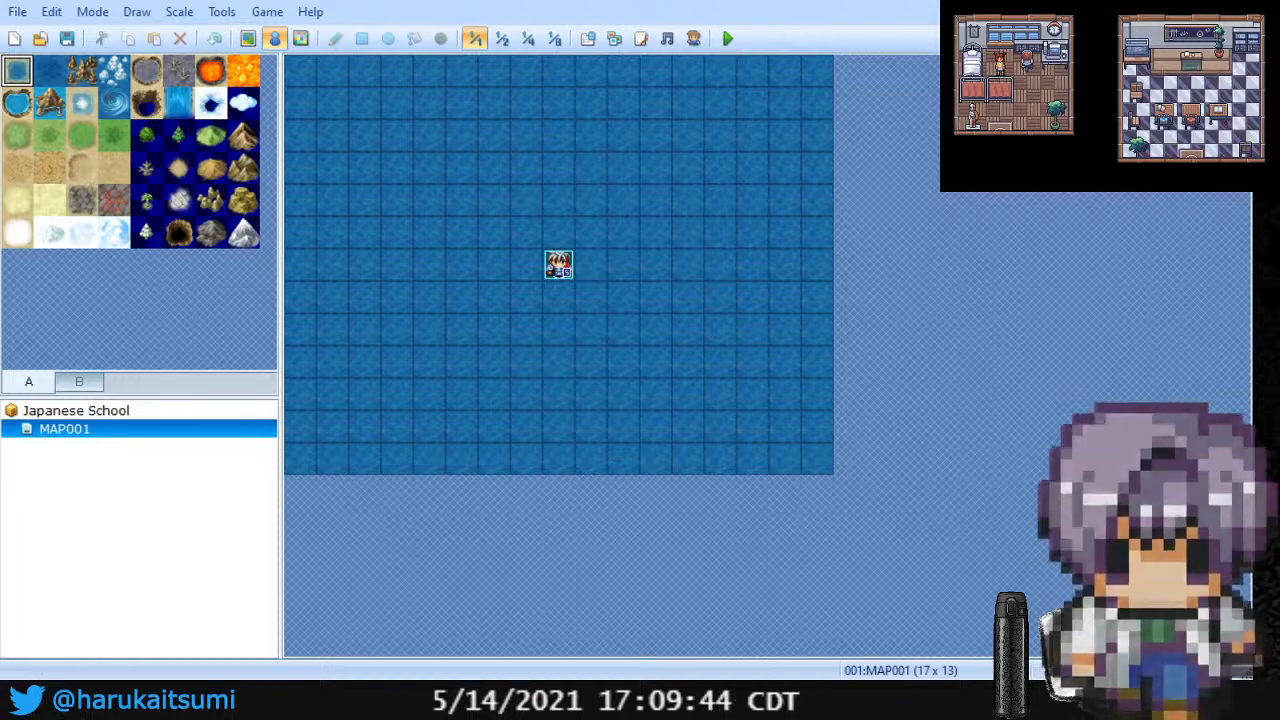
Step: Set the first actor's character graphic to (None) in the database, apply the change and close the database
{"action": "left_click", "coordinate": [587, 38]}
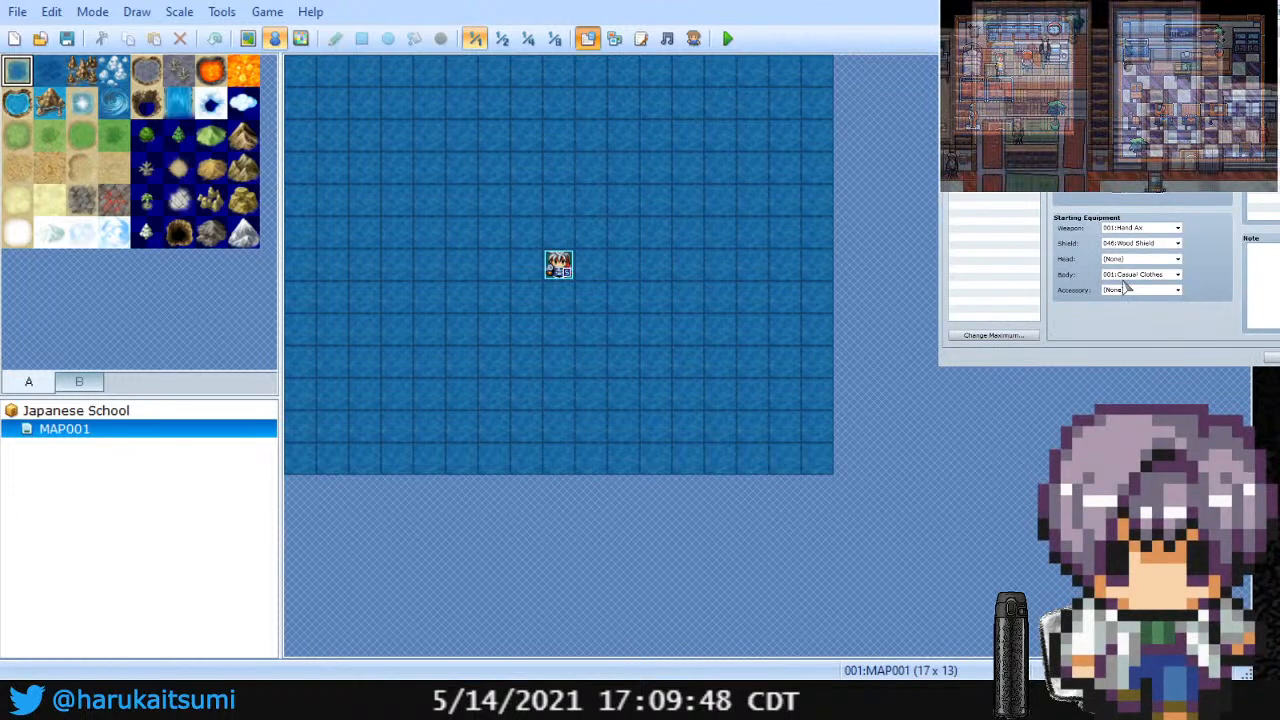
{"action": "double_click", "coordinate": [1093, 172]}
{"action": "left_click", "coordinate": [592, 498]}
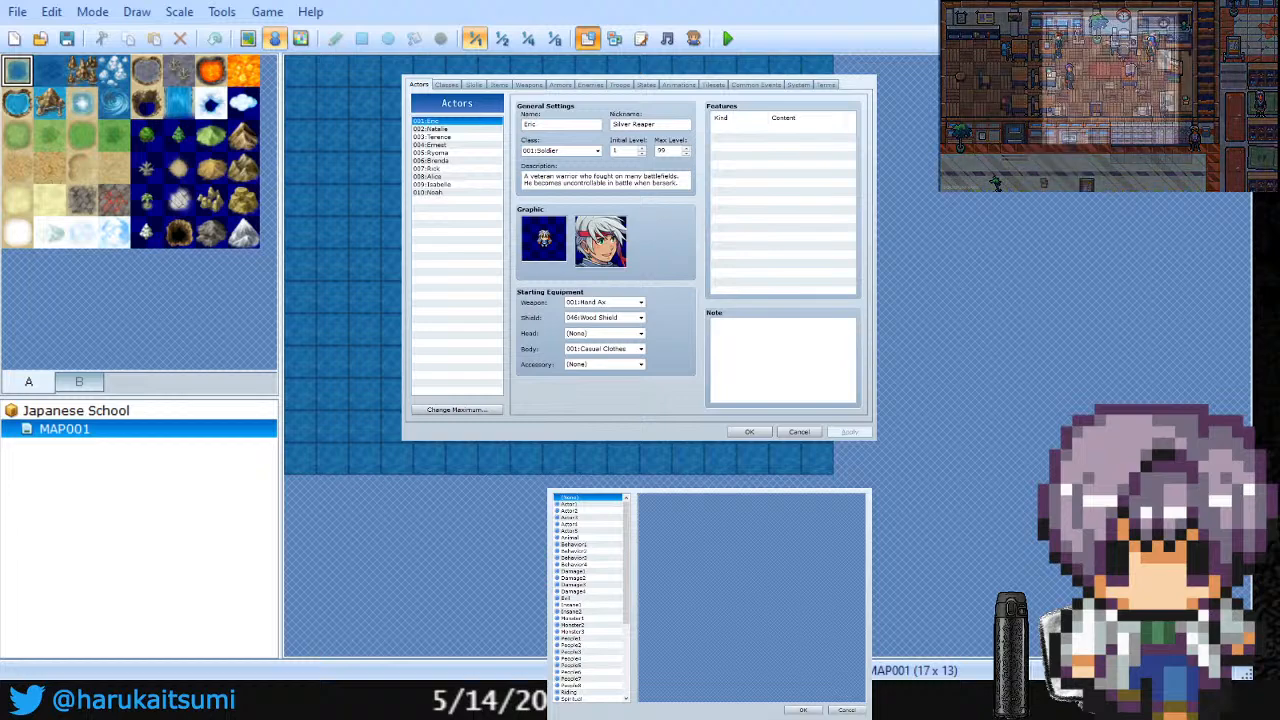
{"action": "left_click", "coordinate": [806, 710]}
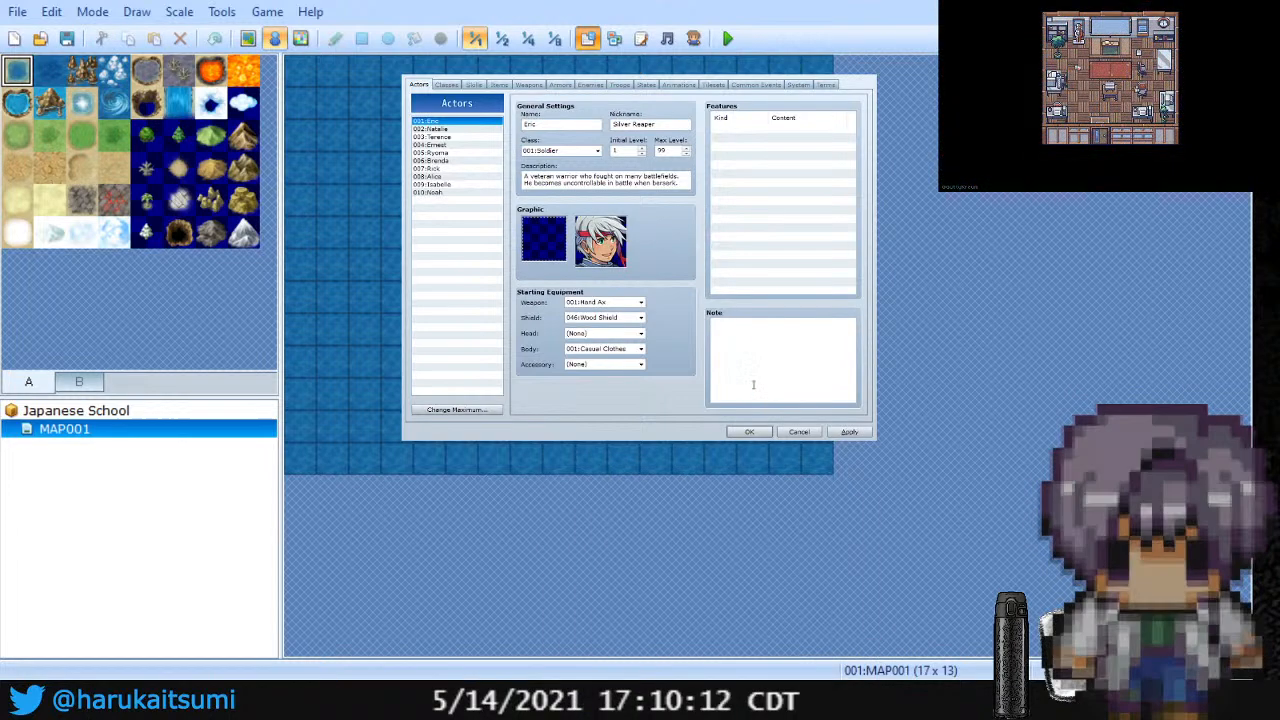
{"action": "left_click", "coordinate": [846, 432]}
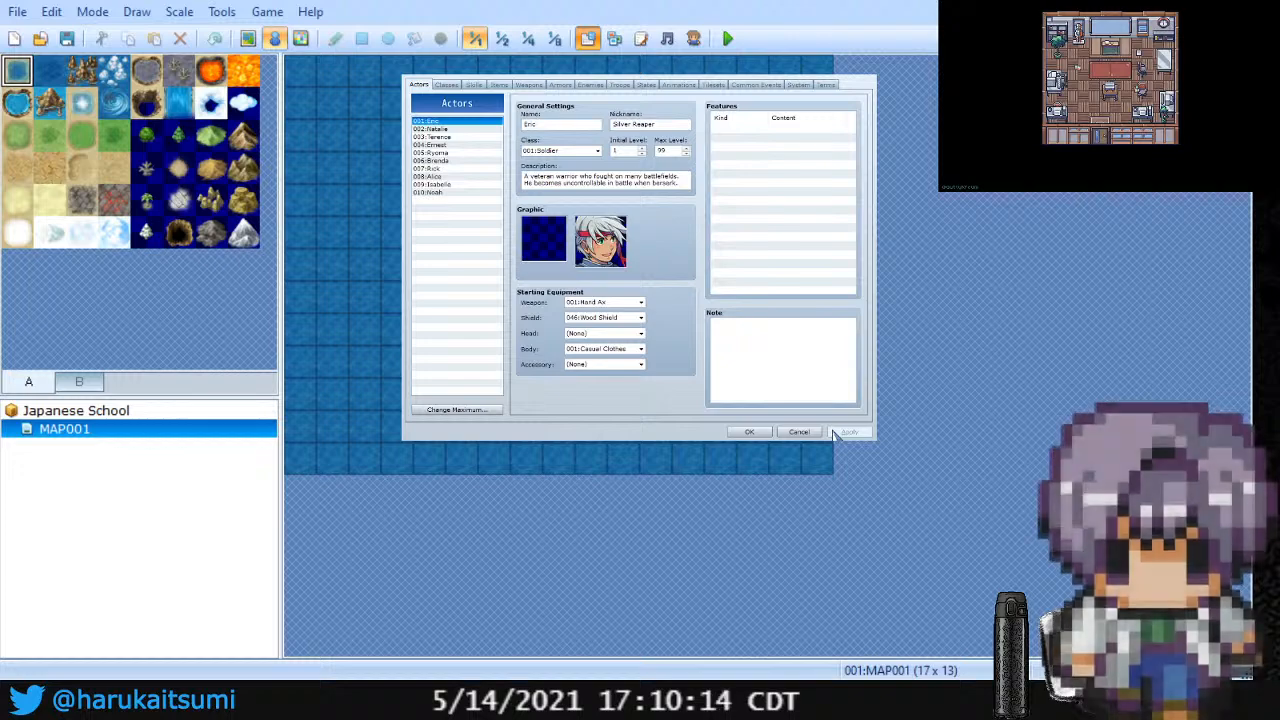
{"action": "left_click", "coordinate": [799, 432]}
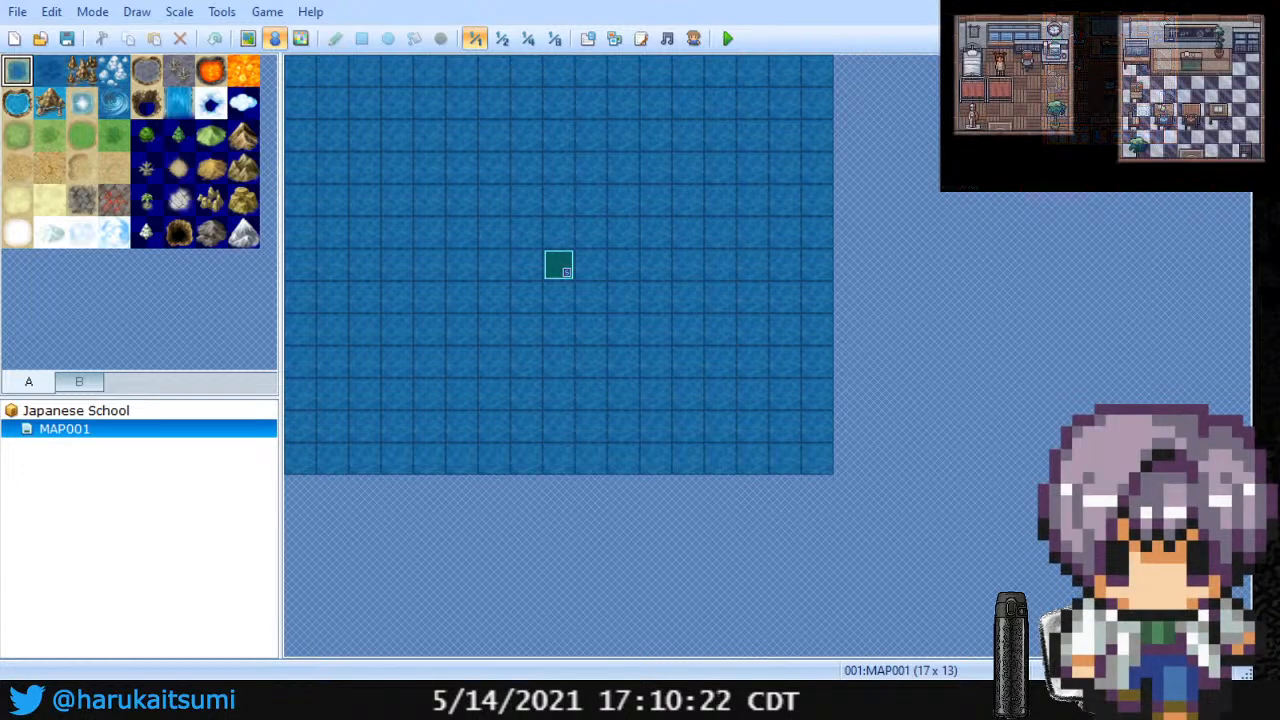
Step: Name the blank tileset 005 in the database "School"
{"action": "left_click", "coordinate": [587, 38]}
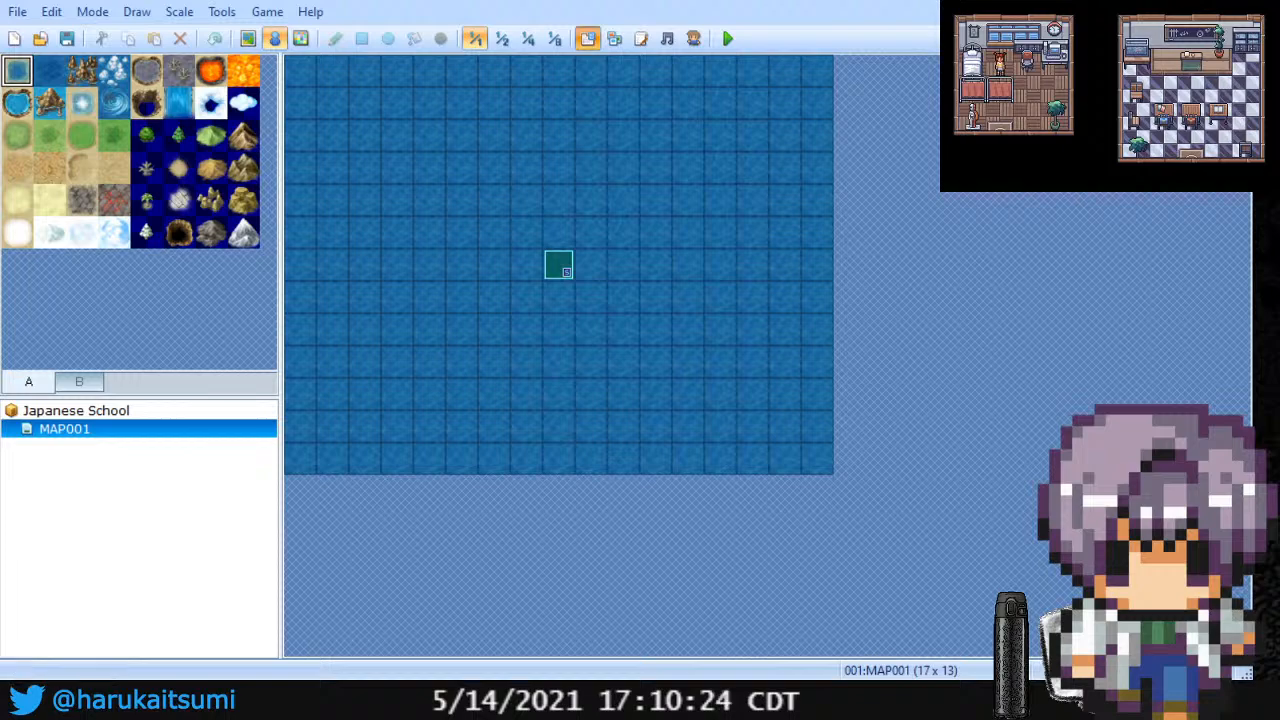
{"action": "left_click", "coordinate": [826, 86]}
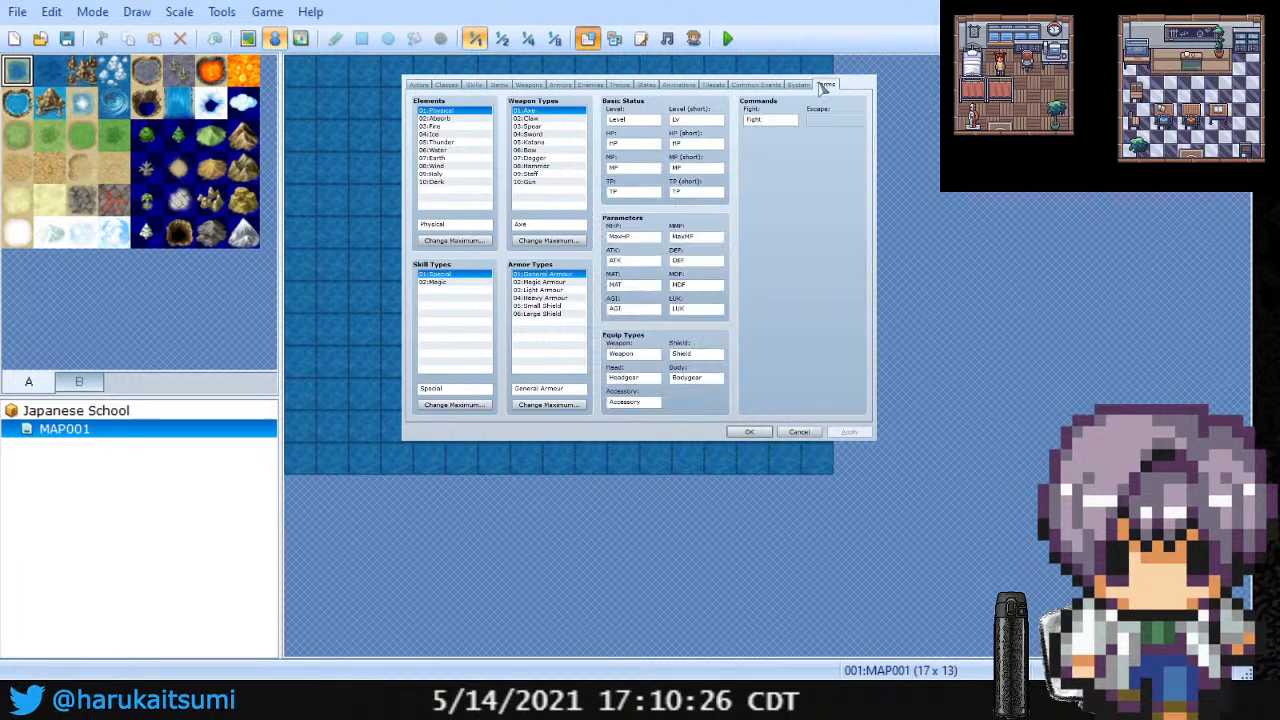
{"action": "left_click", "coordinate": [797, 86]}
{"action": "left_click", "coordinate": [825, 86]}
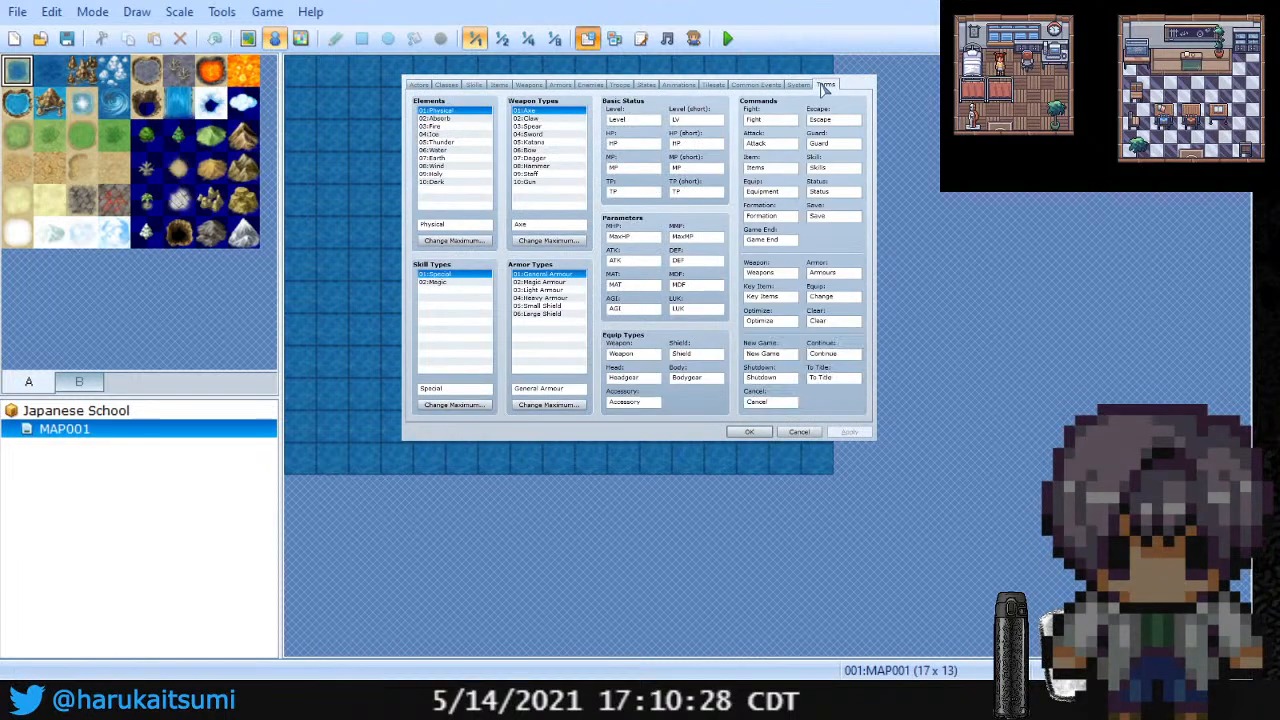
{"action": "left_click", "coordinate": [712, 86]}
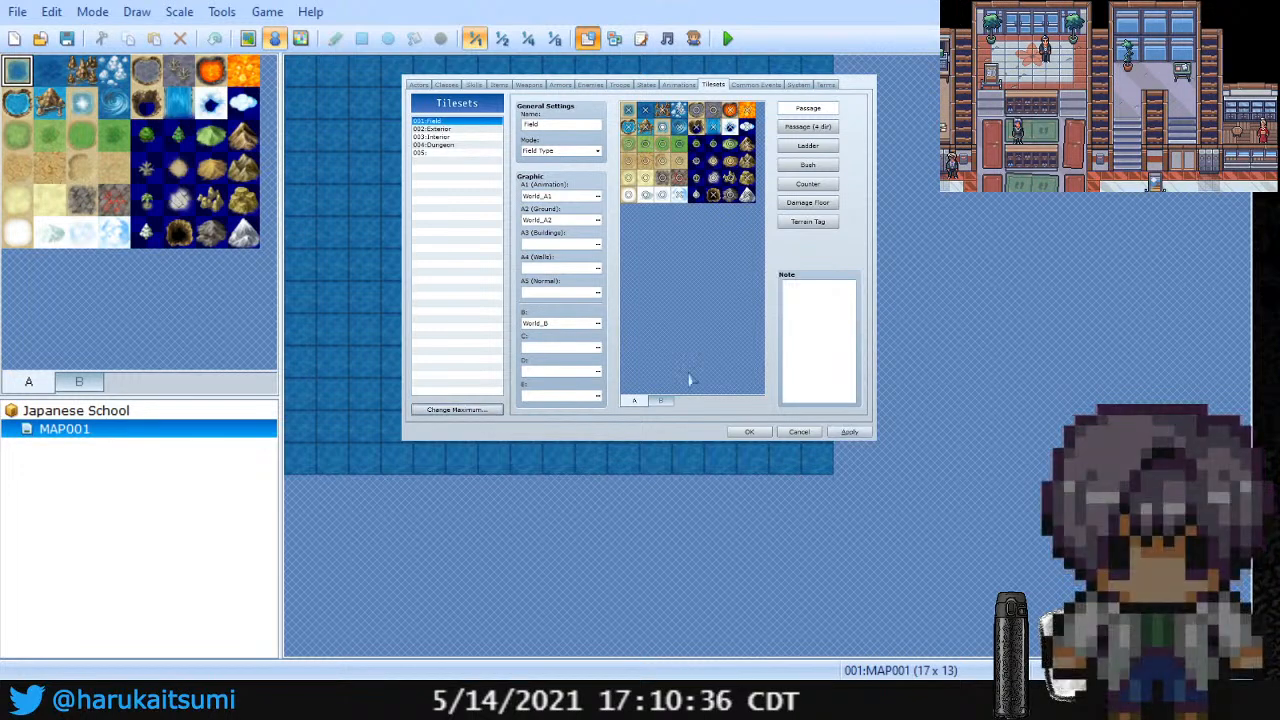
{"action": "left_click", "coordinate": [458, 153]}
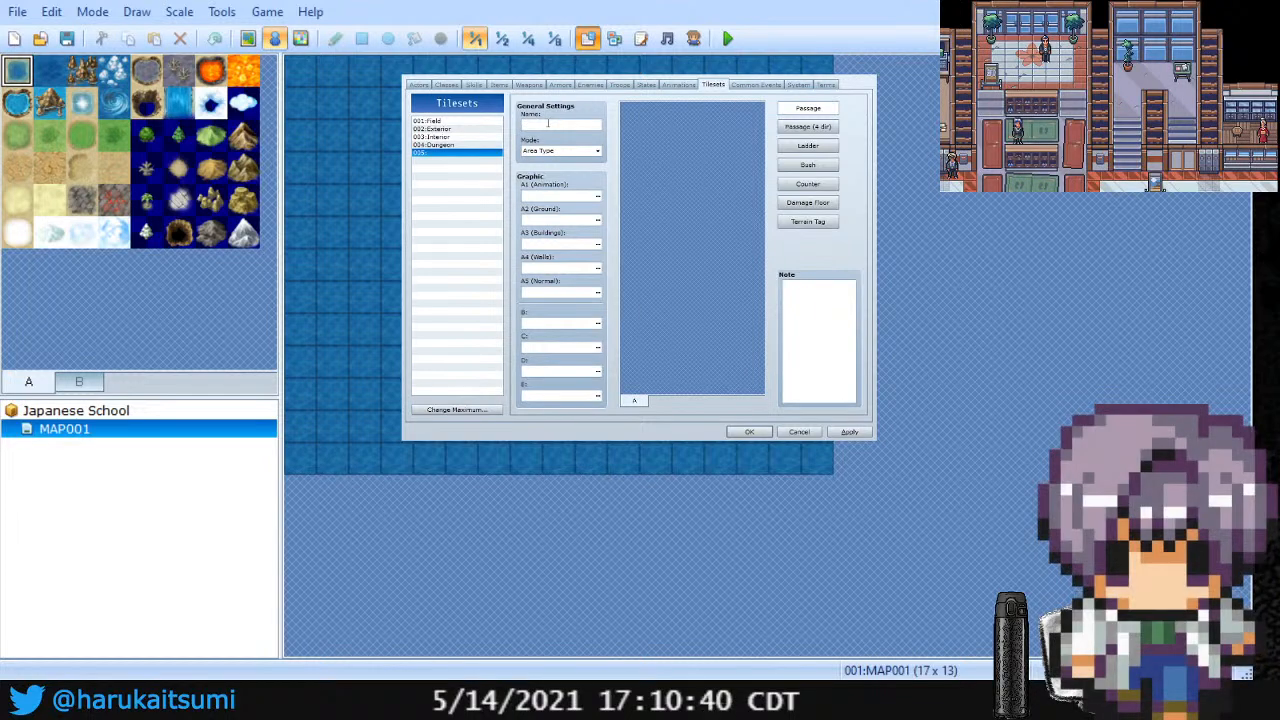
{"action": "left_click", "coordinate": [548, 123]}
{"action": "type", "text": "School"}
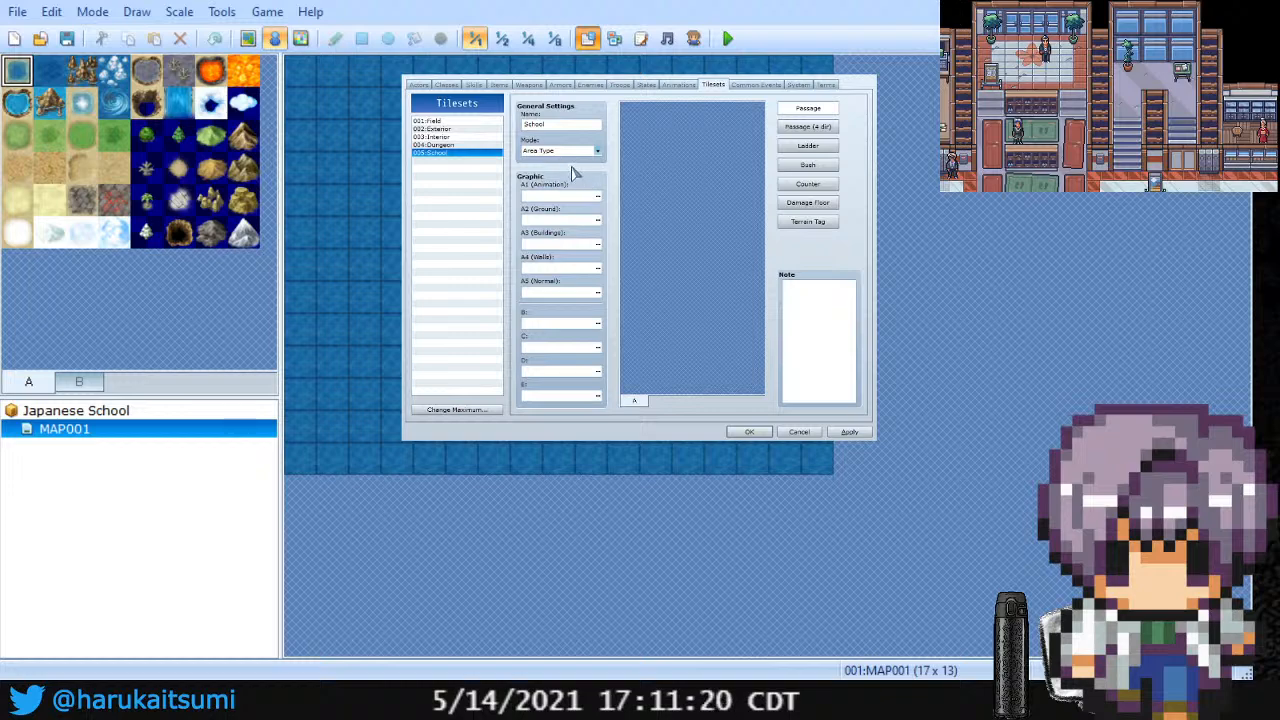
Step: Review the settings of the Dungeon, Interior, Exterior and Field tilesets and return to the School tileset
{"action": "left_click", "coordinate": [444, 145]}
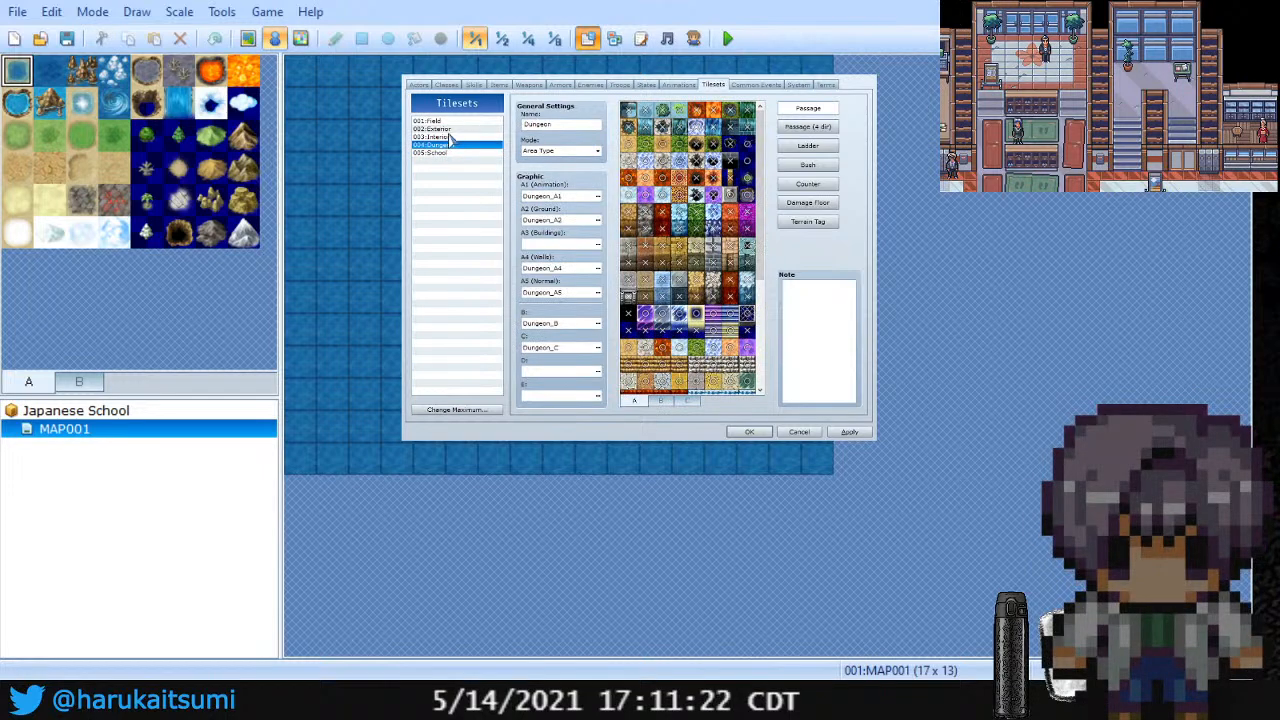
{"action": "left_click", "coordinate": [449, 136]}
{"action": "left_click", "coordinate": [451, 129]}
{"action": "left_click", "coordinate": [453, 121]}
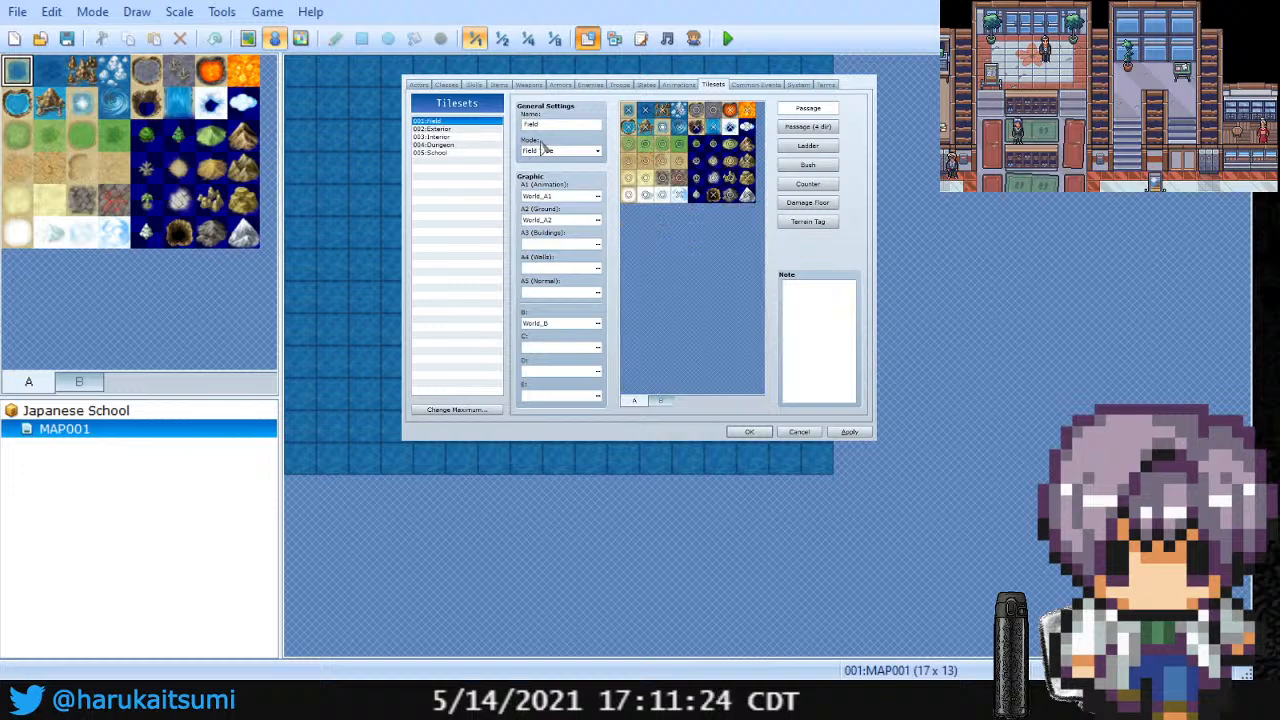
{"action": "left_click", "coordinate": [434, 153]}
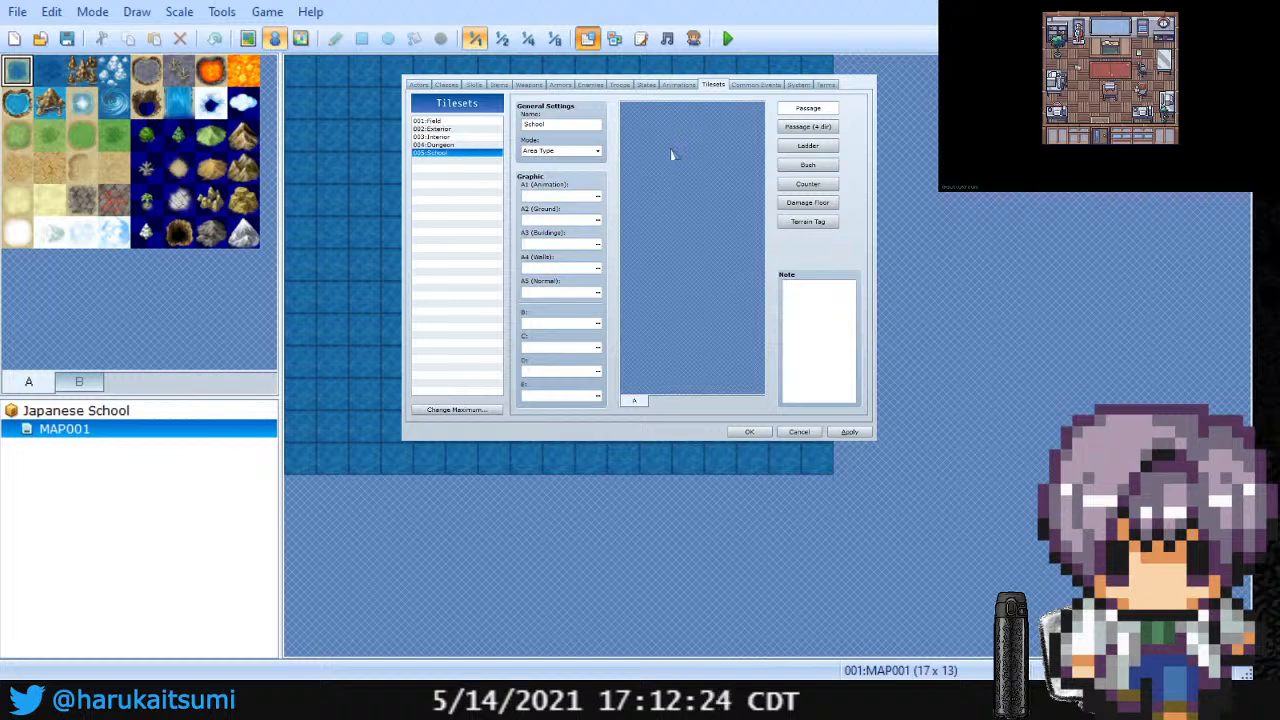
Step: Open the School tileset's A1 (Animation) graphic selection and compare the Dungeon_A1, Dungeon_A2, Dungeon_A4 and Dungeon_A5 sheets
{"action": "left_click", "coordinate": [572, 196]}
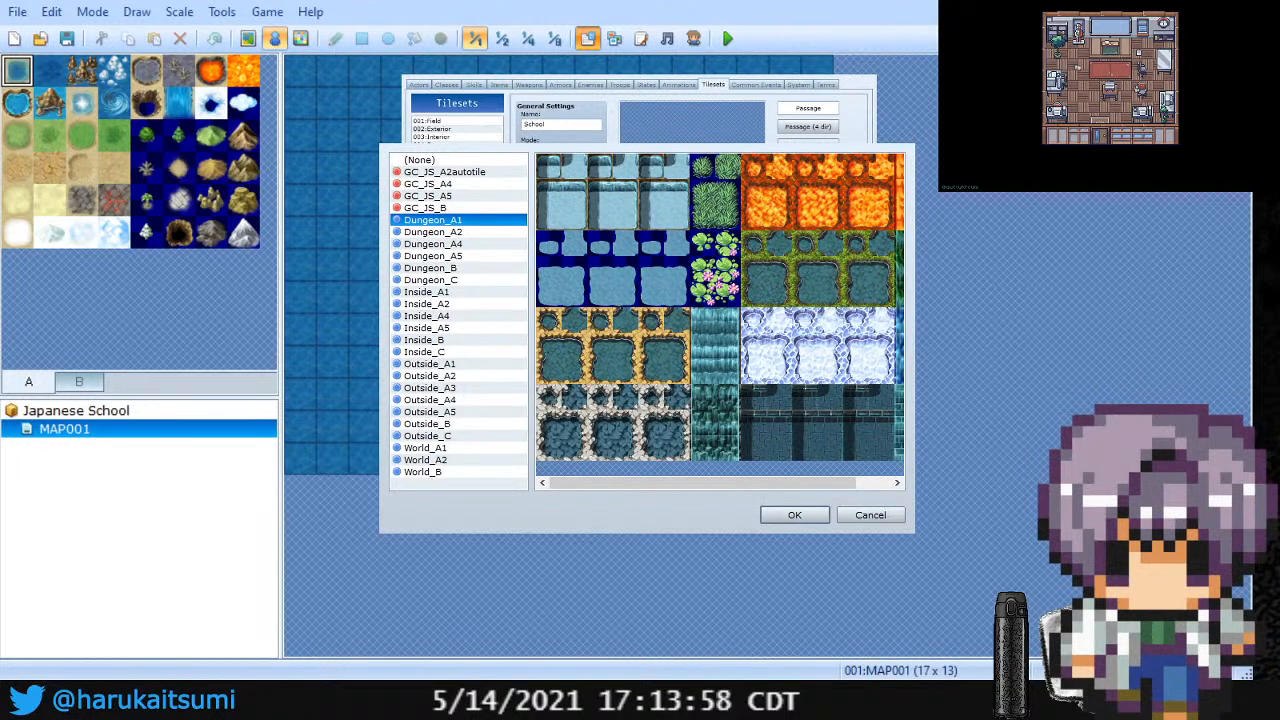
{"action": "left_click", "coordinate": [433, 231]}
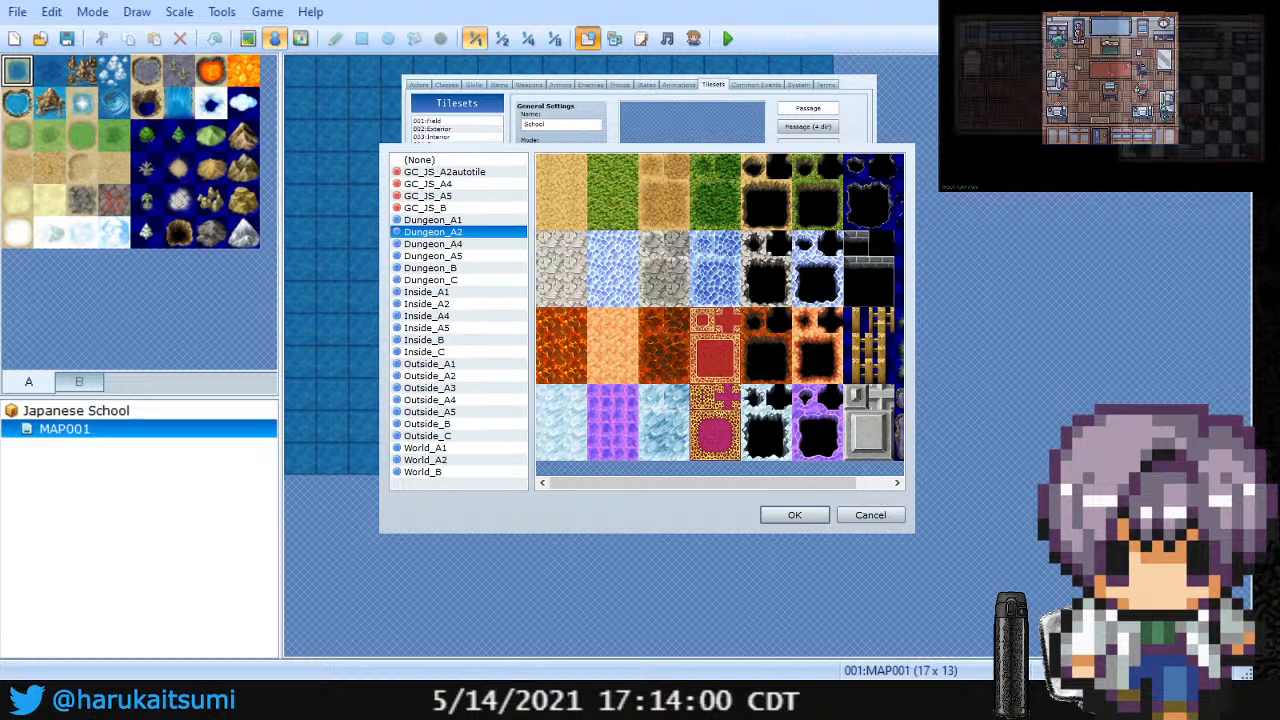
{"action": "left_click", "coordinate": [433, 219]}
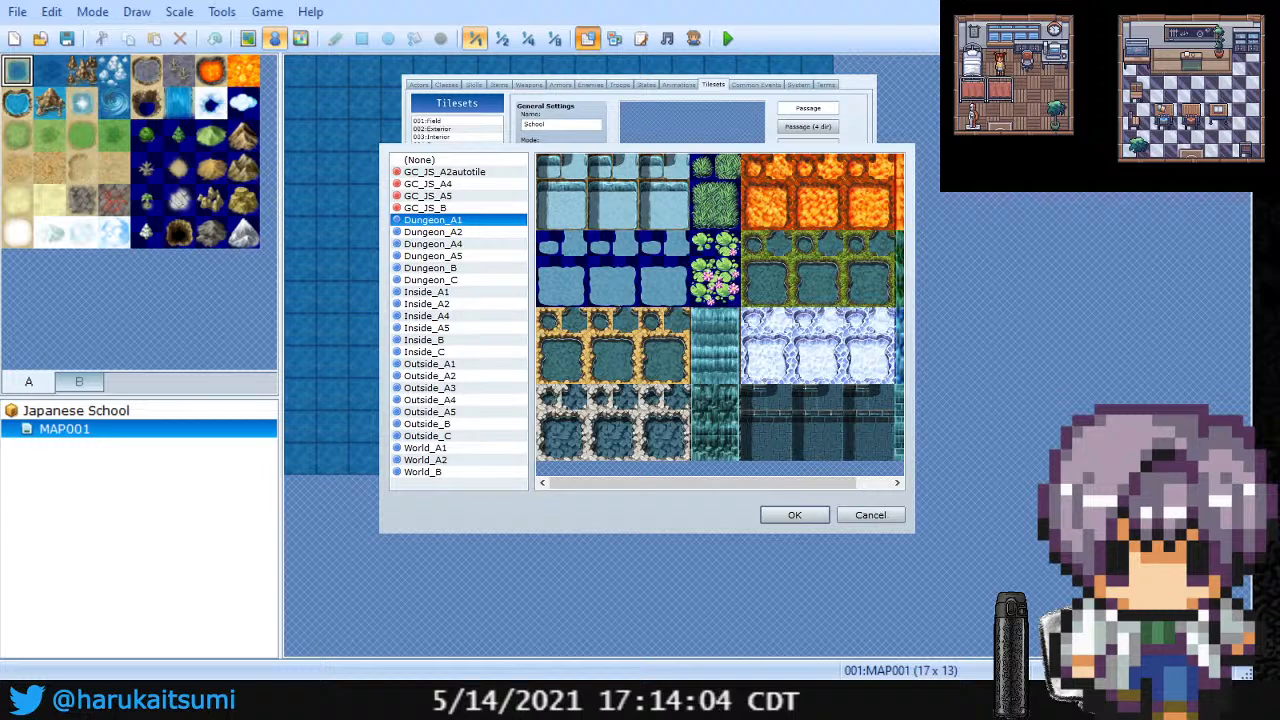
{"action": "key", "text": "Down"}
{"action": "key", "text": "Down"}
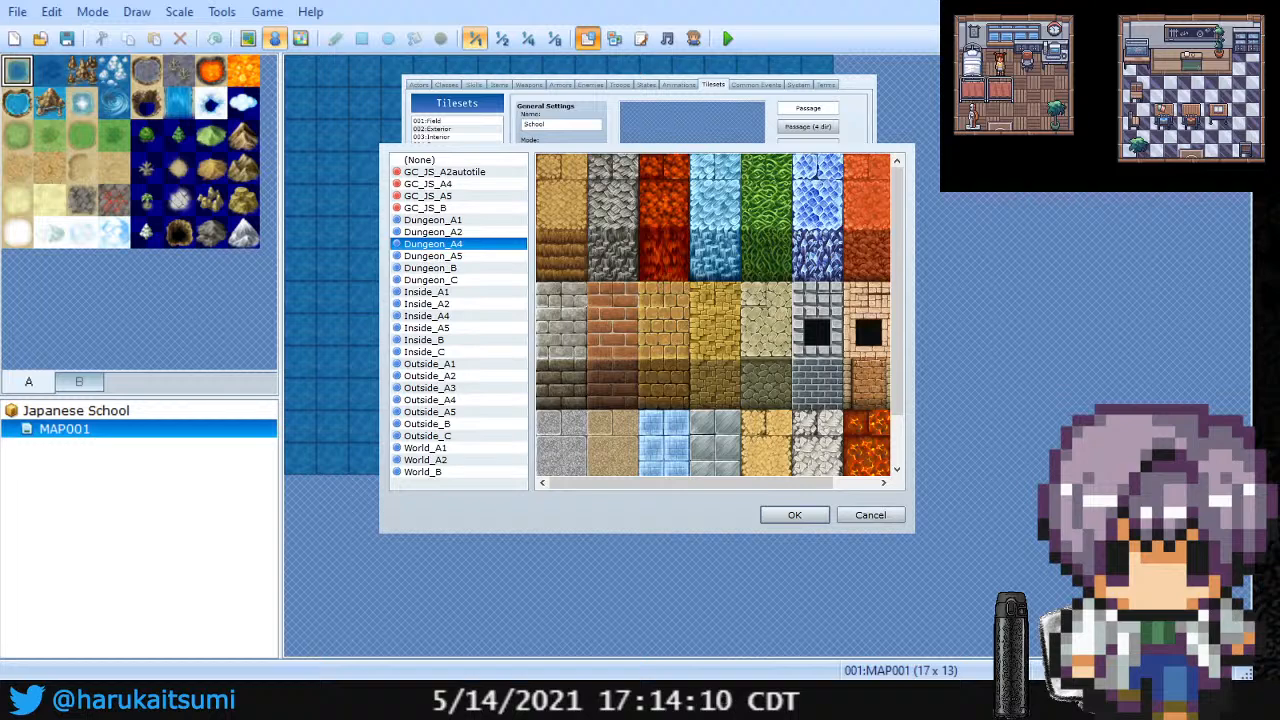
{"action": "key", "text": "Down"}
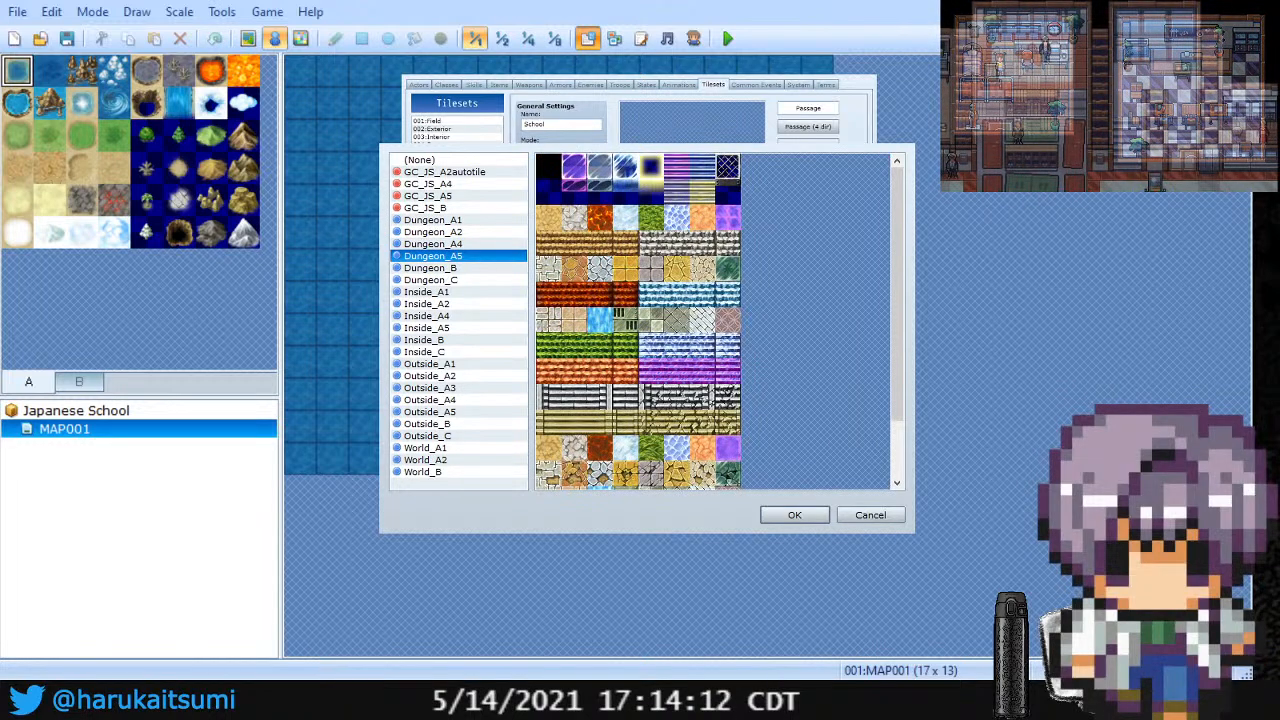
{"action": "key", "text": "Up"}
{"action": "key", "text": "Up"}
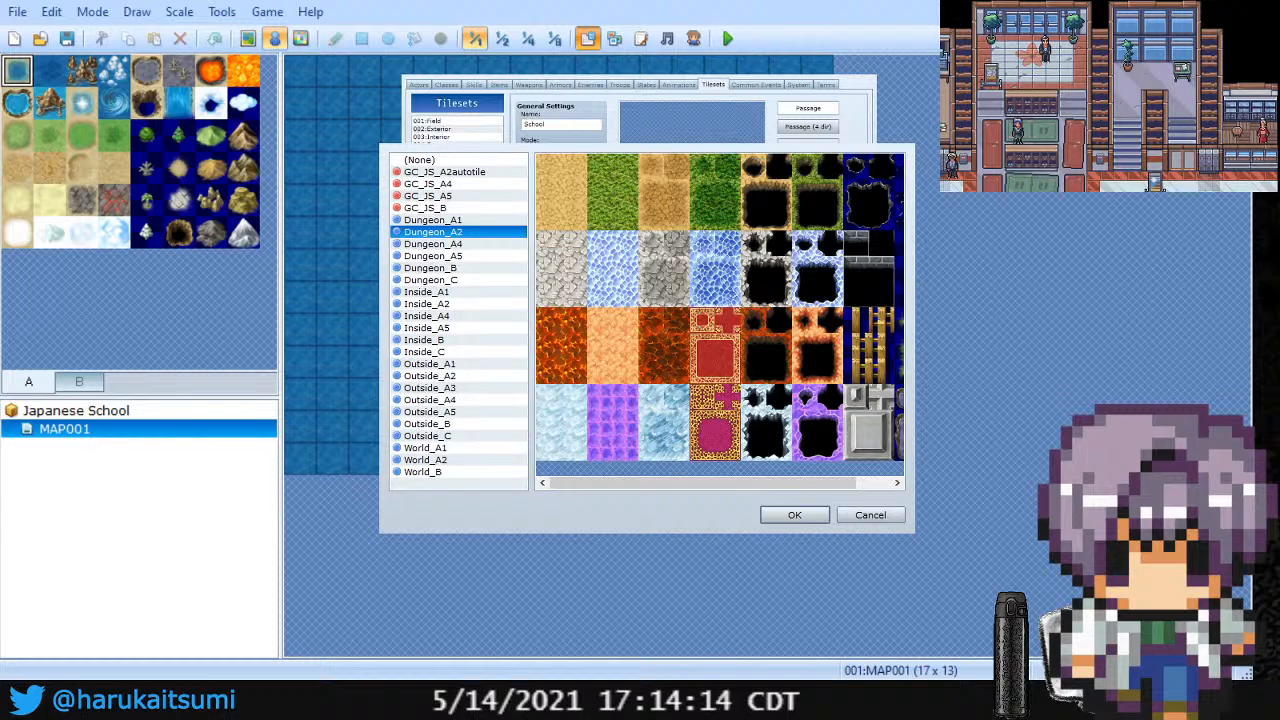
{"action": "key", "text": "Up"}
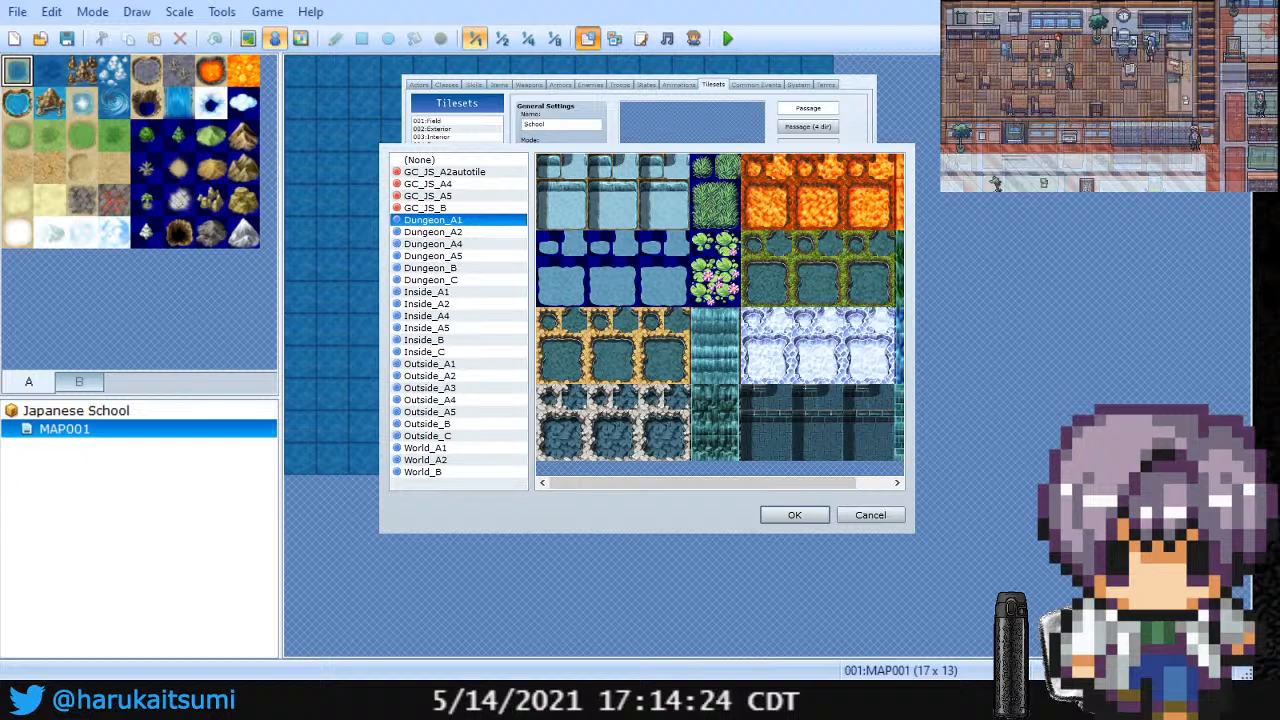
Step: Rearrange the database and graphic selection windows so the tileset's graphic slots stay visible beside the sheet list
{"action": "left_click_drag", "start_coordinate": [646, 133], "coordinate": [878, 191]}
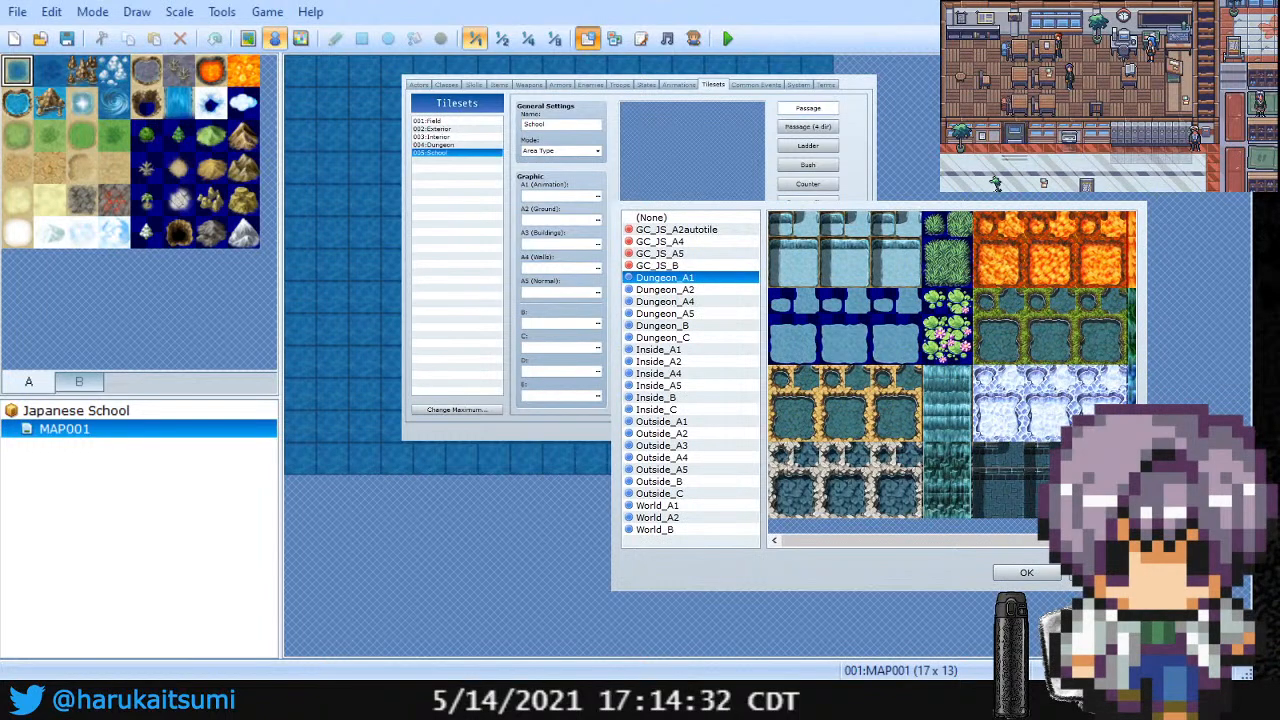
{"action": "left_click_drag", "start_coordinate": [640, 64], "coordinate": [442, 111]}
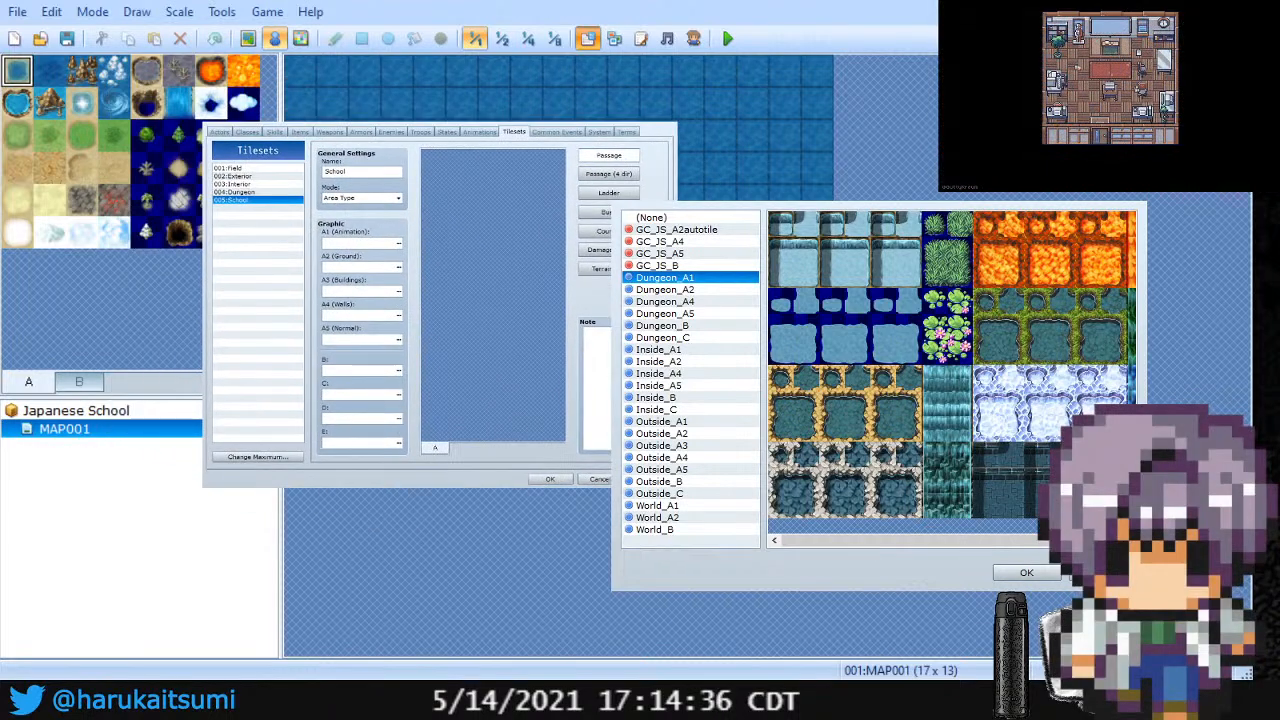
{"action": "left_click_drag", "start_coordinate": [880, 200], "coordinate": [708, 148]}
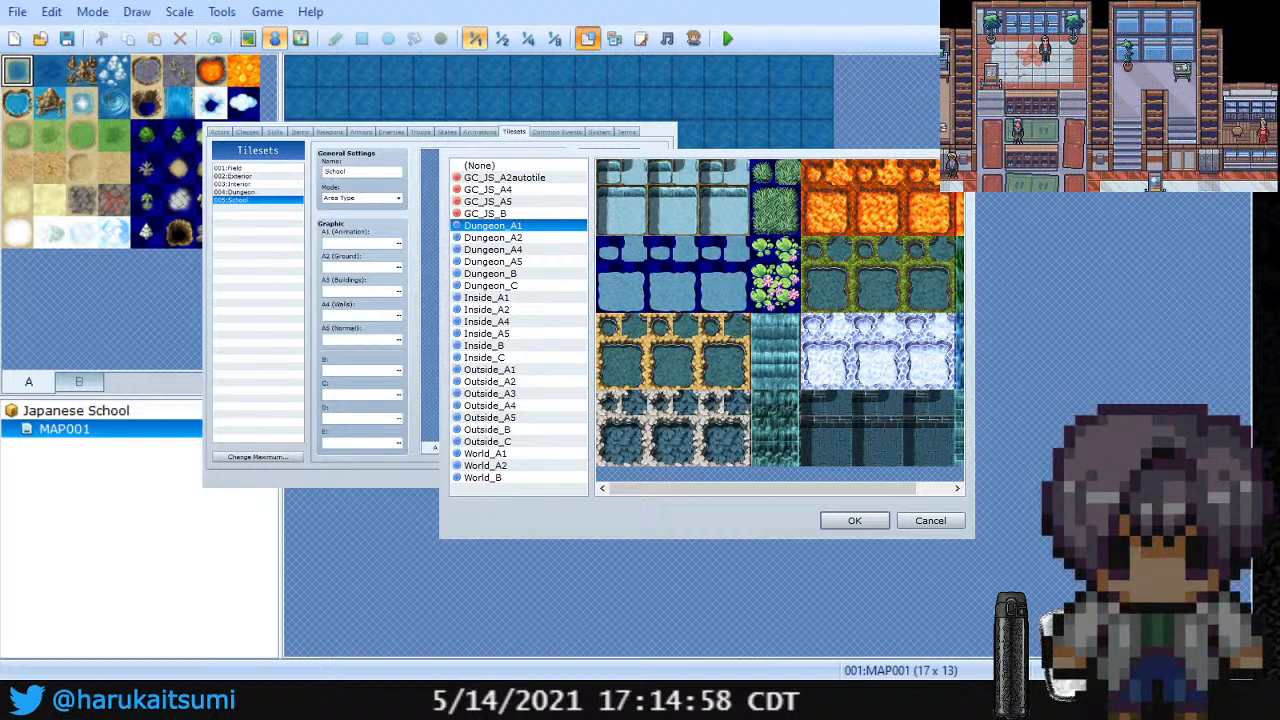
Step: Examine the full width of the Dungeon_A1 animation sheet and the Dungeon_A2 ground sheet
{"action": "scroll", "coordinate": [779, 312], "scroll_direction": "right", "scroll_amount": 1}
{"action": "scroll", "coordinate": [779, 312], "scroll_direction": "left", "scroll_amount": 1}
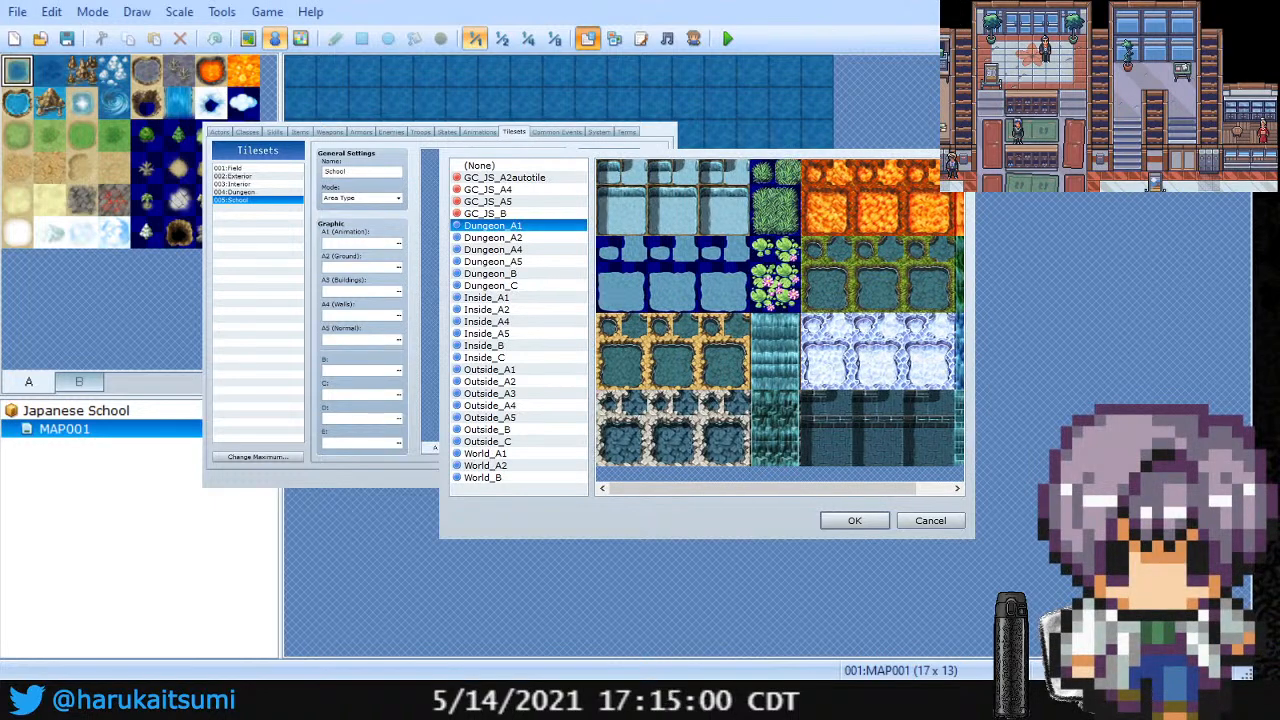
{"action": "scroll", "coordinate": [779, 312], "scroll_direction": "right", "scroll_amount": 1}
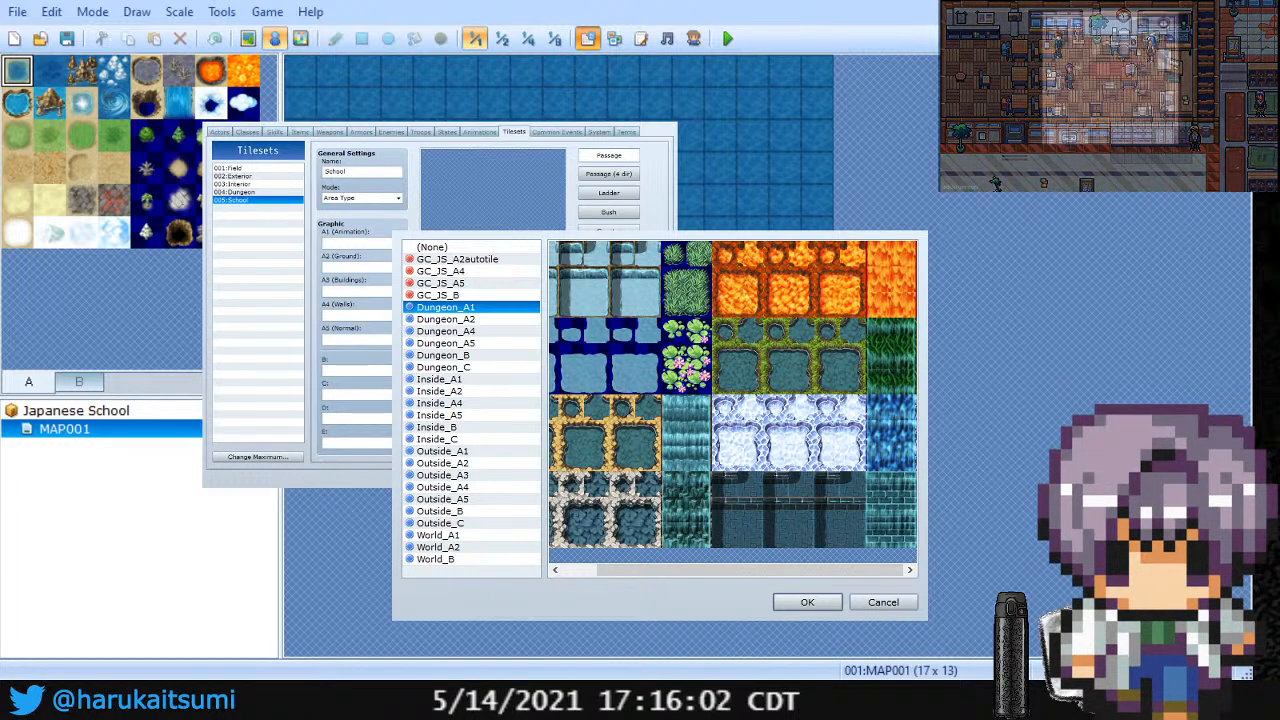
{"action": "left_click", "coordinate": [446, 319]}
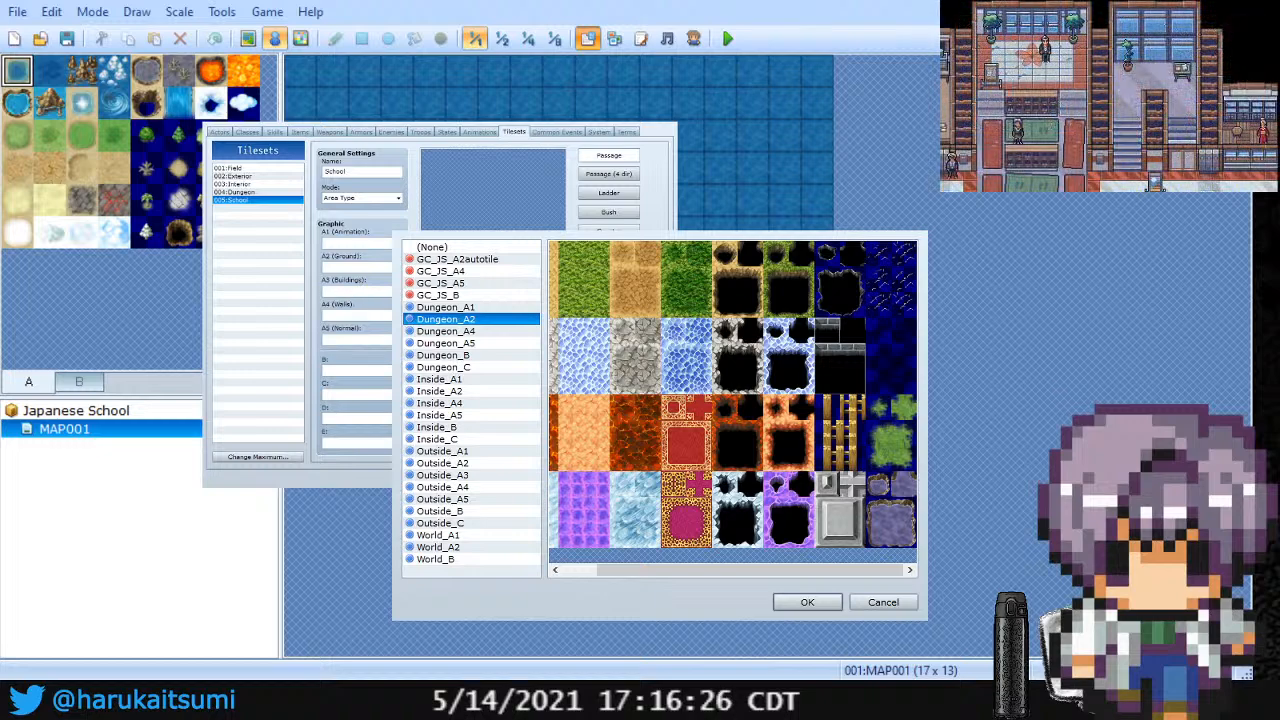
Step: Examine the building tiles in Outside_A3 and the wall tiles in Outside_A4
{"action": "left_click", "coordinate": [443, 475]}
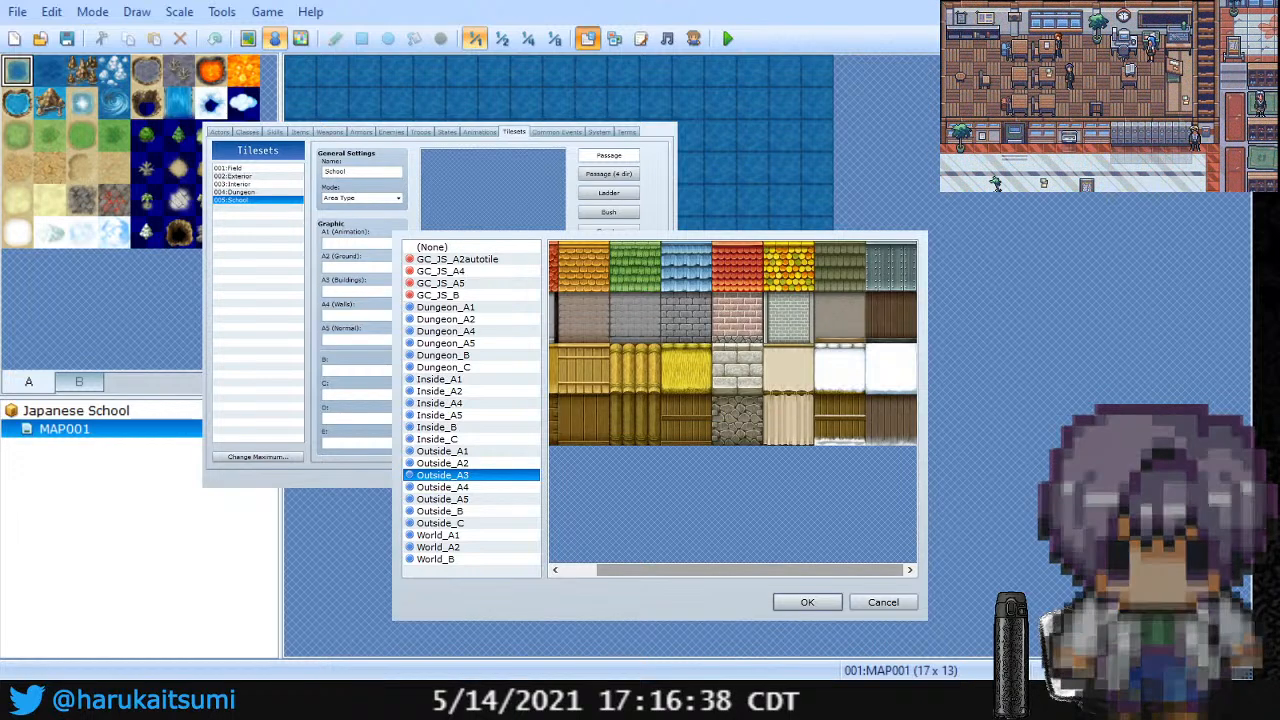
{"action": "left_click_drag", "start_coordinate": [750, 570], "coordinate": [715, 570]}
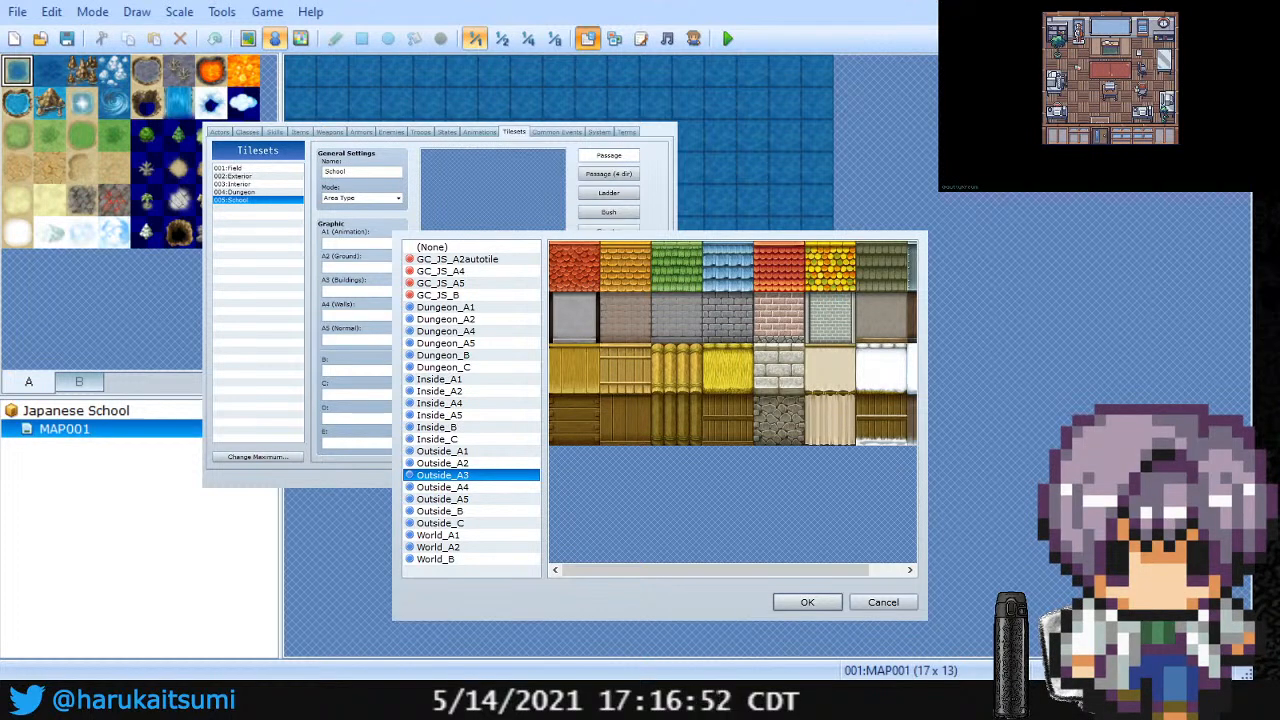
{"action": "left_click_drag", "start_coordinate": [715, 570], "coordinate": [741, 570]}
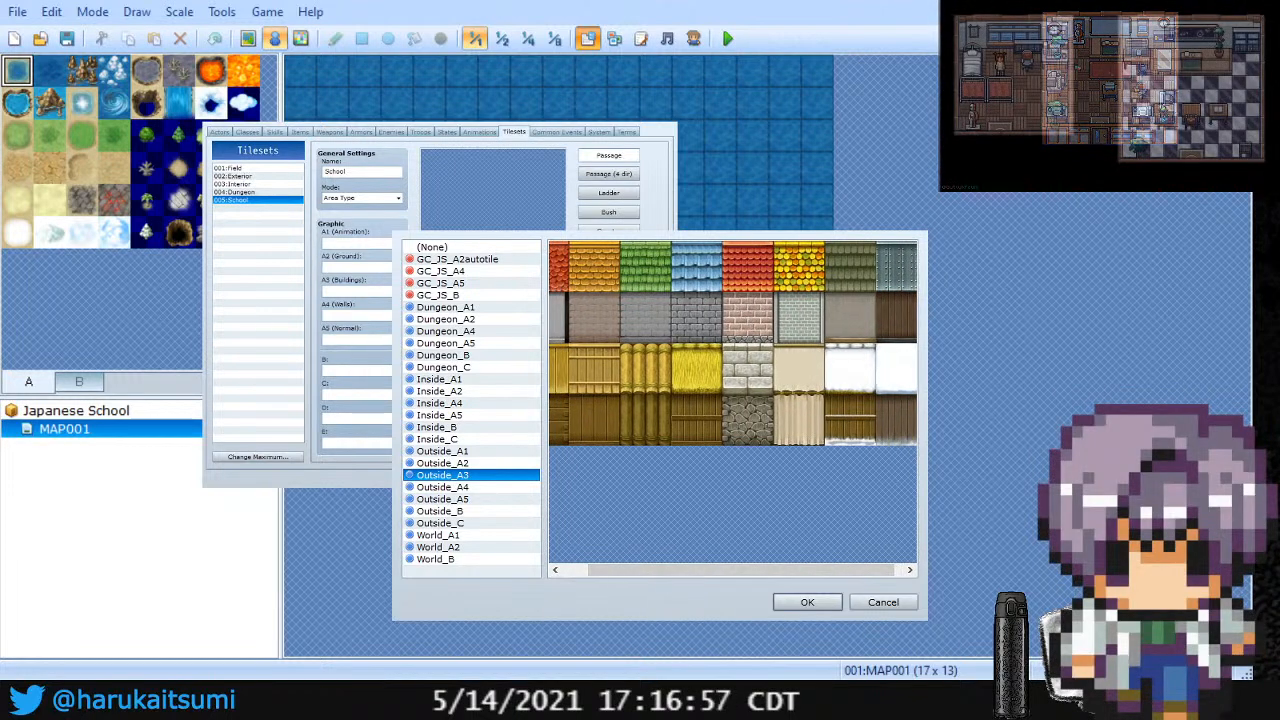
{"action": "key", "text": "Down"}
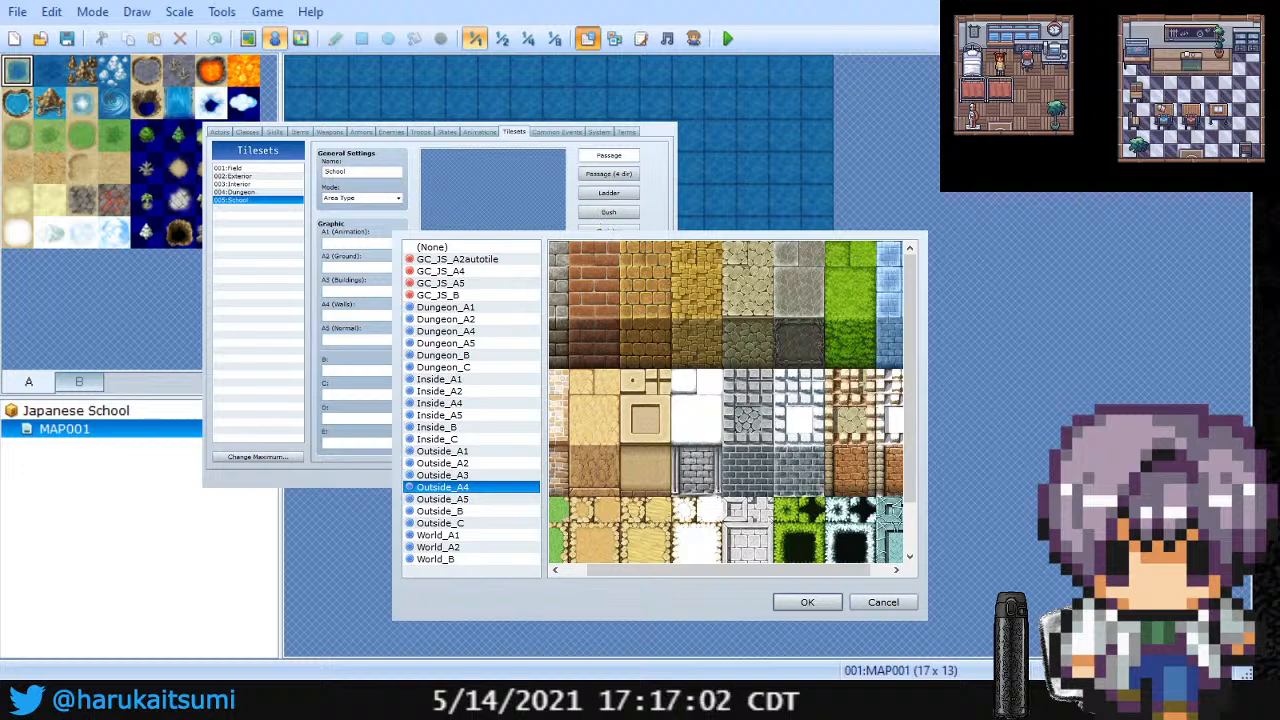
{"action": "scroll", "coordinate": [725, 400], "scroll_direction": "down", "scroll_amount": 1}
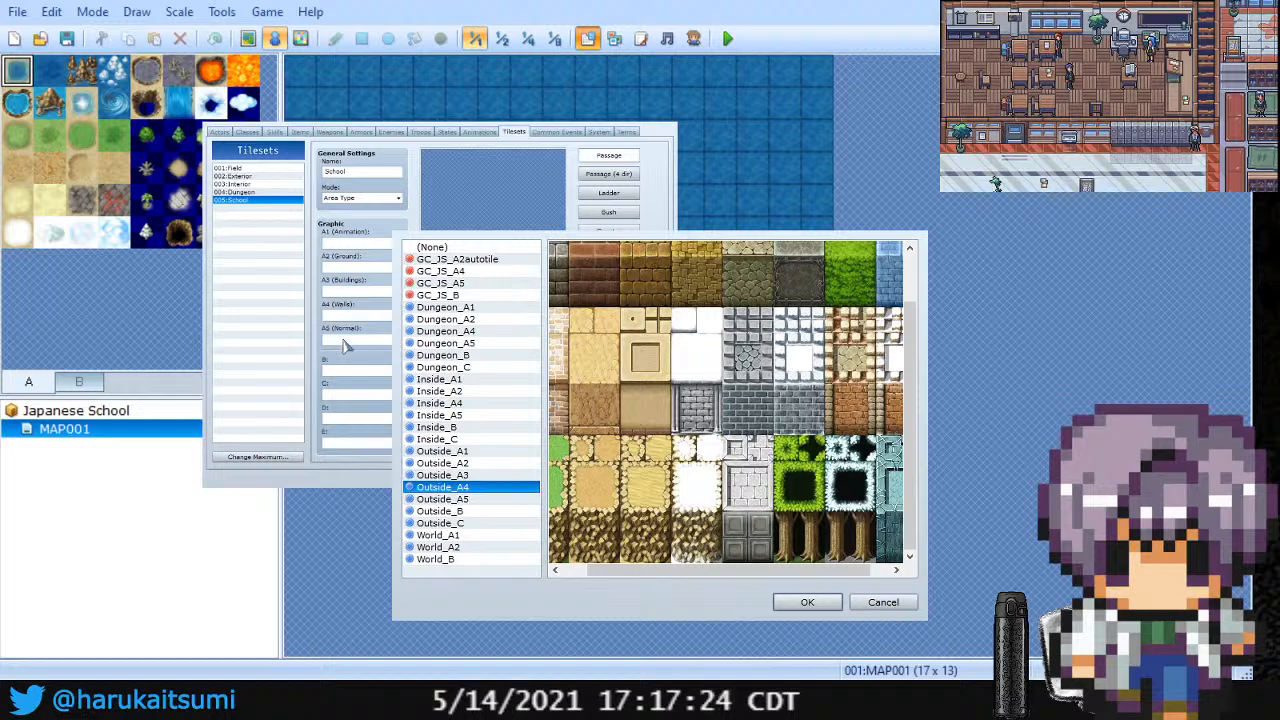
Step: Examine the normal tiles in Outside_A5 and the object tiles in Outside_B
{"action": "left_click", "coordinate": [442, 499]}
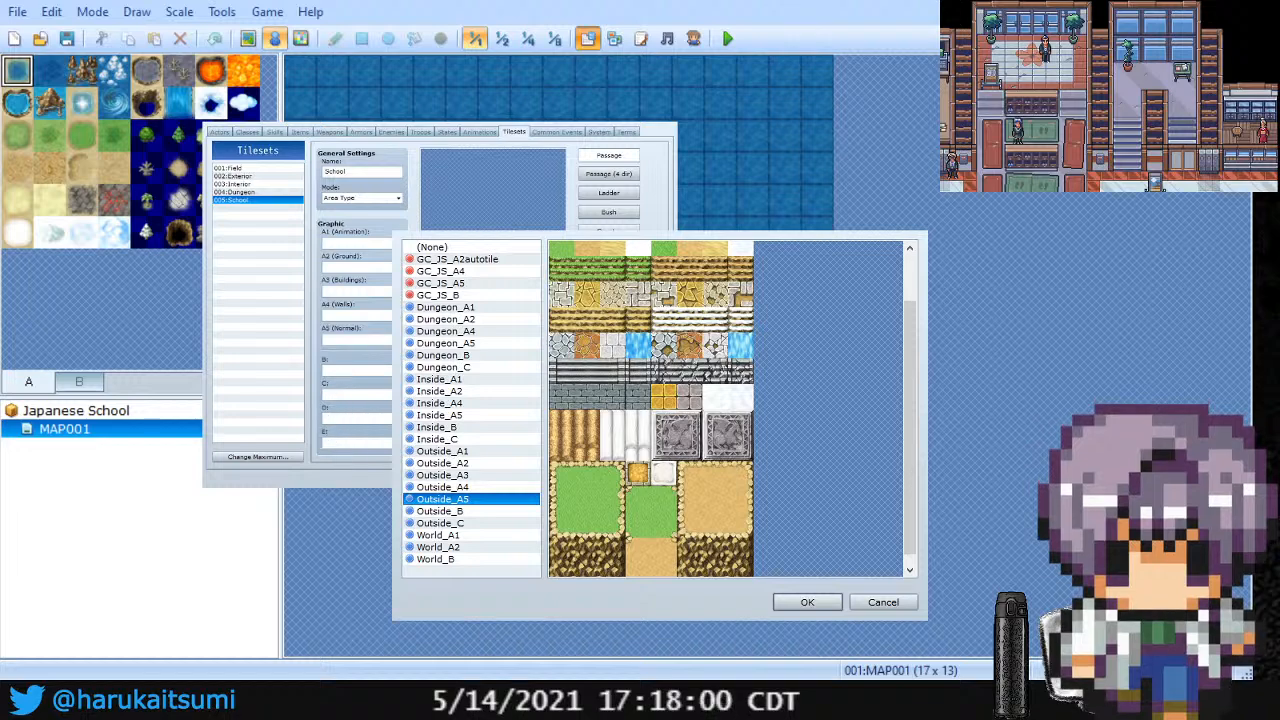
{"action": "left_click", "coordinate": [440, 511]}
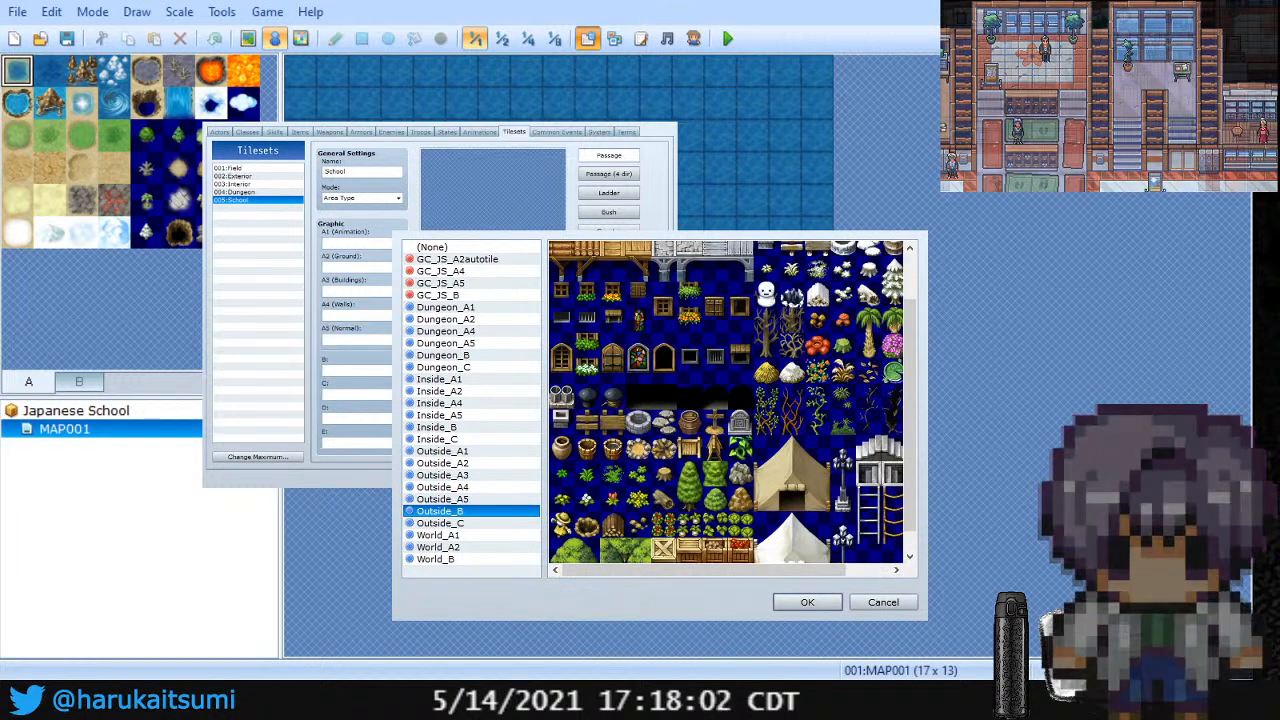
{"action": "scroll", "coordinate": [726, 402], "scroll_direction": "down", "scroll_amount": 1}
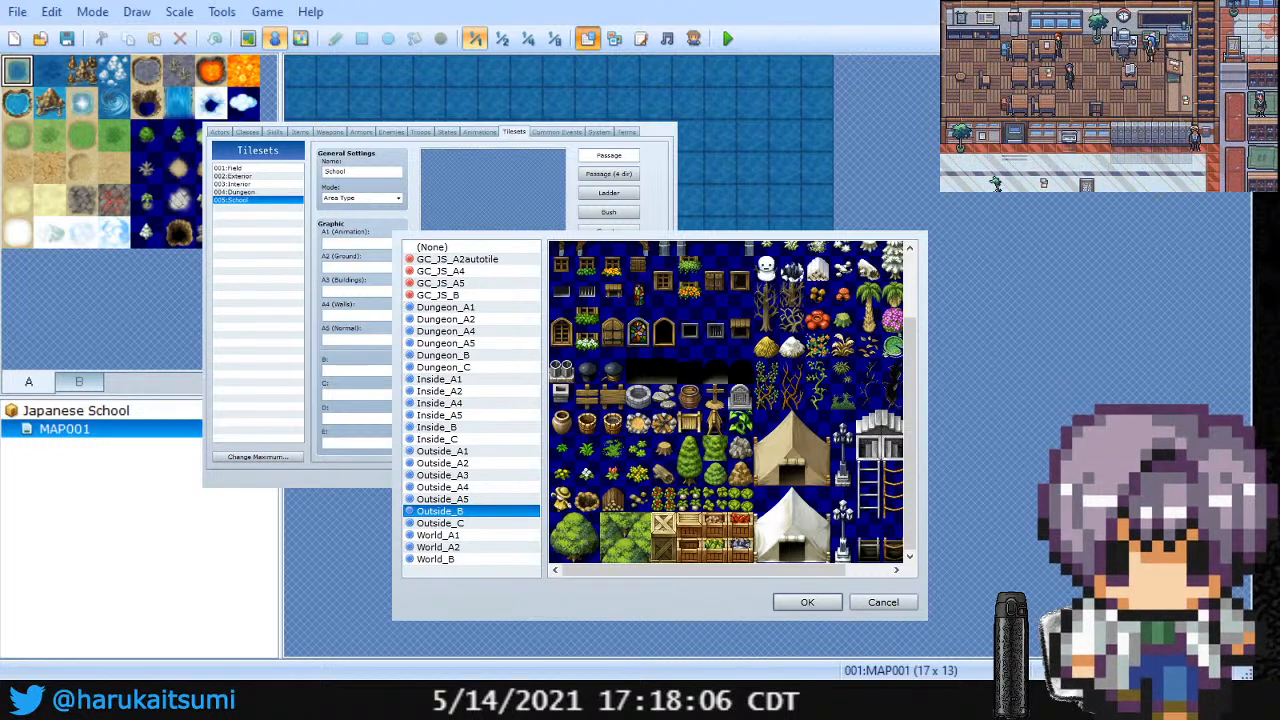
Step: Compare the object tiles in the Outside_B, Outside_C, Dungeon_B and Dungeon_C sheets
{"action": "left_click", "coordinate": [440, 523]}
{"action": "left_click", "coordinate": [440, 511]}
{"action": "left_click", "coordinate": [443, 367]}
{"action": "left_click", "coordinate": [443, 355]}
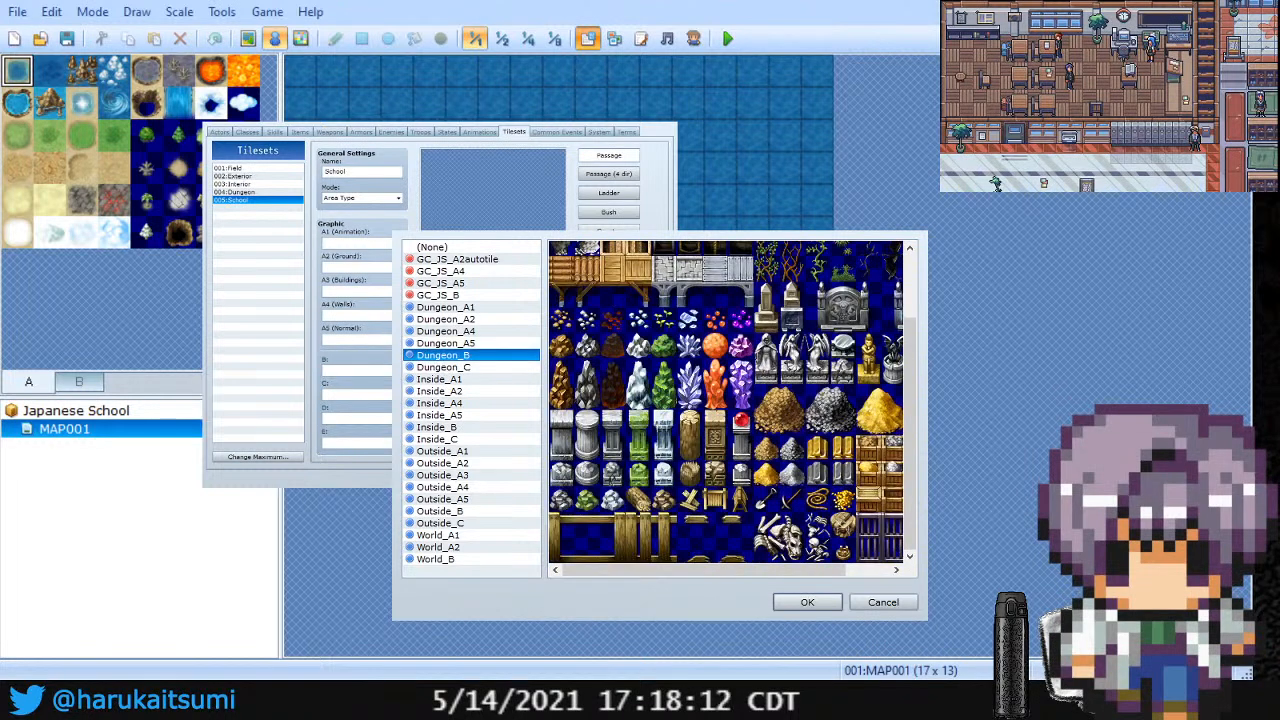
{"action": "scroll", "coordinate": [909, 430], "scroll_direction": "up", "scroll_amount": 3}
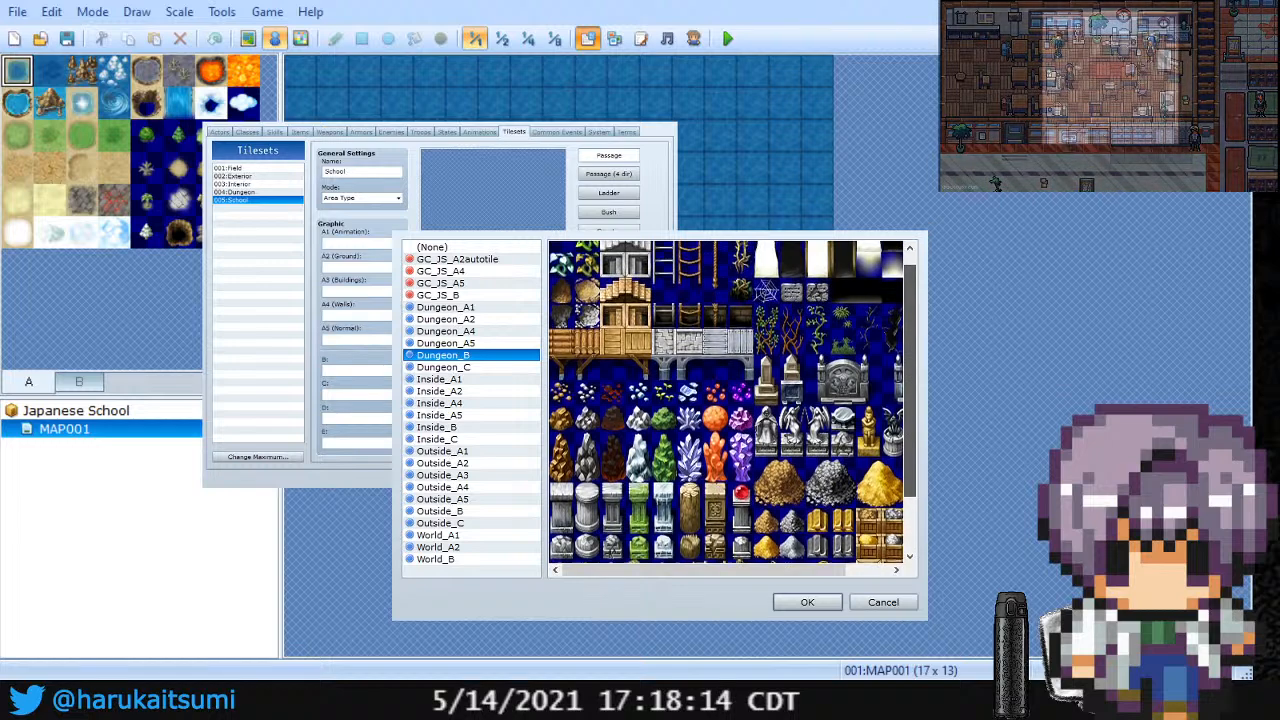
{"action": "scroll", "coordinate": [725, 400], "scroll_direction": "down", "scroll_amount": 3}
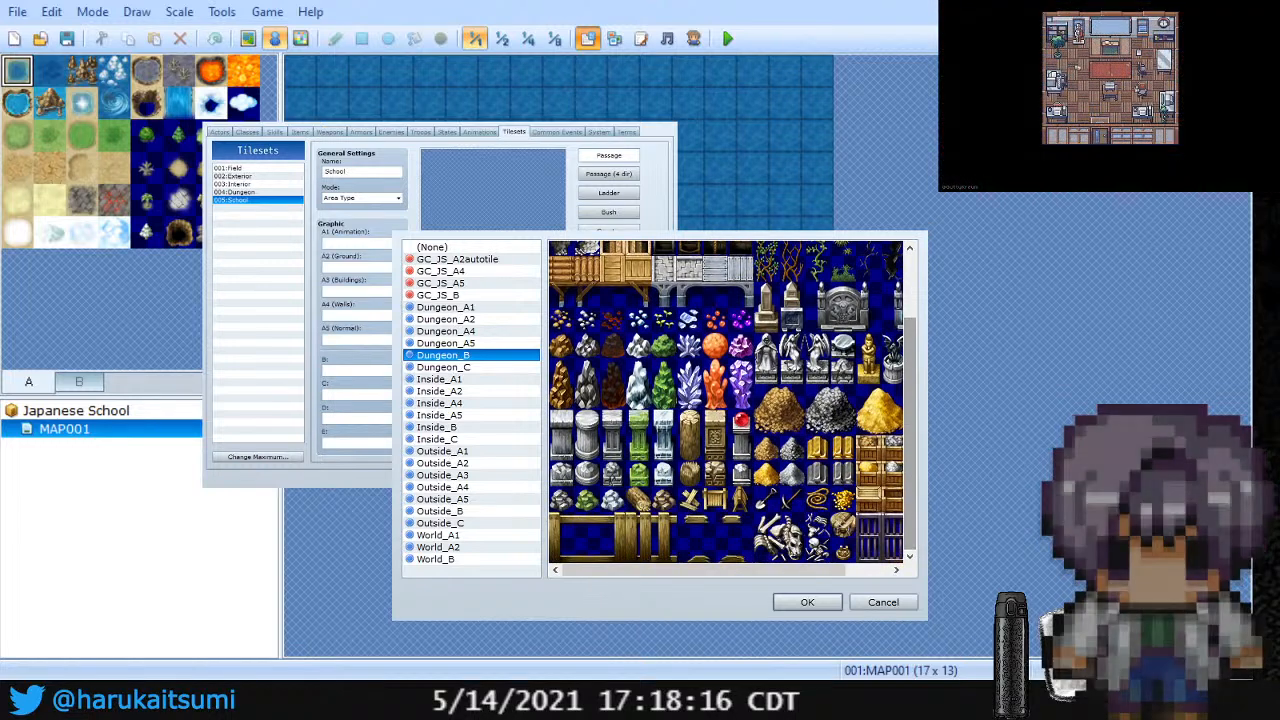
{"action": "left_click", "coordinate": [443, 367]}
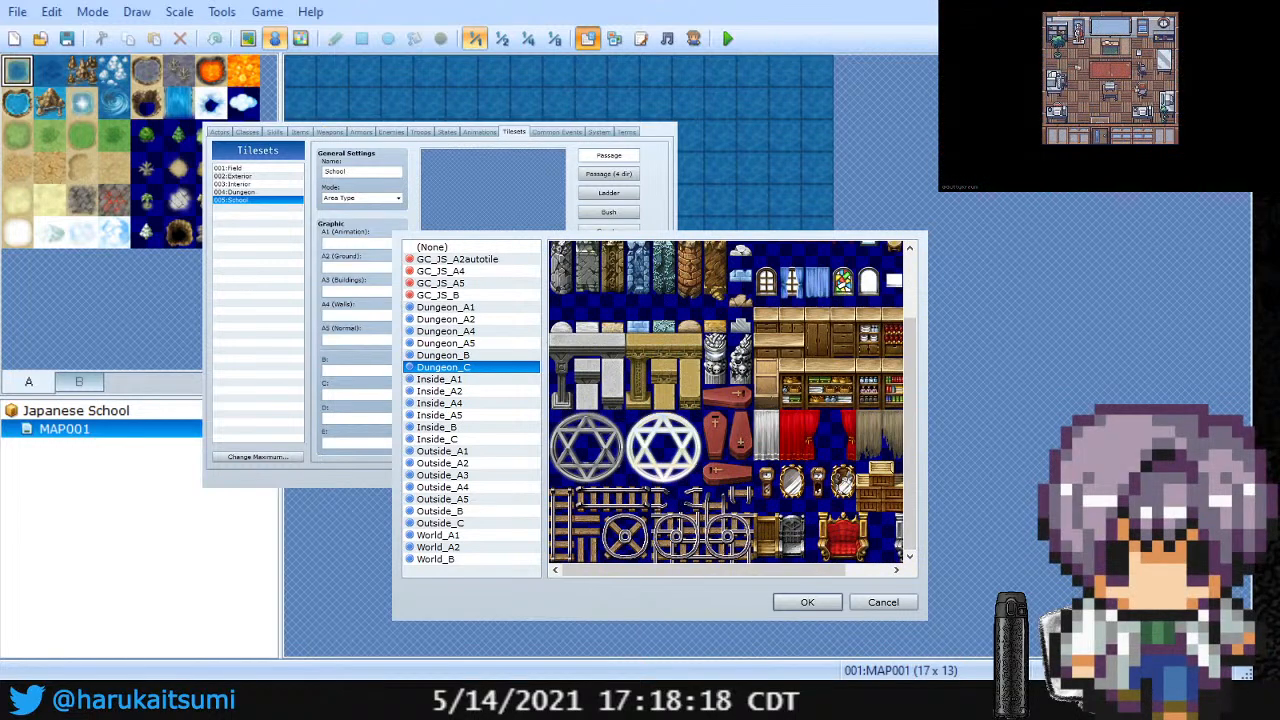
{"action": "left_click", "coordinate": [440, 523]}
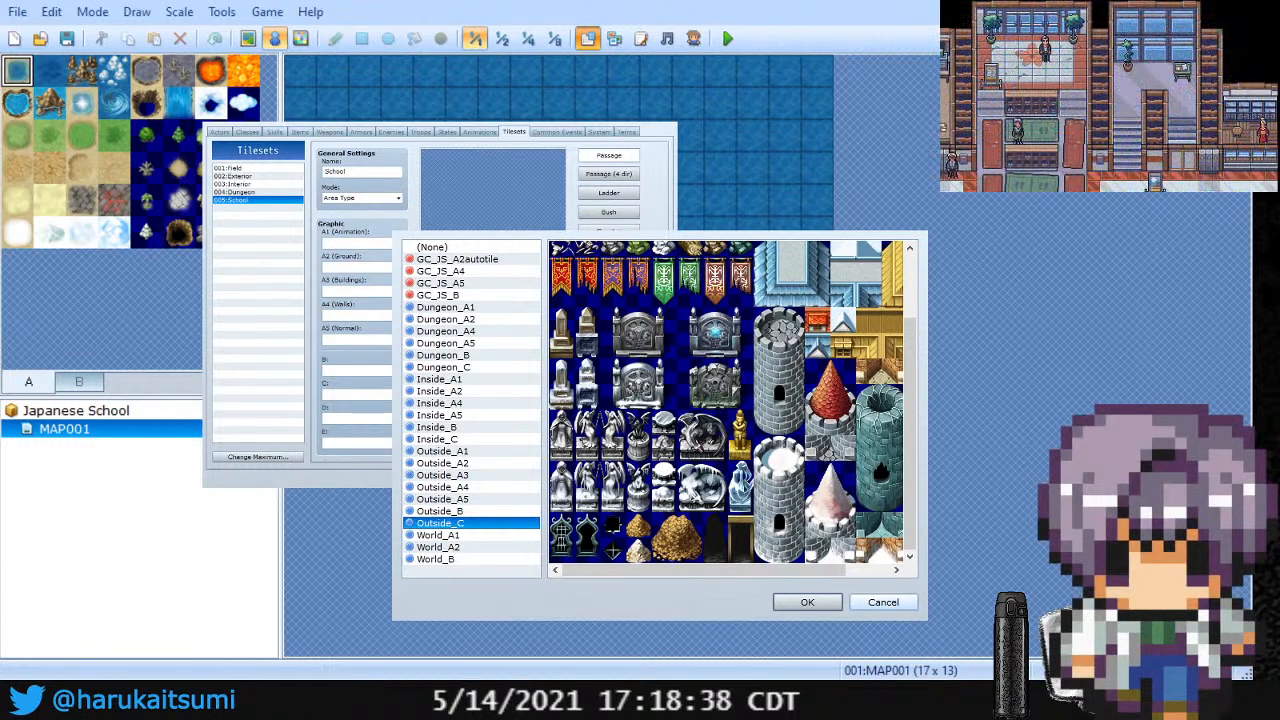
Step: Preview the custom school sheets GC_JS_A2autotile, GC_JS_A4, GC_JS_A5 and GC_JS_B without assigning any of them
{"action": "left_click", "coordinate": [457, 259]}
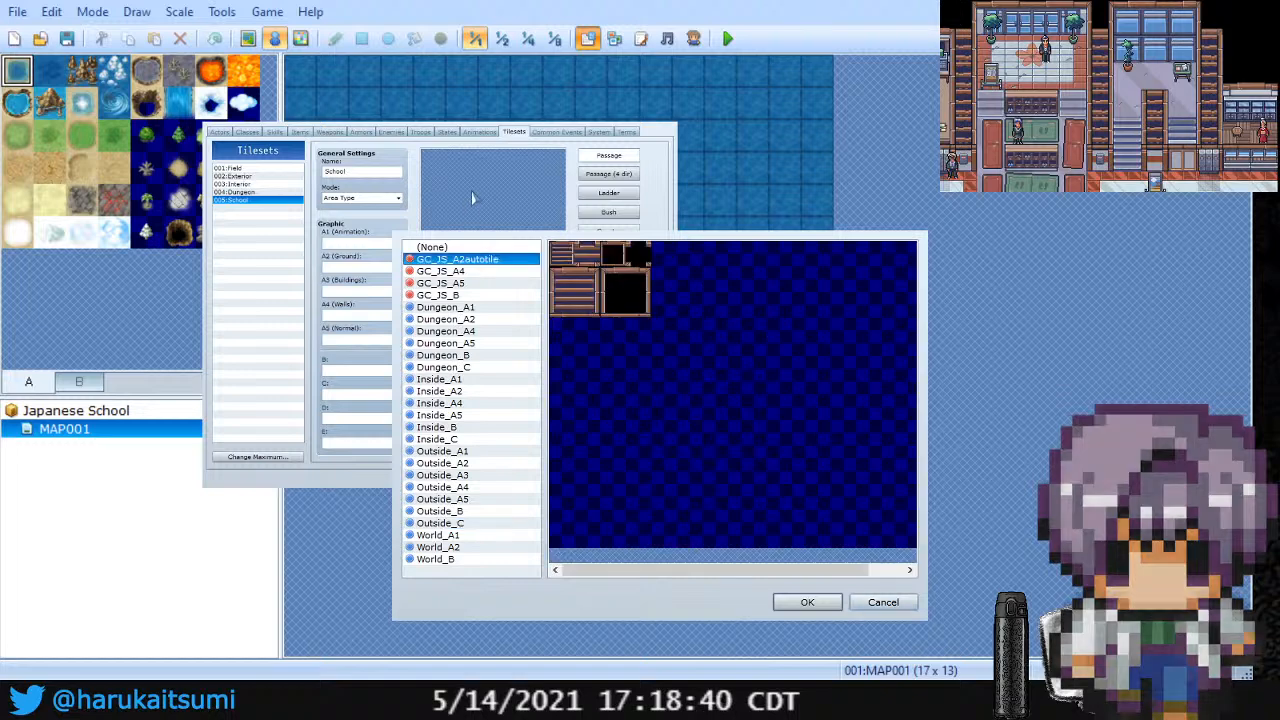
{"action": "left_click", "coordinate": [883, 602]}
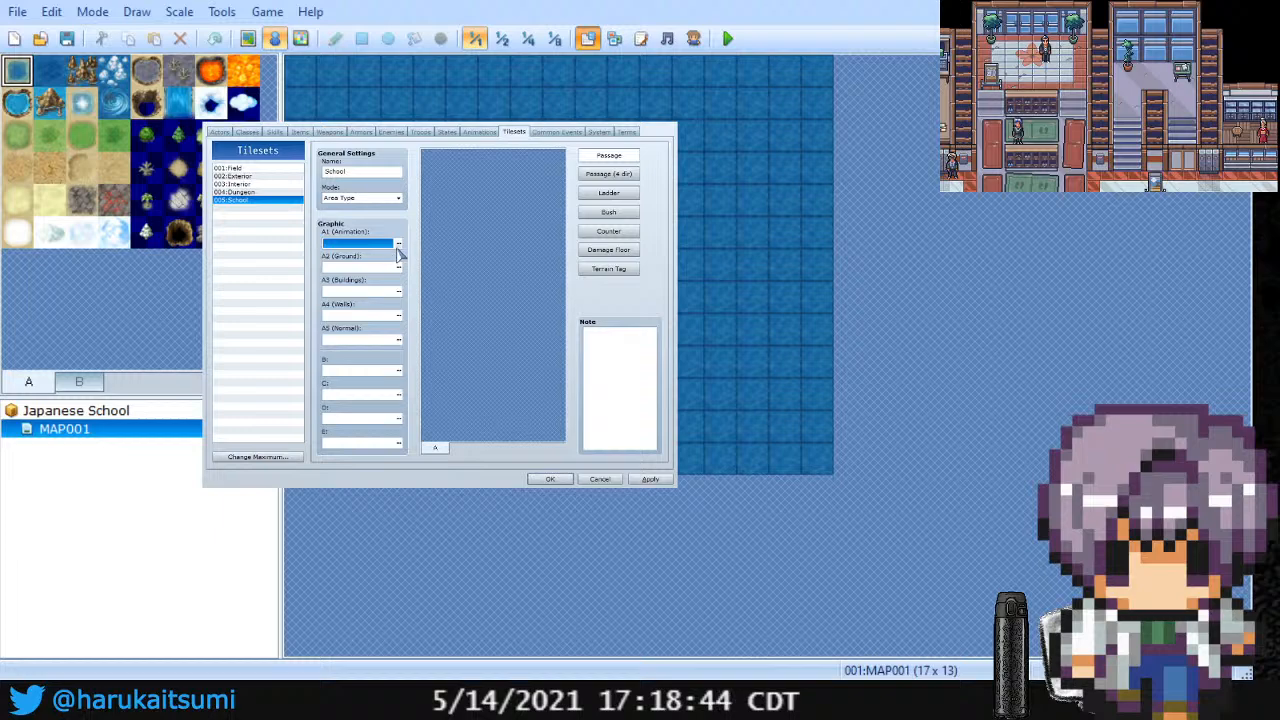
{"action": "left_click", "coordinate": [398, 267]}
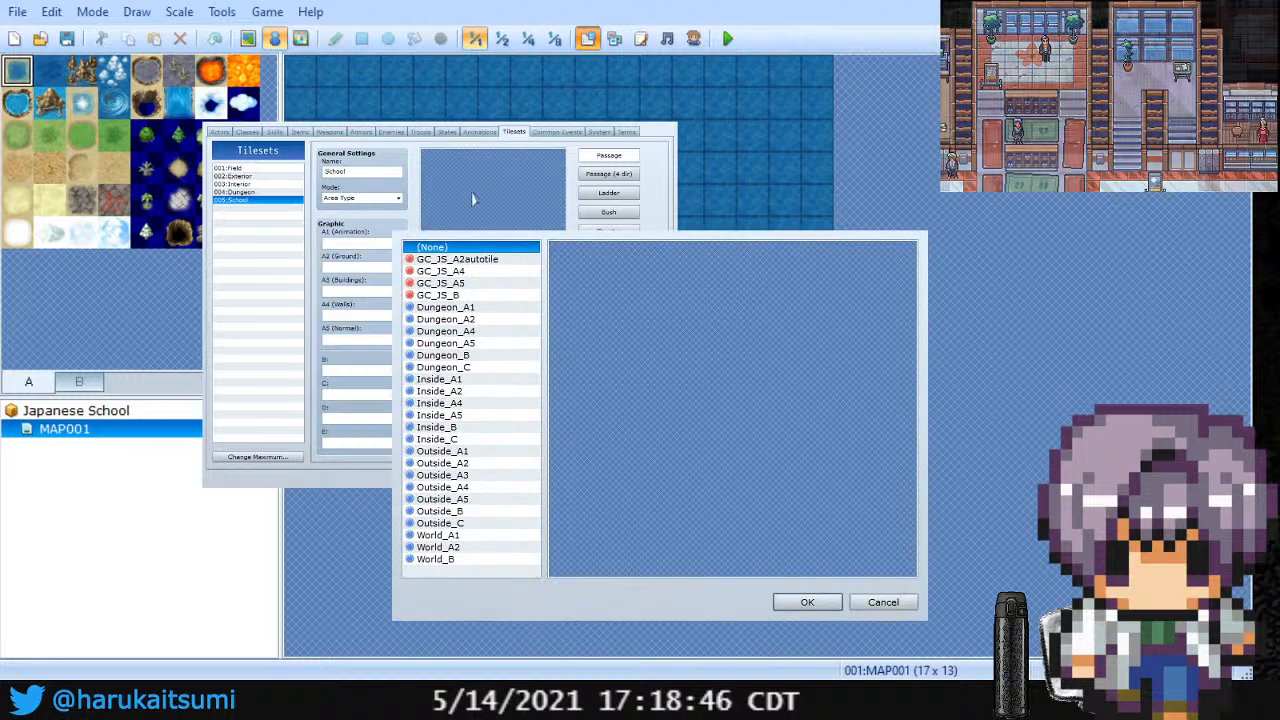
{"action": "key", "text": "Down"}
{"action": "key", "text": "Down"}
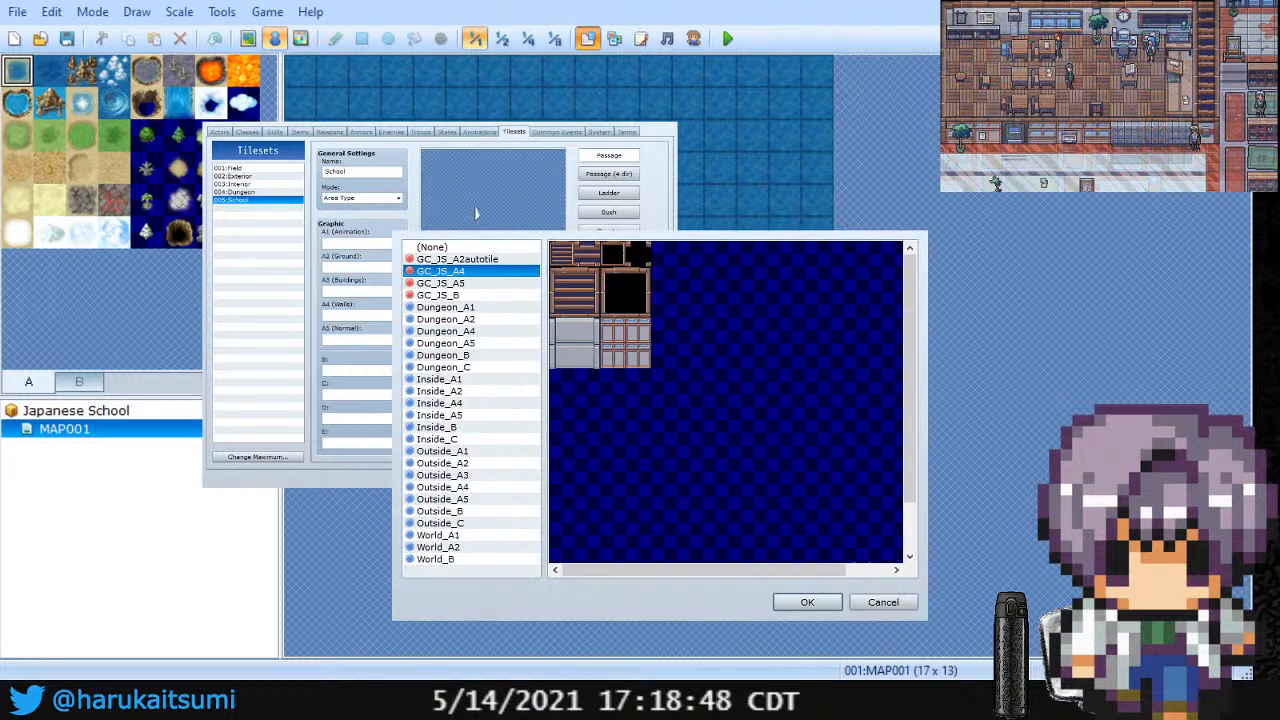
{"action": "key", "text": "Down"}
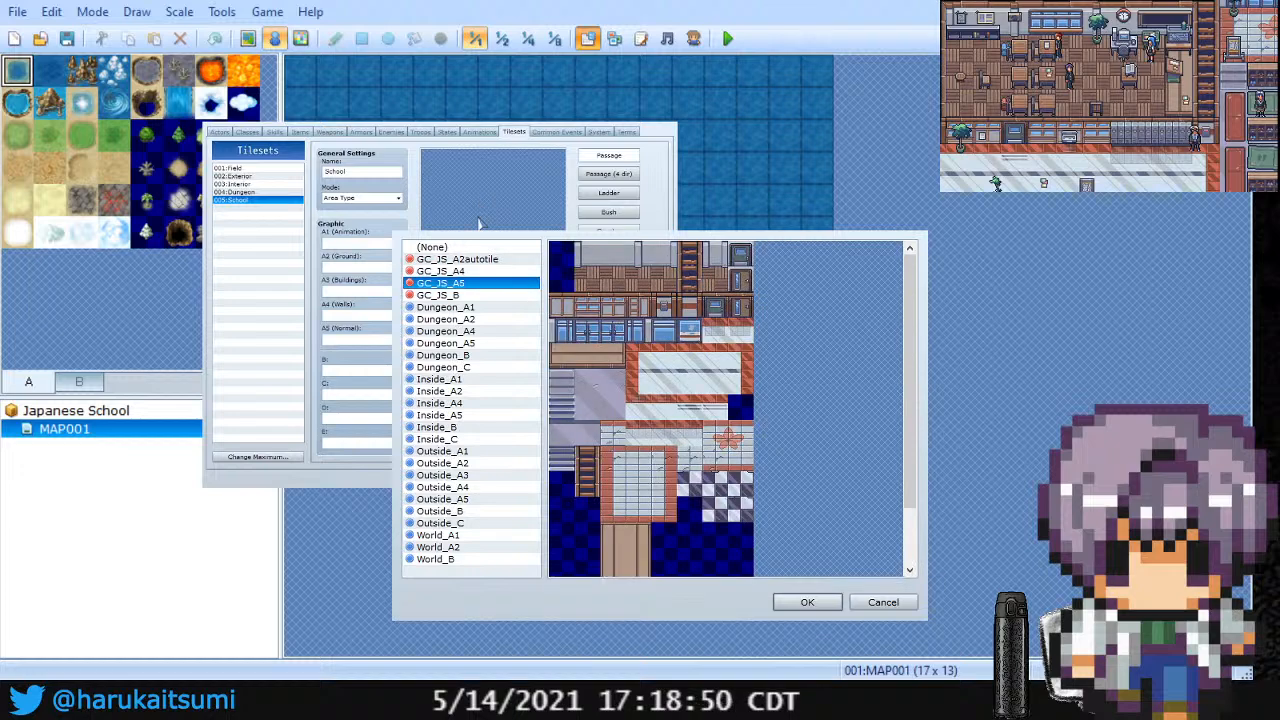
{"action": "key", "text": "Down"}
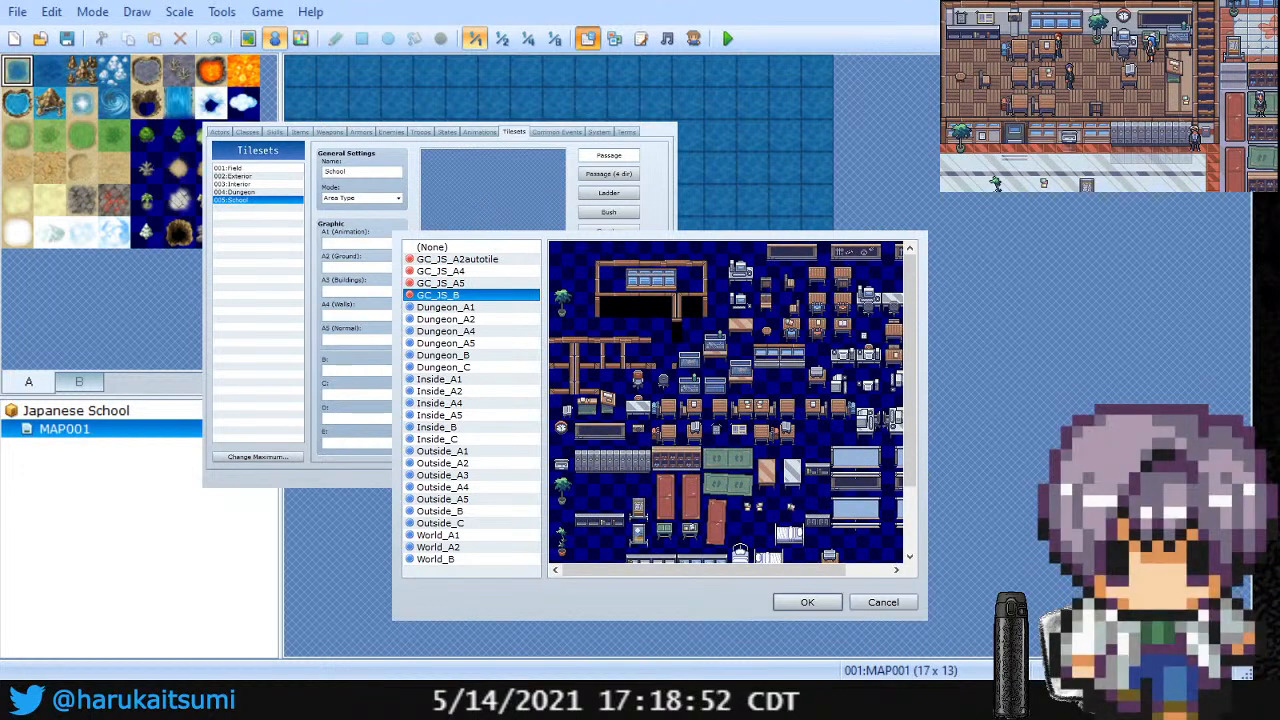
{"action": "key", "text": "Escape"}
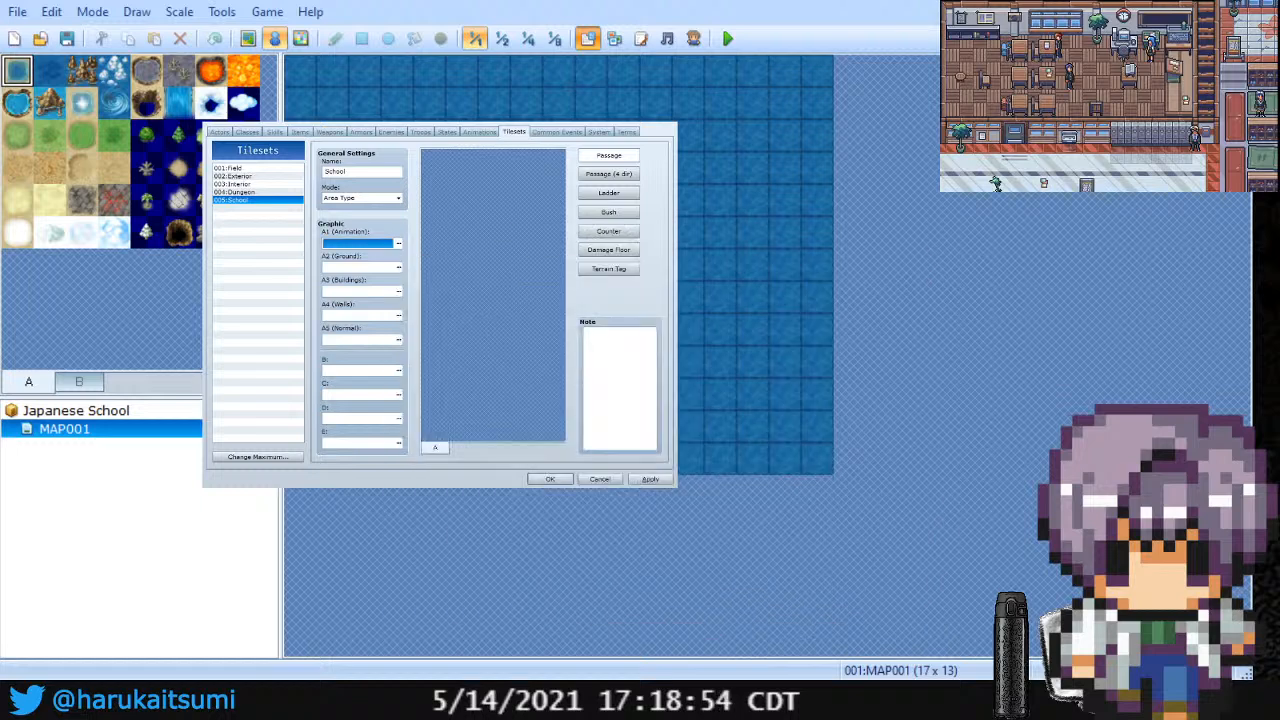
Step: Assign GC_JS_A2autotile as the School tileset's A2 ground graphic and GC_JS_A4 as its A4 walls graphic, leaving A3 buildings empty
{"action": "left_click", "coordinate": [398, 269]}
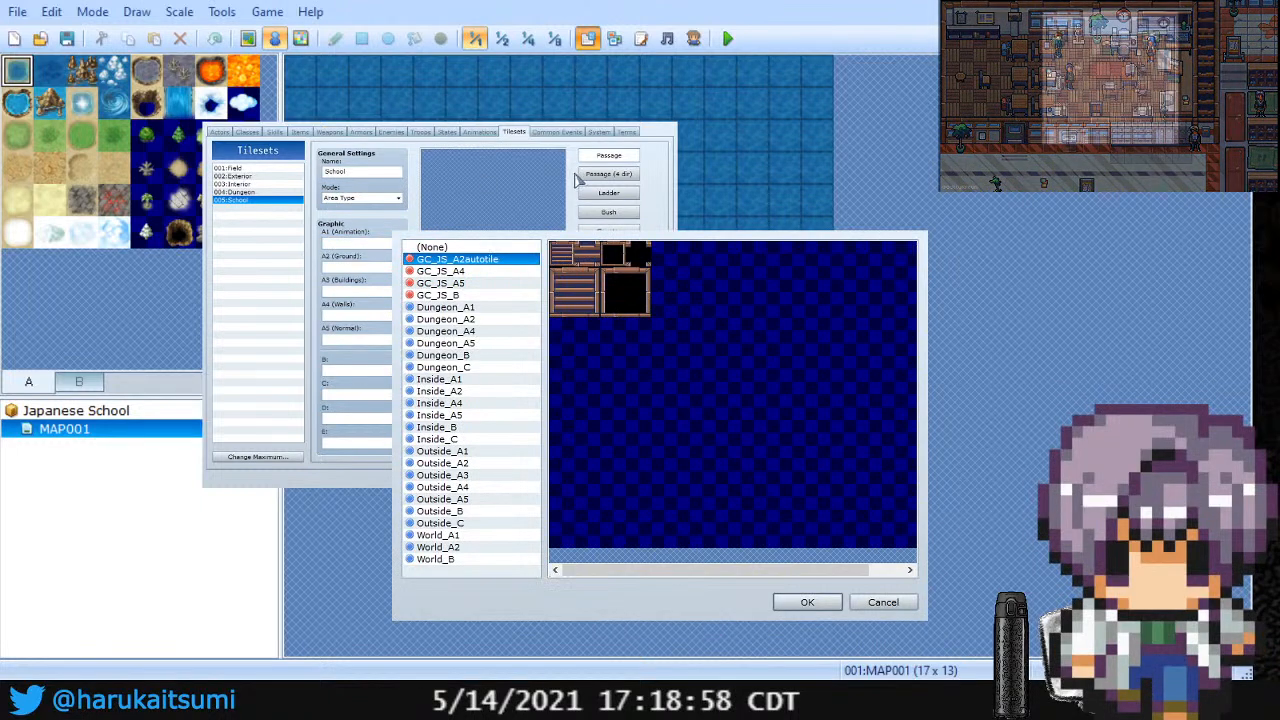
{"action": "key", "text": "Return"}
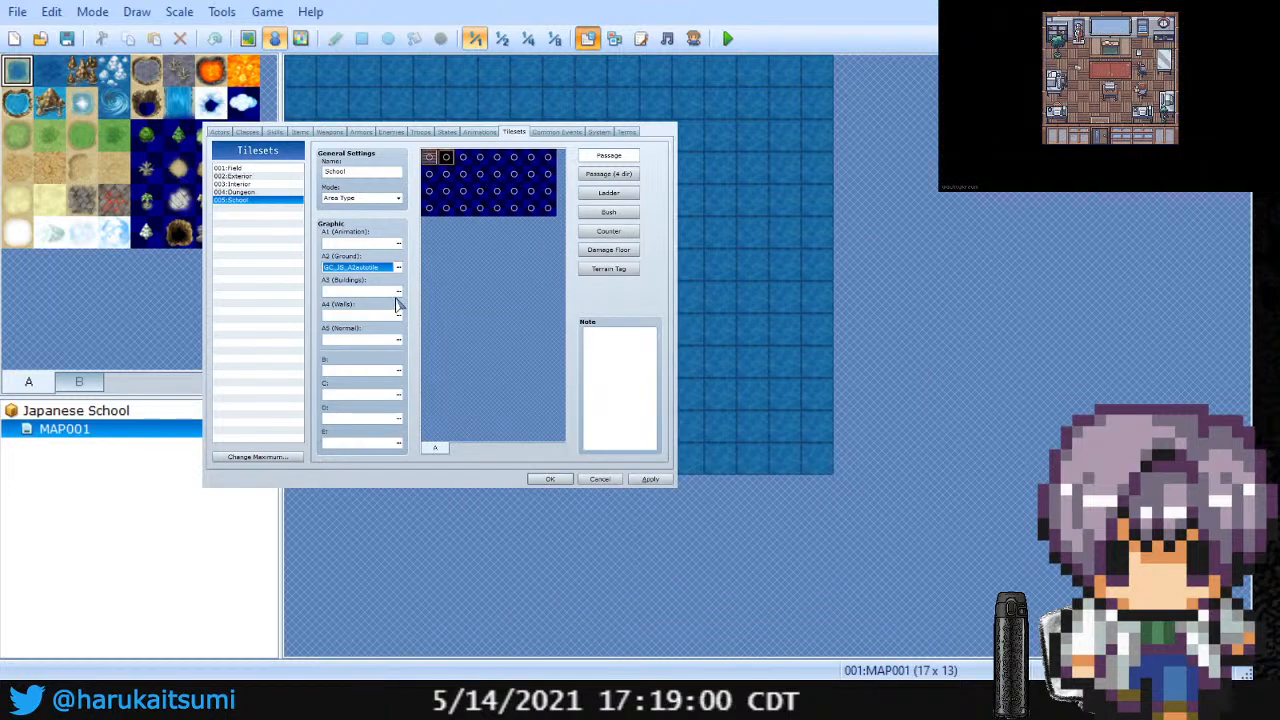
{"action": "left_click", "coordinate": [398, 293]}
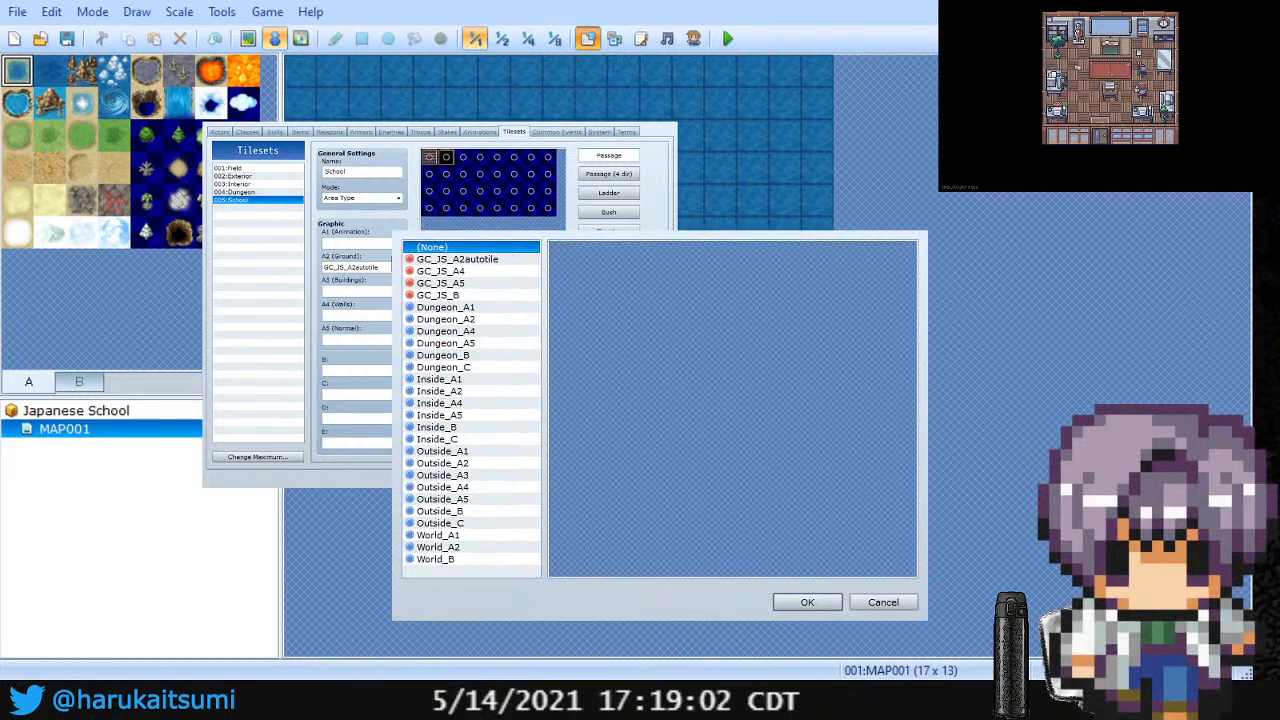
{"action": "key", "text": "Escape"}
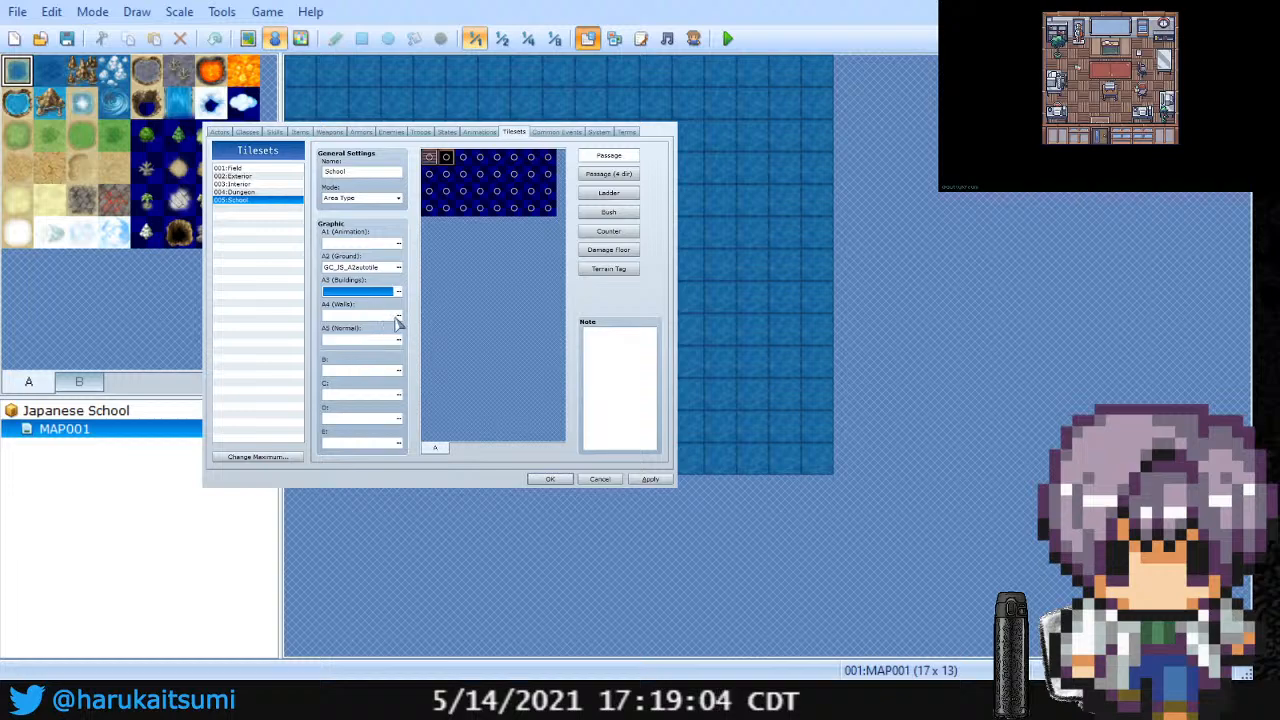
{"action": "left_click", "coordinate": [397, 318]}
{"action": "left_click", "coordinate": [441, 271]}
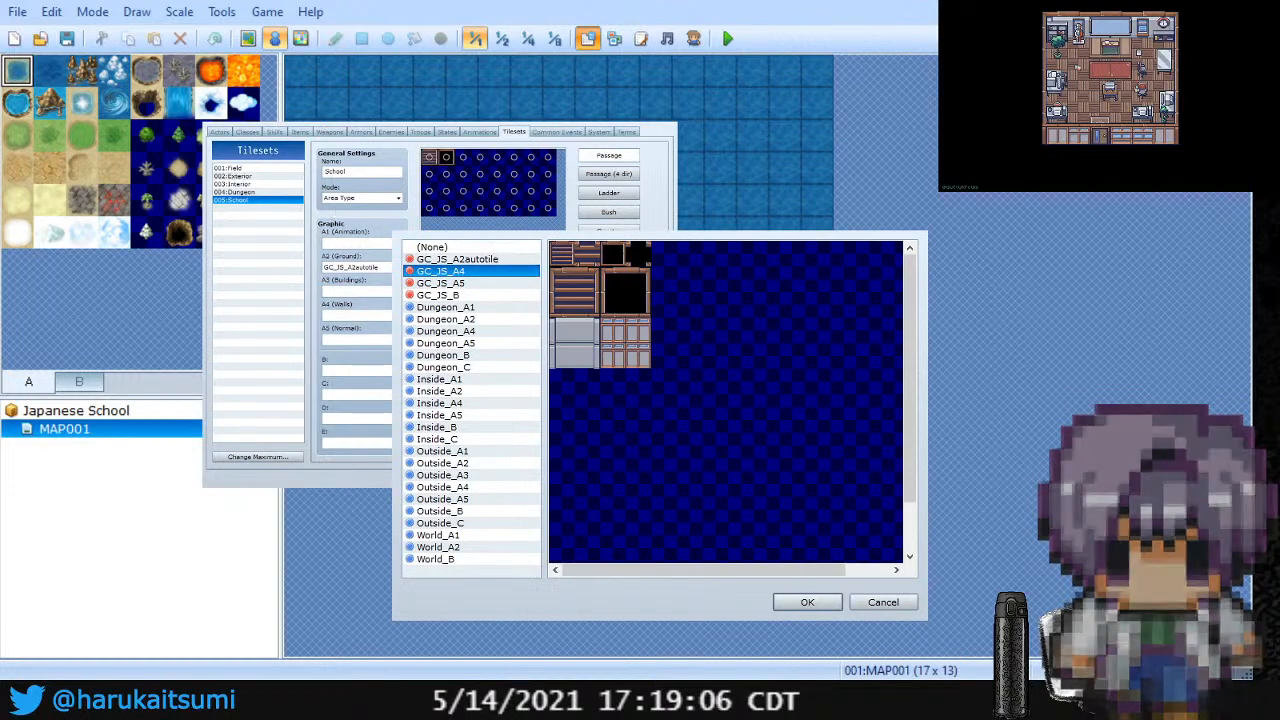
{"action": "key", "text": "Return"}
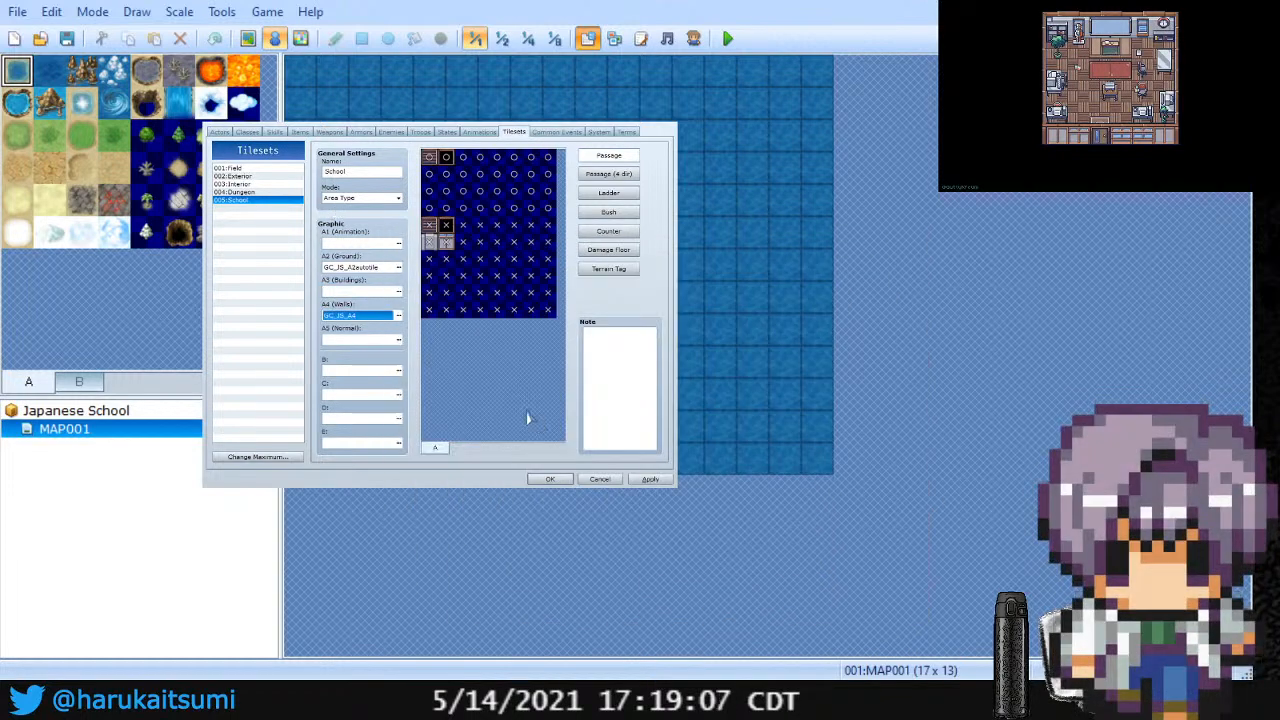
Step: Assign GC_JS_A5 as the School tileset's A5 normal graphic
{"action": "left_click", "coordinate": [398, 341]}
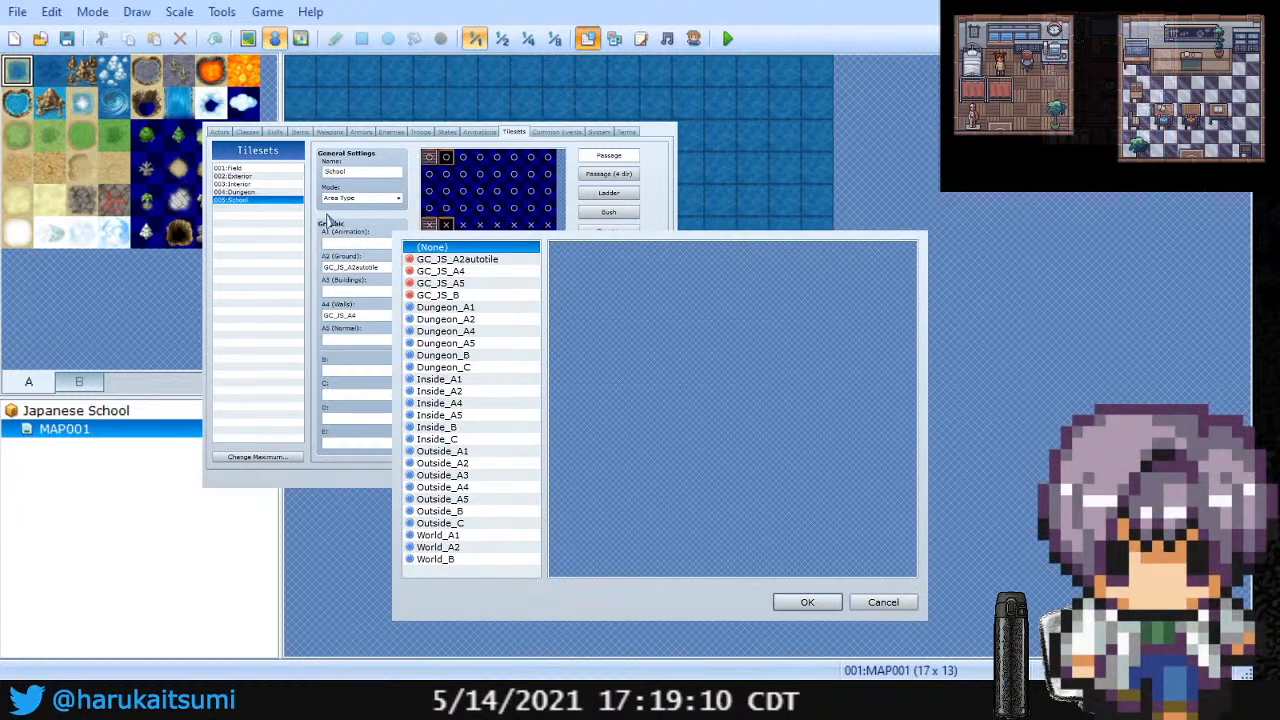
{"action": "key", "text": "Down"}
{"action": "key", "text": "Down"}
{"action": "key", "text": "Down"}
{"action": "key", "text": "Return"}
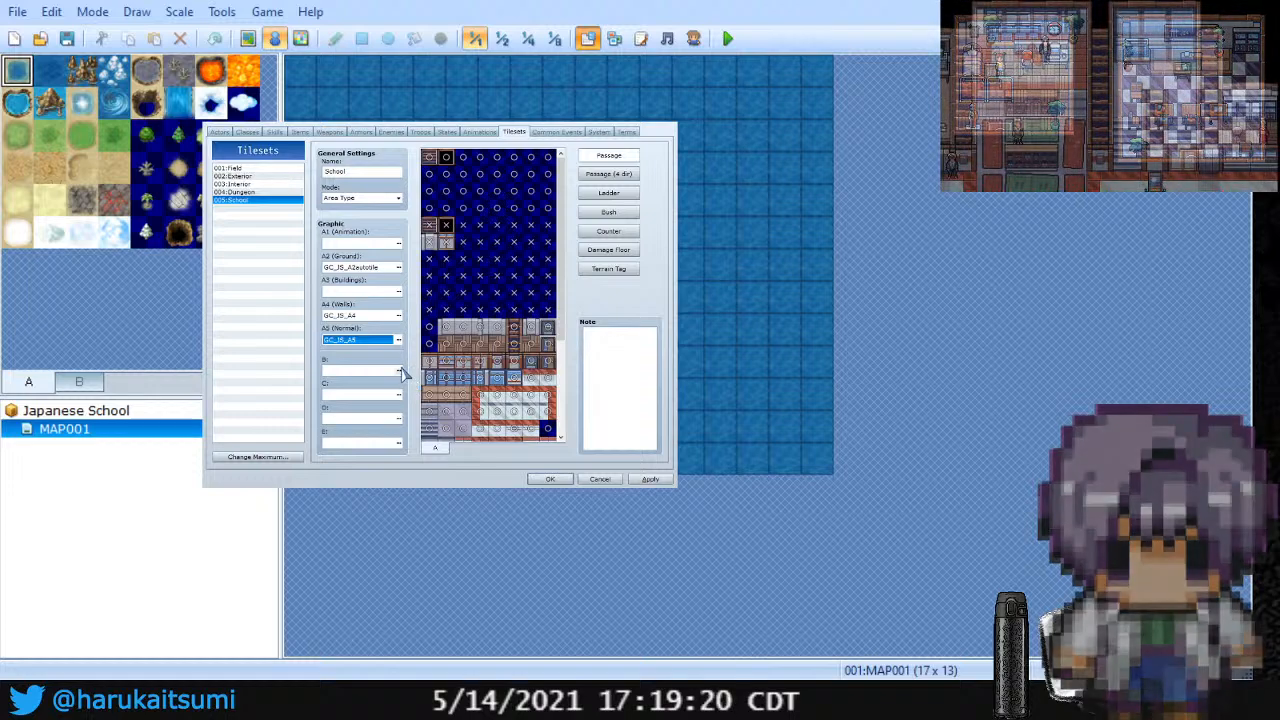
Step: Assign GC_JS_B as the School tileset's B graphic and apply the database changes
{"action": "left_click", "coordinate": [401, 370]}
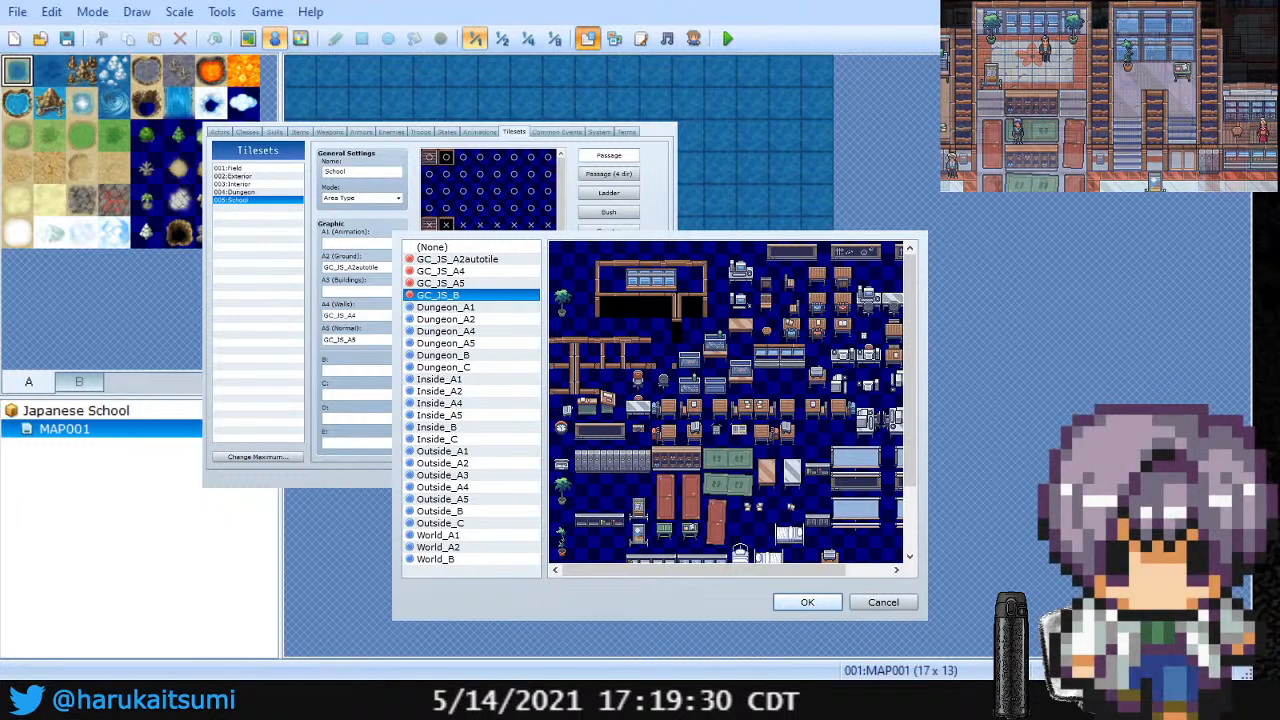
{"action": "key", "text": "Return"}
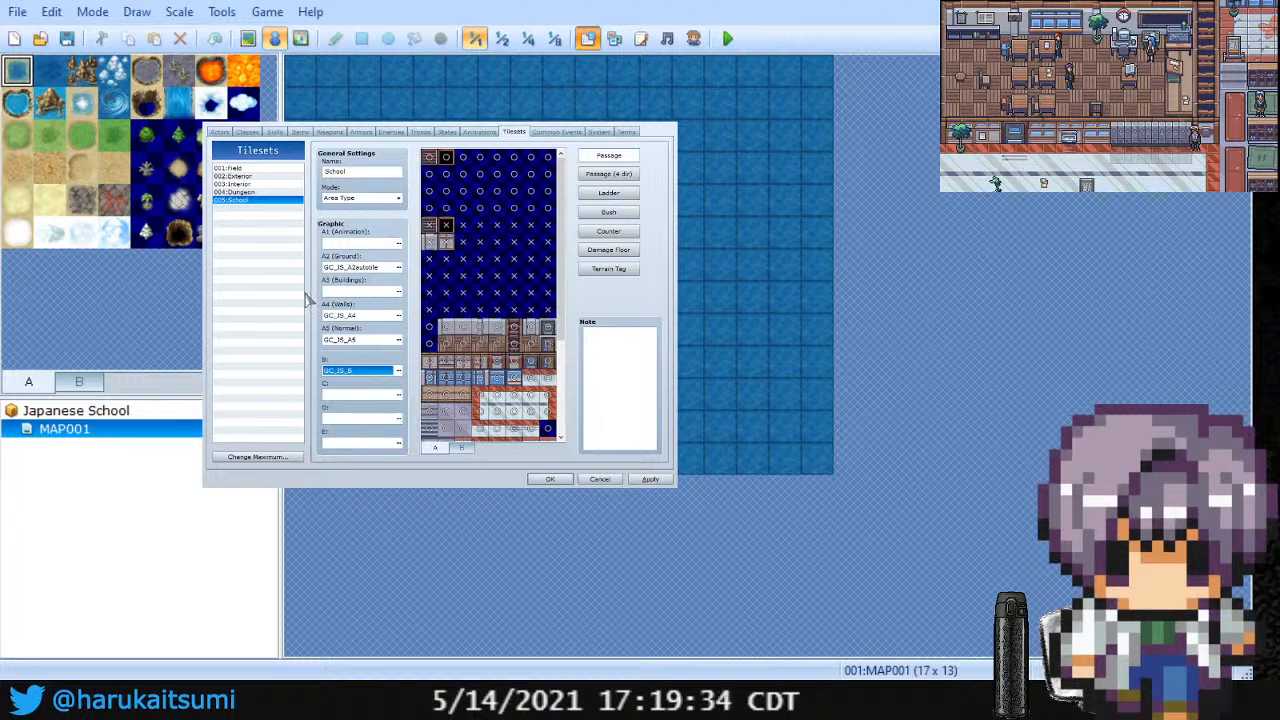
{"action": "left_click", "coordinate": [645, 478]}
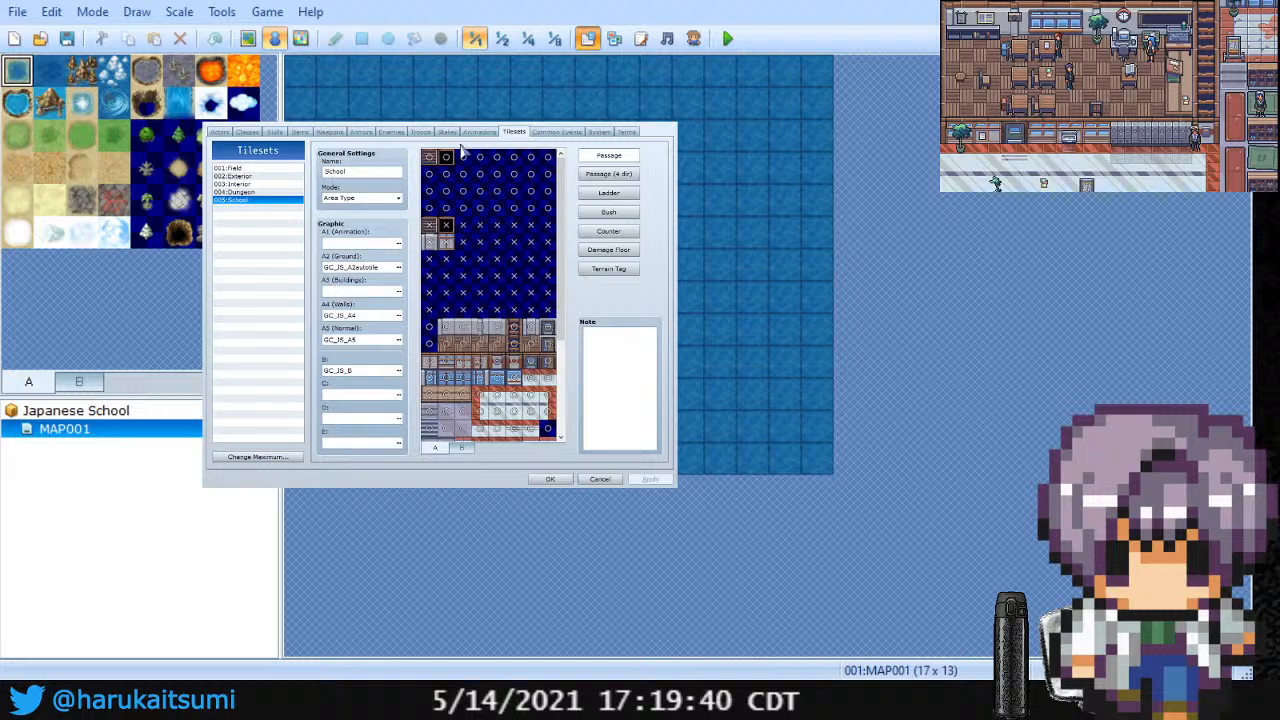
Step: Examine the Outside sheets from Outside_A1 to Outside_C as candidates for the C graphic, leaving that slot empty
{"action": "left_click", "coordinate": [398, 394]}
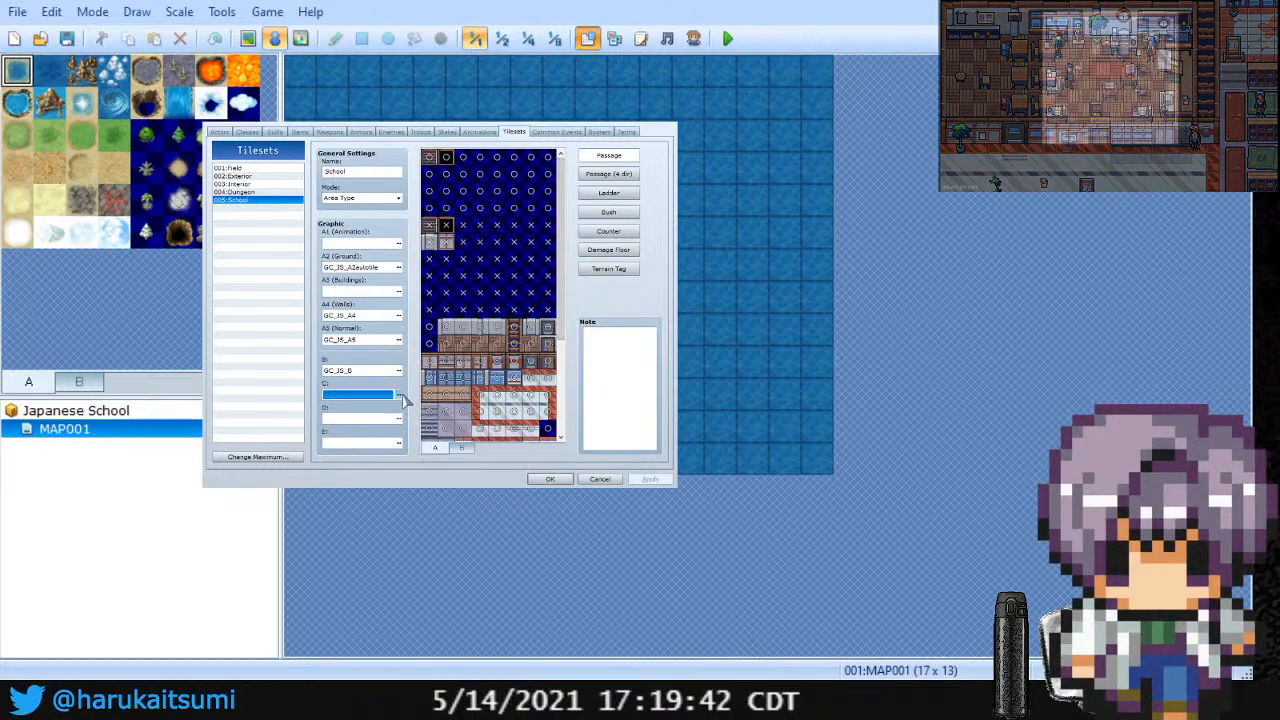
{"action": "left_click", "coordinate": [445, 355]}
{"action": "left_click", "coordinate": [443, 451]}
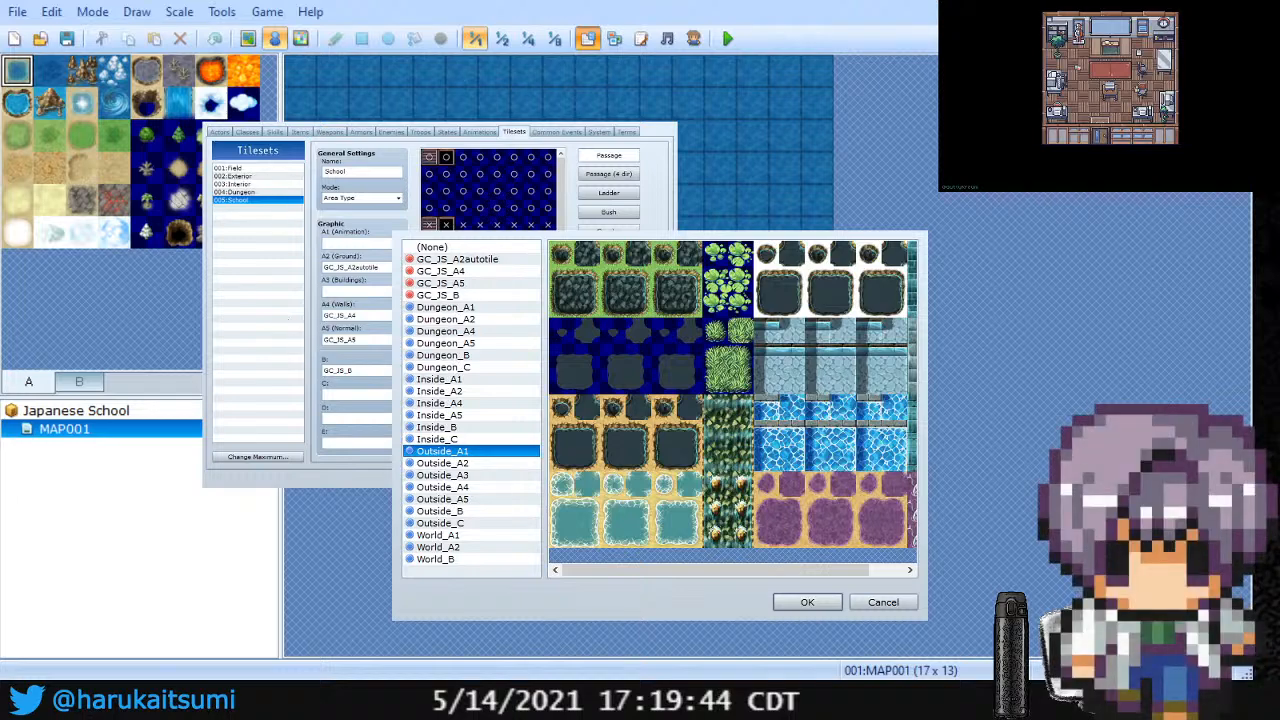
{"action": "key", "text": "Down"}
{"action": "key", "text": "Down"}
{"action": "key", "text": "Down"}
{"action": "key", "text": "Down"}
{"action": "key", "text": "Down"}
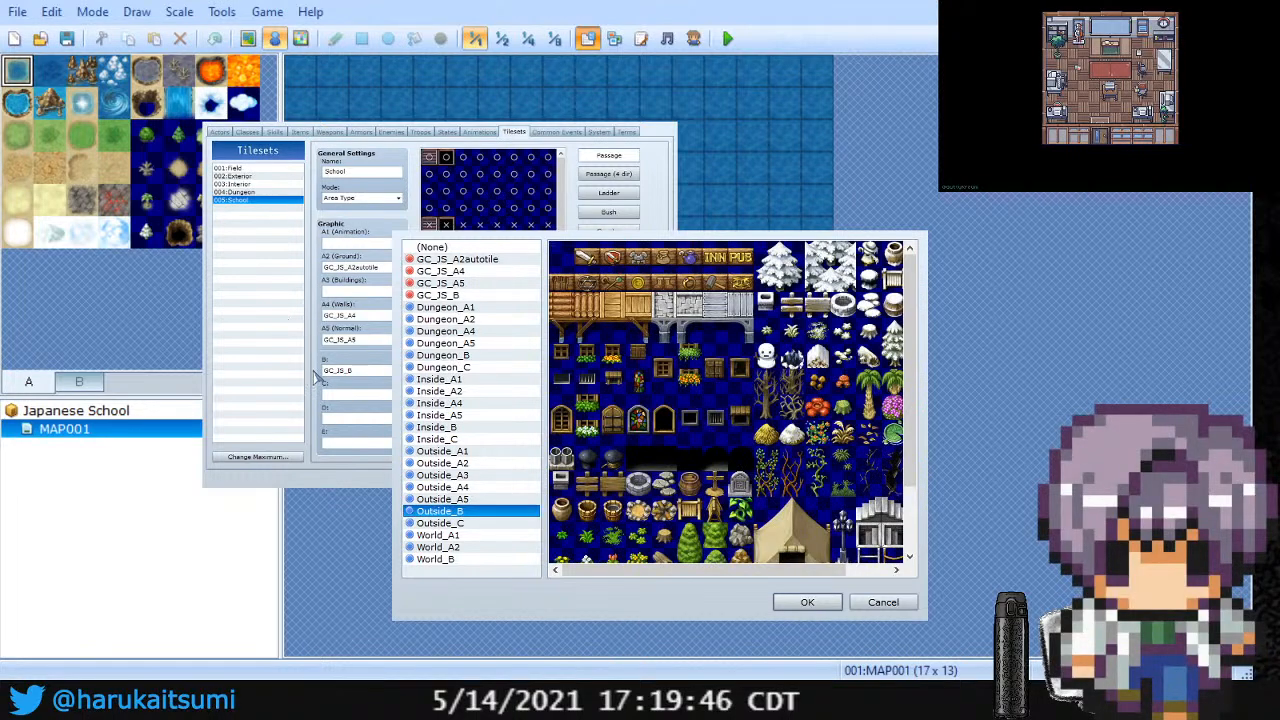
{"action": "key", "text": "Down"}
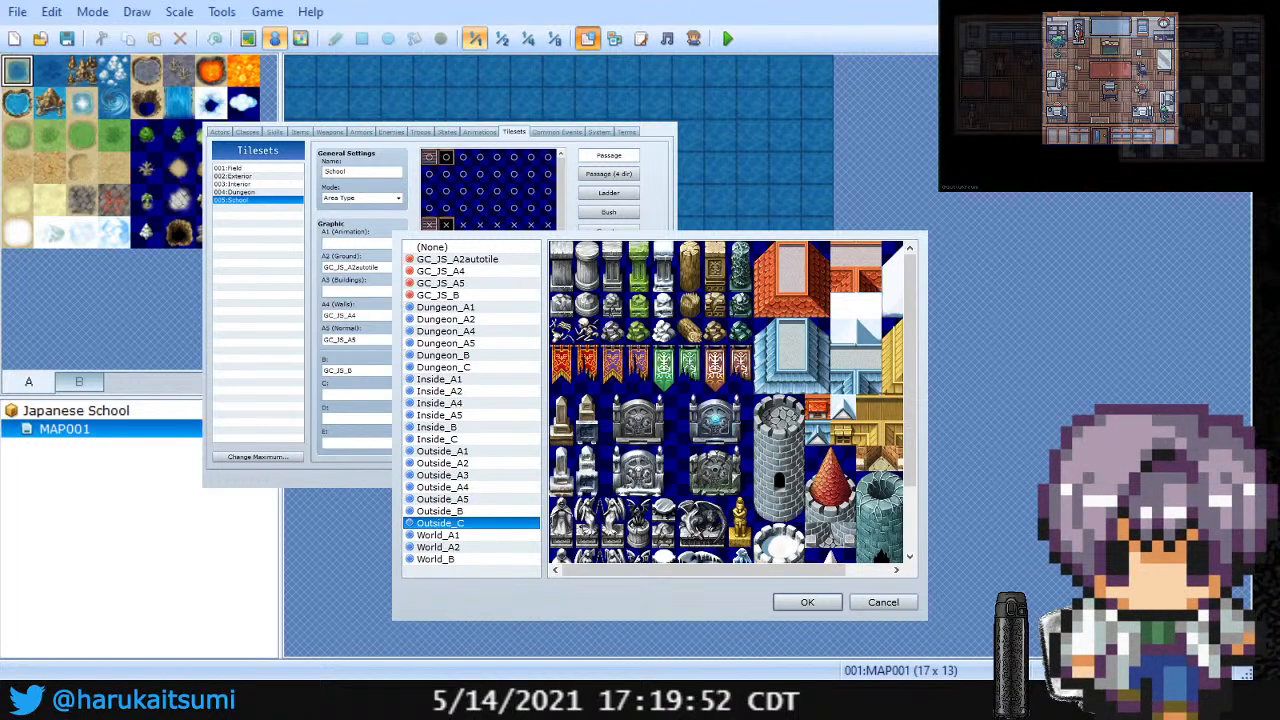
{"action": "left_click_drag", "start_coordinate": [483, 206], "coordinate": [686, 153]}
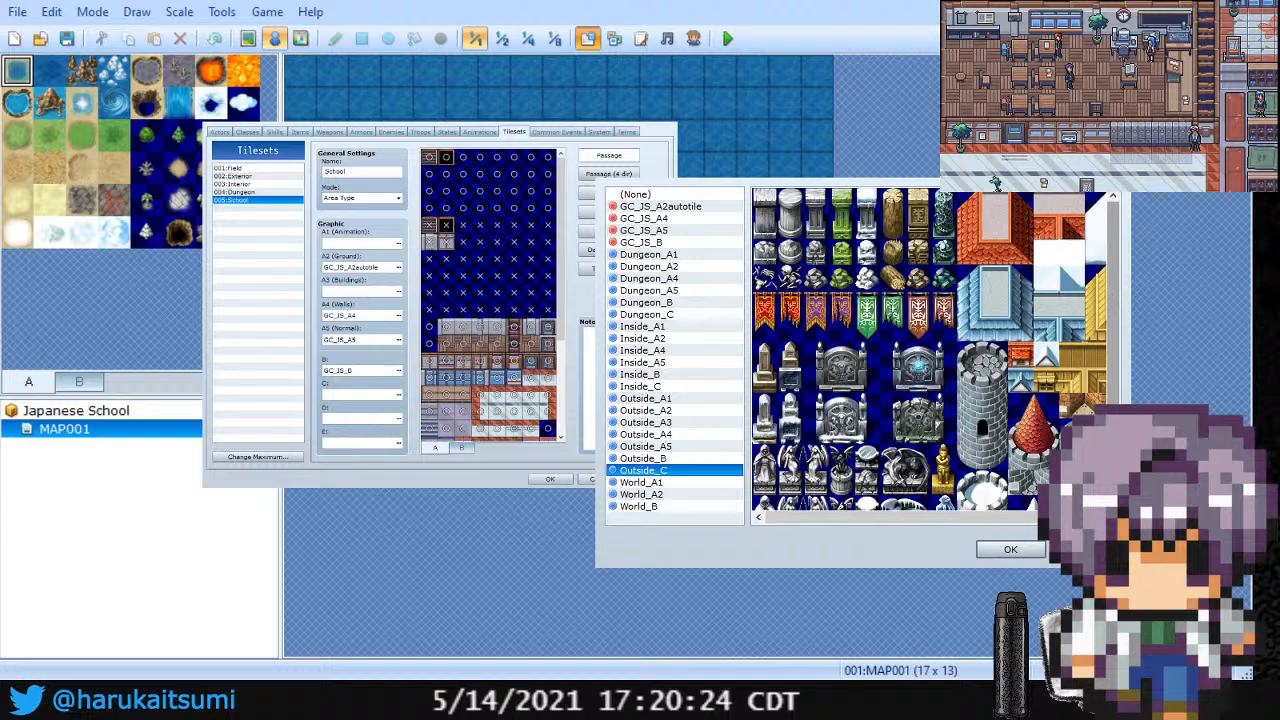
{"action": "scroll", "coordinate": [930, 350], "scroll_direction": "down", "scroll_amount": 3}
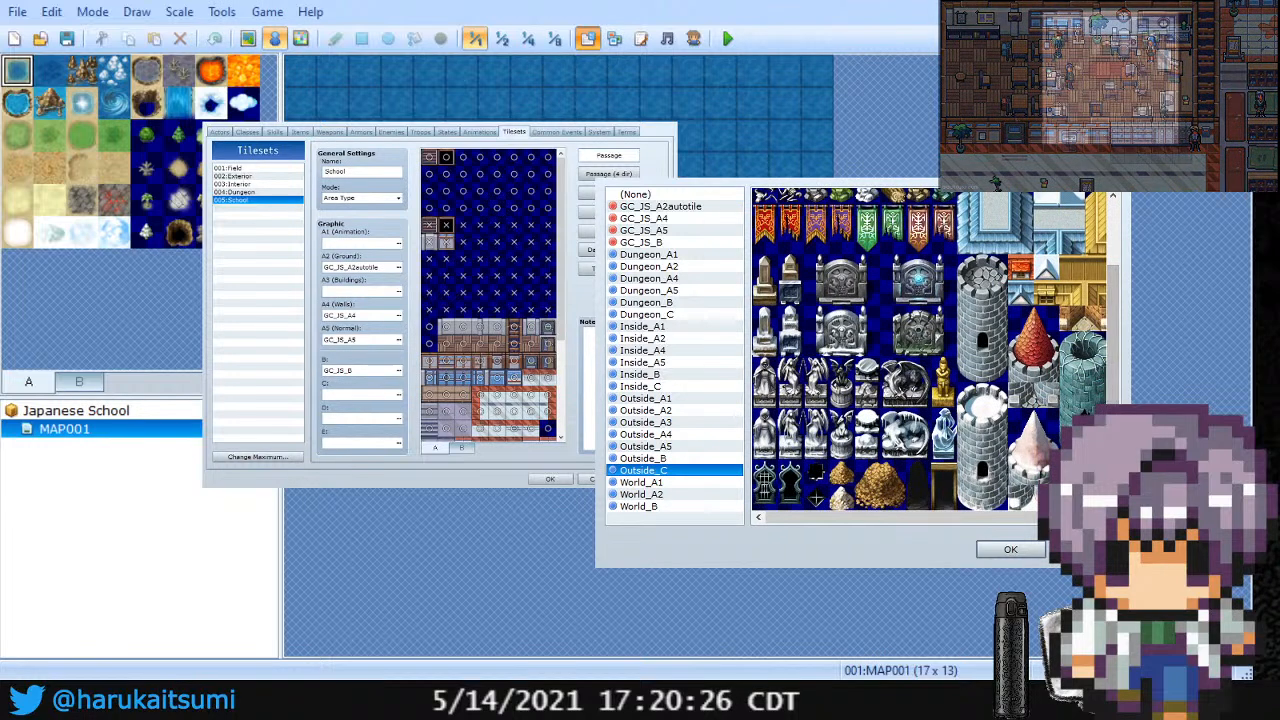
{"action": "key", "text": "Escape"}
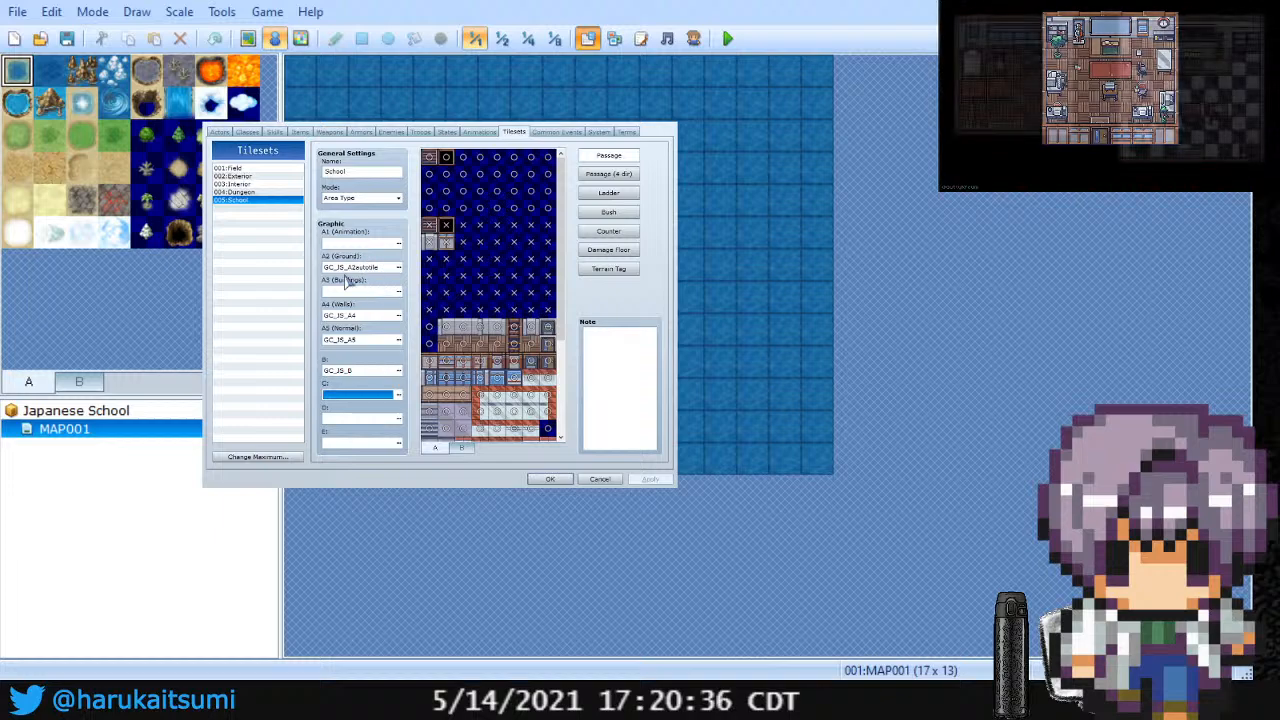
Step: Review the School tileset's assigned graphics, looking through its B object tiles and returning to the A tiles
{"action": "left_click", "coordinate": [360, 371]}
{"action": "left_click", "coordinate": [368, 339]}
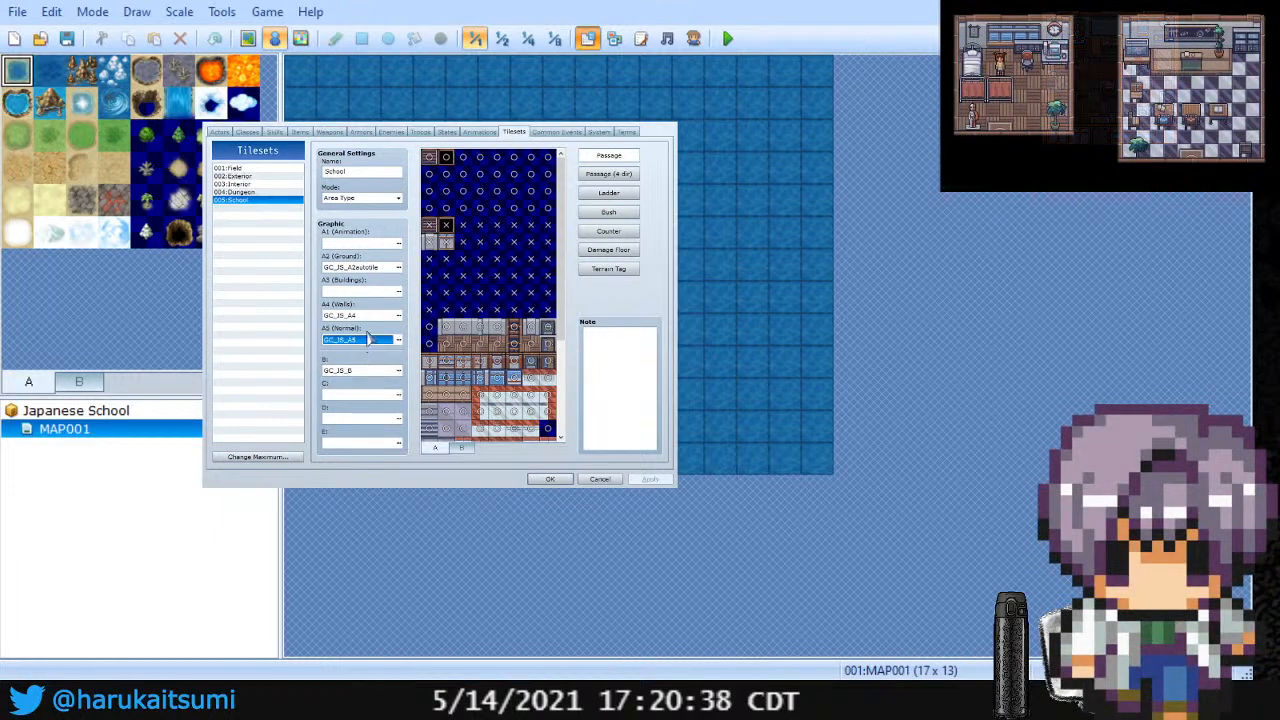
{"action": "left_click", "coordinate": [368, 315]}
{"action": "left_click", "coordinate": [461, 448]}
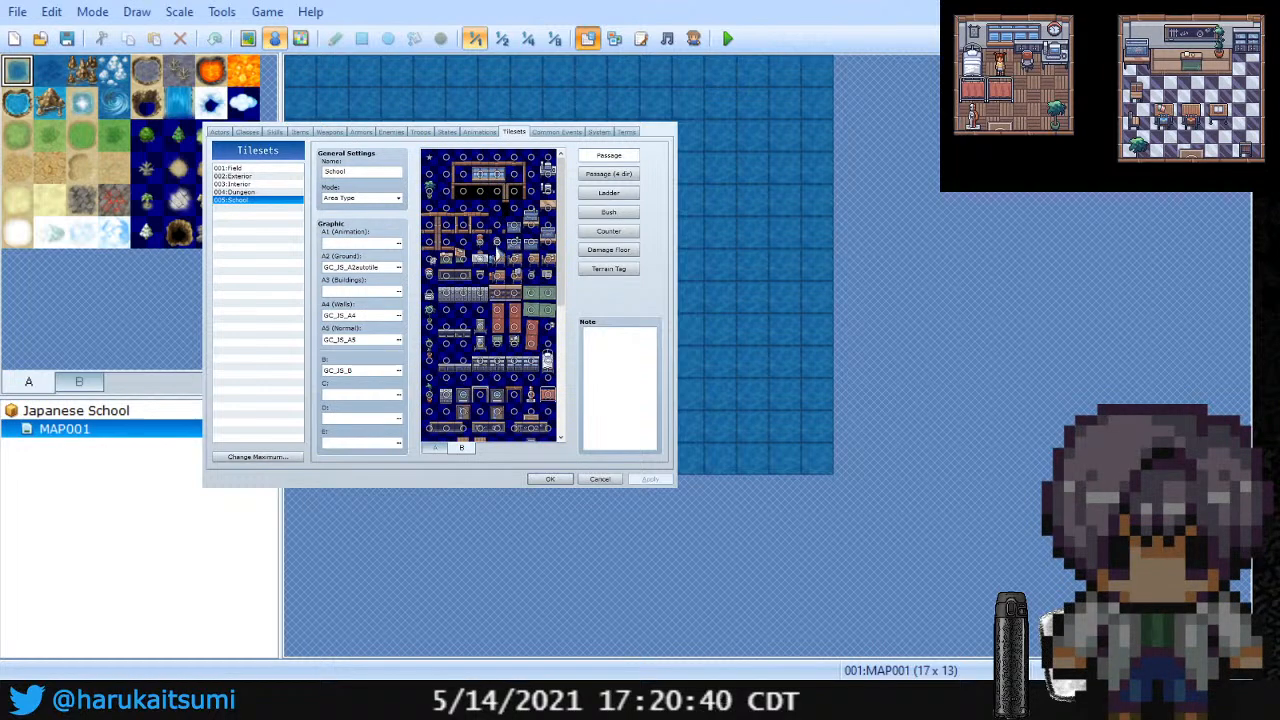
{"action": "scroll", "coordinate": [495, 284], "scroll_direction": "down", "scroll_amount": 5}
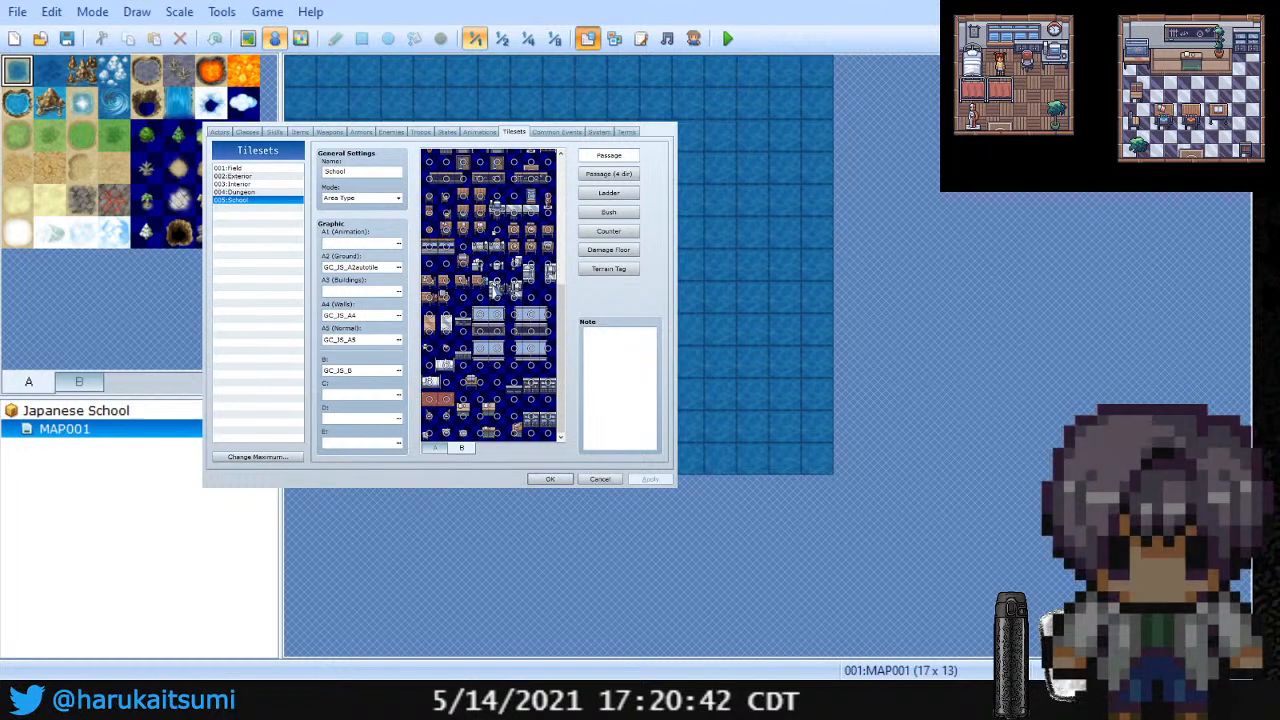
{"action": "scroll", "coordinate": [493, 285], "scroll_direction": "down", "scroll_amount": 5}
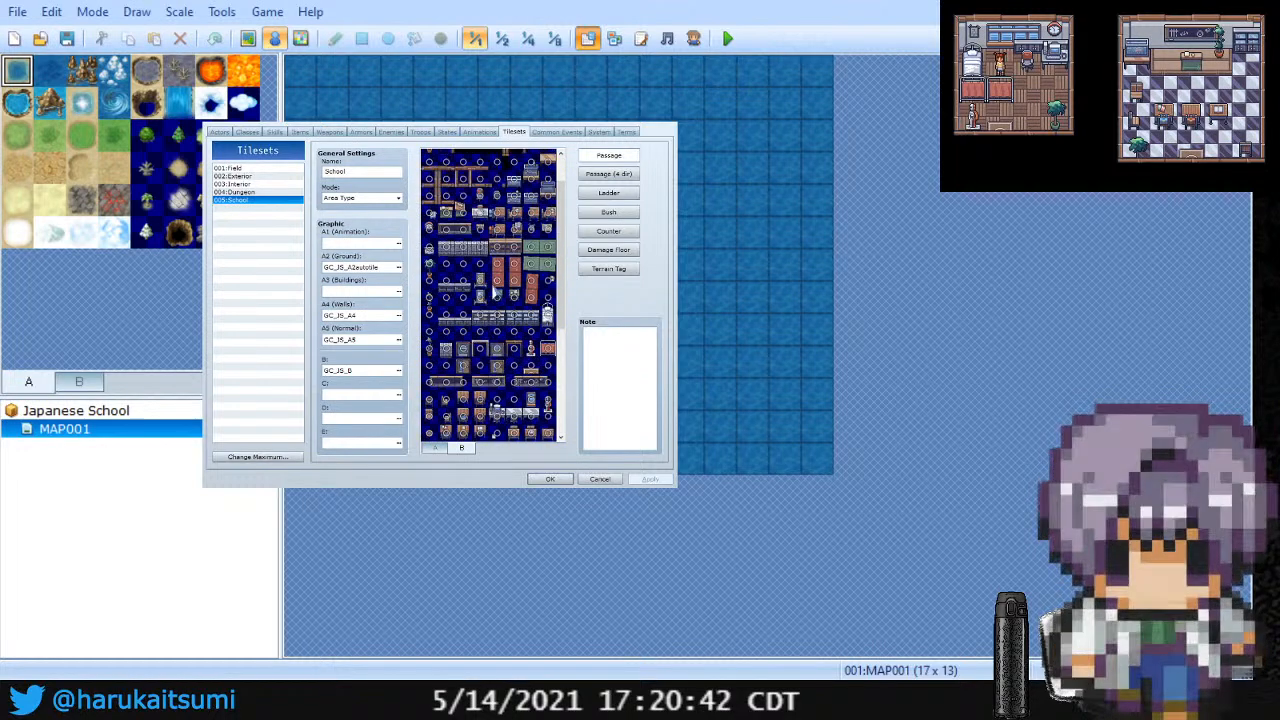
{"action": "left_click", "coordinate": [436, 449]}
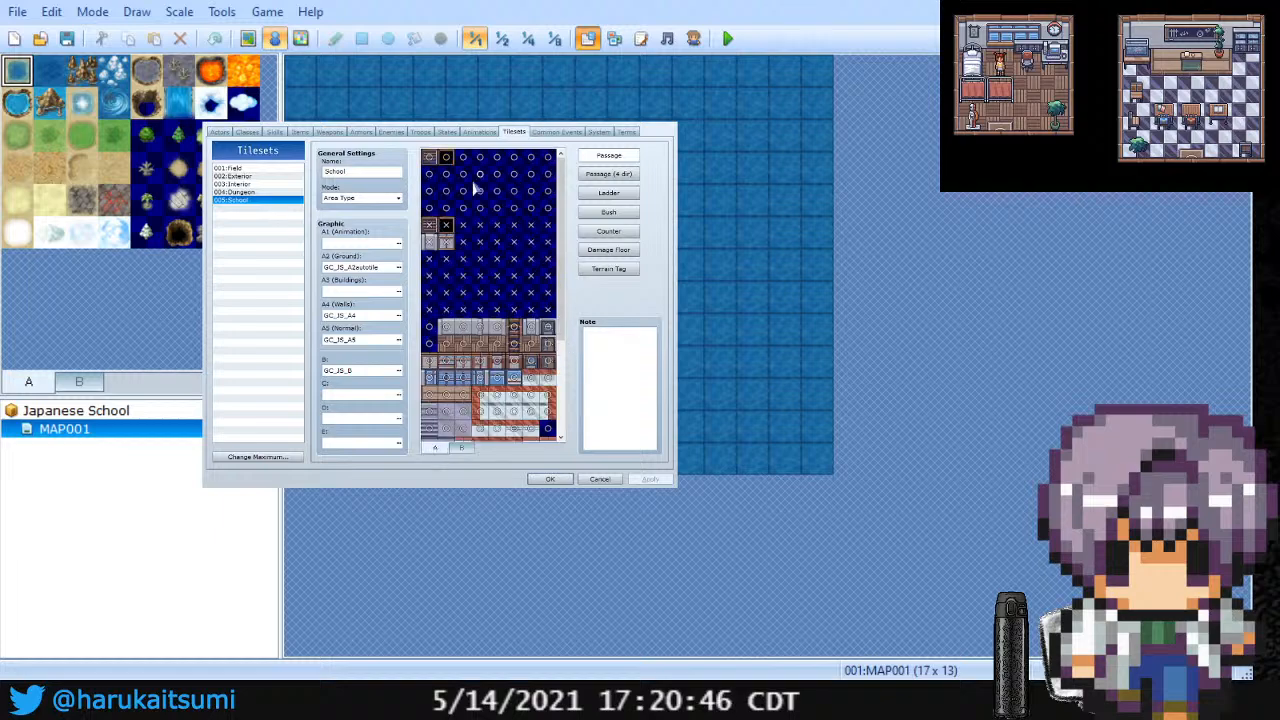
Step: Toggle the passage setting of the upper-left tile of the red-bordered white floor among the School tileset's A tiles
{"action": "scroll", "coordinate": [497, 208], "scroll_direction": "down", "scroll_amount": 3}
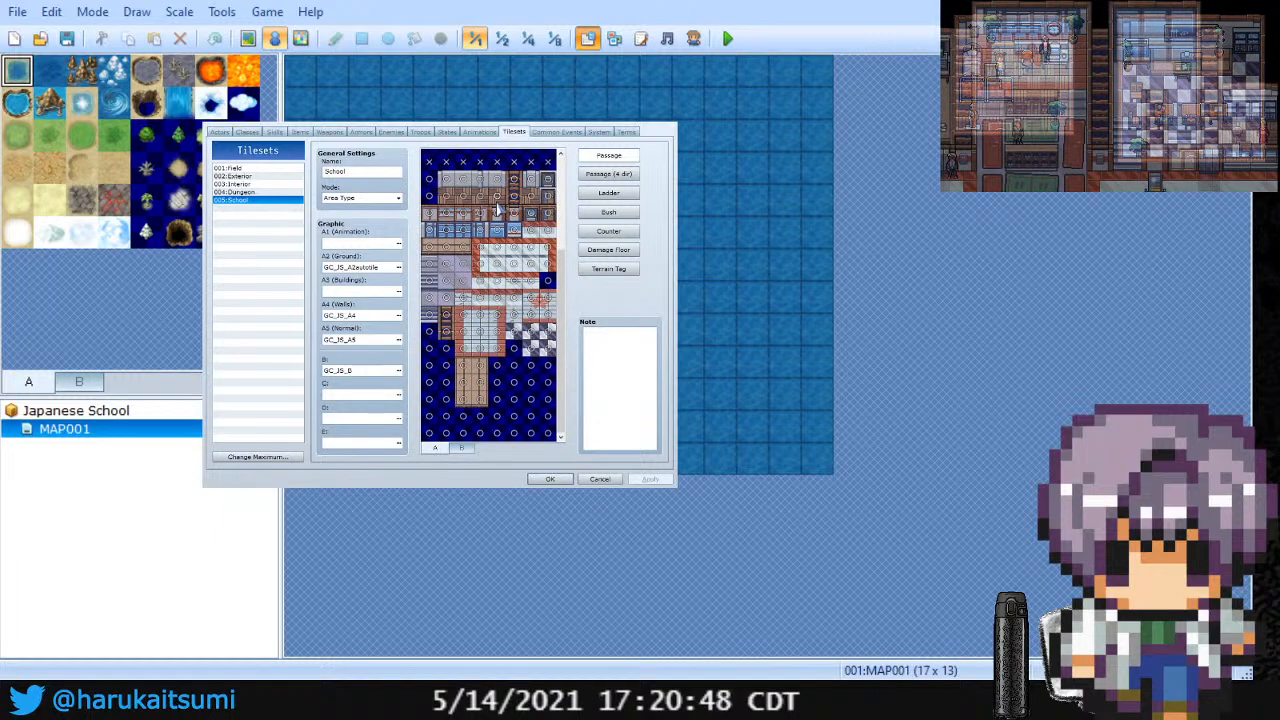
{"action": "left_click", "coordinate": [487, 255]}
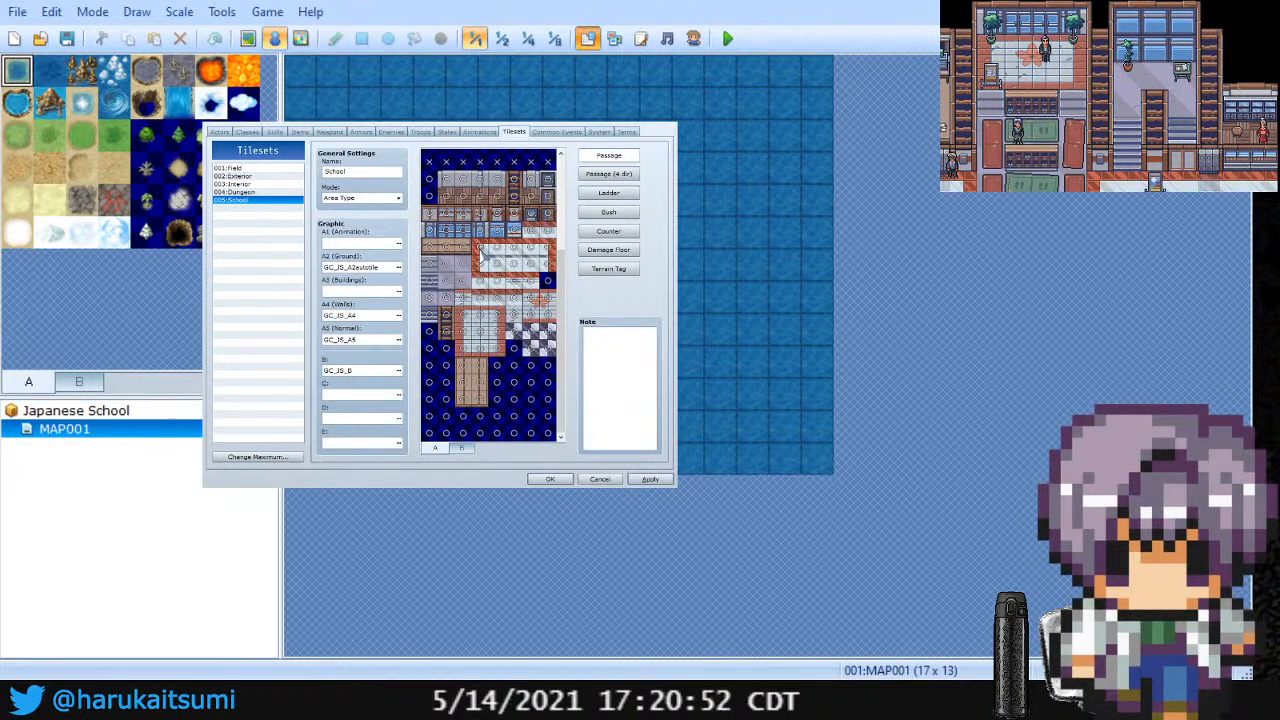
{"action": "scroll", "coordinate": [491, 283], "scroll_direction": "up", "scroll_amount": 3}
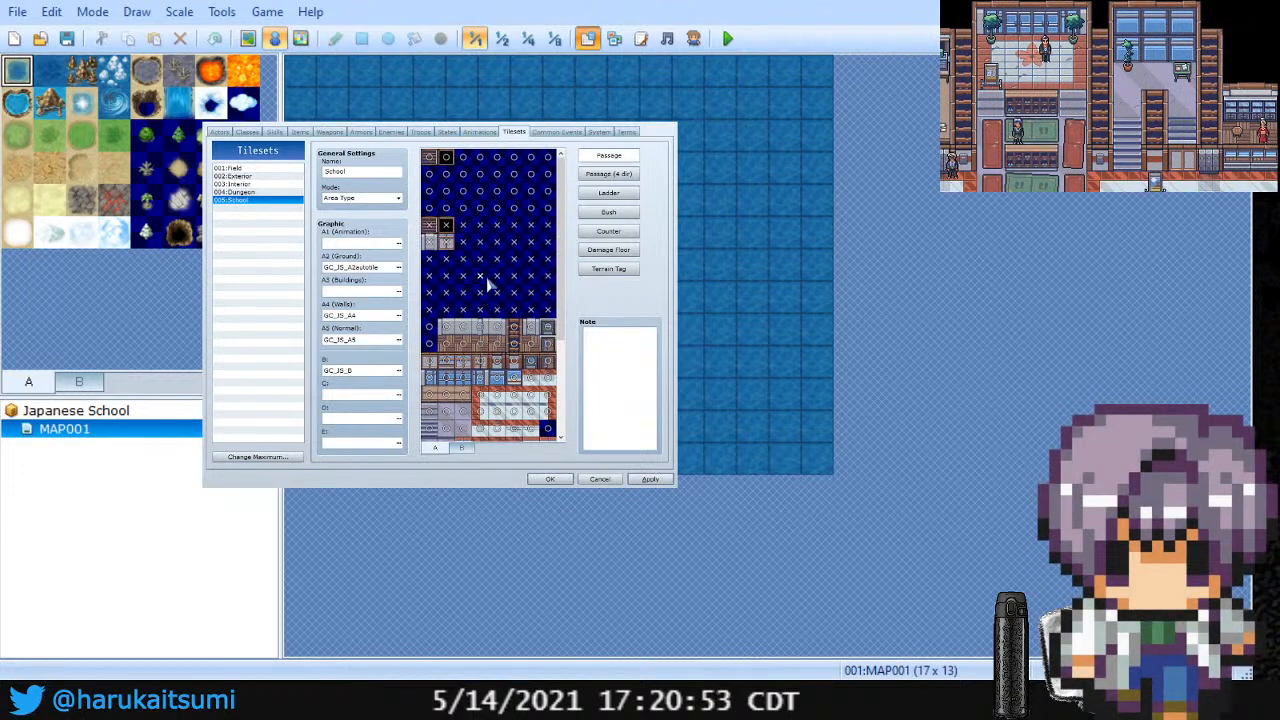
Step: Examine the four-direction passage settings across the School tileset's A tiles
{"action": "left_click", "coordinate": [608, 174]}
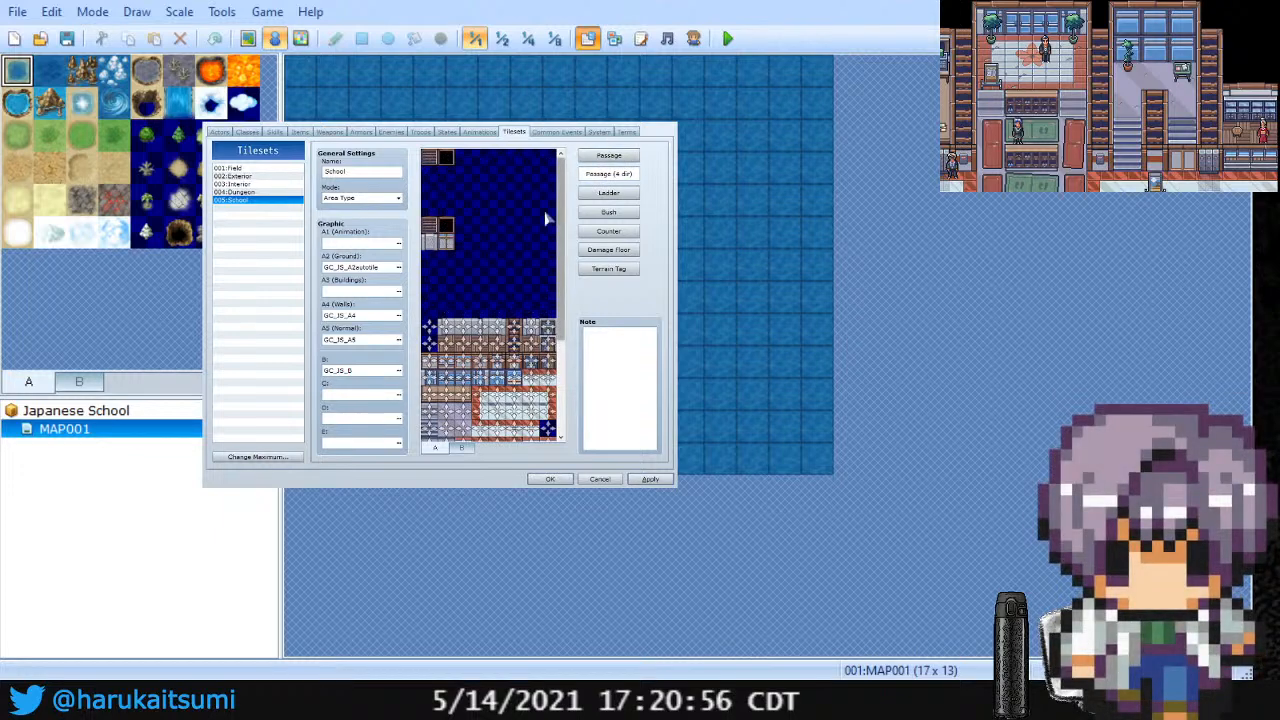
{"action": "scroll", "coordinate": [508, 274], "scroll_direction": "down", "scroll_amount": 3}
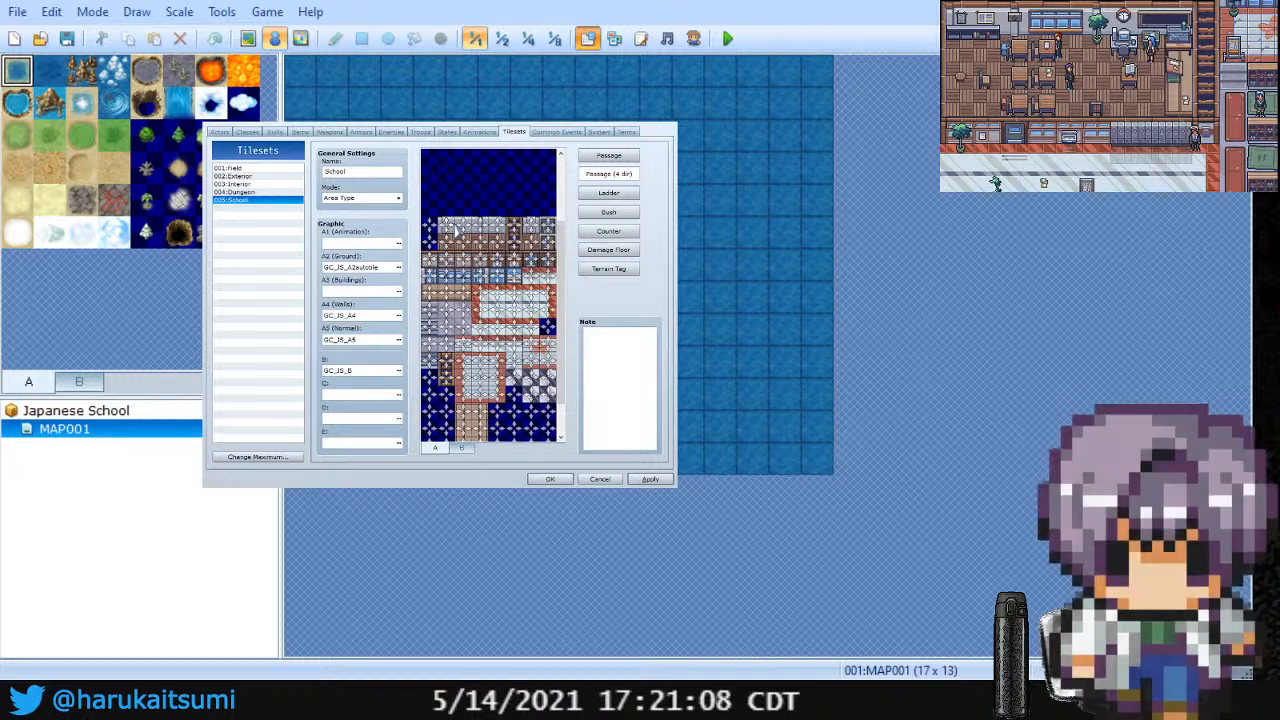
{"action": "scroll", "coordinate": [562, 265], "scroll_direction": "down", "scroll_amount": 2}
{"action": "scroll", "coordinate": [563, 277], "scroll_direction": "up", "scroll_amount": 2}
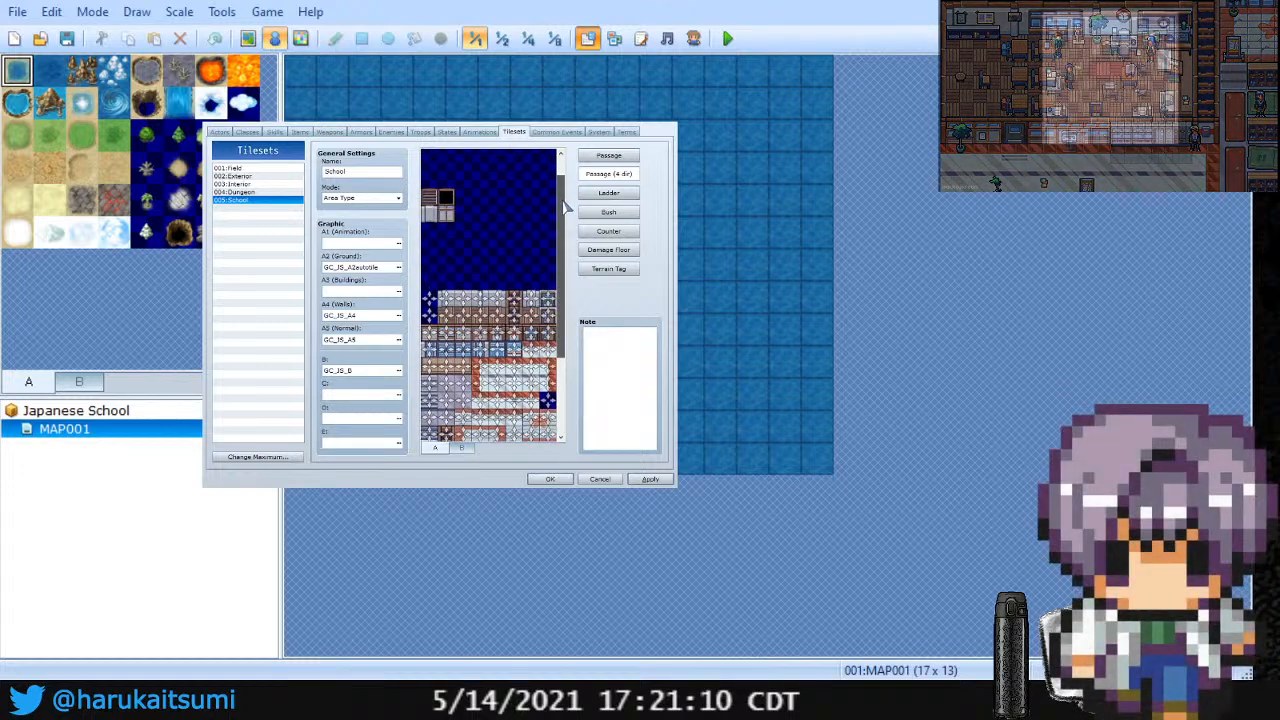
{"action": "scroll", "coordinate": [563, 277], "scroll_direction": "down", "scroll_amount": 2}
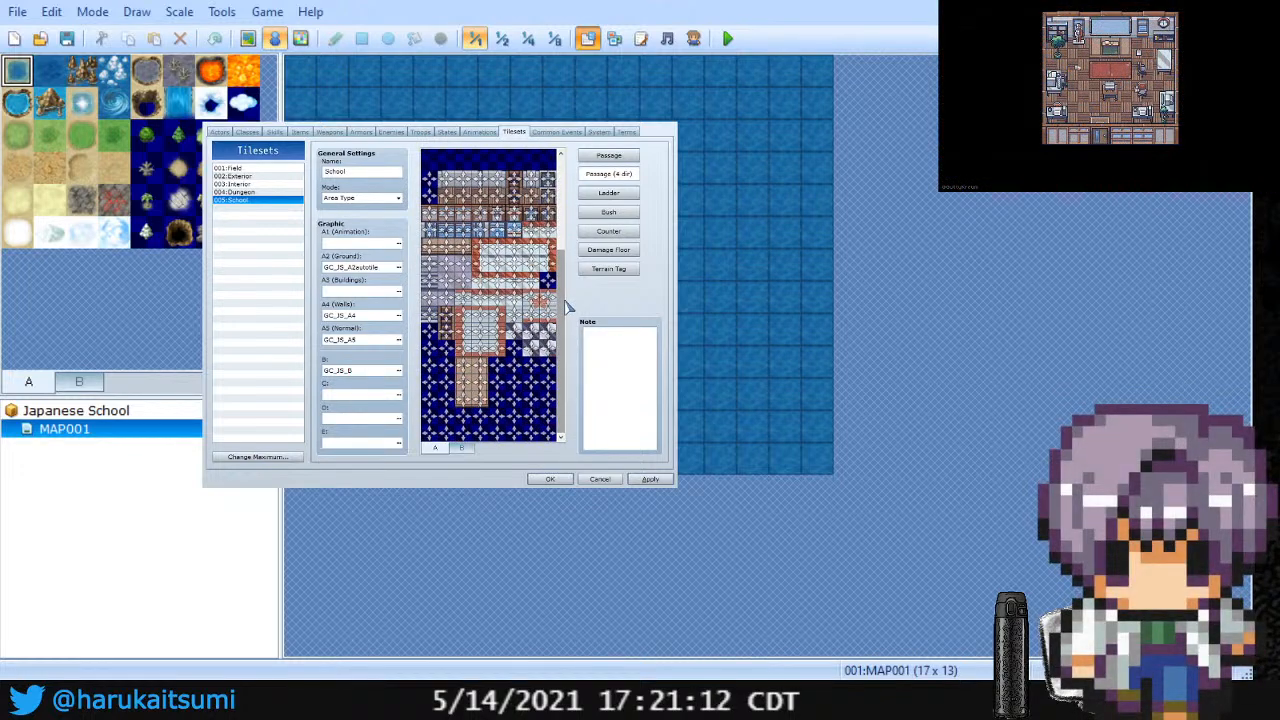
Step: Compare the four-direction passage settings of the Exterior and Interior tilesets, and return to the School tileset
{"action": "left_click", "coordinate": [256, 177]}
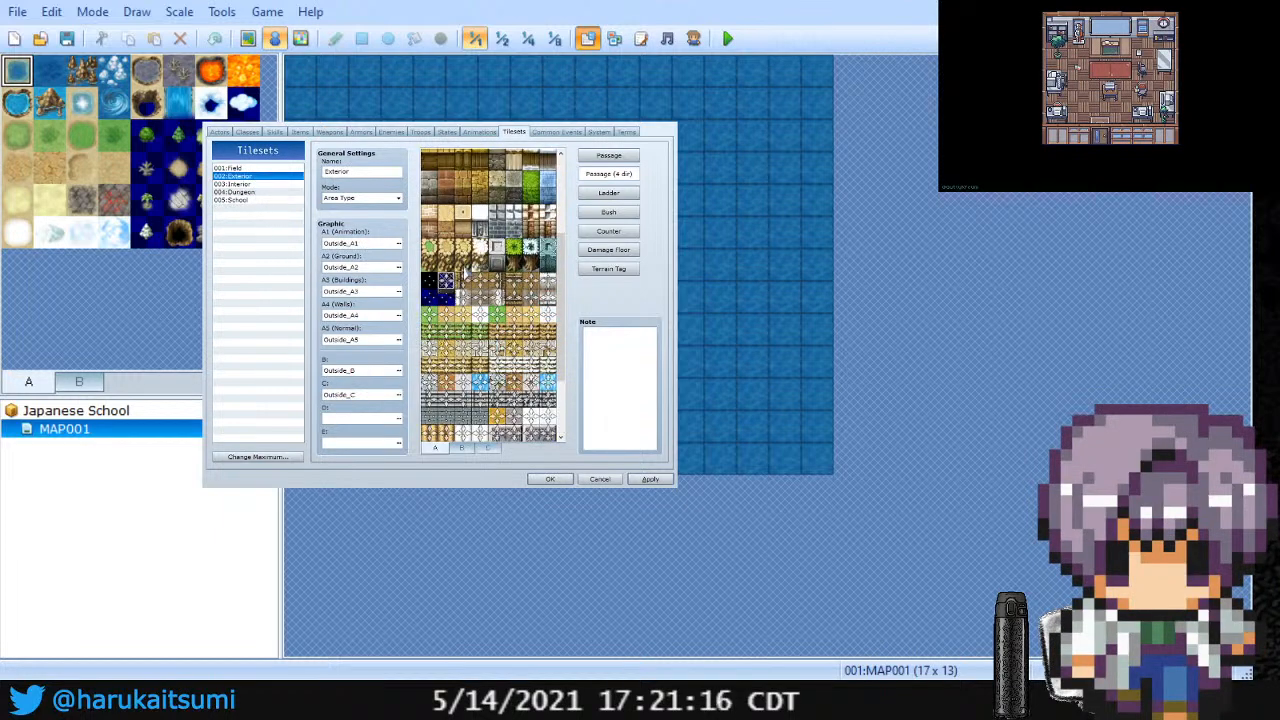
{"action": "left_click", "coordinate": [258, 184]}
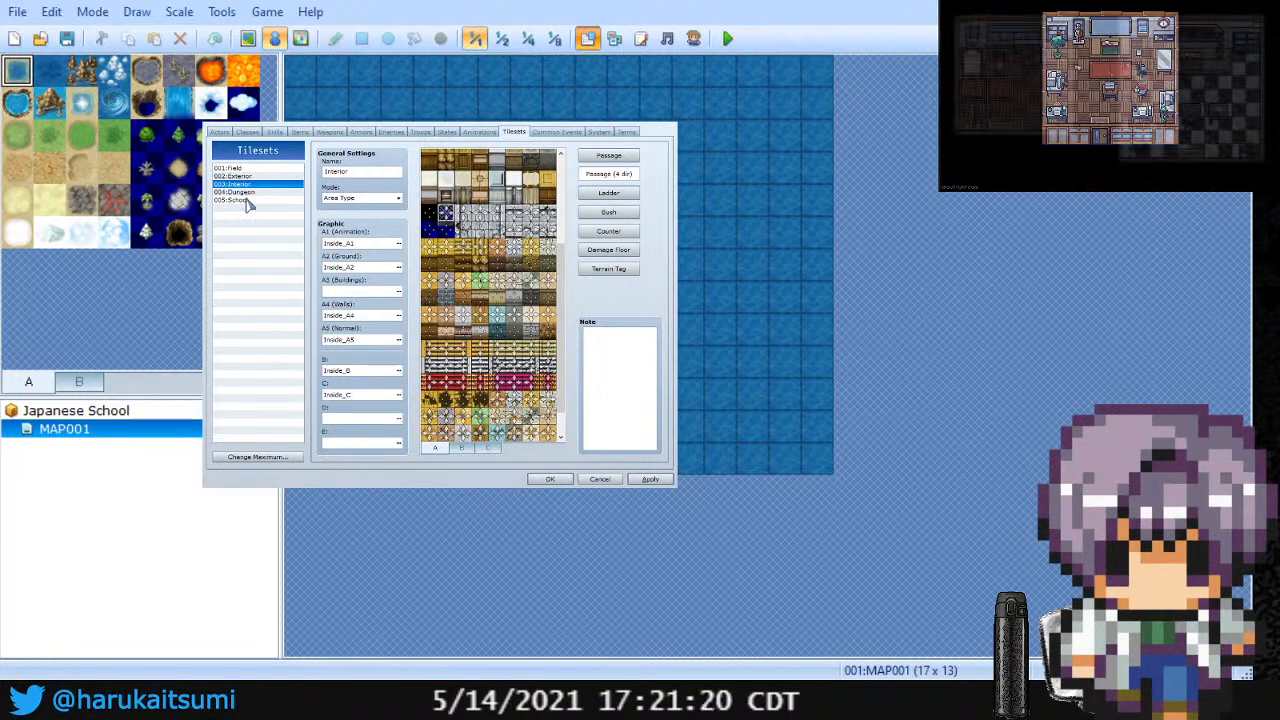
{"action": "scroll", "coordinate": [565, 258], "scroll_direction": "up", "scroll_amount": 3}
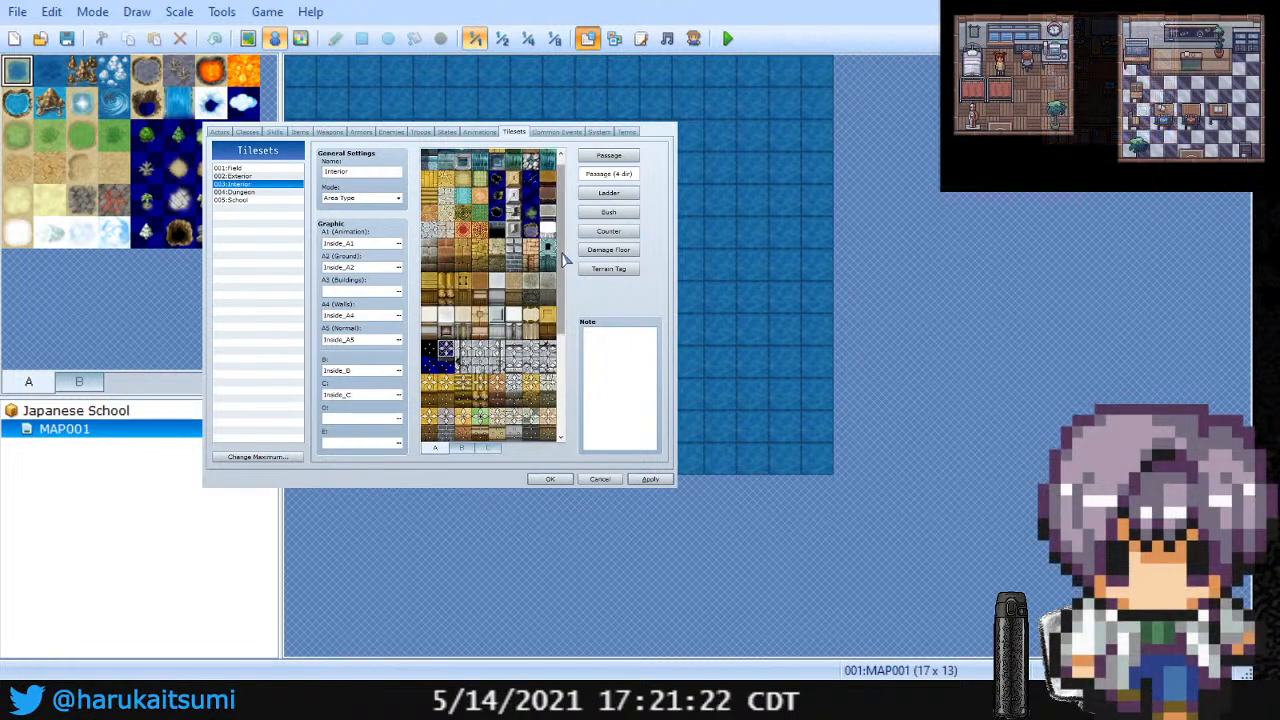
{"action": "scroll", "coordinate": [565, 258], "scroll_direction": "down", "scroll_amount": 4}
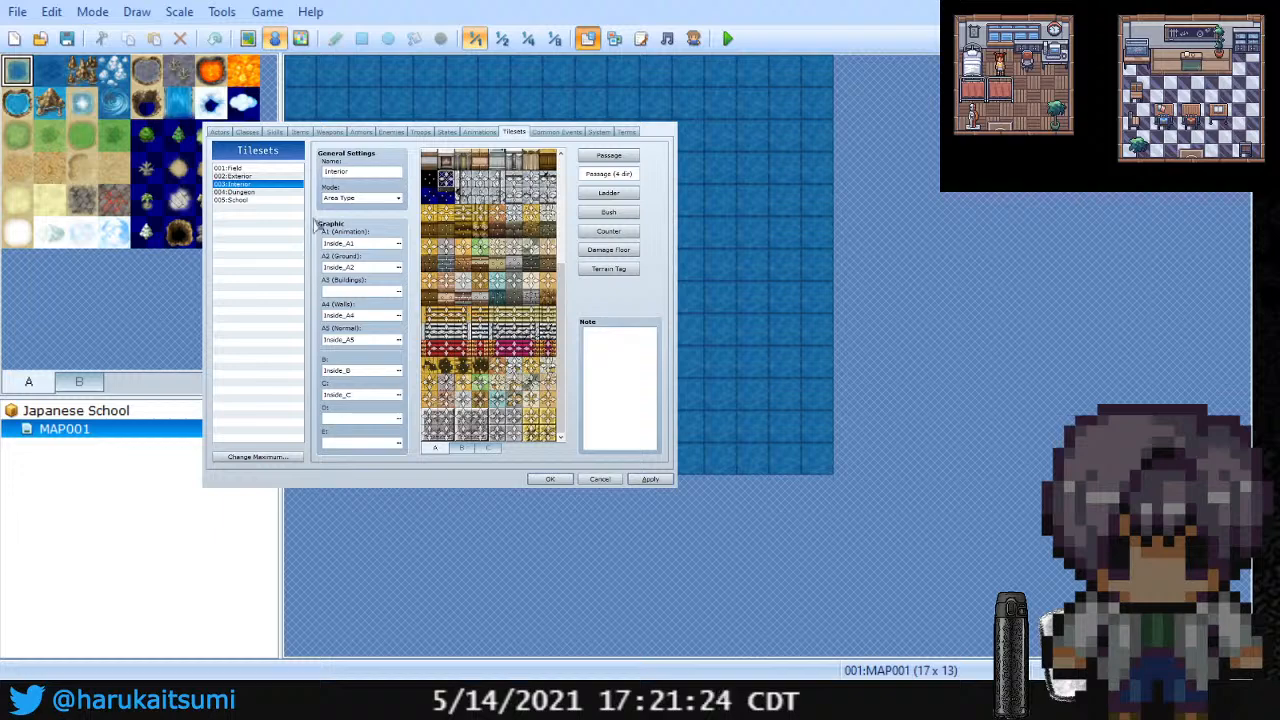
{"action": "left_click", "coordinate": [240, 200]}
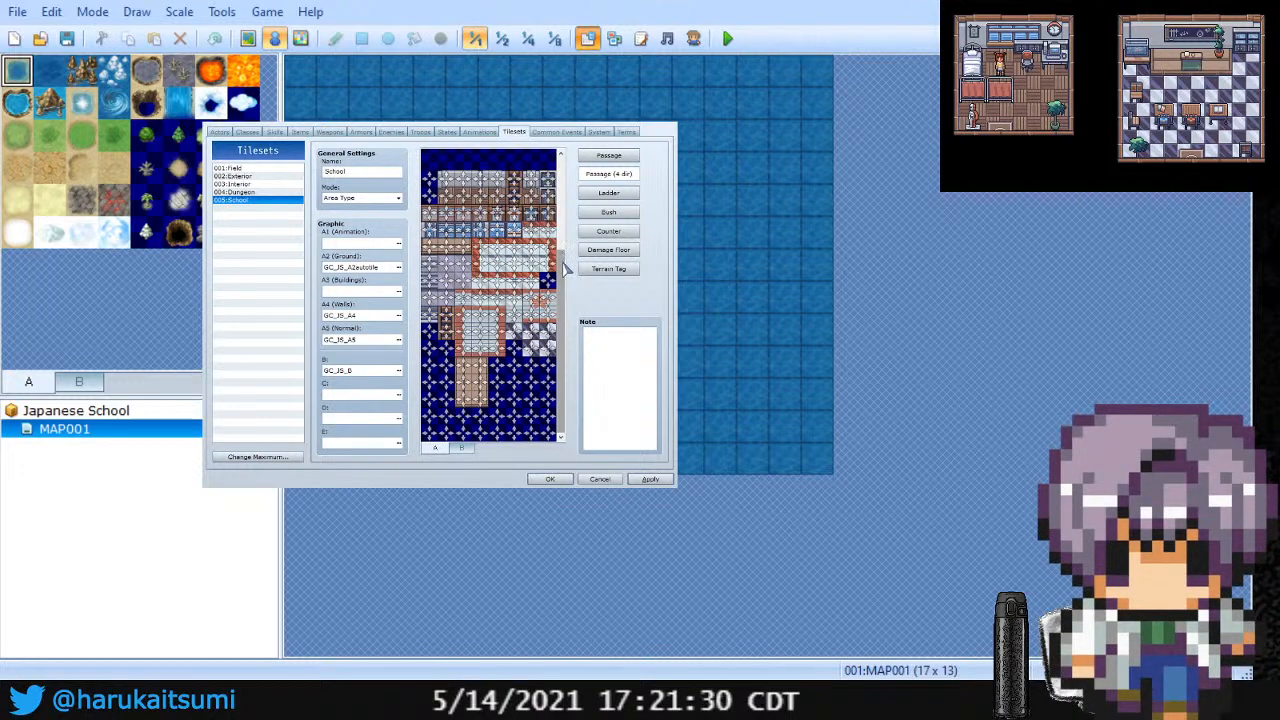
Step: Review the School tileset's Passage, Passage (4 dir), Ladder, Bush, Counter and Terrain Tag settings on its A tiles
{"action": "left_click_drag", "start_coordinate": [564, 268], "coordinate": [565, 205]}
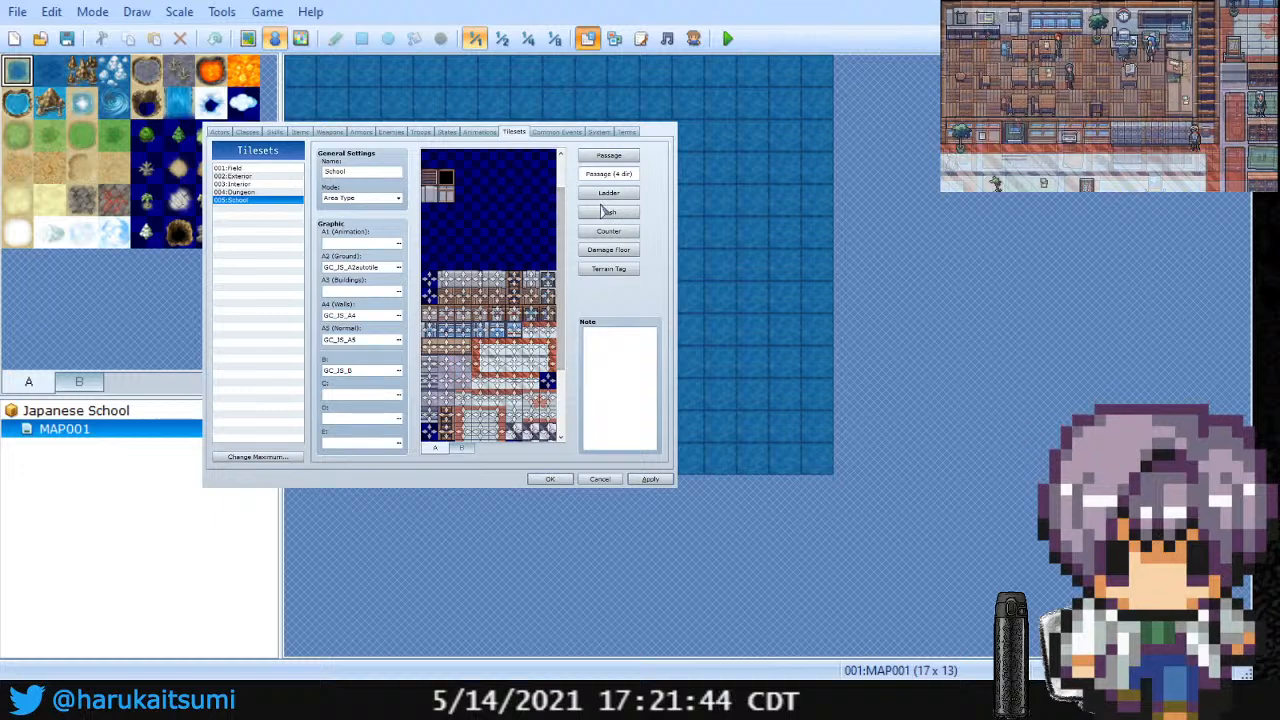
{"action": "left_click", "coordinate": [612, 175]}
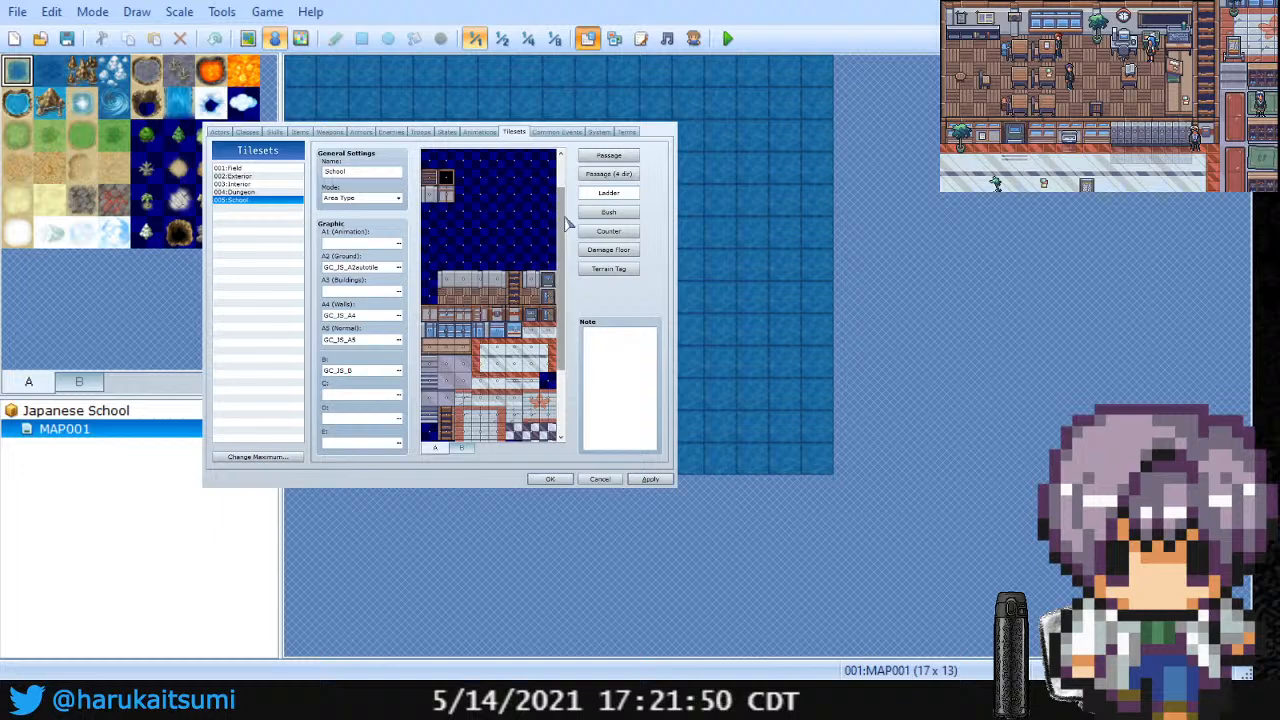
{"action": "left_click", "coordinate": [604, 155]}
{"action": "left_click", "coordinate": [603, 174]}
{"action": "left_click", "coordinate": [600, 196]}
{"action": "left_click", "coordinate": [600, 213]}
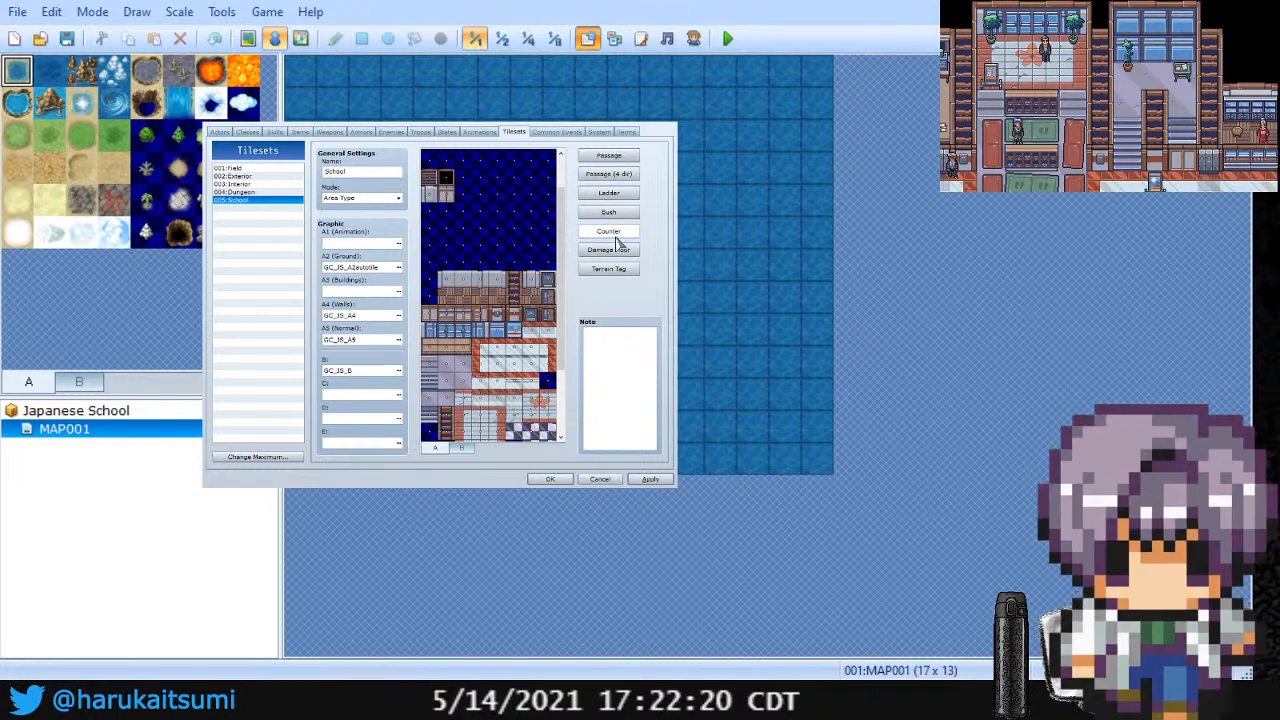
{"action": "left_click", "coordinate": [609, 269]}
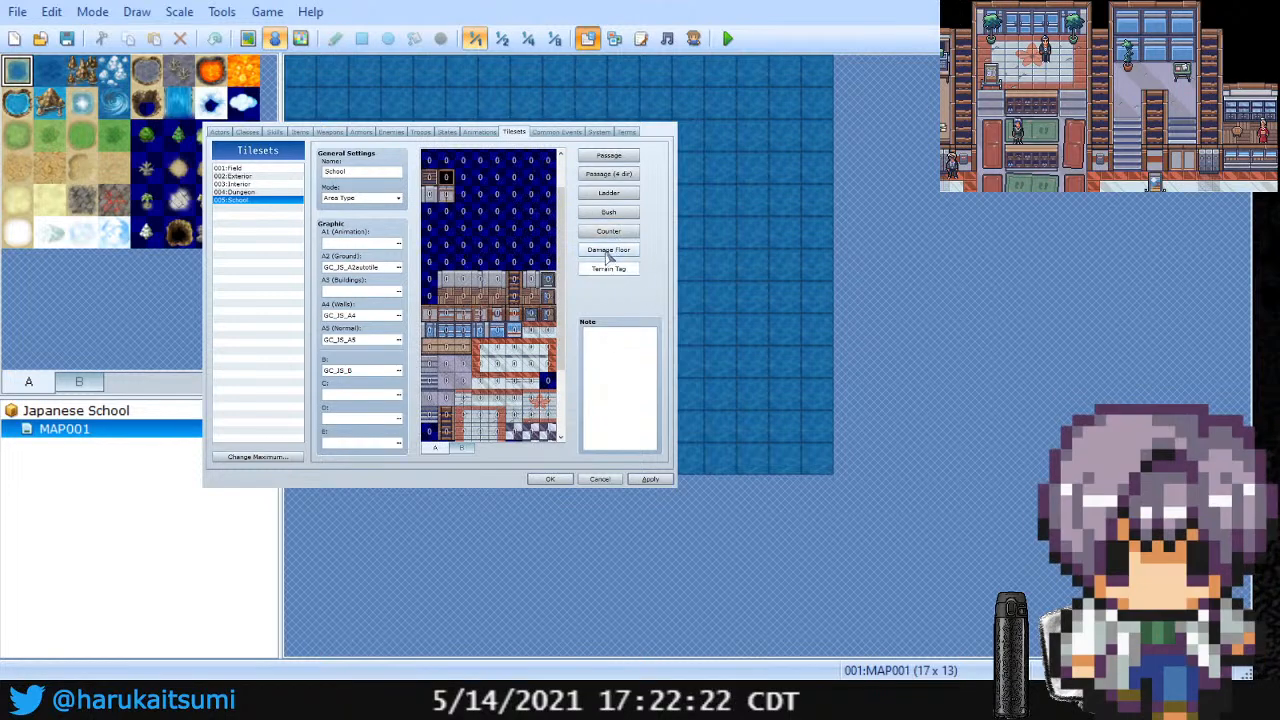
Step: Recheck the School tileset's Passage and Terrain Tag settings, and save the database changes
{"action": "left_click", "coordinate": [609, 156]}
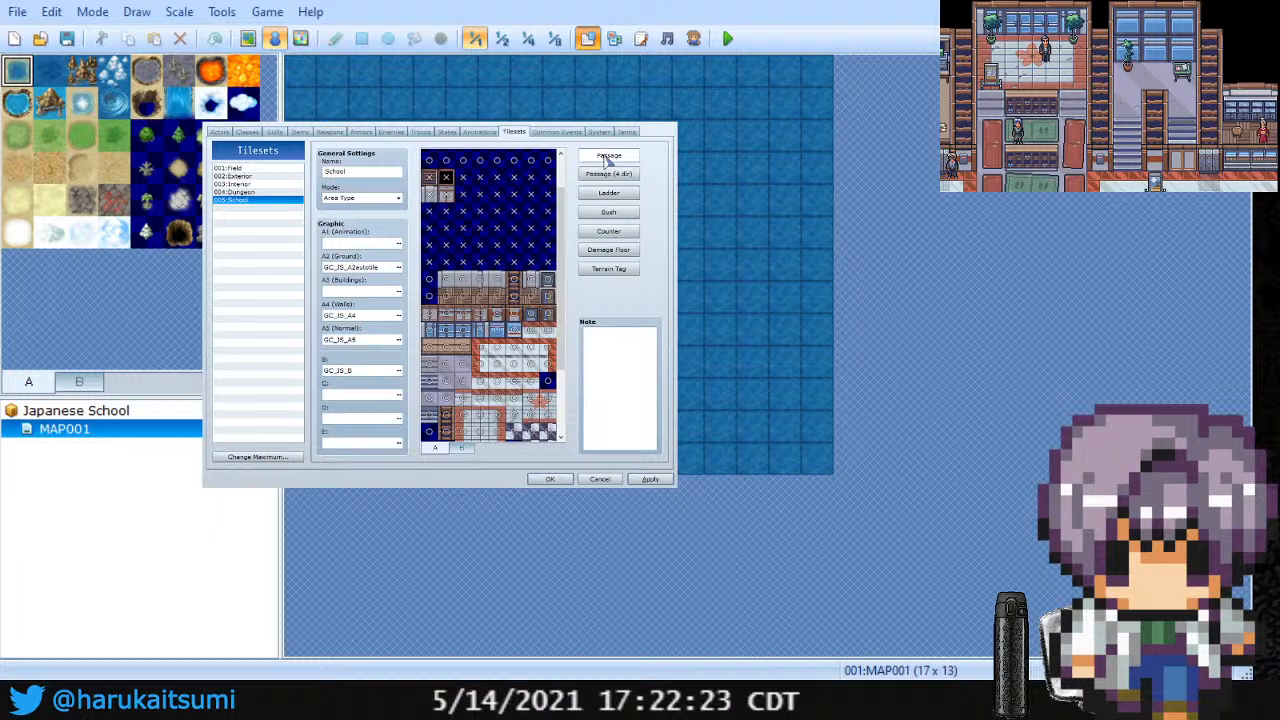
{"action": "left_click", "coordinate": [638, 480]}
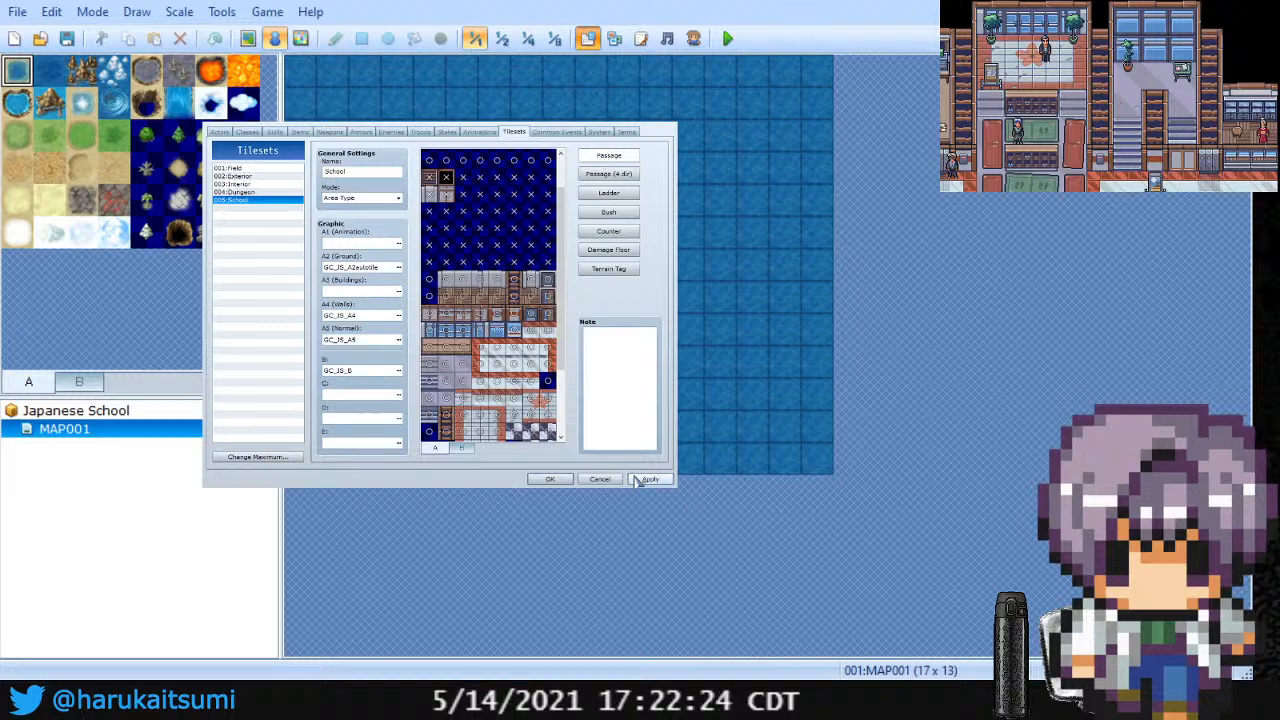
{"action": "left_click", "coordinate": [596, 275]}
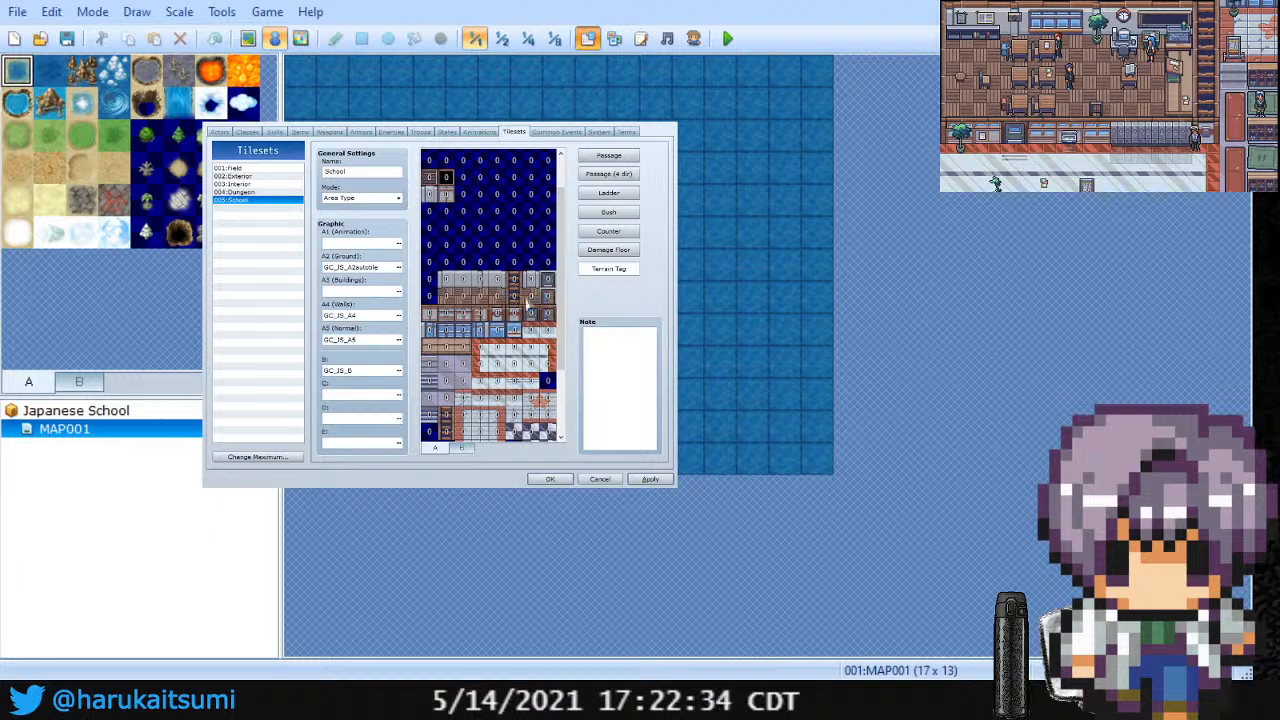
{"action": "left_click", "coordinate": [548, 479]}
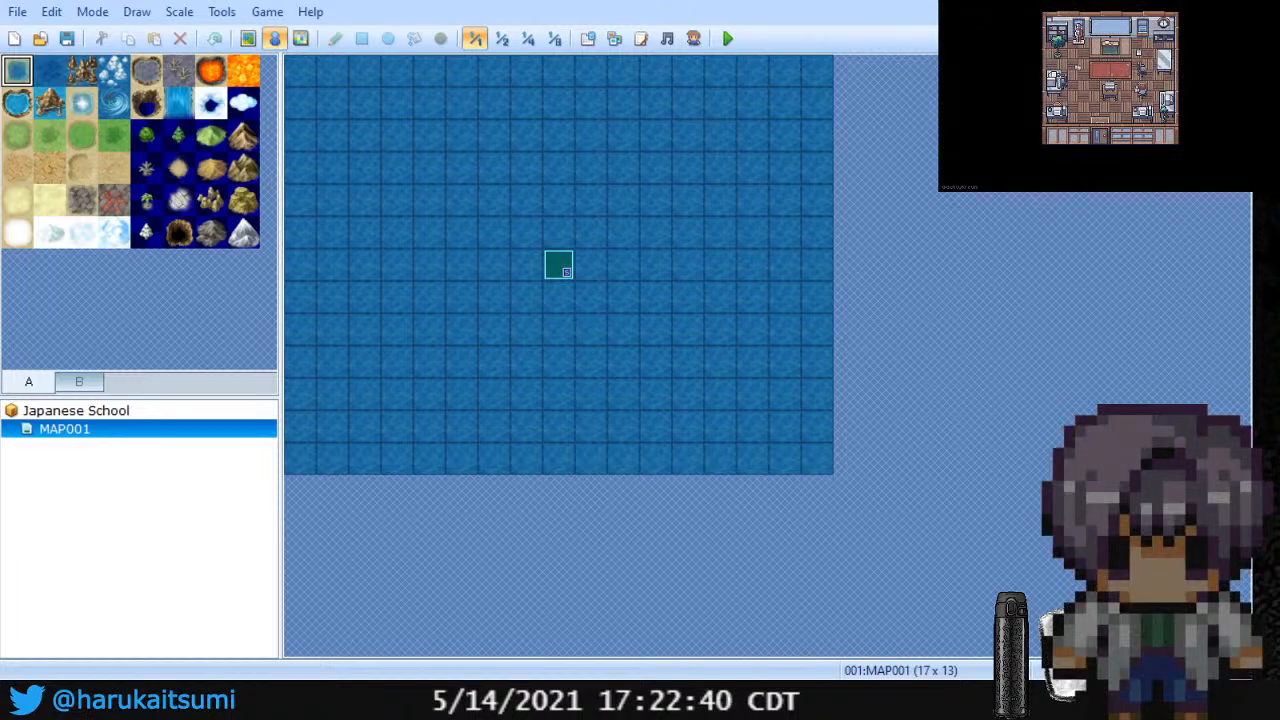
Step: Delete the default map MAP001 from the Japanese School project
{"action": "left_click", "coordinate": [180, 38]}
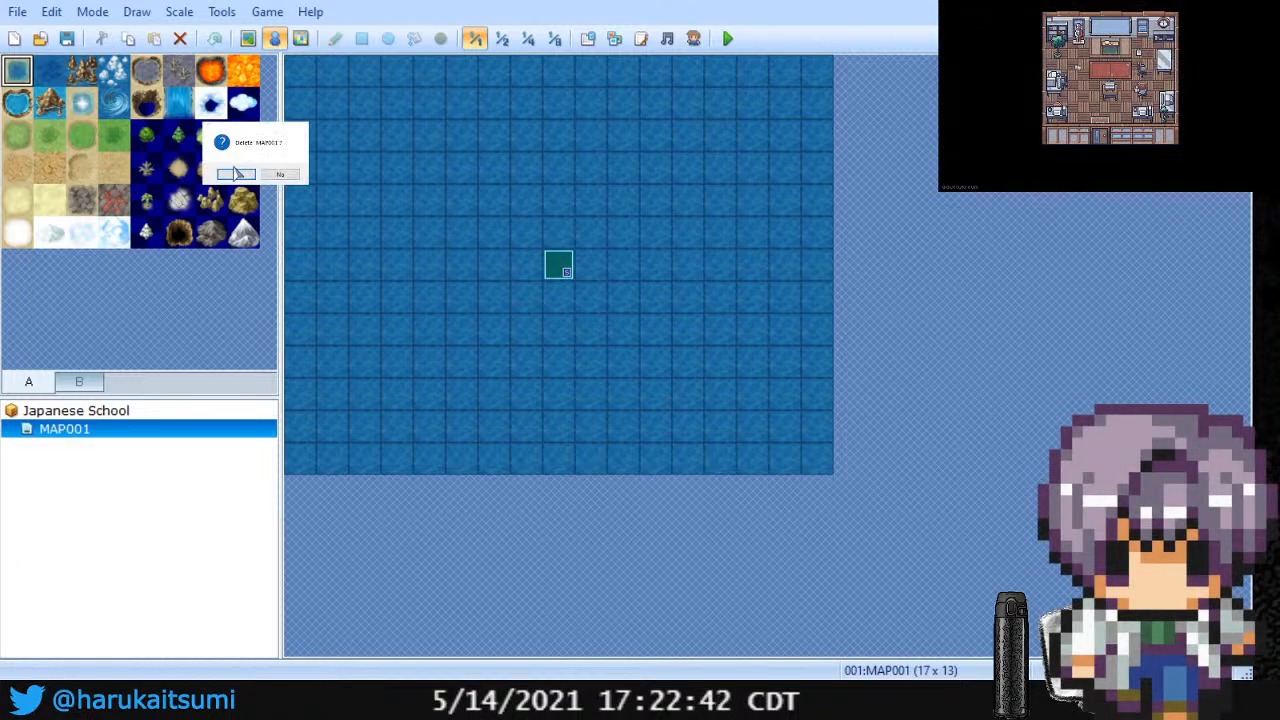
{"action": "left_click", "coordinate": [236, 175]}
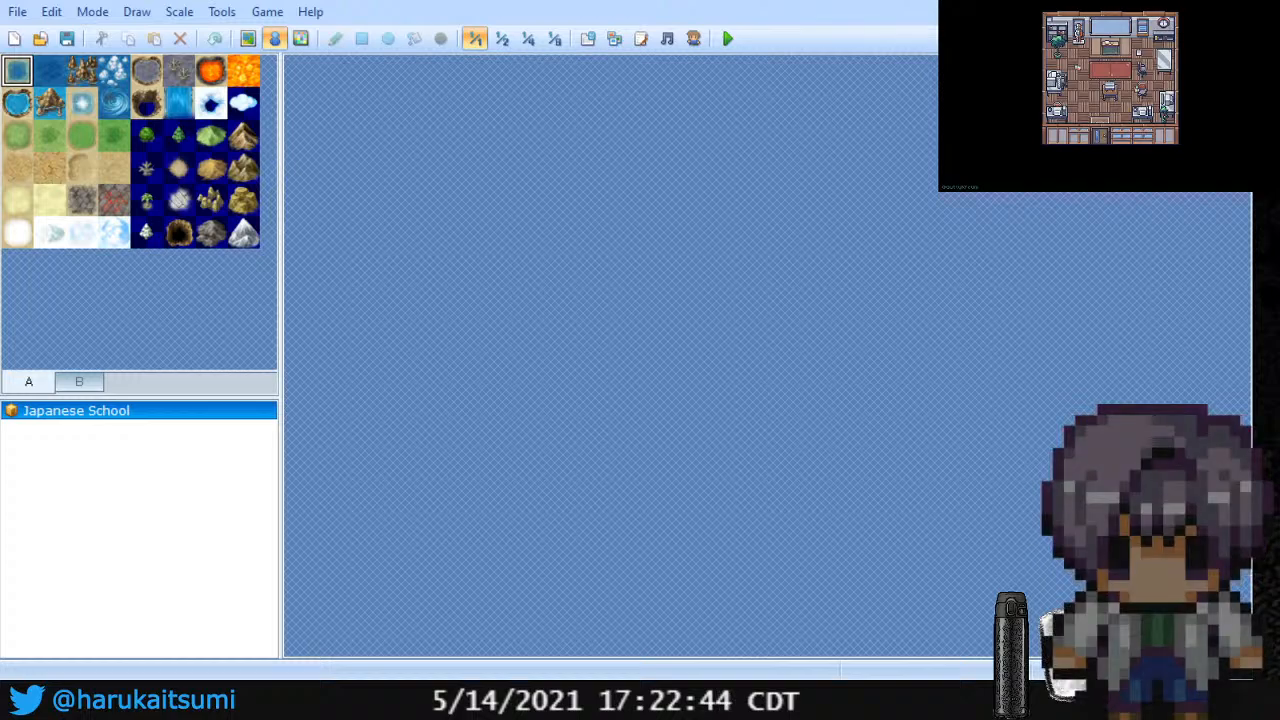
{"action": "key", "text": "Return"}
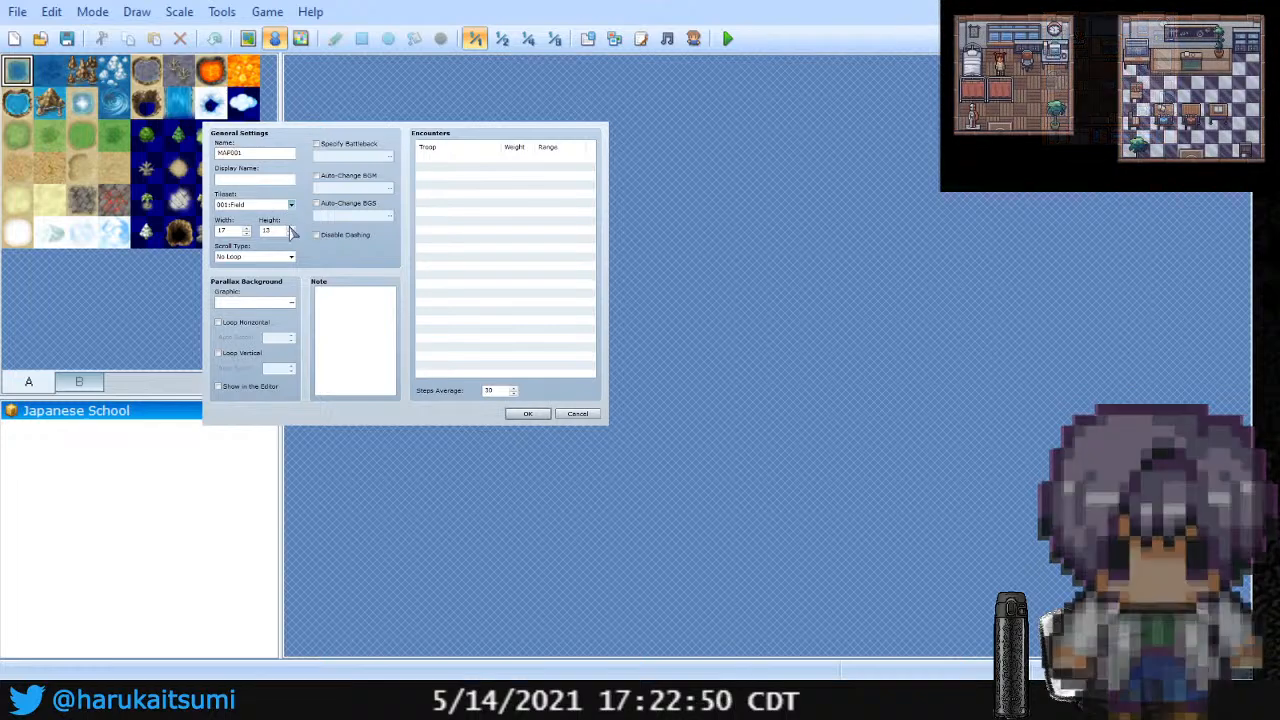
{"action": "left_click", "coordinate": [263, 255]}
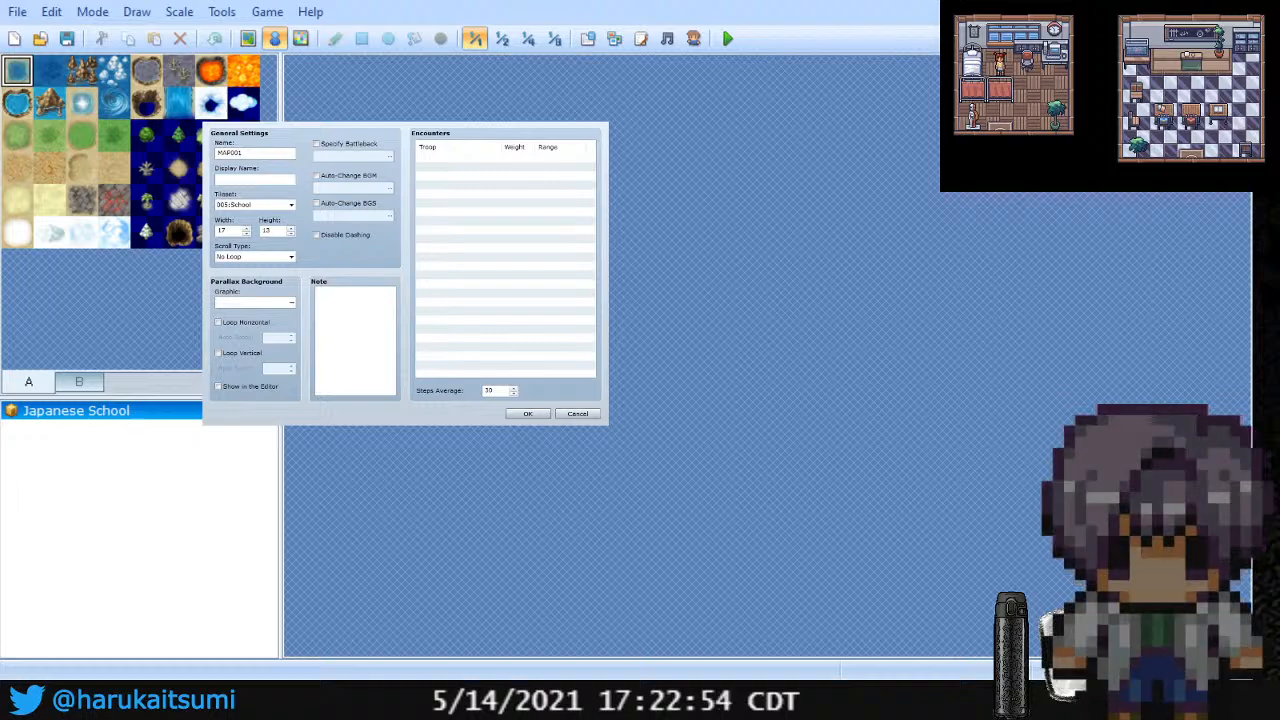
{"action": "double_click", "coordinate": [222, 230]}
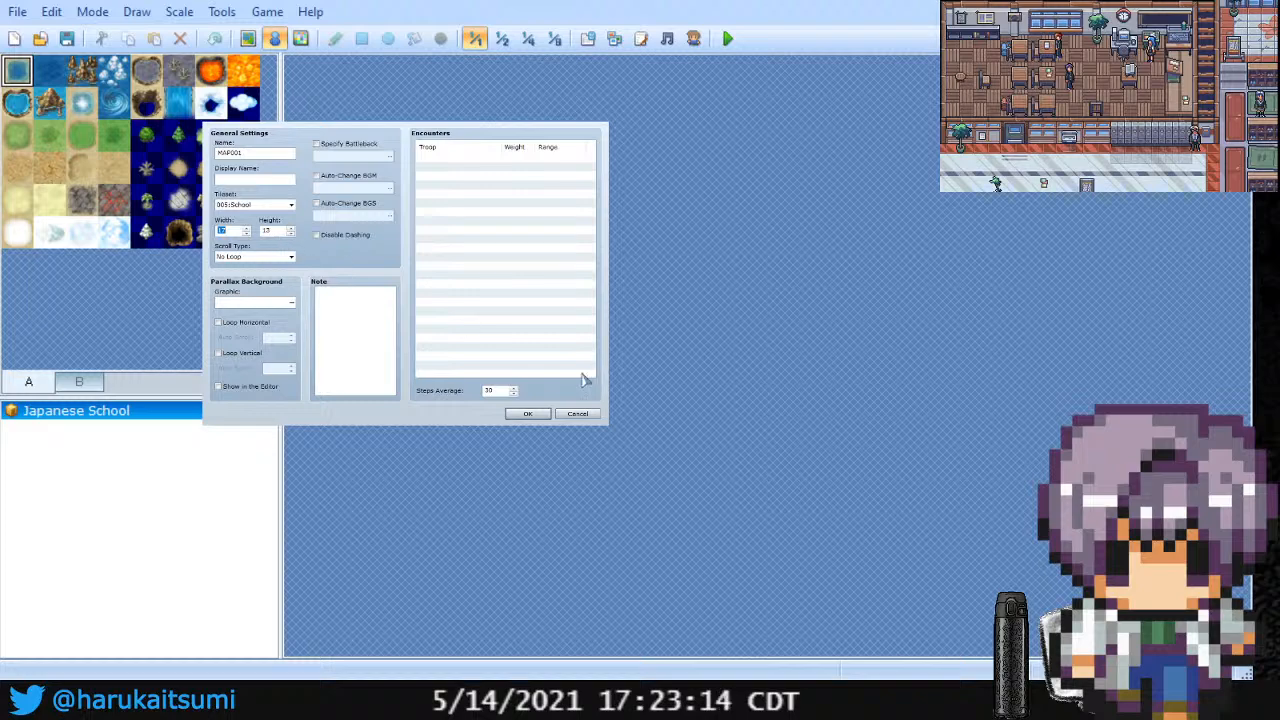
{"action": "left_click", "coordinate": [577, 414]}
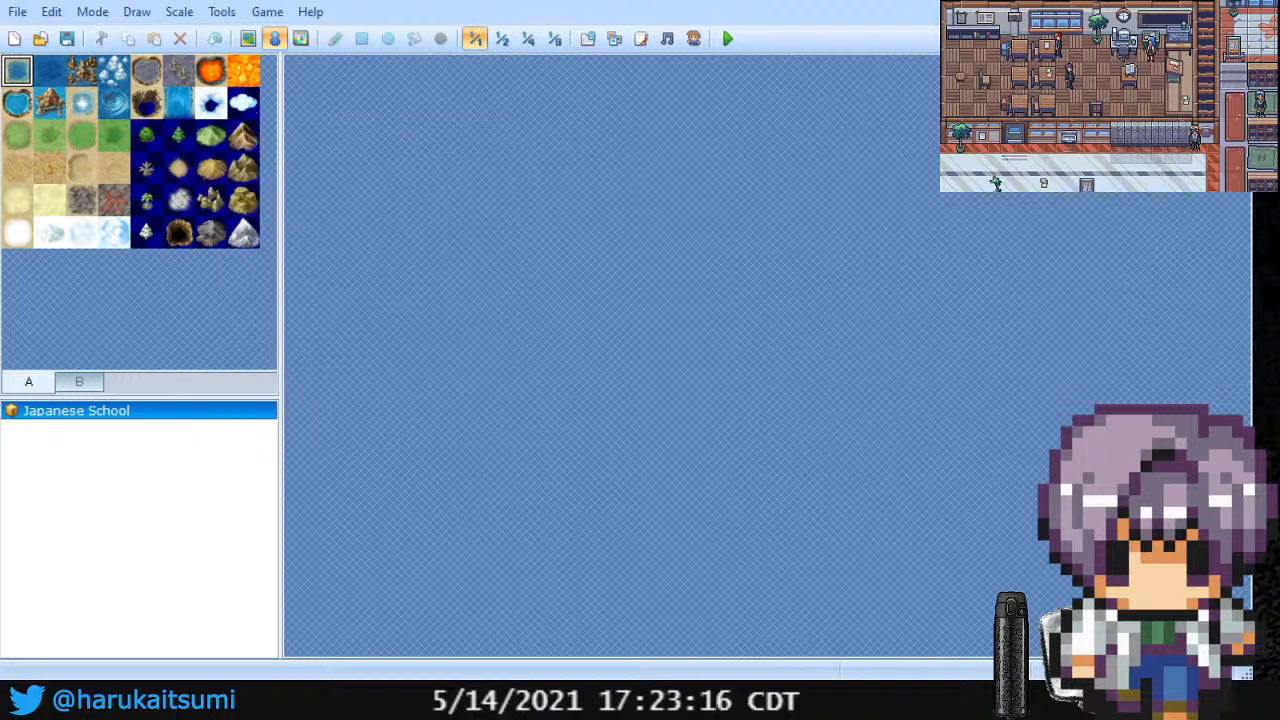
Step: Start a new map in the Japanese School project with the 005:School tileset, width 34, height 26 and the No Loop scroll type
{"action": "key", "text": "Return"}
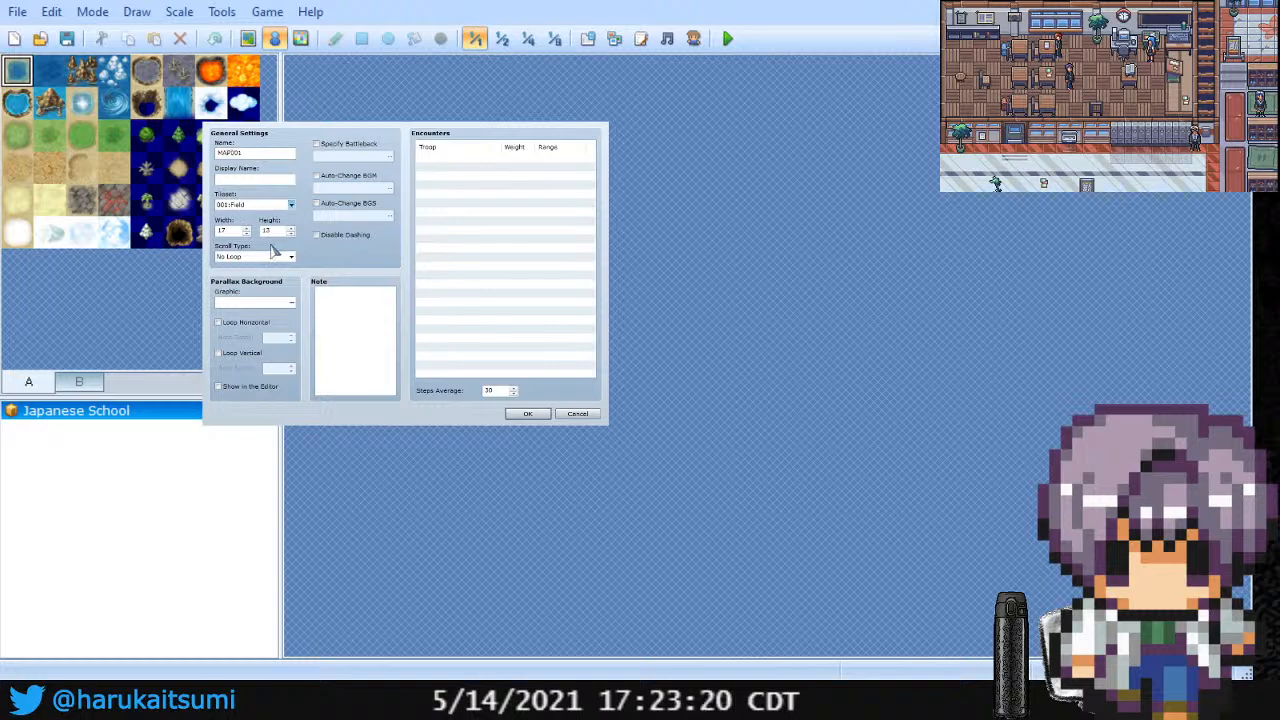
{"action": "left_click", "coordinate": [271, 247]}
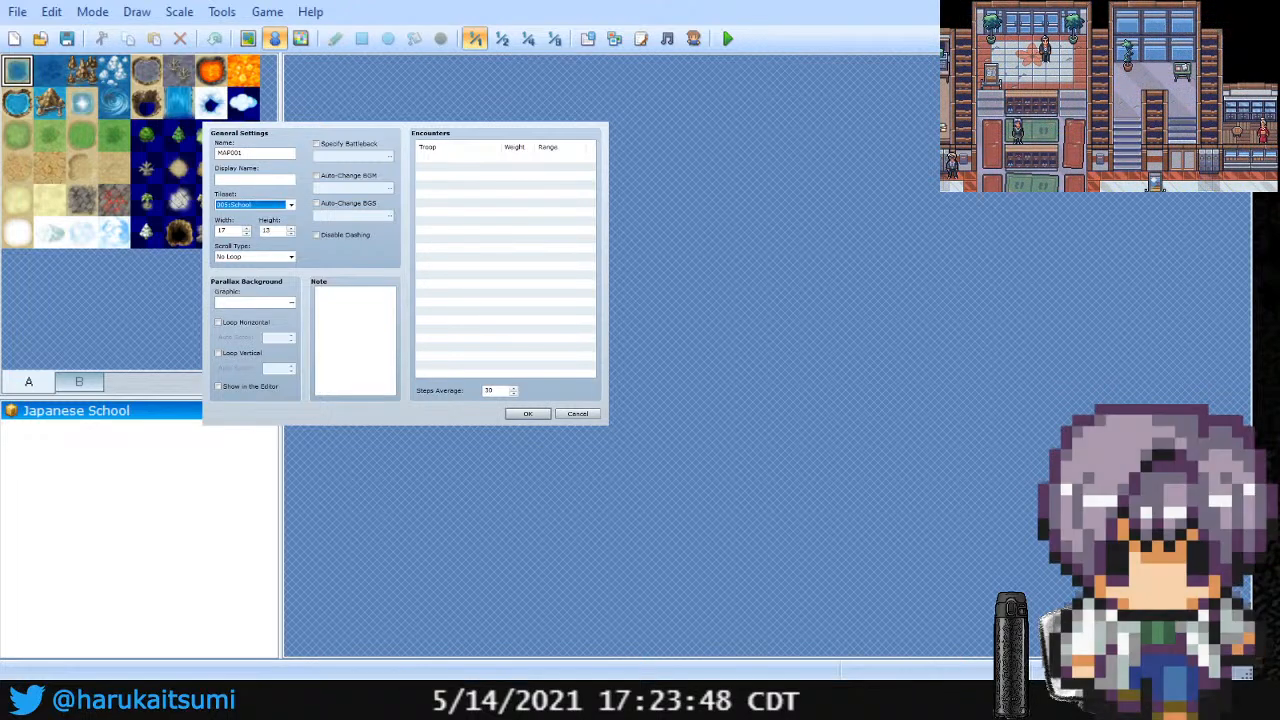
{"action": "double_click", "coordinate": [224, 231]}
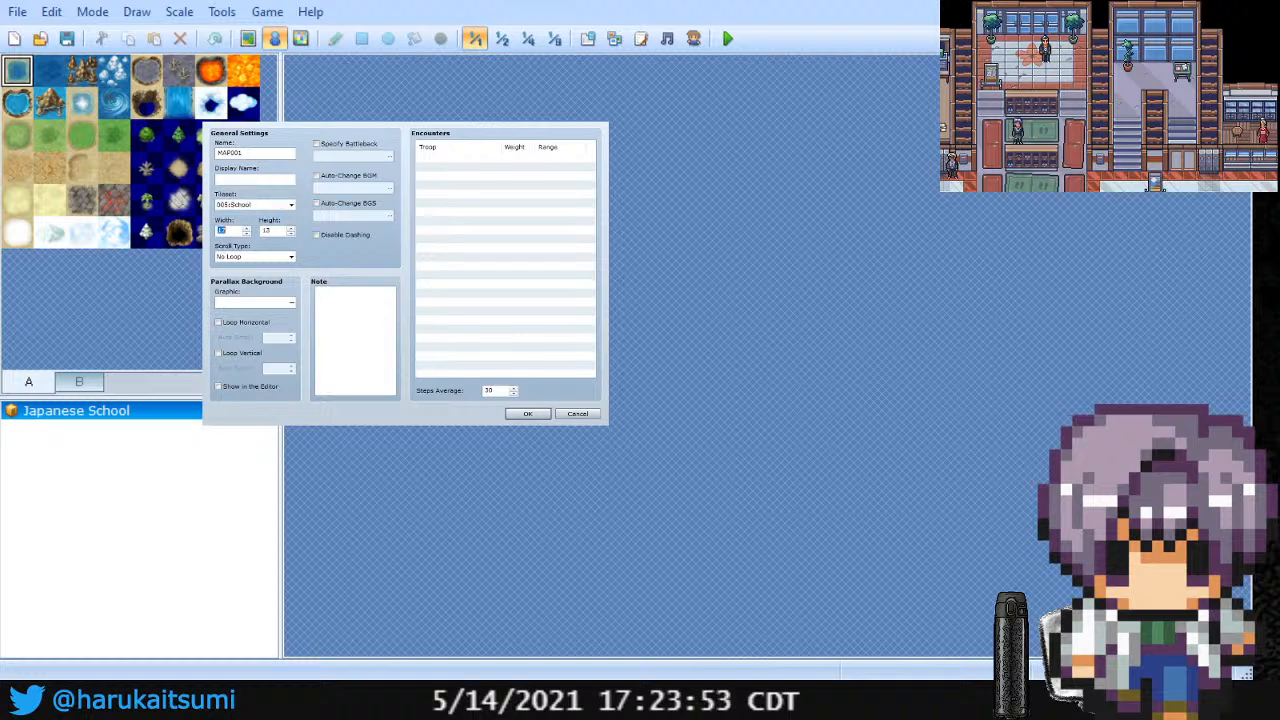
{"action": "type", "text": "34"}
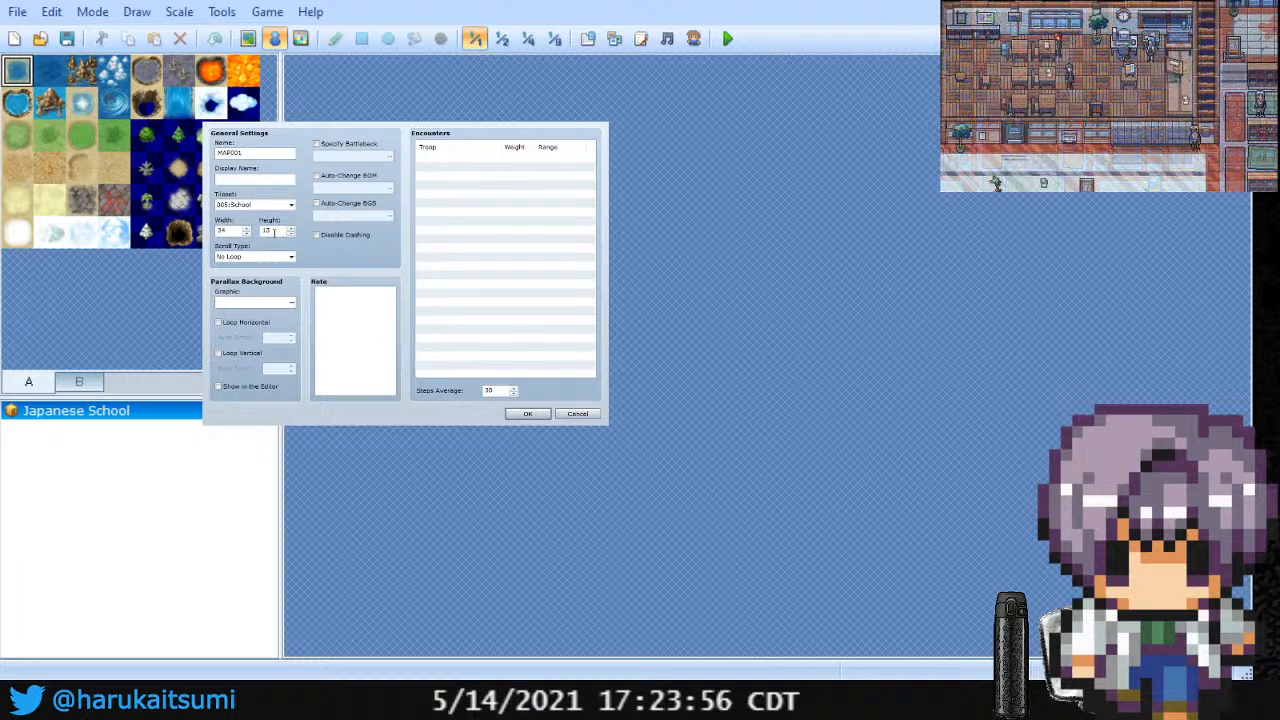
{"action": "double_click", "coordinate": [266, 231]}
{"action": "type", "text": "26"}
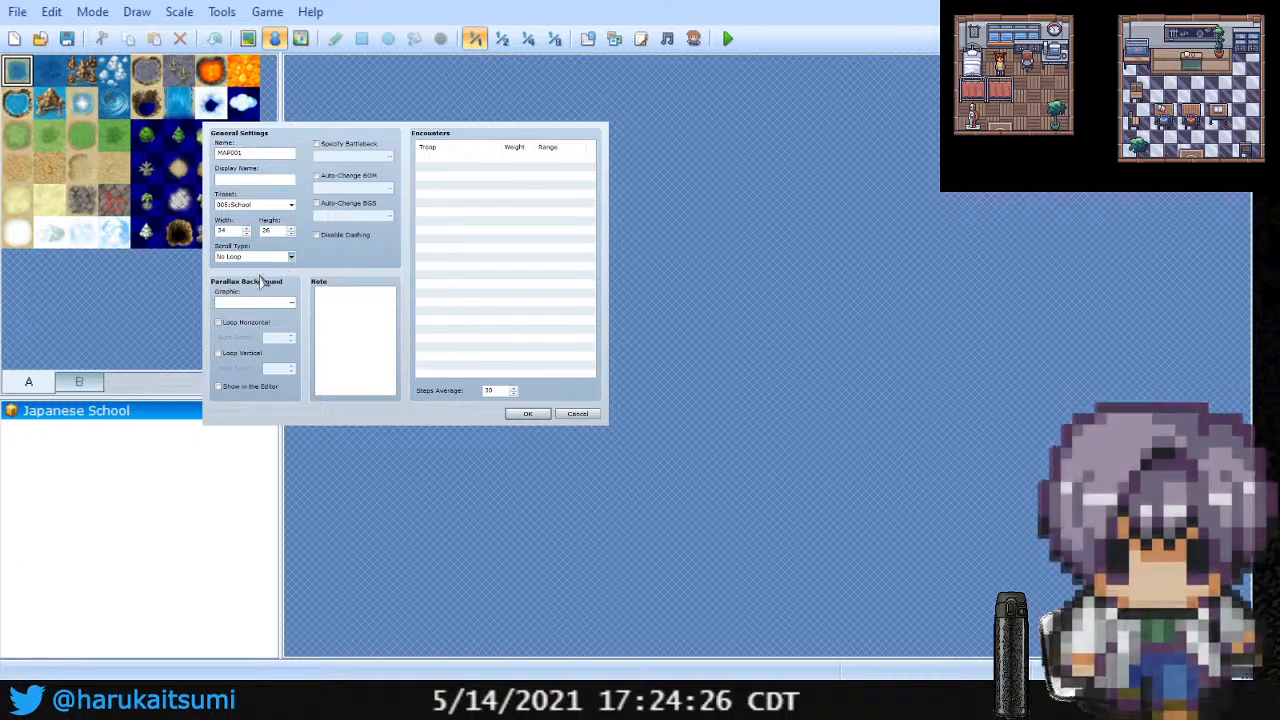
{"action": "left_click", "coordinate": [316, 259]}
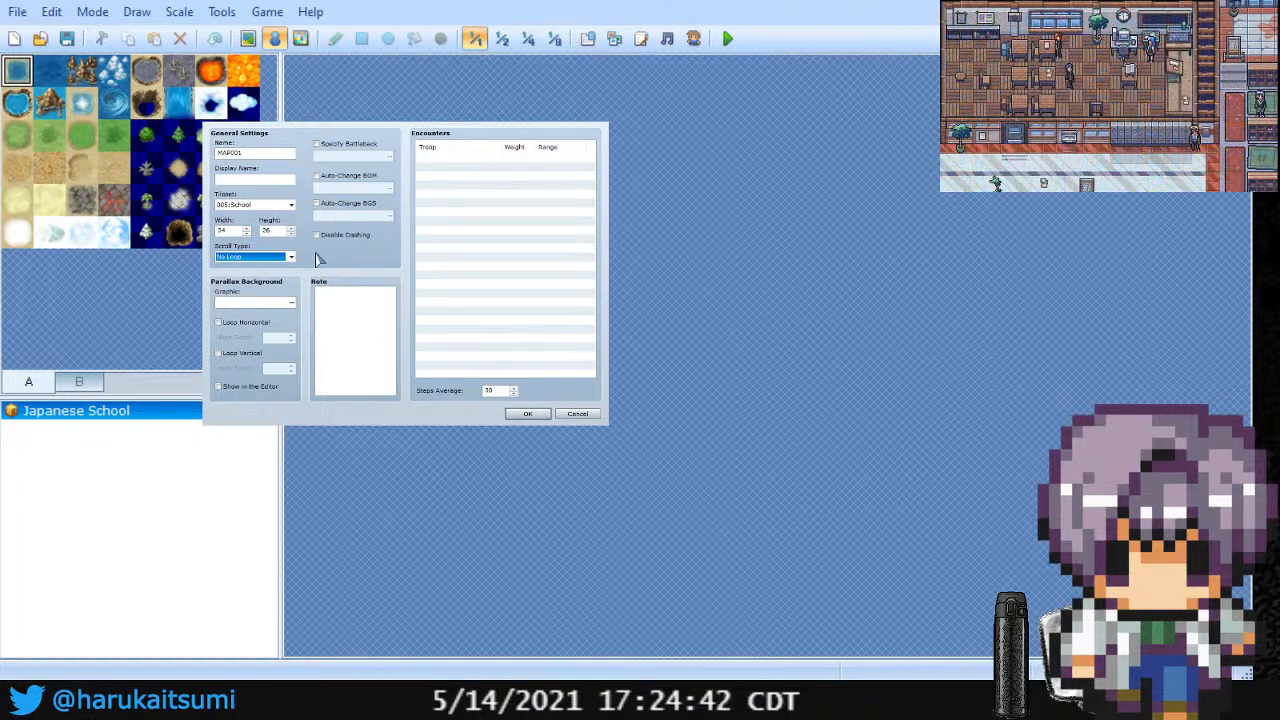
Step: Set the new map's parallax background to Mountains4 and create the map
{"action": "left_click", "coordinate": [290, 303]}
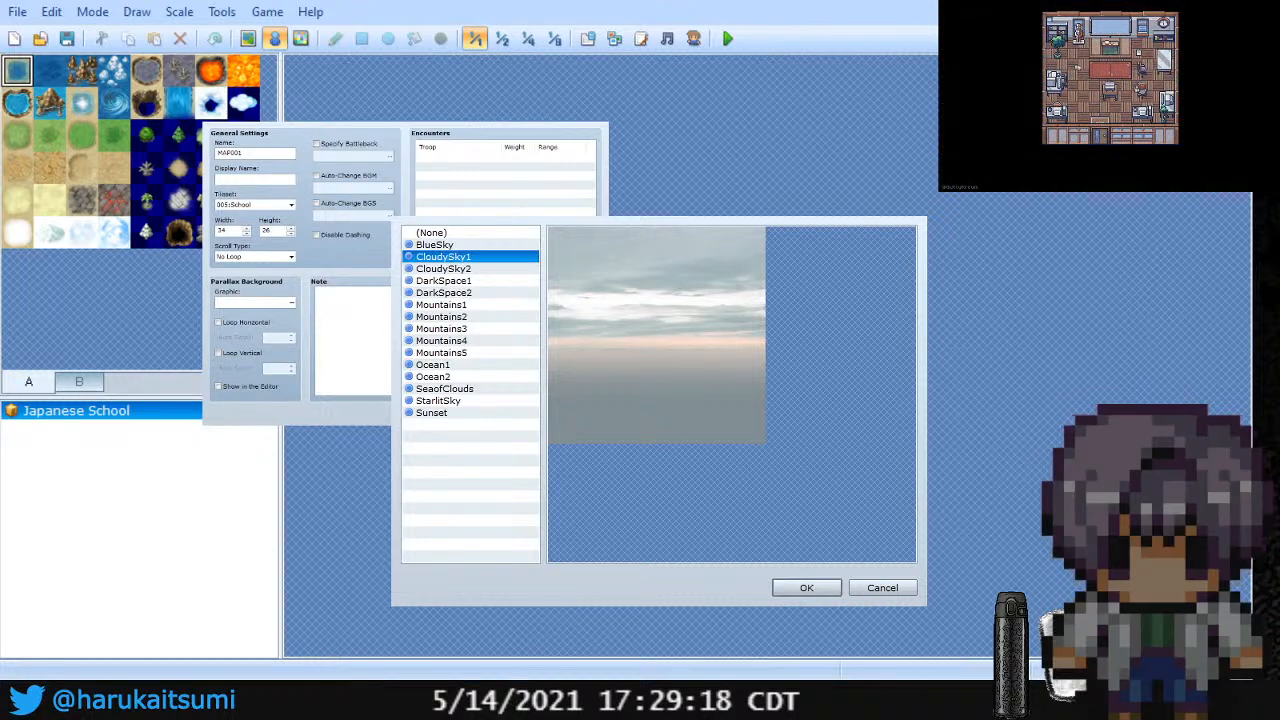
{"action": "left_click", "coordinate": [448, 292]}
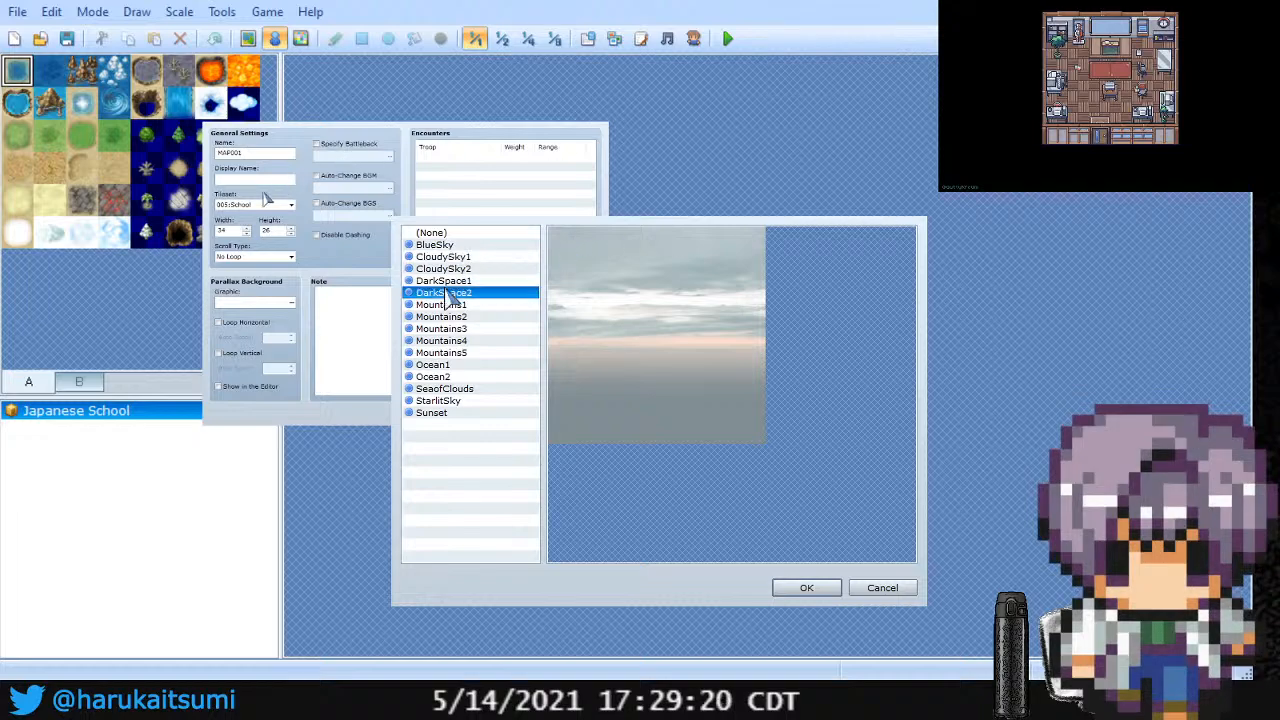
{"action": "left_click", "coordinate": [443, 341]}
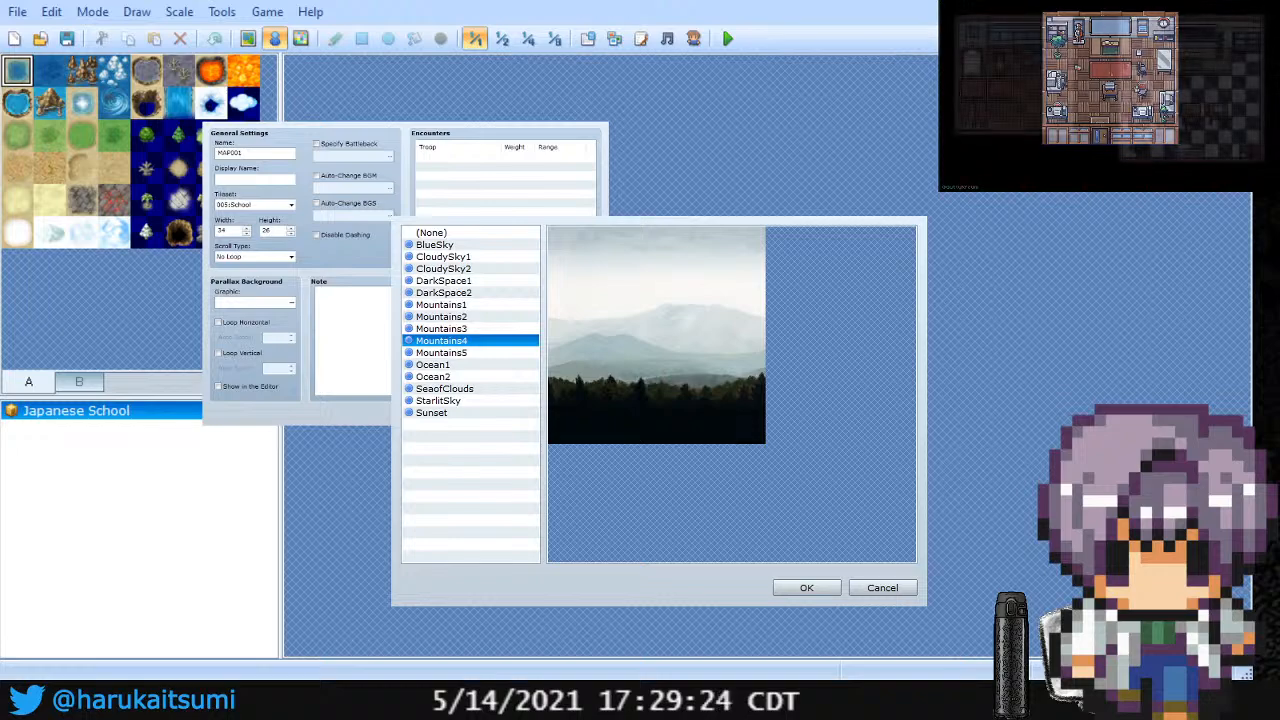
{"action": "left_click", "coordinate": [806, 588]}
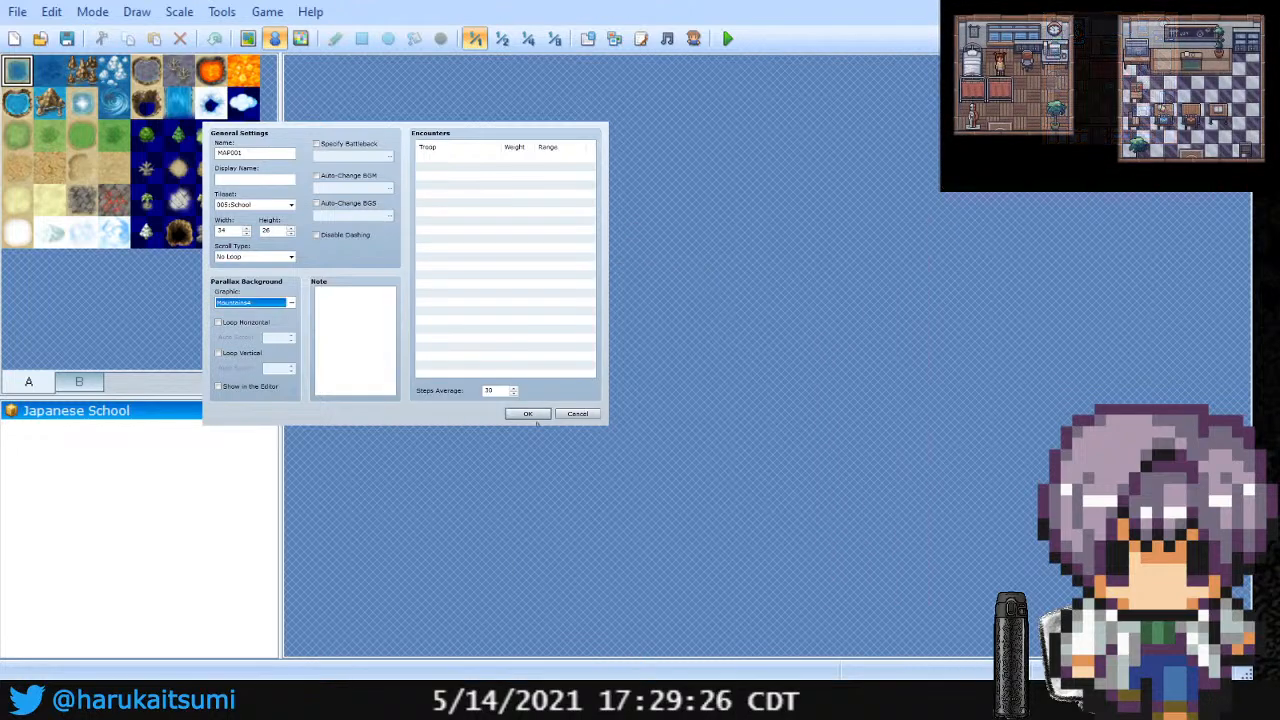
{"action": "left_click", "coordinate": [527, 414]}
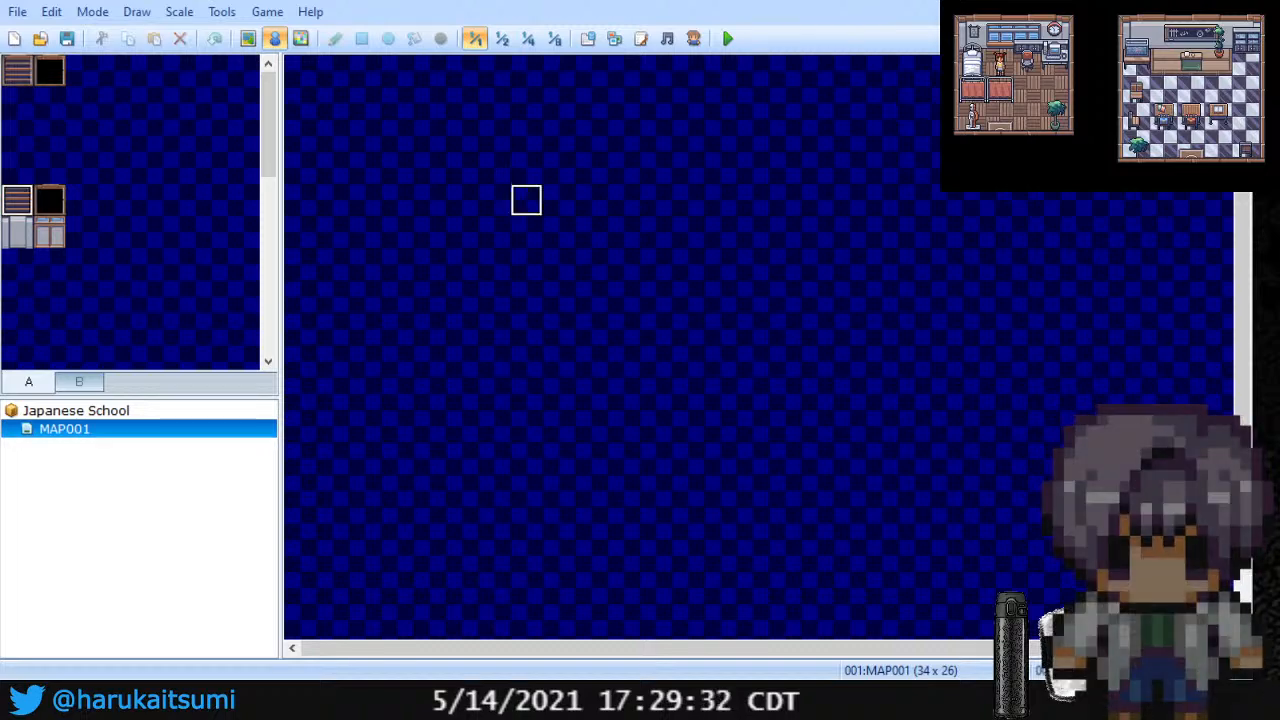
Step: Paint freehand test patches of the brown slatted tile across the middle of MAP001
{"action": "key", "text": "F5"}
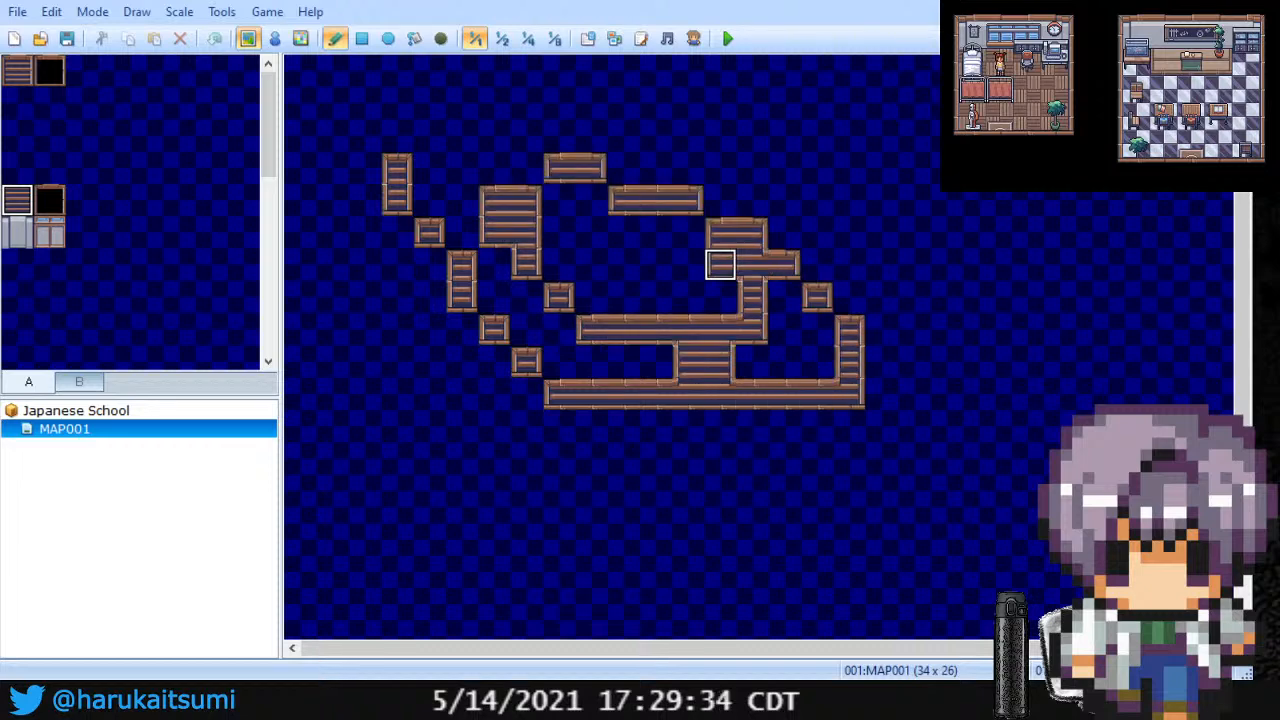
{"action": "left_click_drag", "start_coordinate": [720, 264], "coordinate": [624, 264]}
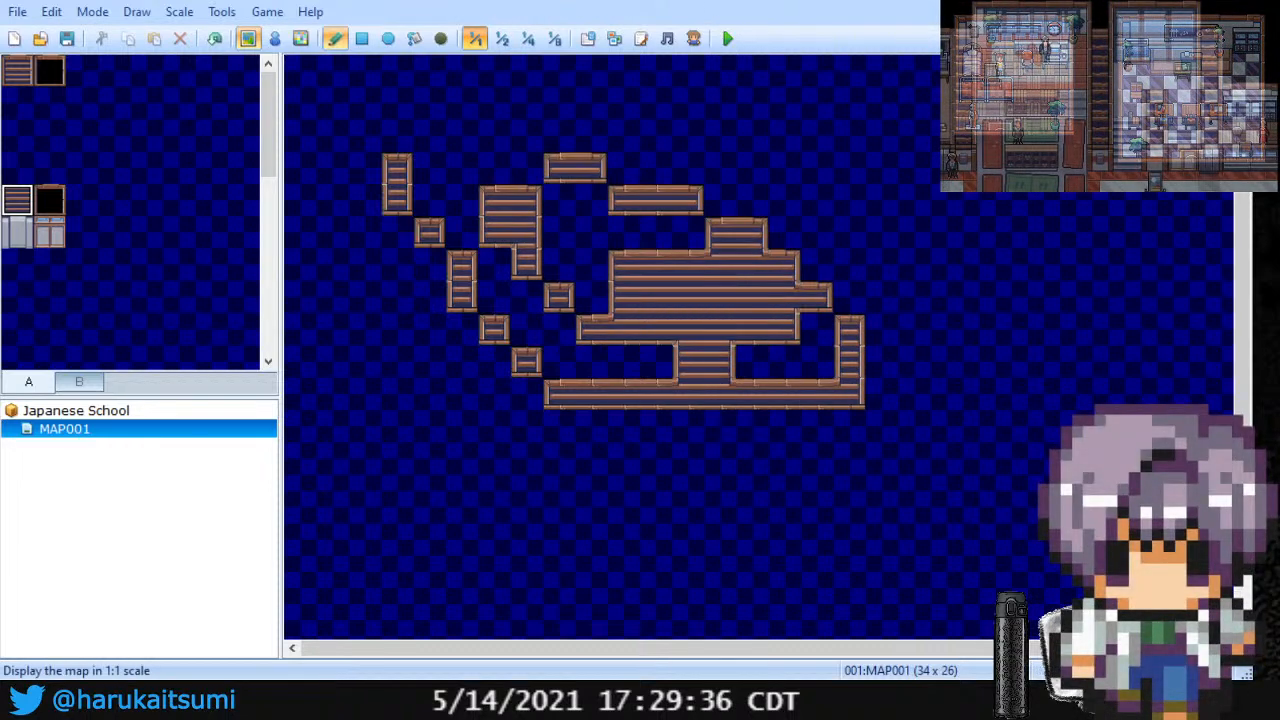
{"action": "left_click", "coordinate": [693, 38]}
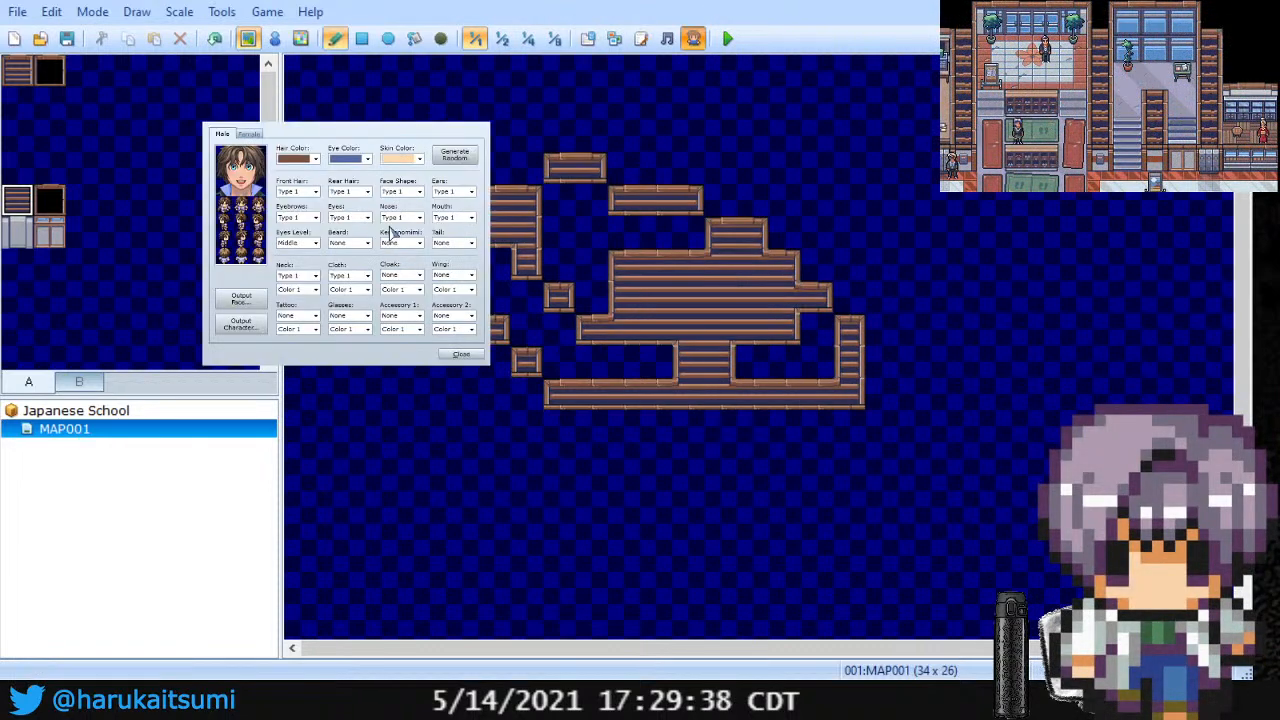
{"action": "left_click", "coordinate": [449, 358]}
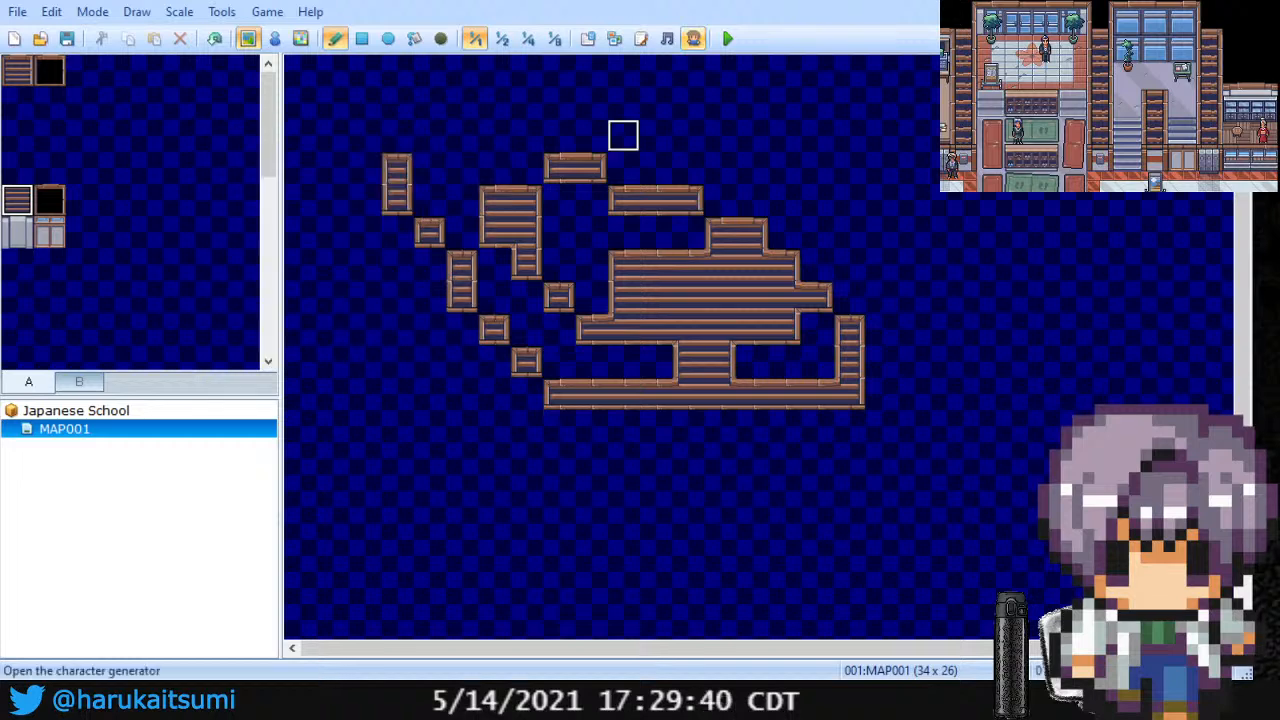
Step: Set the player's starting position at (011,006) on MAP001, on the large painted patch
{"action": "left_click", "coordinate": [275, 38]}
{"action": "right_click", "coordinate": [655, 264]}
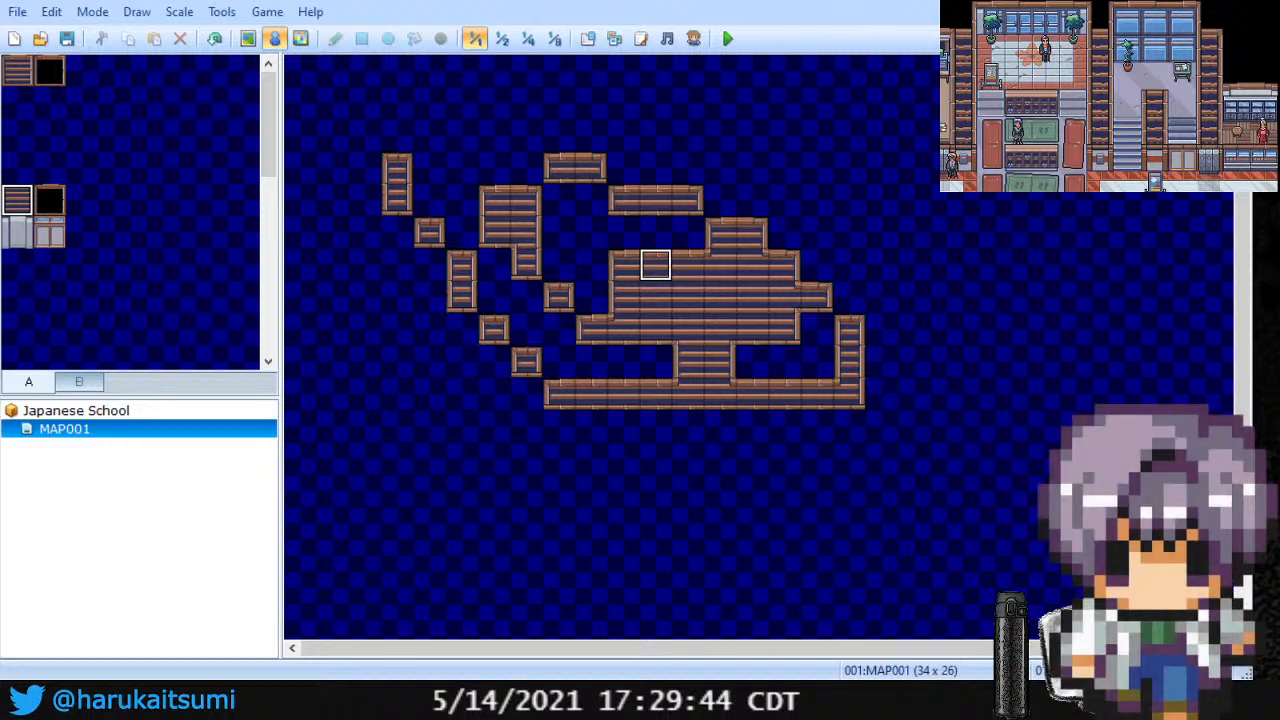
{"action": "left_click", "coordinate": [722, 401]}
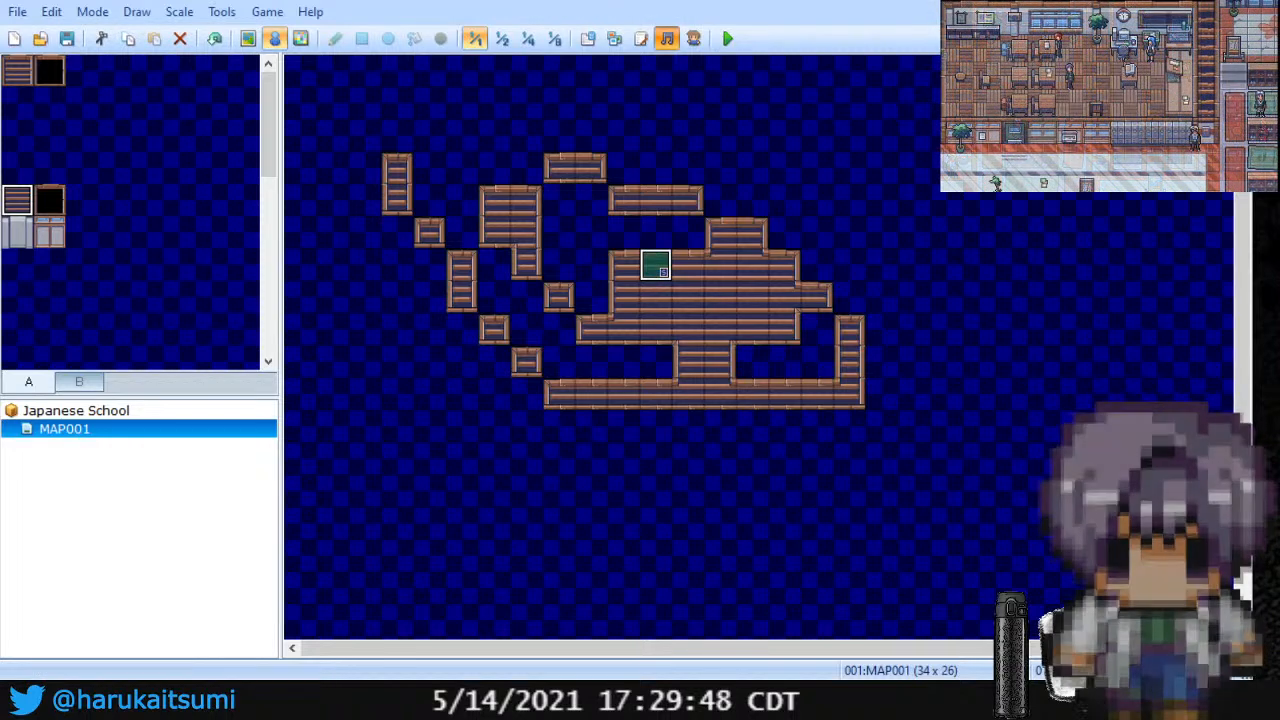
{"action": "left_click", "coordinate": [667, 38]}
{"action": "left_click", "coordinate": [357, 122]}
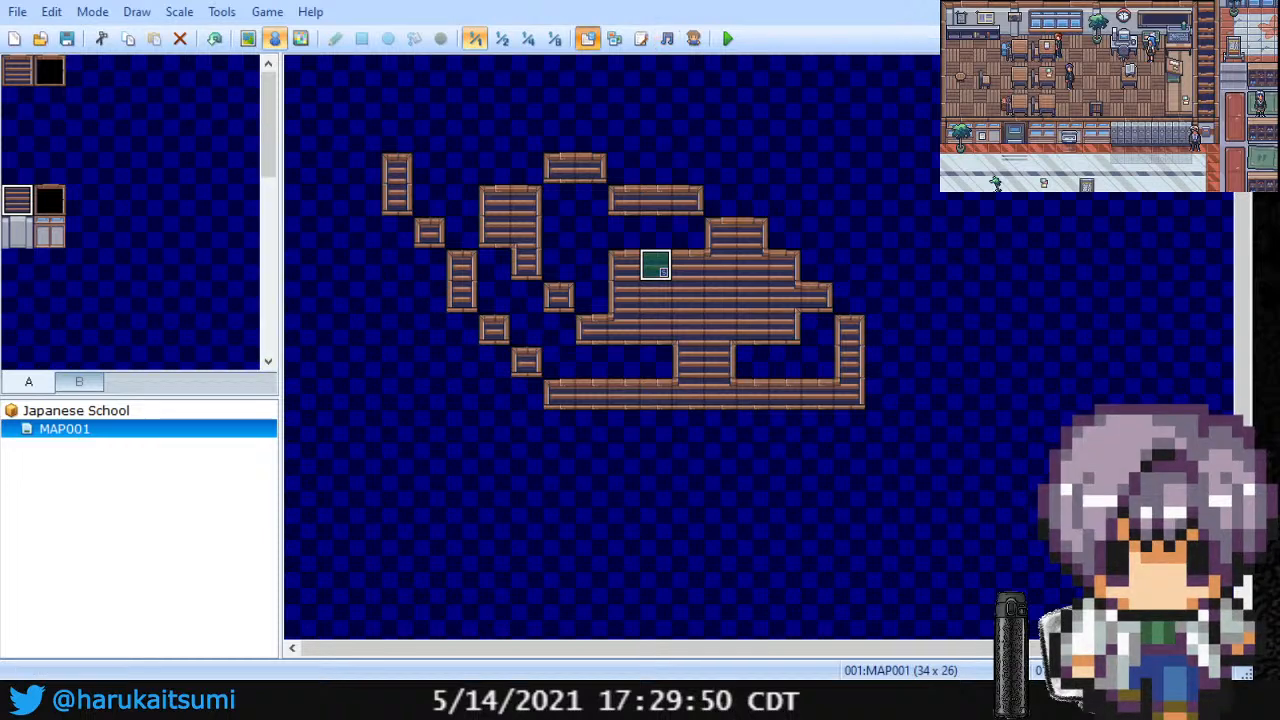
Step: Clear the title screen music in the database's System settings, and exit the playtest of the map
{"action": "left_click", "coordinate": [588, 38]}
{"action": "left_click", "coordinate": [625, 132]}
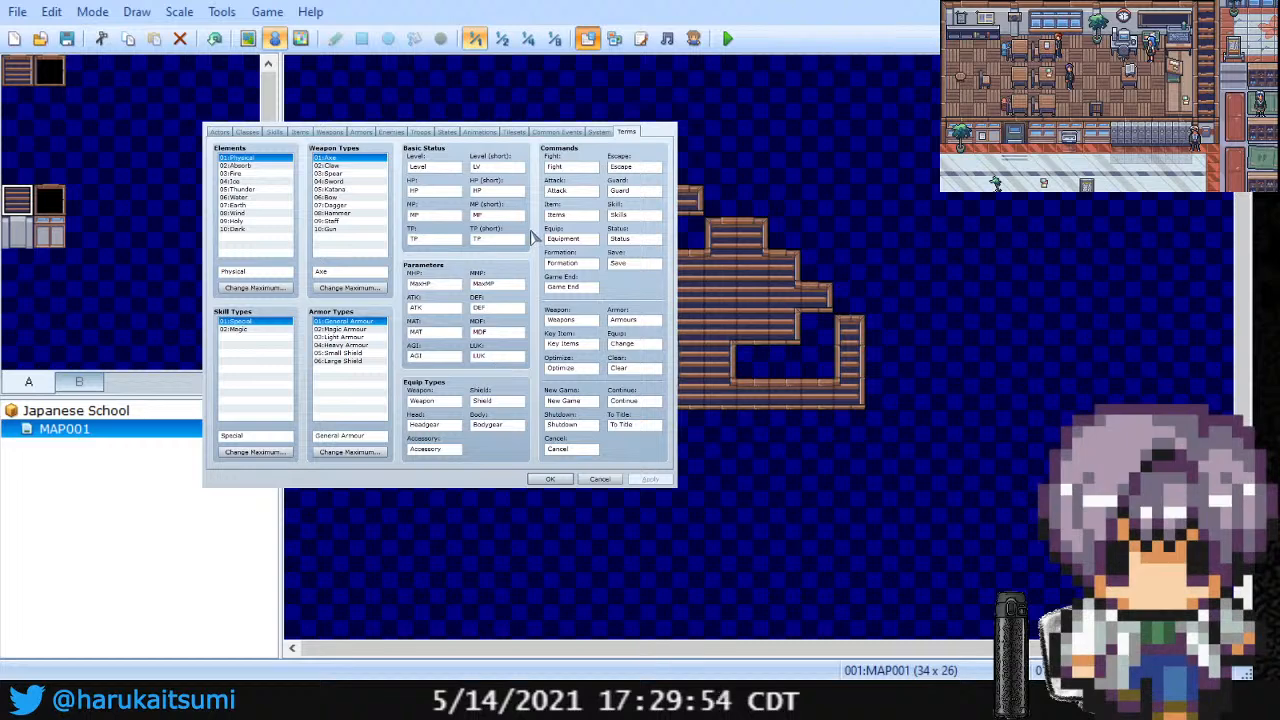
{"action": "left_click", "coordinate": [595, 131]}
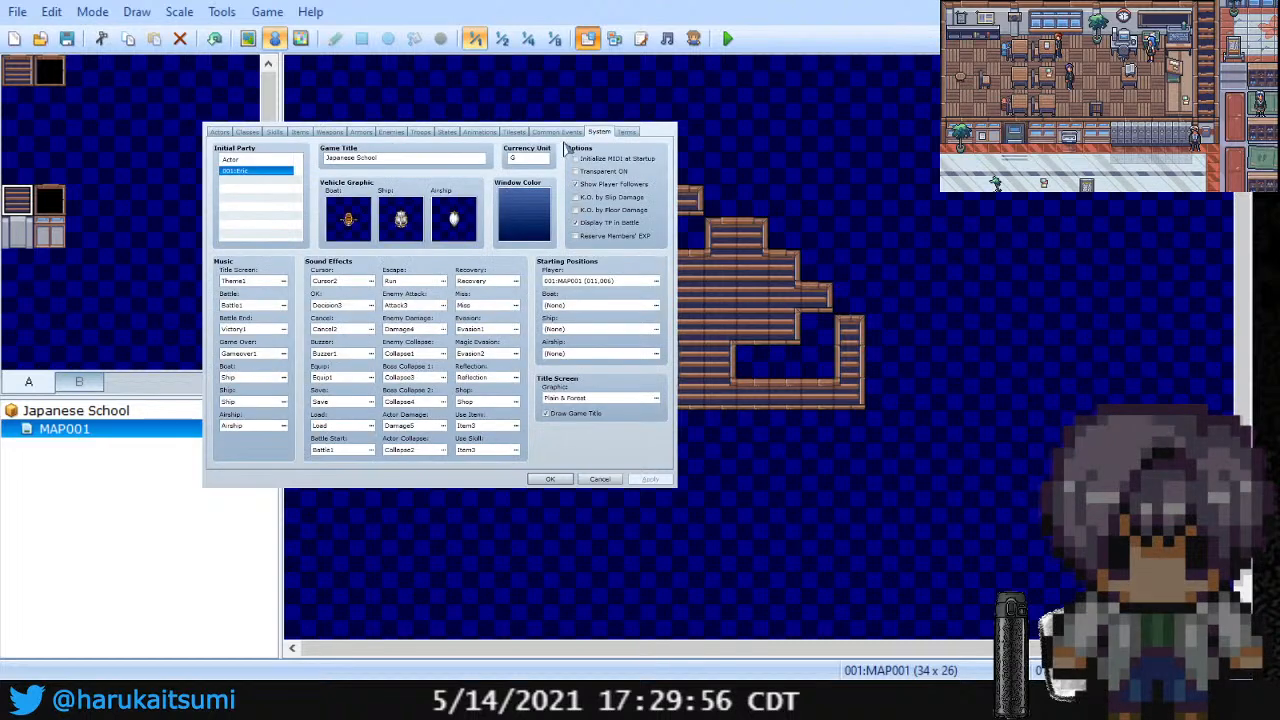
{"action": "left_click", "coordinate": [282, 283]}
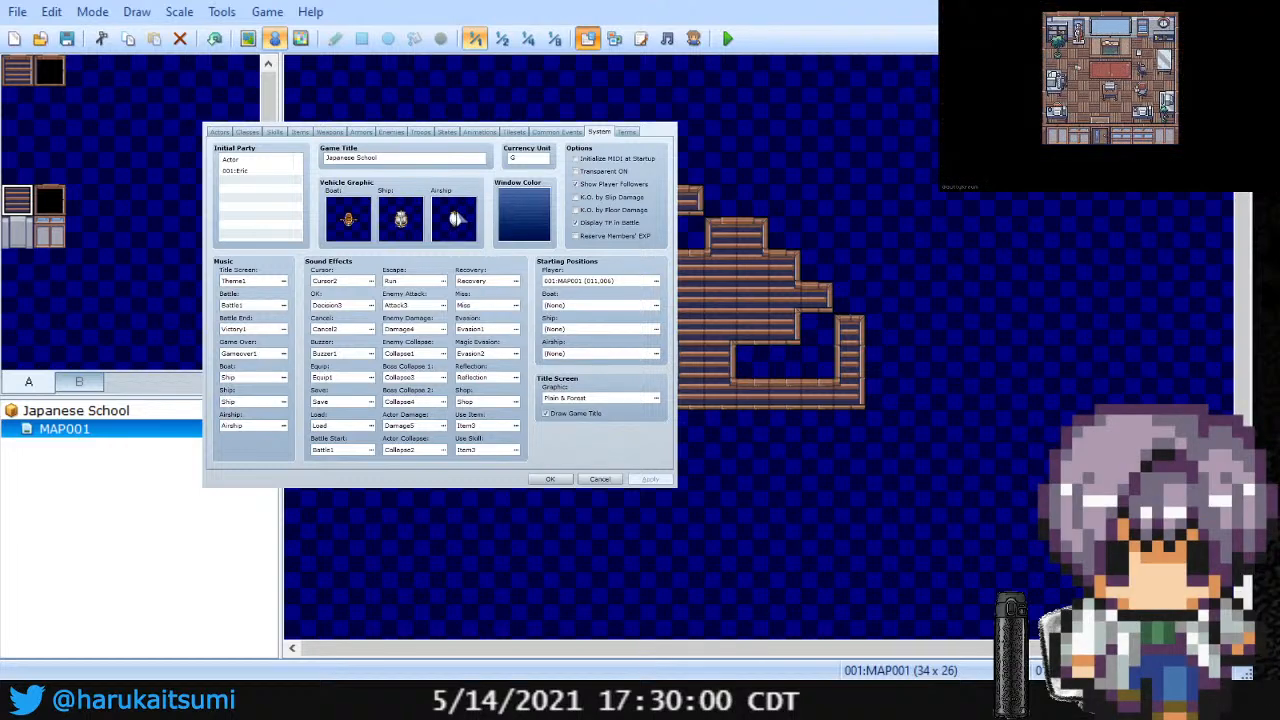
{"action": "left_click", "coordinate": [443, 404]}
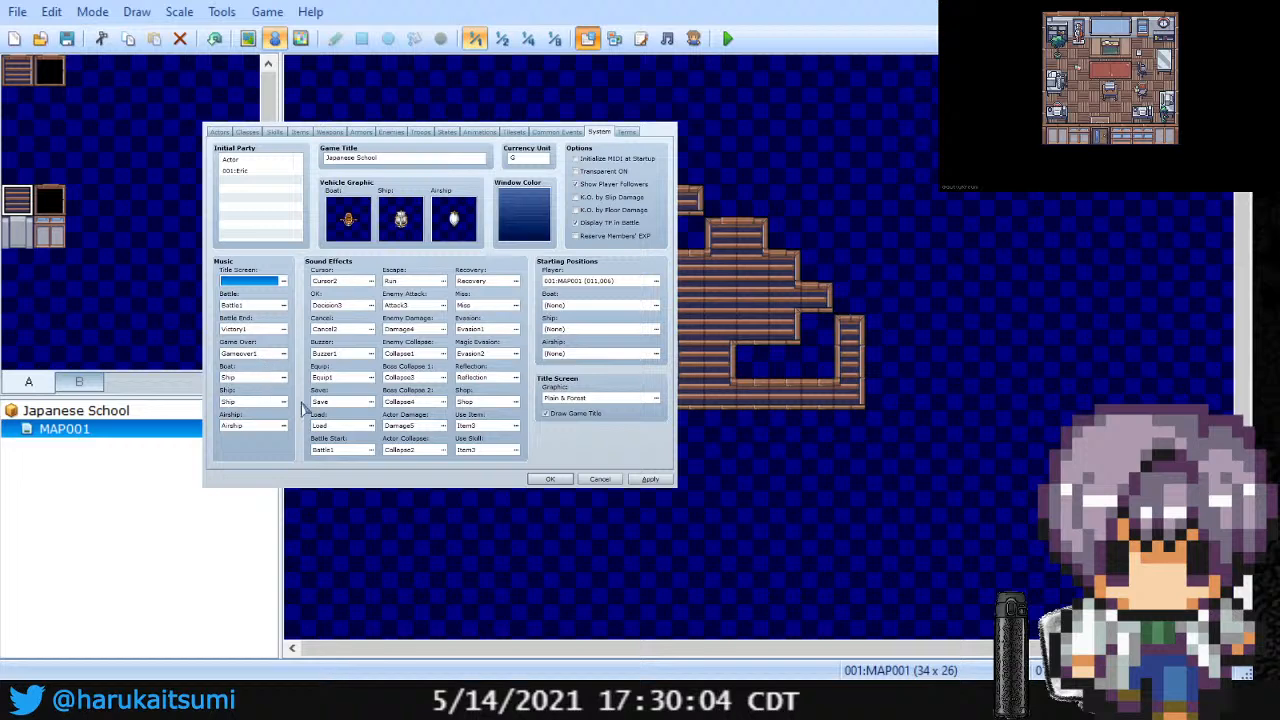
{"action": "left_click", "coordinate": [649, 479]}
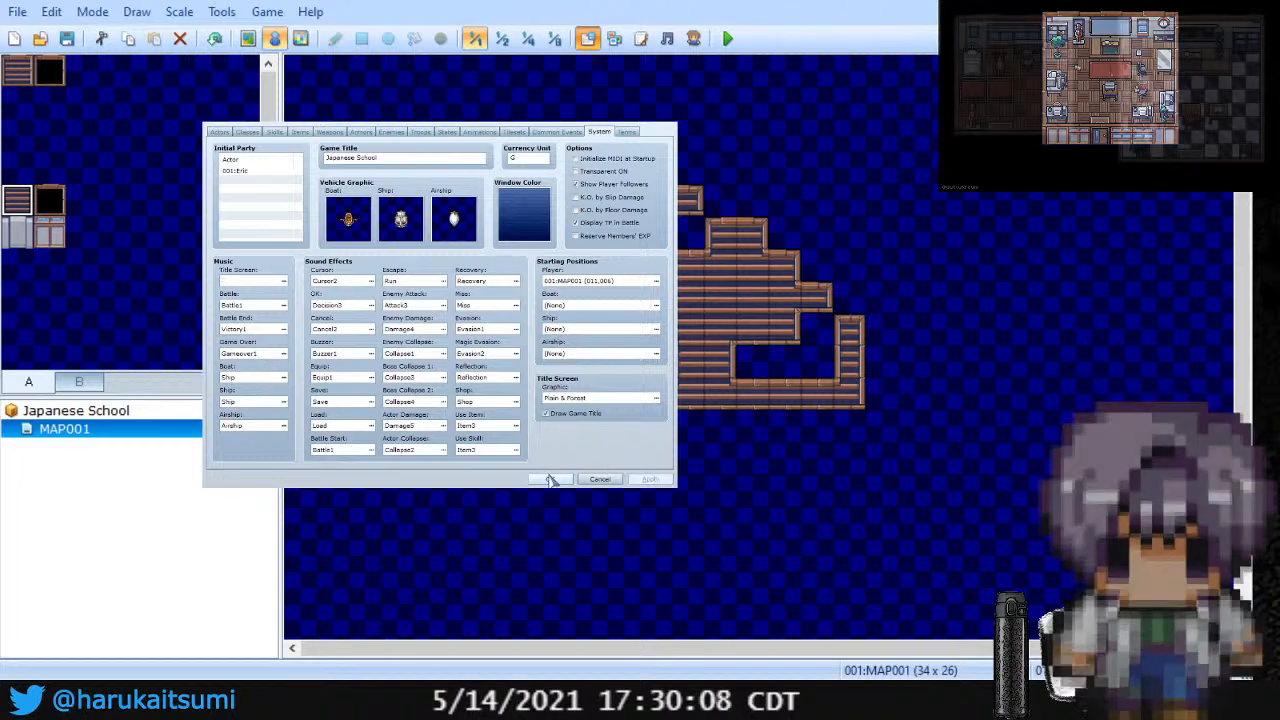
{"action": "left_click", "coordinate": [549, 479]}
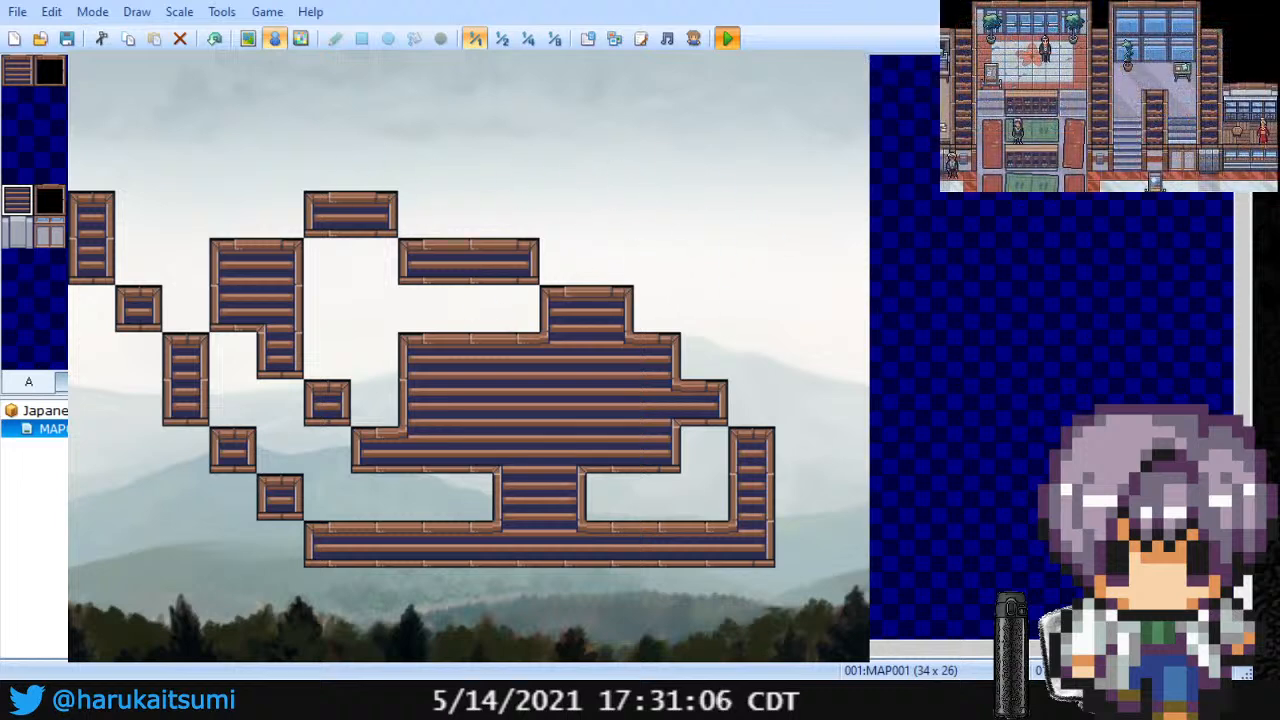
{"action": "left_click", "coordinate": [856, 48]}
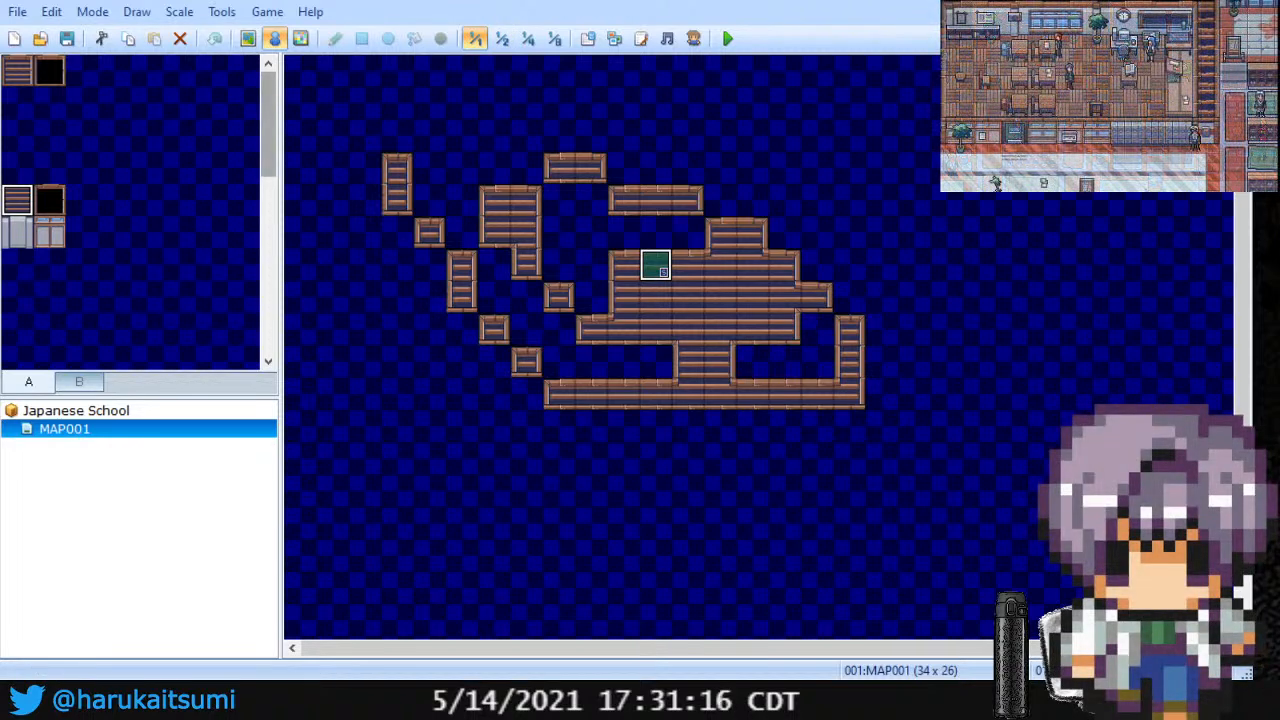
Step: Examine the School tileset's A tiles for floors and walls and its B tiles for furniture and objects
{"action": "scroll", "coordinate": [130, 212], "scroll_direction": "down", "scroll_amount": 5}
{"action": "scroll", "coordinate": [138, 212], "scroll_direction": "down", "scroll_amount": 3}
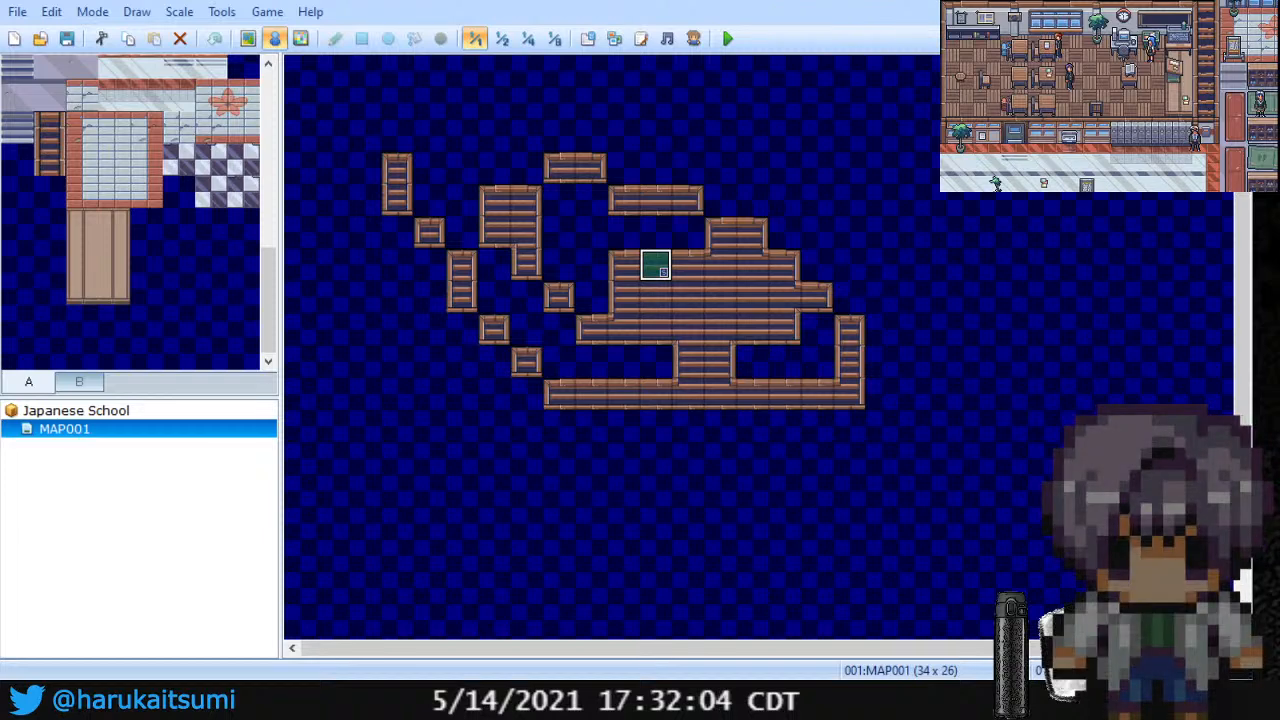
{"action": "left_click_drag", "start_coordinate": [1247, 675], "coordinate": [1279, 708]}
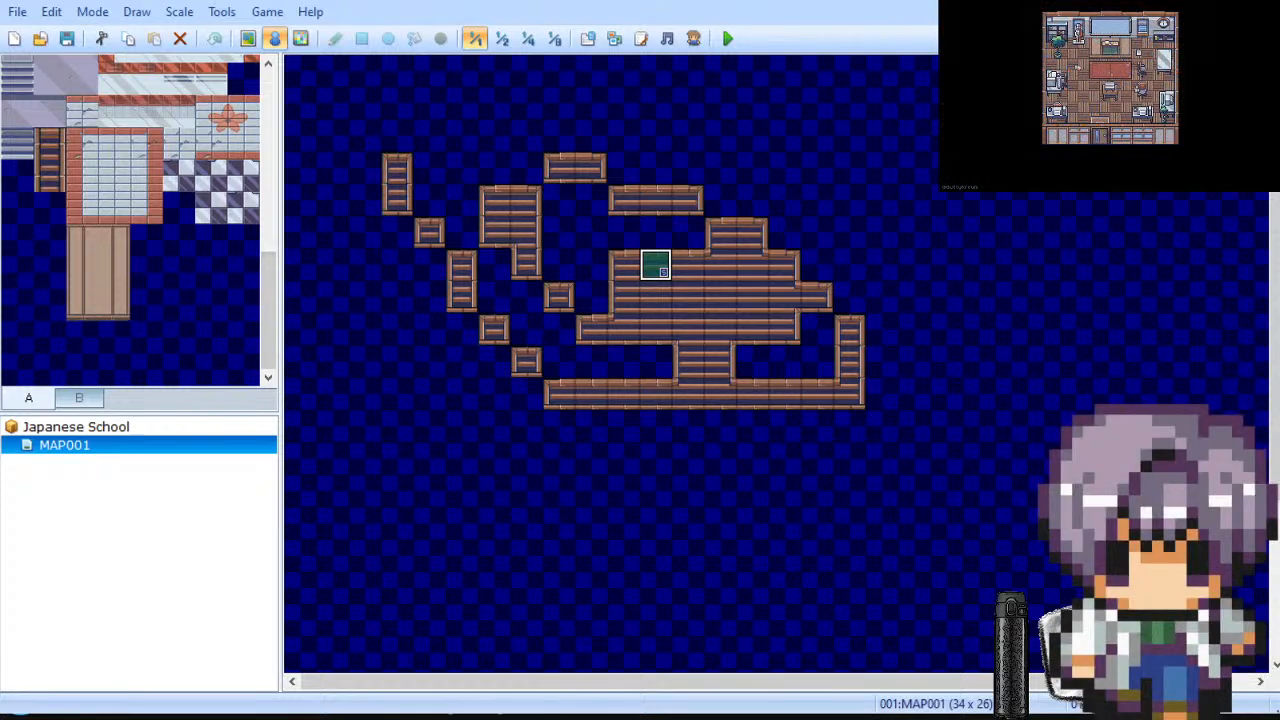
{"action": "scroll", "coordinate": [130, 220], "scroll_direction": "up", "scroll_amount": 5}
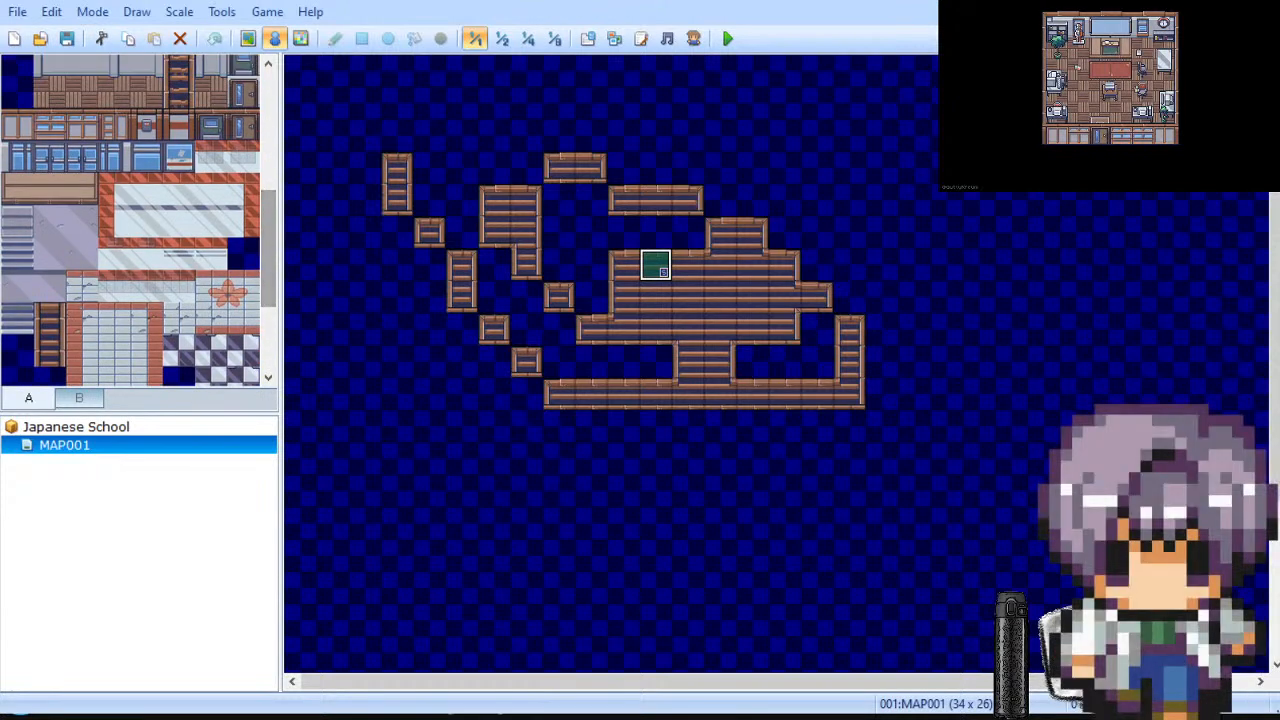
{"action": "scroll", "coordinate": [130, 220], "scroll_direction": "up", "scroll_amount": 6}
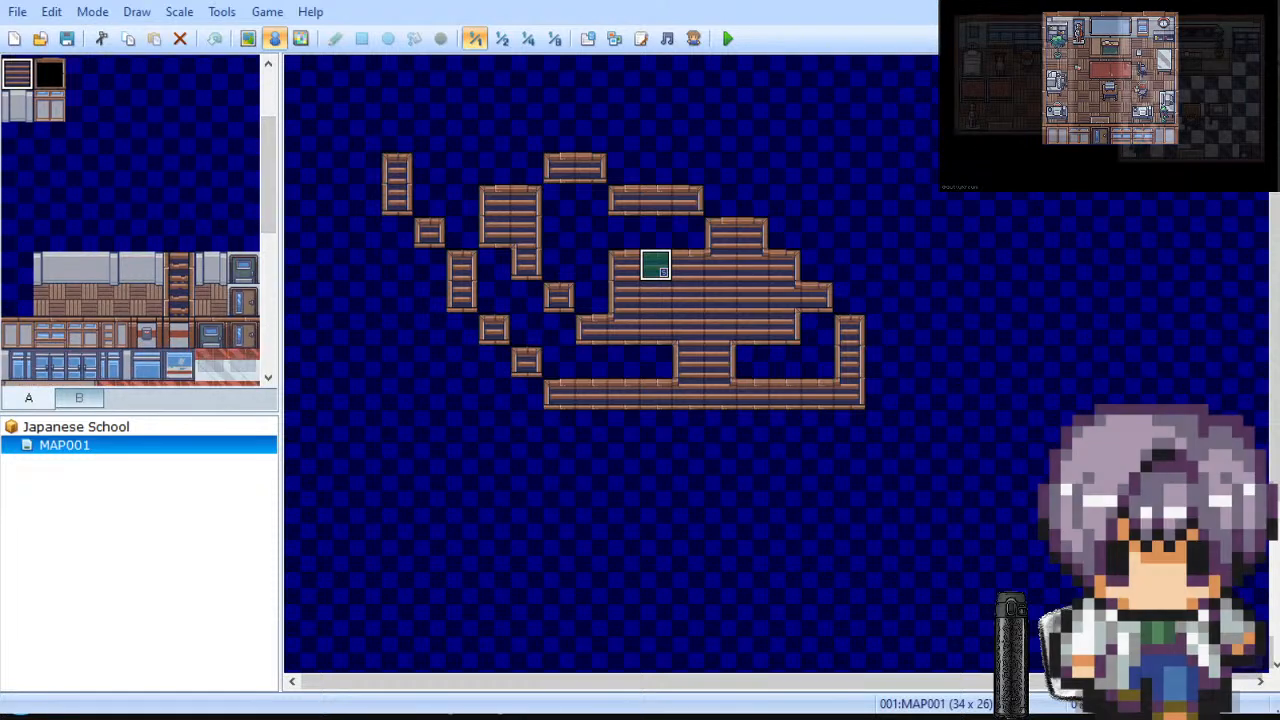
{"action": "left_click", "coordinate": [79, 398]}
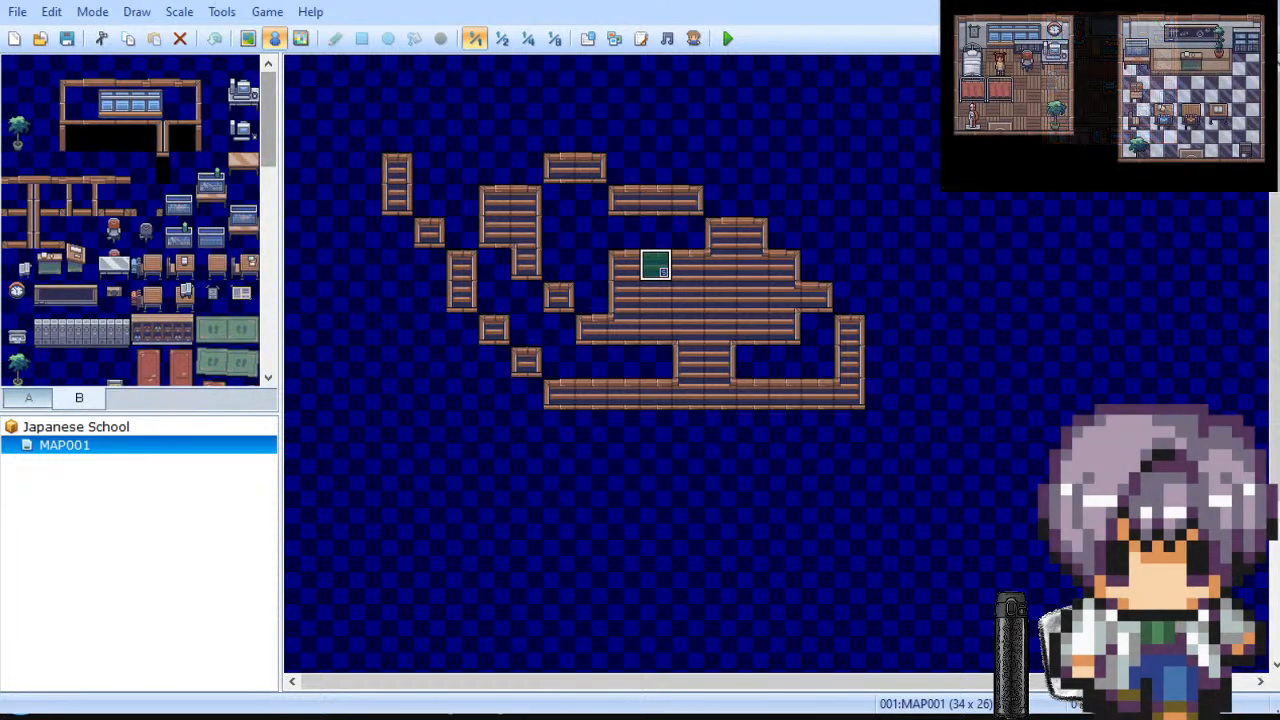
{"action": "scroll", "coordinate": [130, 220], "scroll_direction": "down", "scroll_amount": 8}
{"action": "scroll", "coordinate": [130, 220], "scroll_direction": "down", "scroll_amount": 5}
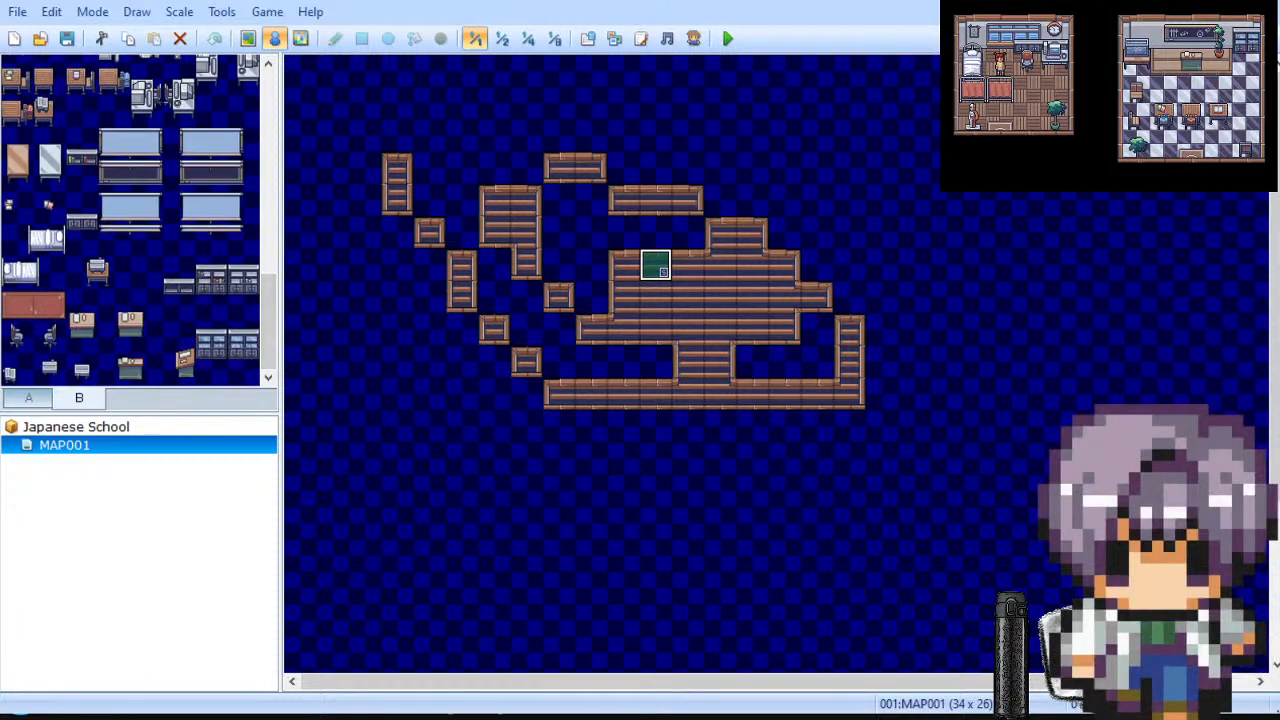
{"action": "left_click", "coordinate": [28, 398]}
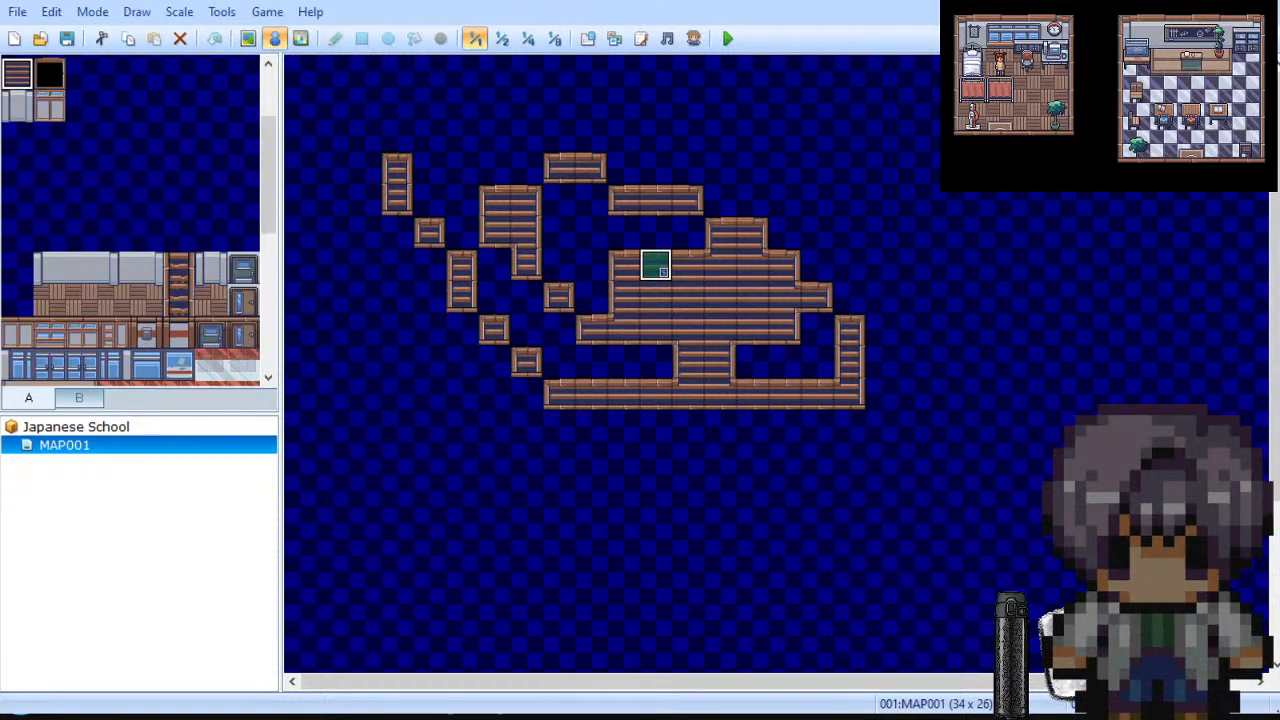
Step: Cover all of MAP001 with the brown wooden parquet floor tile, using a flood fill and a rectangle over the test patches
{"action": "left_click_drag", "start_coordinate": [268, 175], "coordinate": [268, 209]}
{"action": "left_click", "coordinate": [81, 203]}
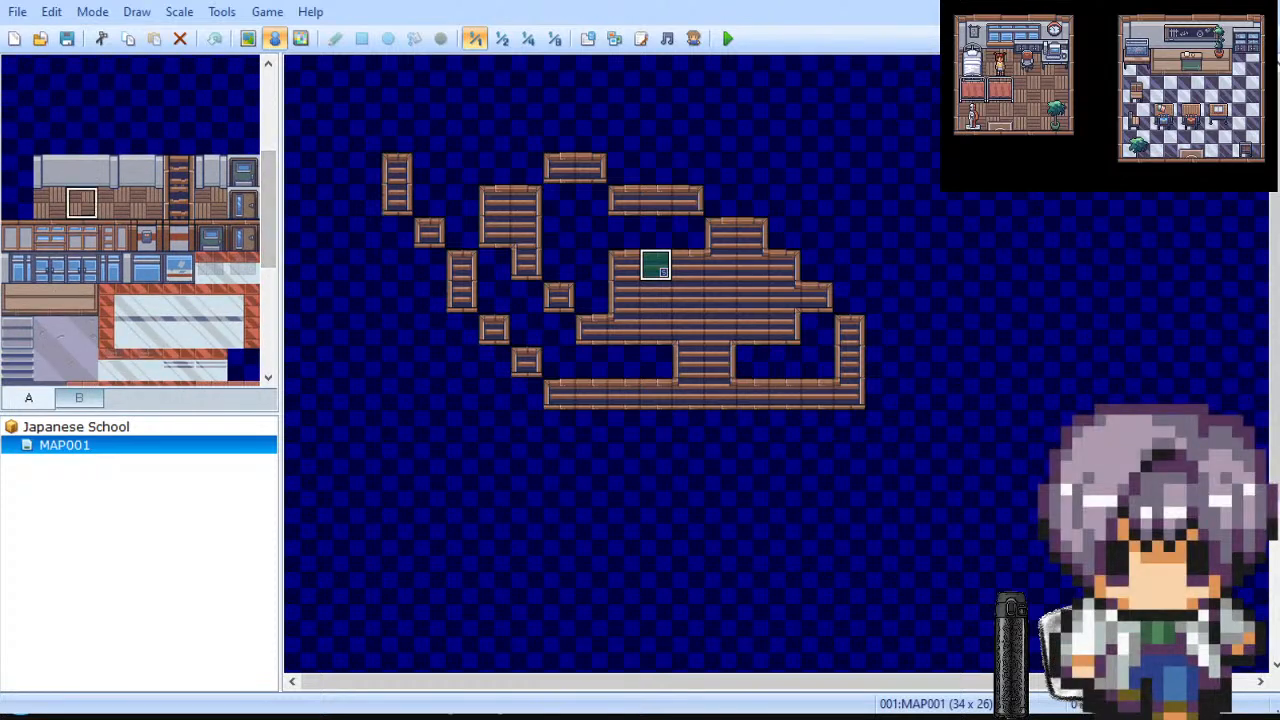
{"action": "left_click", "coordinate": [248, 38]}
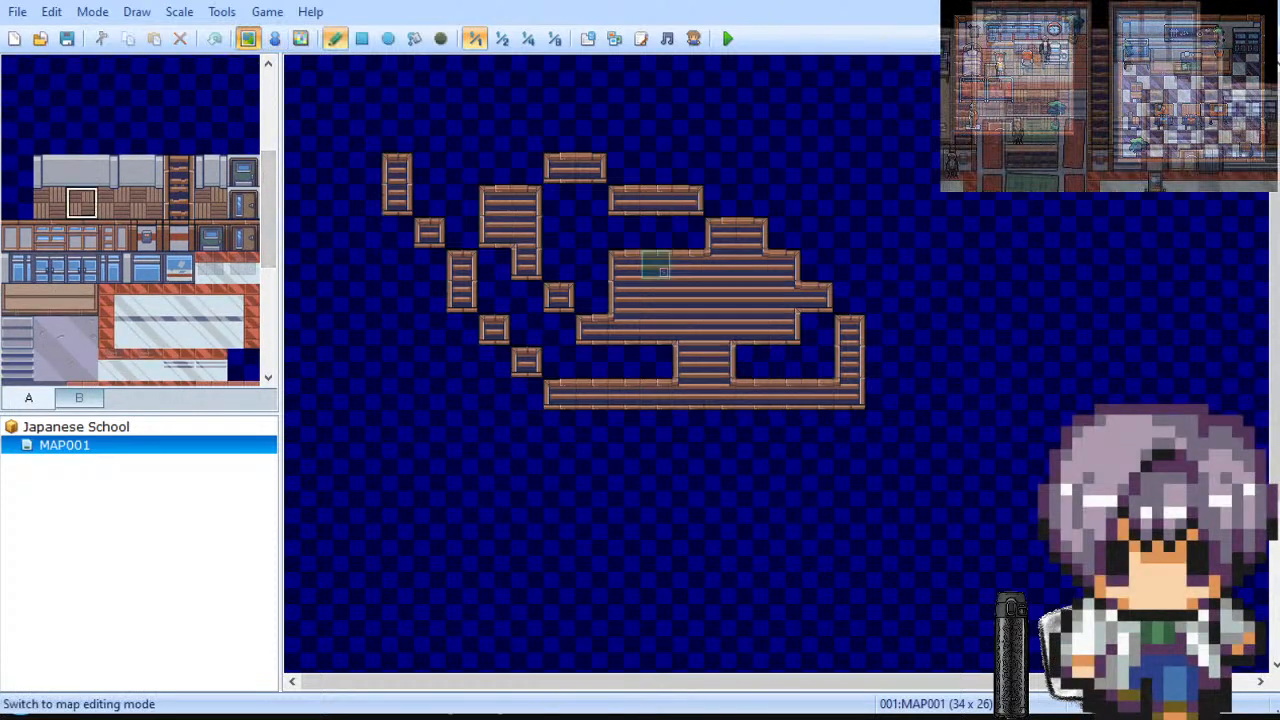
{"action": "left_click", "coordinate": [414, 38]}
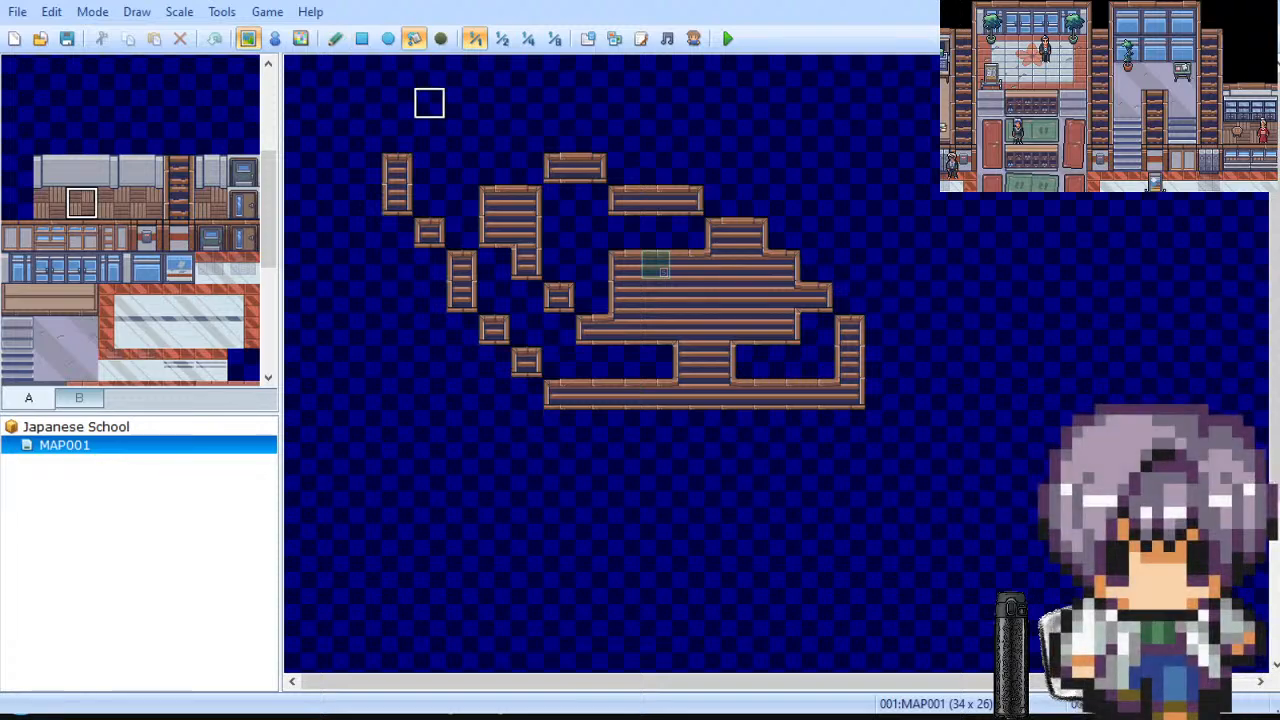
{"action": "left_click", "coordinate": [493, 135]}
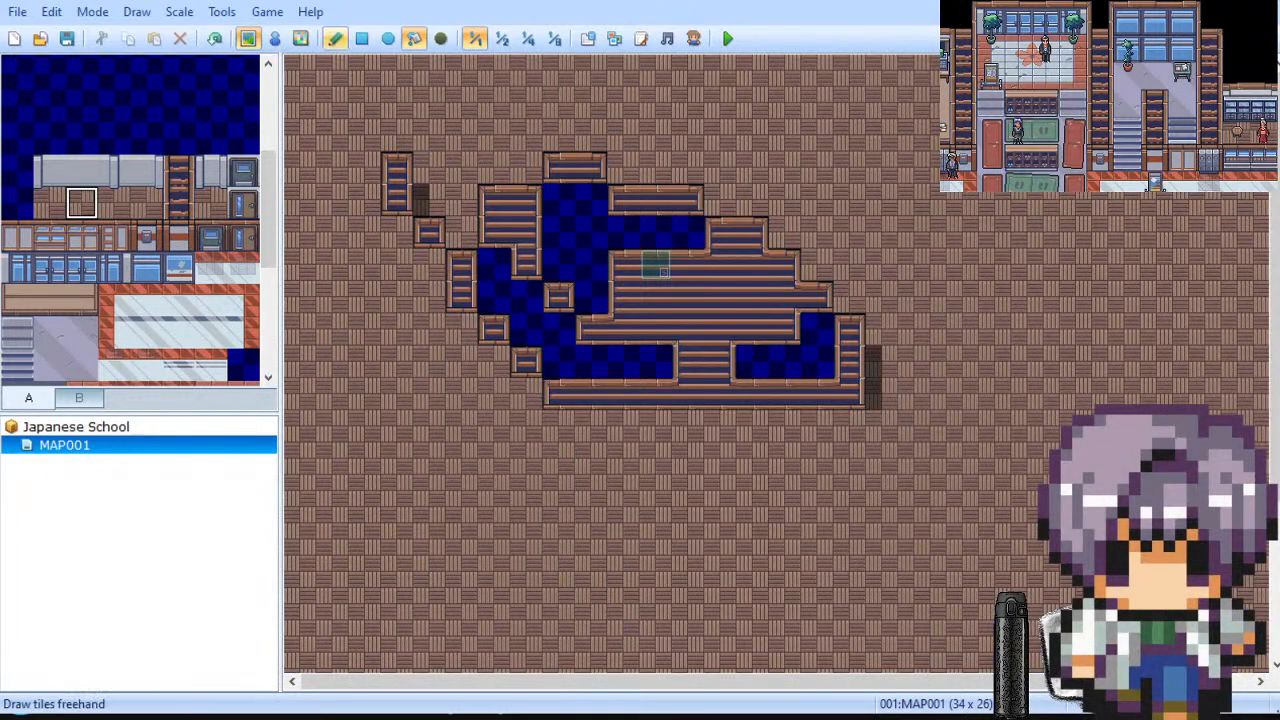
{"action": "left_click", "coordinate": [362, 38]}
{"action": "left_click_drag", "start_coordinate": [331, 131], "coordinate": [878, 402]}
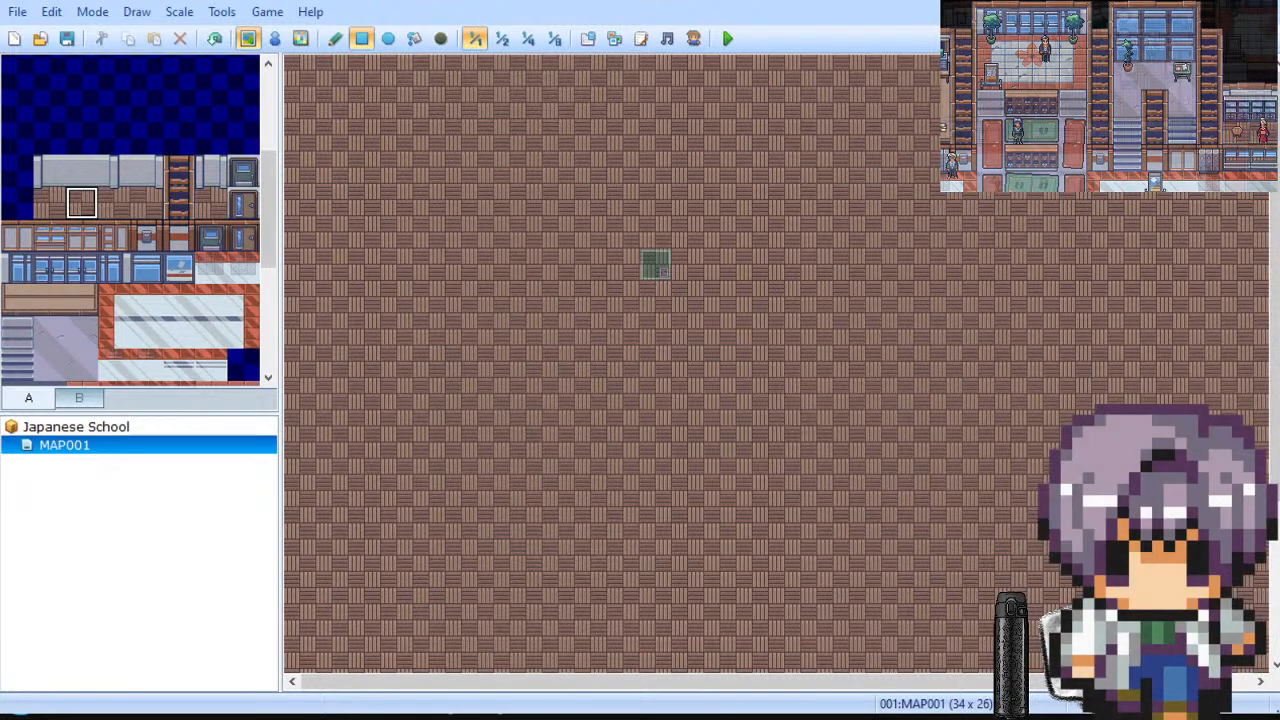
Step: Draw a gray wall row along the map's upper edge, with the left-end tile in the corner and plain wall tiles beside it
{"action": "left_click", "coordinate": [49, 170]}
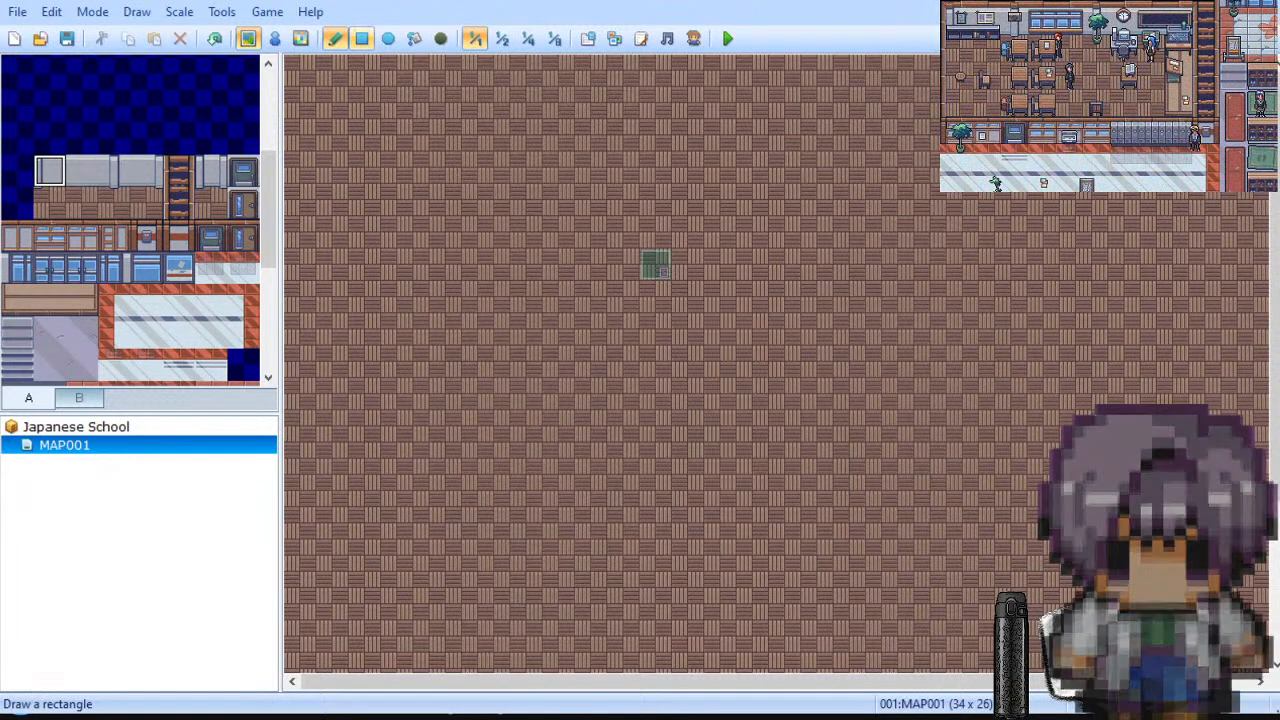
{"action": "left_click_drag", "start_coordinate": [49, 170], "coordinate": [81, 170]}
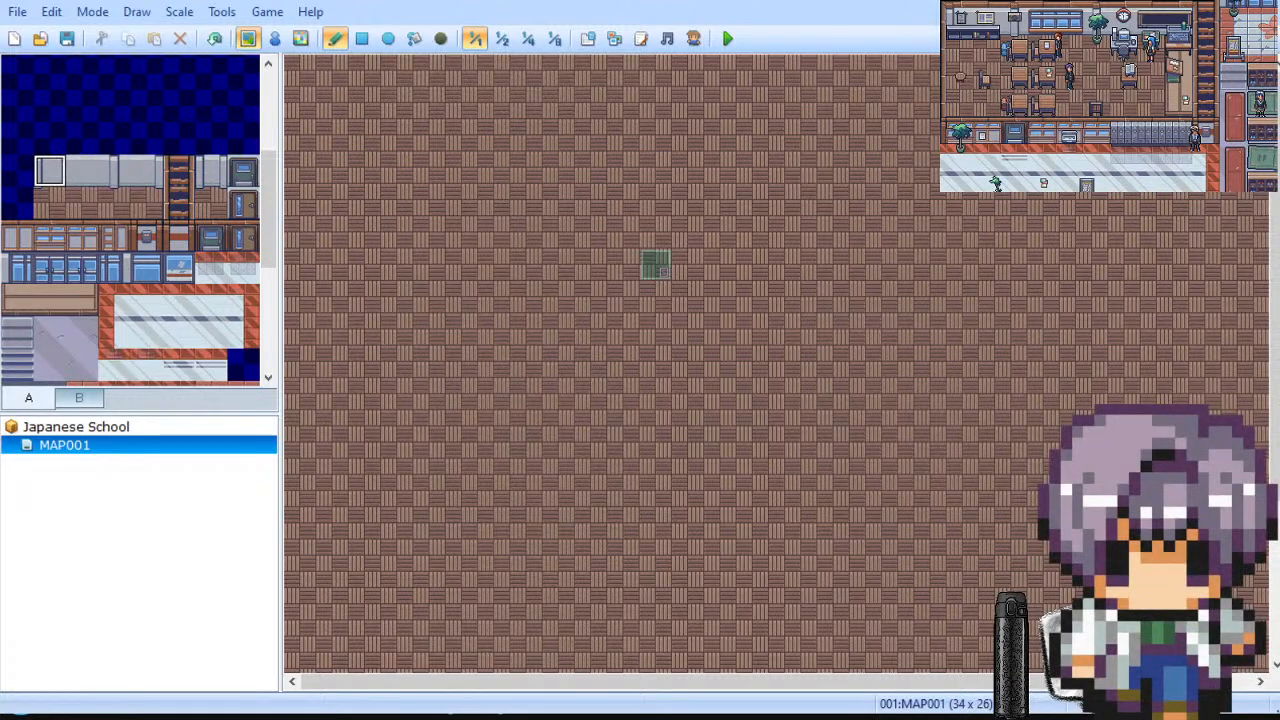
{"action": "left_click", "coordinate": [81, 170]}
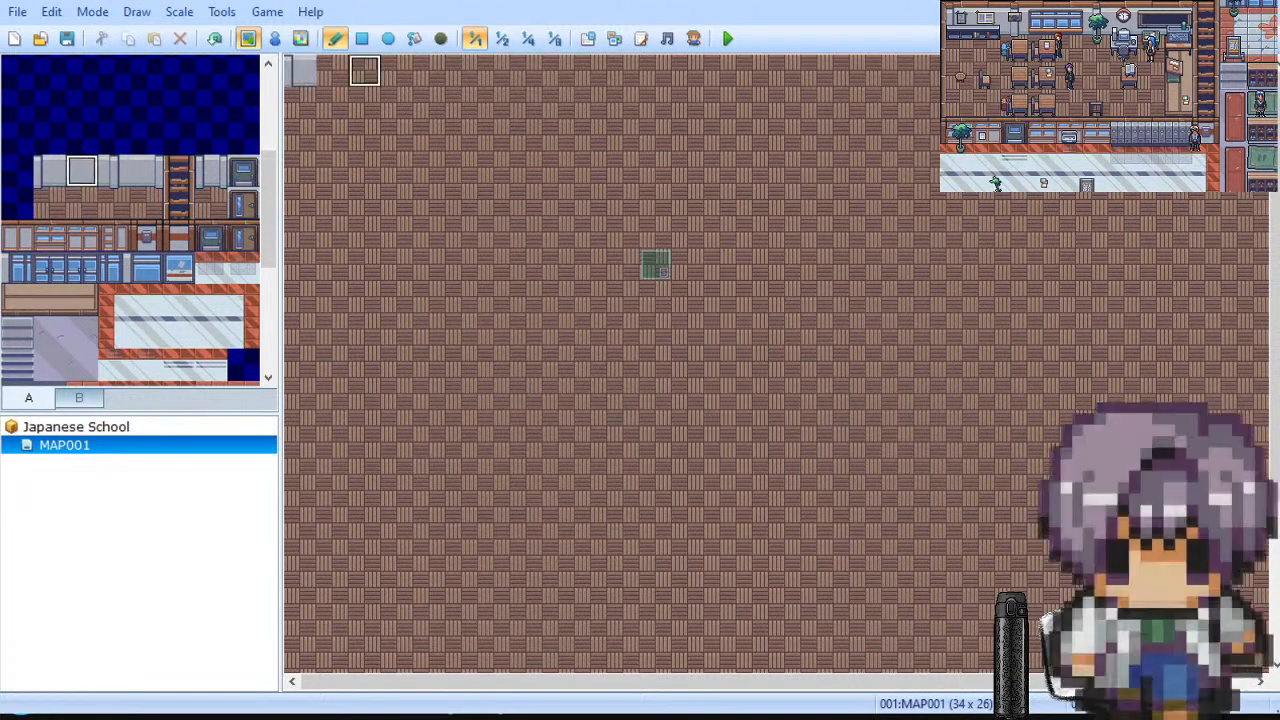
{"action": "left_click_drag", "start_coordinate": [332, 70], "coordinate": [940, 70]}
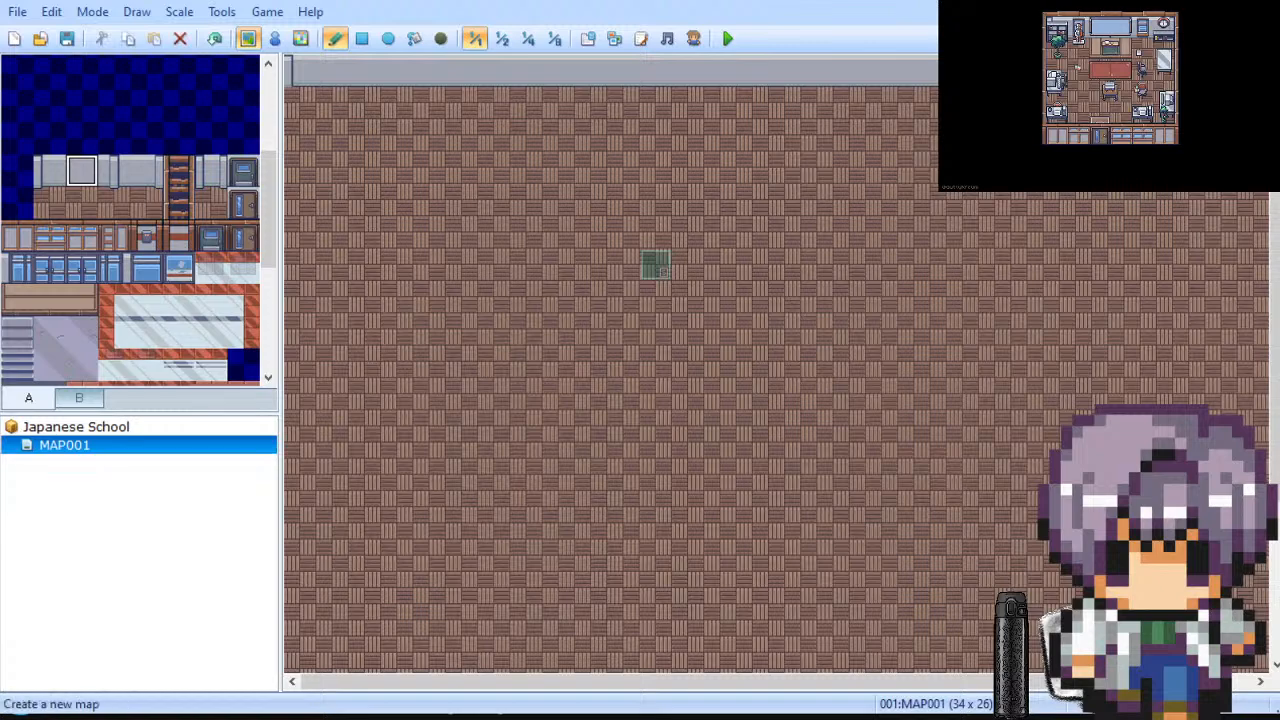
Step: Resize MAP001 to a width of 24 and a height of 20 tiles
{"action": "left_click", "coordinate": [232, 334]}
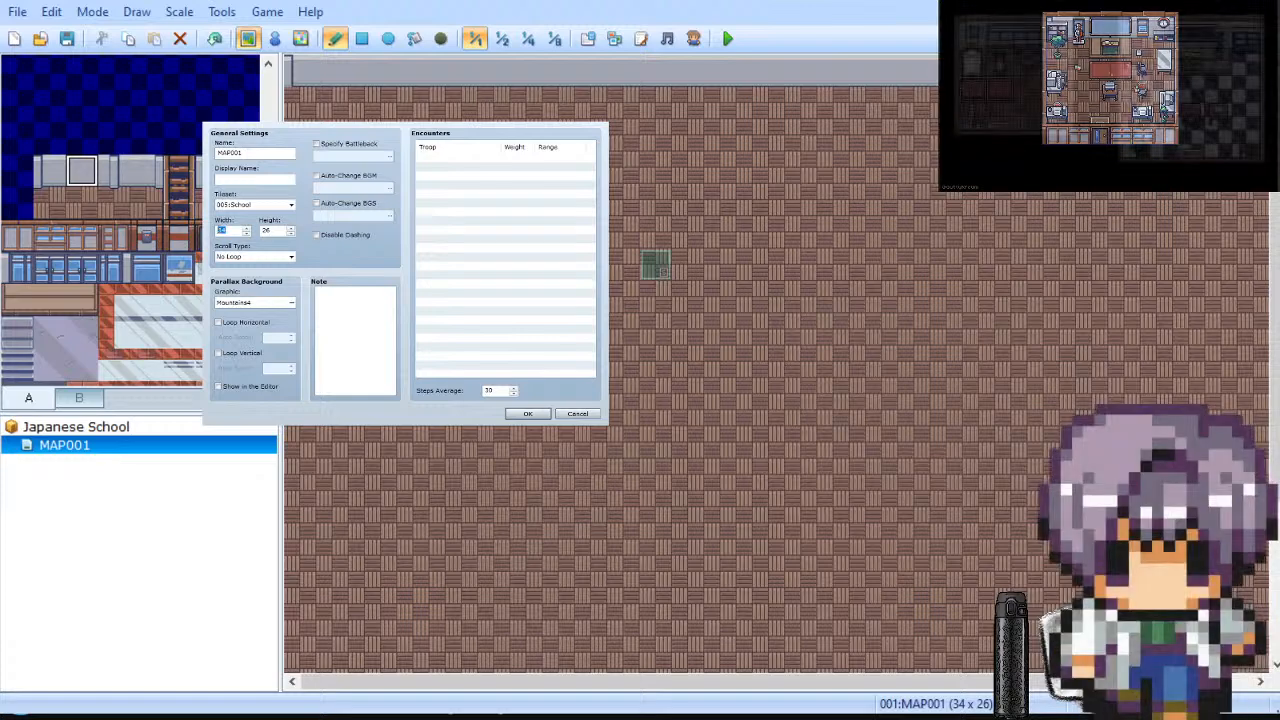
{"action": "type", "text": "24"}
{"action": "key", "text": "Tab"}
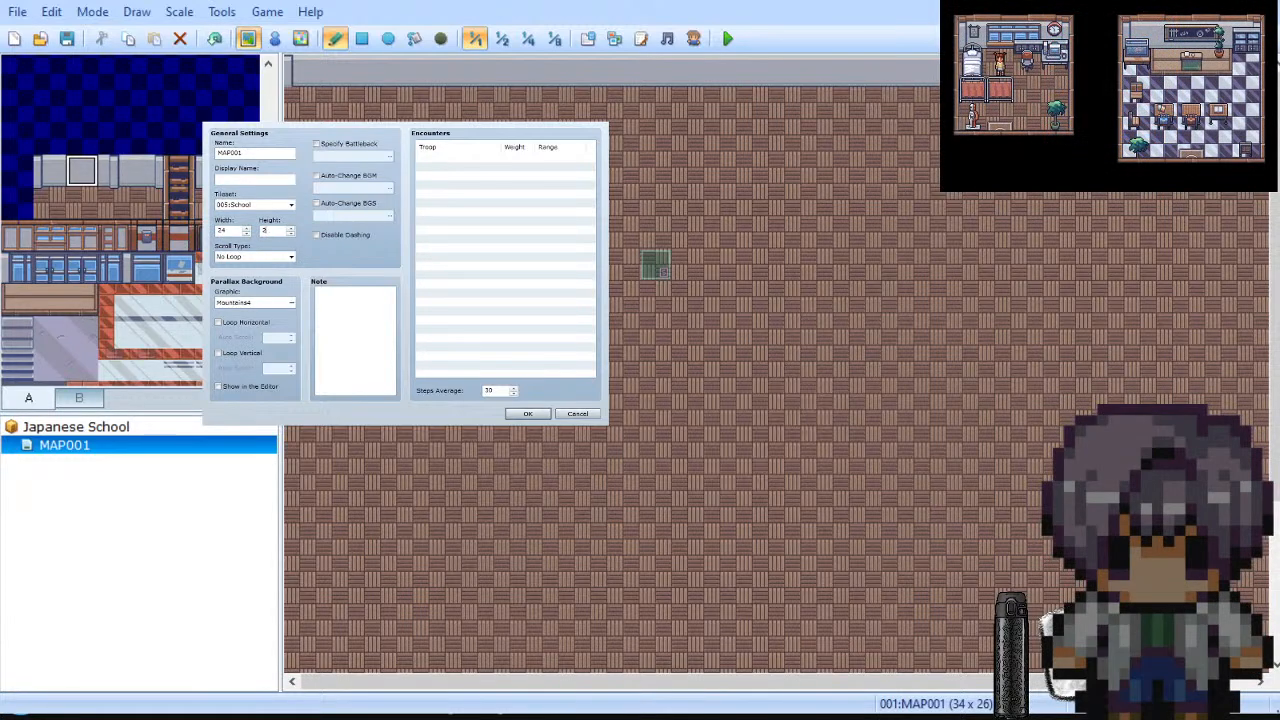
{"action": "type", "text": "20"}
{"action": "key", "text": "Return"}
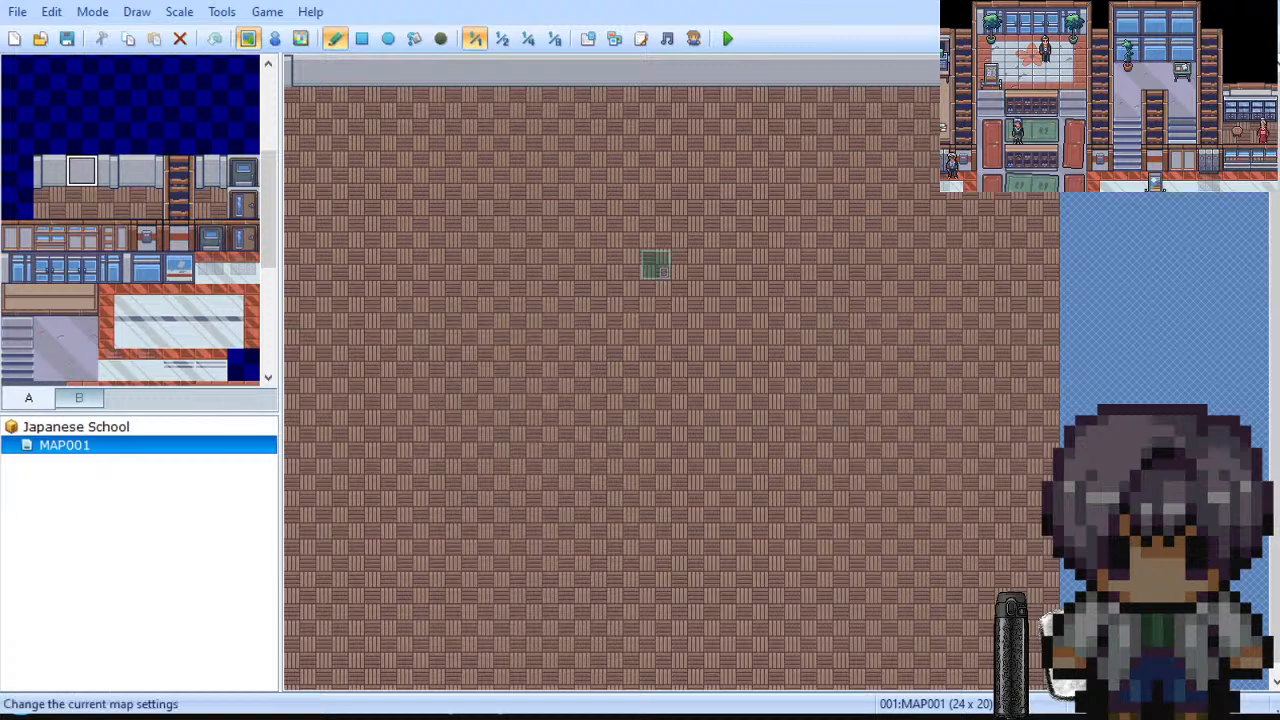
Step: Change the size of MAP001 to 28 x 18 tiles
{"action": "key", "text": "space"}
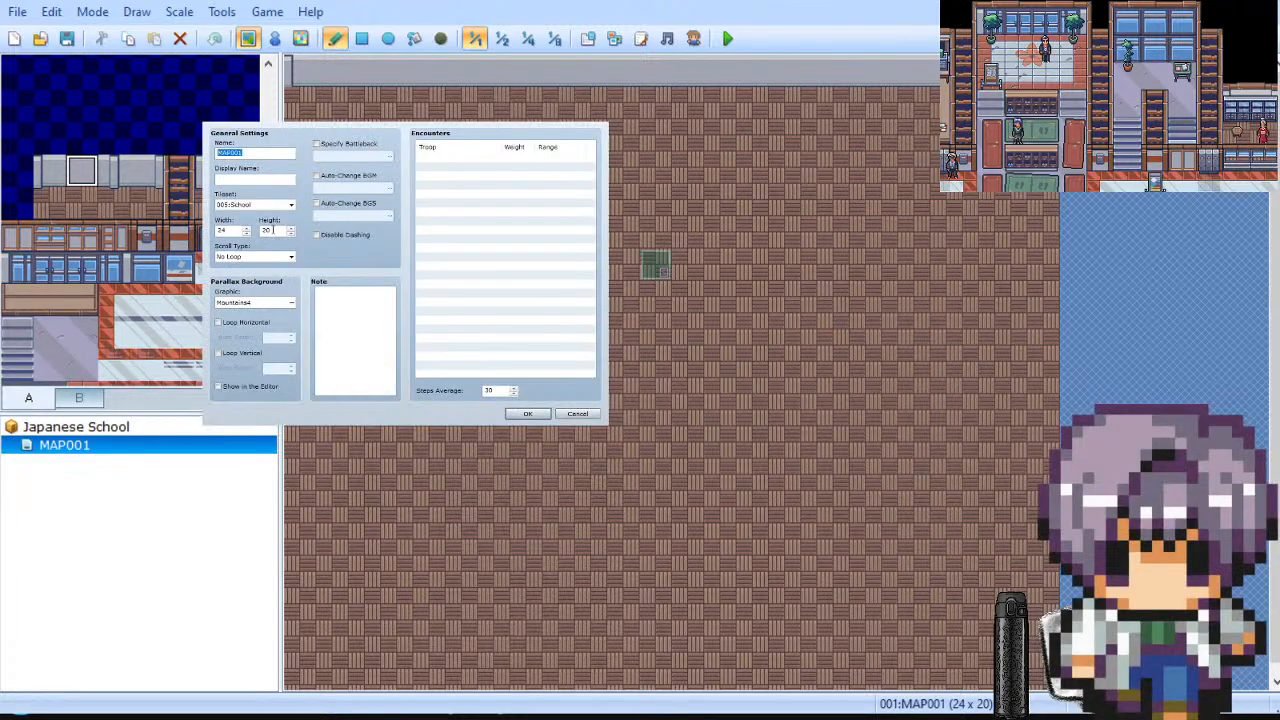
{"action": "double_click", "coordinate": [274, 231]}
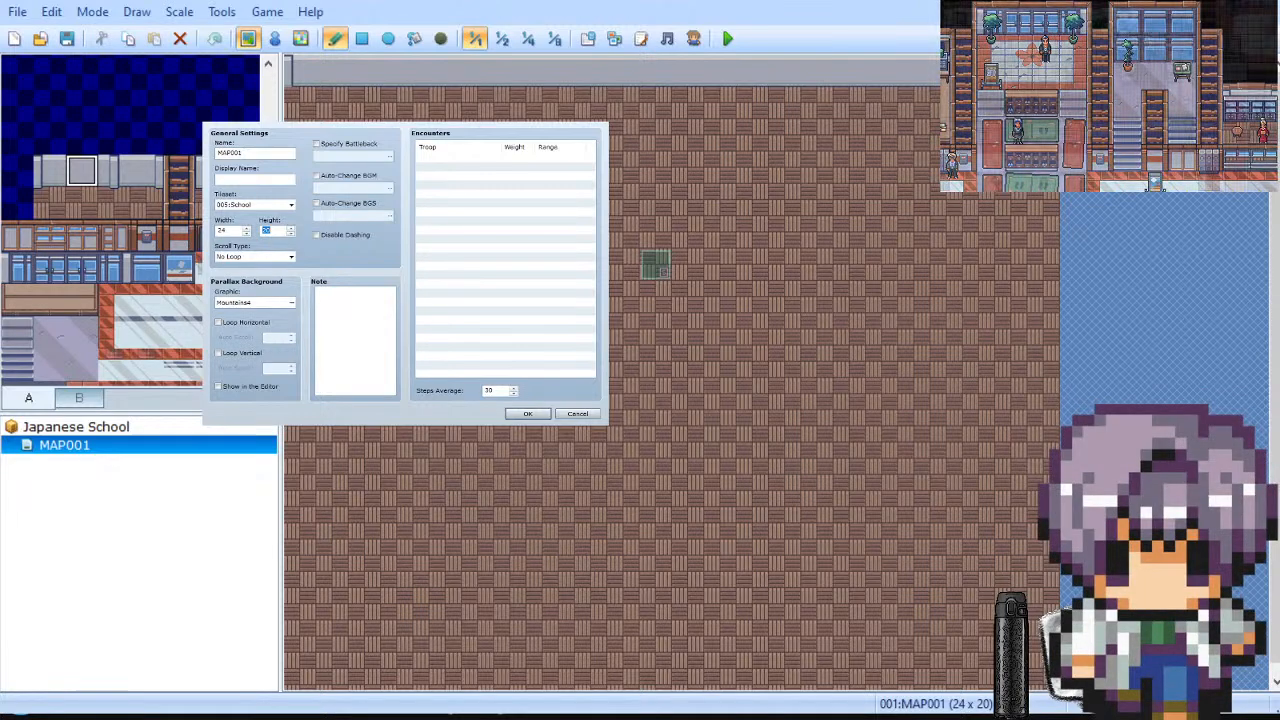
{"action": "type", "text": "16"}
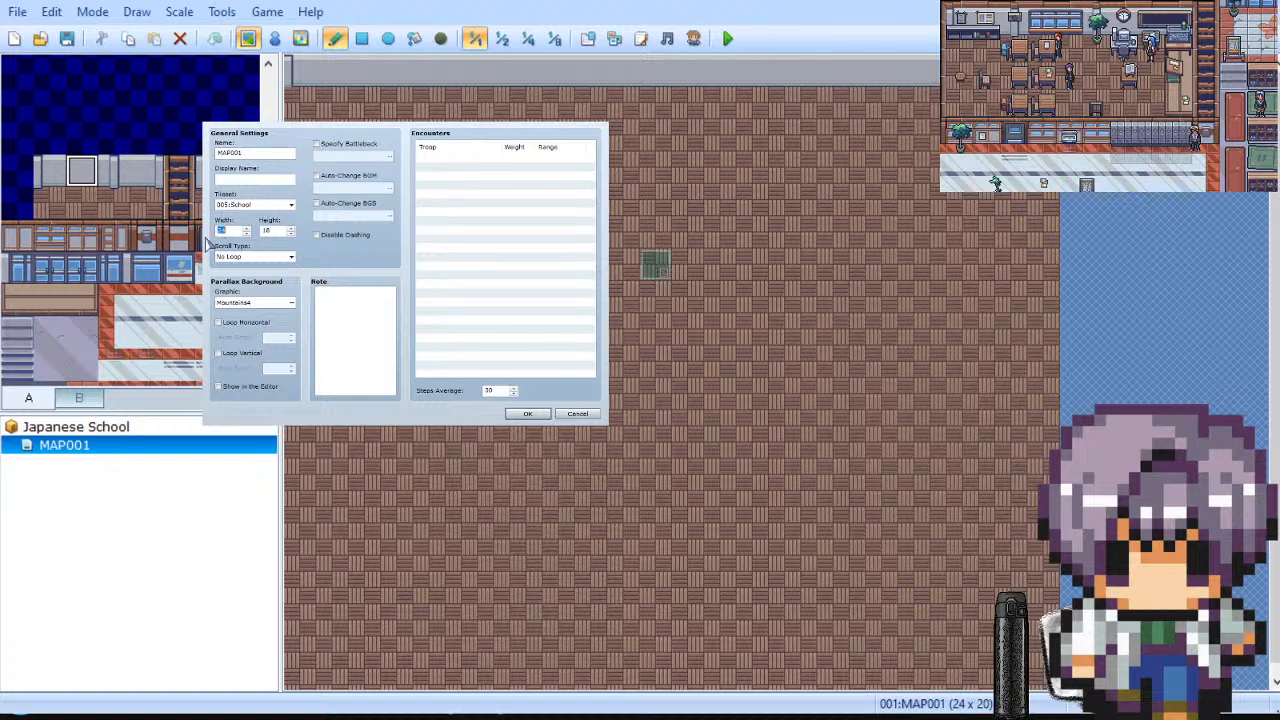
{"action": "key", "text": "Return"}
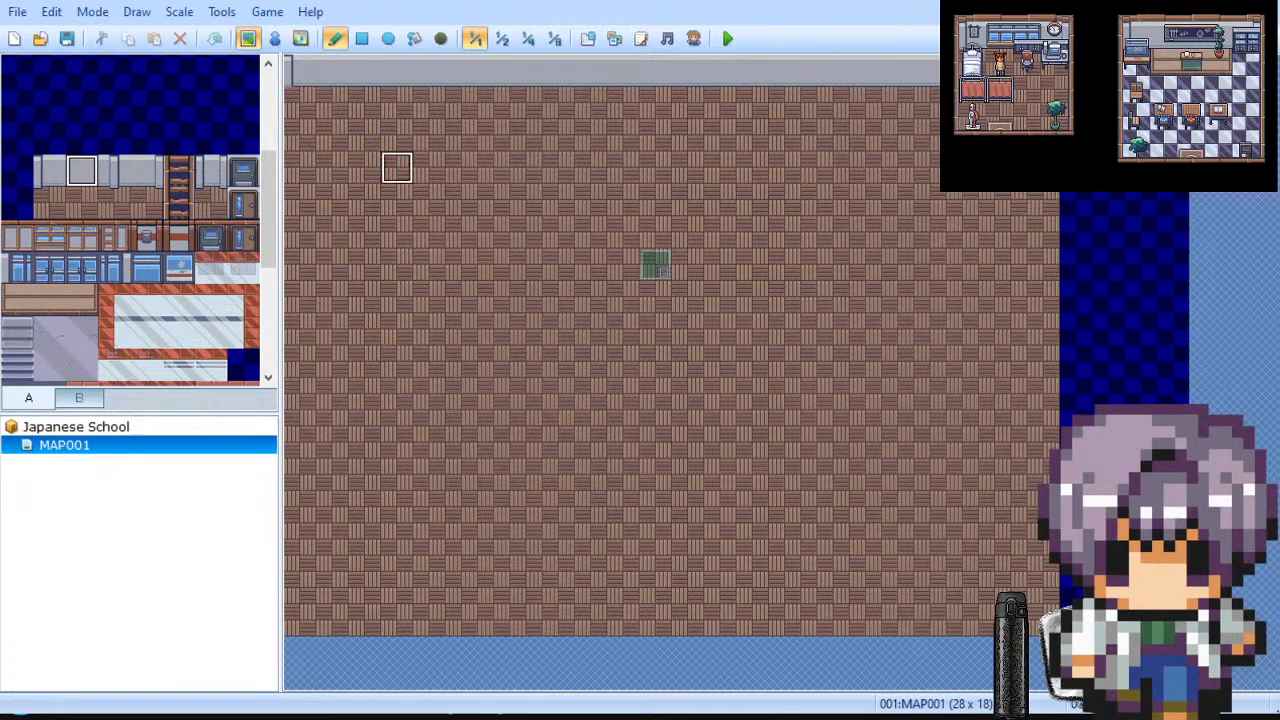
{"action": "left_click", "coordinate": [146, 171]}
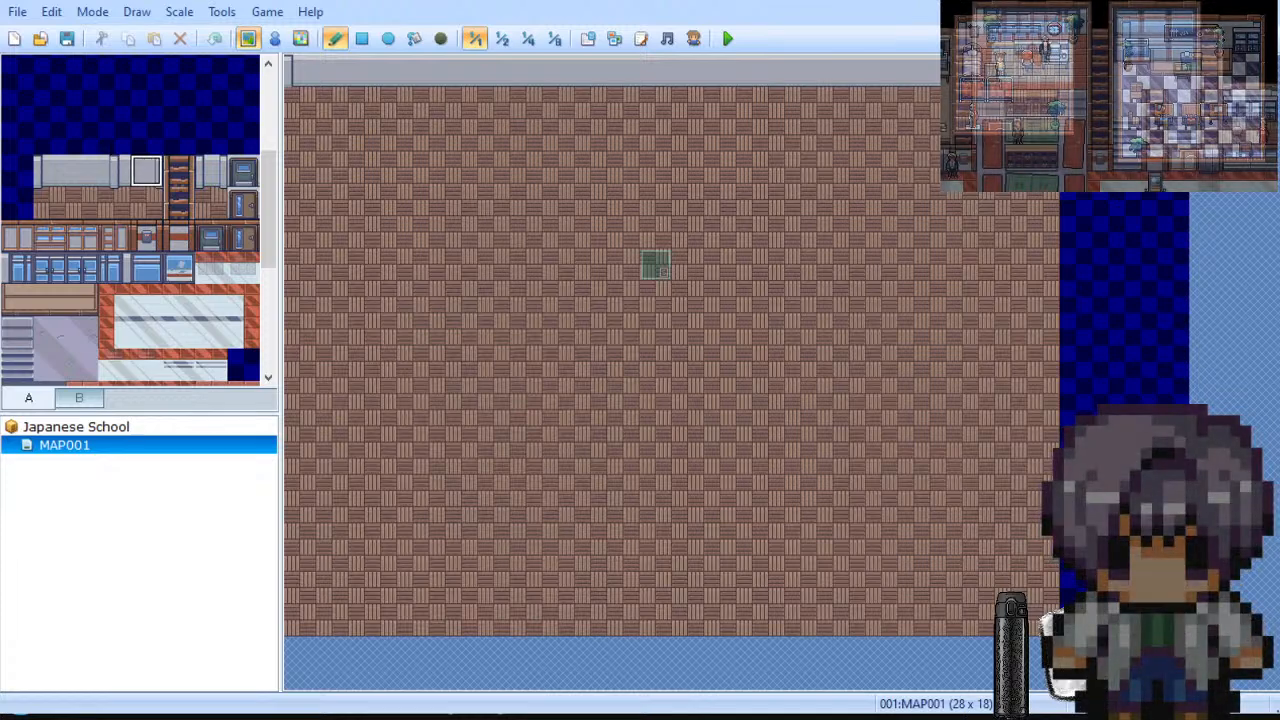
{"action": "left_click", "coordinate": [114, 171]}
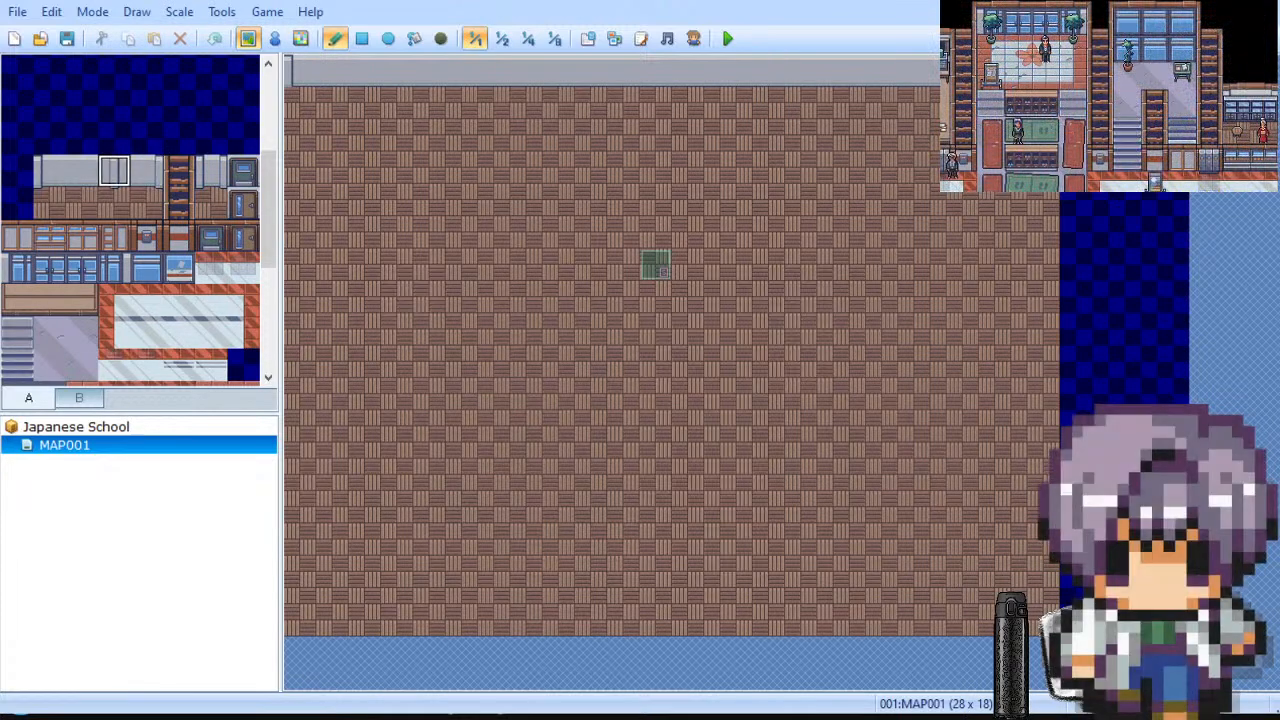
{"action": "left_click", "coordinate": [146, 171]}
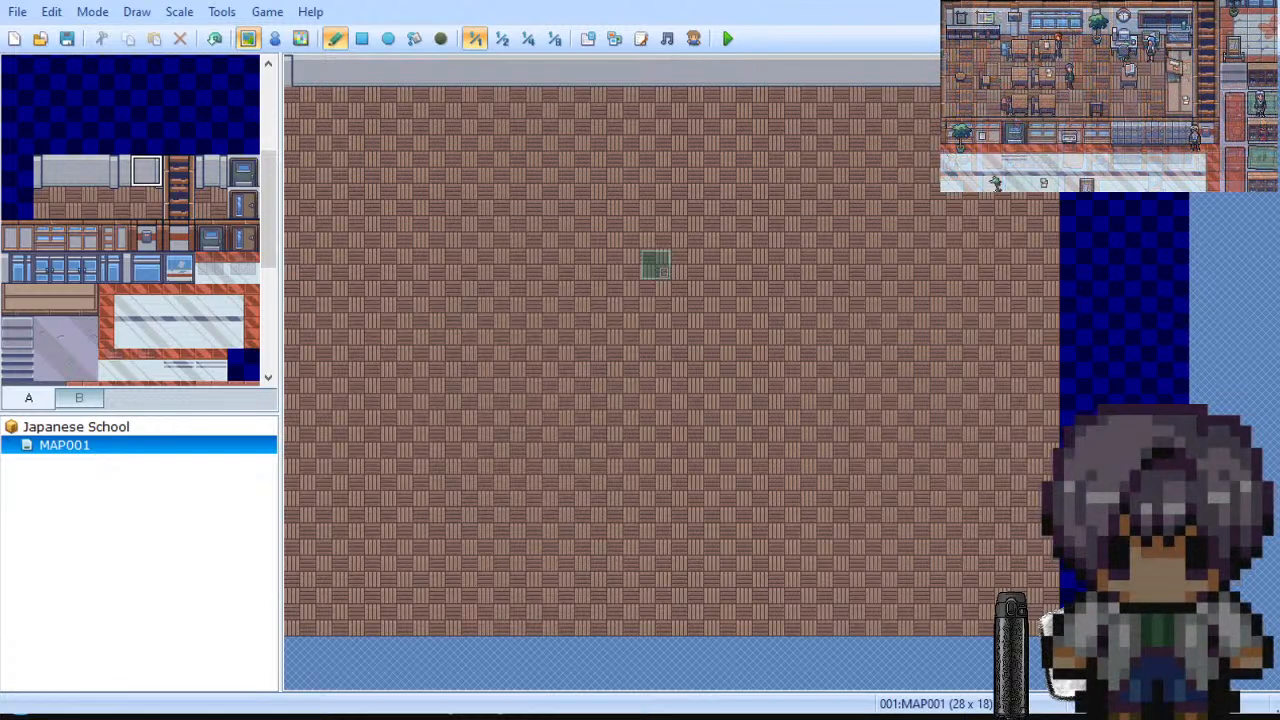
Step: Place two different empty wooden desks from the B tiles side by side near the map's upper-left corner
{"action": "left_click", "coordinate": [79, 397]}
{"action": "scroll", "coordinate": [130, 220], "scroll_direction": "up", "scroll_amount": 5}
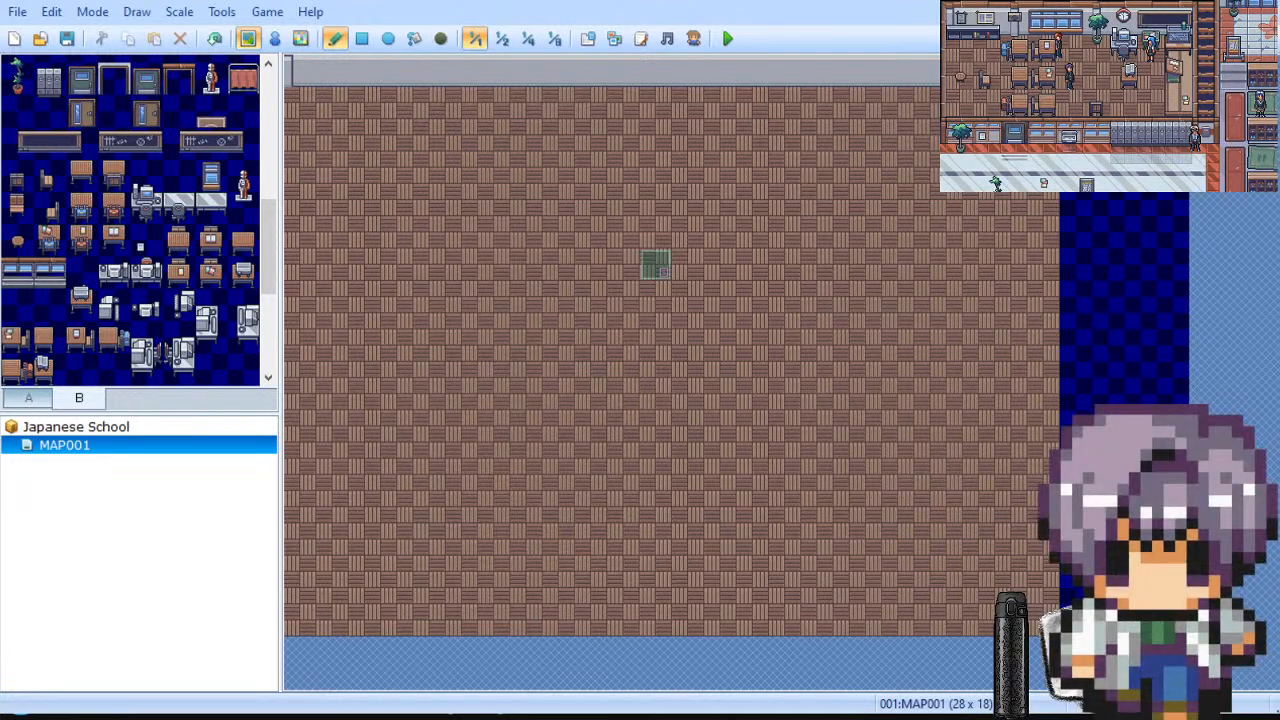
{"action": "scroll", "coordinate": [130, 220], "scroll_direction": "down", "scroll_amount": 2}
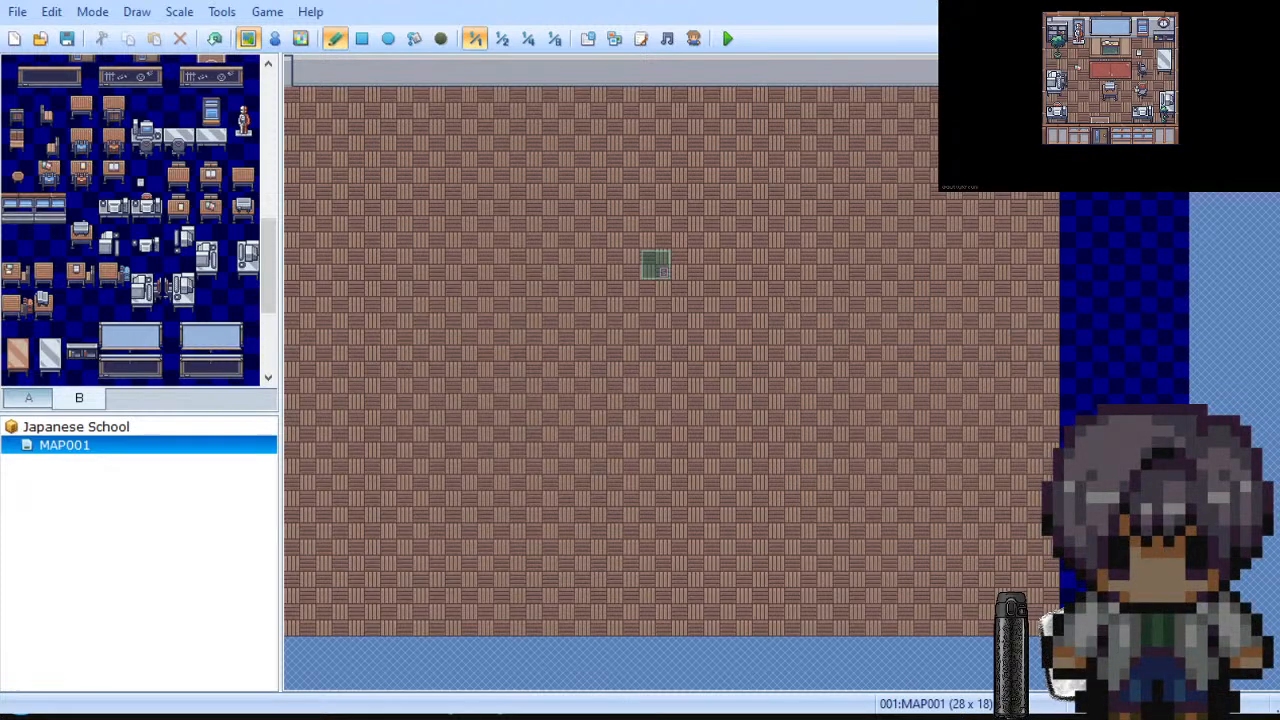
{"action": "scroll", "coordinate": [130, 220], "scroll_direction": "up", "scroll_amount": 1}
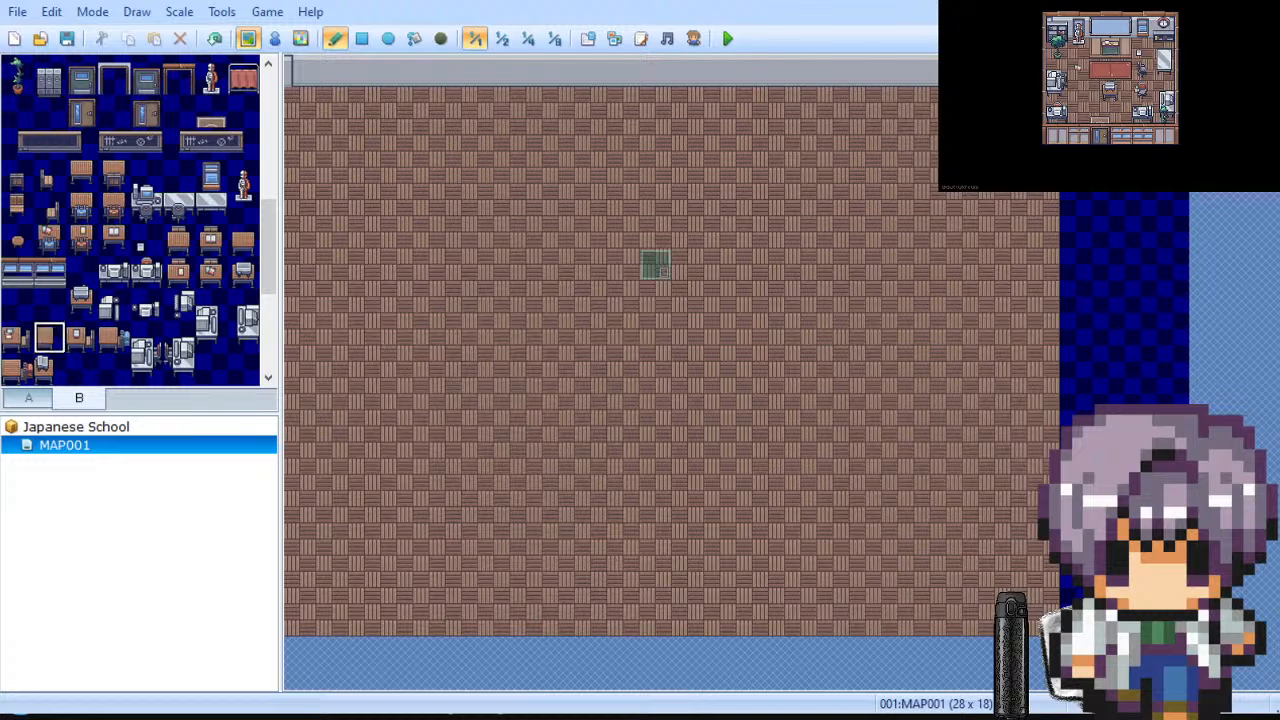
{"action": "left_click", "coordinate": [332, 134]}
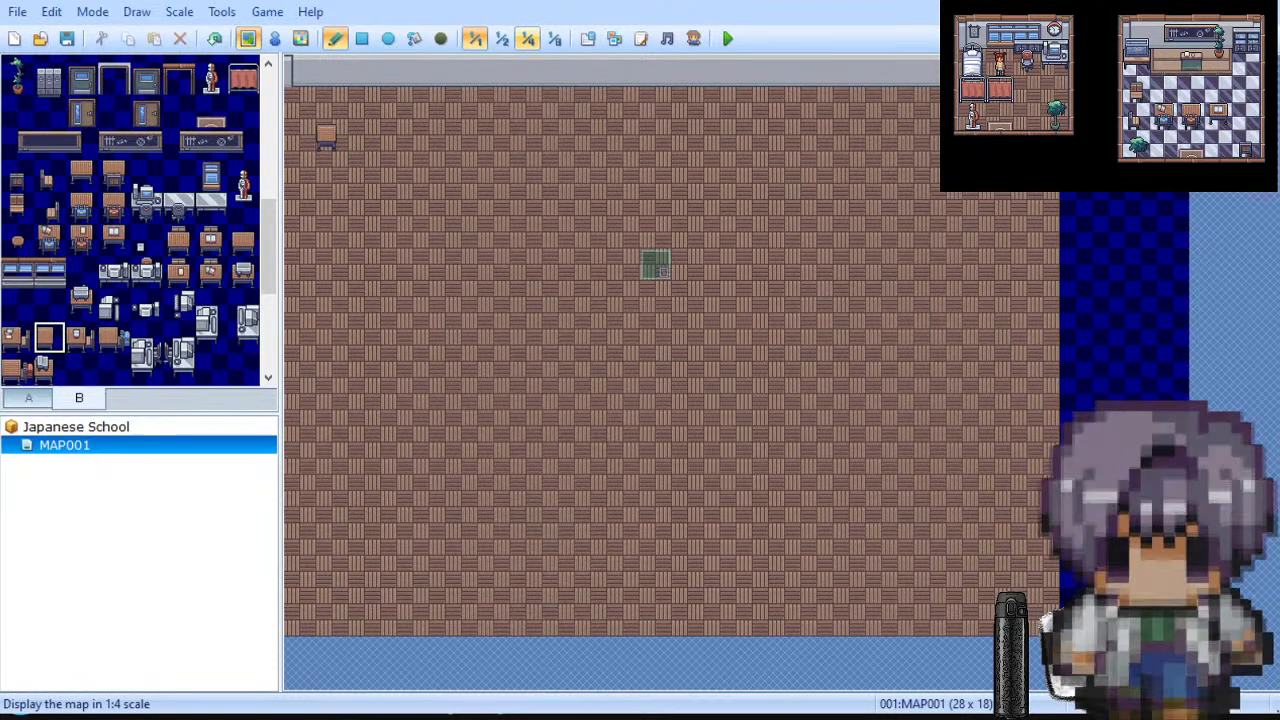
{"action": "left_click", "coordinate": [528, 38]}
{"action": "left_click", "coordinate": [555, 38]}
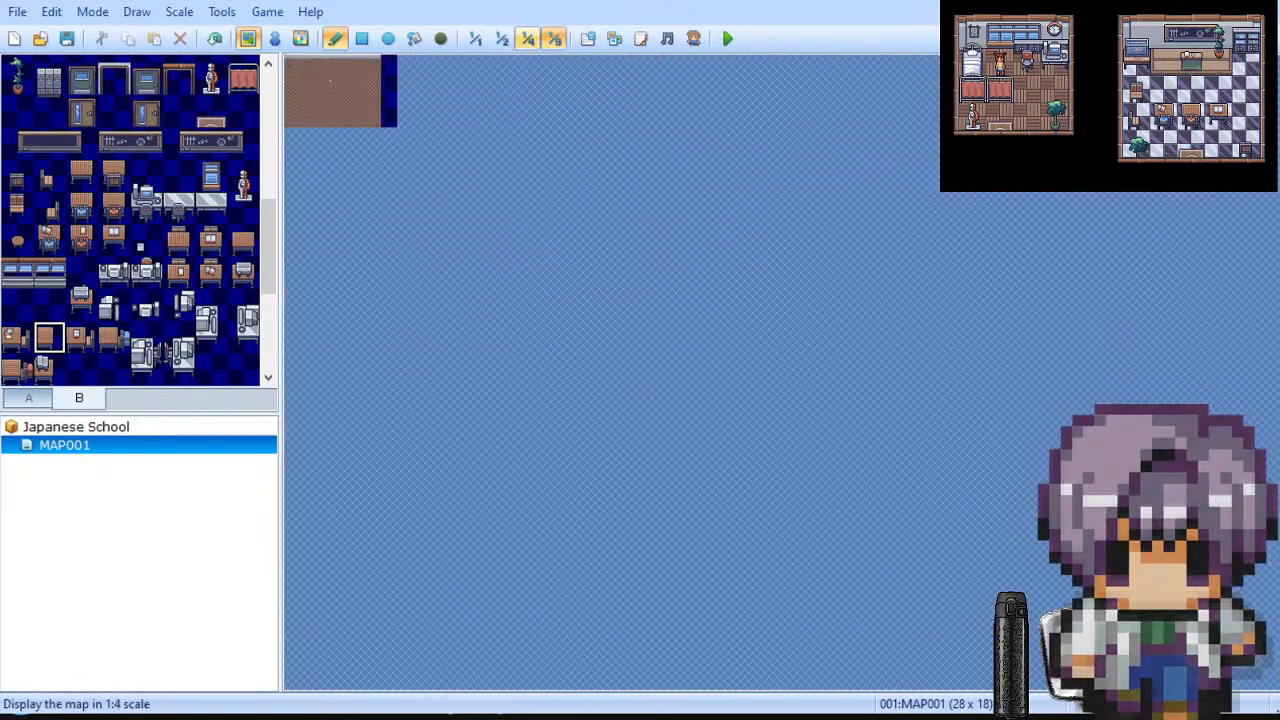
{"action": "left_click", "coordinate": [475, 38]}
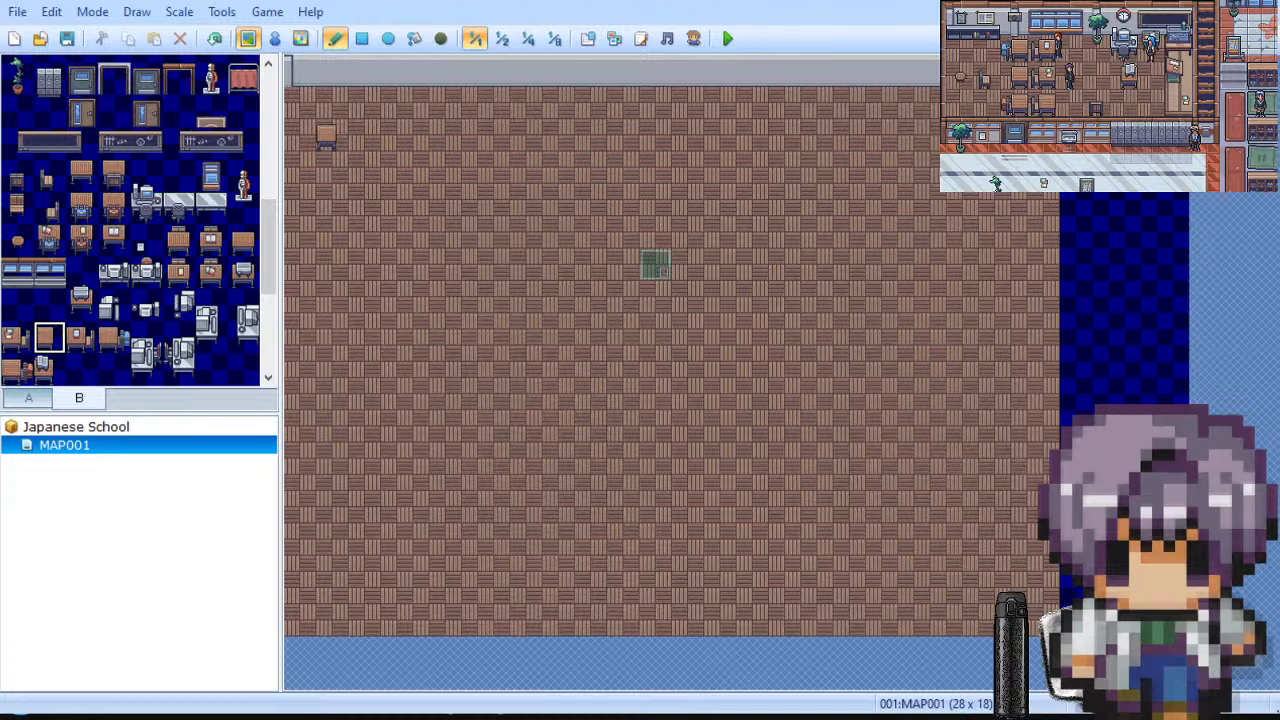
{"action": "left_click", "coordinate": [81, 175]}
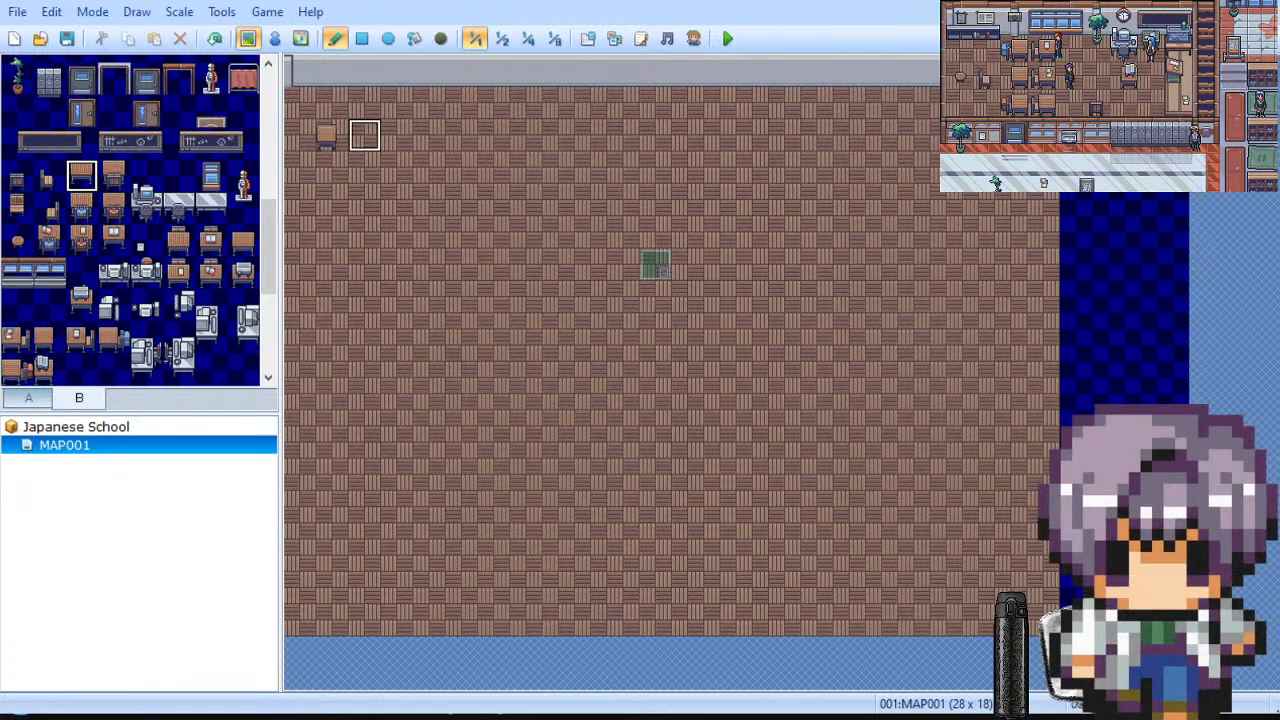
{"action": "left_click", "coordinate": [365, 135]}
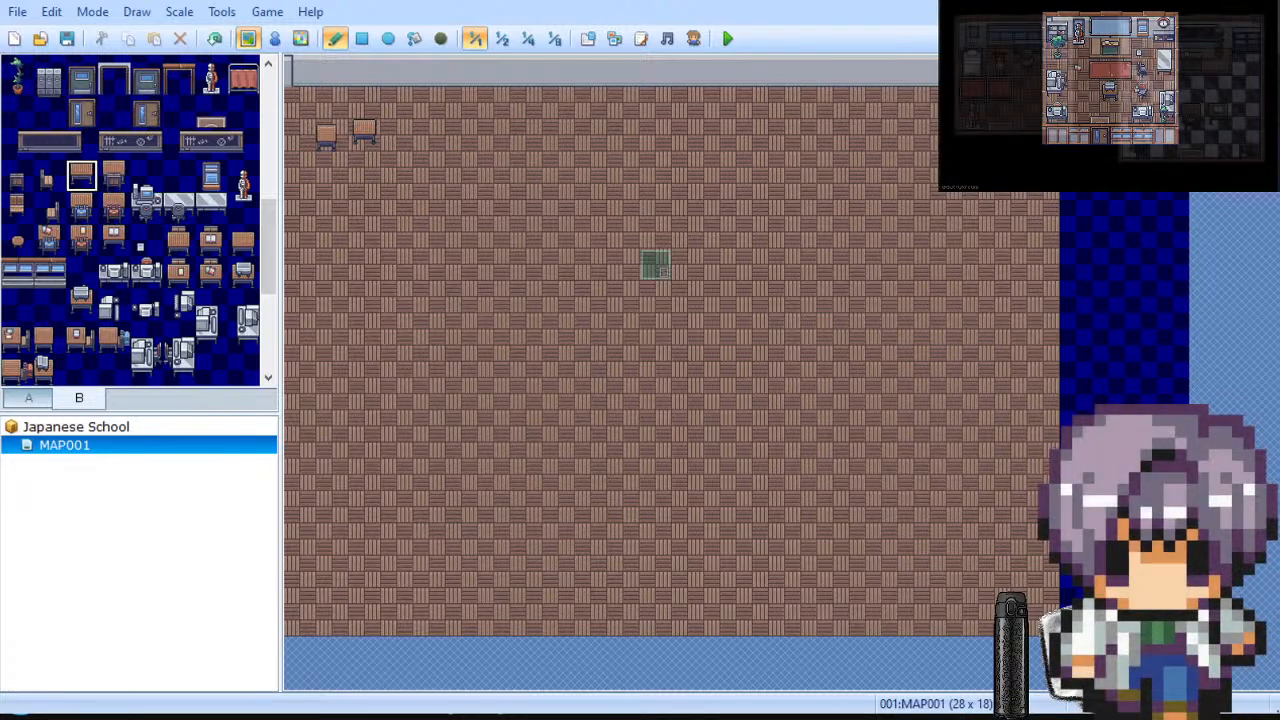
Step: Place a small wooden chair from the B tiles on the floor directly below the first desk
{"action": "scroll", "coordinate": [130, 220], "scroll_direction": "down", "scroll_amount": 3}
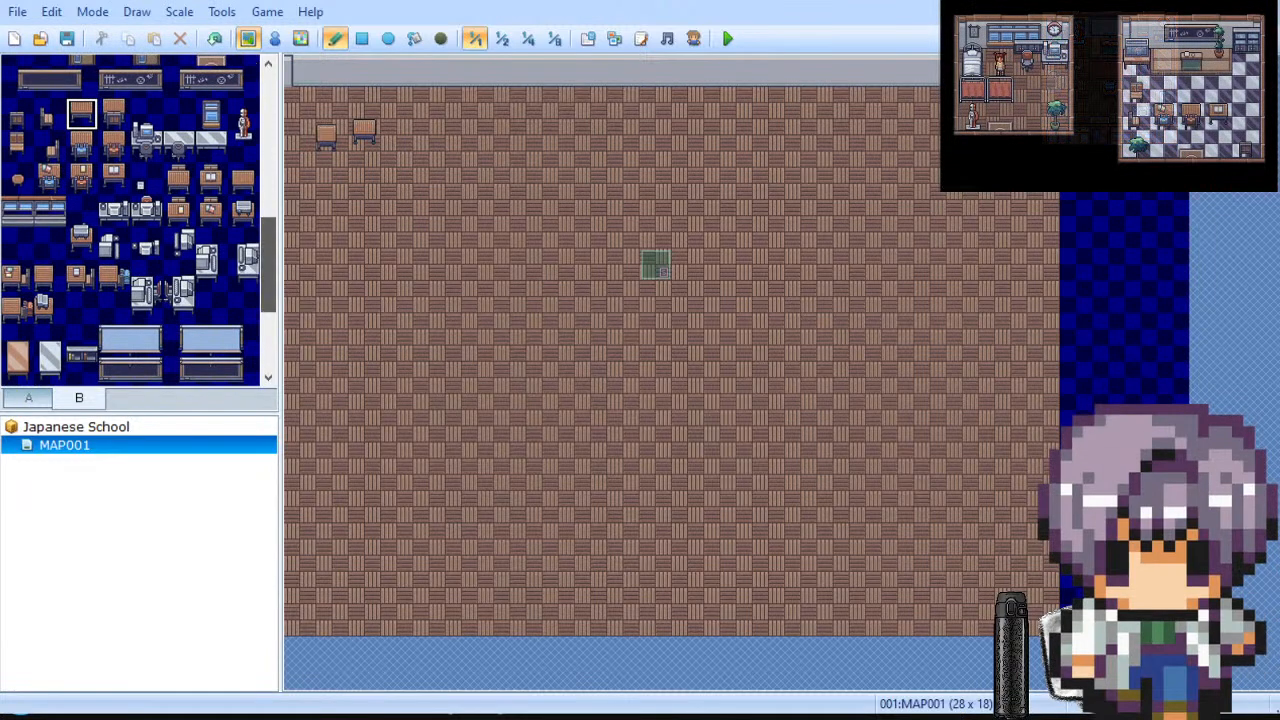
{"action": "scroll", "coordinate": [130, 220], "scroll_direction": "down", "scroll_amount": 5}
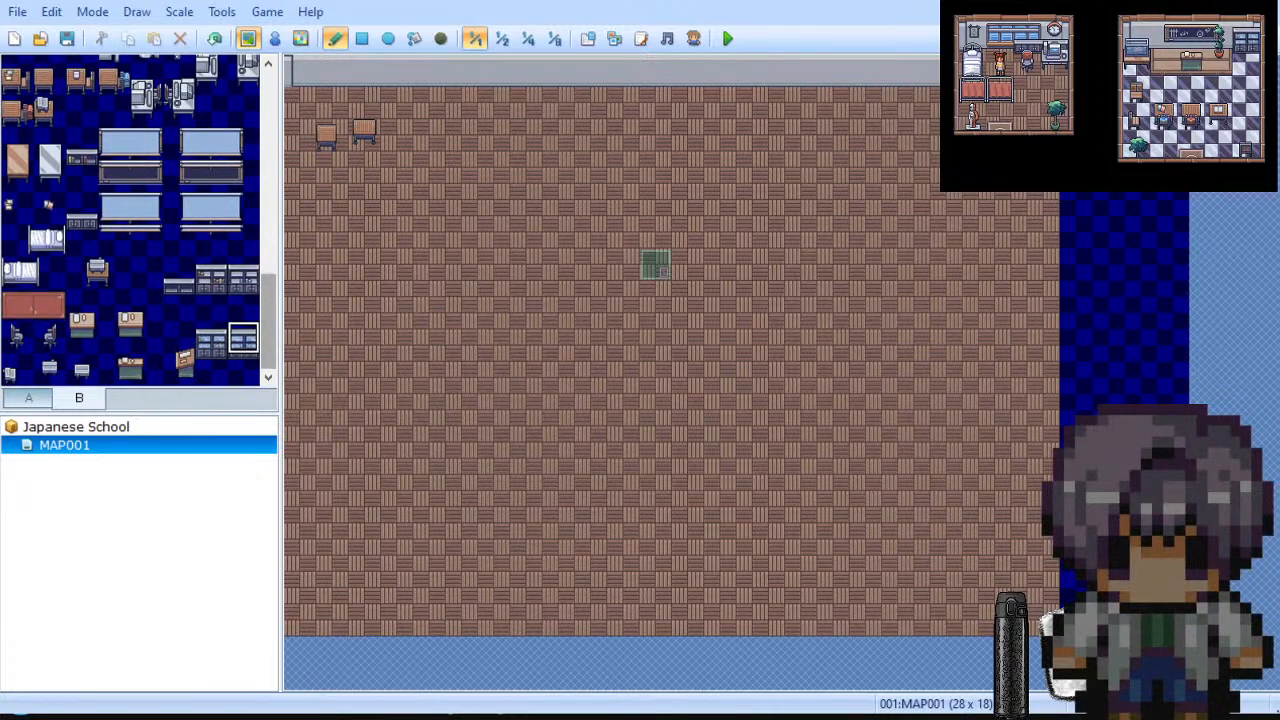
{"action": "left_click_drag", "start_coordinate": [268, 326], "coordinate": [268, 236]}
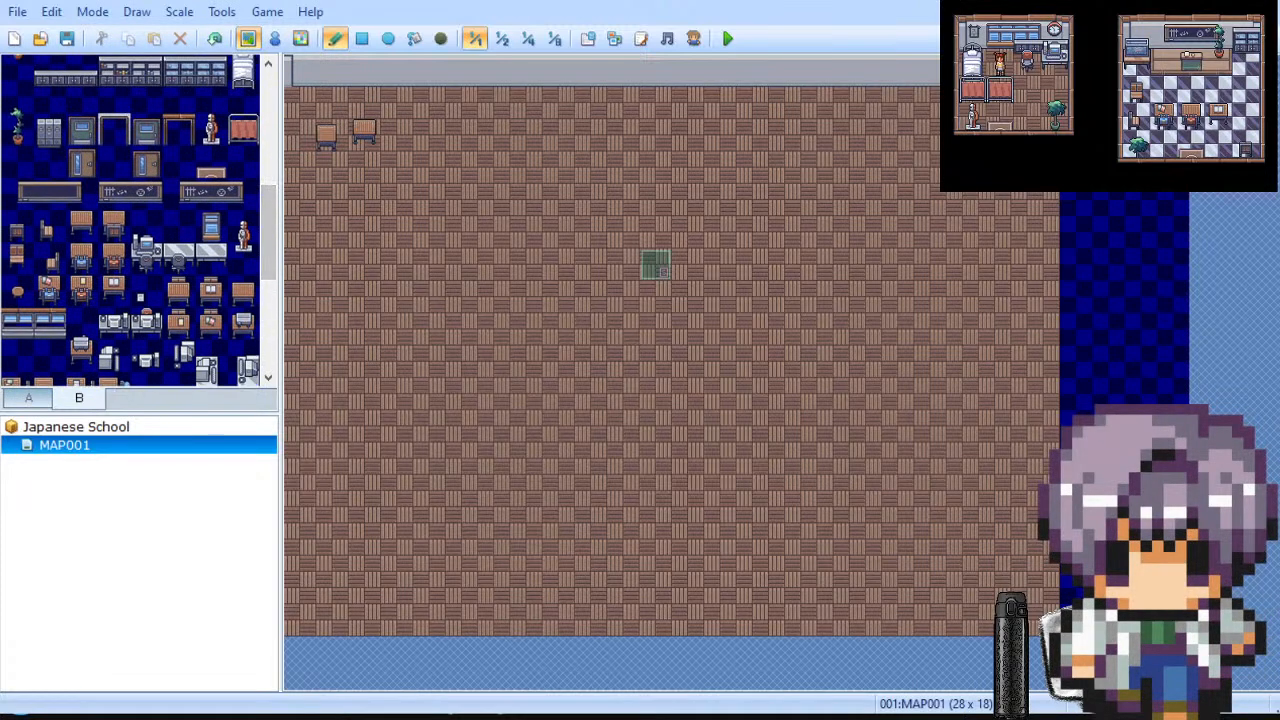
{"action": "scroll", "coordinate": [130, 220], "scroll_direction": "down", "scroll_amount": 4}
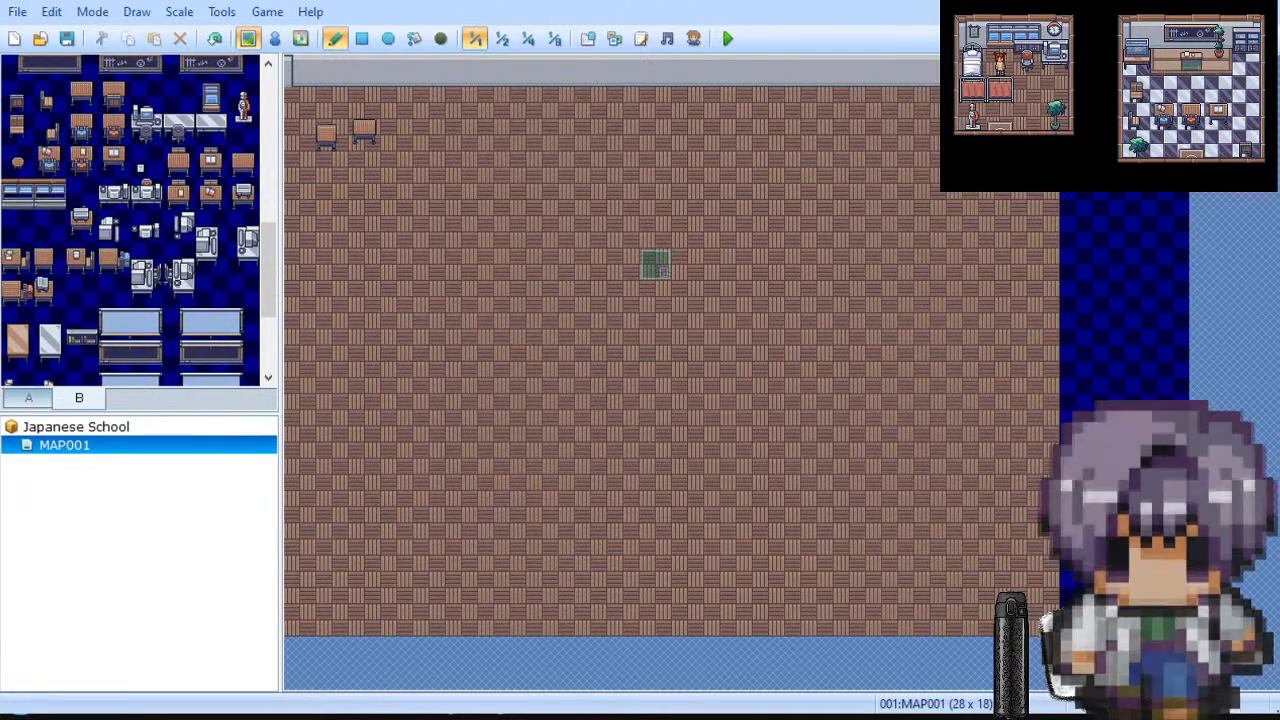
{"action": "left_click", "coordinate": [49, 97]}
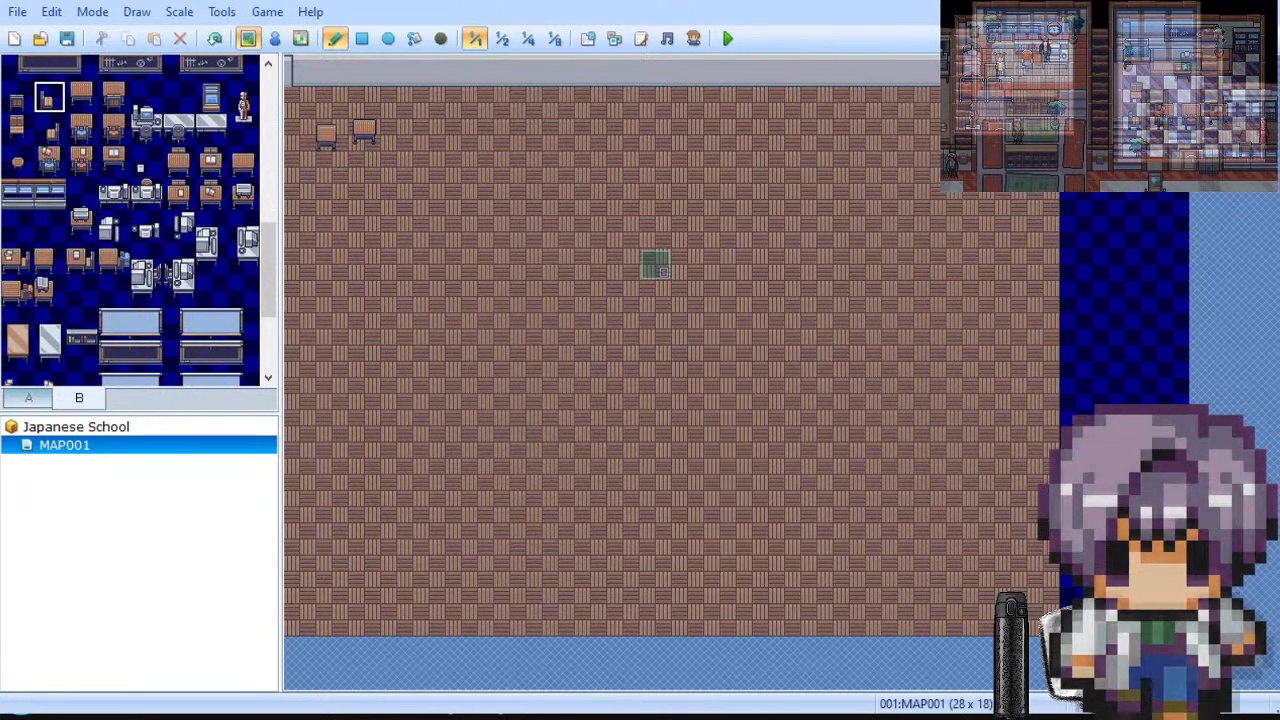
{"action": "left_click", "coordinate": [332, 168]}
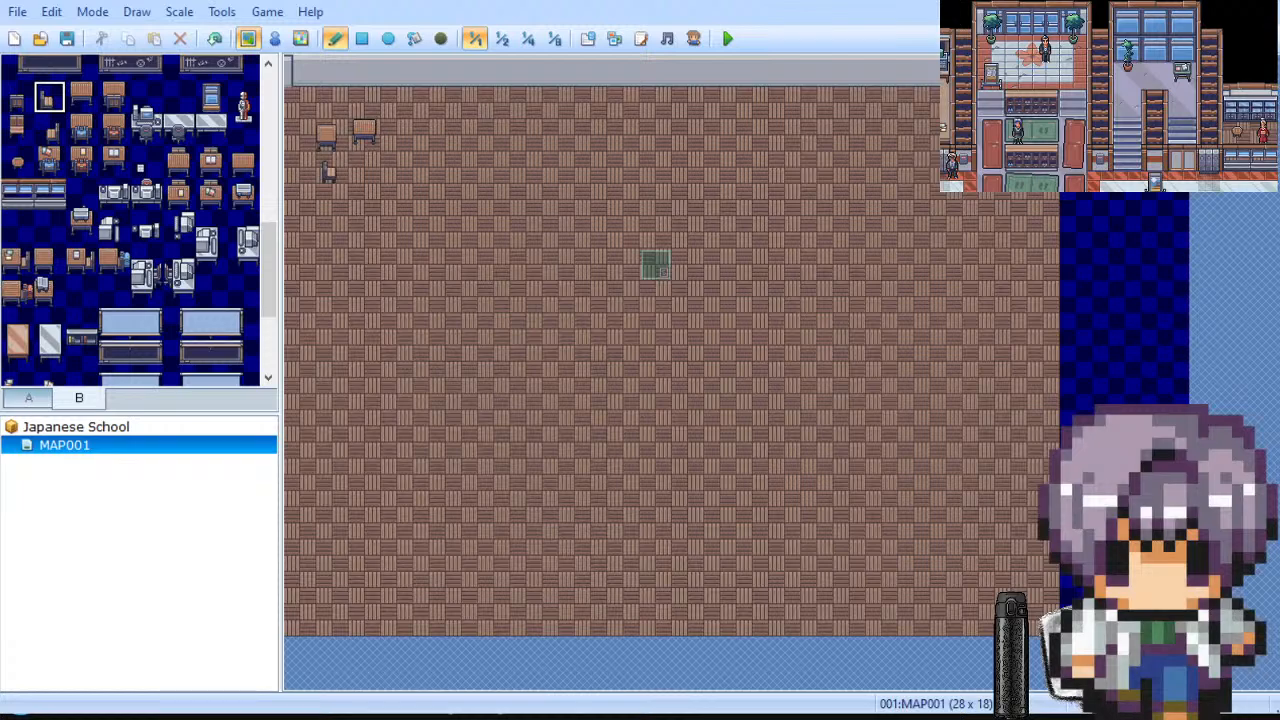
{"action": "left_click", "coordinate": [81, 97]}
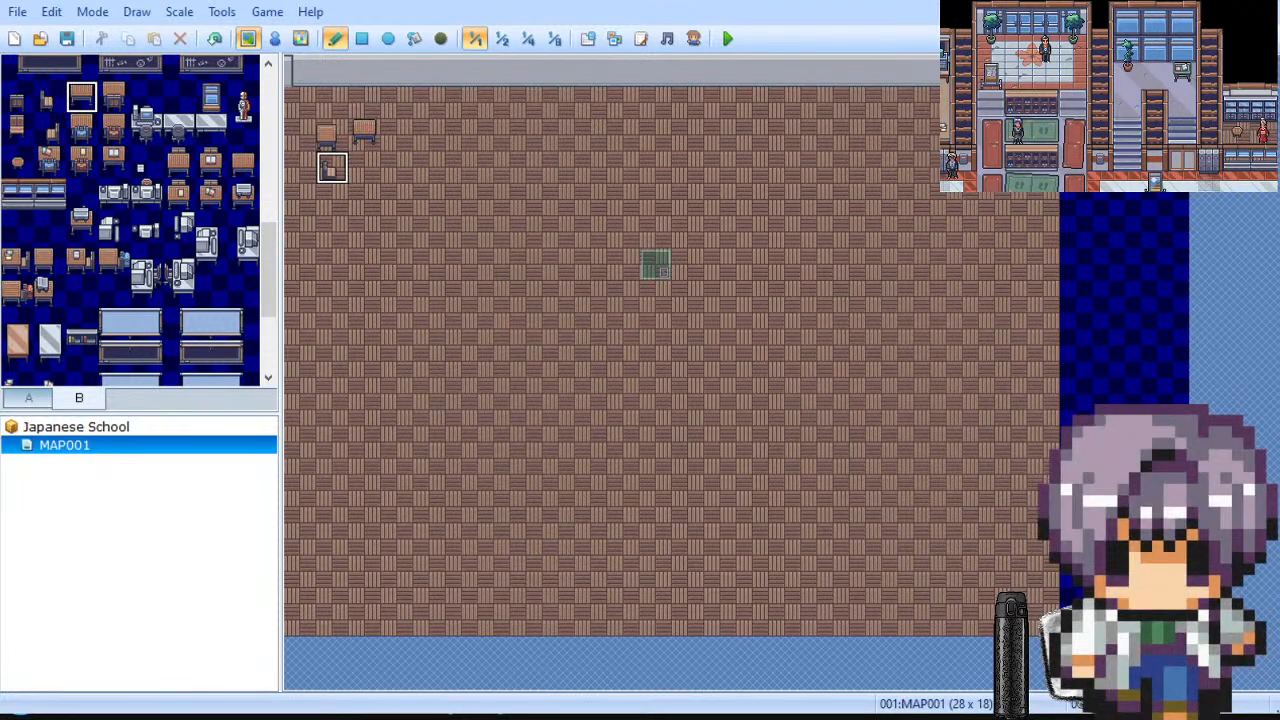
{"action": "left_click", "coordinate": [364, 163]}
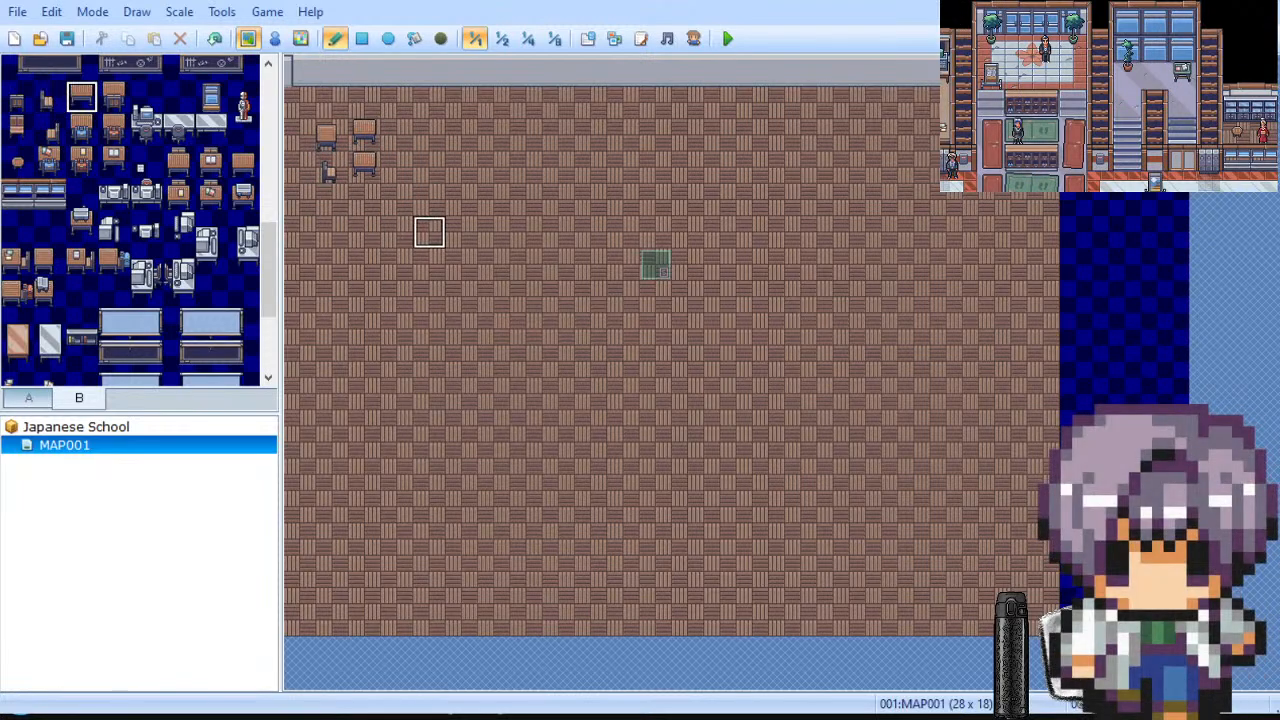
{"action": "key", "text": "ctrl+z"}
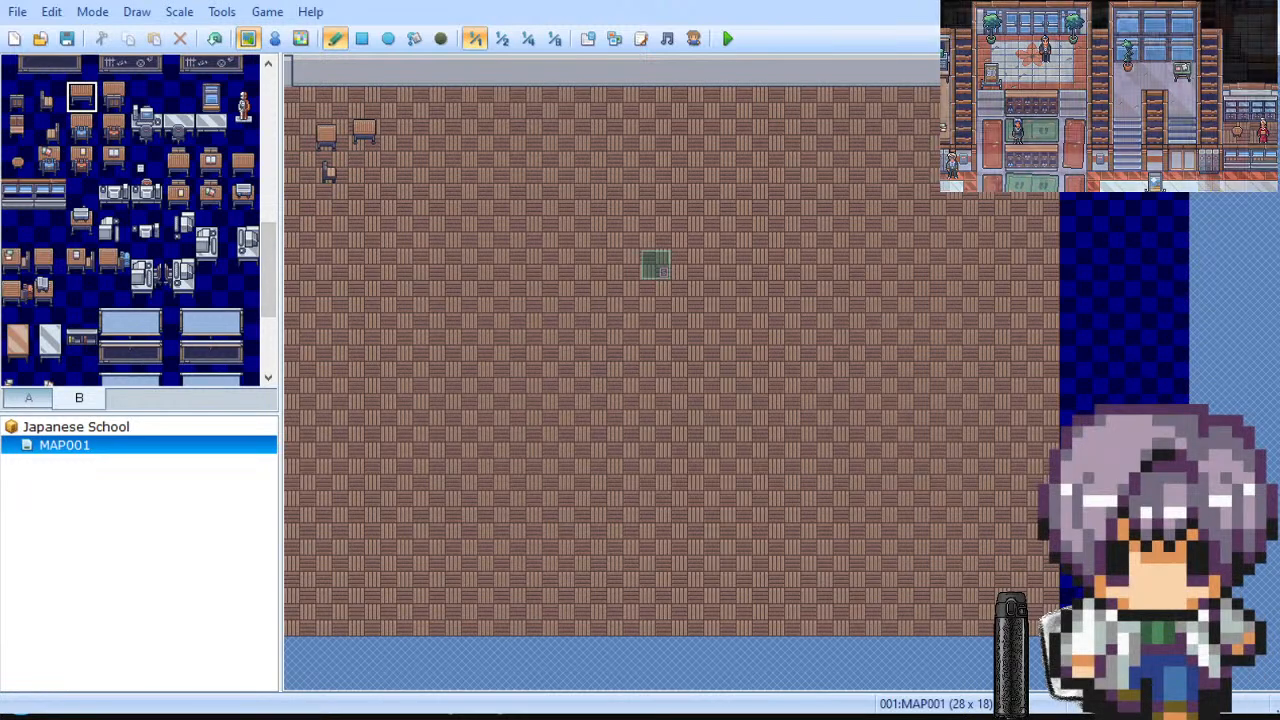
Step: Stamp the 4 x 2 block of side-facing desks with chairs onto the floor, below and to the right of the single desks
{"action": "left_click", "coordinate": [48, 290]}
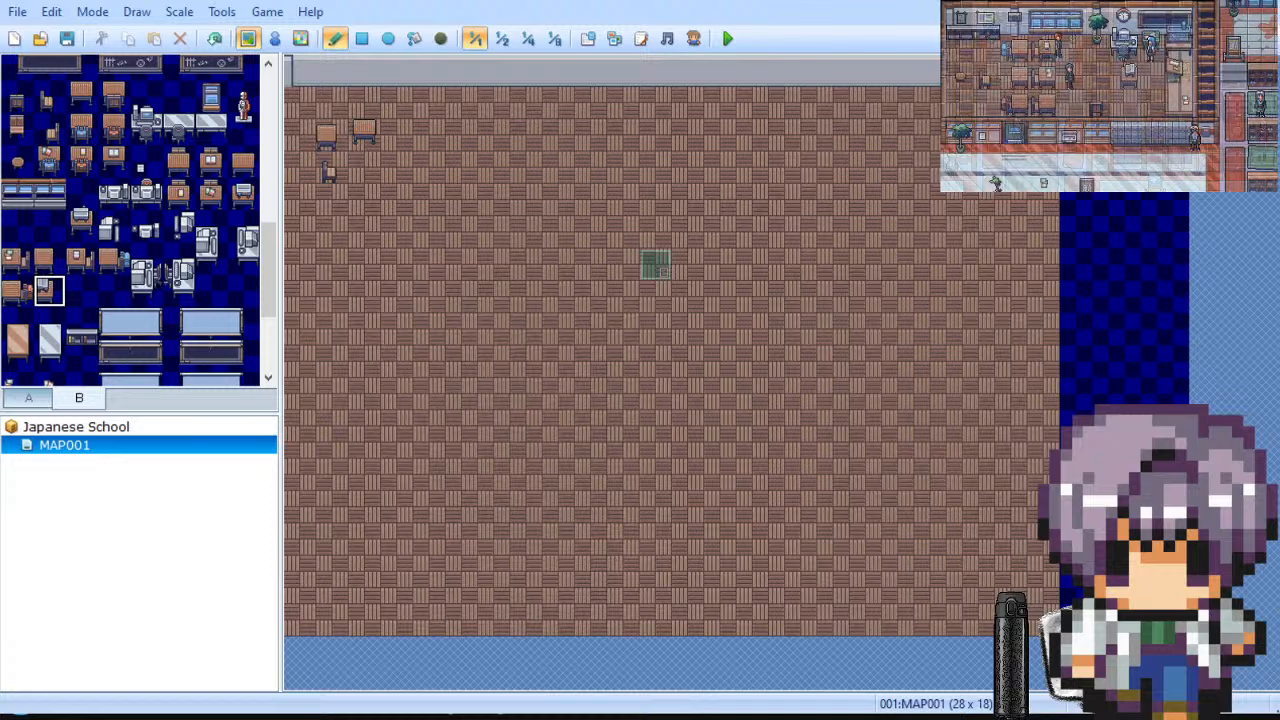
{"action": "left_click_drag", "start_coordinate": [113, 290], "coordinate": [18, 260]}
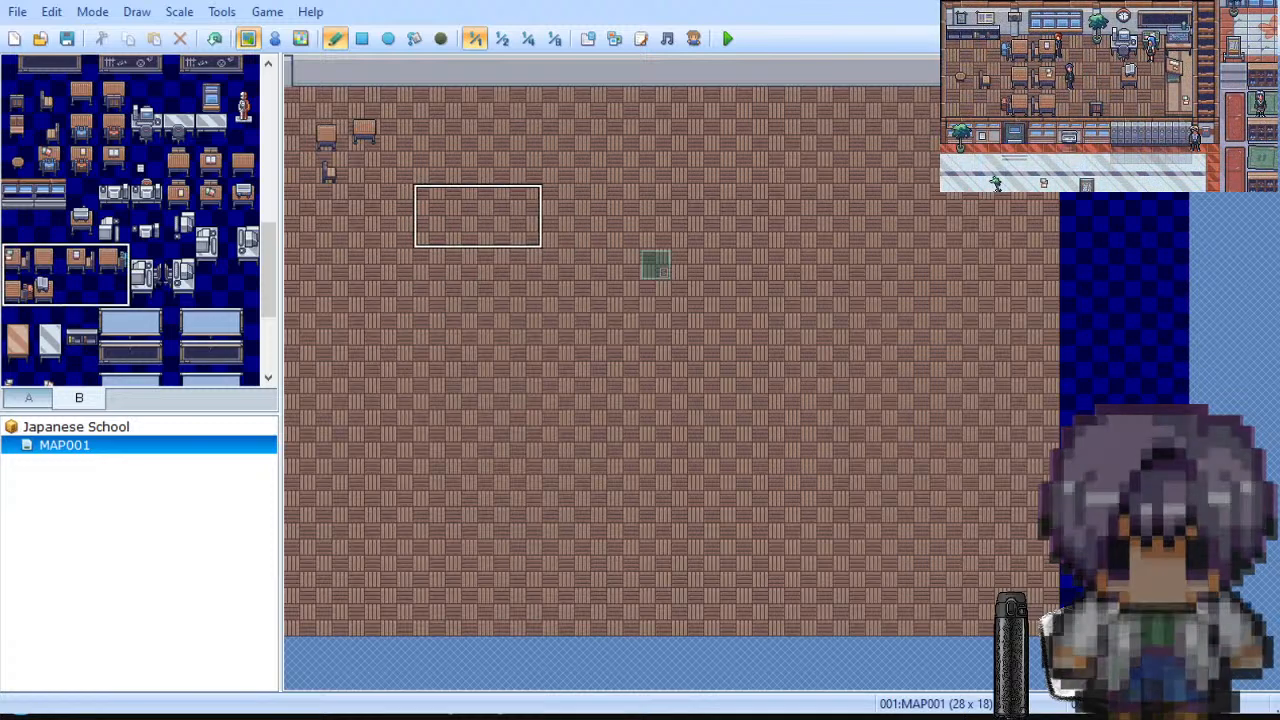
{"action": "left_click", "coordinate": [428, 202]}
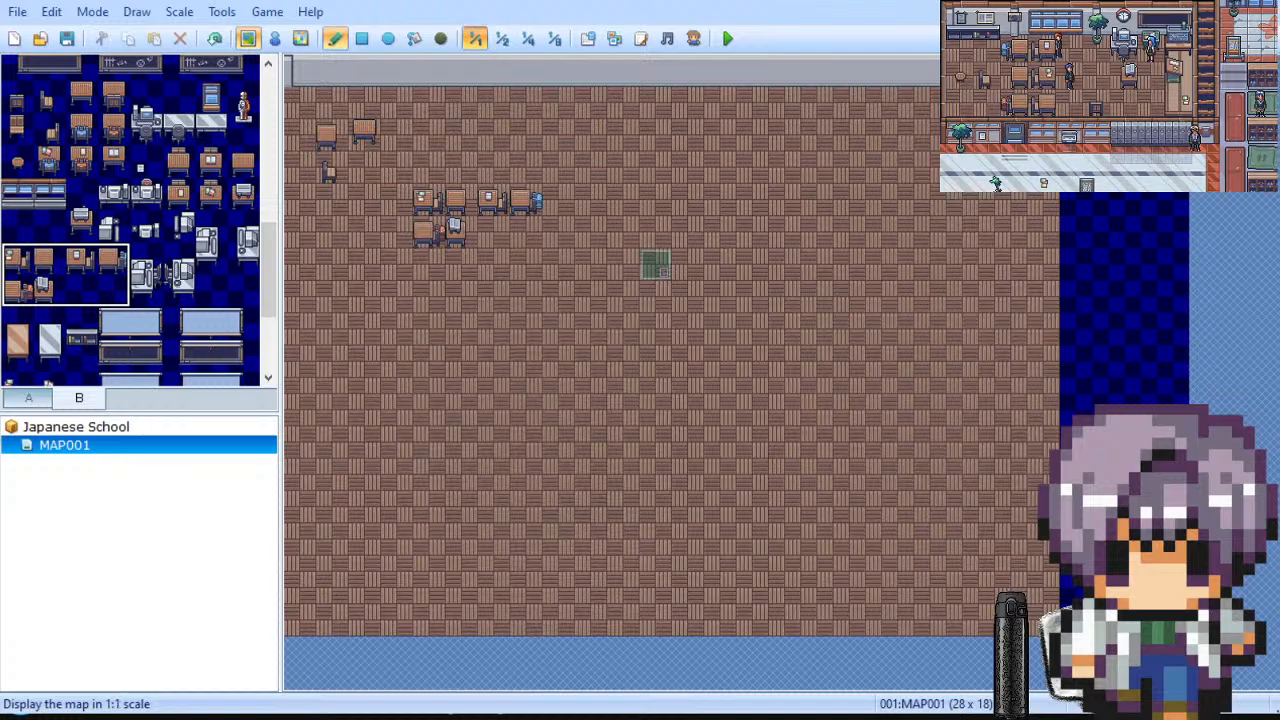
{"action": "left_click", "coordinate": [501, 38]}
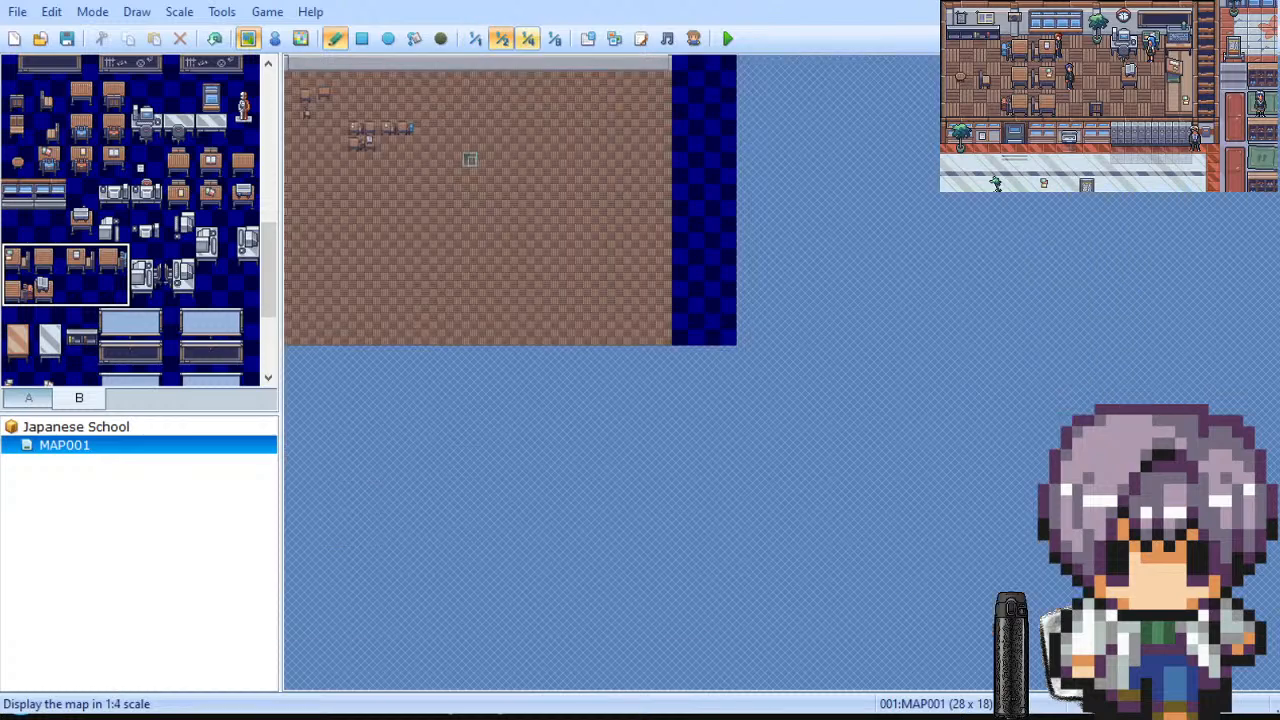
{"action": "left_click", "coordinate": [528, 38]}
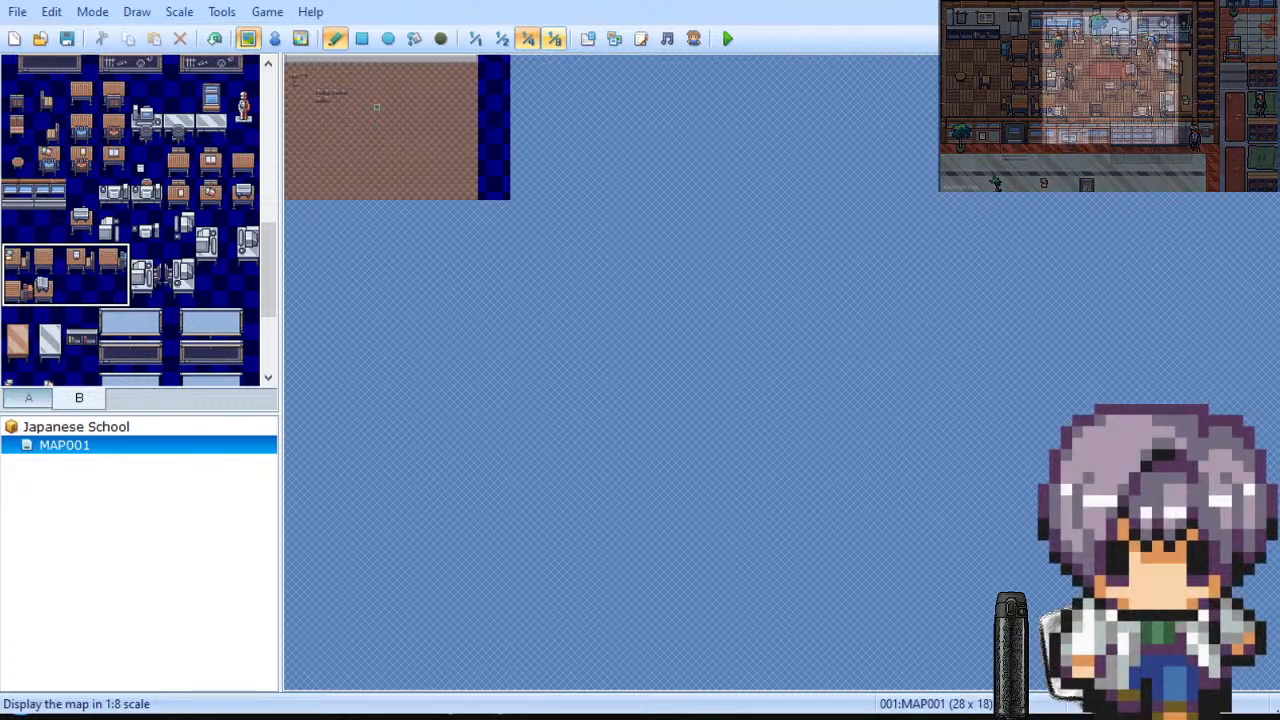
{"action": "left_click", "coordinate": [554, 38]}
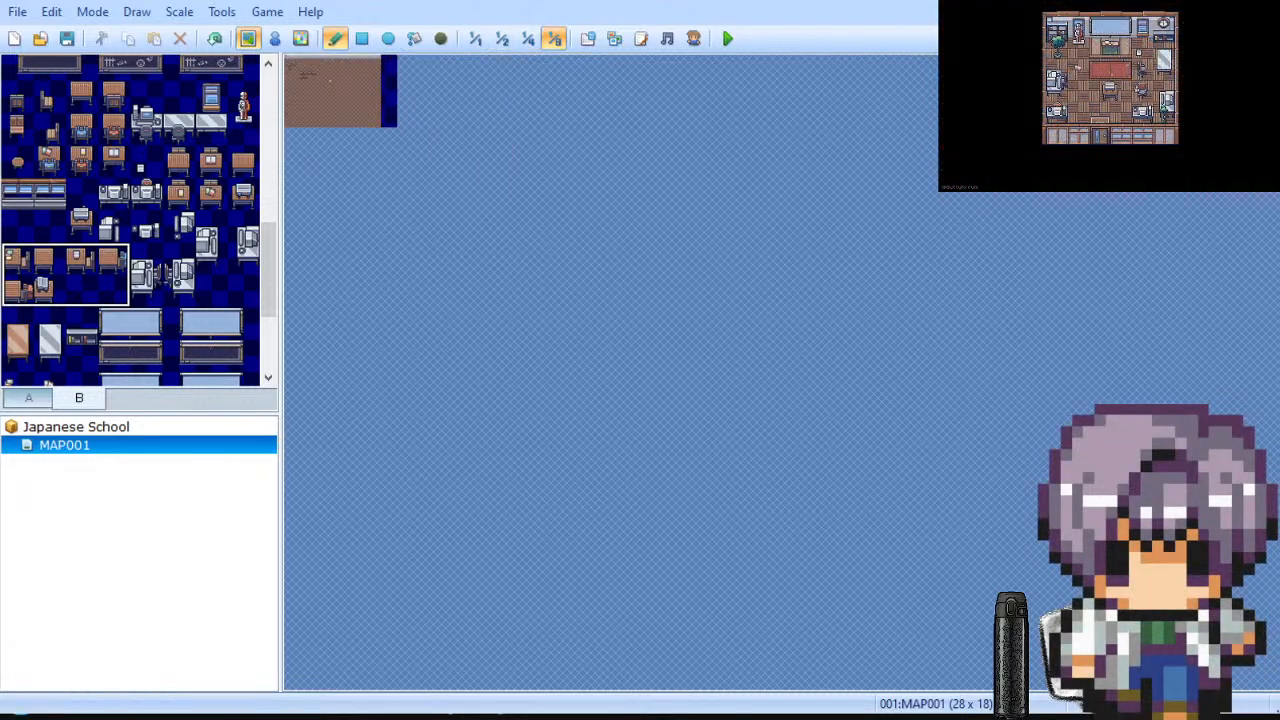
{"action": "left_click", "coordinate": [474, 38]}
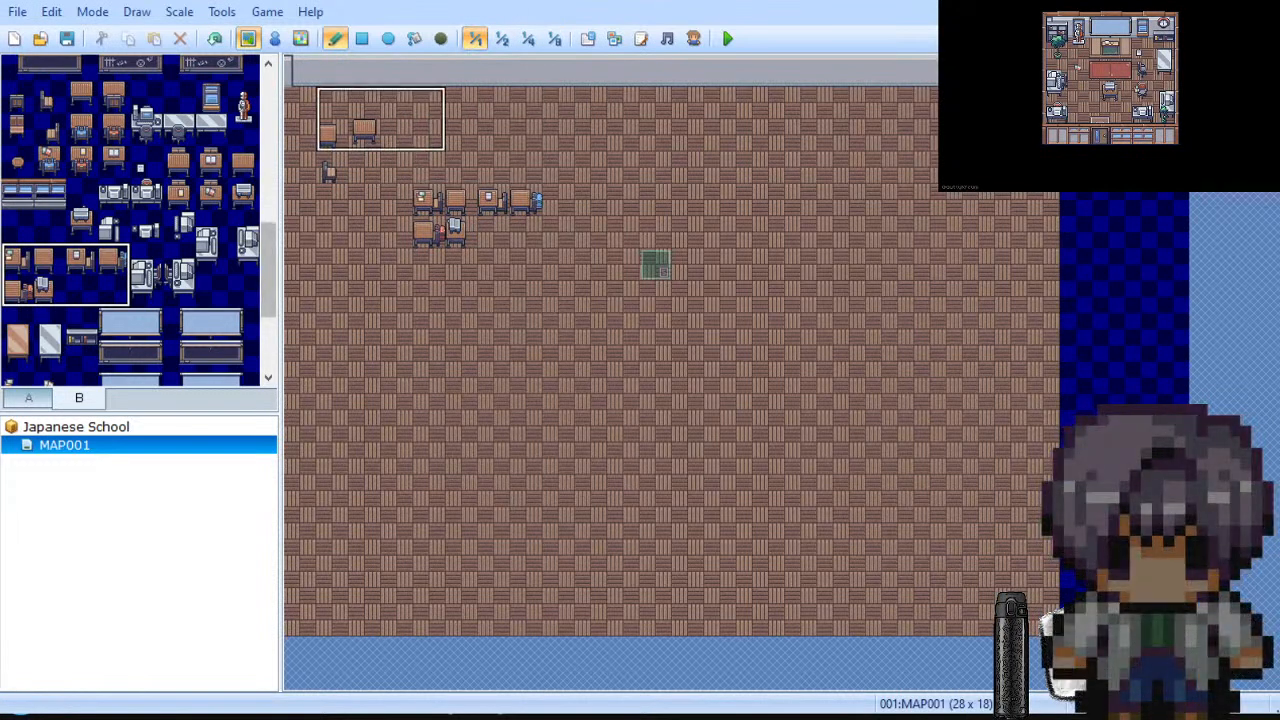
{"action": "left_click", "coordinate": [28, 398]}
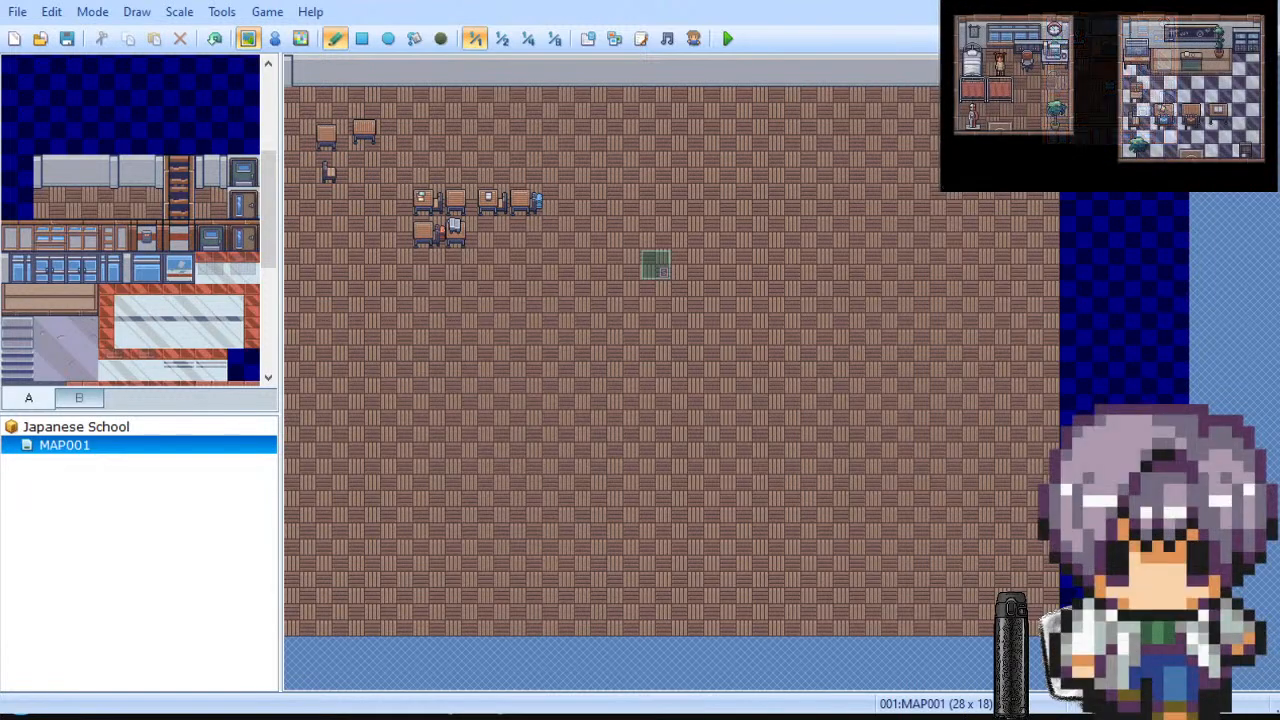
Step: Fill the lower part of the map, from the eighth row down across its full width, with the blue-and-white checkered floor tile
{"action": "scroll", "coordinate": [130, 220], "scroll_direction": "down", "scroll_amount": 3}
{"action": "scroll", "coordinate": [130, 220], "scroll_direction": "down", "scroll_amount": 2}
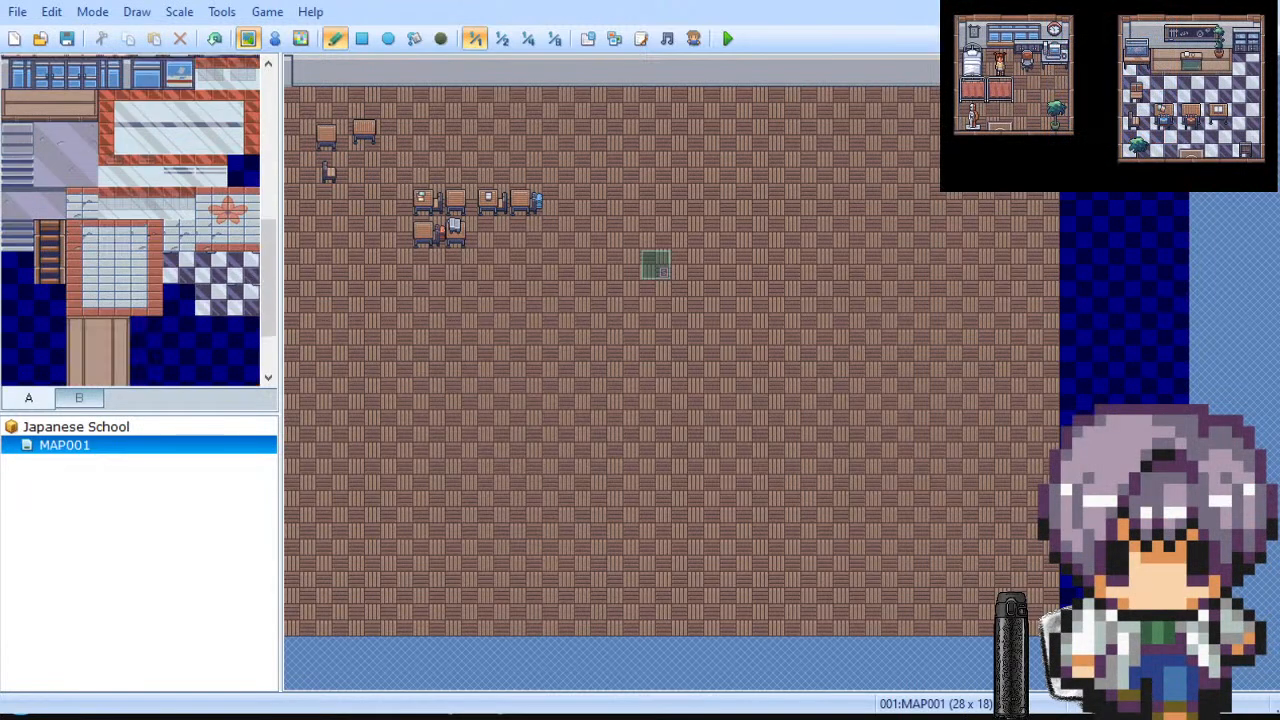
{"action": "left_click", "coordinate": [362, 38]}
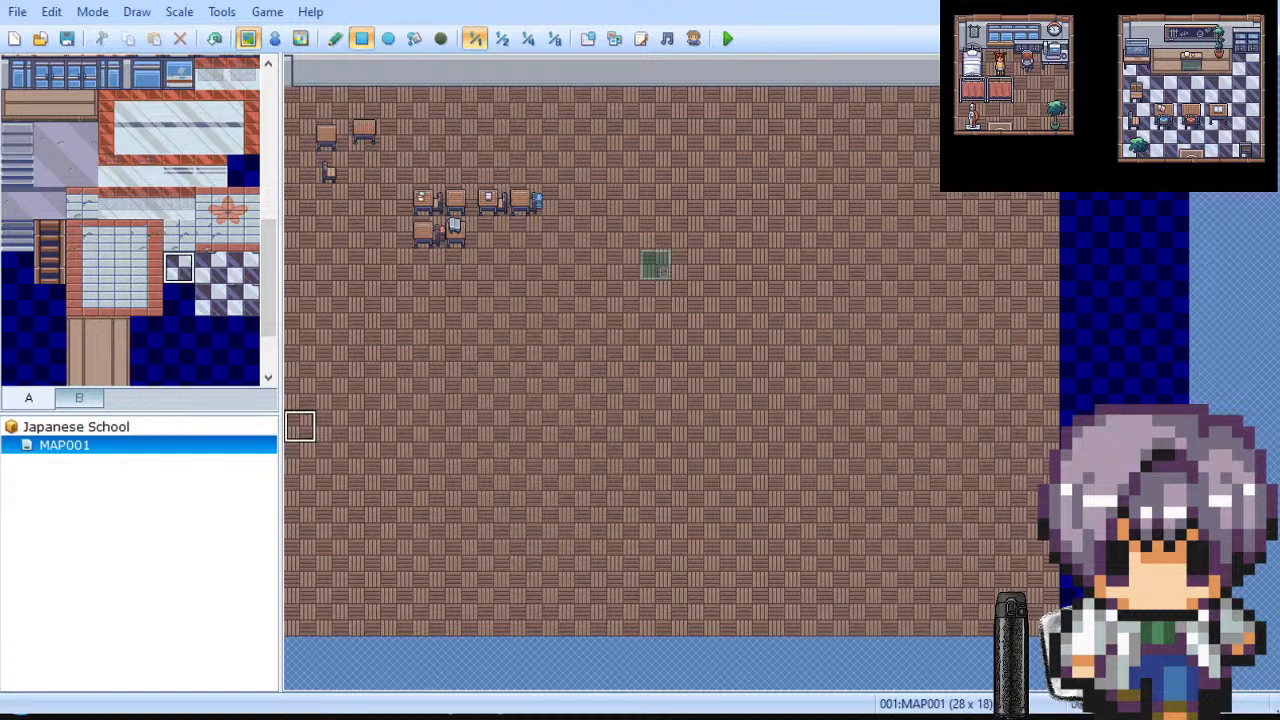
{"action": "left_click_drag", "start_coordinate": [295, 290], "coordinate": [1052, 630]}
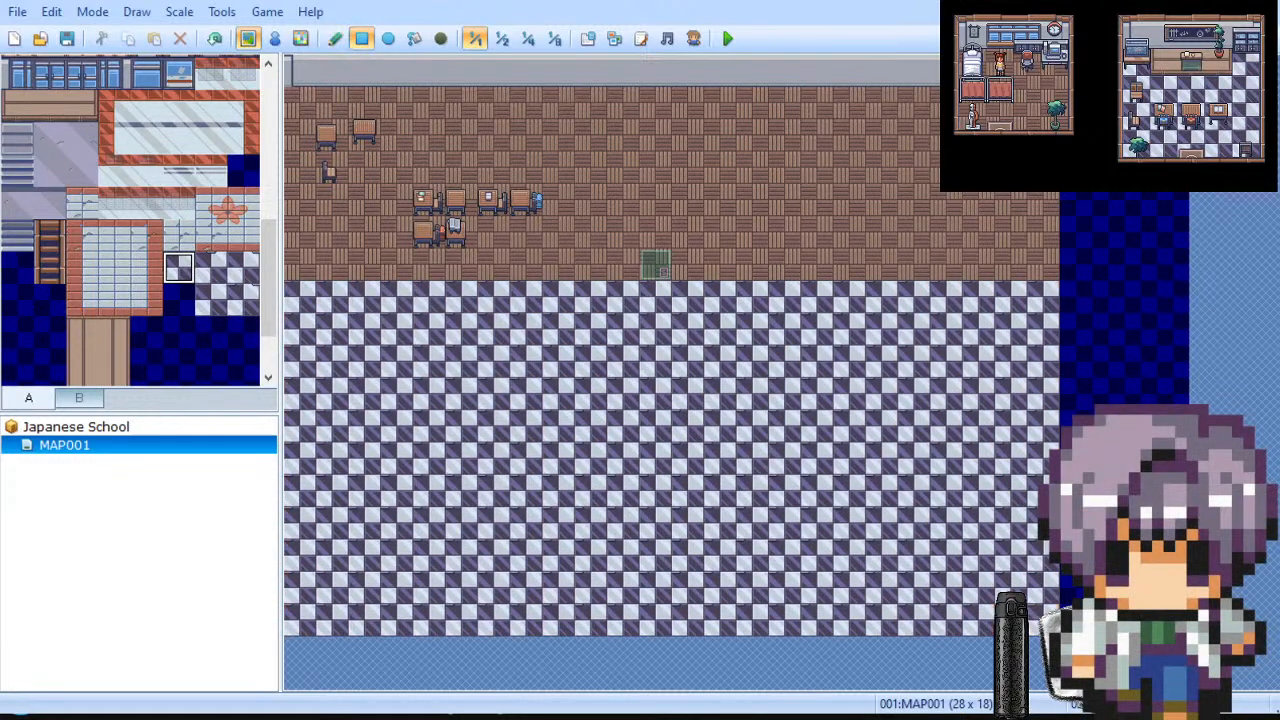
Step: Lay the four-tile wooden wall with windows and sliding doors across the map along the top row of the checkered floor
{"action": "scroll", "coordinate": [130, 220], "scroll_direction": "up", "scroll_amount": 6}
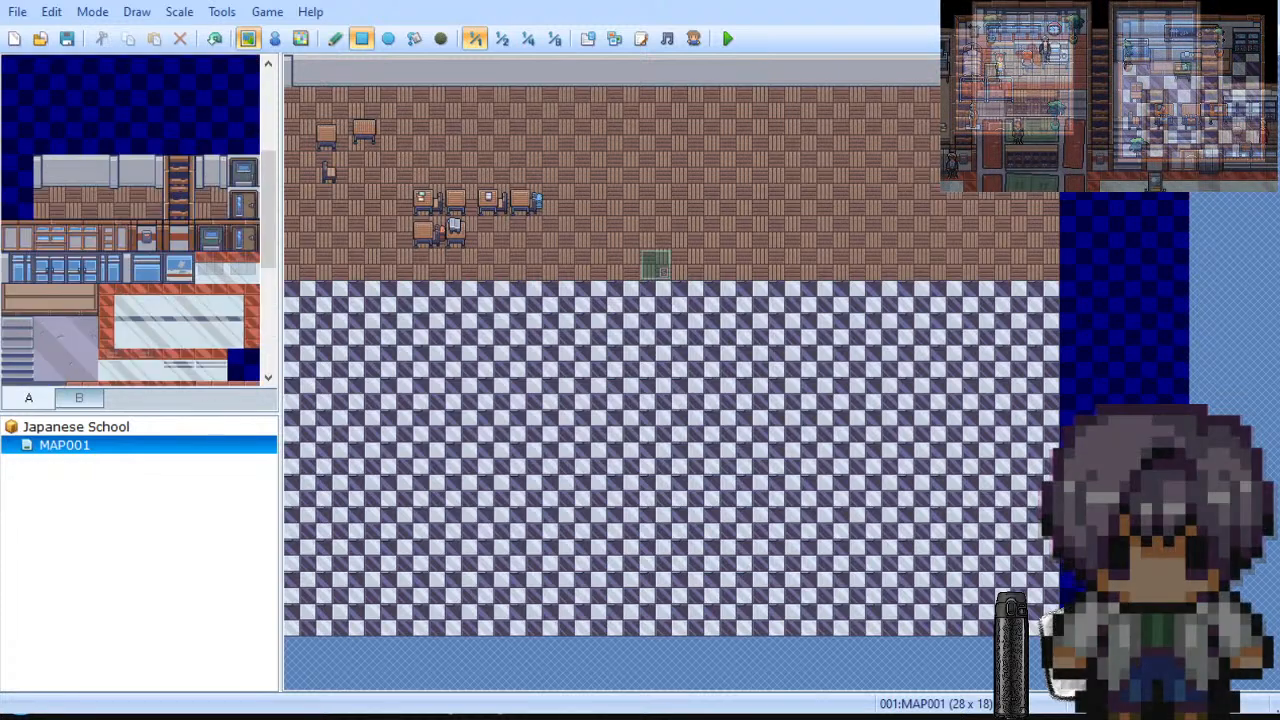
{"action": "left_click_drag", "start_coordinate": [16, 236], "coordinate": [116, 236]}
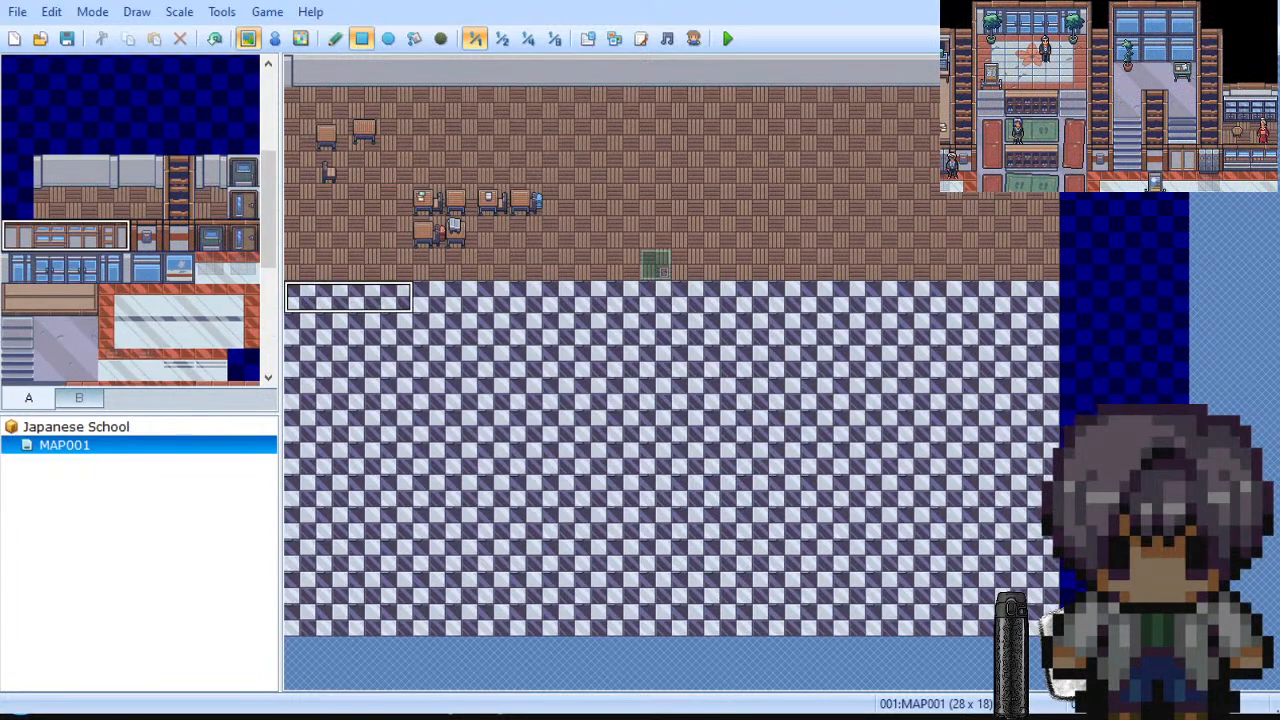
{"action": "left_click_drag", "start_coordinate": [300, 297], "coordinate": [955, 297]}
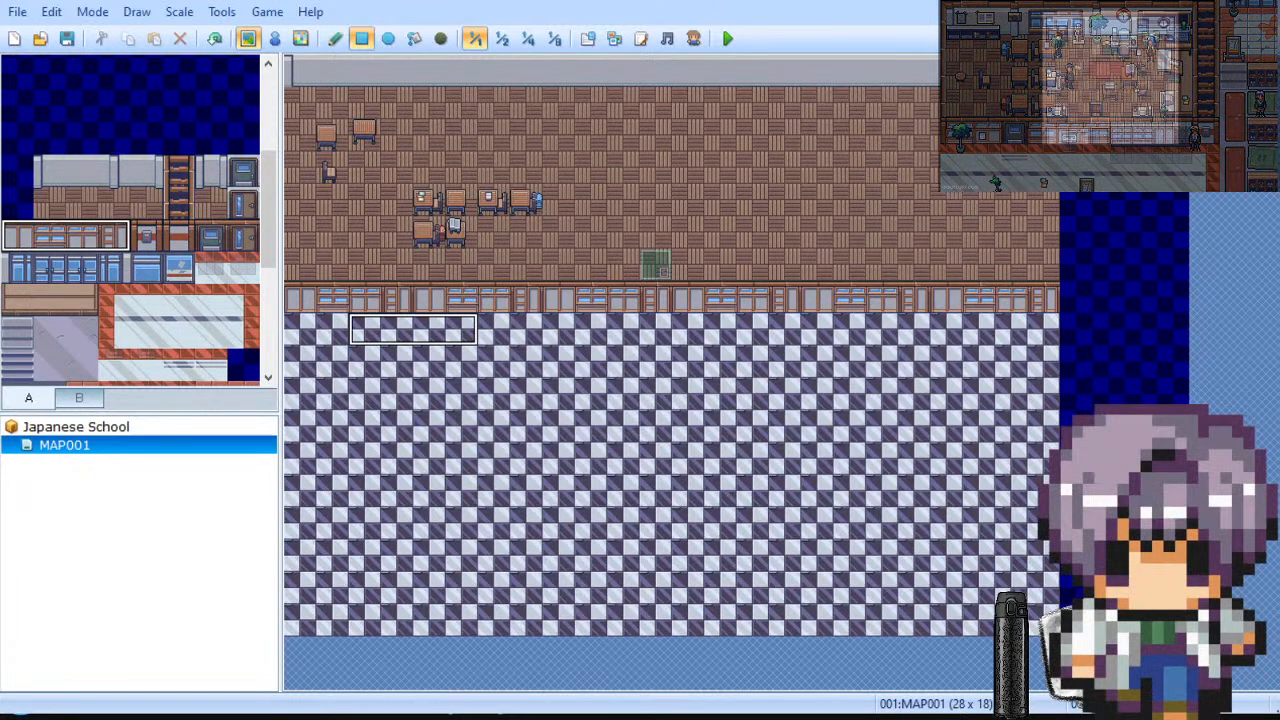
Step: Resize MAP001 to 20 x 13 tiles
{"action": "left_click", "coordinate": [76, 426]}
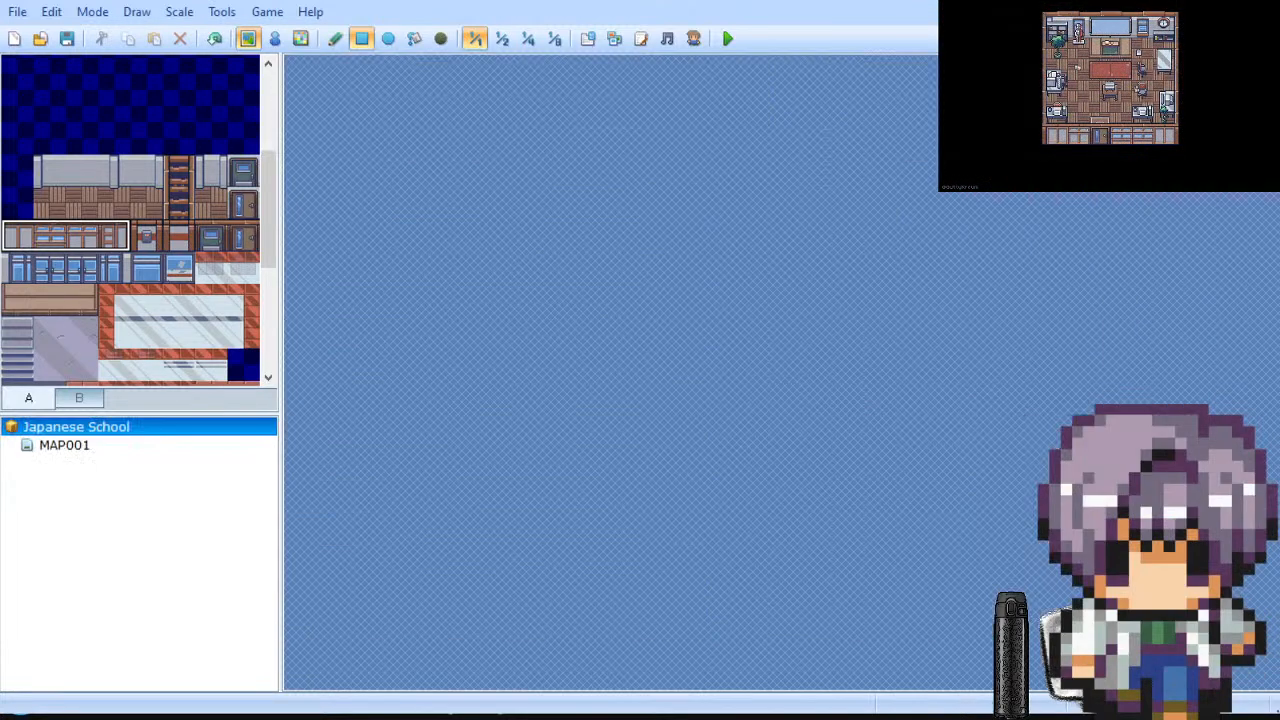
{"action": "left_click", "coordinate": [64, 445]}
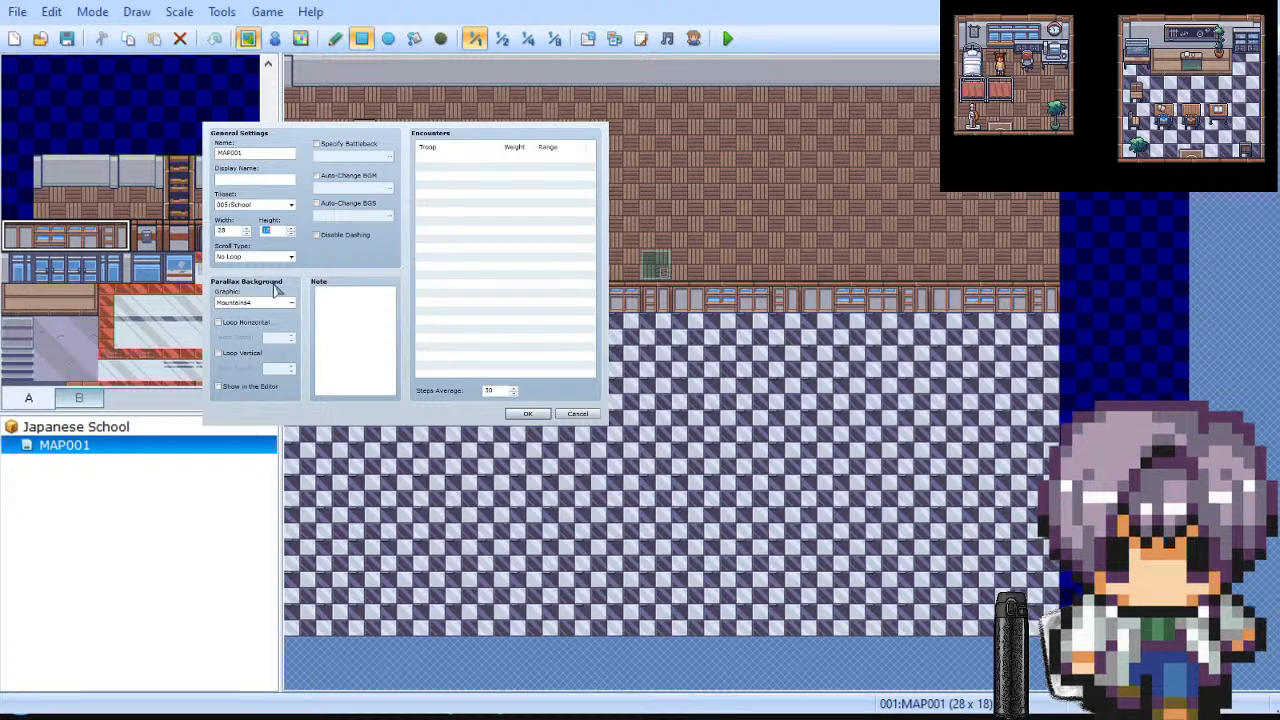
{"action": "type", "text": "13"}
{"action": "key", "text": "Return"}
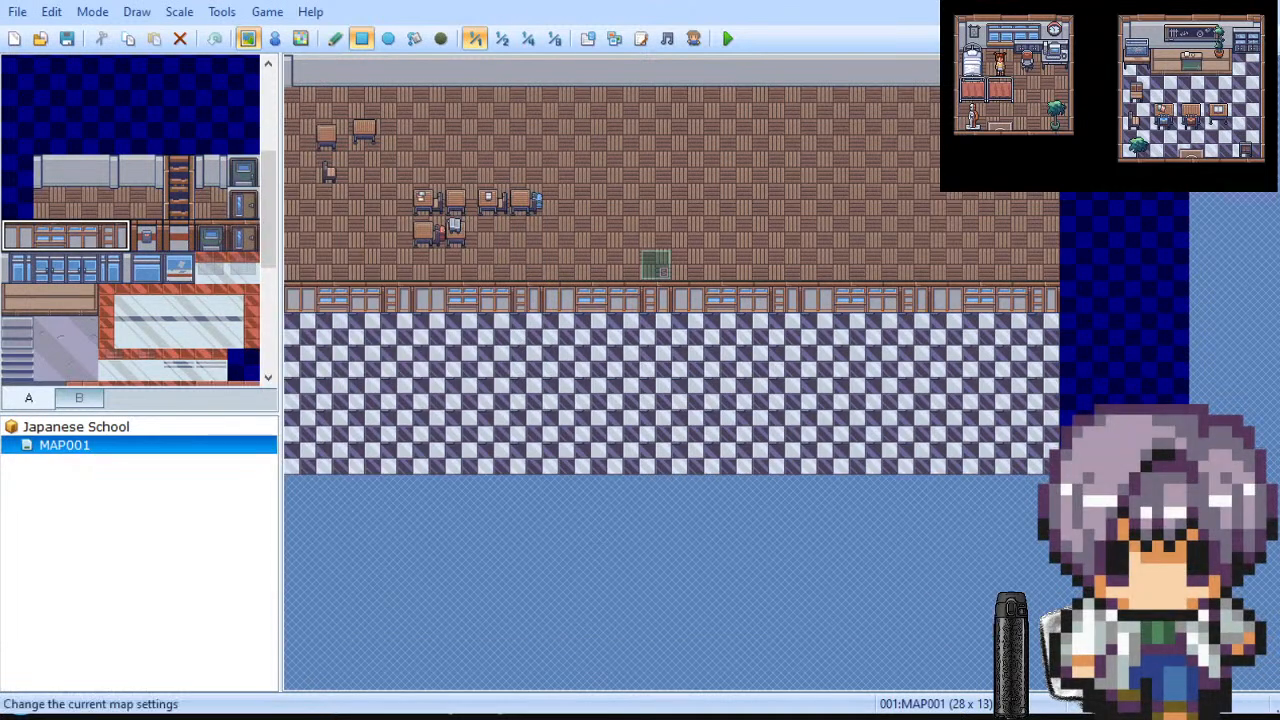
{"action": "key", "text": "space"}
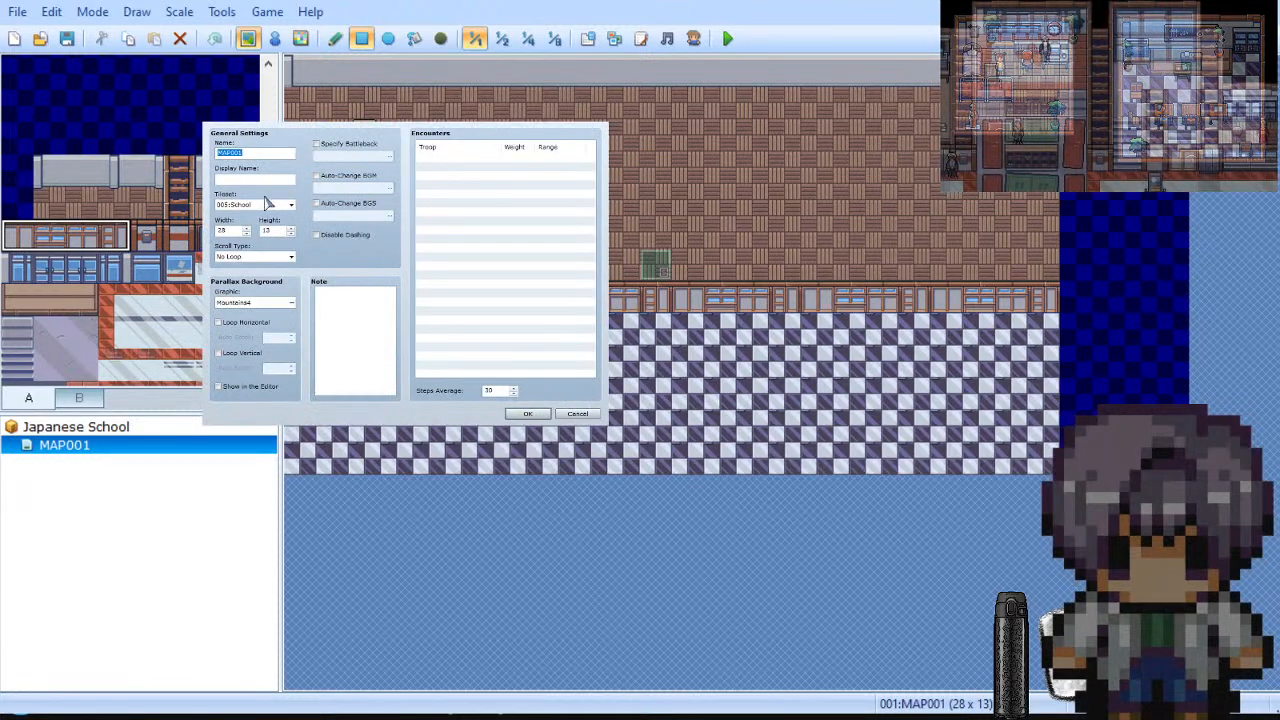
{"action": "double_click", "coordinate": [268, 230]}
{"action": "type", "text": "12"}
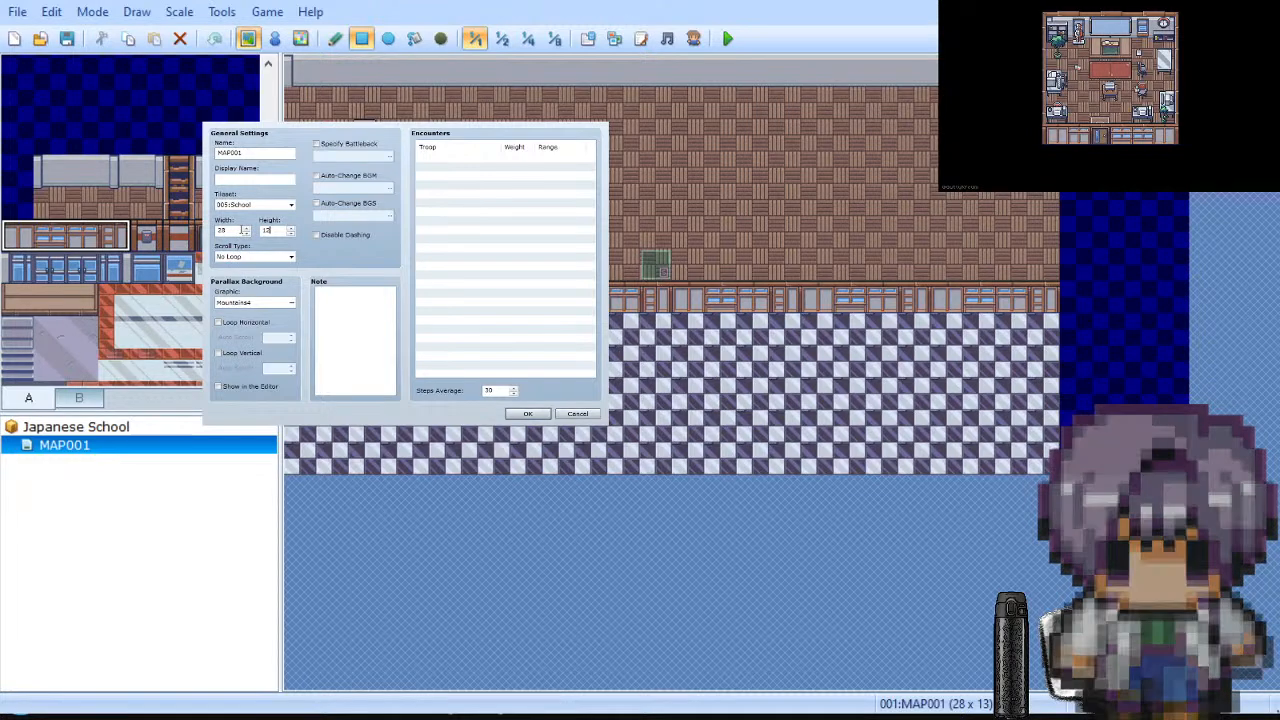
{"action": "left_click_drag", "start_coordinate": [241, 230], "coordinate": [214, 236]}
{"action": "type", "text": "20"}
{"action": "key", "text": "Return"}
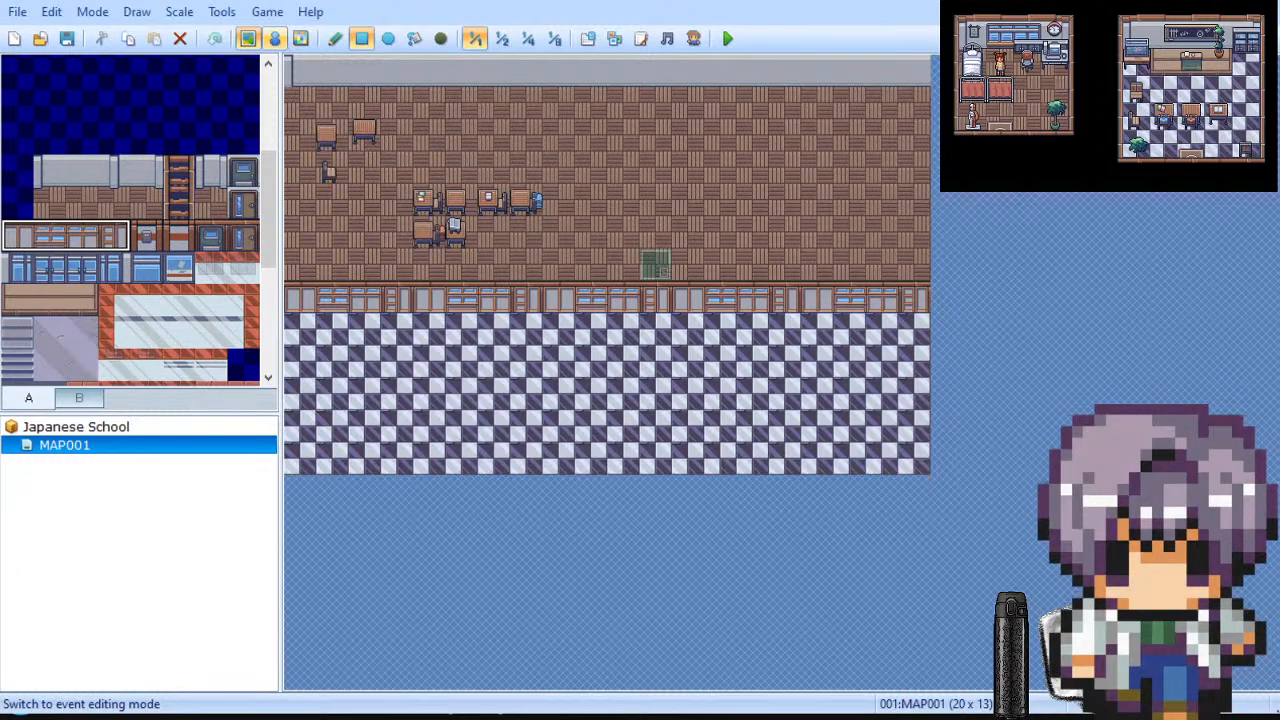
{"action": "left_click", "coordinate": [275, 38]}
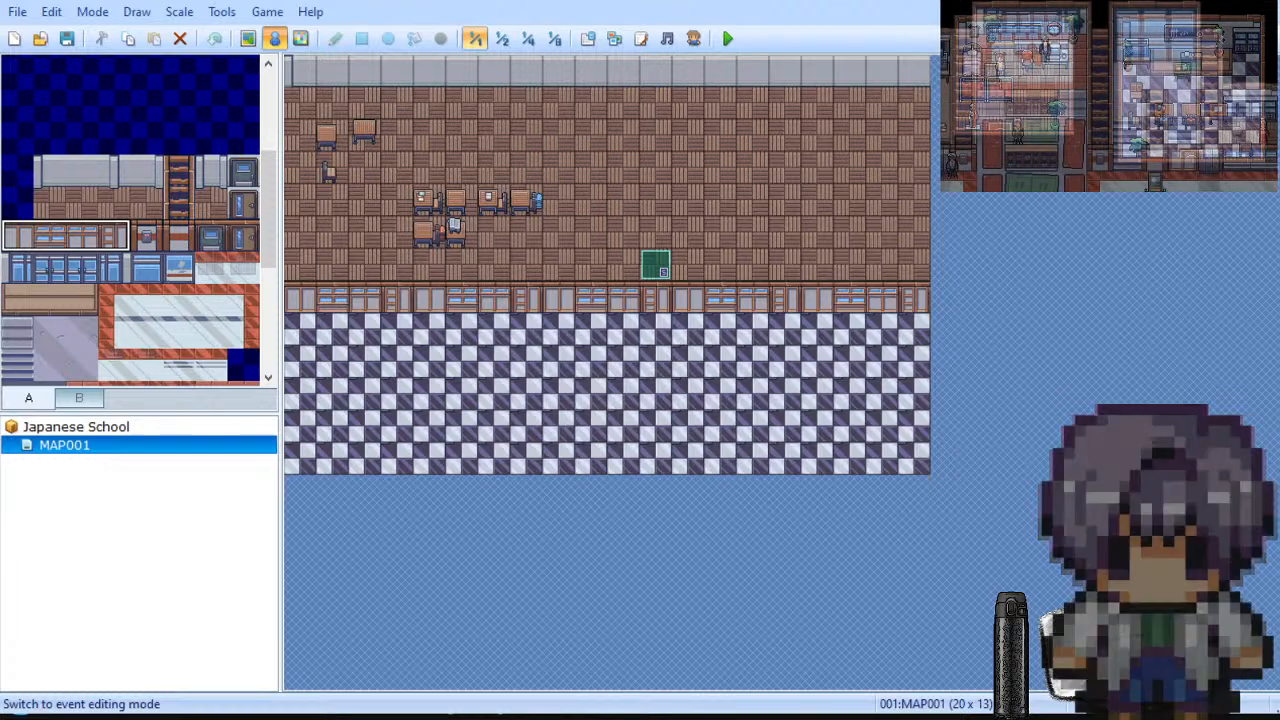
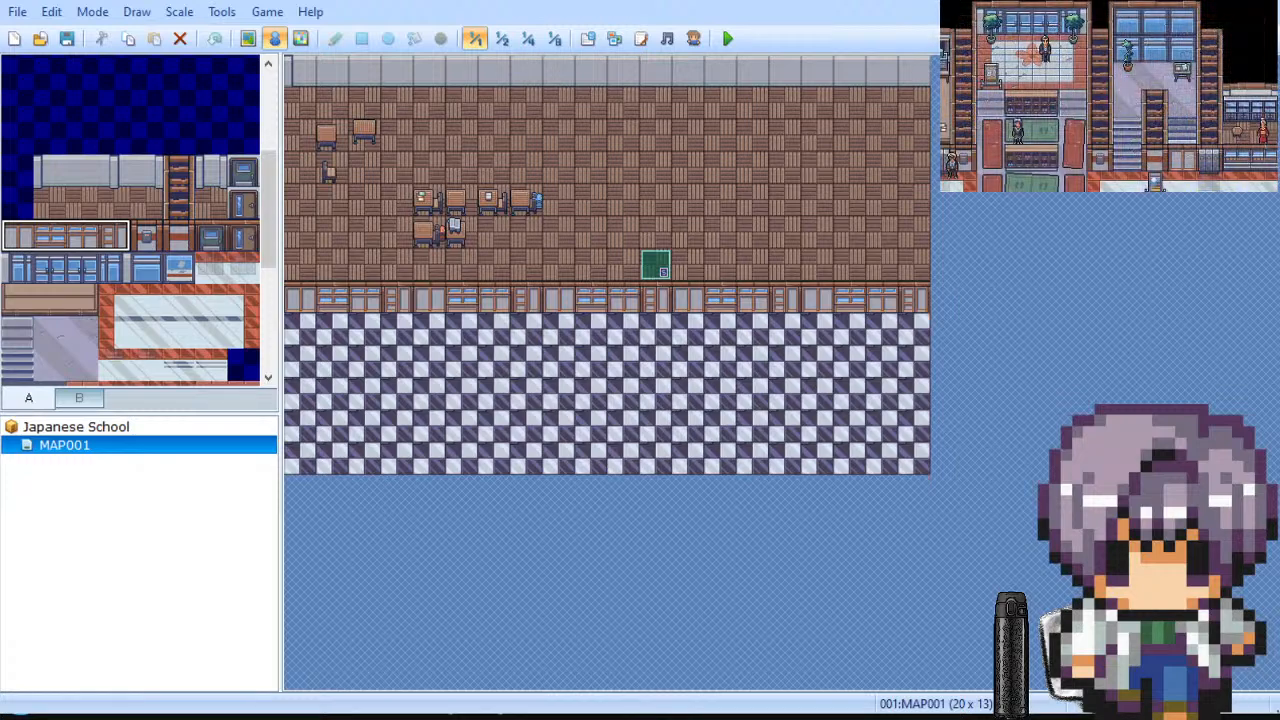
{"action": "left_click", "coordinate": [785, 200]}
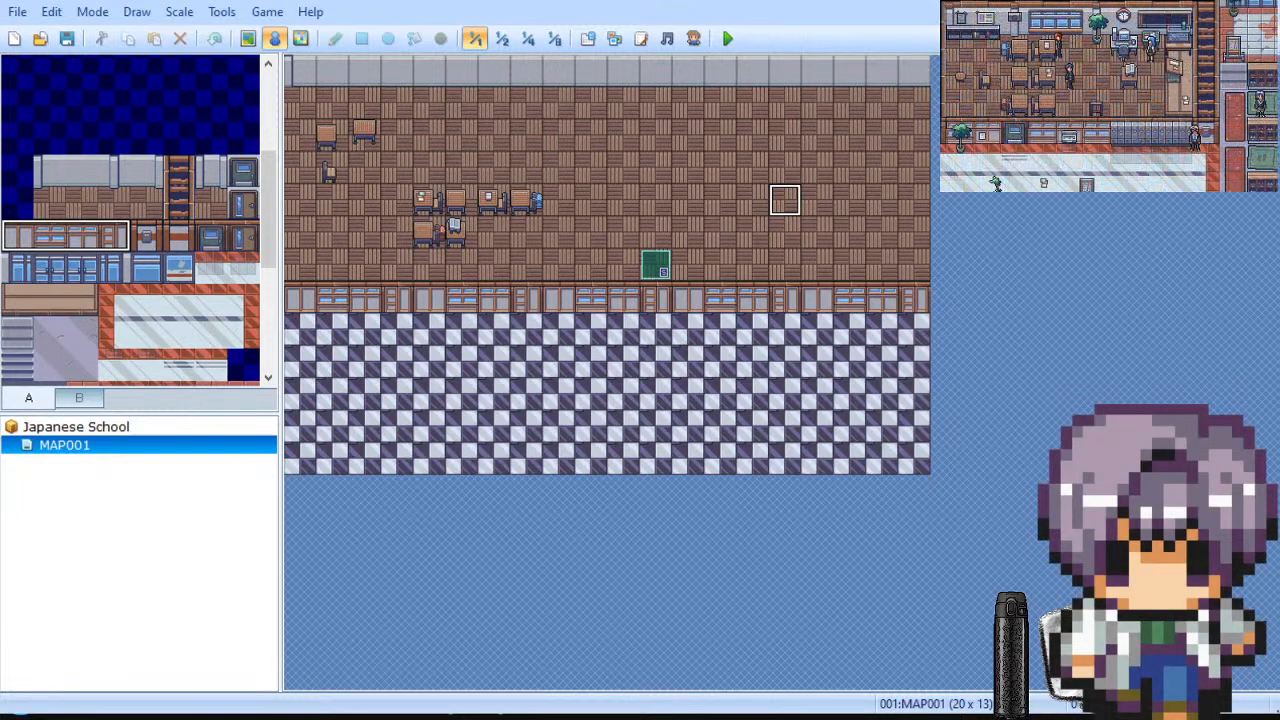
{"action": "left_click_drag", "start_coordinate": [268, 209], "coordinate": [268, 260]}
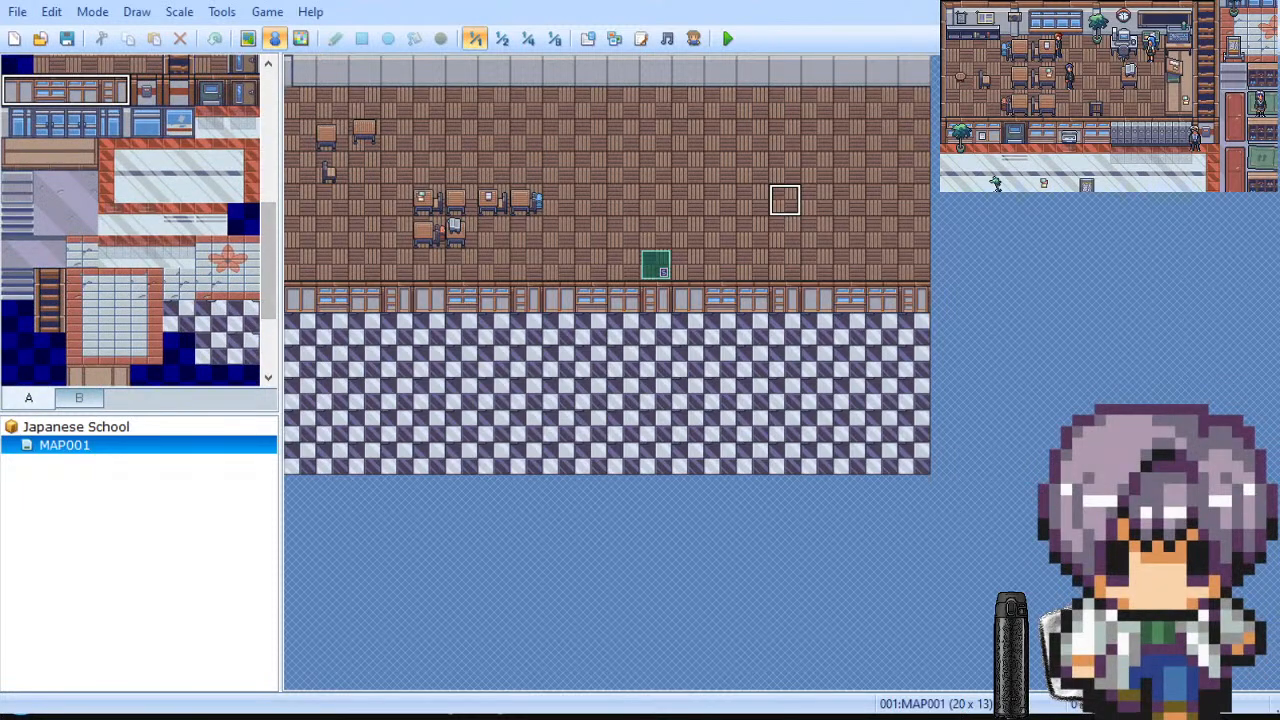
{"action": "left_click", "coordinate": [79, 398]}
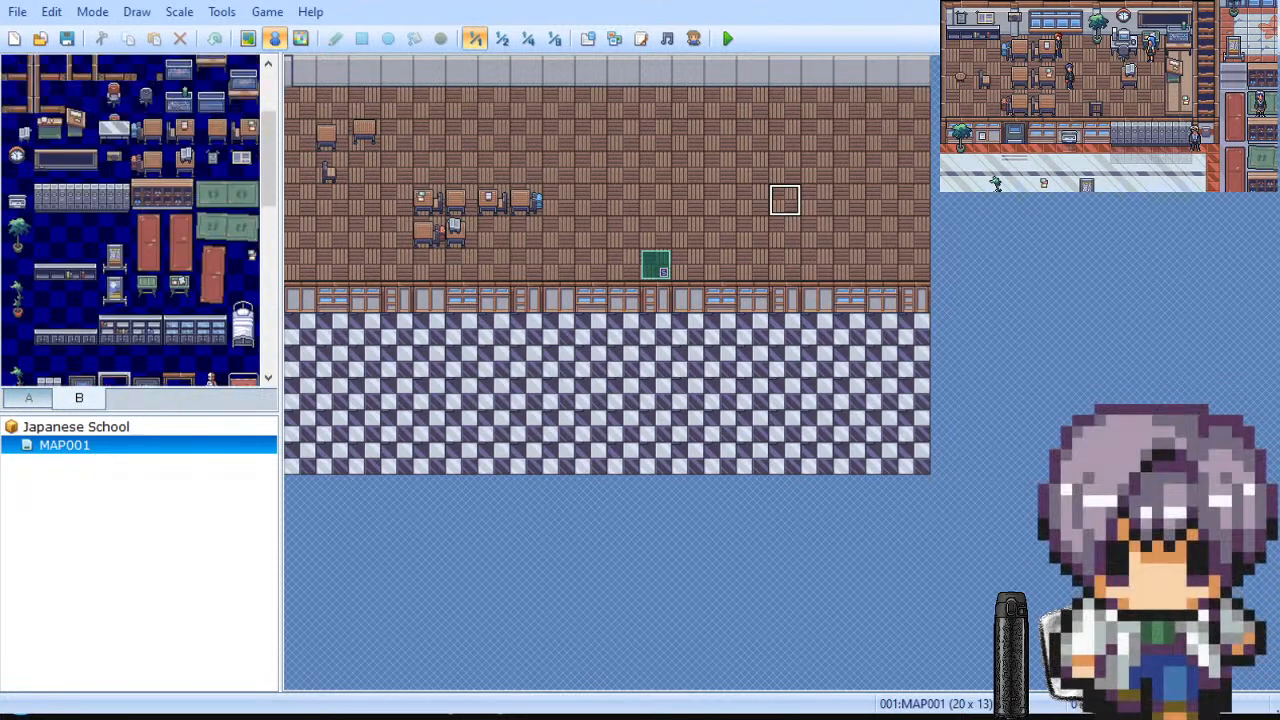
{"action": "scroll", "coordinate": [130, 220], "scroll_direction": "up", "scroll_amount": 2}
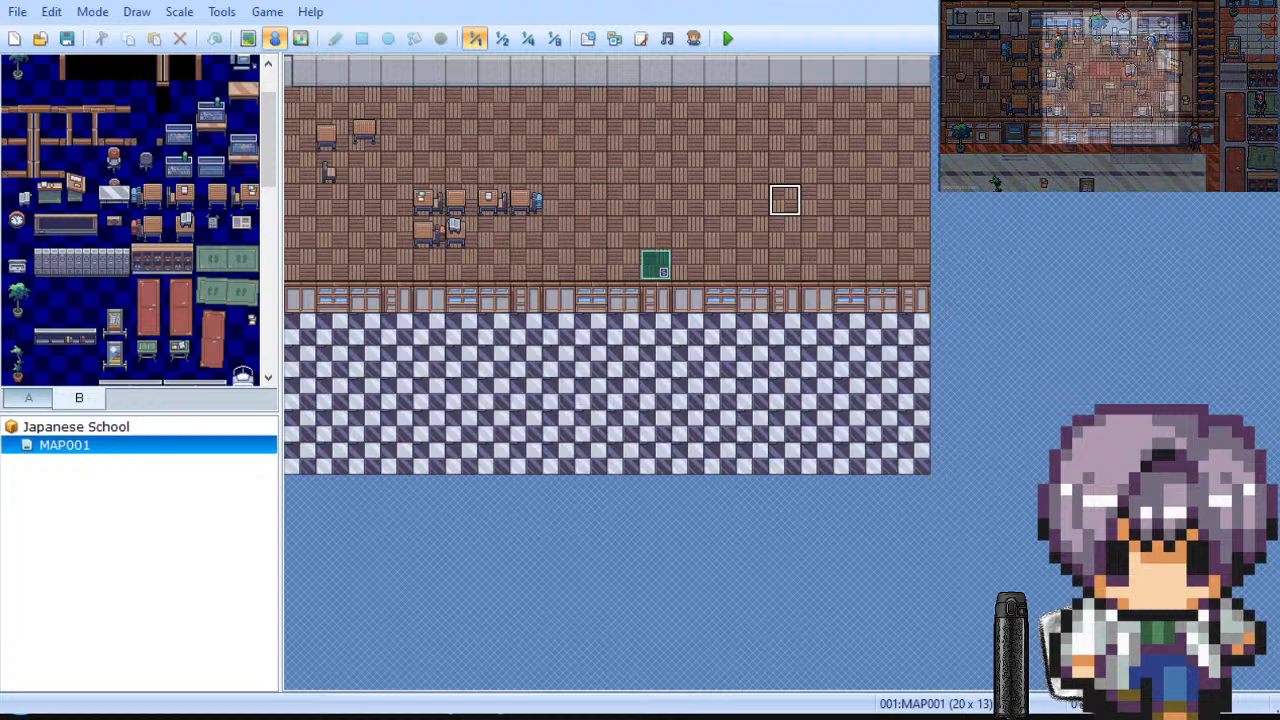
{"action": "left_click", "coordinate": [243, 194]}
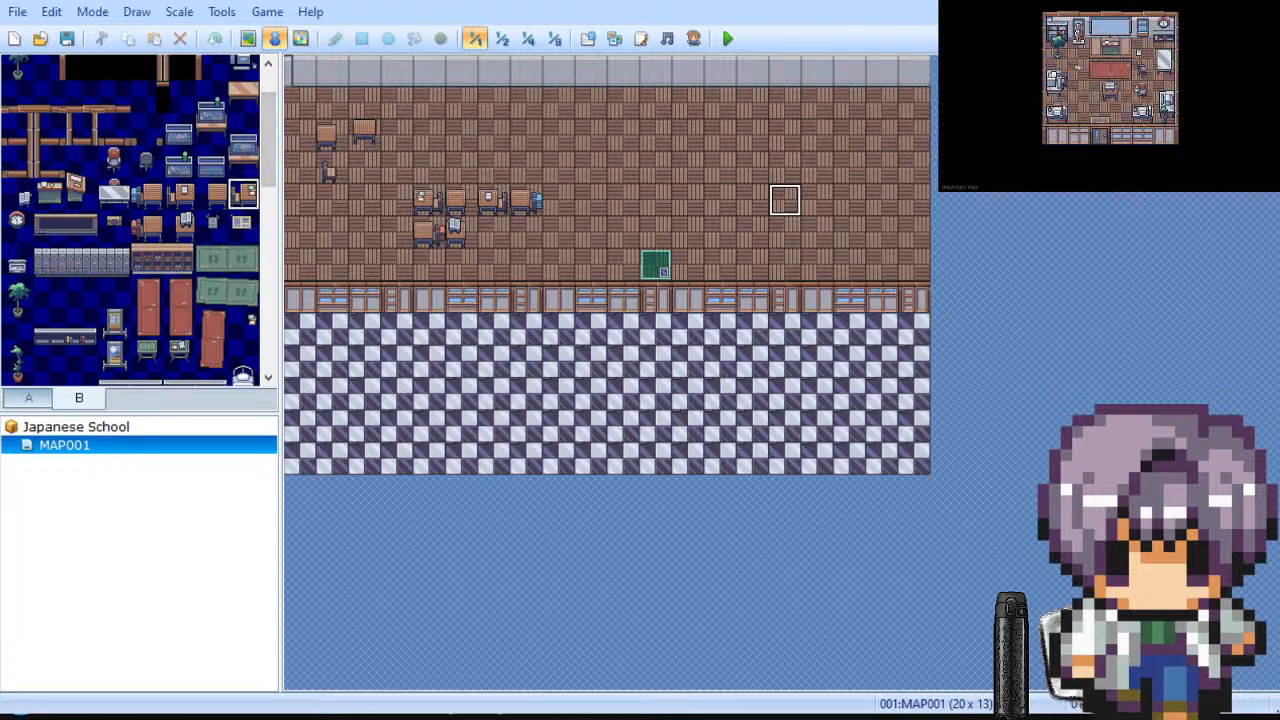
{"action": "left_click", "coordinate": [28, 398]}
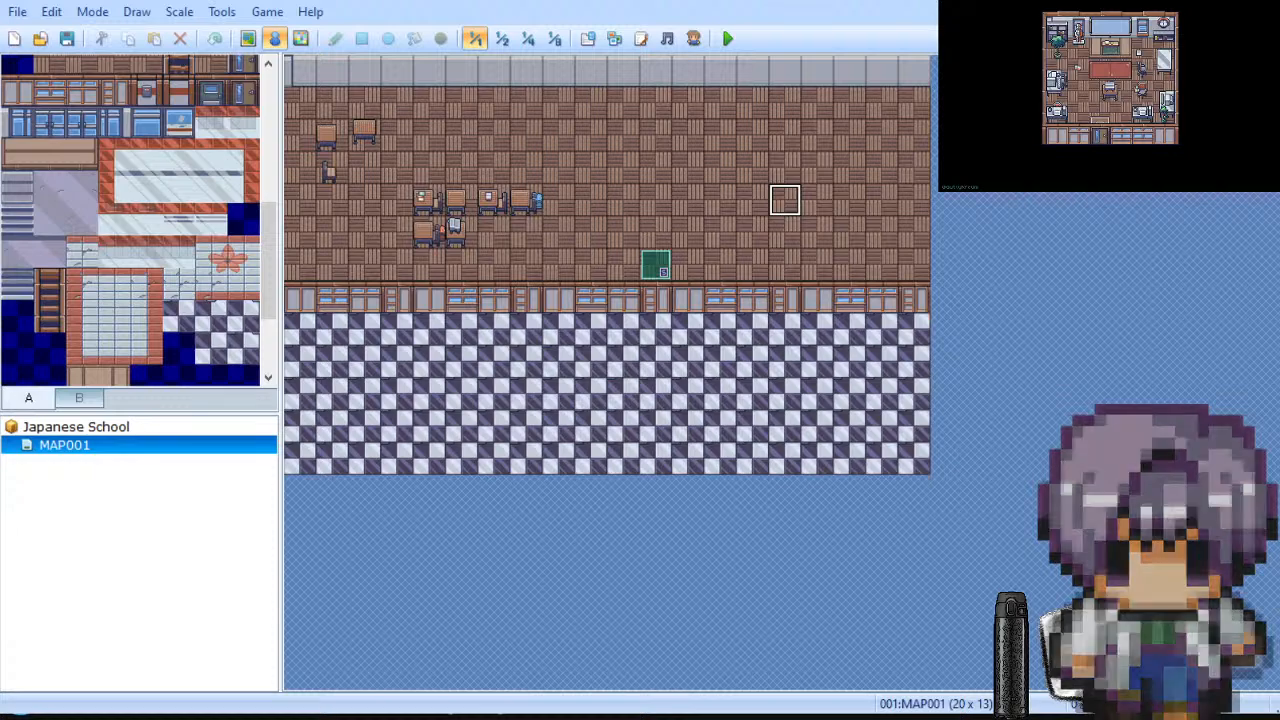
{"action": "scroll", "coordinate": [130, 220], "scroll_direction": "up", "scroll_amount": 3}
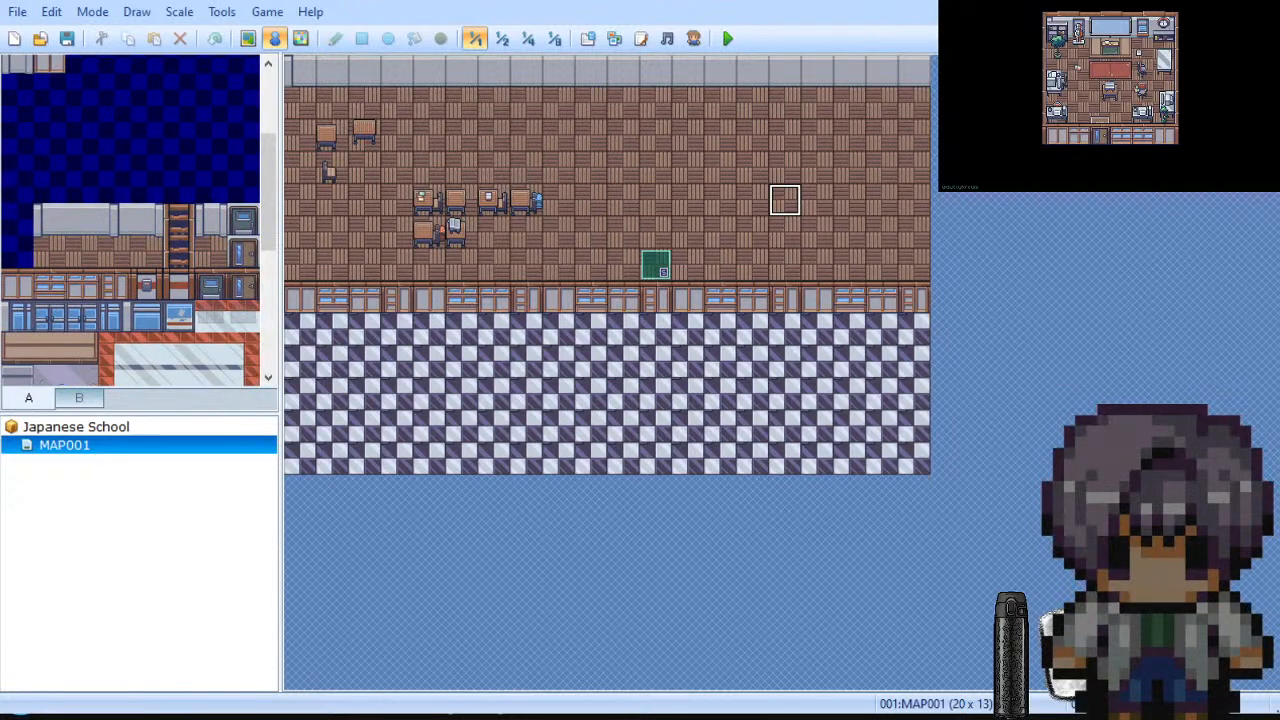
{"action": "left_click", "coordinate": [81, 251]}
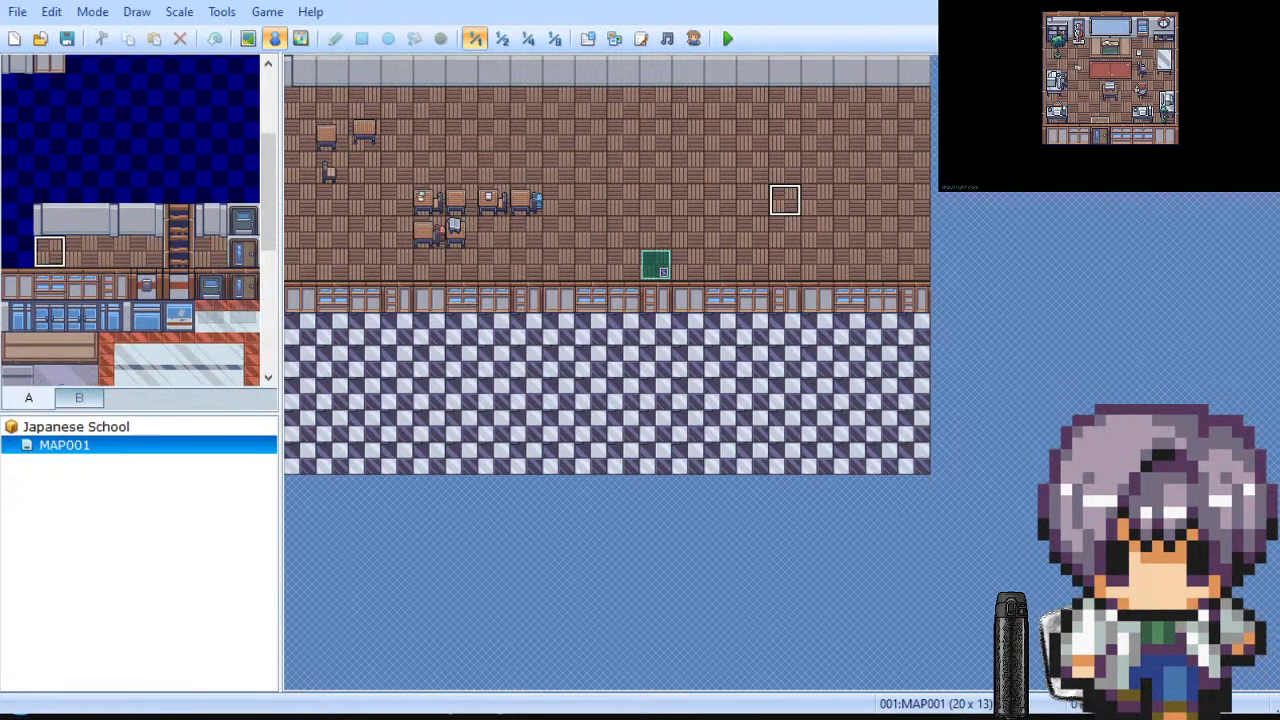
Step: Try short pencil strokes of the wooden floor tile variants on the map and undo them
{"action": "left_click", "coordinate": [248, 38]}
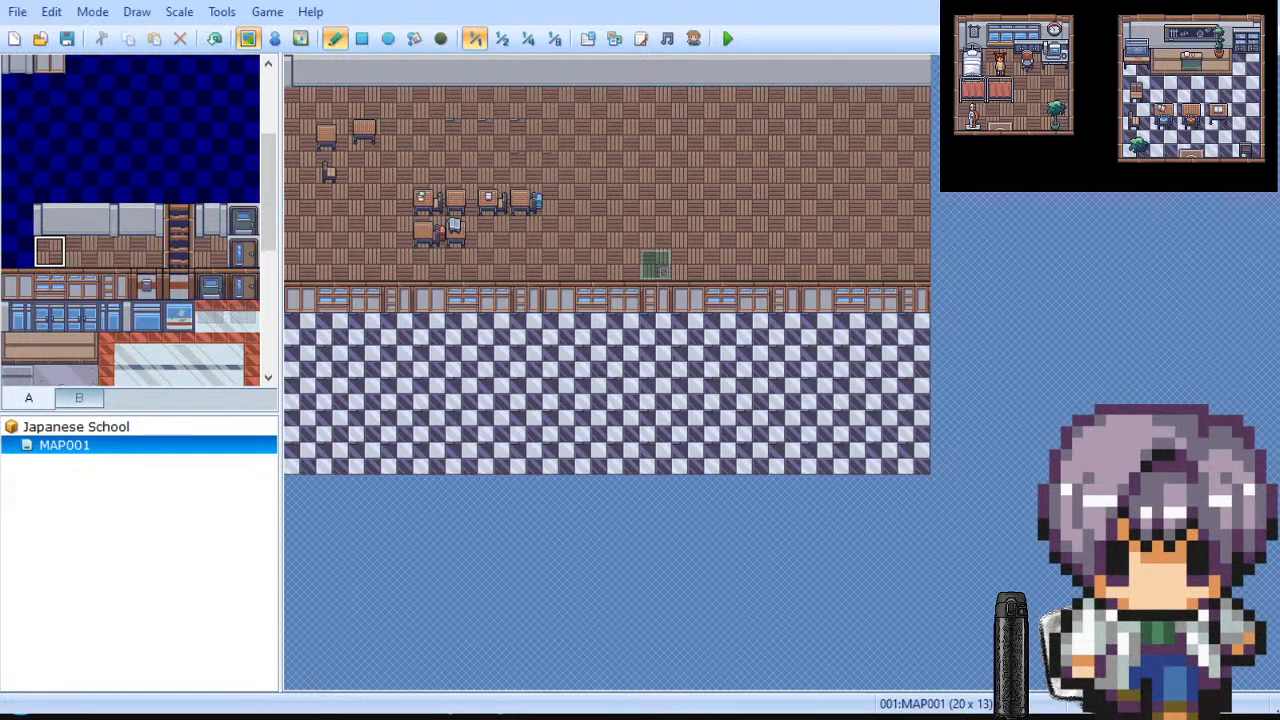
{"action": "key", "text": "ctrl+z"}
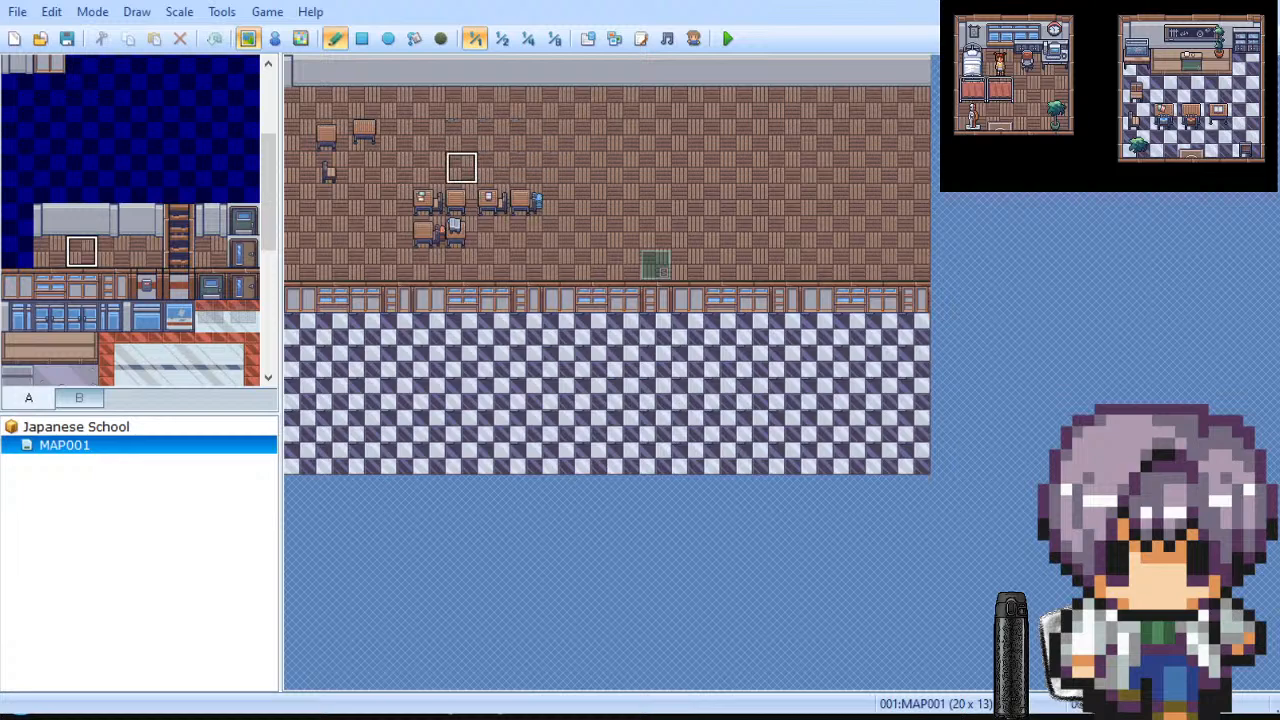
{"action": "left_click", "coordinate": [49, 251]}
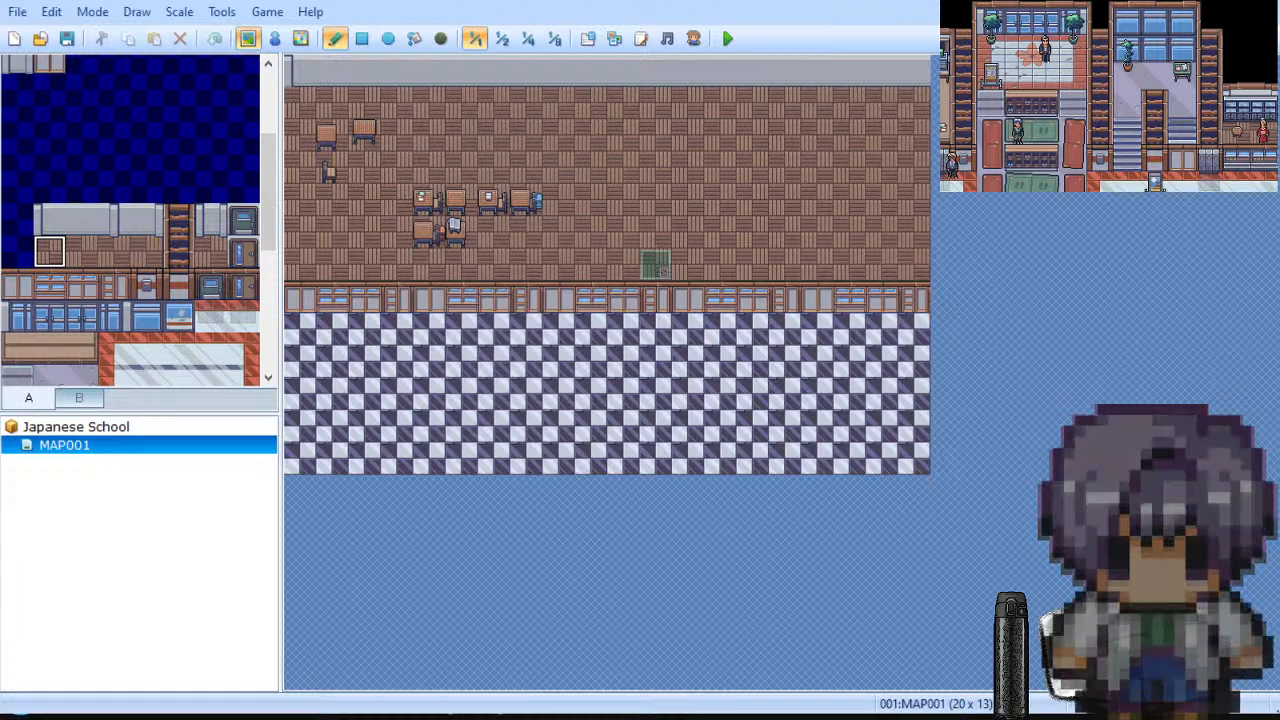
{"action": "left_click_drag", "start_coordinate": [461, 361], "coordinate": [526, 361]}
{"action": "key", "text": "ctrl+z"}
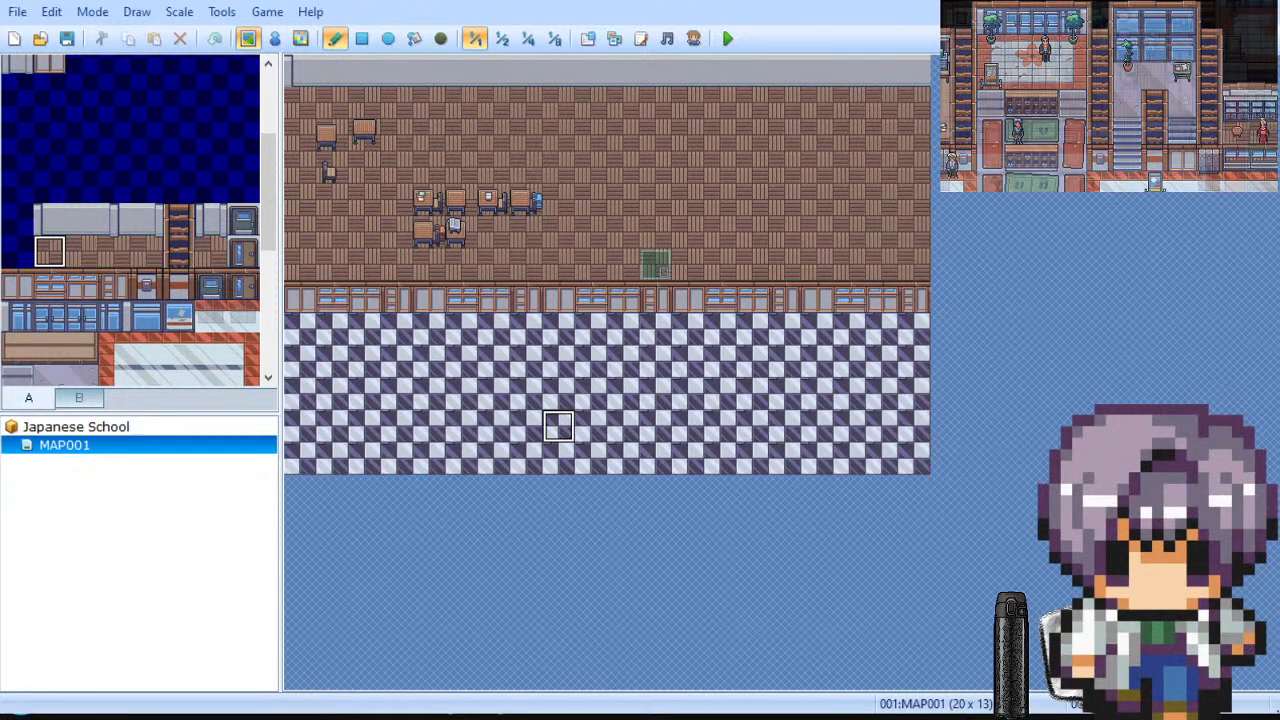
{"action": "mouse_move", "coordinate": [590, 167]}
{"action": "left_mouse_down"}
{"action": "mouse_move", "coordinate": [719, 167]}
{"action": "mouse_move", "coordinate": [590, 167]}
{"action": "left_mouse_up"}
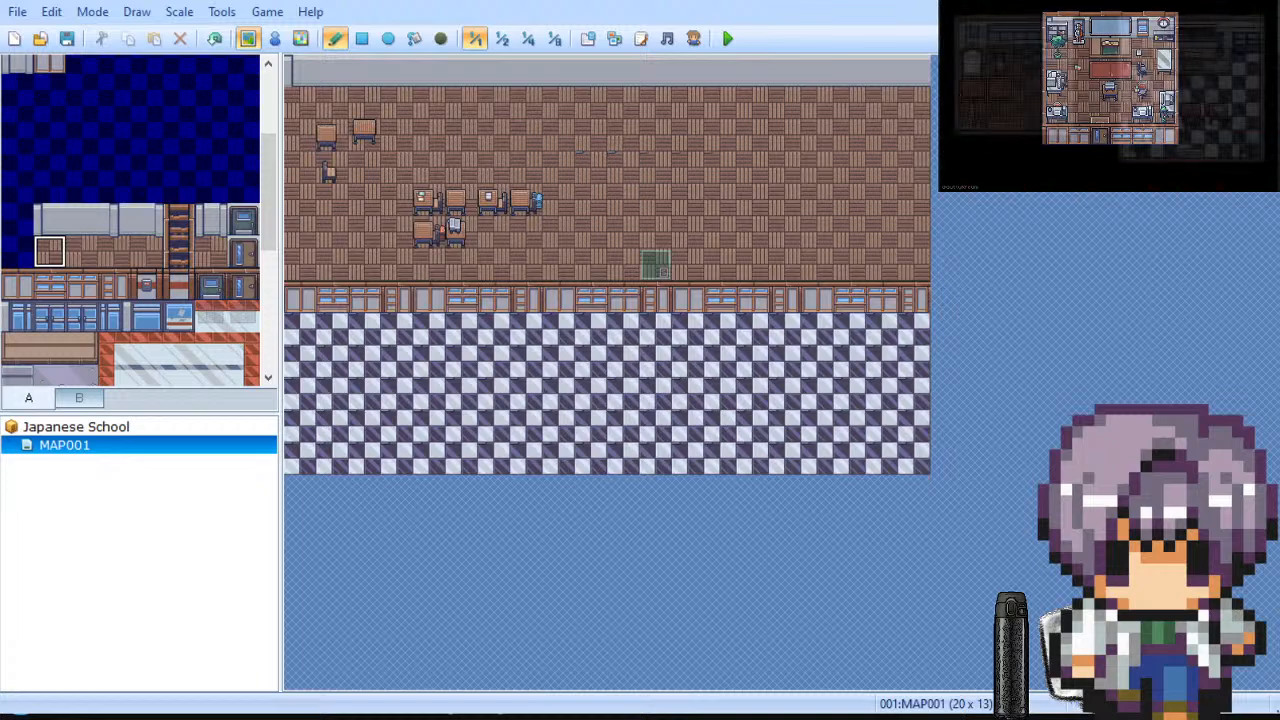
Step: Clear the desks and chair by filling a rectangle over them with the plain wooden floor tile
{"action": "left_click", "coordinate": [82, 251]}
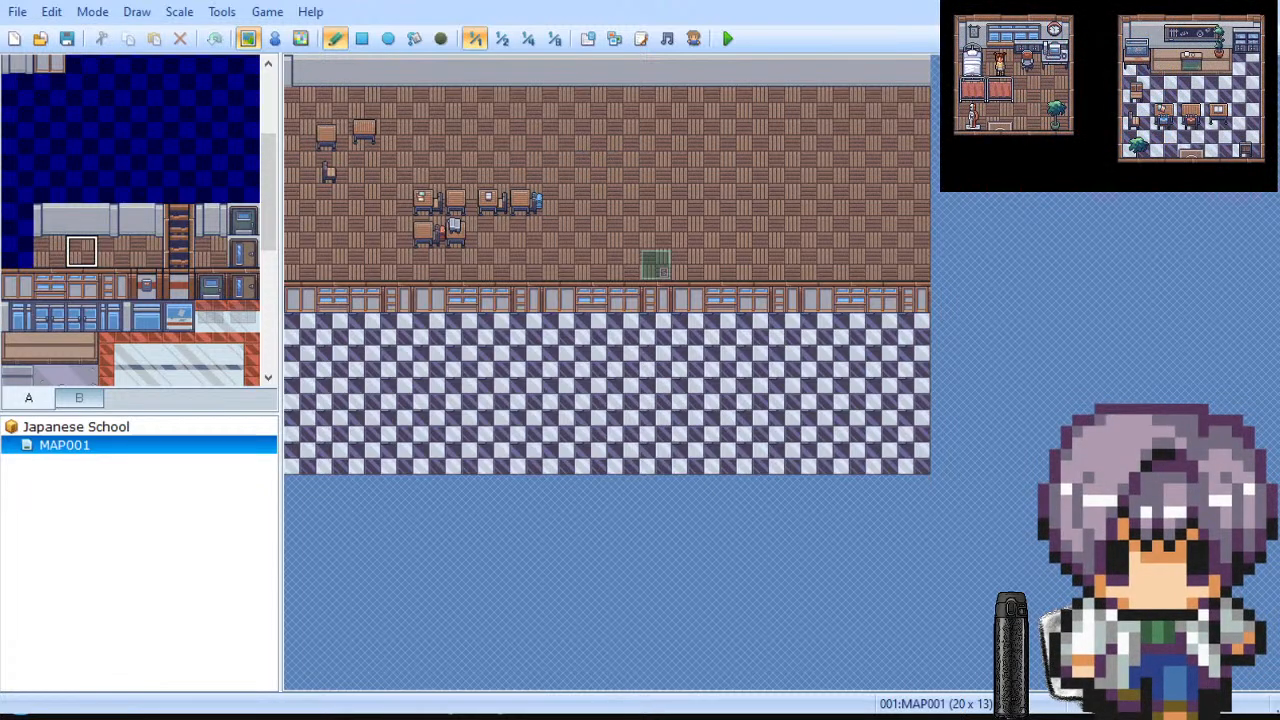
{"action": "left_click", "coordinate": [362, 38]}
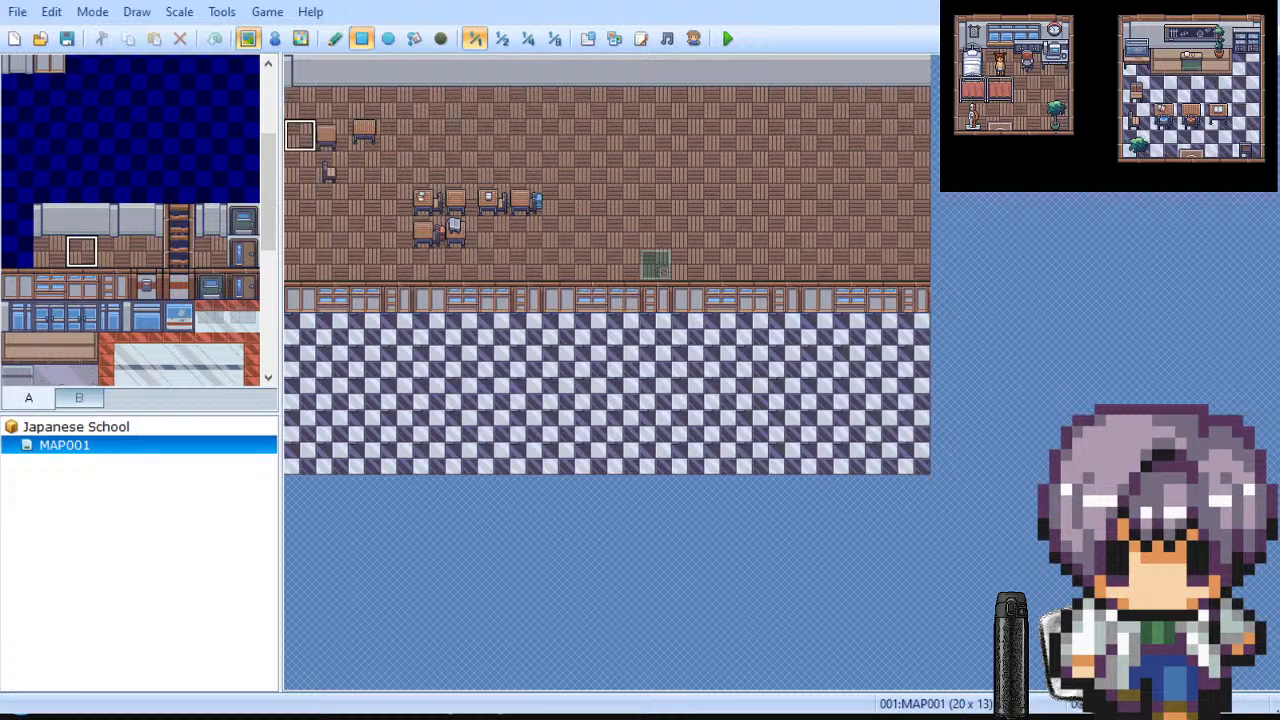
{"action": "mouse_move", "coordinate": [300, 135]}
{"action": "left_mouse_down"}
{"action": "mouse_move", "coordinate": [532, 200]}
{"action": "mouse_move", "coordinate": [532, 232]}
{"action": "left_mouse_up"}
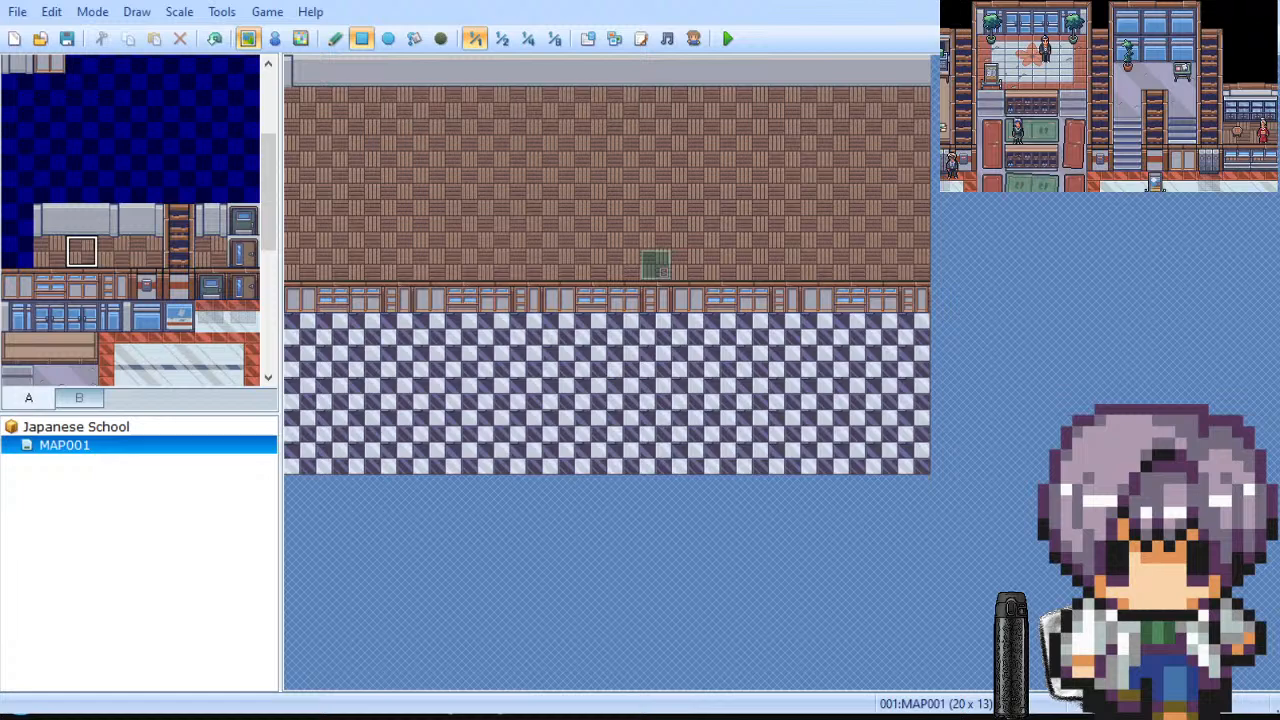
Step: Place a single grey wall tile at the left end of the row directly below the top wall
{"action": "scroll", "coordinate": [130, 220], "scroll_direction": "up", "scroll_amount": 2}
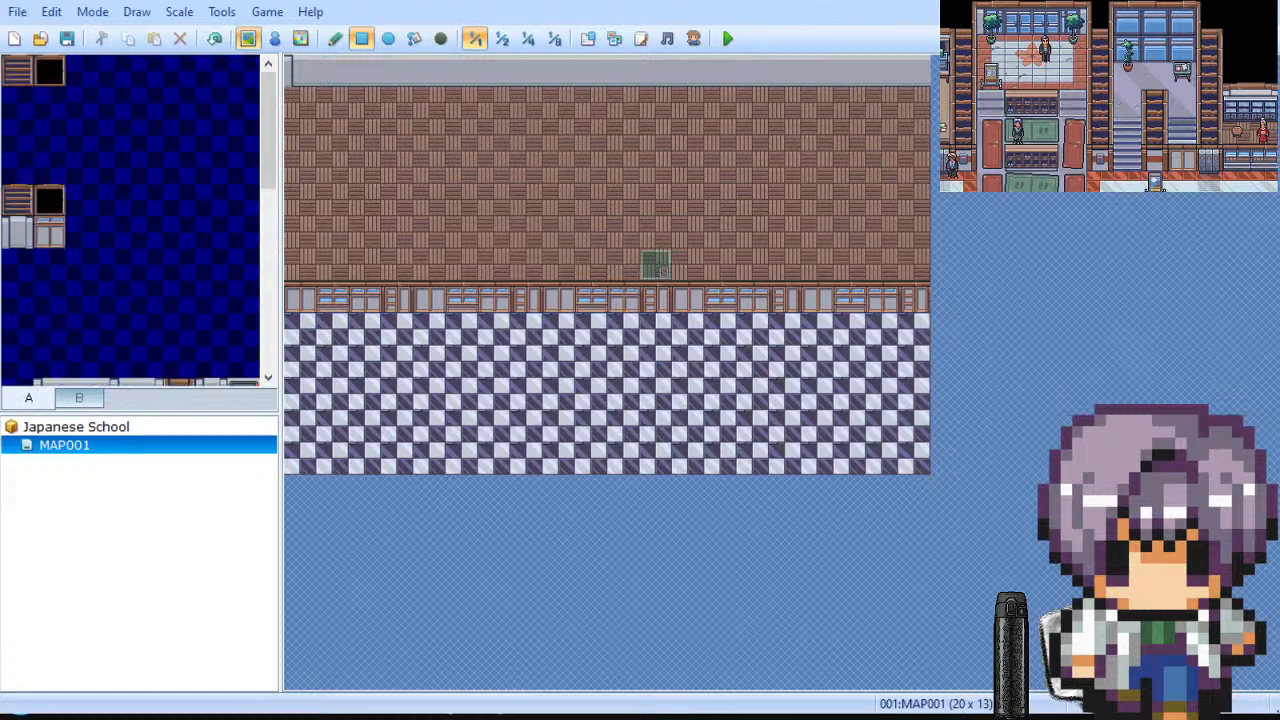
{"action": "scroll", "coordinate": [130, 220], "scroll_direction": "down", "scroll_amount": 4}
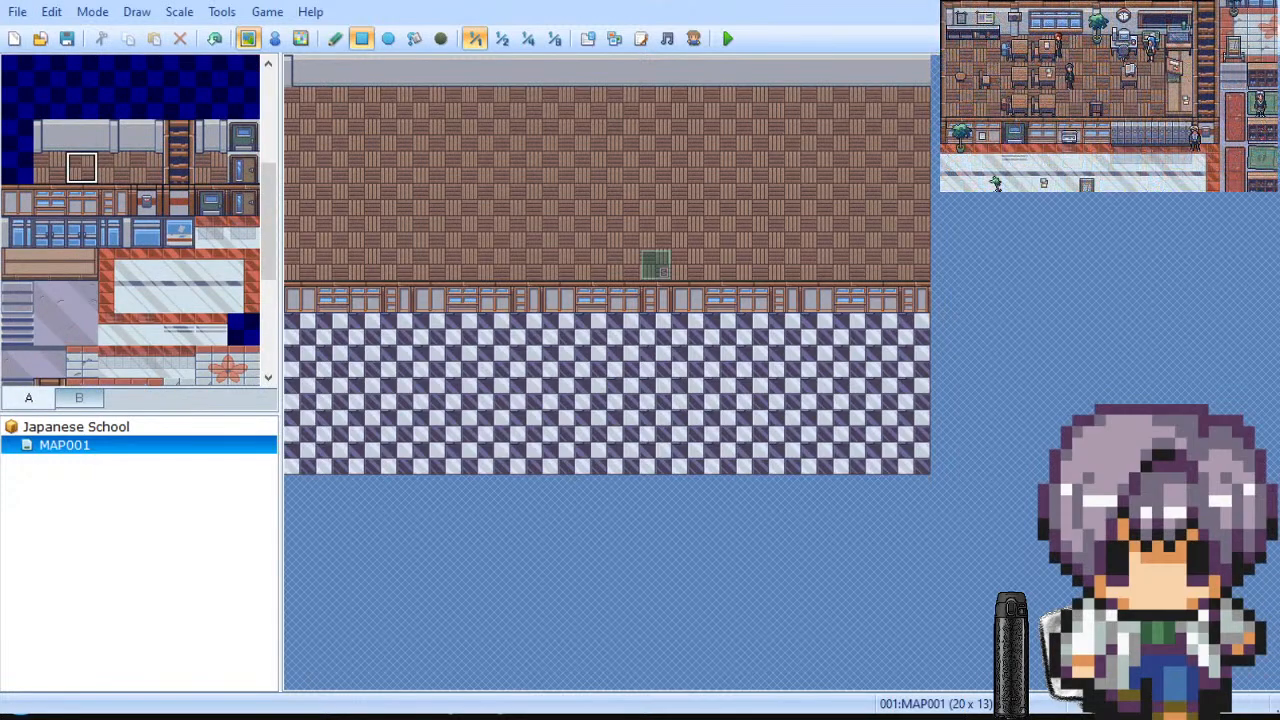
{"action": "left_click", "coordinate": [178, 200]}
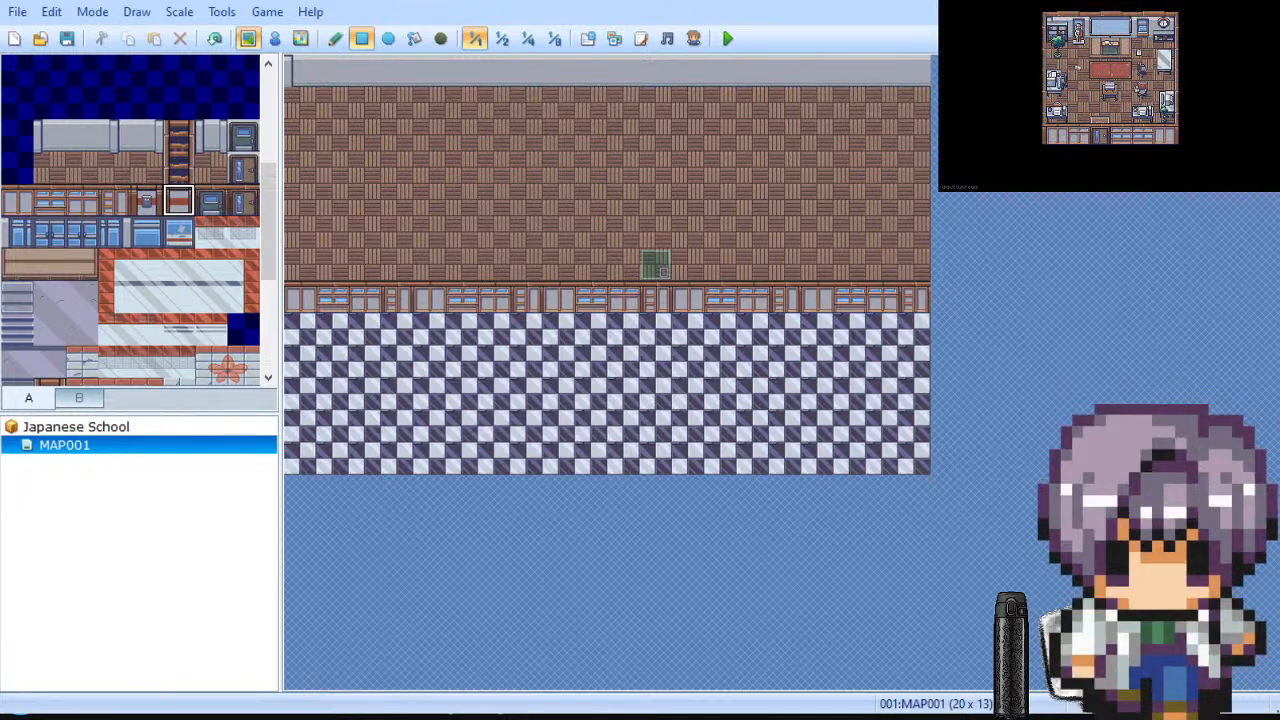
{"action": "scroll", "coordinate": [130, 220], "scroll_direction": "up", "scroll_amount": 2}
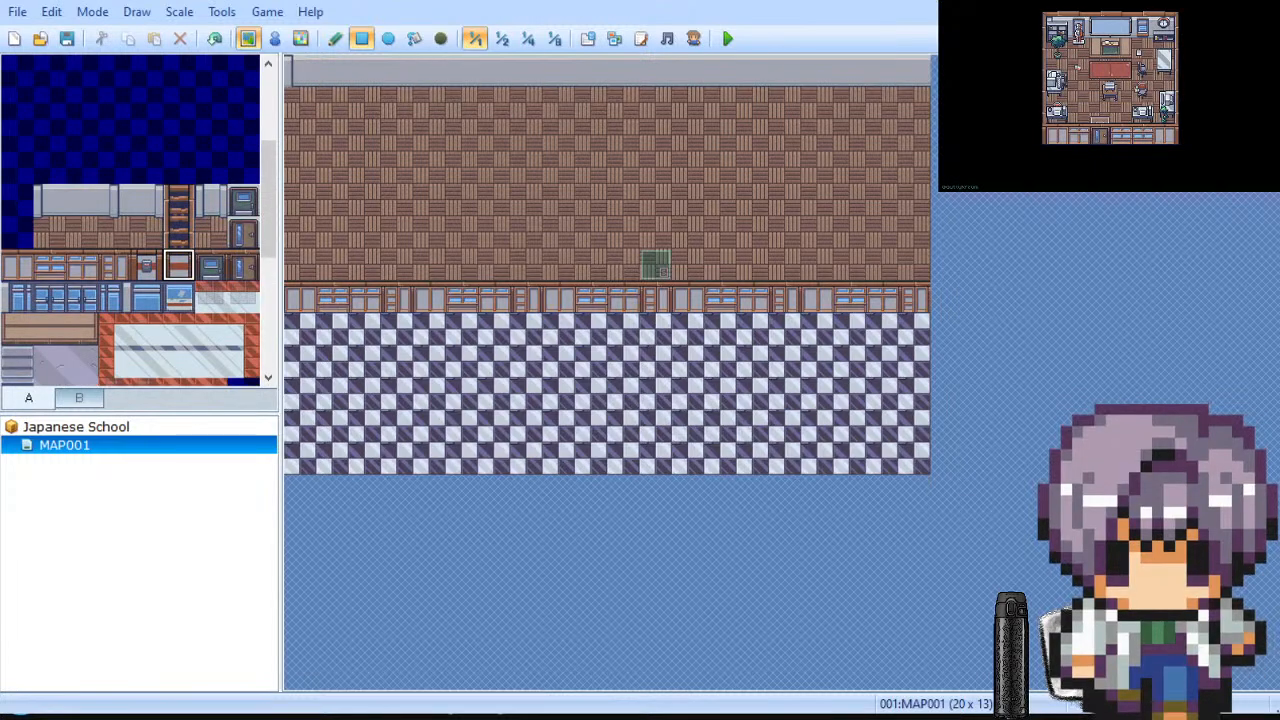
{"action": "left_click_drag", "start_coordinate": [49, 199], "coordinate": [114, 199]}
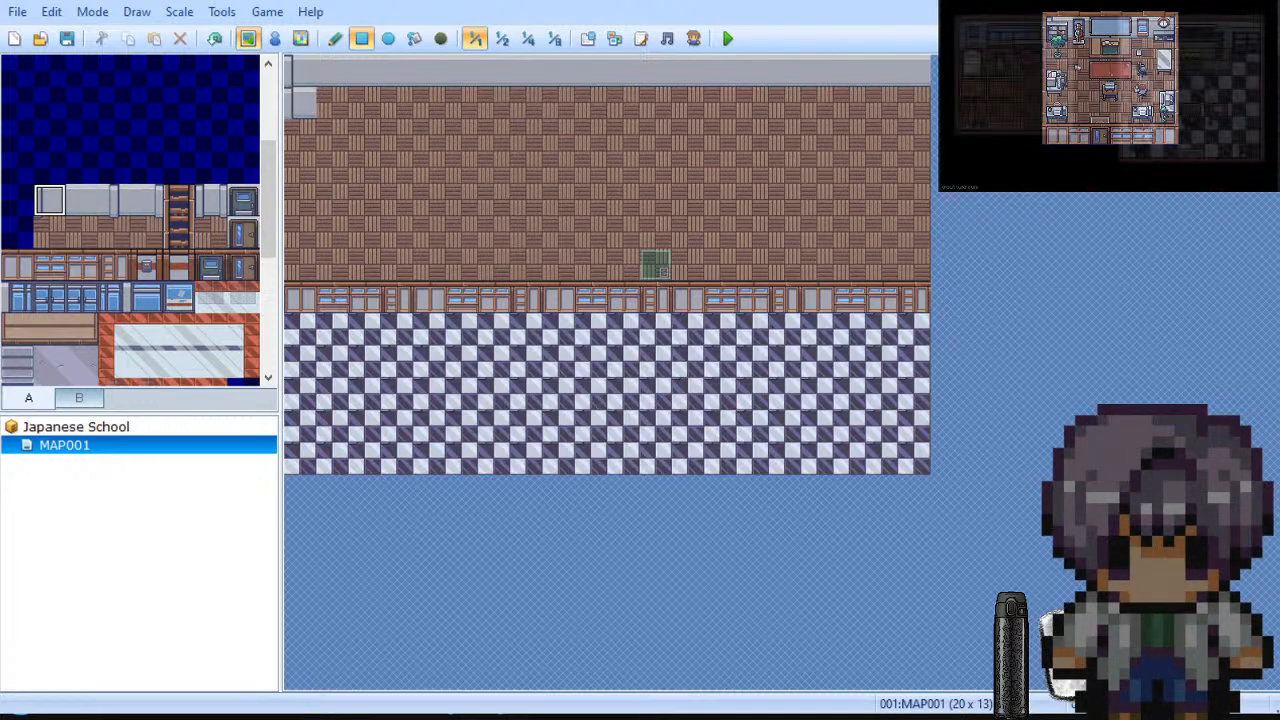
{"action": "left_click", "coordinate": [114, 199]}
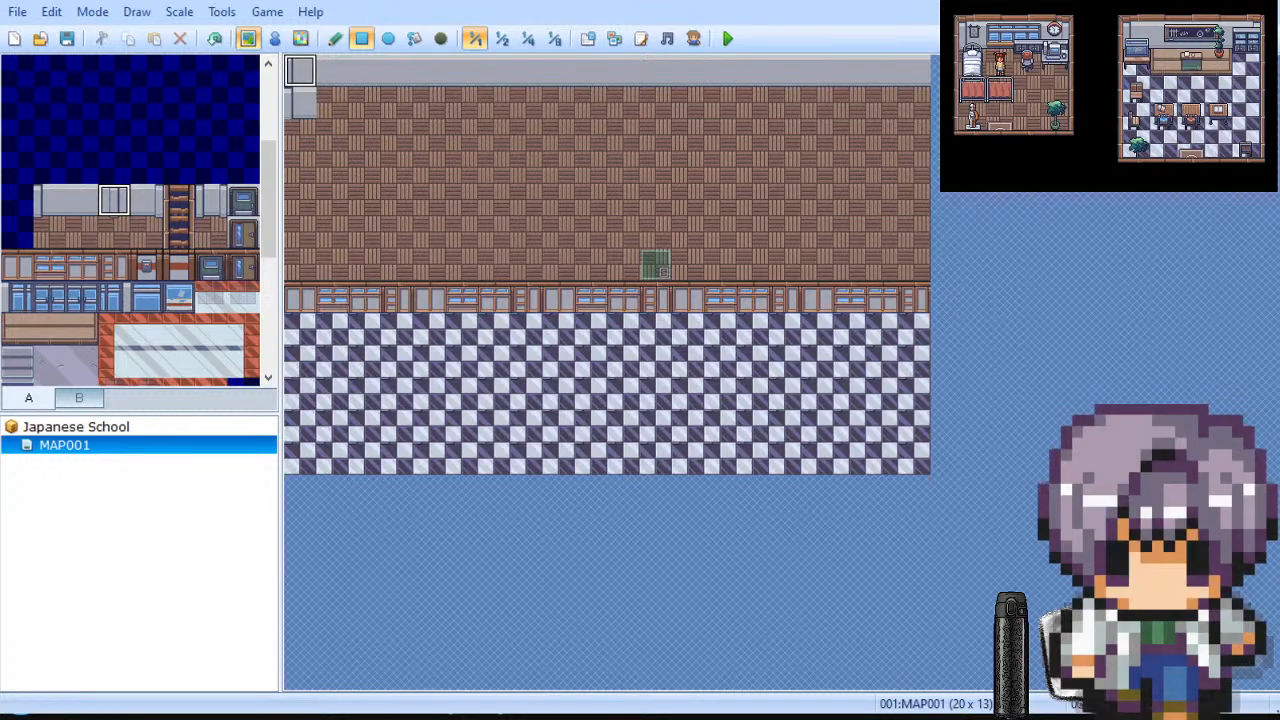
Step: Try pencil strokes of the grey wall tile along the row below the top wall, and undo them
{"action": "left_click", "coordinate": [335, 38]}
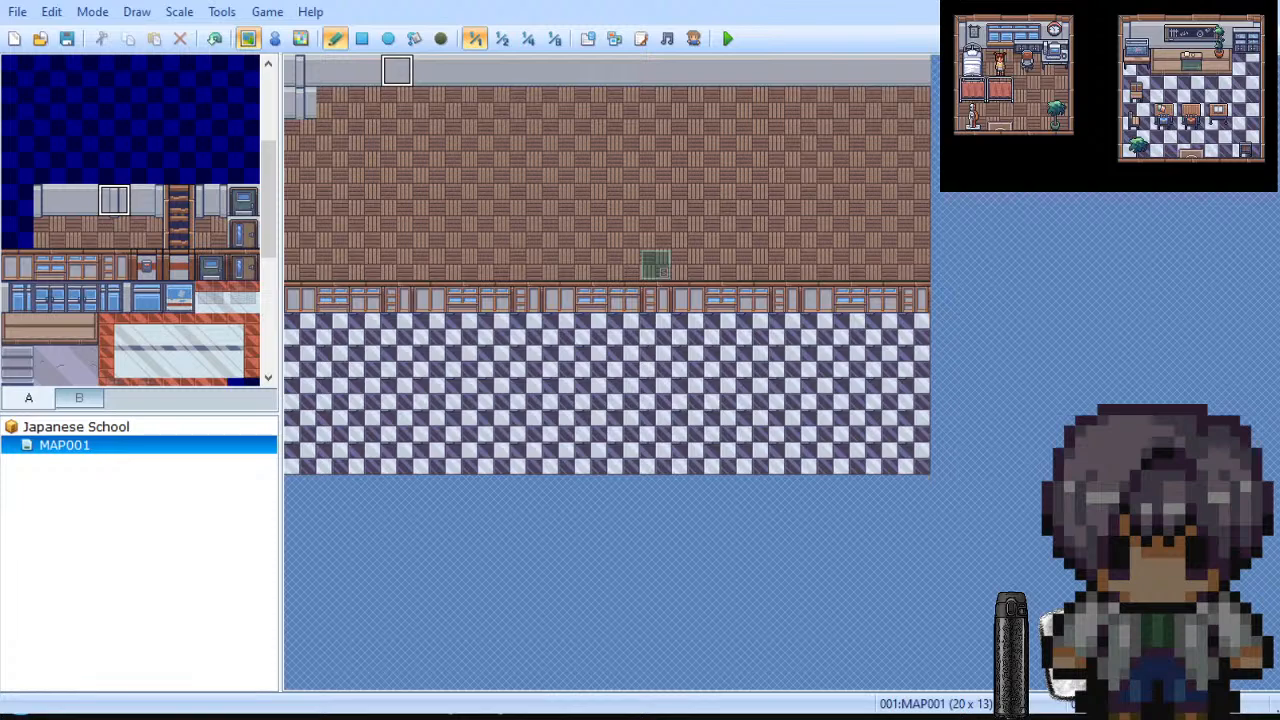
{"action": "scroll", "coordinate": [130, 220], "scroll_direction": "up", "scroll_amount": 5}
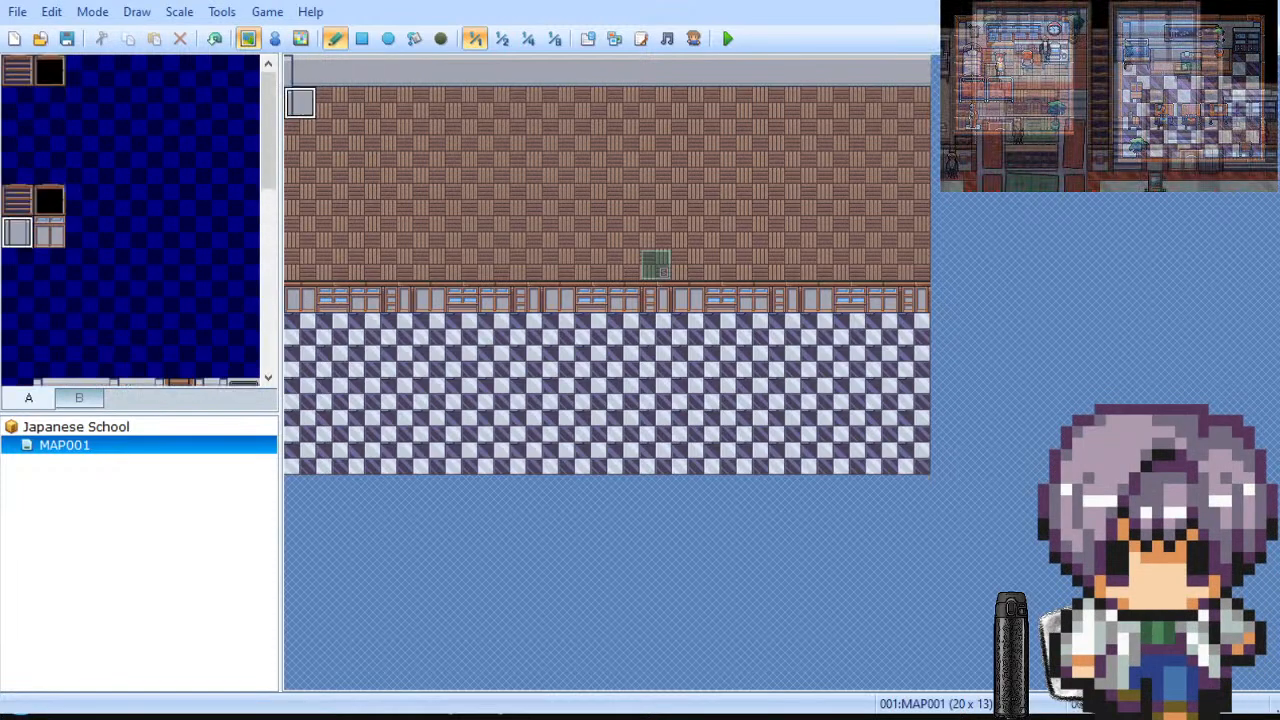
{"action": "left_click_drag", "start_coordinate": [300, 103], "coordinate": [608, 103]}
{"action": "key", "text": "ctrl+z"}
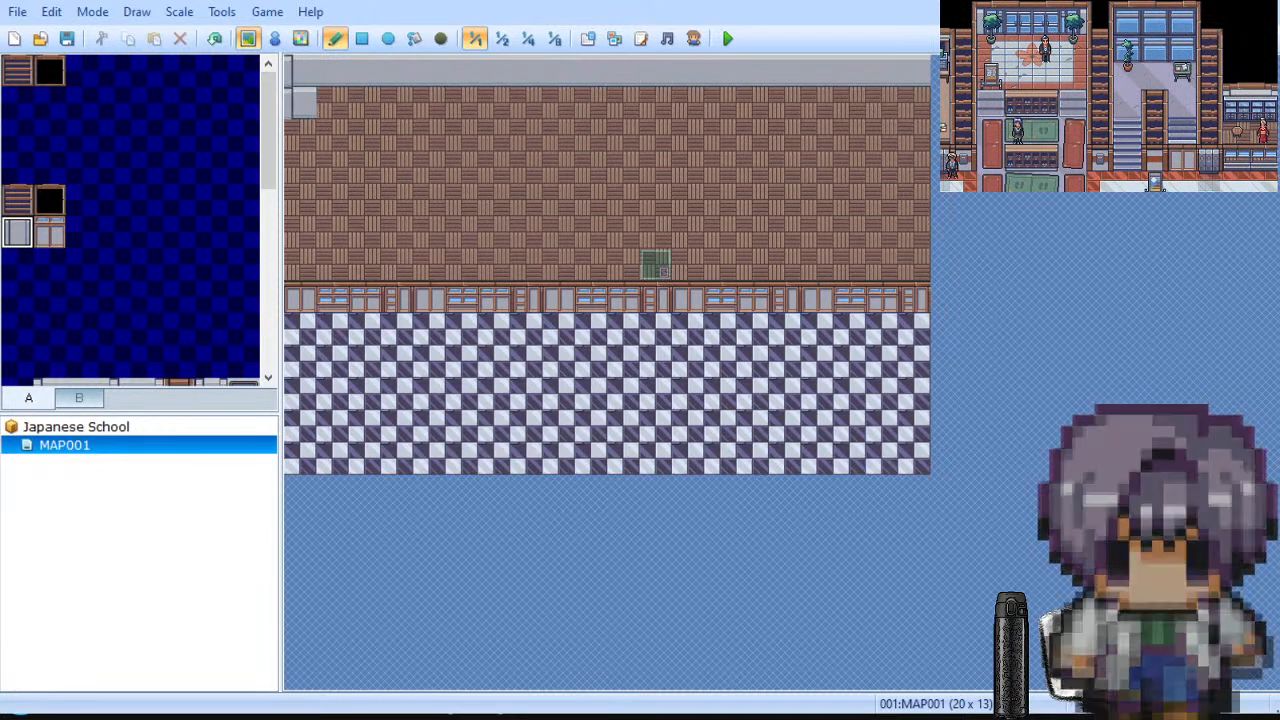
Step: Try a ten-tile stroke of tileset B's thin wooden trim along the lower edge of the top wall, and undo it
{"action": "scroll", "coordinate": [130, 220], "scroll_direction": "down", "scroll_amount": 5}
{"action": "scroll", "coordinate": [130, 220], "scroll_direction": "down", "scroll_amount": 3}
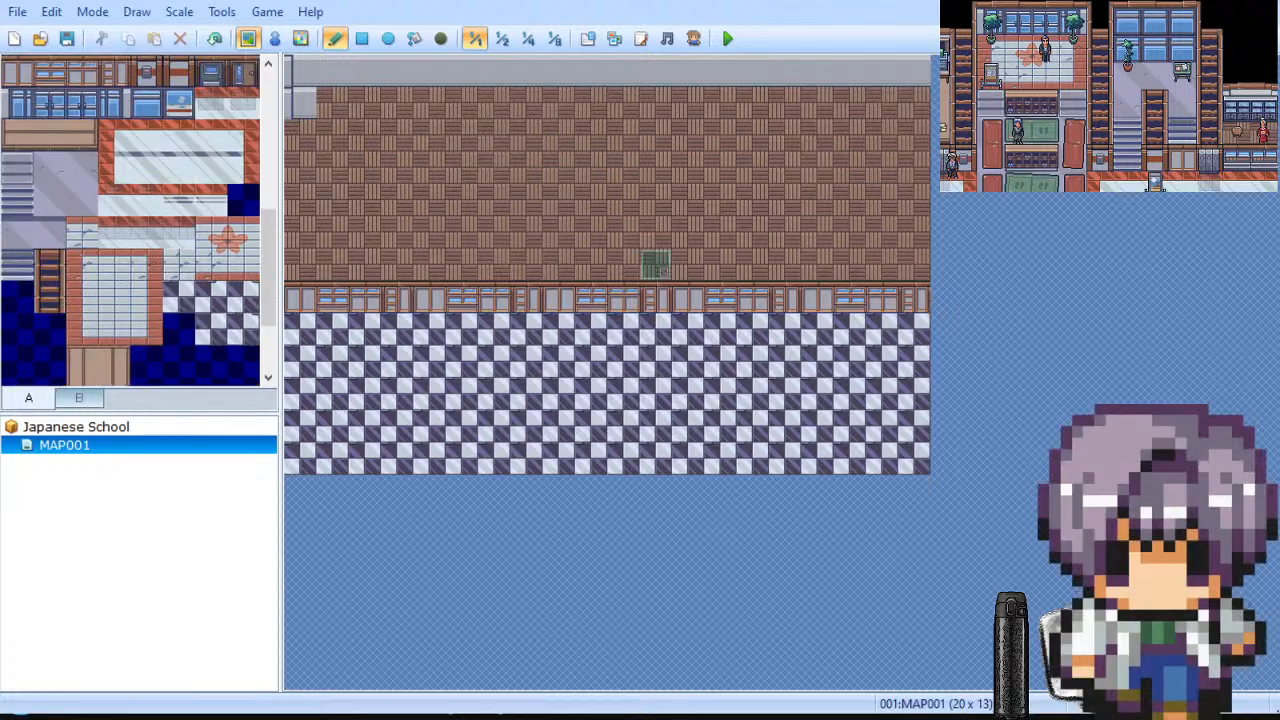
{"action": "scroll", "coordinate": [130, 220], "scroll_direction": "up", "scroll_amount": 2}
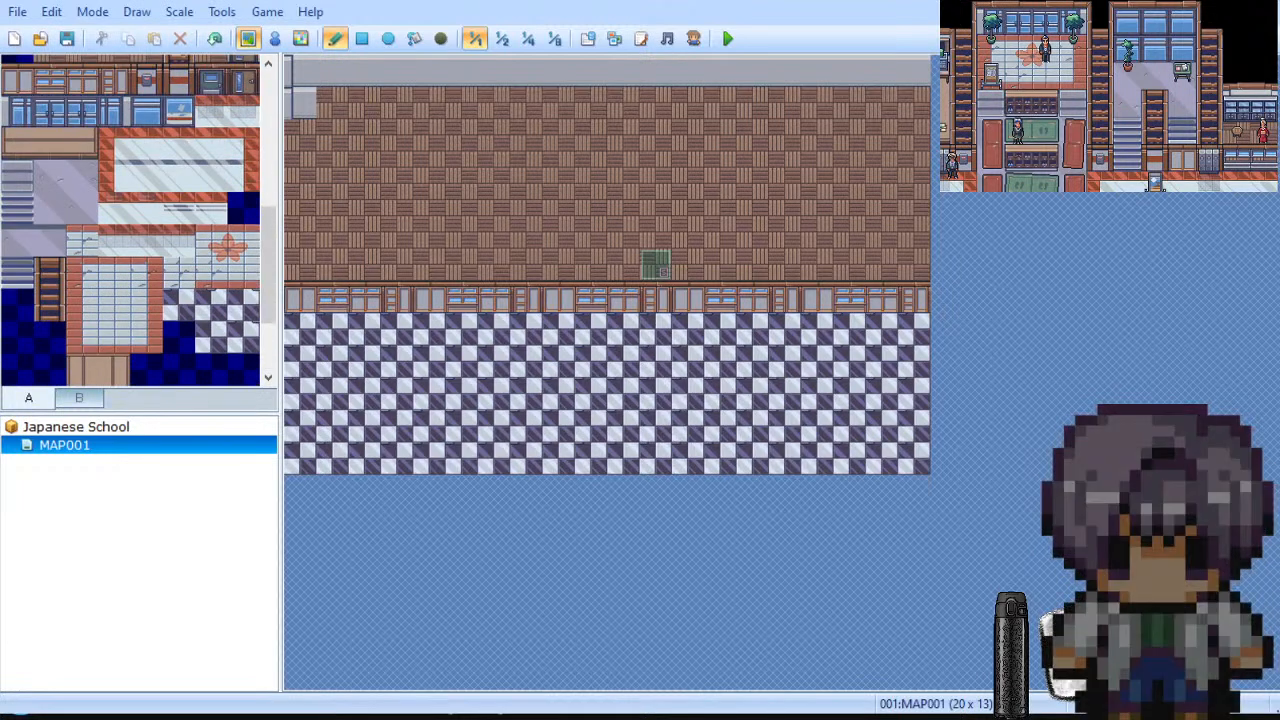
{"action": "scroll", "coordinate": [130, 220], "scroll_direction": "down", "scroll_amount": 3}
{"action": "scroll", "coordinate": [130, 220], "scroll_direction": "down", "scroll_amount": 5}
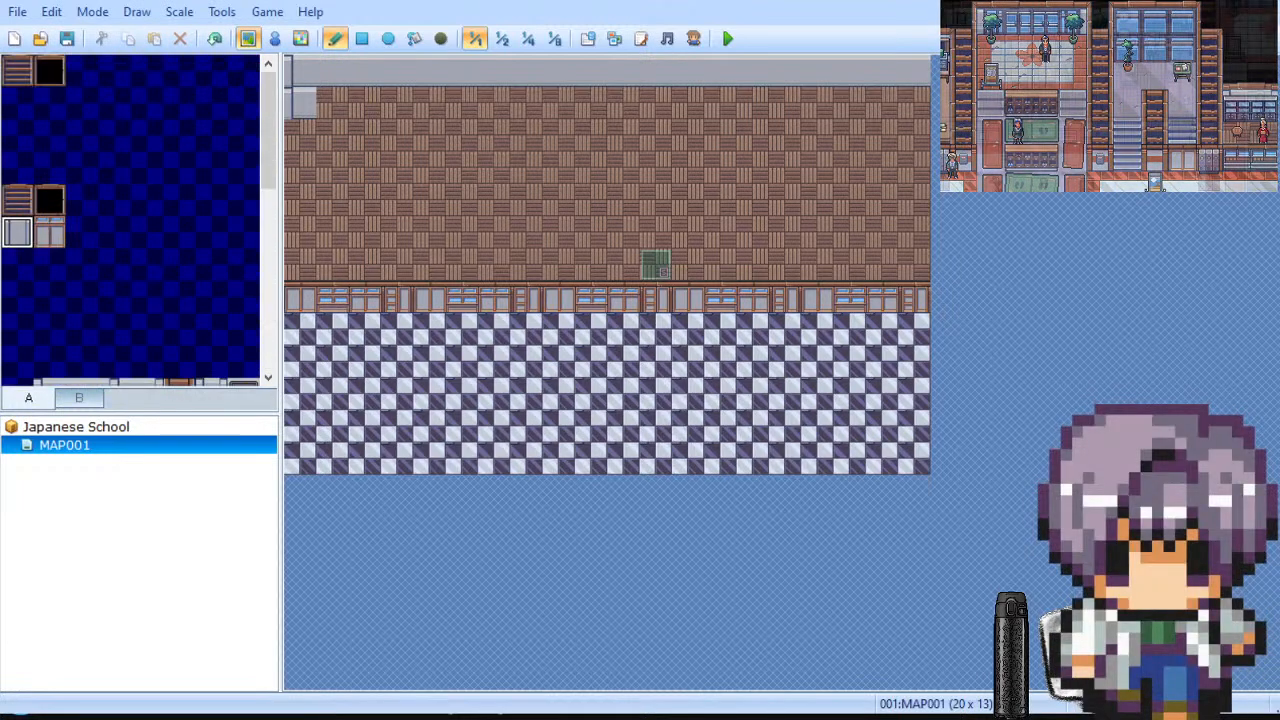
{"action": "scroll", "coordinate": [130, 220], "scroll_direction": "up", "scroll_amount": 5}
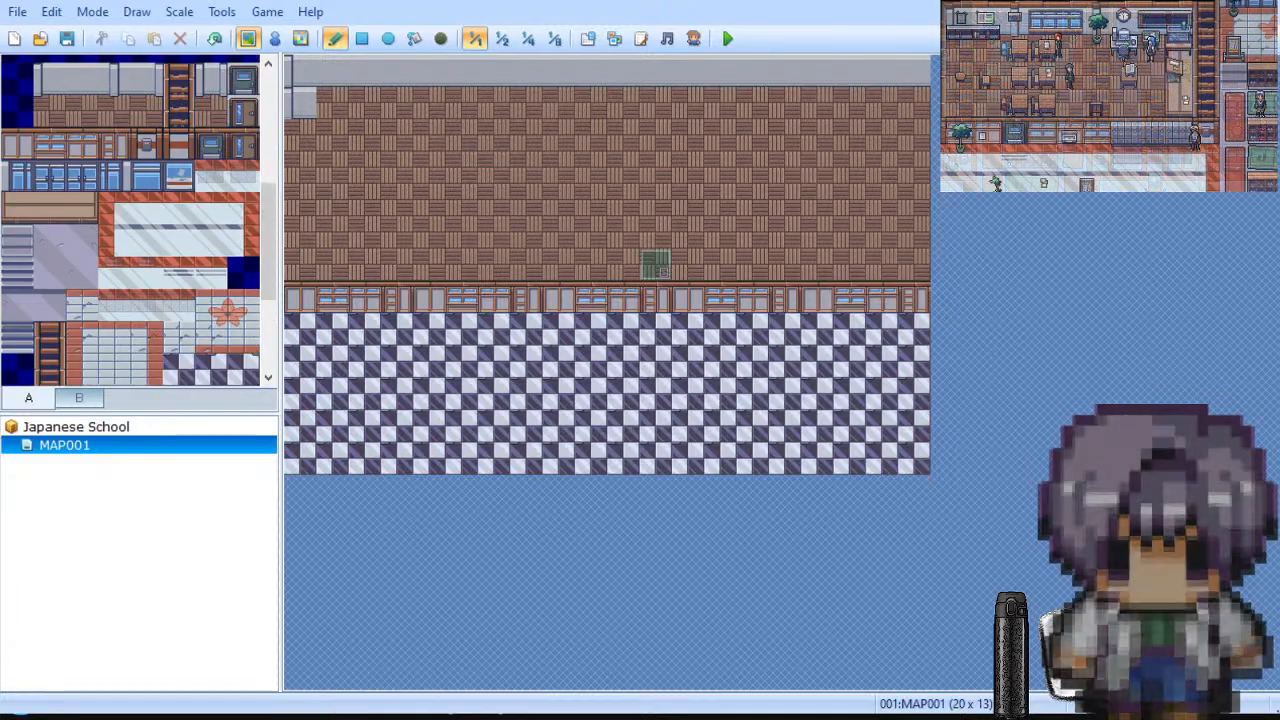
{"action": "scroll", "coordinate": [130, 220], "scroll_direction": "down", "scroll_amount": 3}
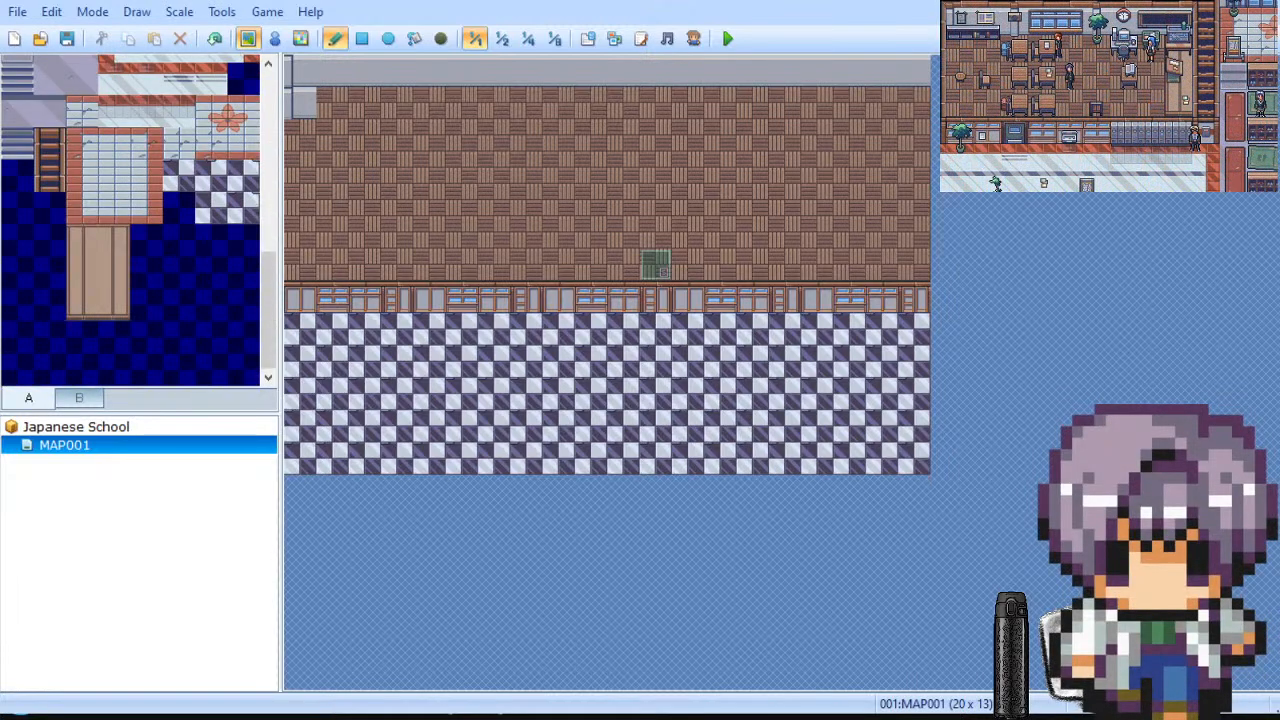
{"action": "left_click", "coordinate": [79, 397]}
{"action": "scroll", "coordinate": [130, 220], "scroll_direction": "up", "scroll_amount": 1}
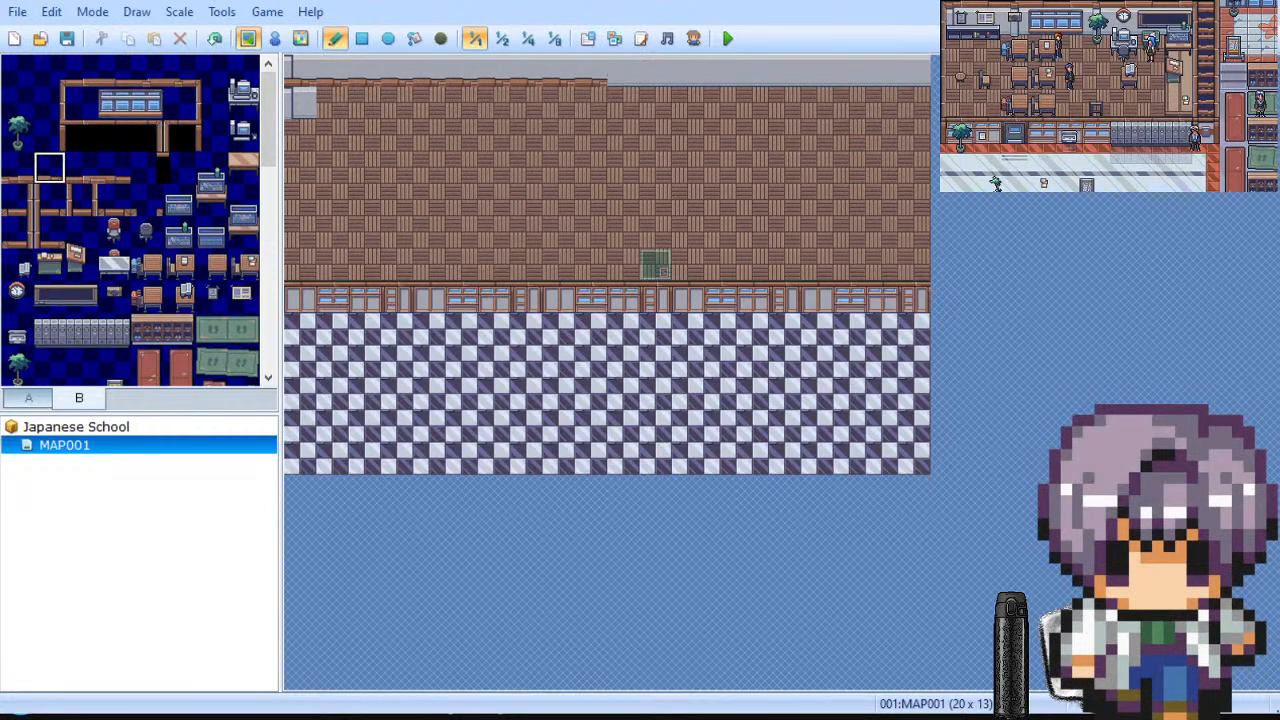
{"action": "key", "text": "ctrl+z"}
Step: Try five wooden corner-post trim tiles along the left part of the top wall, and undo them
{"action": "left_click", "coordinate": [49, 231]}
{"action": "left_click", "coordinate": [113, 167]}
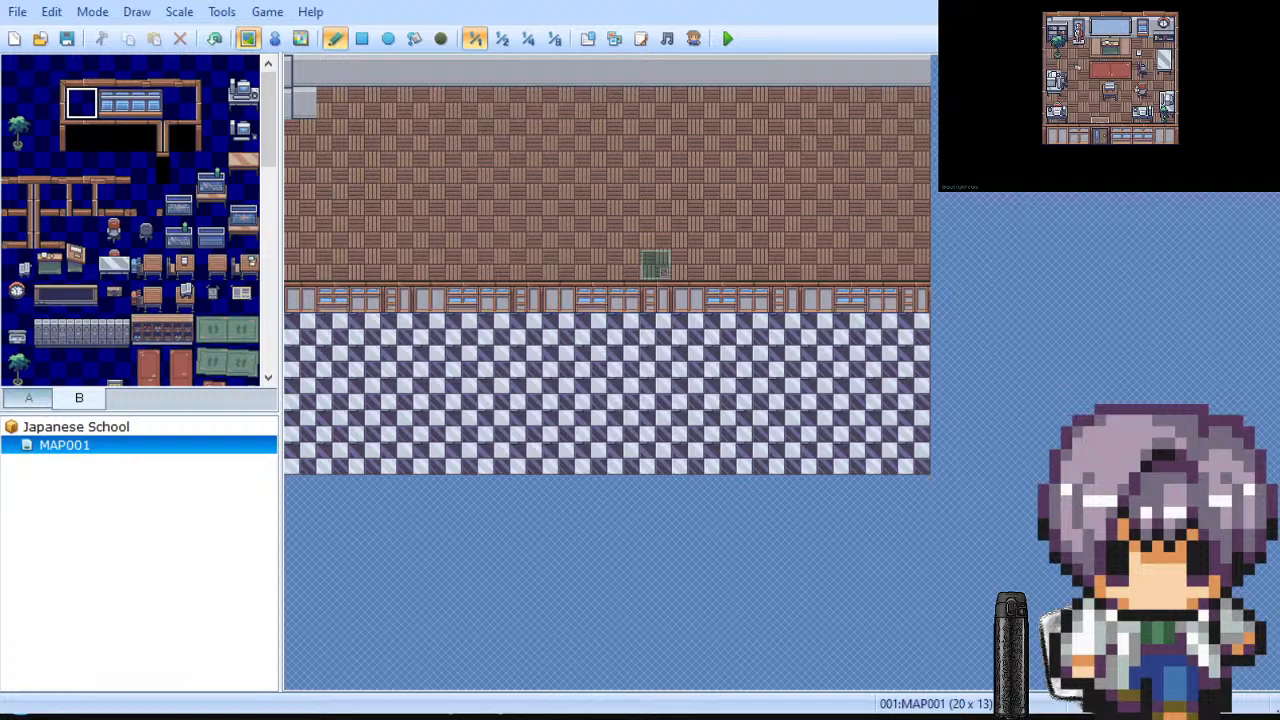
{"action": "scroll", "coordinate": [130, 220], "scroll_direction": "down", "scroll_amount": 2}
{"action": "scroll", "coordinate": [130, 220], "scroll_direction": "down", "scroll_amount": 6}
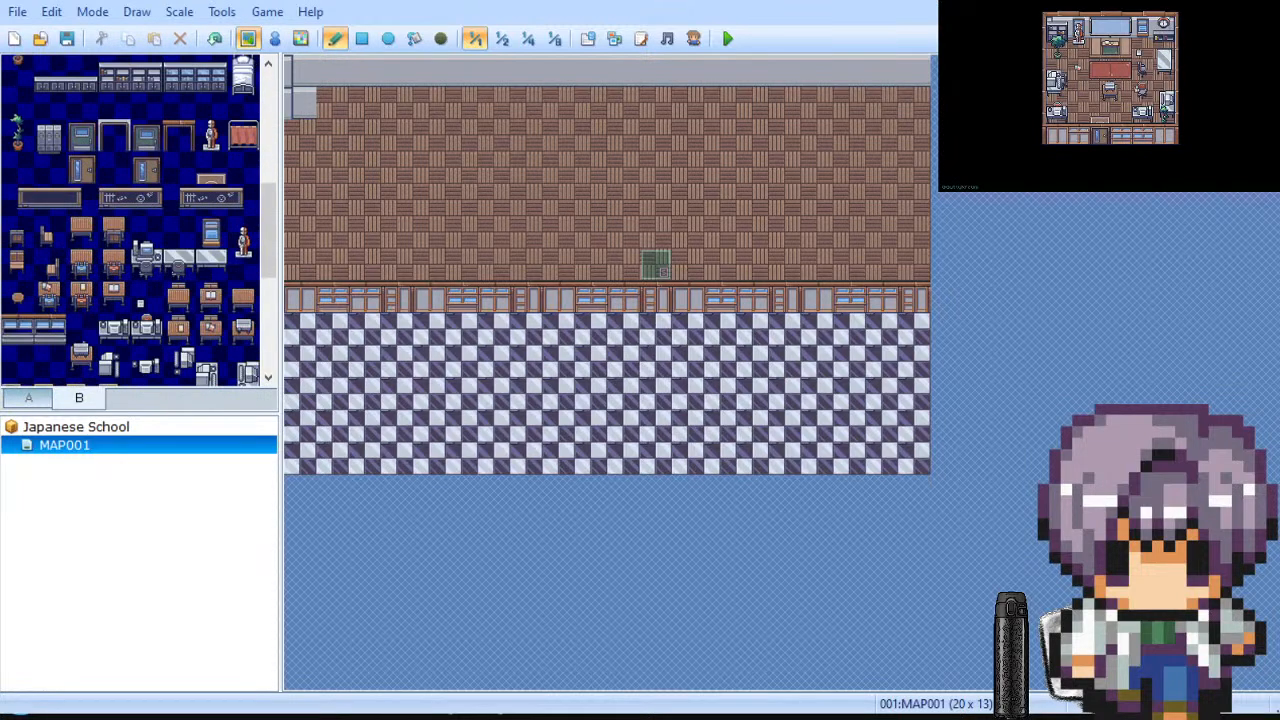
{"action": "scroll", "coordinate": [130, 220], "scroll_direction": "down", "scroll_amount": 8}
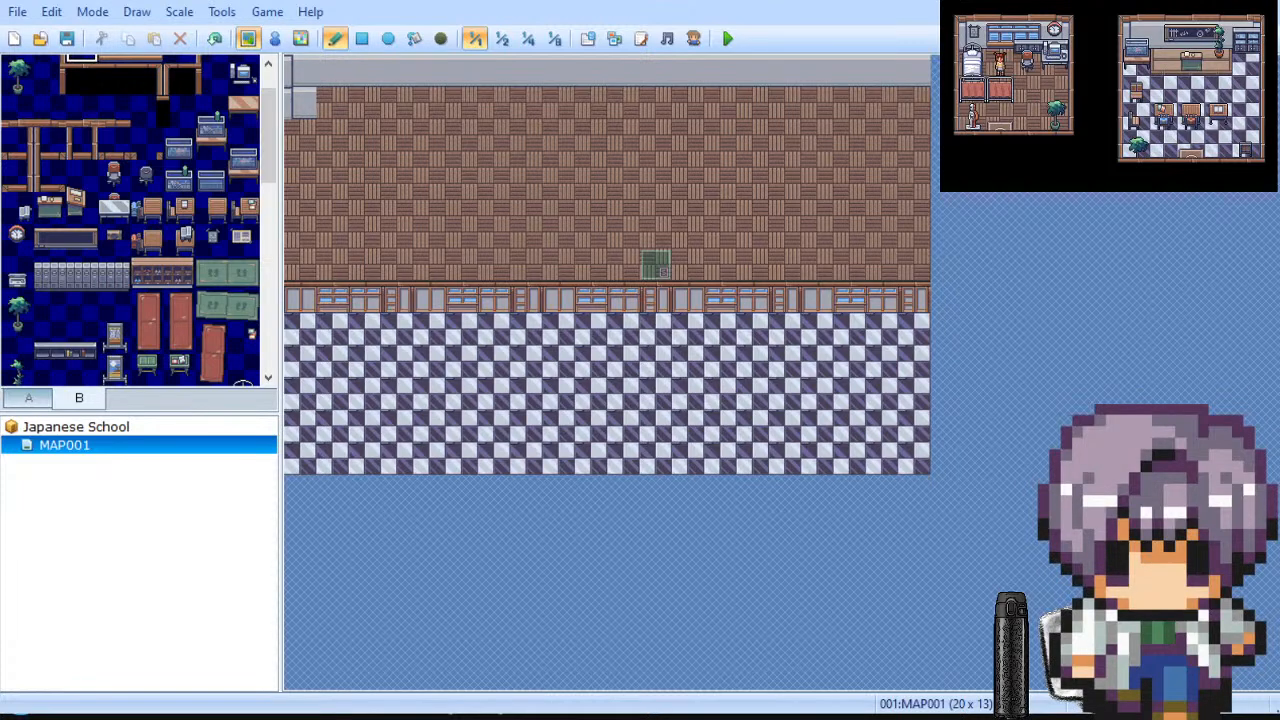
{"action": "left_click_drag", "start_coordinate": [49, 143], "coordinate": [17, 111]}
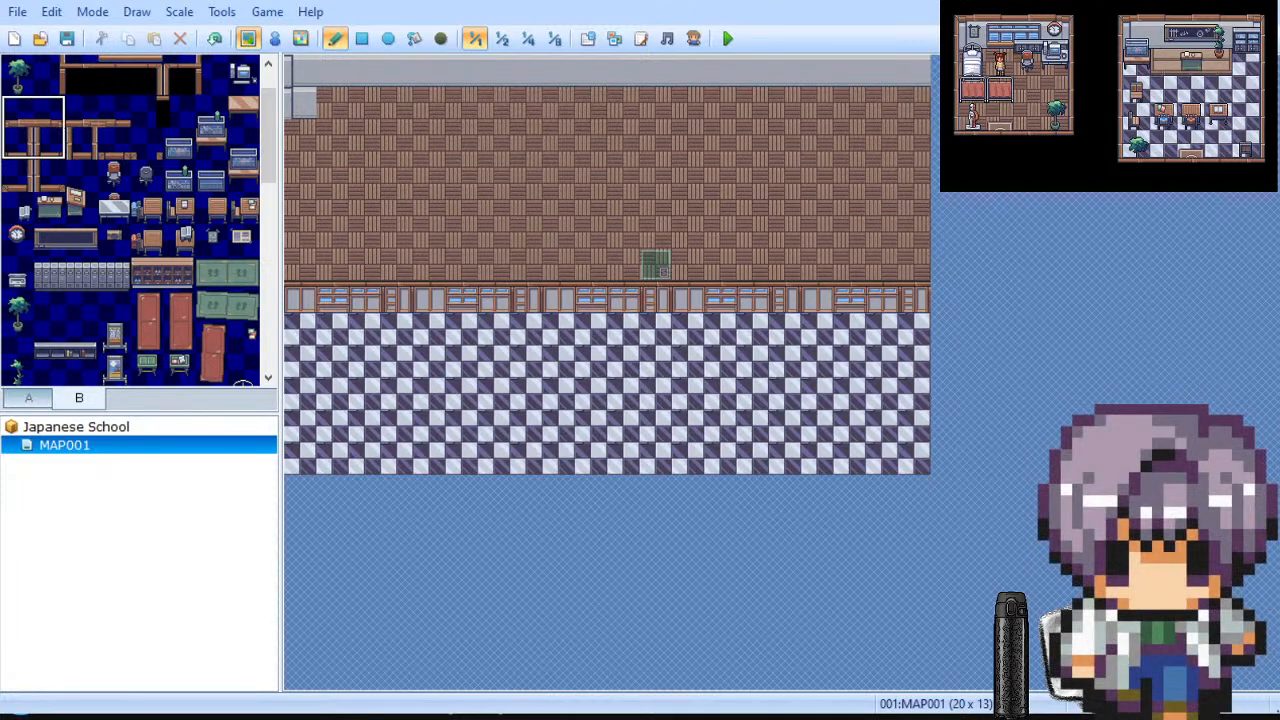
{"action": "left_click", "coordinate": [82, 143]}
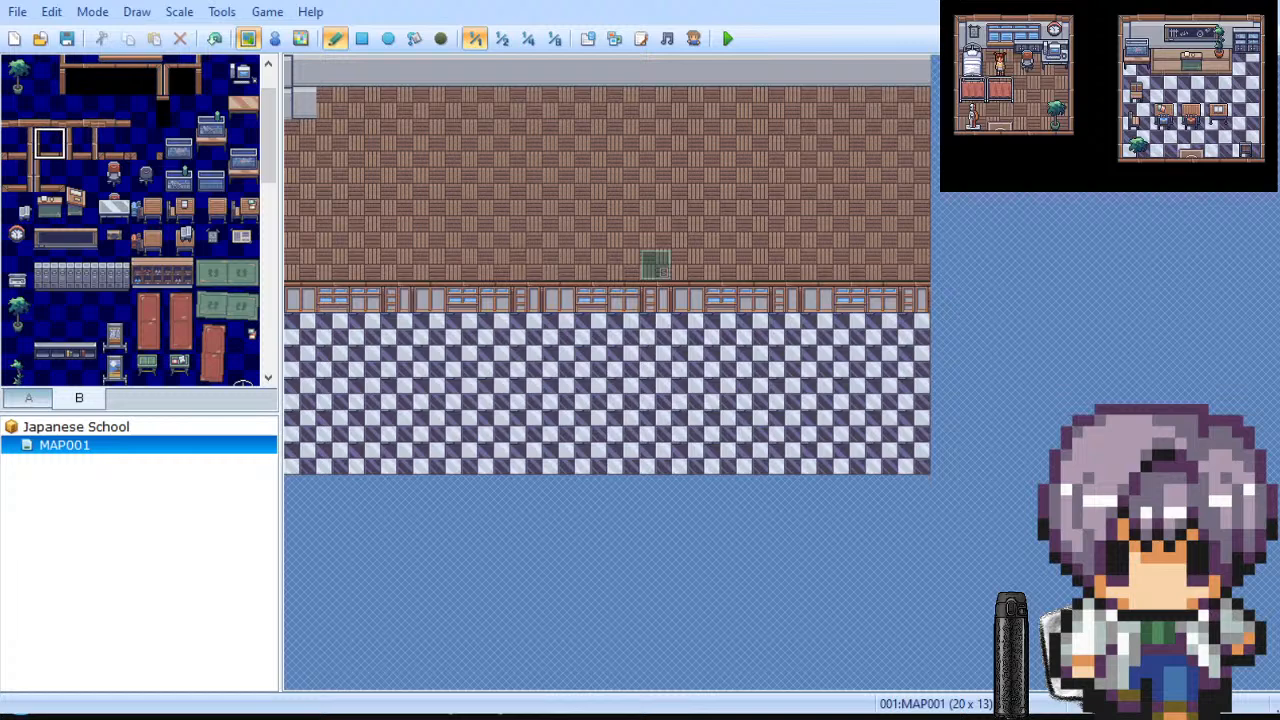
{"action": "left_click_drag", "start_coordinate": [300, 70], "coordinate": [430, 70]}
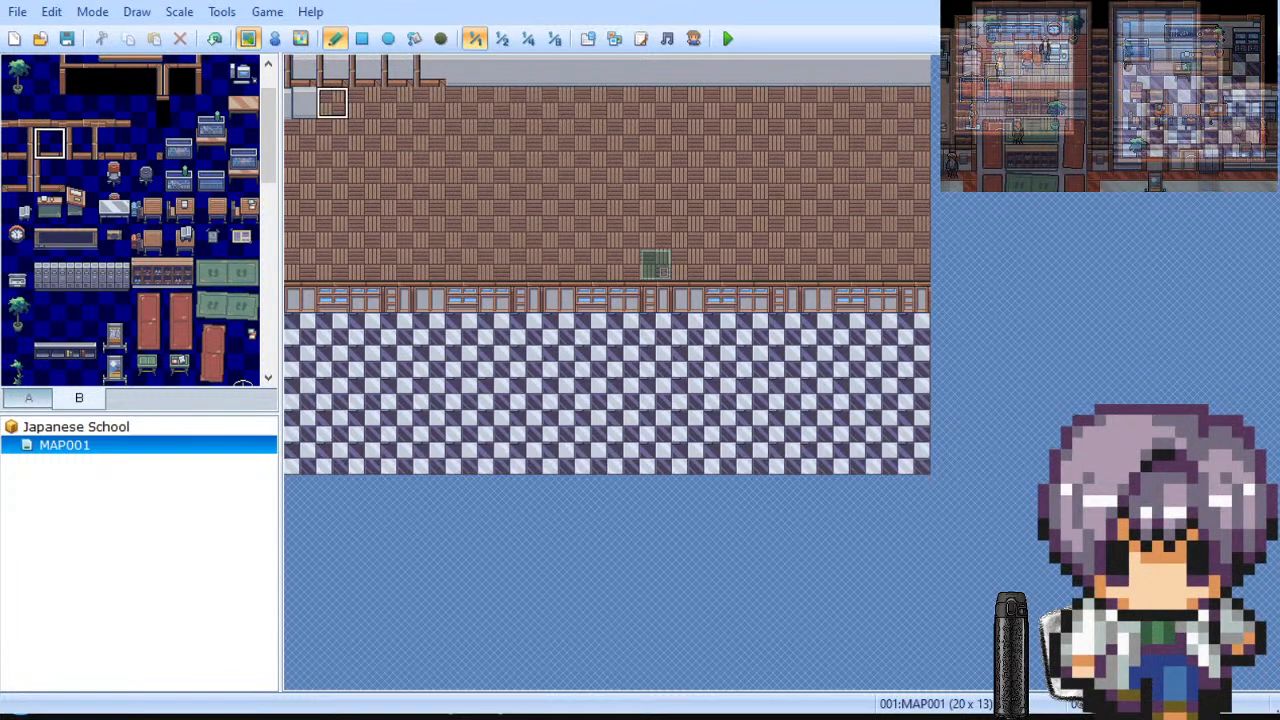
{"action": "key", "text": "ctrl+z"}
{"action": "left_click", "coordinate": [17, 111]}
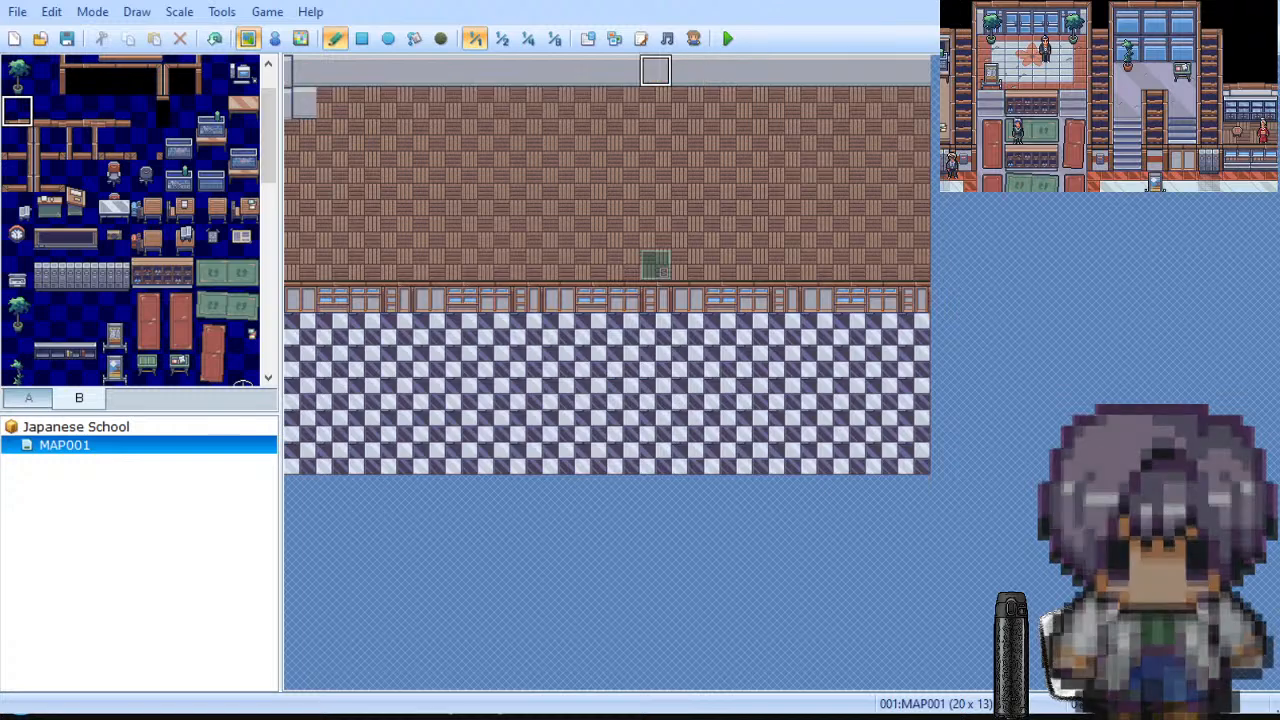
Step: Try covering six tiles of the top wall with the solid black tile, and undo the stroke
{"action": "scroll", "coordinate": [130, 220], "scroll_direction": "up", "scroll_amount": 2}
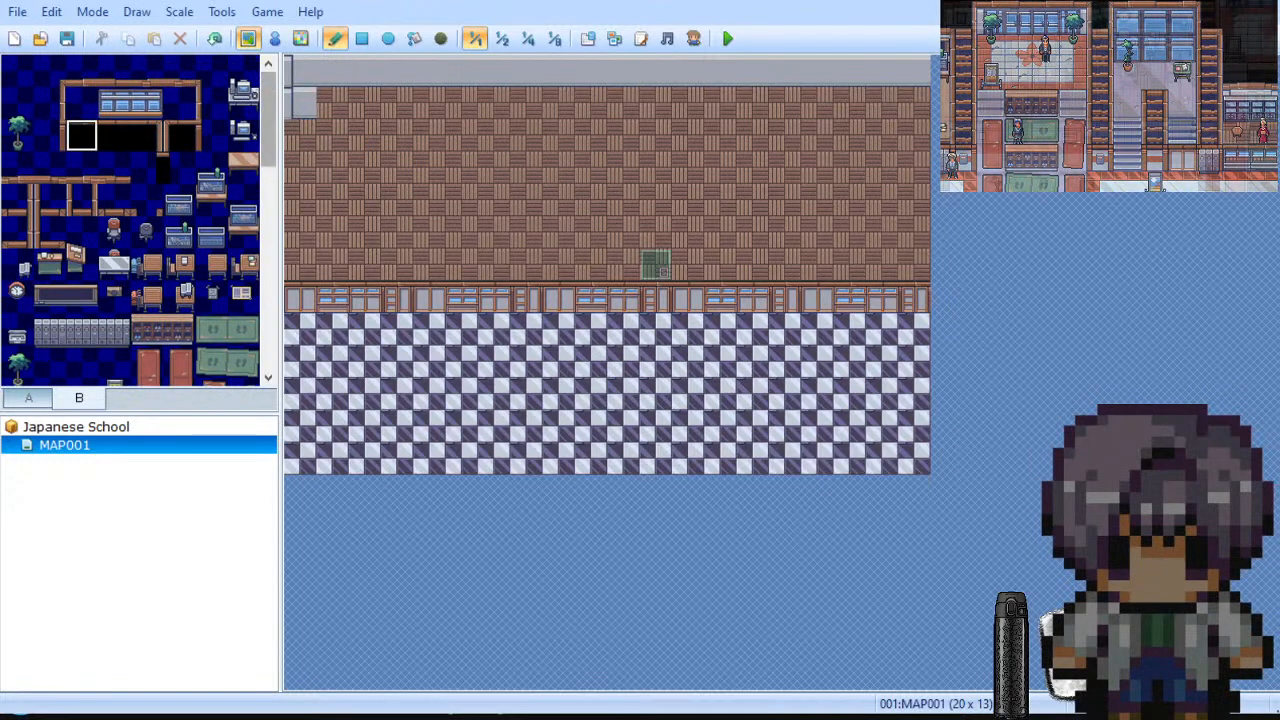
{"action": "left_click", "coordinate": [82, 135]}
{"action": "left_click_drag", "start_coordinate": [332, 70], "coordinate": [493, 70]}
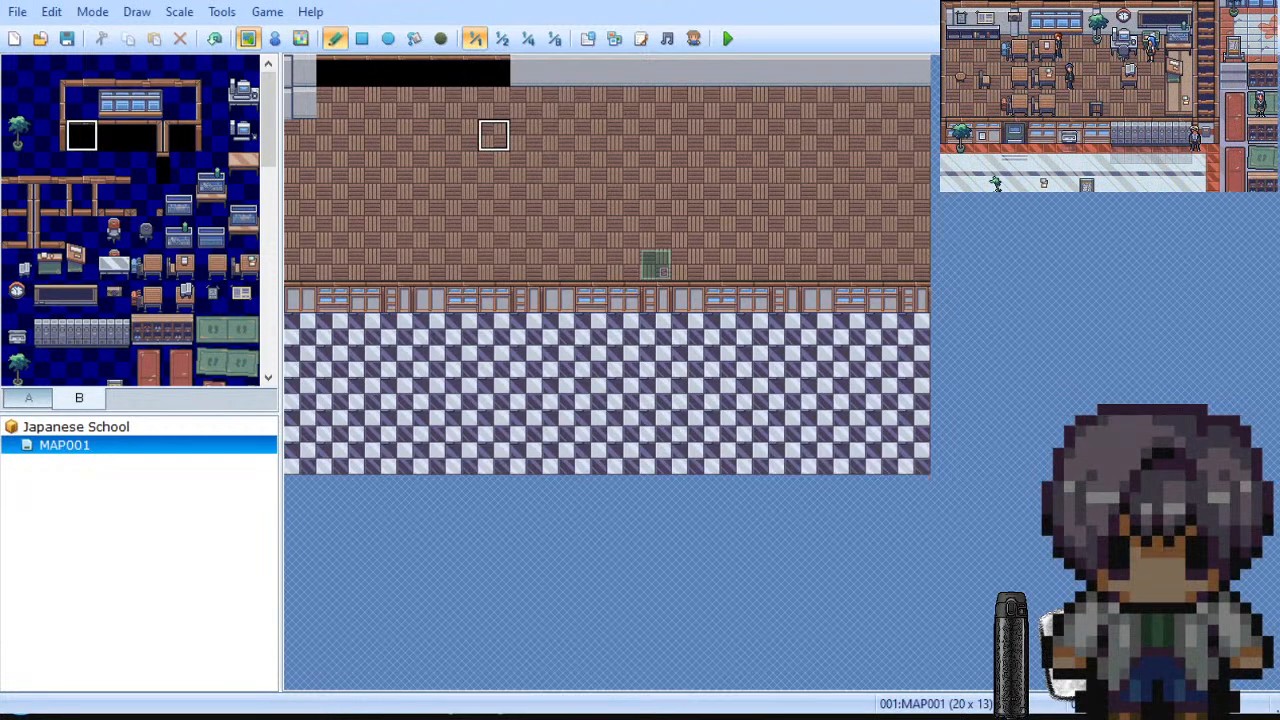
{"action": "key", "text": "ctrl+z"}
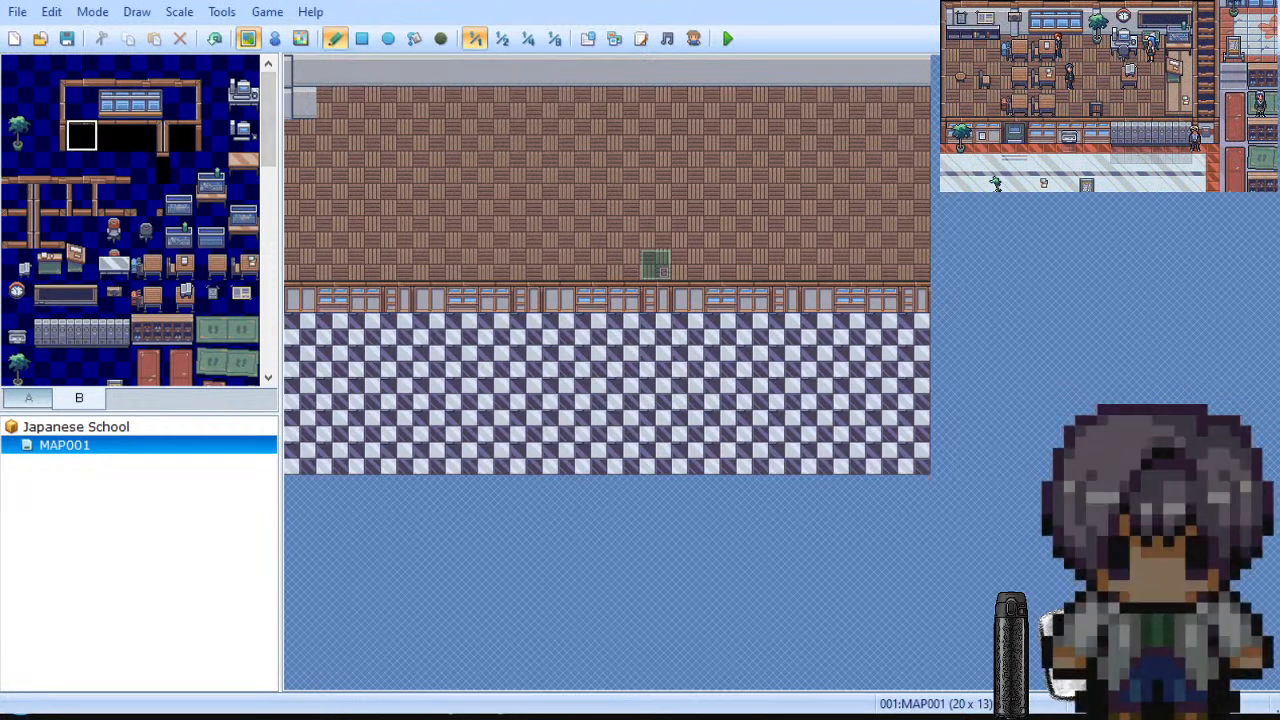
Step: Try a three-tile vertical column of tileset A's first slatted wood autotile on the wooden floor, and undo it
{"action": "scroll", "coordinate": [130, 220], "scroll_direction": "down", "scroll_amount": 3}
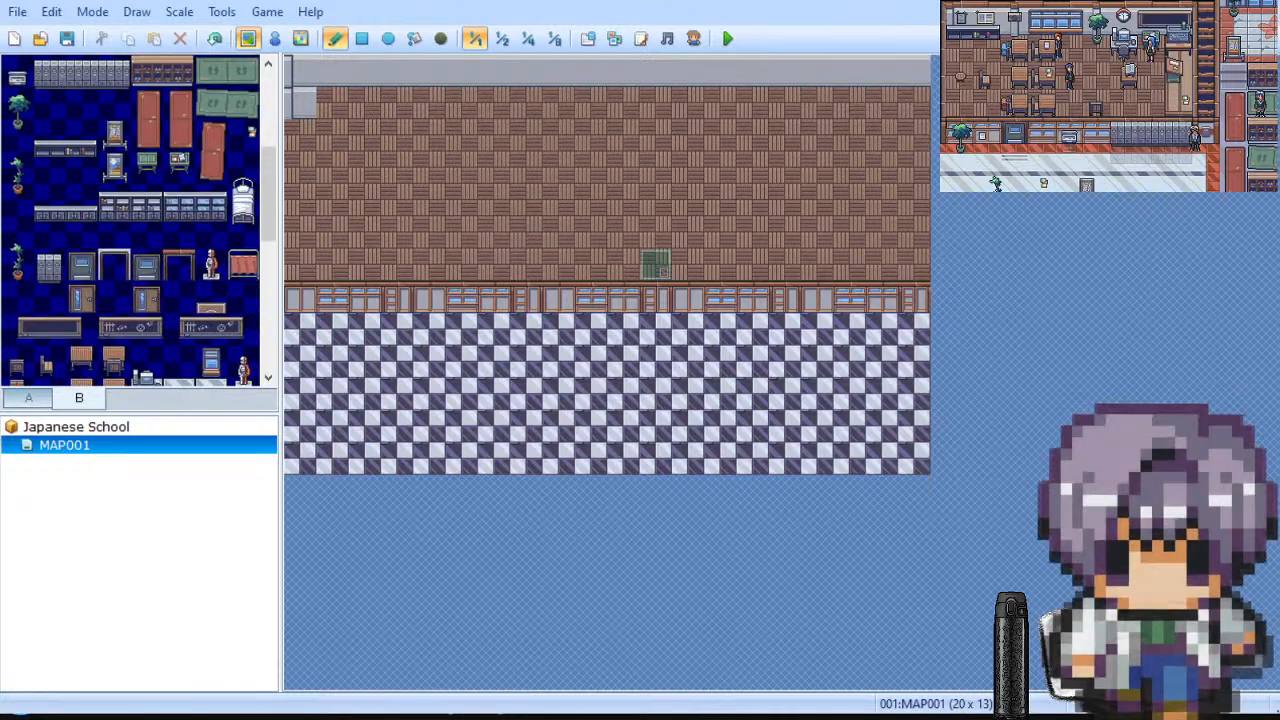
{"action": "scroll", "coordinate": [130, 220], "scroll_direction": "down", "scroll_amount": 3}
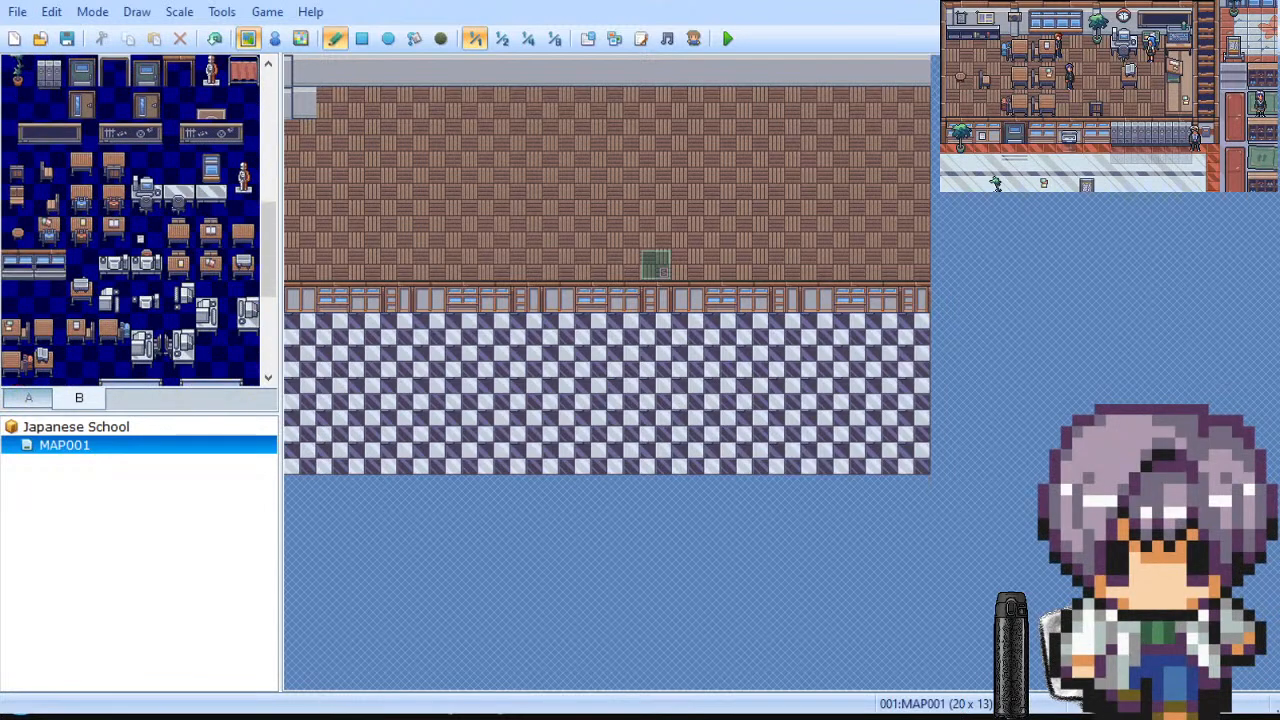
{"action": "scroll", "coordinate": [130, 220], "scroll_direction": "down", "scroll_amount": 3}
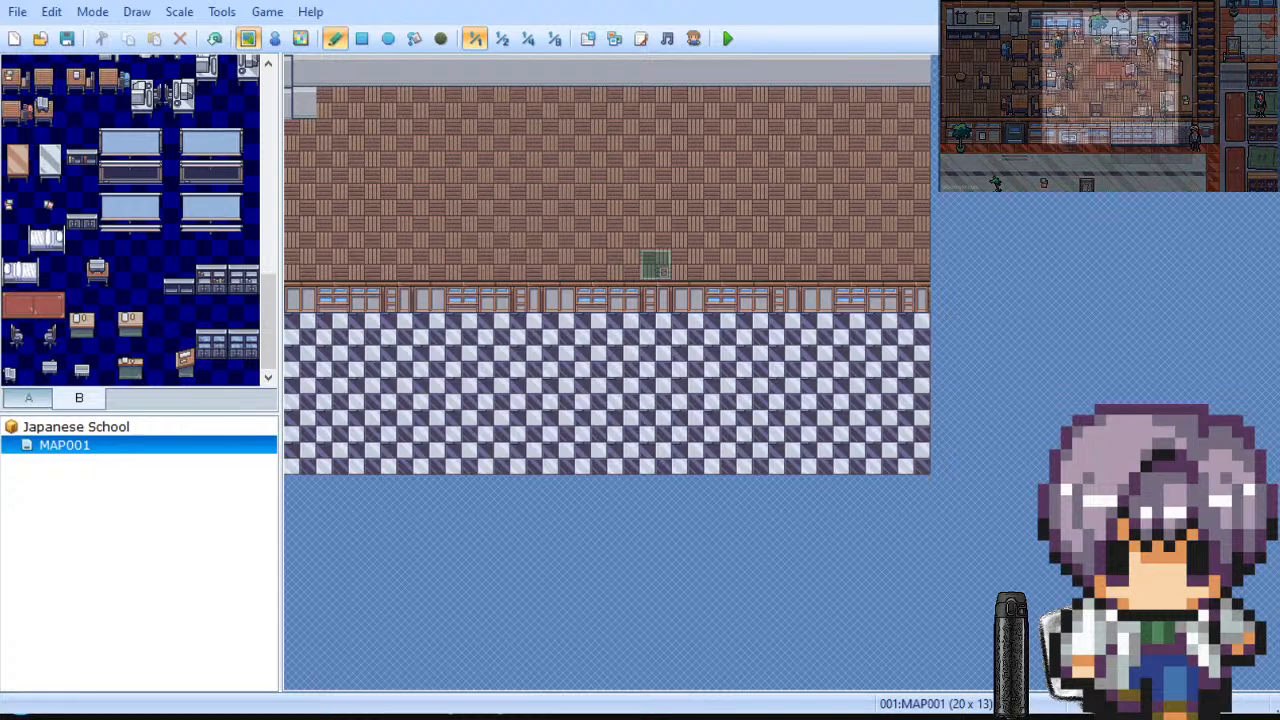
{"action": "left_click", "coordinate": [28, 398]}
{"action": "scroll", "coordinate": [130, 220], "scroll_direction": "up", "scroll_amount": 2}
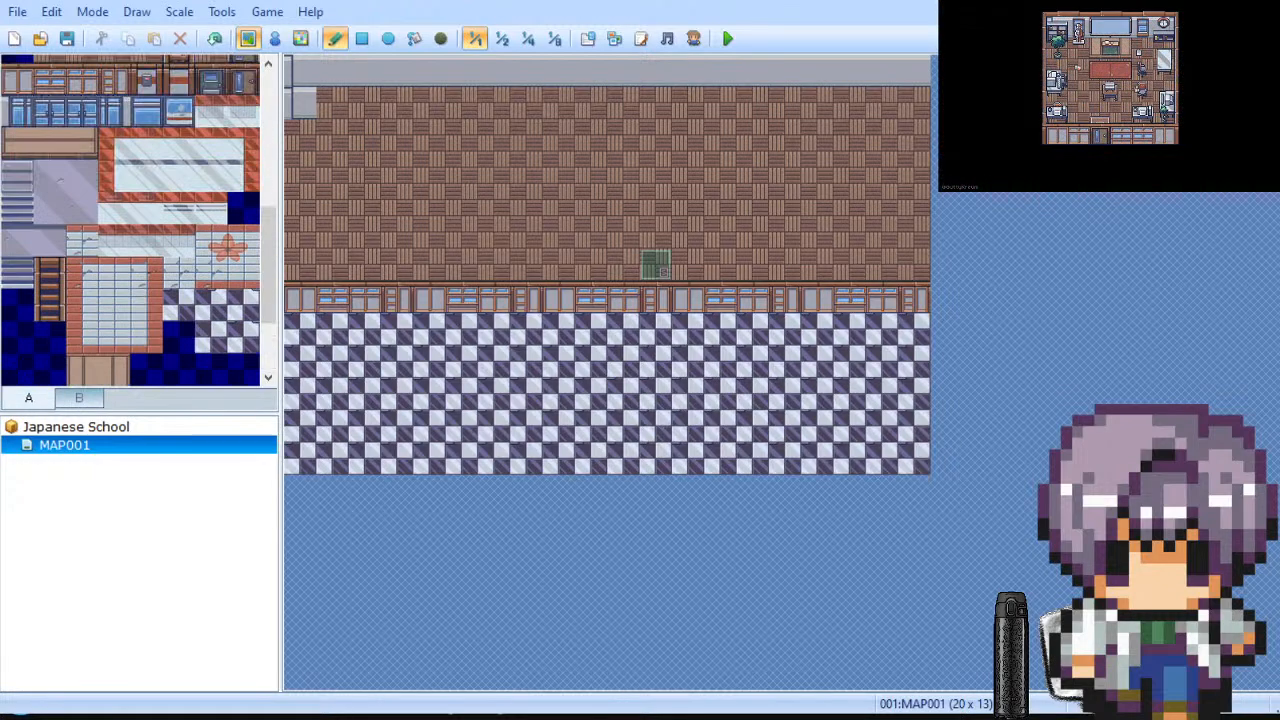
{"action": "scroll", "coordinate": [130, 220], "scroll_direction": "up", "scroll_amount": 3}
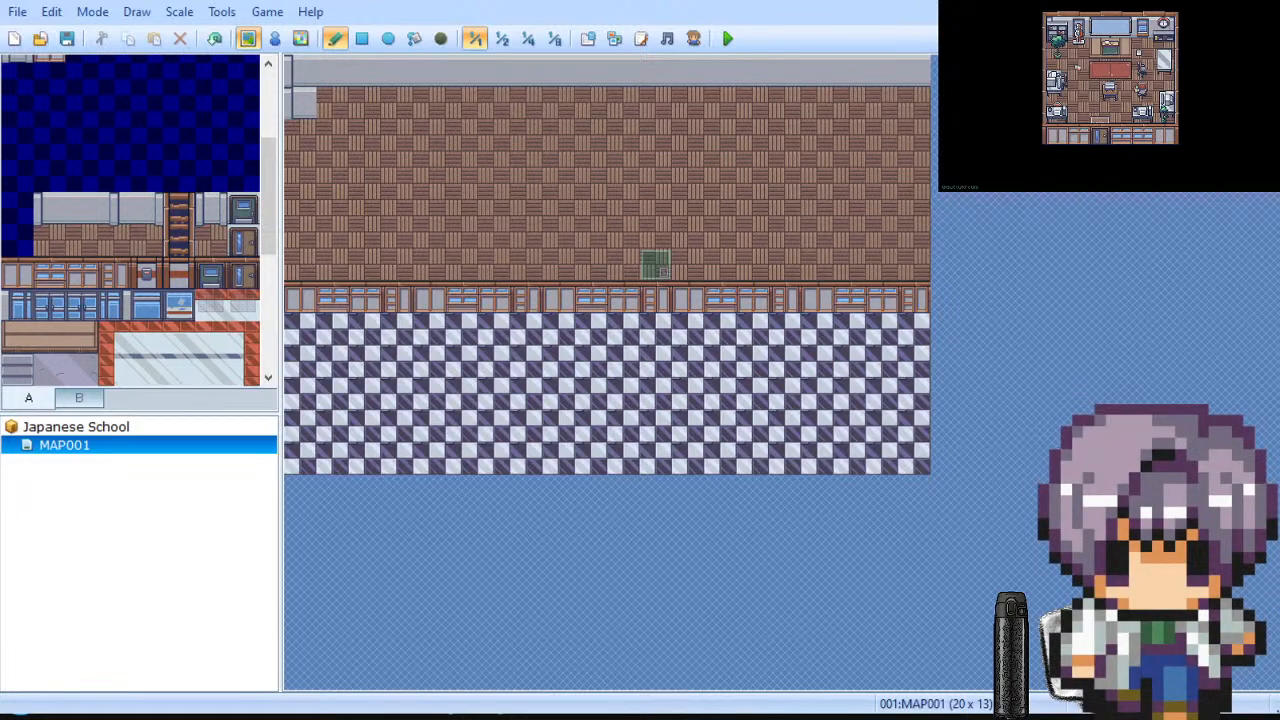
{"action": "scroll", "coordinate": [130, 220], "scroll_direction": "up", "scroll_amount": 3}
{"action": "left_click", "coordinate": [17, 70]}
{"action": "left_click", "coordinate": [397, 167]}
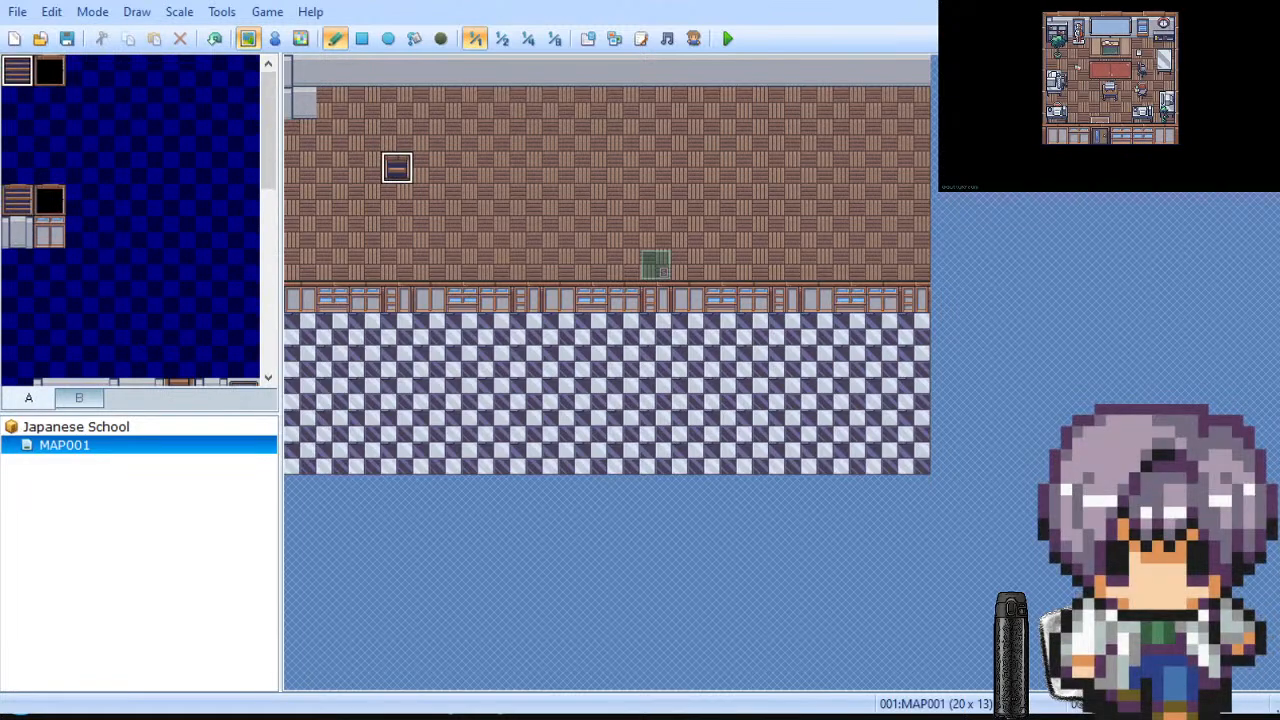
{"action": "left_click_drag", "start_coordinate": [397, 167], "coordinate": [397, 232]}
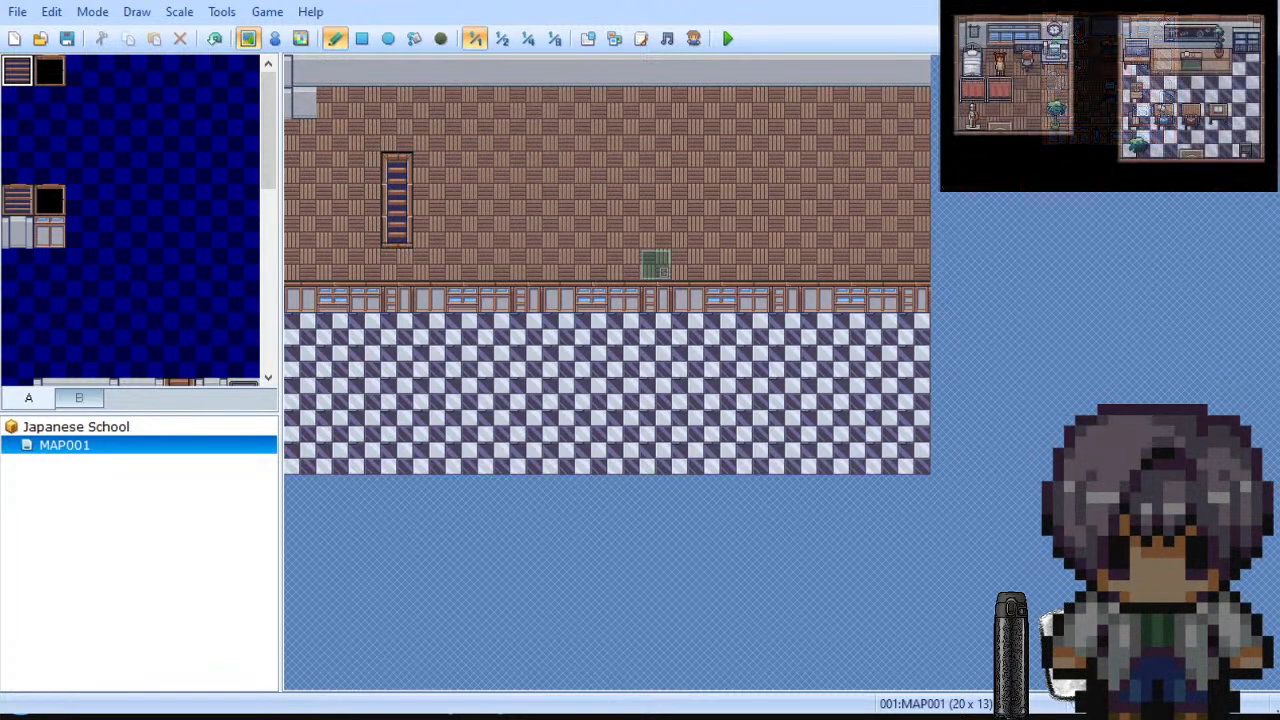
{"action": "key", "text": "ctrl+z"}
Step: Try the second slatted wood autotile as a four-tile vertical column on the wooden floor, and undo it
{"action": "left_click", "coordinate": [17, 200]}
{"action": "left_click_drag", "start_coordinate": [461, 135], "coordinate": [461, 232]}
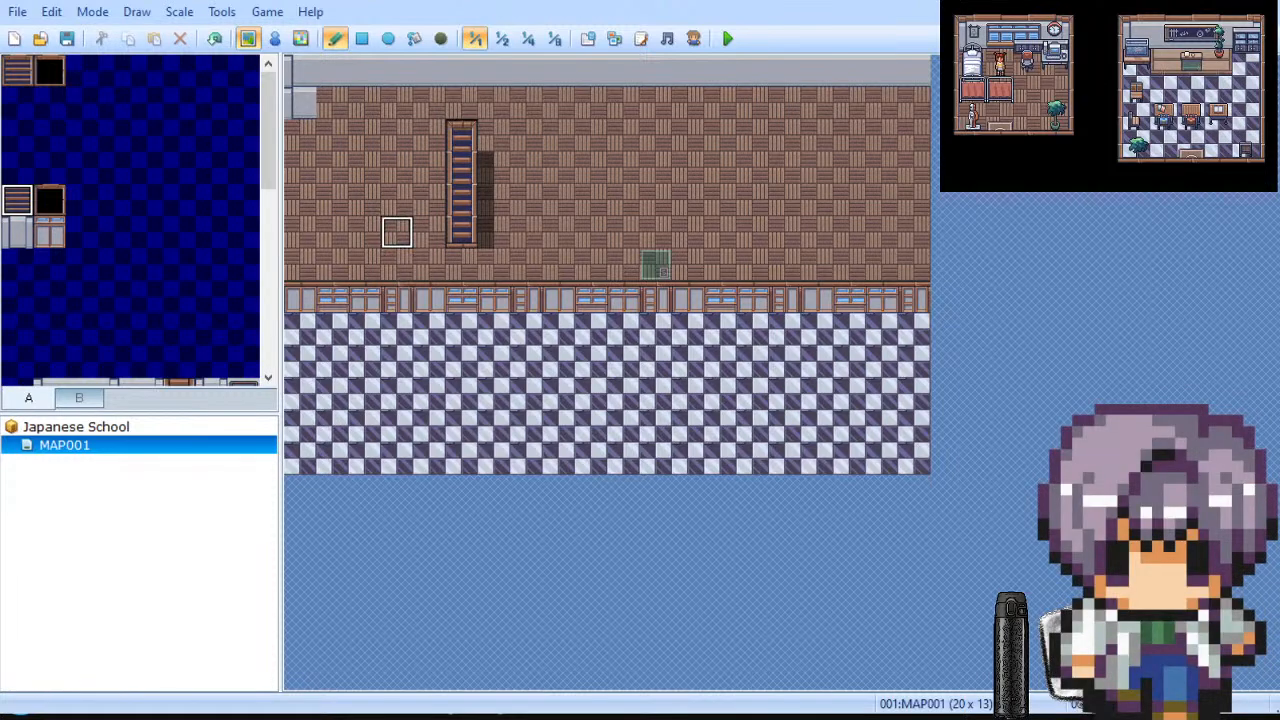
{"action": "key", "text": "ctrl+z"}
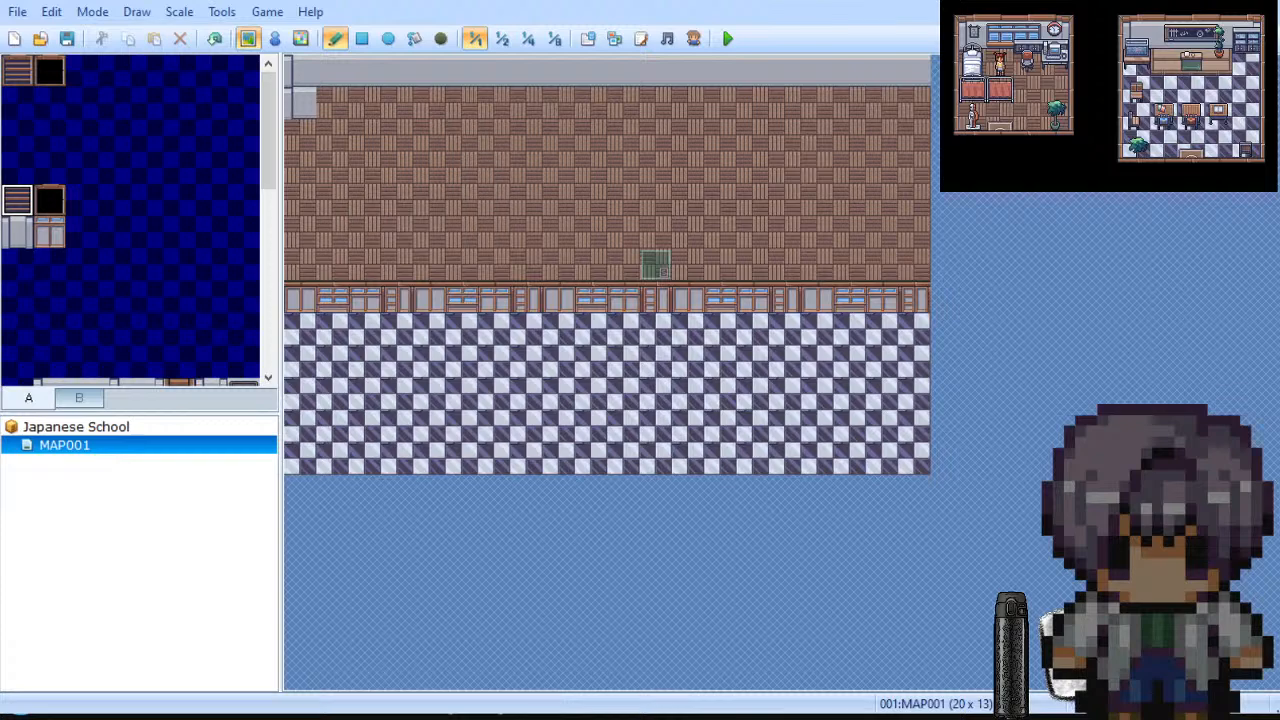
Step: Draw a block of the black wood-framed autotile, five tiles wide and two high, in the middle of the wooden floor
{"action": "left_click", "coordinate": [82, 200]}
{"action": "left_click", "coordinate": [50, 200]}
{"action": "mouse_move", "coordinate": [491, 166]}
{"action": "left_mouse_down"}
{"action": "mouse_move", "coordinate": [620, 200]}
{"action": "mouse_move", "coordinate": [491, 166]}
{"action": "mouse_move", "coordinate": [526, 168]}
{"action": "left_mouse_up"}
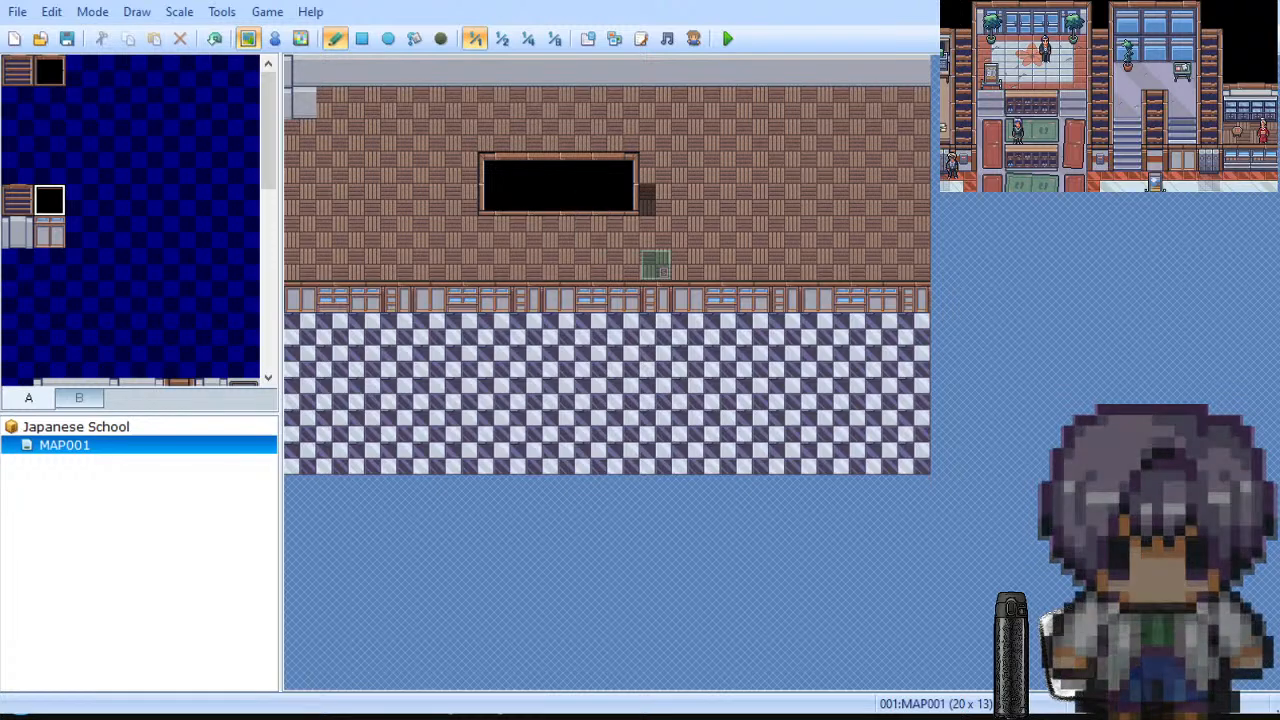
Step: Undo the black framed block, try the first black framed autotile as an irregular area on the wooden floor, and undo it
{"action": "key", "text": "ctrl+z"}
{"action": "left_click", "coordinate": [49, 70]}
{"action": "left_click_drag", "start_coordinate": [430, 136], "coordinate": [622, 232]}
{"action": "mouse_move", "coordinate": [461, 167]}
{"action": "left_mouse_down"}
{"action": "mouse_move", "coordinate": [463, 197]}
{"action": "mouse_move", "coordinate": [429, 197]}
{"action": "mouse_move", "coordinate": [558, 232]}
{"action": "left_mouse_up"}
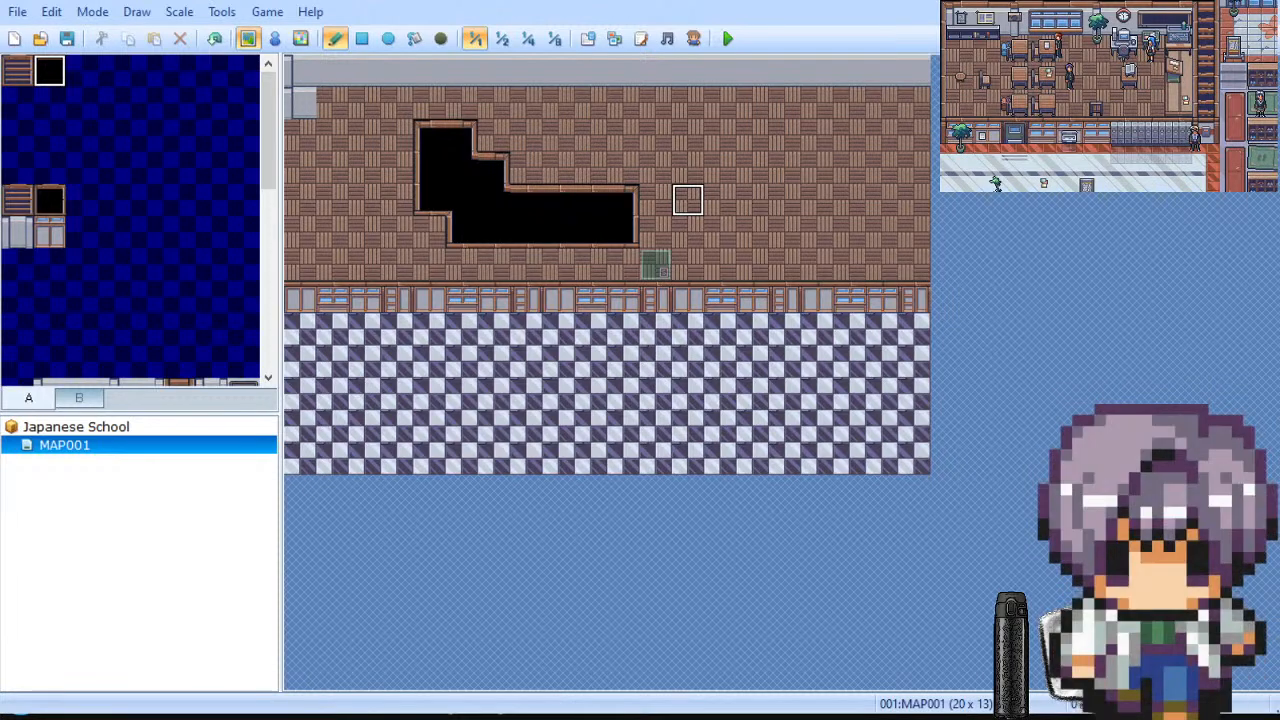
{"action": "key", "text": "ctrl+z"}
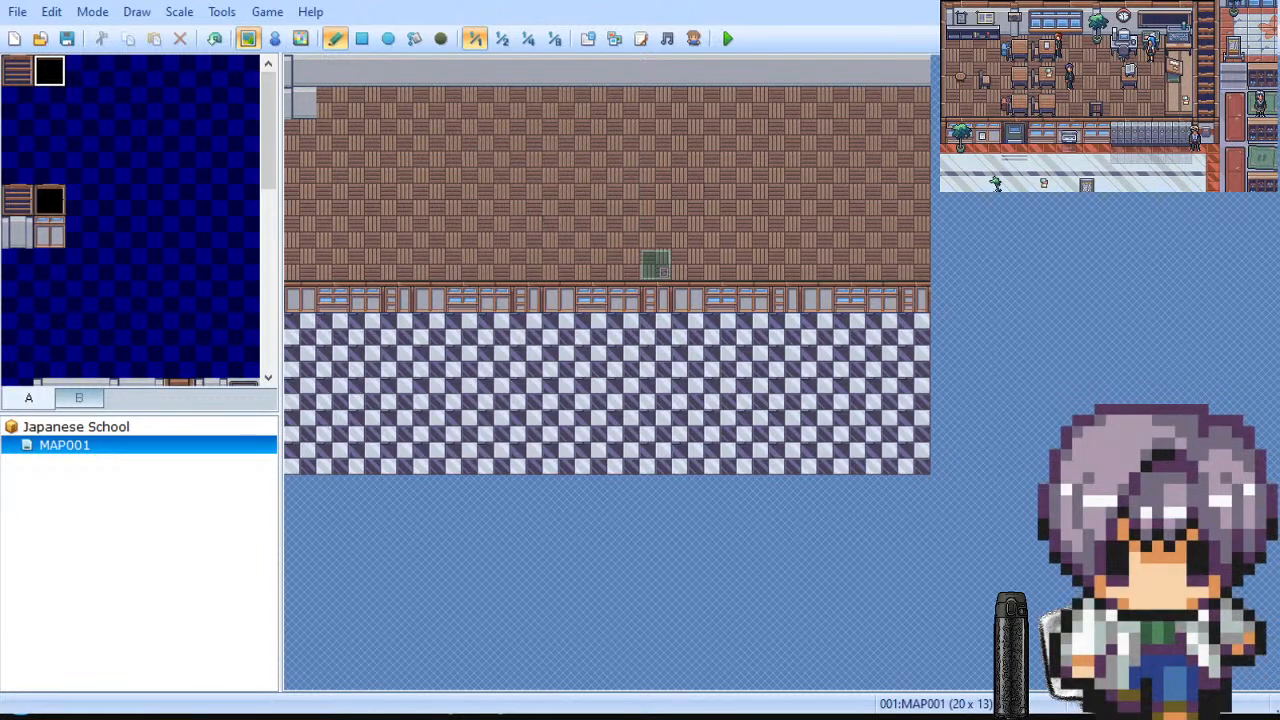
Step: Create a new 17 x 13 map named MAP002 in the Japanese School project with the default settings
{"action": "scroll", "coordinate": [130, 220], "scroll_direction": "down", "scroll_amount": 3}
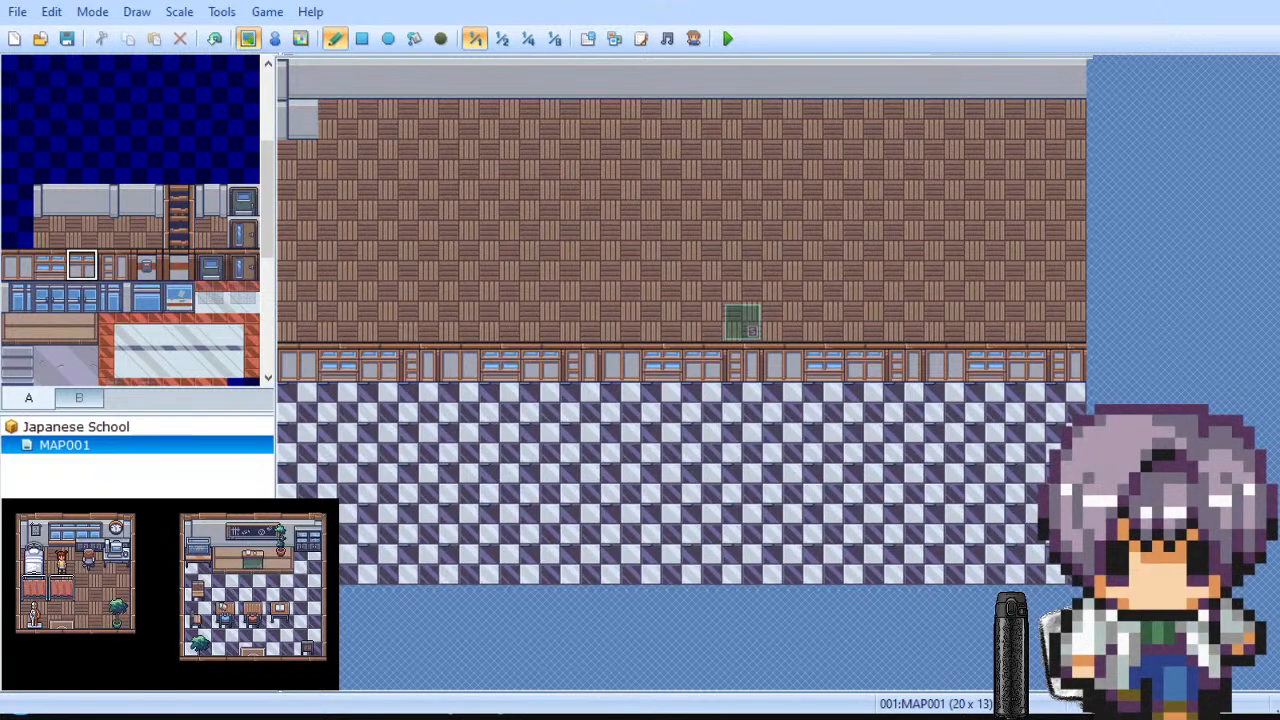
{"action": "scroll", "coordinate": [130, 219], "scroll_direction": "up", "scroll_amount": 2}
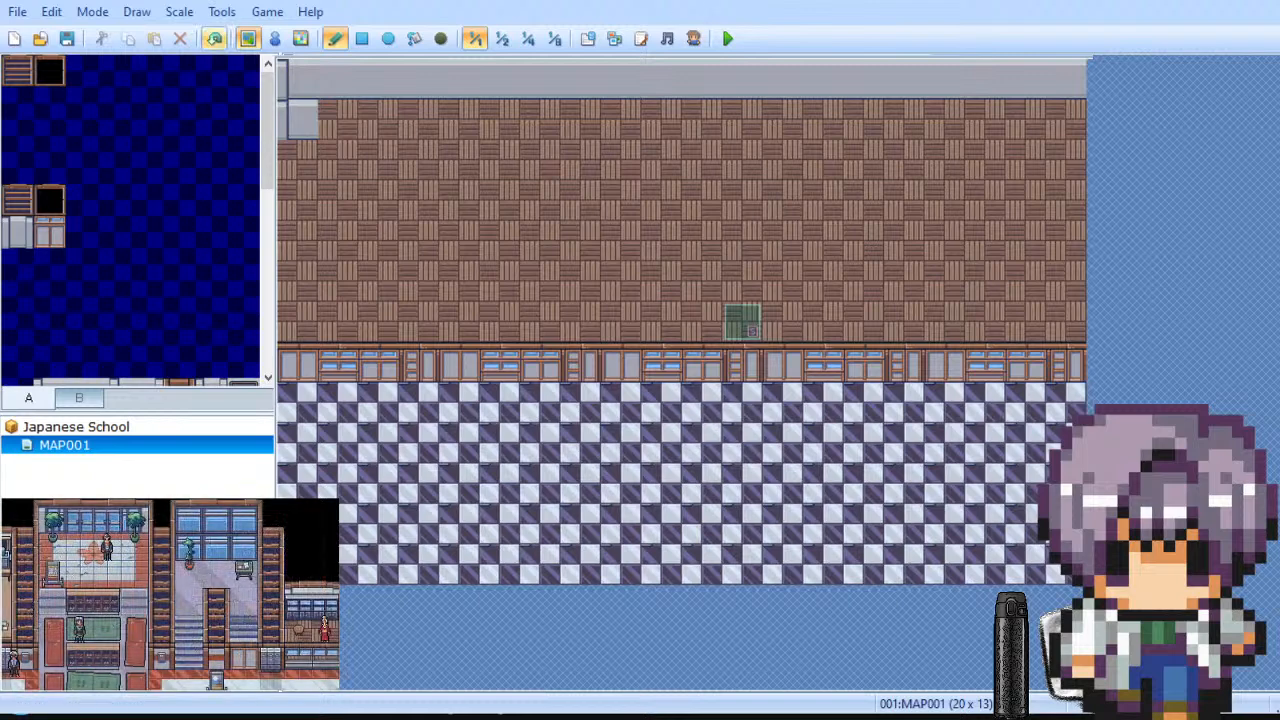
{"action": "left_click", "coordinate": [76, 426]}
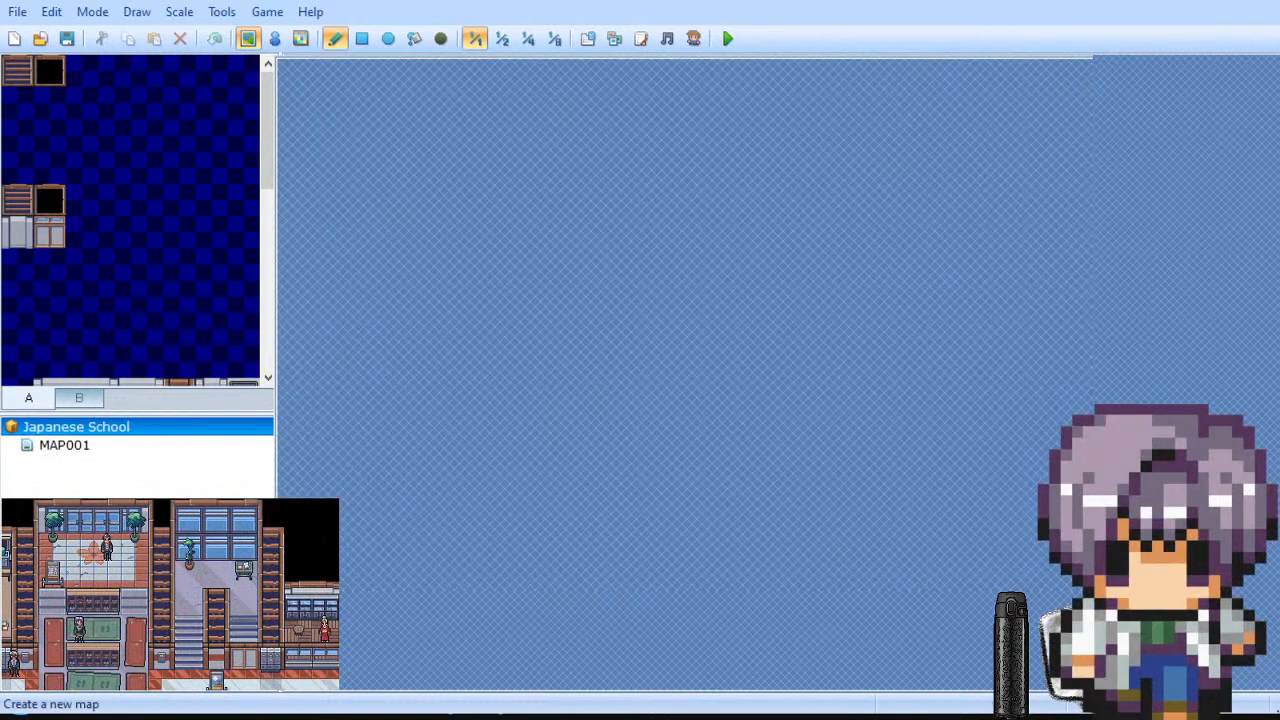
{"action": "key", "text": "Return"}
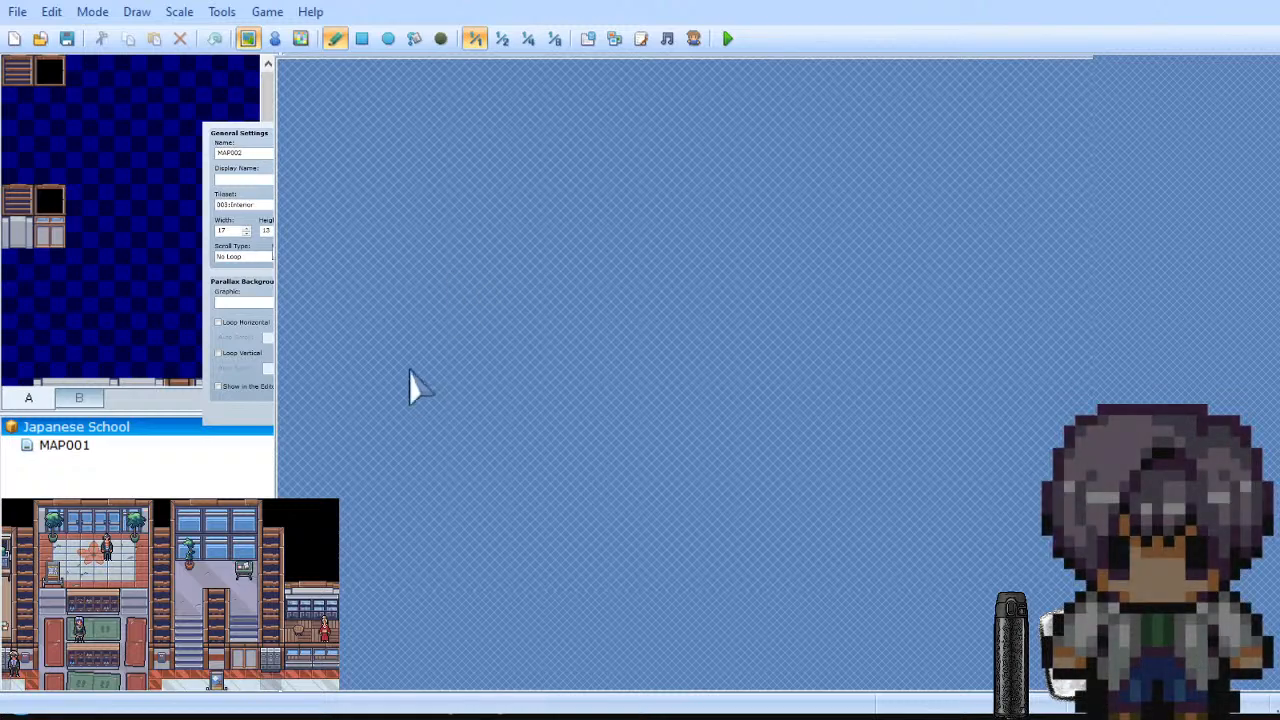
{"action": "key", "text": "Return"}
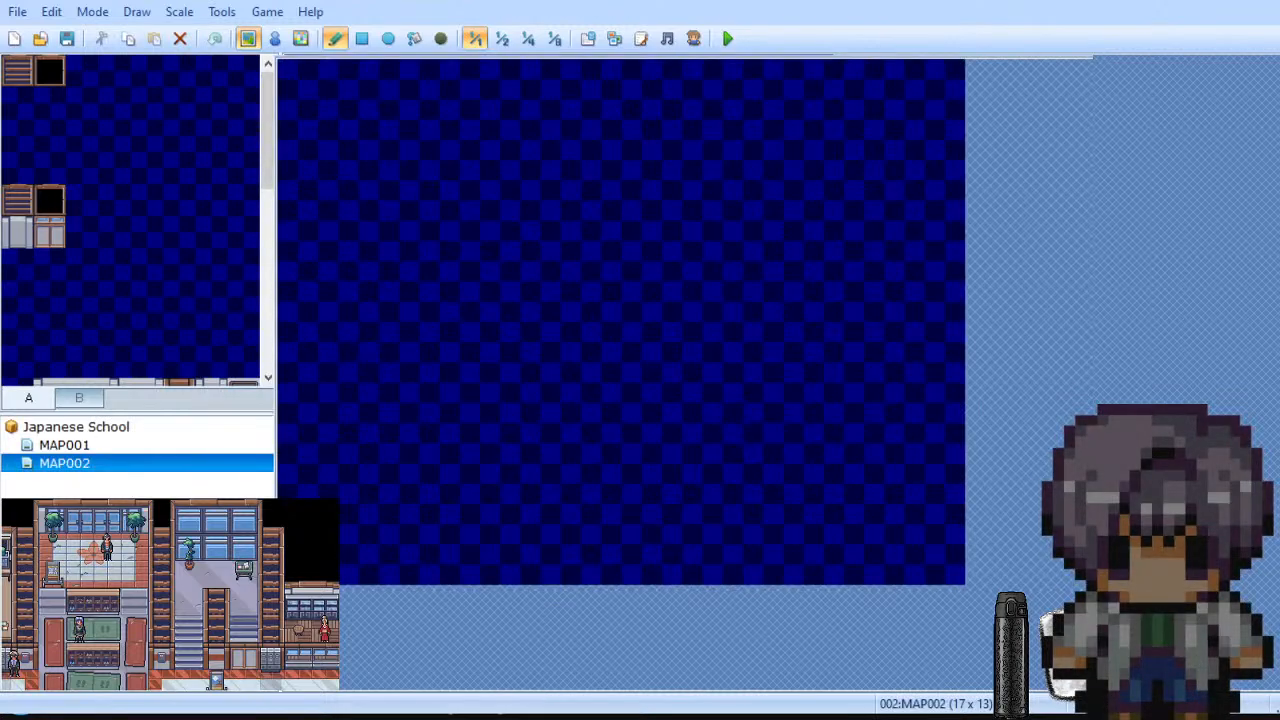
Step: Try stamping tileset B's block of wood trim pieces, four tiles wide and three high, on MAP002, and undo it
{"action": "left_click", "coordinate": [79, 397]}
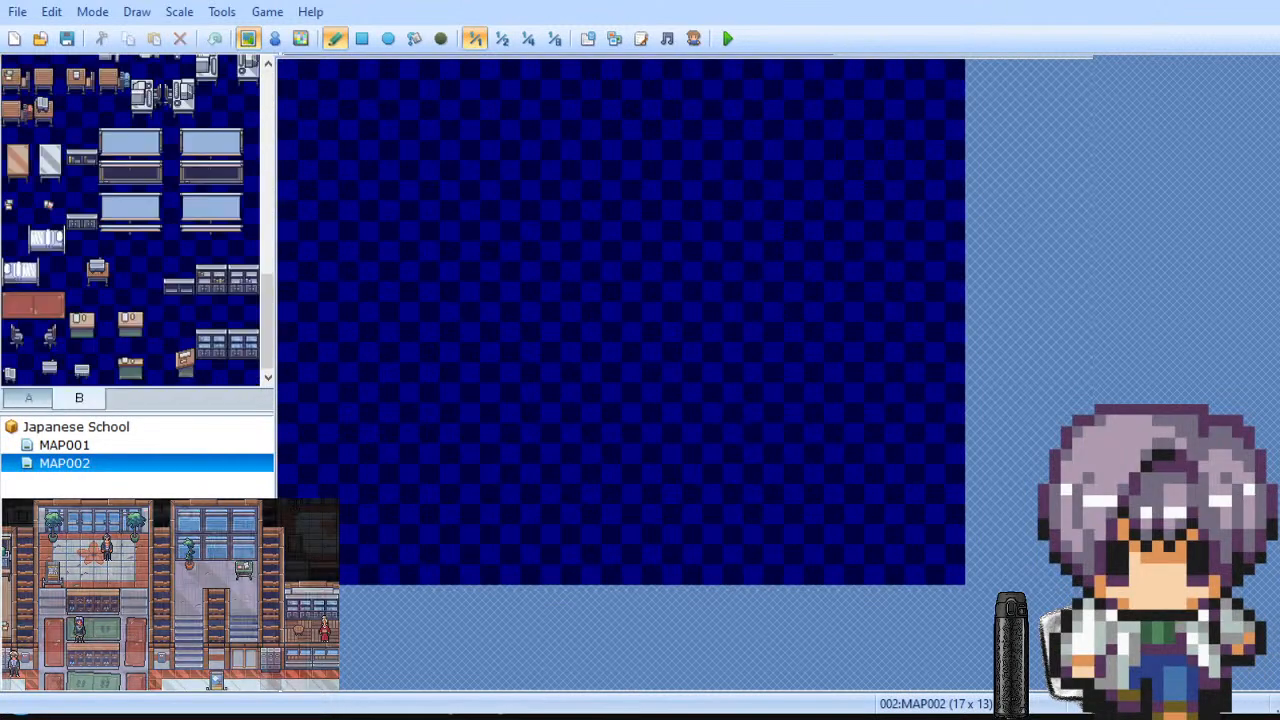
{"action": "scroll", "coordinate": [130, 220], "scroll_direction": "up", "scroll_amount": 6}
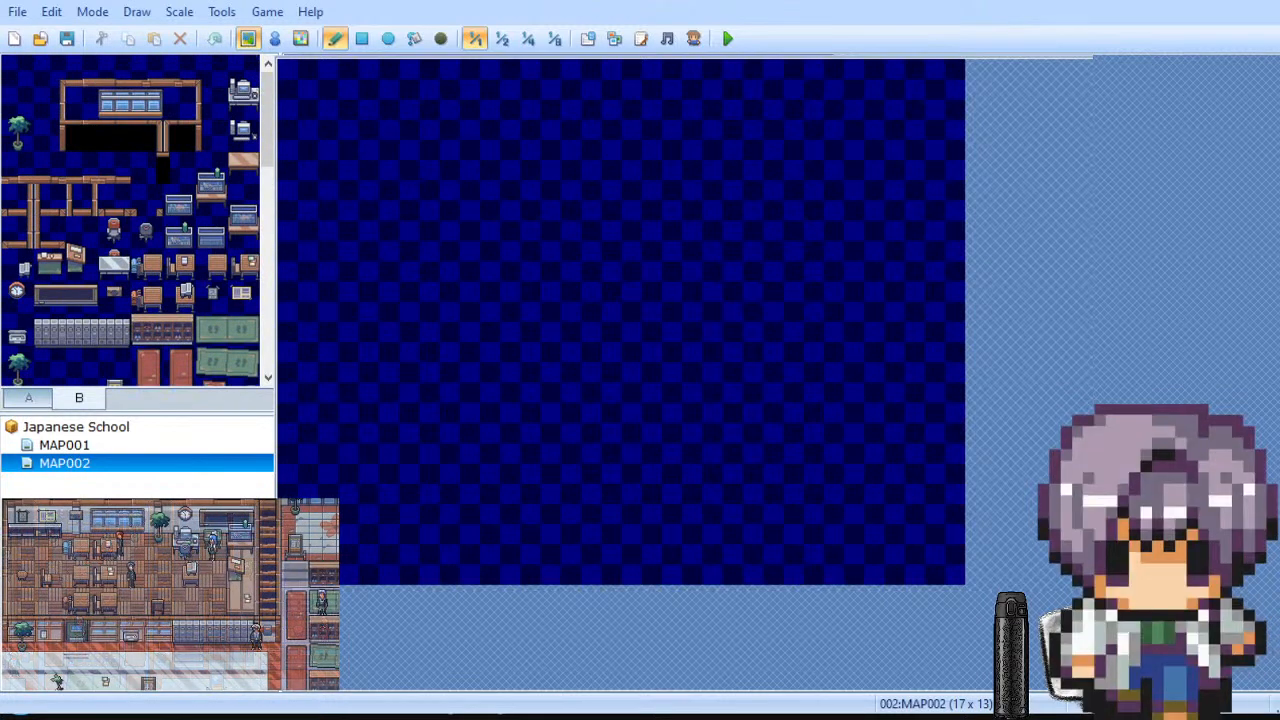
{"action": "left_click", "coordinate": [49, 200]}
{"action": "left_click_drag", "start_coordinate": [17, 170], "coordinate": [113, 232]}
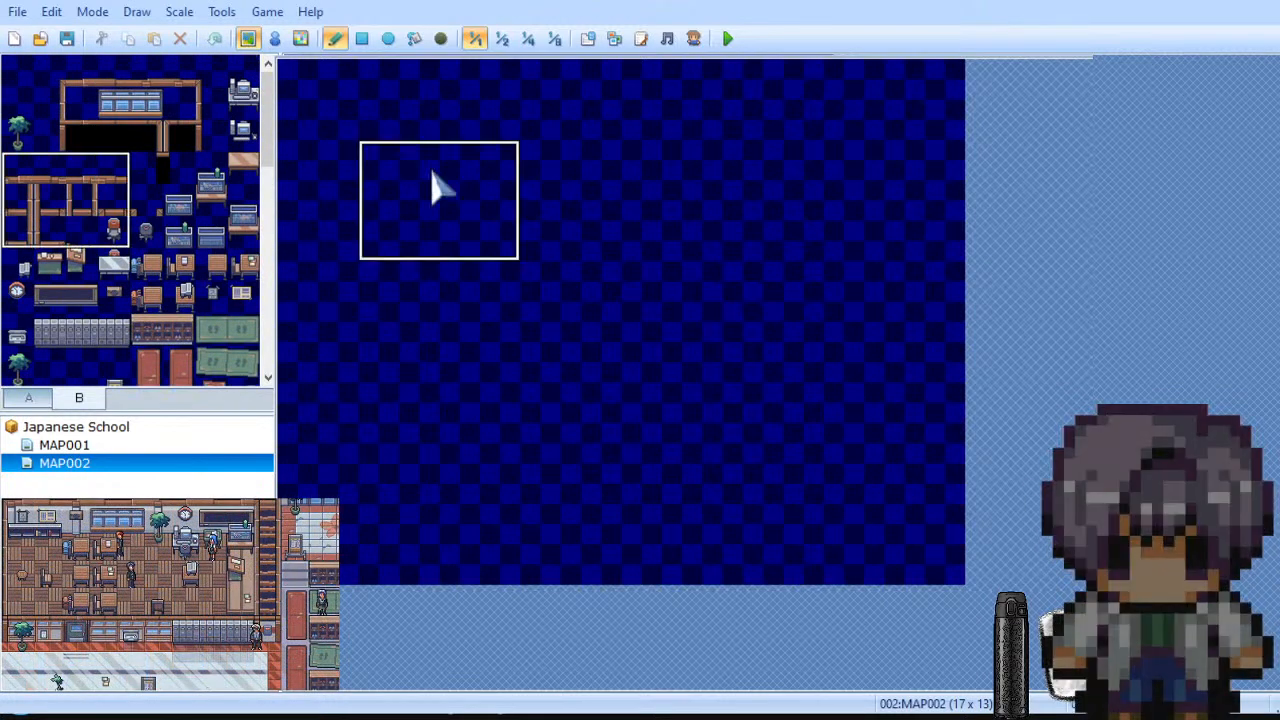
{"action": "left_click", "coordinate": [434, 157]}
{"action": "key", "text": "ctrl+z"}
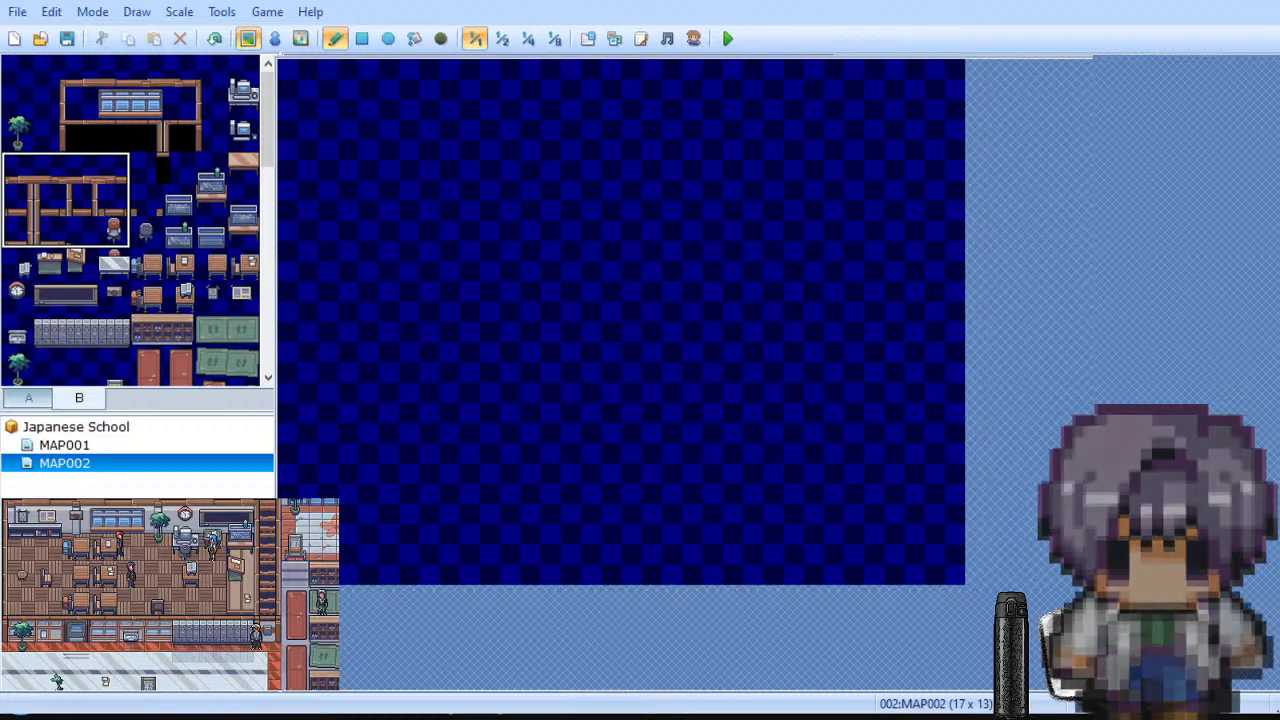
Step: Try a freehand stroke with tileset B's L-shaped wood trim tile in the upper part of MAP002, and undo it
{"action": "left_click_drag", "start_coordinate": [49, 200], "coordinate": [81, 200]}
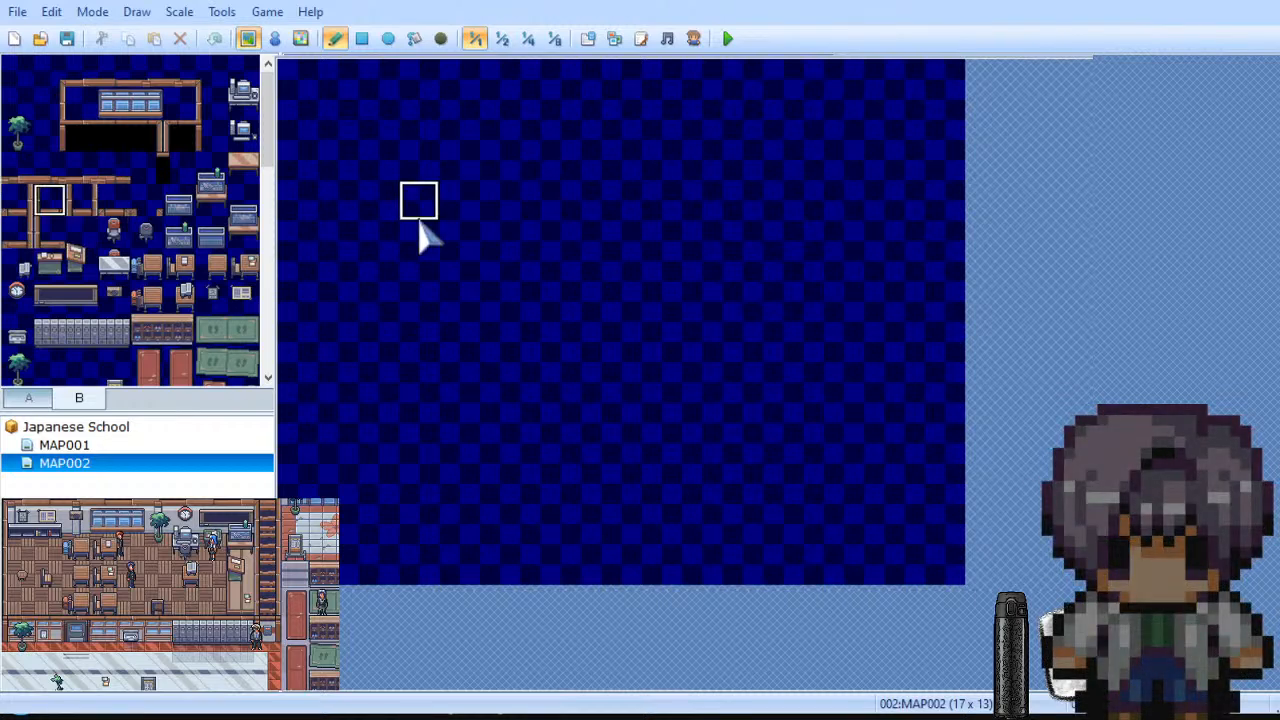
{"action": "mouse_move", "coordinate": [418, 120]}
{"action": "left_mouse_down"}
{"action": "mouse_move", "coordinate": [623, 259]}
{"action": "mouse_move", "coordinate": [582, 320]}
{"action": "left_mouse_up"}
{"action": "key", "text": "ctrl+z"}
Step: Try the first horizontal wood trim tile along the second row, undo it, and lay it across the full top row instead
{"action": "left_click", "coordinate": [17, 168]}
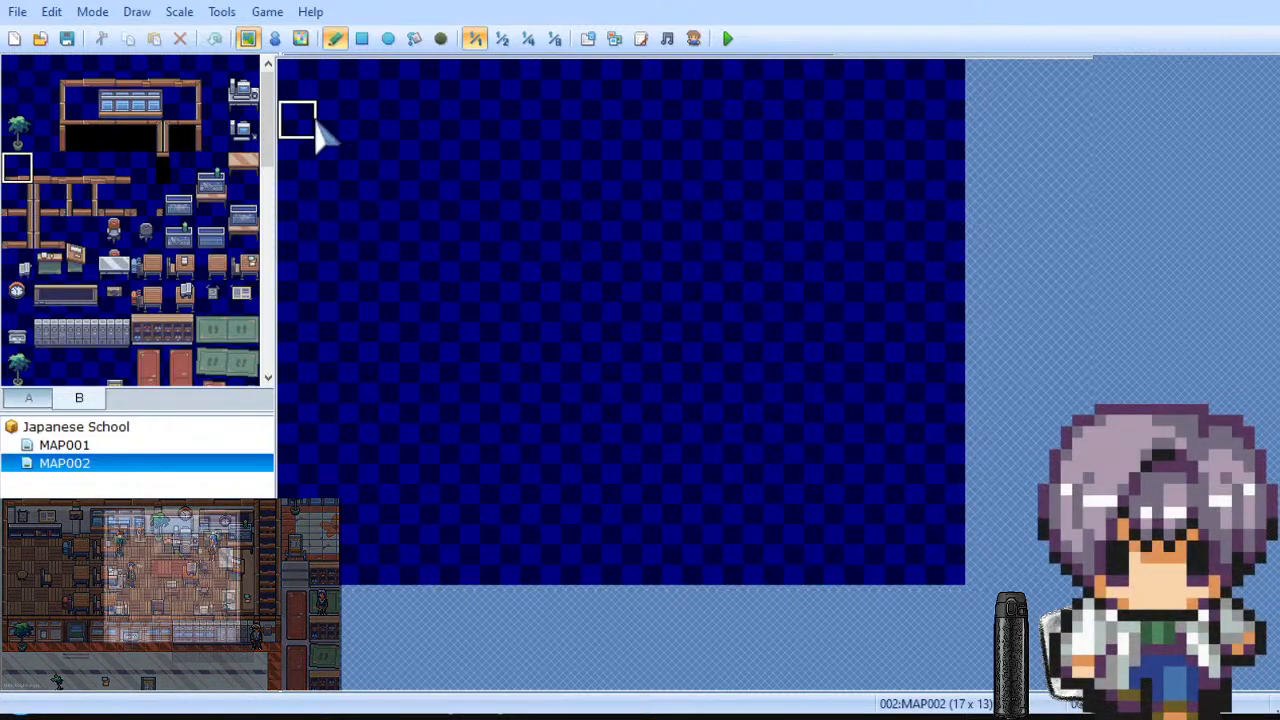
{"action": "left_click_drag", "start_coordinate": [316, 128], "coordinate": [950, 134]}
{"action": "key", "text": "ctrl+z"}
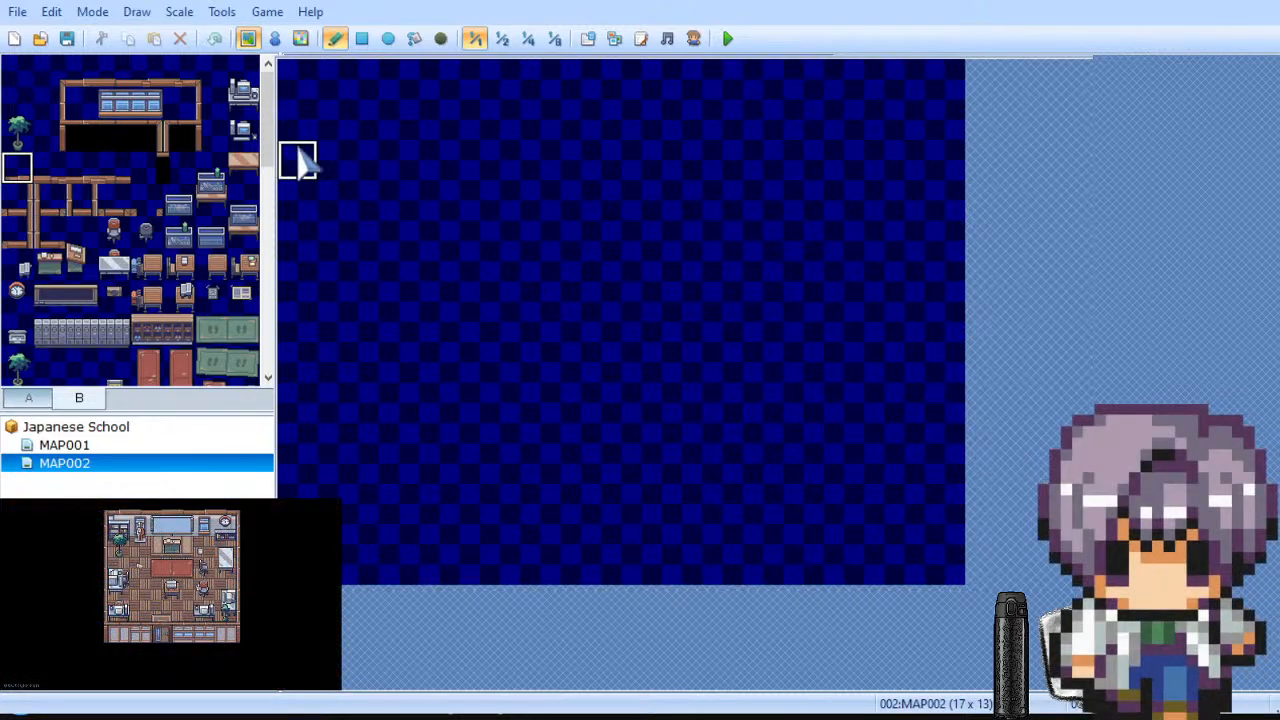
{"action": "left_click_drag", "start_coordinate": [291, 100], "coordinate": [945, 100]}
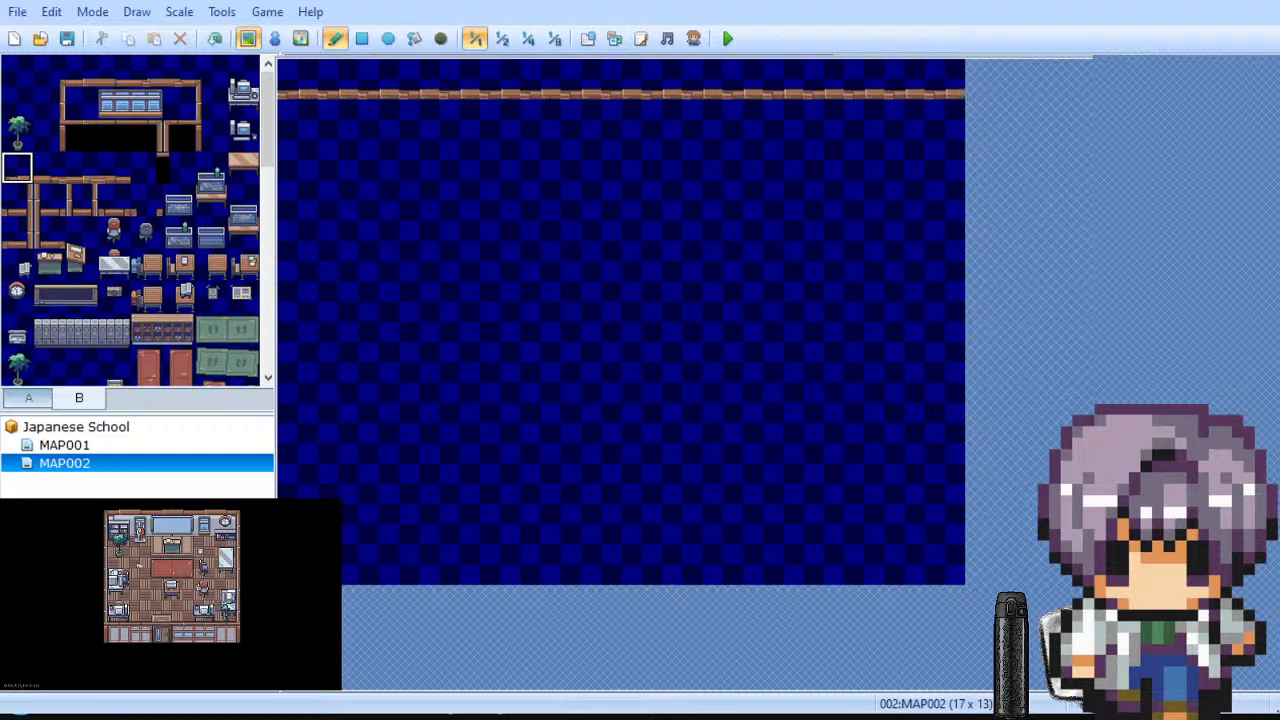
Step: Try the L-shaped trim tile and the second horizontal trim tile along the fourth row of MAP002, undoing both strokes
{"action": "left_click", "coordinate": [49, 200]}
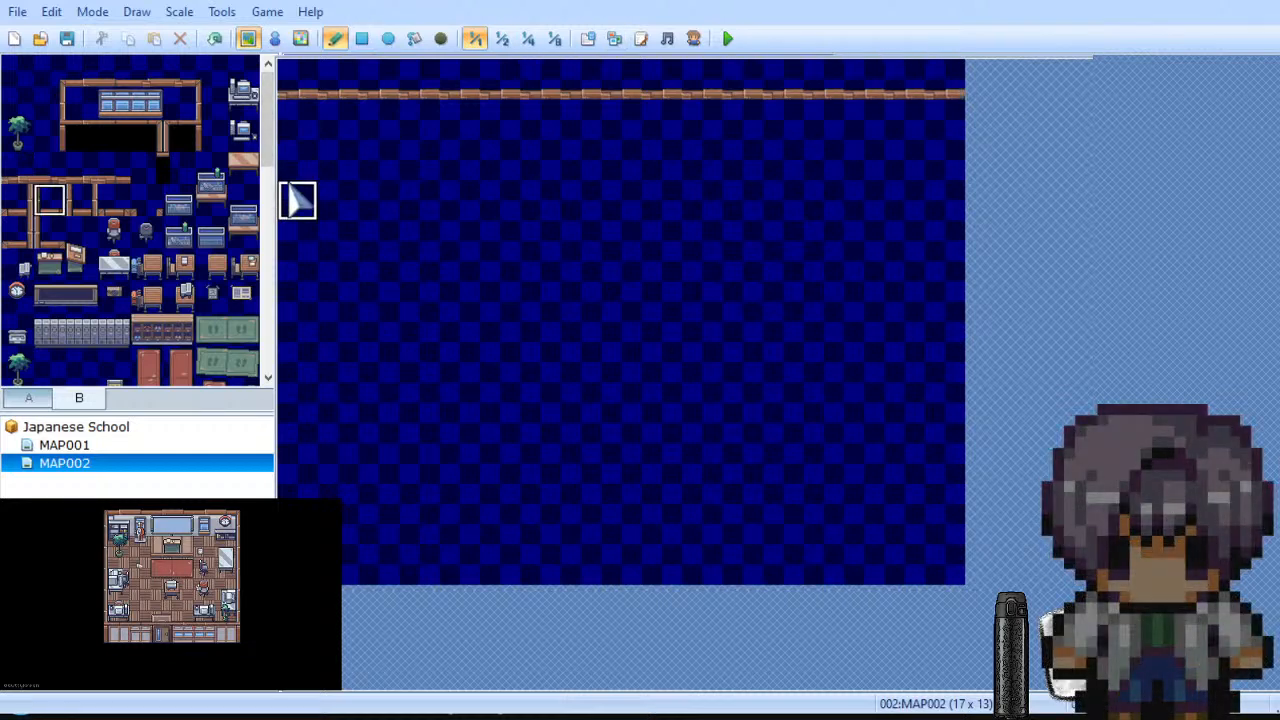
{"action": "mouse_move", "coordinate": [297, 200]}
{"action": "left_mouse_down"}
{"action": "mouse_move", "coordinate": [420, 214]}
{"action": "mouse_move", "coordinate": [474, 205]}
{"action": "left_mouse_up"}
{"action": "key", "text": "ctrl+z"}
{"action": "left_click", "coordinate": [49, 168]}
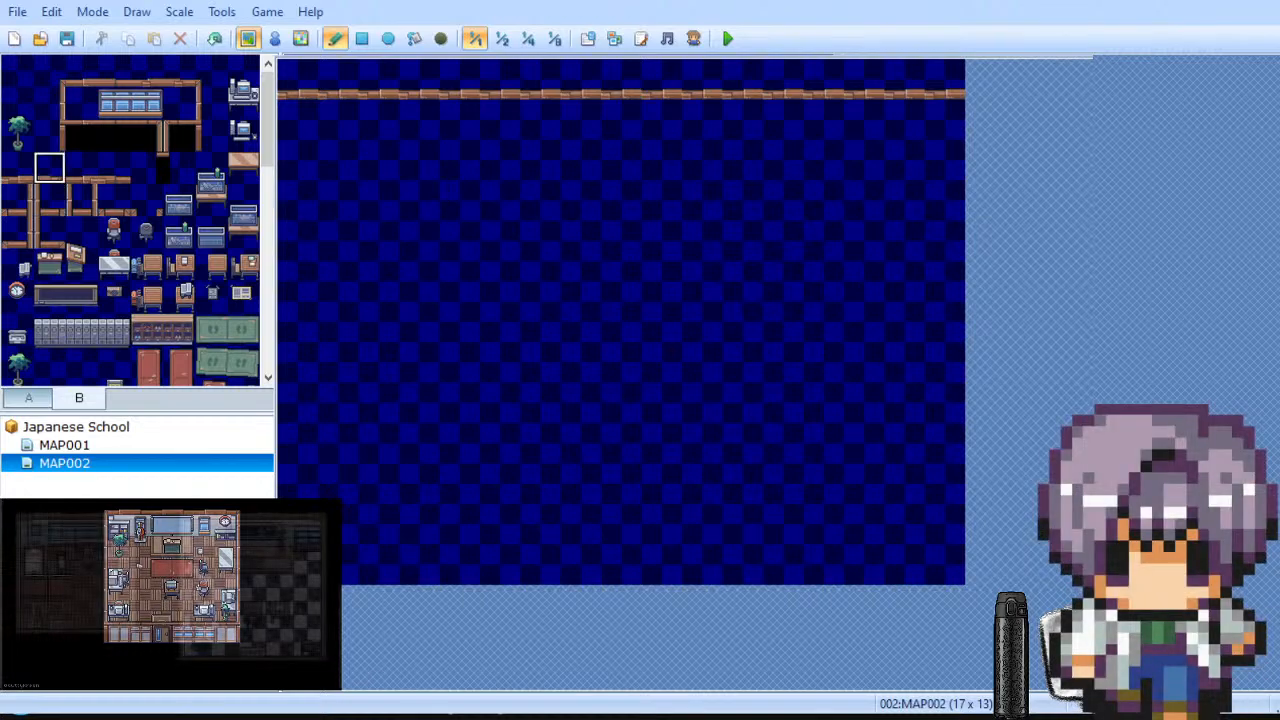
{"action": "left_click_drag", "start_coordinate": [300, 206], "coordinate": [963, 206]}
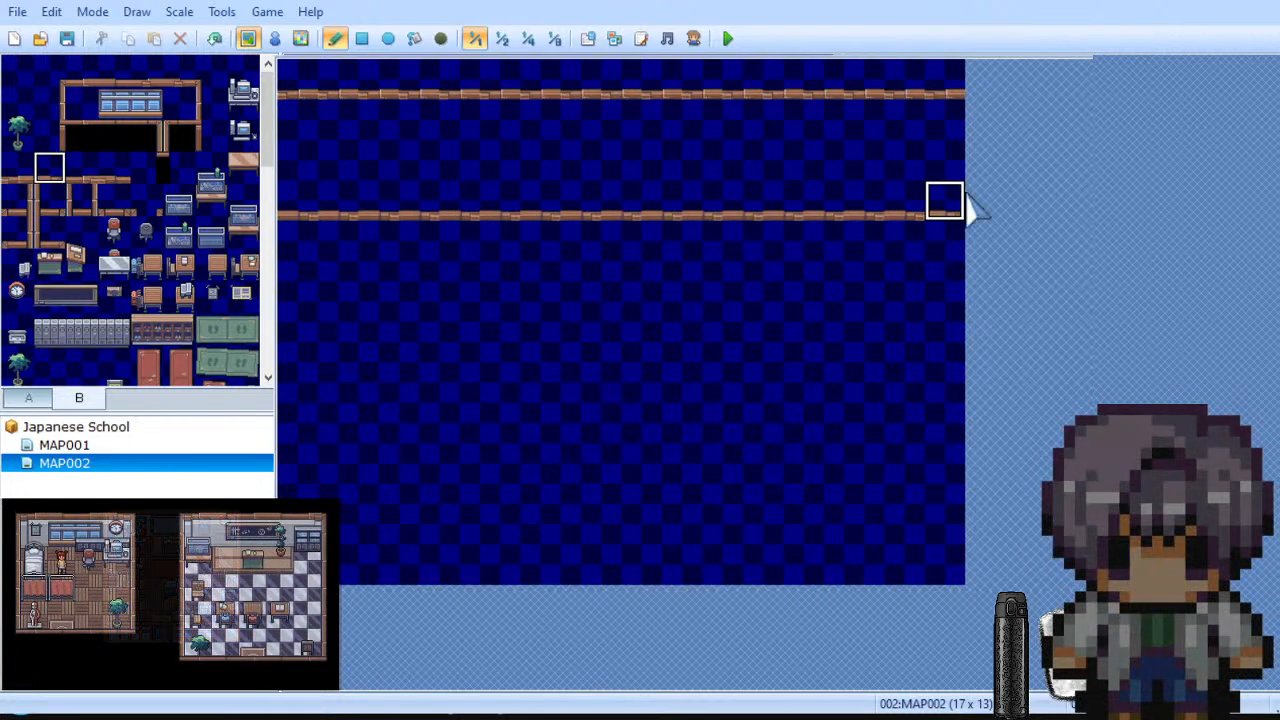
{"action": "key", "text": "ctrl+z"}
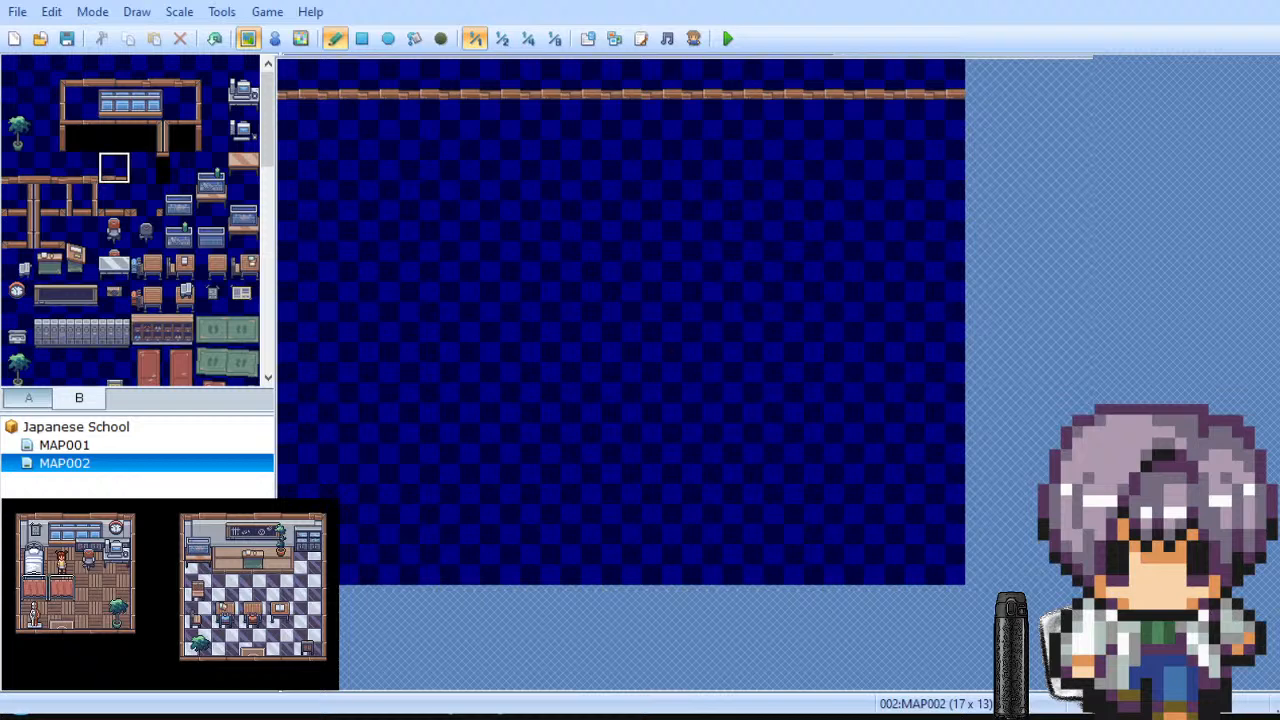
Step: Run the vertical wood trim down MAP002's left edge, with the matching frame corner tile at the top-left
{"action": "left_click", "coordinate": [81, 103]}
{"action": "left_click", "coordinate": [81, 70]}
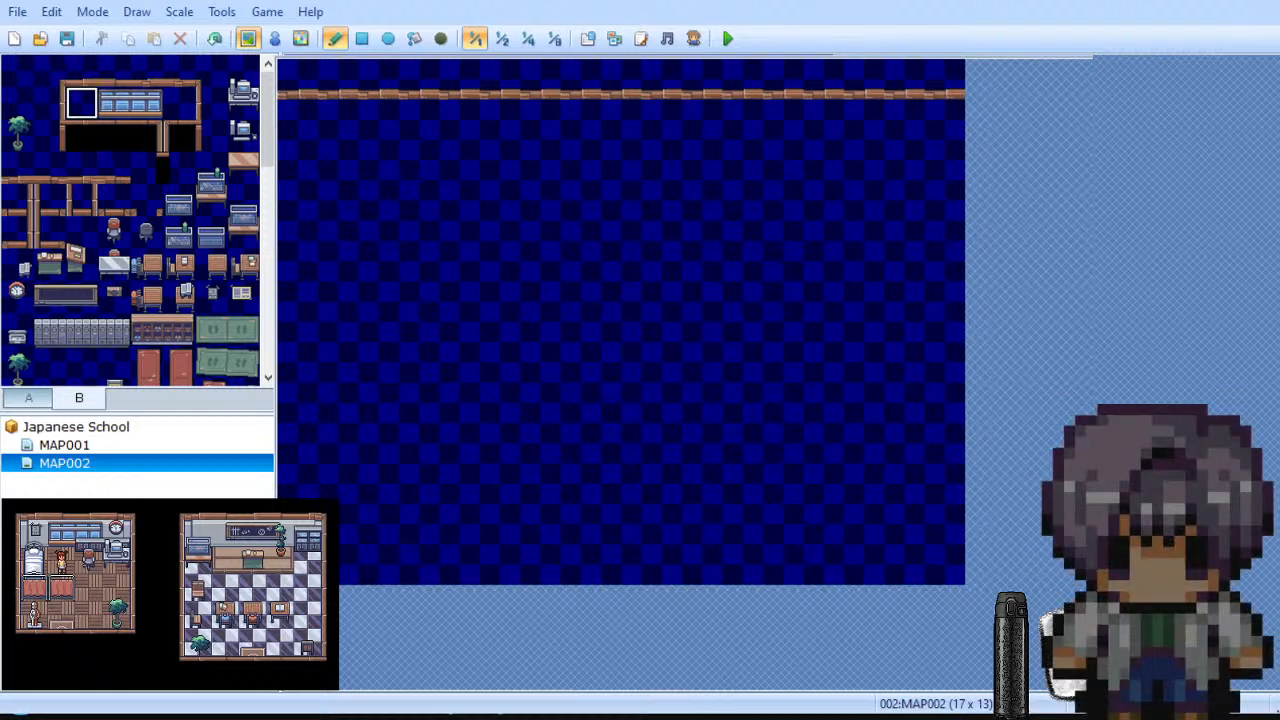
{"action": "left_click_drag", "start_coordinate": [298, 124], "coordinate": [290, 448]}
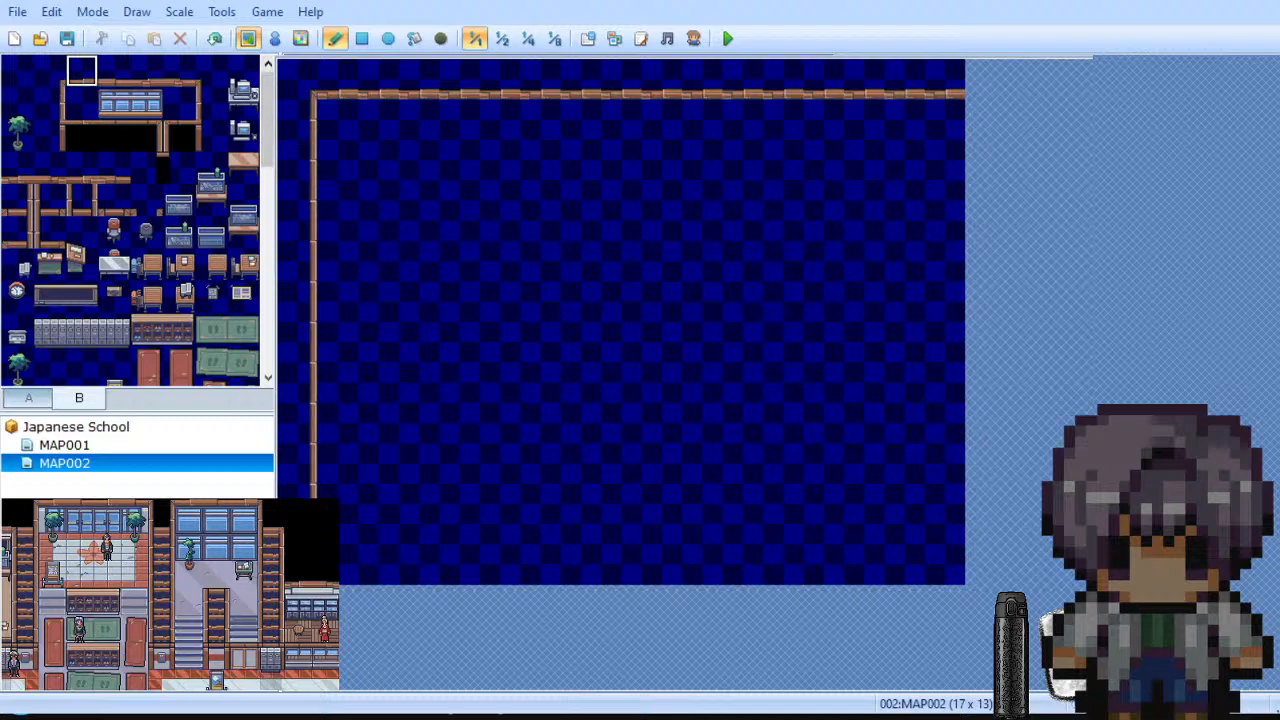
Step: Repeat the frame's four-tile top trim along the top row and end it with the right corner tile
{"action": "left_click_drag", "start_coordinate": [82, 70], "coordinate": [180, 70]}
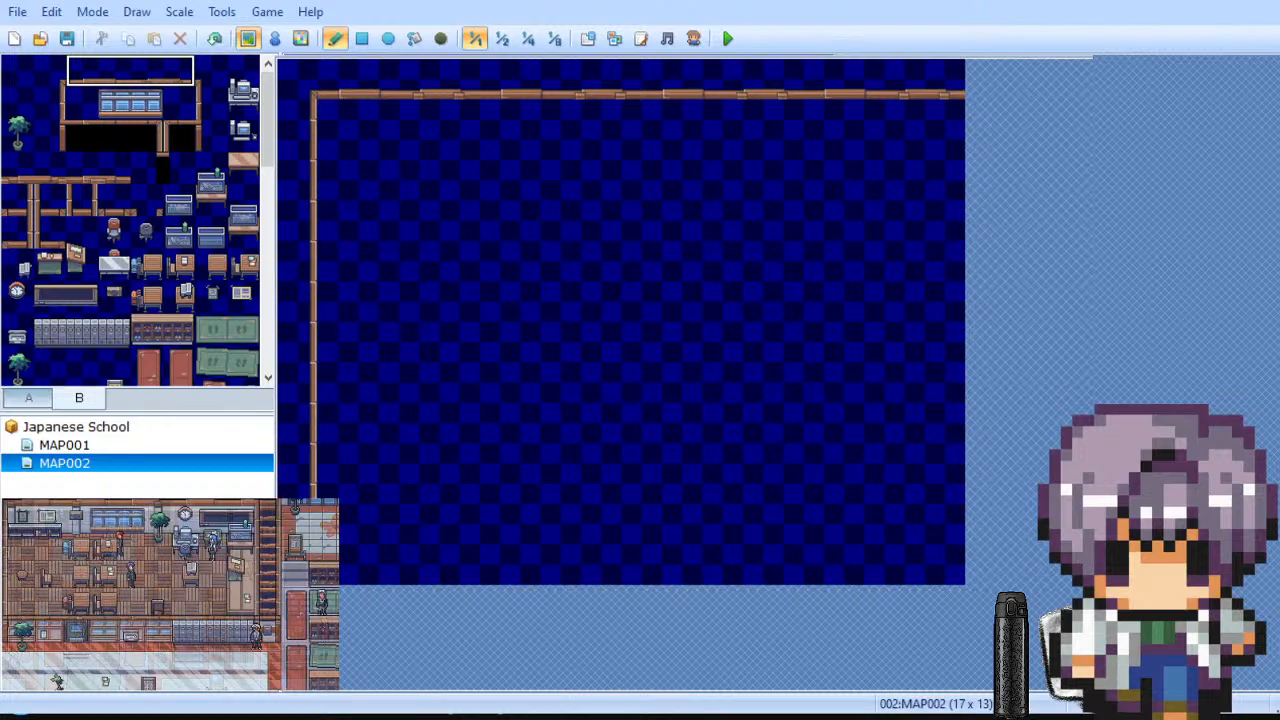
{"action": "left_click", "coordinate": [211, 103]}
{"action": "left_click", "coordinate": [211, 70]}
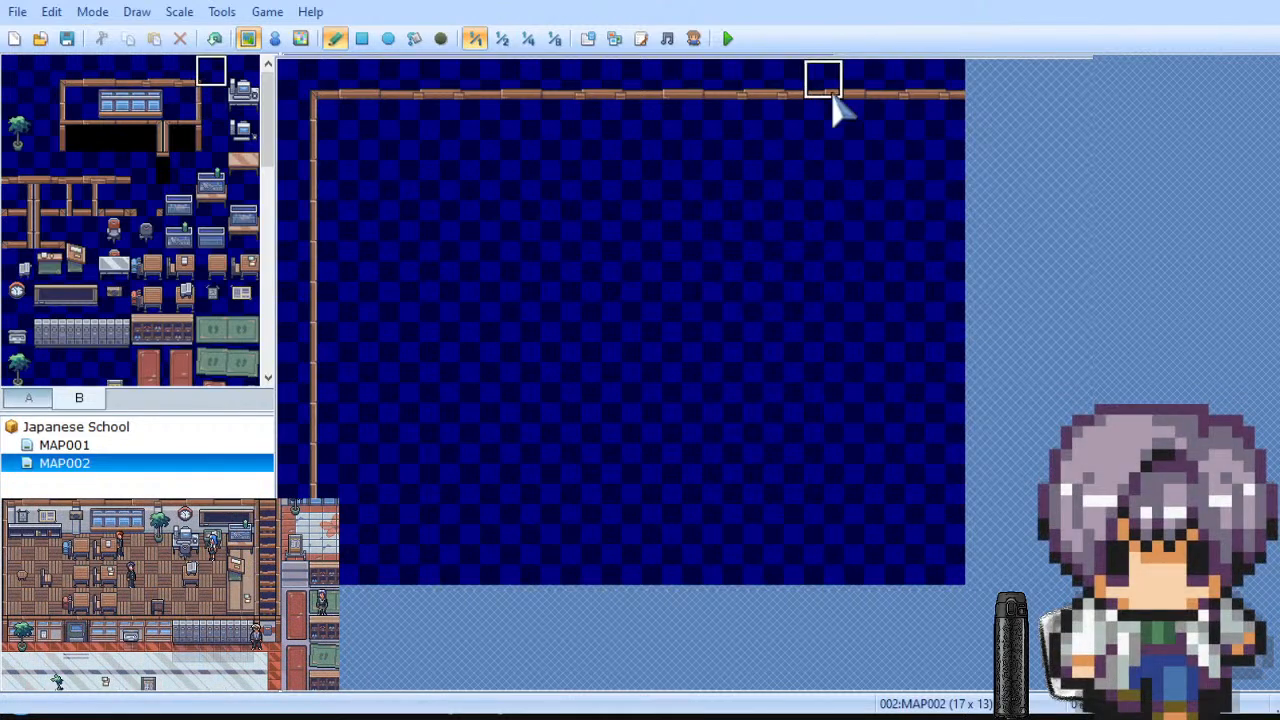
{"action": "left_click", "coordinate": [945, 92]}
Step: Run the frame's right vertical trim tile down the right edge of MAP002, below the corner
{"action": "left_click", "coordinate": [211, 103]}
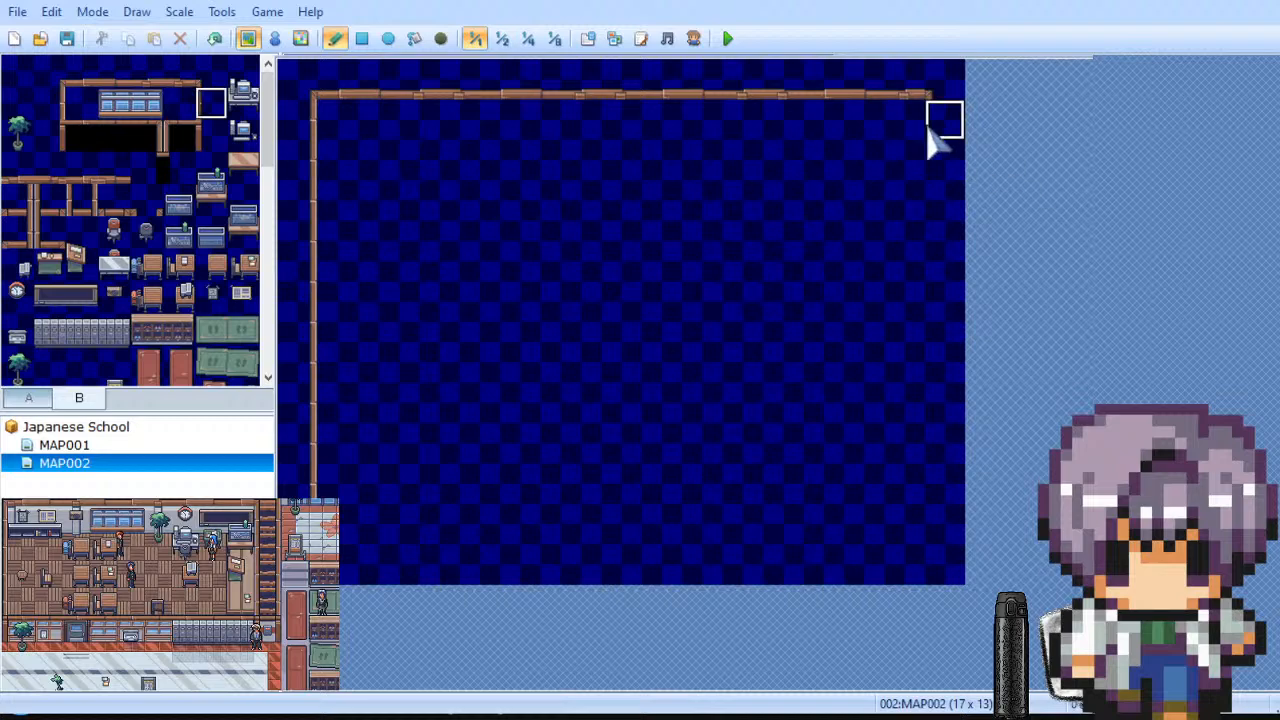
{"action": "mouse_move", "coordinate": [903, 200]}
{"action": "left_mouse_down"}
{"action": "mouse_move", "coordinate": [943, 229]}
{"action": "mouse_move", "coordinate": [972, 565]}
{"action": "left_mouse_up"}
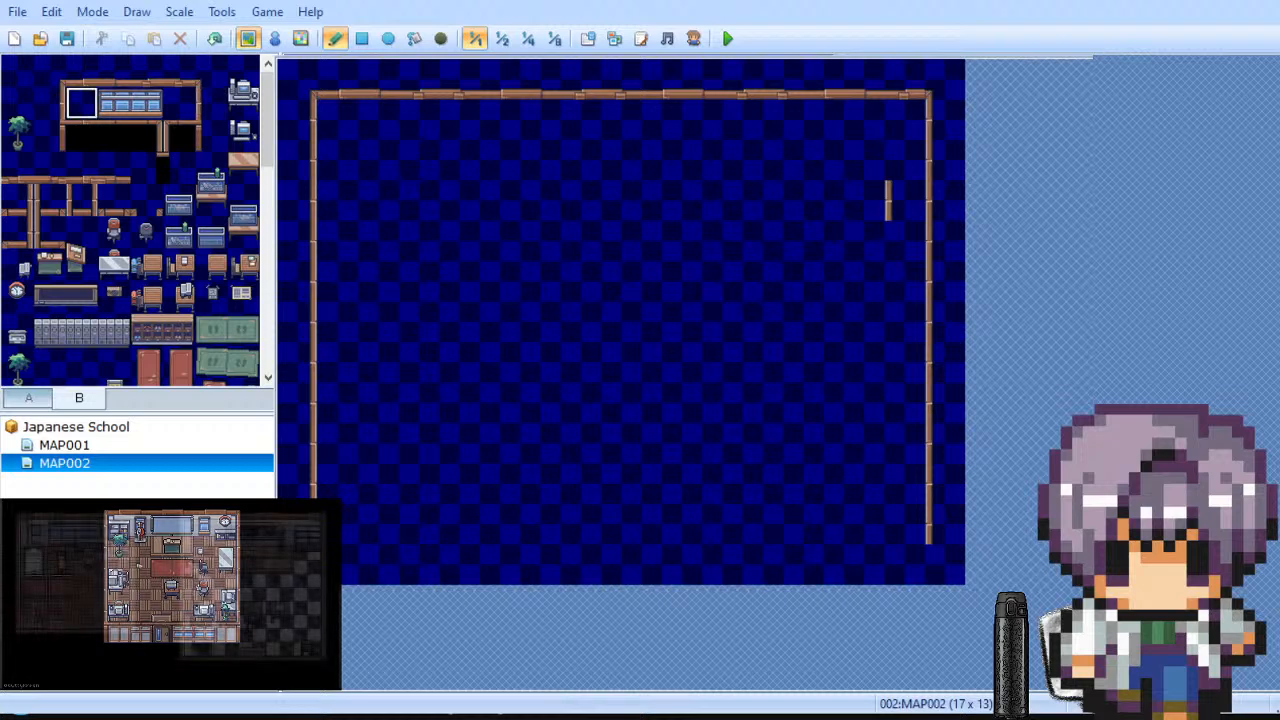
{"action": "left_click", "coordinate": [81, 103]}
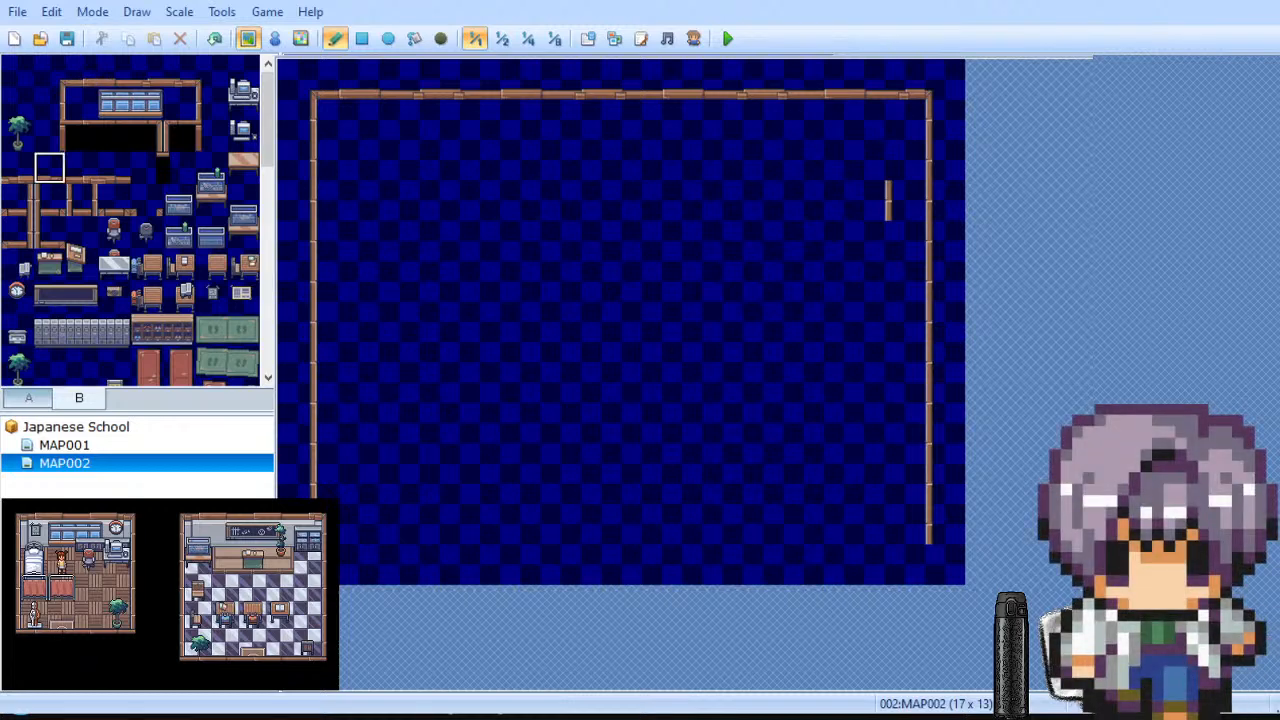
Step: Try a stroke of the L-shaped wood trim tile in the open area left of the map's centre, and undo it
{"action": "left_click", "coordinate": [17, 167]}
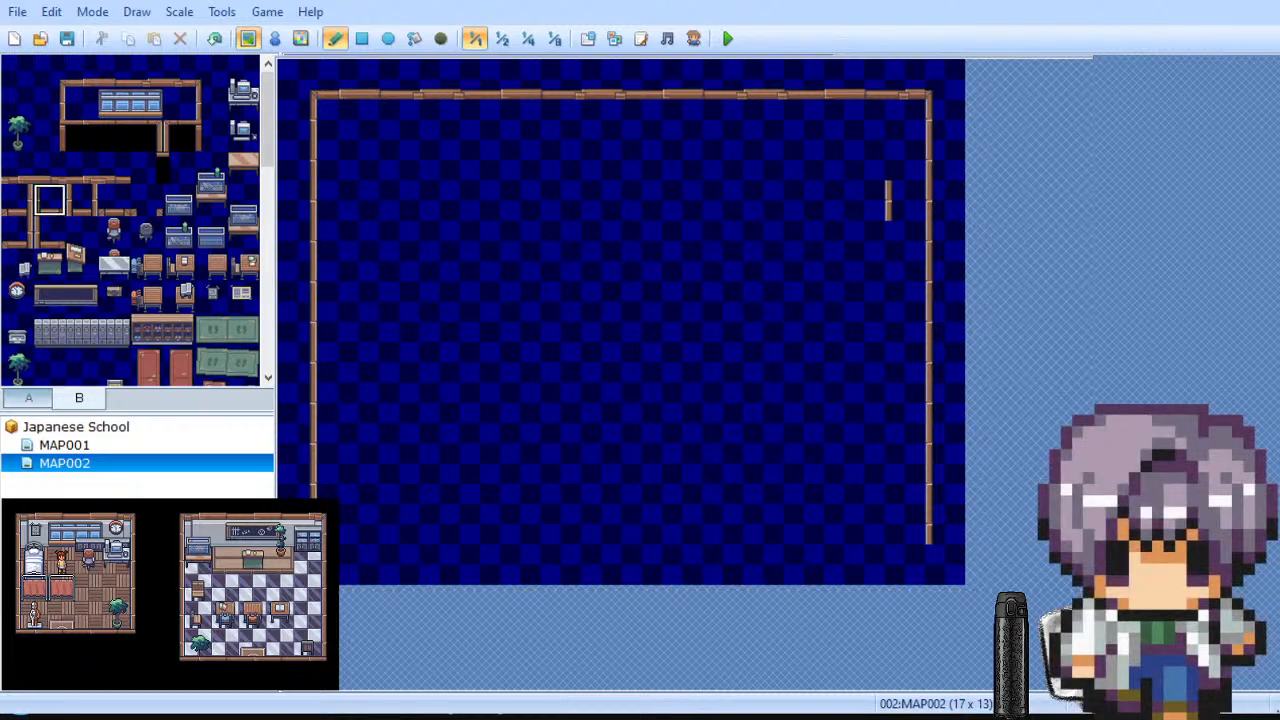
{"action": "mouse_move", "coordinate": [440, 395]}
{"action": "left_mouse_down"}
{"action": "mouse_move", "coordinate": [543, 451]}
{"action": "mouse_move", "coordinate": [537, 323]}
{"action": "left_mouse_up"}
{"action": "key", "text": "ctrl+z"}
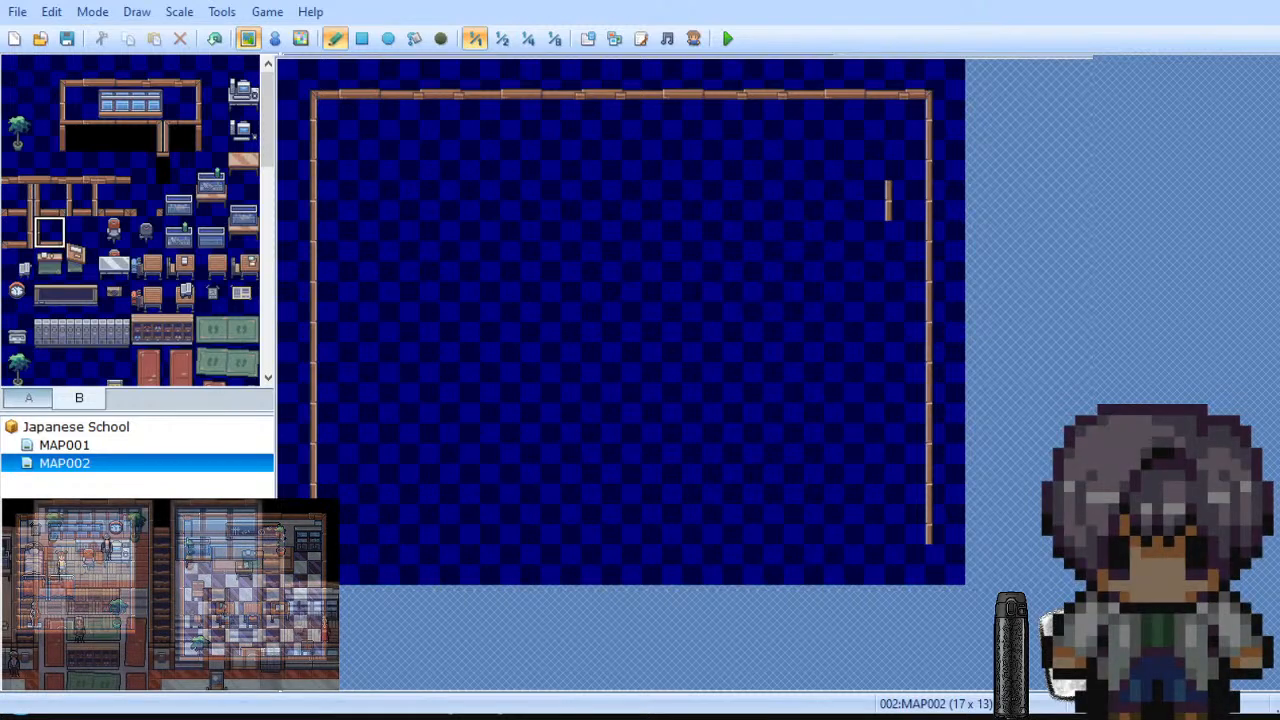
Step: Place two L-shaped wood trim tiles in the left half of the frame and two U-shaped trim tiles right of its centre
{"action": "left_click", "coordinate": [49, 232]}
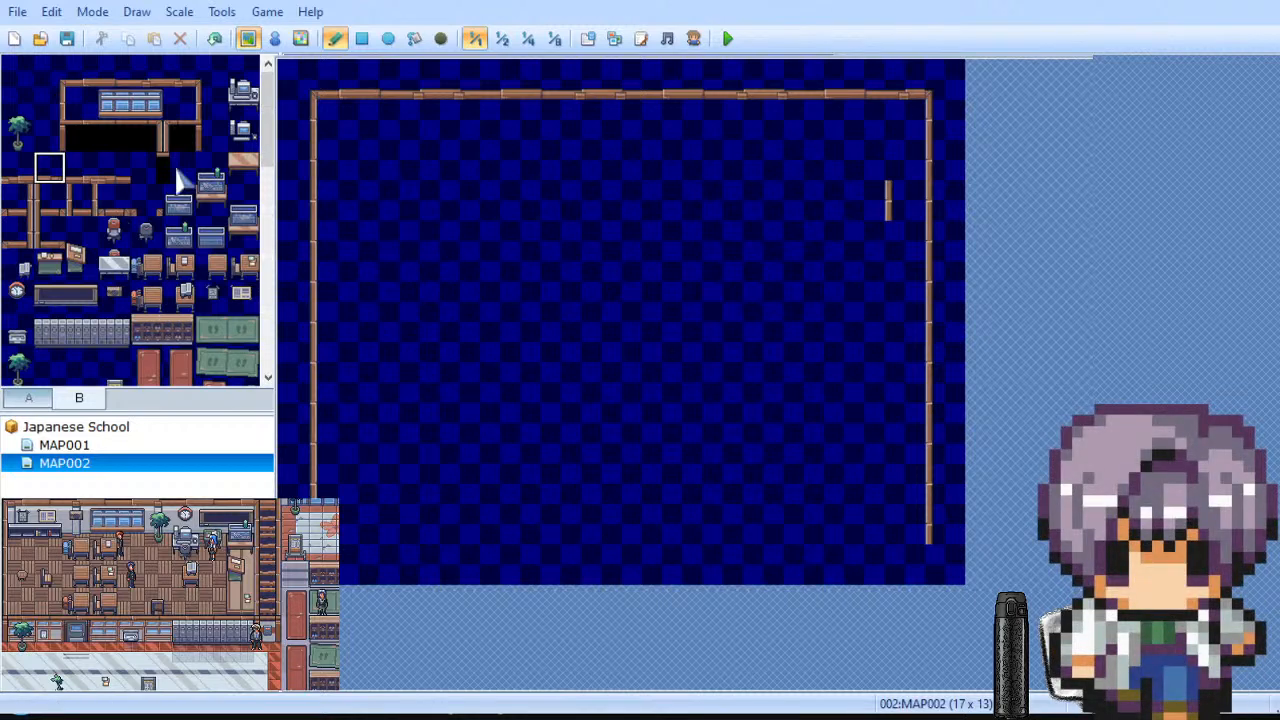
{"action": "left_click", "coordinate": [52, 204]}
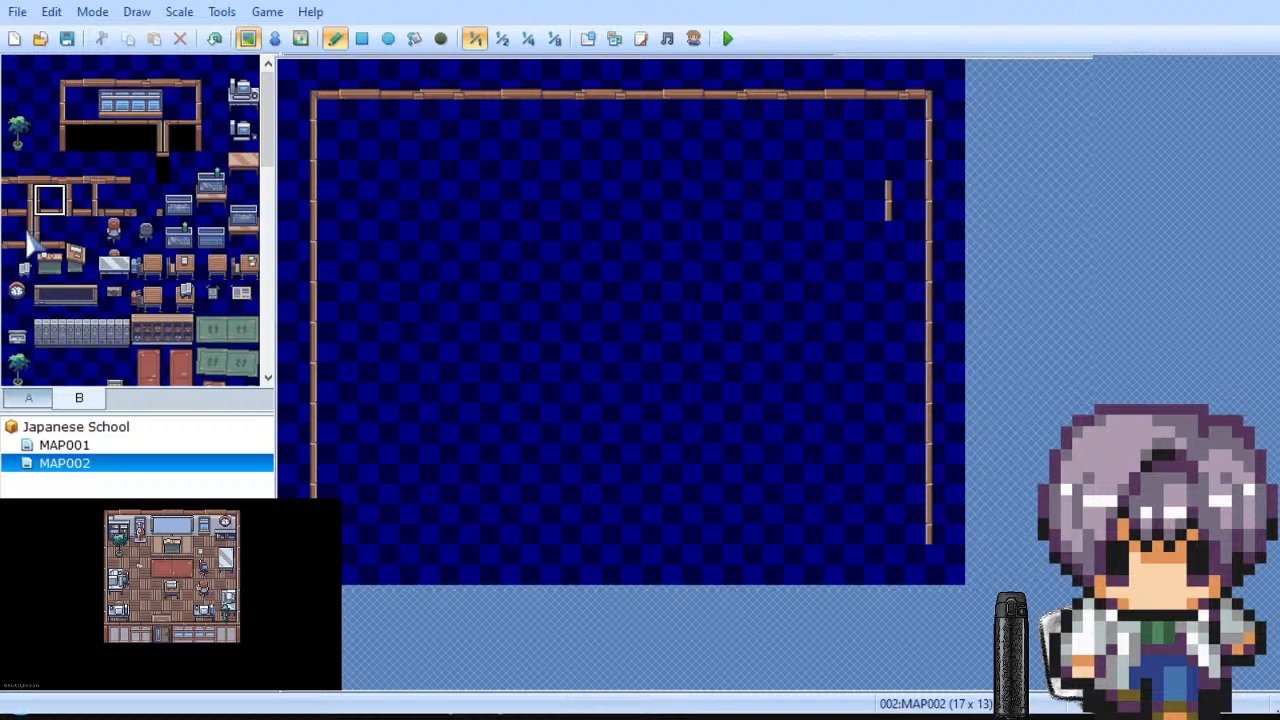
{"action": "left_click", "coordinate": [378, 240]}
{"action": "left_click", "coordinate": [502, 320]}
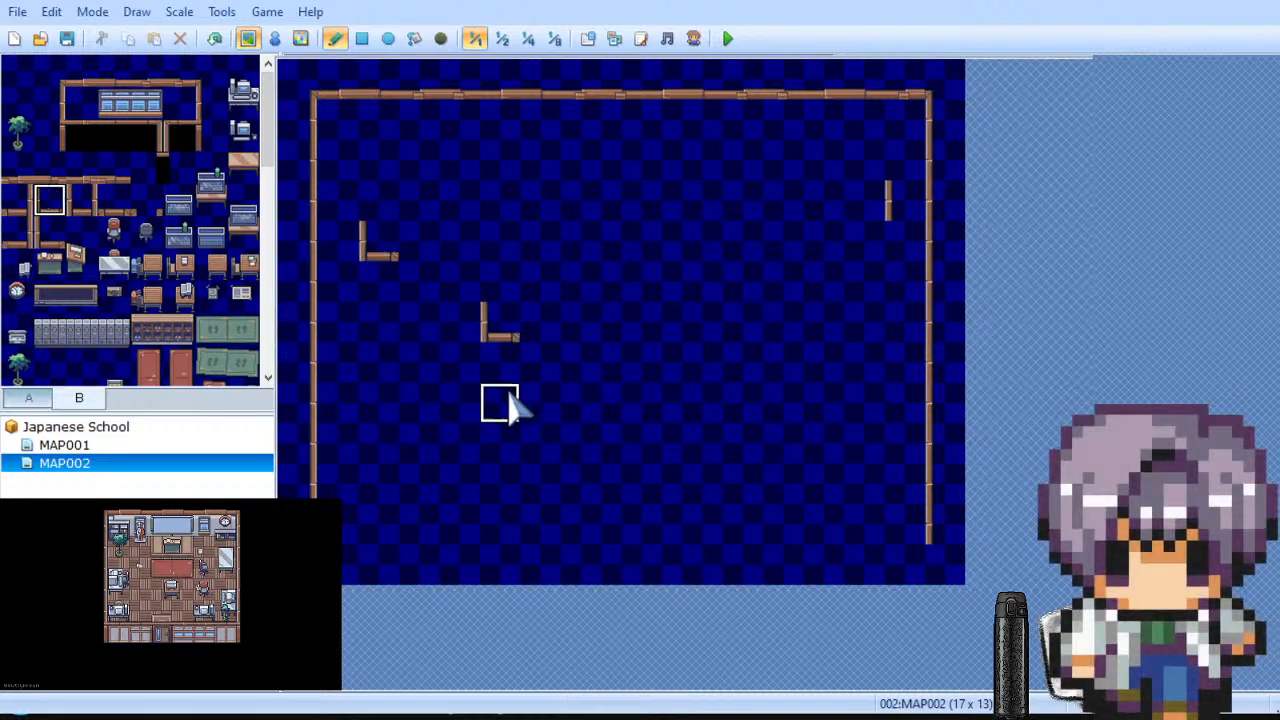
{"action": "left_click", "coordinate": [658, 322]}
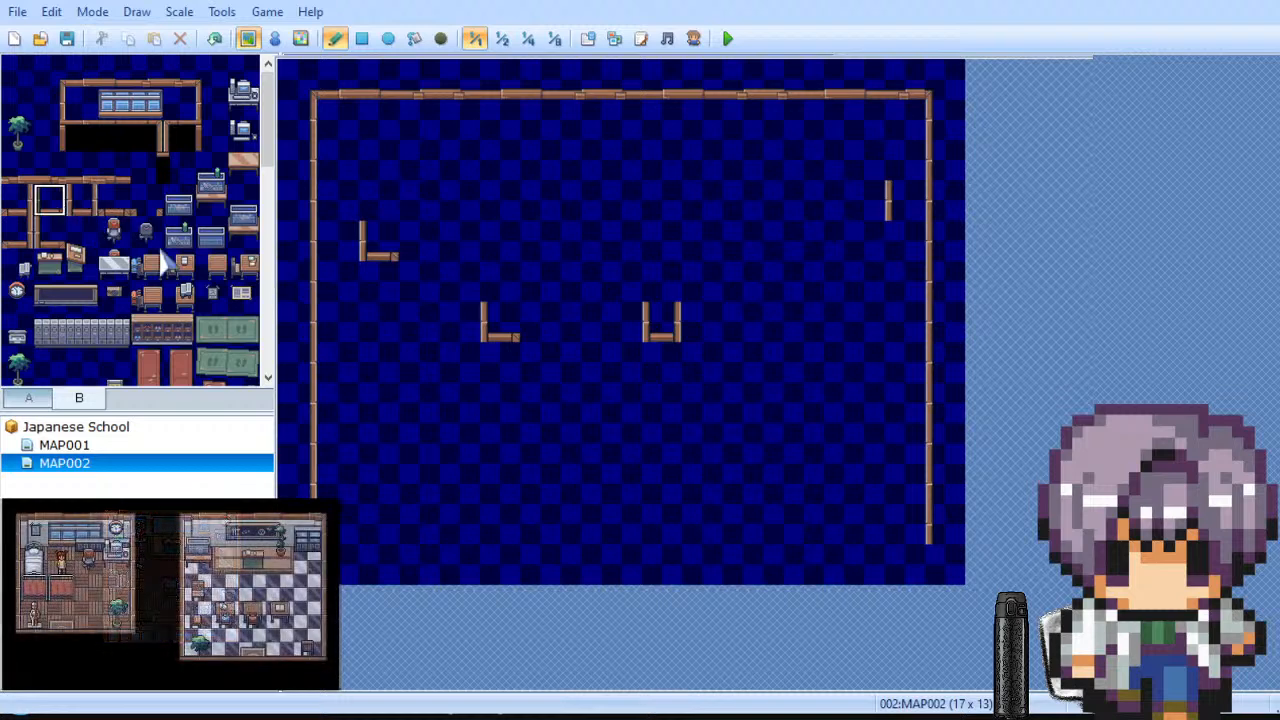
{"action": "left_click", "coordinate": [746, 332]}
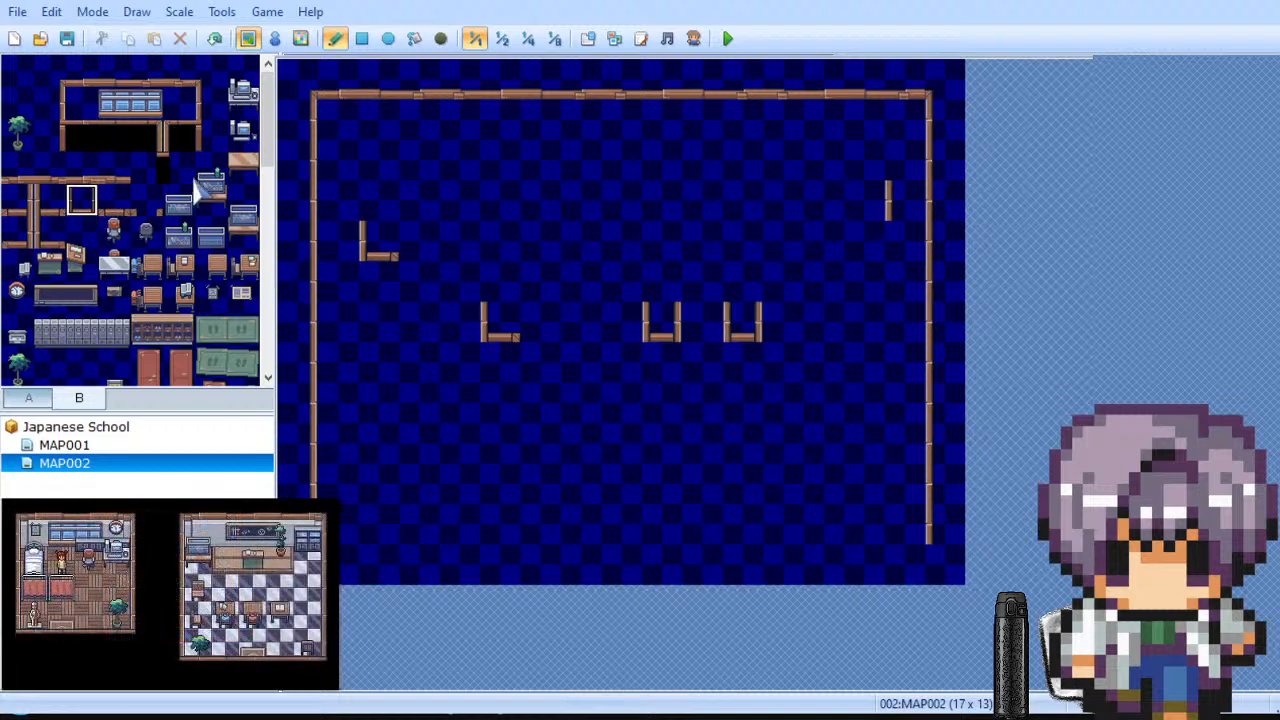
Step: Place the short horizontal trim tile below the U-shaped pieces and the lower L-shaped trim tile three rows below the central L
{"action": "left_click", "coordinate": [116, 202]}
{"action": "left_click", "coordinate": [700, 462]}
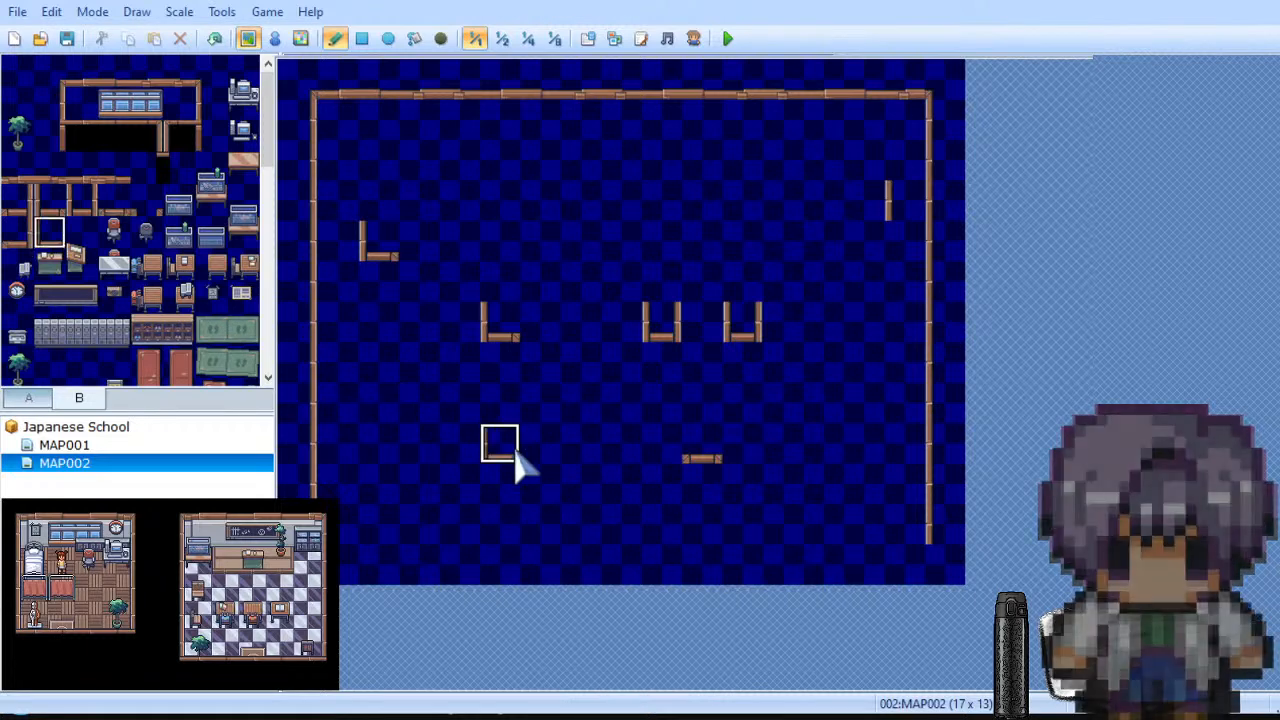
{"action": "left_click", "coordinate": [500, 445]}
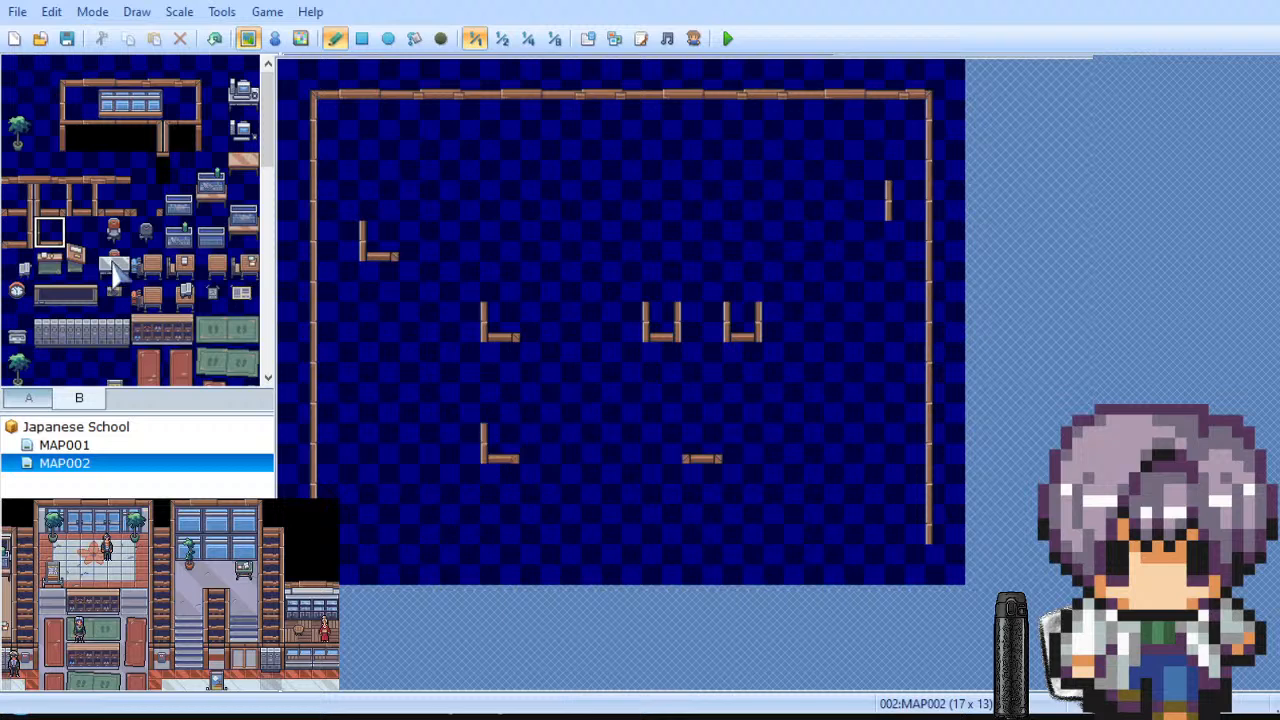
Step: Place two mirrored L-shaped trim tiles on MAP002, one two rows above the central L and one in the third row above the left U
{"action": "left_click", "coordinate": [19, 242]}
{"action": "left_click_drag", "start_coordinate": [582, 242], "coordinate": [582, 202]}
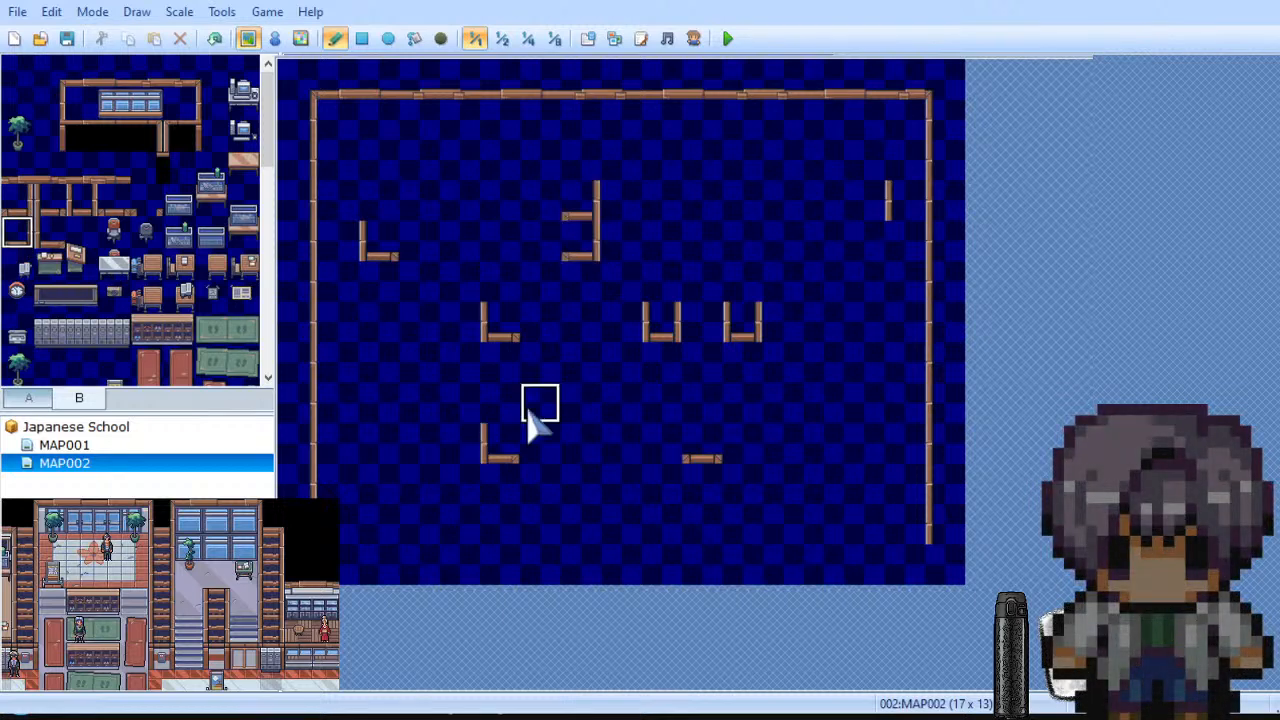
{"action": "key", "text": "ctrl+z"}
{"action": "left_click", "coordinate": [506, 254]}
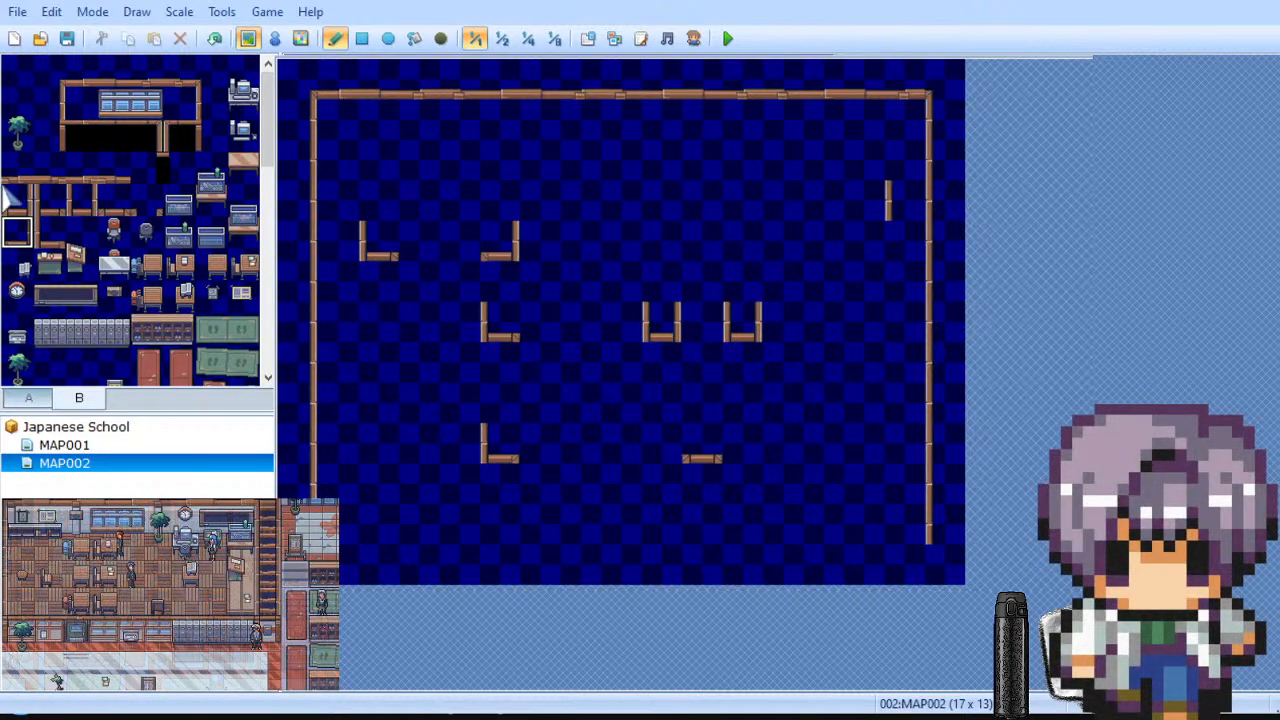
{"action": "left_click", "coordinate": [16, 202]}
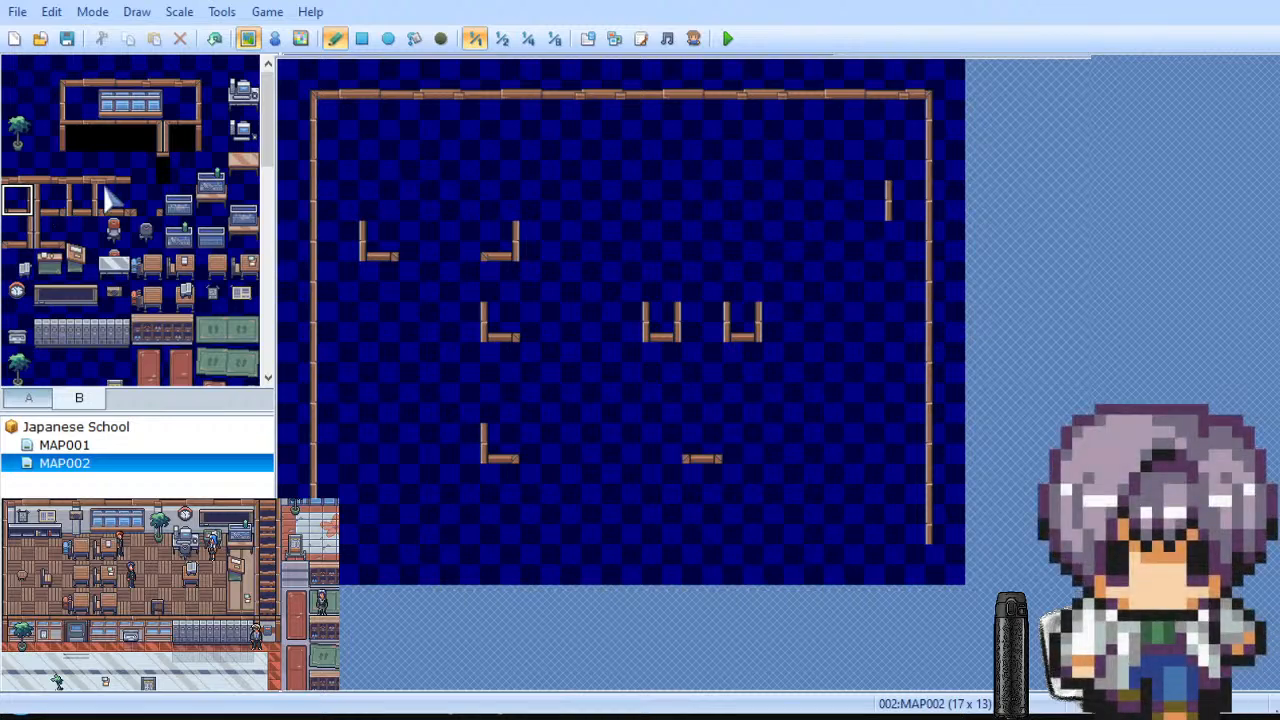
{"action": "left_click", "coordinate": [659, 165]}
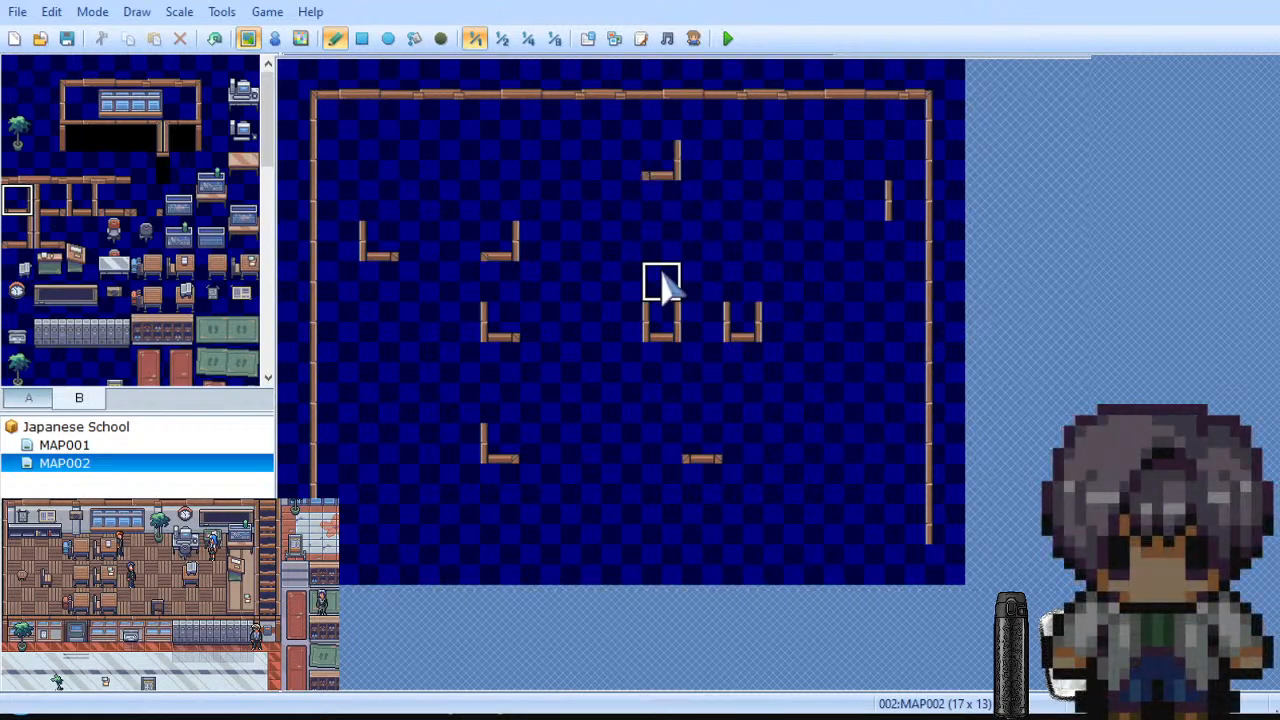
Step: Place a short horizontal trim, an L-shaped trim and a U-shaped trim tile in one row, two rows below the existing U-shaped pieces
{"action": "left_click", "coordinate": [114, 200]}
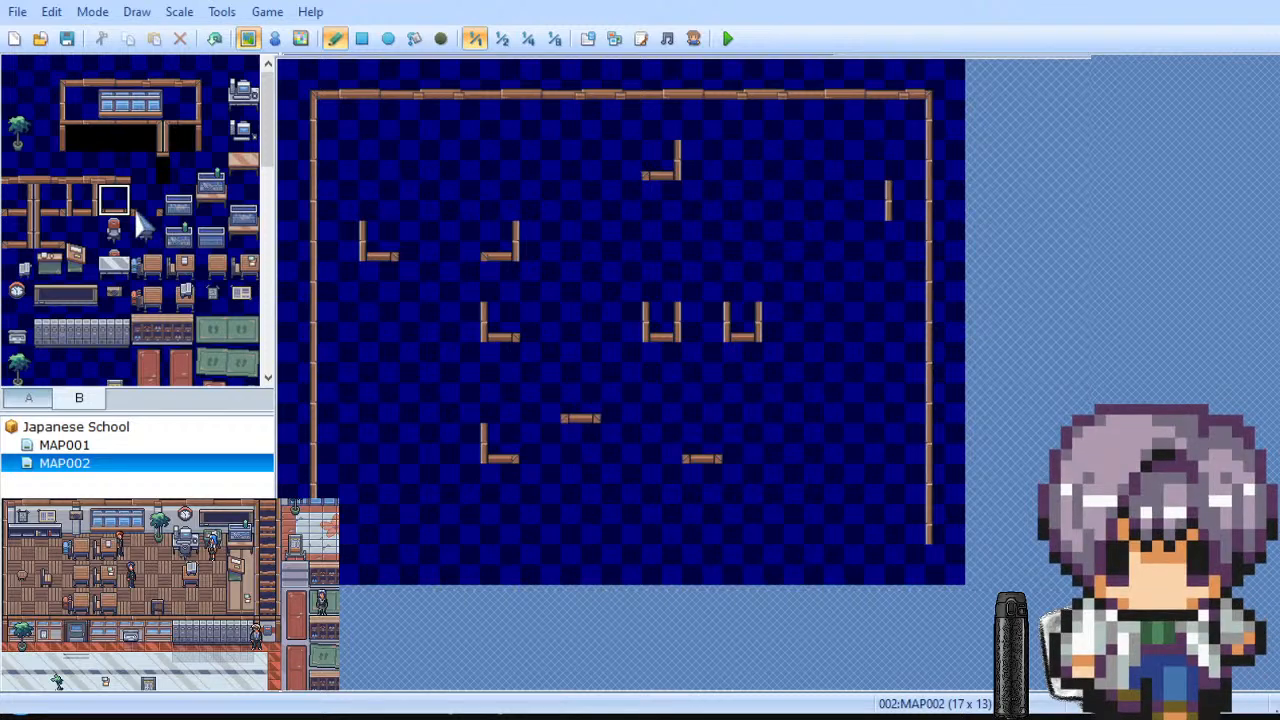
{"action": "left_click", "coordinate": [52, 203]}
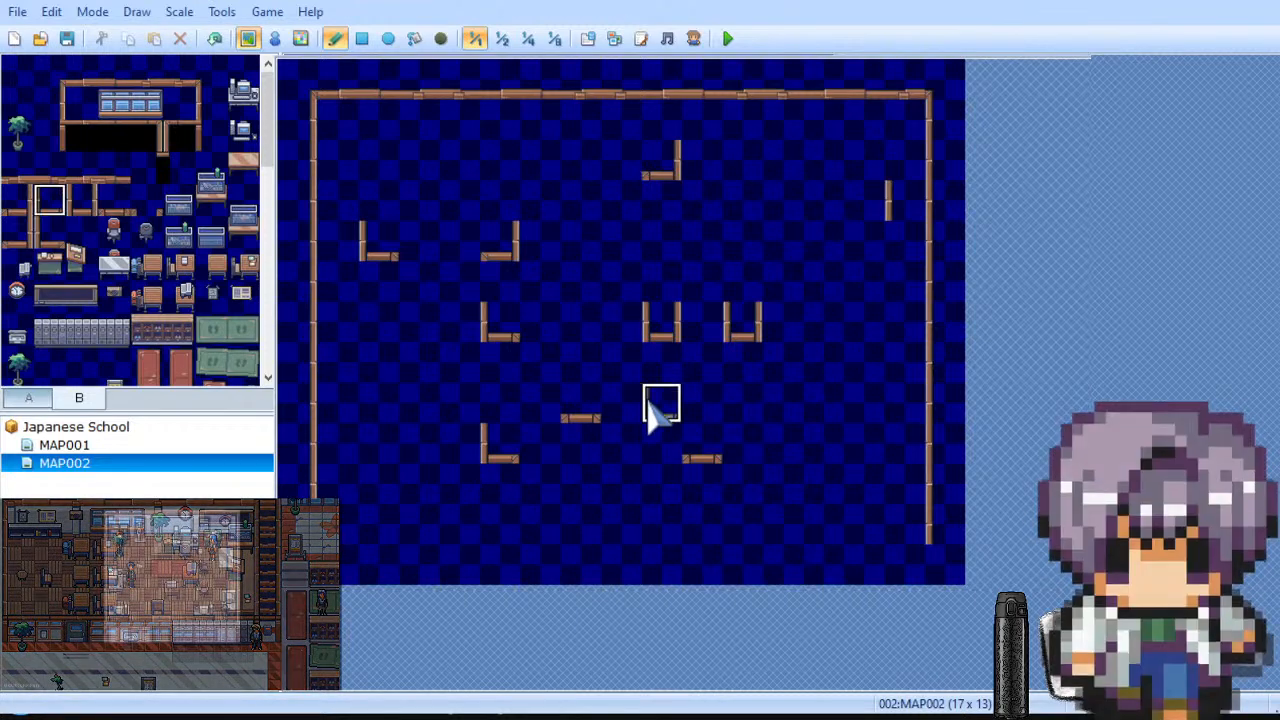
{"action": "left_click", "coordinate": [650, 405]}
{"action": "left_click", "coordinate": [82, 200]}
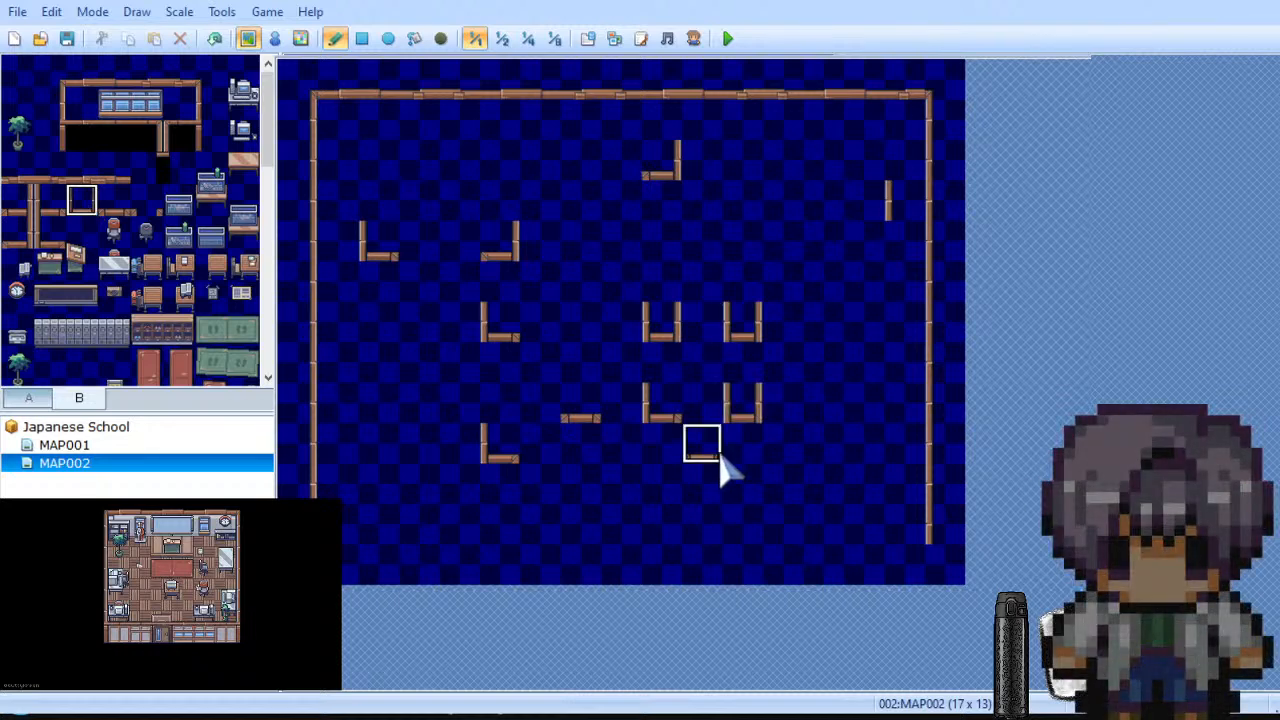
{"action": "left_click", "coordinate": [741, 421]}
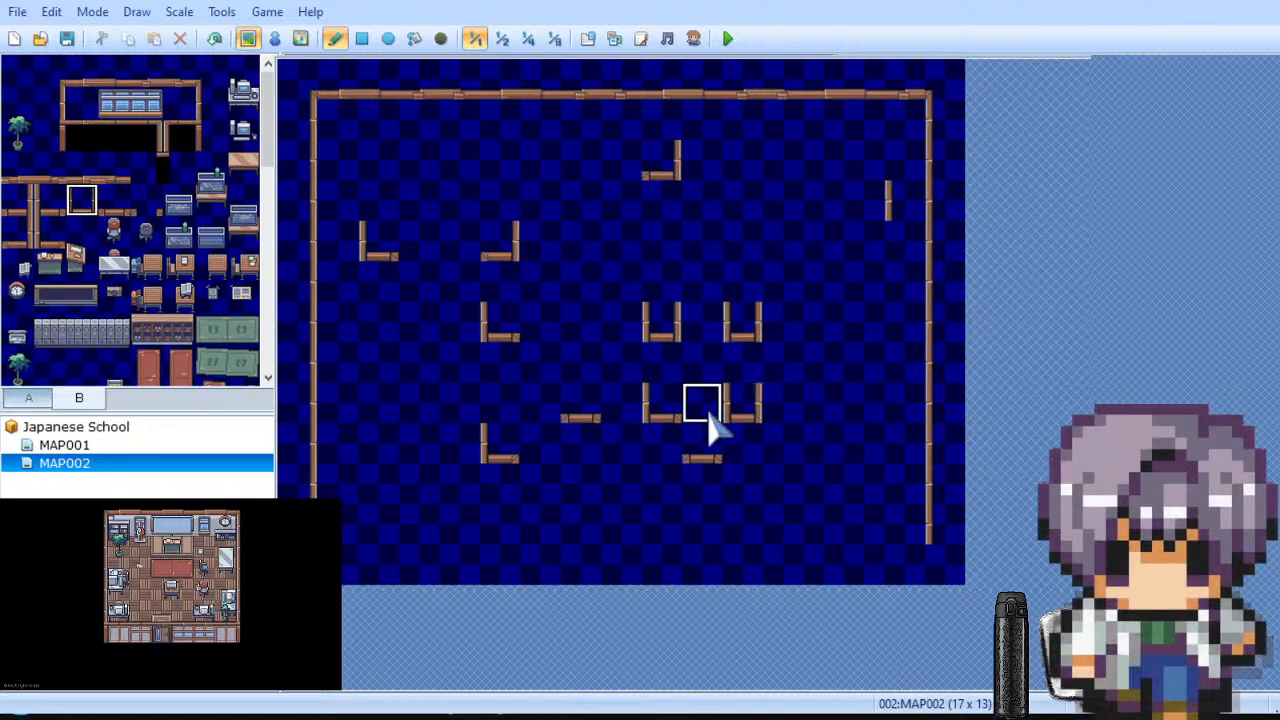
Step: Stamp the three-tile-wide black block with wooden top edge in the upper area of MAP002 and repeatedly down its left side
{"action": "left_click", "coordinate": [503, 158]}
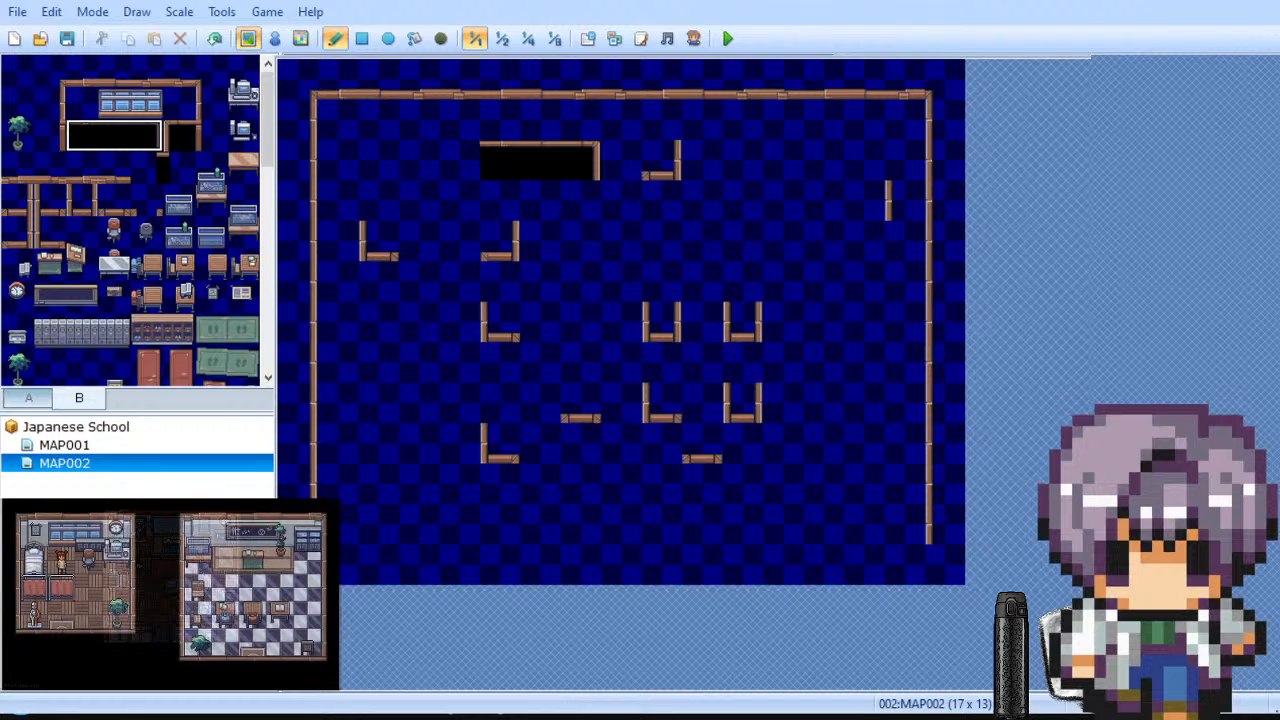
{"action": "left_click_drag", "start_coordinate": [477, 100], "coordinate": [340, 540]}
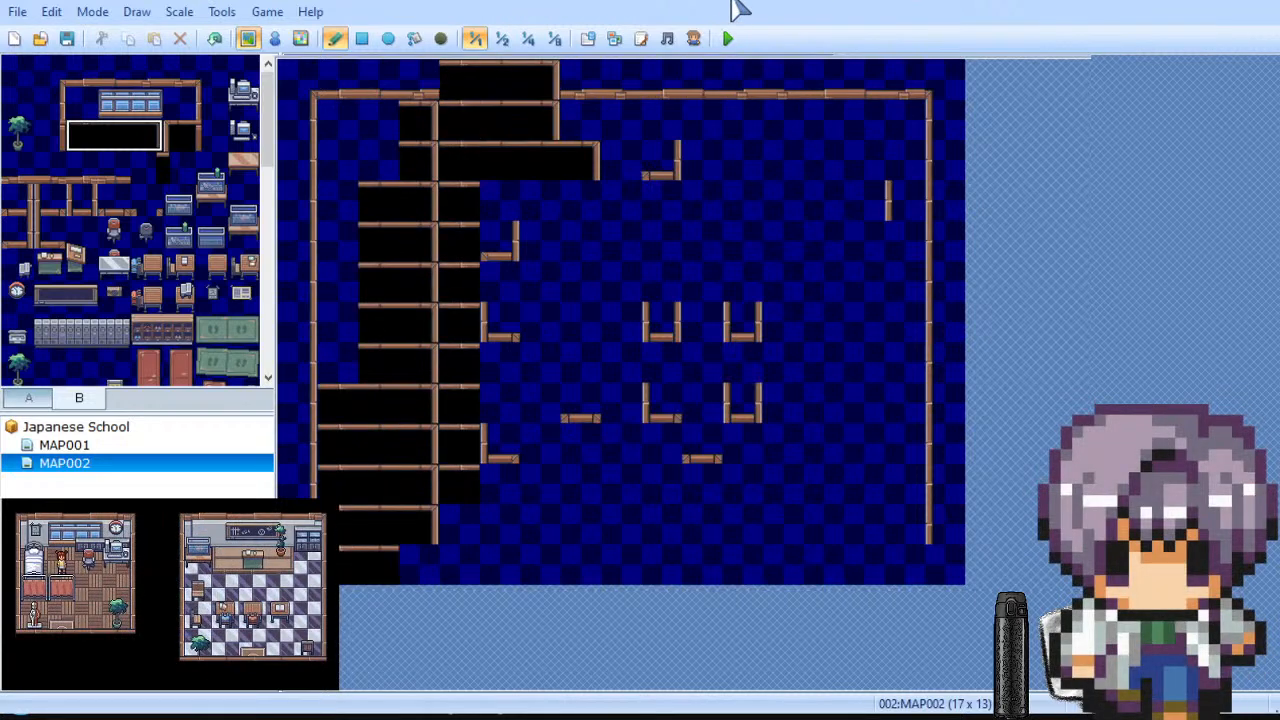
Step: Open MAP001 and clear the whole 20 x 13 map by filling it with the blank tile as a rectangle
{"action": "left_click", "coordinate": [64, 445]}
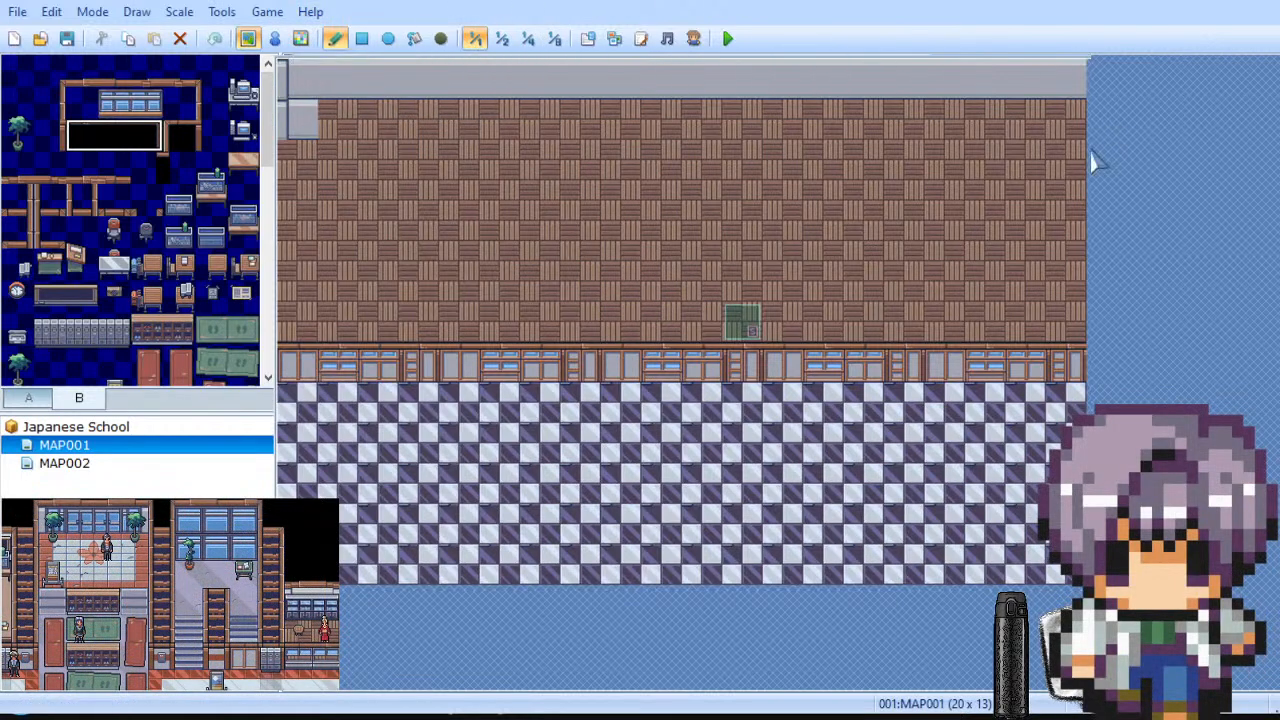
{"action": "left_click", "coordinate": [50, 102]}
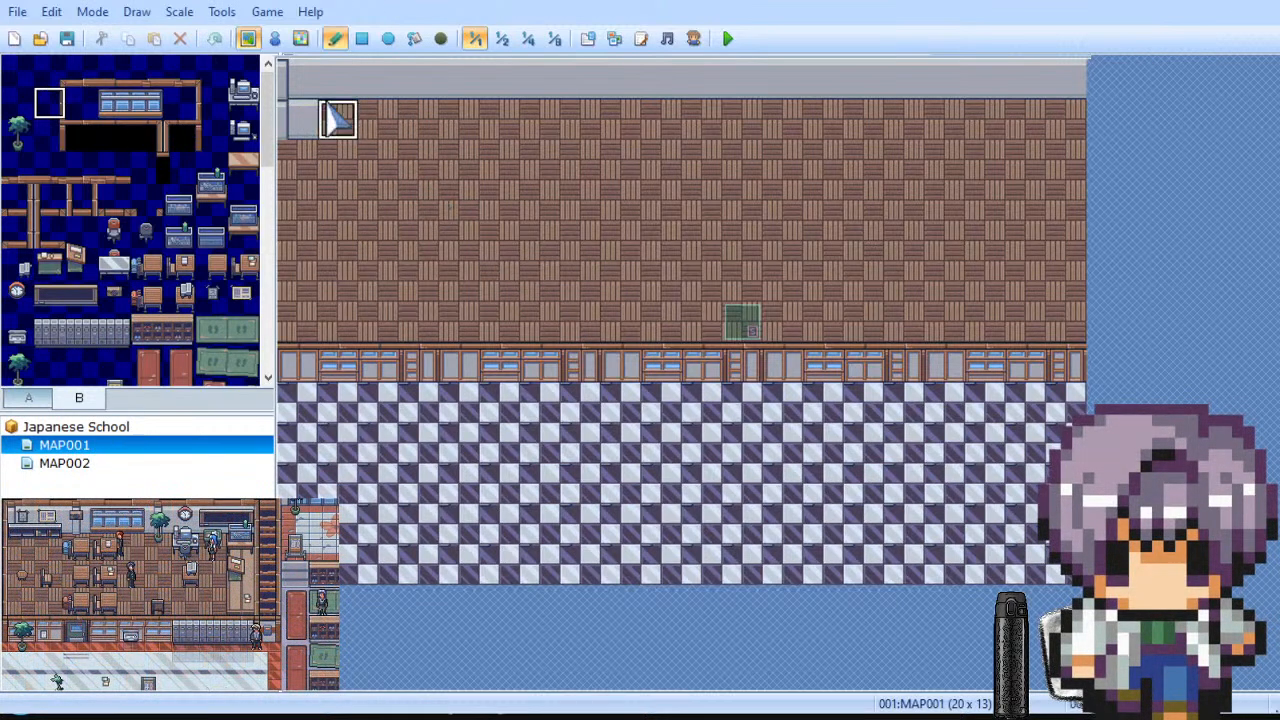
{"action": "left_click", "coordinate": [362, 40]}
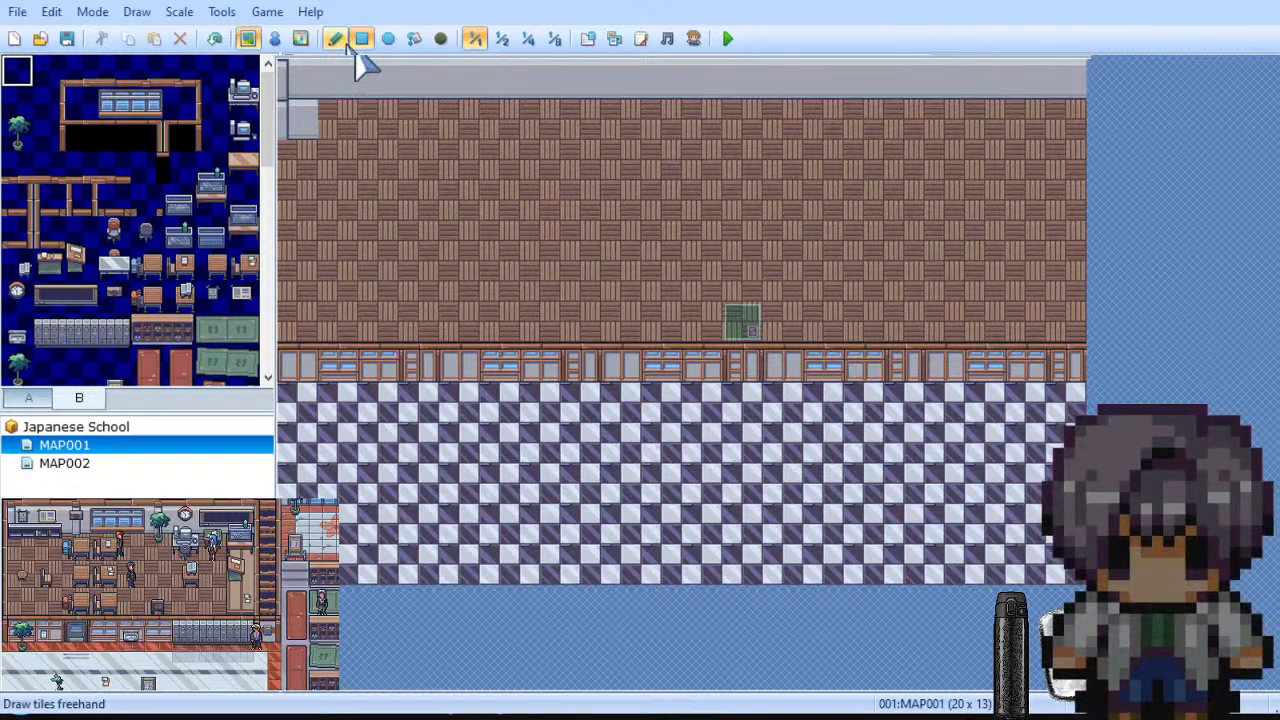
{"action": "left_click", "coordinate": [79, 398]}
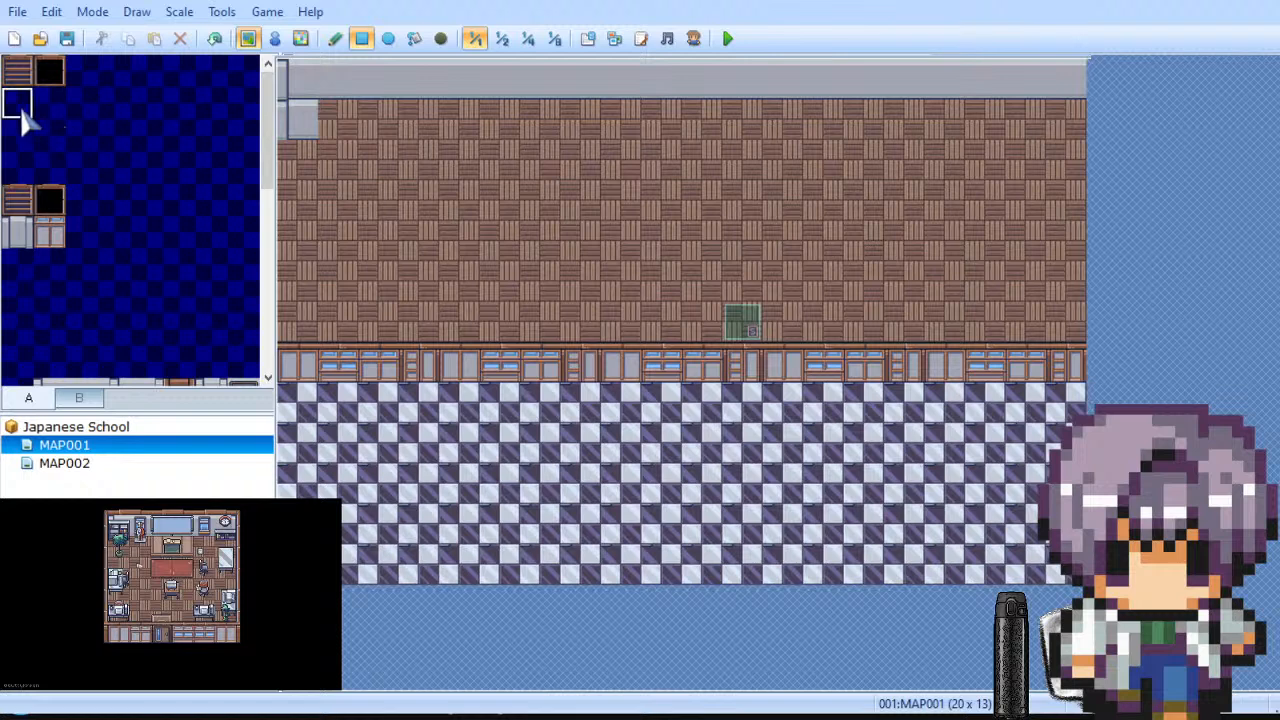
{"action": "left_click_drag", "start_coordinate": [309, 91], "coordinate": [1075, 575]}
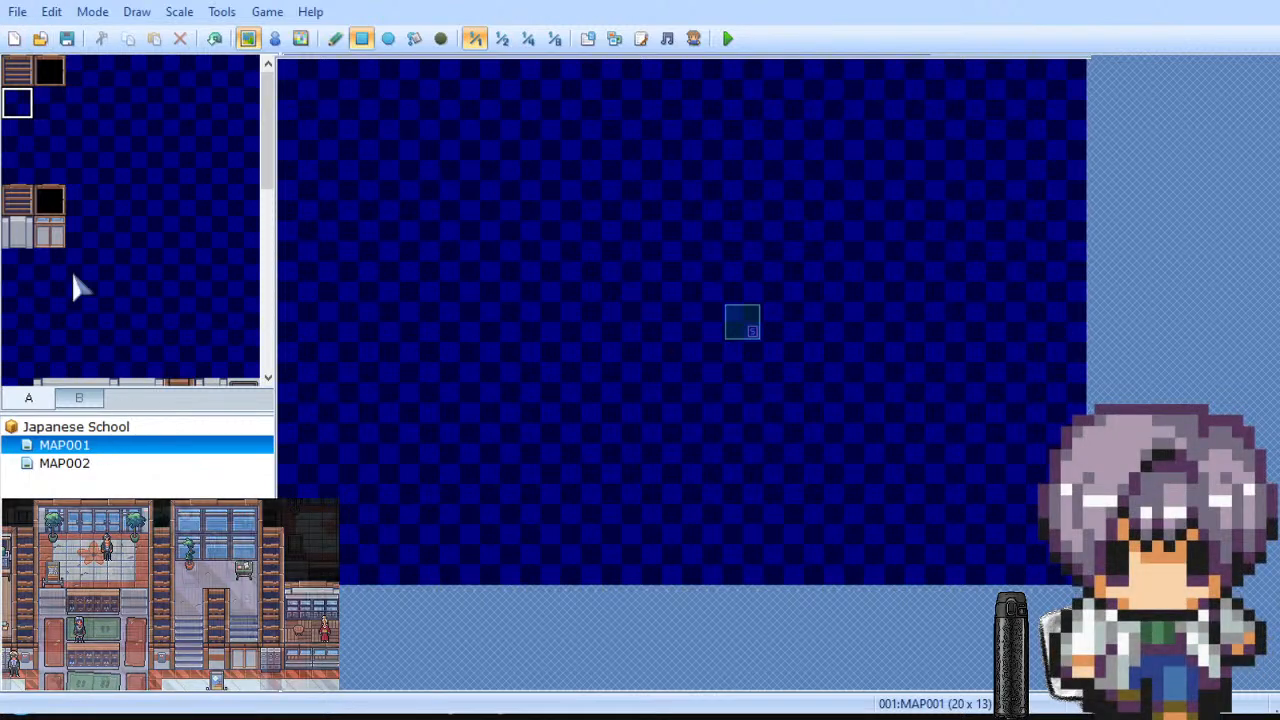
Step: Lay tileset B's horizontal wood trim along MAP001's top row, starting with the left corner end piece in the first column
{"action": "scroll", "coordinate": [131, 266], "scroll_direction": "down", "scroll_amount": 3}
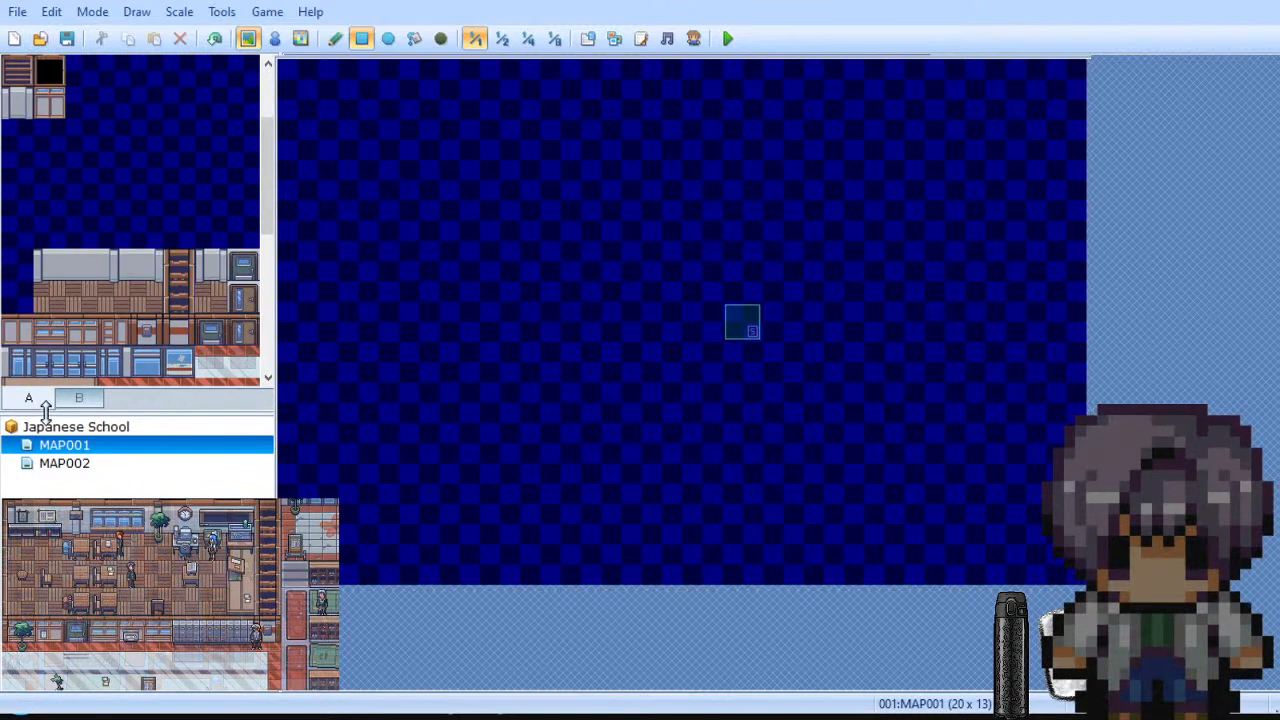
{"action": "scroll", "coordinate": [122, 292], "scroll_direction": "down", "scroll_amount": 3}
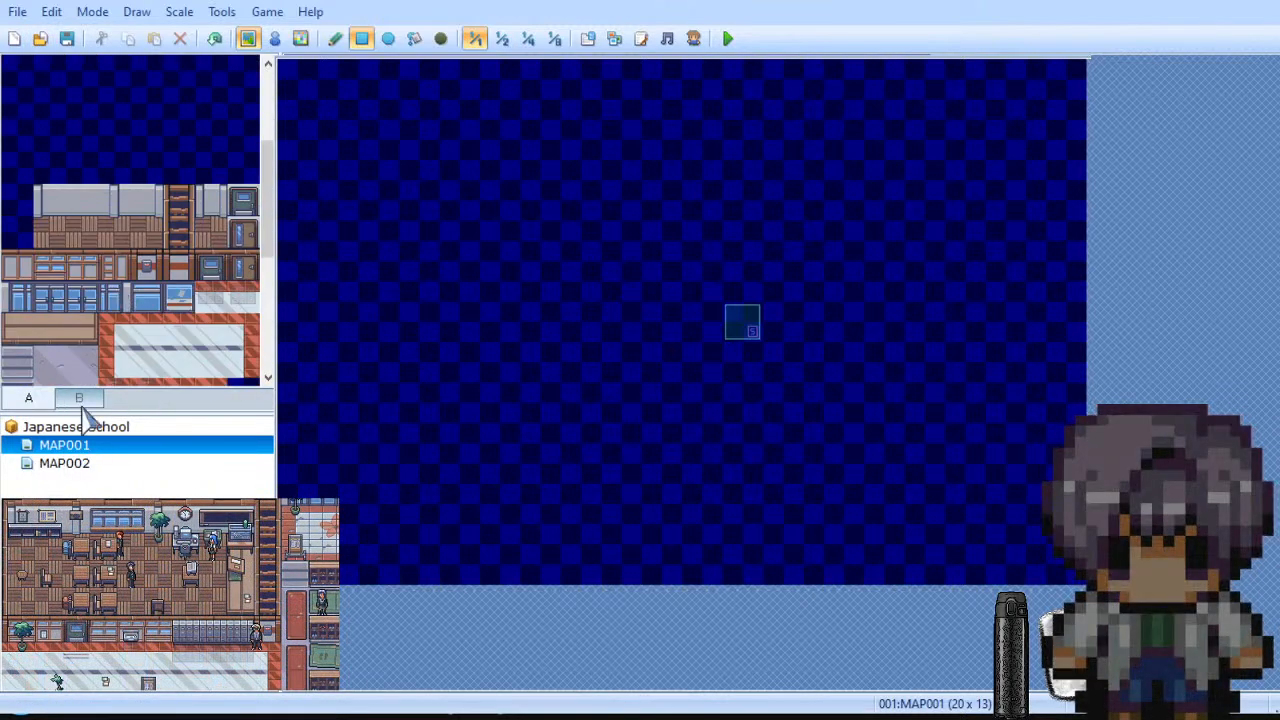
{"action": "left_click", "coordinate": [79, 398]}
{"action": "left_click", "coordinate": [76, 82]}
{"action": "left_click", "coordinate": [50, 72]}
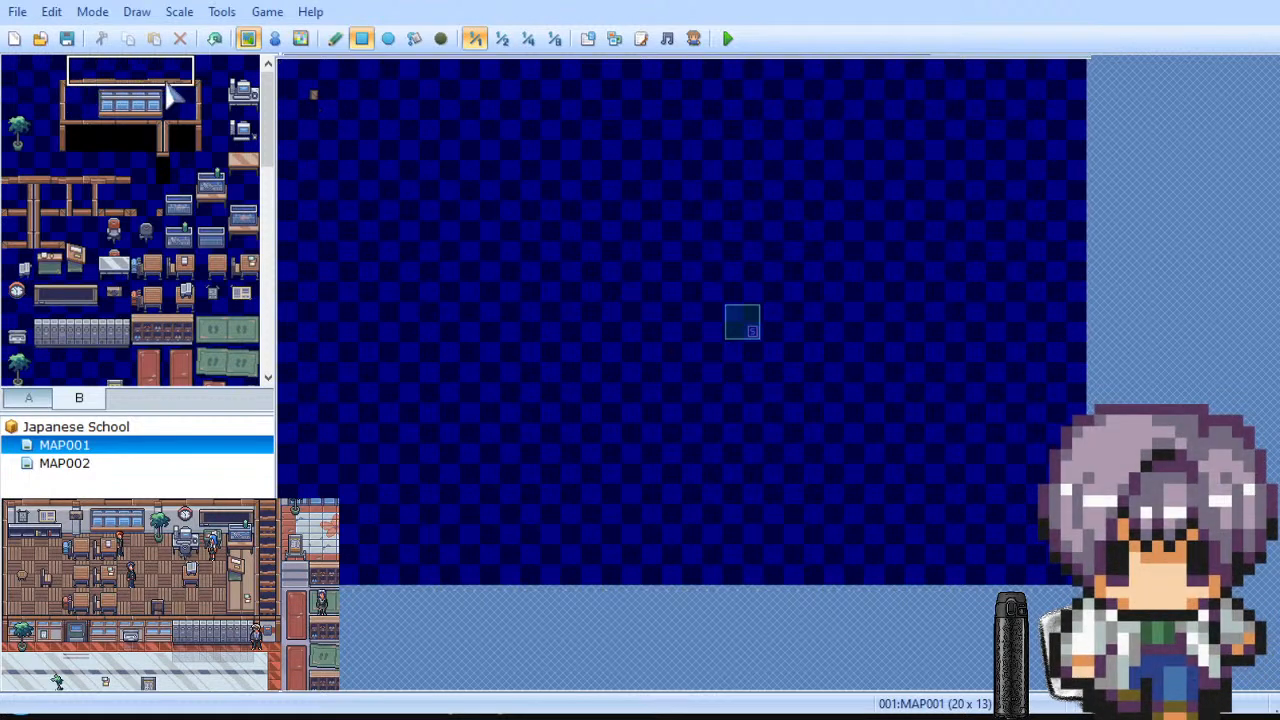
{"action": "left_click_drag", "start_coordinate": [170, 92], "coordinate": [94, 96]}
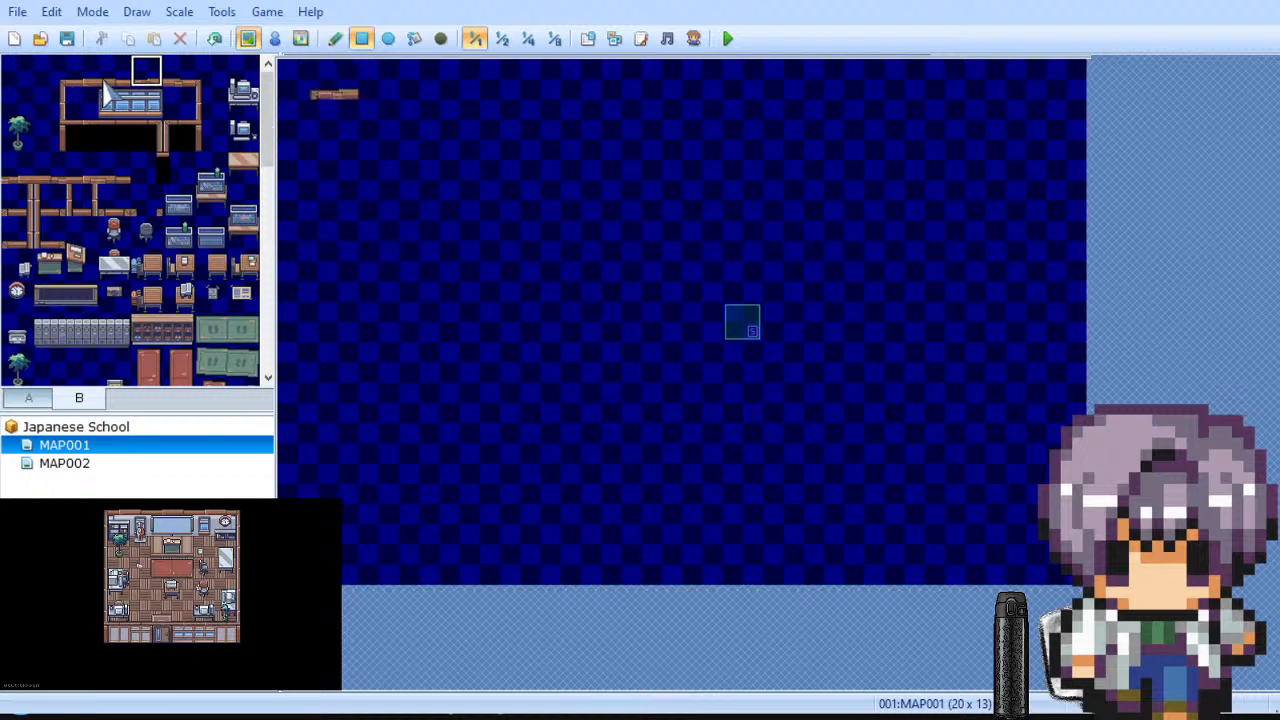
{"action": "left_click_drag", "start_coordinate": [400, 100], "coordinate": [997, 102]}
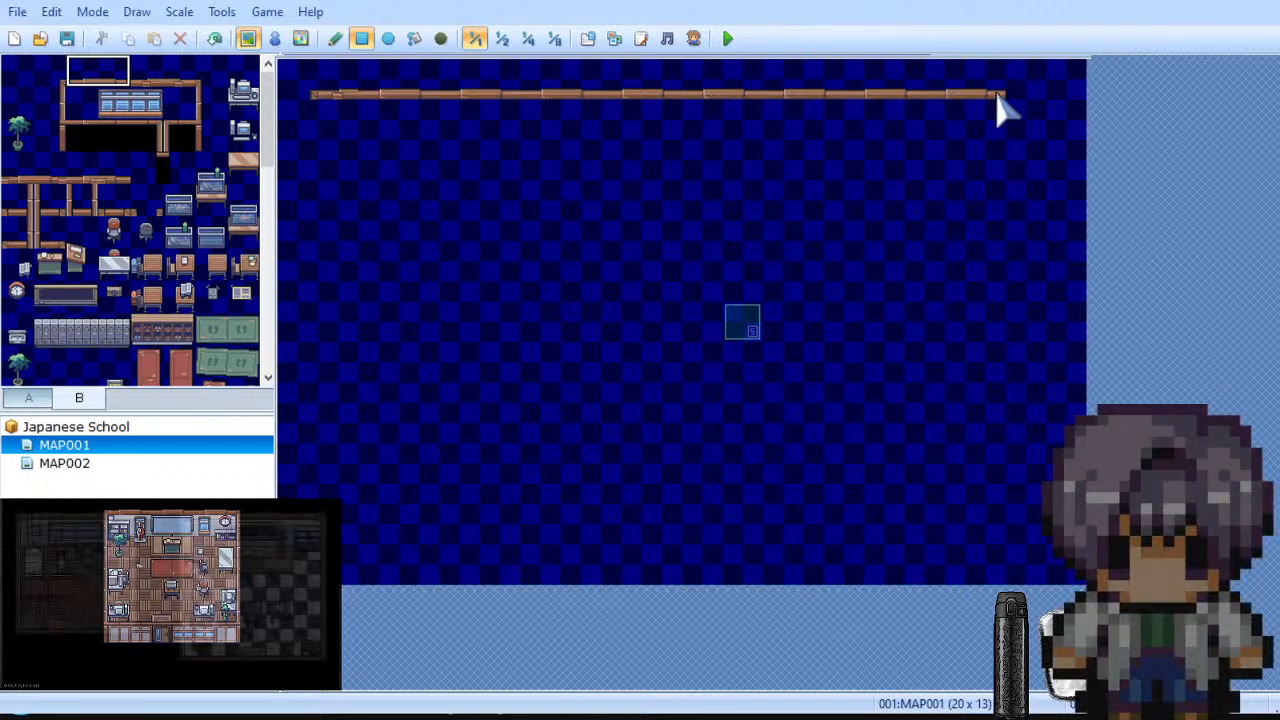
Step: Finish the top trim of MAP001 with the right corner end piece and the joining trim tile beside it
{"action": "left_click", "coordinate": [188, 104]}
{"action": "left_click", "coordinate": [211, 72]}
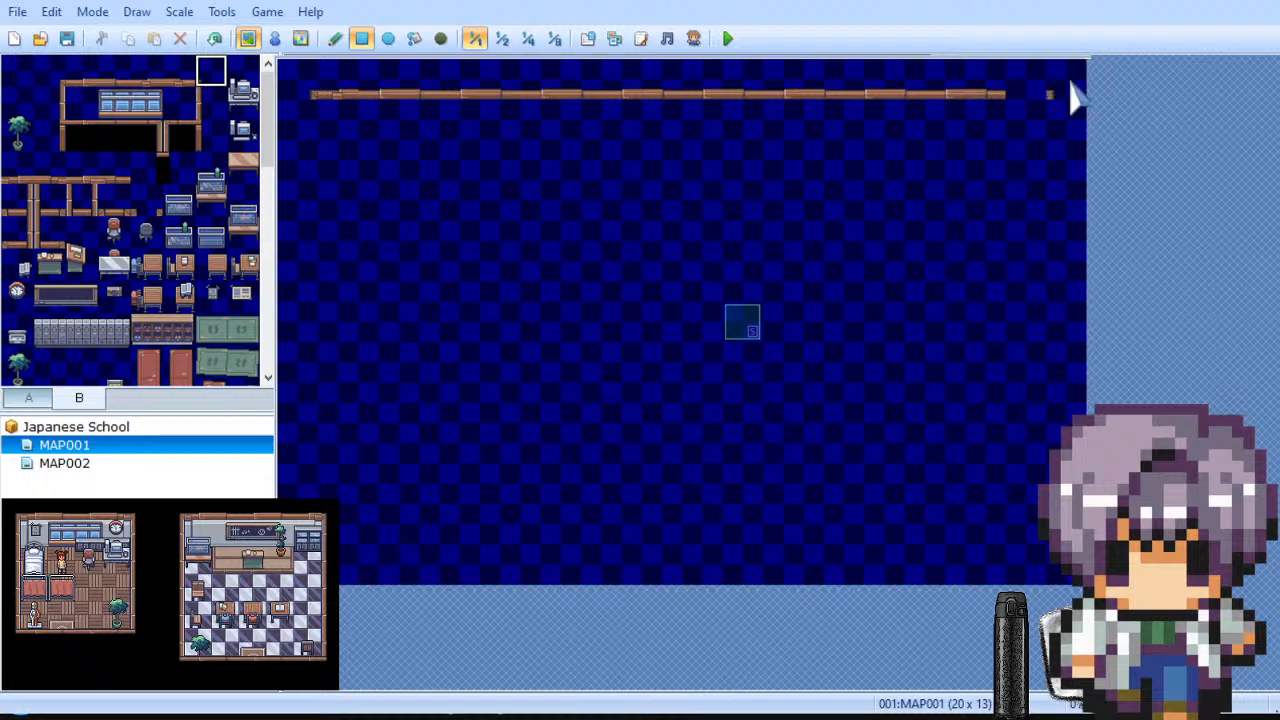
{"action": "left_click", "coordinate": [179, 71]}
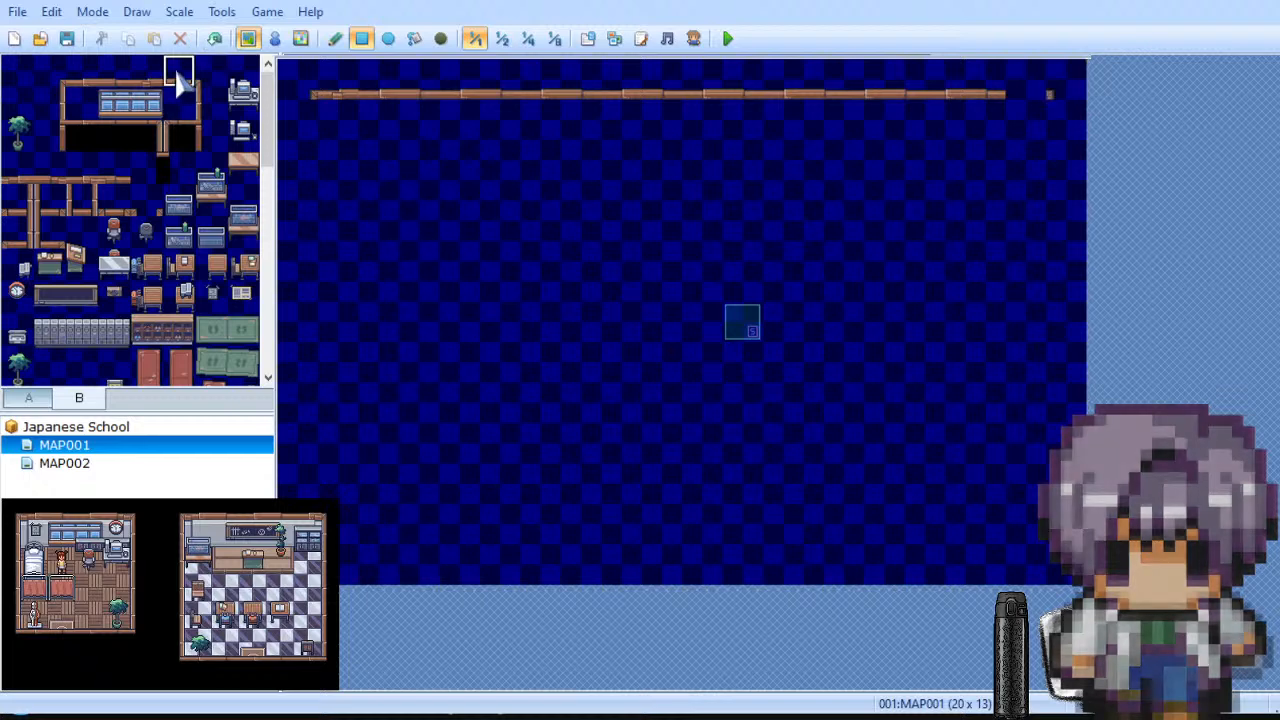
{"action": "left_click", "coordinate": [1036, 92]}
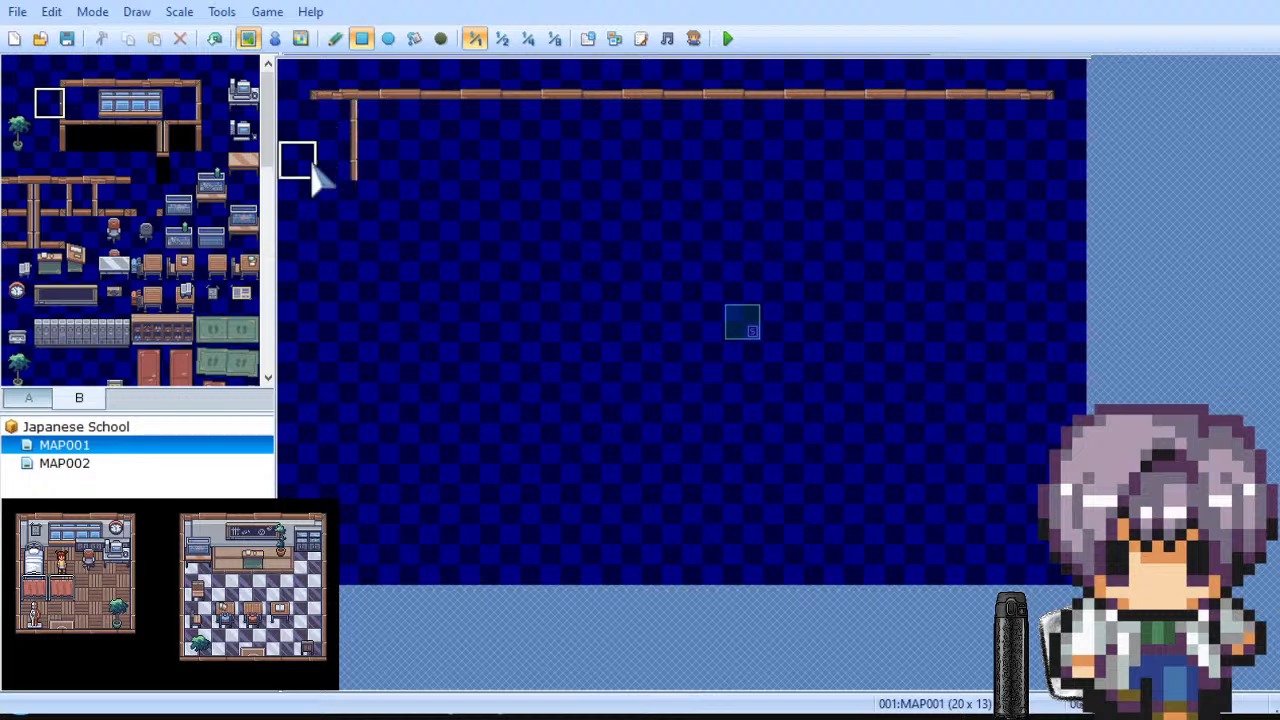
Step: Undo the misplaced vertical trim and run it down MAP001's left column from the second to the eighth row
{"action": "key", "text": "ctrl+z"}
{"action": "left_click", "coordinate": [283, 127]}
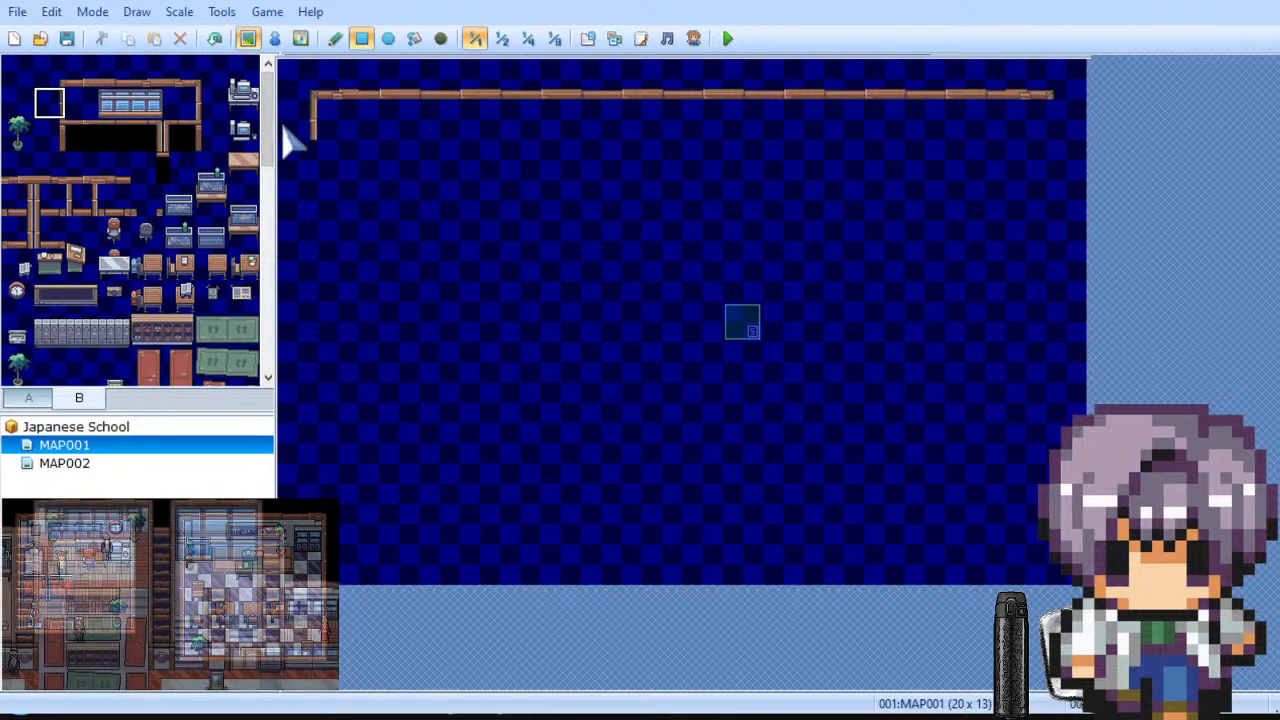
{"action": "left_click_drag", "start_coordinate": [283, 127], "coordinate": [310, 272]}
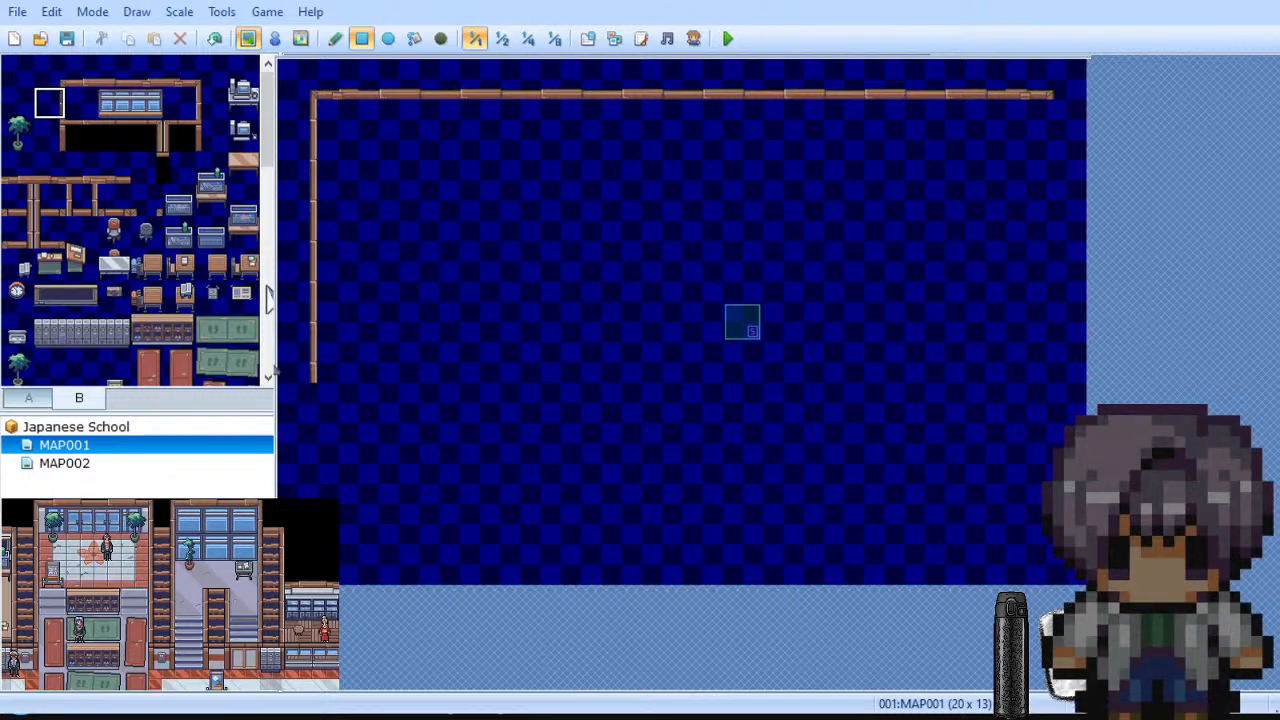
Step: Fill the first and last columns of MAP001 with tileset A's ladder-like wooden beam tile, down through the eighth row
{"action": "left_click", "coordinate": [62, 398]}
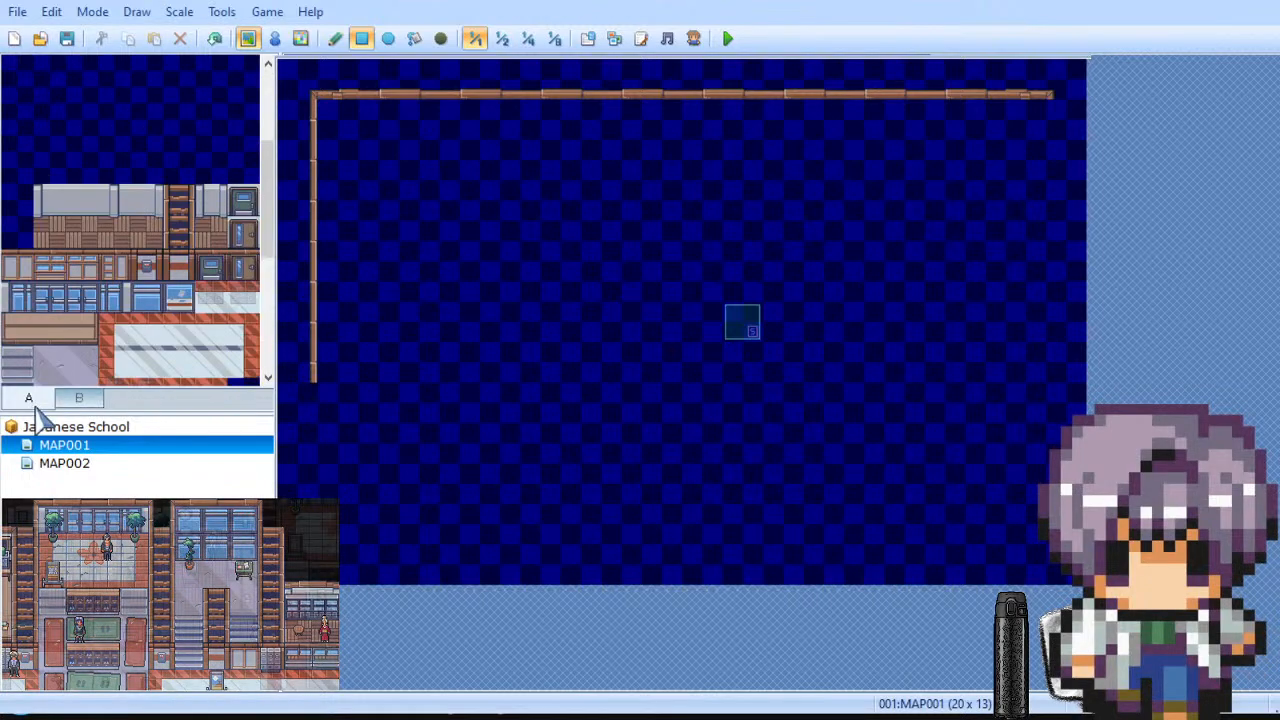
{"action": "left_click_drag", "start_coordinate": [297, 80], "coordinate": [297, 330]}
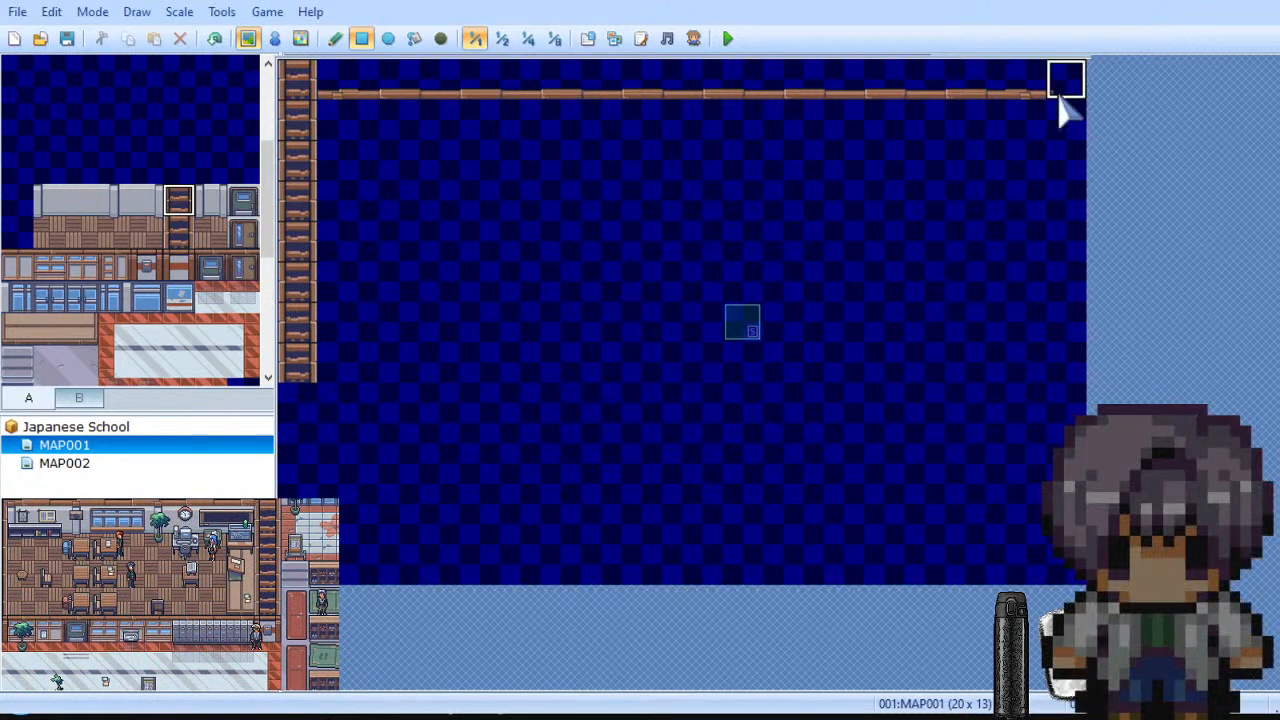
{"action": "left_click_drag", "start_coordinate": [1062, 100], "coordinate": [1062, 300]}
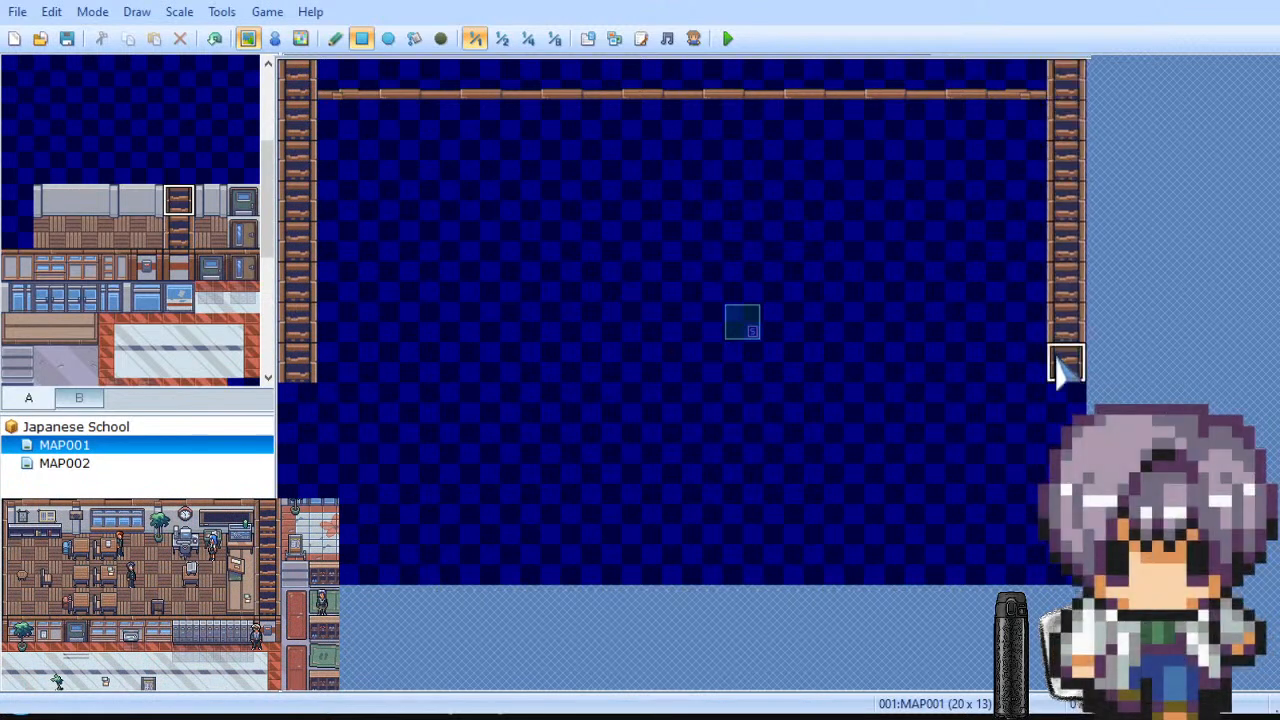
{"action": "left_click_drag", "start_coordinate": [1062, 365], "coordinate": [1063, 368]}
Step: Try the two black wood-framed autotiles in MAP001's top row between the beam columns, and undo them
{"action": "scroll", "coordinate": [57, 86], "scroll_direction": "up", "scroll_amount": 2}
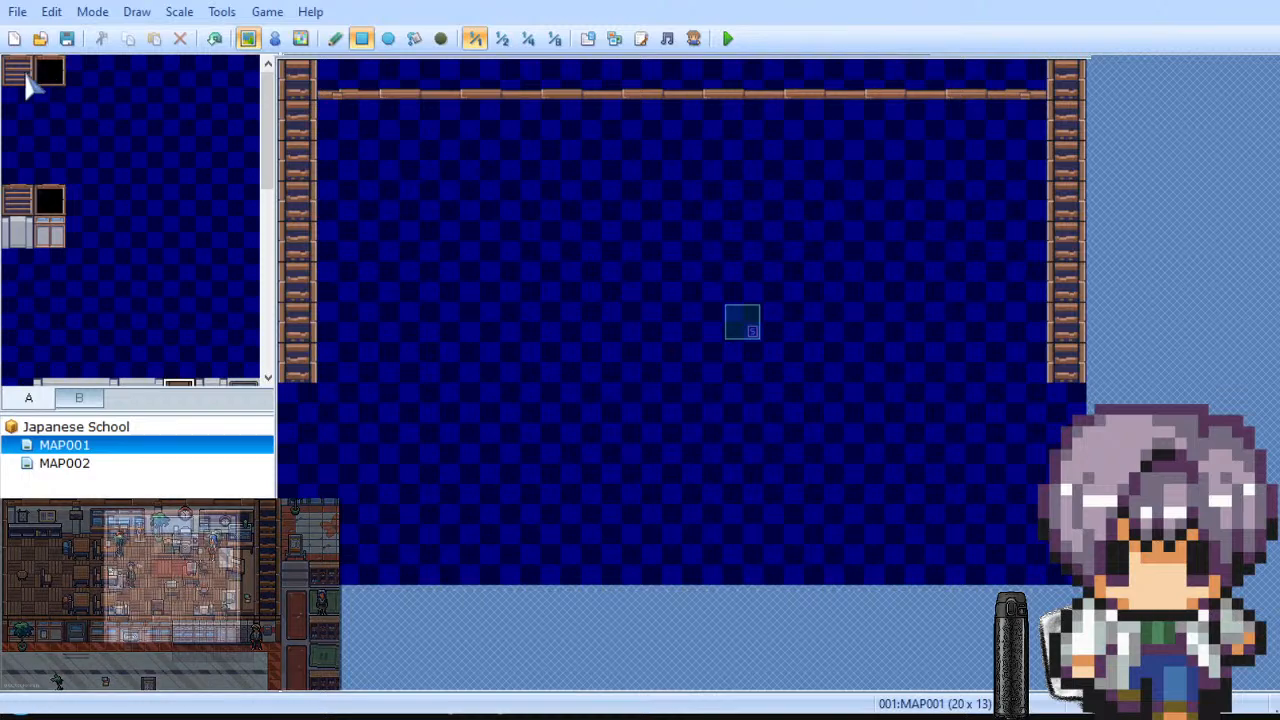
{"action": "left_click", "coordinate": [50, 72]}
{"action": "left_click_drag", "start_coordinate": [325, 102], "coordinate": [1022, 100]}
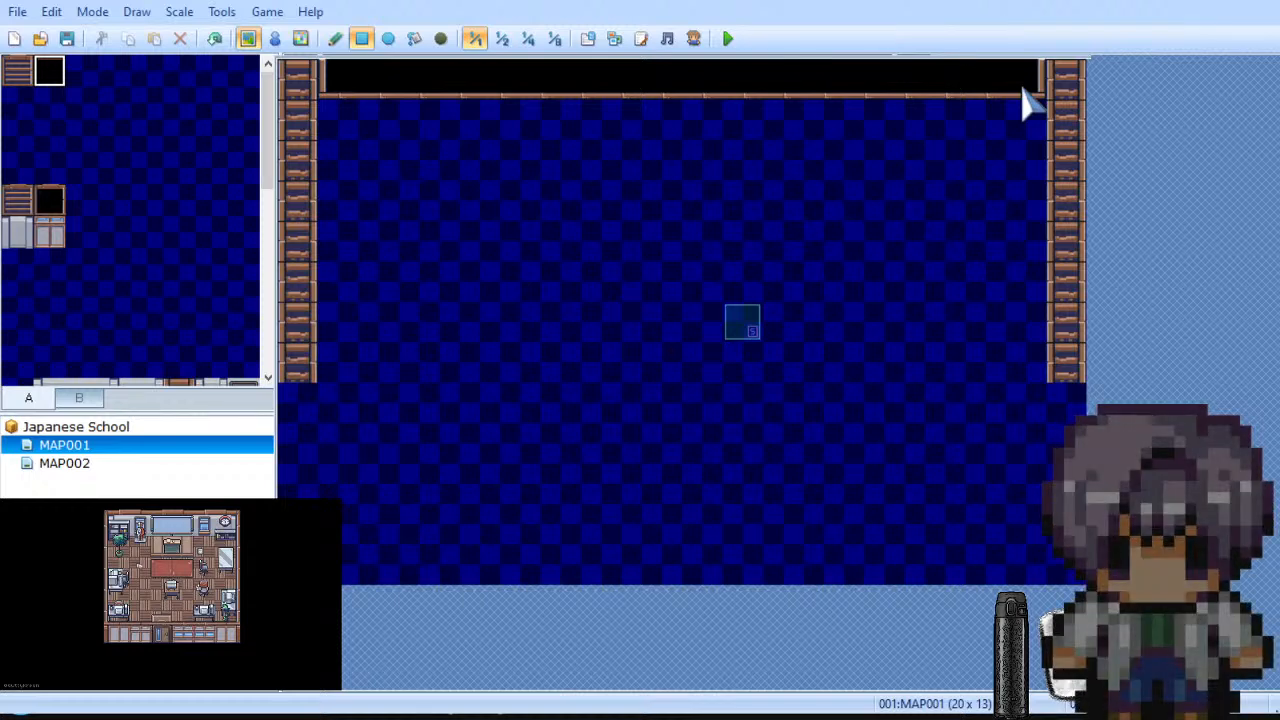
{"action": "left_click", "coordinate": [52, 202]}
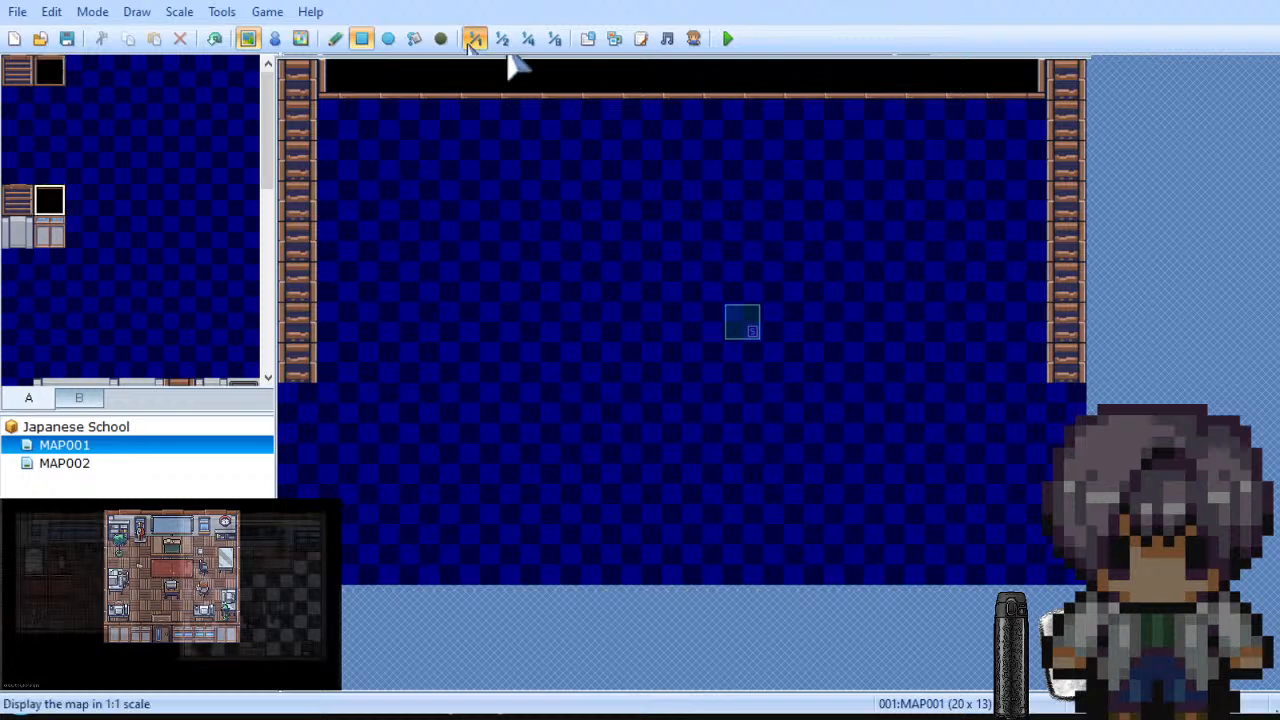
{"action": "left_click", "coordinate": [613, 86]}
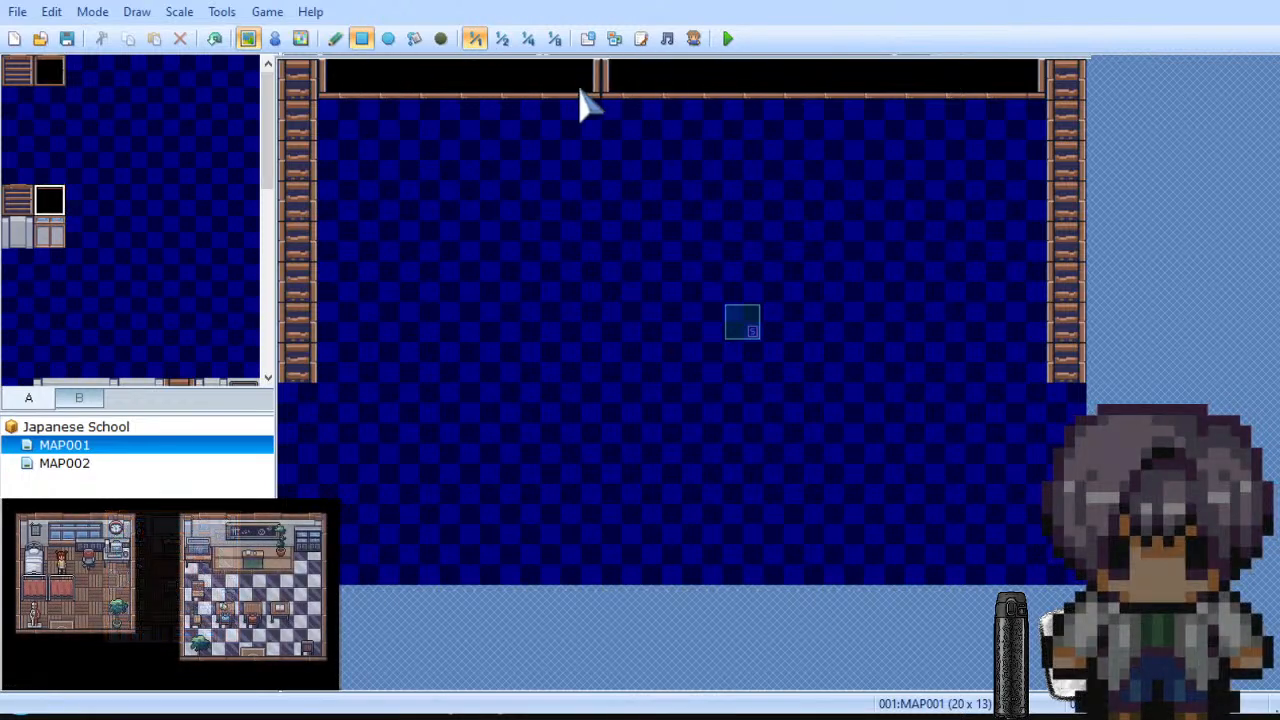
{"action": "key", "text": "ctrl+z"}
{"action": "key", "text": "ctrl+z"}
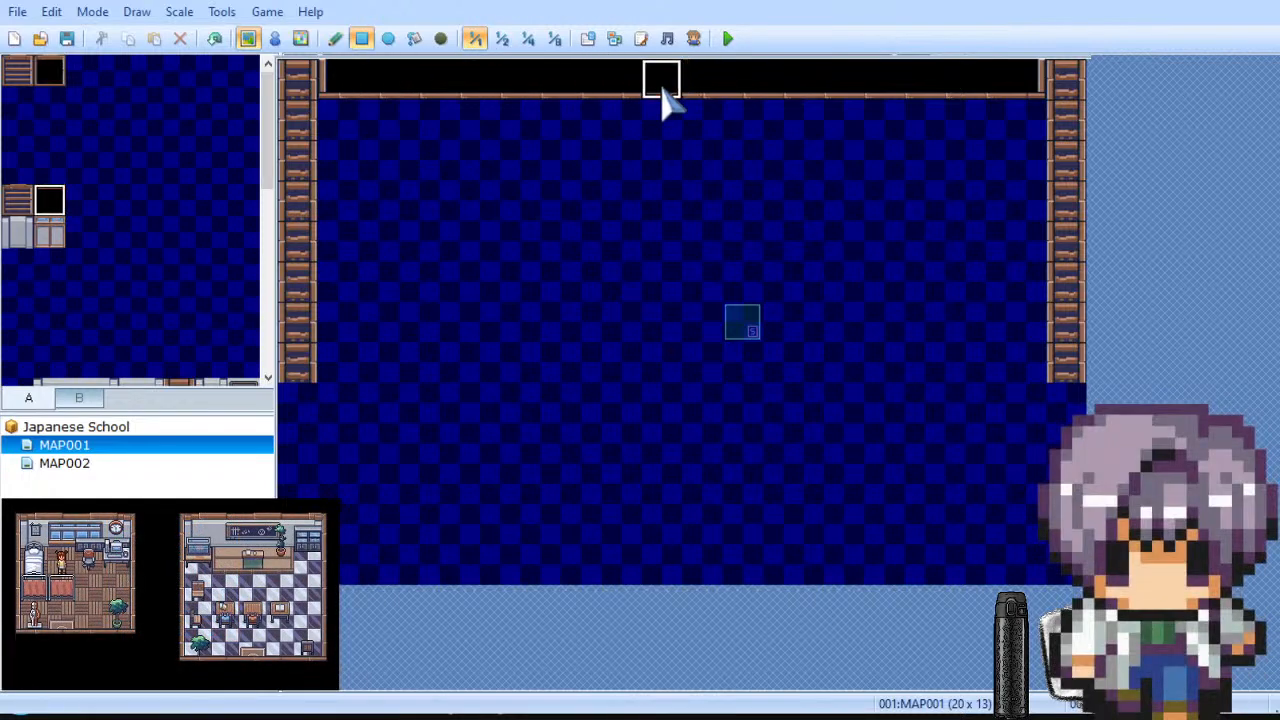
Step: Fill MAP001's top row between the beam columns with the lower slatted wooden beam autotile
{"action": "left_click", "coordinate": [24, 208]}
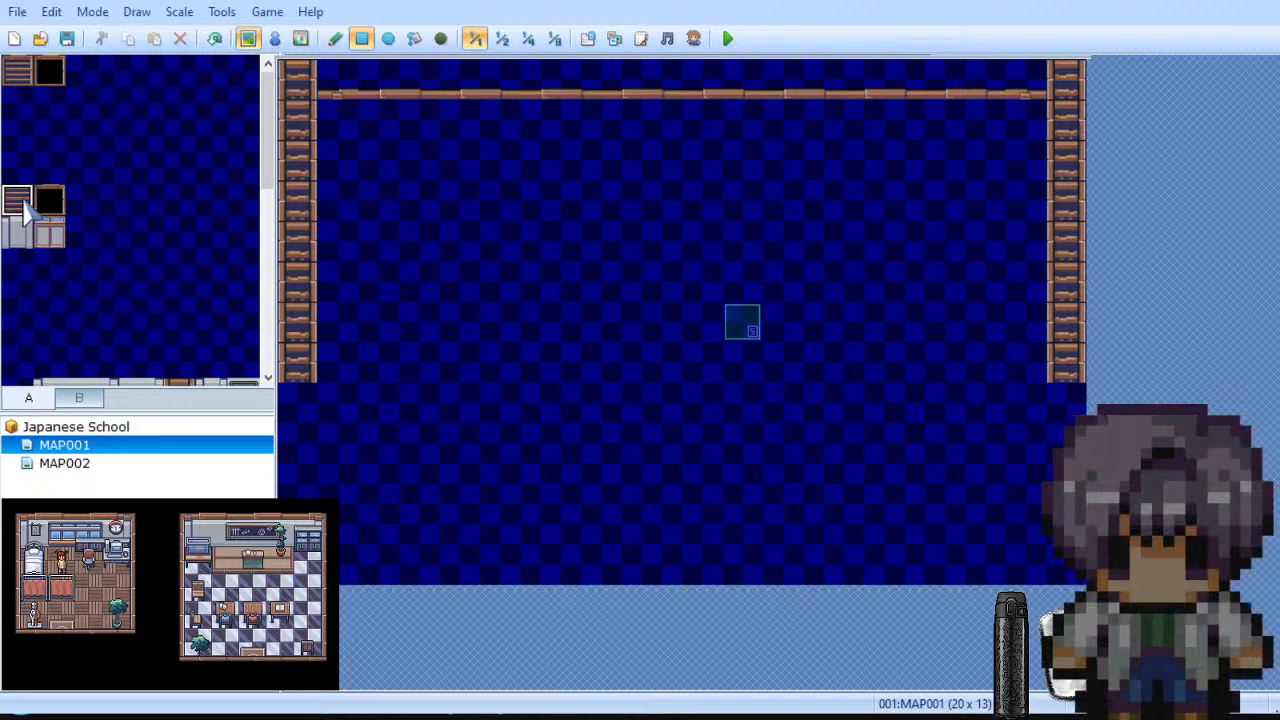
{"action": "mouse_move", "coordinate": [372, 75]}
{"action": "left_mouse_down"}
{"action": "mouse_move", "coordinate": [372, 86]}
{"action": "mouse_move", "coordinate": [1035, 82]}
{"action": "left_mouse_up"}
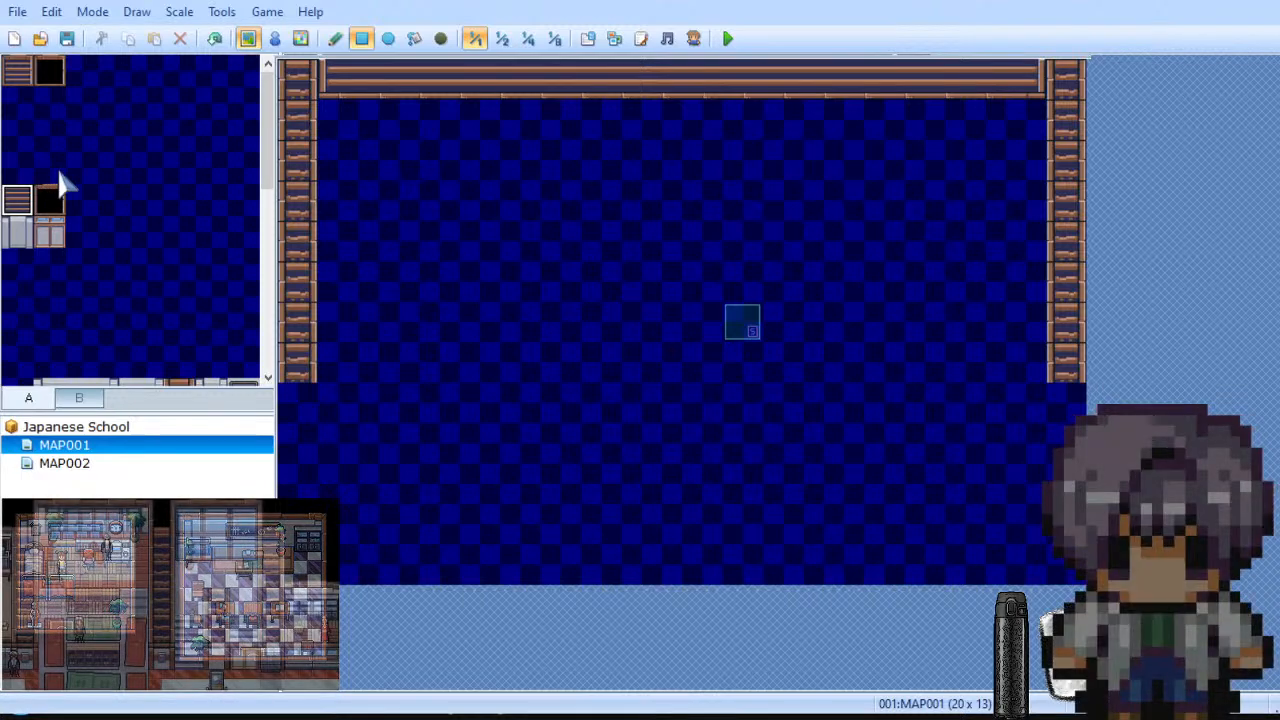
Step: Lay tileset B's horizontal wooden beam trim along the lower edge of MAP001's slatted ceiling, between the two beam columns
{"action": "scroll", "coordinate": [134, 223], "scroll_direction": "down", "scroll_amount": 3}
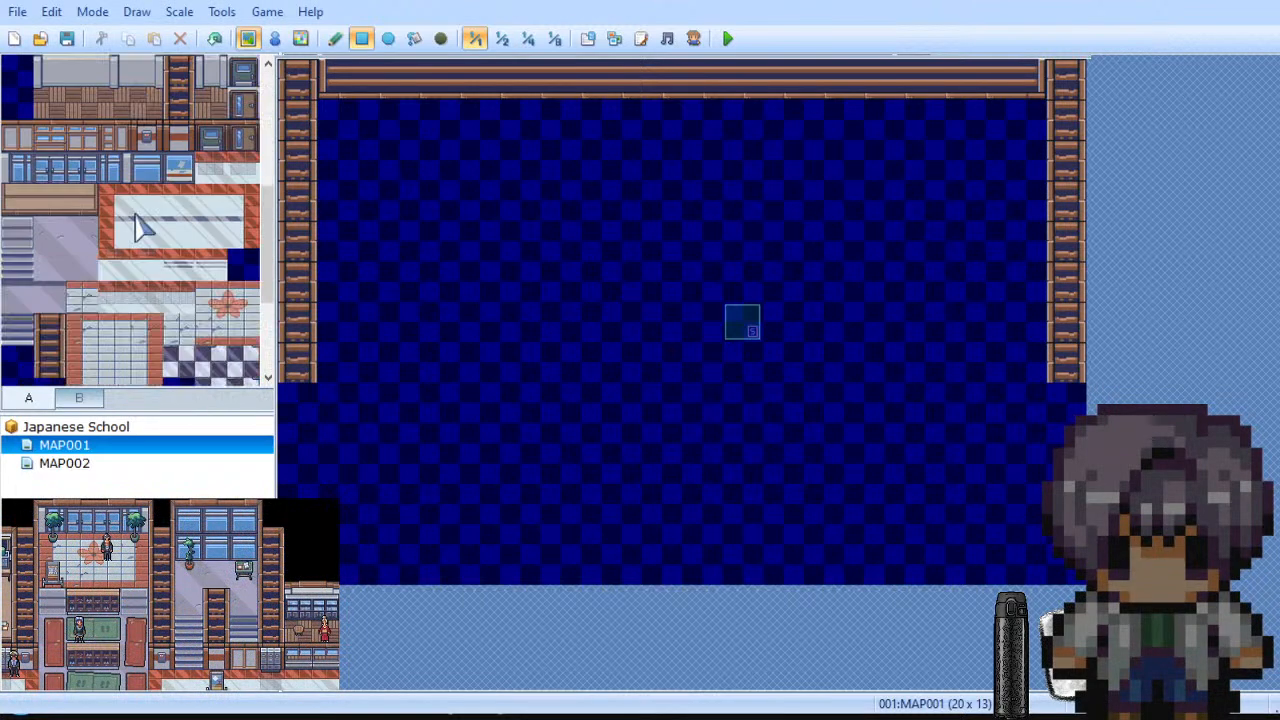
{"action": "scroll", "coordinate": [140, 228], "scroll_direction": "up", "scroll_amount": 2}
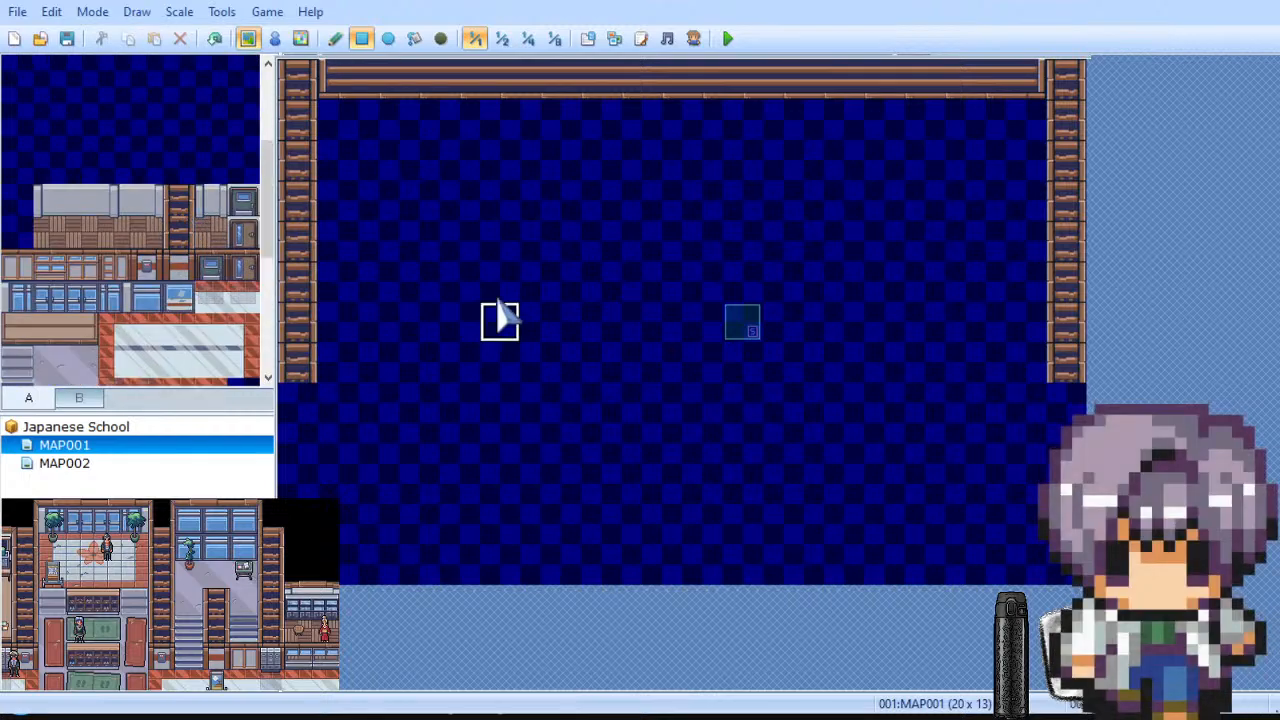
{"action": "left_click", "coordinate": [80, 398]}
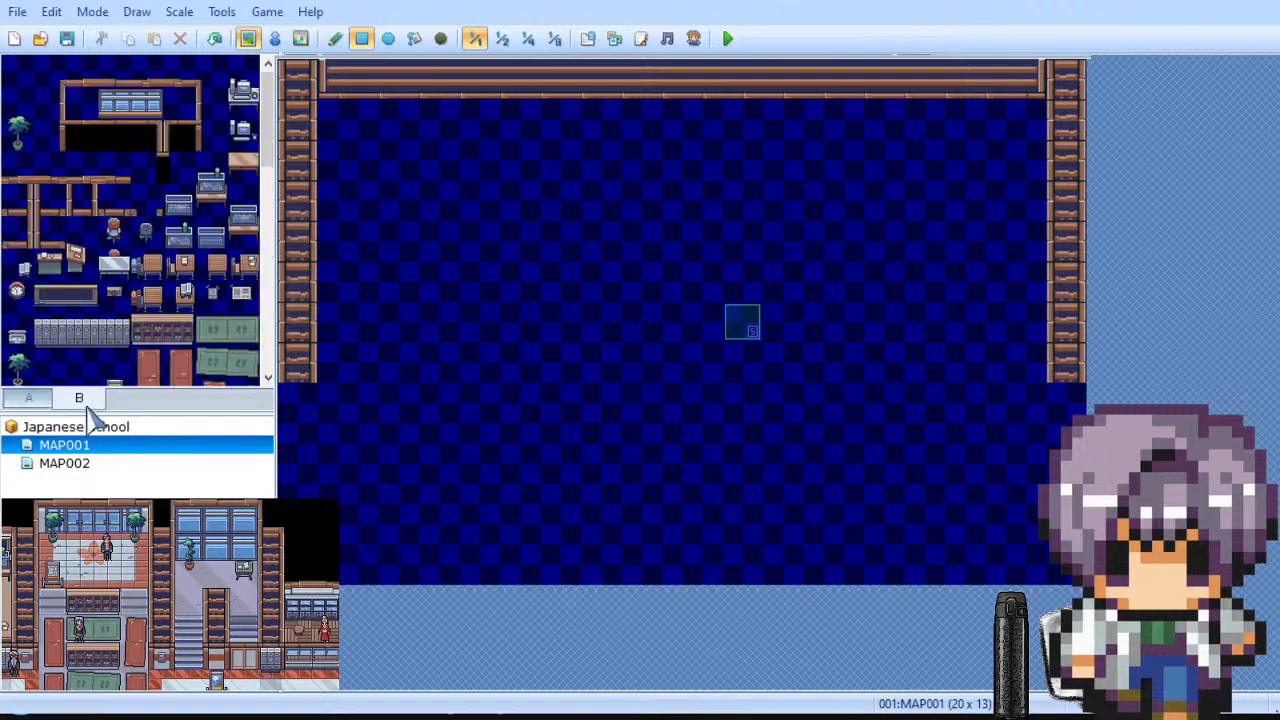
{"action": "left_click", "coordinate": [72, 102]}
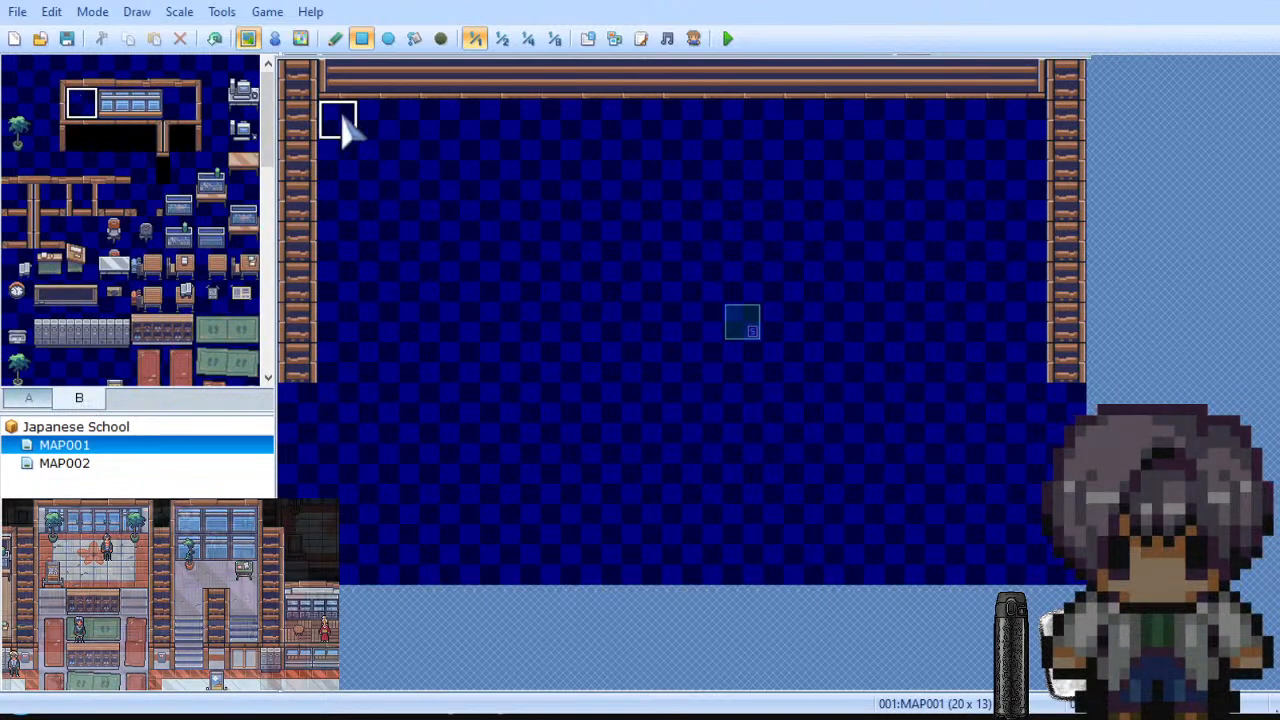
{"action": "left_click", "coordinate": [49, 71]}
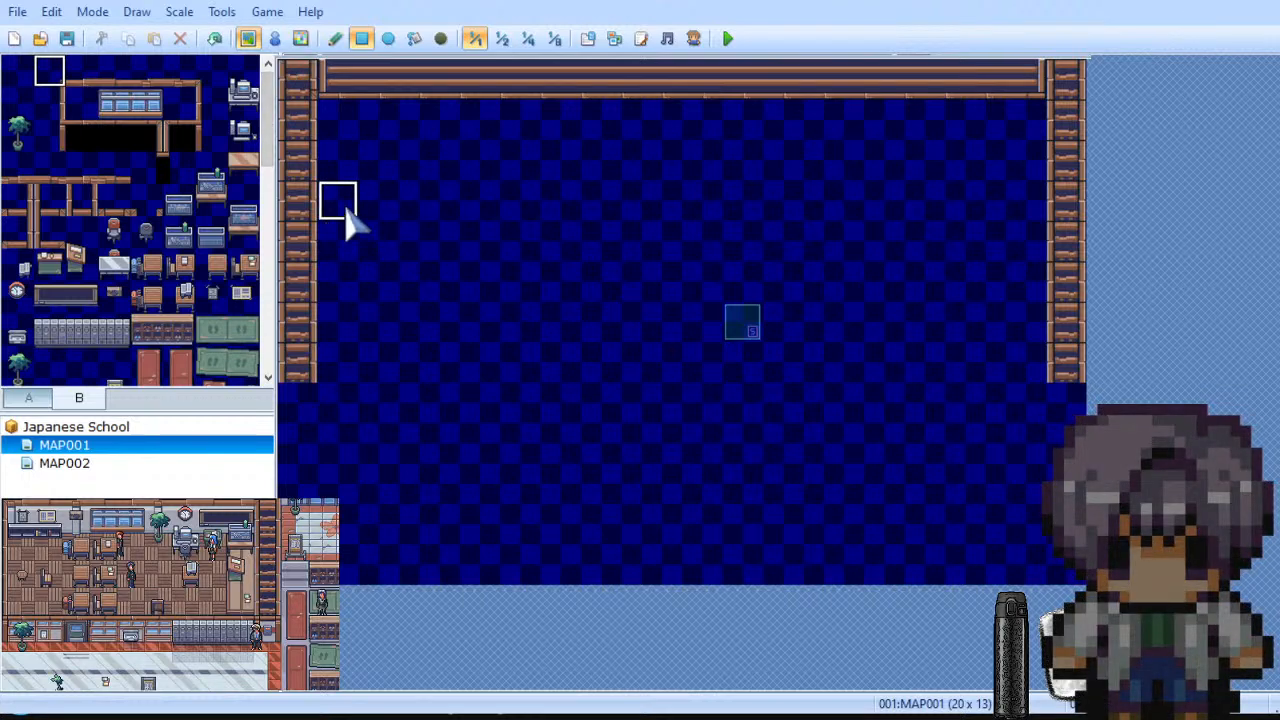
{"action": "left_click", "coordinate": [214, 70]}
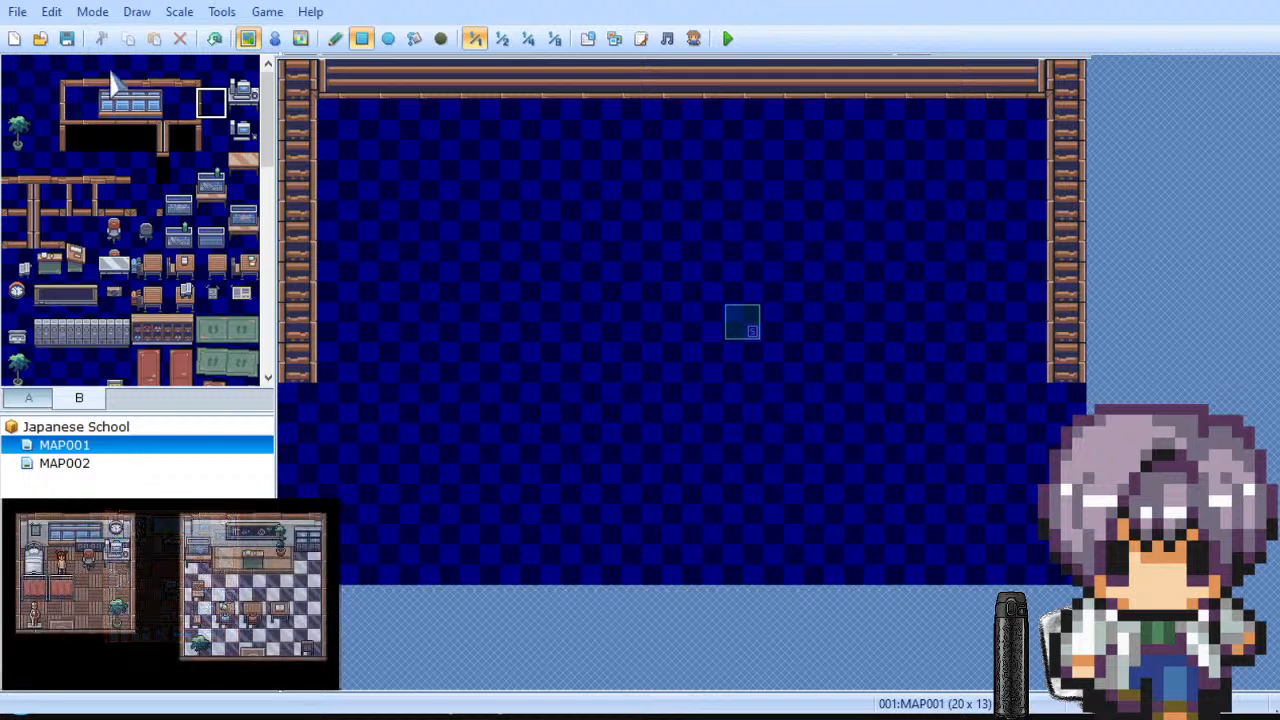
{"action": "left_click_drag", "start_coordinate": [79, 84], "coordinate": [109, 81]}
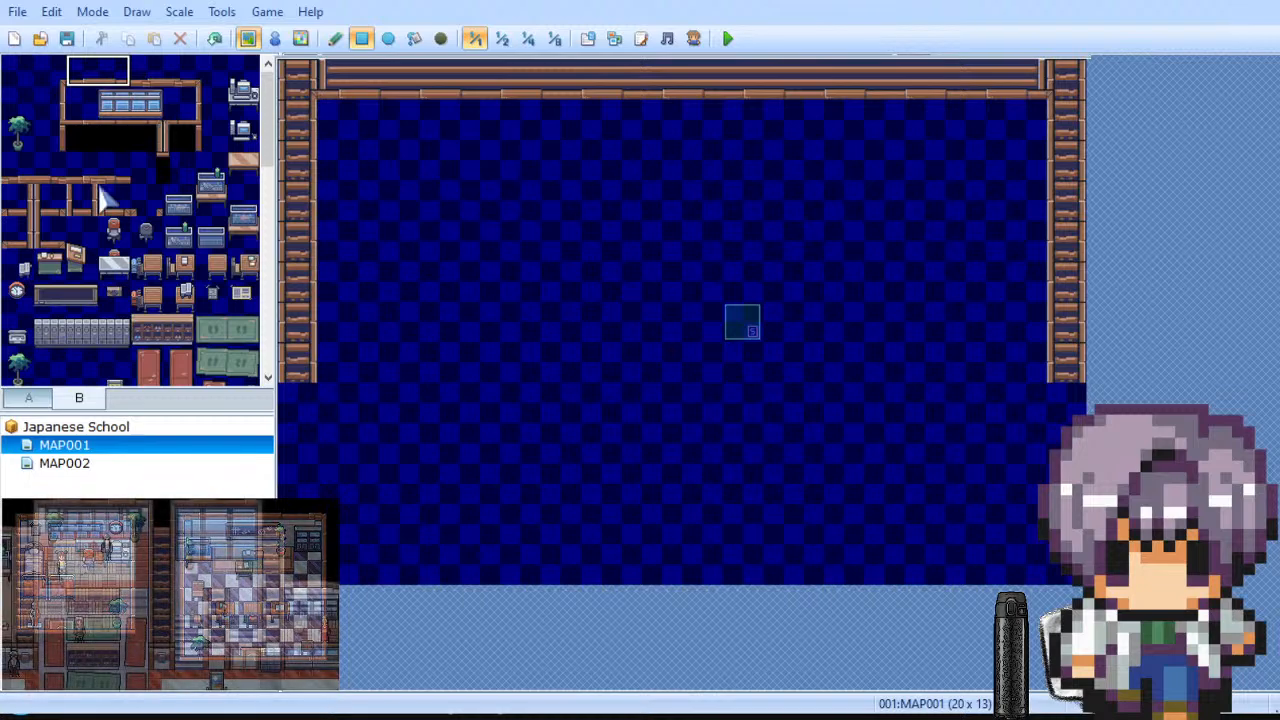
Step: Fill MAP001's ninth row with tileset A's wood-framed grey panel tile and finish both ends with the column base tile
{"action": "left_click", "coordinate": [29, 399]}
{"action": "scroll", "coordinate": [161, 298], "scroll_direction": "up", "scroll_amount": 3}
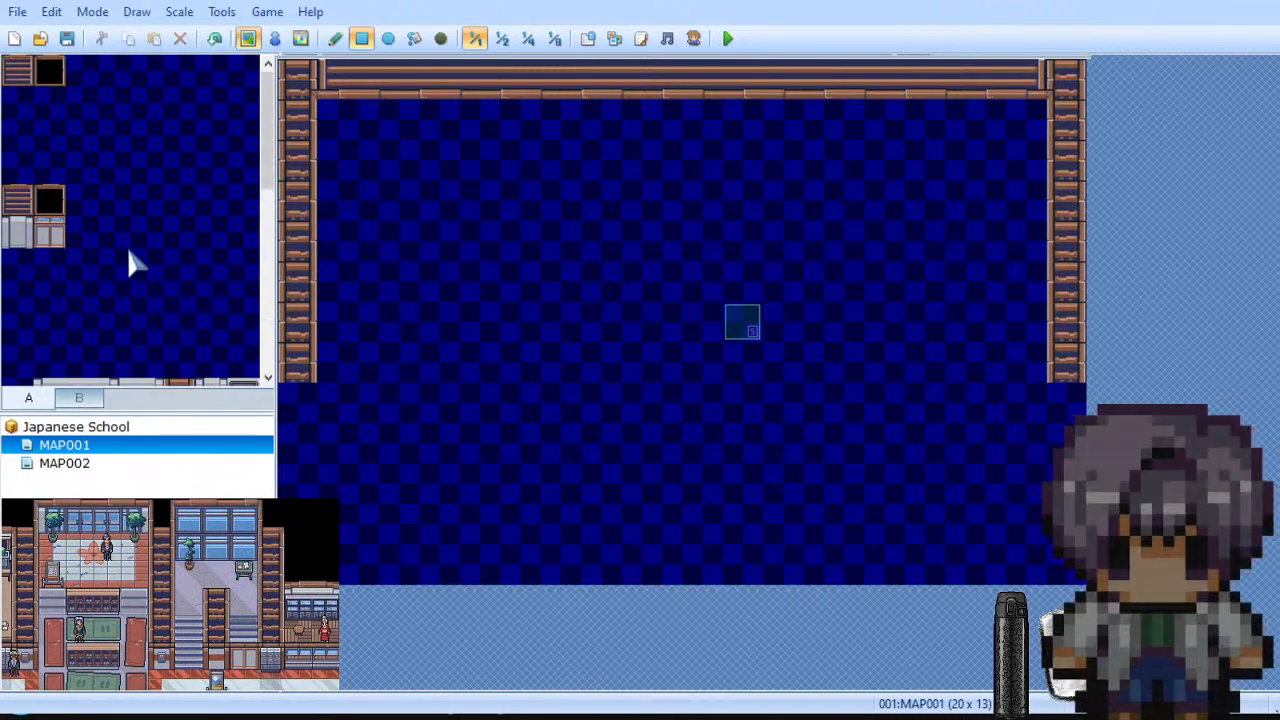
{"action": "scroll", "coordinate": [135, 270], "scroll_direction": "down", "scroll_amount": 4}
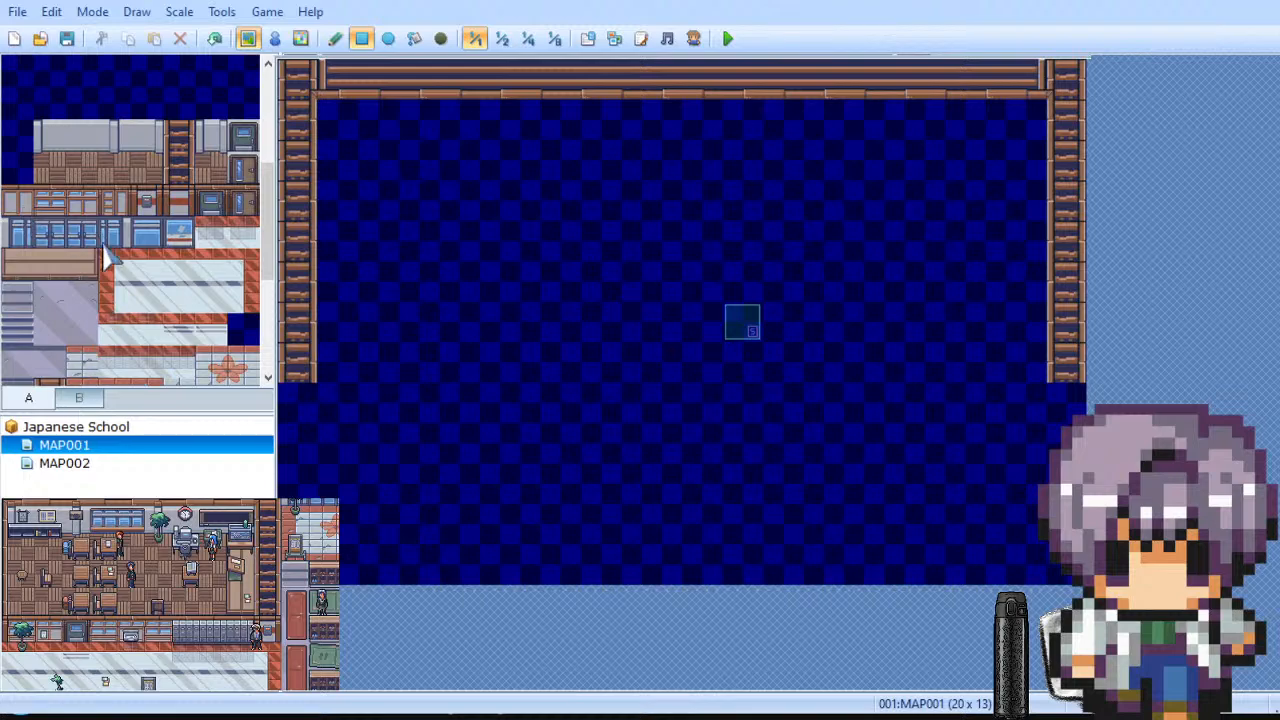
{"action": "scroll", "coordinate": [108, 270], "scroll_direction": "down", "scroll_amount": 3}
{"action": "scroll", "coordinate": [110, 280], "scroll_direction": "up", "scroll_amount": 3}
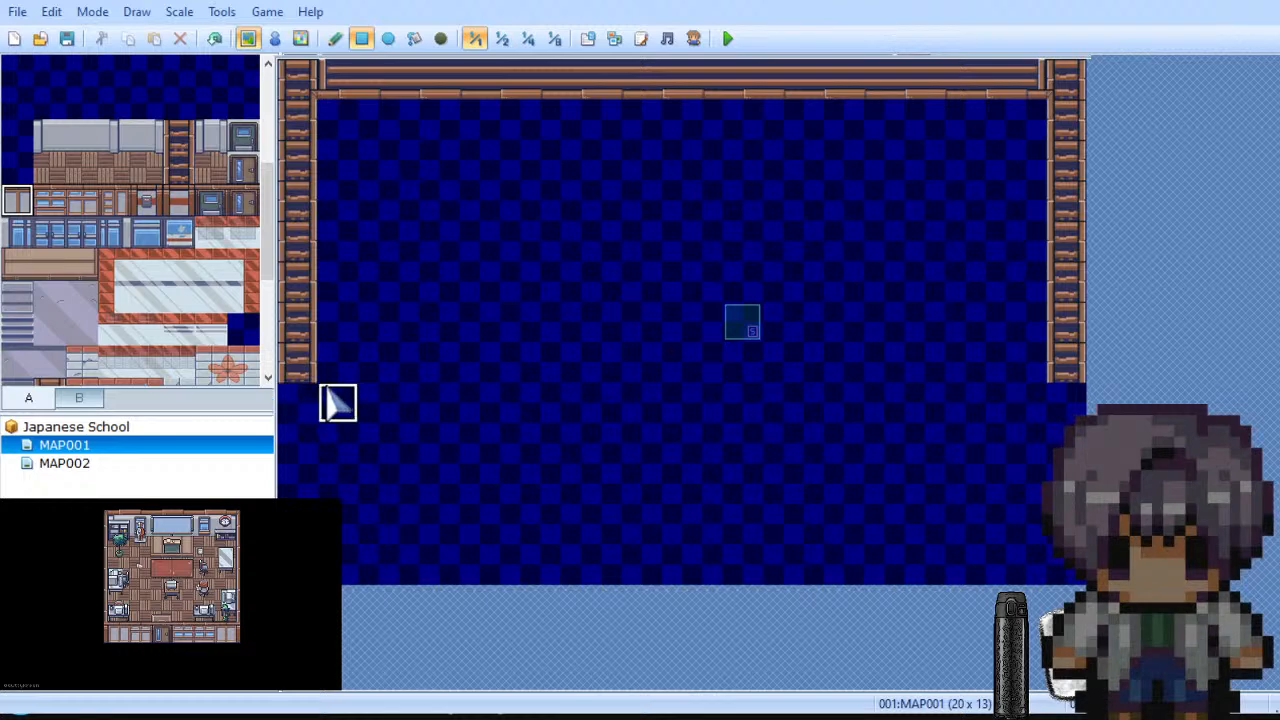
{"action": "left_click_drag", "start_coordinate": [337, 402], "coordinate": [1045, 402]}
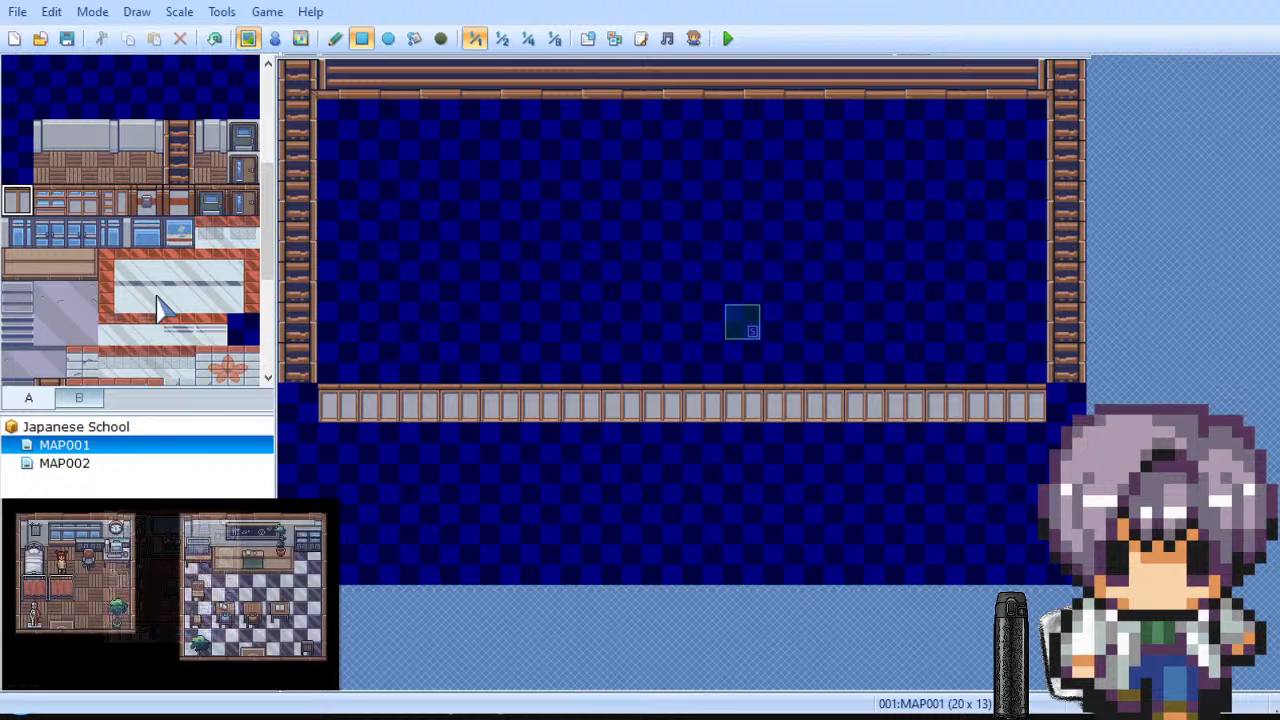
{"action": "left_click", "coordinate": [292, 408]}
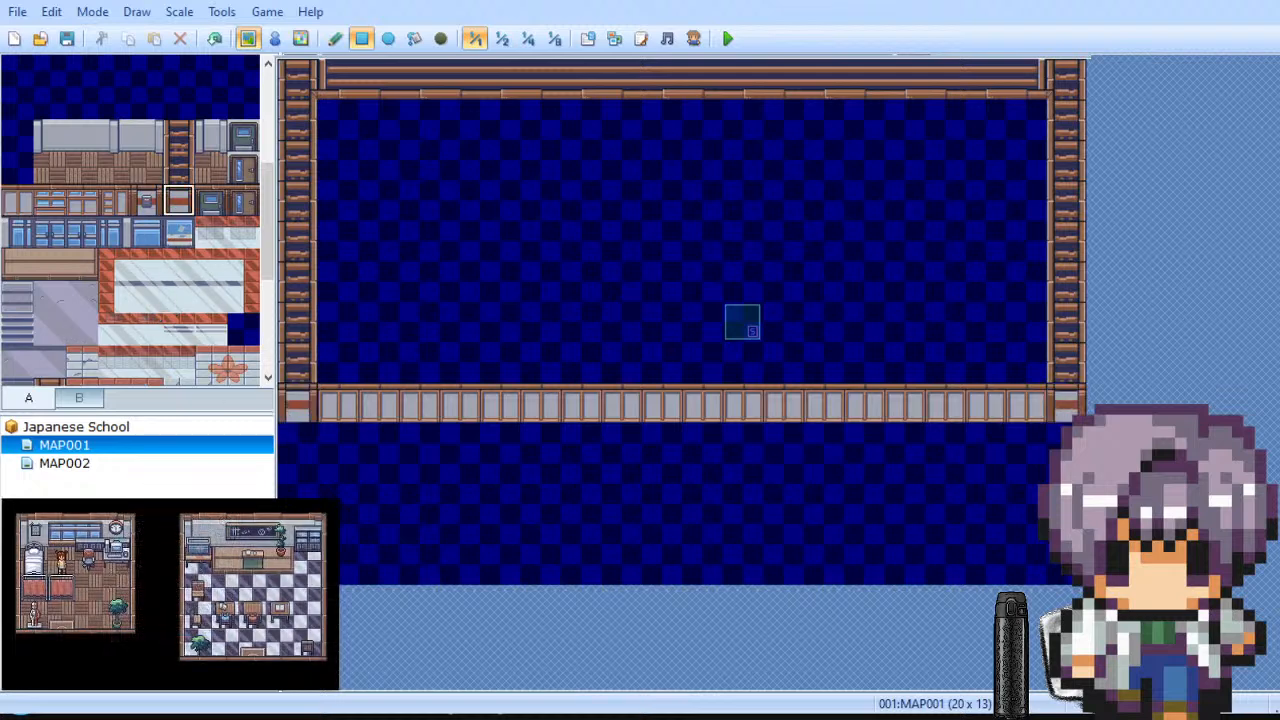
Step: Fill MAP001's four rows below the panel wall with tileset A's checkered purple-and-white floor tile
{"action": "scroll", "coordinate": [128, 264], "scroll_direction": "up", "scroll_amount": 2}
{"action": "scroll", "coordinate": [134, 258], "scroll_direction": "down", "scroll_amount": 4}
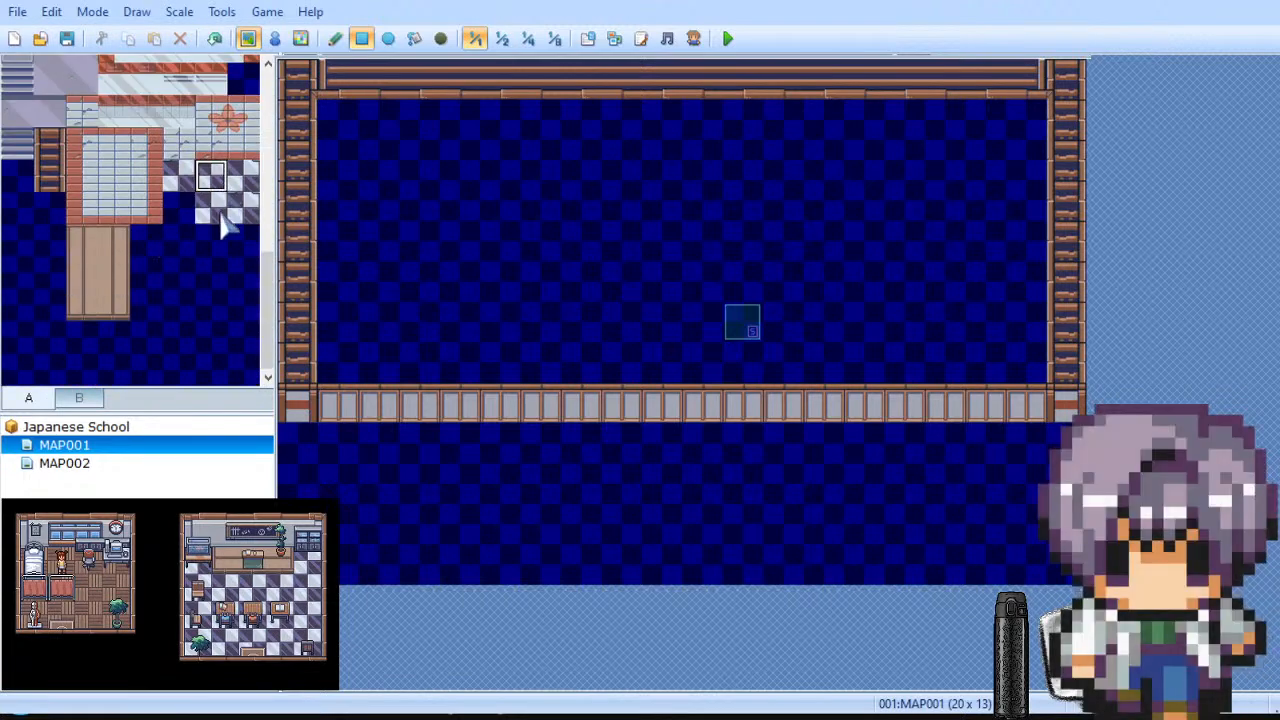
{"action": "left_click", "coordinate": [211, 209]}
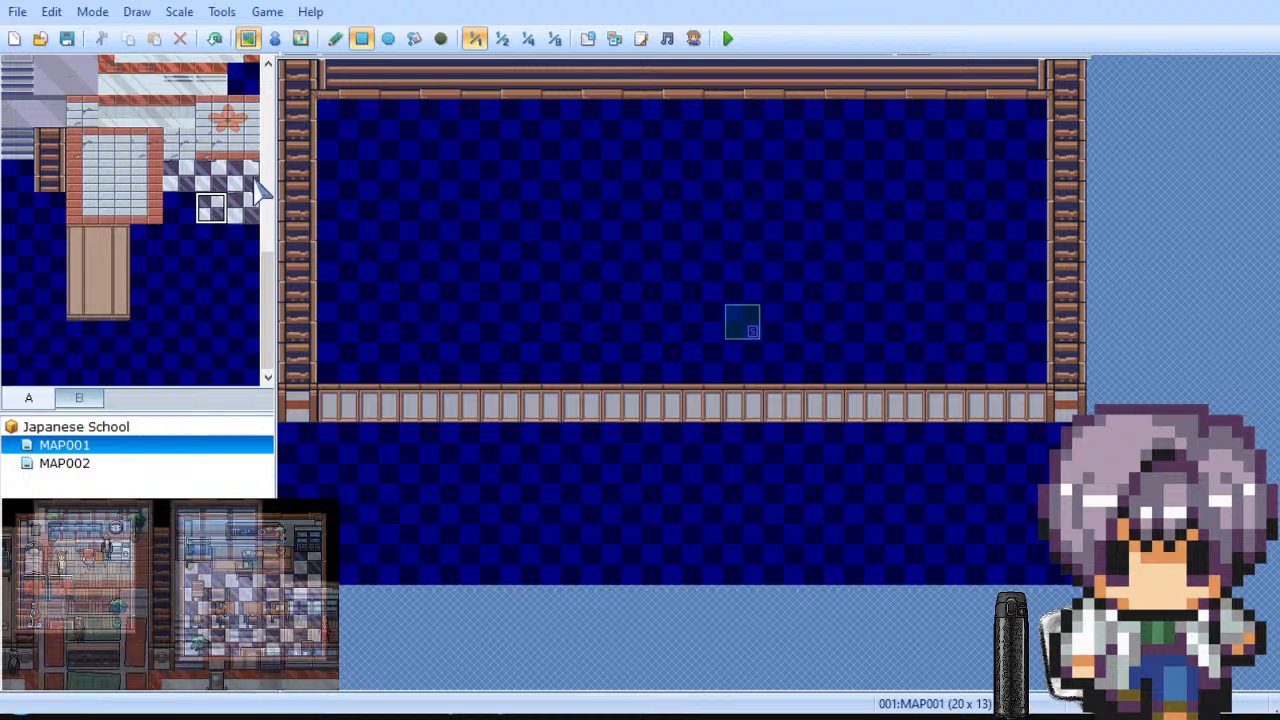
{"action": "left_click", "coordinate": [248, 183]}
{"action": "left_click", "coordinate": [176, 182]}
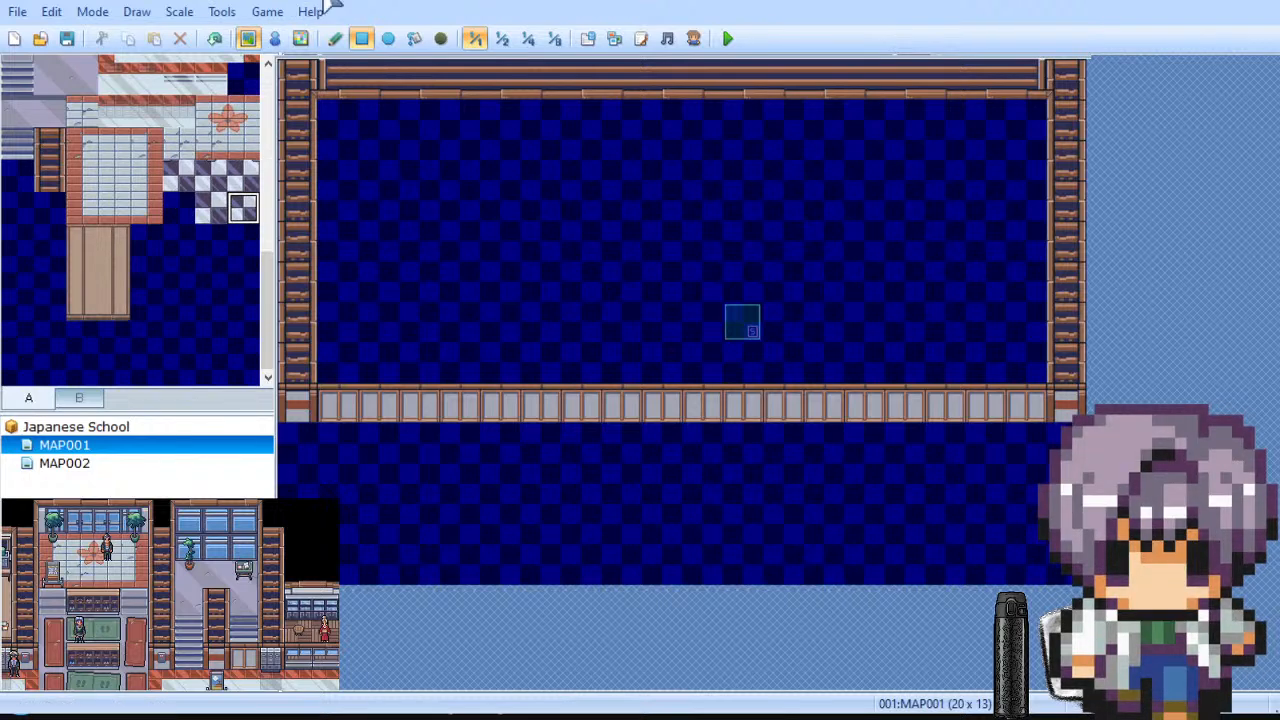
{"action": "left_click", "coordinate": [181, 207]}
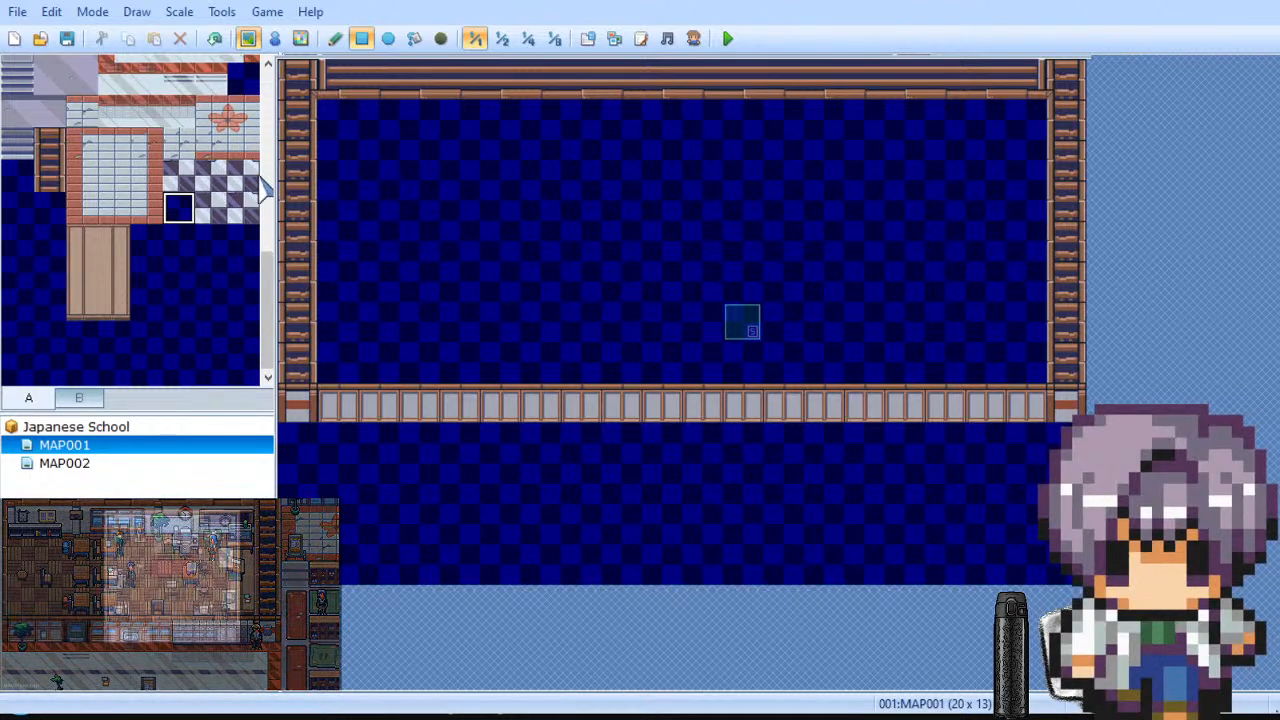
{"action": "left_click", "coordinate": [208, 215]}
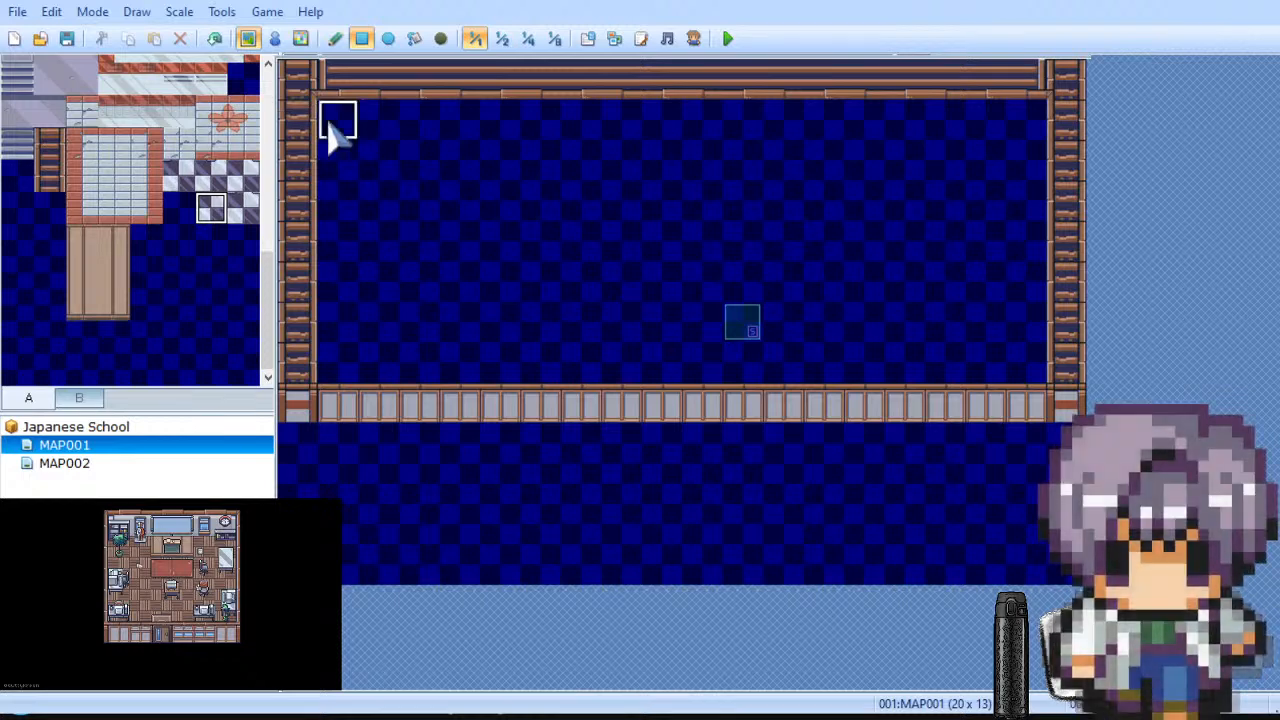
{"action": "left_click_drag", "start_coordinate": [290, 432], "coordinate": [1050, 580]}
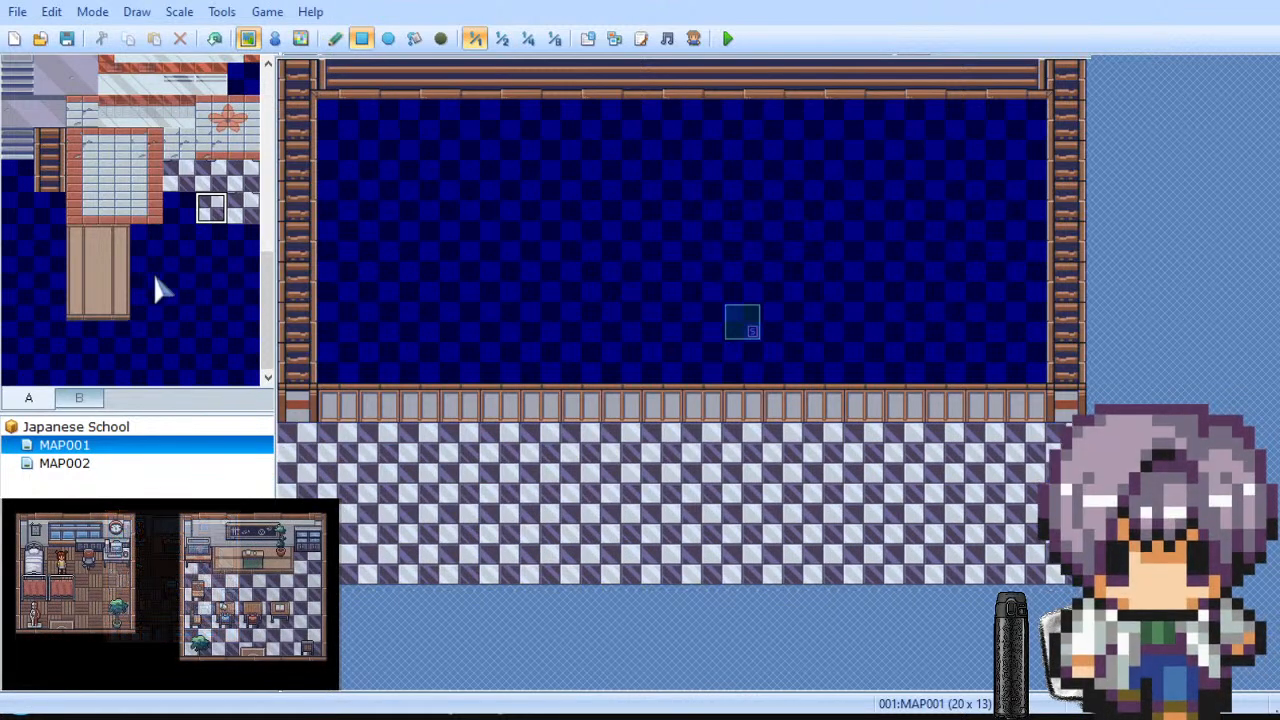
Step: Border the floor's first and last columns with the red brick corner tiles in the tenth row and brick edge tiles below
{"action": "scroll", "coordinate": [126, 206], "scroll_direction": "up", "scroll_amount": 3}
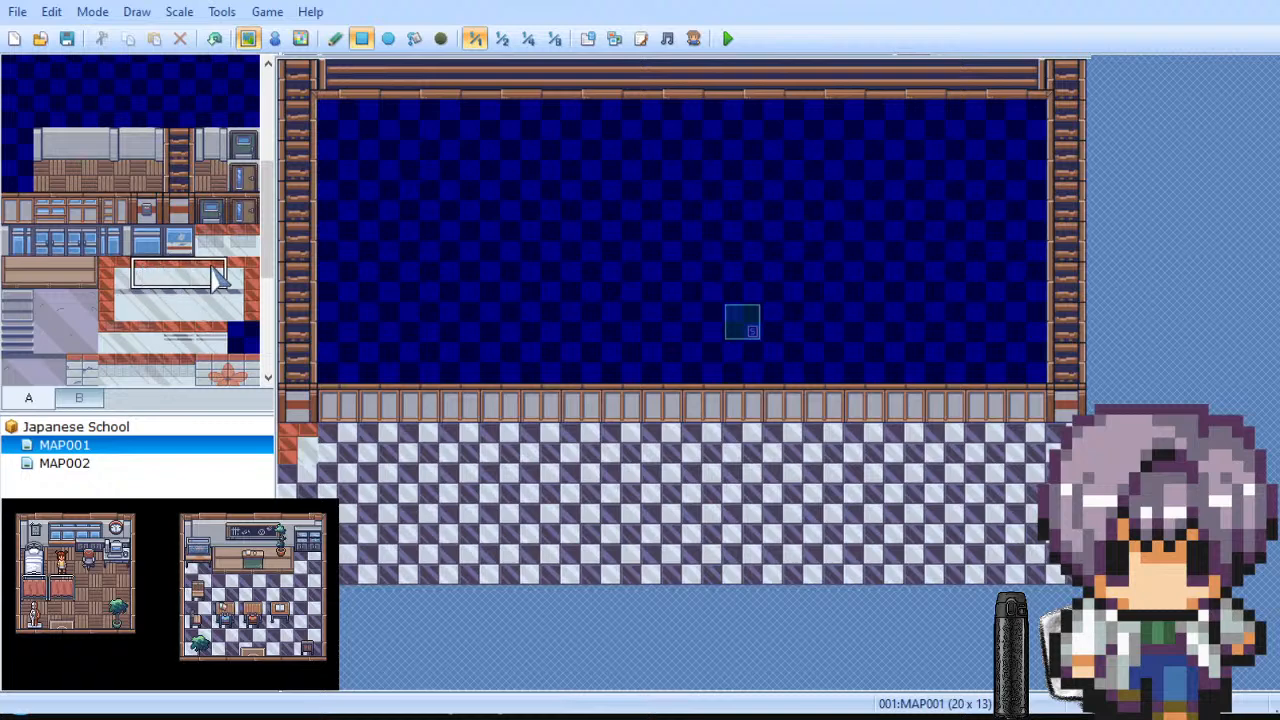
{"action": "left_click", "coordinate": [139, 266]}
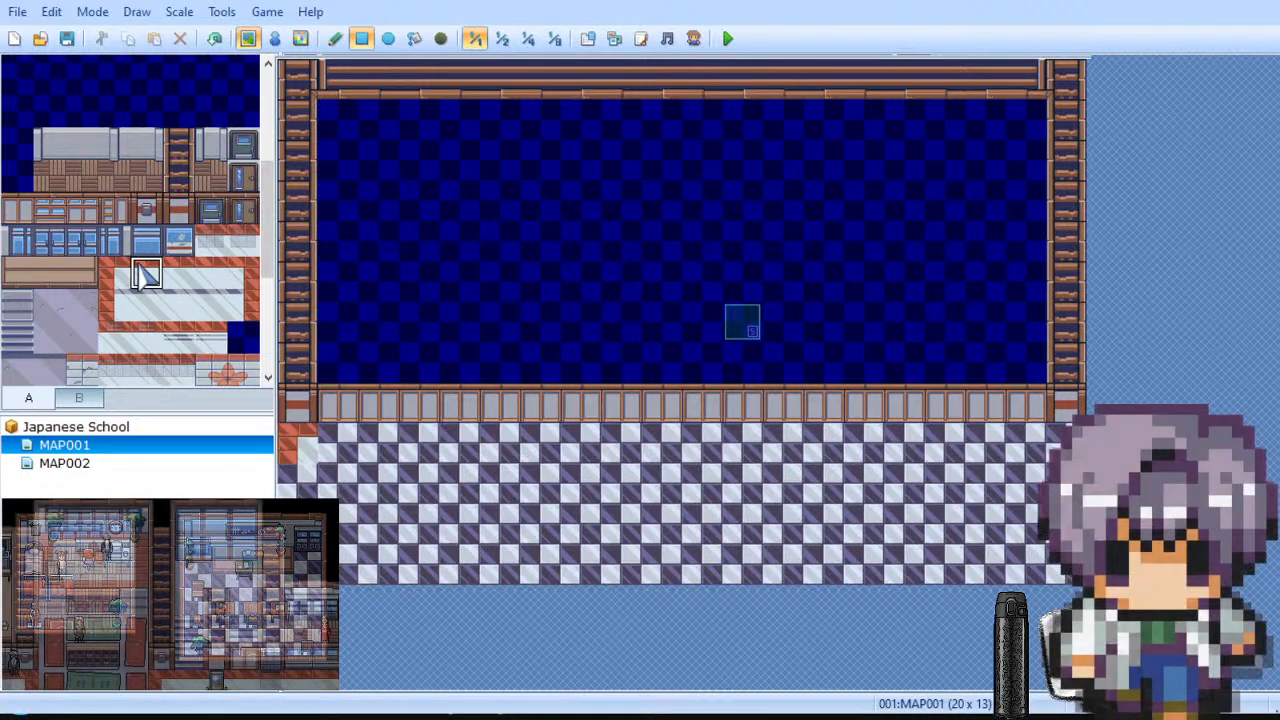
{"action": "left_click_drag", "start_coordinate": [234, 269], "coordinate": [156, 267]}
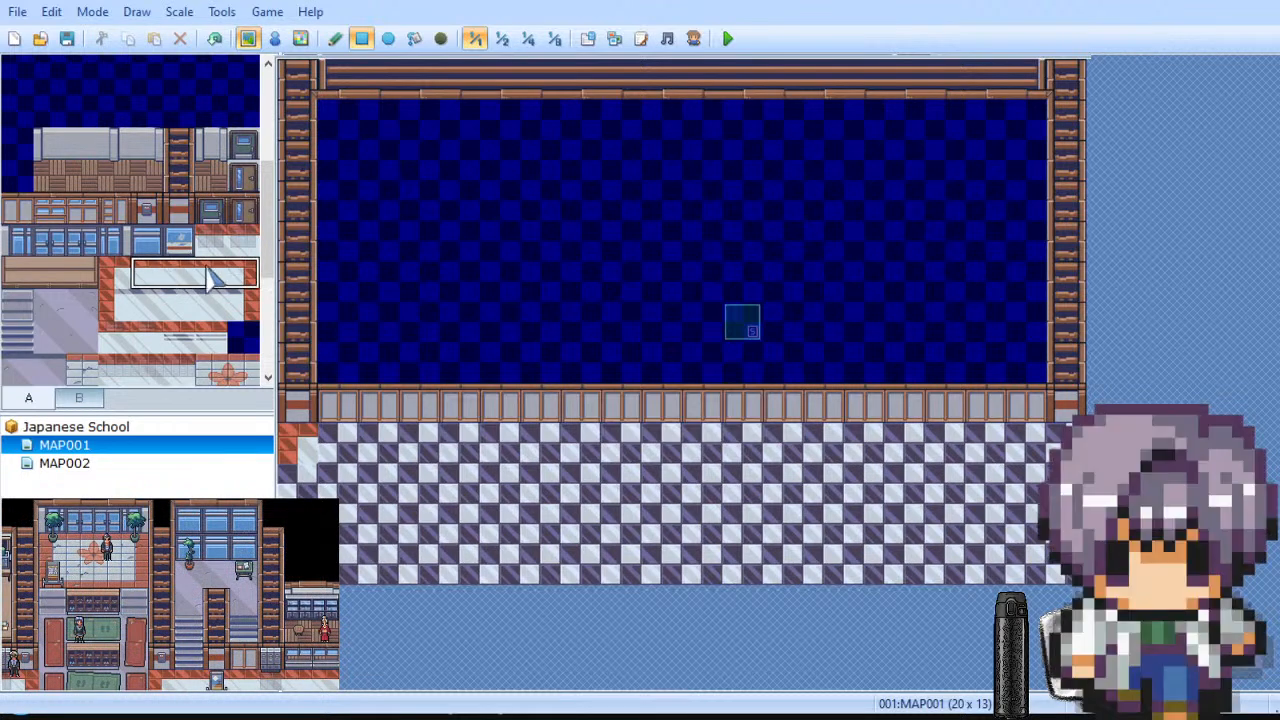
{"action": "left_click", "coordinate": [207, 268]}
{"action": "left_click", "coordinate": [179, 274]}
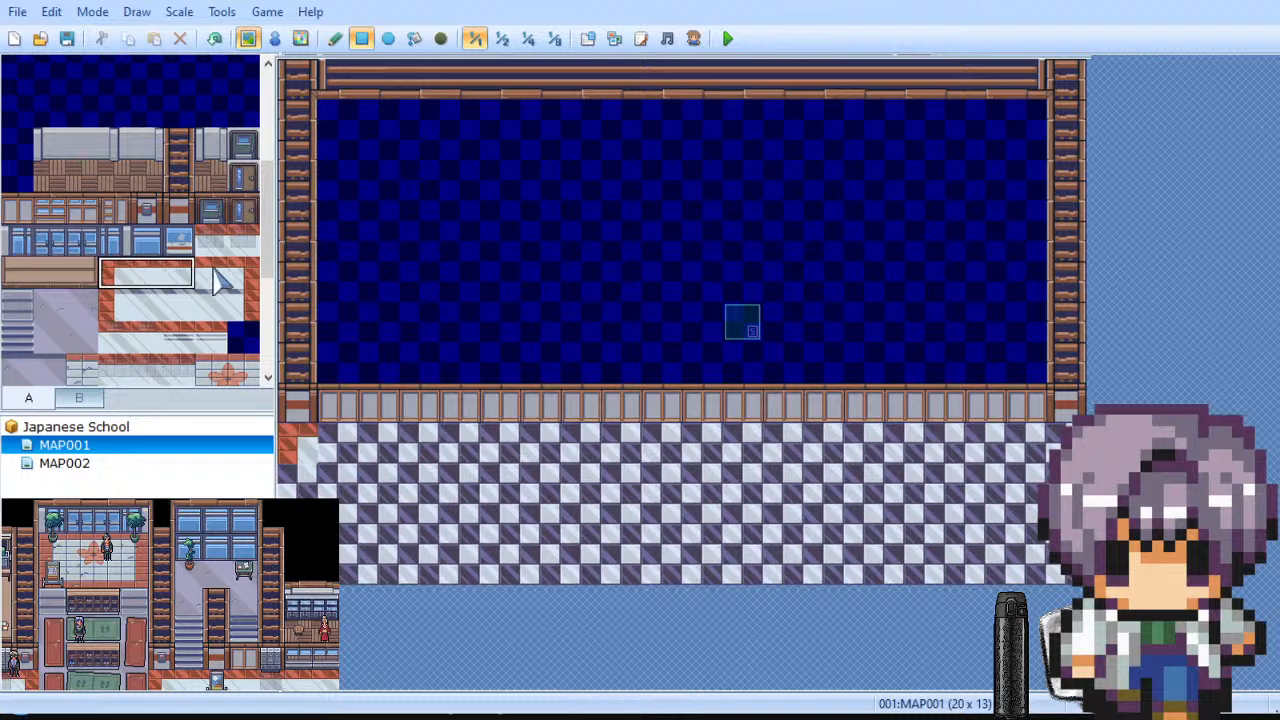
{"action": "left_click", "coordinate": [243, 274]}
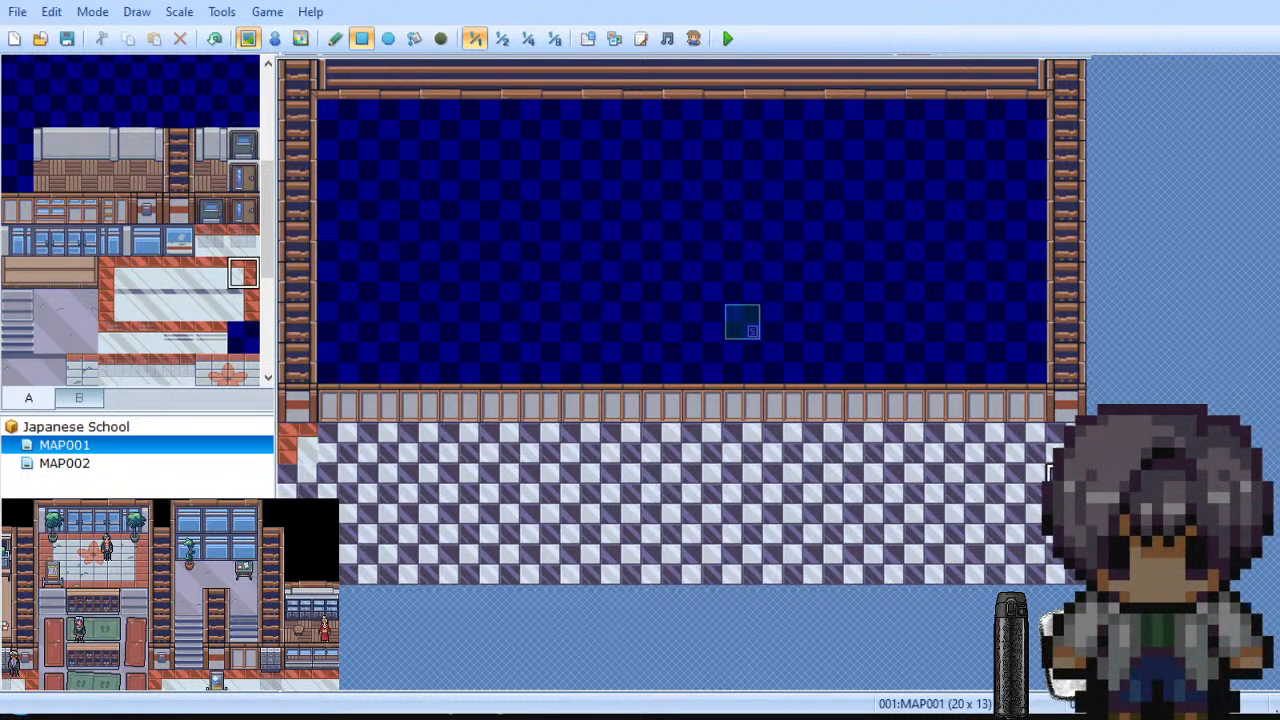
{"action": "left_click", "coordinate": [115, 308]}
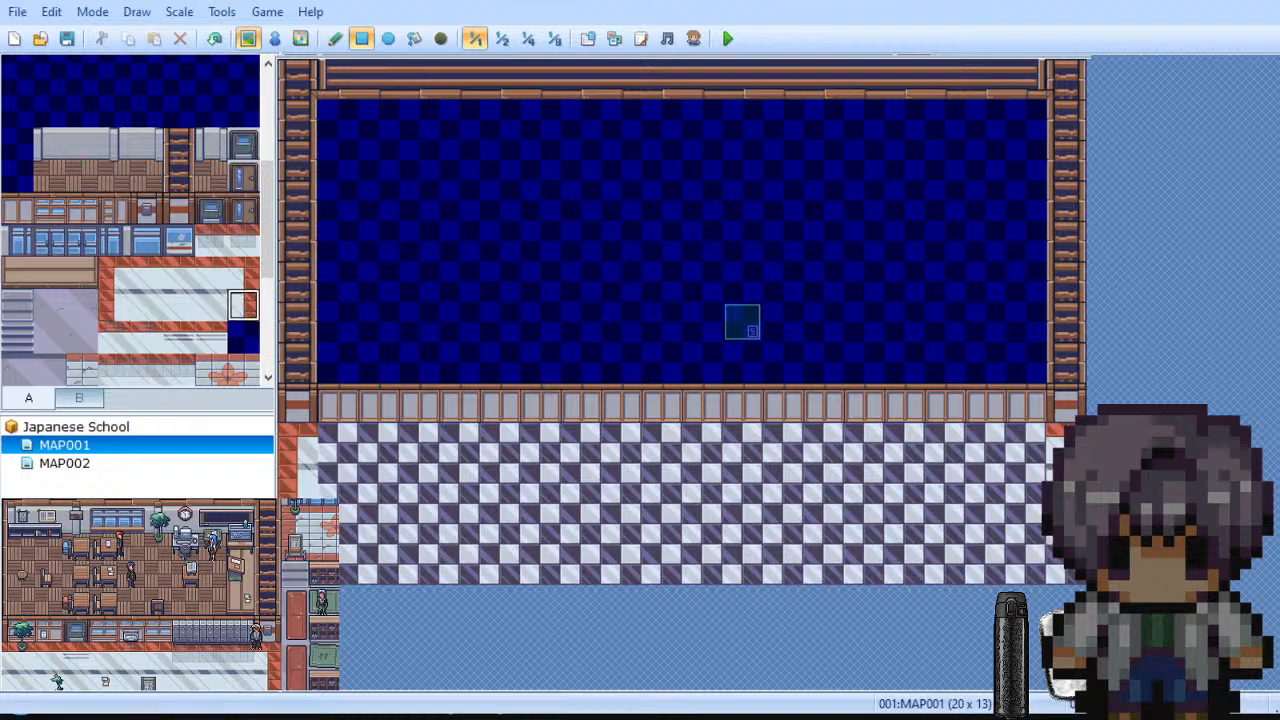
Step: Fill the tenth row between the brick corners with the three-tile pale floor strip that has a red brick upper edge
{"action": "left_click", "coordinate": [146, 274]}
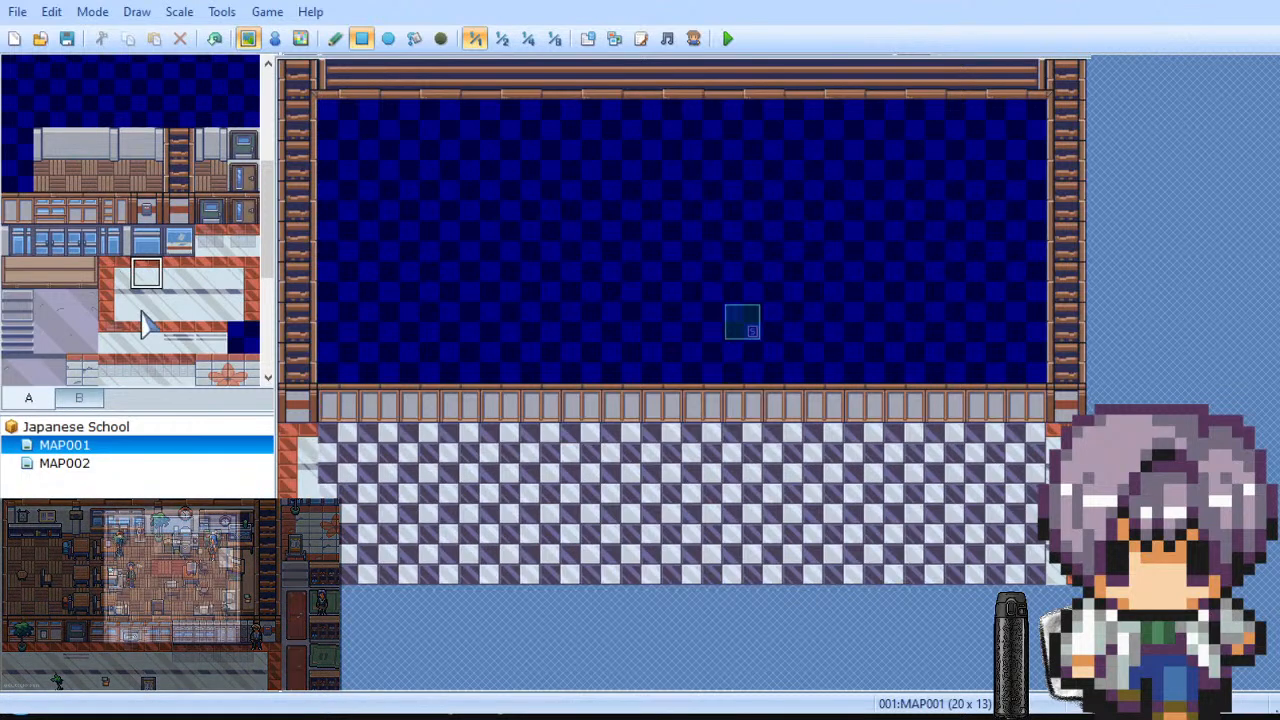
{"action": "left_click_drag", "start_coordinate": [140, 276], "coordinate": [210, 276]}
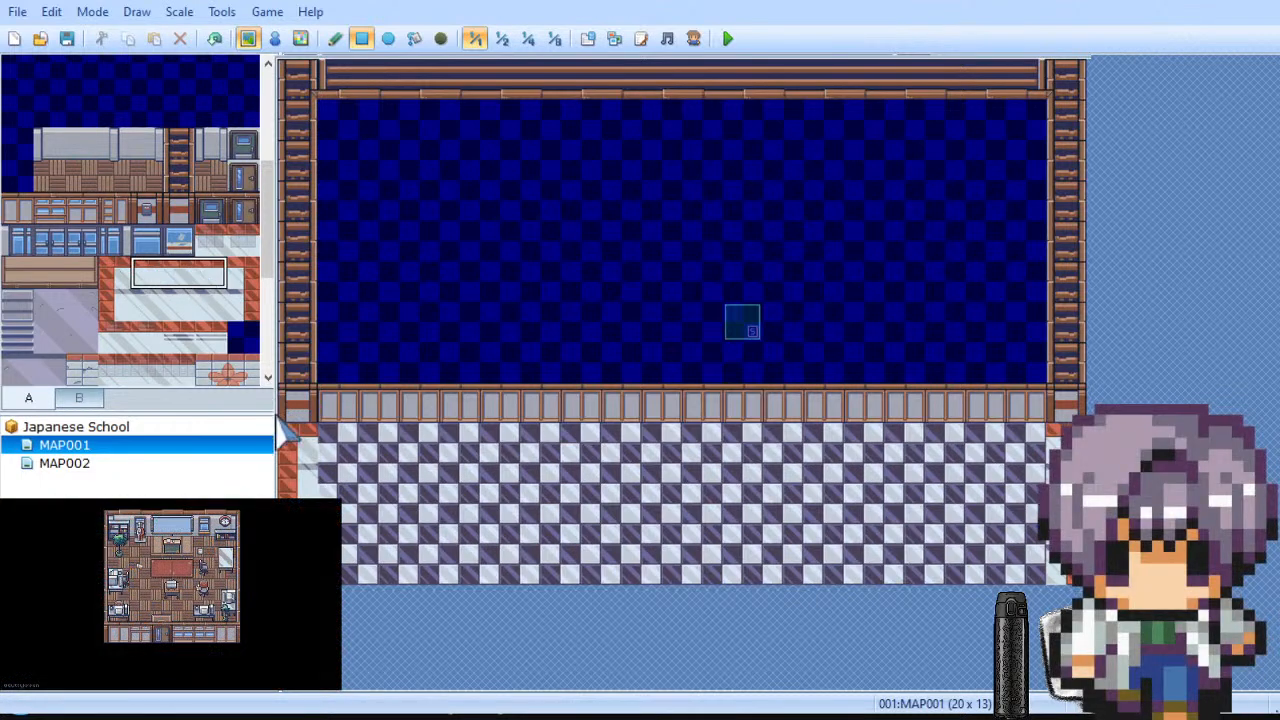
{"action": "mouse_move", "coordinate": [310, 455]}
{"action": "left_mouse_down"}
{"action": "mouse_move", "coordinate": [585, 475]}
{"action": "mouse_move", "coordinate": [1025, 466]}
{"action": "left_mouse_up"}
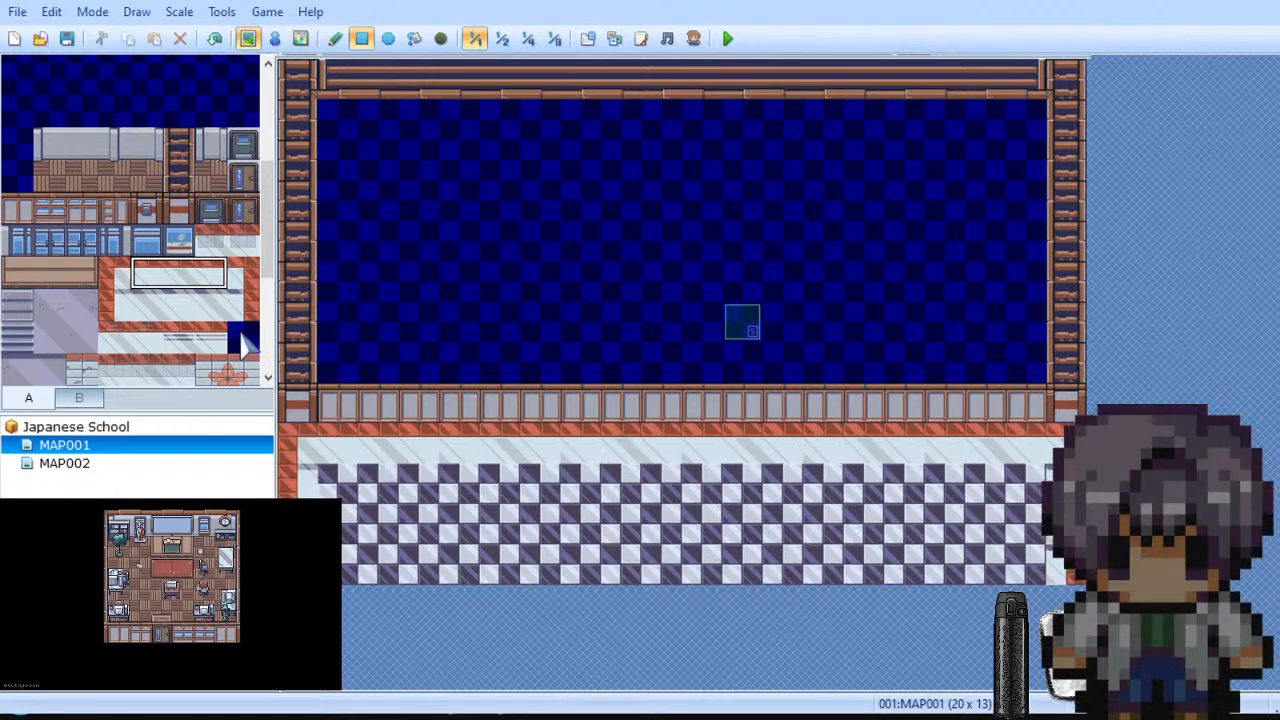
Step: Fill the remaining three floor rows between the brick side borders with the three-tile pale striped floor strip
{"action": "left_click_drag", "start_coordinate": [136, 305], "coordinate": [240, 308]}
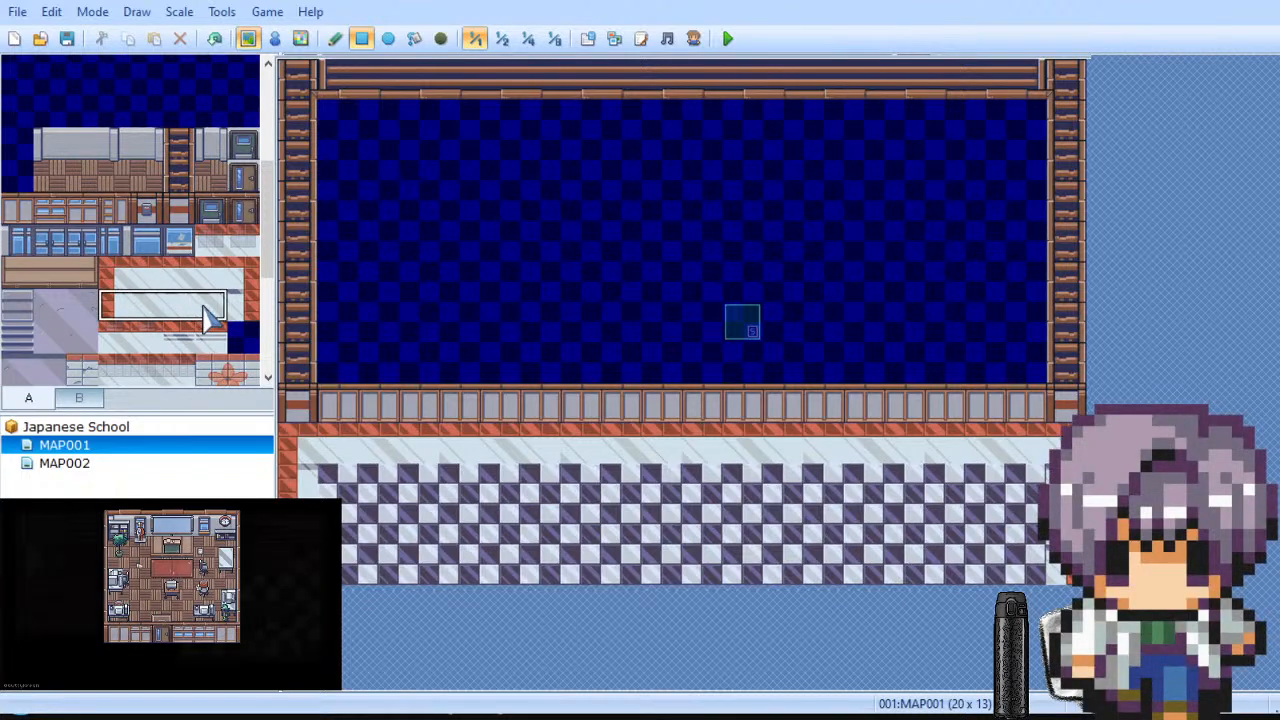
{"action": "left_click", "coordinate": [146, 276]}
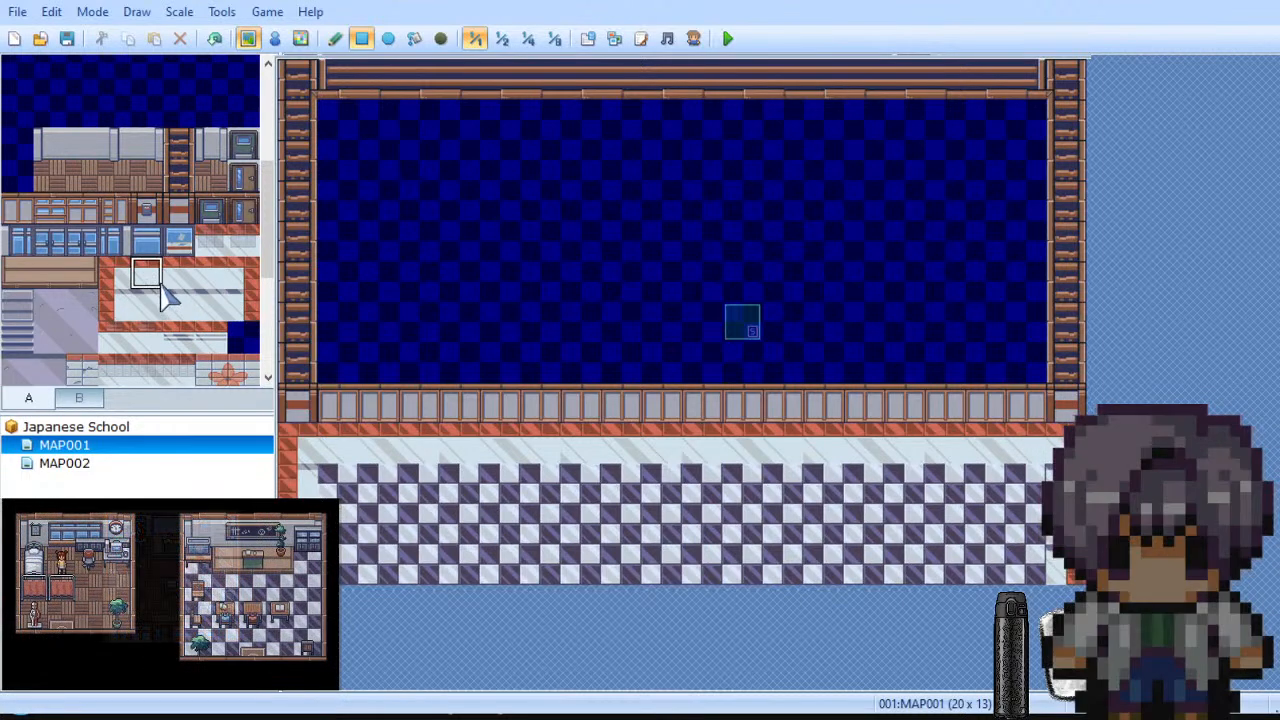
{"action": "left_click_drag", "start_coordinate": [141, 312], "coordinate": [232, 316]}
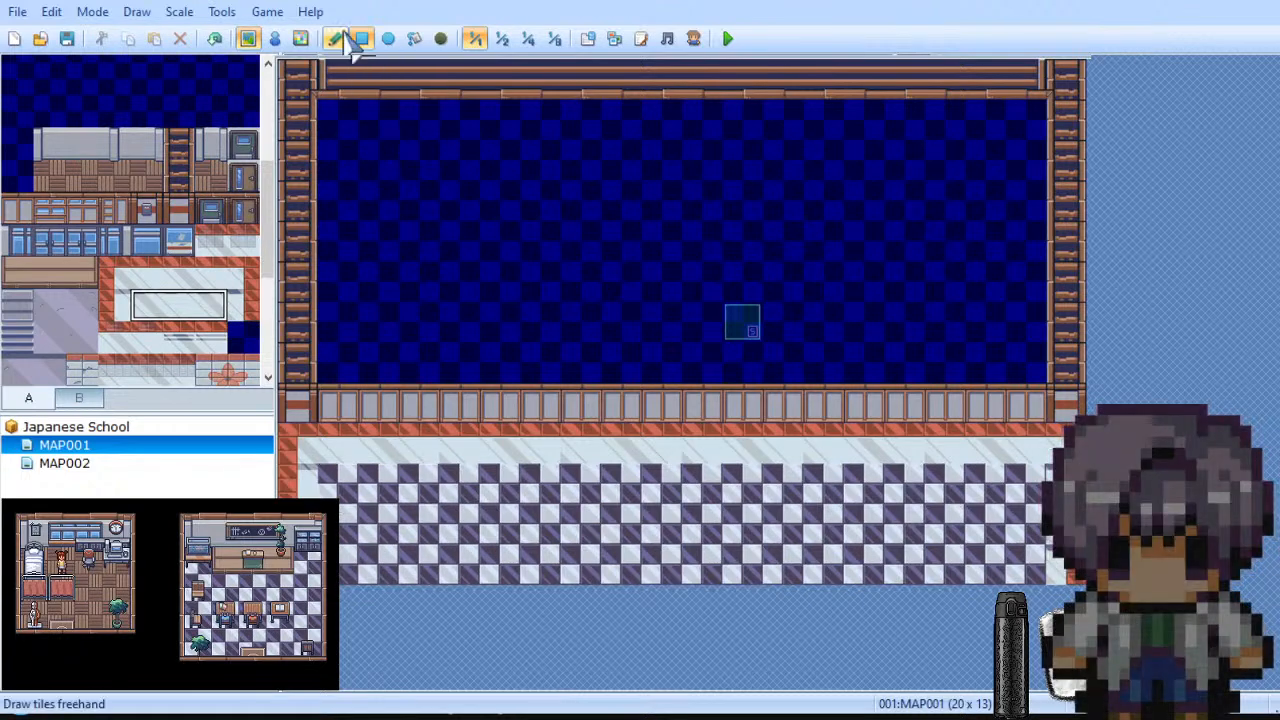
{"action": "left_click_drag", "start_coordinate": [340, 485], "coordinate": [1045, 575]}
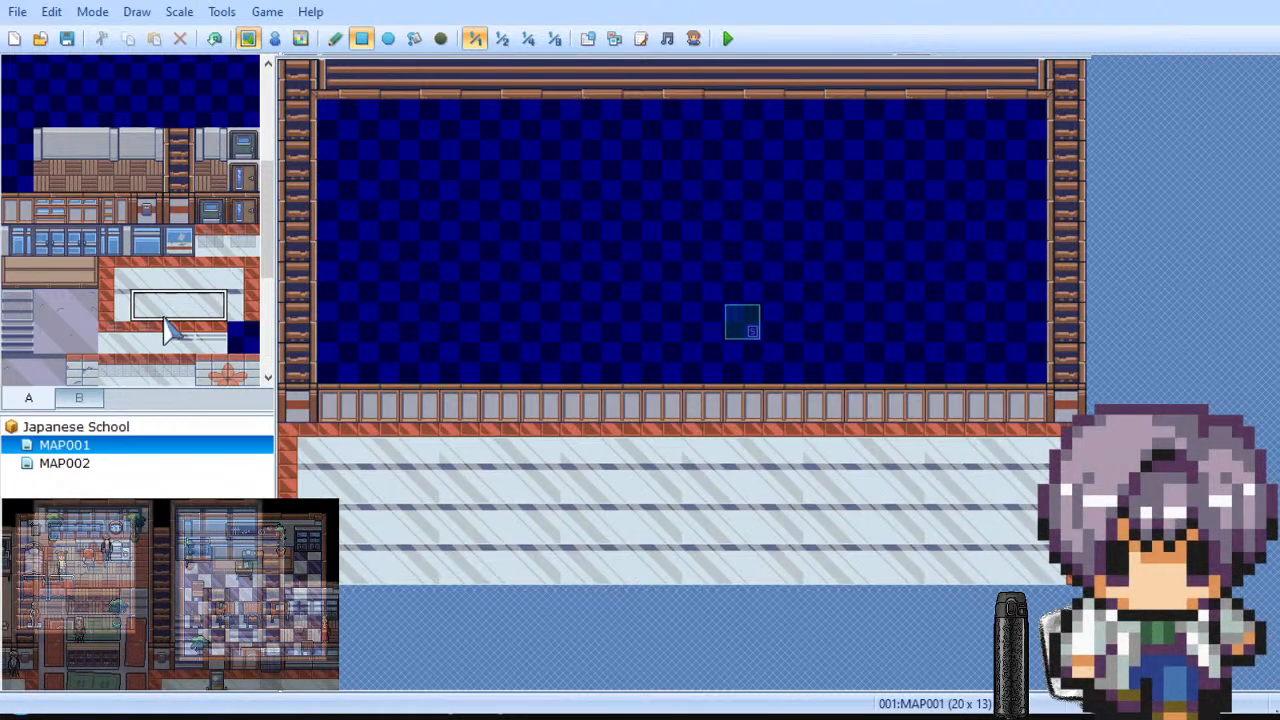
Step: Try the single pale floor tile from below the brick-bordered floor set across part of the last two rows, and undo it
{"action": "scroll", "coordinate": [167, 330], "scroll_direction": "down", "scroll_amount": 2}
{"action": "left_click", "coordinate": [116, 278]}
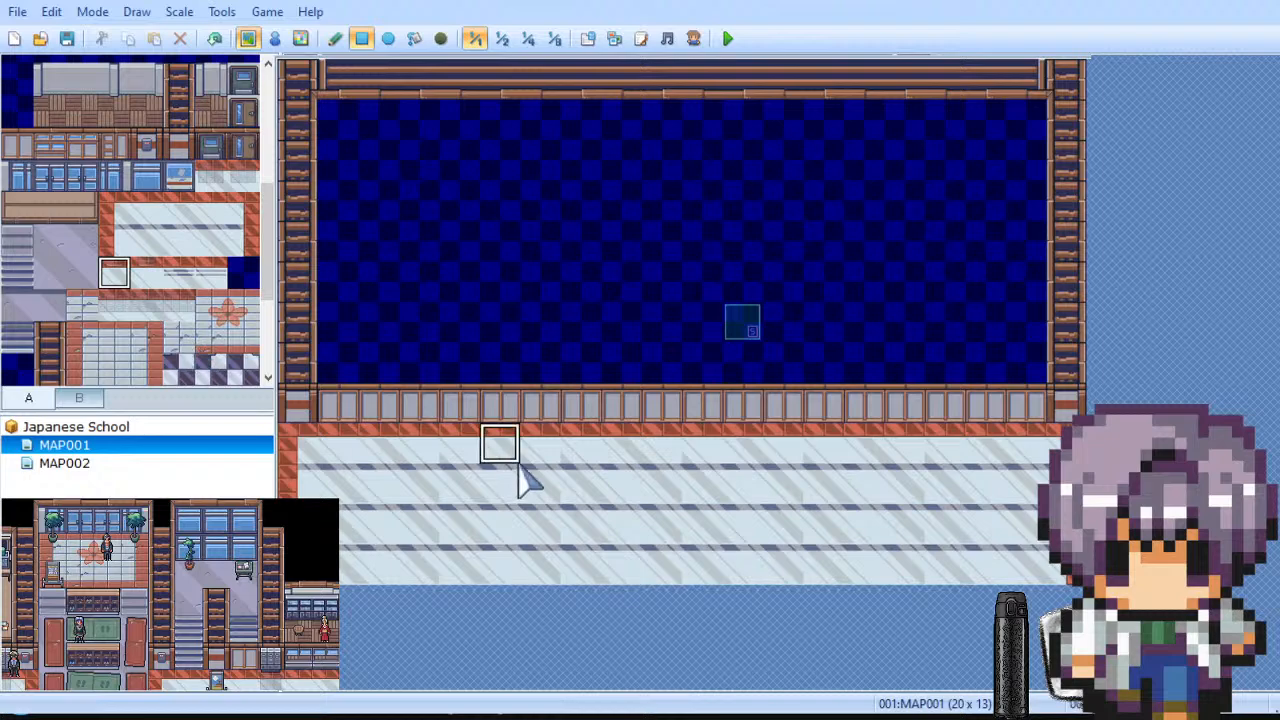
{"action": "scroll", "coordinate": [120, 245], "scroll_direction": "down", "scroll_amount": 3}
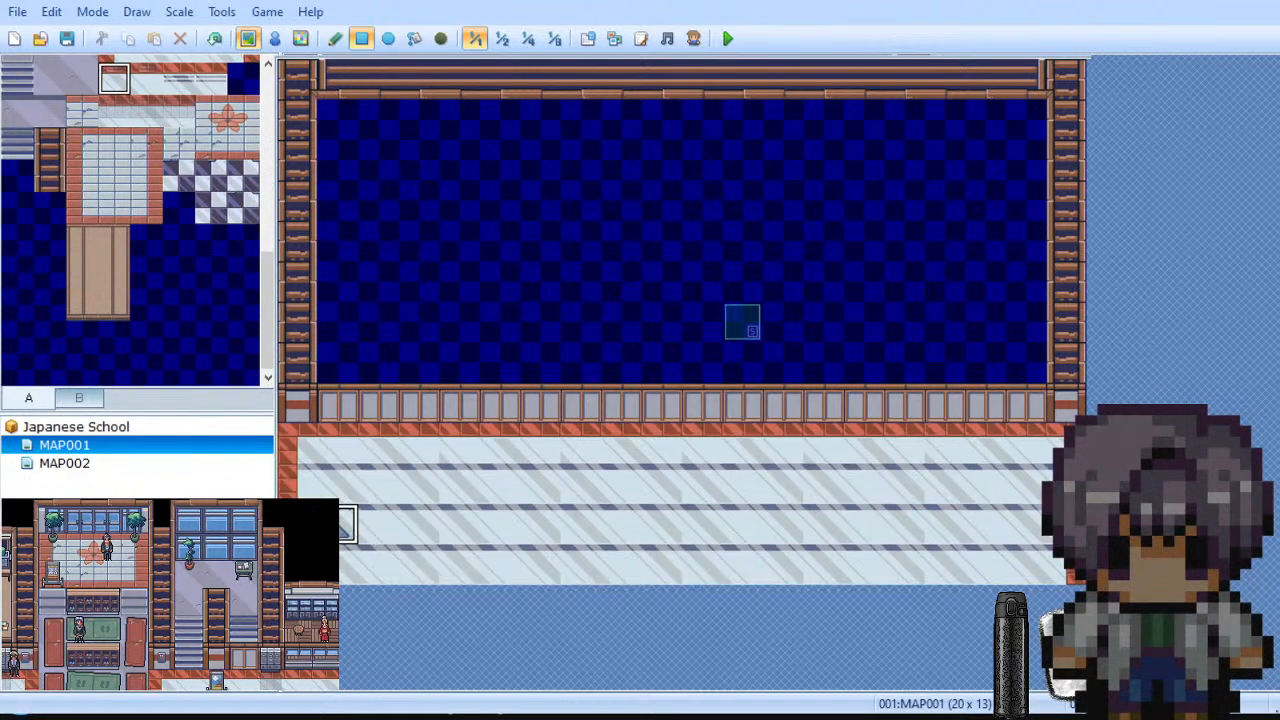
{"action": "left_click_drag", "start_coordinate": [346, 520], "coordinate": [590, 565]}
{"action": "key", "text": "ctrl+z"}
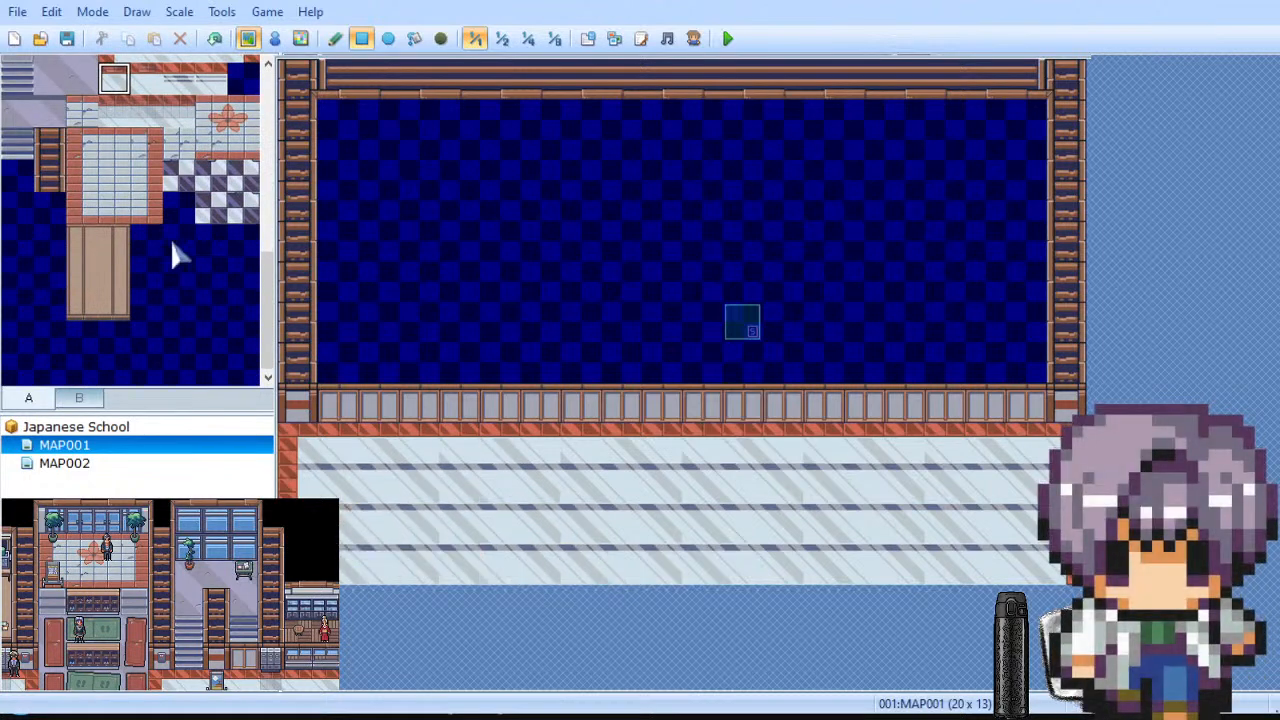
{"action": "scroll", "coordinate": [175, 260], "scroll_direction": "down", "scroll_amount": 5}
{"action": "scroll", "coordinate": [222, 327], "scroll_direction": "down", "scroll_amount": 5}
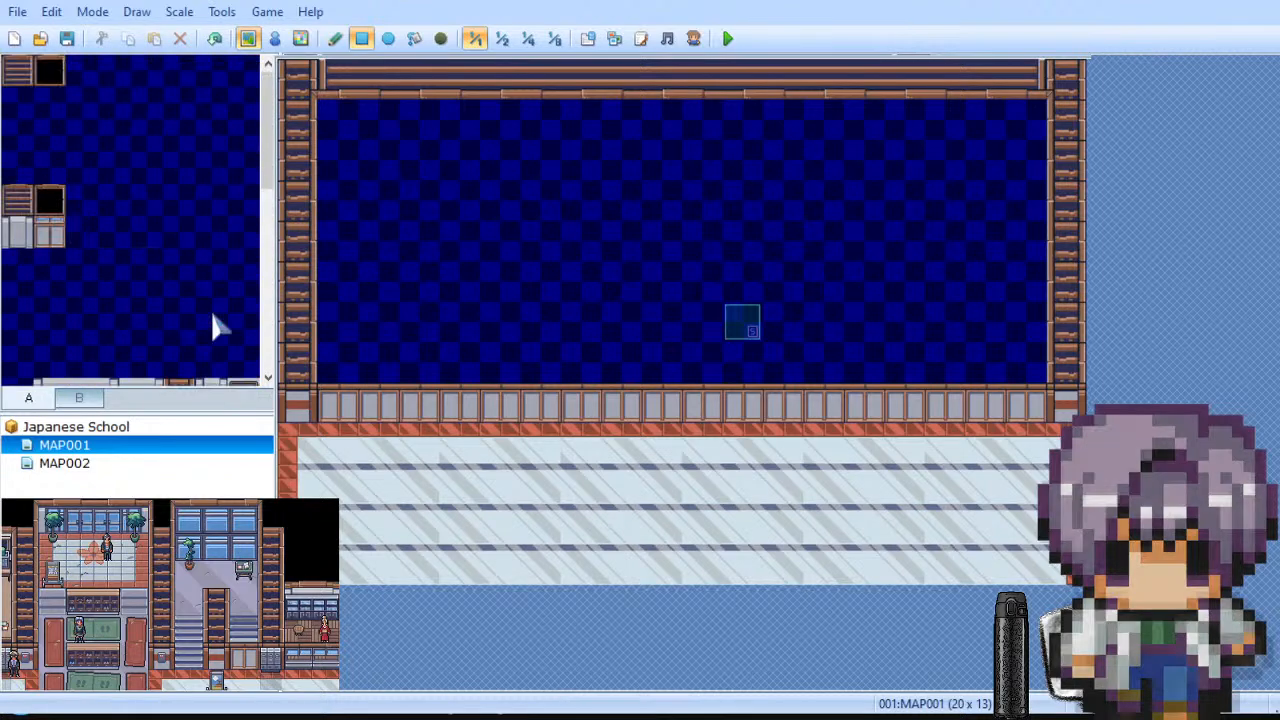
{"action": "left_click", "coordinate": [80, 398]}
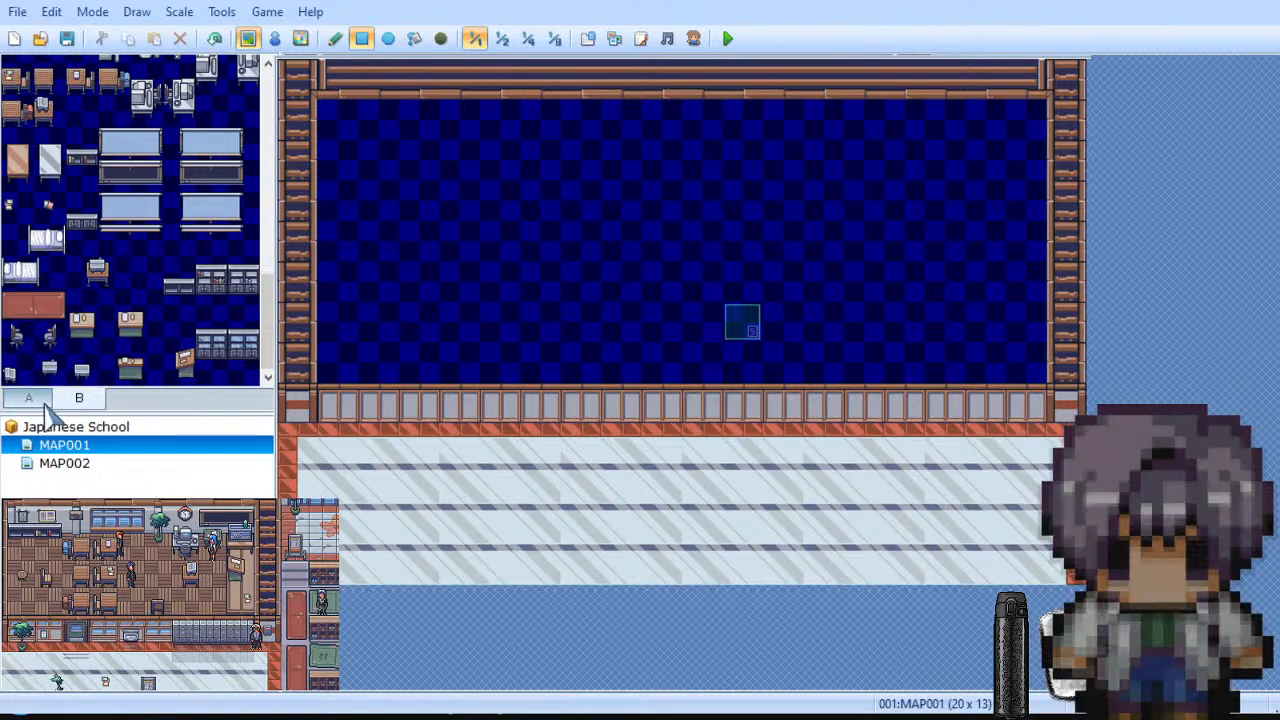
{"action": "left_click", "coordinate": [79, 397]}
{"action": "scroll", "coordinate": [165, 290], "scroll_direction": "down", "scroll_amount": 3}
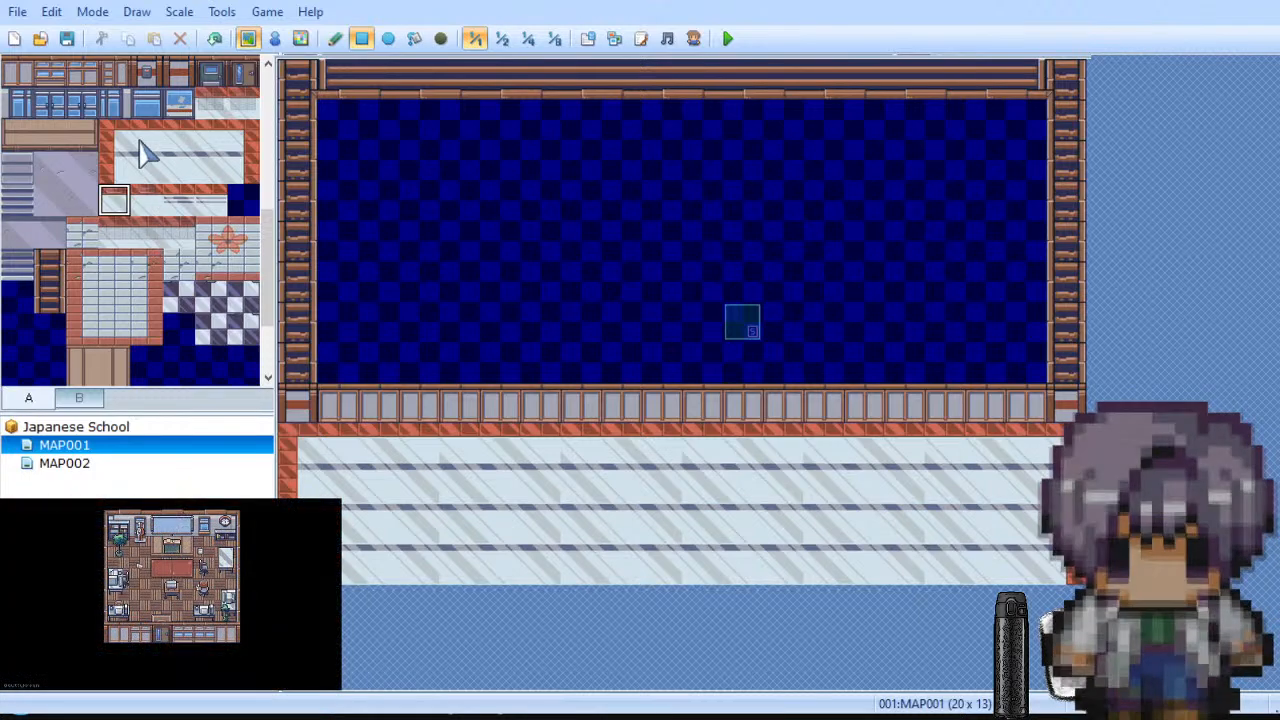
{"action": "left_click_drag", "start_coordinate": [143, 151], "coordinate": [158, 165]}
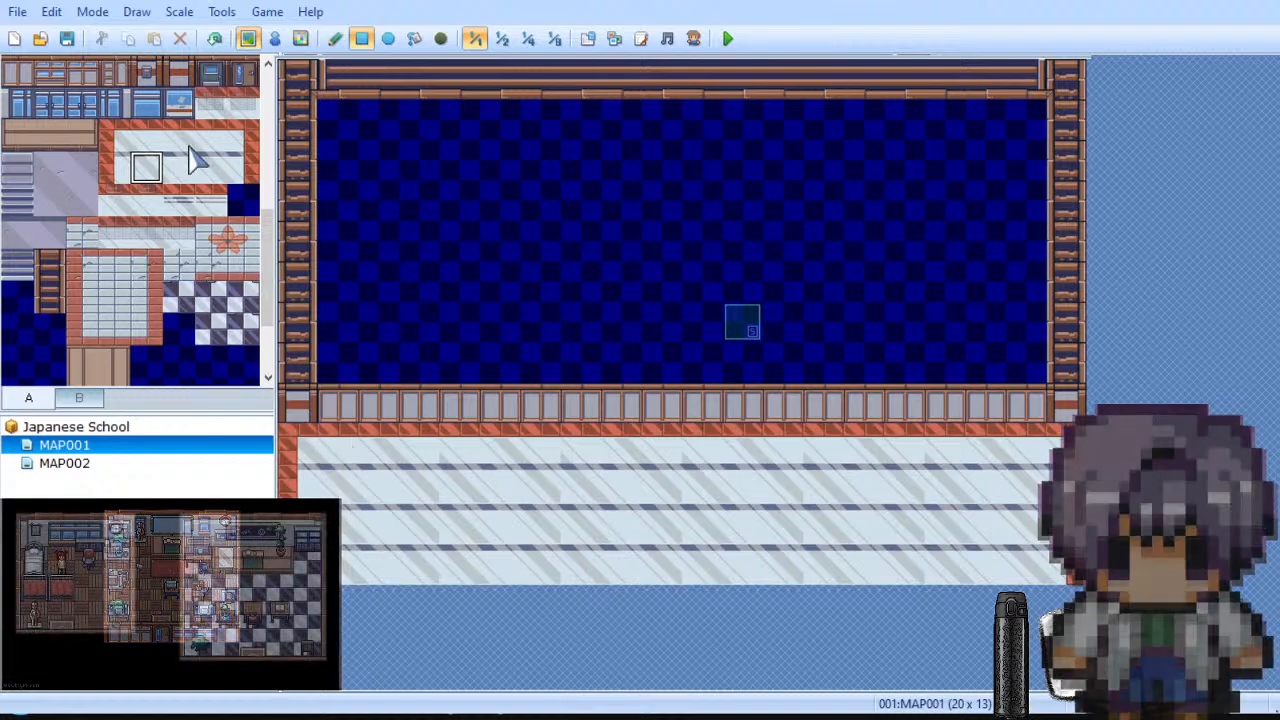
{"action": "left_click", "coordinate": [209, 165]}
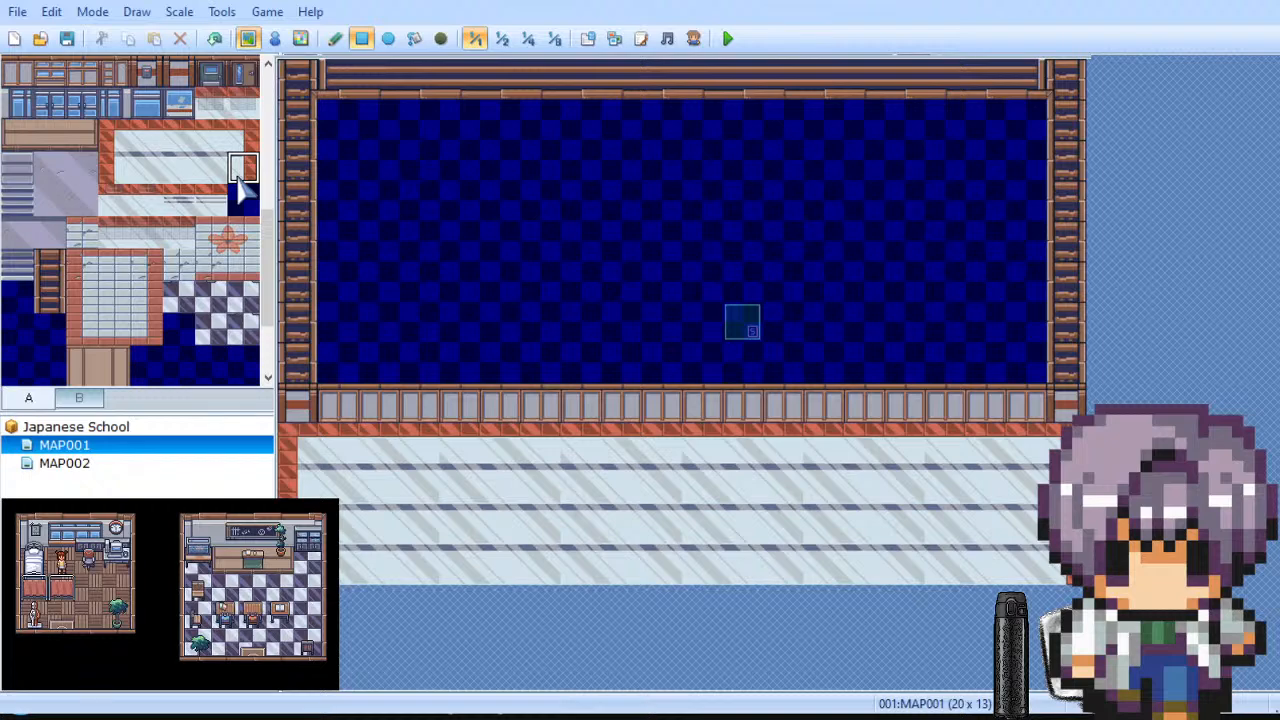
Step: Try the single pale floor tile with a red brick upper edge across part of the second-to-last floor row, and undo it
{"action": "left_click", "coordinate": [114, 200]}
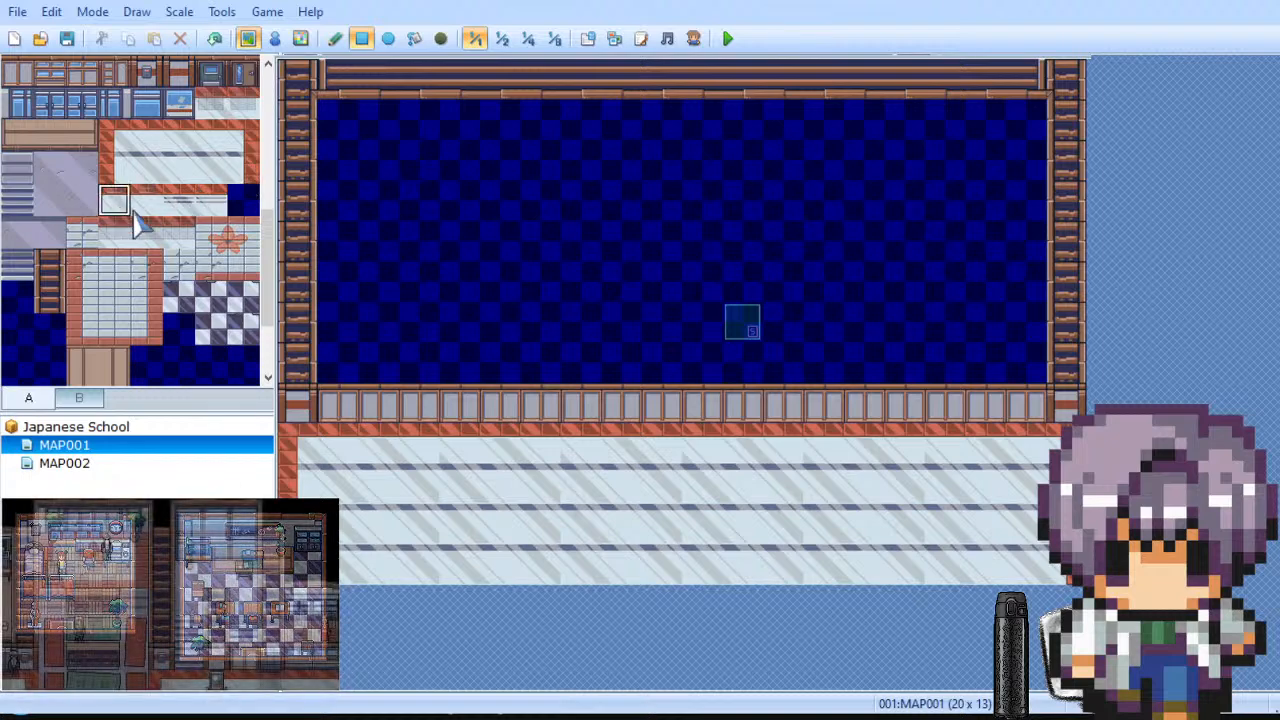
{"action": "left_click", "coordinate": [390, 528]}
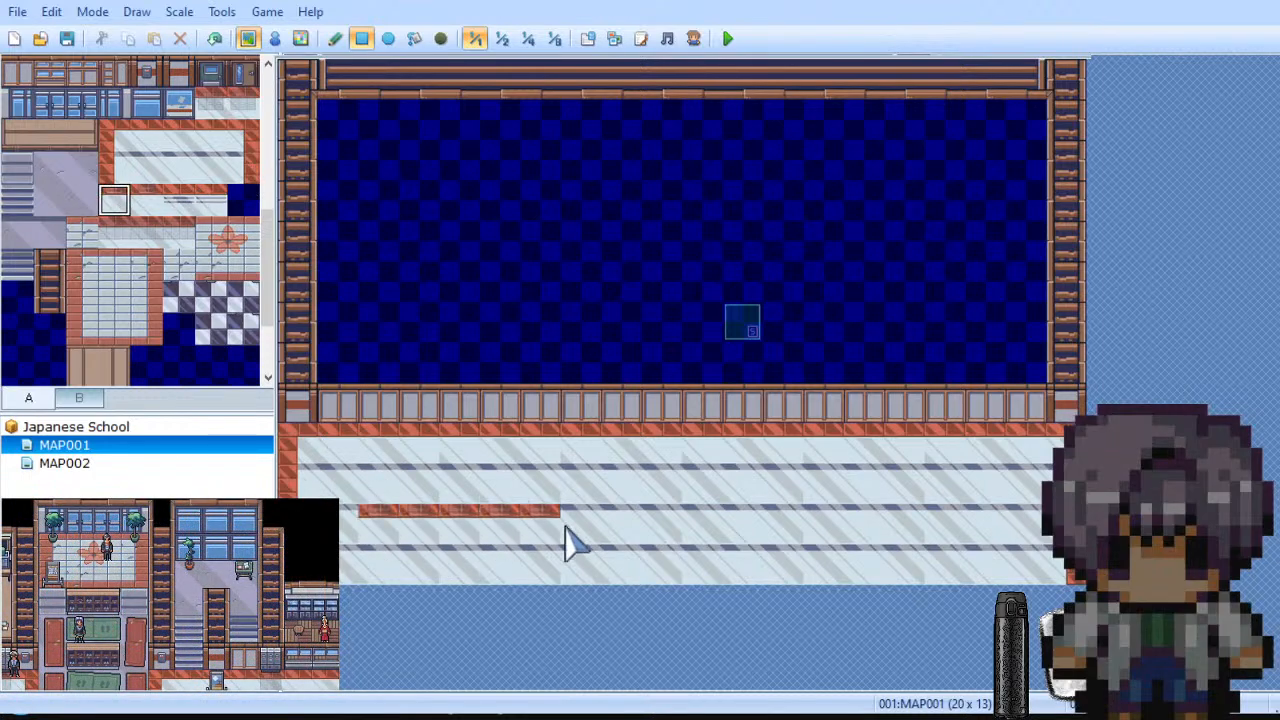
{"action": "left_click_drag", "start_coordinate": [566, 528], "coordinate": [781, 524]}
{"action": "key", "text": "ctrl+z"}
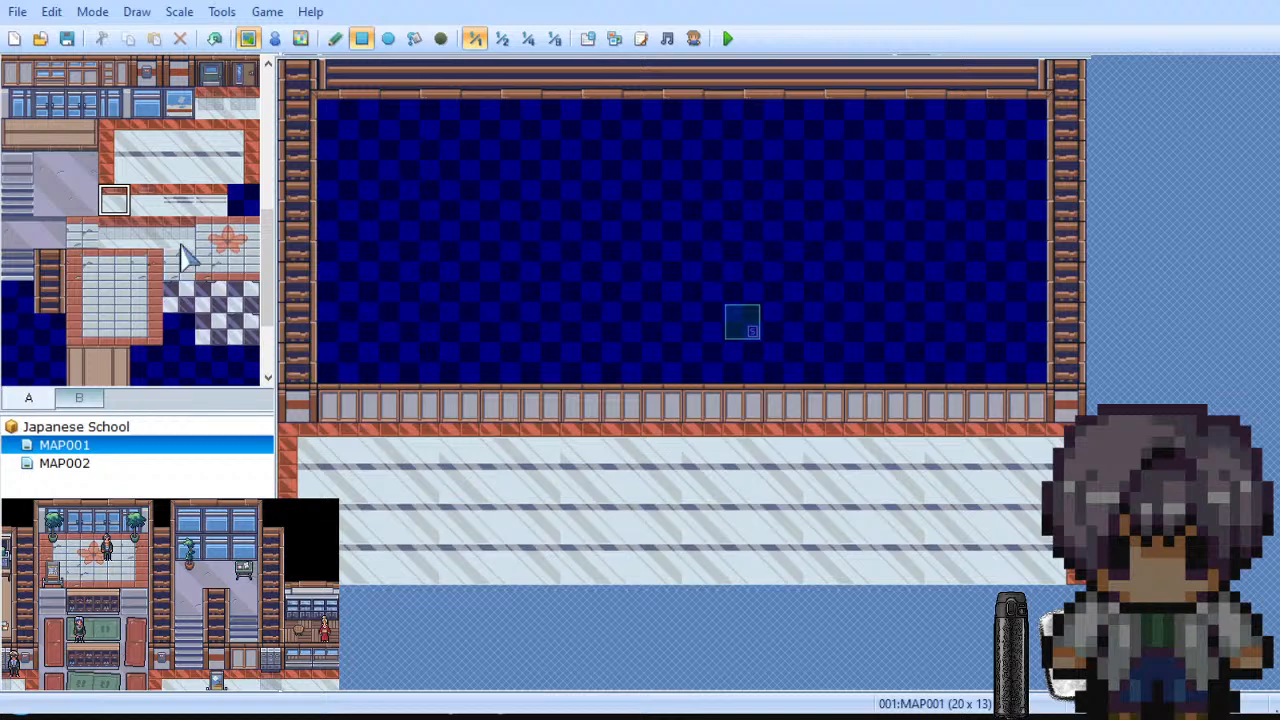
Step: Choose the plain brown wooden parquet floor tile beneath the pale wall tiles in the tileset for the empty room area
{"action": "left_click", "coordinate": [150, 240]}
{"action": "scroll", "coordinate": [185, 290], "scroll_direction": "down", "scroll_amount": 3}
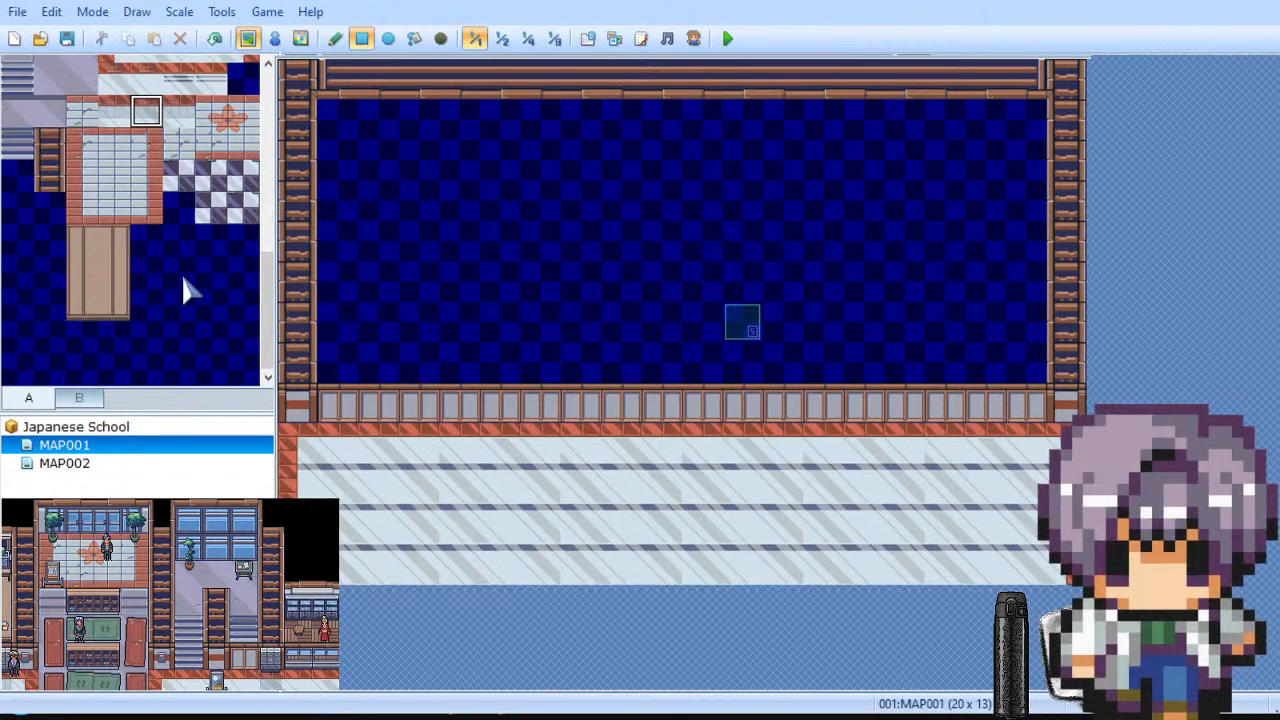
{"action": "scroll", "coordinate": [180, 291], "scroll_direction": "up", "scroll_amount": 4}
{"action": "scroll", "coordinate": [185, 300], "scroll_direction": "down", "scroll_amount": 8}
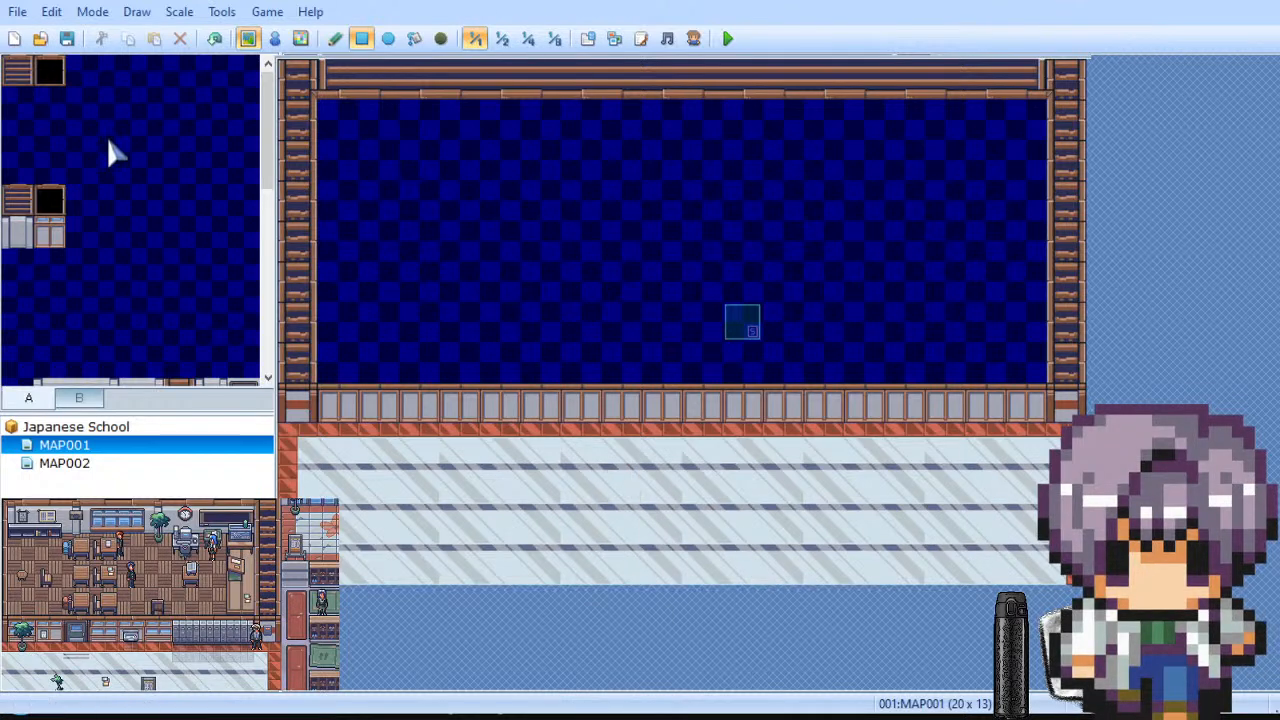
{"action": "scroll", "coordinate": [160, 268], "scroll_direction": "down", "scroll_amount": 3}
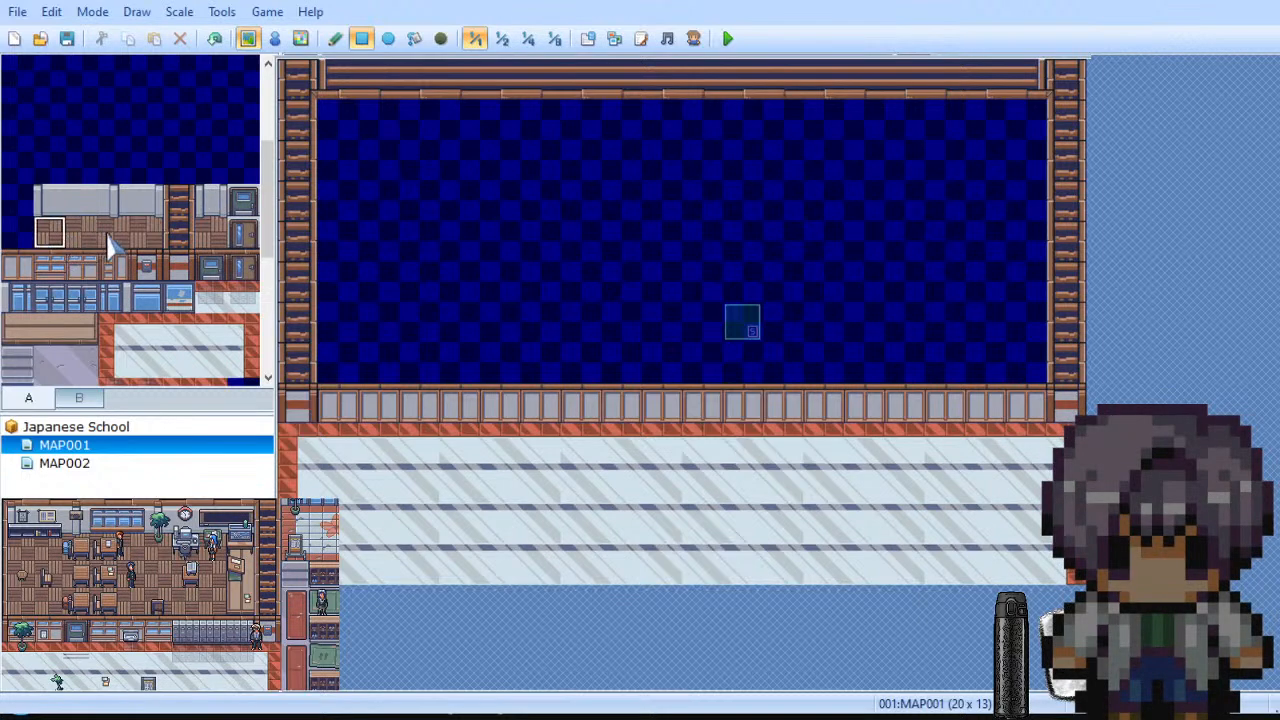
{"action": "left_click", "coordinate": [74, 236]}
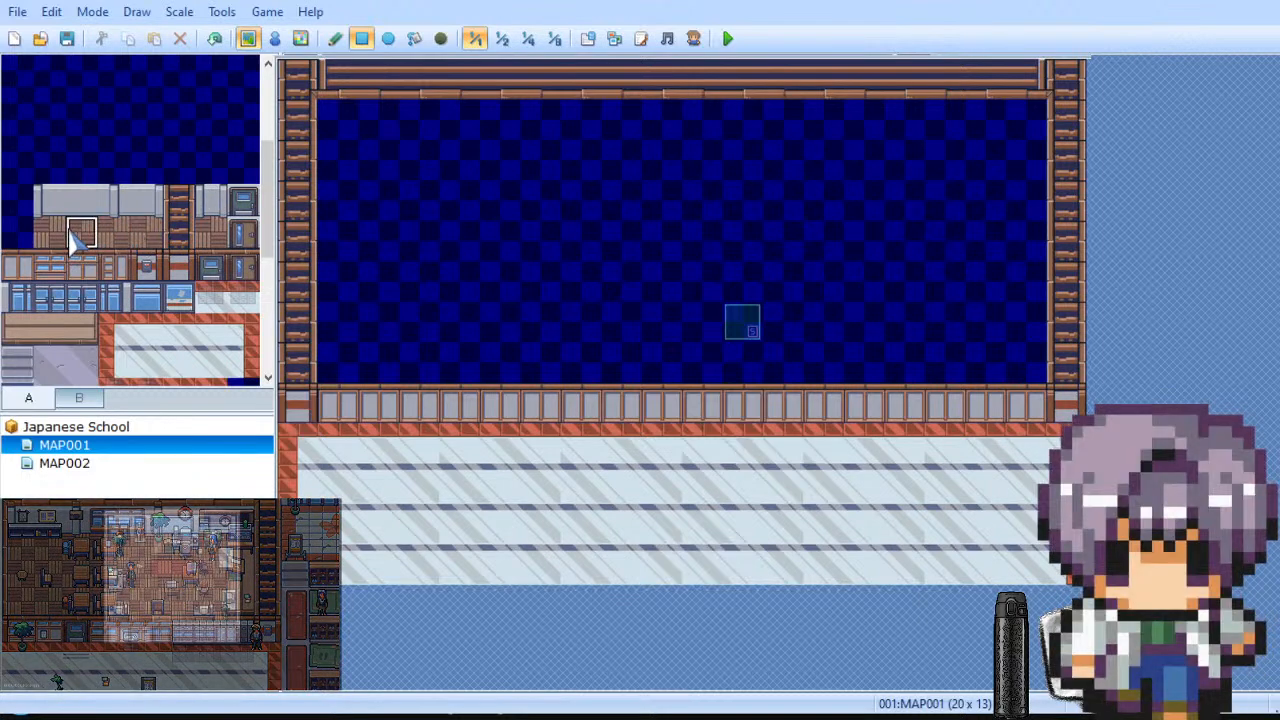
{"action": "left_click", "coordinate": [56, 238]}
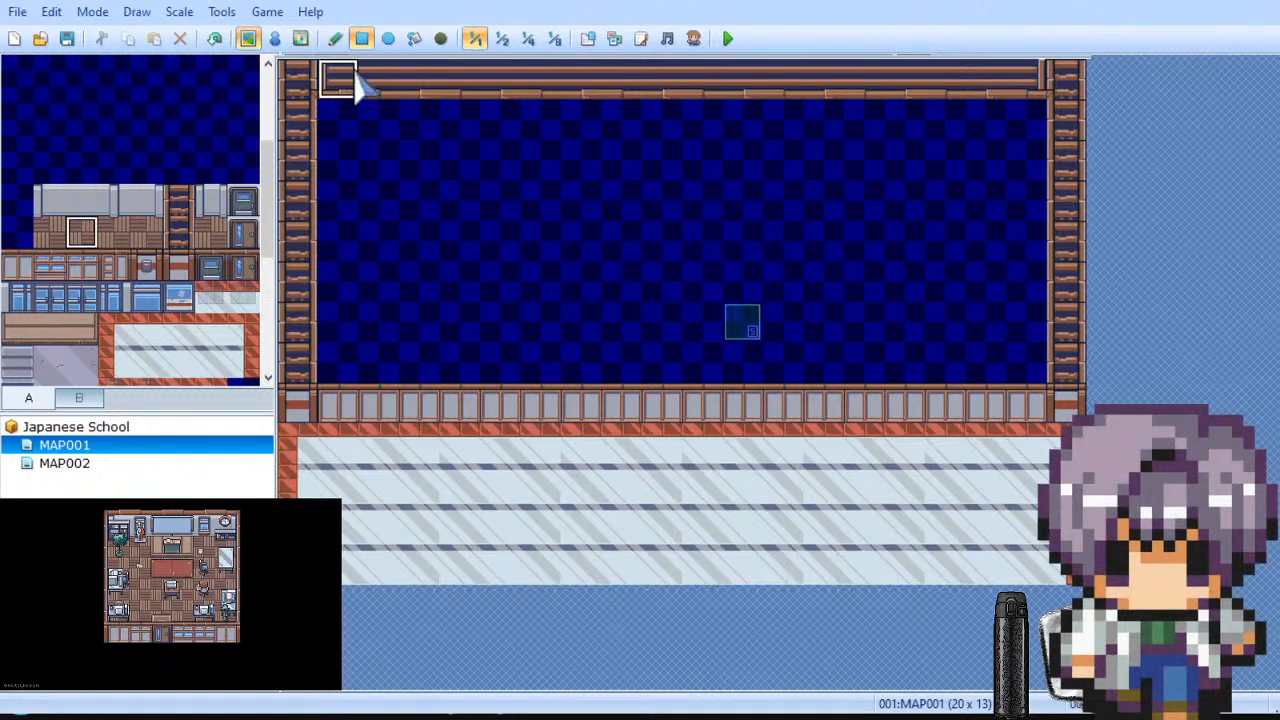
Step: Flood-fill the empty classroom interior with the brown wooden floor tile
{"action": "left_click", "coordinate": [413, 40]}
{"action": "left_click", "coordinate": [386, 255]}
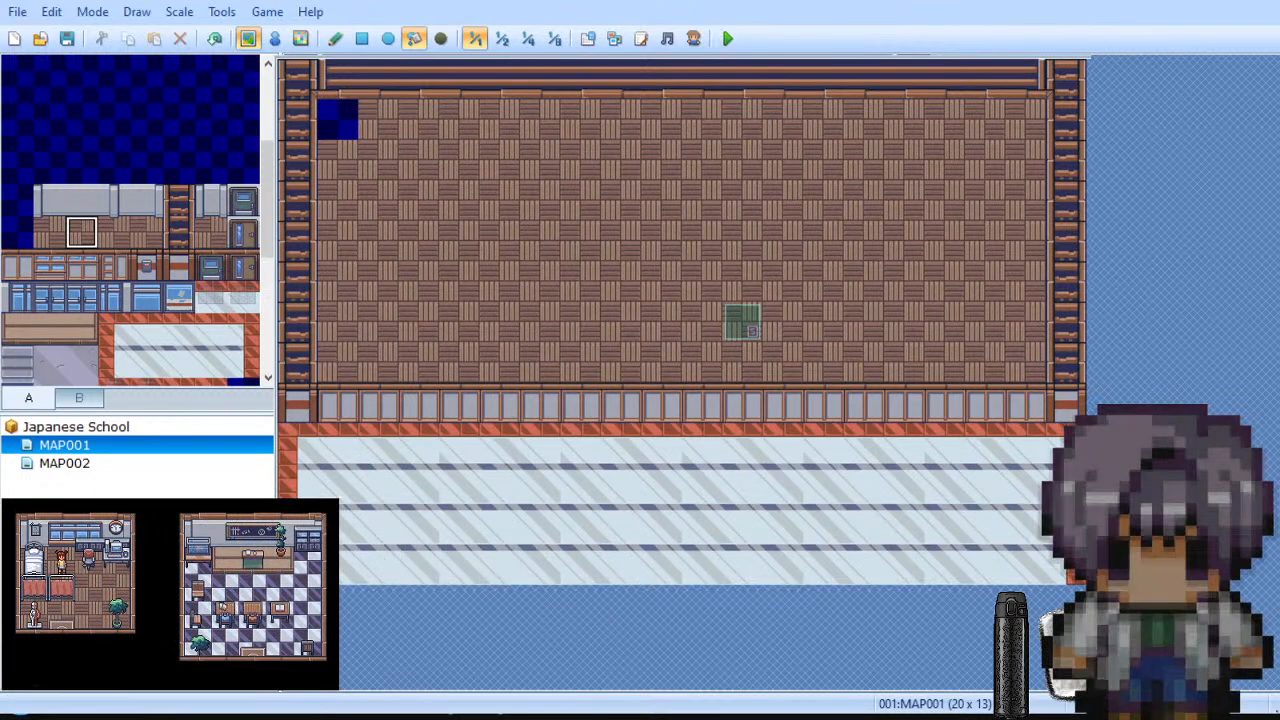
Step: Try the glossy hallway floor tile in the room's empty upper-left corner with the pencil, and undo it
{"action": "scroll", "coordinate": [133, 233], "scroll_direction": "down", "scroll_amount": 2}
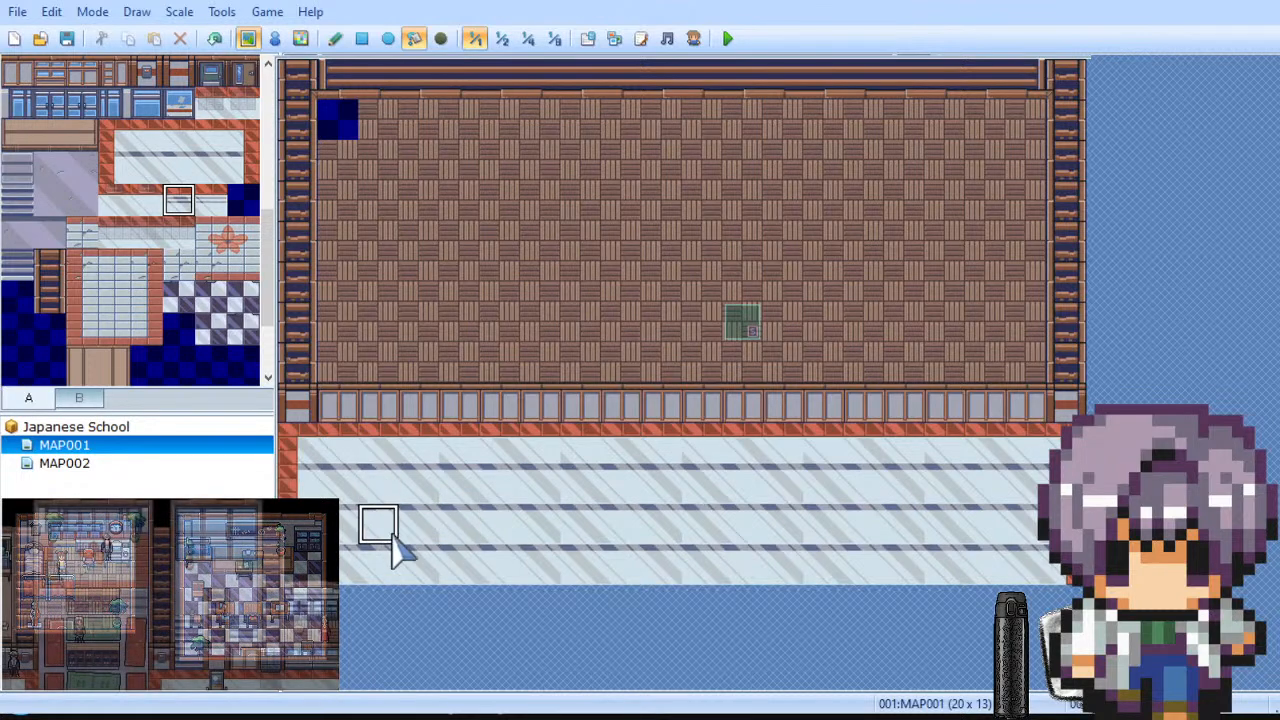
{"action": "left_click", "coordinate": [145, 168]}
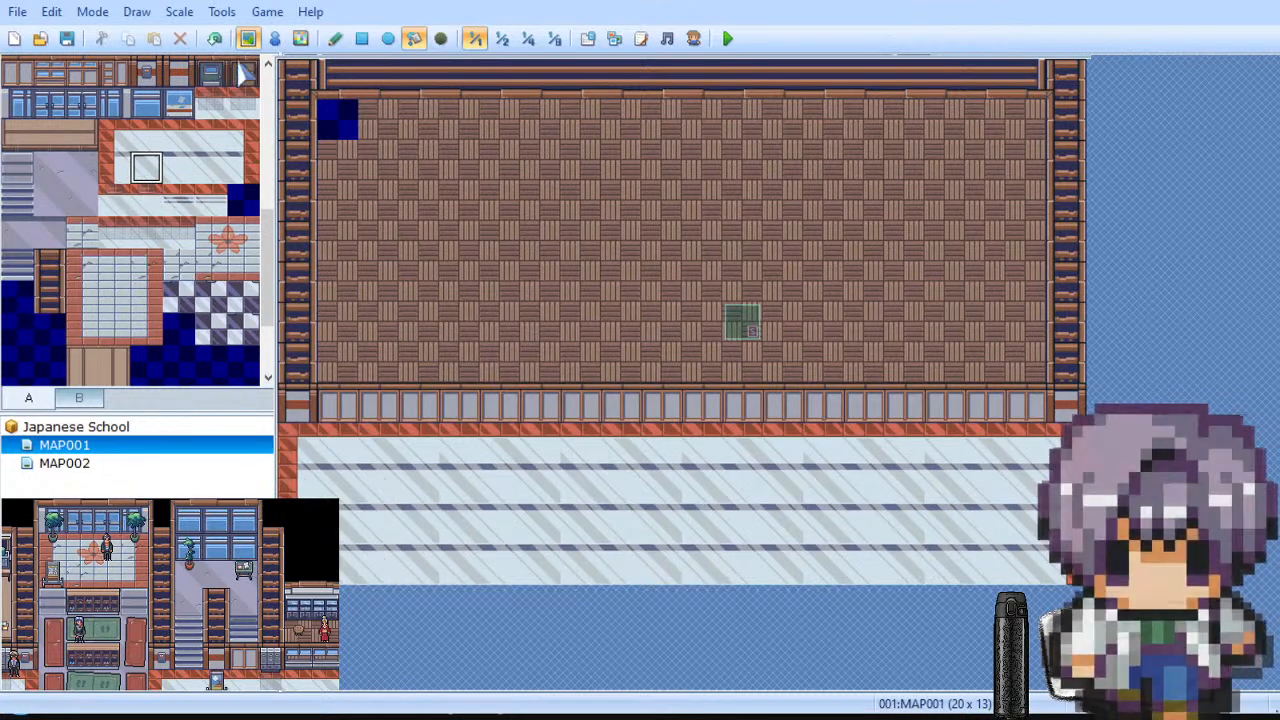
{"action": "left_click", "coordinate": [336, 42]}
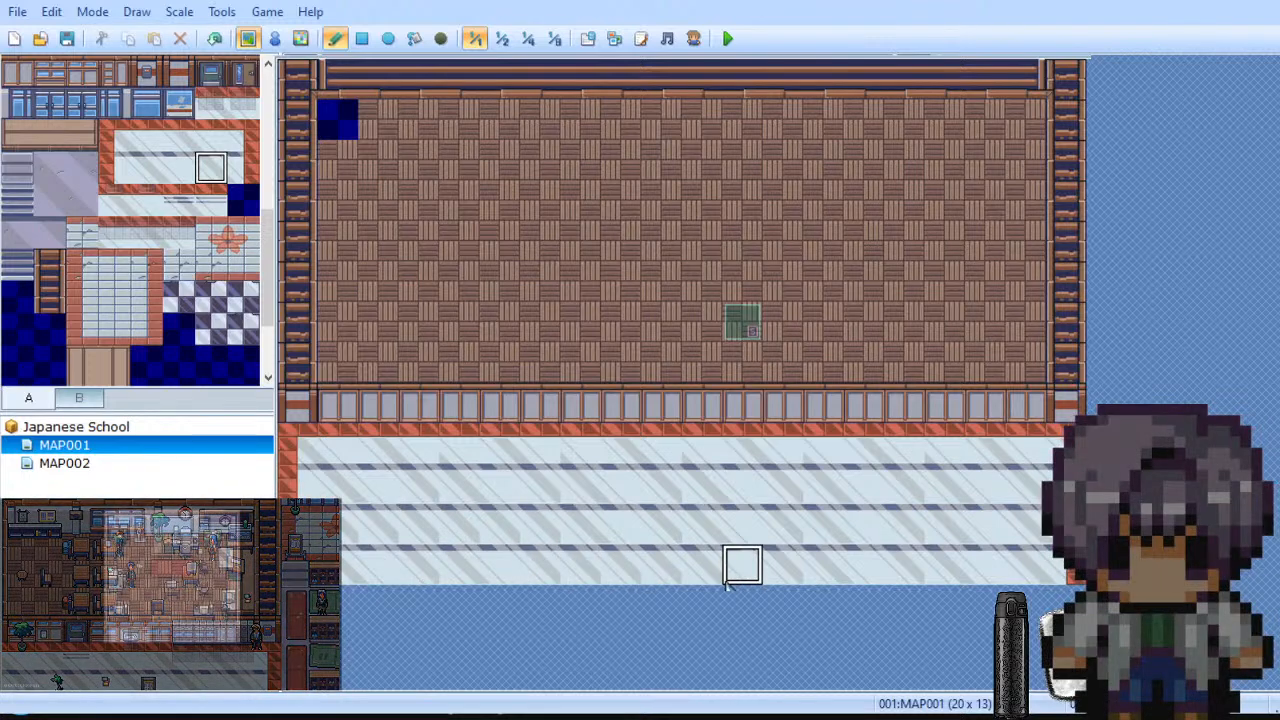
{"action": "left_click", "coordinate": [337, 120]}
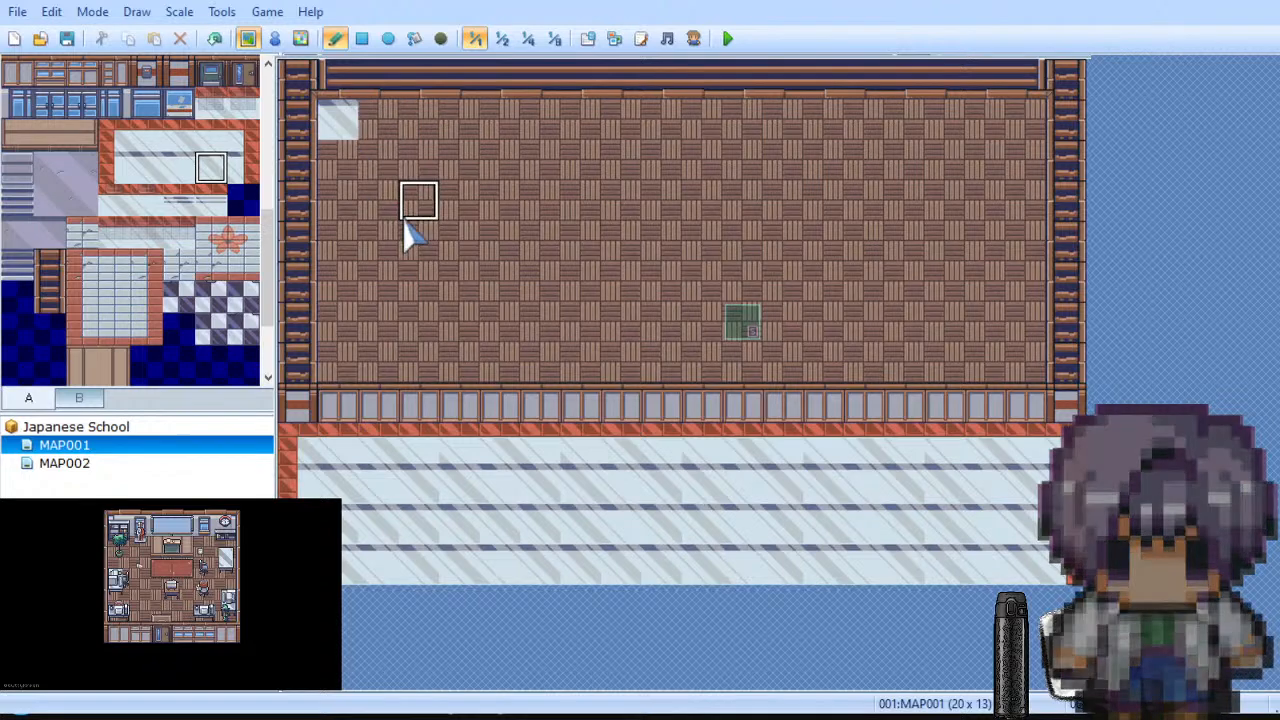
{"action": "key", "text": "ctrl+z"}
Step: Fill the room's remaining empty upper-left corner with the brown wooden floor tile
{"action": "scroll", "coordinate": [143, 230], "scroll_direction": "up", "scroll_amount": 5}
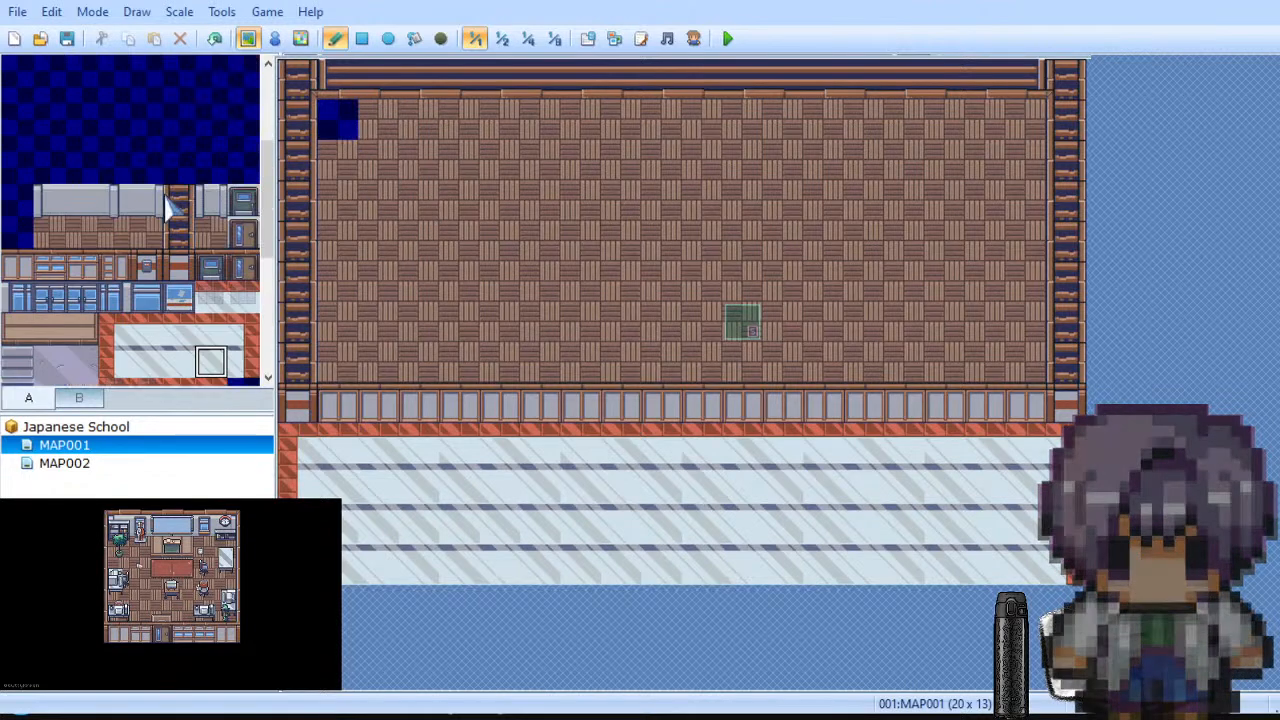
{"action": "scroll", "coordinate": [155, 214], "scroll_direction": "down", "scroll_amount": 3}
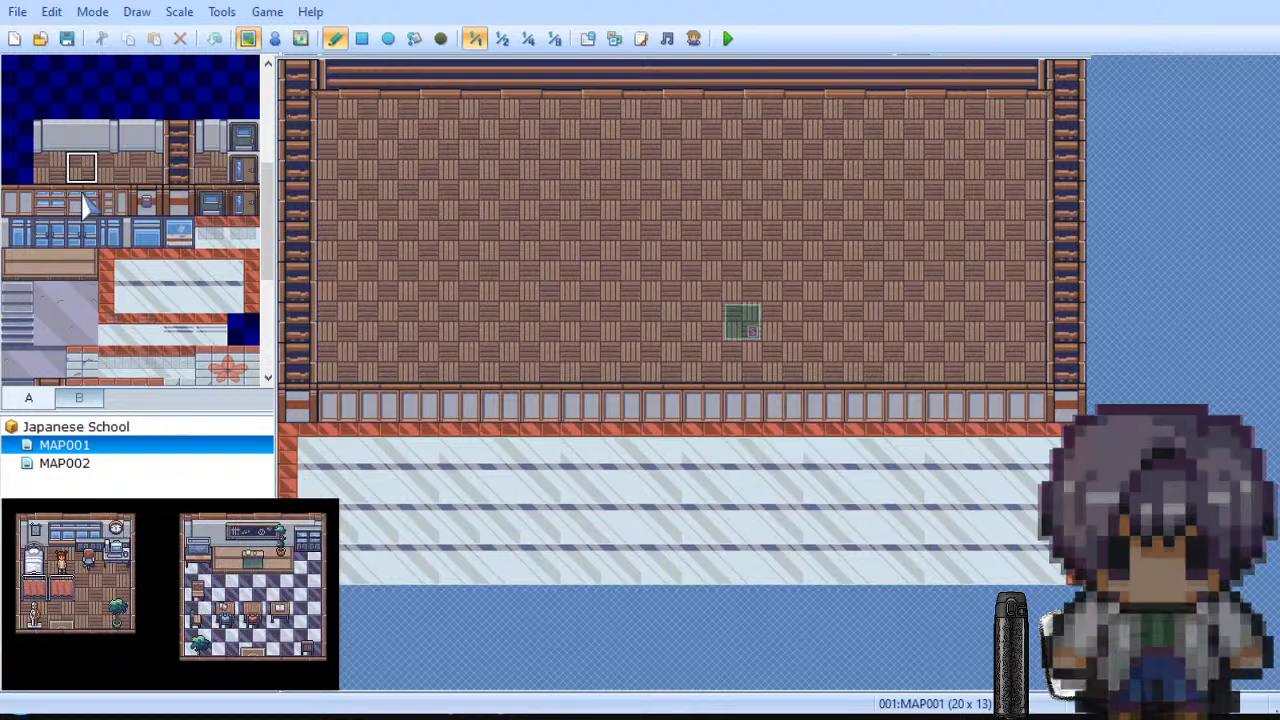
Step: Look through tileset pages A and B for wall, furniture and decoration tiles for the classroom
{"action": "scroll", "coordinate": [140, 245], "scroll_direction": "down", "scroll_amount": 2}
{"action": "scroll", "coordinate": [125, 275], "scroll_direction": "up", "scroll_amount": 5}
{"action": "scroll", "coordinate": [125, 275], "scroll_direction": "up", "scroll_amount": 2}
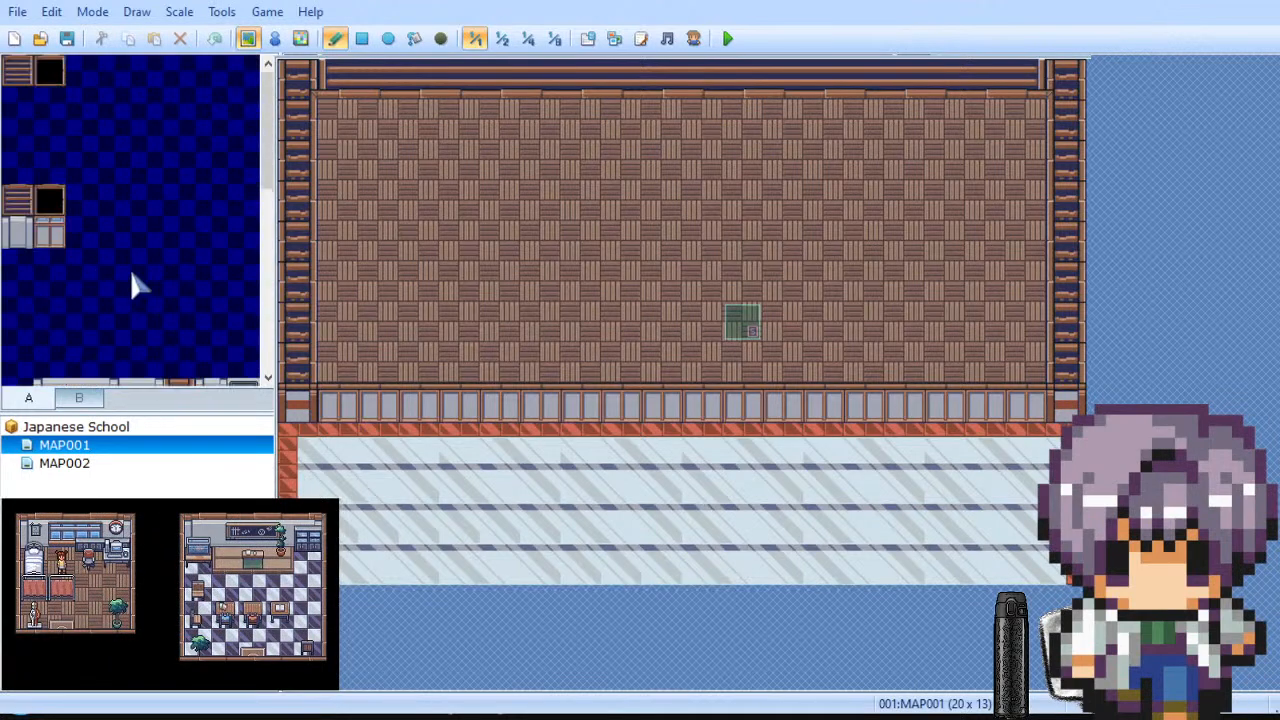
{"action": "left_click", "coordinate": [82, 398]}
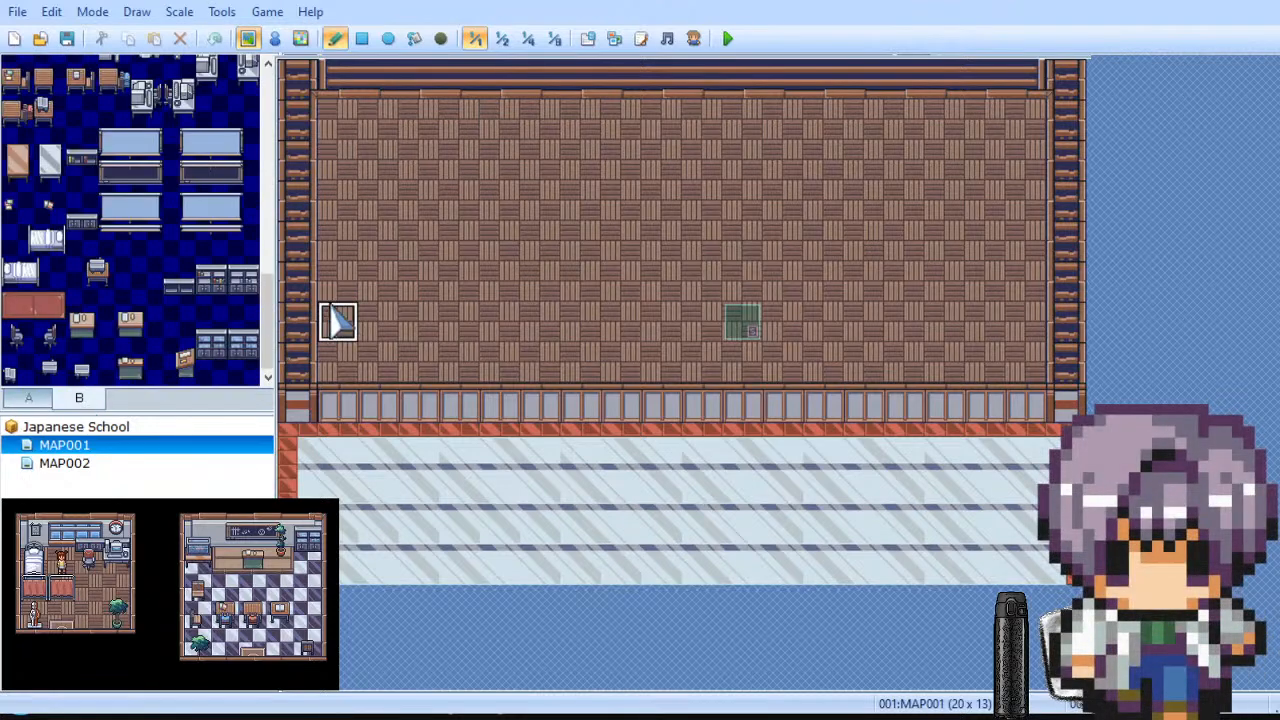
{"action": "scroll", "coordinate": [205, 283], "scroll_direction": "down", "scroll_amount": 6}
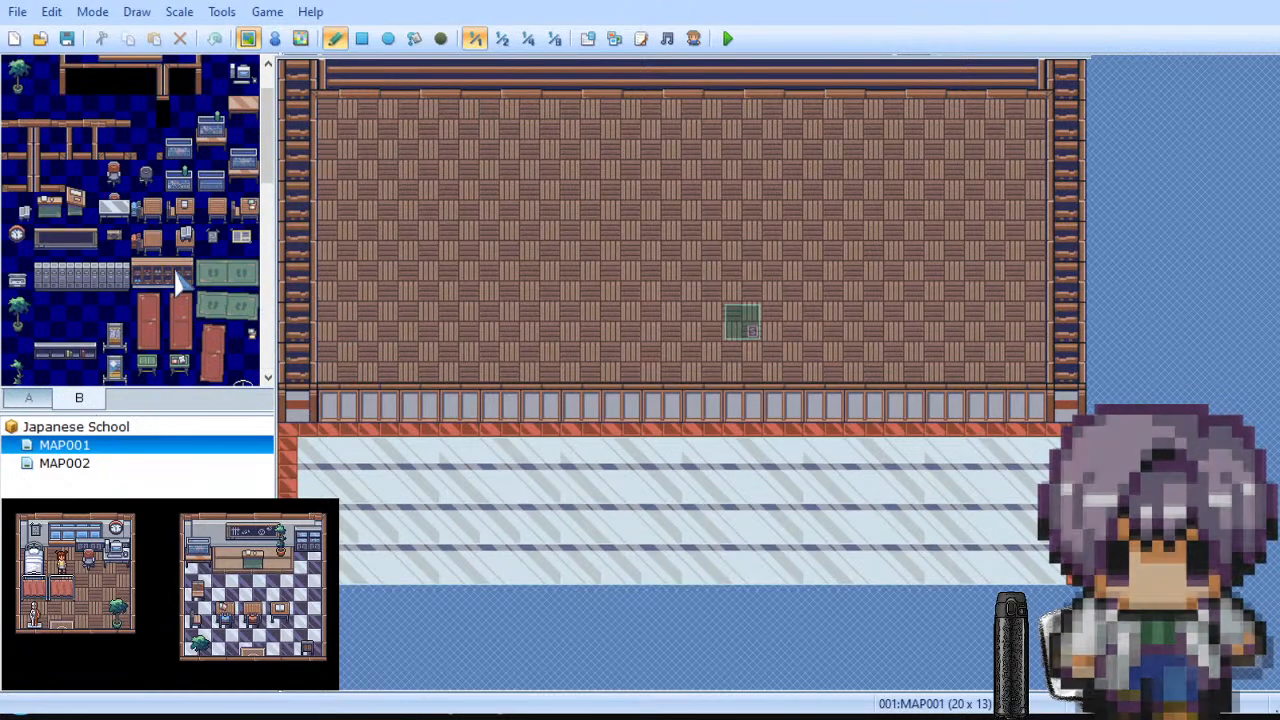
{"action": "scroll", "coordinate": [177, 283], "scroll_direction": "down", "scroll_amount": 5}
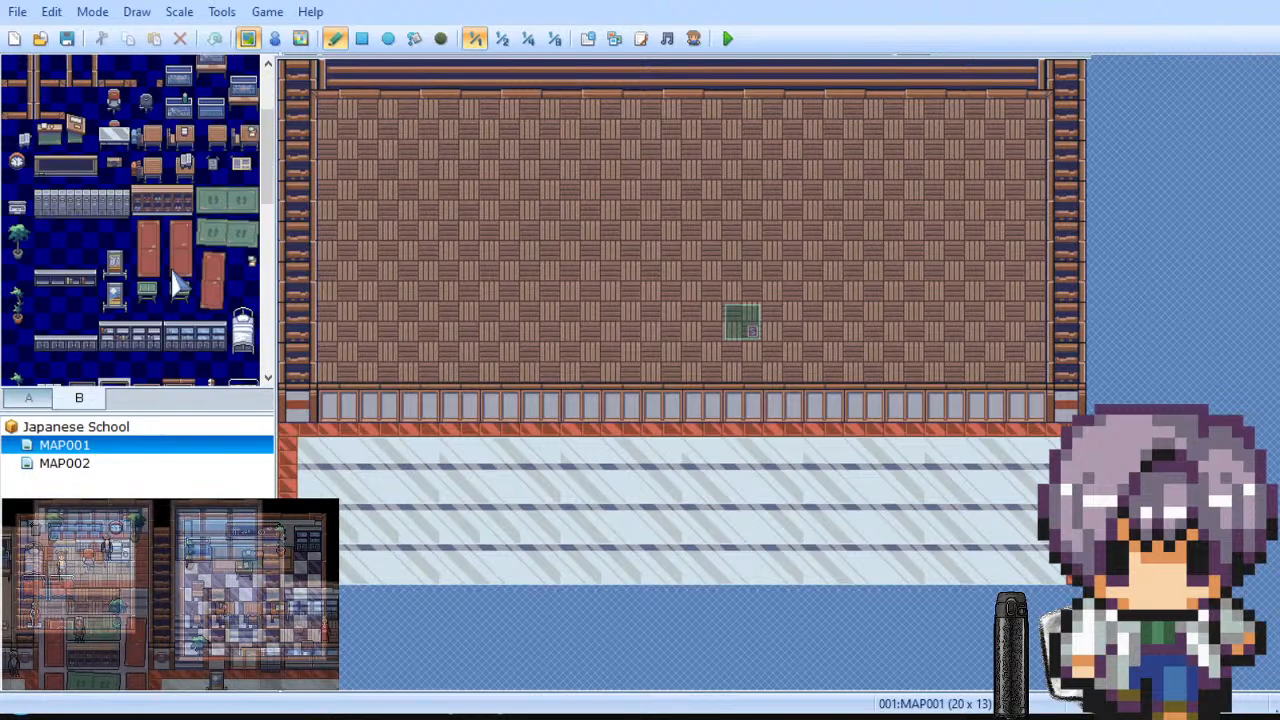
{"action": "scroll", "coordinate": [177, 283], "scroll_direction": "down", "scroll_amount": 3}
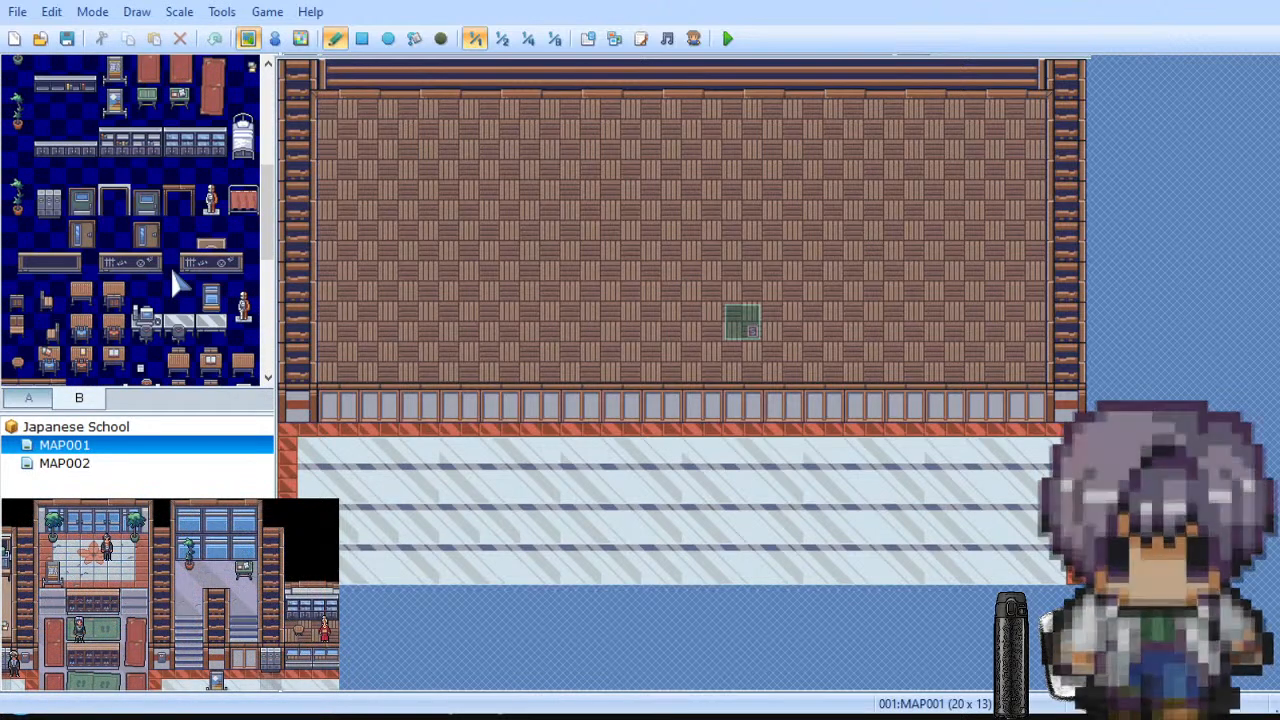
{"action": "scroll", "coordinate": [177, 283], "scroll_direction": "down", "scroll_amount": 3}
{"action": "scroll", "coordinate": [177, 283], "scroll_direction": "down", "scroll_amount": 4}
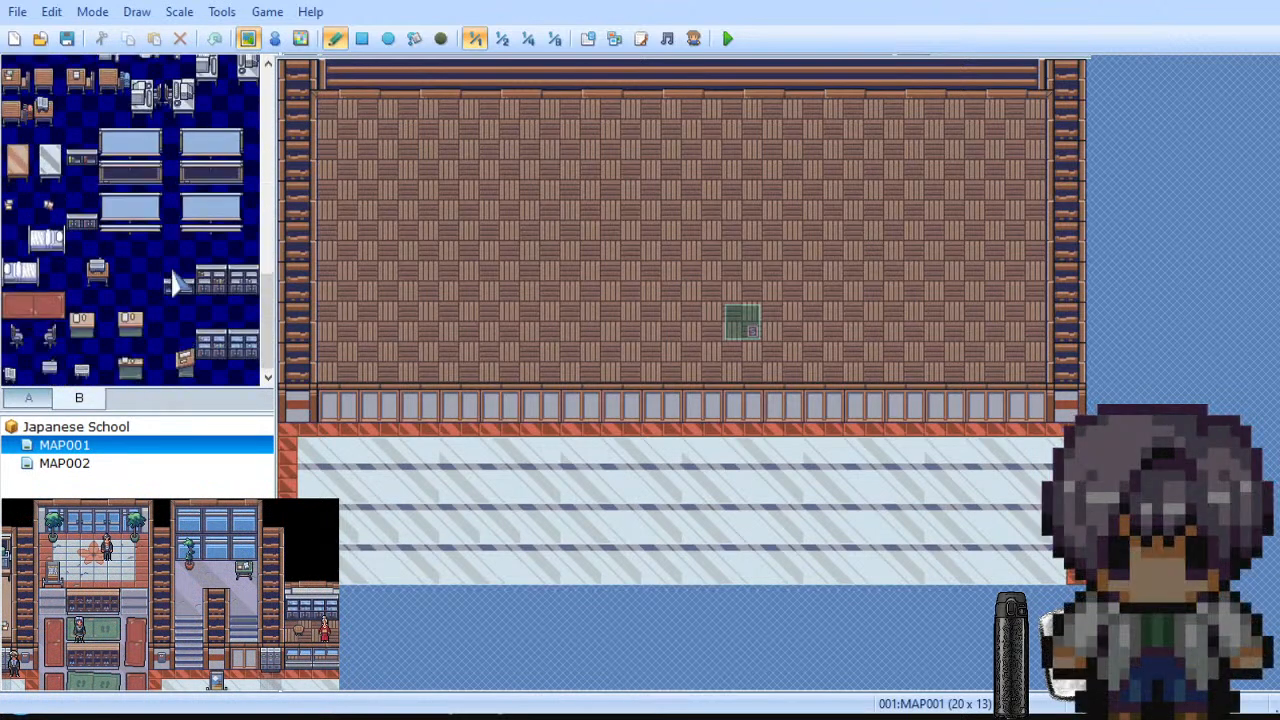
{"action": "scroll", "coordinate": [177, 283], "scroll_direction": "up", "scroll_amount": 3}
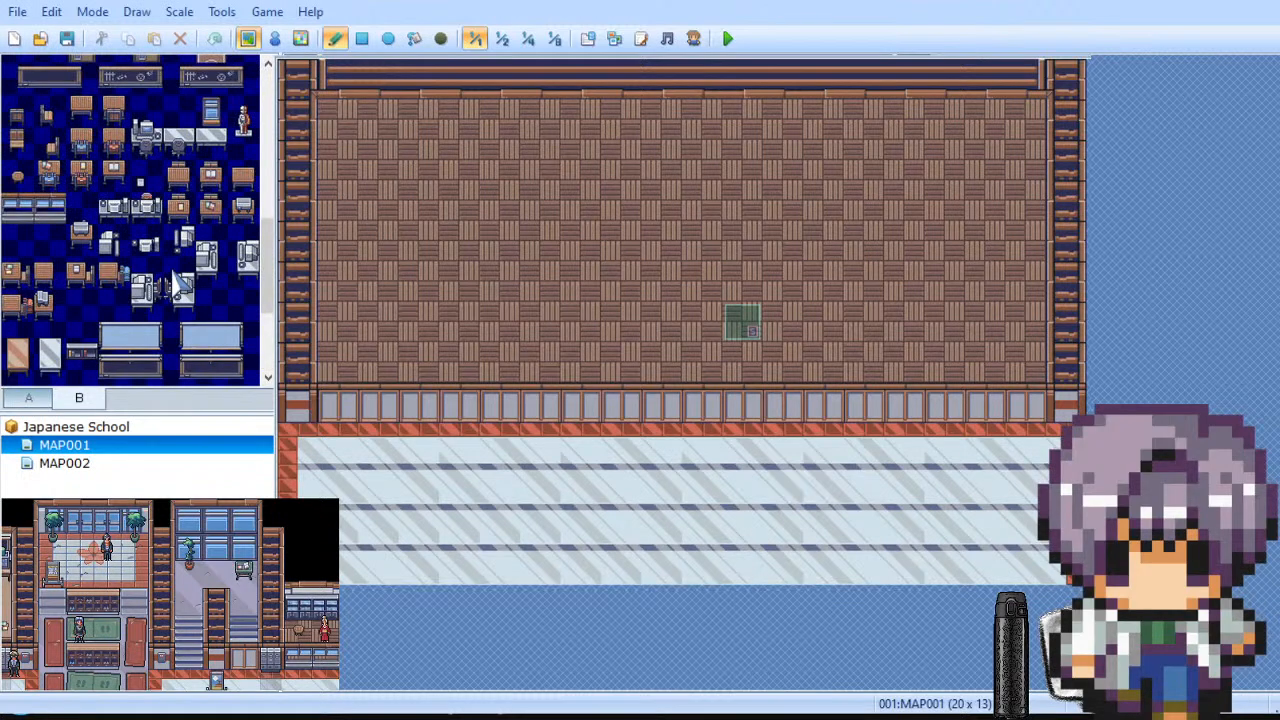
Step: Try the grey wall autotile from tileset page A in the uppermost floor row of the classroom
{"action": "left_click", "coordinate": [79, 398]}
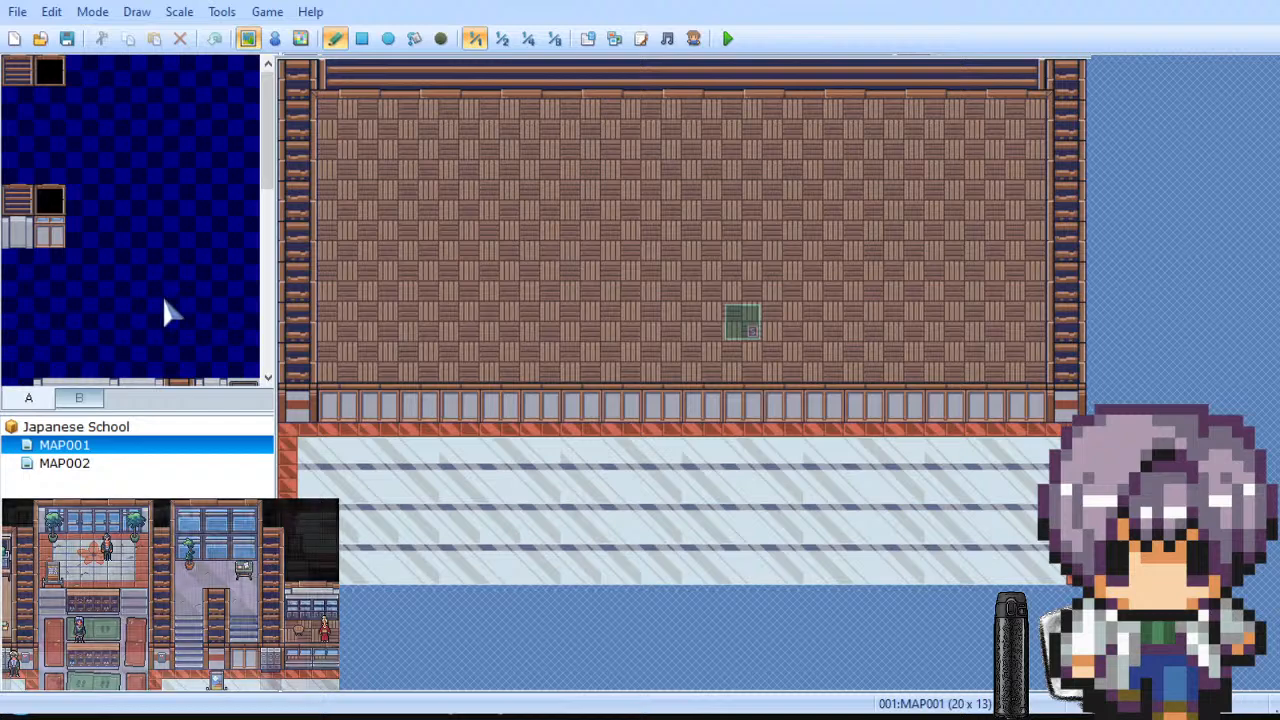
{"action": "scroll", "coordinate": [177, 309], "scroll_direction": "down", "scroll_amount": 2}
{"action": "scroll", "coordinate": [60, 225], "scroll_direction": "up", "scroll_amount": 2}
{"action": "left_click", "coordinate": [17, 231]}
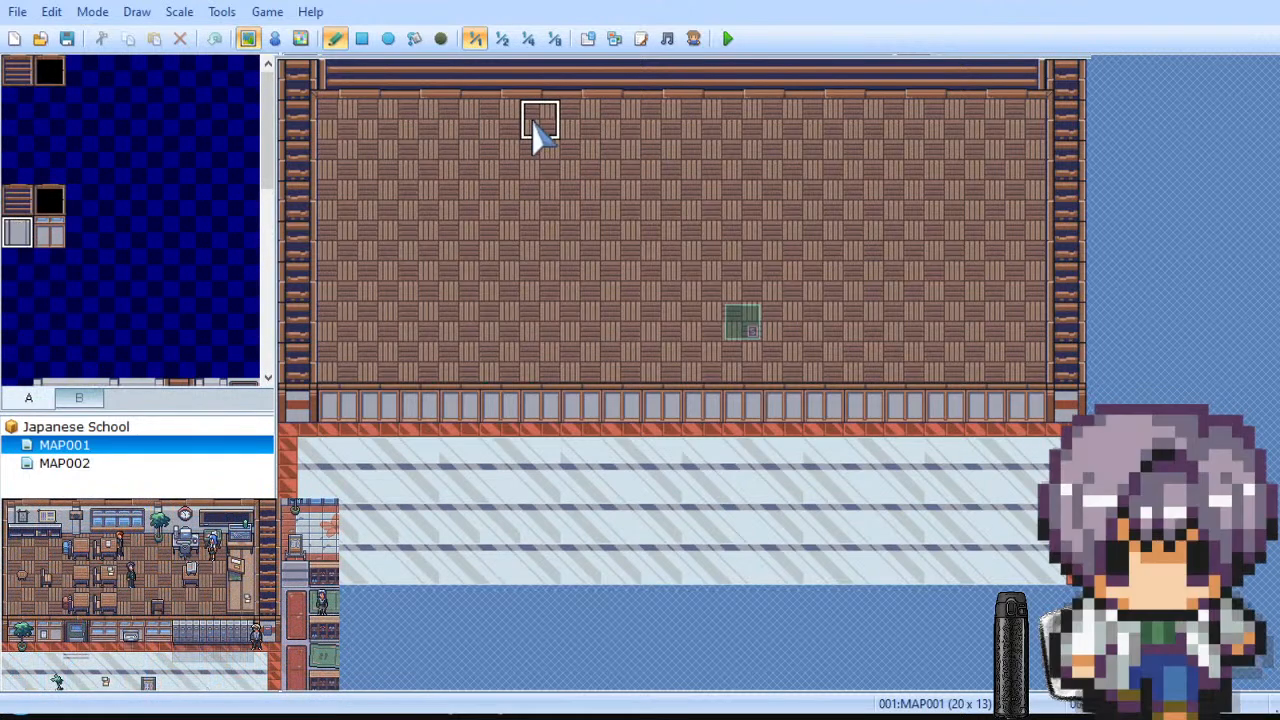
{"action": "left_click", "coordinate": [583, 118]}
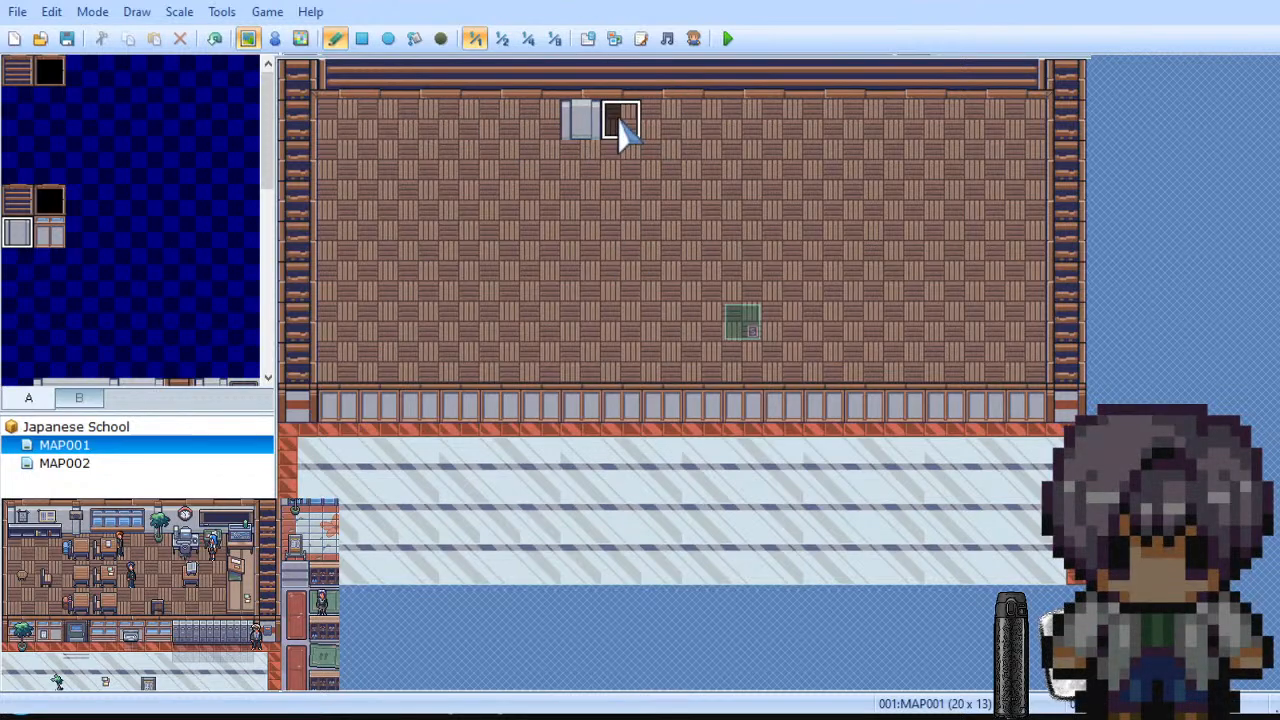
Step: Paint a grey wall row across the classroom's uppermost floor row using the left-end, middle and right-end wall tiles
{"action": "scroll", "coordinate": [96, 303], "scroll_direction": "down", "scroll_amount": 3}
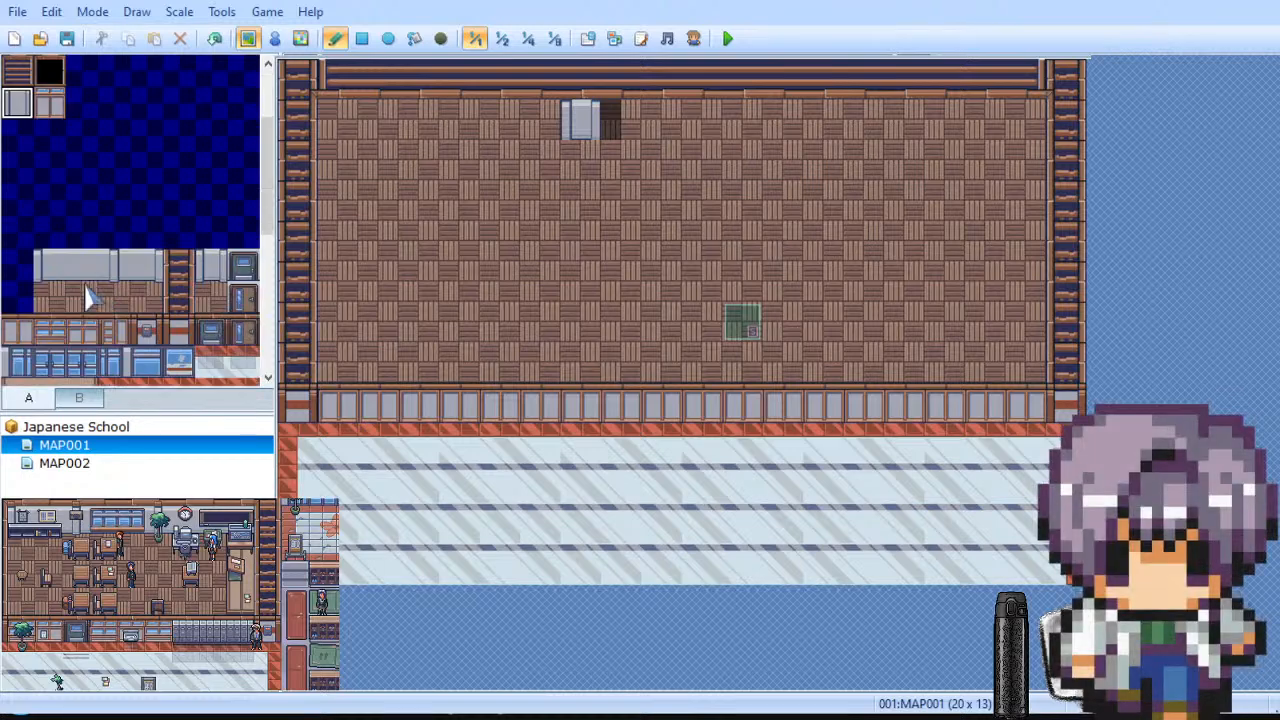
{"action": "left_click", "coordinate": [48, 268]}
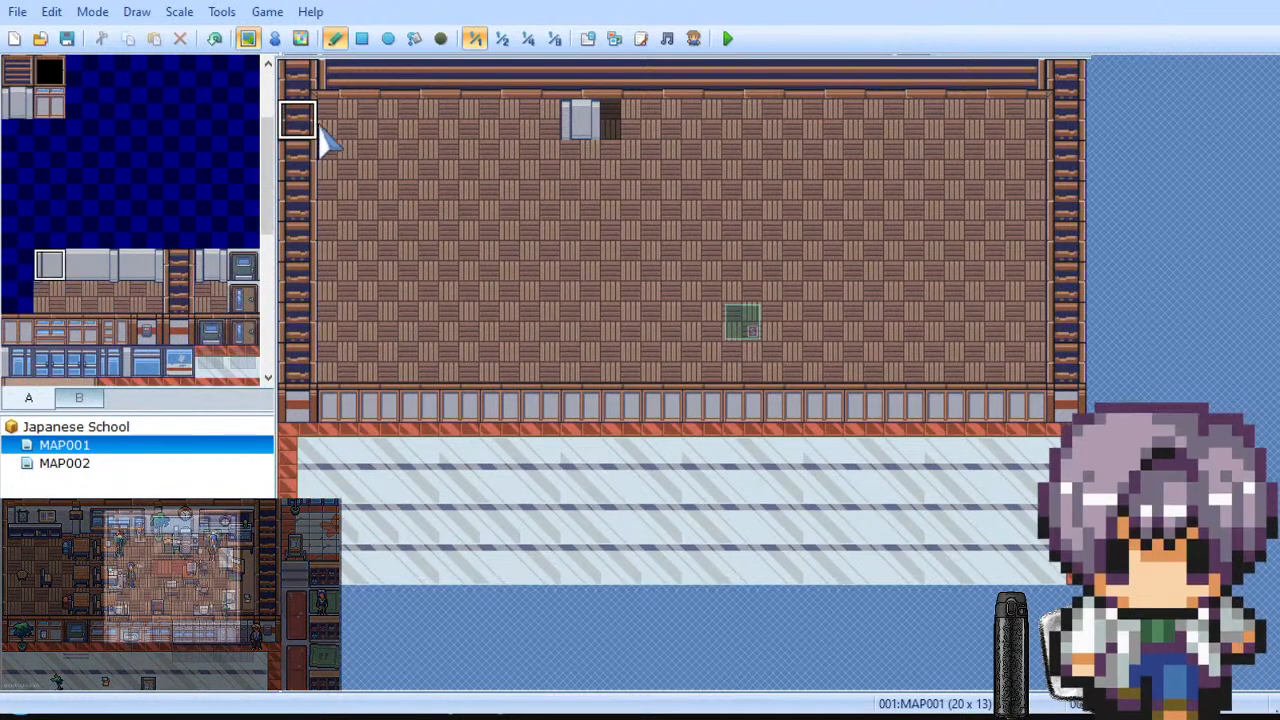
{"action": "left_click", "coordinate": [353, 140]}
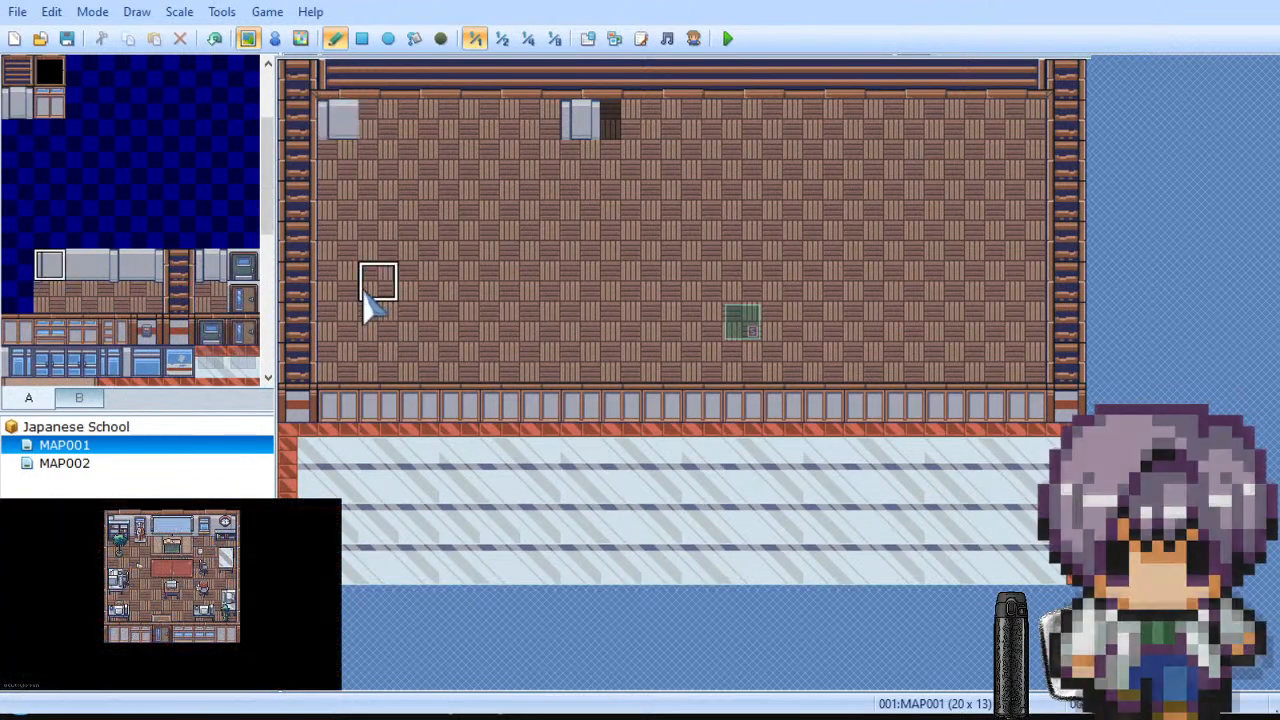
{"action": "left_click", "coordinate": [83, 266]}
{"action": "left_click_drag", "start_coordinate": [373, 140], "coordinate": [815, 152]}
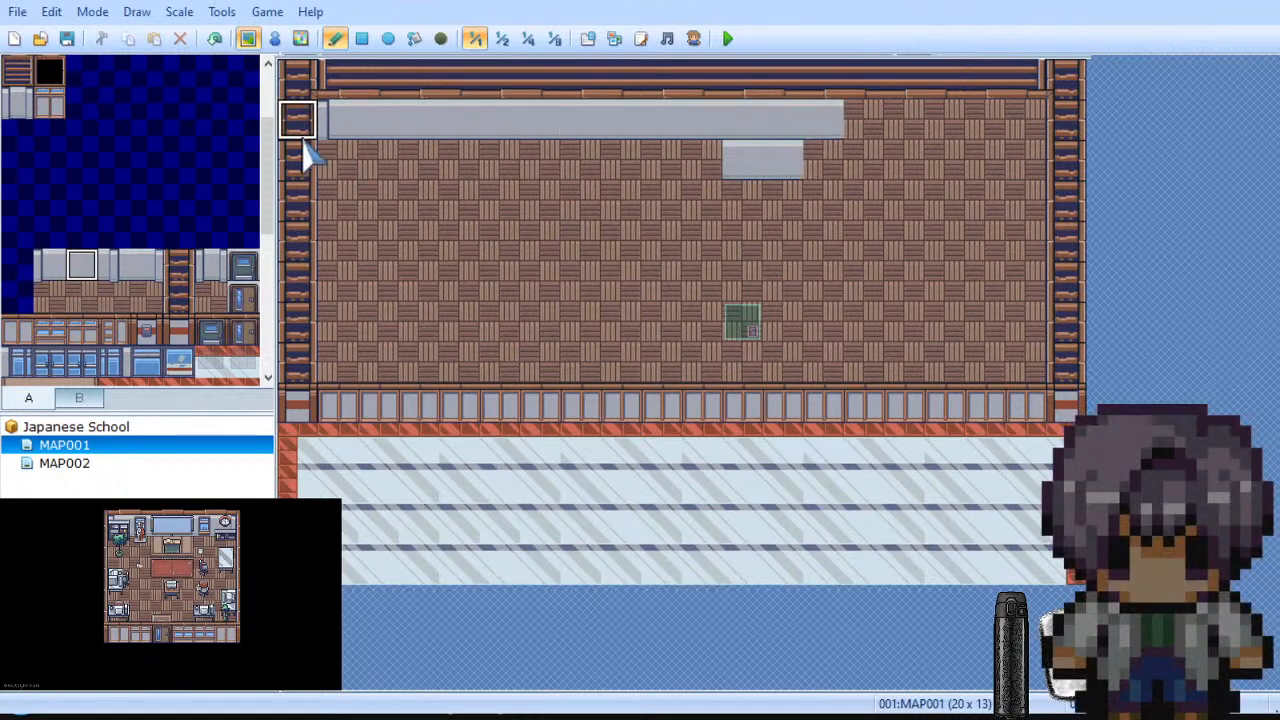
{"action": "key", "text": "ctrl+z"}
{"action": "left_click_drag", "start_coordinate": [340, 143], "coordinate": [1020, 143]}
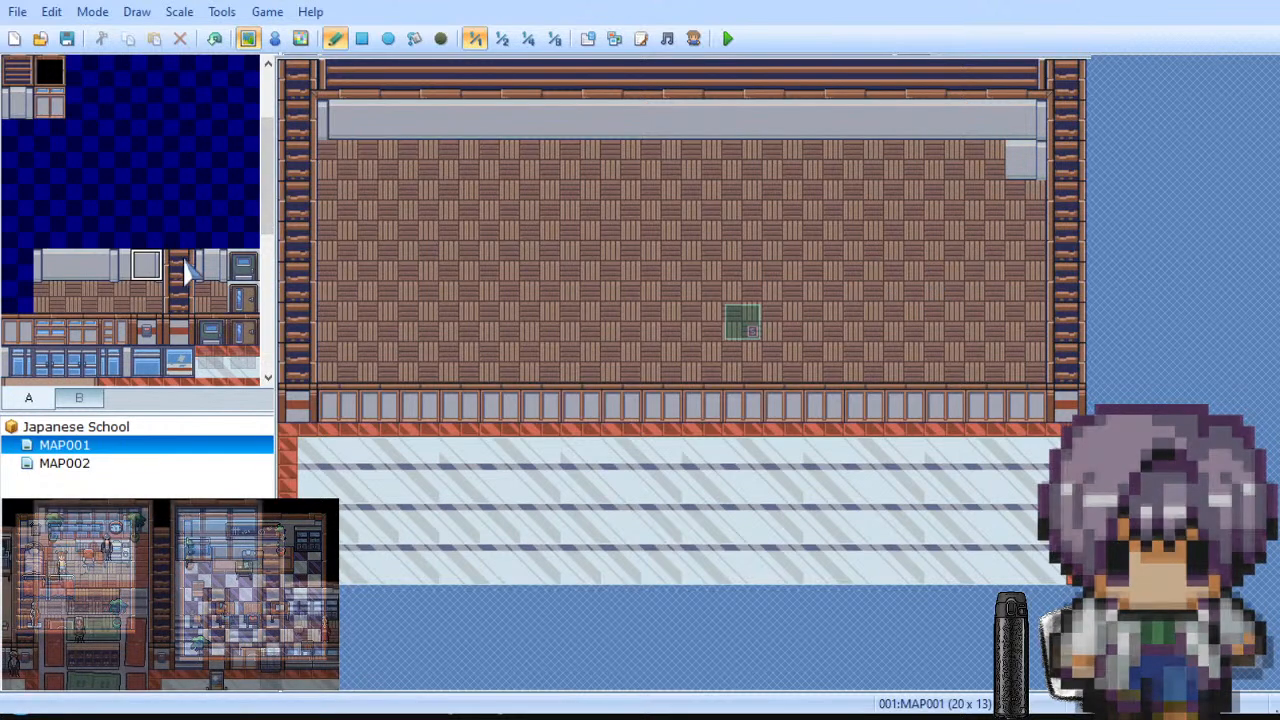
Step: Examine the floor, wall and structure tiles on tileset page A and check page B briefly
{"action": "scroll", "coordinate": [180, 230], "scroll_direction": "down", "scroll_amount": 3}
{"action": "scroll", "coordinate": [201, 227], "scroll_direction": "down", "scroll_amount": 1}
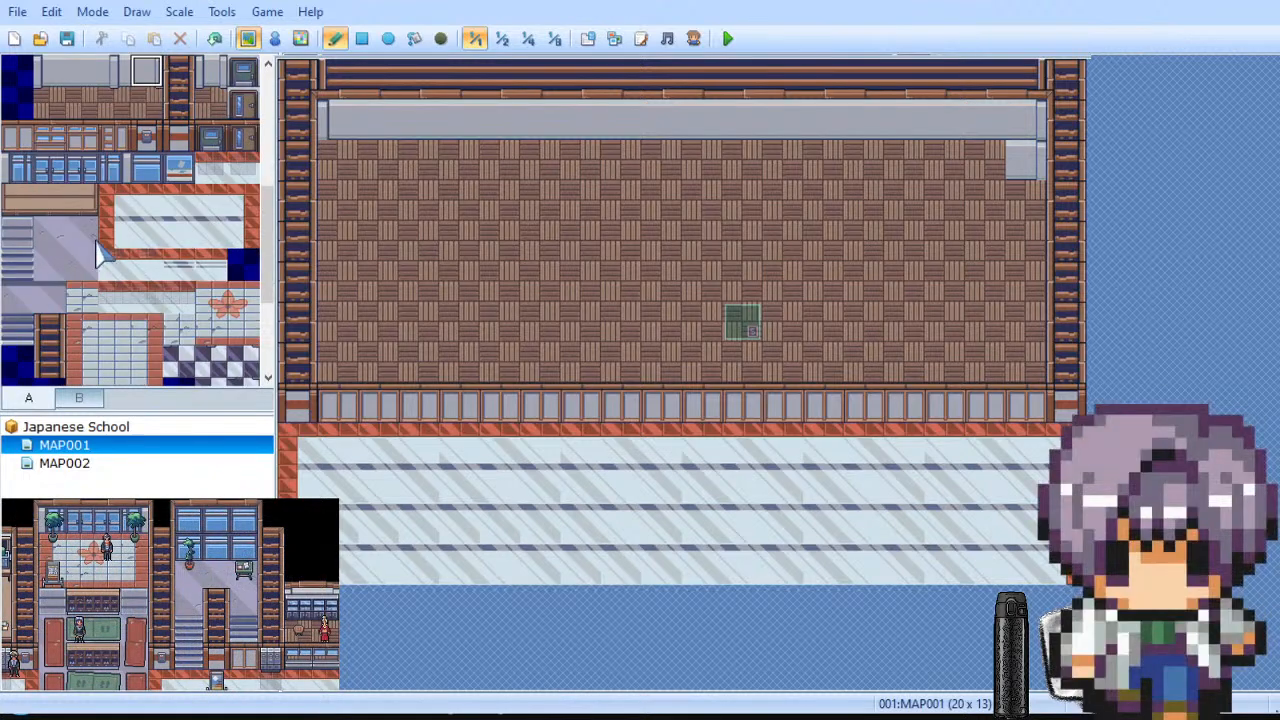
{"action": "scroll", "coordinate": [82, 275], "scroll_direction": "down", "scroll_amount": 3}
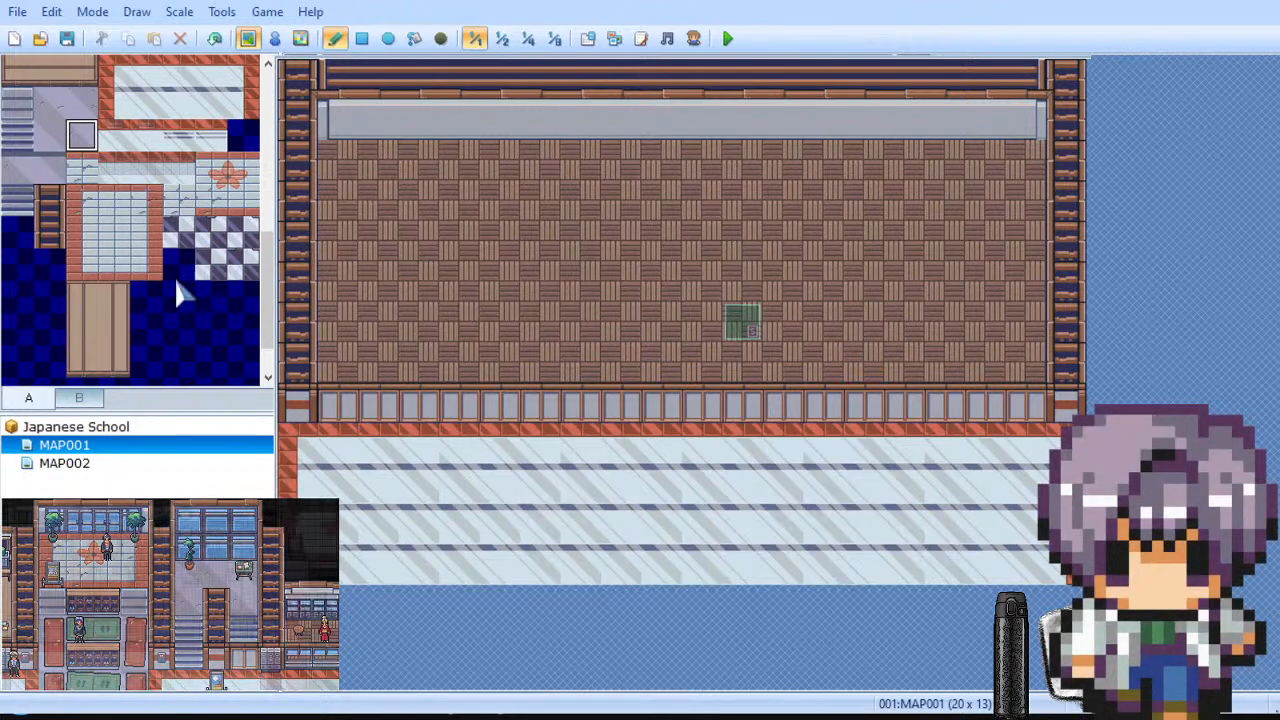
{"action": "scroll", "coordinate": [140, 290], "scroll_direction": "up", "scroll_amount": 3}
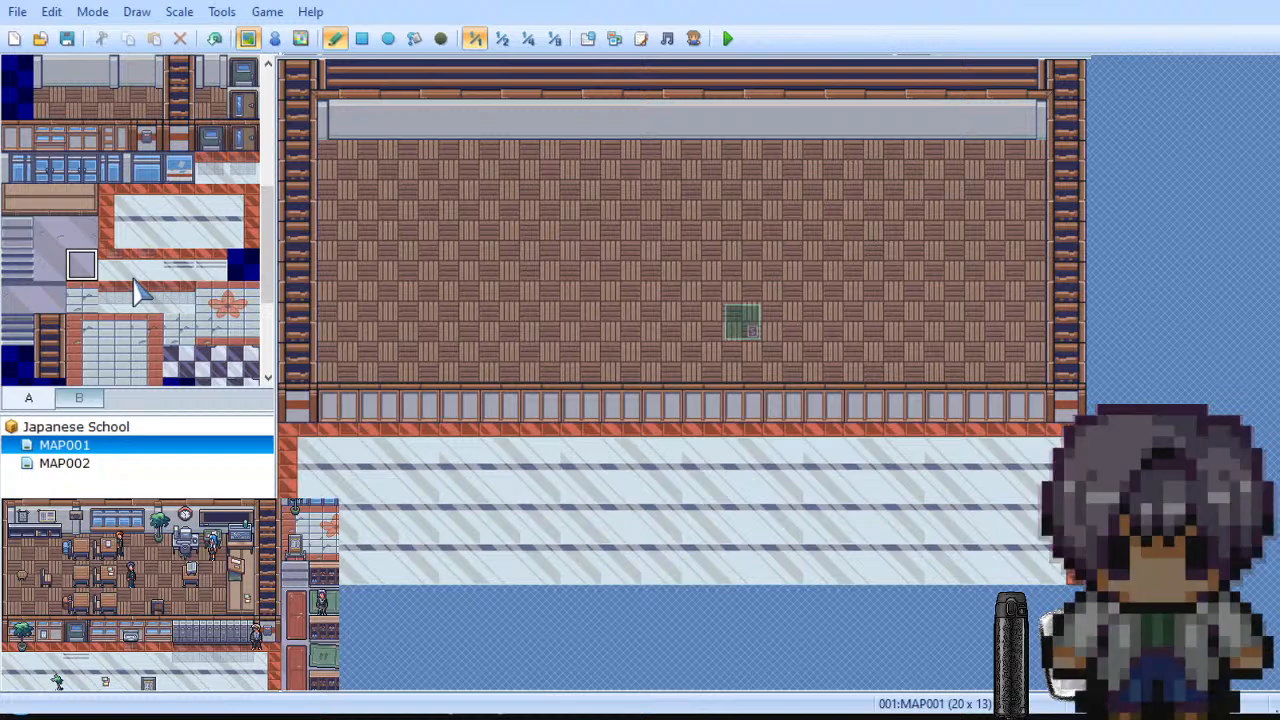
{"action": "scroll", "coordinate": [180, 170], "scroll_direction": "up", "scroll_amount": 4}
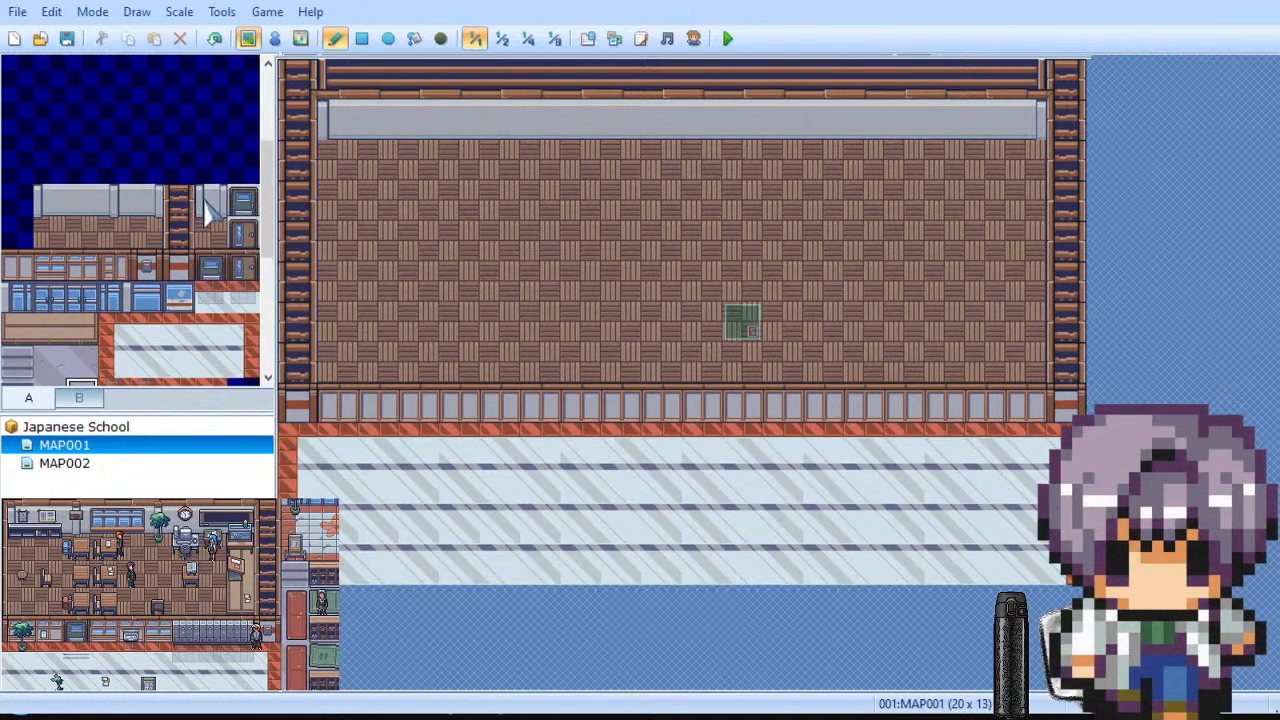
{"action": "scroll", "coordinate": [165, 207], "scroll_direction": "up", "scroll_amount": 4}
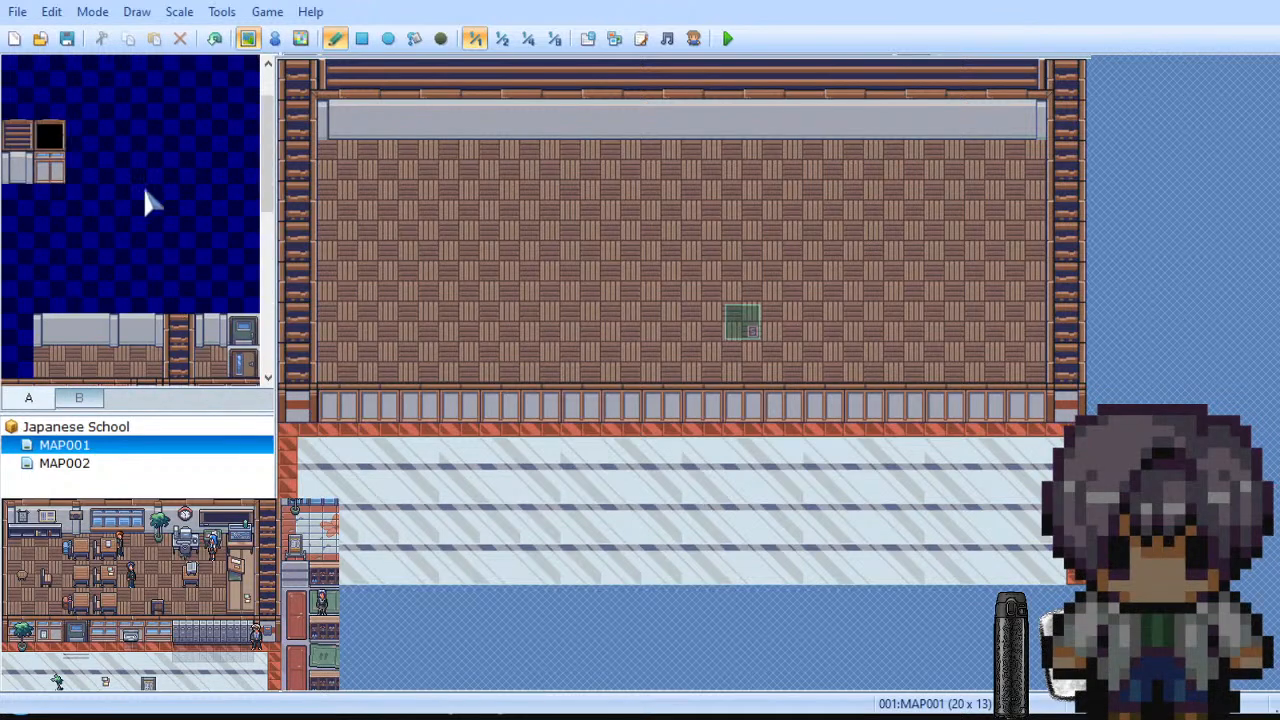
{"action": "scroll", "coordinate": [150, 210], "scroll_direction": "down", "scroll_amount": 10}
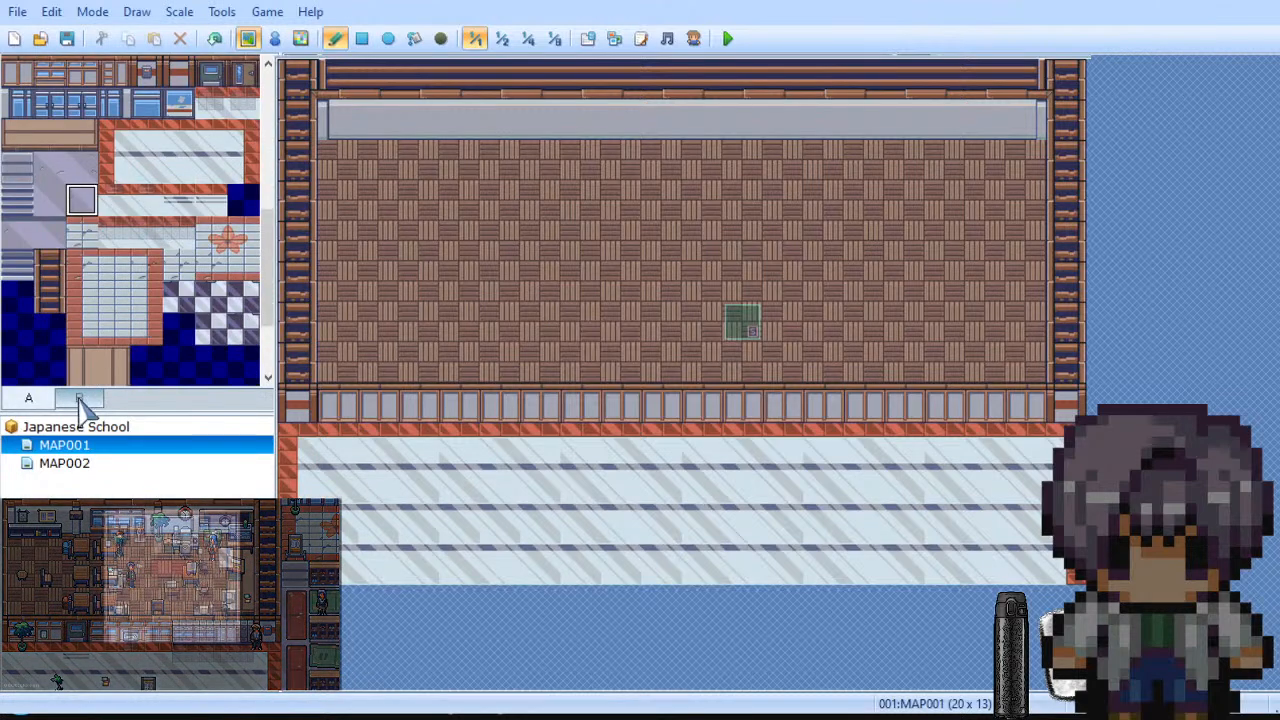
{"action": "left_click", "coordinate": [80, 400]}
{"action": "left_click", "coordinate": [42, 402]}
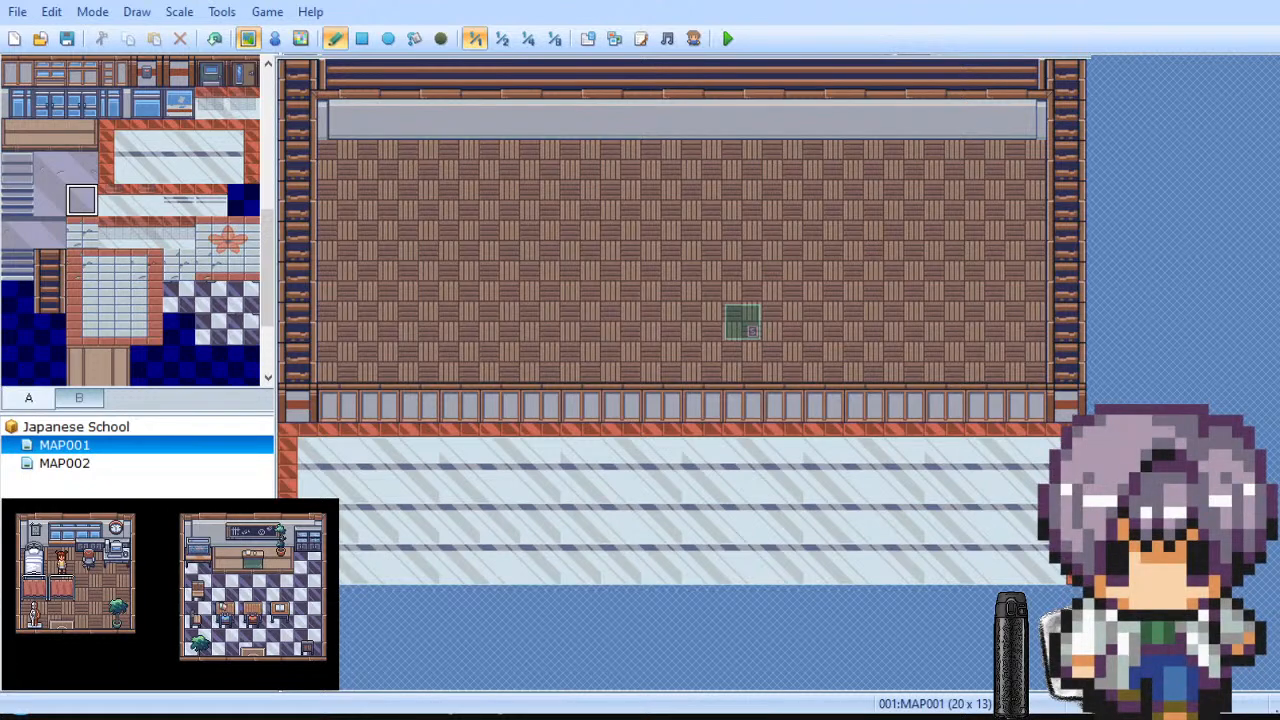
Step: Check the School tileset in the database and close the database
{"action": "left_click", "coordinate": [588, 38]}
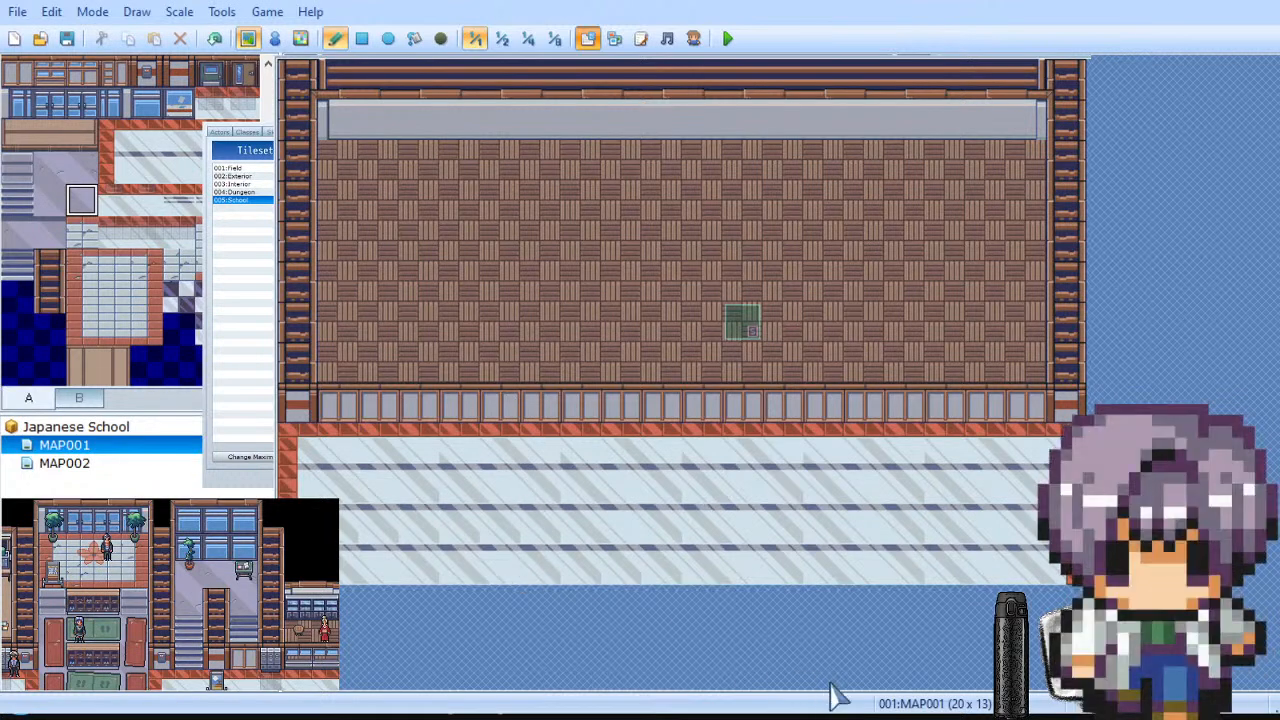
{"action": "left_click", "coordinate": [937, 688]}
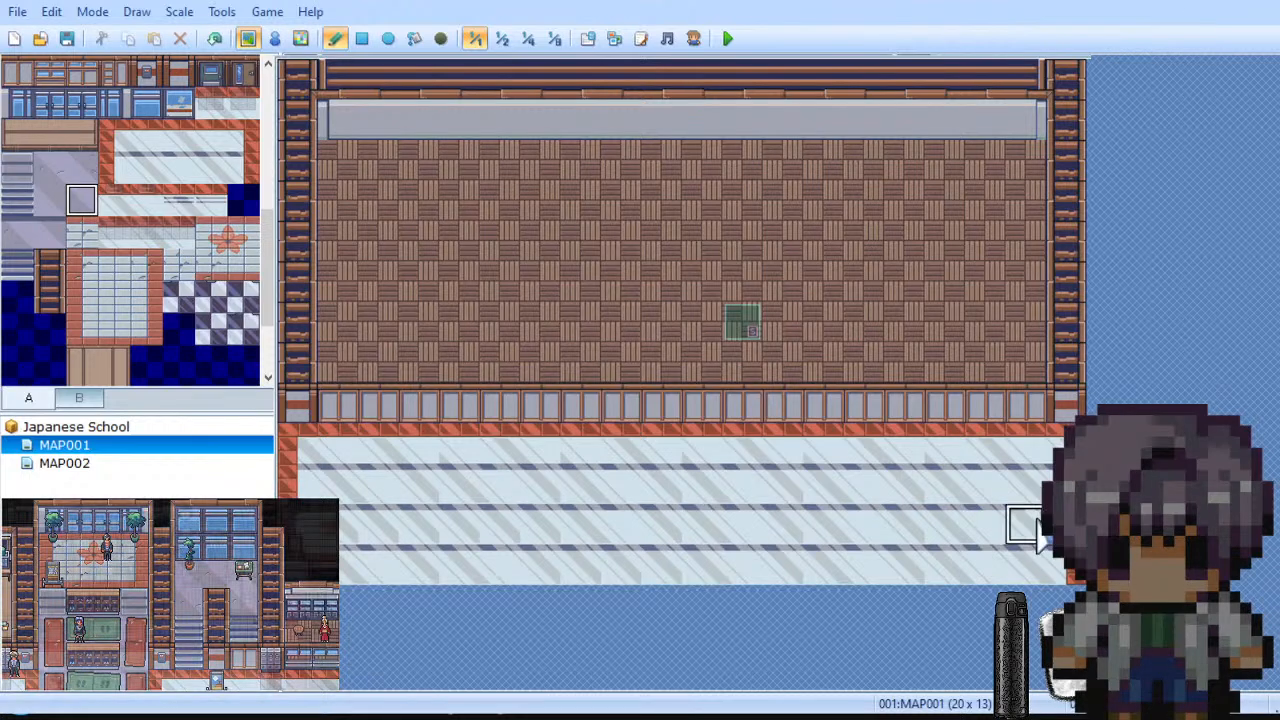
Step: Try placing the two-tile blue window from tileset page B on the grey wall, and undo the placement
{"action": "scroll", "coordinate": [195, 295], "scroll_direction": "up", "scroll_amount": 3}
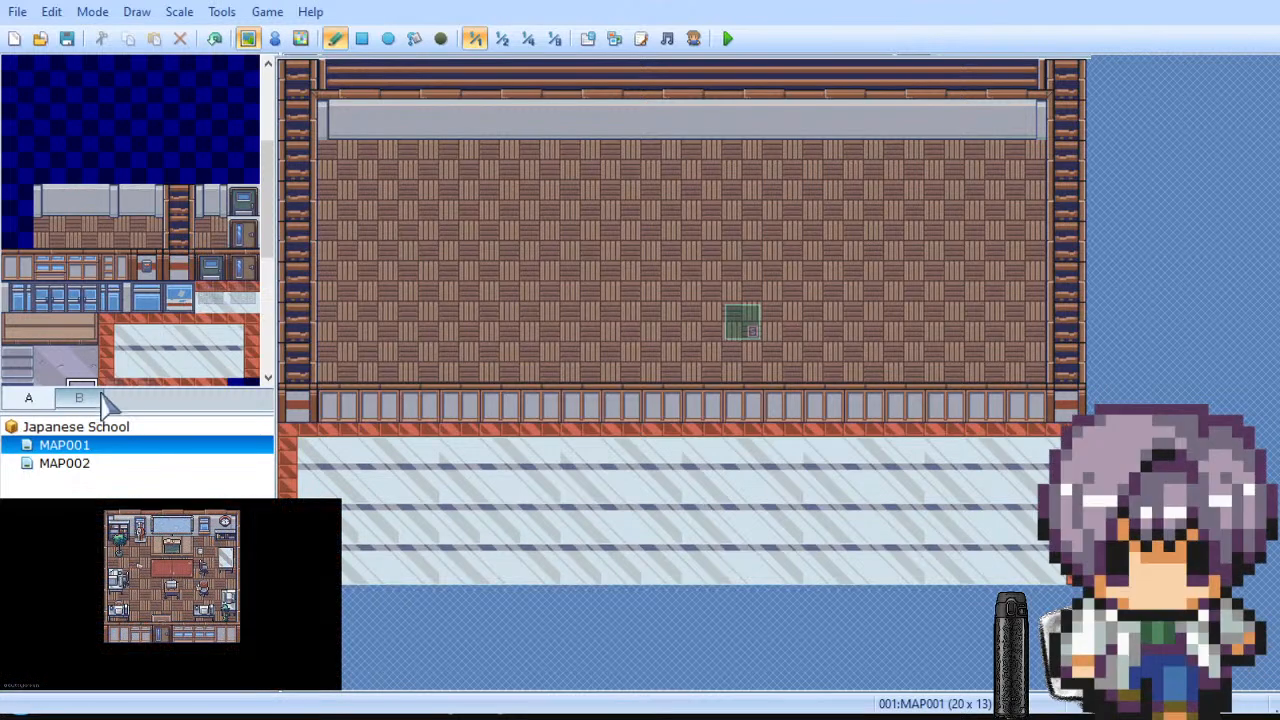
{"action": "left_click", "coordinate": [103, 397]}
{"action": "scroll", "coordinate": [163, 209], "scroll_direction": "up", "scroll_amount": 5}
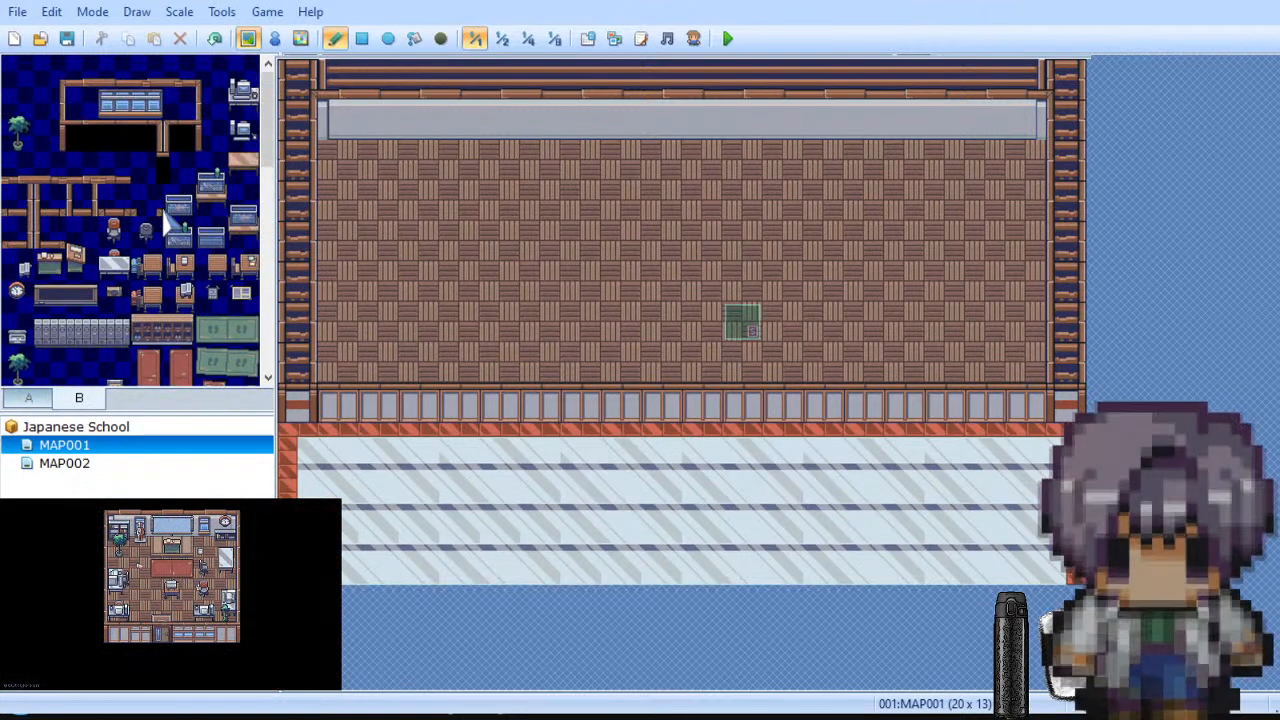
{"action": "left_click", "coordinate": [590, 125]}
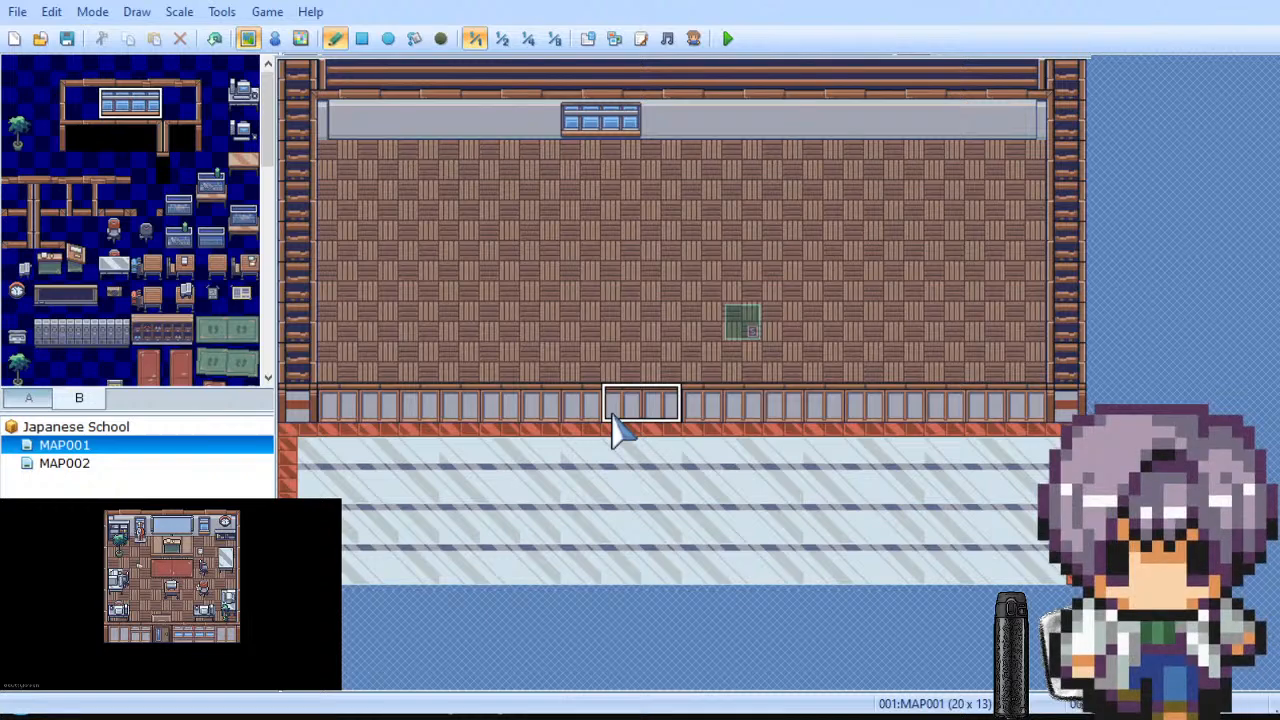
{"action": "key", "text": "ctrl+z"}
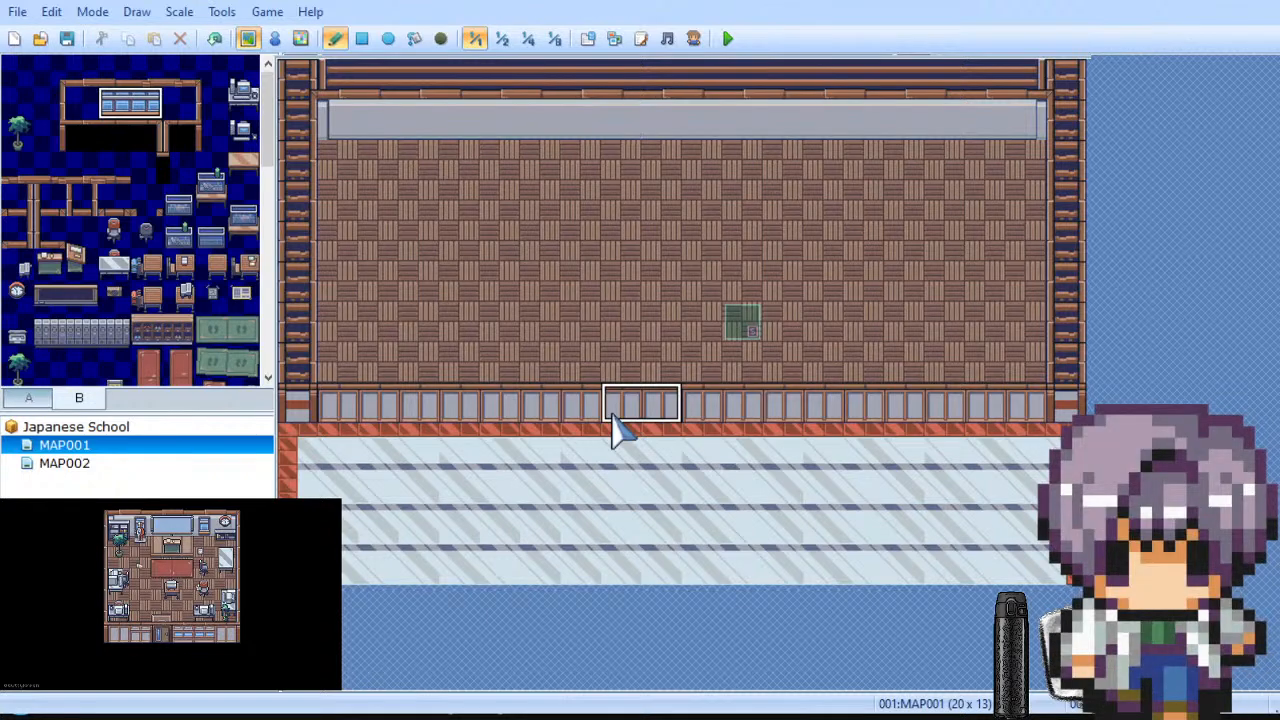
Step: Place the two-tile blue window at the middle of the grey back wall and add a grey pillar wall tile on either side of it
{"action": "left_click", "coordinate": [623, 149]}
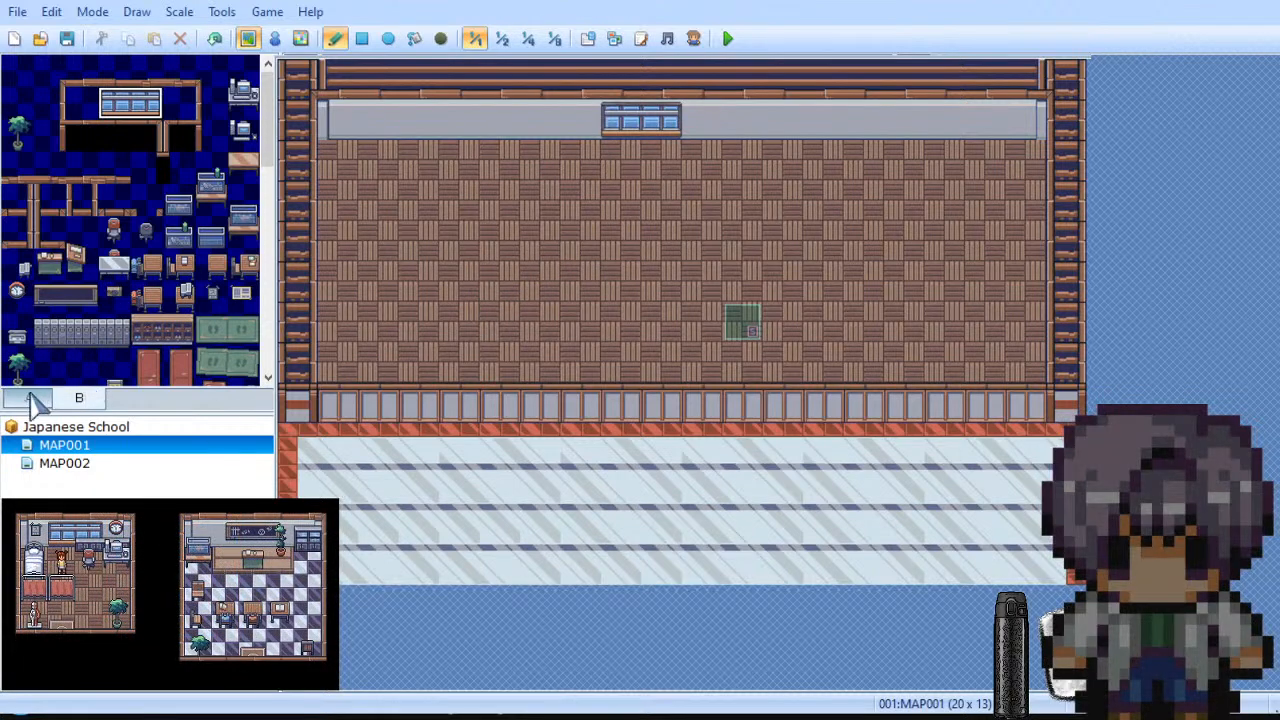
{"action": "left_click", "coordinate": [30, 398]}
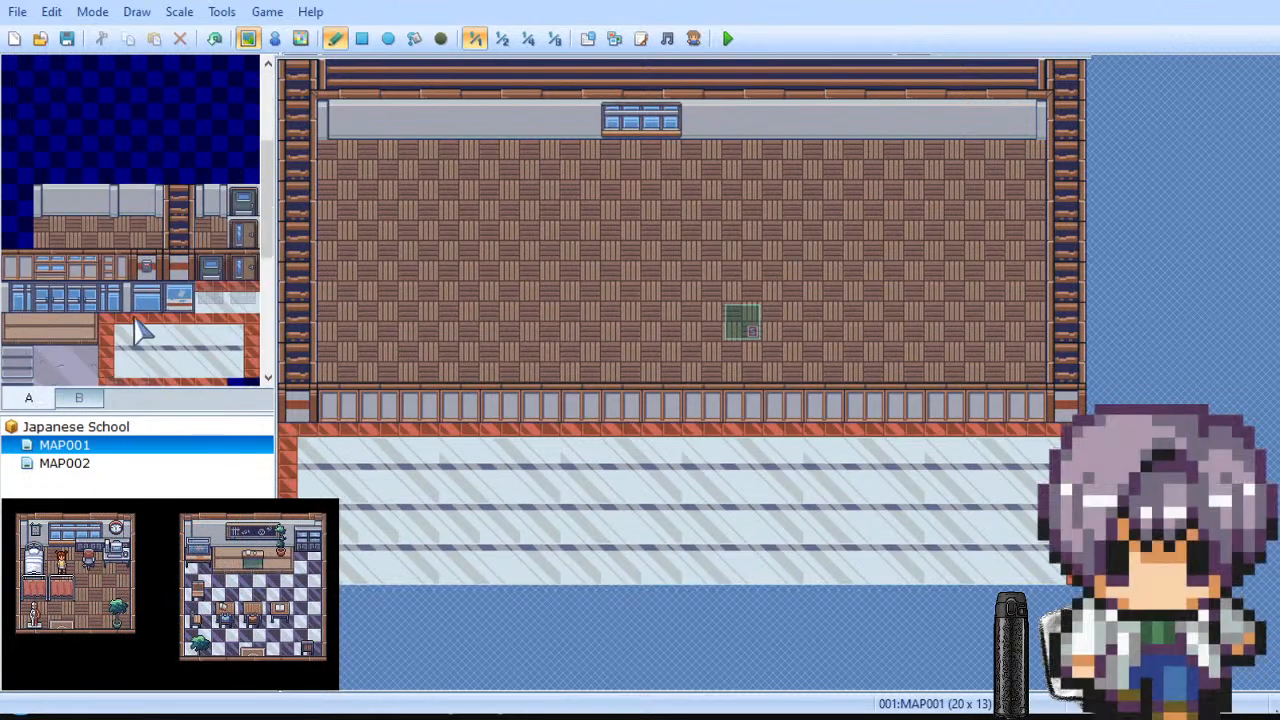
{"action": "left_click", "coordinate": [500, 128]}
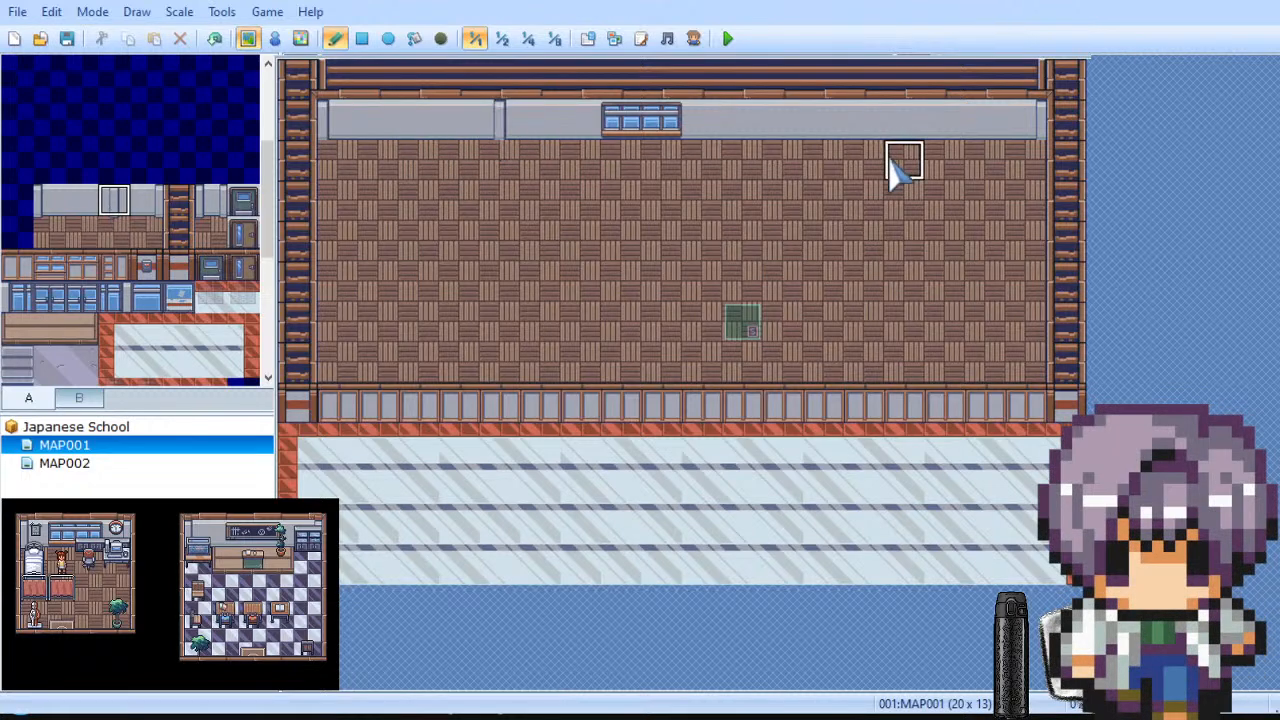
{"action": "left_click", "coordinate": [783, 136]}
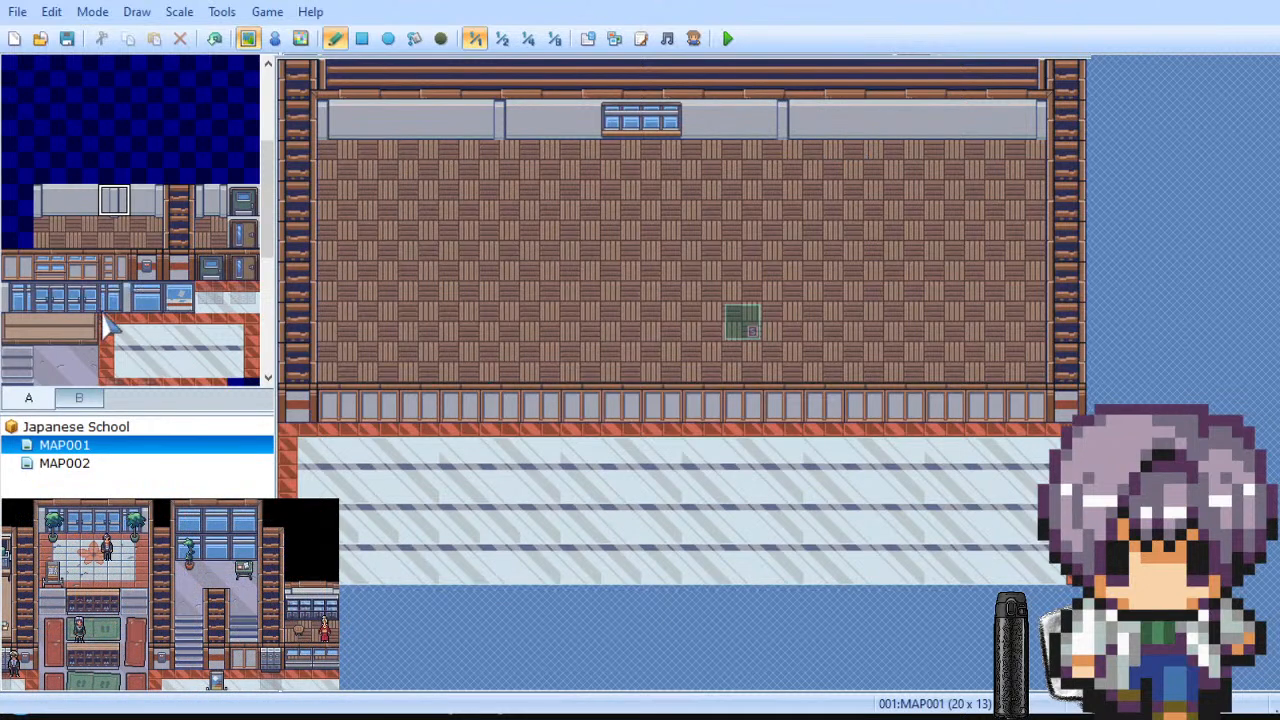
Step: Paint the horizontal blue-windowed wall tile along the classroom's lower wall facing the hallway, between the two end pillars
{"action": "scroll", "coordinate": [123, 298], "scroll_direction": "up", "scroll_amount": 3}
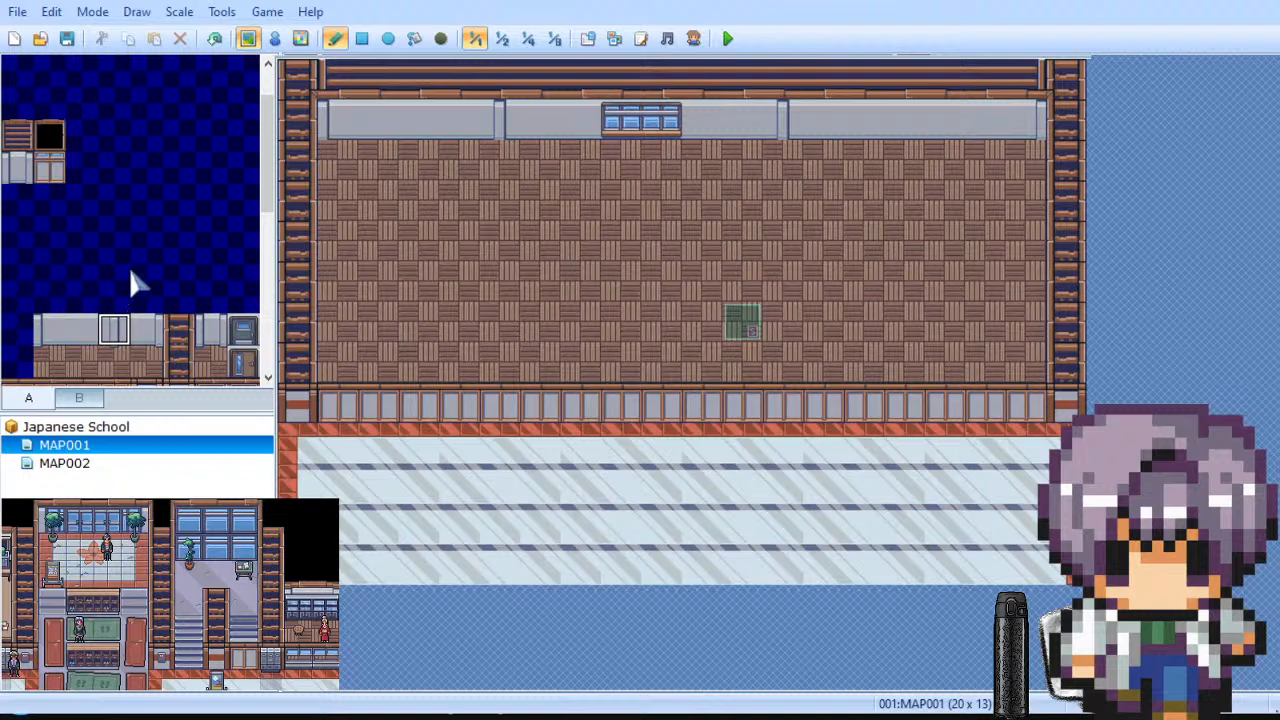
{"action": "scroll", "coordinate": [136, 275], "scroll_direction": "down", "scroll_amount": 6}
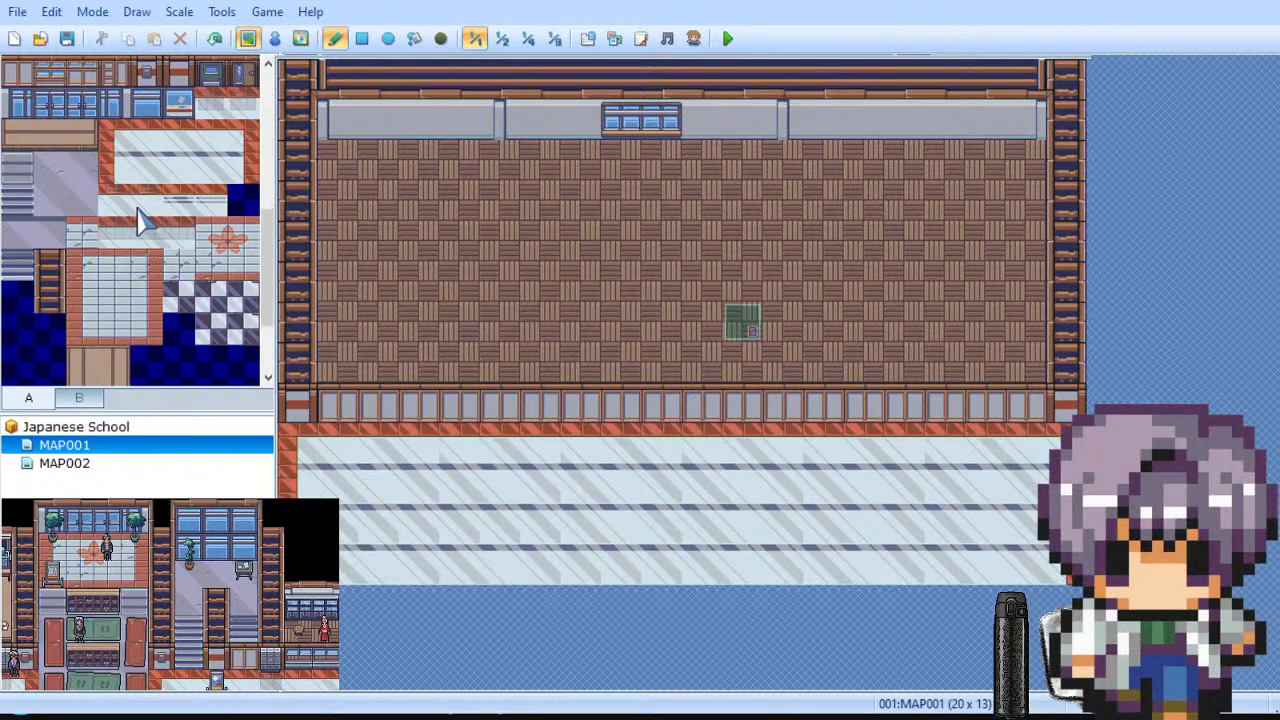
{"action": "scroll", "coordinate": [143, 224], "scroll_direction": "up", "scroll_amount": 3}
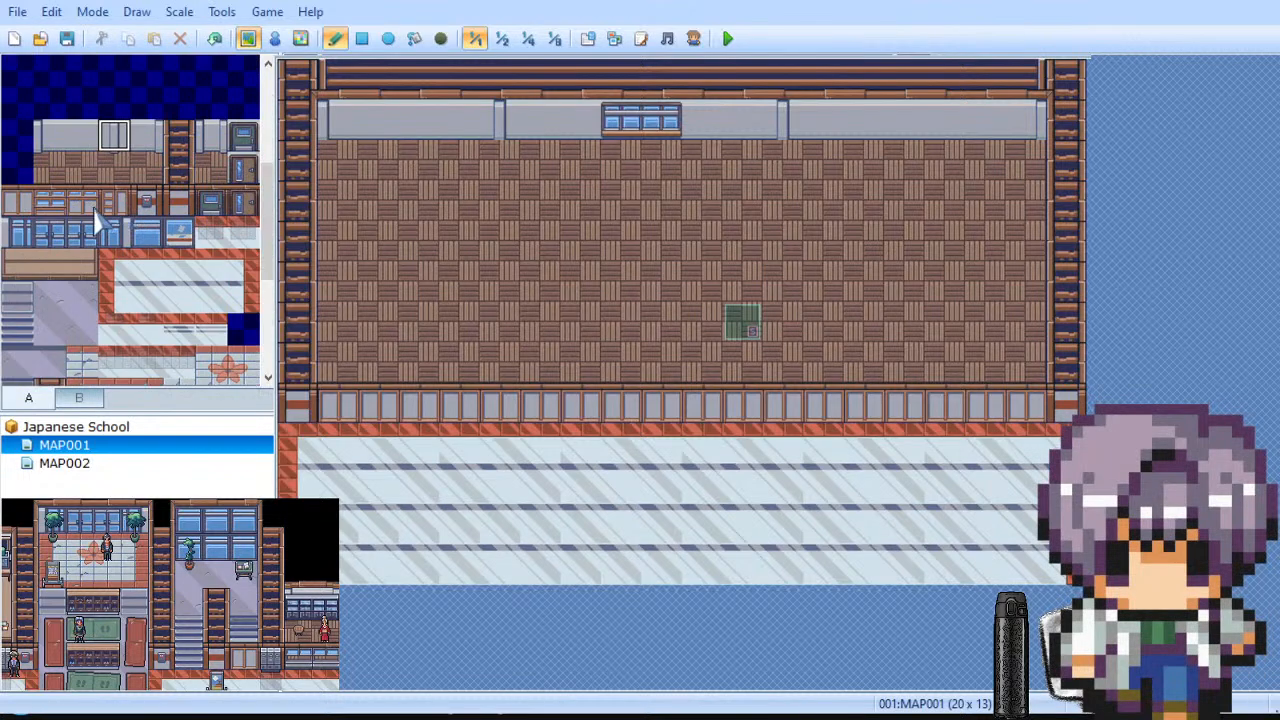
{"action": "left_click", "coordinate": [243, 140]}
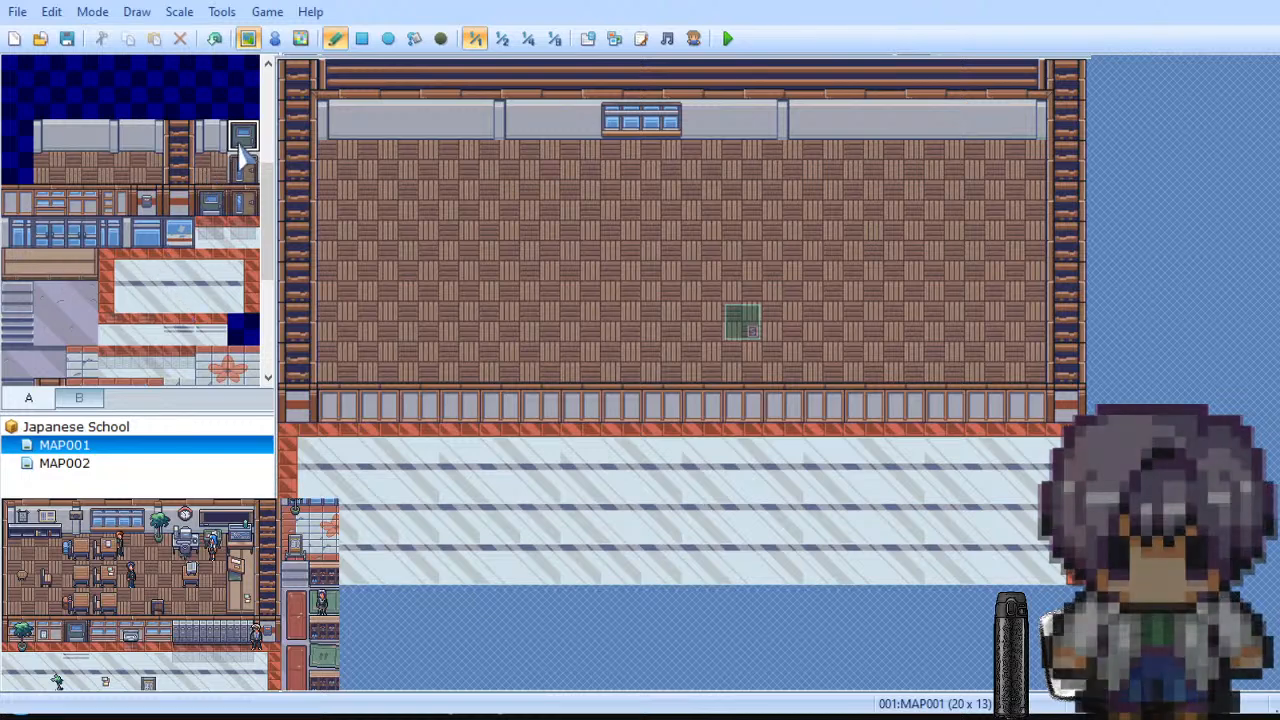
{"action": "left_click", "coordinate": [87, 208]}
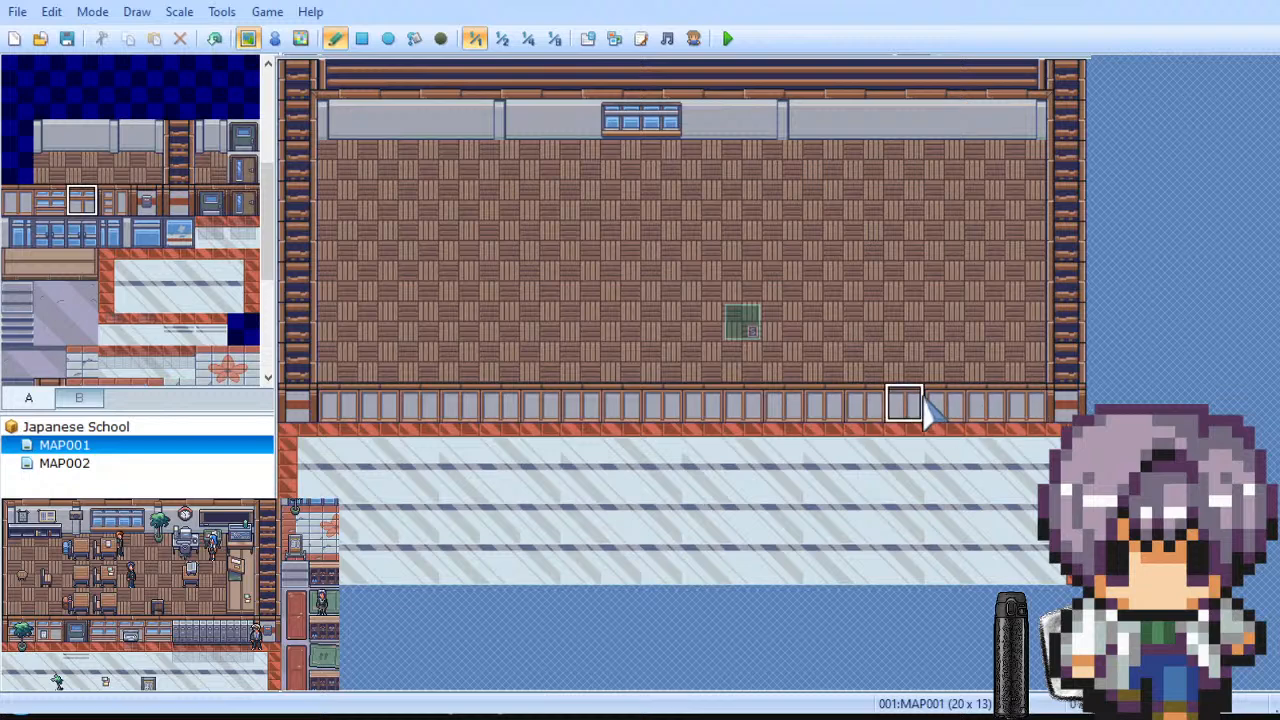
{"action": "left_click", "coordinate": [50, 204]}
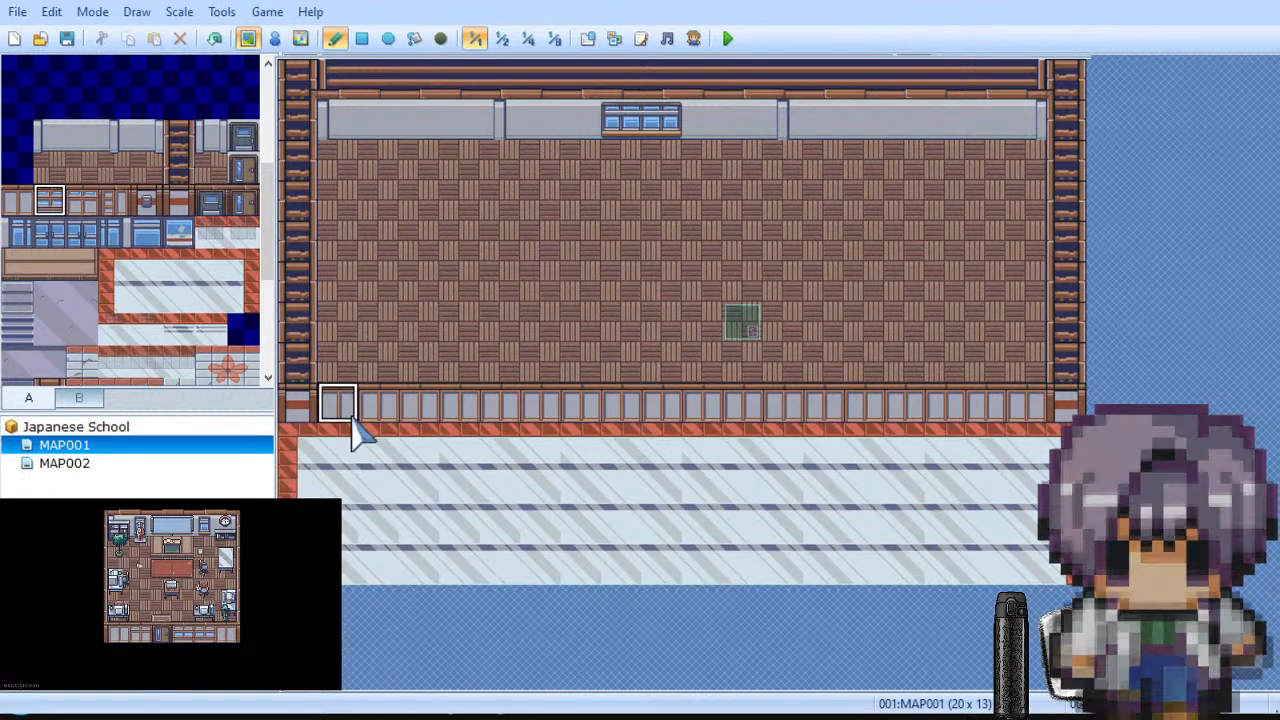
{"action": "left_click_drag", "start_coordinate": [352, 418], "coordinate": [1015, 408]}
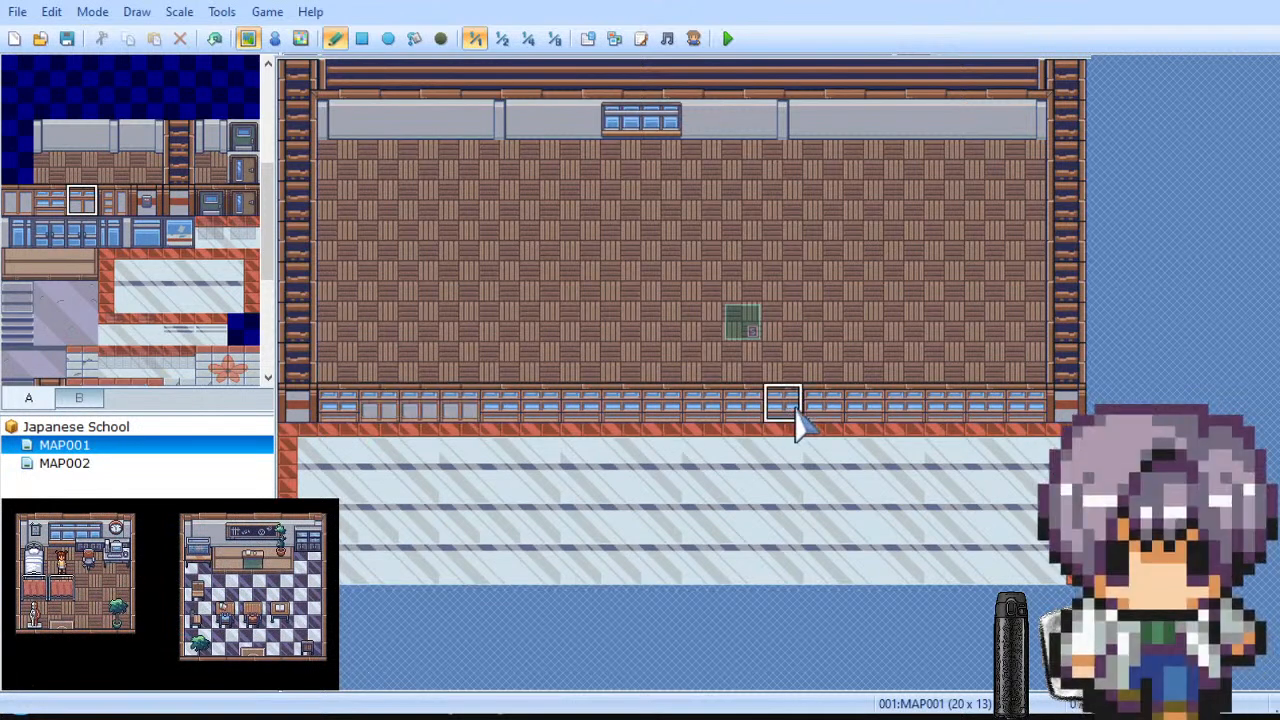
Step: Paint the framed window tile along the lower wall's middle section and set a plain sliding-door tile second from each end
{"action": "left_click_drag", "start_coordinate": [851, 412], "coordinate": [911, 412]}
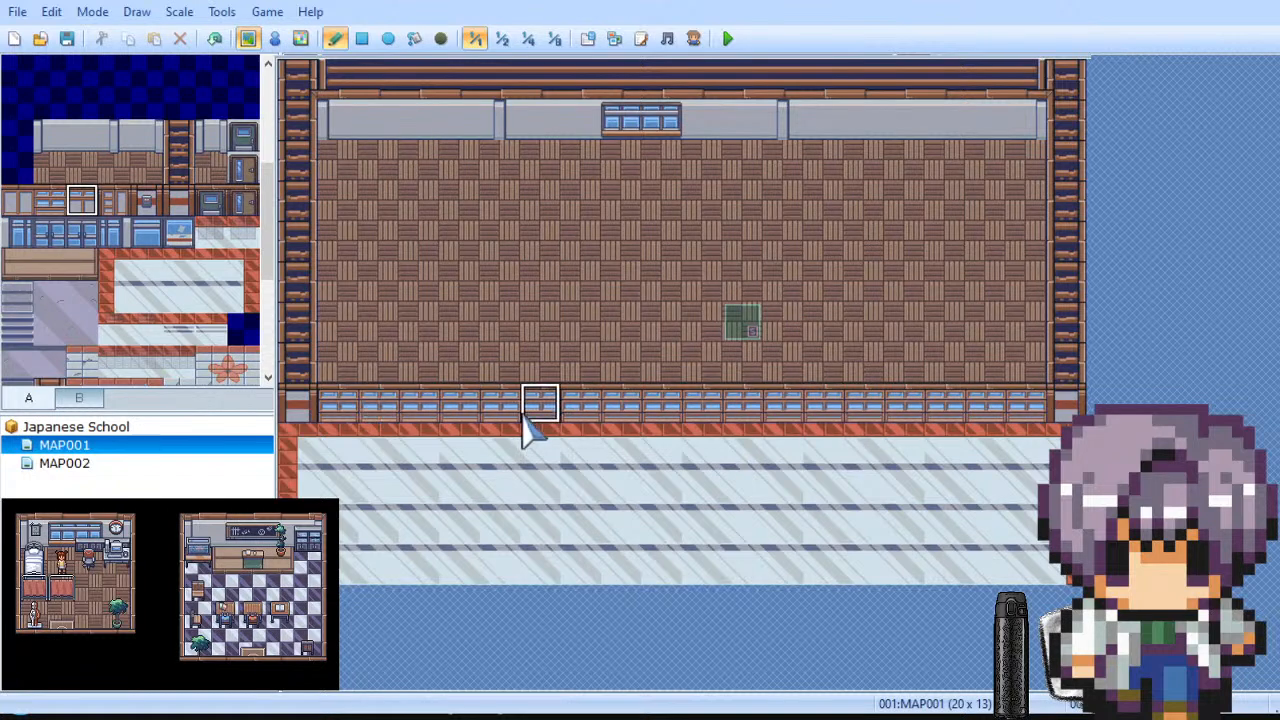
{"action": "left_click_drag", "start_coordinate": [480, 427], "coordinate": [893, 410]}
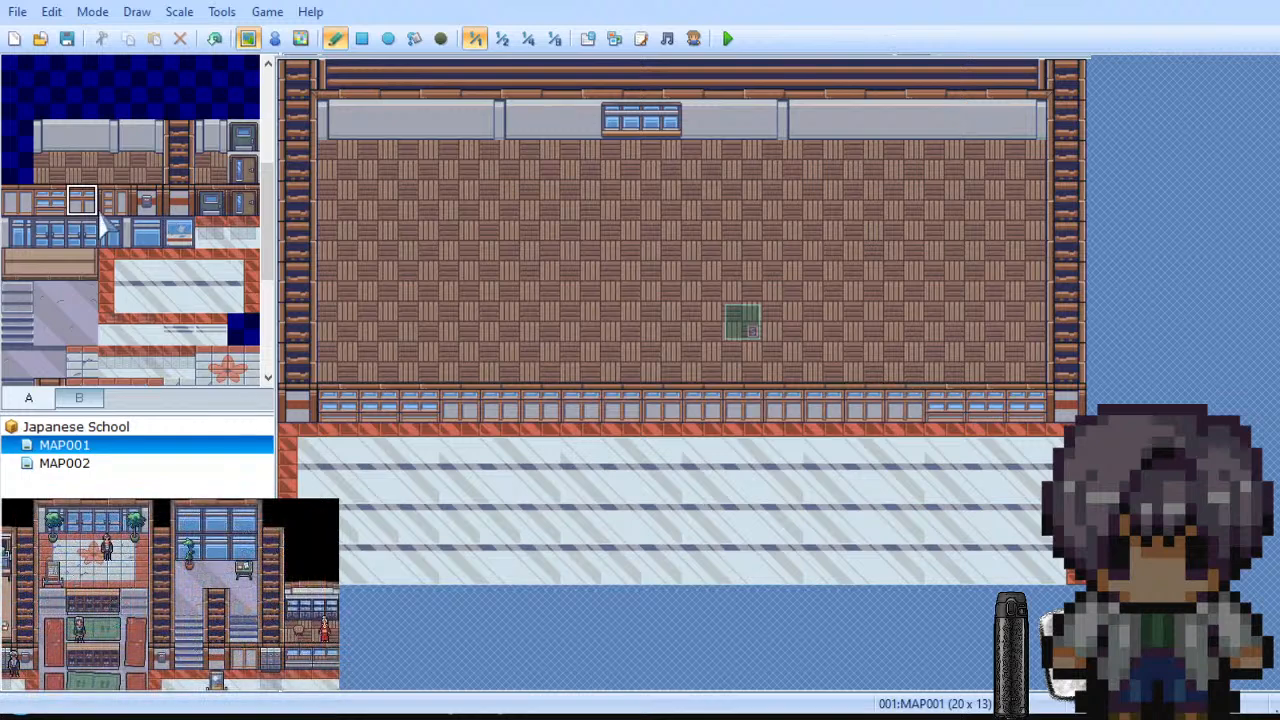
{"action": "left_click", "coordinate": [372, 420]}
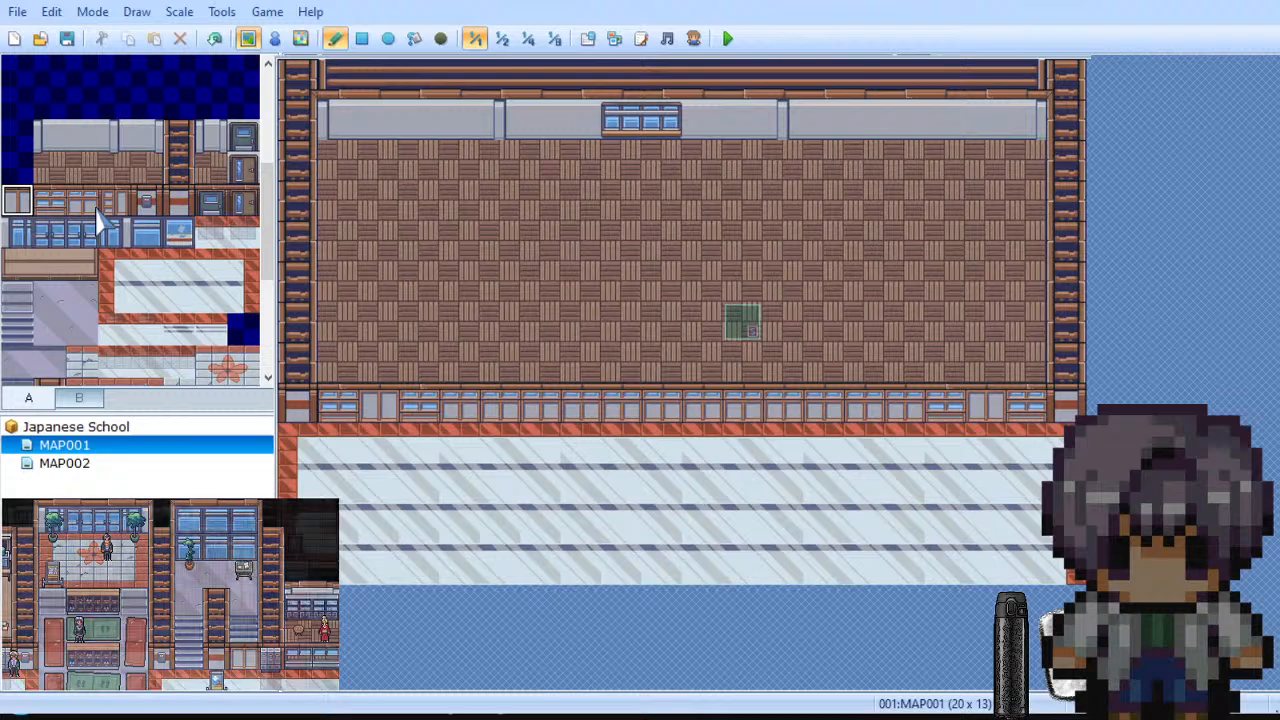
{"action": "left_click", "coordinate": [49, 205]}
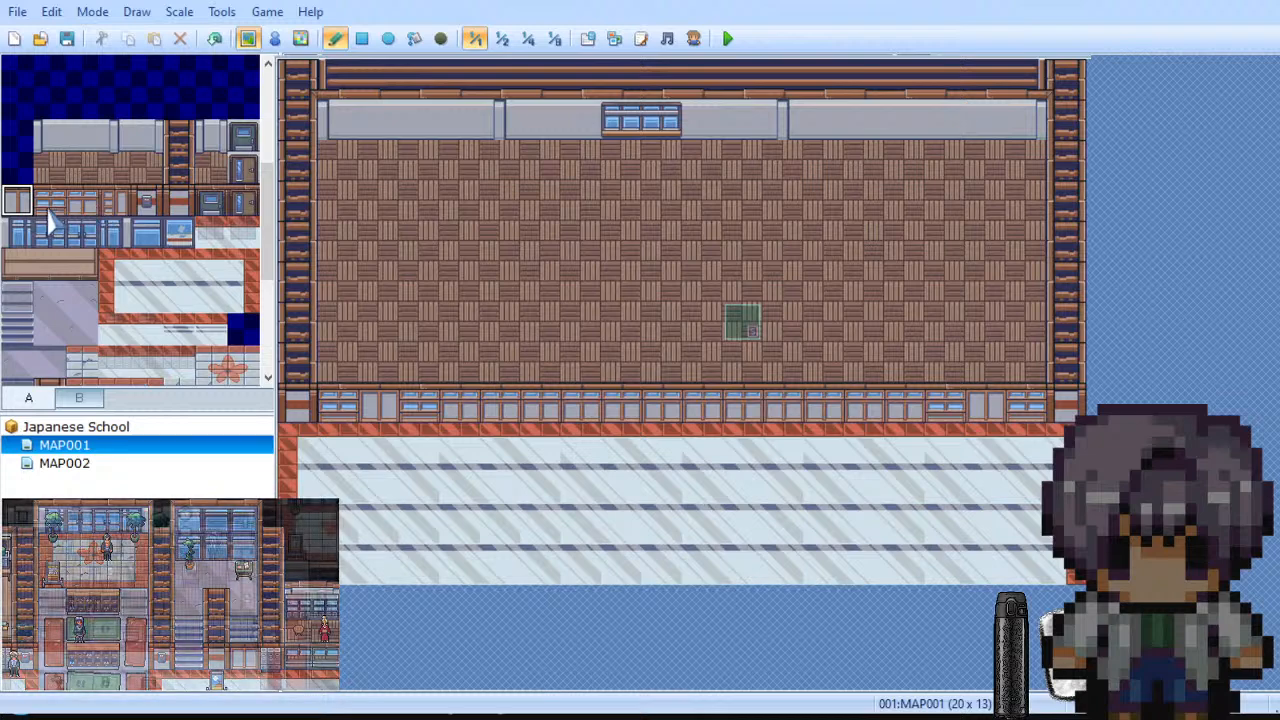
{"action": "left_click", "coordinate": [114, 205]}
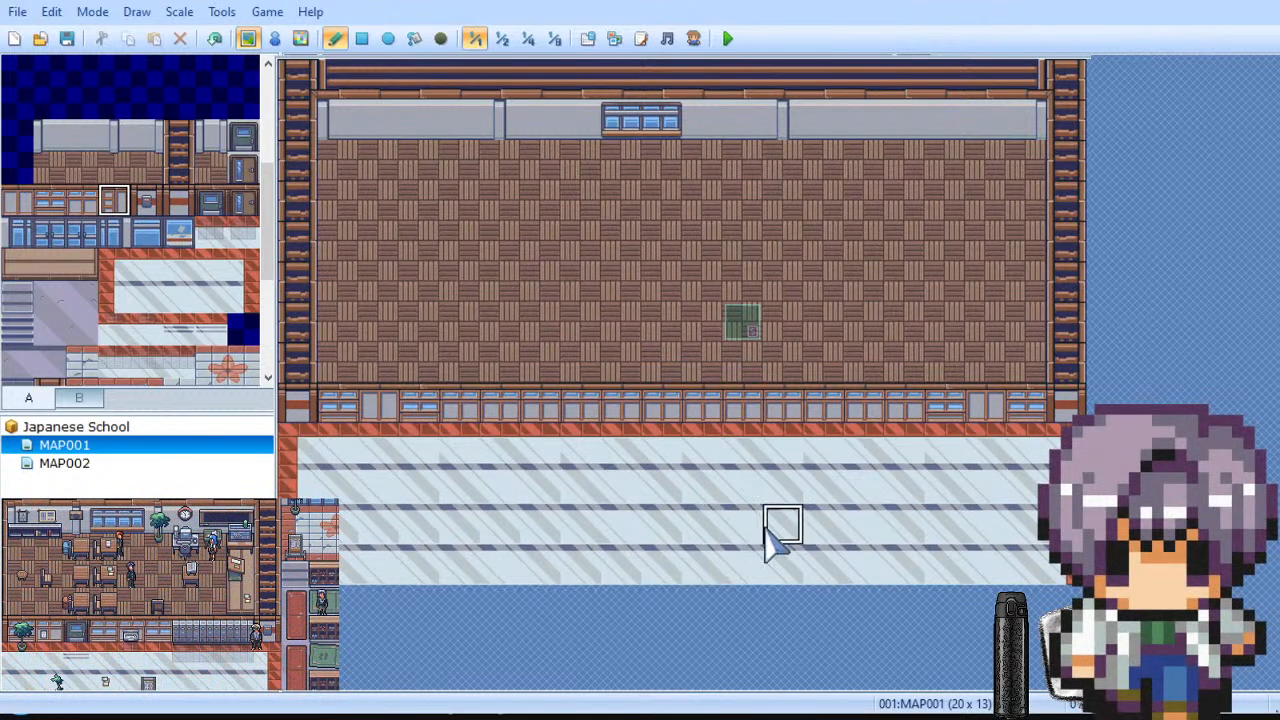
{"action": "left_click", "coordinate": [662, 487]}
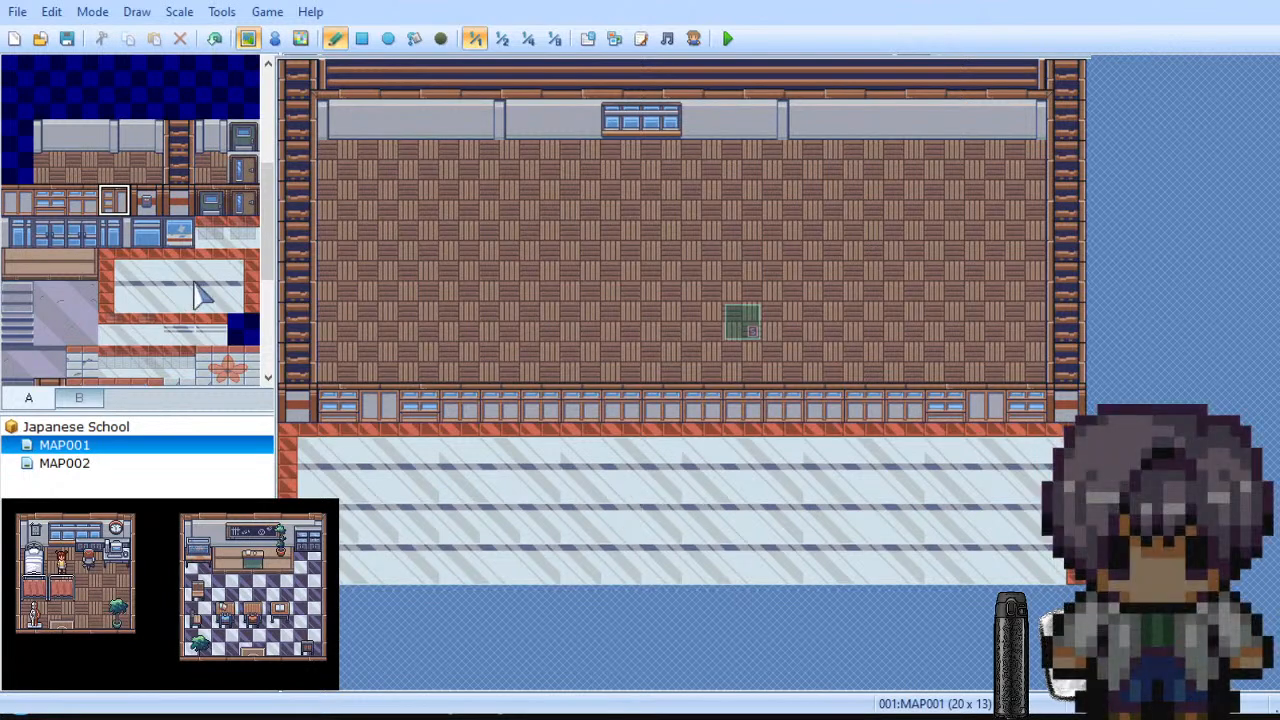
Step: Place the shaded hallway floor tiles below both sliding doors and the wall-fixture tile on the lower wall's right-end pillar
{"action": "scroll", "coordinate": [200, 293], "scroll_direction": "down", "scroll_amount": 2}
{"action": "scroll", "coordinate": [197, 293], "scroll_direction": "down", "scroll_amount": 2}
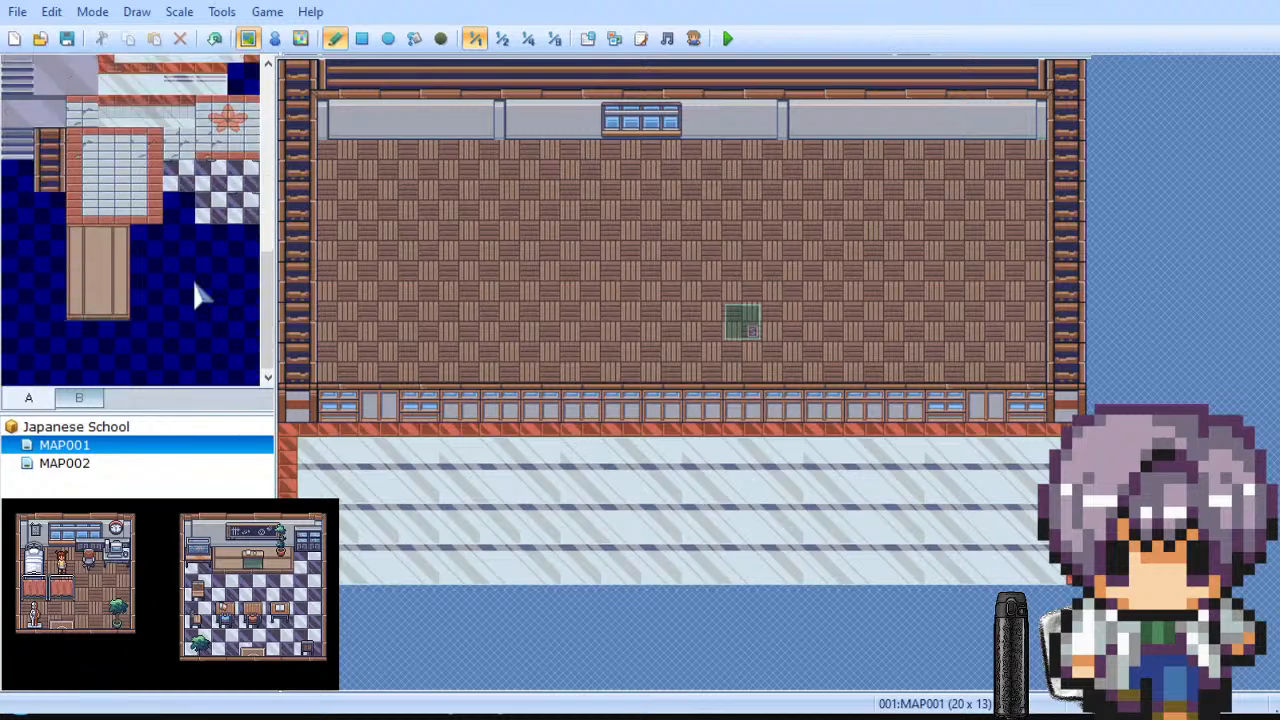
{"action": "scroll", "coordinate": [200, 293], "scroll_direction": "up", "scroll_amount": 3}
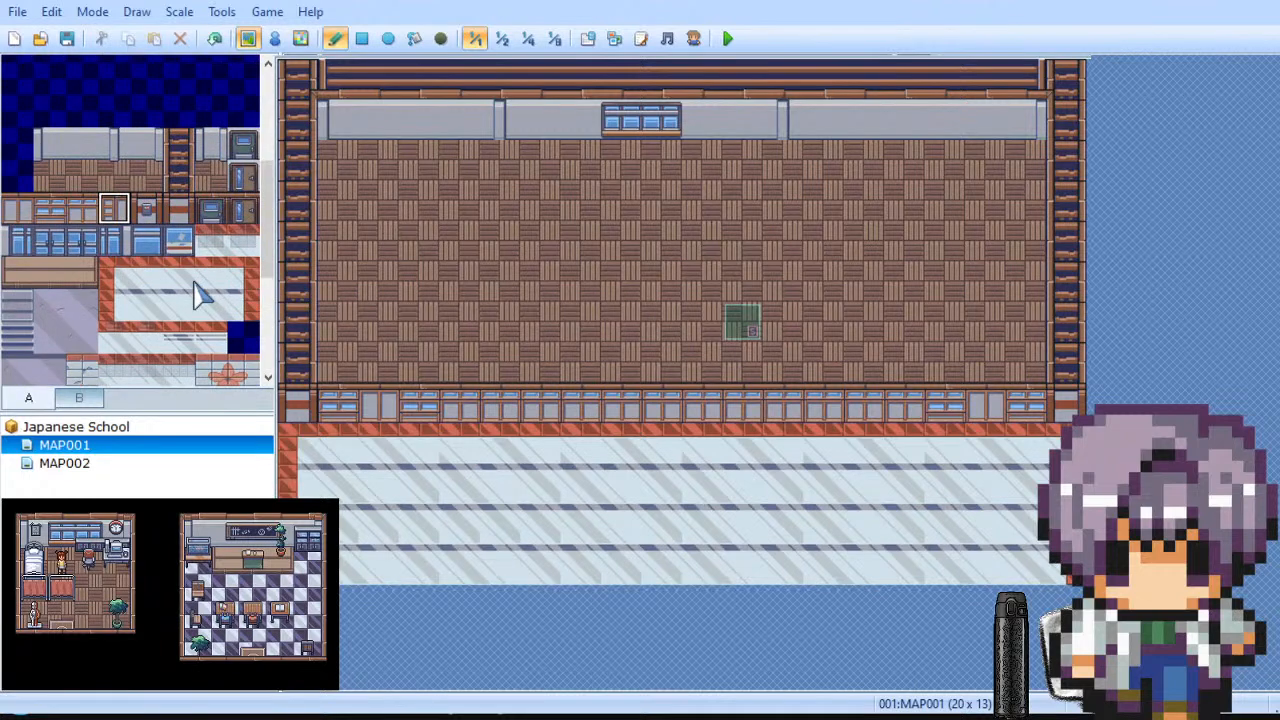
{"action": "left_click", "coordinate": [214, 245]}
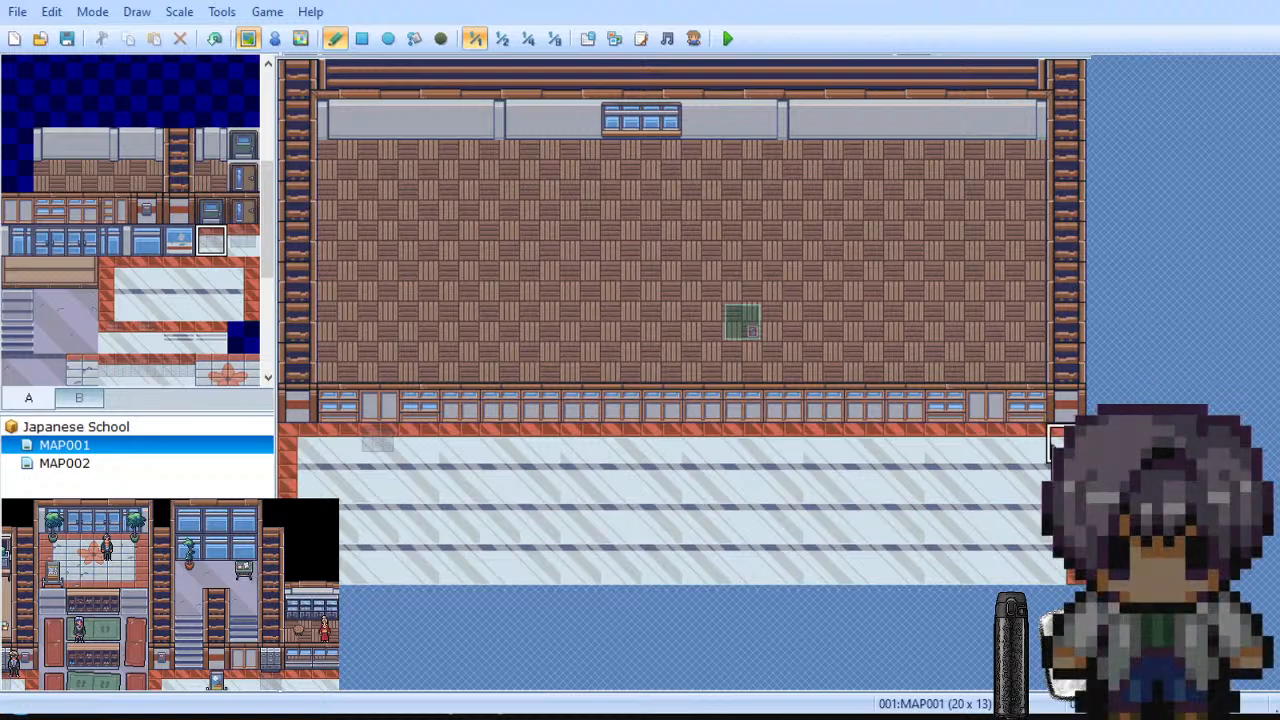
{"action": "left_click", "coordinate": [244, 244]}
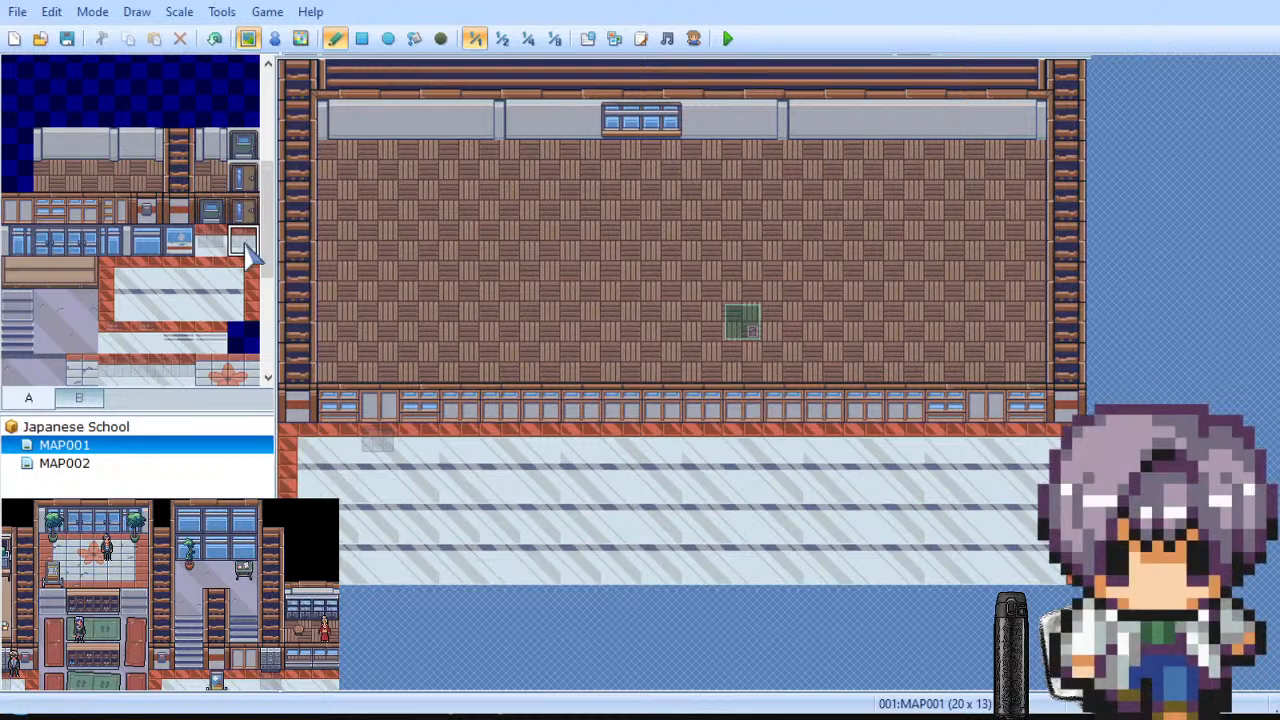
{"action": "left_click", "coordinate": [980, 452]}
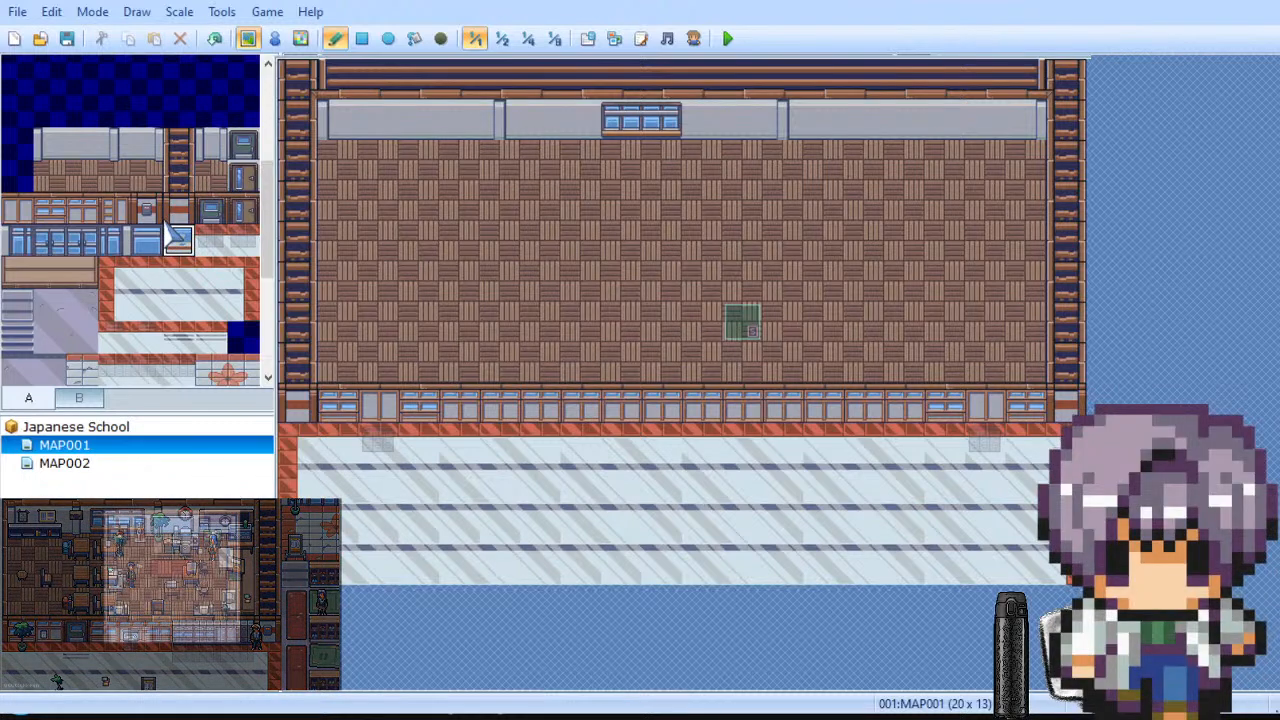
{"action": "left_click", "coordinate": [144, 212]}
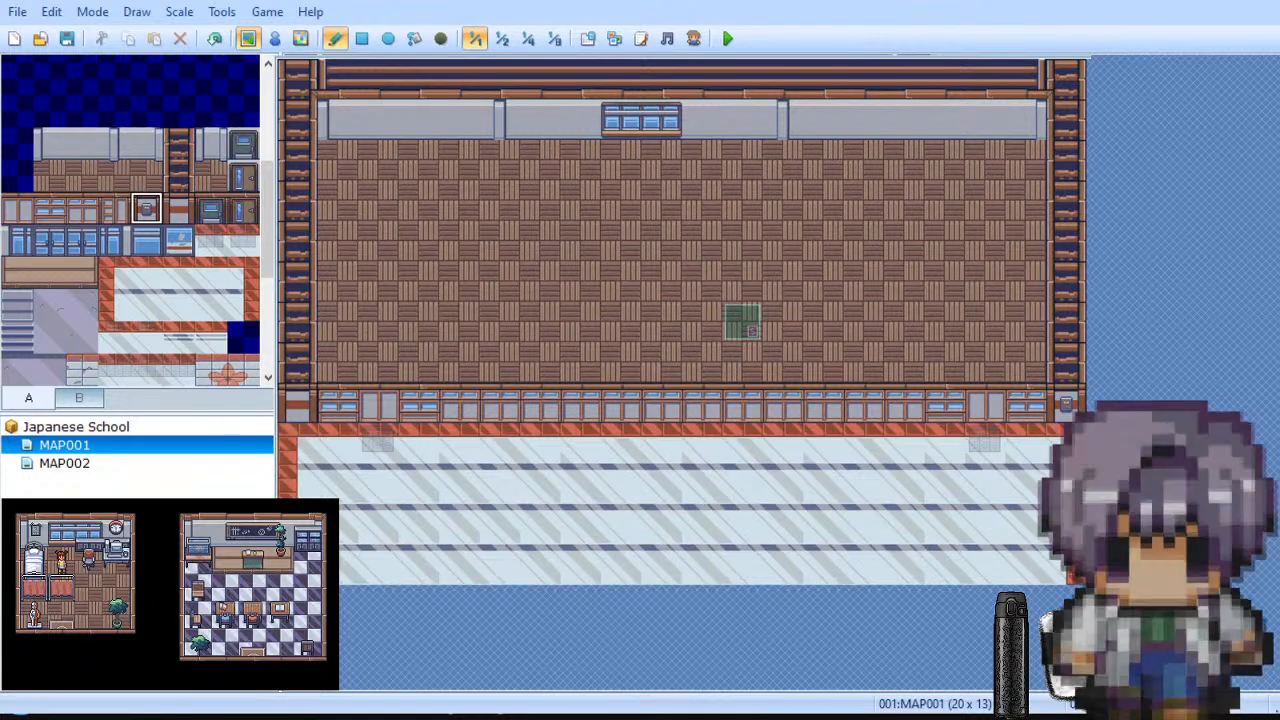
Step: Examine the remaining wall, window, panel and hallway tiles on tileset page A
{"action": "scroll", "coordinate": [187, 343], "scroll_direction": "up", "scroll_amount": 3}
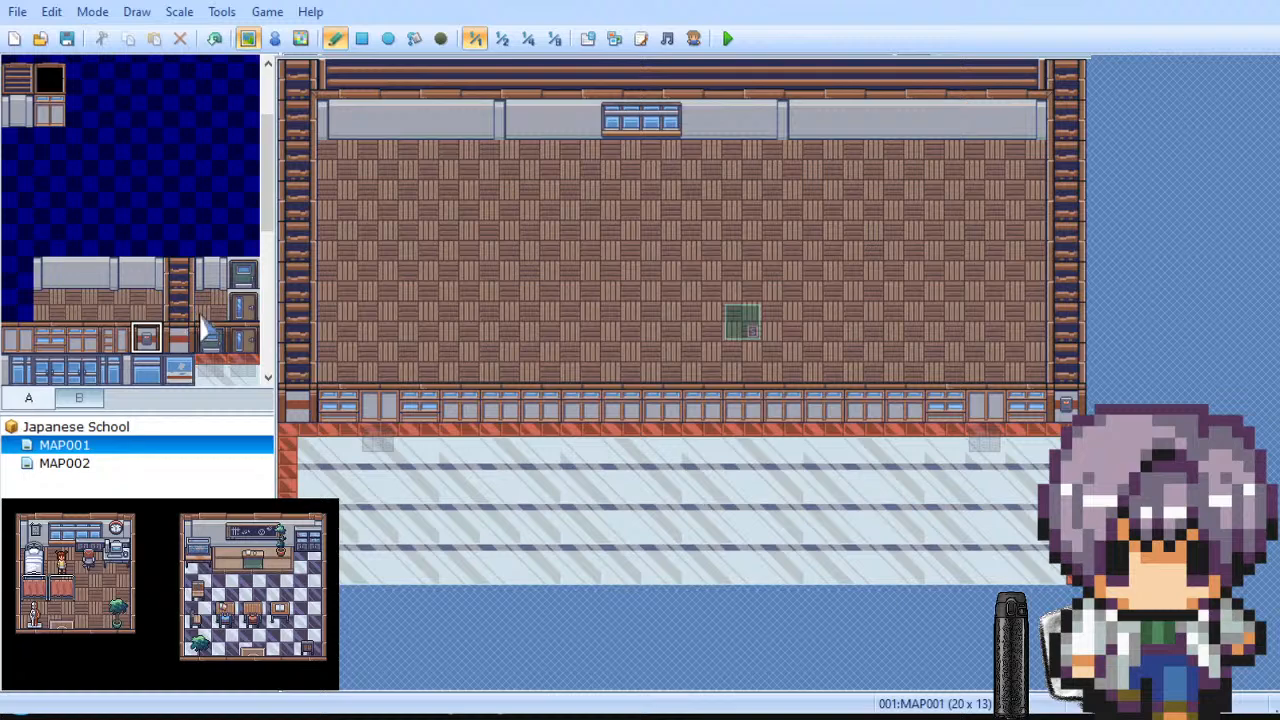
{"action": "scroll", "coordinate": [200, 320], "scroll_direction": "down", "scroll_amount": 4}
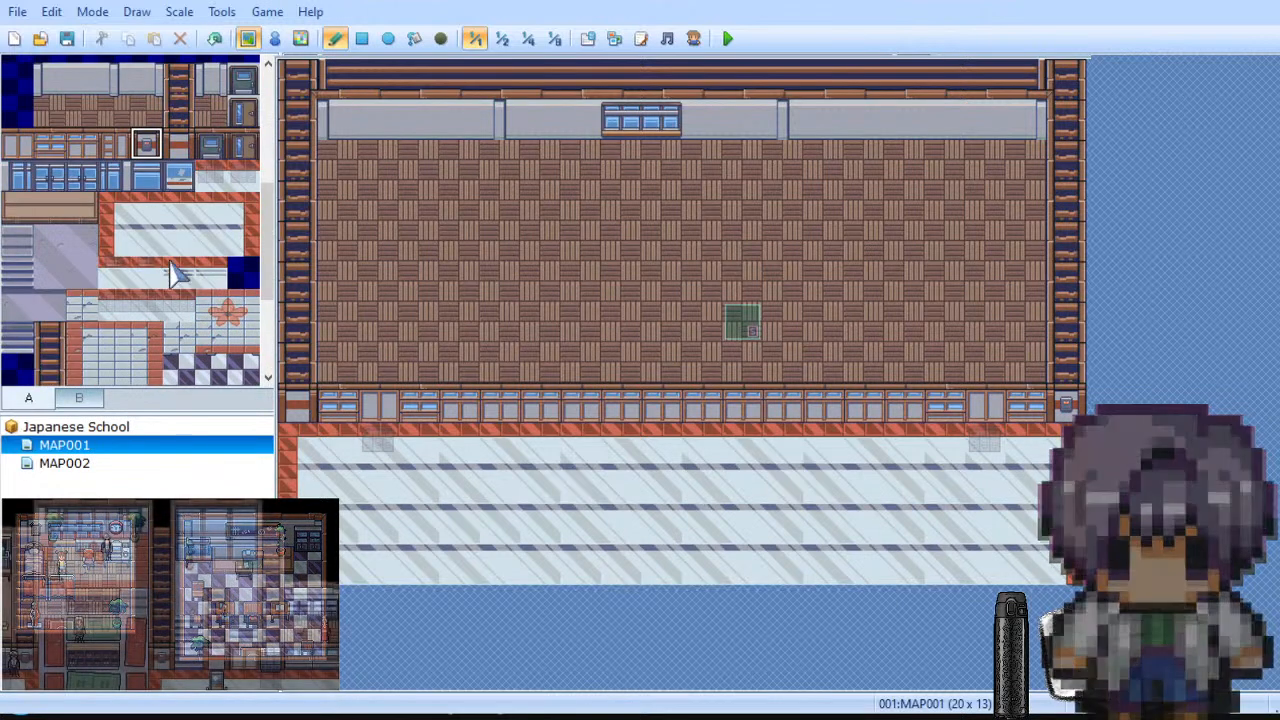
{"action": "scroll", "coordinate": [170, 277], "scroll_direction": "up", "scroll_amount": 2}
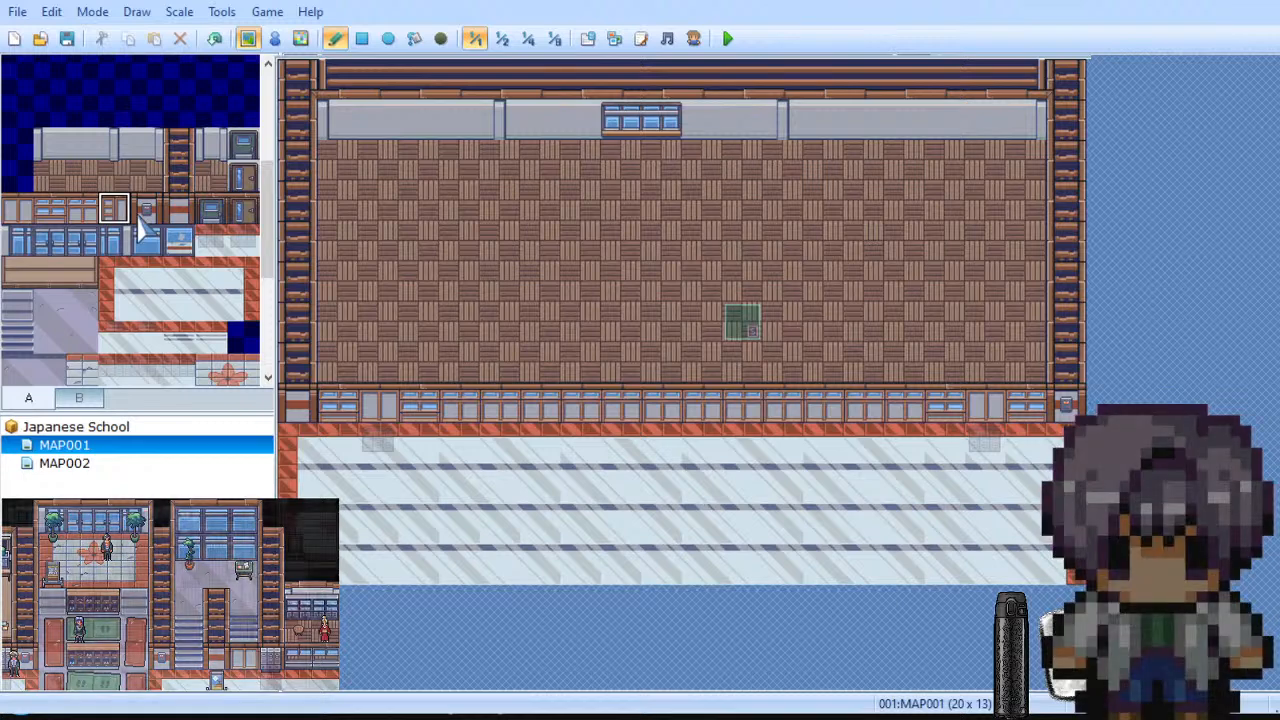
{"action": "scroll", "coordinate": [143, 228], "scroll_direction": "up", "scroll_amount": 2}
{"action": "scroll", "coordinate": [143, 228], "scroll_direction": "up", "scroll_amount": 4}
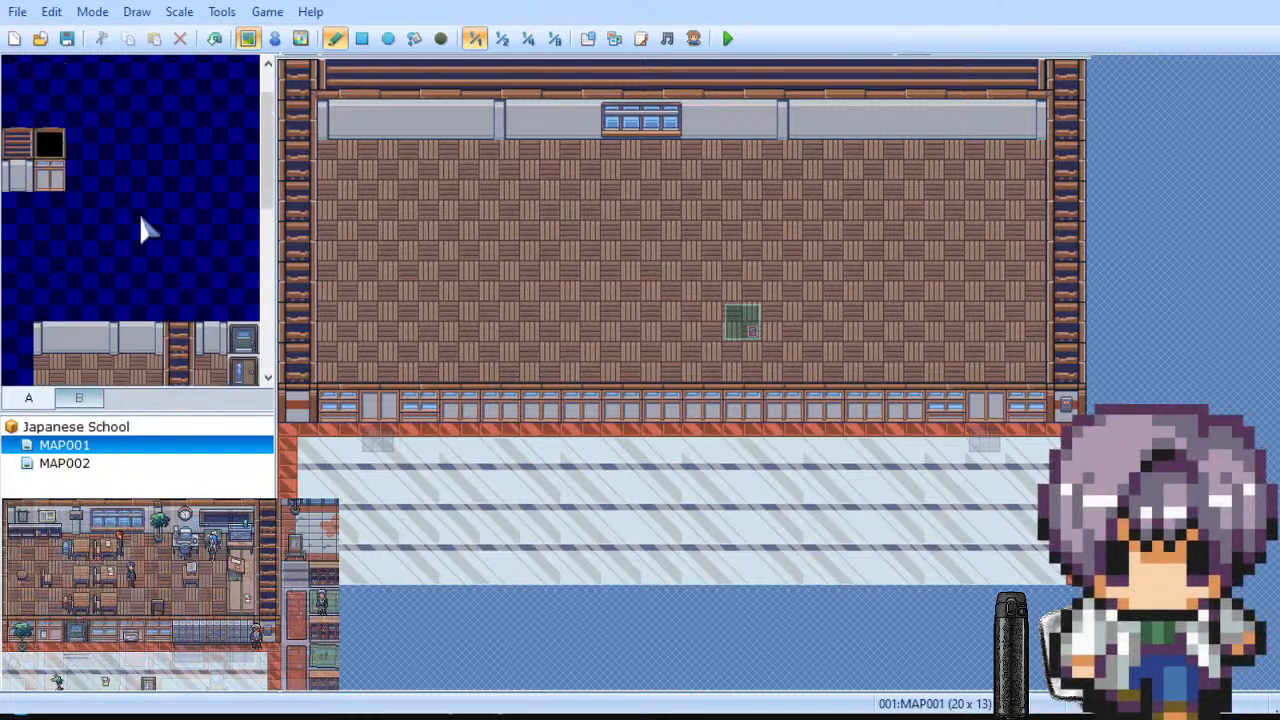
{"action": "scroll", "coordinate": [143, 228], "scroll_direction": "down", "scroll_amount": 2}
{"action": "scroll", "coordinate": [143, 228], "scroll_direction": "down", "scroll_amount": 2}
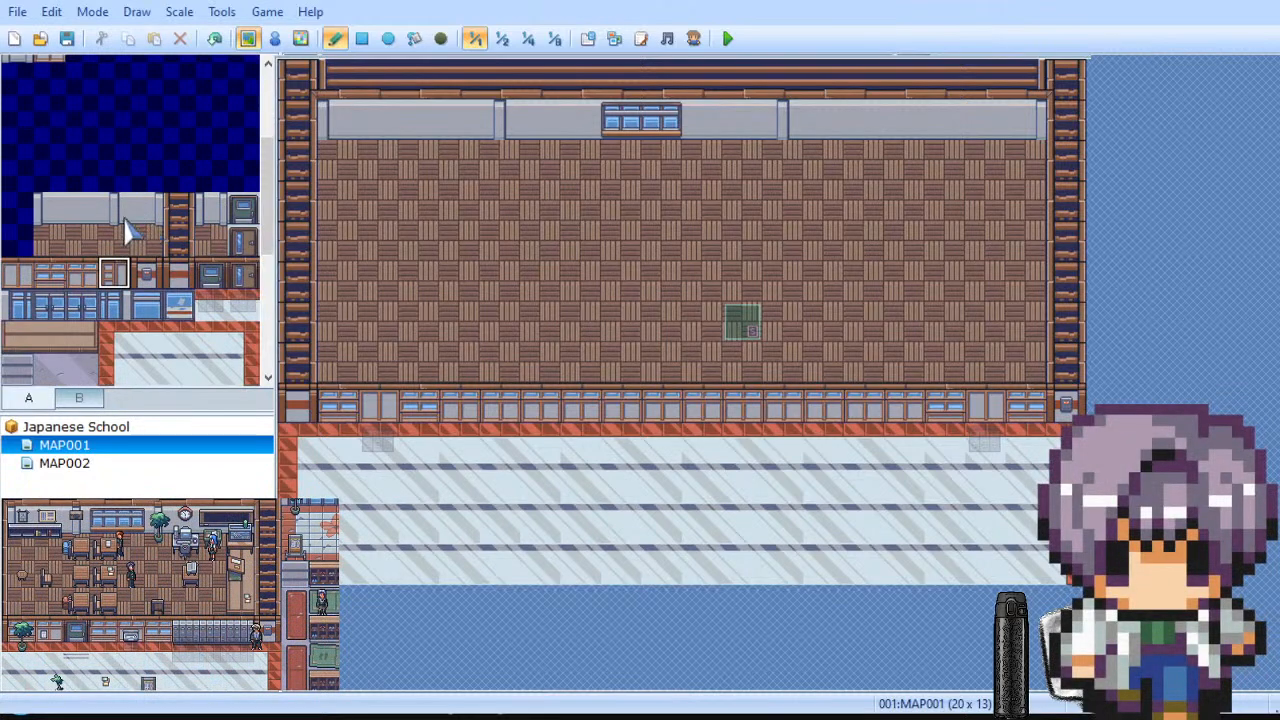
{"action": "left_click", "coordinate": [204, 219]}
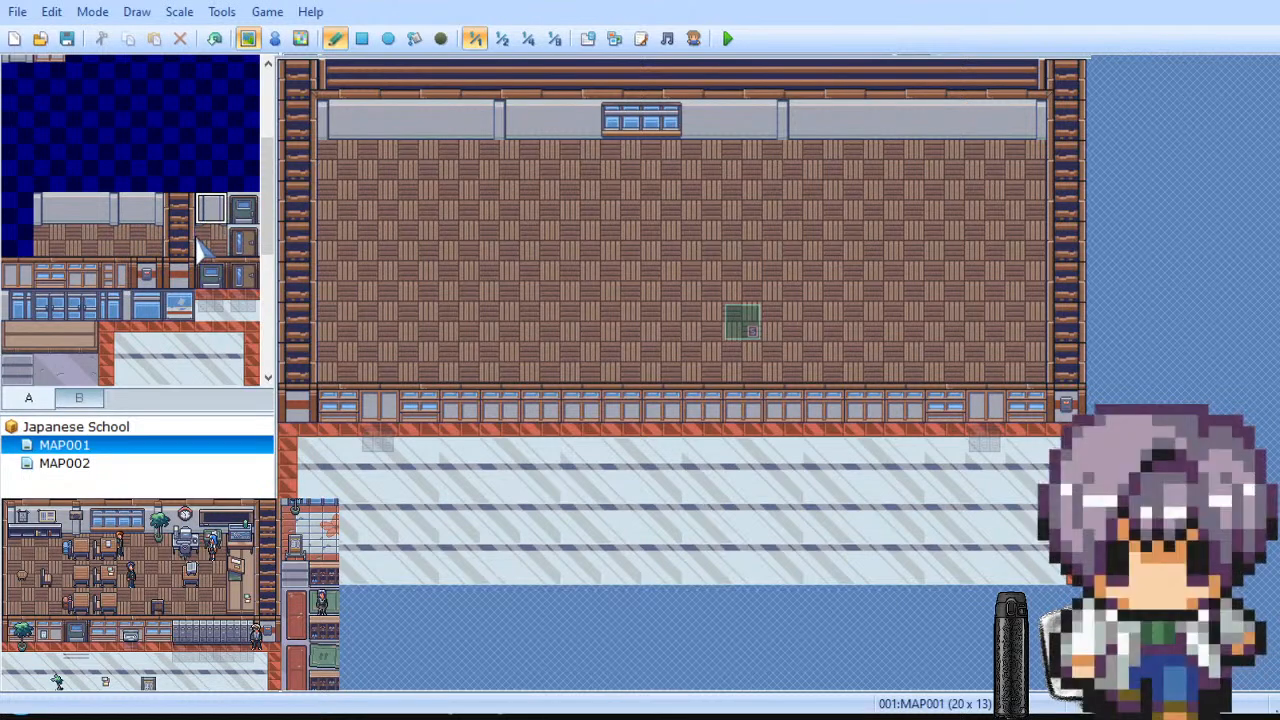
{"action": "scroll", "coordinate": [199, 250], "scroll_direction": "down", "scroll_amount": 4}
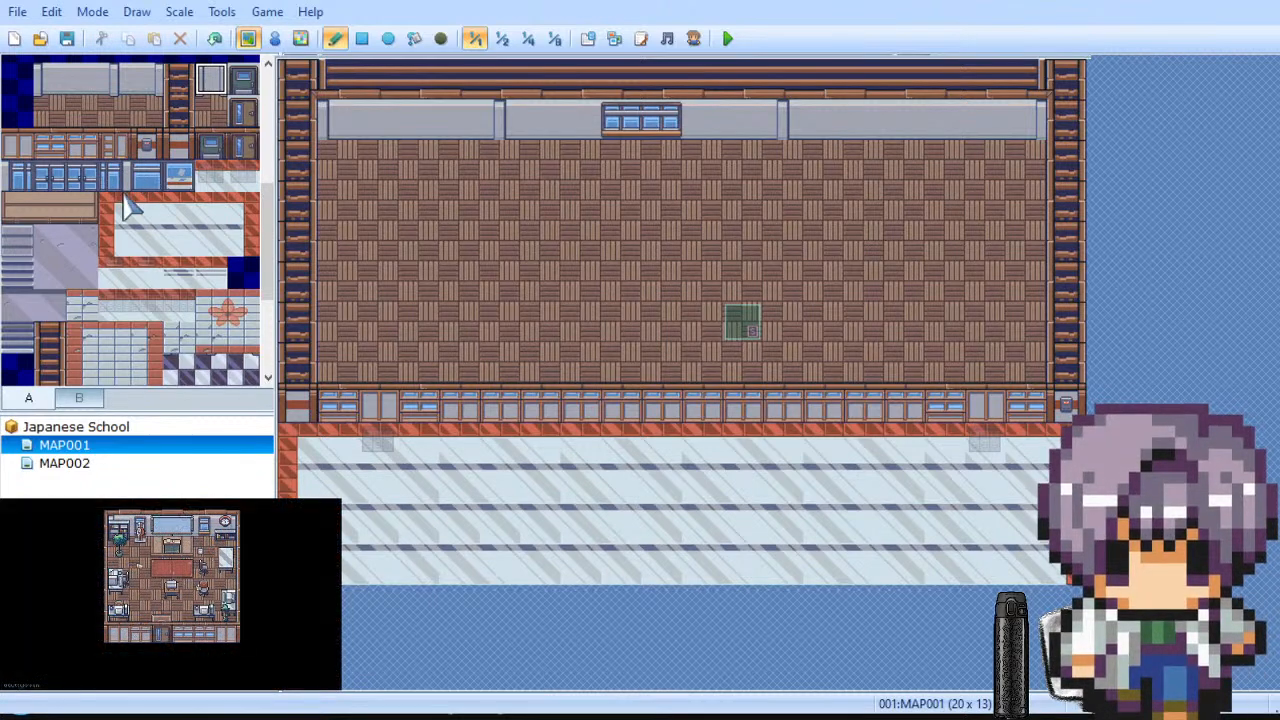
{"action": "scroll", "coordinate": [143, 232], "scroll_direction": "down", "scroll_amount": 2}
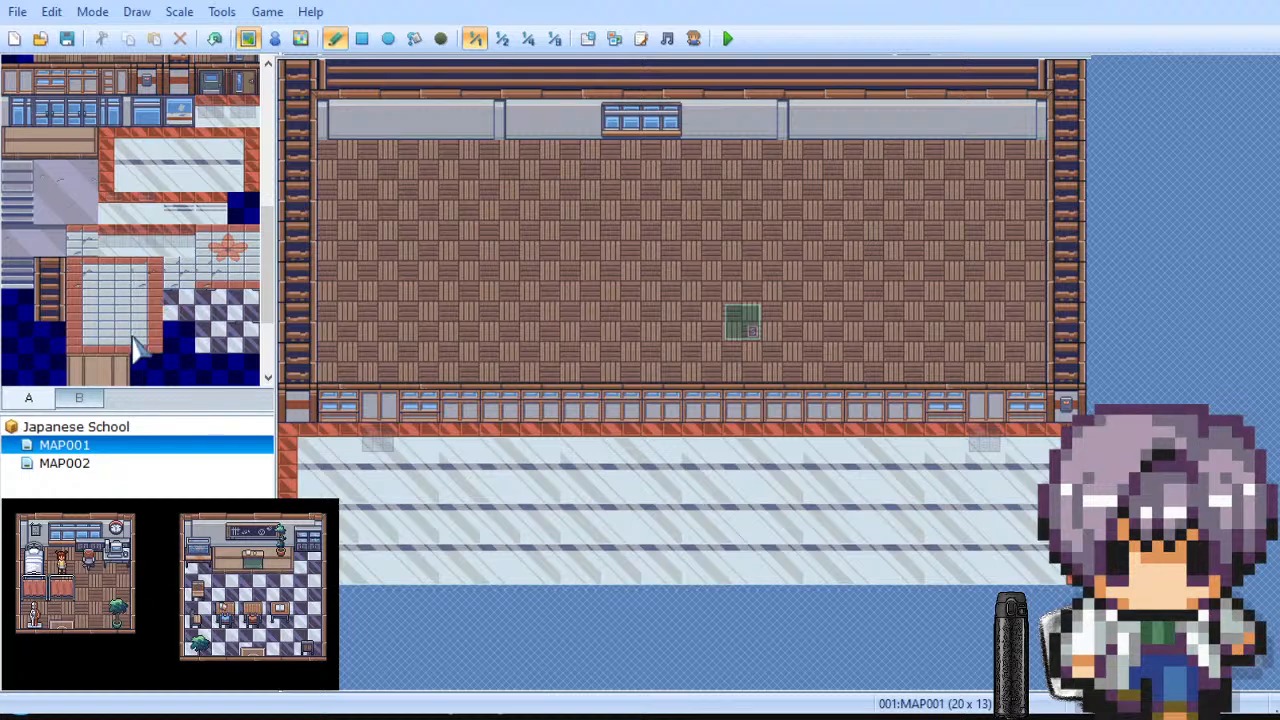
{"action": "scroll", "coordinate": [134, 345], "scroll_direction": "up", "scroll_amount": 3}
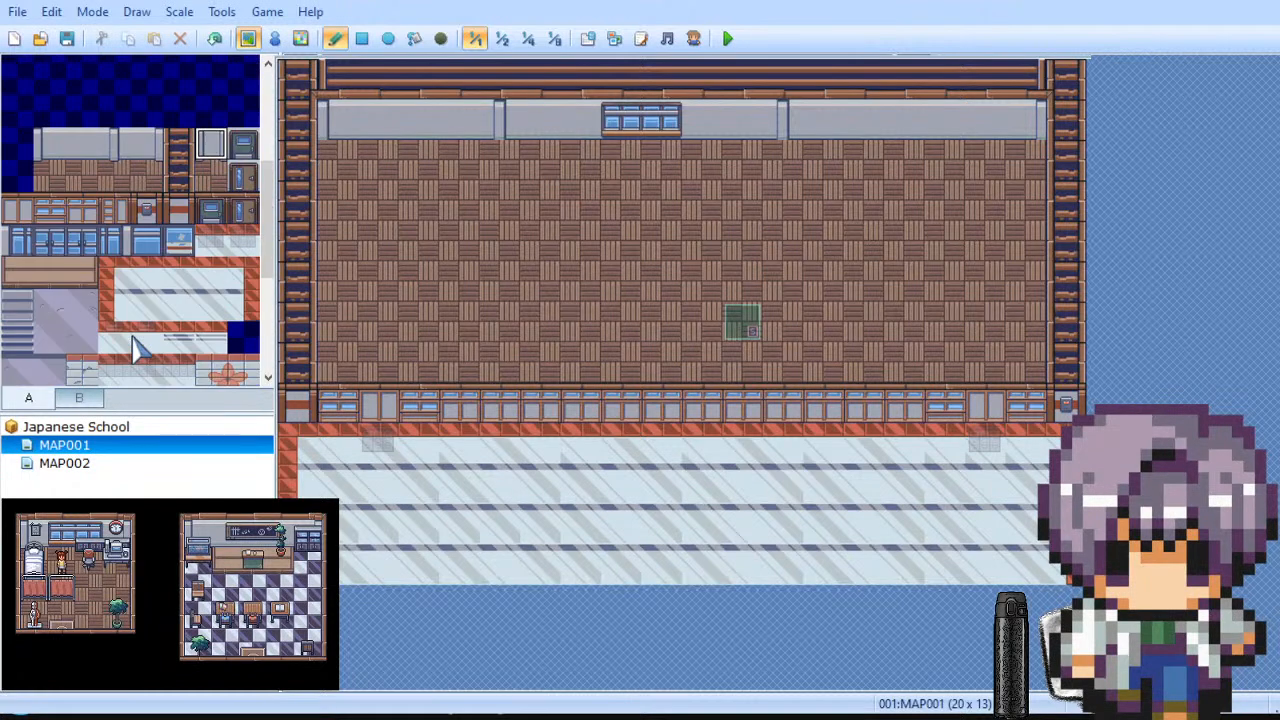
{"action": "left_click", "coordinate": [181, 248]}
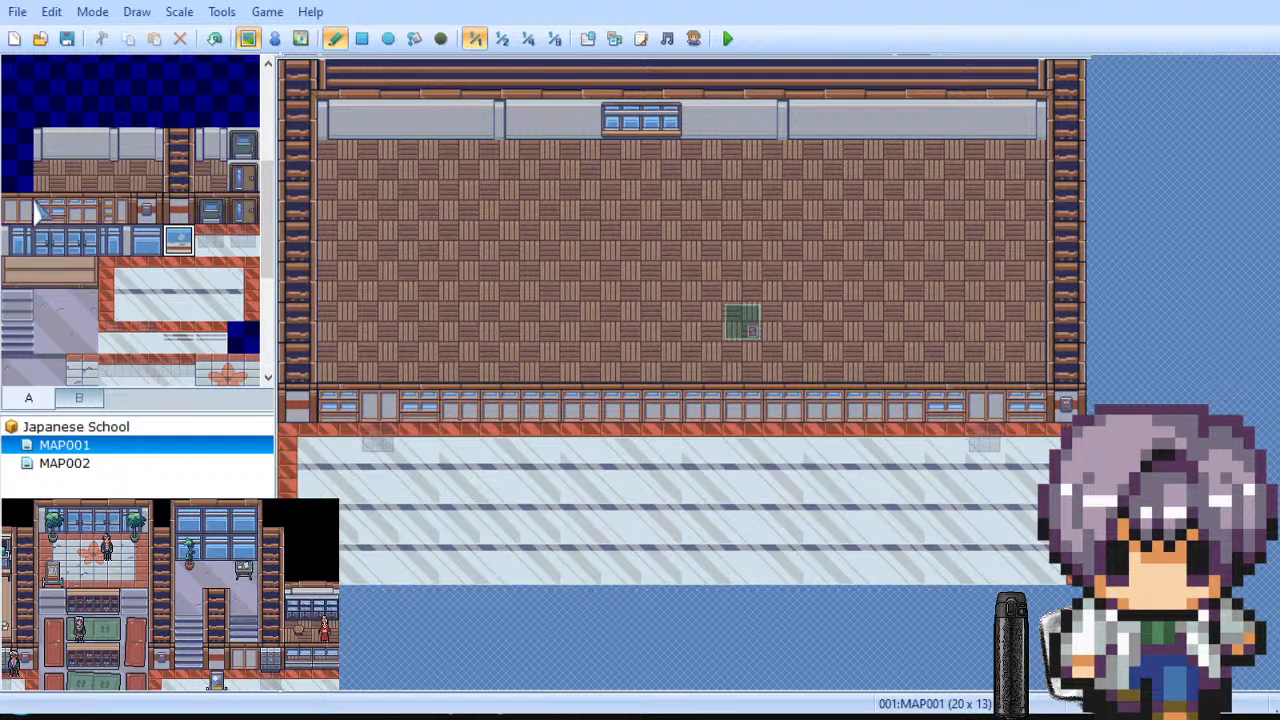
{"action": "left_click_drag", "start_coordinate": [35, 208], "coordinate": [145, 208]}
{"action": "left_click", "coordinate": [82, 210]}
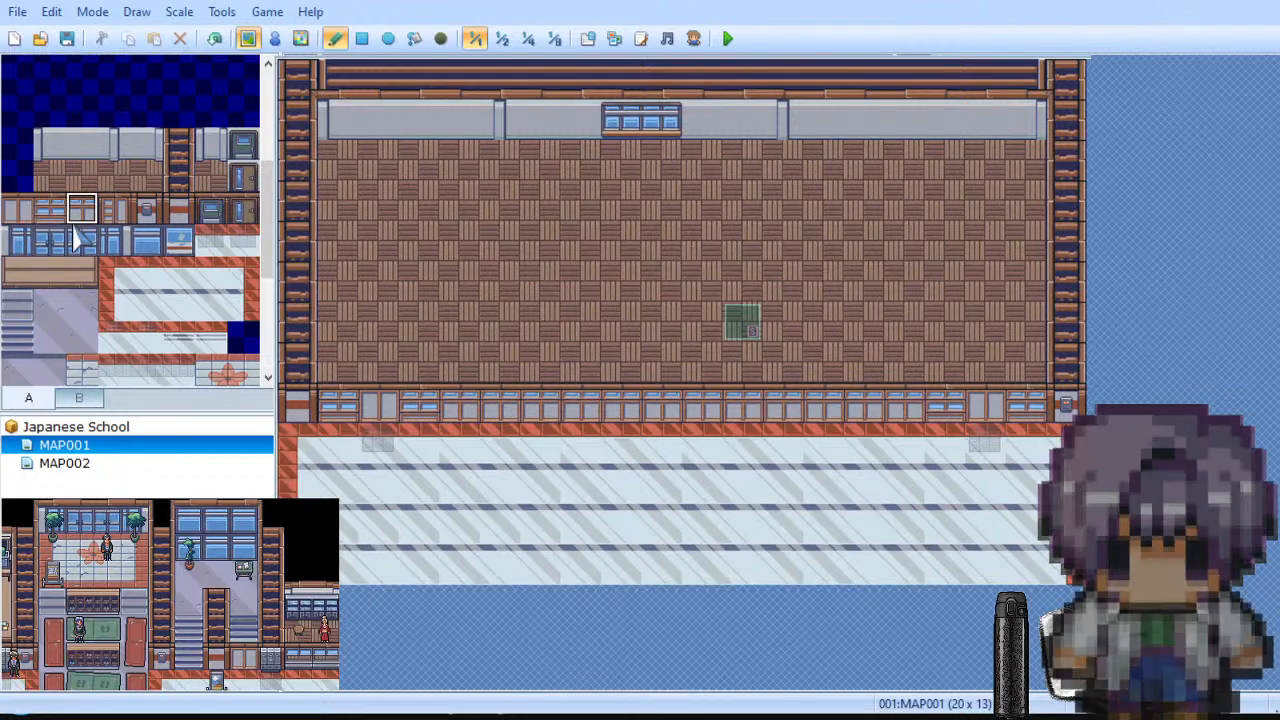
{"action": "left_click", "coordinate": [182, 216]}
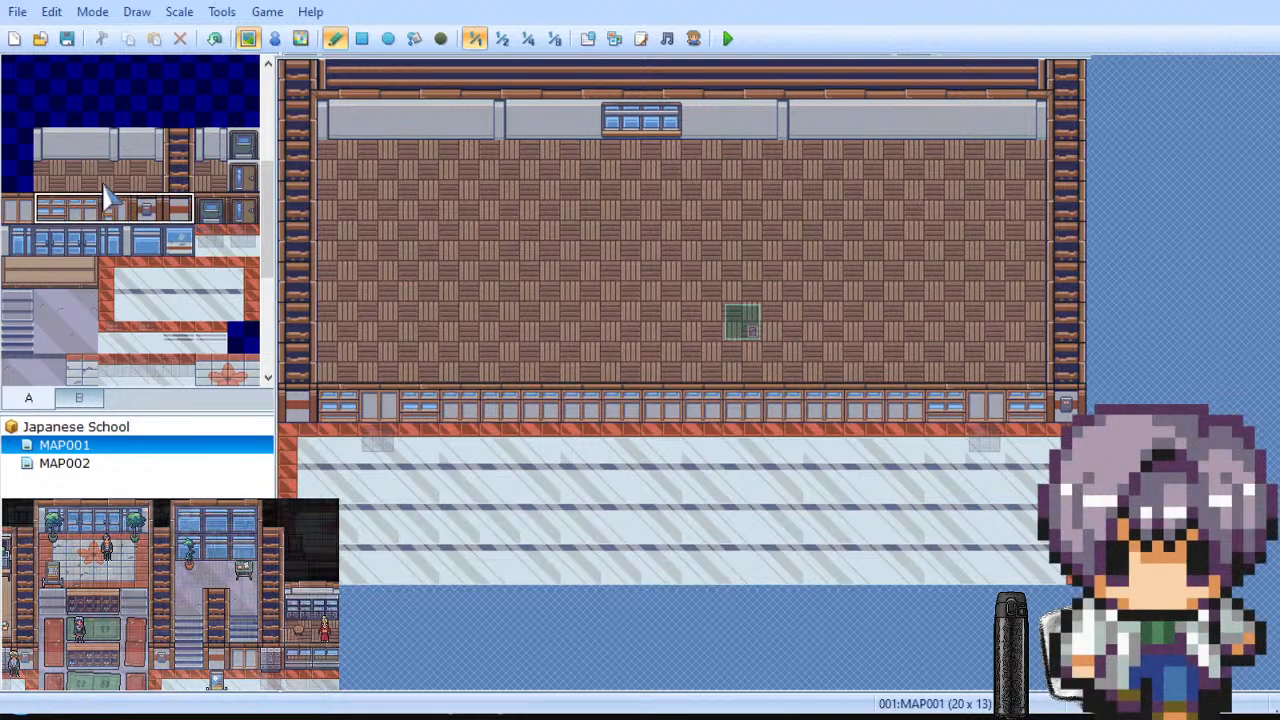
Step: Examine the window-strip, hallway-floor, staircase and checkered-floor tiles further down tileset page A
{"action": "left_click", "coordinate": [112, 150]}
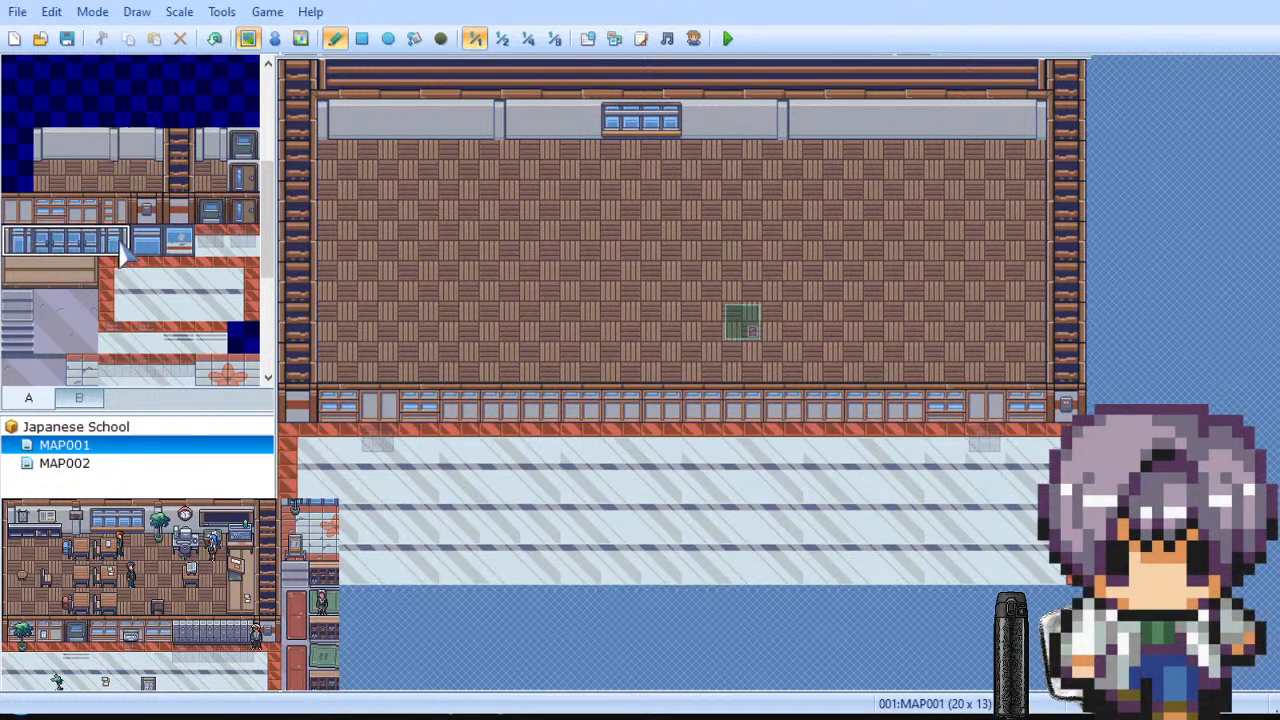
{"action": "left_click", "coordinate": [174, 243]}
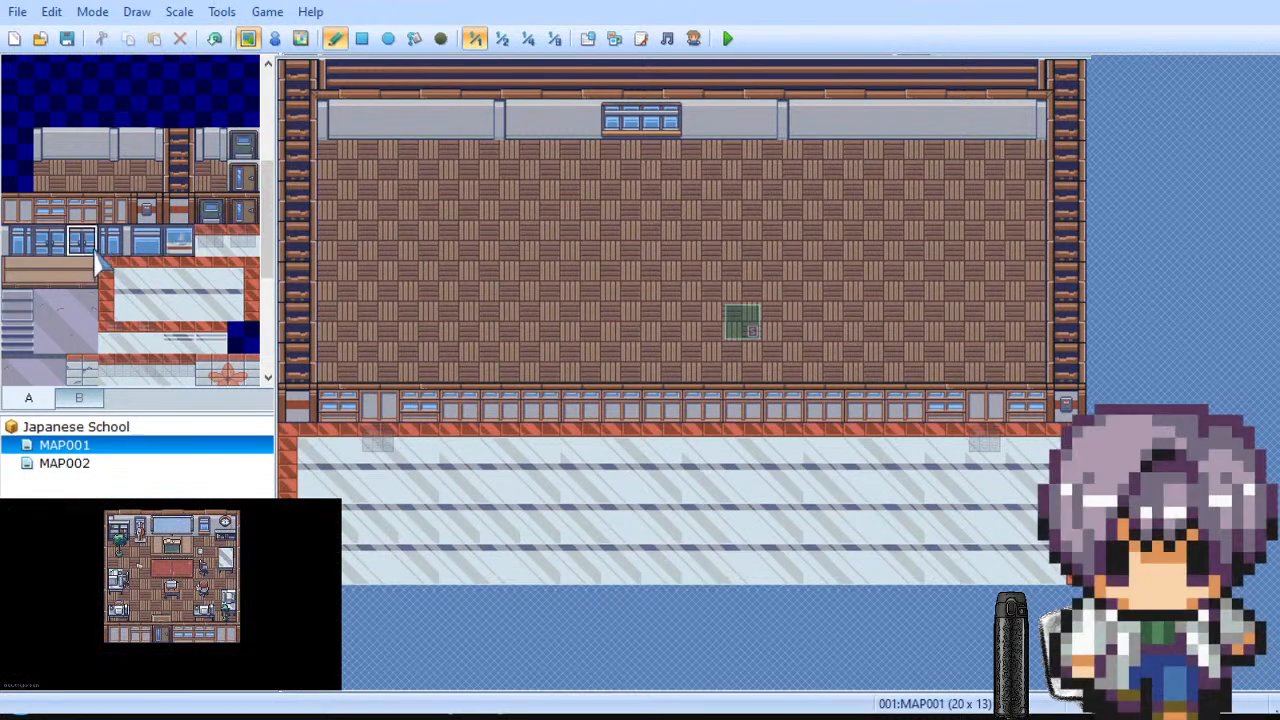
{"action": "scroll", "coordinate": [197, 290], "scroll_direction": "down", "scroll_amount": 2}
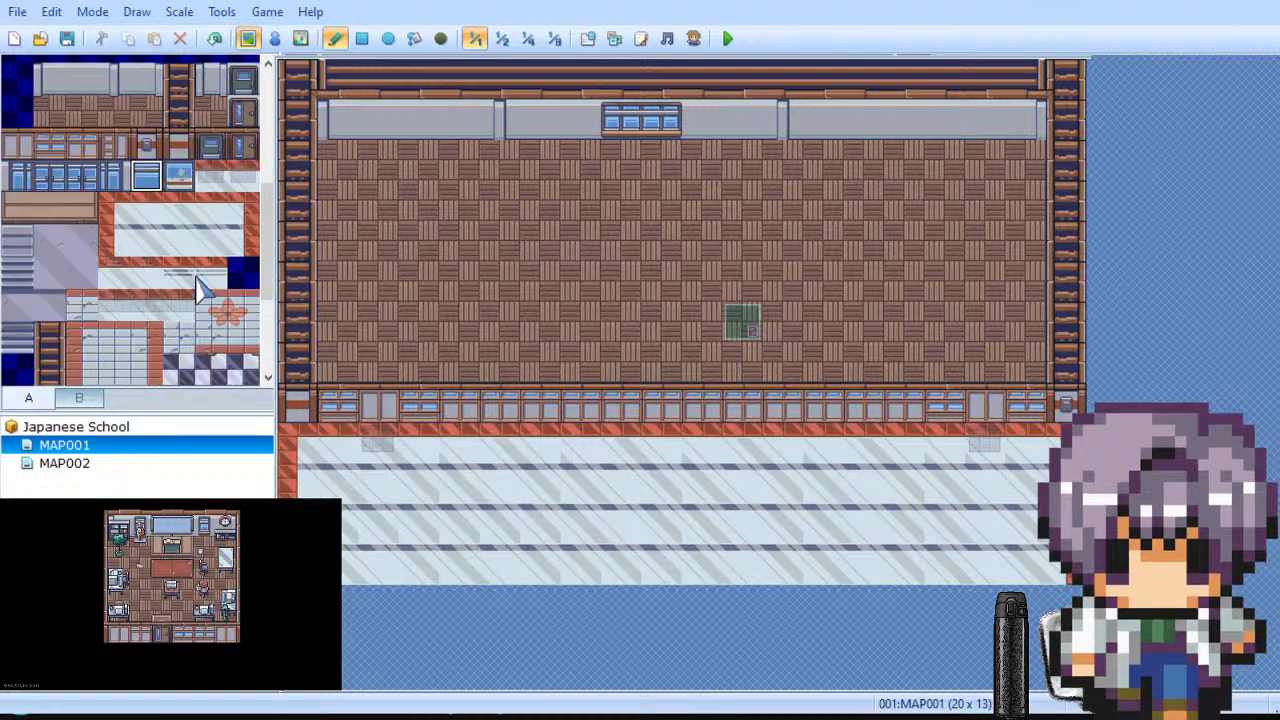
{"action": "scroll", "coordinate": [58, 283], "scroll_direction": "down", "scroll_amount": 2}
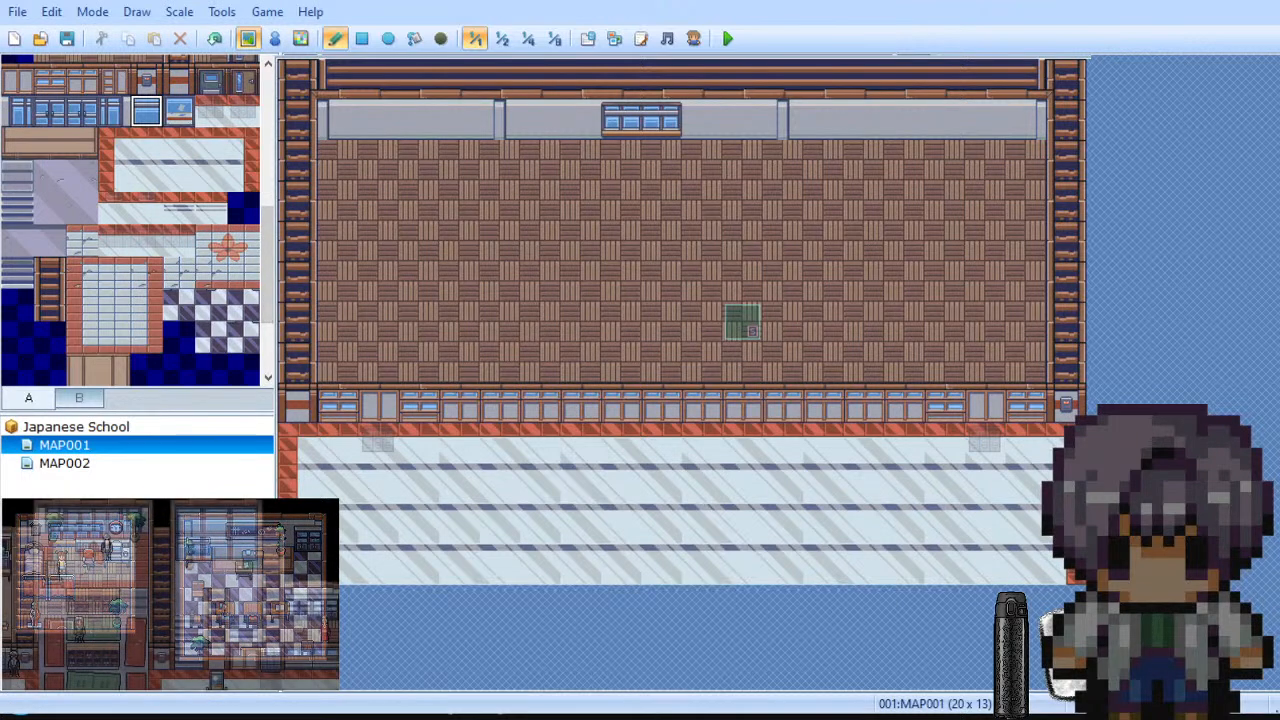
{"action": "scroll", "coordinate": [130, 220], "scroll_direction": "down", "scroll_amount": 2}
{"action": "scroll", "coordinate": [130, 220], "scroll_direction": "up", "scroll_amount": 3}
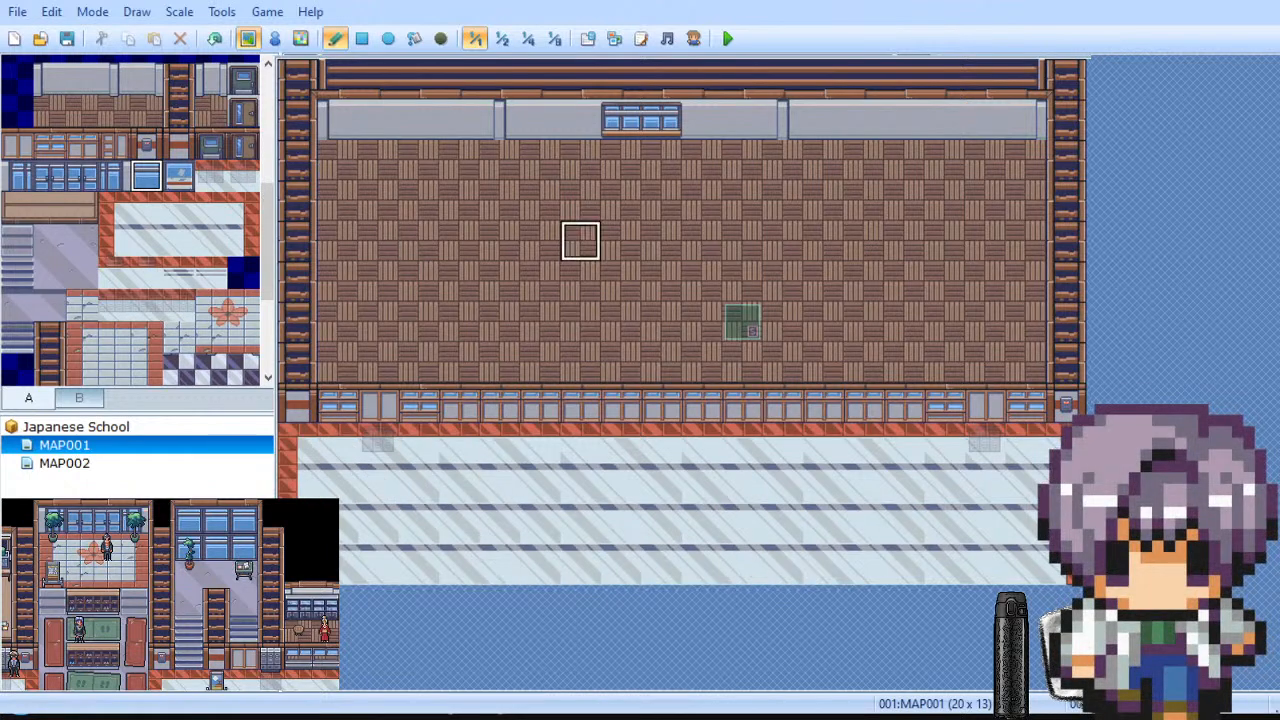
Step: Place a single window tile from tileset page B on each of the upper wall's left and right sections
{"action": "left_click", "coordinate": [79, 397]}
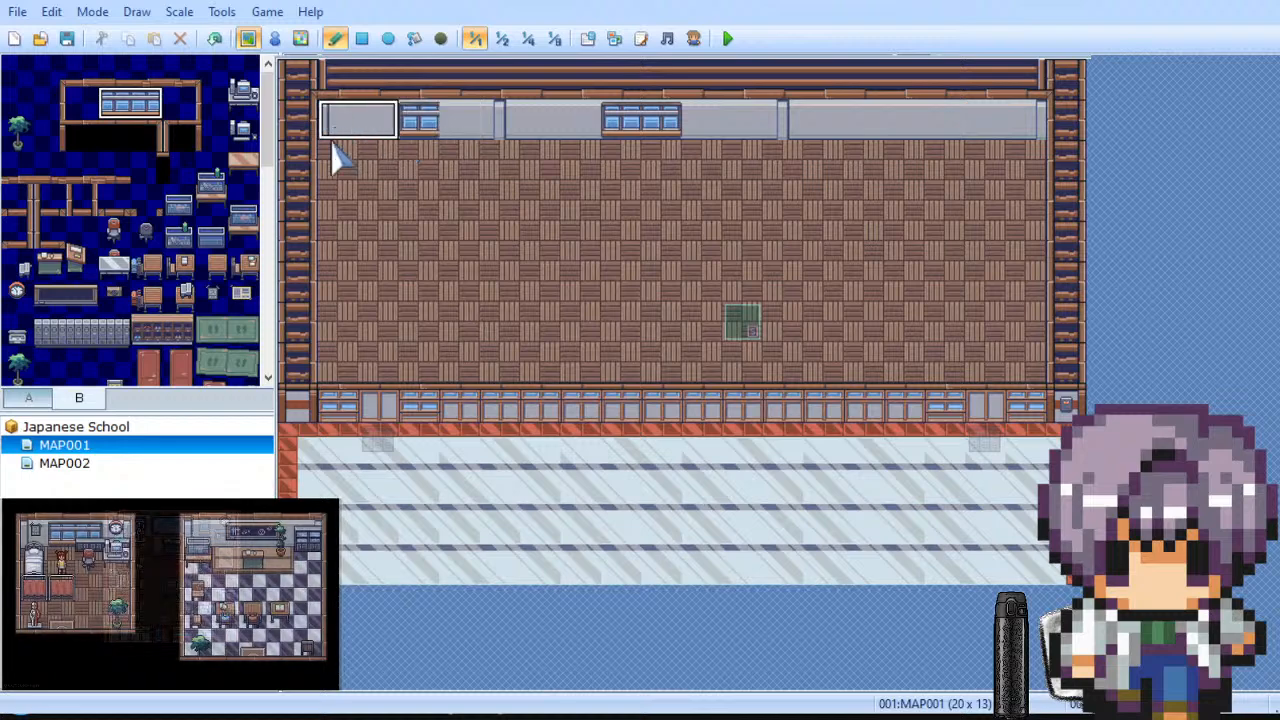
{"action": "left_click", "coordinate": [167, 105]}
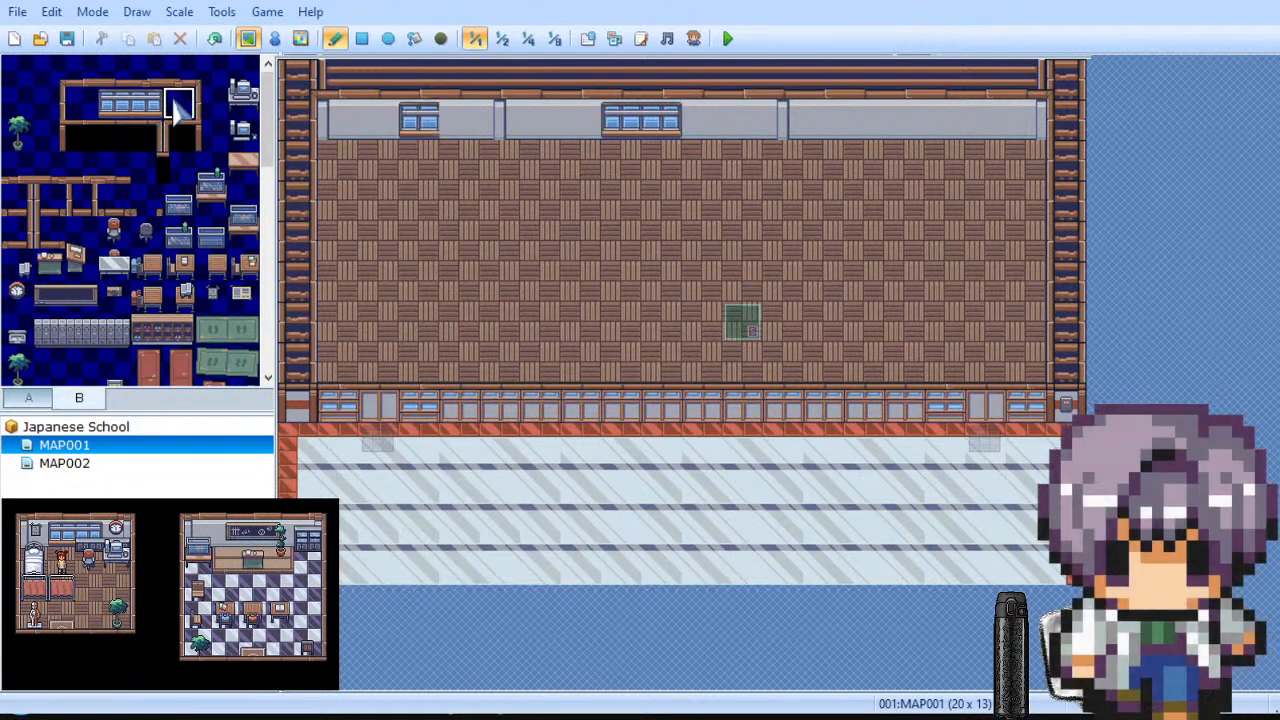
{"action": "left_click", "coordinate": [145, 104]}
{"action": "left_click", "coordinate": [866, 155]}
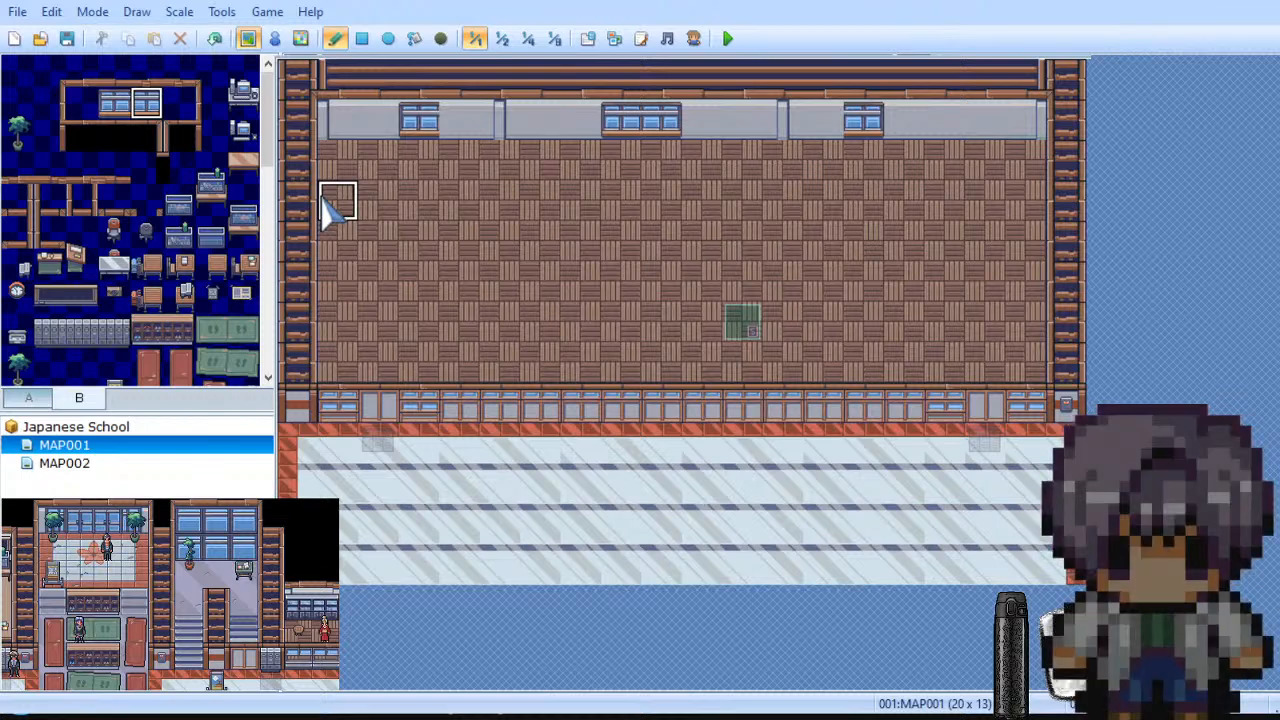
Step: Place the two-tile-wide window from tileset page B on the upper wall's left and right sections
{"action": "scroll", "coordinate": [134, 150], "scroll_direction": "down", "scroll_amount": 5}
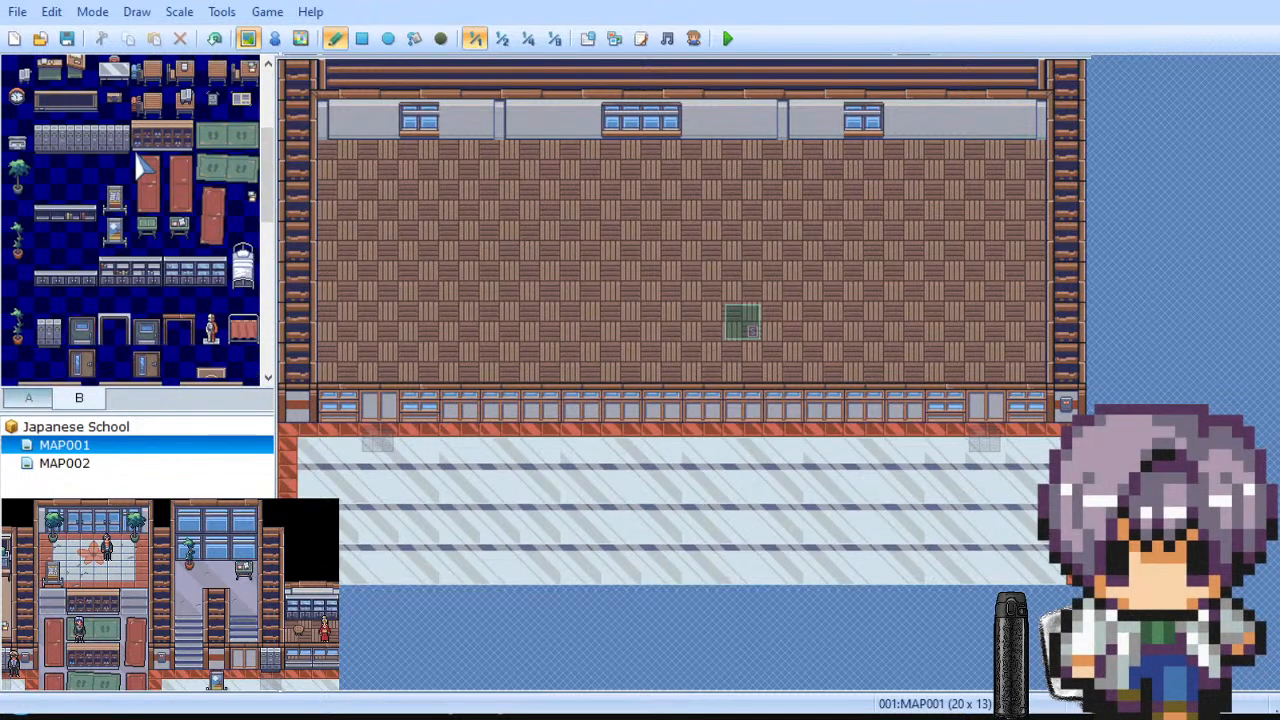
{"action": "scroll", "coordinate": [137, 157], "scroll_direction": "down", "scroll_amount": 2}
{"action": "scroll", "coordinate": [135, 159], "scroll_direction": "up", "scroll_amount": 6}
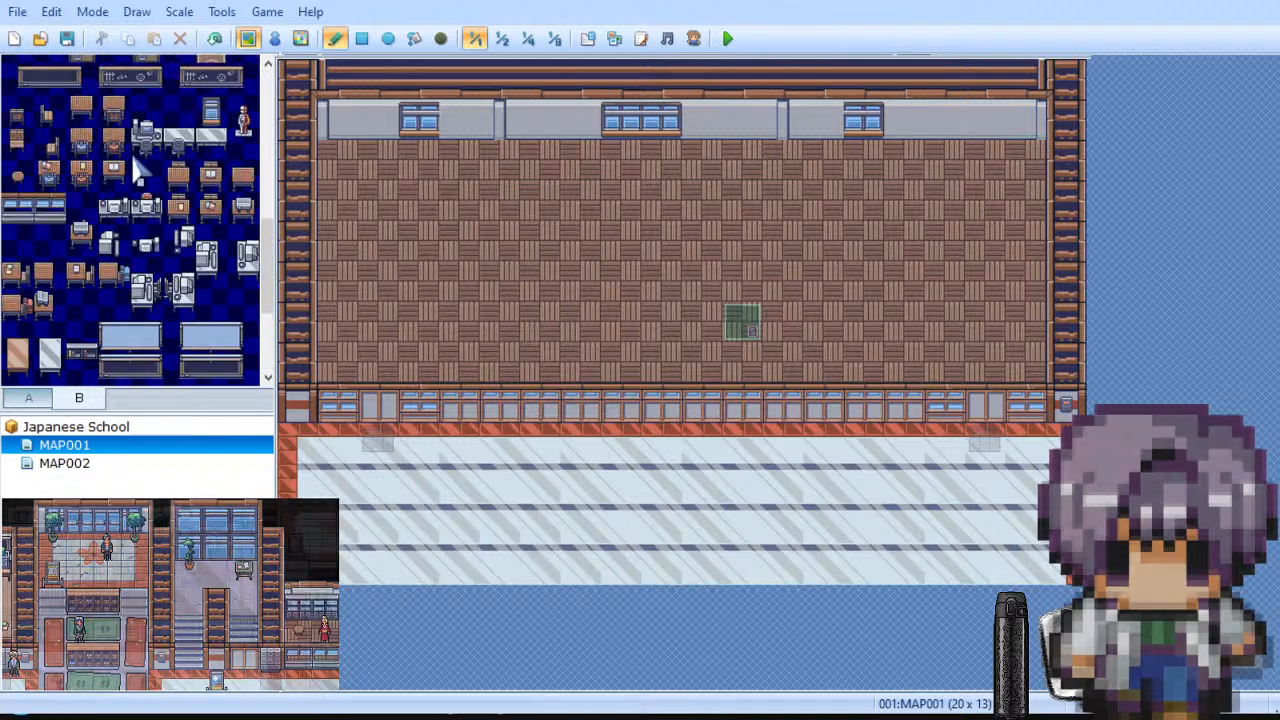
{"action": "scroll", "coordinate": [134, 160], "scroll_direction": "up", "scroll_amount": 2}
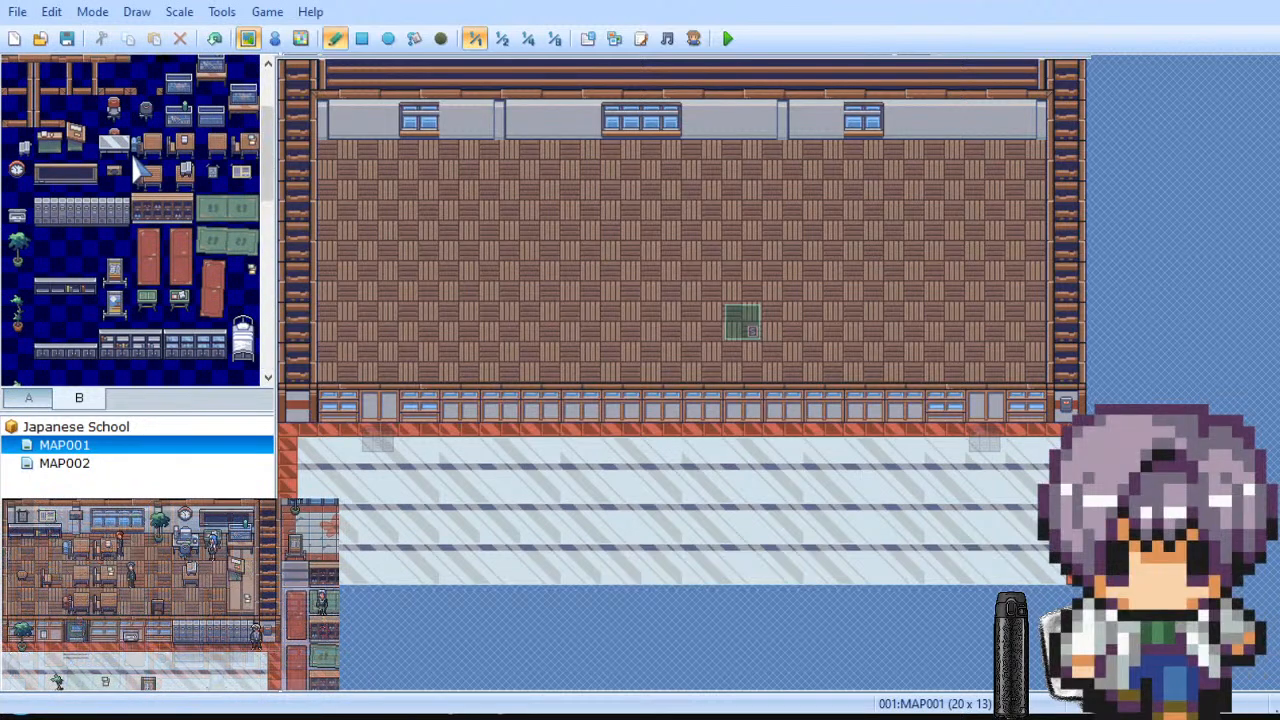
{"action": "scroll", "coordinate": [134, 160], "scroll_direction": "up", "scroll_amount": 1}
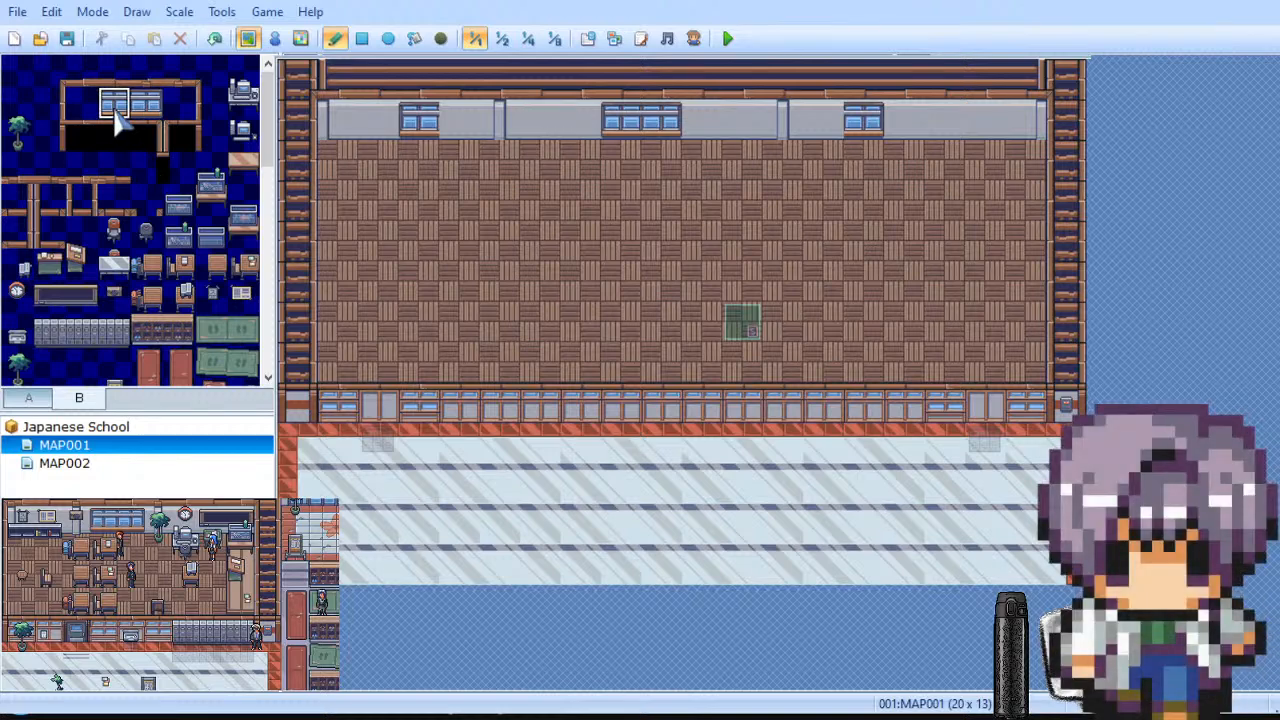
{"action": "left_click", "coordinate": [118, 116]}
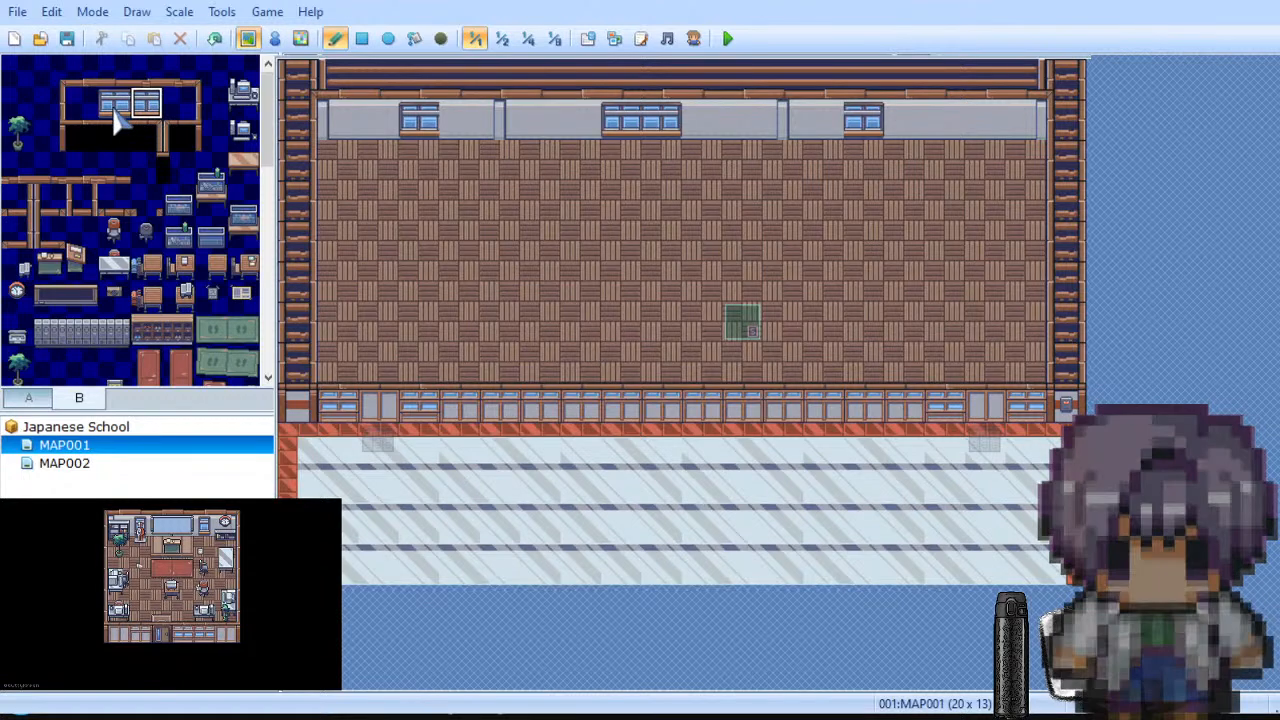
{"action": "left_click_drag", "start_coordinate": [114, 118], "coordinate": [133, 117]}
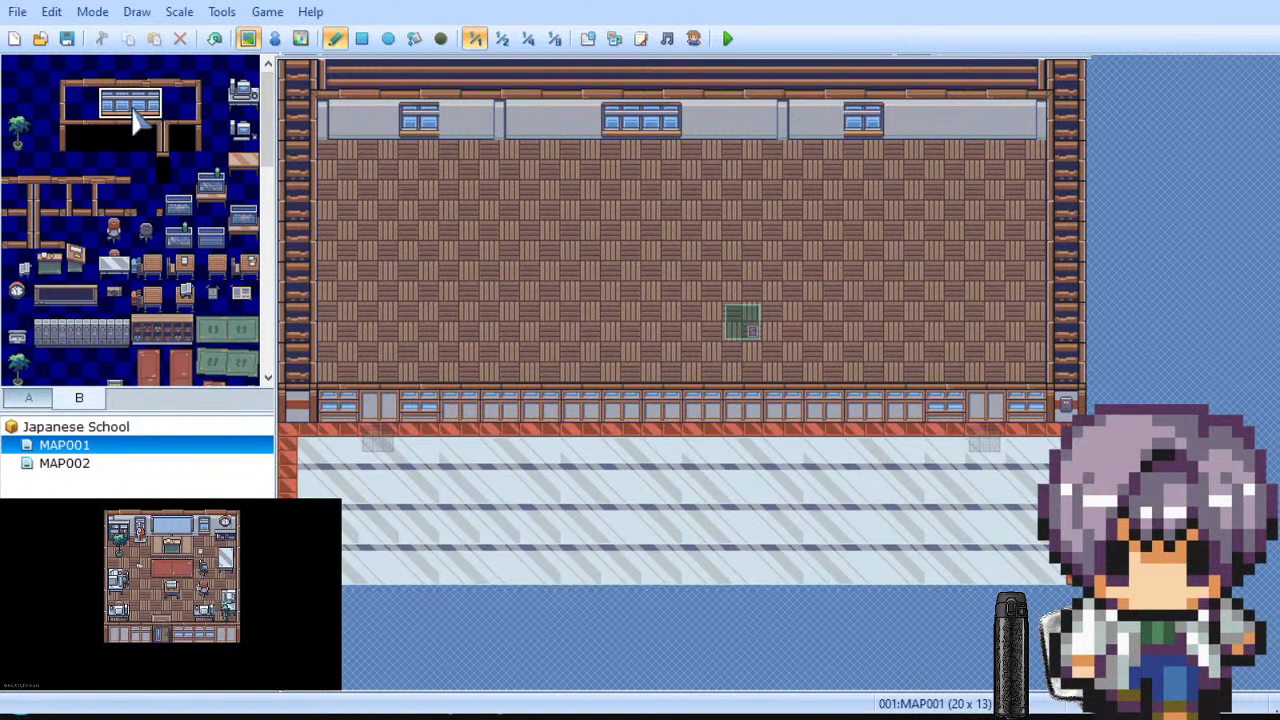
{"action": "left_click", "coordinate": [370, 135]}
{"action": "left_click", "coordinate": [878, 138]}
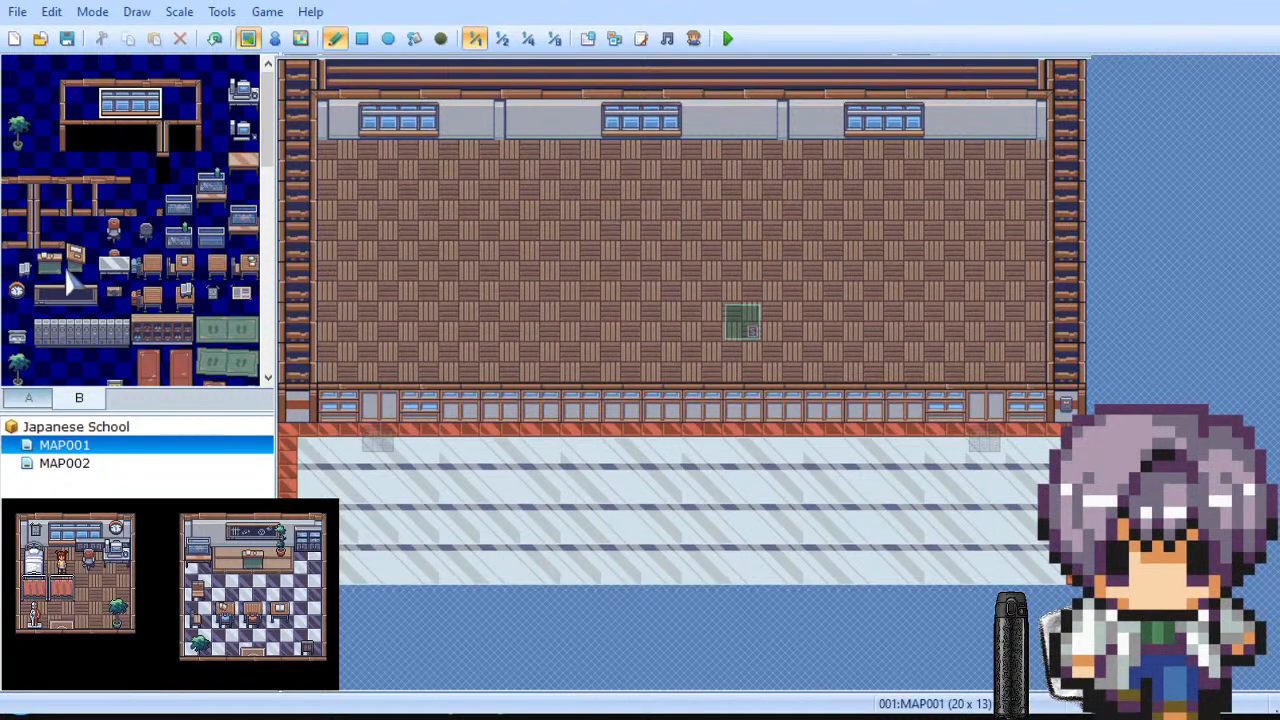
Step: Remove the window from the upper wall's right section by painting over it with the plain grey wall tile
{"action": "left_click", "coordinate": [38, 399]}
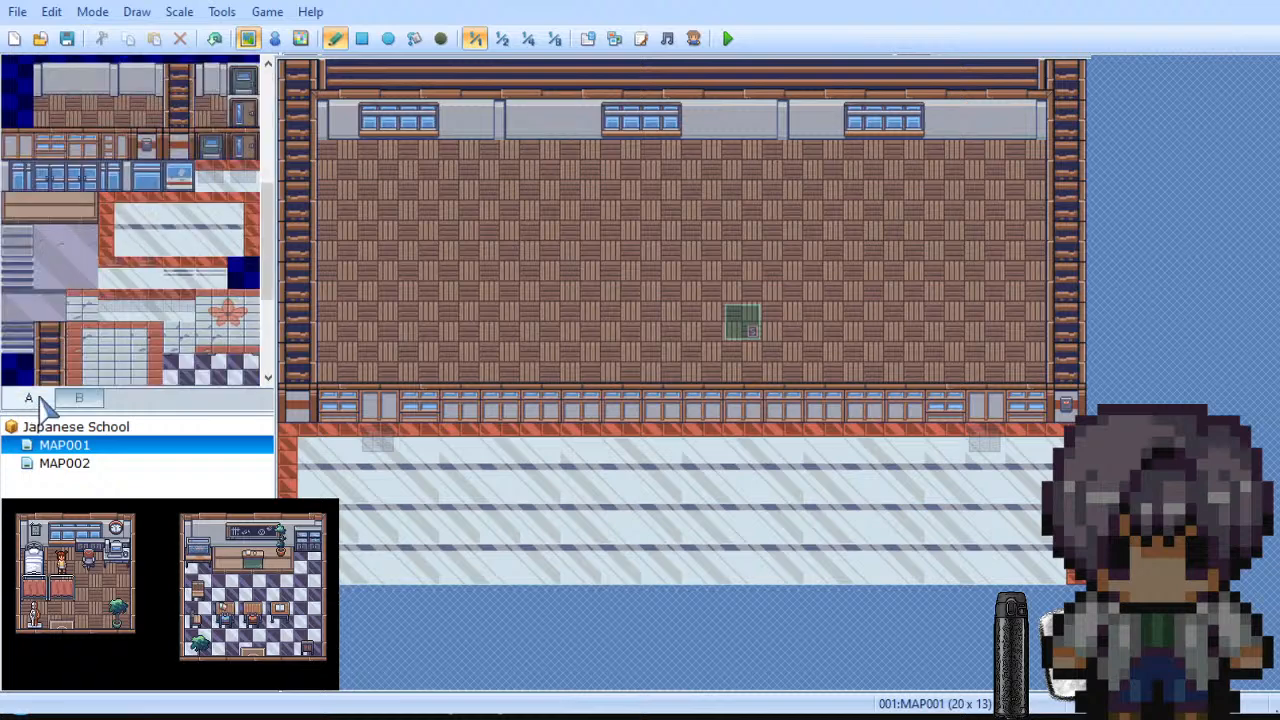
{"action": "scroll", "coordinate": [158, 258], "scroll_direction": "up", "scroll_amount": 2}
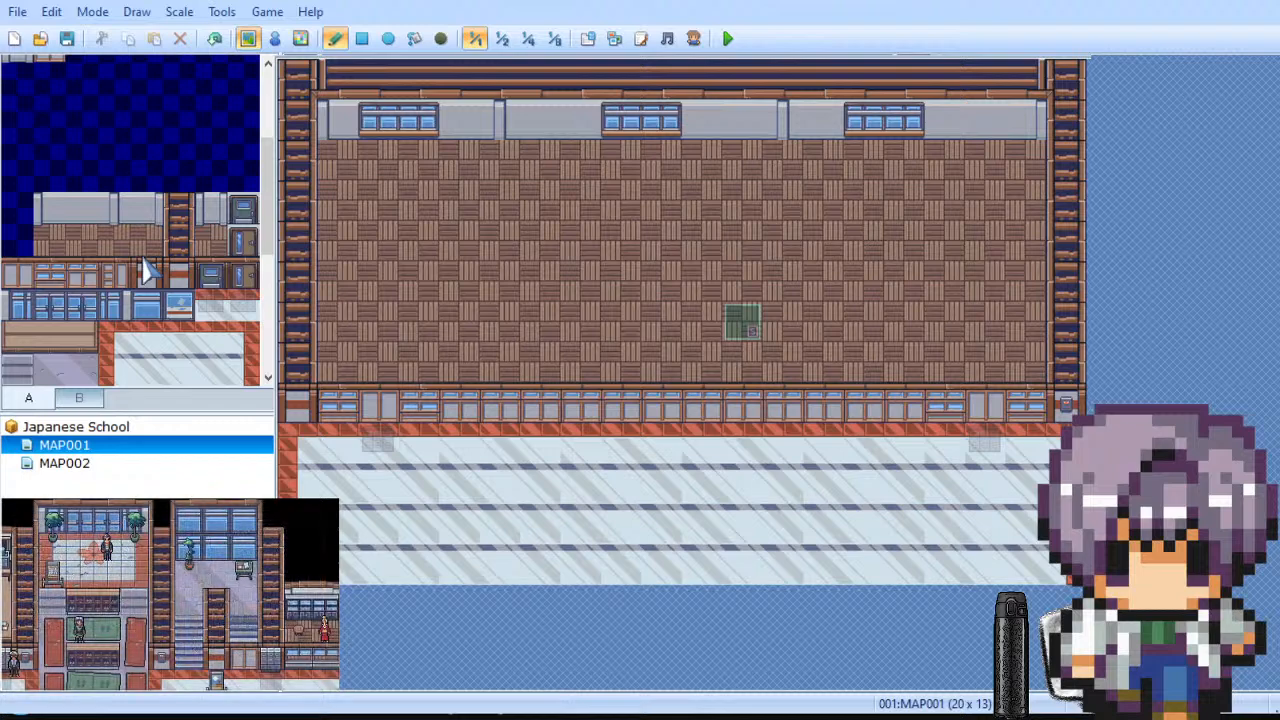
{"action": "scroll", "coordinate": [145, 270], "scroll_direction": "down", "scroll_amount": 2}
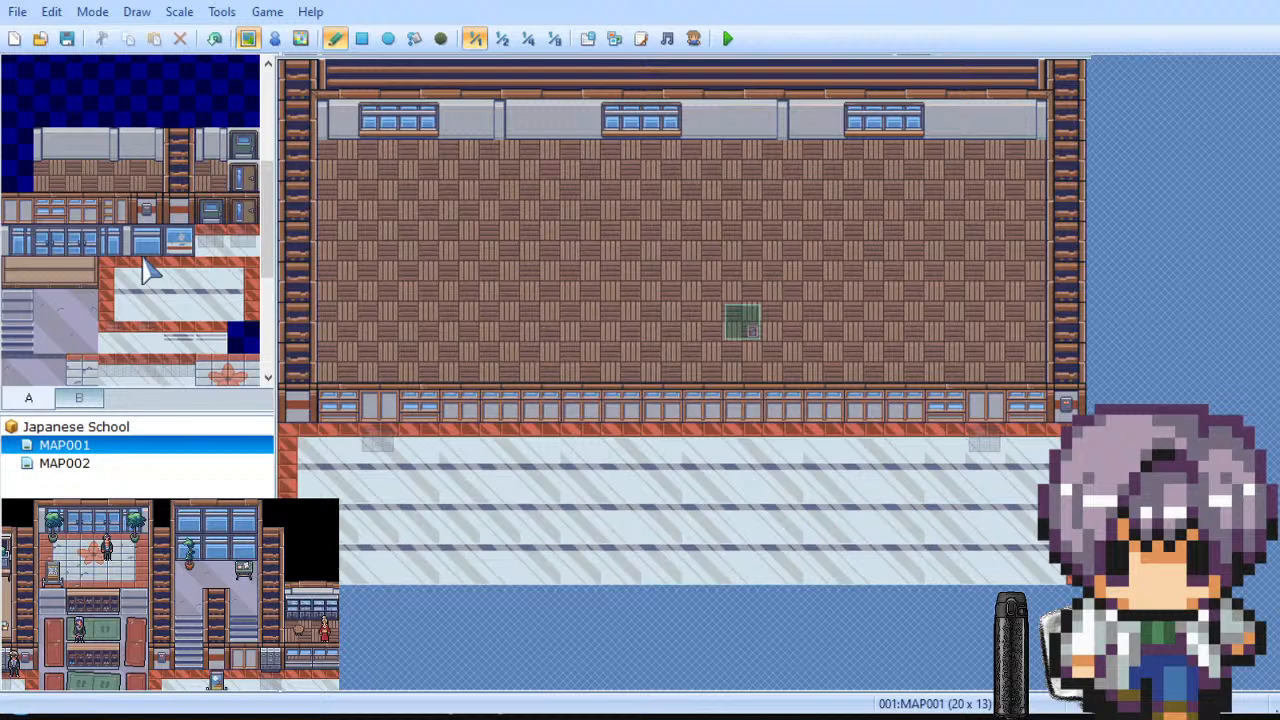
{"action": "scroll", "coordinate": [145, 270], "scroll_direction": "up", "scroll_amount": 6}
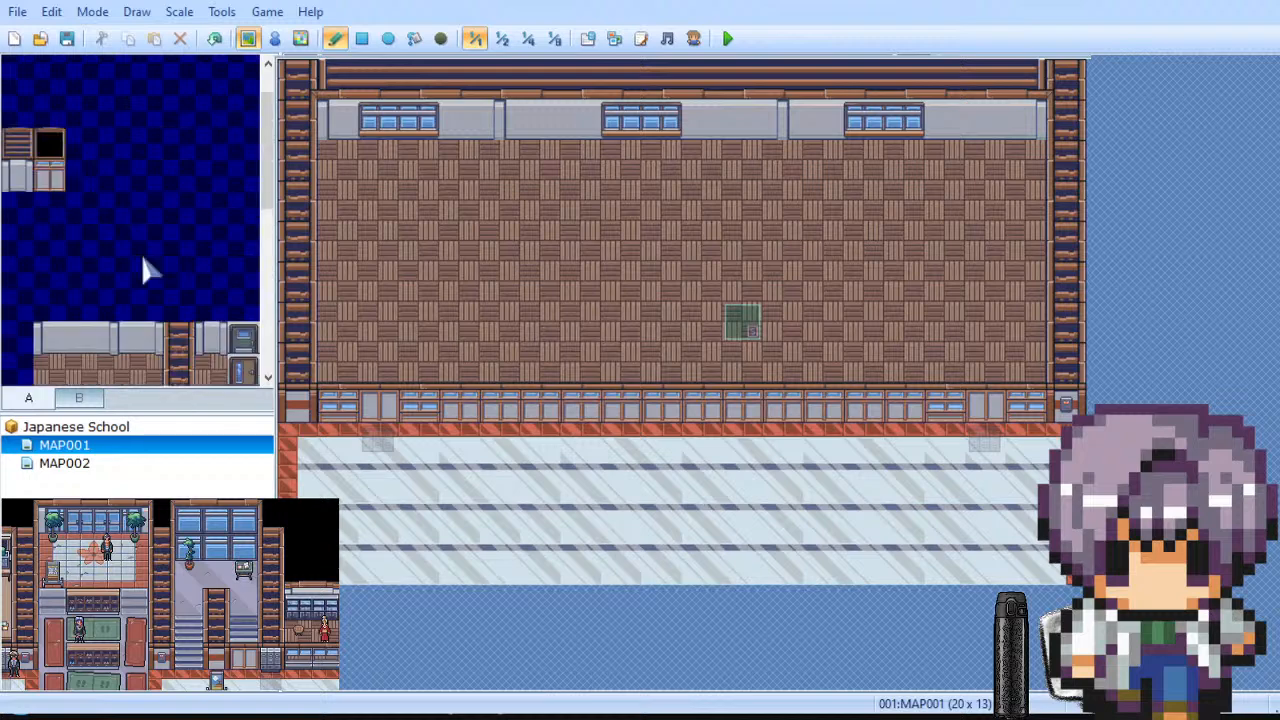
{"action": "scroll", "coordinate": [145, 270], "scroll_direction": "down", "scroll_amount": 2}
{"action": "left_click", "coordinate": [82, 264]}
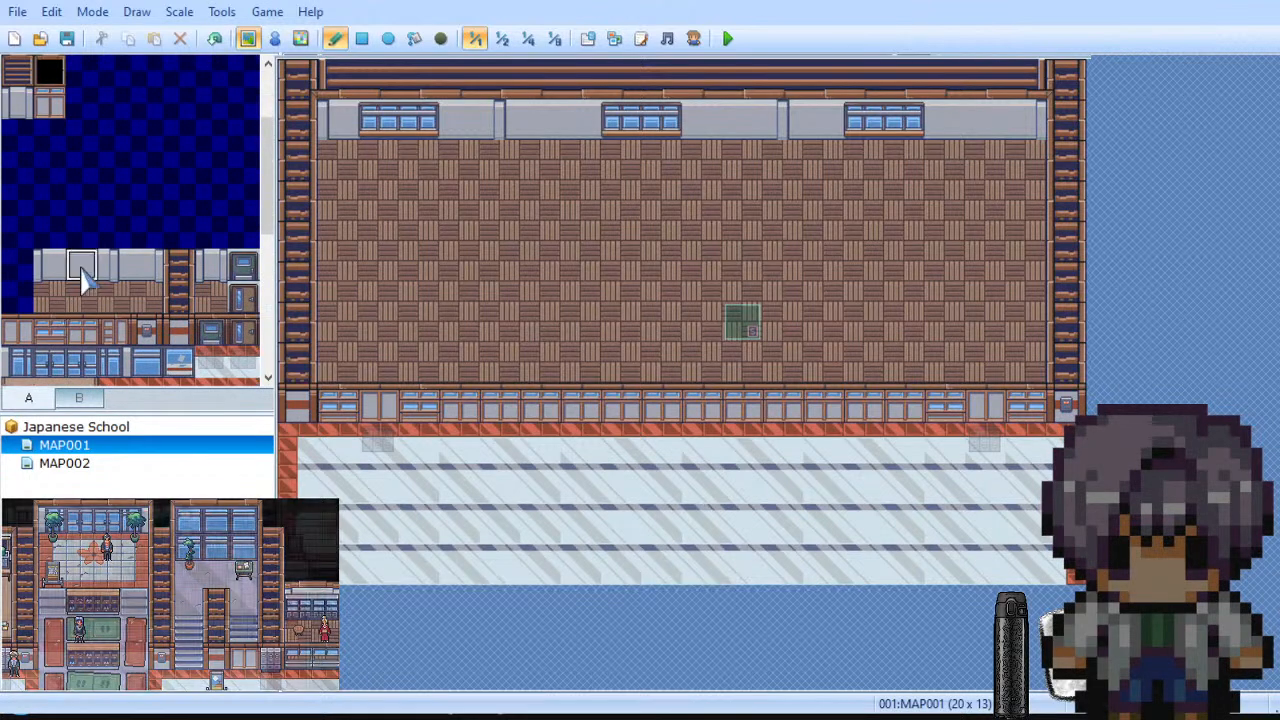
{"action": "left_click_drag", "start_coordinate": [860, 140], "coordinate": [903, 124]}
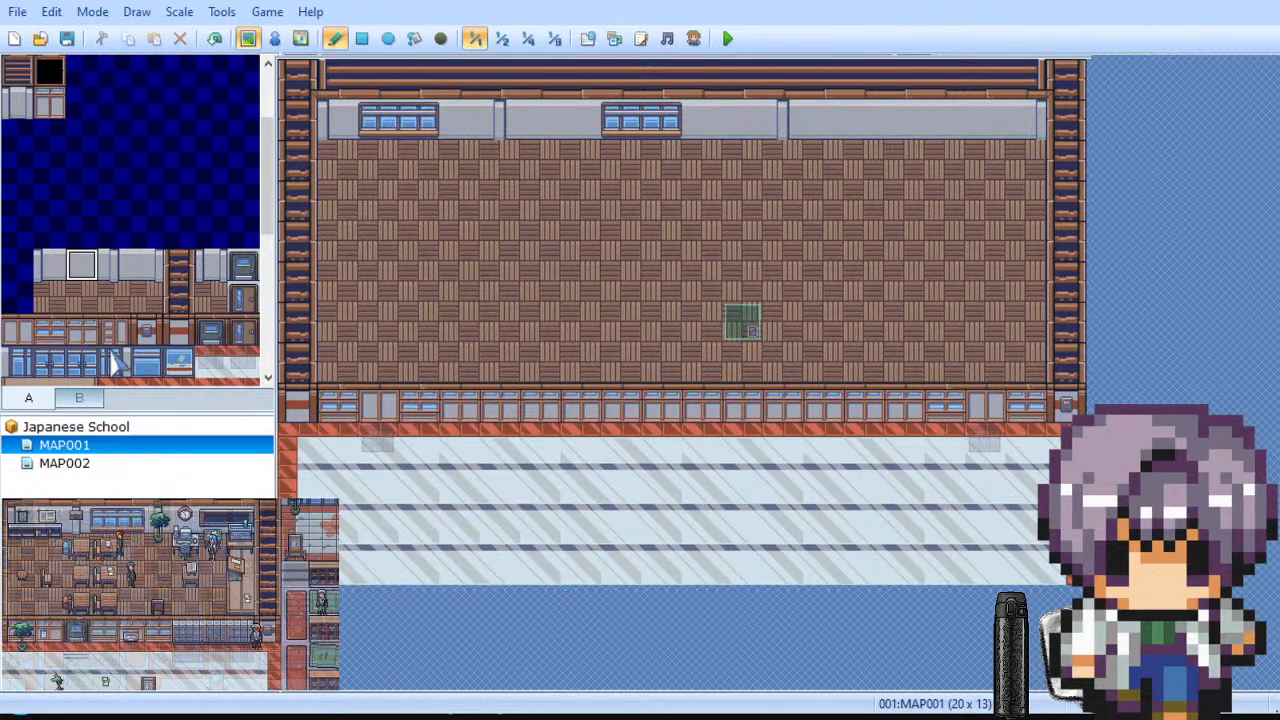
Step: Place the two-tile-wide blackboard with chalk drawings on the upper wall's right section, near the right-end pillar
{"action": "left_click", "coordinate": [80, 398]}
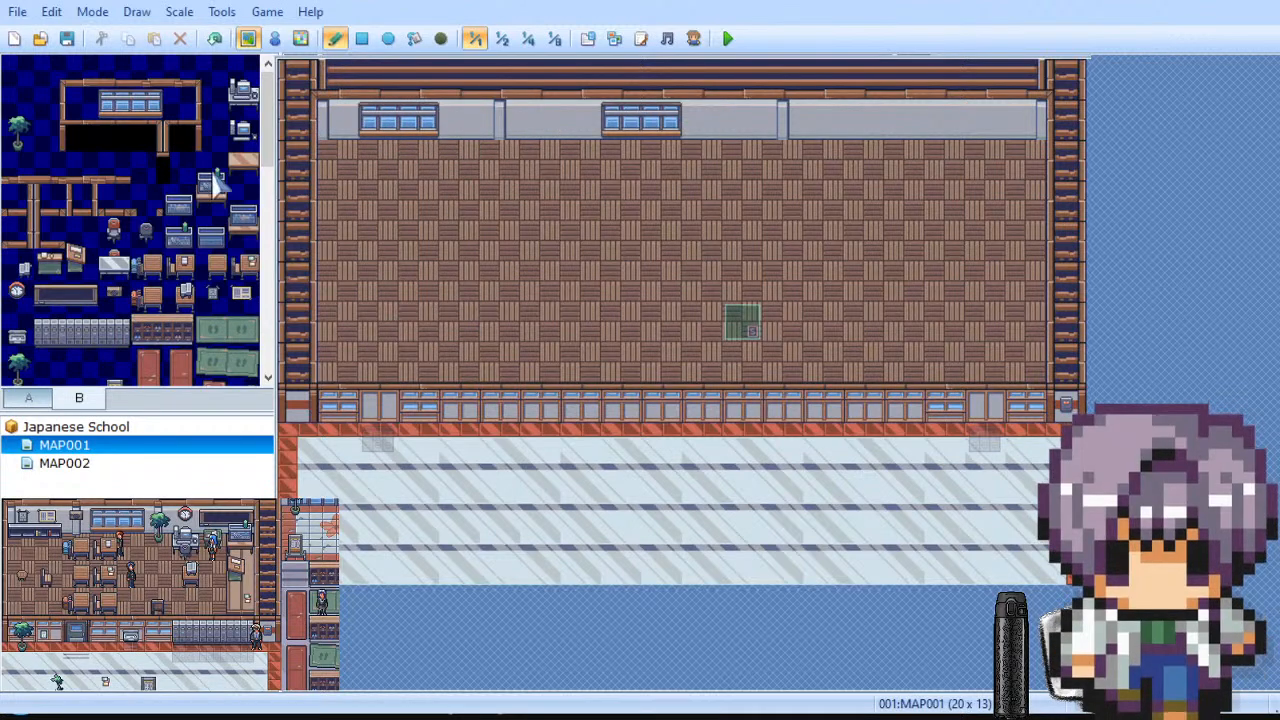
{"action": "left_click", "coordinate": [117, 106]}
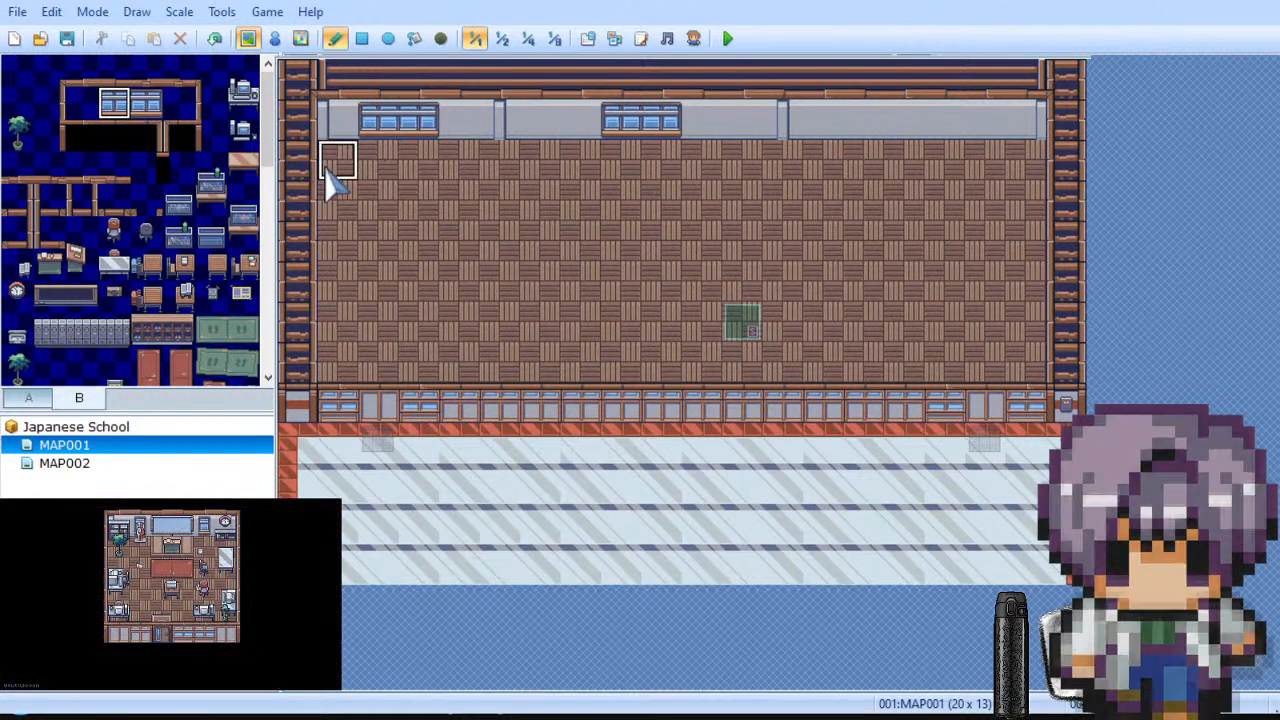
{"action": "scroll", "coordinate": [125, 268], "scroll_direction": "down", "scroll_amount": 2}
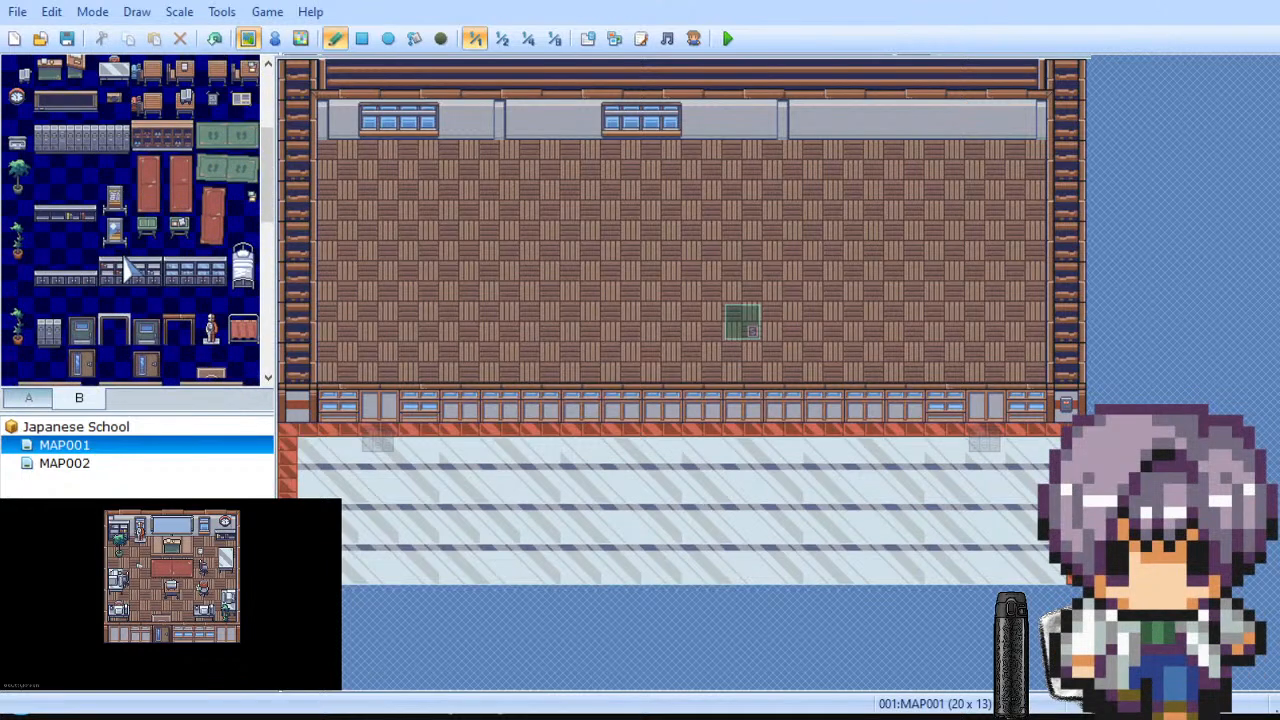
{"action": "scroll", "coordinate": [135, 225], "scroll_direction": "down", "scroll_amount": 3}
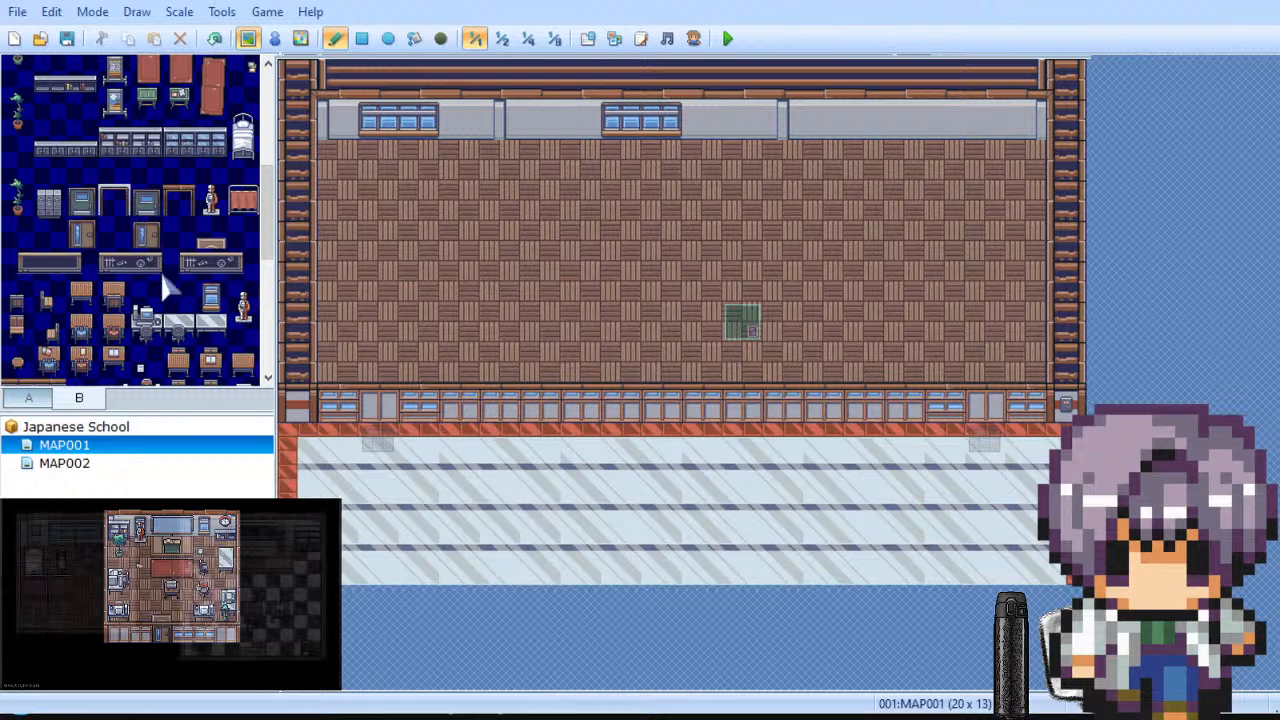
{"action": "left_click_drag", "start_coordinate": [115, 263], "coordinate": [146, 263]}
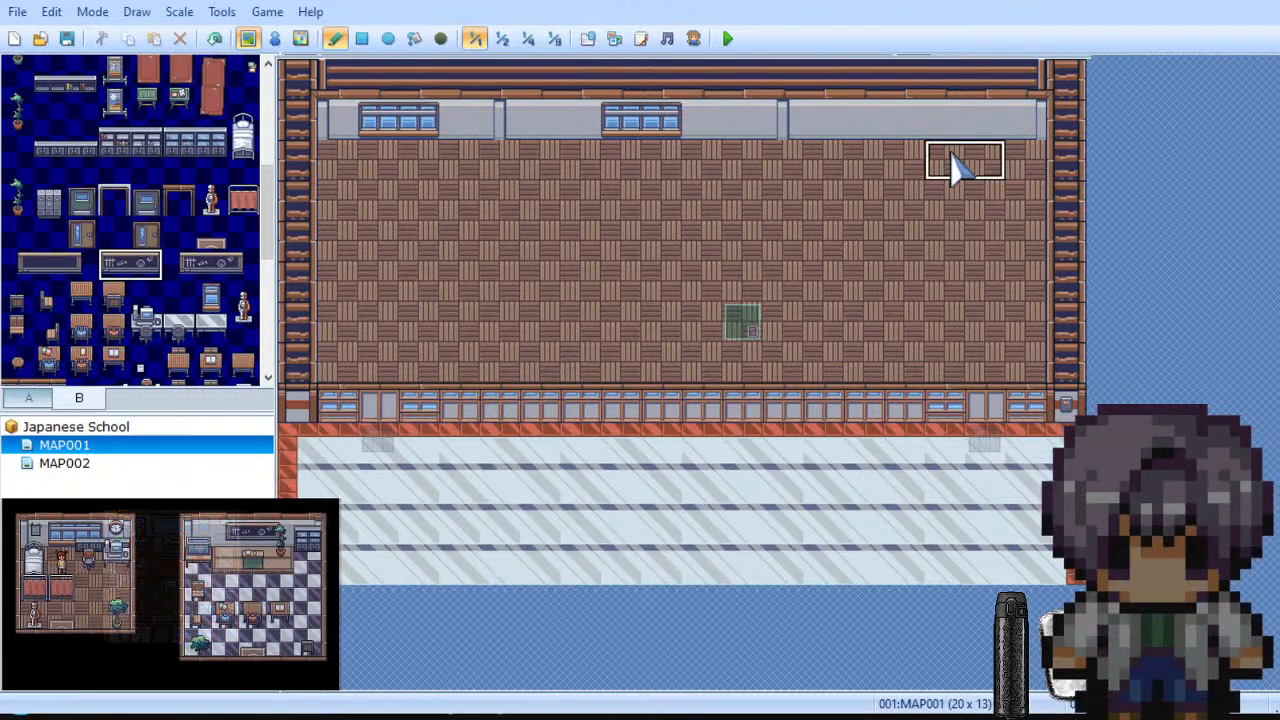
{"action": "left_click", "coordinate": [962, 122]}
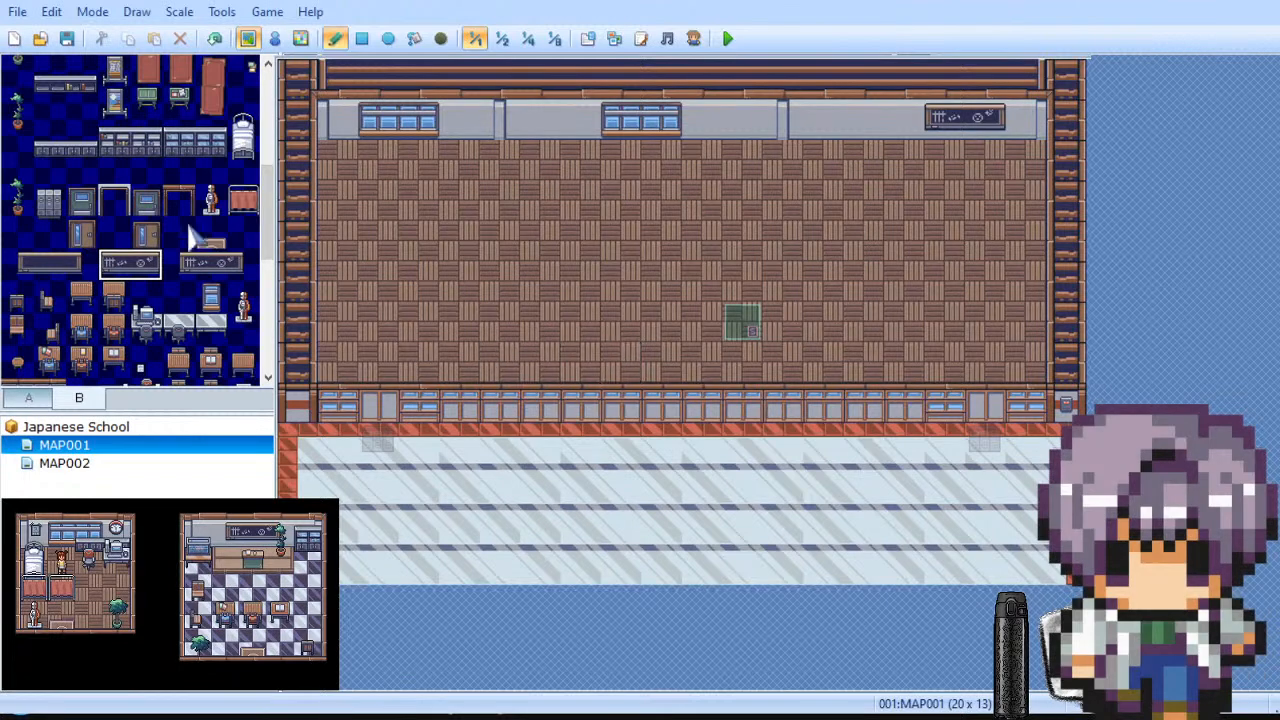
Step: Try the small fixture tile found beside the lockers on the lower wall, just left of the right sliding door
{"action": "scroll", "coordinate": [160, 232], "scroll_direction": "down", "scroll_amount": 3}
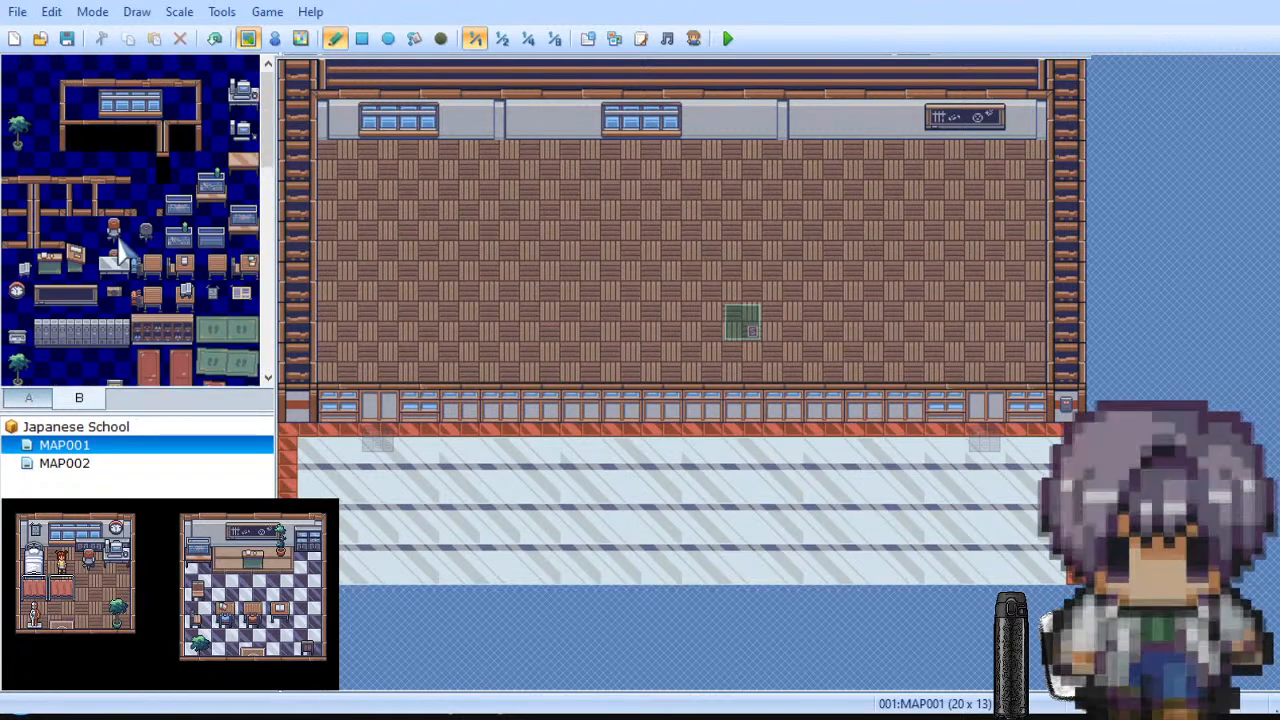
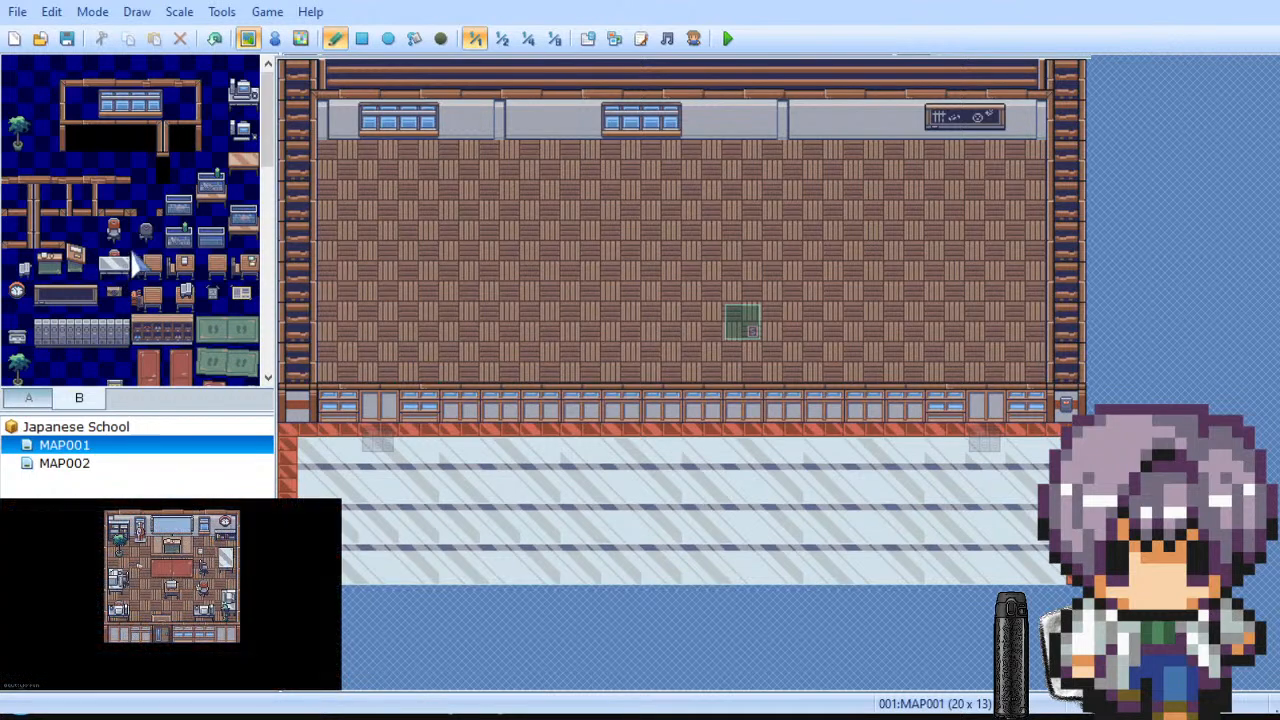
{"action": "scroll", "coordinate": [145, 255], "scroll_direction": "down", "scroll_amount": 2}
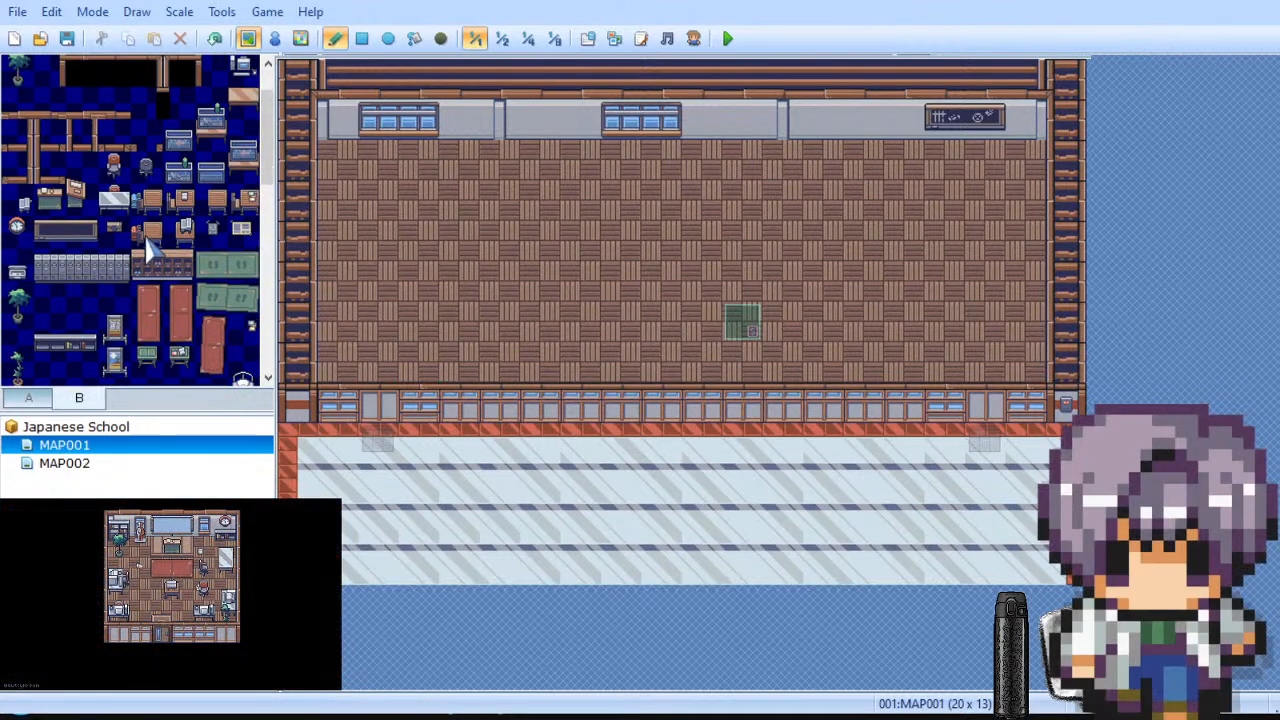
{"action": "left_click_drag", "start_coordinate": [48, 266], "coordinate": [114, 271]}
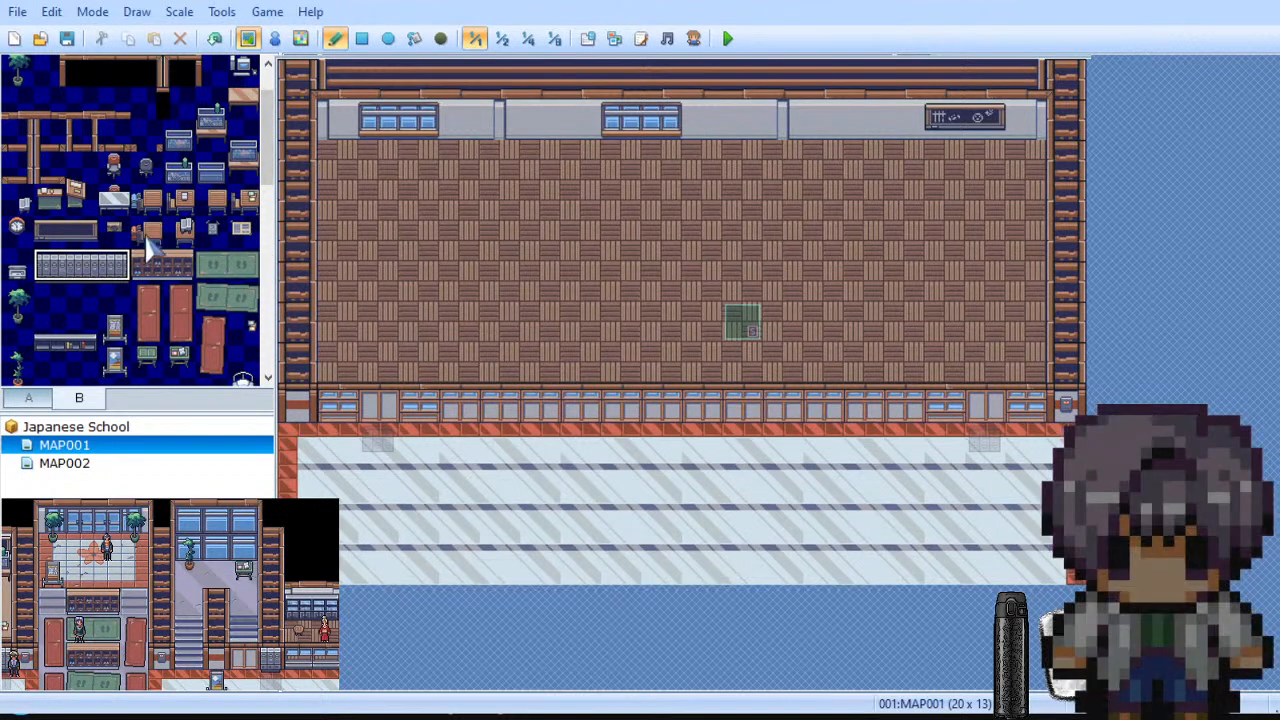
{"action": "scroll", "coordinate": [168, 176], "scroll_direction": "up", "scroll_amount": 1}
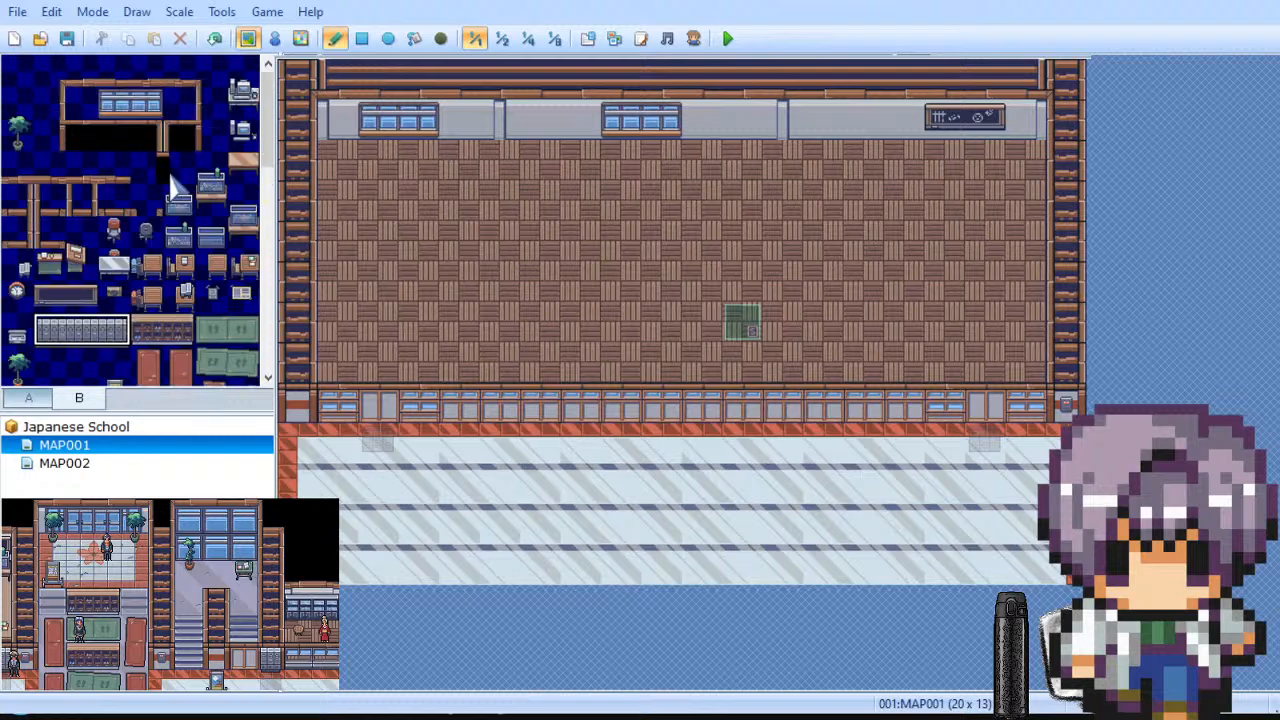
{"action": "scroll", "coordinate": [155, 199], "scroll_direction": "down", "scroll_amount": 3}
{"action": "scroll", "coordinate": [155, 208], "scroll_direction": "down", "scroll_amount": 4}
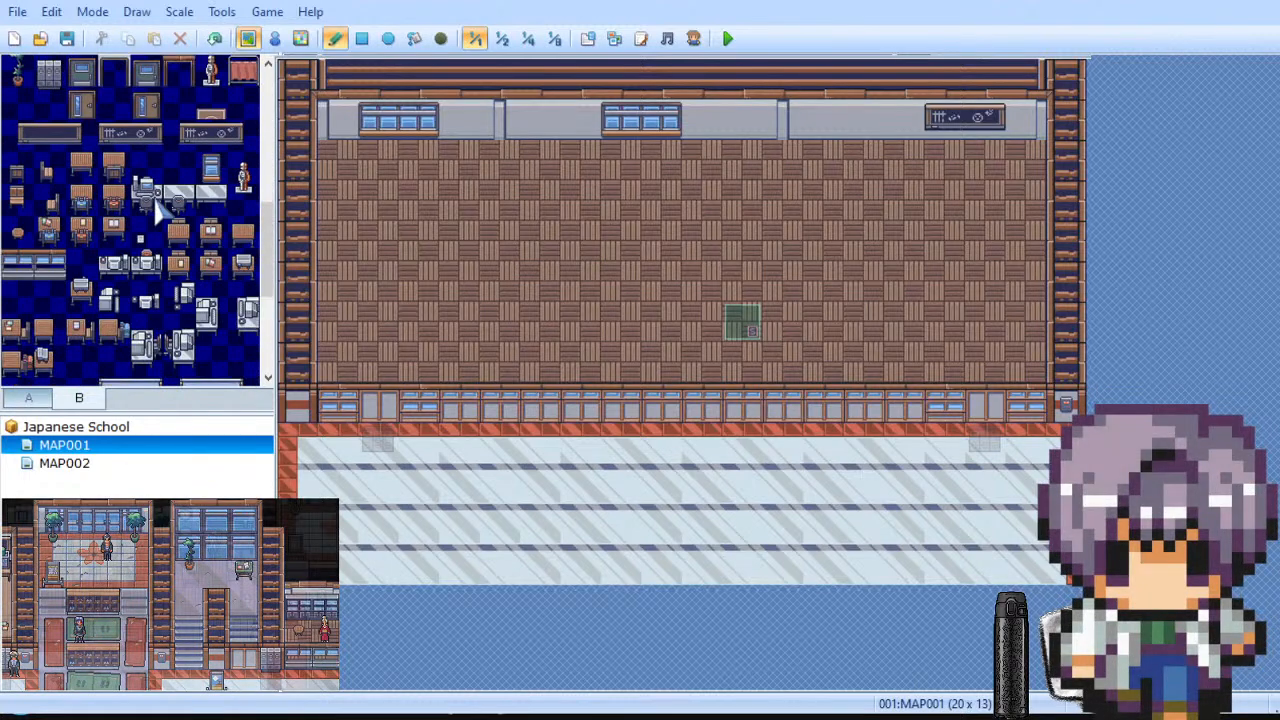
{"action": "scroll", "coordinate": [150, 206], "scroll_direction": "up", "scroll_amount": 2}
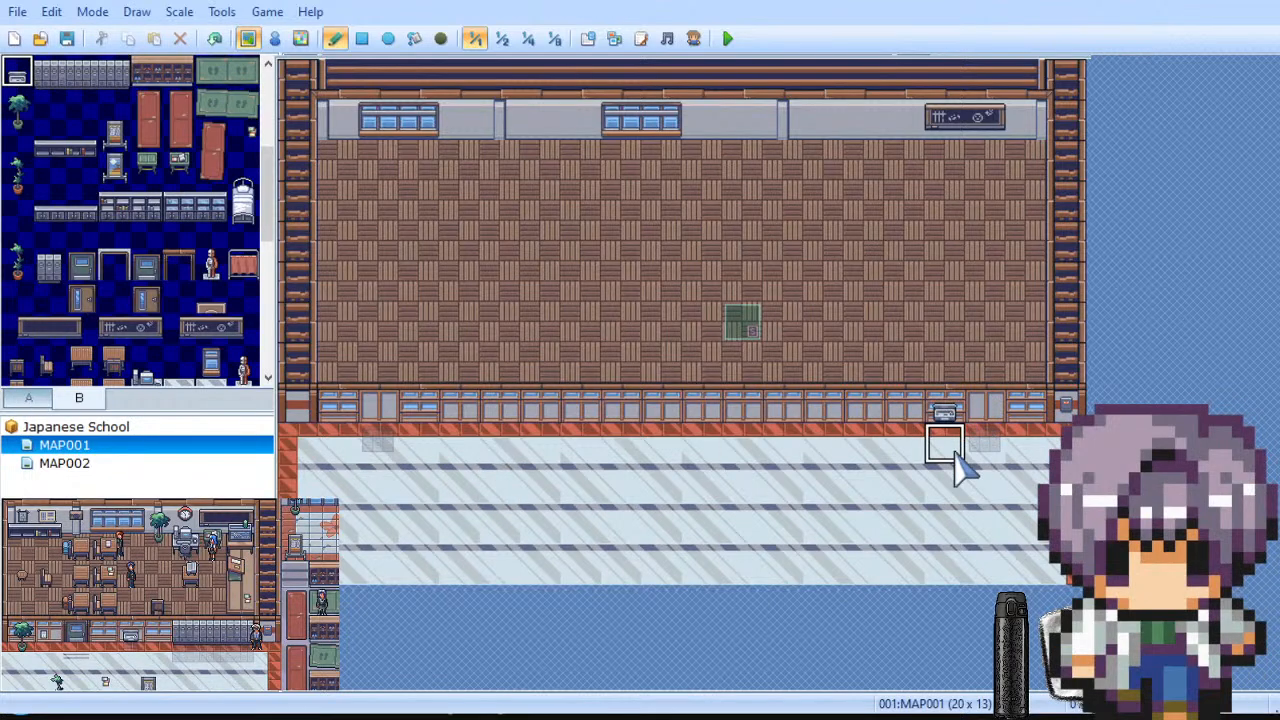
Step: Try the grey sliding door tile from tileset page A in the middle of the lower wall
{"action": "left_click", "coordinate": [30, 401]}
{"action": "scroll", "coordinate": [190, 192], "scroll_direction": "up", "scroll_amount": 2}
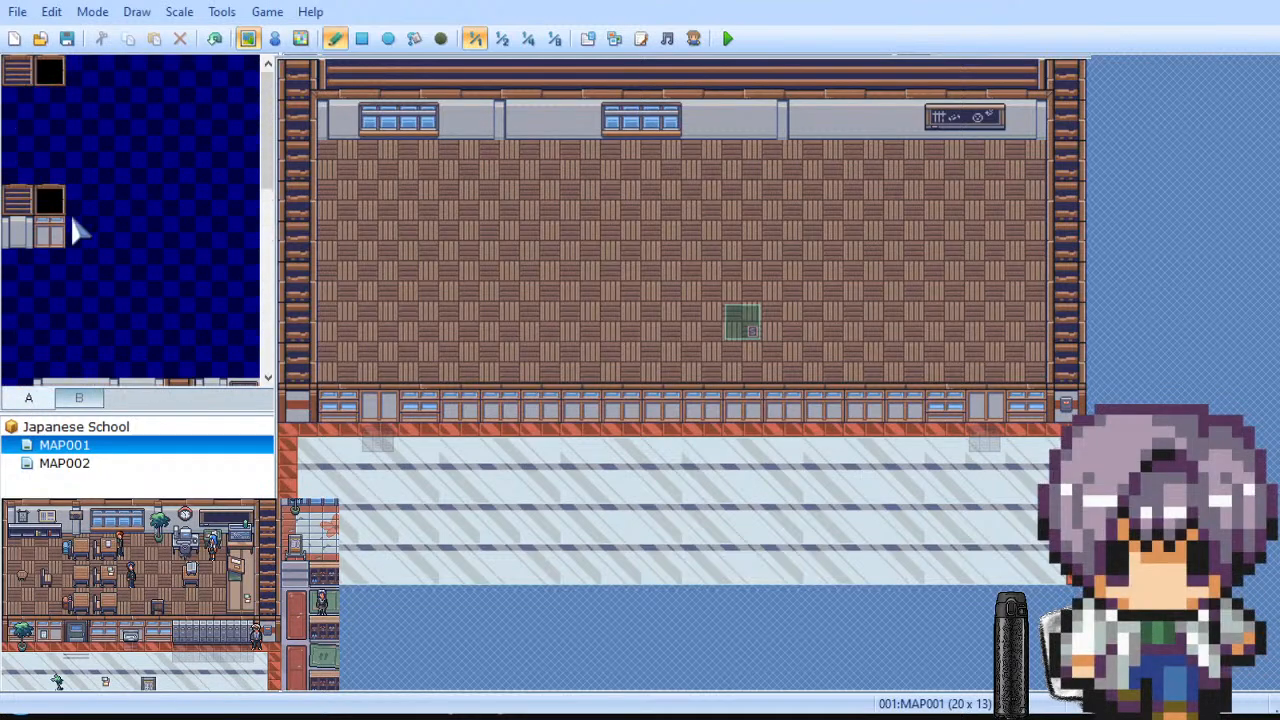
{"action": "left_click", "coordinate": [50, 232]}
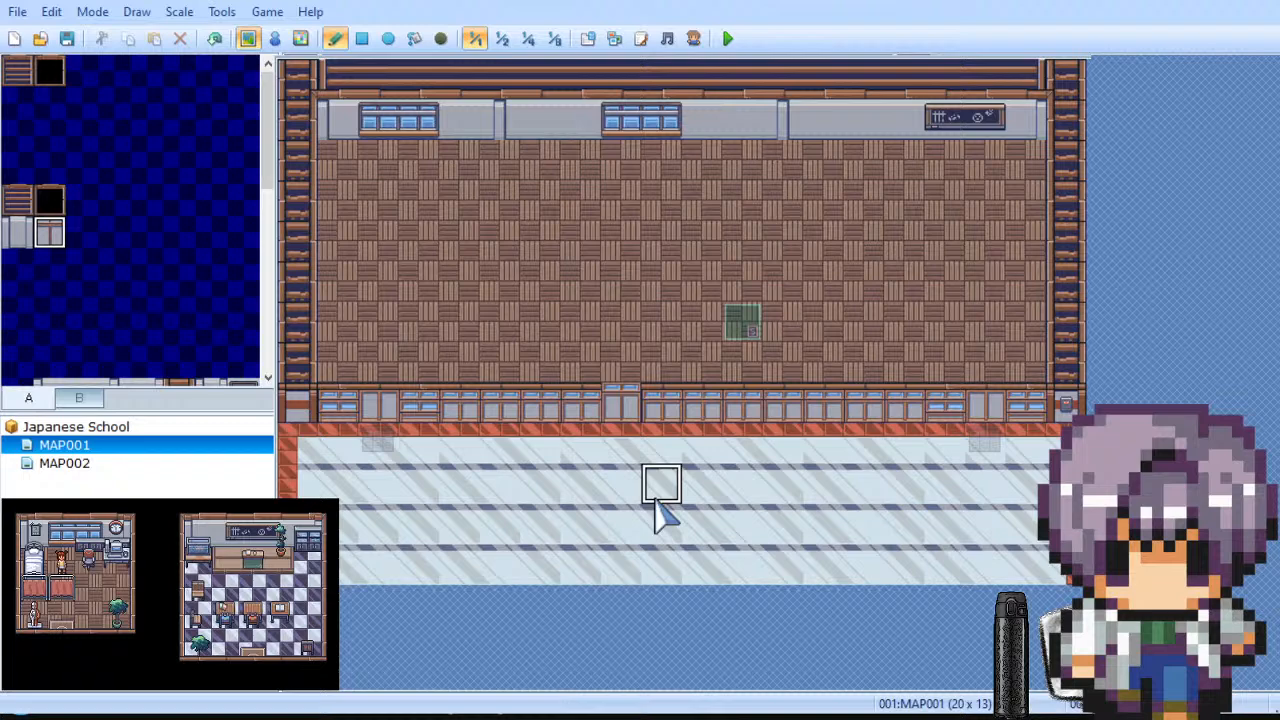
Step: Look through the tiles on tileset pages A and B for further classroom furnishings
{"action": "scroll", "coordinate": [195, 282], "scroll_direction": "down", "scroll_amount": 5}
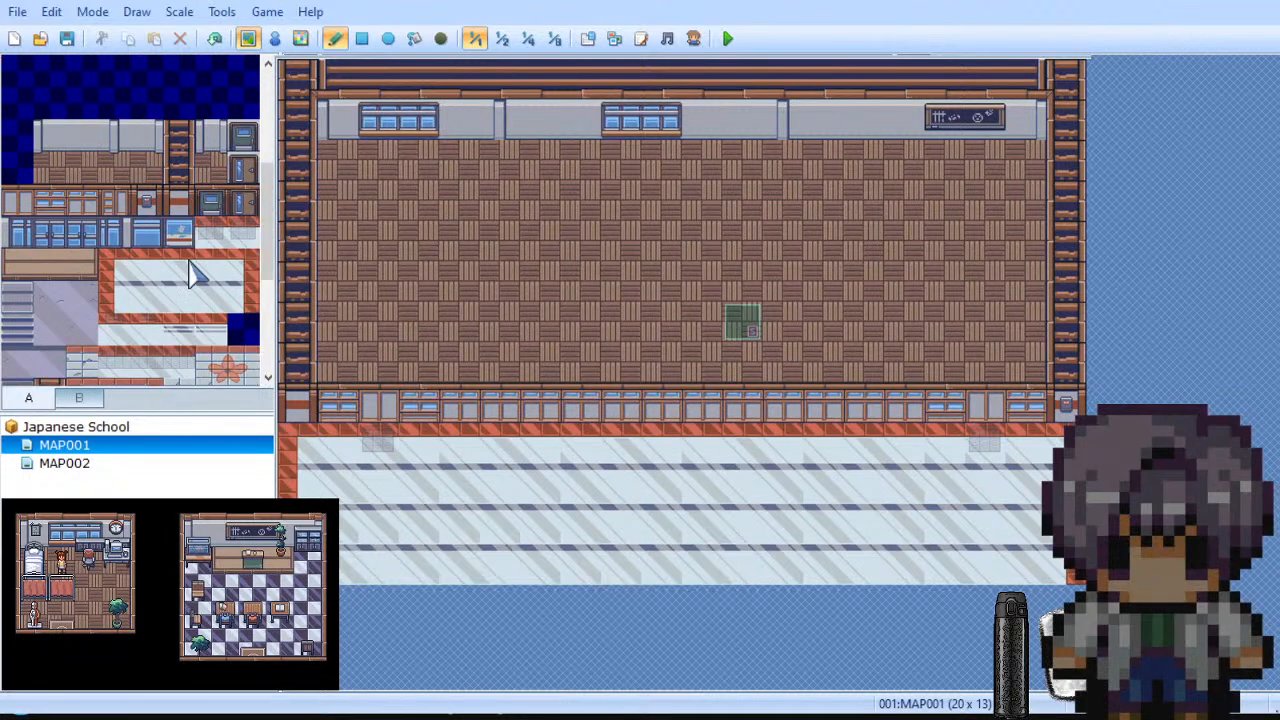
{"action": "scroll", "coordinate": [196, 240], "scroll_direction": "down", "scroll_amount": 2}
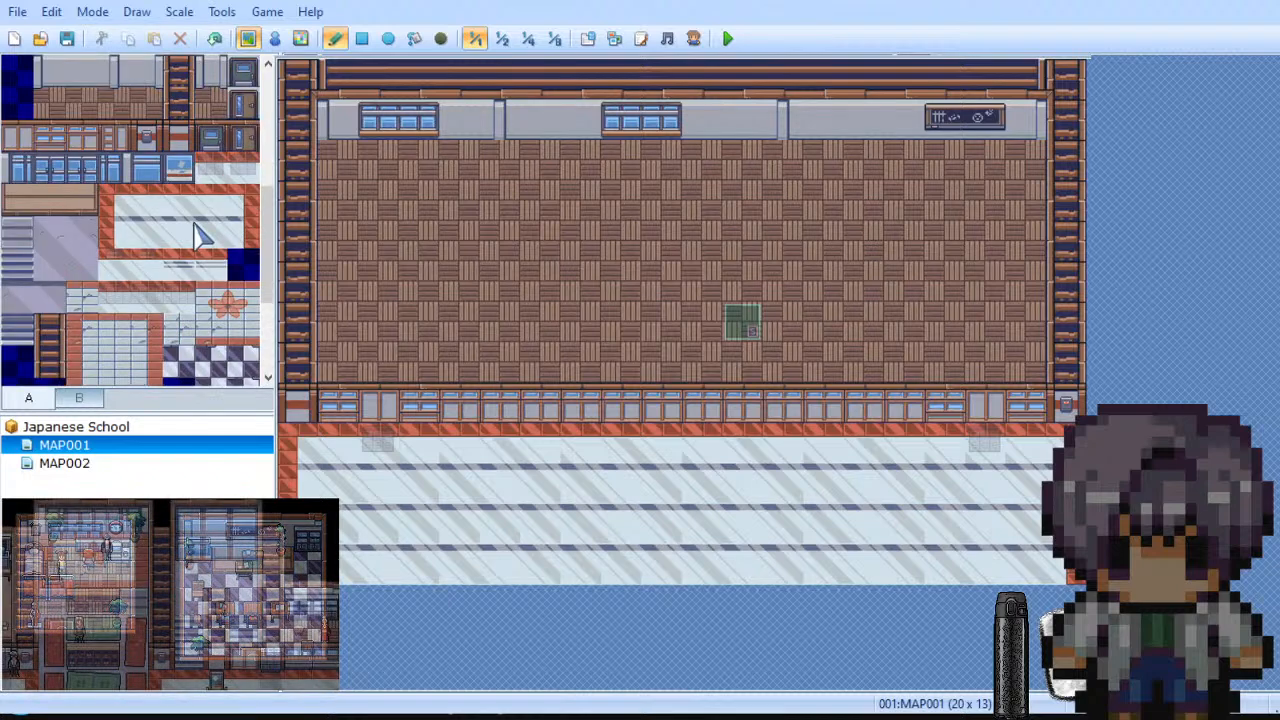
{"action": "scroll", "coordinate": [180, 245], "scroll_direction": "down", "scroll_amount": 4}
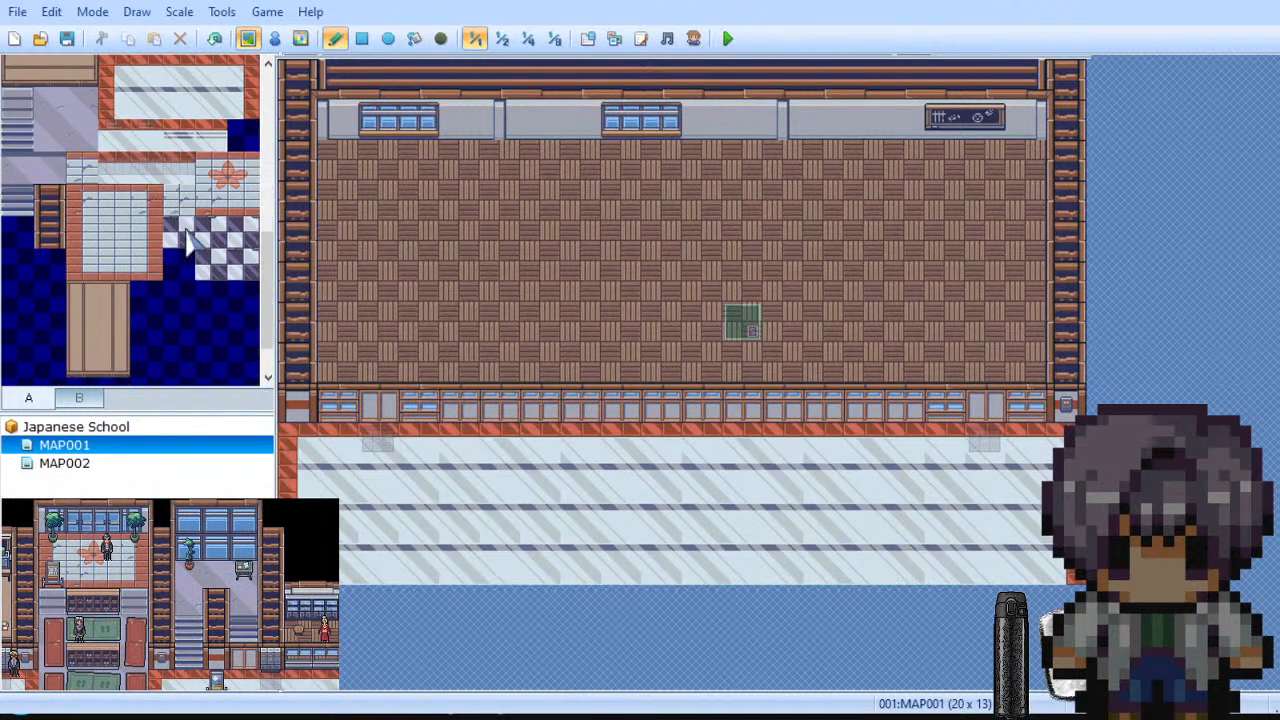
{"action": "scroll", "coordinate": [195, 262], "scroll_direction": "down", "scroll_amount": 4}
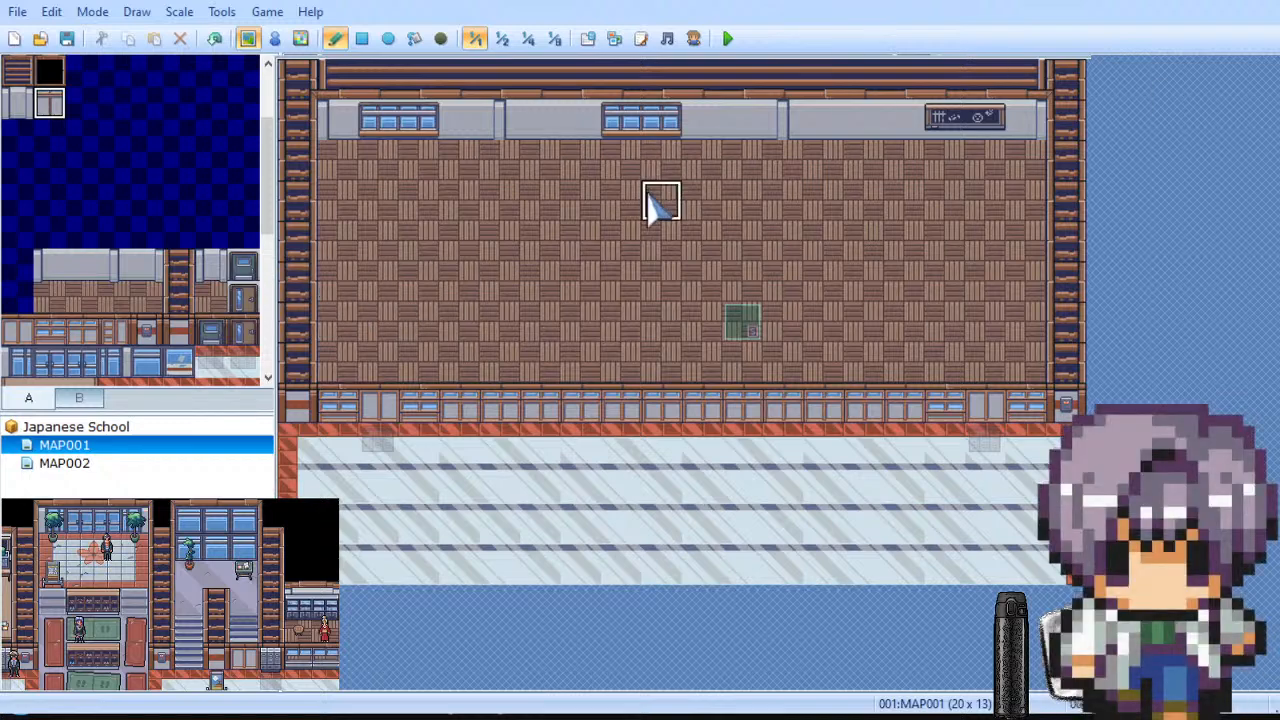
{"action": "left_click", "coordinate": [80, 400]}
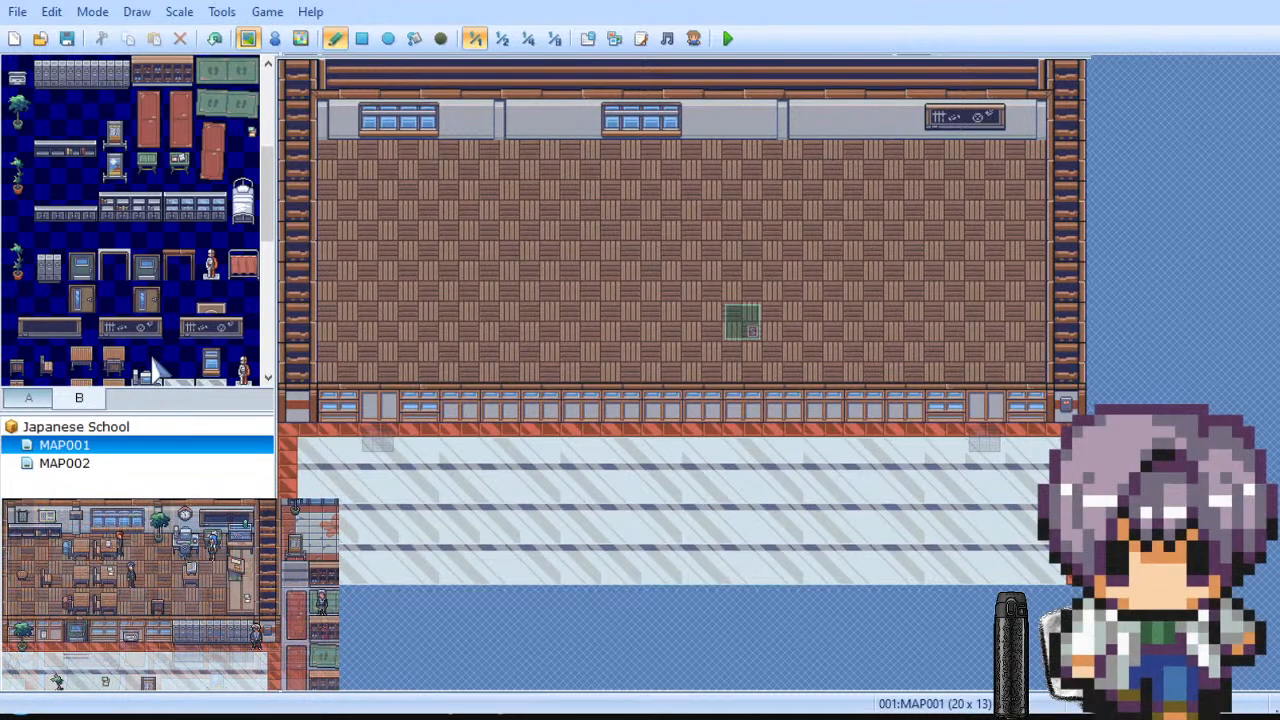
{"action": "scroll", "coordinate": [112, 232], "scroll_direction": "up", "scroll_amount": 4}
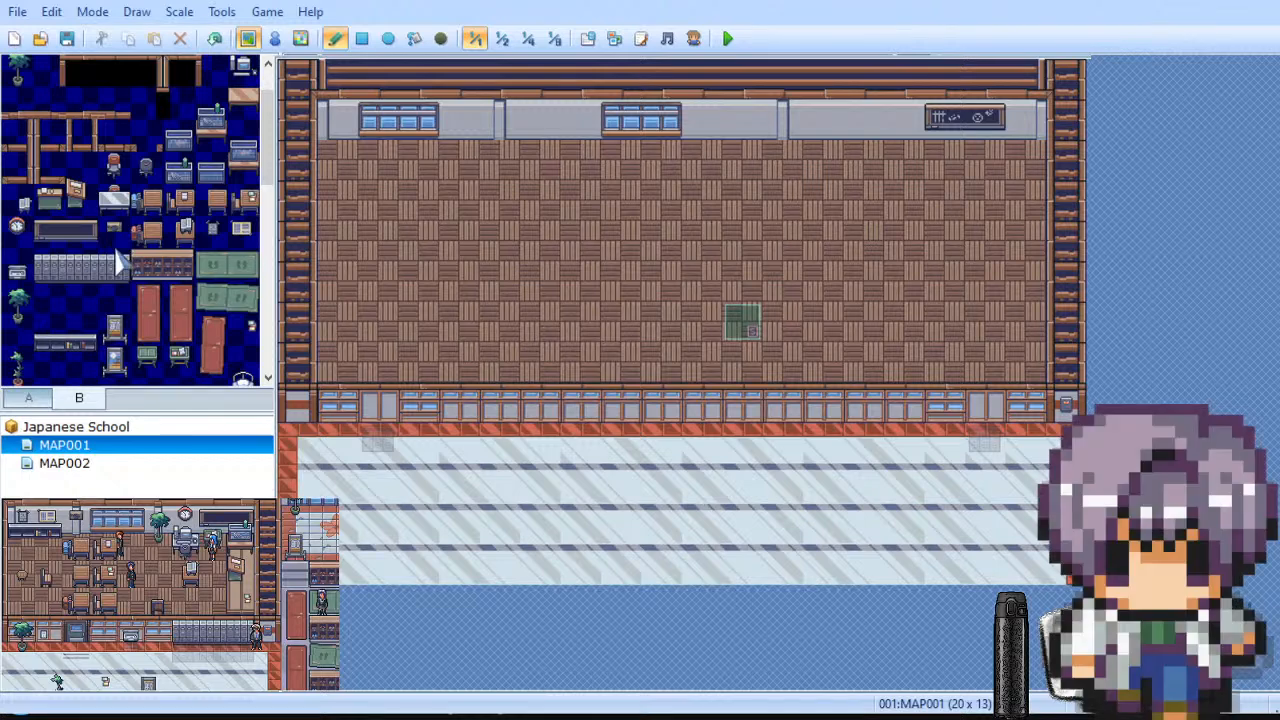
{"action": "scroll", "coordinate": [128, 290], "scroll_direction": "up", "scroll_amount": 2}
{"action": "scroll", "coordinate": [140, 318], "scroll_direction": "down", "scroll_amount": 4}
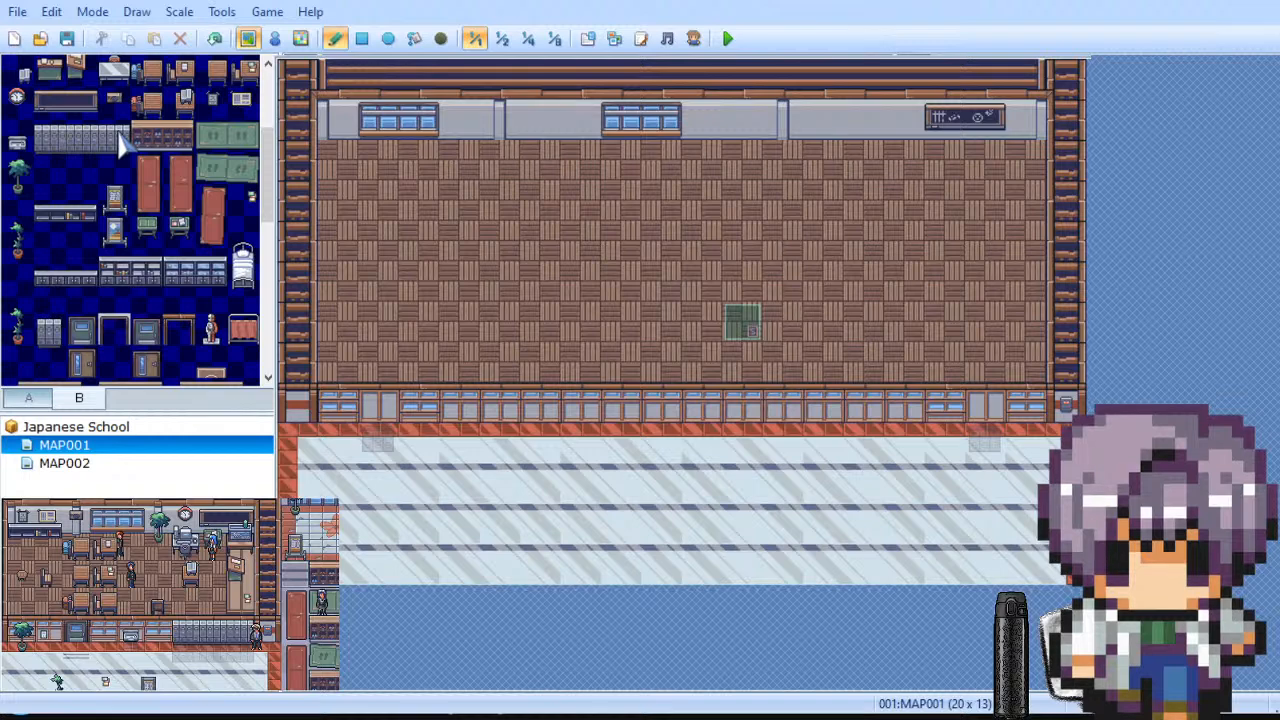
Step: Try the two-tile-wide brown shelf from tileset page B over the upper wall's left window and undo it
{"action": "left_click_drag", "start_coordinate": [133, 131], "coordinate": [180, 140]}
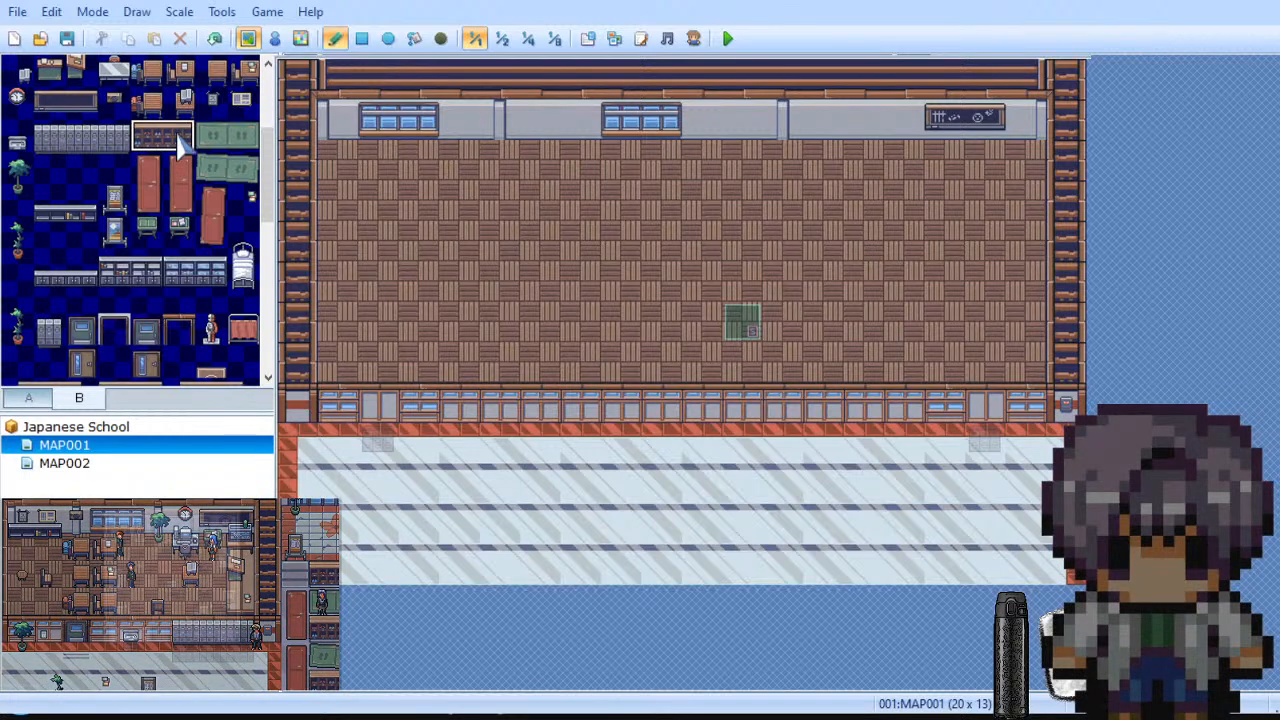
{"action": "left_click", "coordinate": [378, 128]}
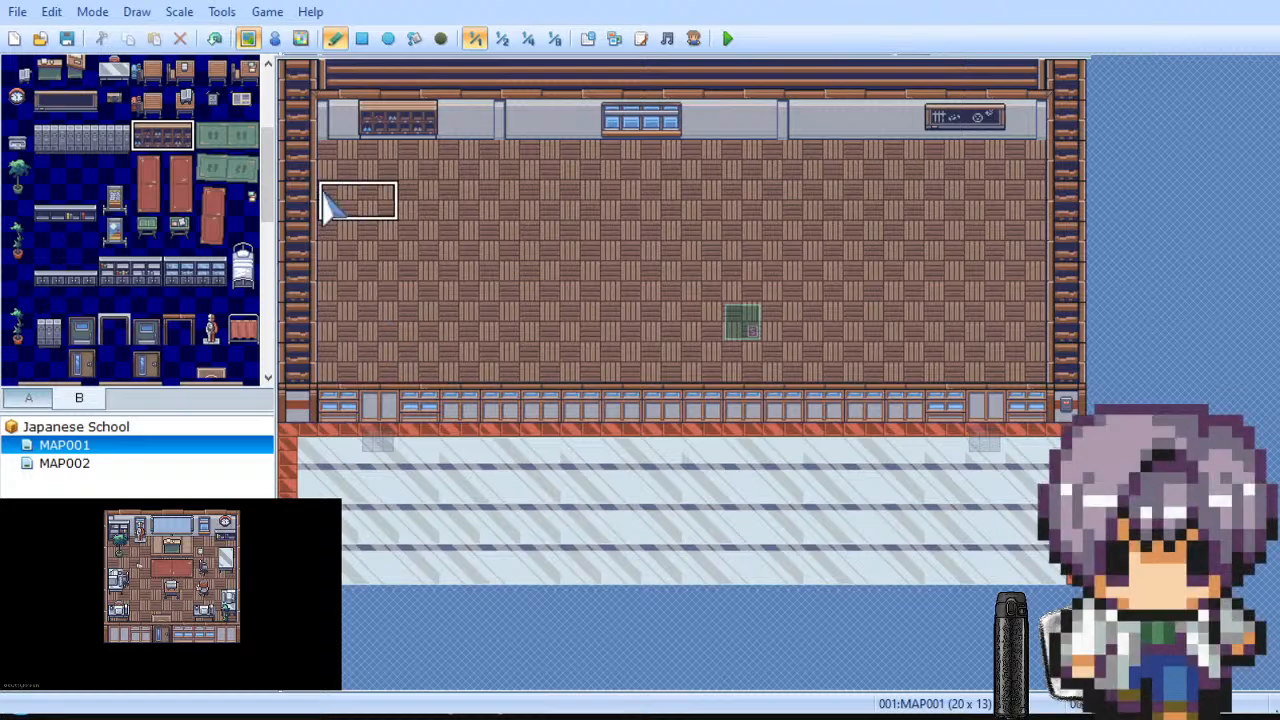
{"action": "left_click", "coordinate": [382, 124]}
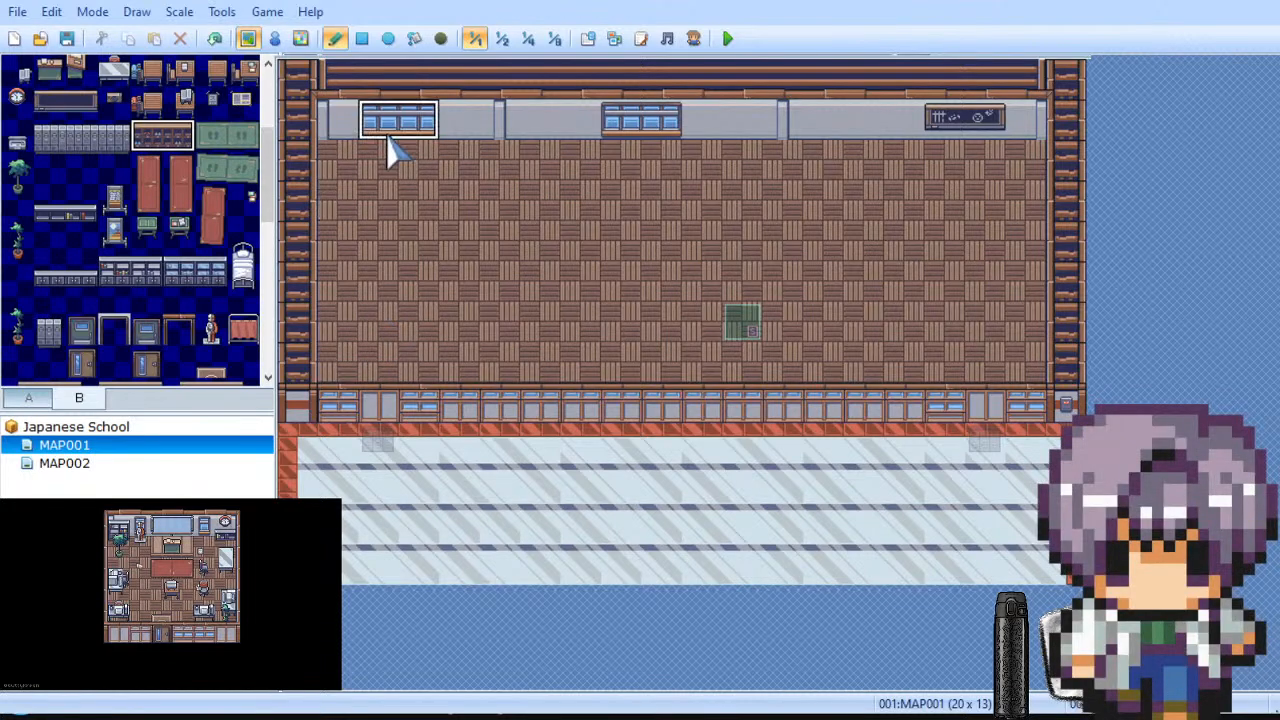
{"action": "key", "text": "ctrl+z"}
{"action": "key", "text": "ctrl+z"}
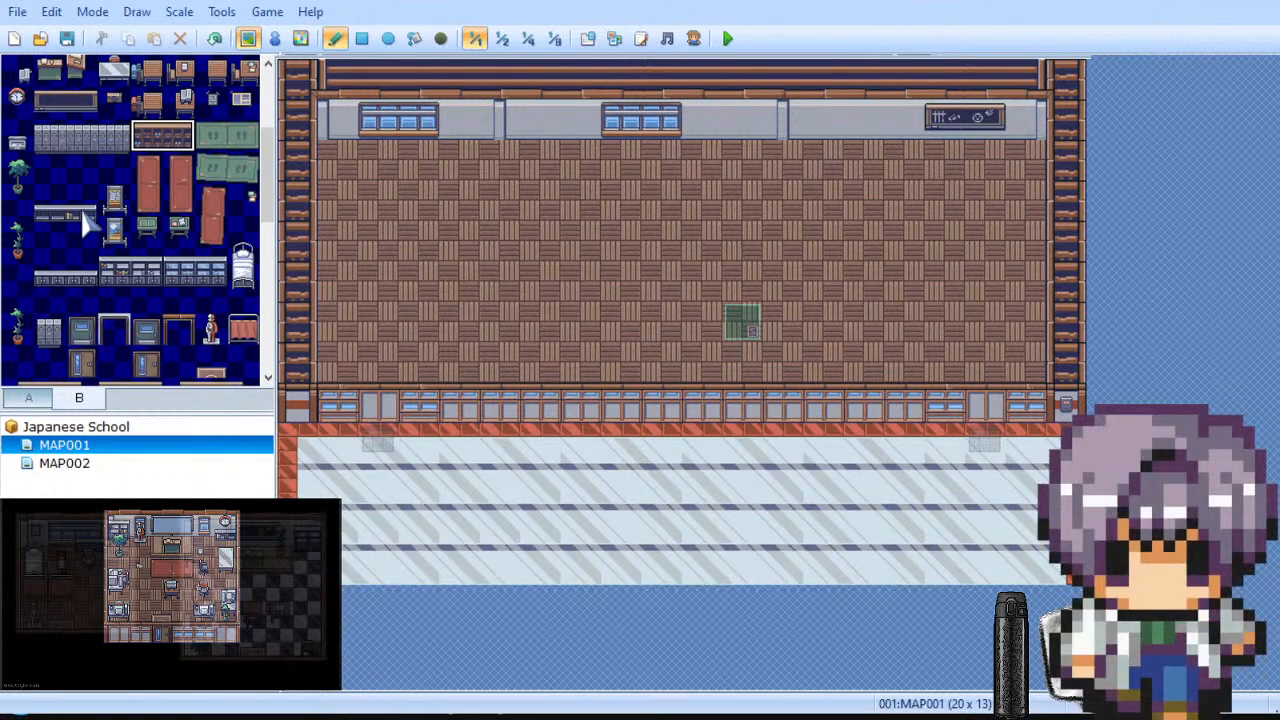
Step: Place the one-tile-wide low bookshelf from tileset page B against the upper wall's left section, replacing the right half of the window
{"action": "scroll", "coordinate": [190, 288], "scroll_direction": "down", "scroll_amount": 3}
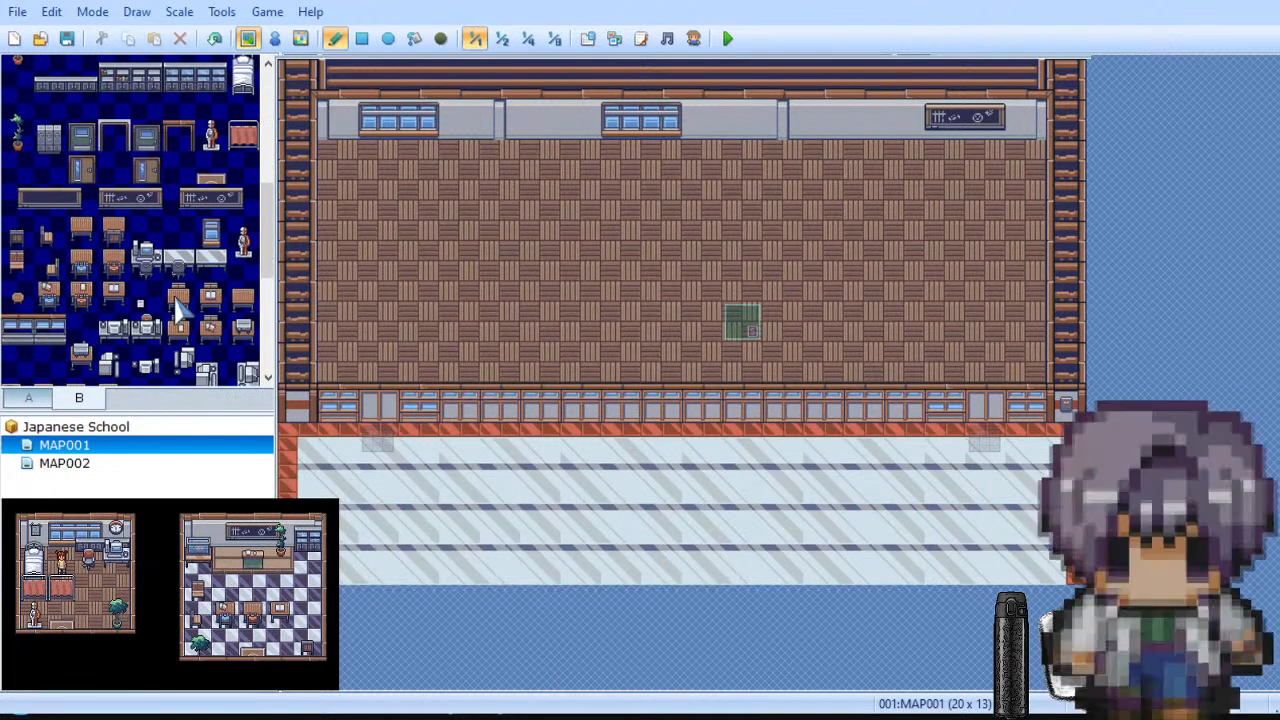
{"action": "left_click", "coordinate": [190, 318]}
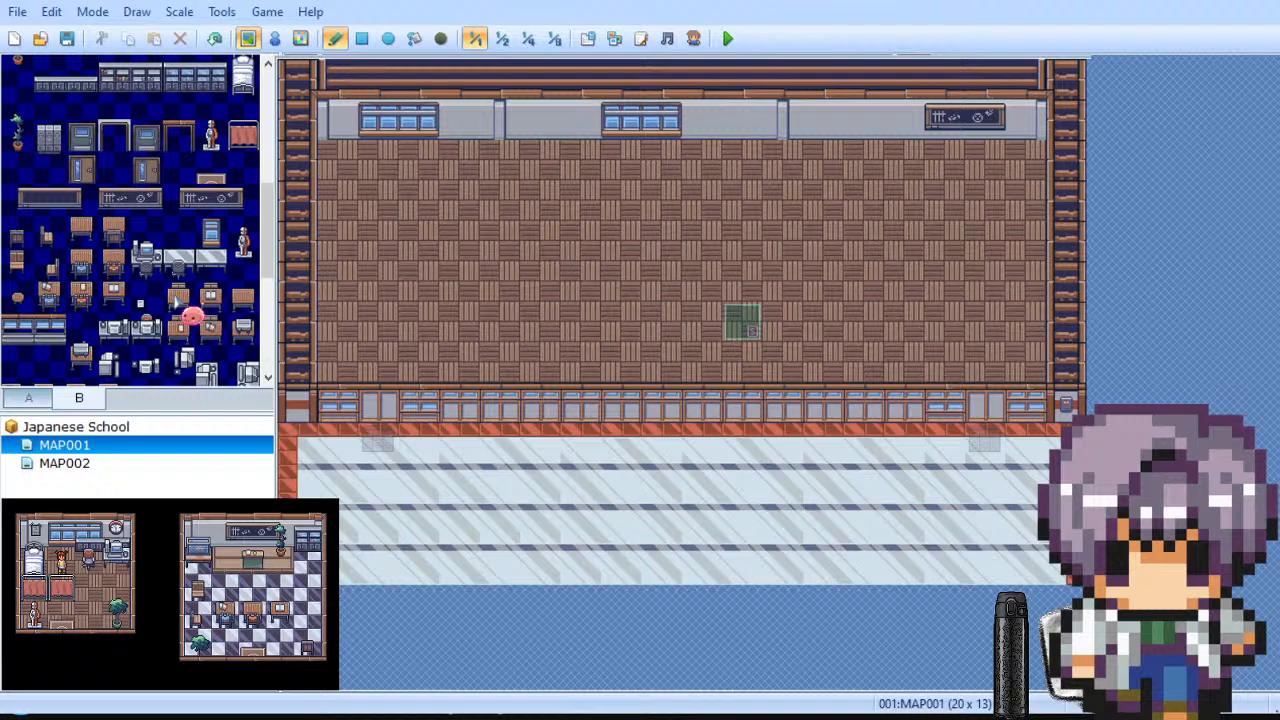
{"action": "scroll", "coordinate": [176, 301], "scroll_direction": "down", "scroll_amount": 2}
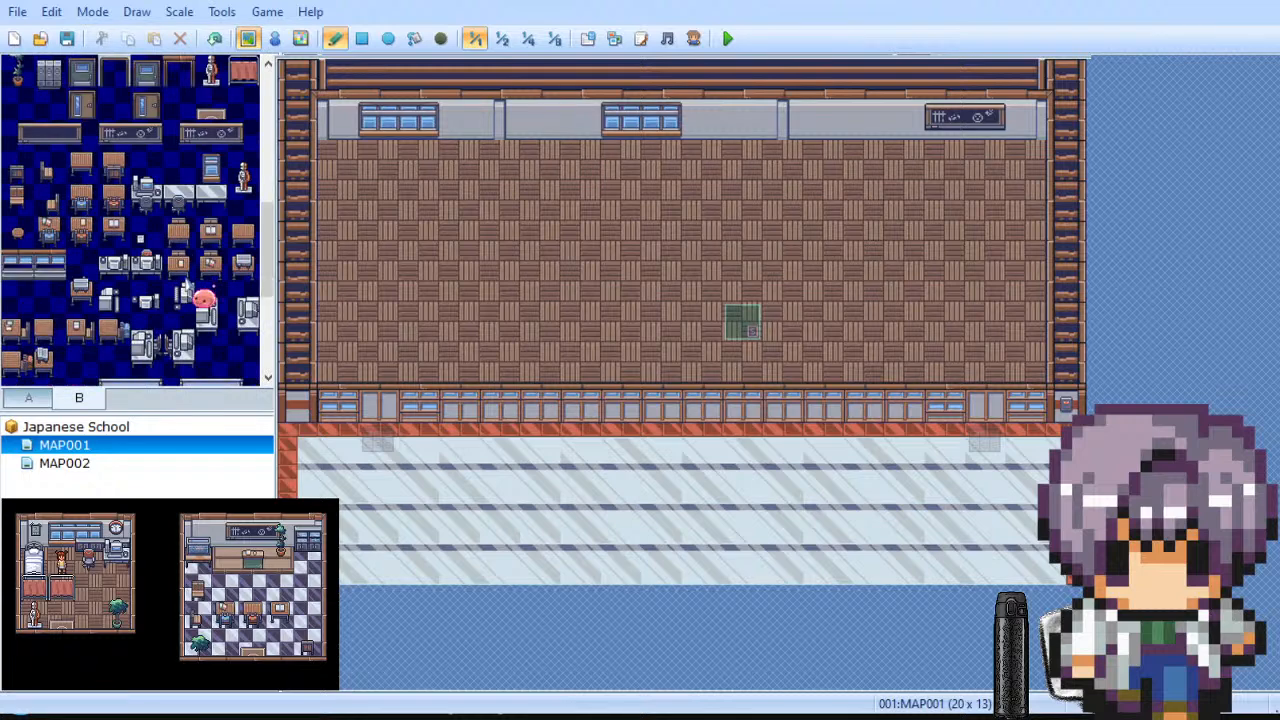
{"action": "scroll", "coordinate": [183, 292], "scroll_direction": "down", "scroll_amount": 4}
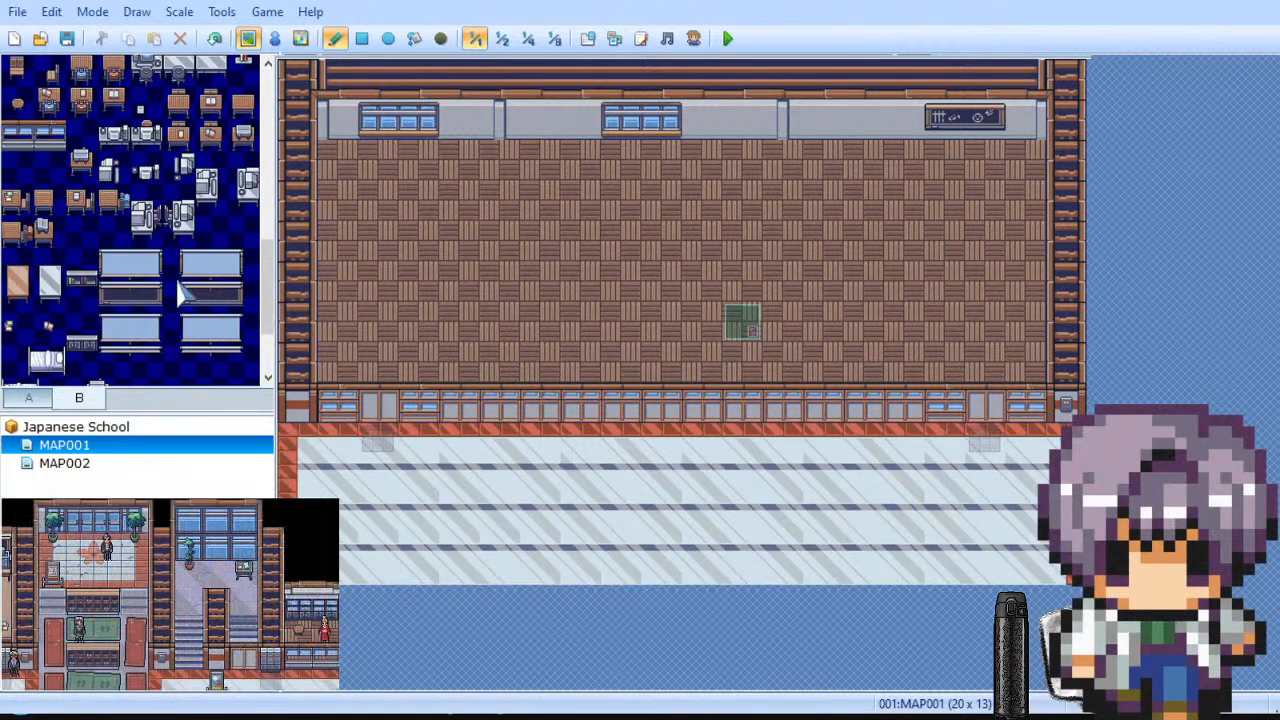
{"action": "scroll", "coordinate": [118, 293], "scroll_direction": "down", "scroll_amount": 4}
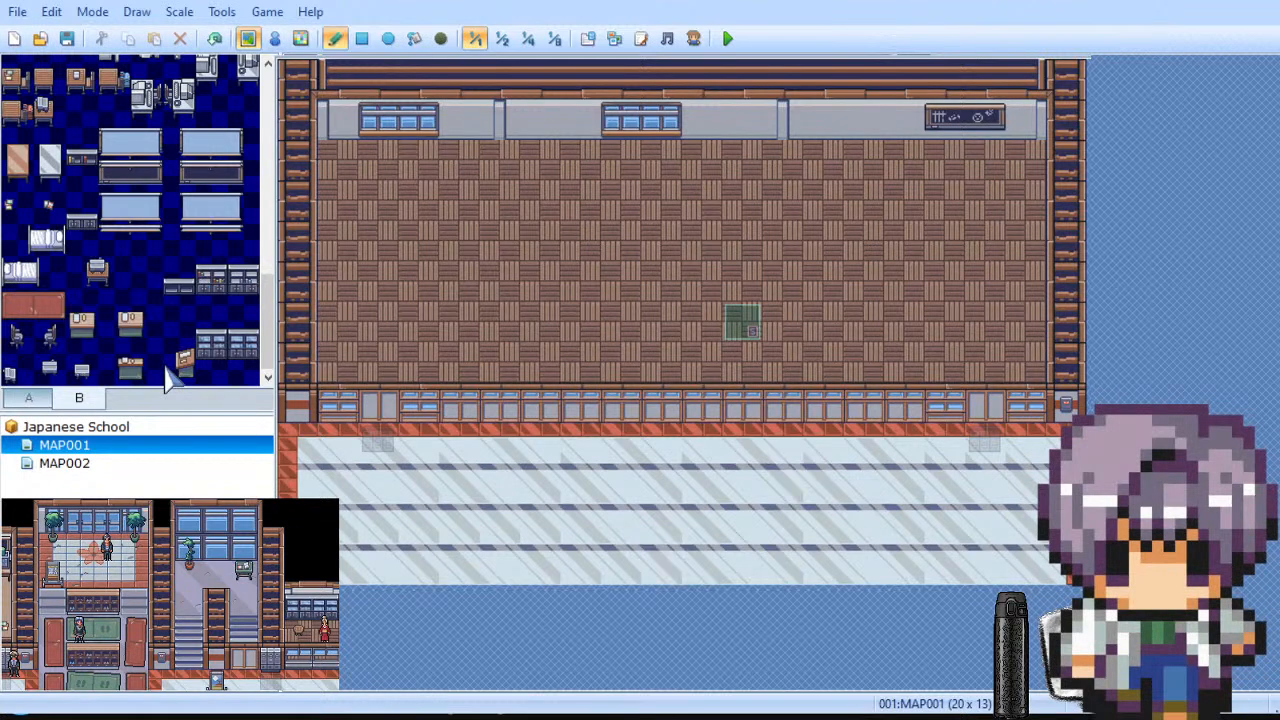
{"action": "scroll", "coordinate": [178, 283], "scroll_direction": "down", "scroll_amount": 5}
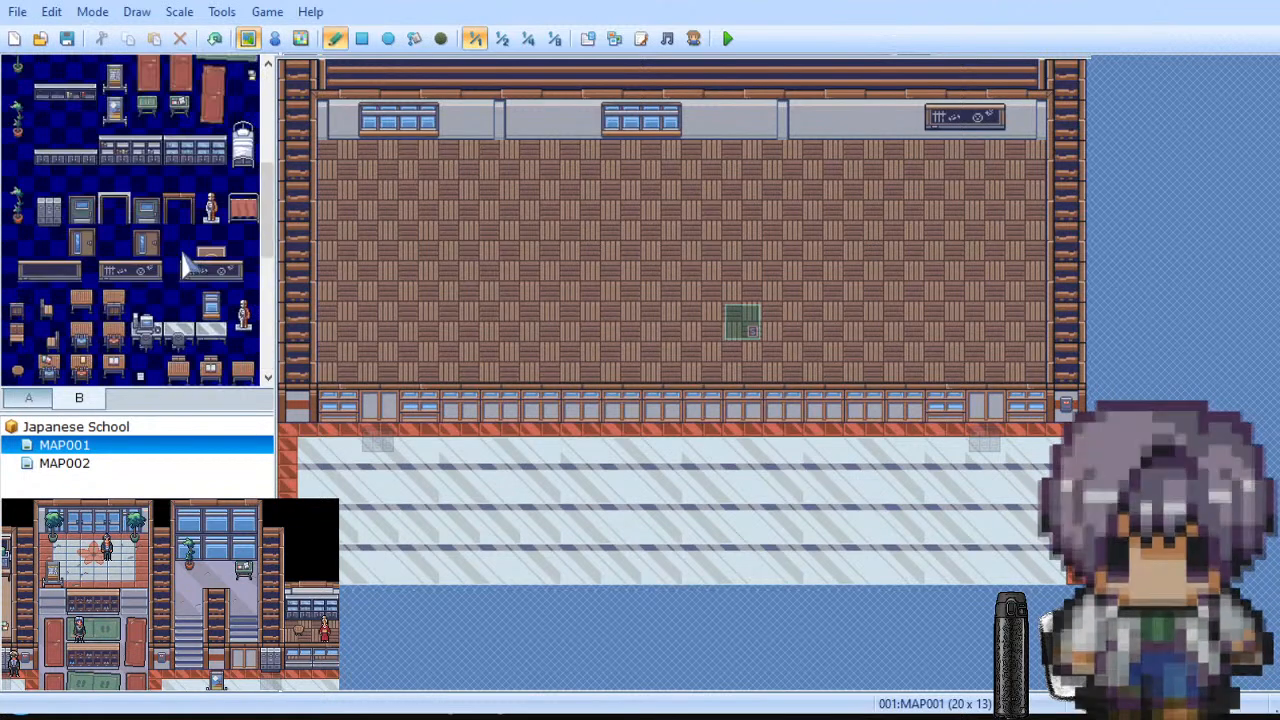
{"action": "scroll", "coordinate": [112, 234], "scroll_direction": "down", "scroll_amount": 3}
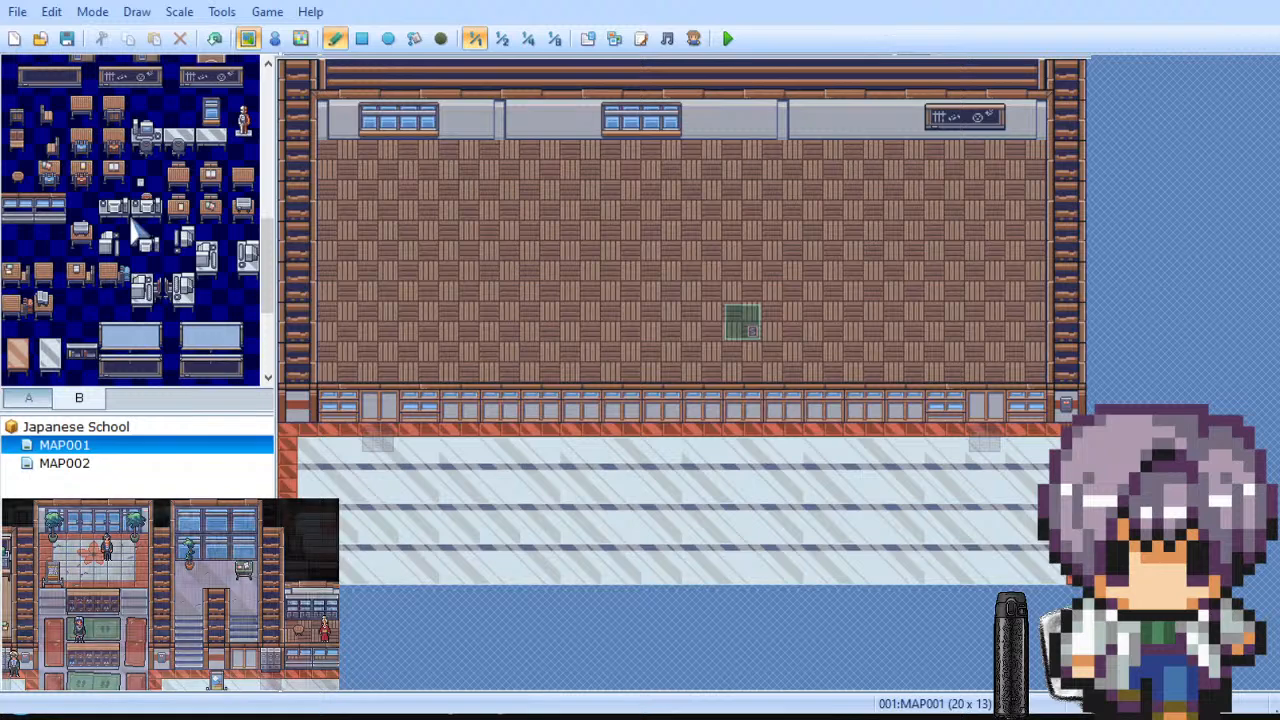
{"action": "scroll", "coordinate": [108, 238], "scroll_direction": "down", "scroll_amount": 3}
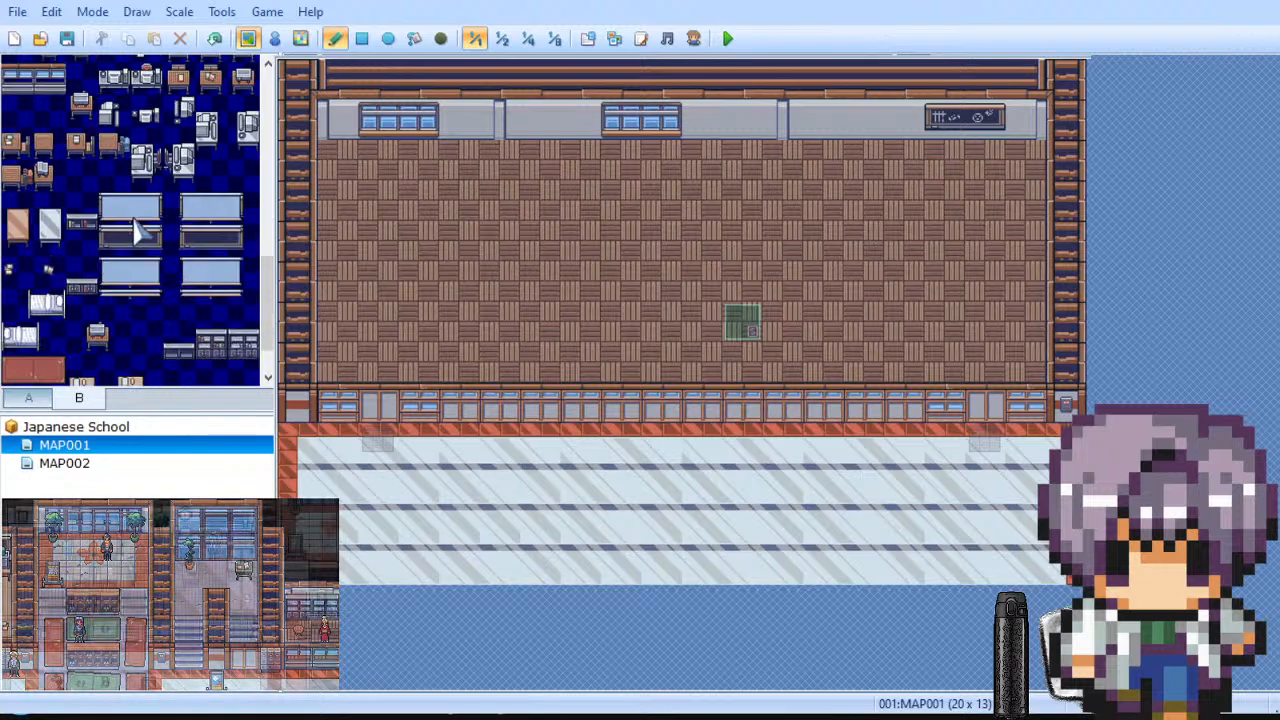
{"action": "left_click", "coordinate": [82, 207]}
{"action": "left_click", "coordinate": [420, 120]}
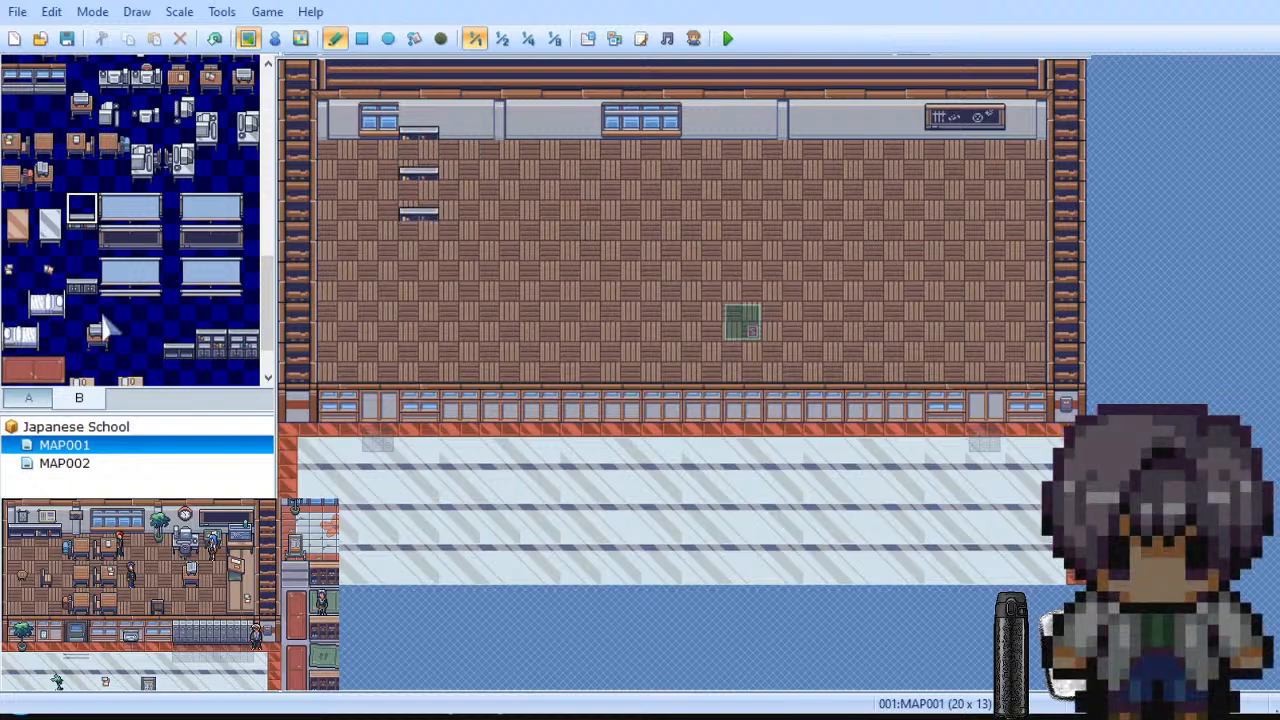
{"action": "left_click", "coordinate": [416, 145]}
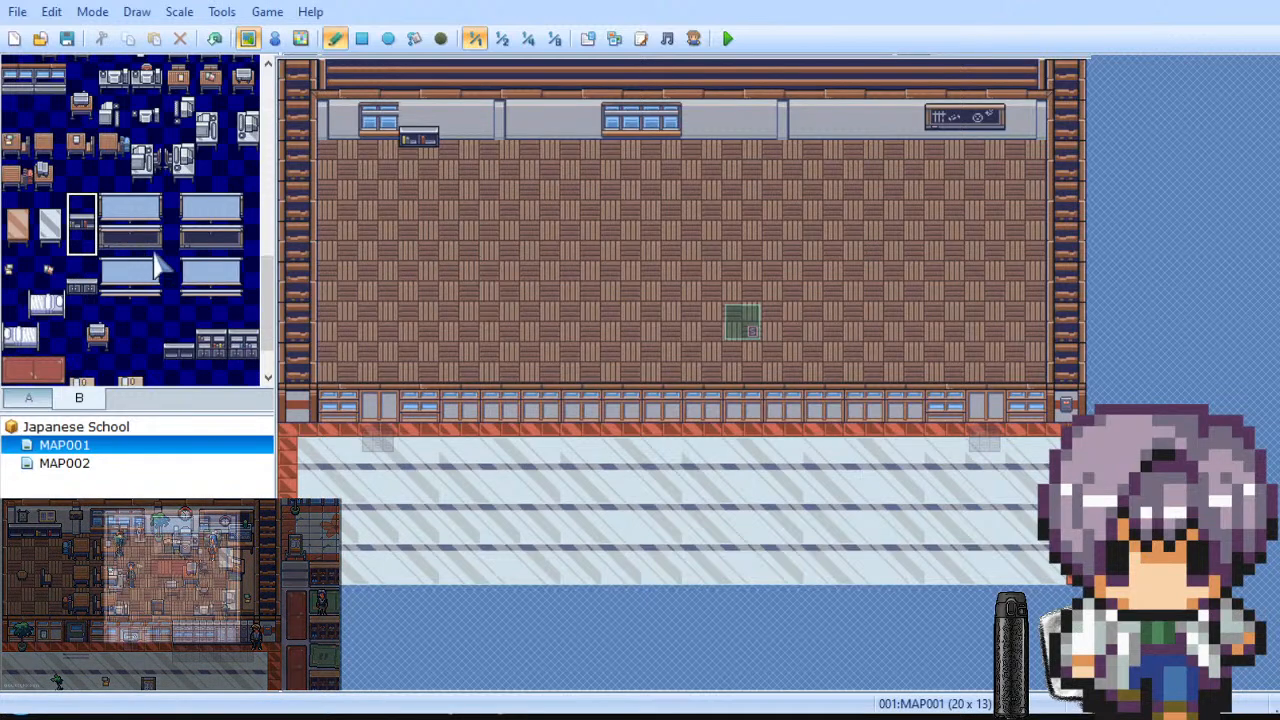
Step: Place the matching one-tile-wide low grey shelf directly left of the bookshelf, replacing the window's remaining half
{"action": "scroll", "coordinate": [157, 266], "scroll_direction": "down", "scroll_amount": 10}
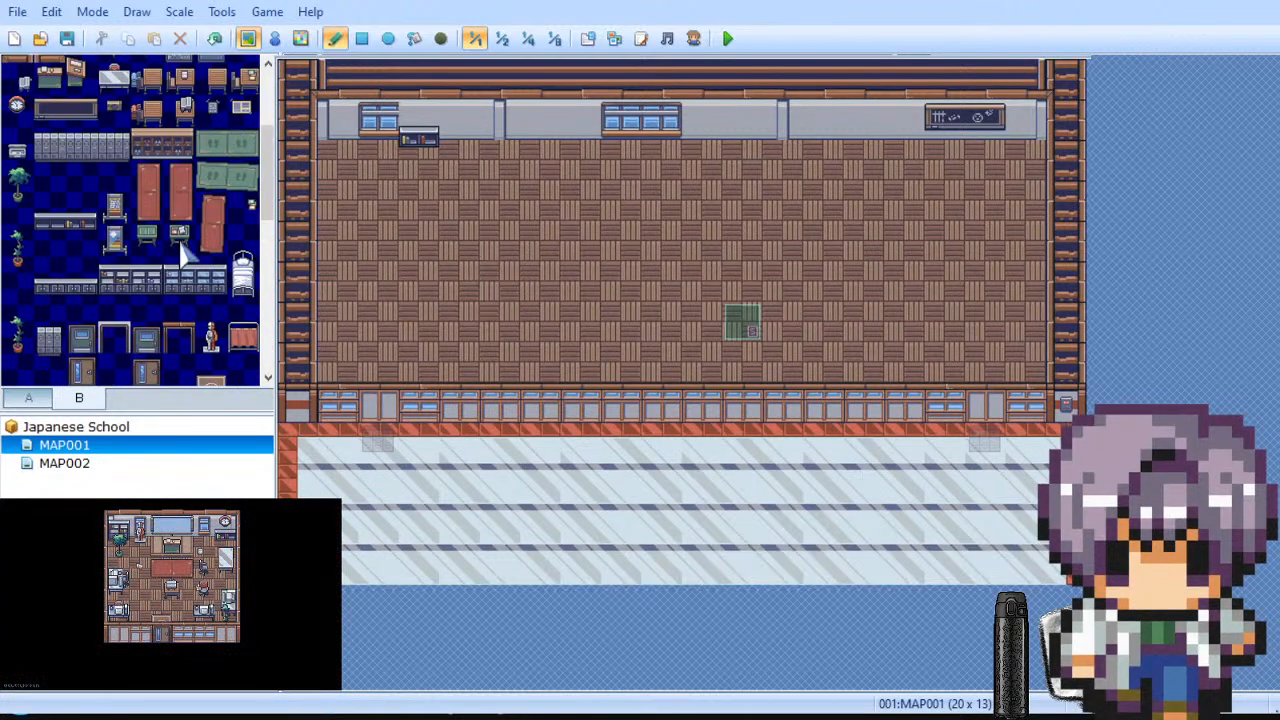
{"action": "scroll", "coordinate": [183, 256], "scroll_direction": "up", "scroll_amount": 4}
{"action": "scroll", "coordinate": [183, 256], "scroll_direction": "up", "scroll_amount": 2}
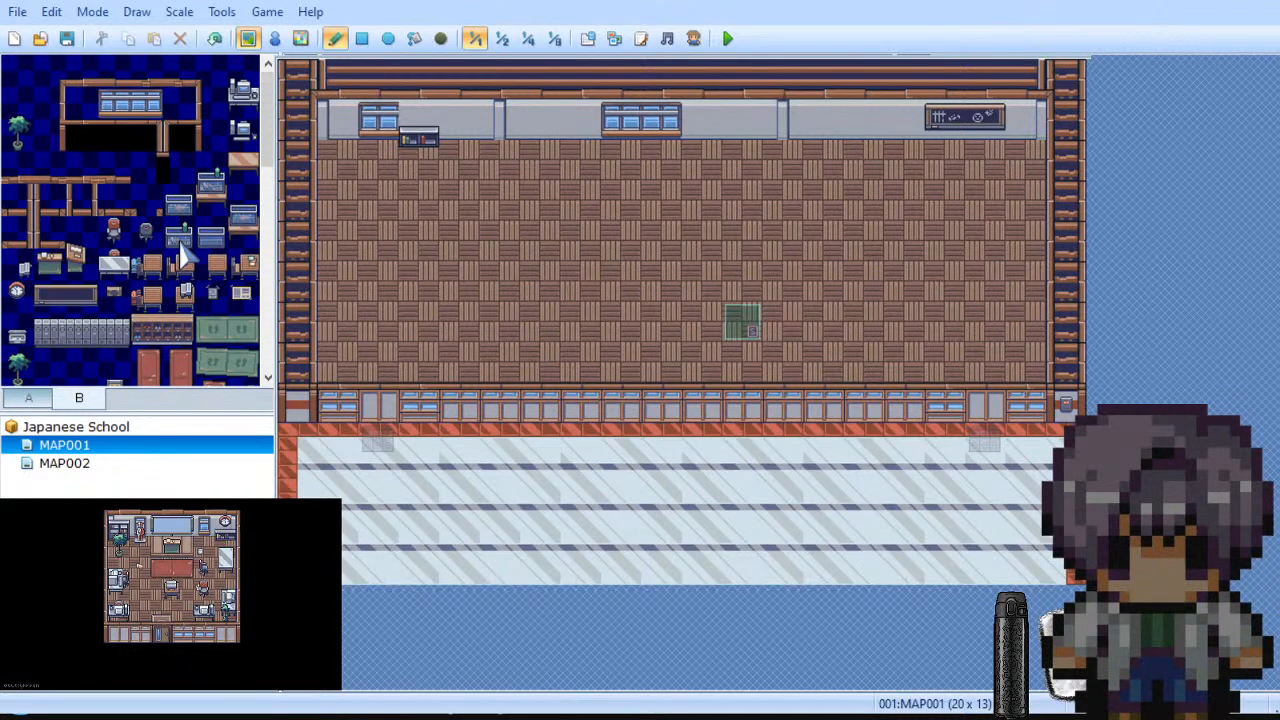
{"action": "scroll", "coordinate": [183, 256], "scroll_direction": "down", "scroll_amount": 5}
{"action": "scroll", "coordinate": [183, 256], "scroll_direction": "down", "scroll_amount": 7}
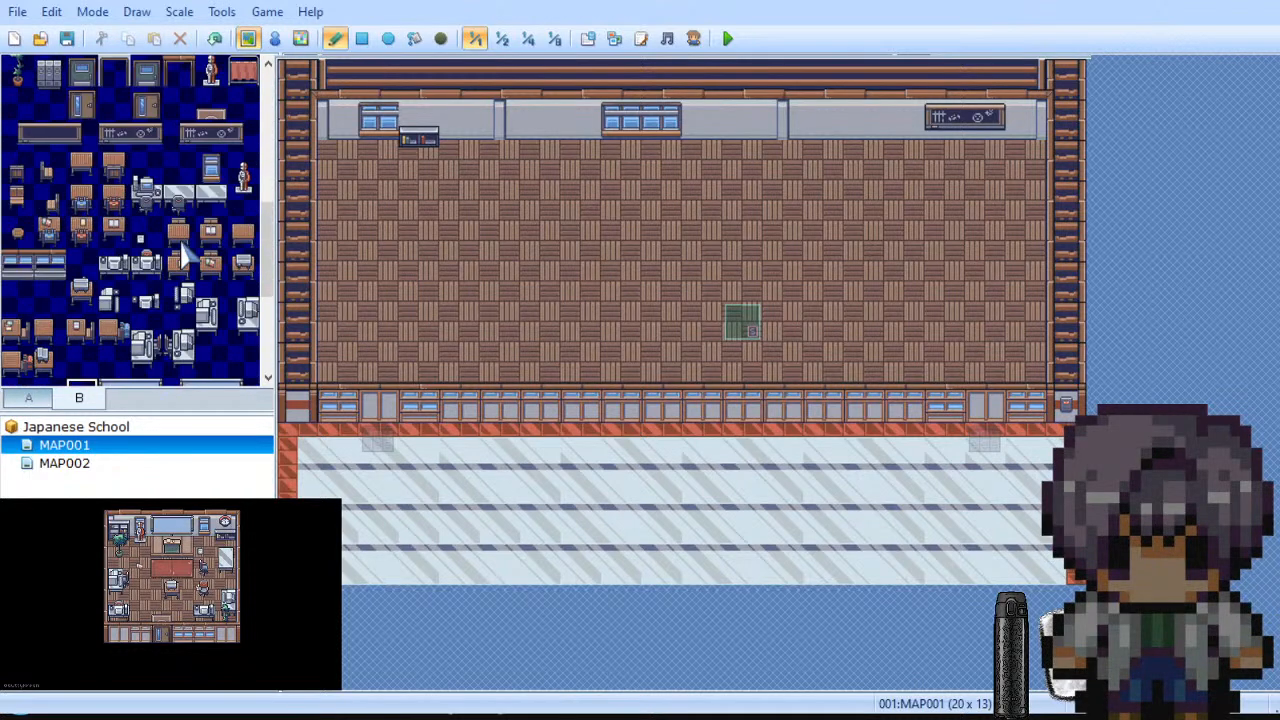
{"action": "scroll", "coordinate": [183, 256], "scroll_direction": "down", "scroll_amount": 7}
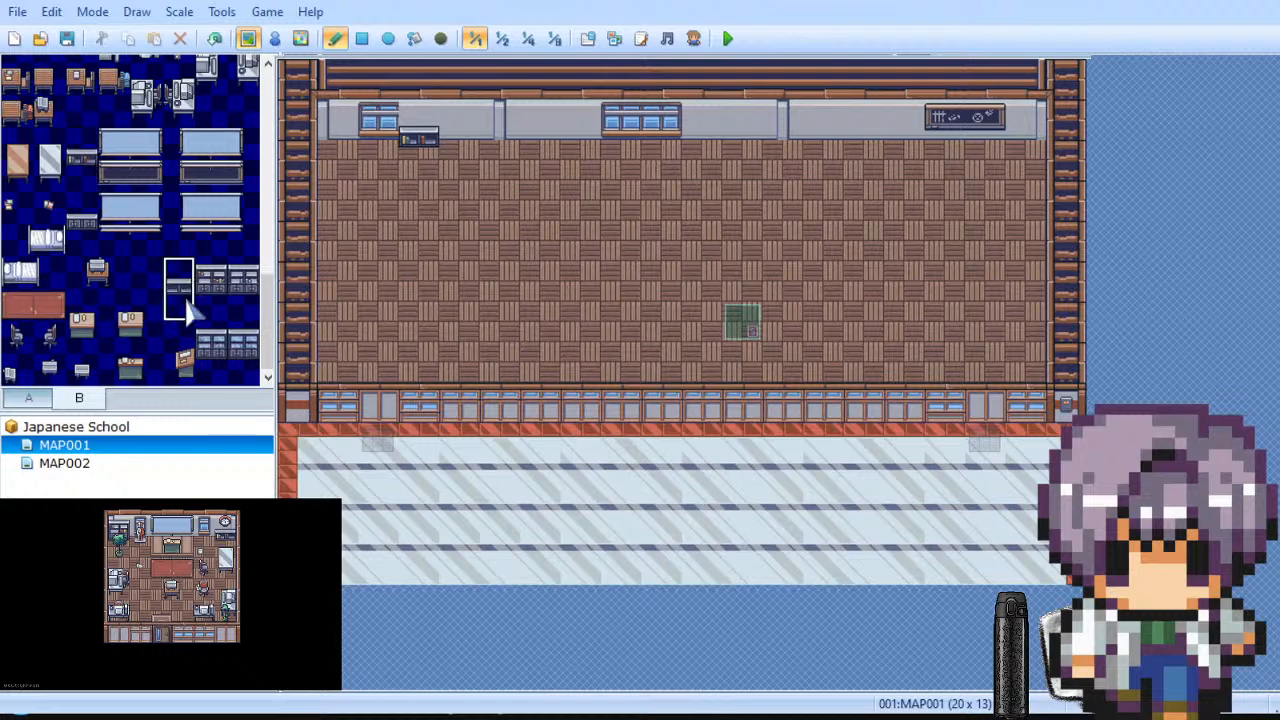
{"action": "left_click", "coordinate": [232, 290]}
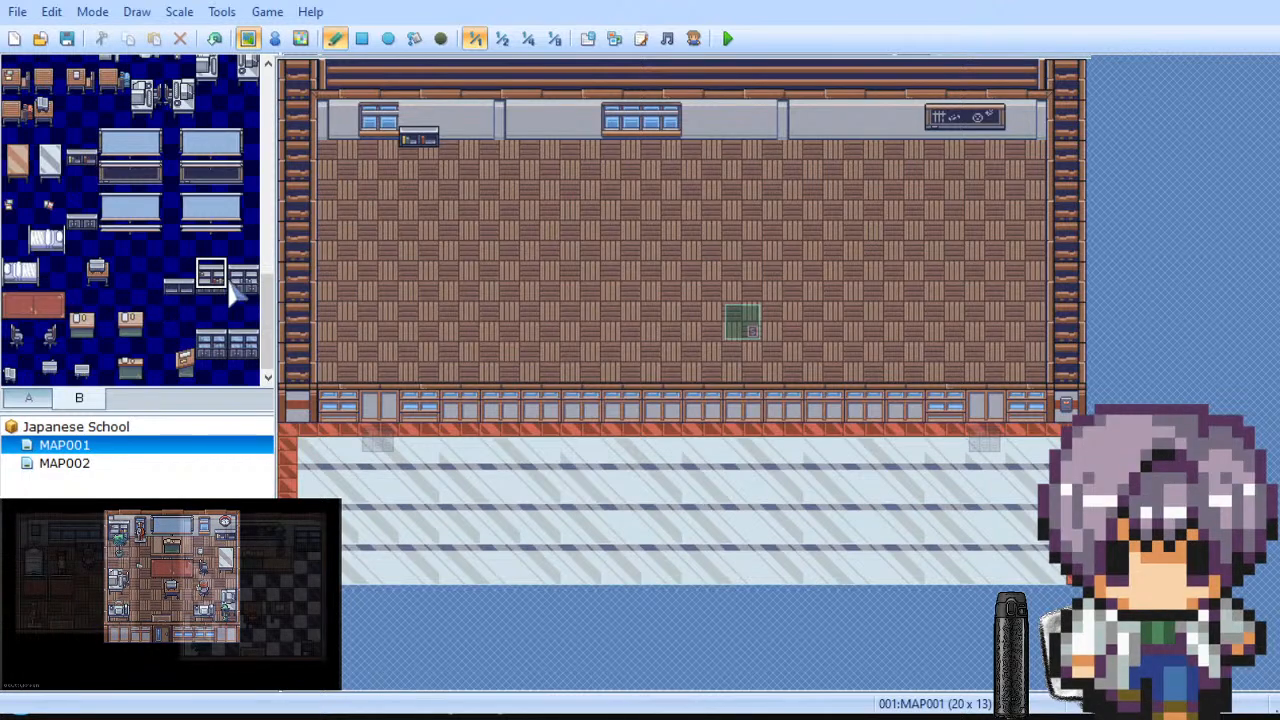
{"action": "left_click", "coordinate": [184, 300]}
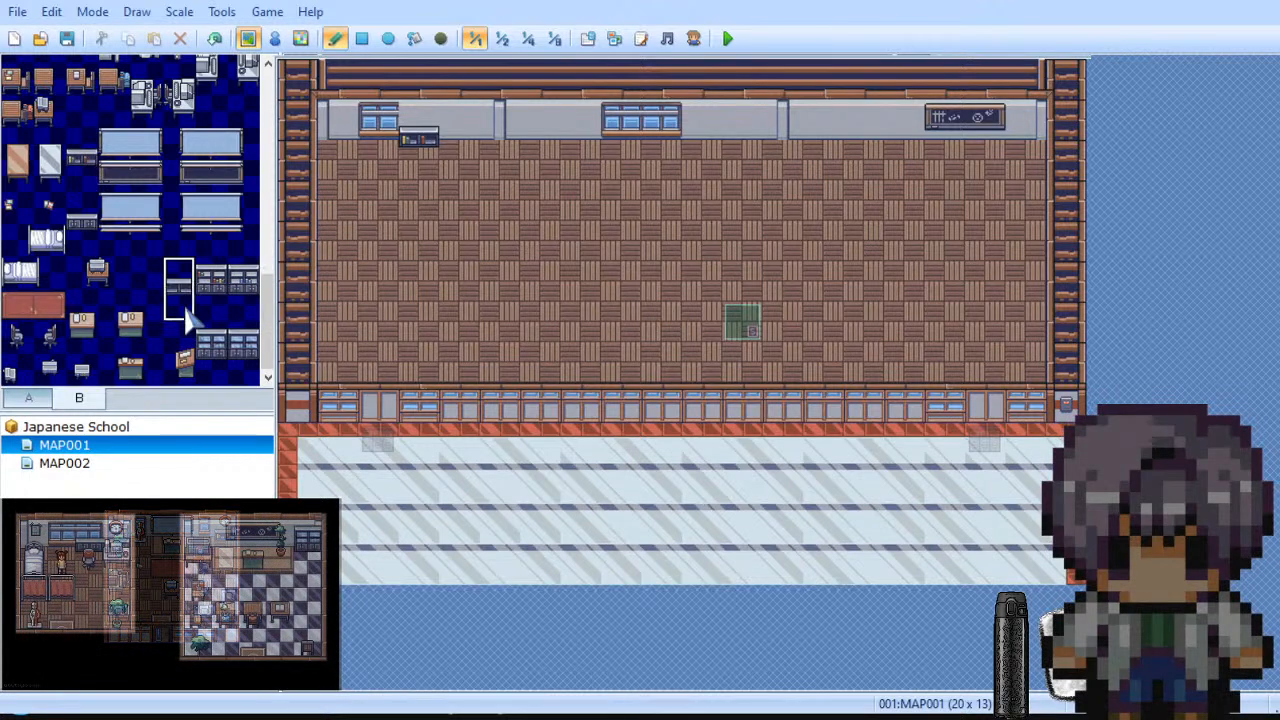
{"action": "left_click", "coordinate": [380, 128]}
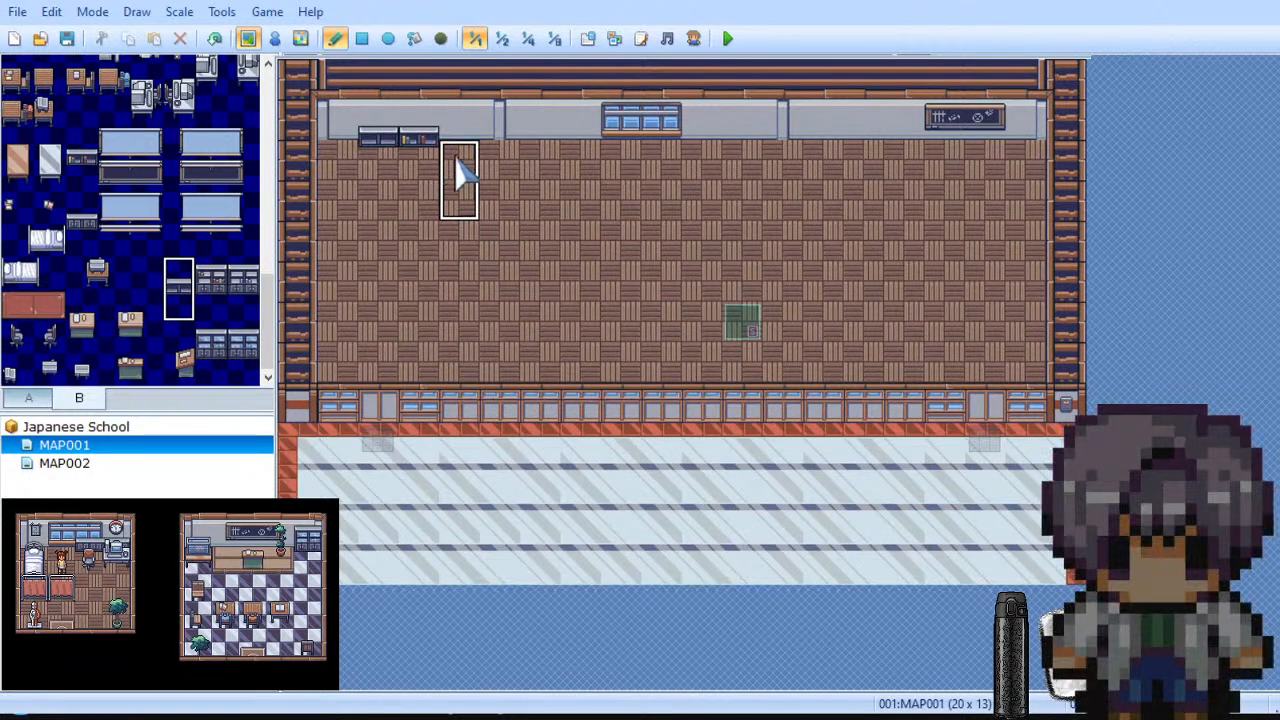
Step: Hang the round clock from tileset page B on the upper wall's right section, left of the blackboard
{"action": "scroll", "coordinate": [130, 265], "scroll_direction": "down", "scroll_amount": 10}
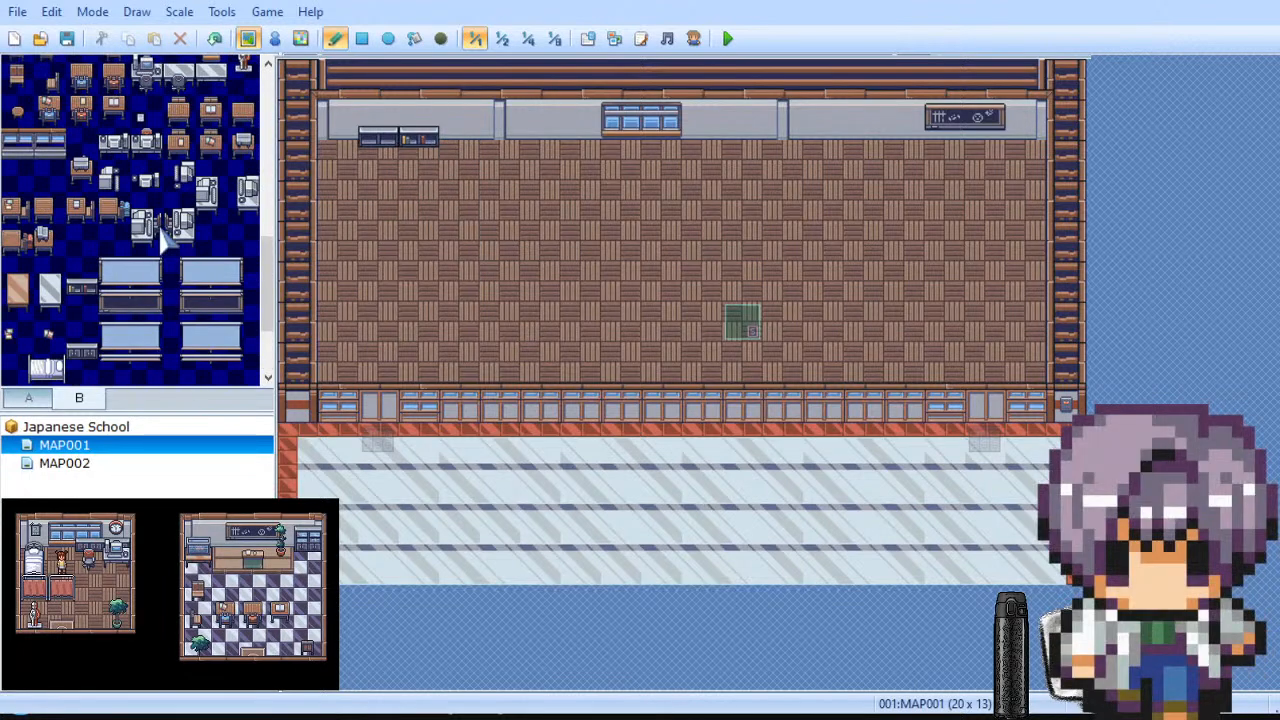
{"action": "scroll", "coordinate": [183, 240], "scroll_direction": "up", "scroll_amount": 4}
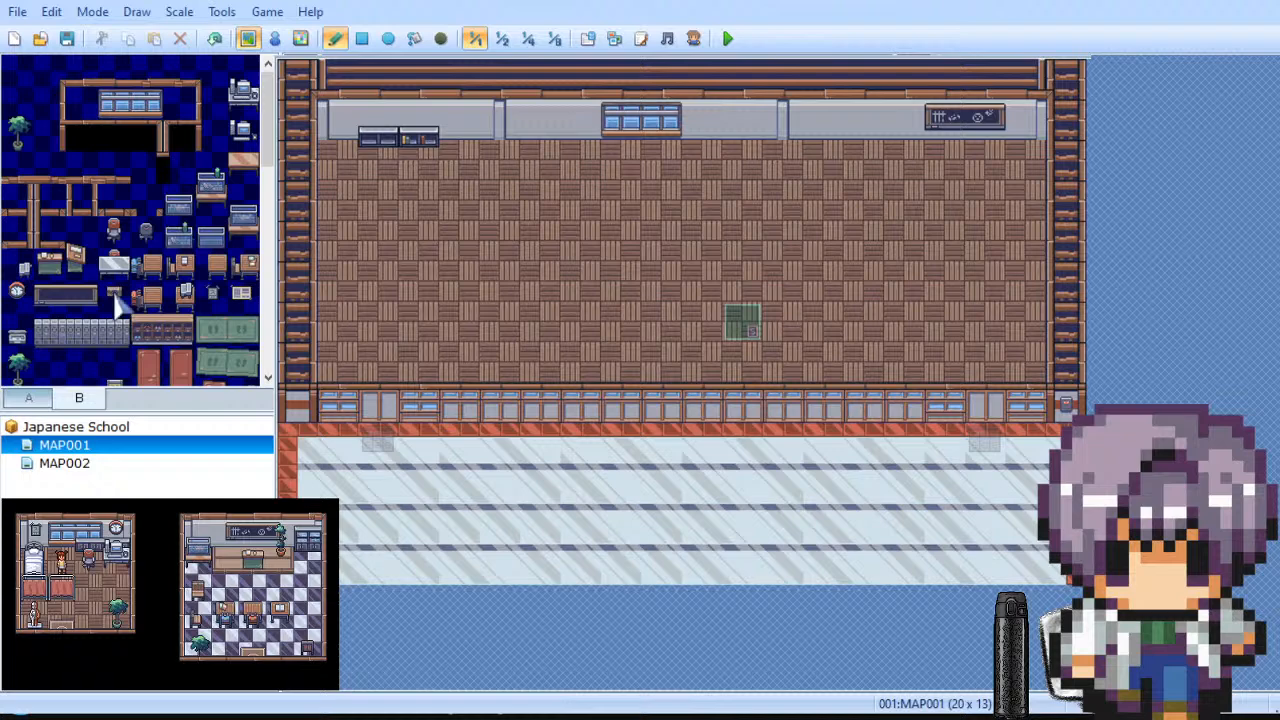
{"action": "left_click", "coordinate": [868, 122]}
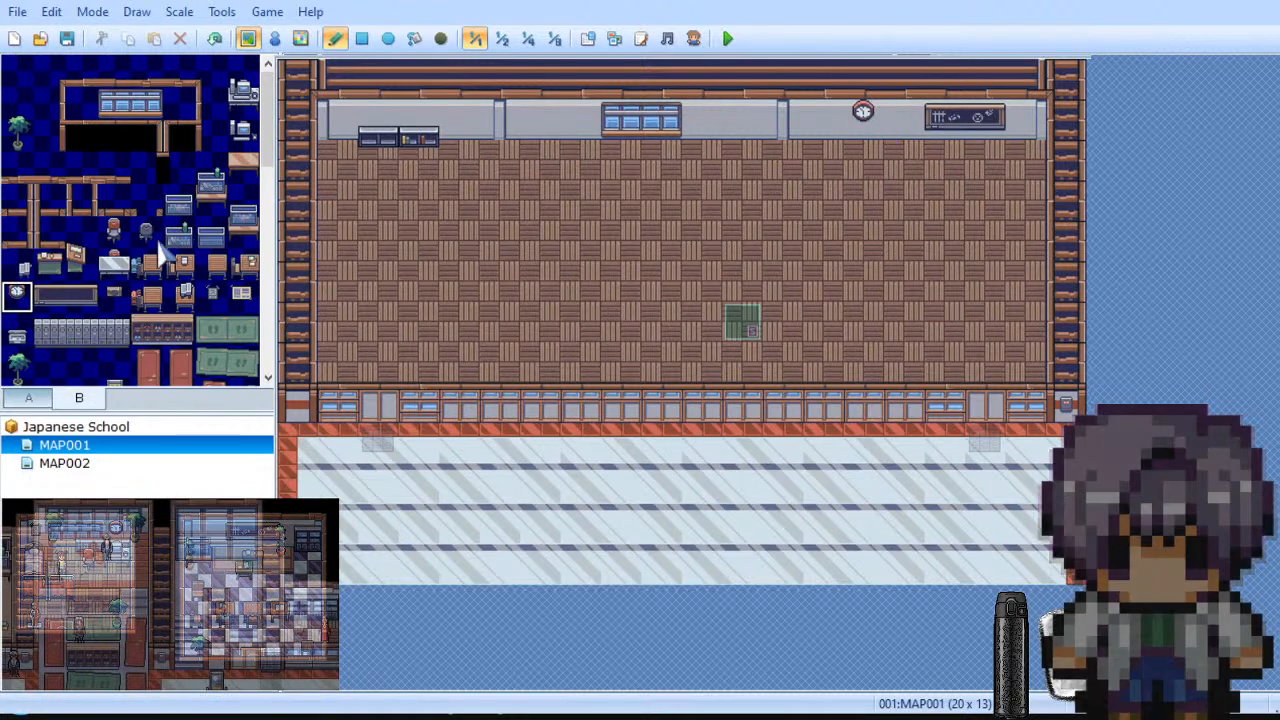
Step: Try the computer tile from tileset page B on the floor below the clock and undo the placement
{"action": "left_click", "coordinate": [244, 88]}
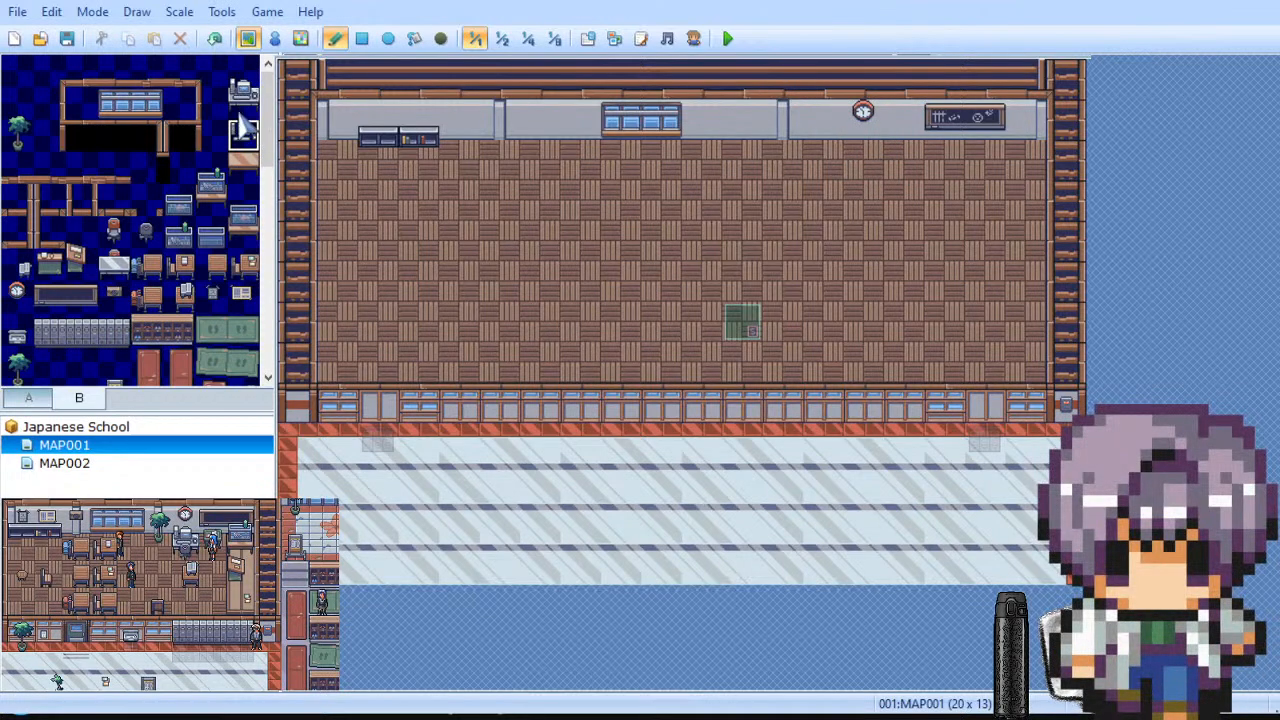
{"action": "left_click", "coordinate": [857, 168]}
{"action": "key", "text": "ctrl+z"}
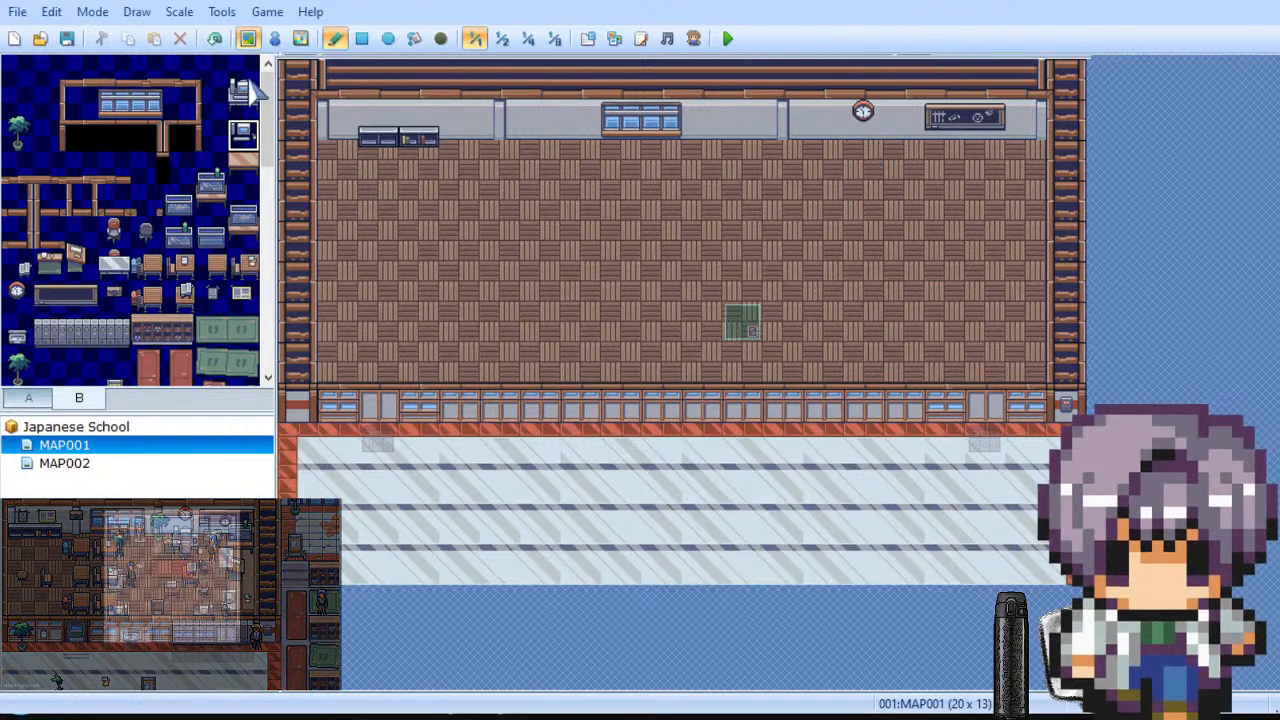
Step: Try the full two-tile computer from tileset page B over the clock and the floor below, and undo the placement
{"action": "left_click_drag", "start_coordinate": [245, 70], "coordinate": [245, 100]}
{"action": "left_click", "coordinate": [861, 118]}
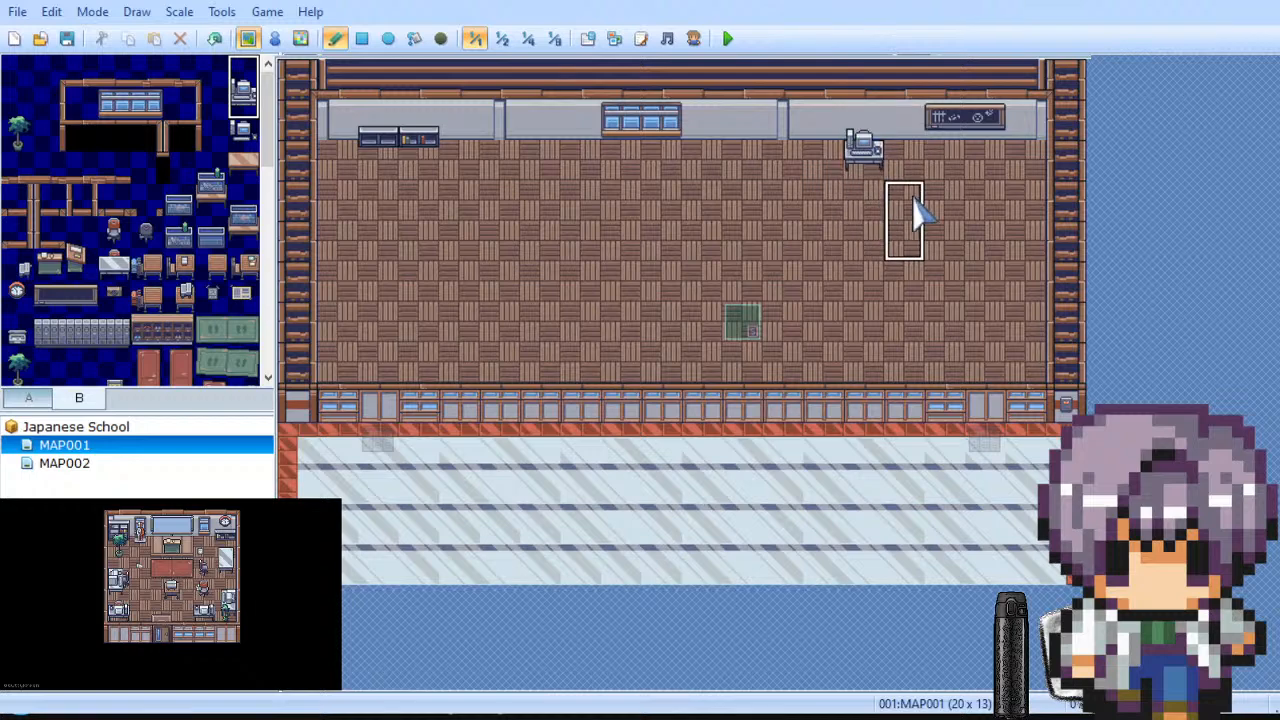
{"action": "key", "text": "ctrl+z"}
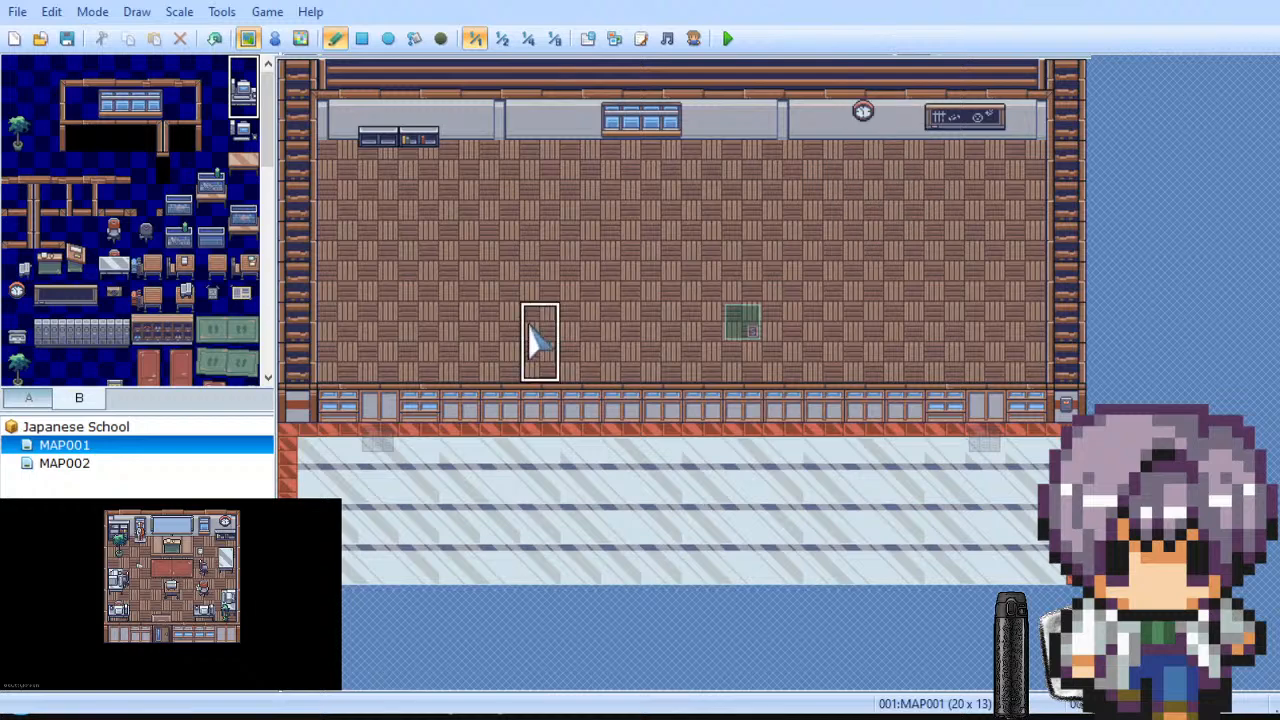
Step: Place only the lower half of the computer desk from tileset page B on the floor tile directly below the clock
{"action": "left_click", "coordinate": [276, 40]}
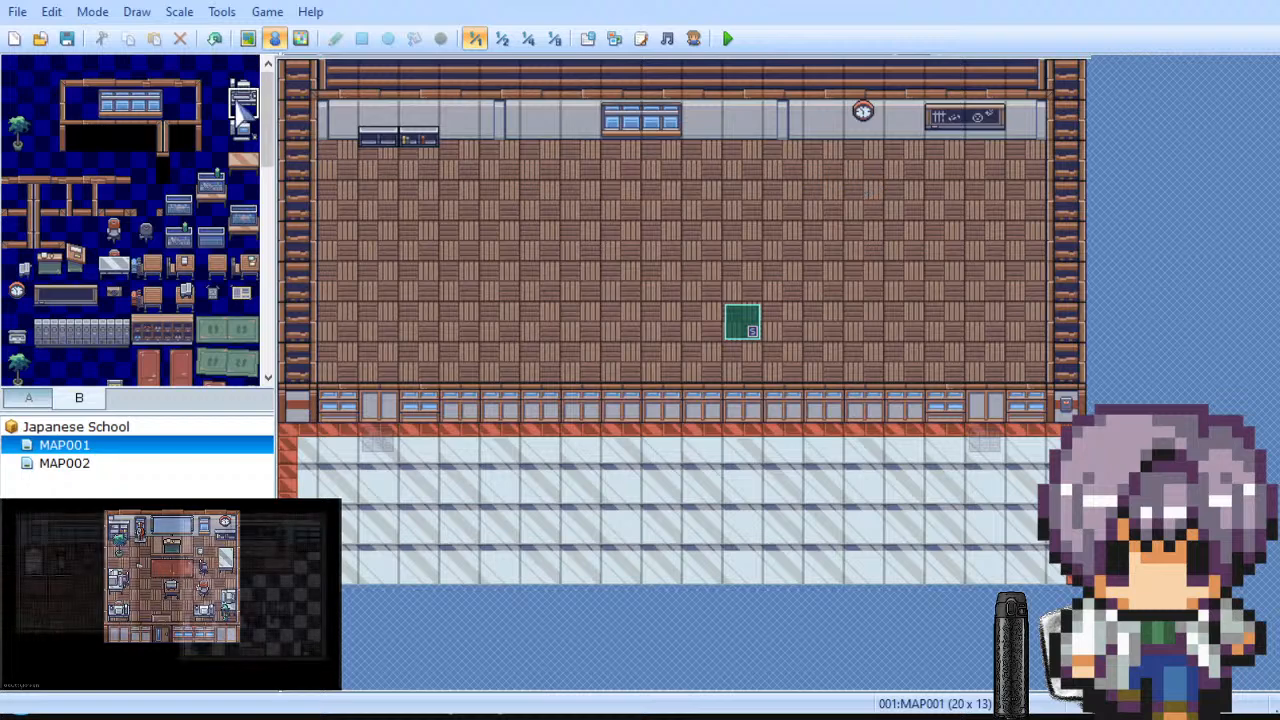
{"action": "left_click", "coordinate": [249, 38]}
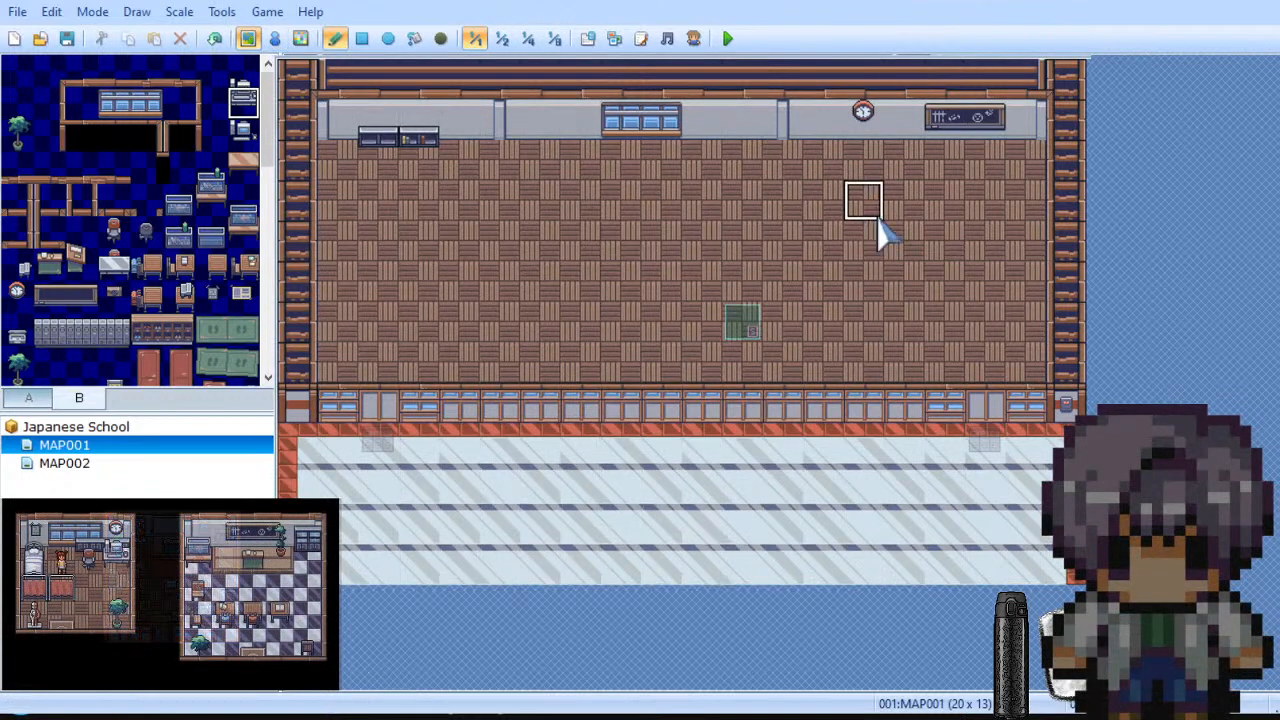
{"action": "left_click", "coordinate": [864, 150]}
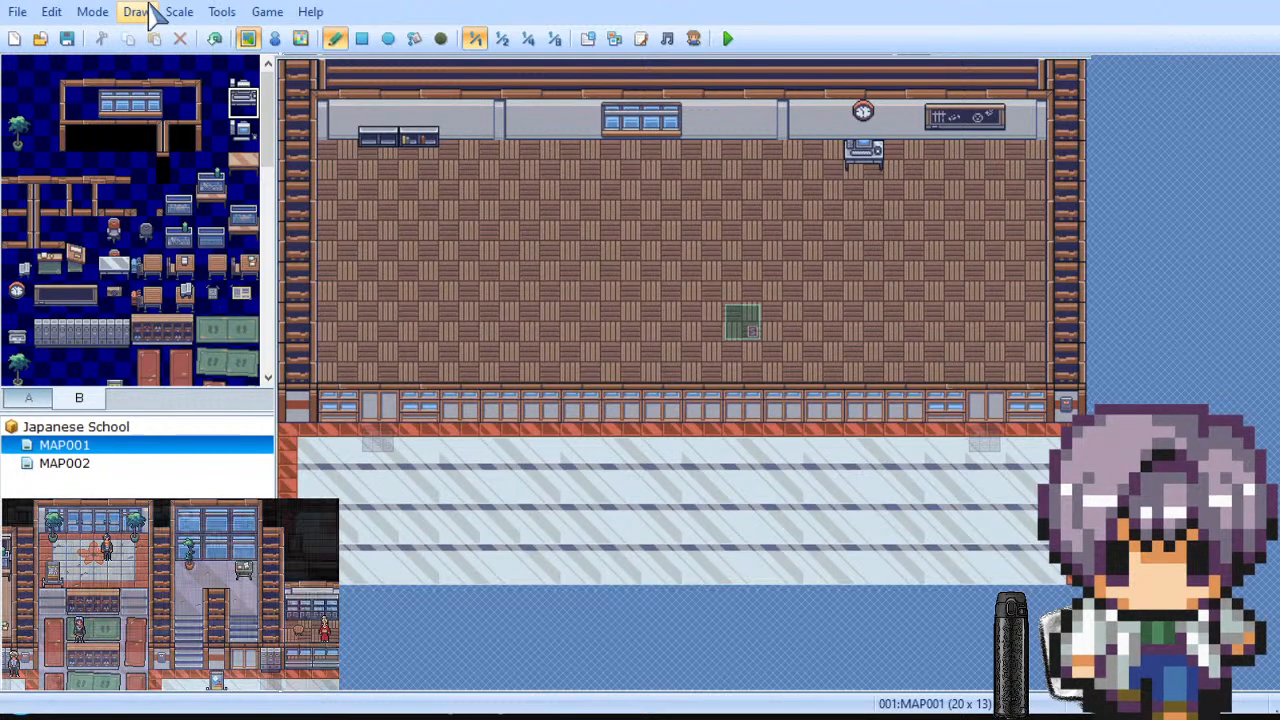
Step: Create a new event on the wall tile that holds the clock
{"action": "left_click", "coordinate": [274, 41]}
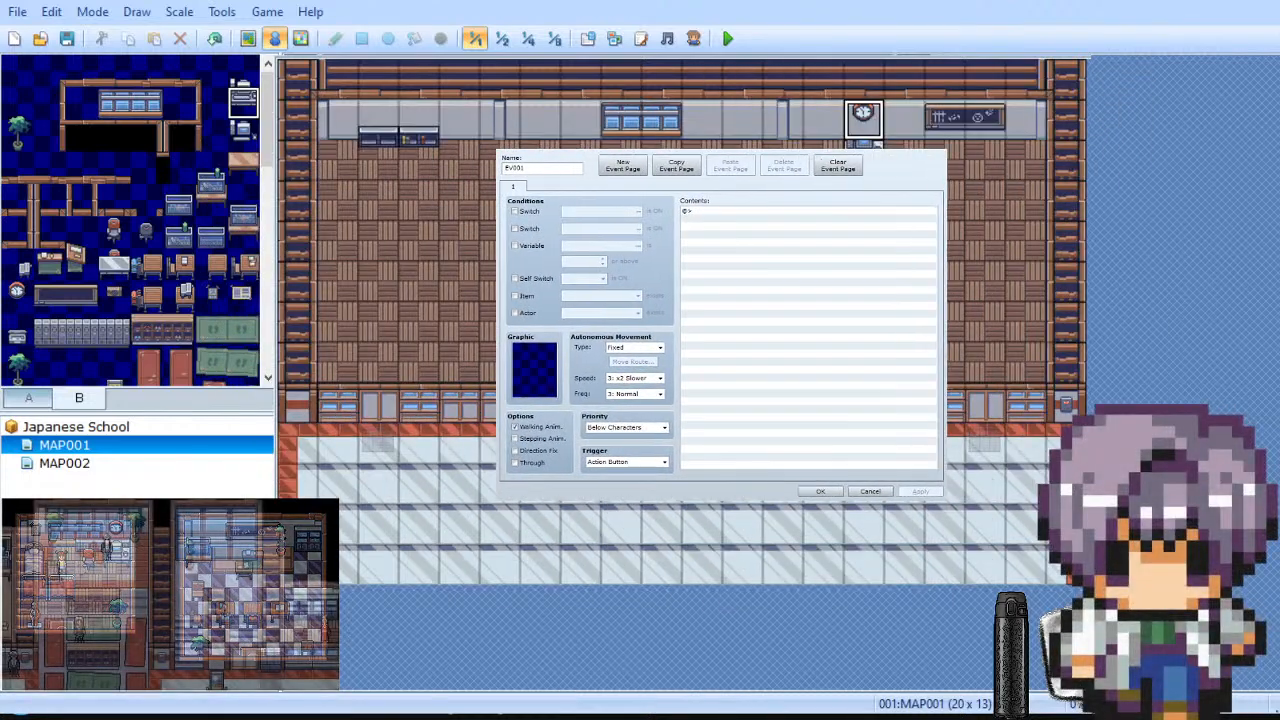
{"action": "left_click", "coordinate": [668, 158]}
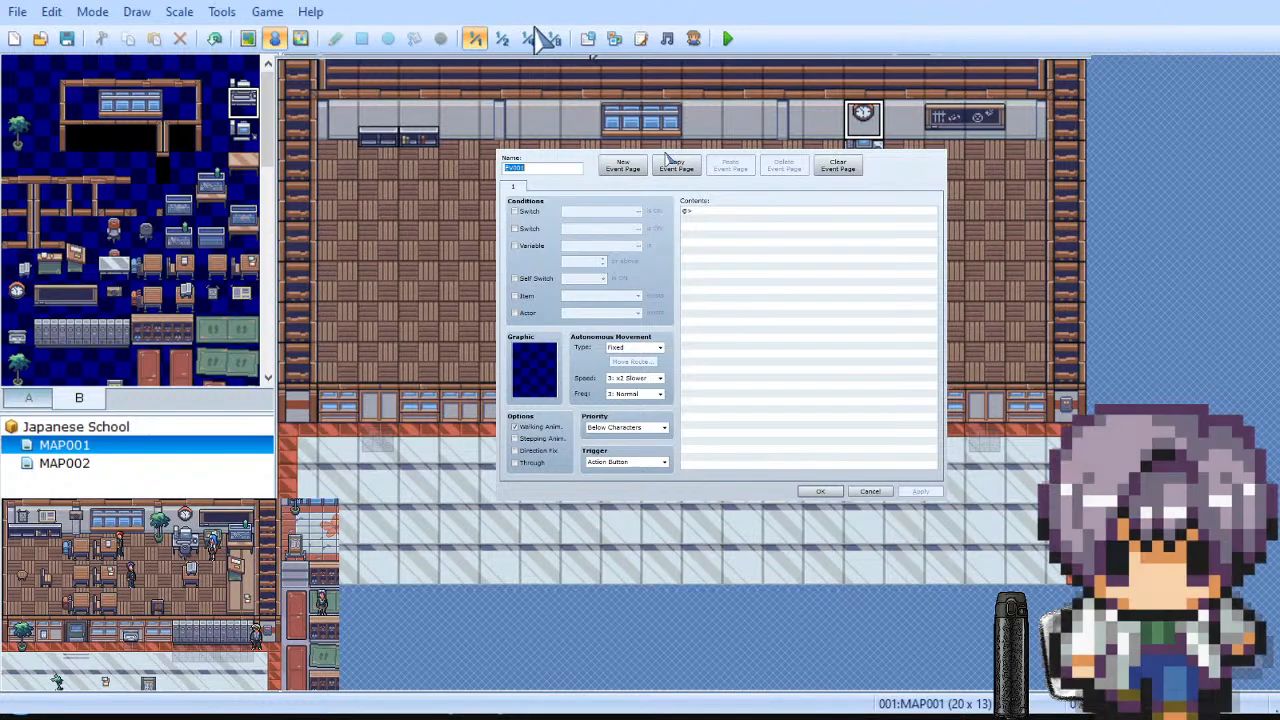
{"action": "double_click", "coordinate": [545, 374]}
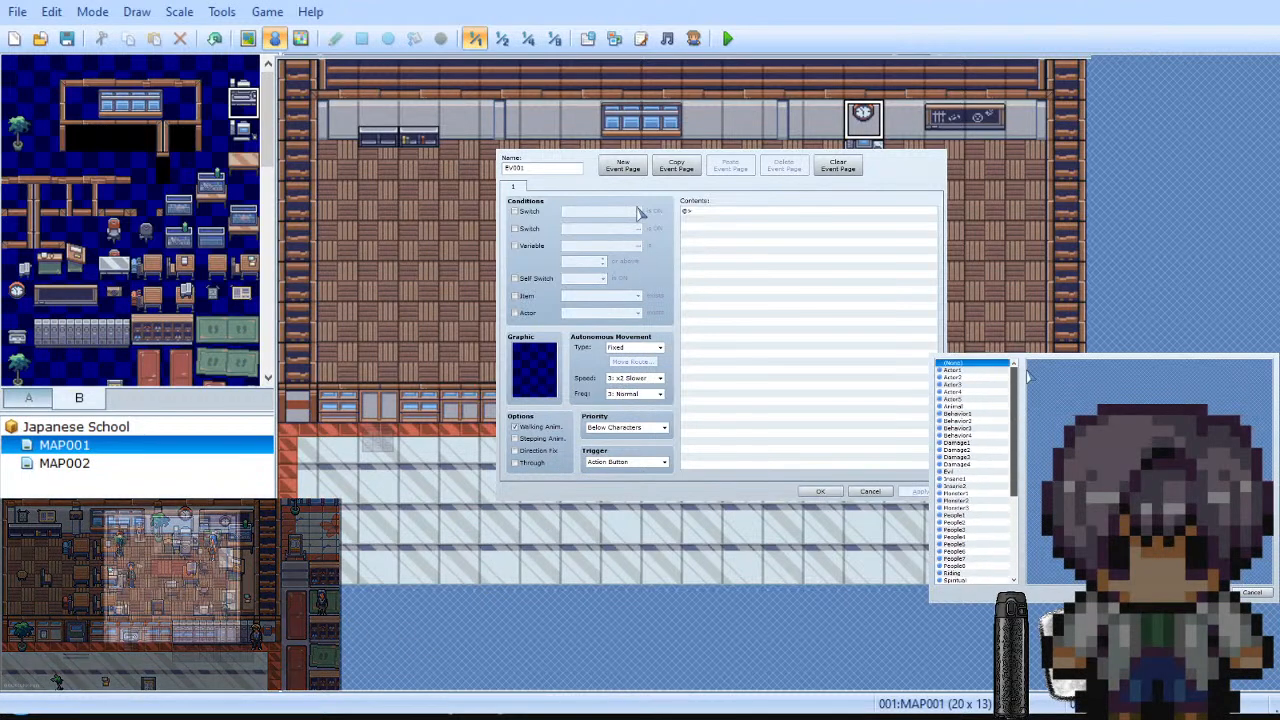
{"action": "left_click_drag", "start_coordinate": [1026, 373], "coordinate": [1022, 452]}
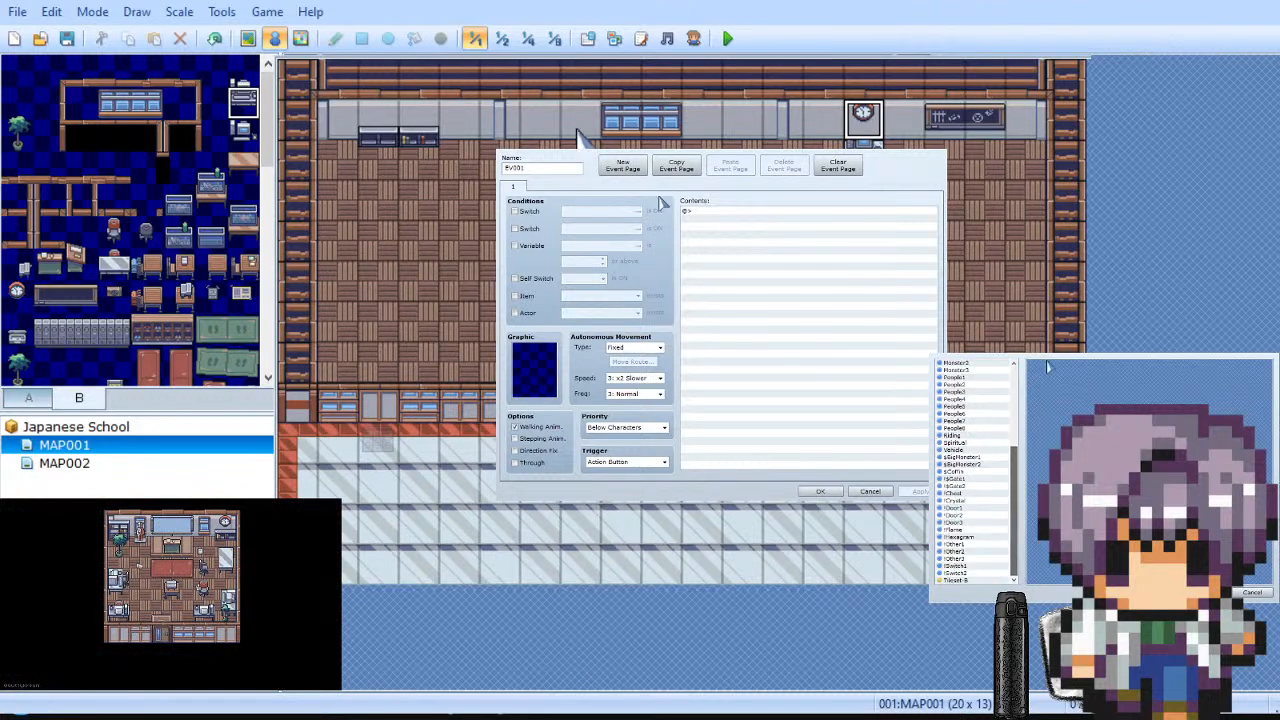
{"action": "left_click", "coordinate": [1271, 353]}
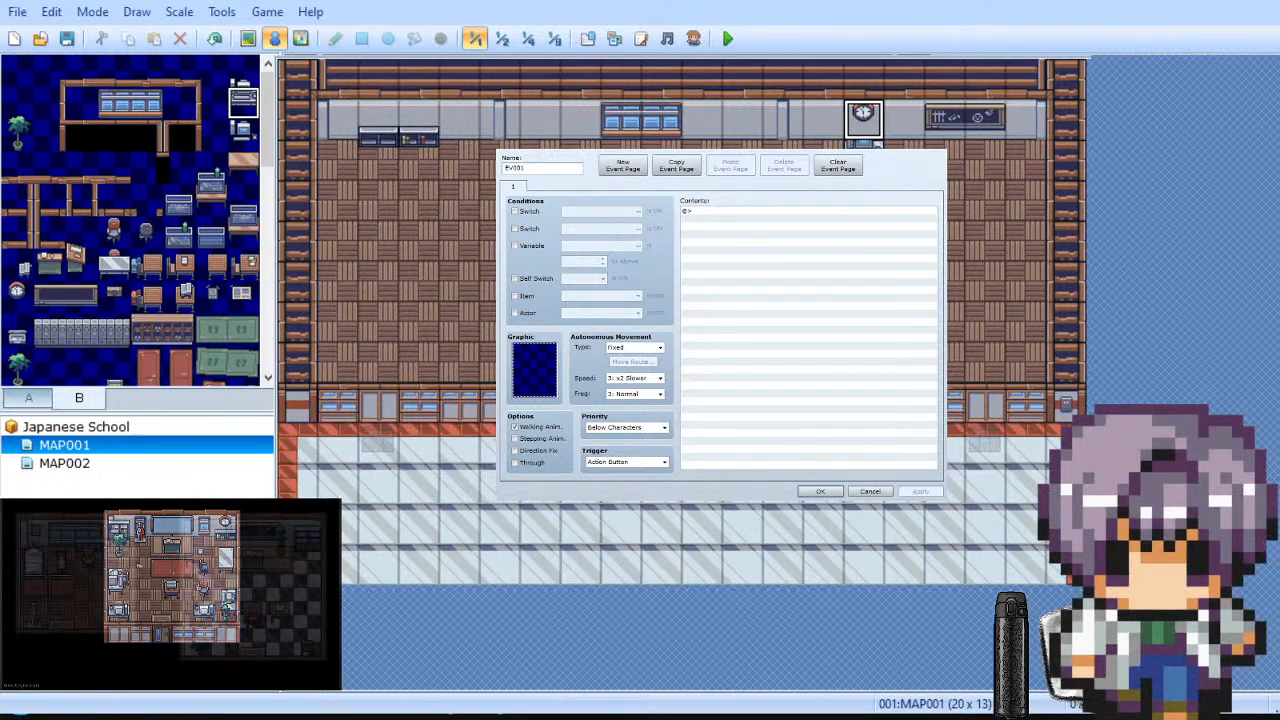
Step: Set the clock-tile event's graphic to the computer's upper half from Tileset-B and save the event
{"action": "double_click", "coordinate": [543, 369]}
{"action": "left_click_drag", "start_coordinate": [1015, 409], "coordinate": [1012, 509]}
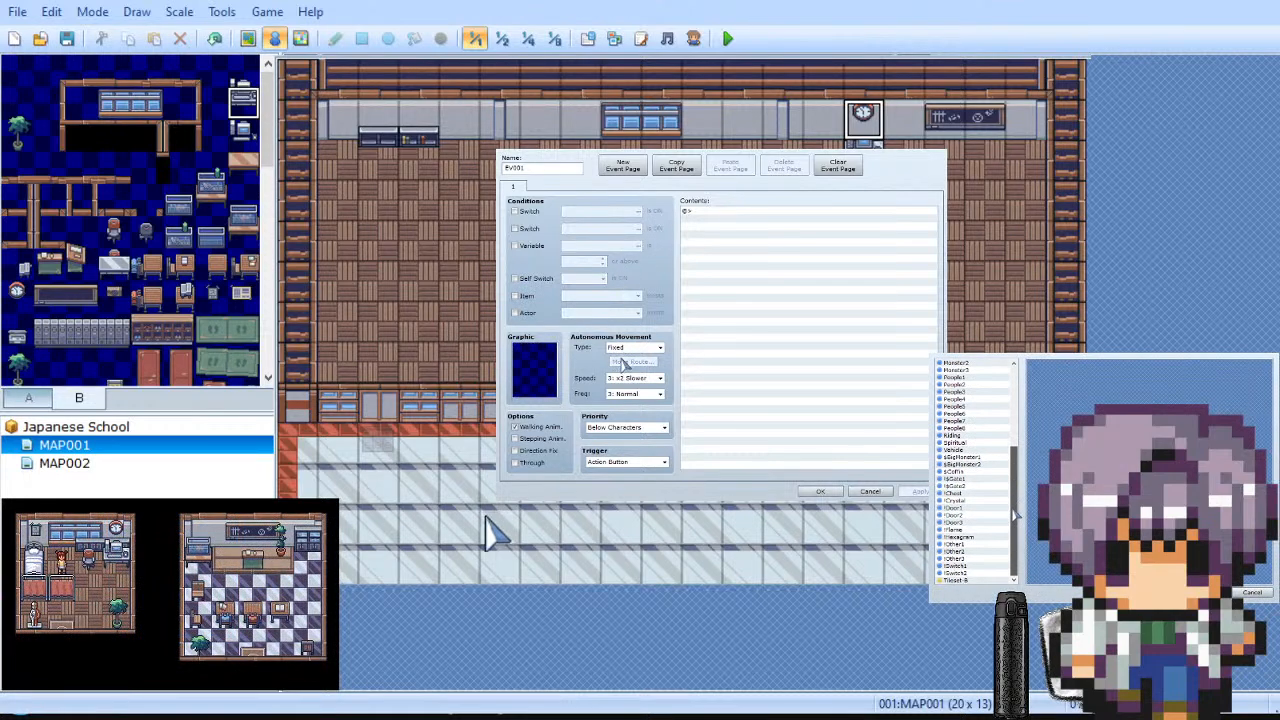
{"action": "left_click", "coordinate": [958, 580]}
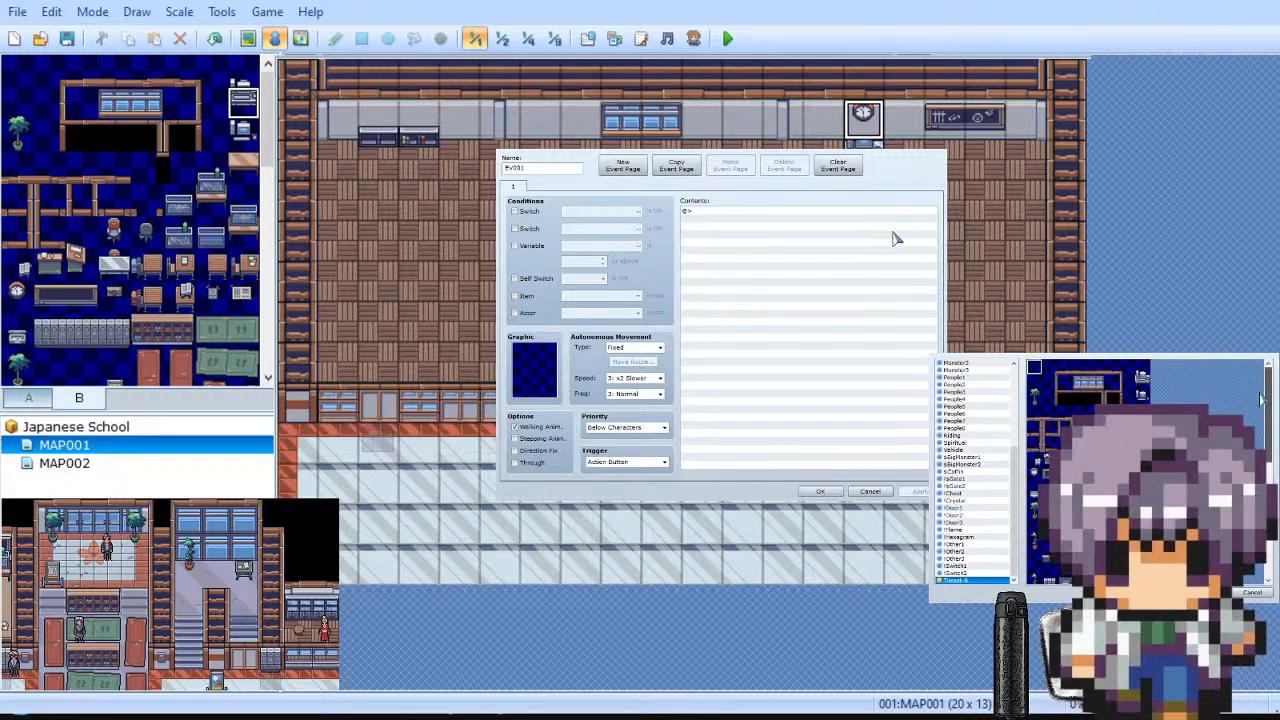
{"action": "left_click", "coordinate": [830, 444]}
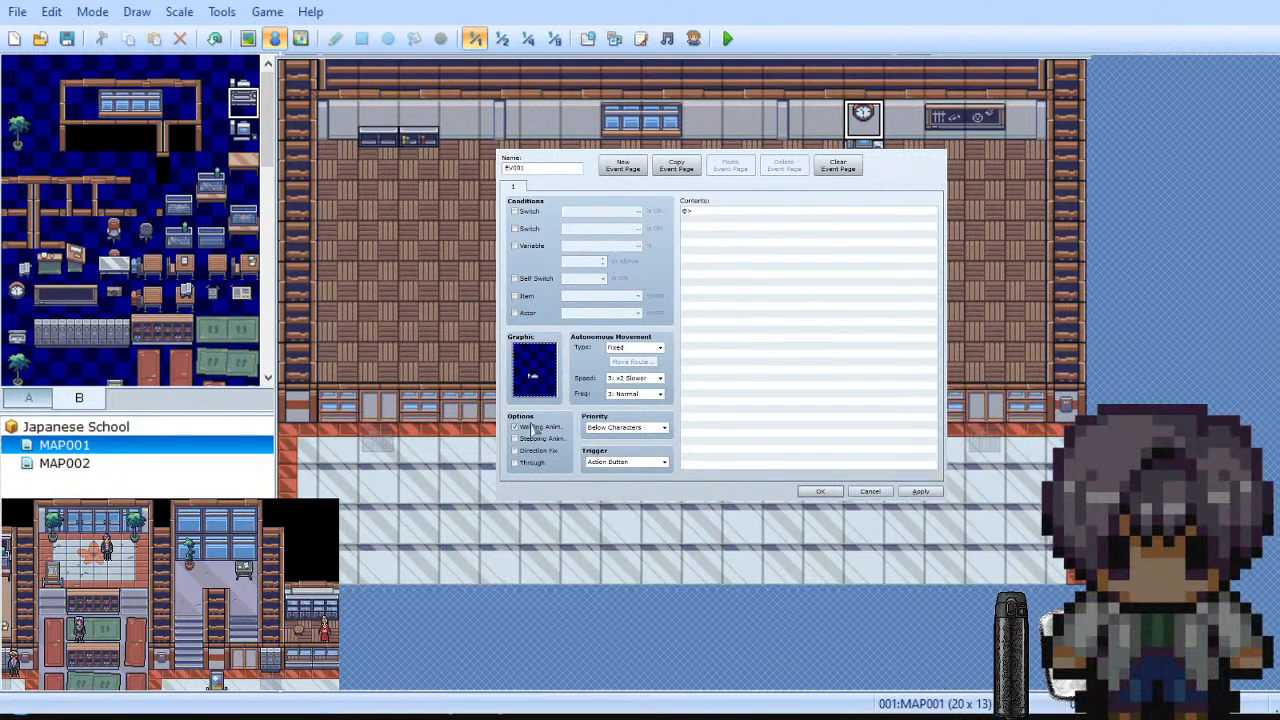
{"action": "left_click", "coordinate": [918, 491]}
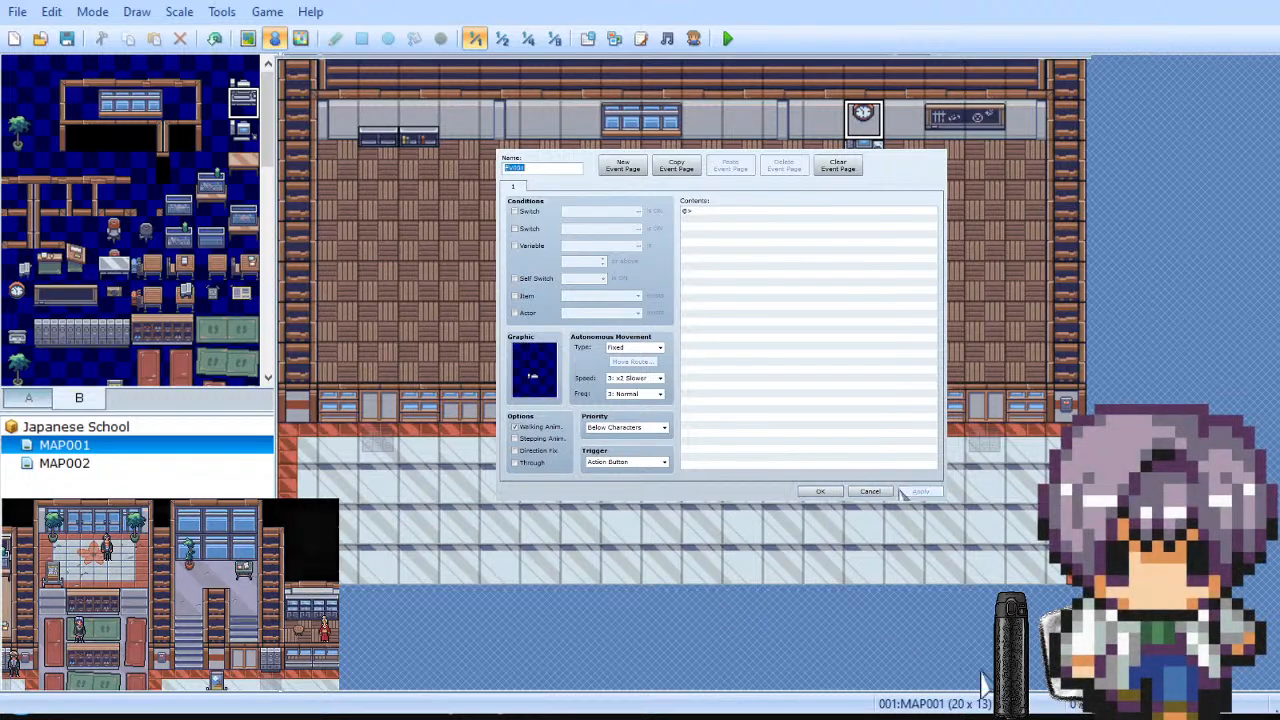
{"action": "left_click", "coordinate": [818, 492]}
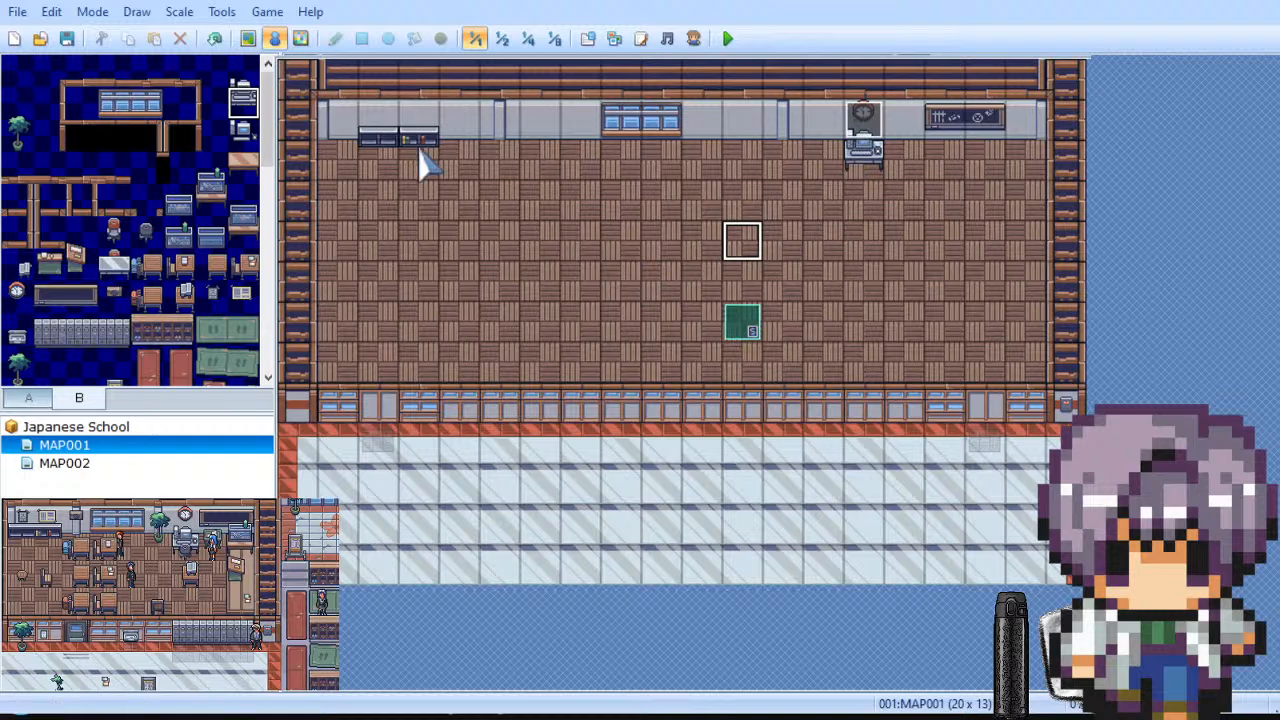
Step: Move the green player start marker to the floor tile directly below the computer desk
{"action": "left_click", "coordinate": [752, 337]}
{"action": "key", "text": "ctrl+x"}
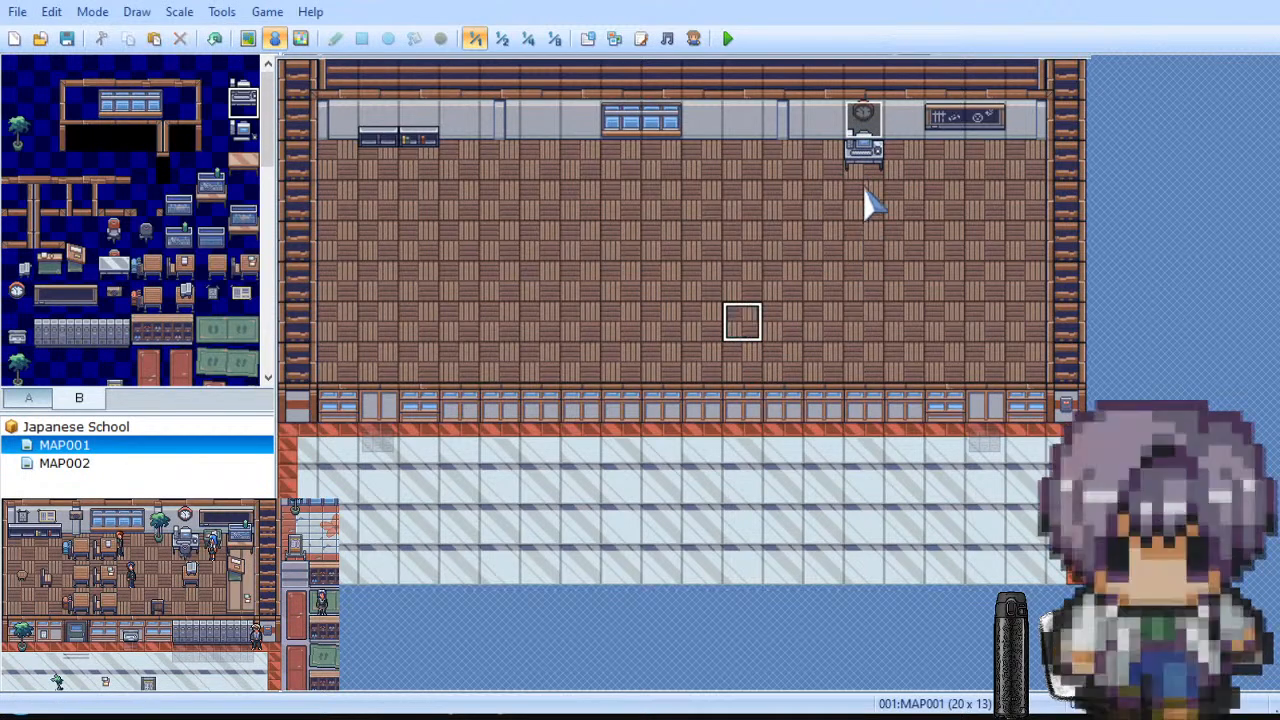
{"action": "left_click", "coordinate": [862, 205]}
Step: Save the project, playtest the game to check the clock and computer, and close the playtest
{"action": "left_click", "coordinate": [730, 38]}
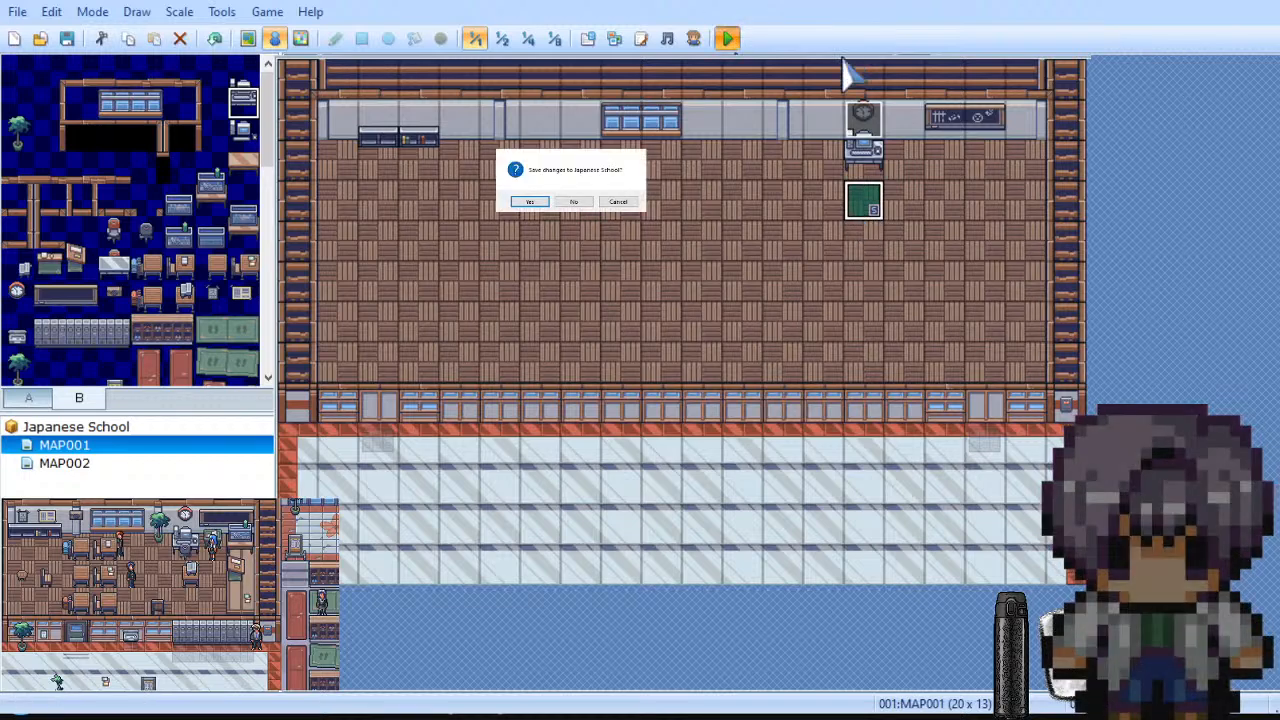
{"action": "key", "text": "Return"}
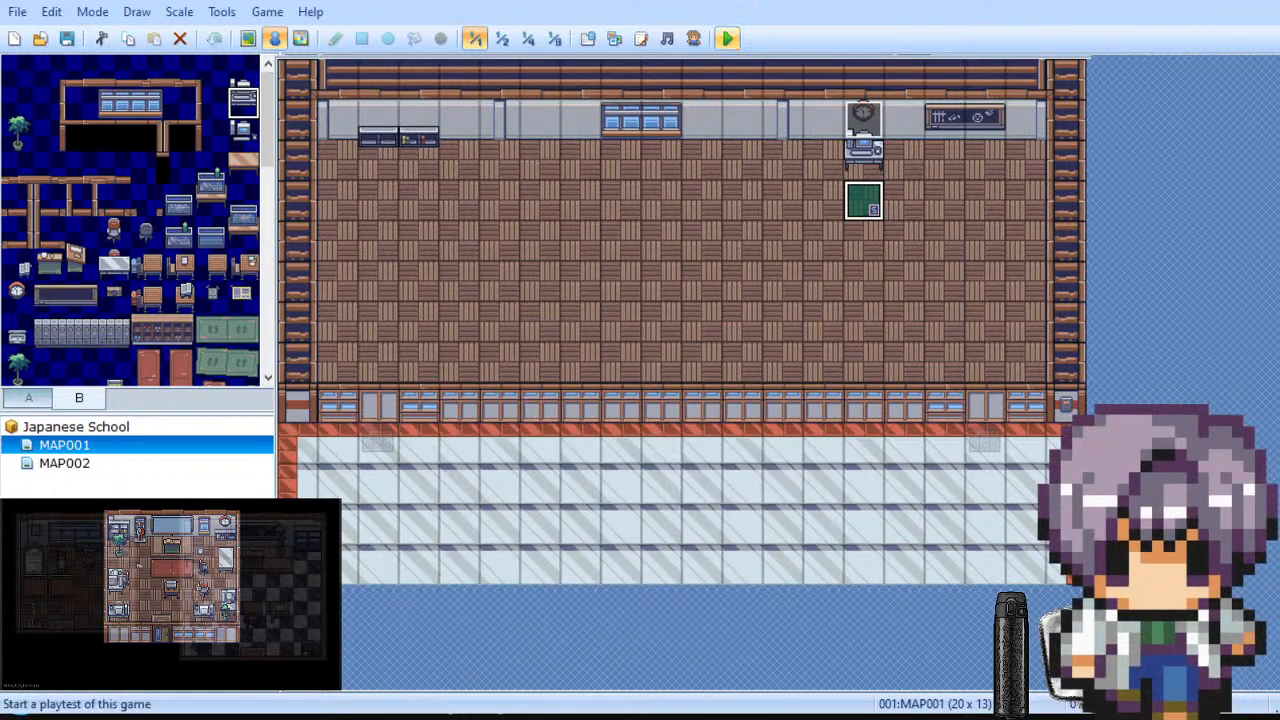
{"action": "key", "text": "alt+F4"}
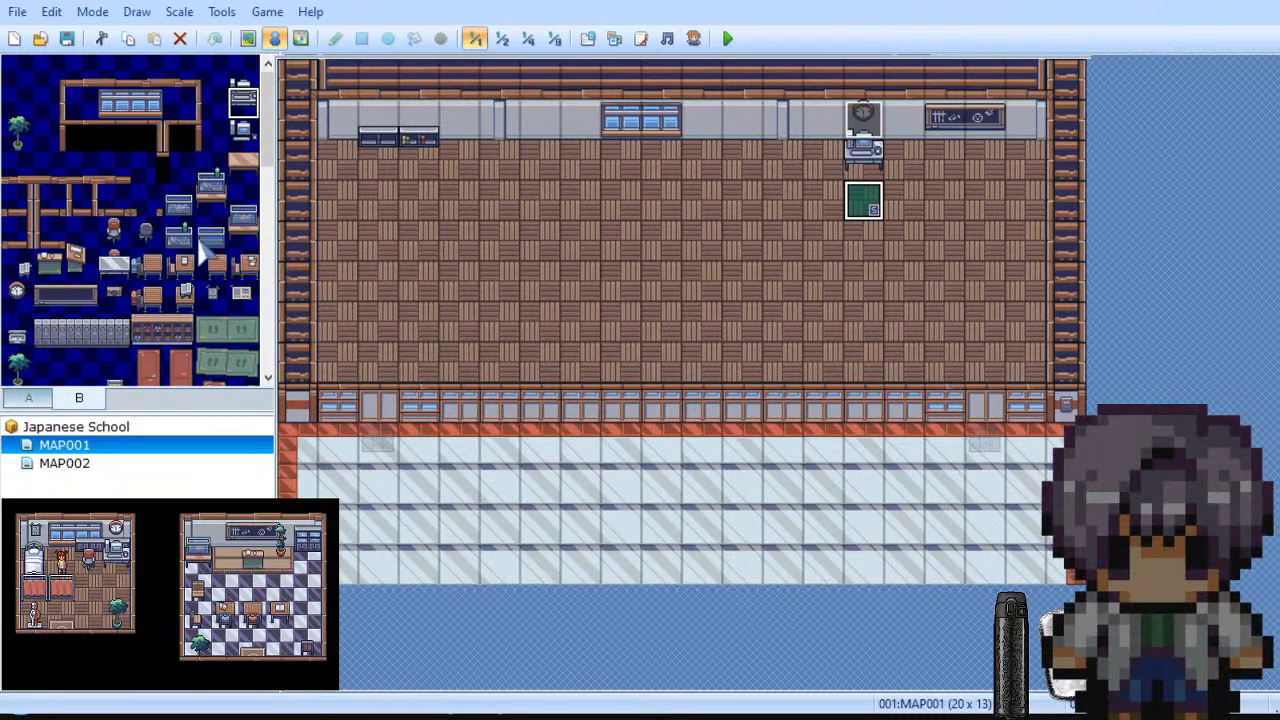
Step: Move the green player start marker from below the computer desk into the hallway, onto its upper floor row
{"action": "scroll", "coordinate": [197, 265], "scroll_direction": "down", "scroll_amount": 3}
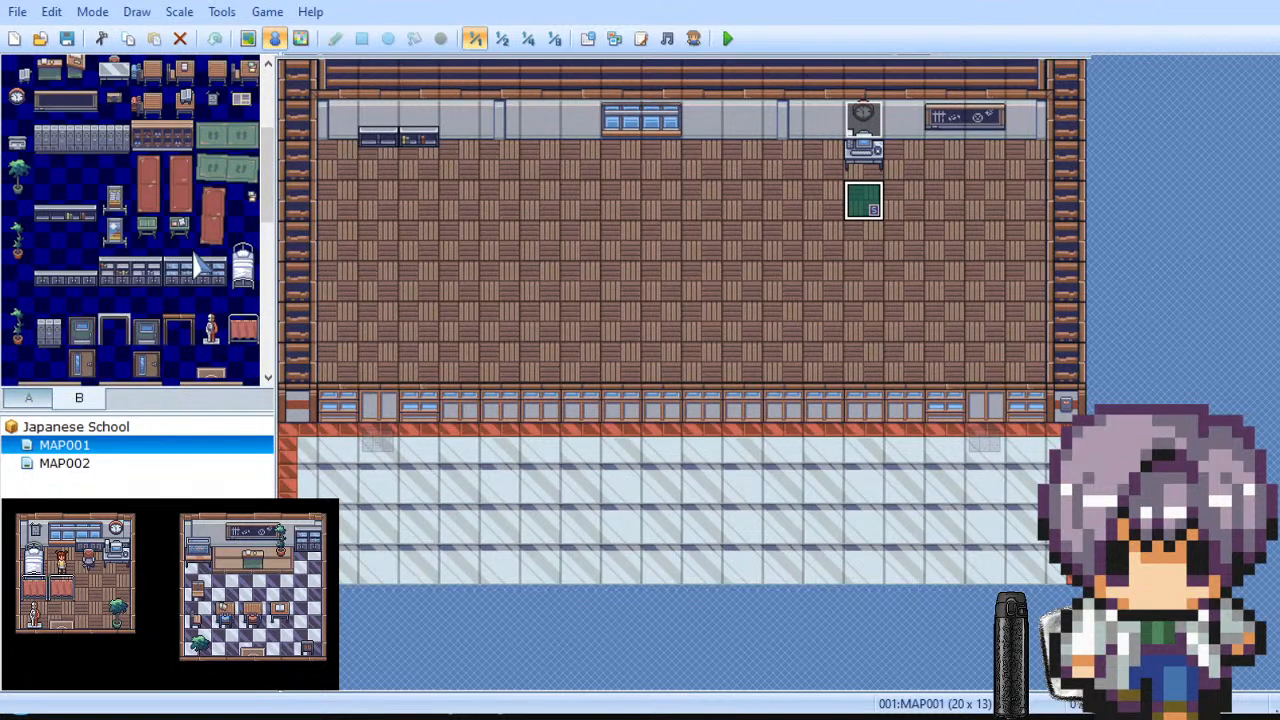
{"action": "scroll", "coordinate": [197, 265], "scroll_direction": "down", "scroll_amount": 2}
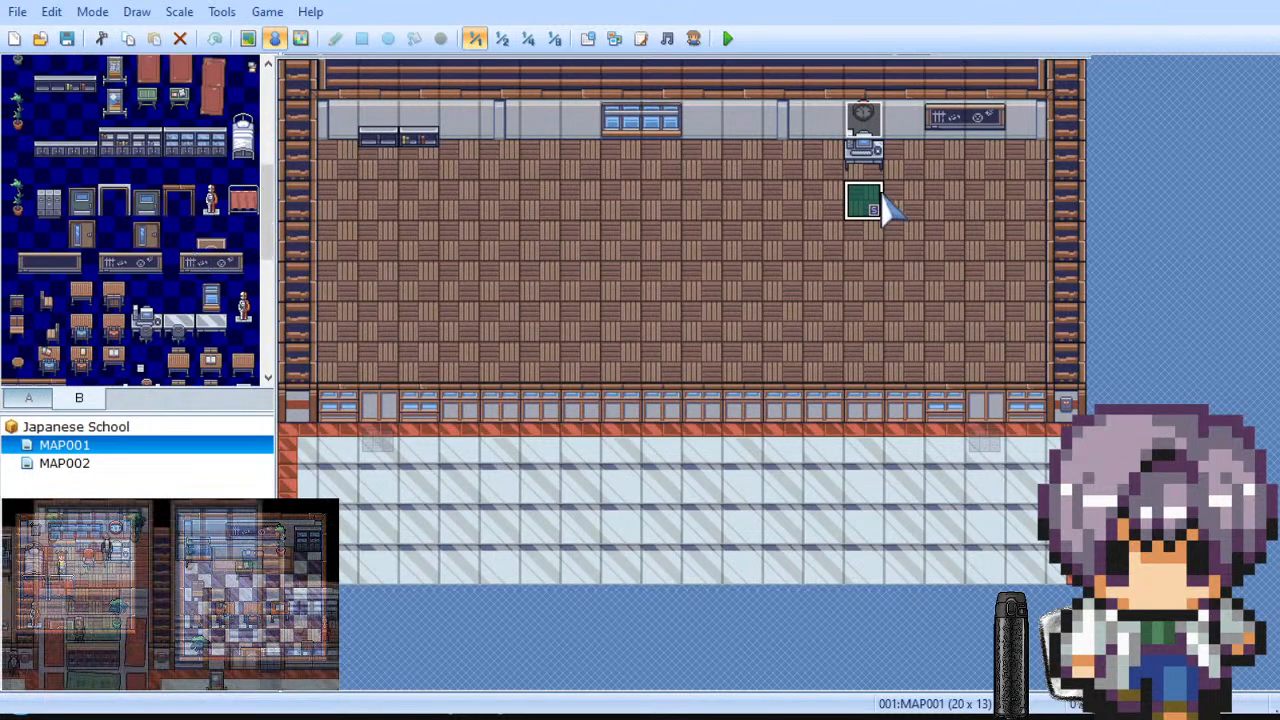
{"action": "key", "text": "ctrl+x"}
{"action": "left_click", "coordinate": [824, 481]}
{"action": "key", "text": "ctrl+v"}
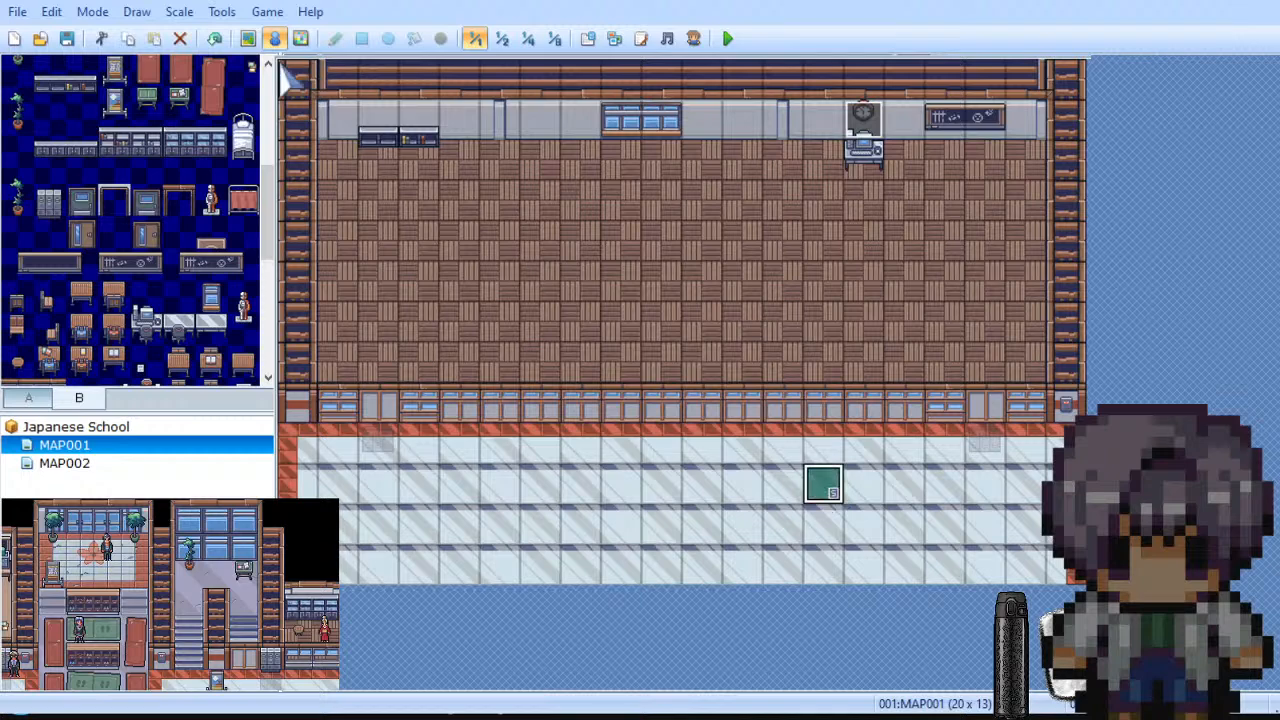
Step: Place the upper end tile of the light wooden platform from tileset page A in the classroom floor's upper-right corner
{"action": "left_click", "coordinate": [248, 40]}
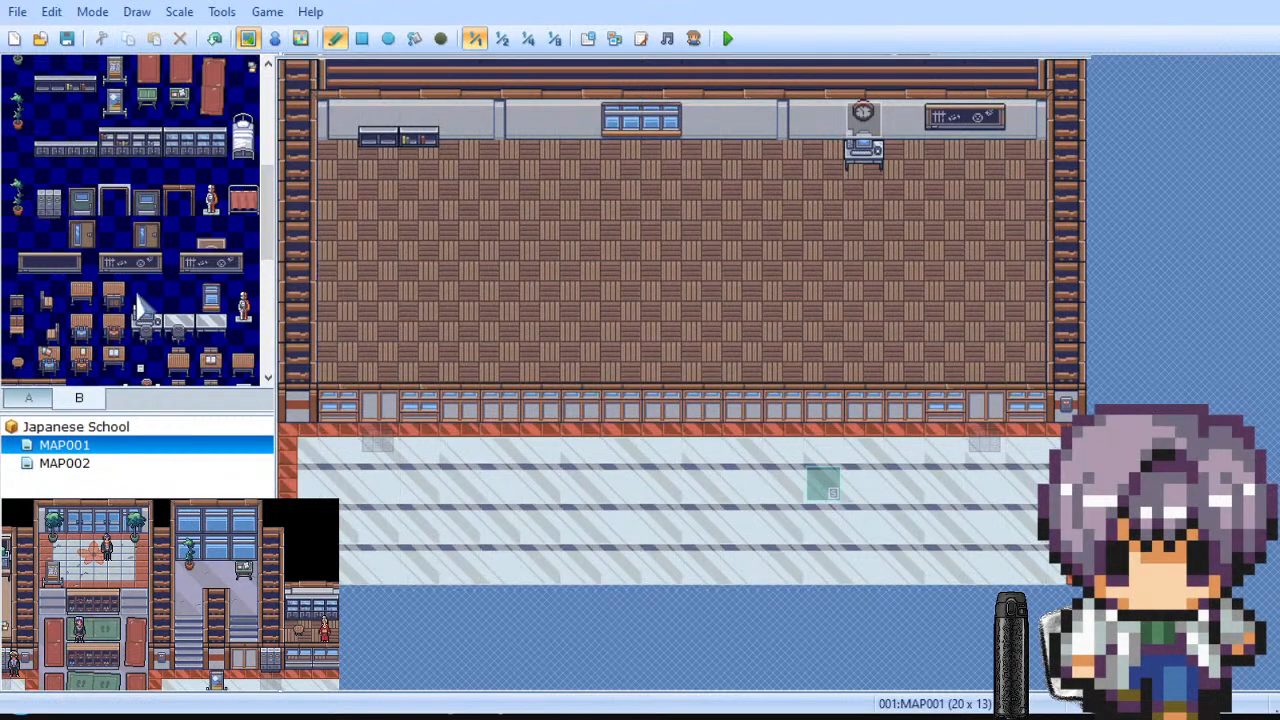
{"action": "scroll", "coordinate": [140, 305], "scroll_direction": "up", "scroll_amount": 4}
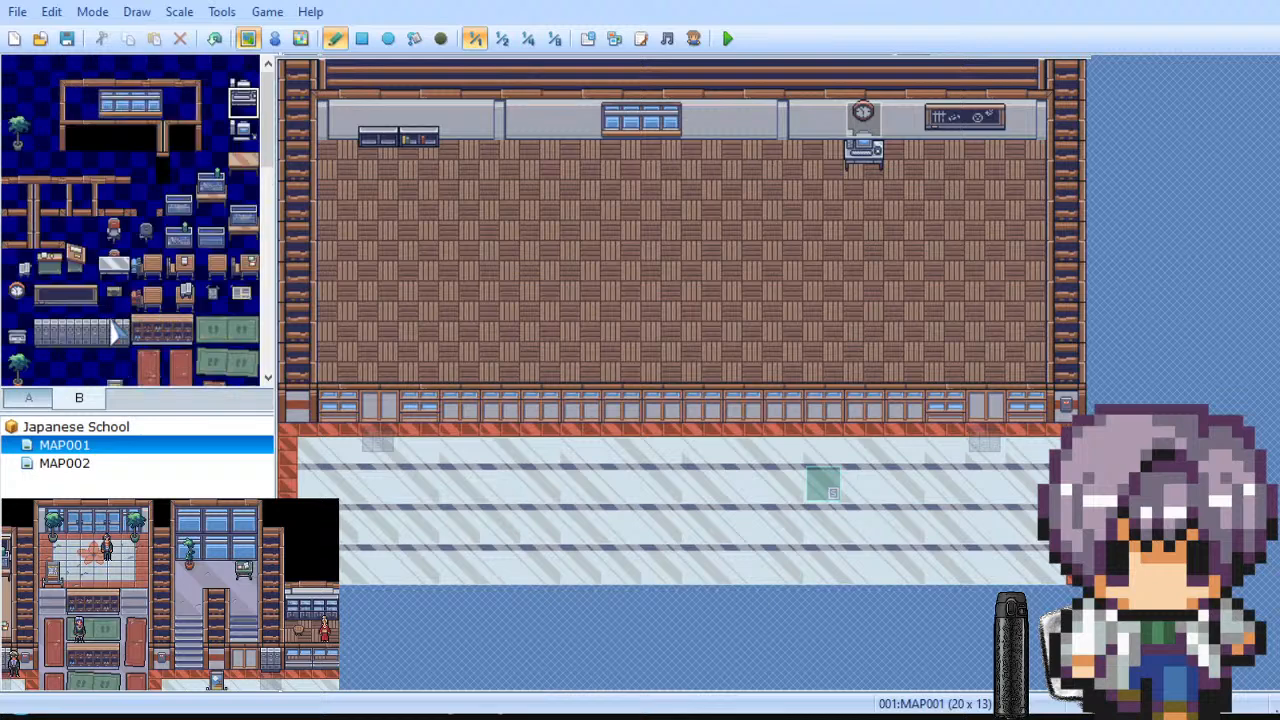
{"action": "left_click", "coordinate": [38, 395]}
{"action": "scroll", "coordinate": [150, 312], "scroll_direction": "down", "scroll_amount": 5}
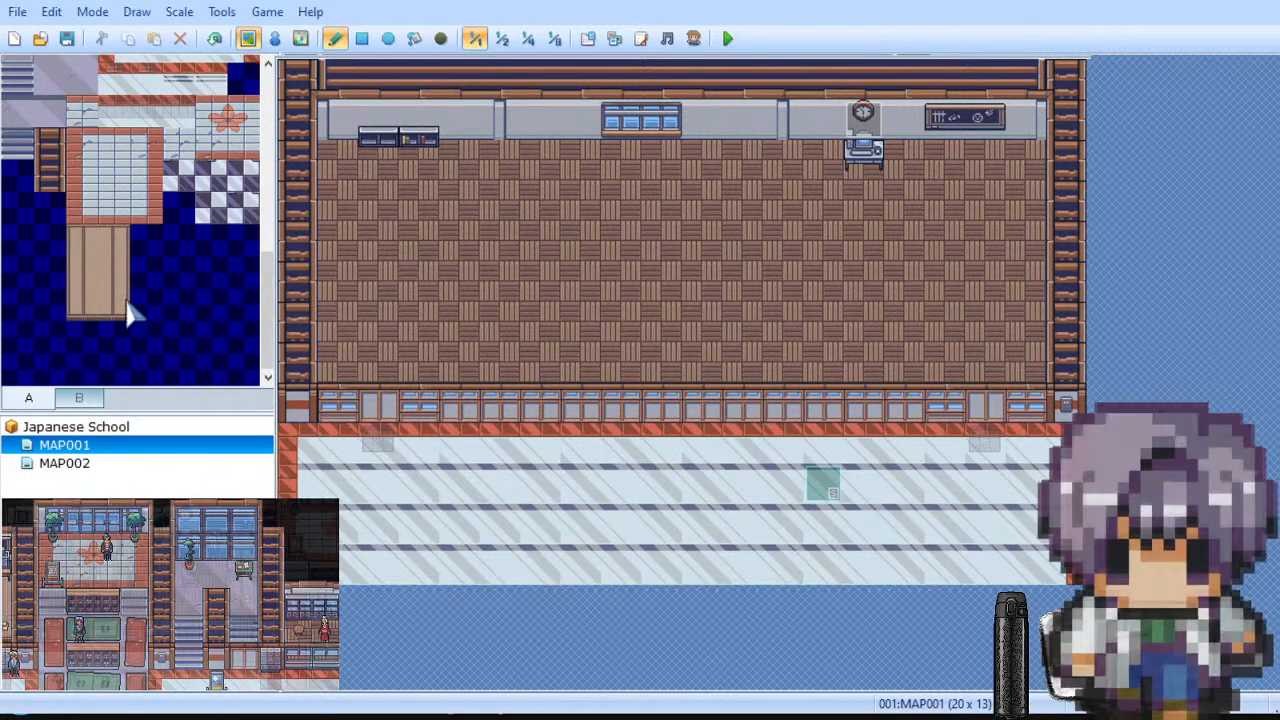
{"action": "left_click_drag", "start_coordinate": [84, 240], "coordinate": [84, 310]}
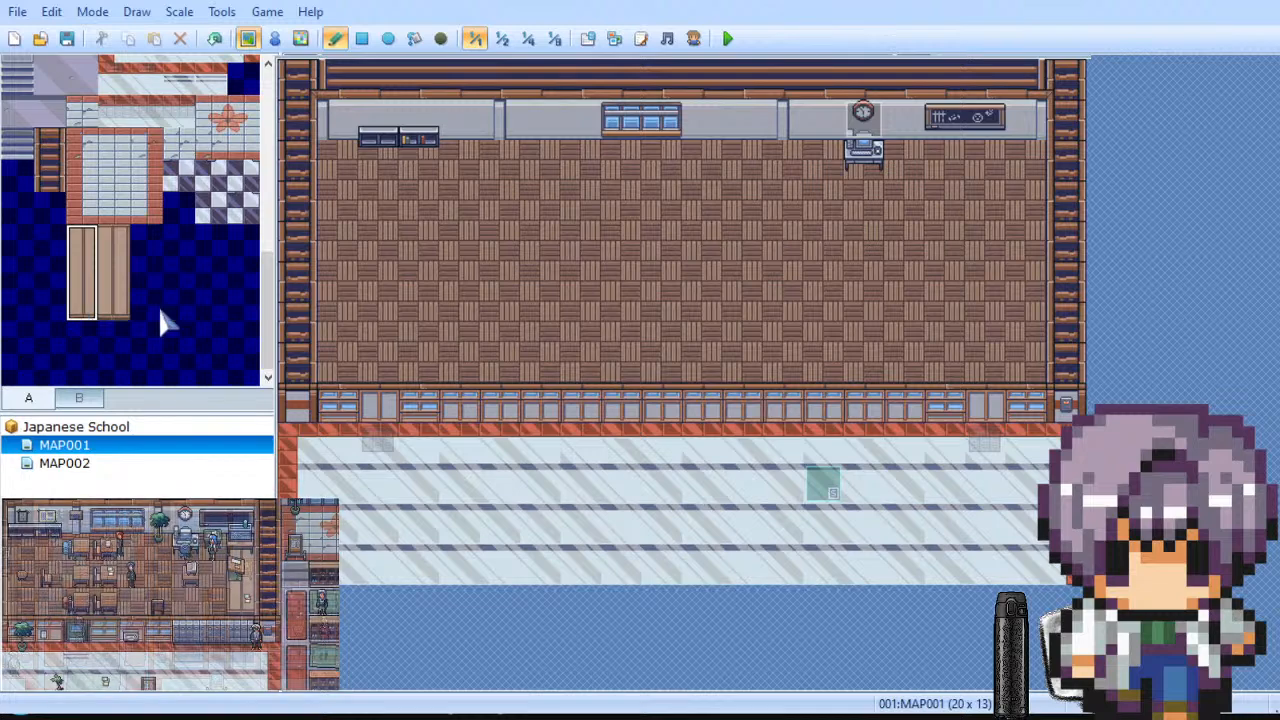
{"action": "left_click", "coordinate": [1020, 165]}
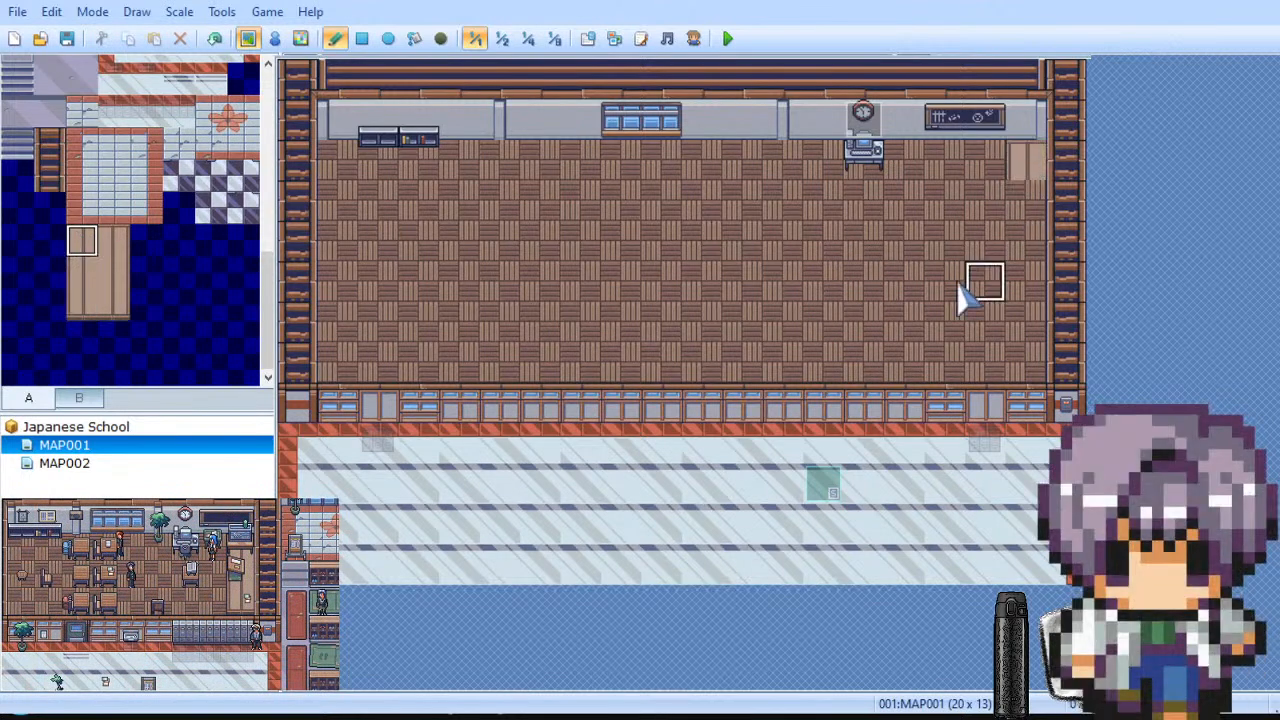
Step: Extend the wooden platform down along the right wall with its middle tile and finish it with the lower end tile
{"action": "left_click", "coordinate": [82, 276]}
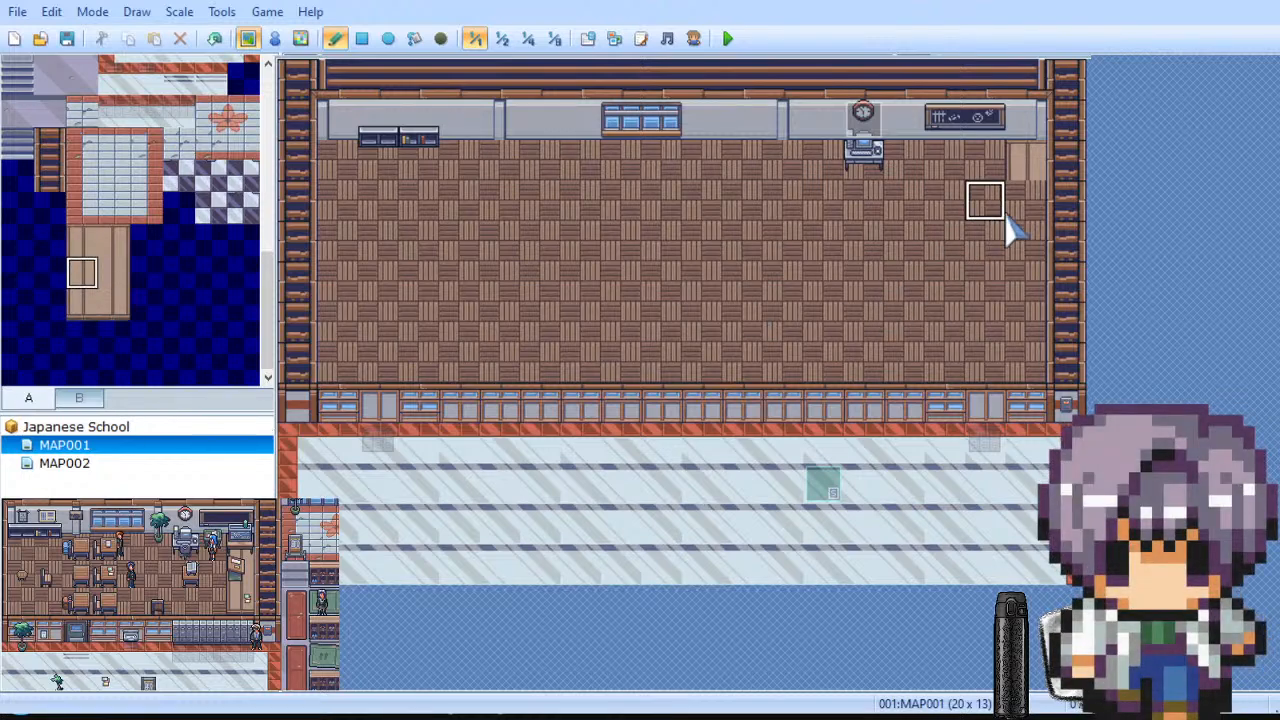
{"action": "left_click_drag", "start_coordinate": [1027, 200], "coordinate": [1030, 343]}
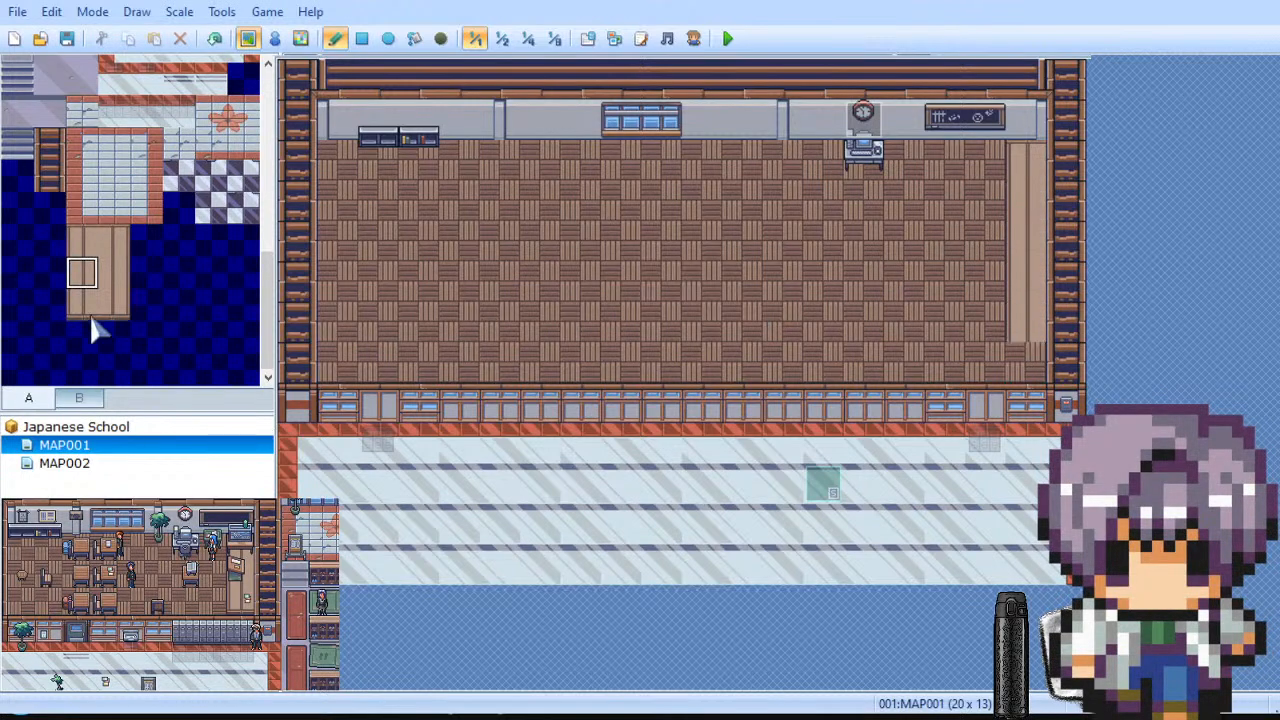
{"action": "left_click", "coordinate": [90, 322]}
{"action": "left_click", "coordinate": [1030, 366]}
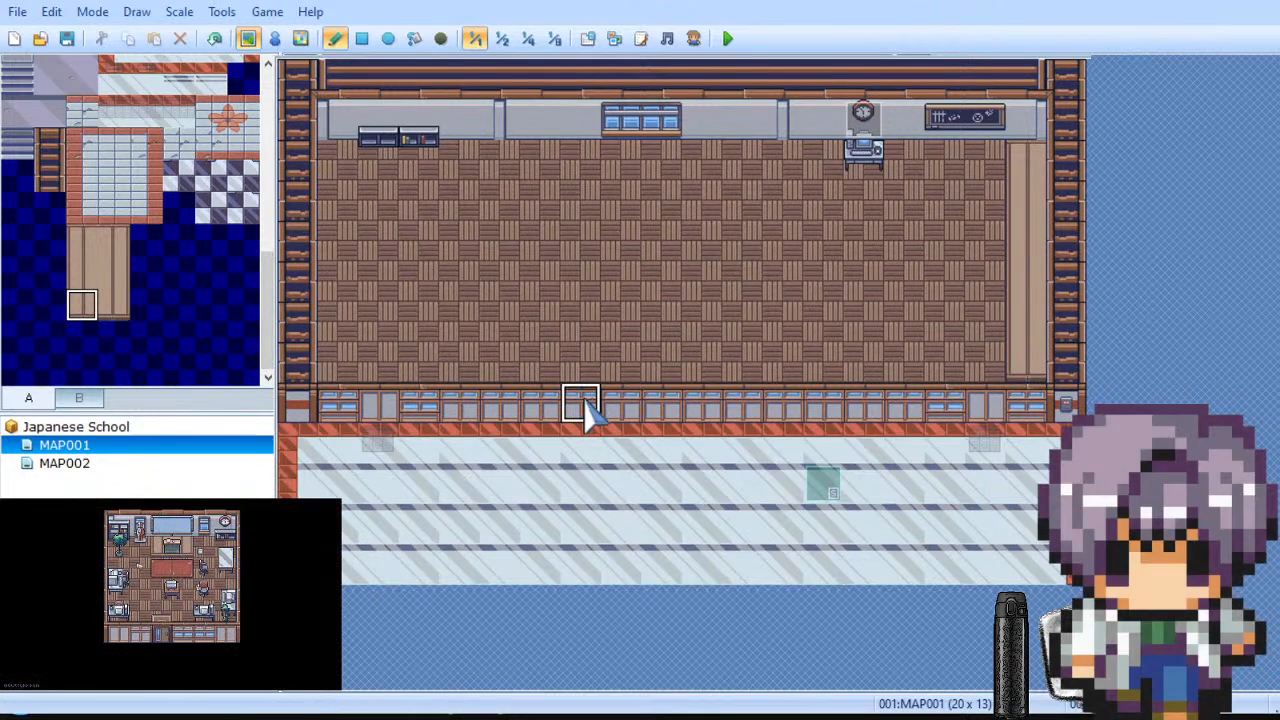
Step: Try the two-tile wooden lectern from tileset page B on the middle of the wooden platform and undo the placement
{"action": "scroll", "coordinate": [171, 277], "scroll_direction": "up", "scroll_amount": 6}
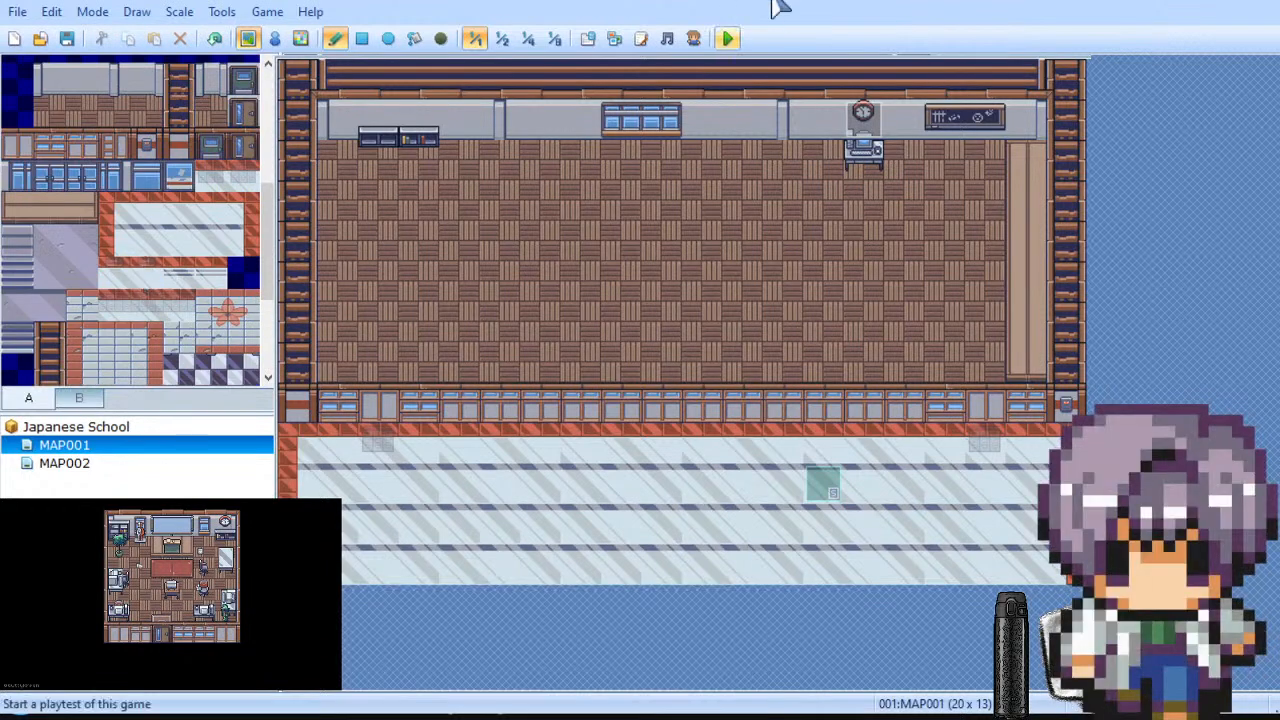
{"action": "left_click", "coordinate": [86, 400]}
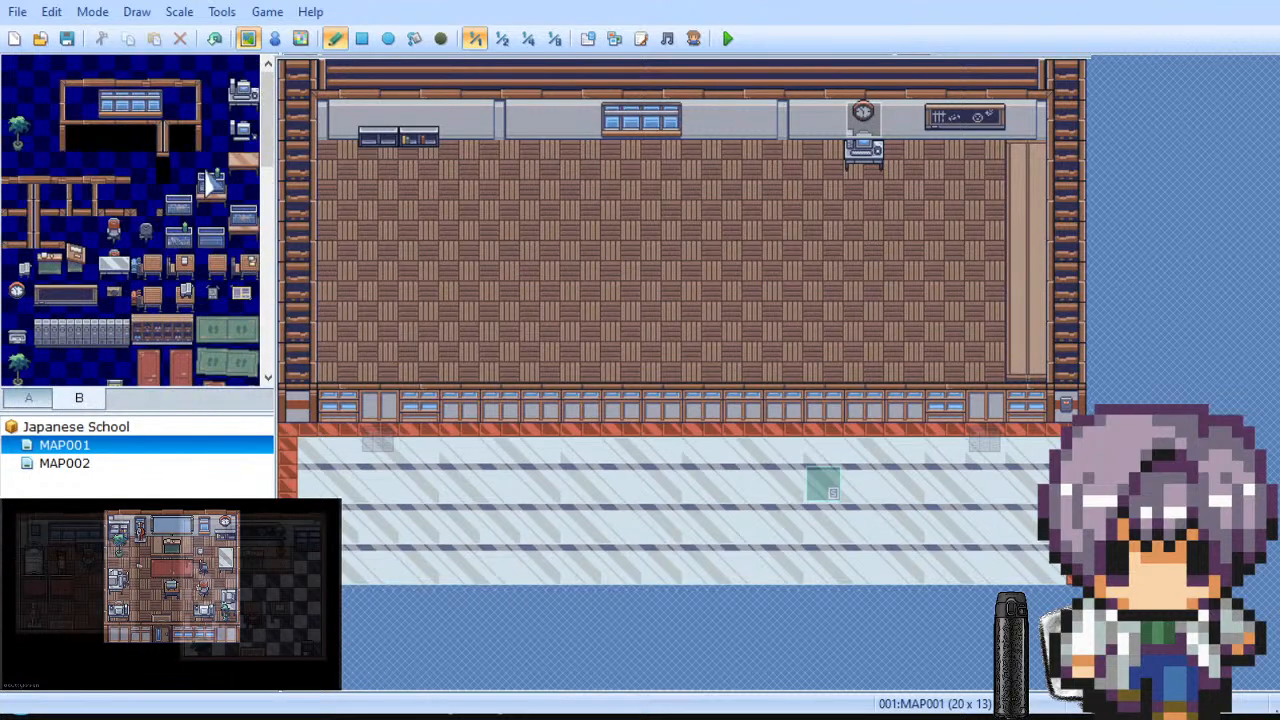
{"action": "scroll", "coordinate": [148, 230], "scroll_direction": "down", "scroll_amount": 6}
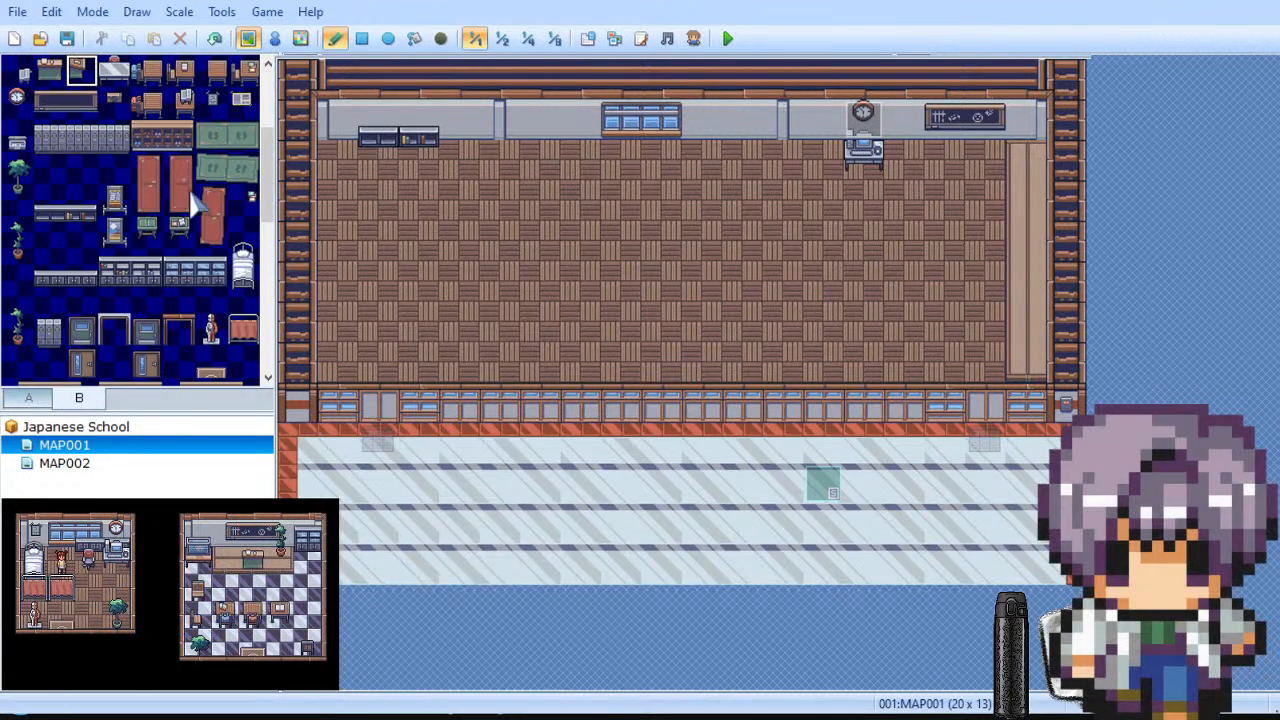
{"action": "scroll", "coordinate": [105, 205], "scroll_direction": "up", "scroll_amount": 4}
{"action": "left_click", "coordinate": [83, 170]}
{"action": "left_click_drag", "start_coordinate": [83, 178], "coordinate": [84, 205]}
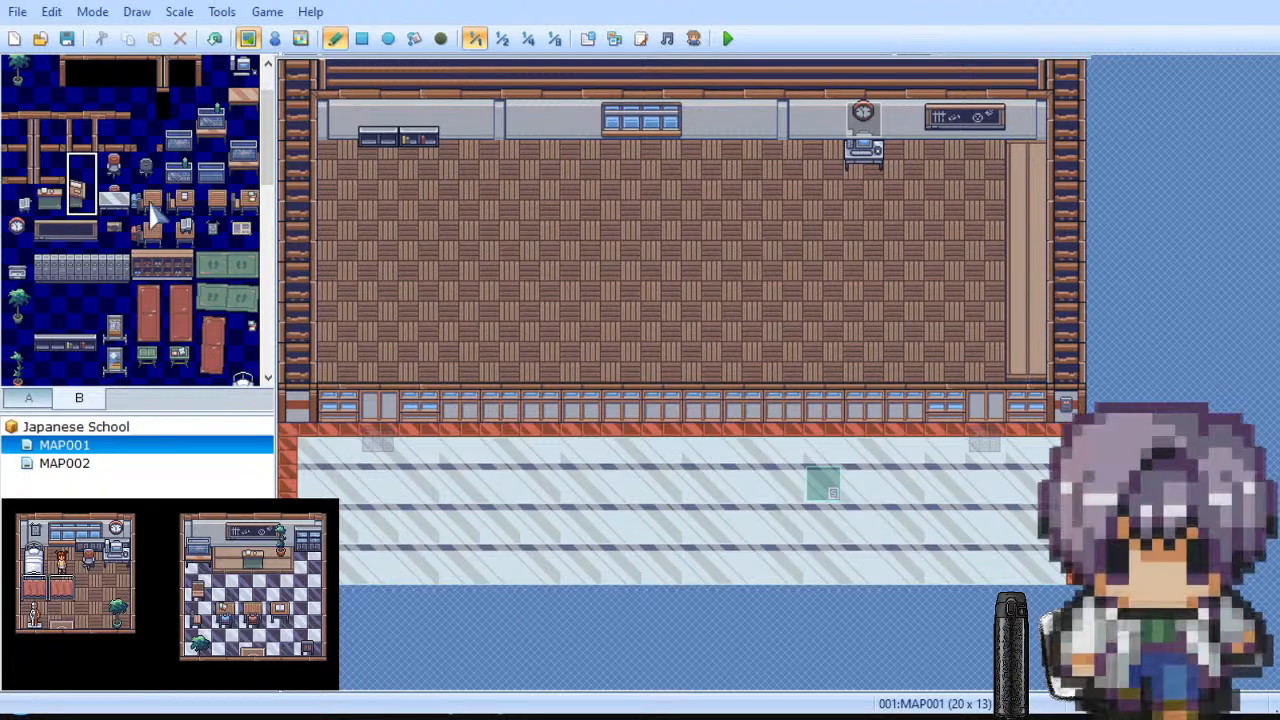
{"action": "left_click", "coordinate": [1018, 246]}
{"action": "key", "text": "ctrl+z"}
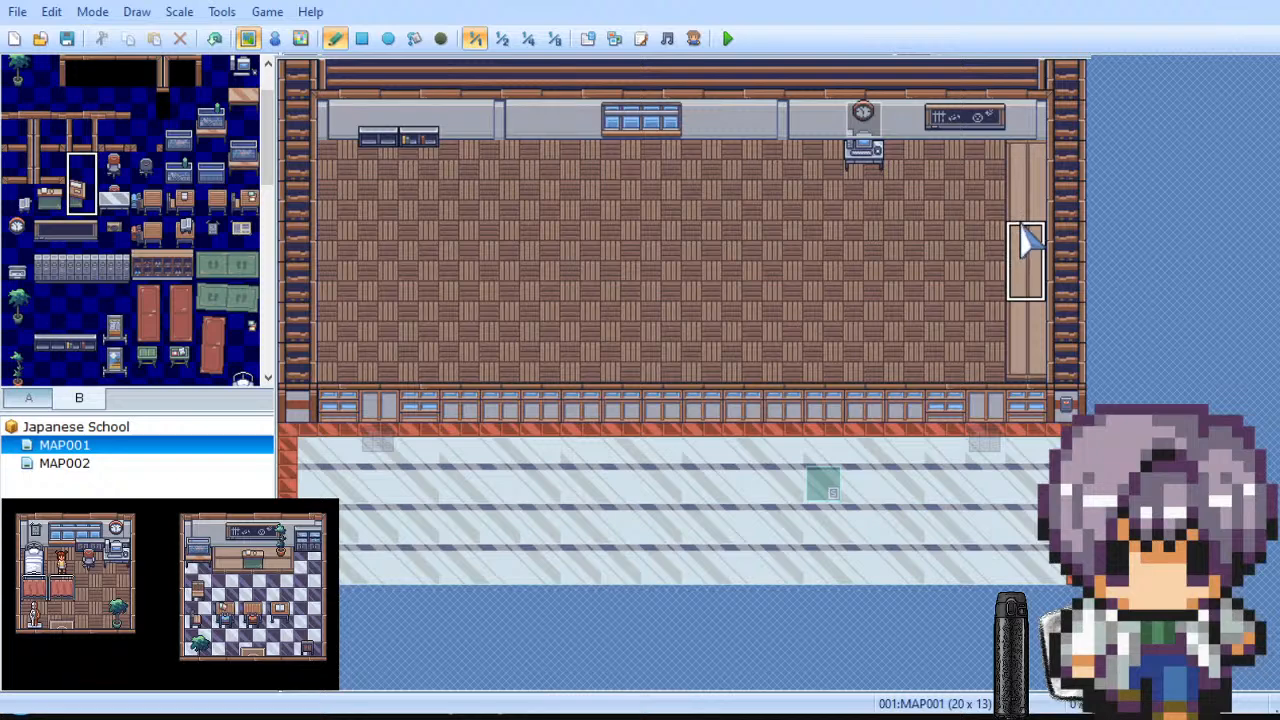
Step: Place the two-tile lectern midway down the wooden platform and a first column of three spaced student desks below the low shelves
{"action": "left_click", "coordinate": [1025, 240]}
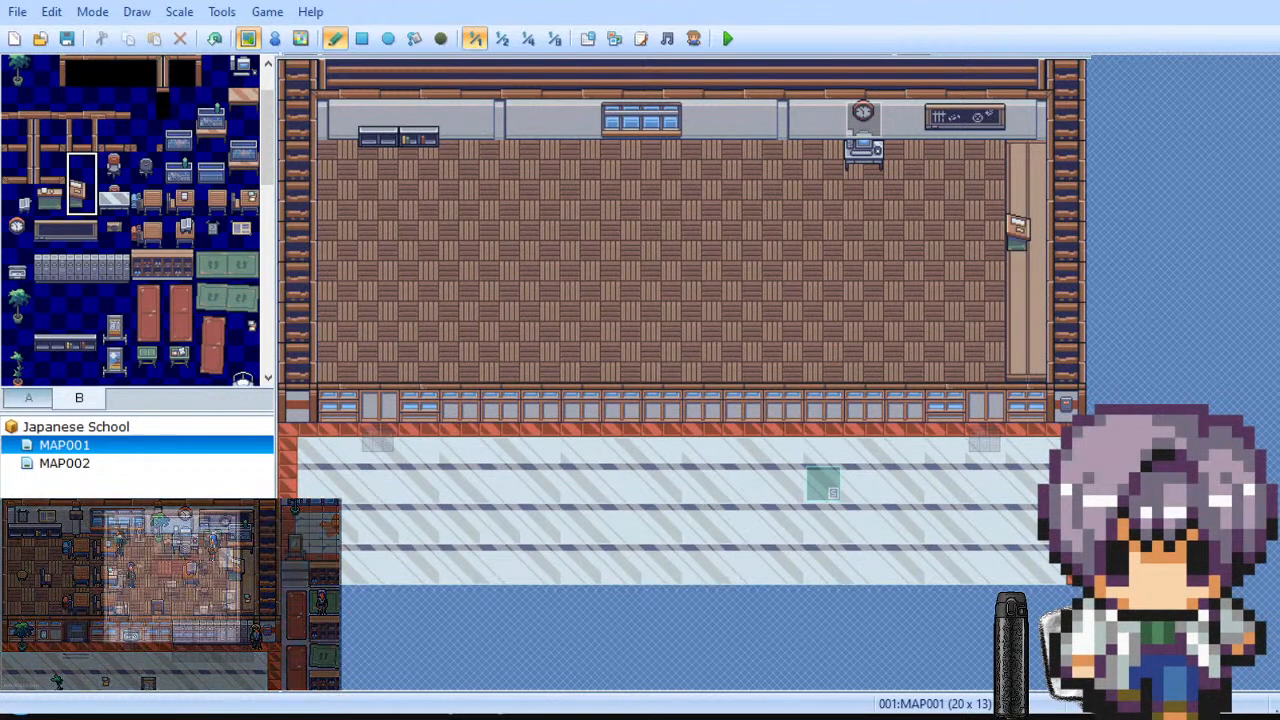
{"action": "left_click", "coordinate": [178, 200]}
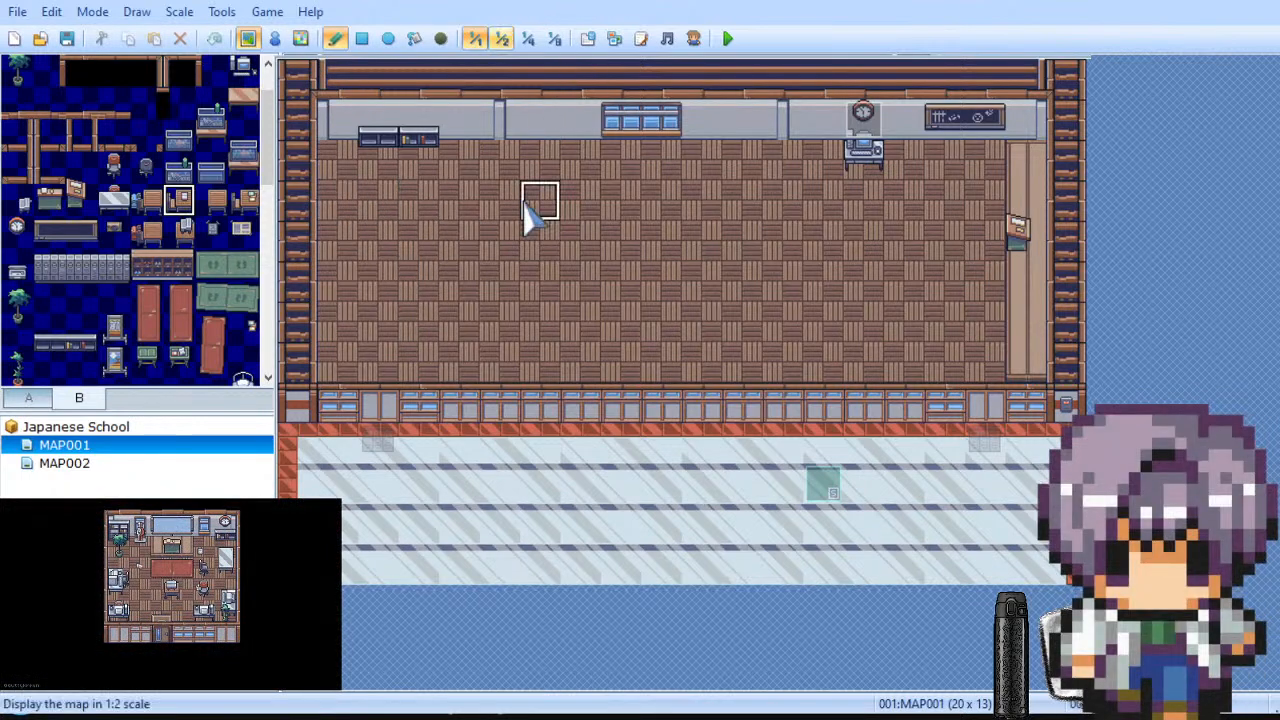
{"action": "left_click", "coordinate": [418, 200]}
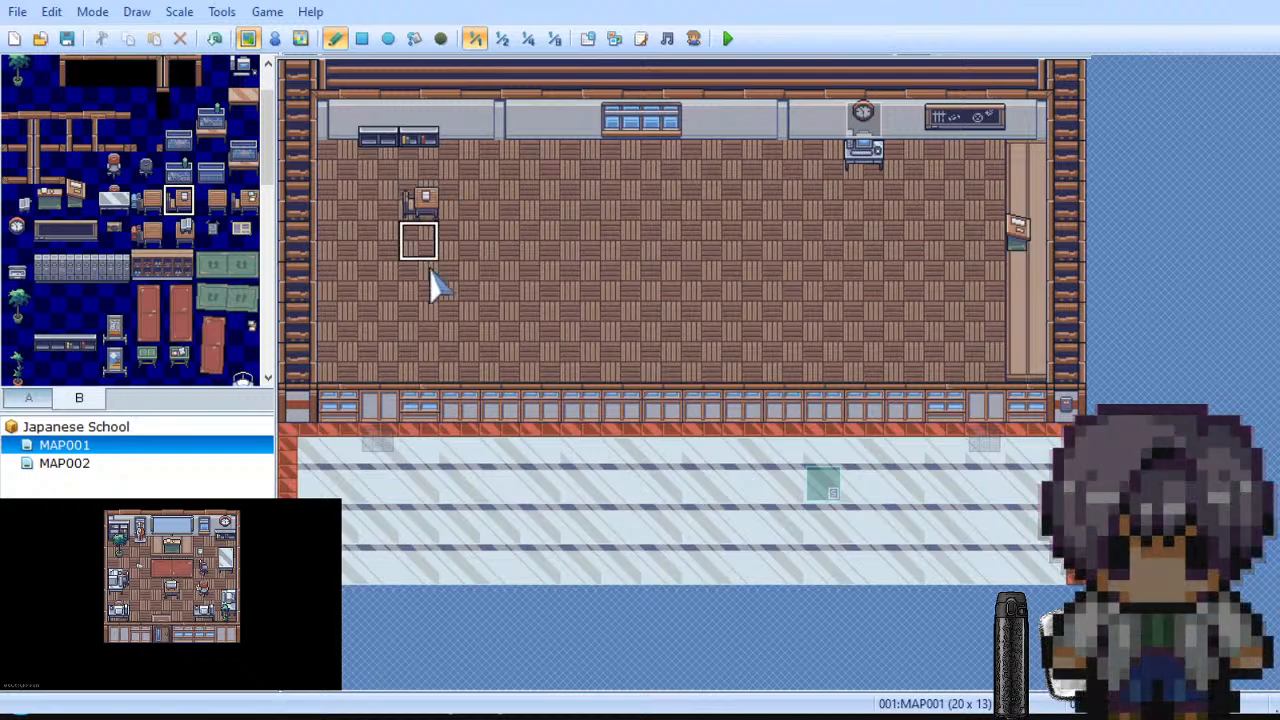
{"action": "left_click", "coordinate": [418, 283]}
{"action": "left_click", "coordinate": [418, 366]}
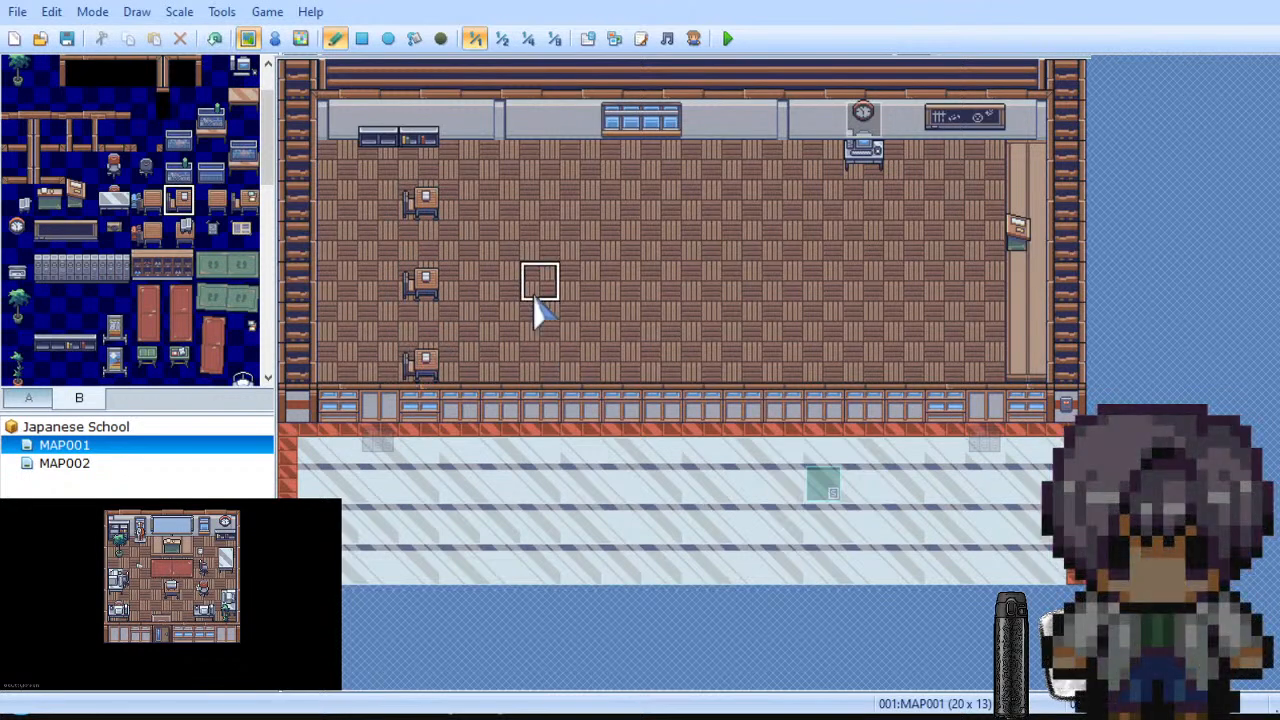
Step: Place the second and third columns of three student desks each, leaving one empty tile between columns
{"action": "left_click", "coordinate": [540, 202]}
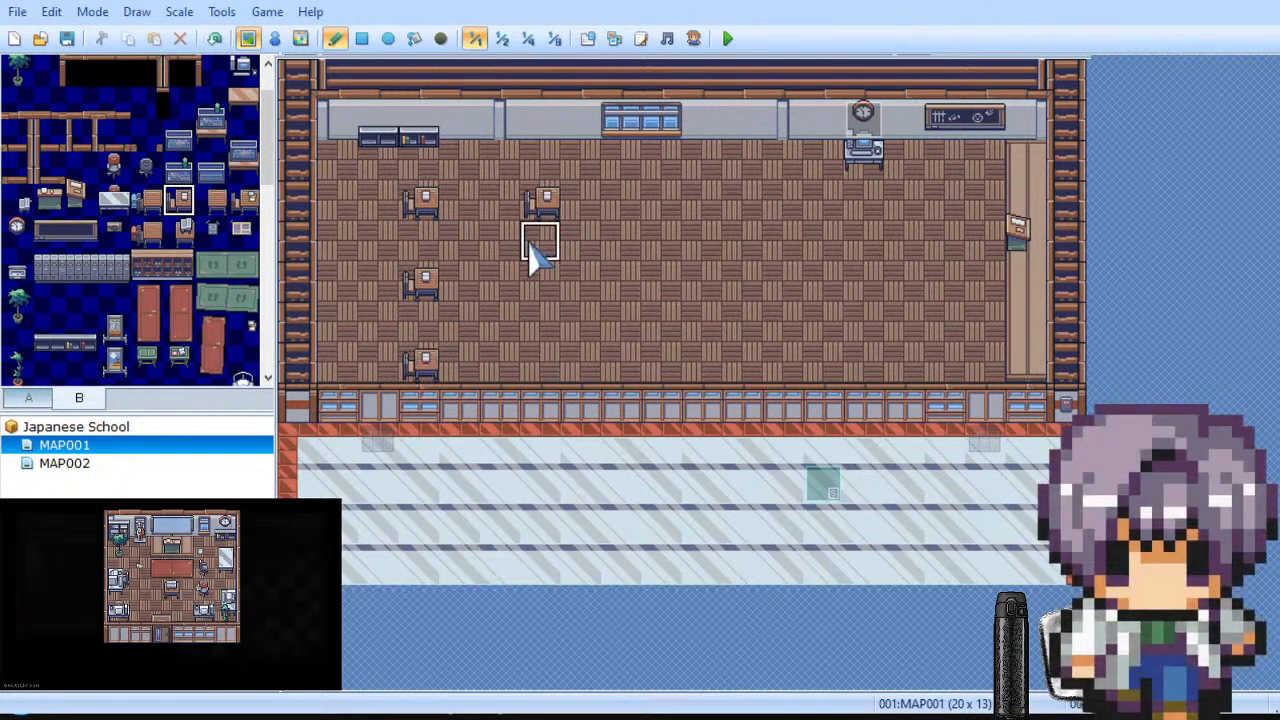
{"action": "key", "text": "ctrl+z"}
{"action": "left_click", "coordinate": [494, 206]}
{"action": "left_click", "coordinate": [492, 280]}
{"action": "left_click", "coordinate": [494, 362]}
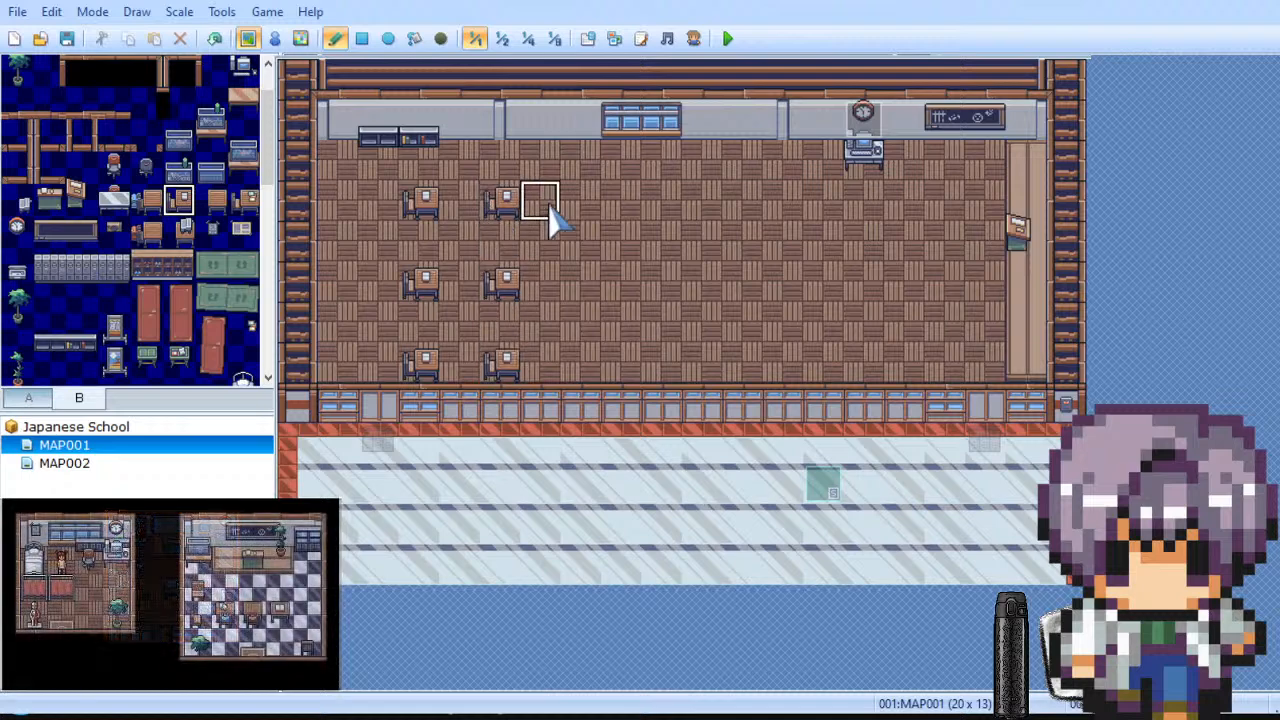
{"action": "left_click", "coordinate": [588, 206]}
{"action": "left_click", "coordinate": [594, 280]}
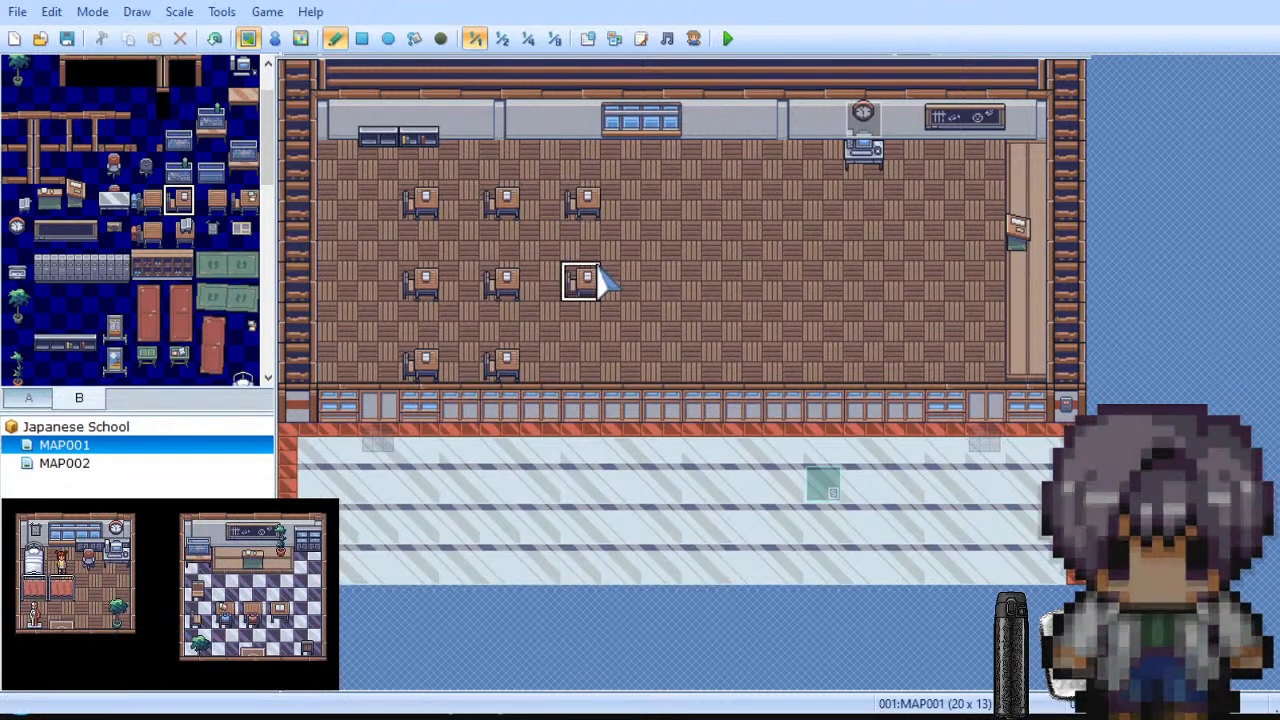
{"action": "left_click", "coordinate": [592, 364]}
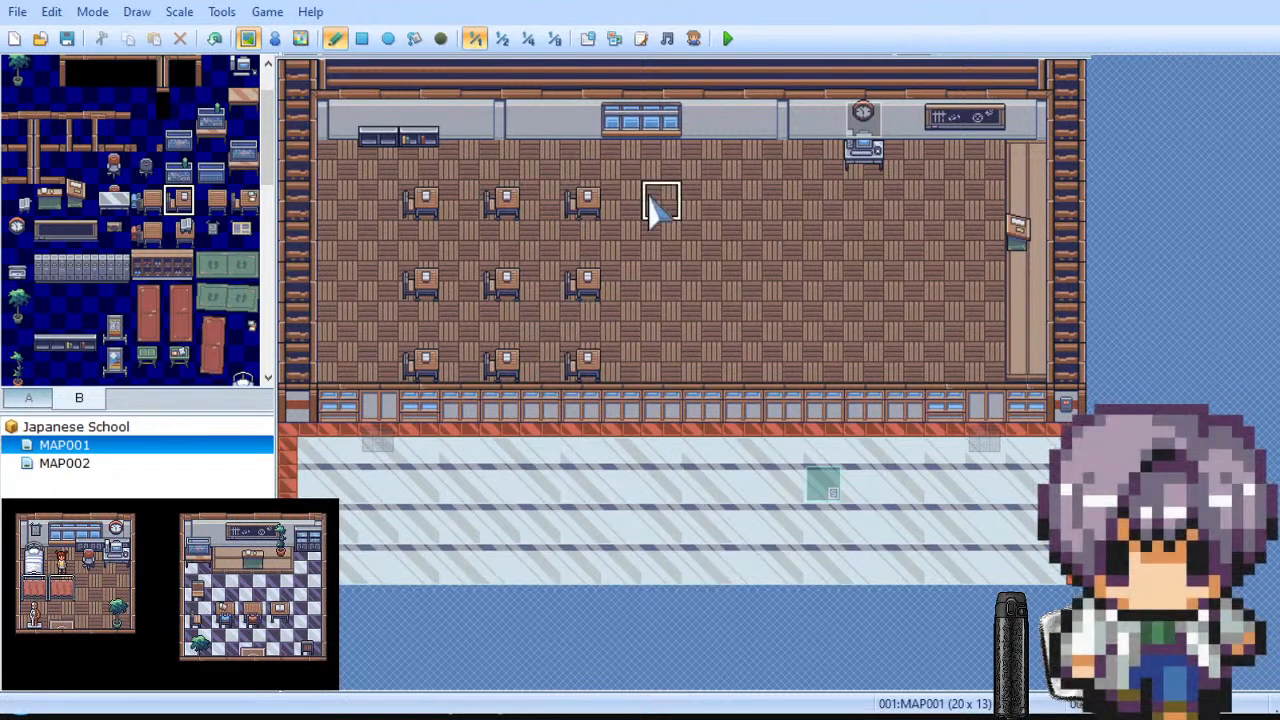
Step: Add the fourth, fifth and sixth columns of three student desks with the same one-tile spacing
{"action": "left_click", "coordinate": [662, 282]}
{"action": "left_click", "coordinate": [662, 362]}
{"action": "left_click", "coordinate": [742, 205]}
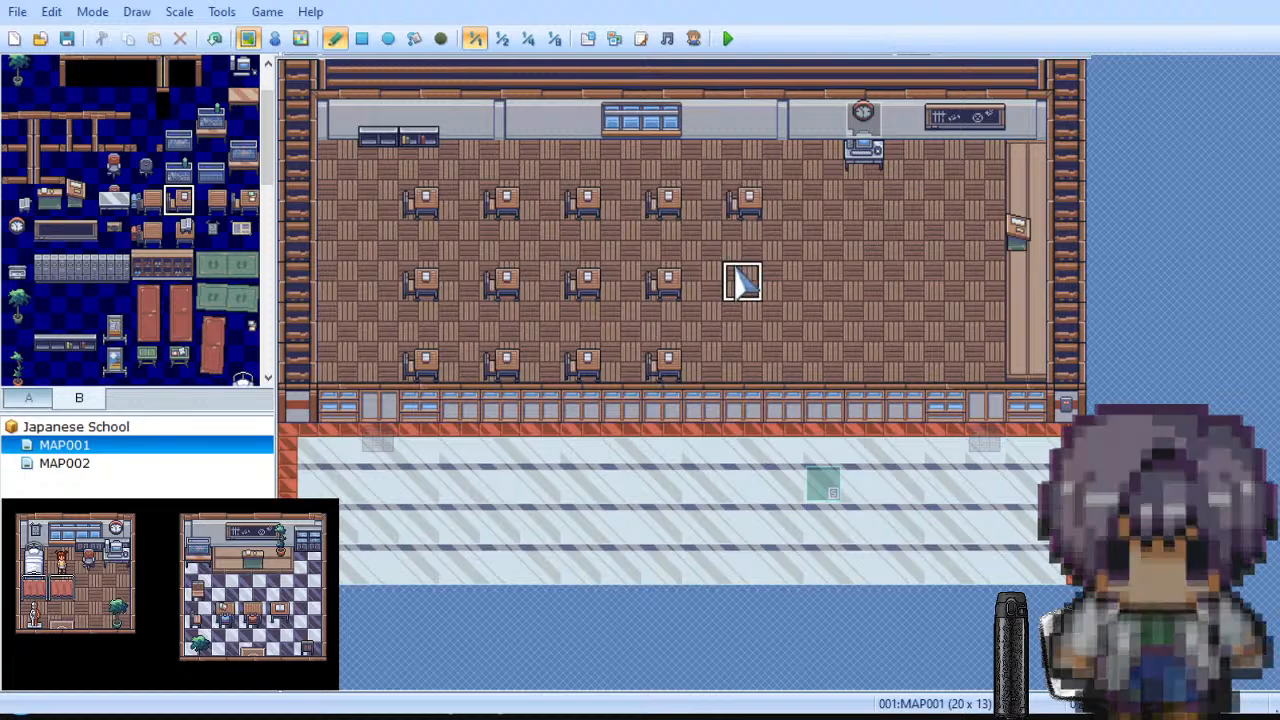
{"action": "left_click", "coordinate": [740, 282]}
{"action": "left_click", "coordinate": [740, 364]}
{"action": "left_click", "coordinate": [824, 210]}
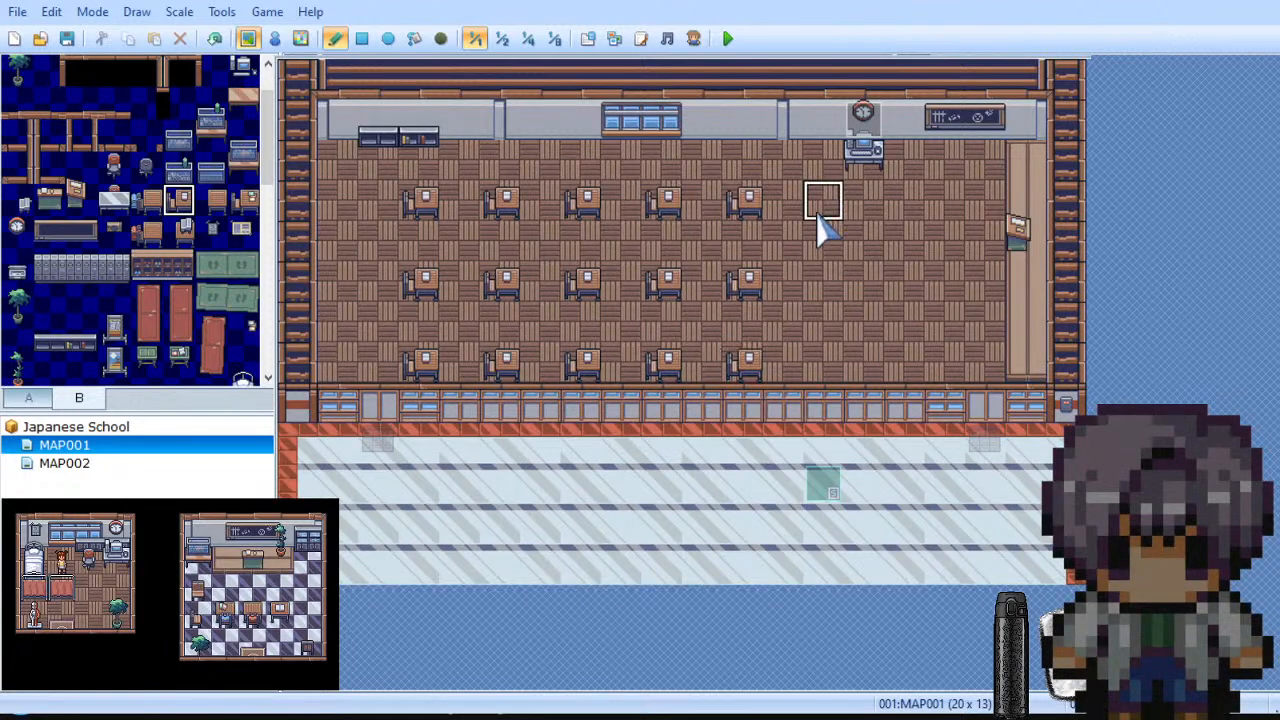
{"action": "left_click", "coordinate": [827, 285]}
{"action": "left_click", "coordinate": [828, 364]}
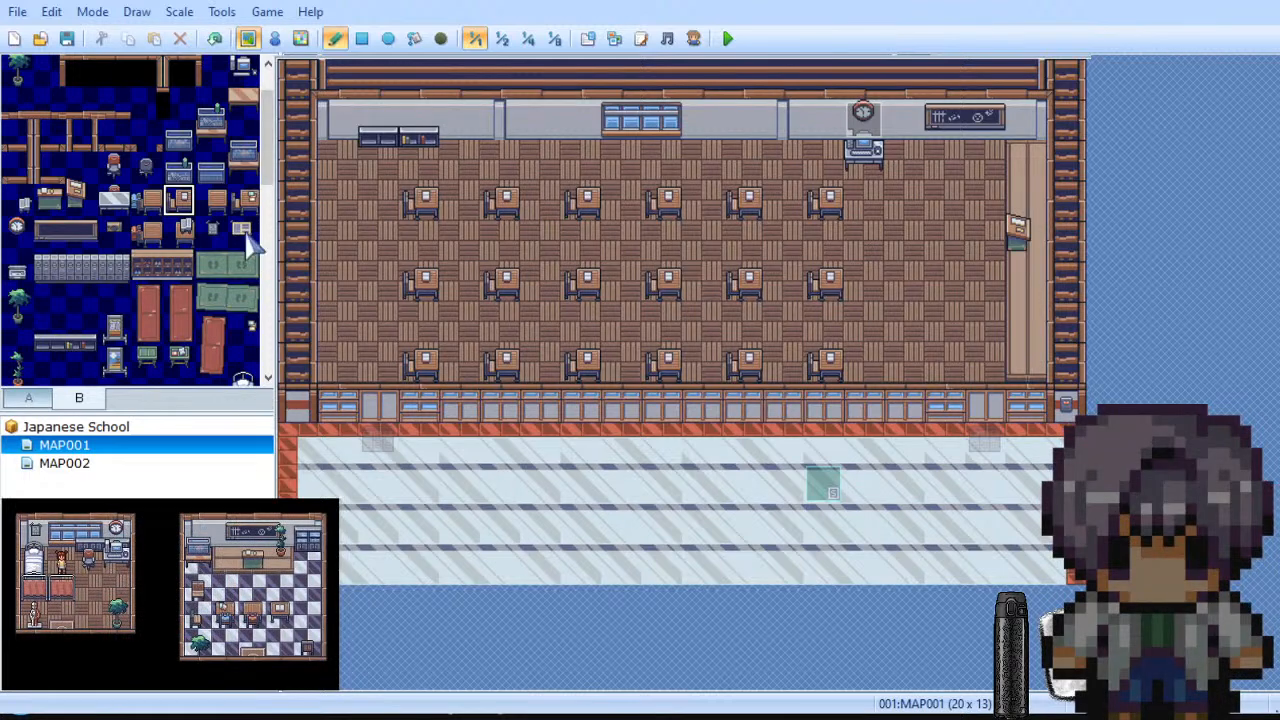
Step: Build a wooden wall pillar with its base tile across the room just before the platform, and place a door in the adjoining front wall
{"action": "scroll", "coordinate": [269, 183], "scroll_direction": "up", "scroll_amount": 2}
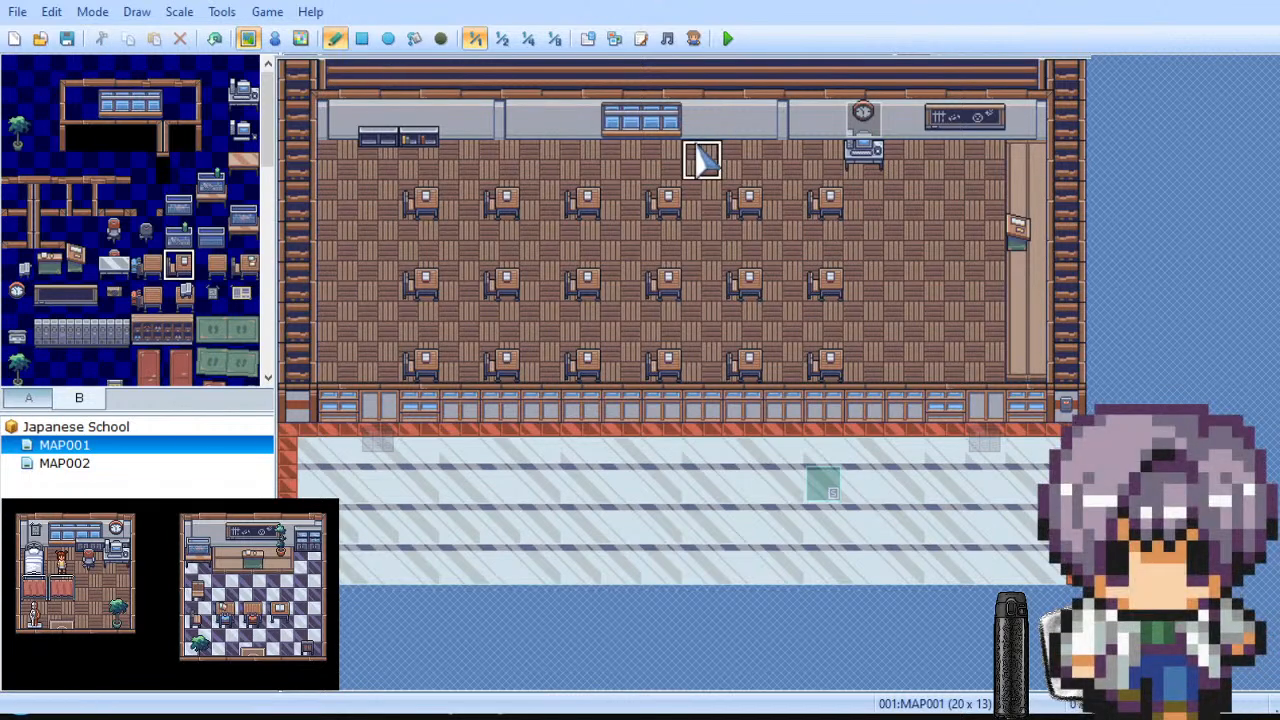
{"action": "left_click", "coordinate": [79, 398]}
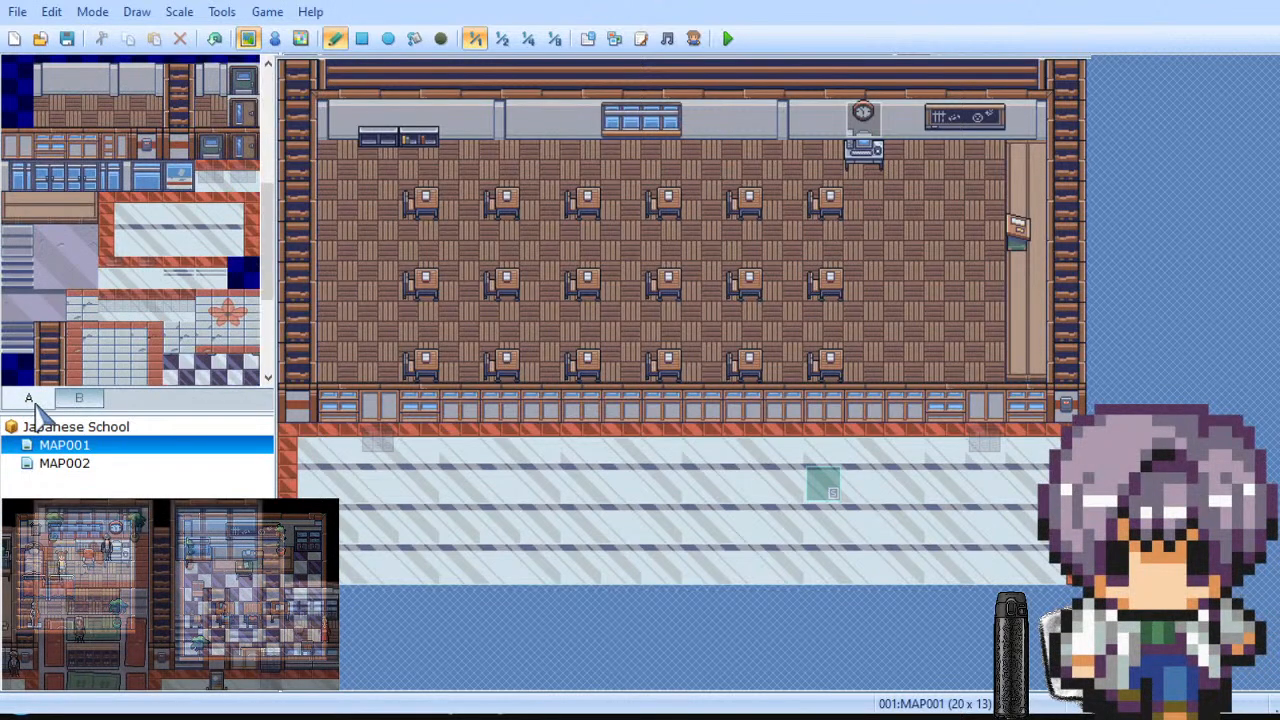
{"action": "scroll", "coordinate": [103, 228], "scroll_direction": "up", "scroll_amount": 2}
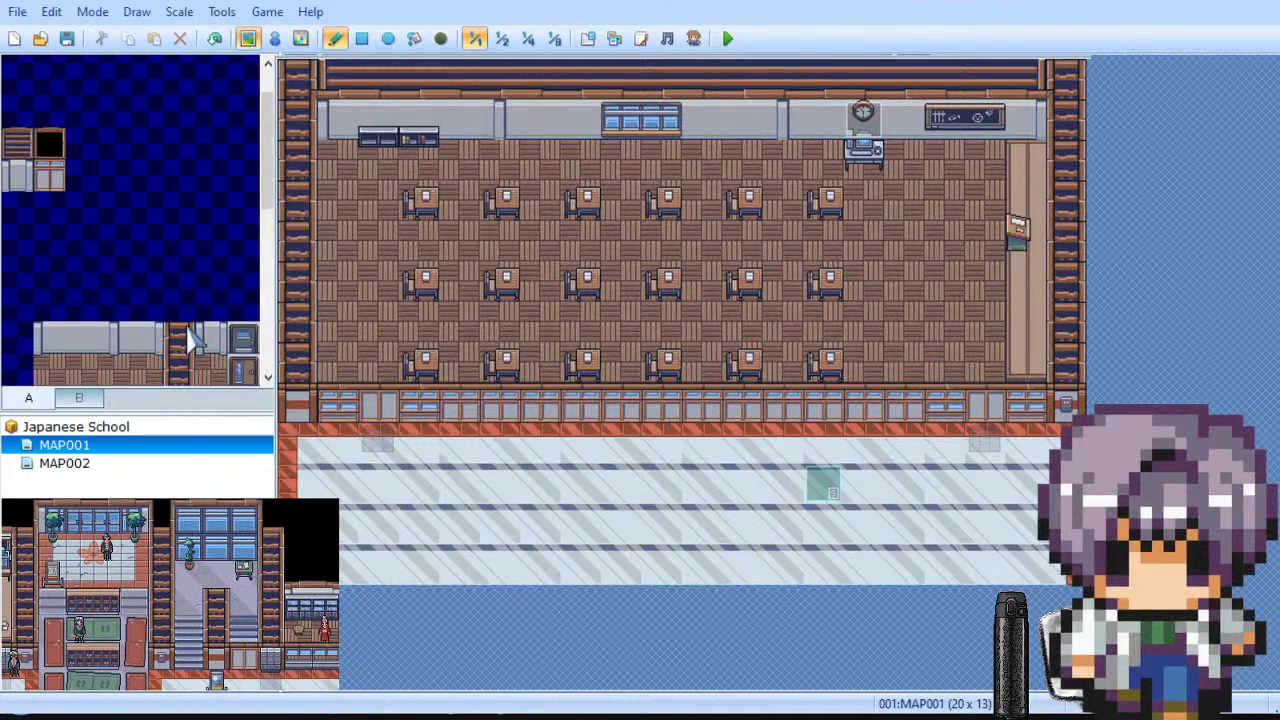
{"action": "scroll", "coordinate": [190, 250], "scroll_direction": "down", "scroll_amount": 4}
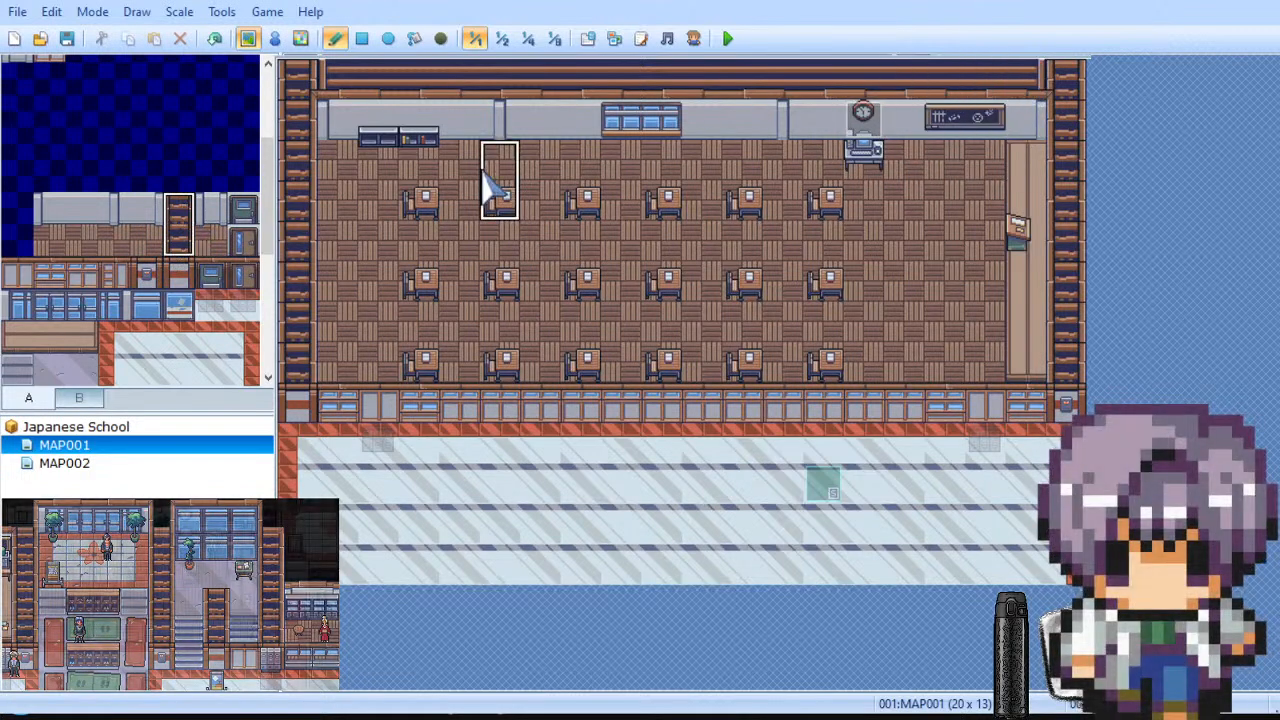
{"action": "left_click_drag", "start_coordinate": [980, 105], "coordinate": [982, 345]}
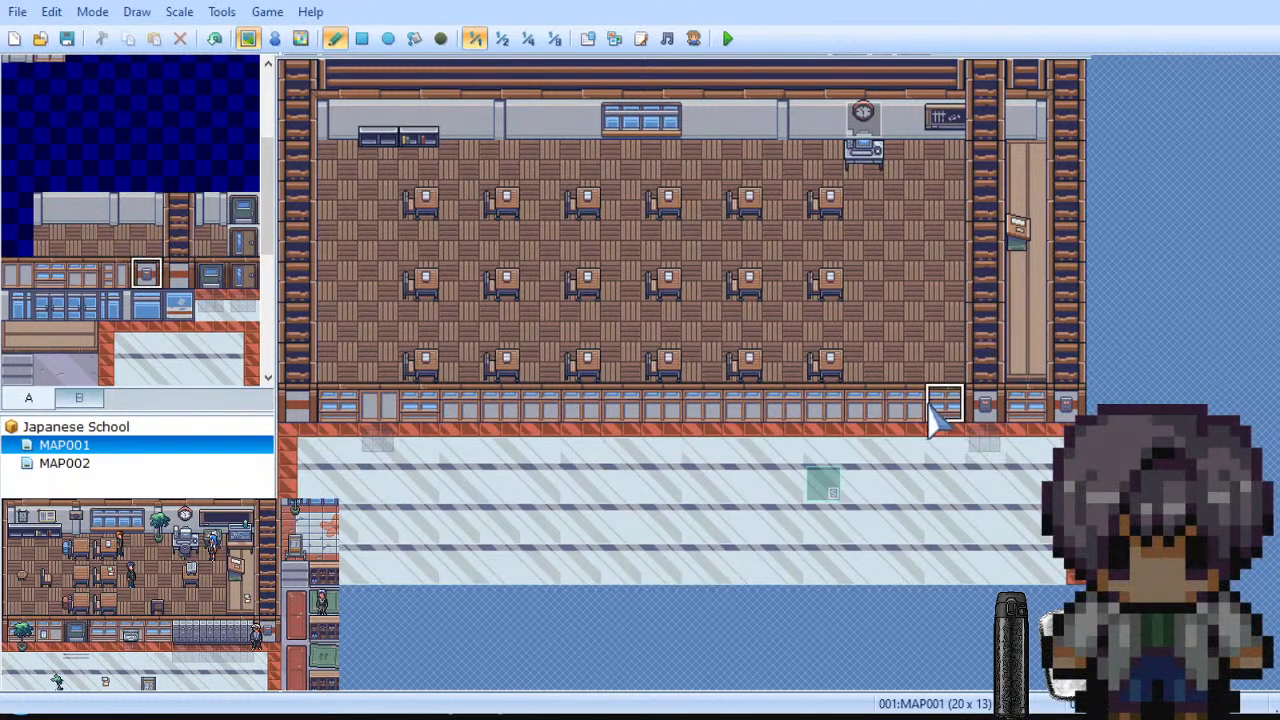
{"action": "left_click", "coordinate": [84, 276]}
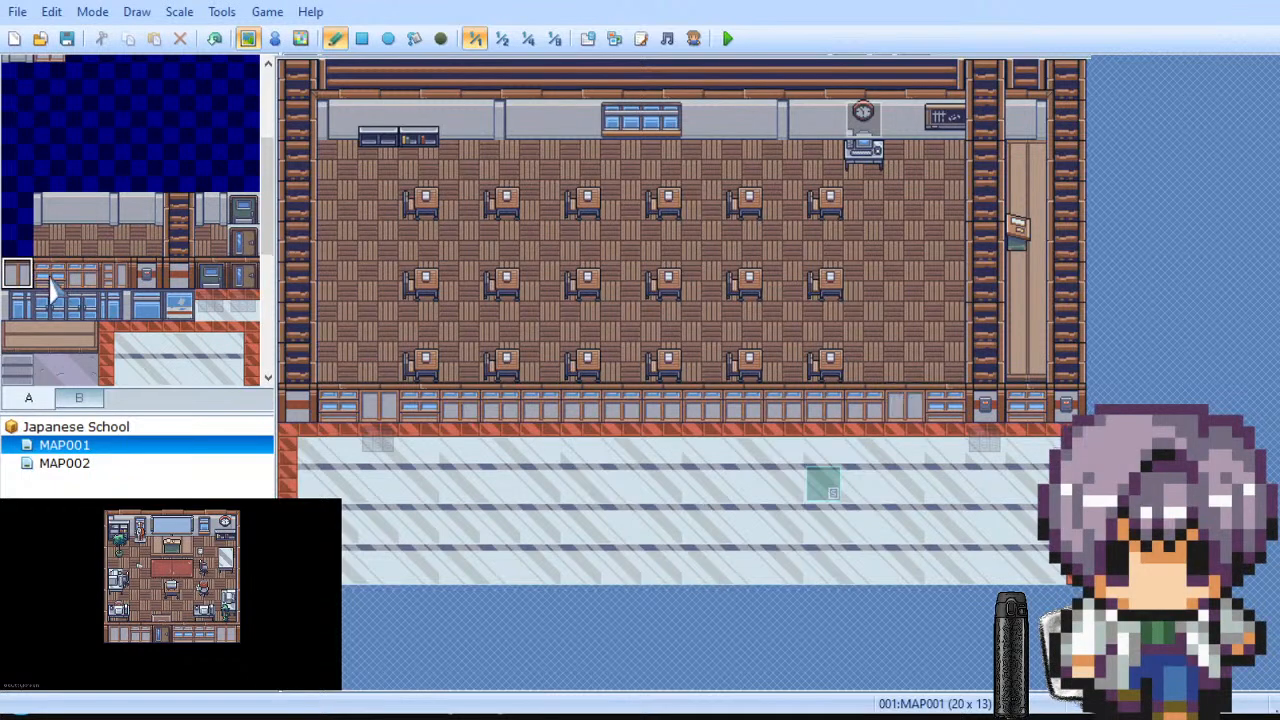
{"action": "left_click", "coordinate": [81, 275]}
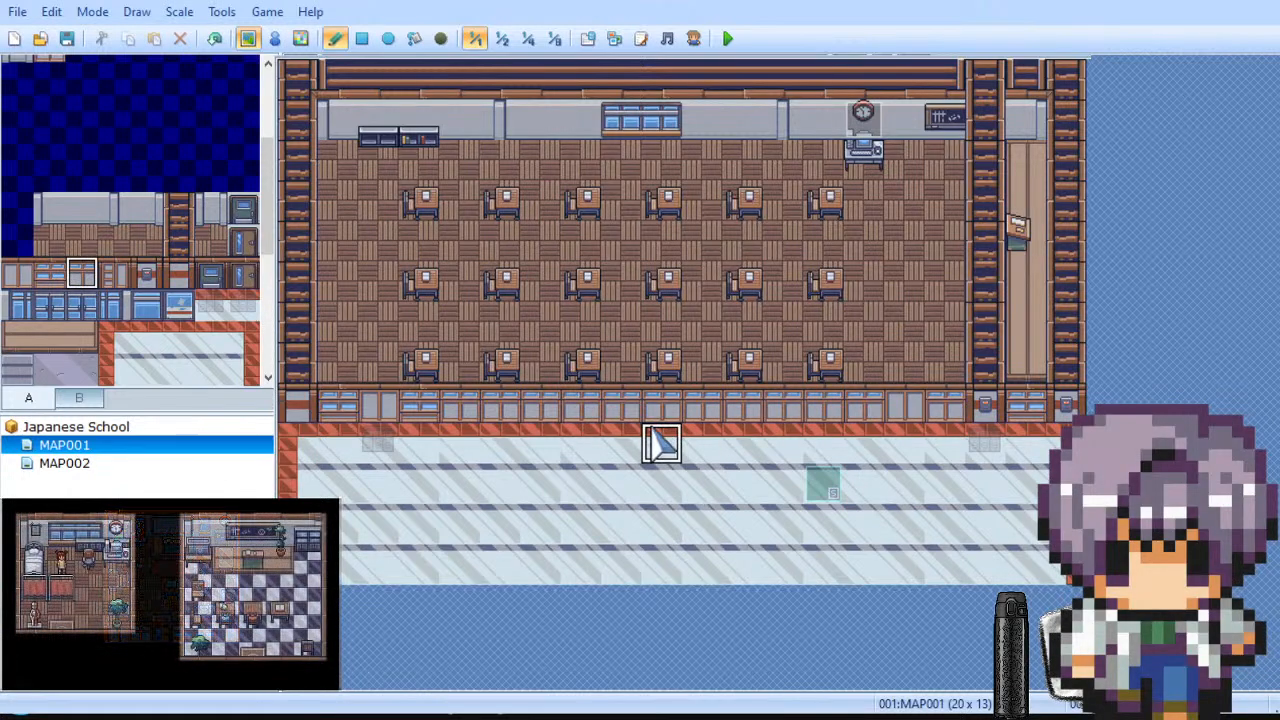
Step: Paint the black void tile over the upper wall section between the two wooden pillars above the platform
{"action": "scroll", "coordinate": [228, 243], "scroll_direction": "up", "scroll_amount": 2}
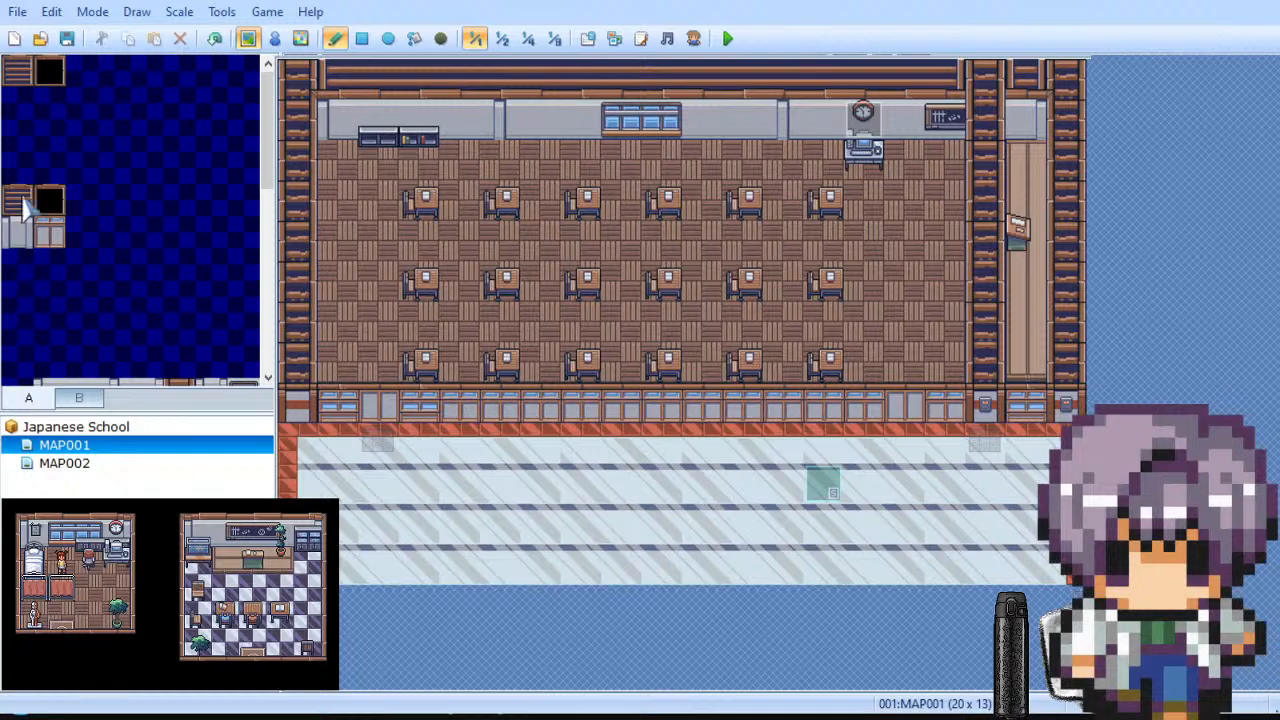
{"action": "left_click_drag", "start_coordinate": [1040, 88], "coordinate": [1045, 118]}
Step: Look through tileset pages A and B for tiles to close off the hallway at the new pillar
{"action": "left_click", "coordinate": [76, 399]}
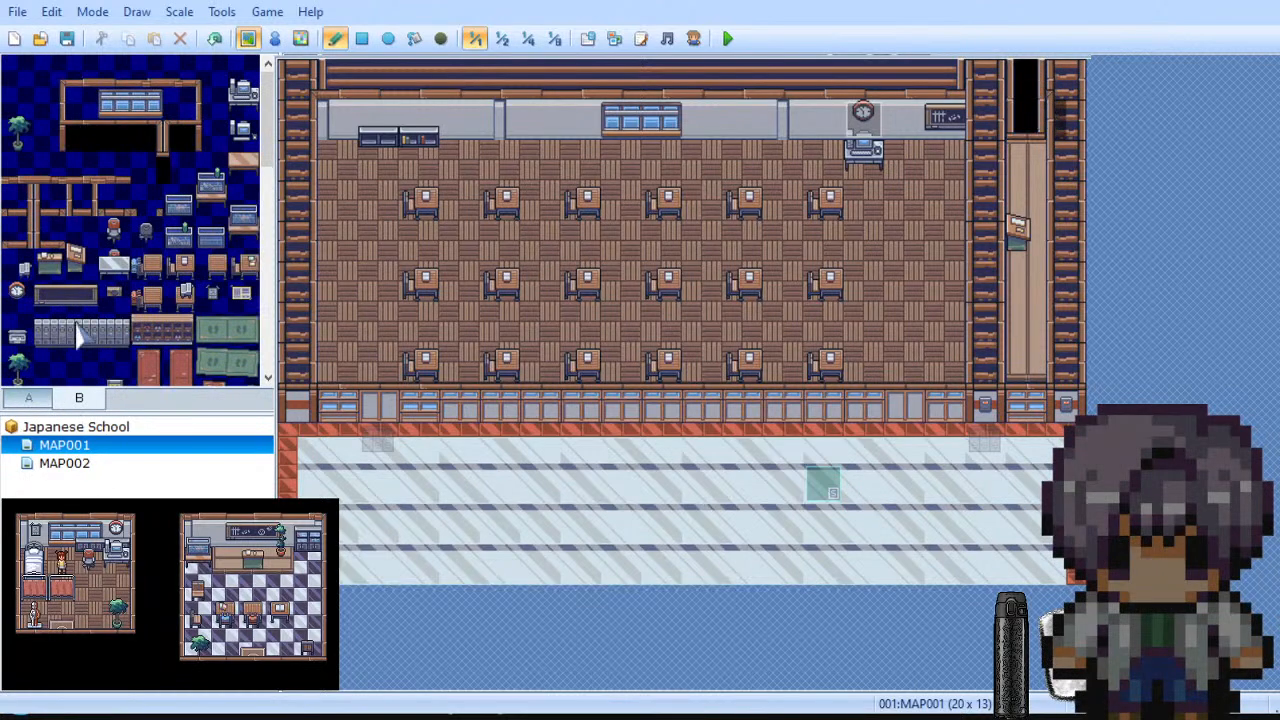
{"action": "left_click", "coordinate": [32, 399]}
{"action": "scroll", "coordinate": [157, 309], "scroll_direction": "down", "scroll_amount": 5}
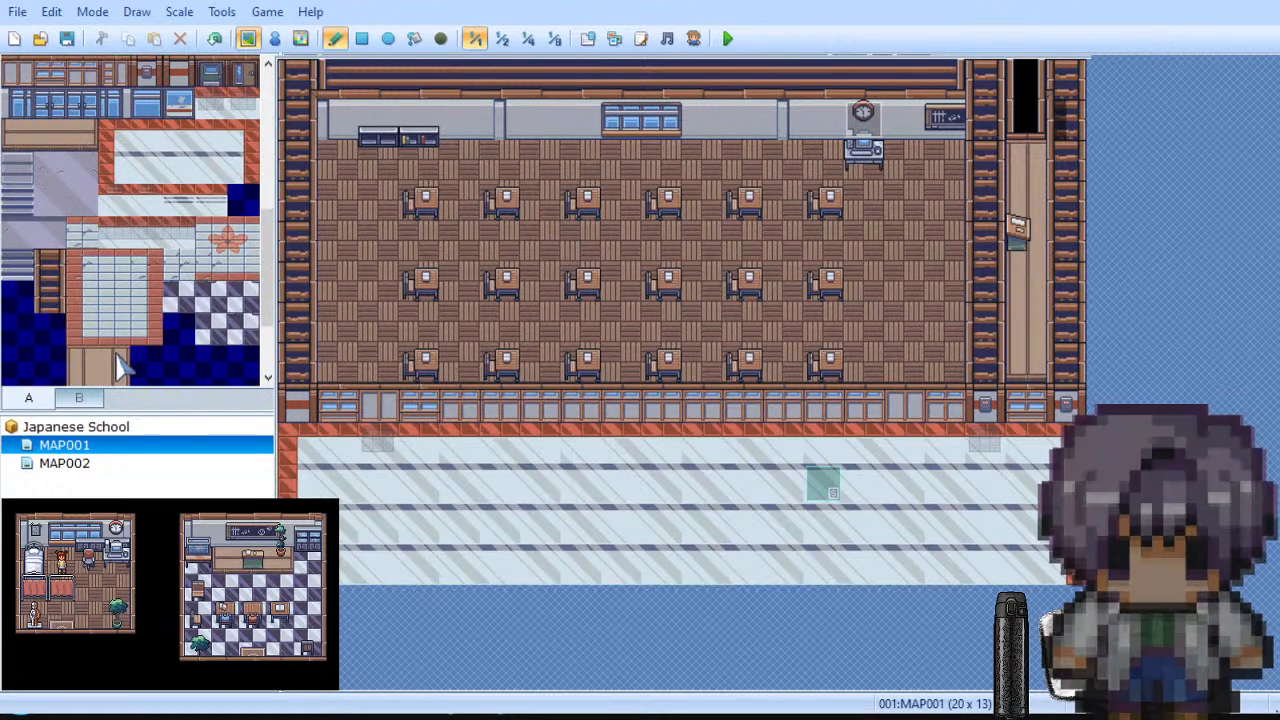
{"action": "scroll", "coordinate": [137, 337], "scroll_direction": "up", "scroll_amount": 4}
{"action": "scroll", "coordinate": [162, 285], "scroll_direction": "down", "scroll_amount": 2}
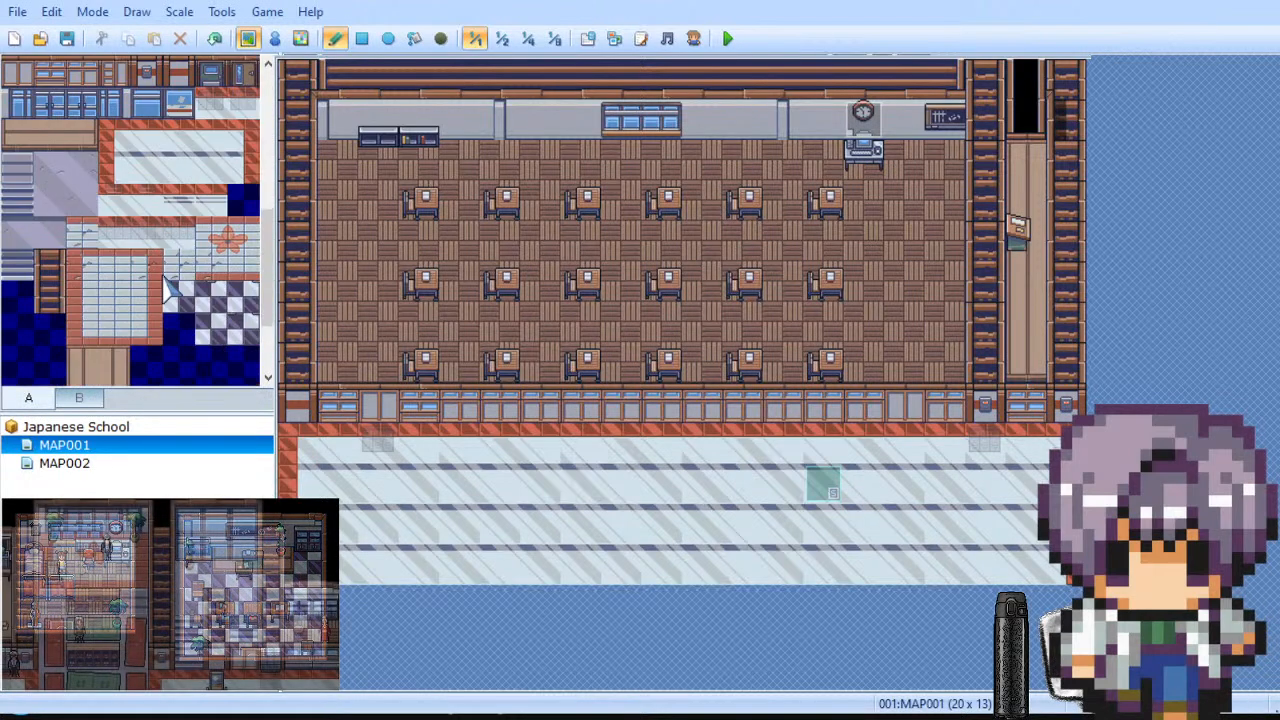
{"action": "scroll", "coordinate": [180, 242], "scroll_direction": "down", "scroll_amount": 5}
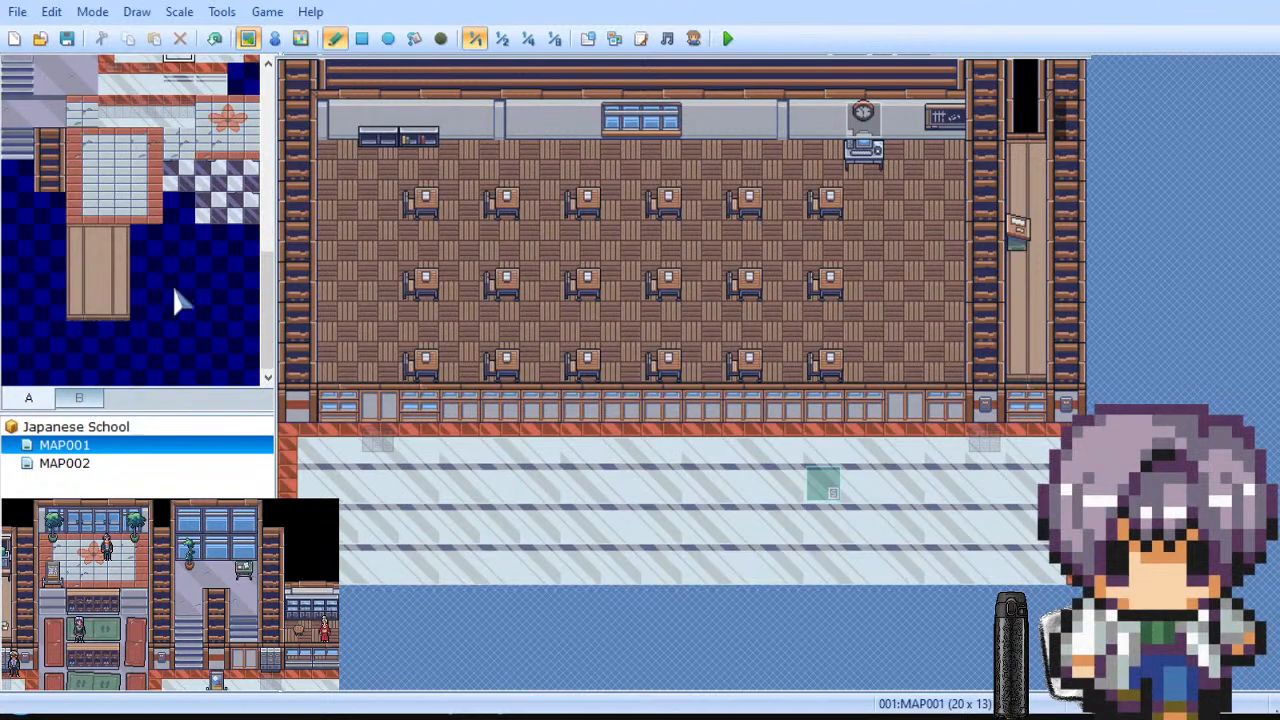
{"action": "scroll", "coordinate": [172, 310], "scroll_direction": "up", "scroll_amount": 4}
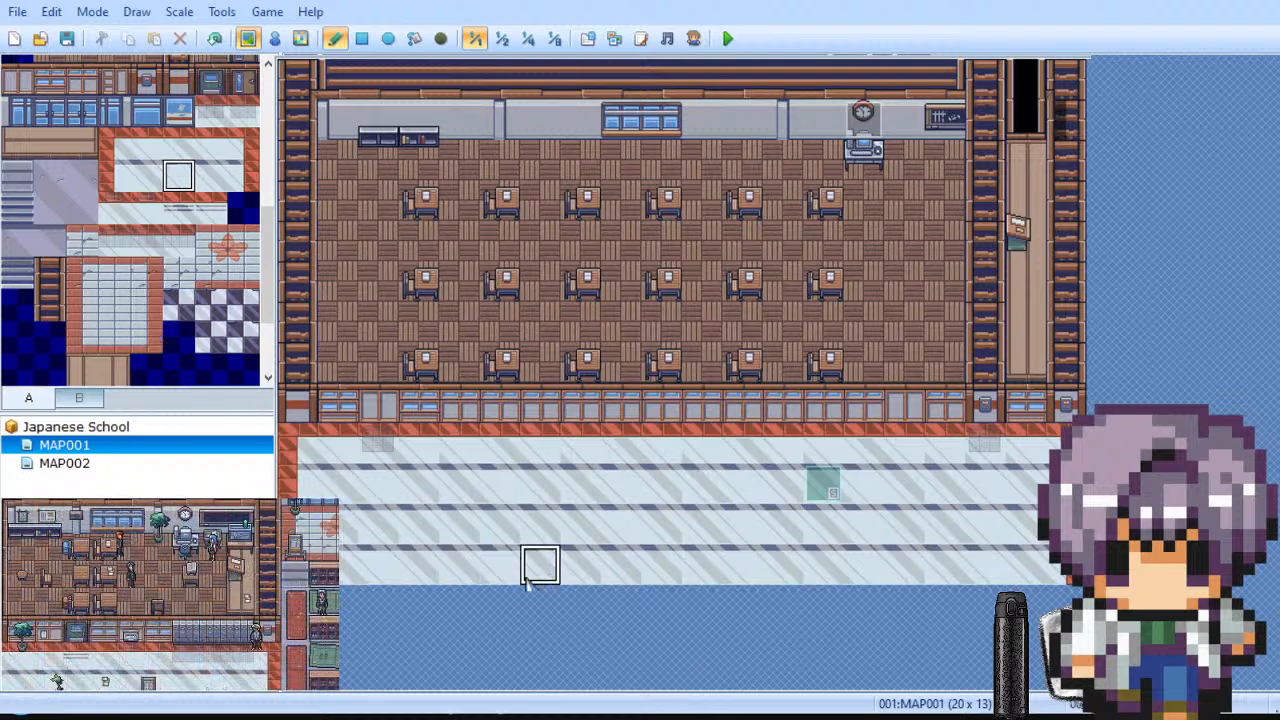
{"action": "scroll", "coordinate": [135, 282], "scroll_direction": "down", "scroll_amount": 3}
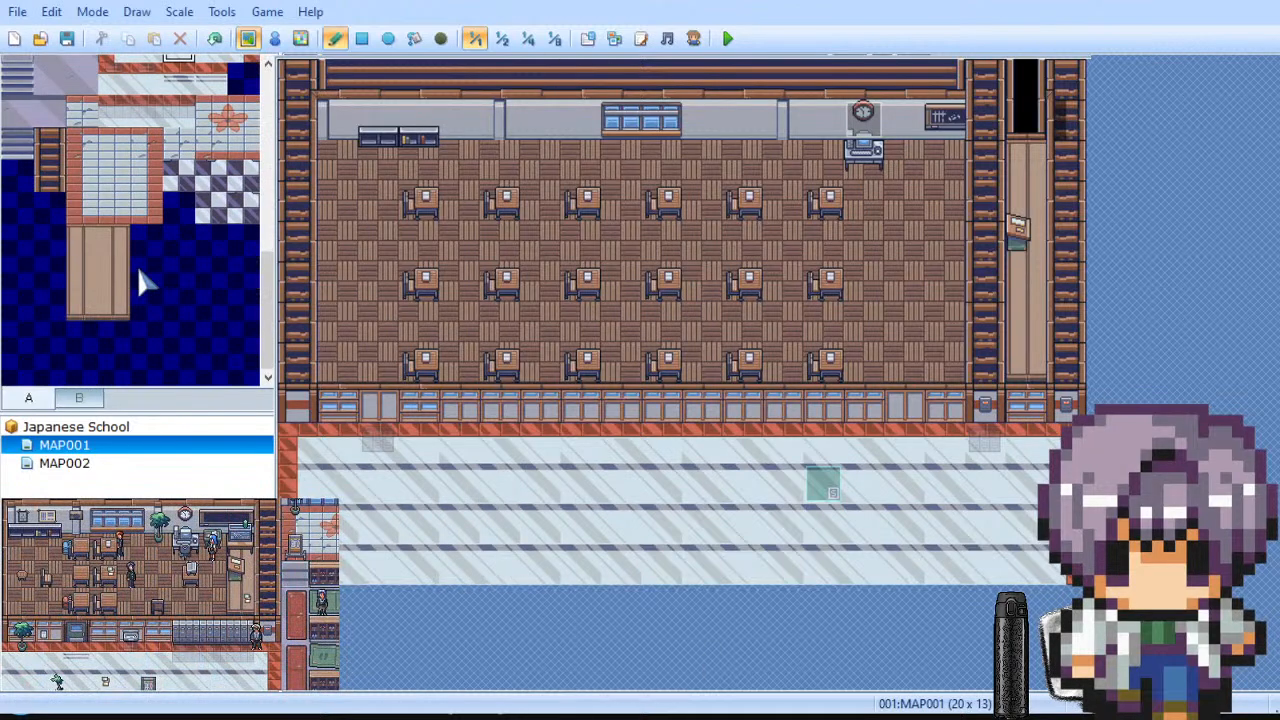
{"action": "scroll", "coordinate": [140, 282], "scroll_direction": "up", "scroll_amount": 3}
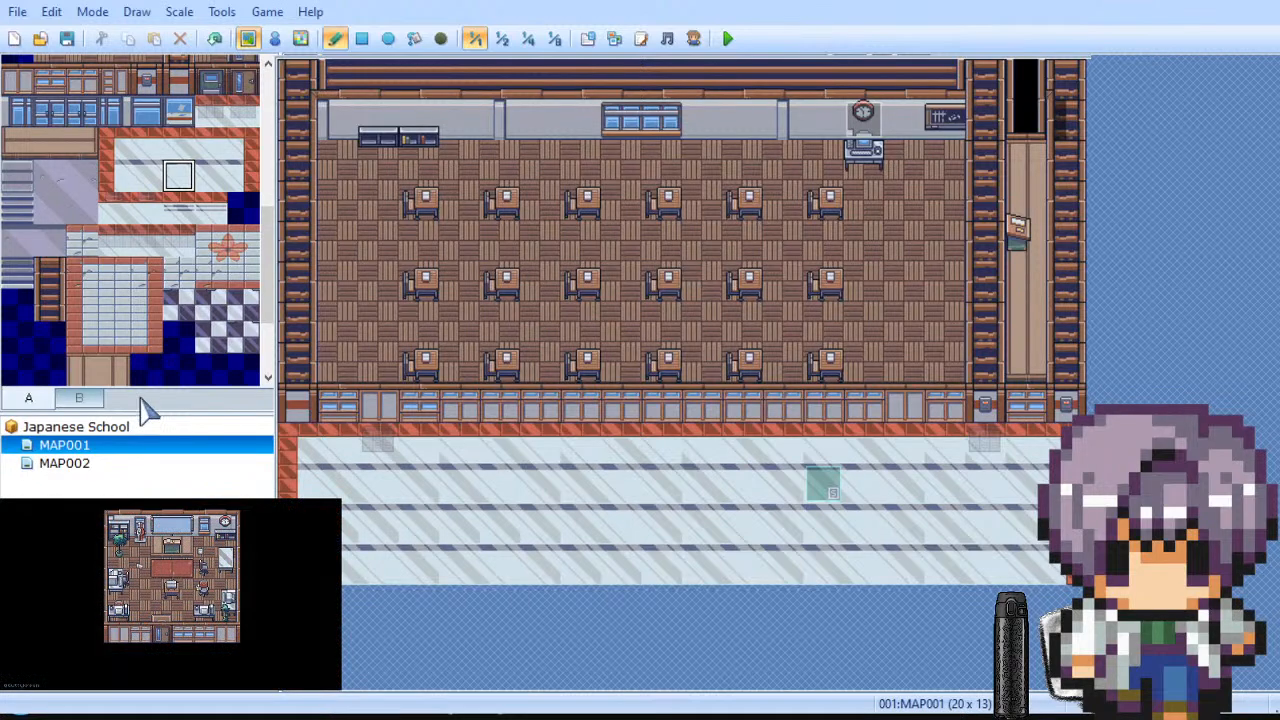
Step: Close off the hallway below the new pillar with the red brick corner tile and right-edge tiles down to the map's lower edge
{"action": "left_click", "coordinate": [244, 144]}
{"action": "left_click", "coordinate": [987, 450]}
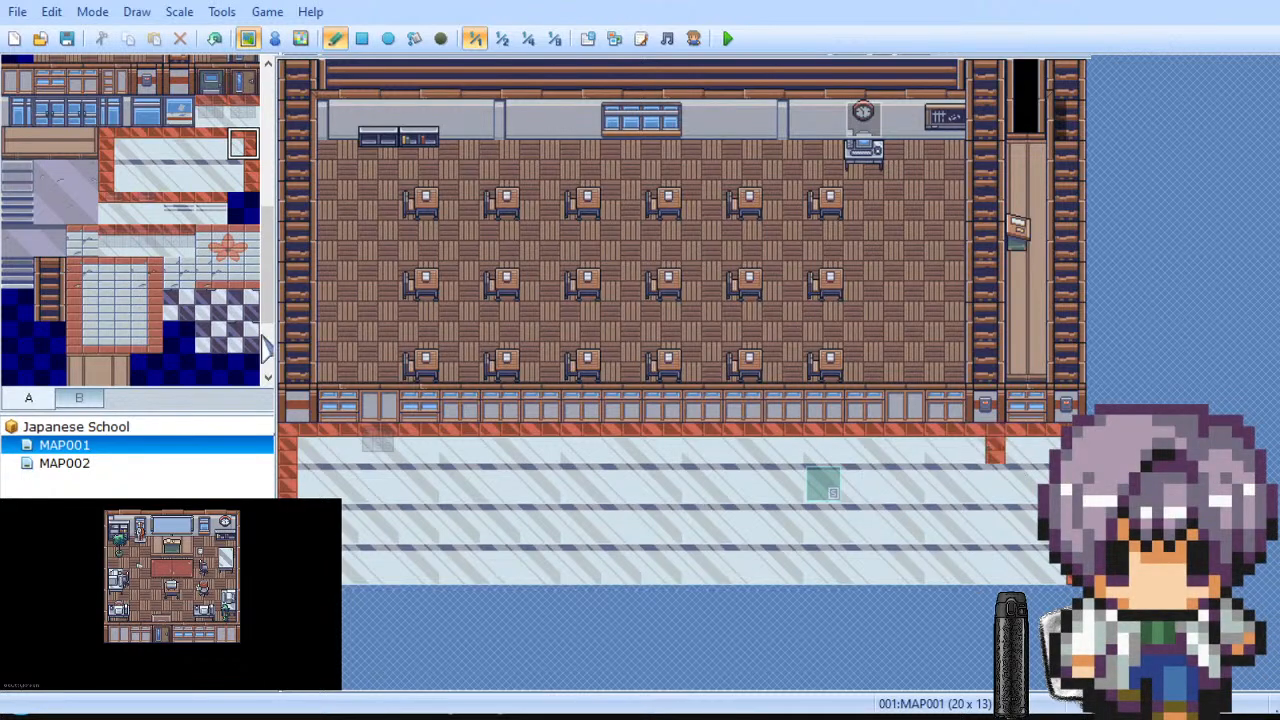
{"action": "left_click", "coordinate": [243, 176]}
{"action": "left_click_drag", "start_coordinate": [990, 478], "coordinate": [985, 570]}
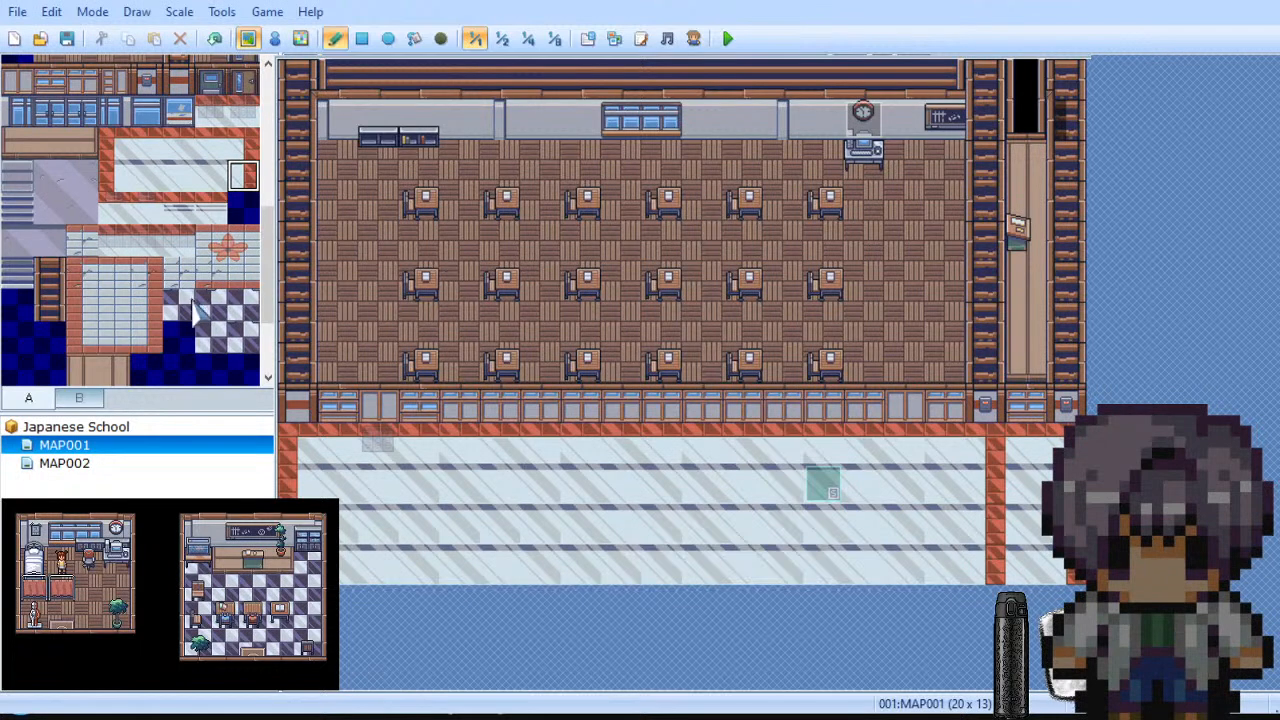
Step: Cover the two tile columns beyond the new pillar with the grey-purple striped floor from the map's upper to lower edge
{"action": "scroll", "coordinate": [195, 312], "scroll_direction": "up", "scroll_amount": 3}
{"action": "scroll", "coordinate": [195, 312], "scroll_direction": "up", "scroll_amount": 10}
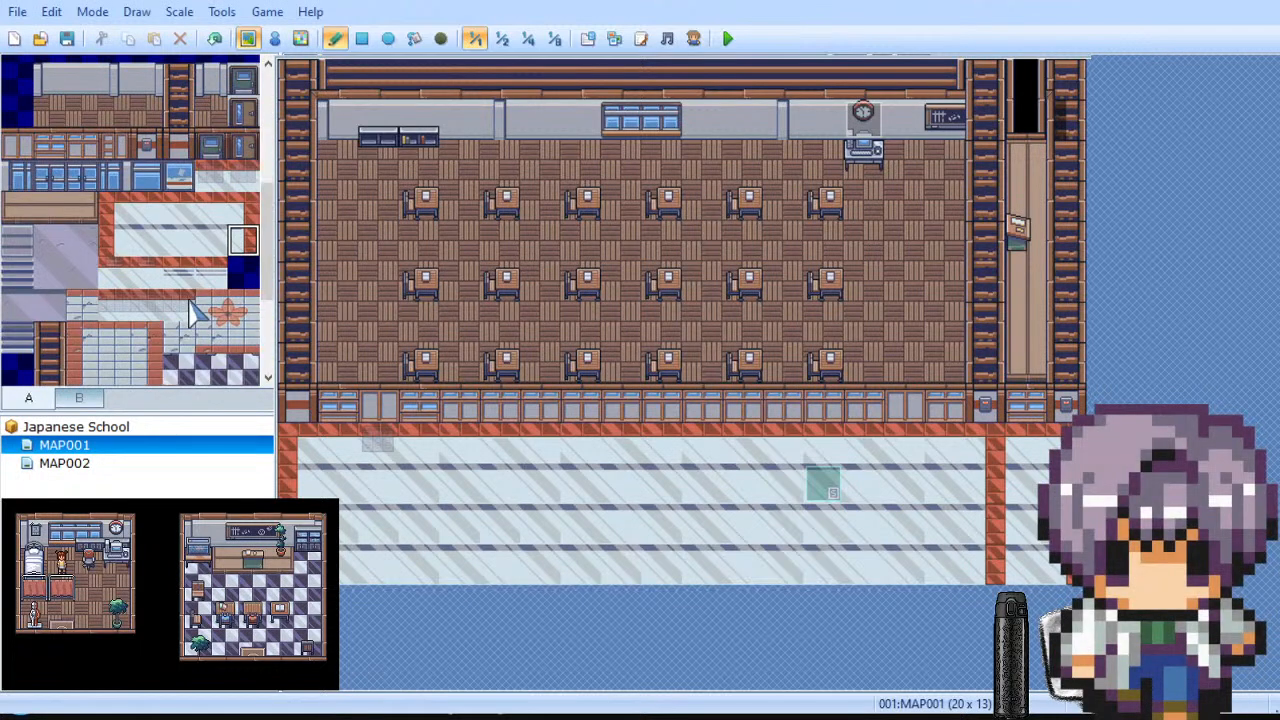
{"action": "scroll", "coordinate": [195, 318], "scroll_direction": "up", "scroll_amount": 3}
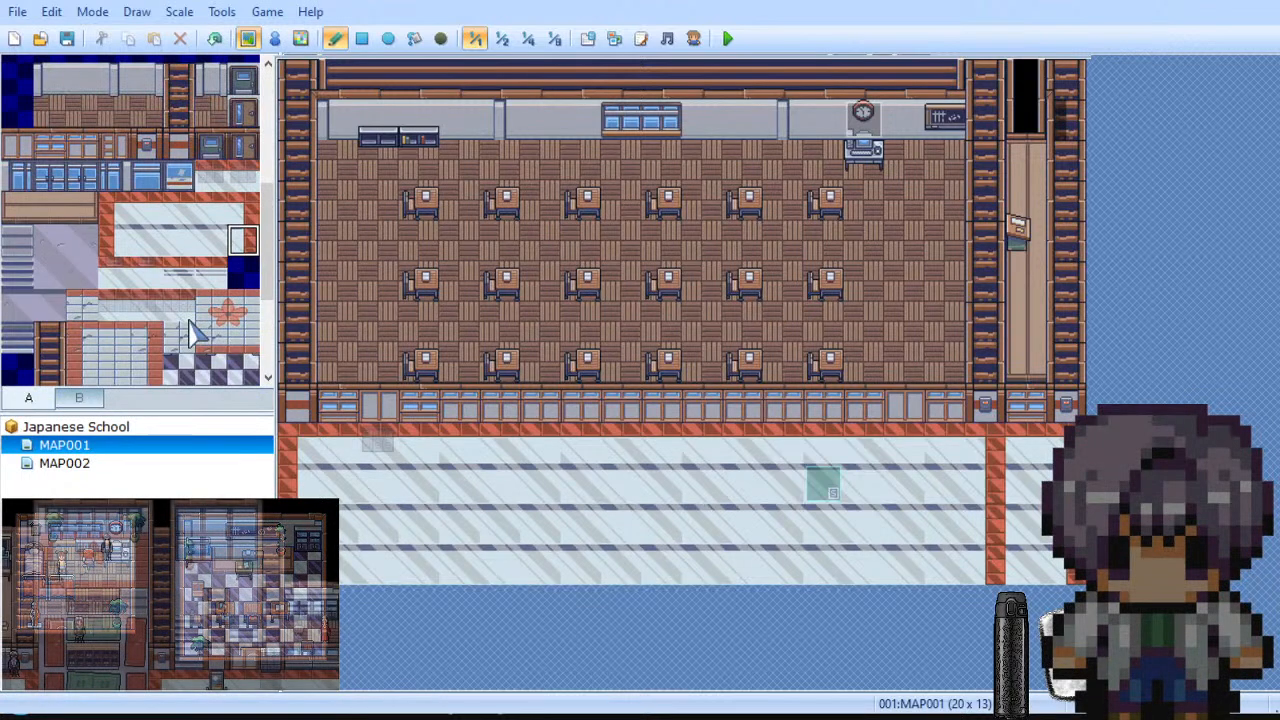
{"action": "left_click", "coordinate": [74, 244]}
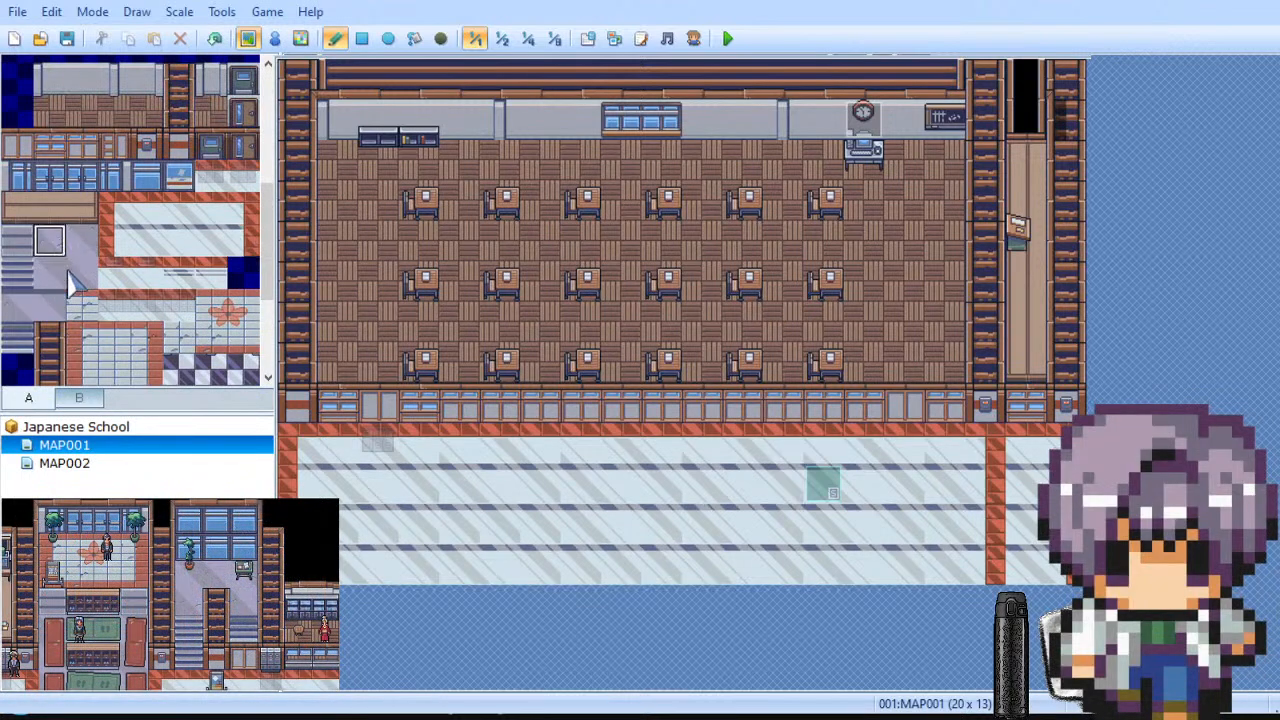
{"action": "left_click_drag", "start_coordinate": [1044, 92], "coordinate": [1035, 440]}
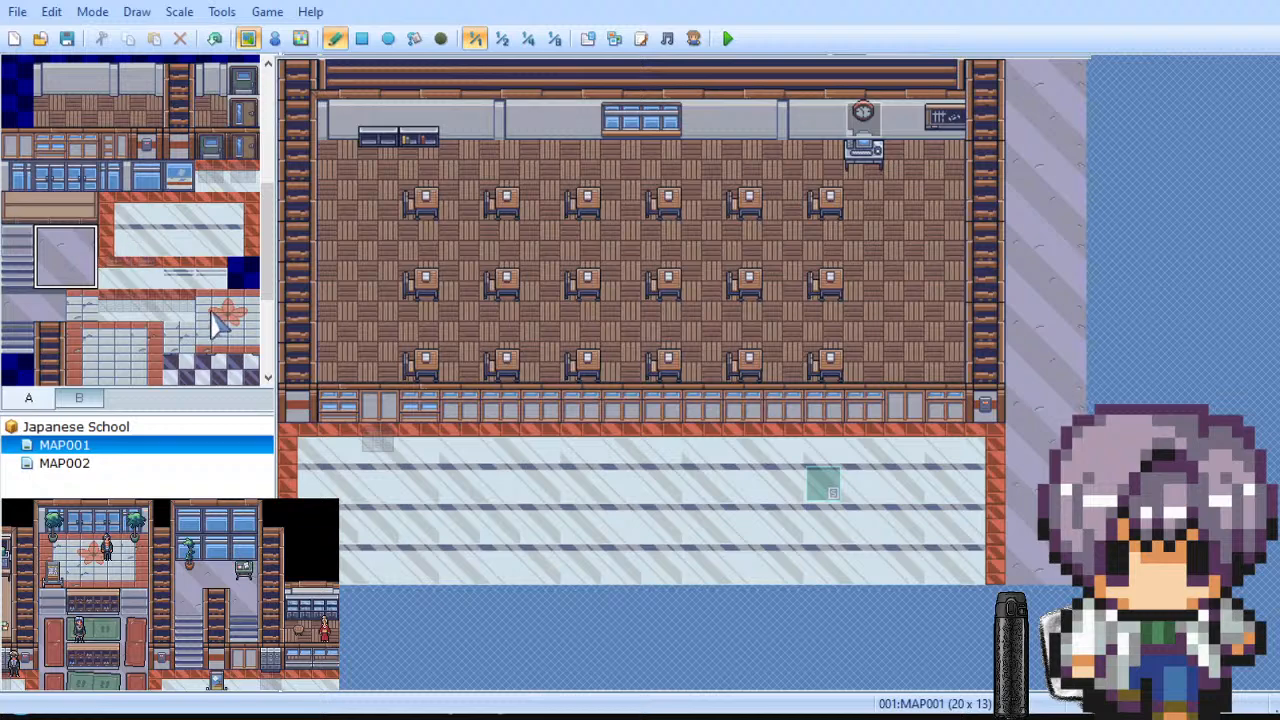
Step: Lay the red brick-edged white tiles down the column beside the classroom pillar, four tiles from the map's upper edge, ending in the lower corner tile
{"action": "left_click", "coordinate": [80, 348]}
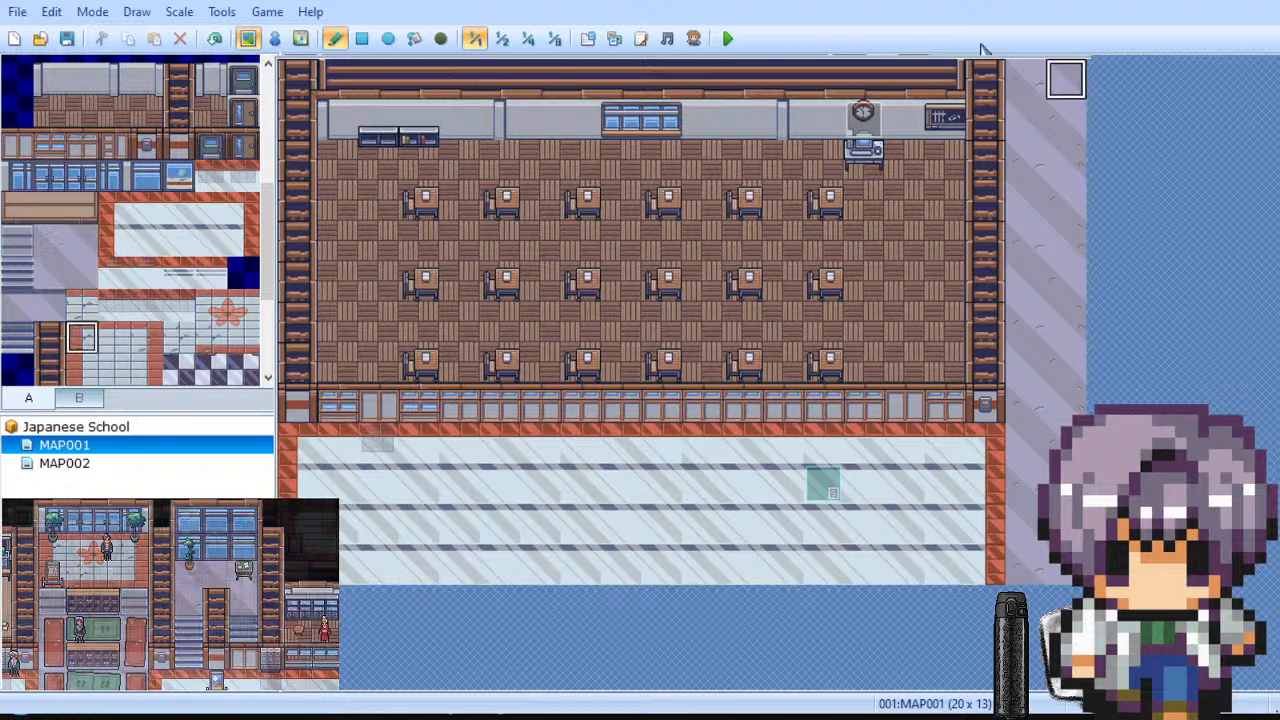
{"action": "left_click", "coordinate": [1027, 80]}
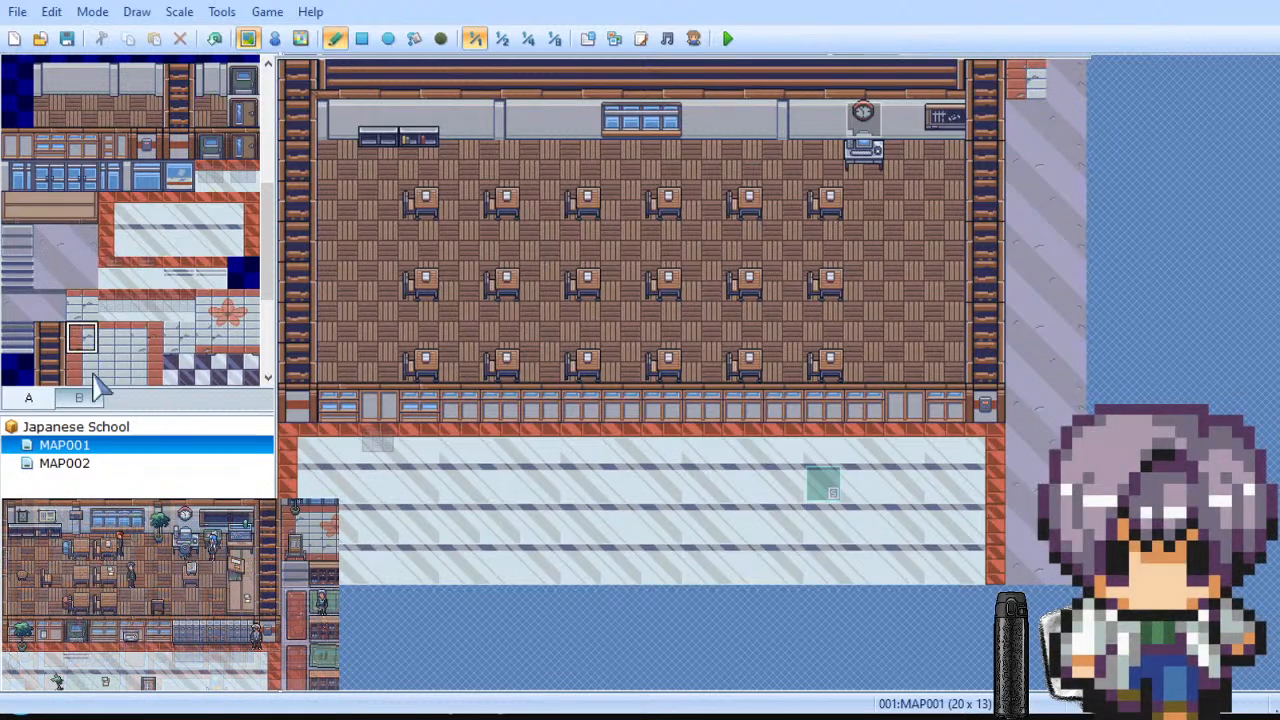
{"action": "scroll", "coordinate": [90, 330], "scroll_direction": "down", "scroll_amount": 1}
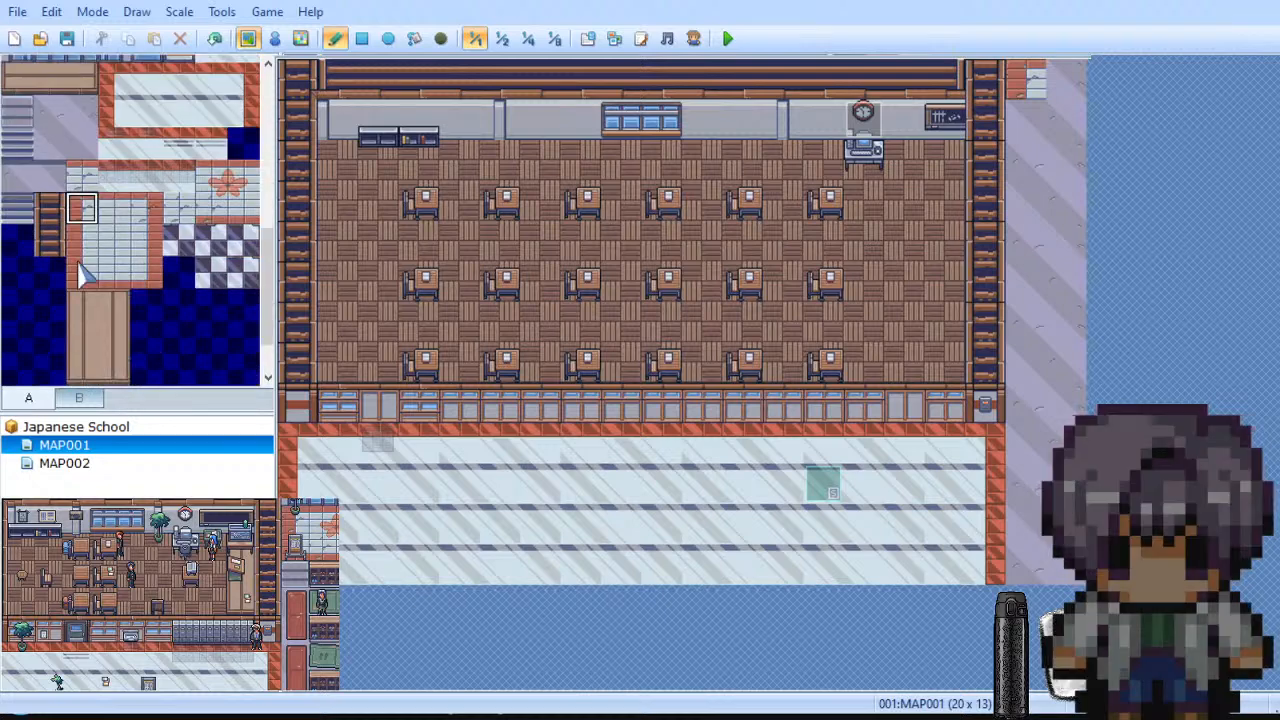
{"action": "left_click", "coordinate": [1030, 120]}
{"action": "left_click", "coordinate": [1030, 160]}
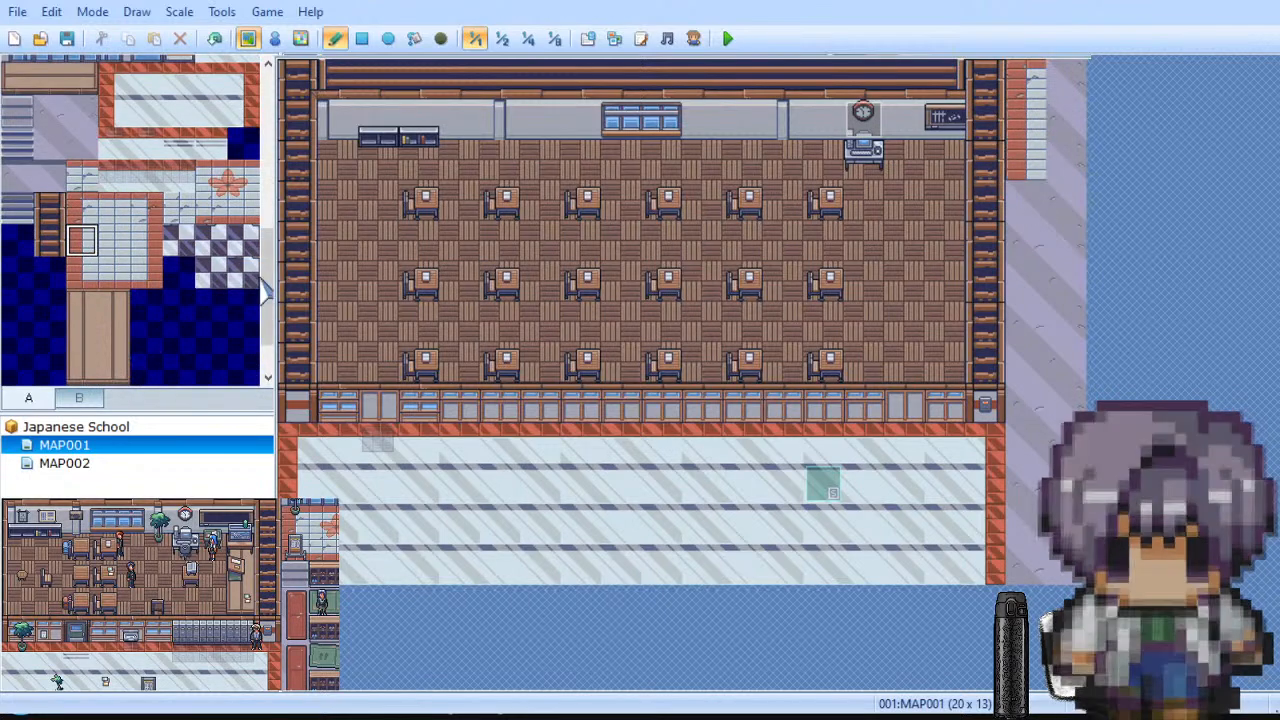
{"action": "left_click", "coordinate": [82, 272]}
{"action": "left_click", "coordinate": [1030, 202]}
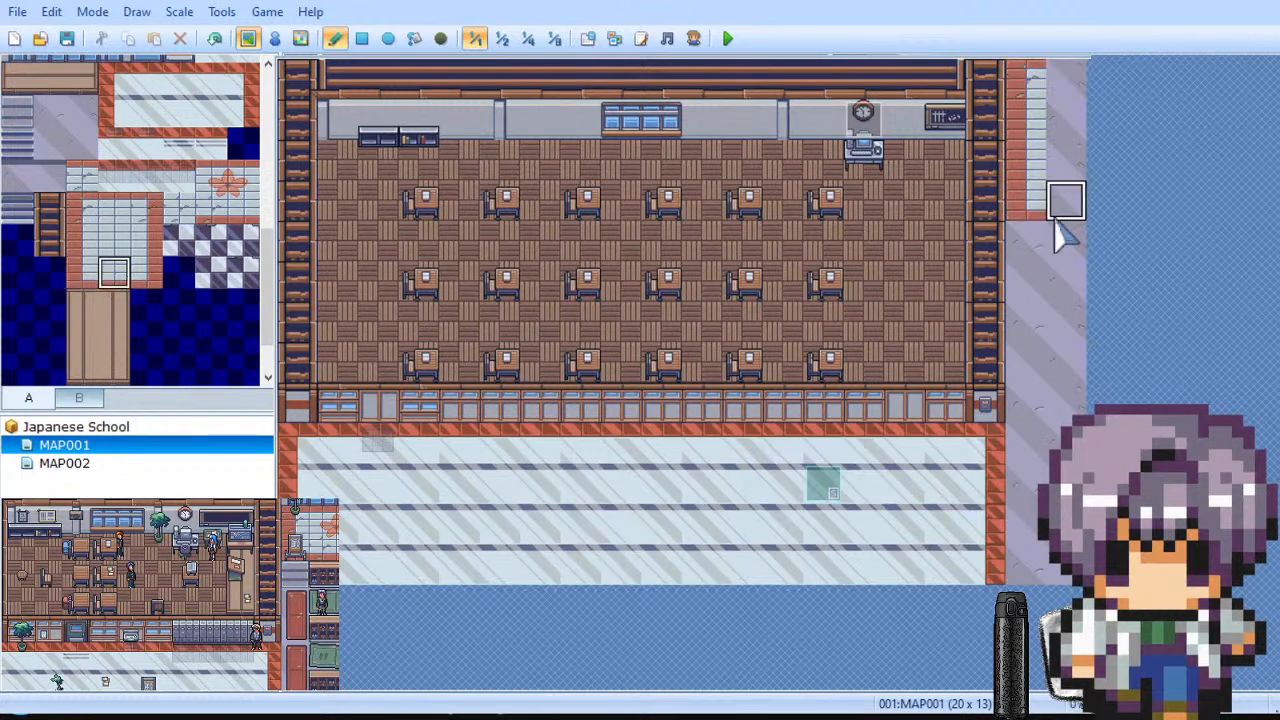
Step: Complete the entrance platform's outer column with matching white tiles and add a blue-grey stair tile below its brick edge beside the pillar
{"action": "left_click", "coordinate": [1065, 200]}
{"action": "left_click", "coordinate": [114, 208]}
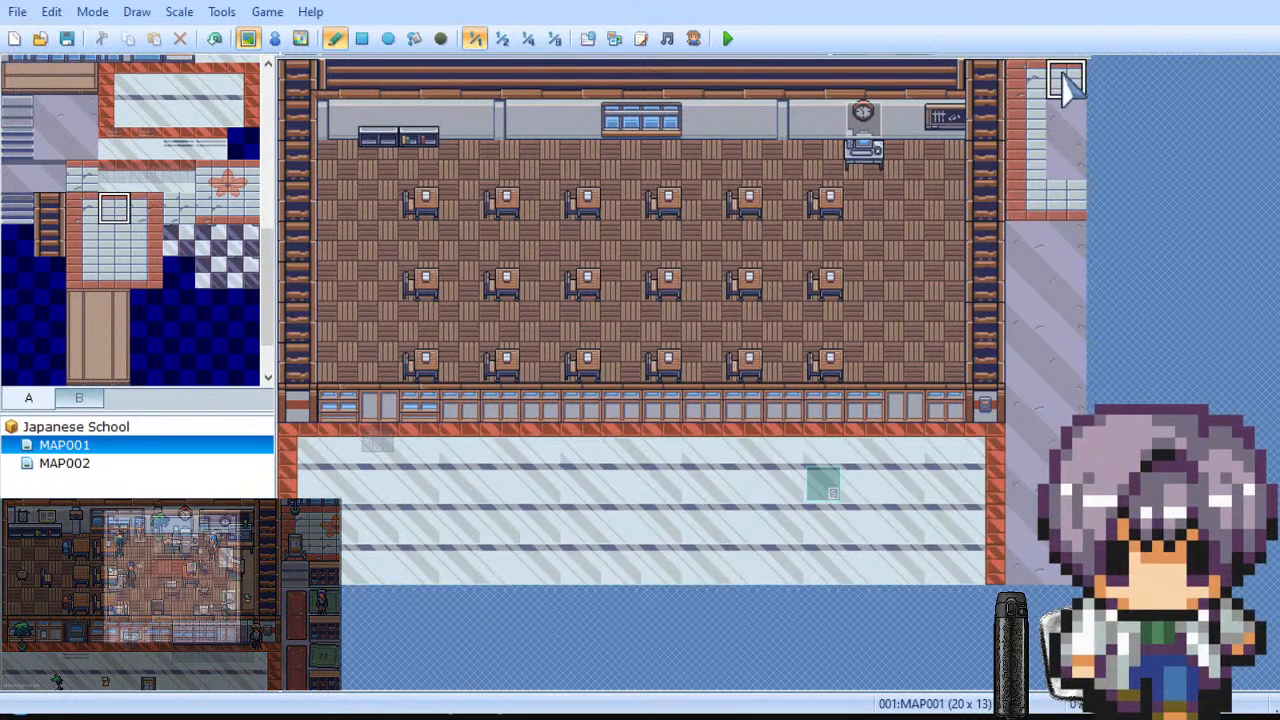
{"action": "left_click", "coordinate": [116, 242]}
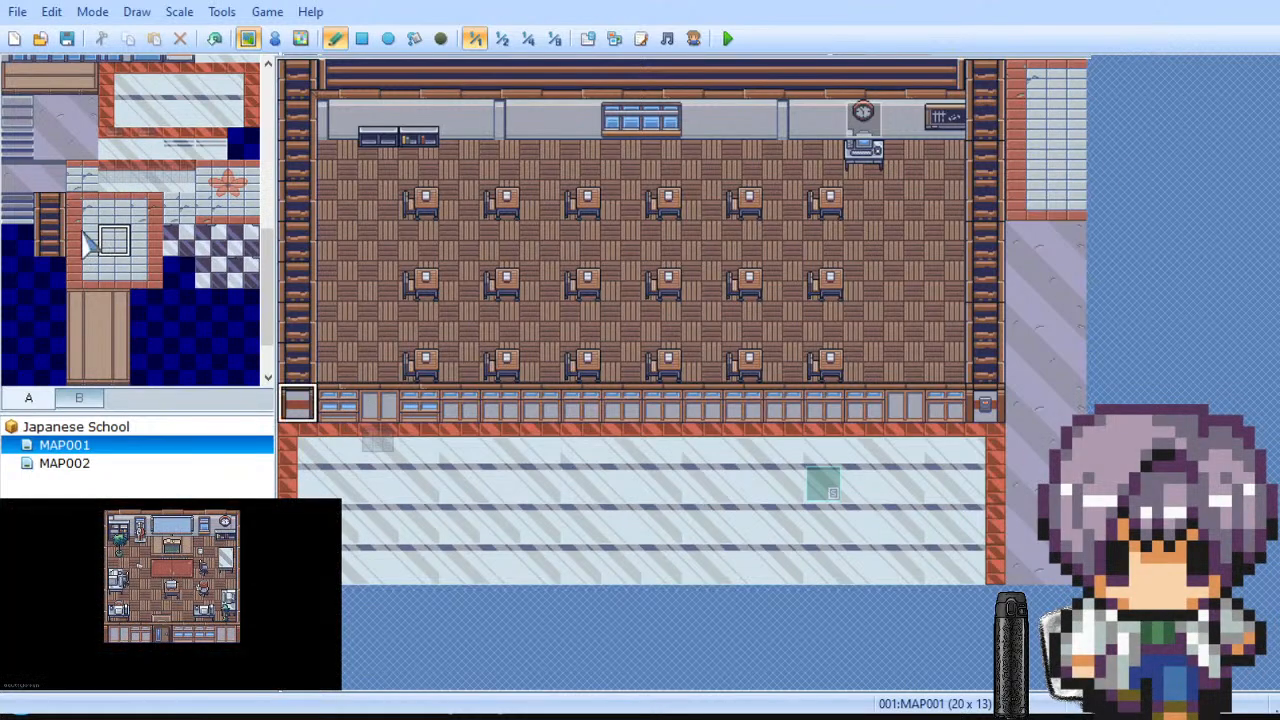
{"action": "left_click", "coordinate": [1044, 232]}
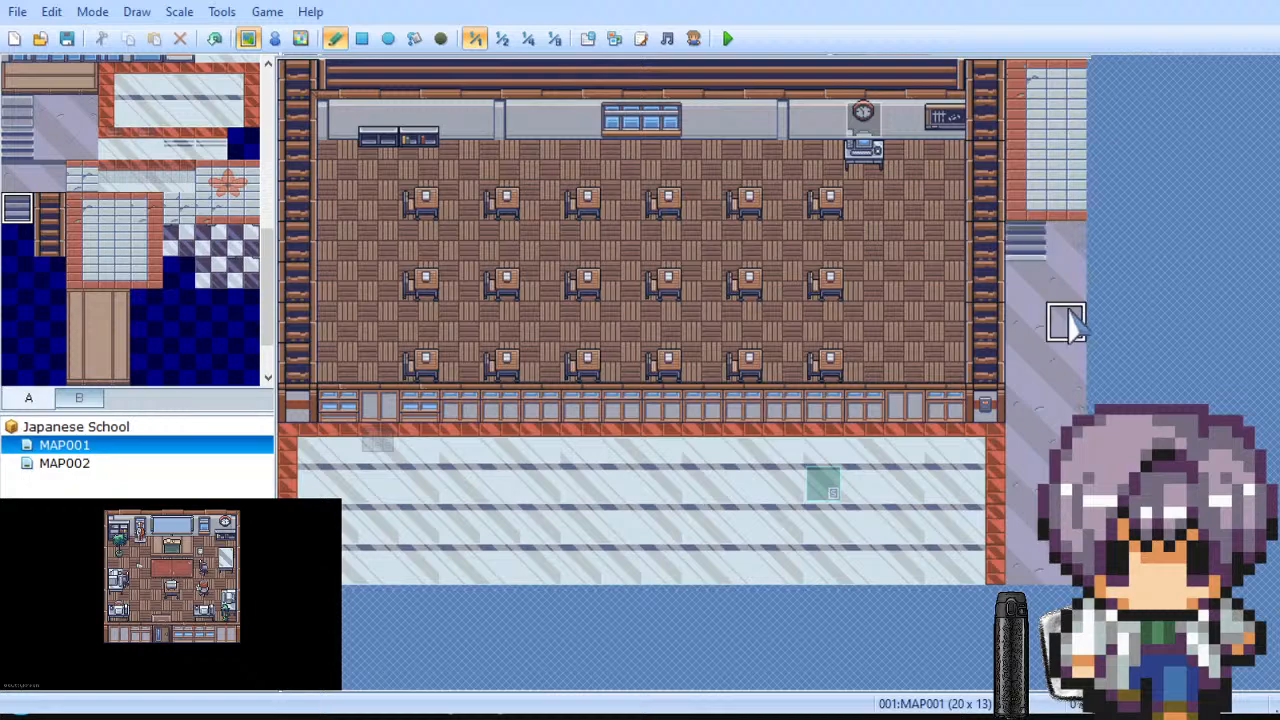
Step: Place four two-tile-high red panels in a column from below the stair tile to the map's lower edge
{"action": "scroll", "coordinate": [100, 275], "scroll_direction": "up", "scroll_amount": 5}
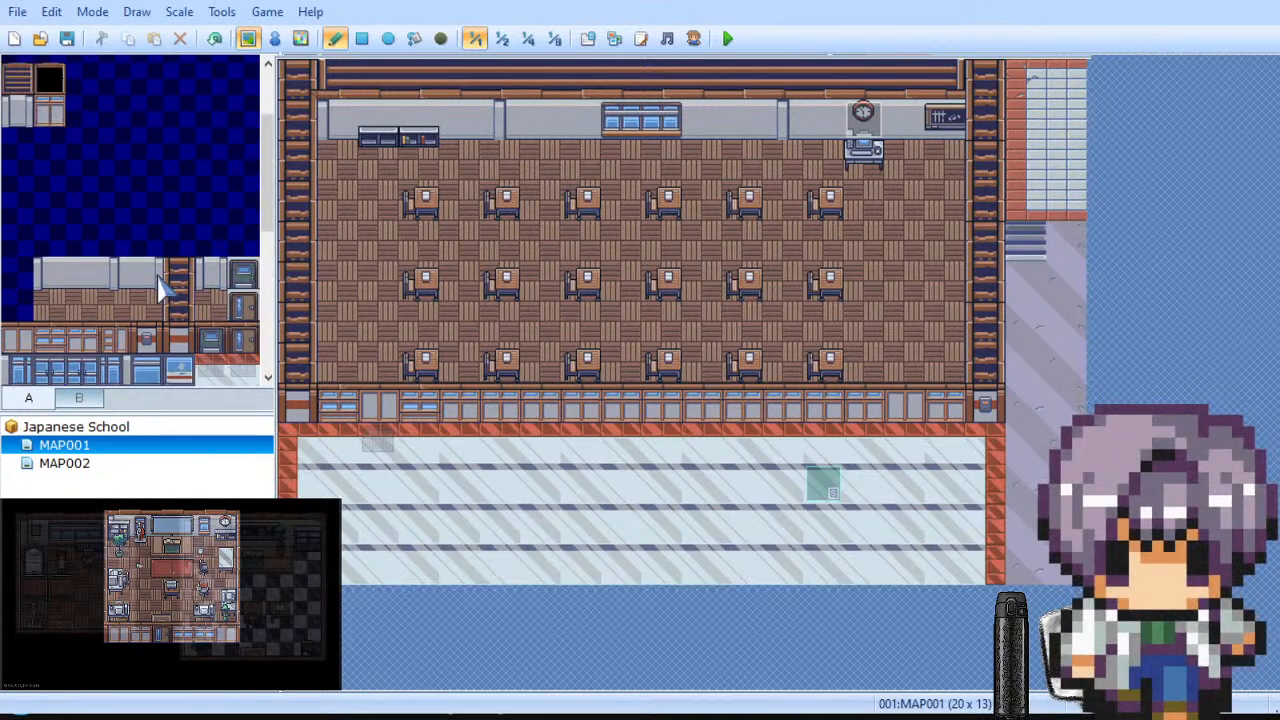
{"action": "left_click", "coordinate": [82, 399]}
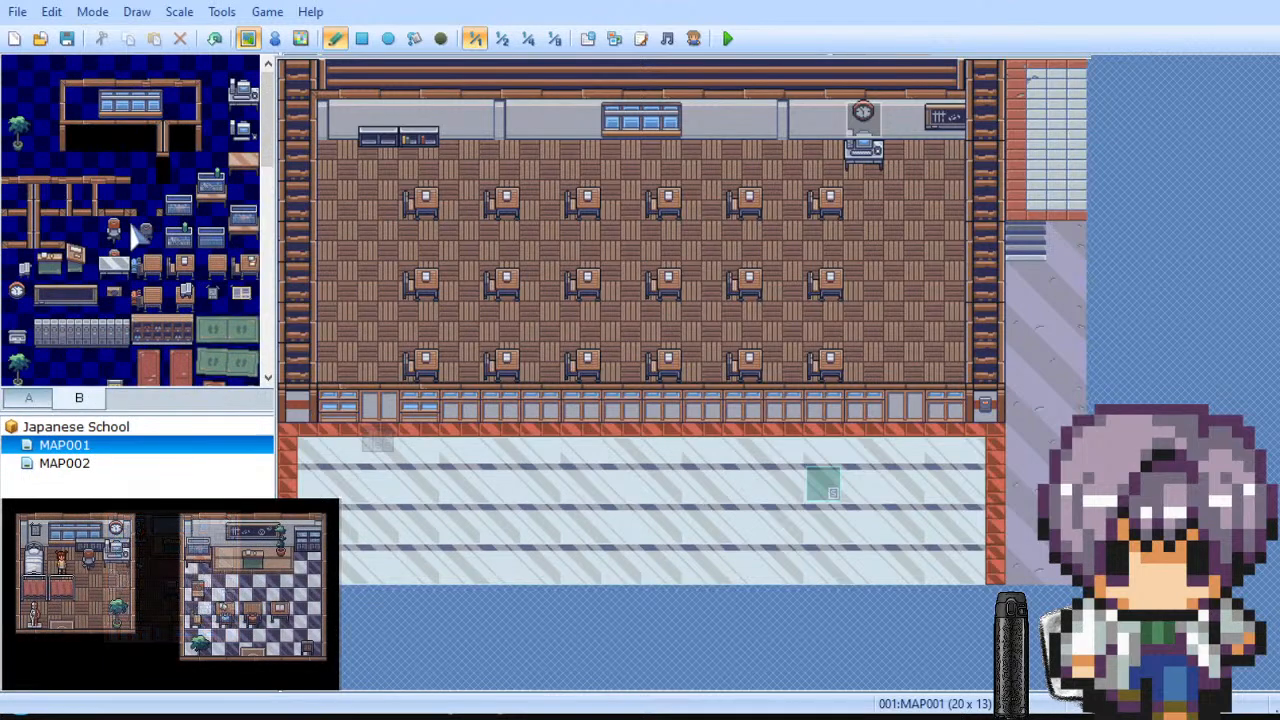
{"action": "scroll", "coordinate": [228, 263], "scroll_direction": "down", "scroll_amount": 3}
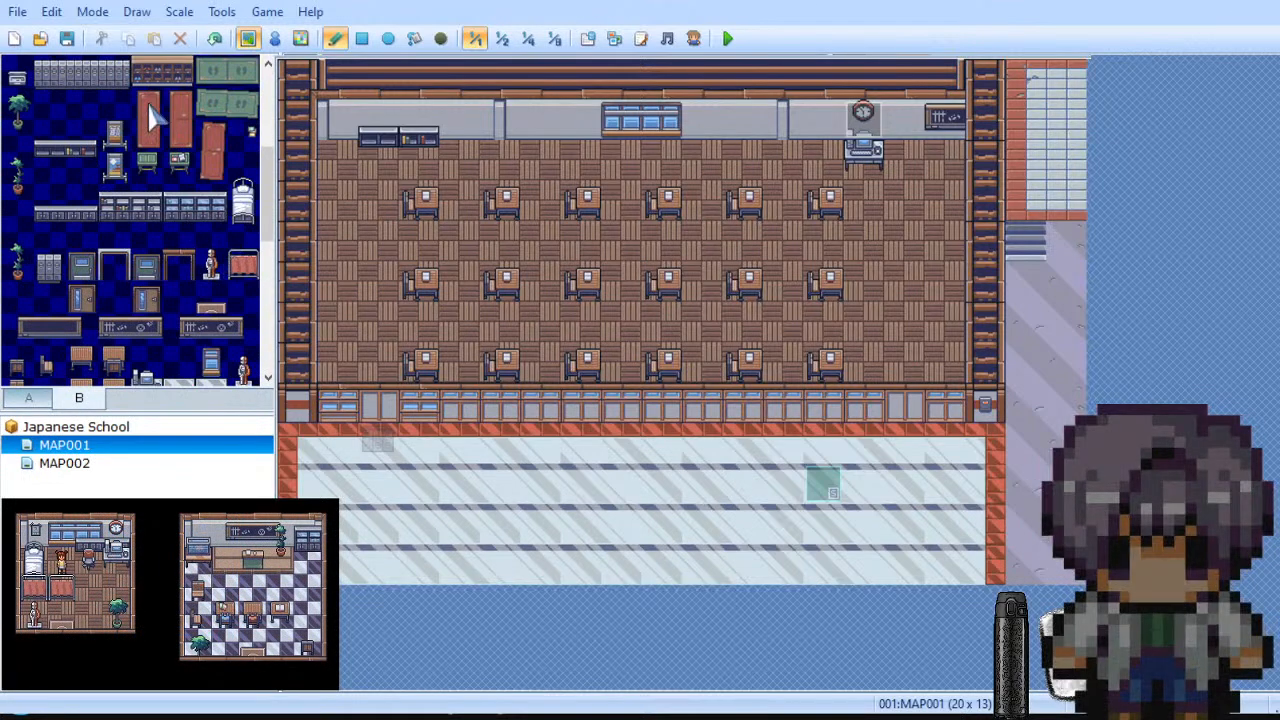
{"action": "left_click_drag", "start_coordinate": [148, 110], "coordinate": [150, 141]}
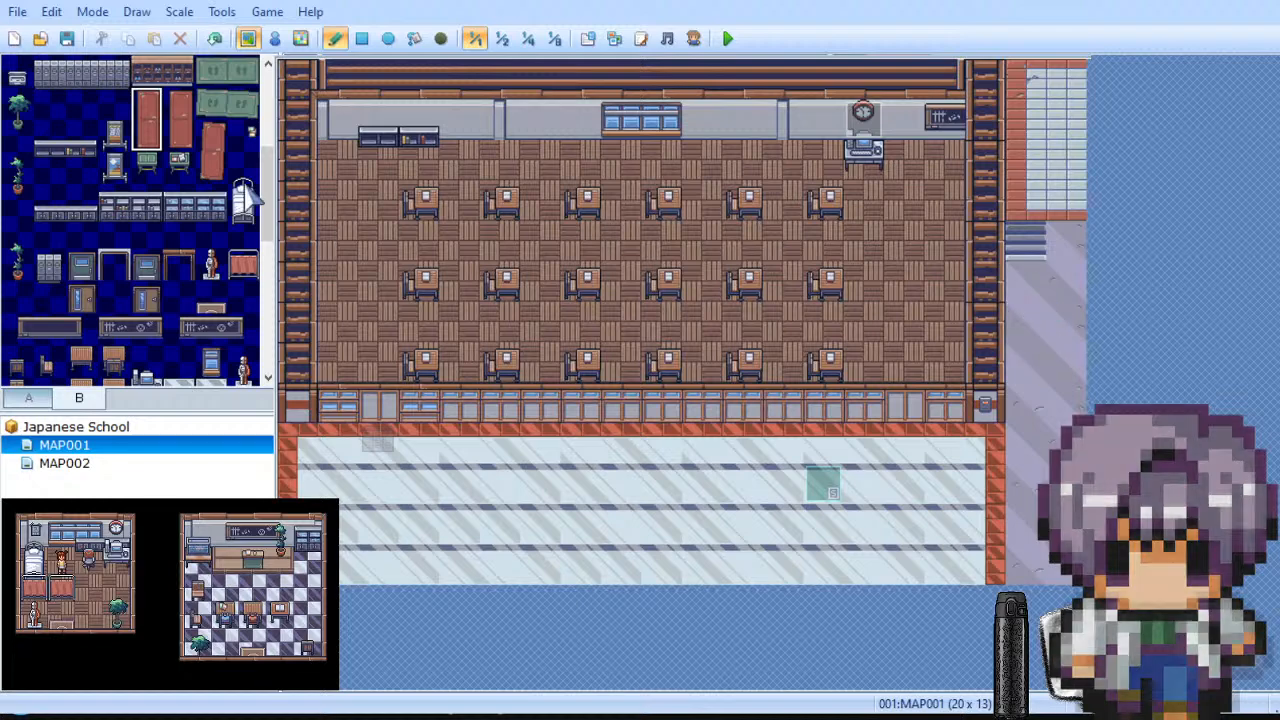
{"action": "left_click_drag", "start_coordinate": [179, 137], "coordinate": [185, 168]}
{"action": "left_click_drag", "start_coordinate": [179, 103], "coordinate": [180, 135]}
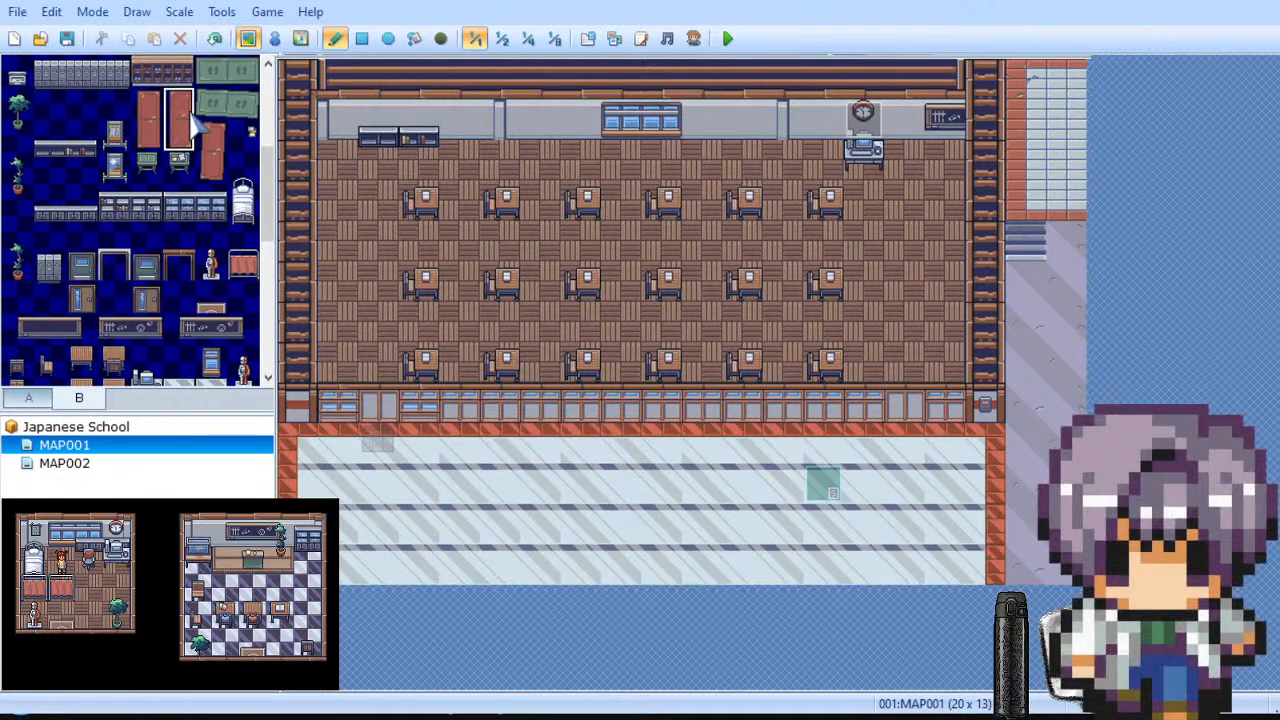
{"action": "left_click", "coordinate": [1028, 290]}
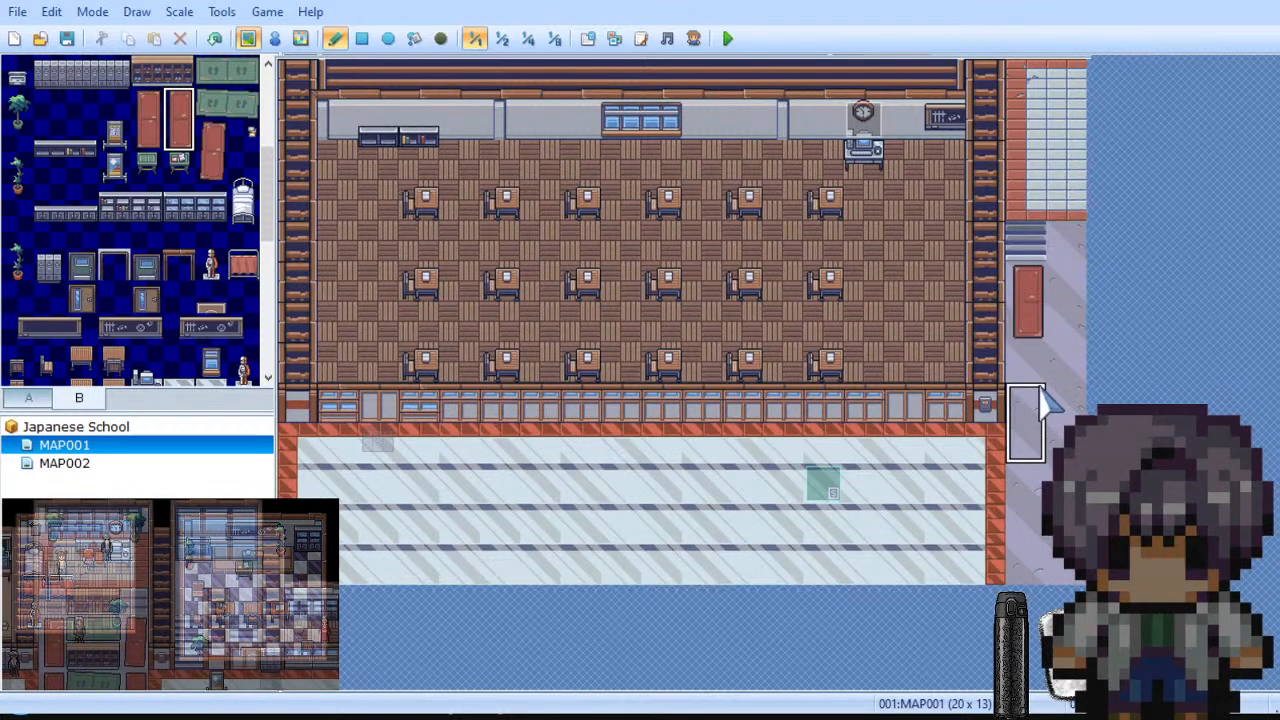
{"action": "left_click", "coordinate": [1045, 372]}
{"action": "left_click", "coordinate": [1042, 452]}
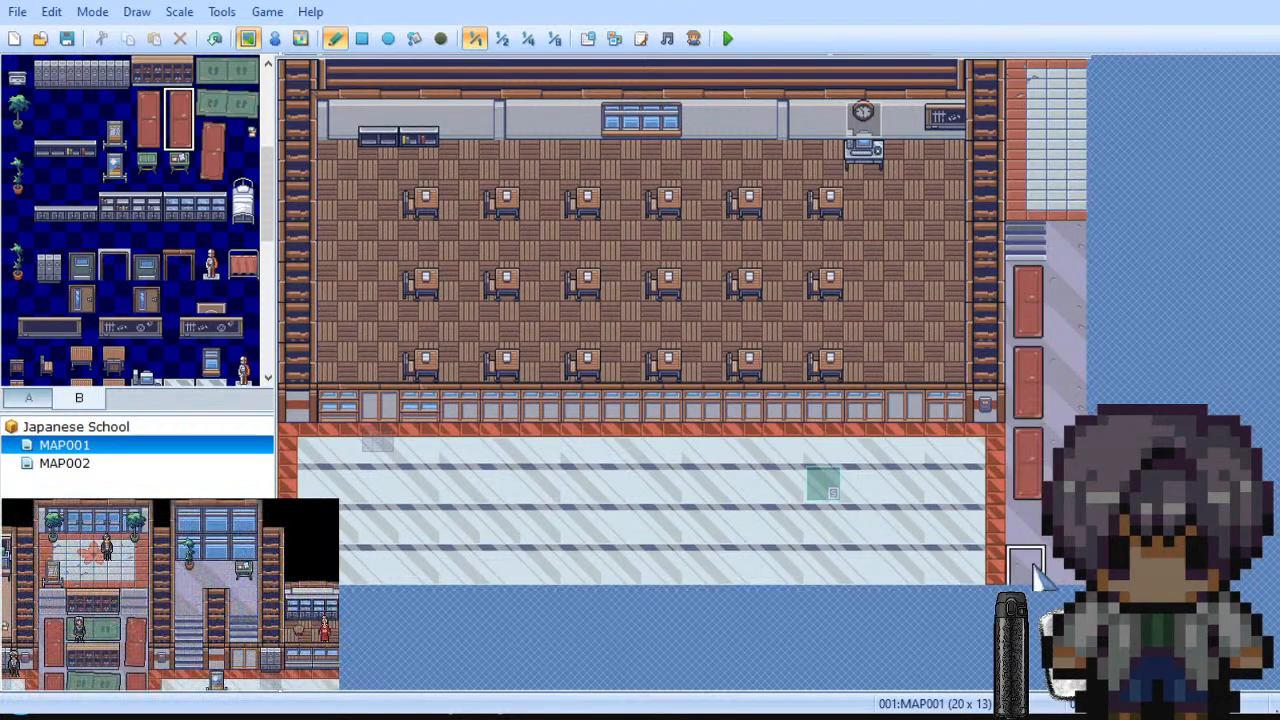
{"action": "left_click", "coordinate": [1028, 528]}
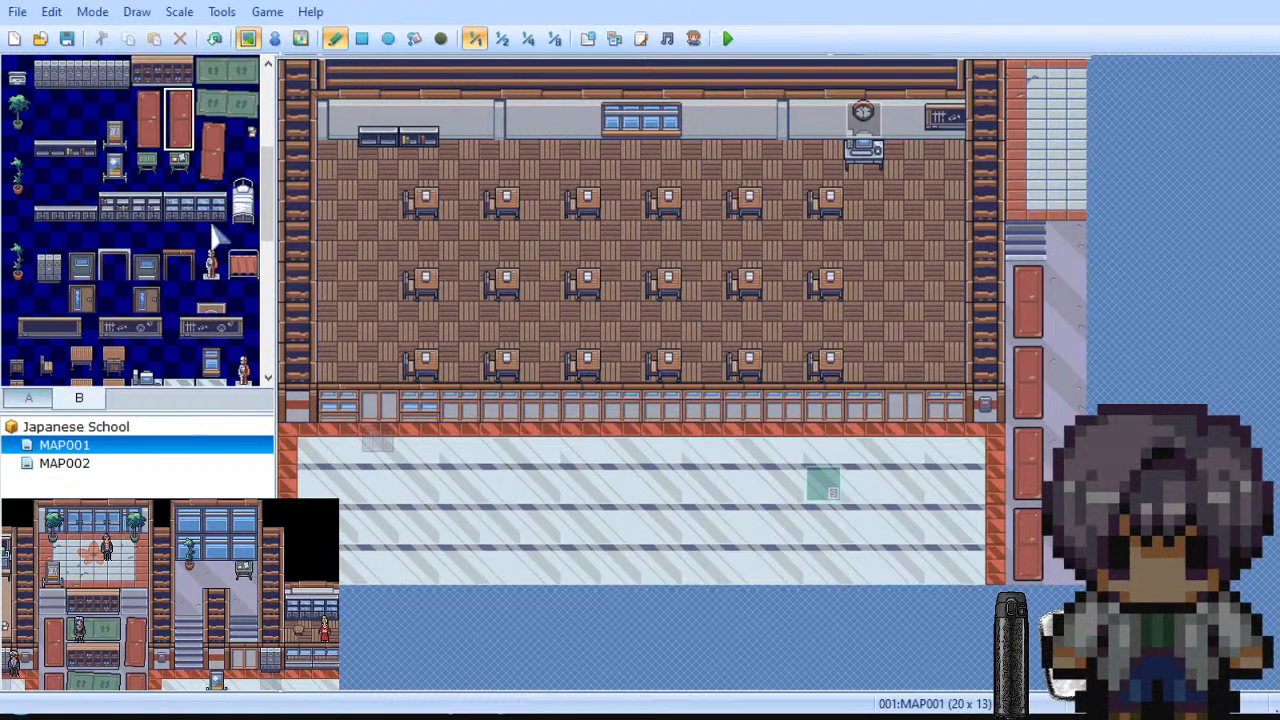
Step: Place a shoe rack beside the stair tile and green footprint mats at alternating rows below it, next to the red panels
{"action": "scroll", "coordinate": [113, 232], "scroll_direction": "up", "scroll_amount": 3}
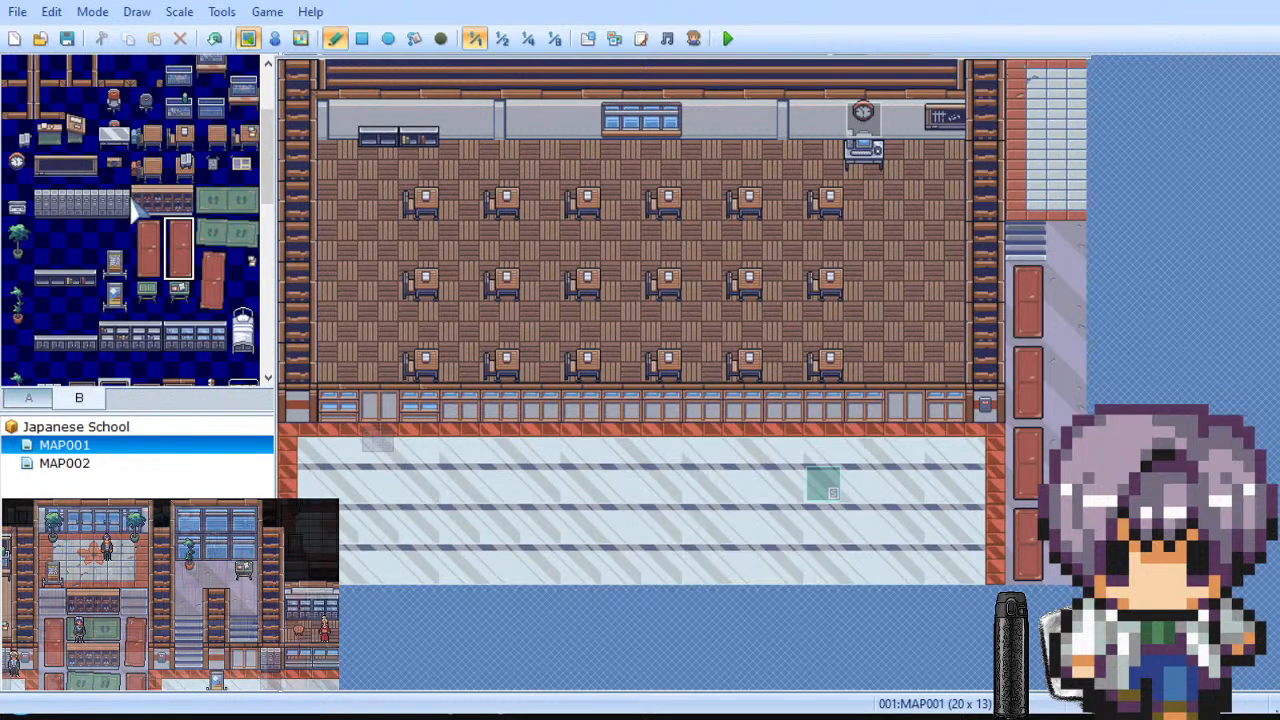
{"action": "left_click", "coordinate": [147, 201]}
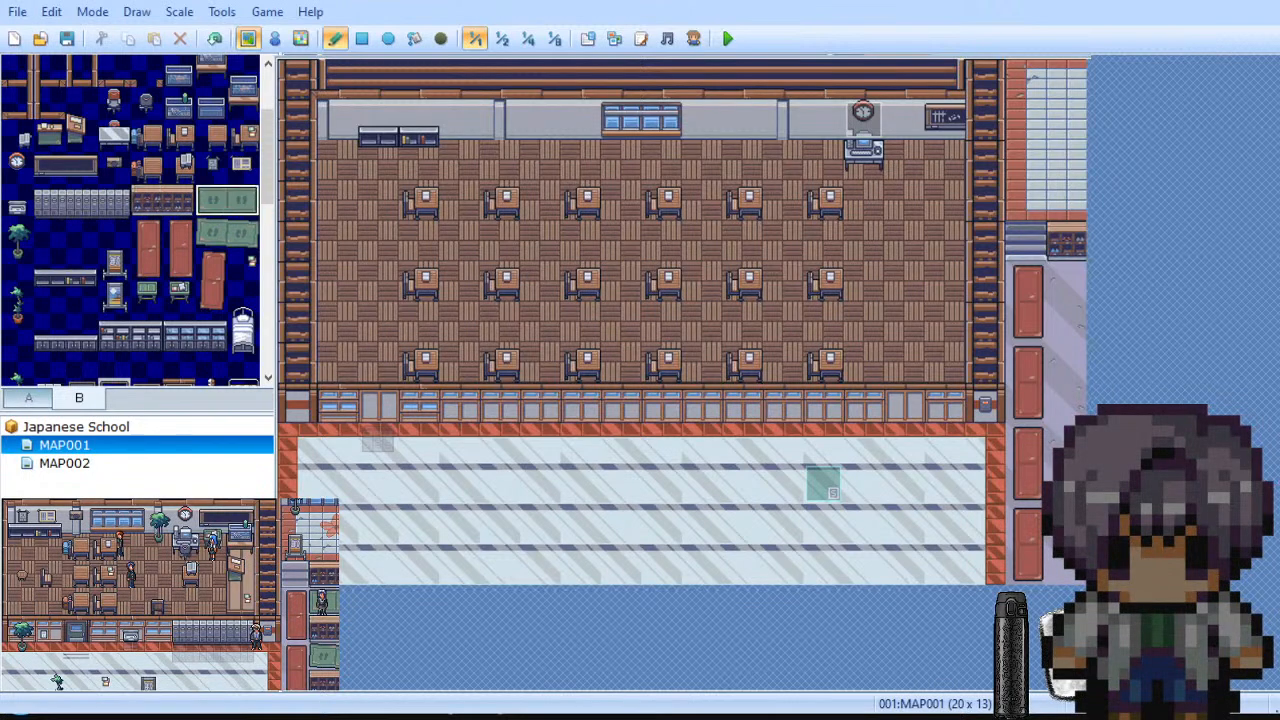
{"action": "left_click", "coordinate": [1074, 290]}
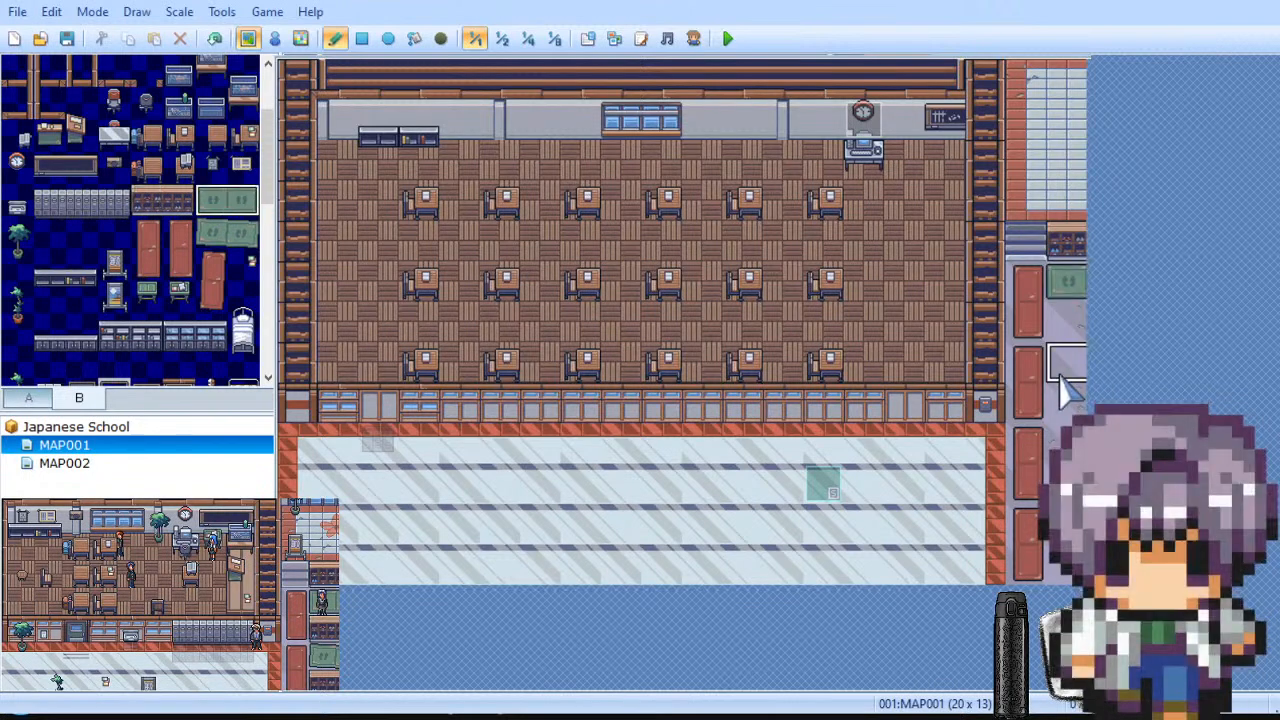
{"action": "left_click", "coordinate": [1062, 368]}
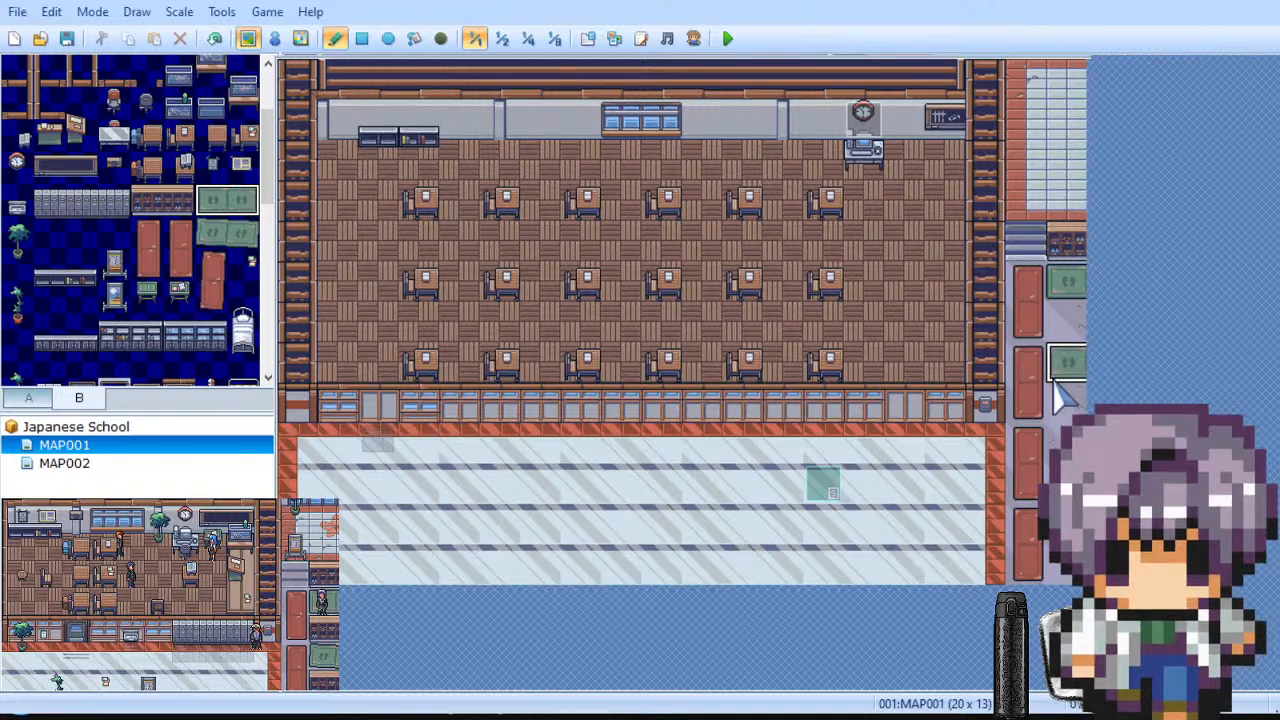
{"action": "left_click", "coordinate": [1056, 440]}
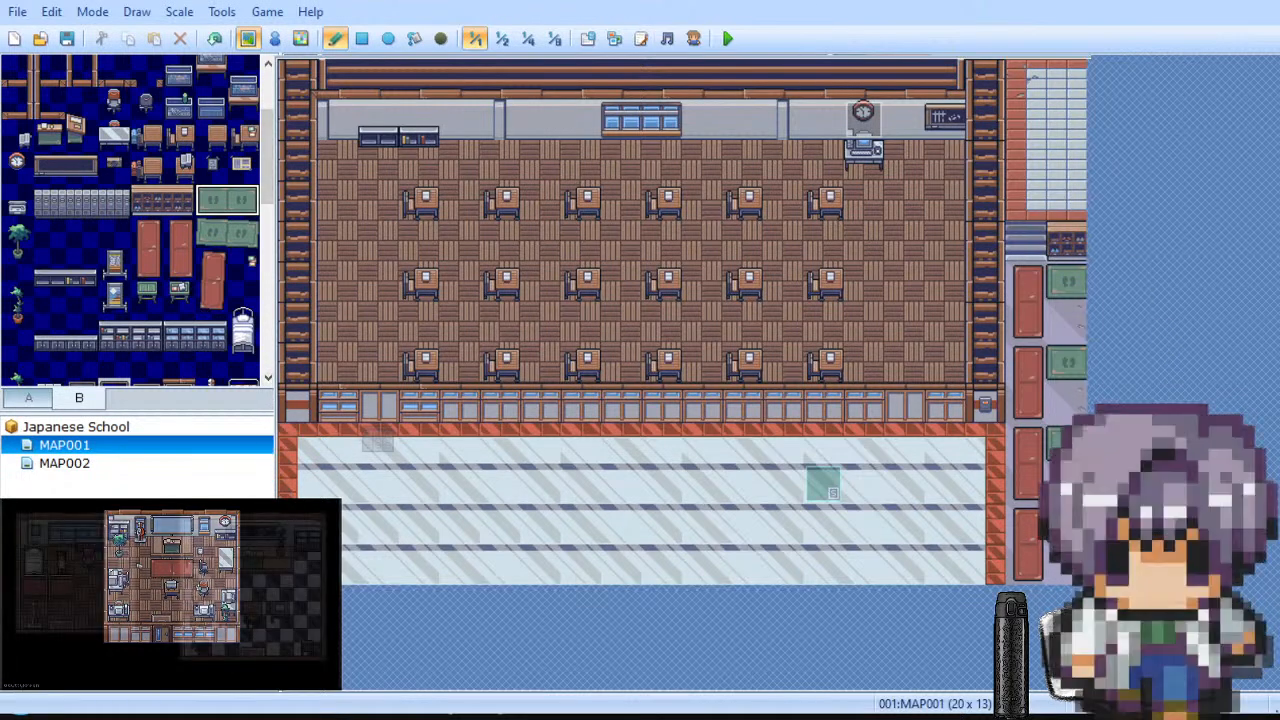
Step: Fill the gaps between the green footprint mats with shoe racks down to the map's lower edge
{"action": "scroll", "coordinate": [115, 232], "scroll_direction": "up", "scroll_amount": 2}
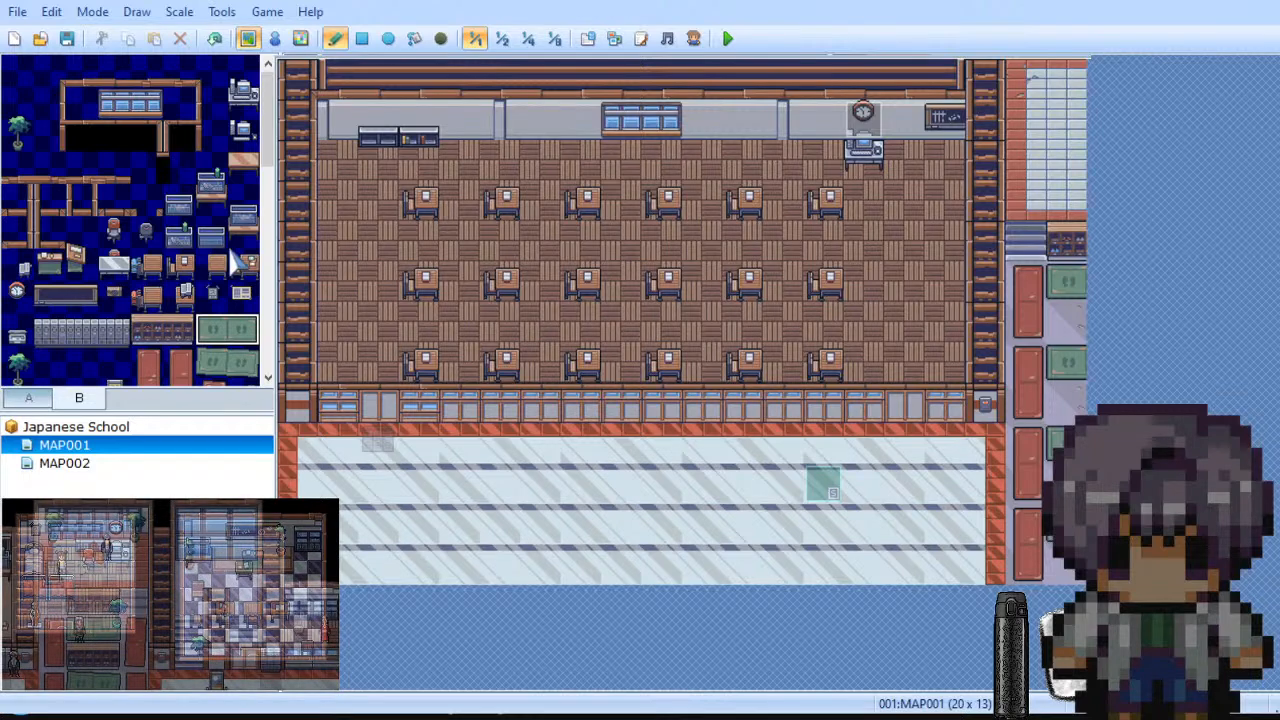
{"action": "scroll", "coordinate": [155, 150], "scroll_direction": "down", "scroll_amount": 3}
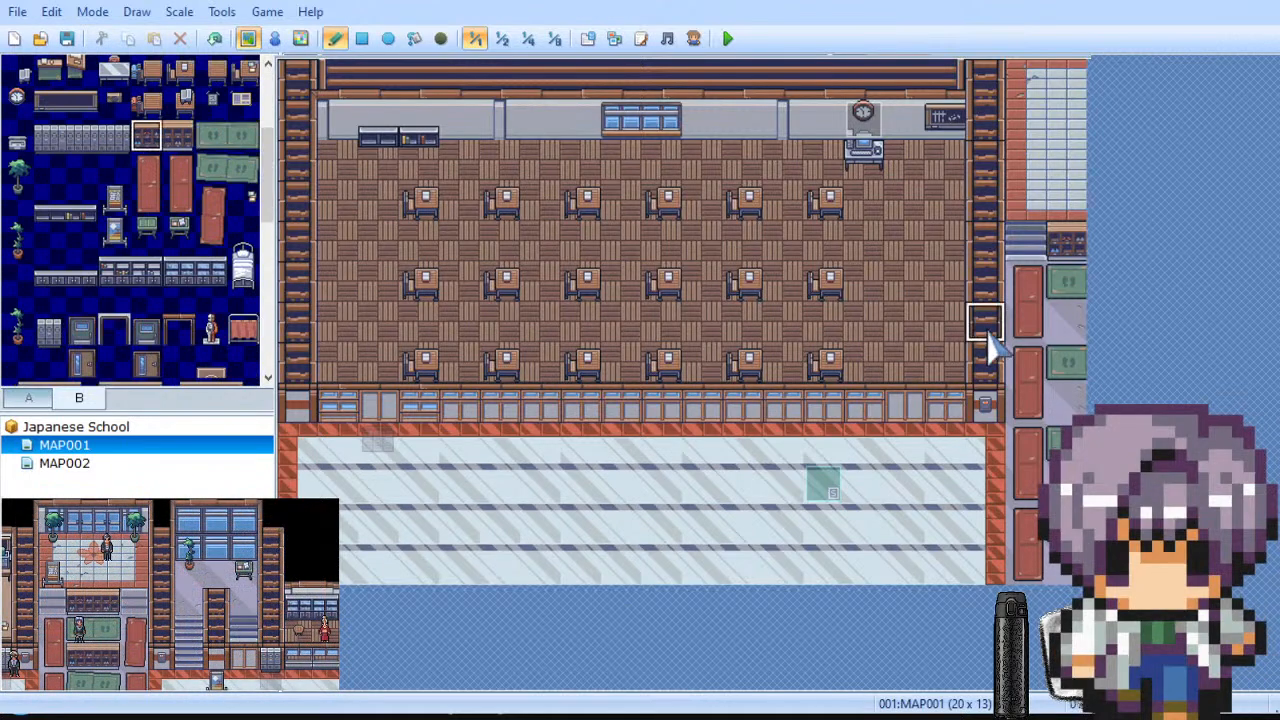
{"action": "left_click", "coordinate": [1060, 330]}
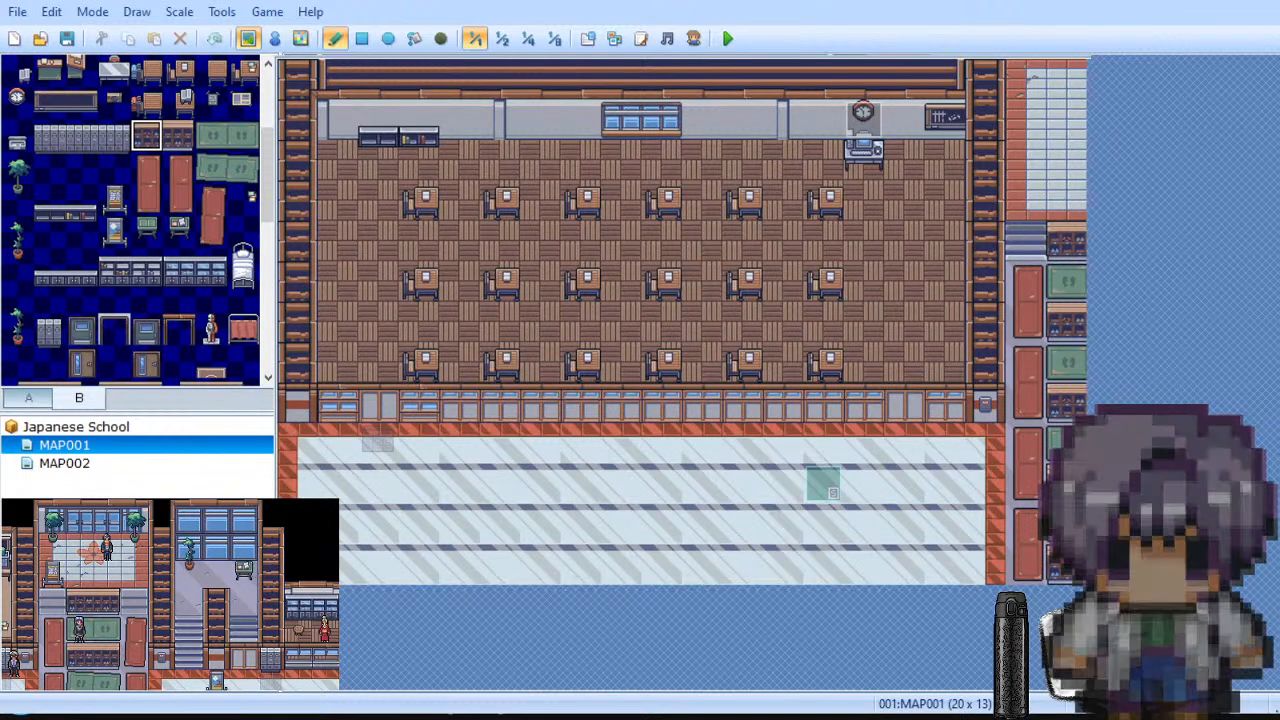
Step: Build a one-tile-wide light wood platform along the classroom's pillar wall, from below the wall board to the lower windows
{"action": "scroll", "coordinate": [150, 240], "scroll_direction": "up", "scroll_amount": 3}
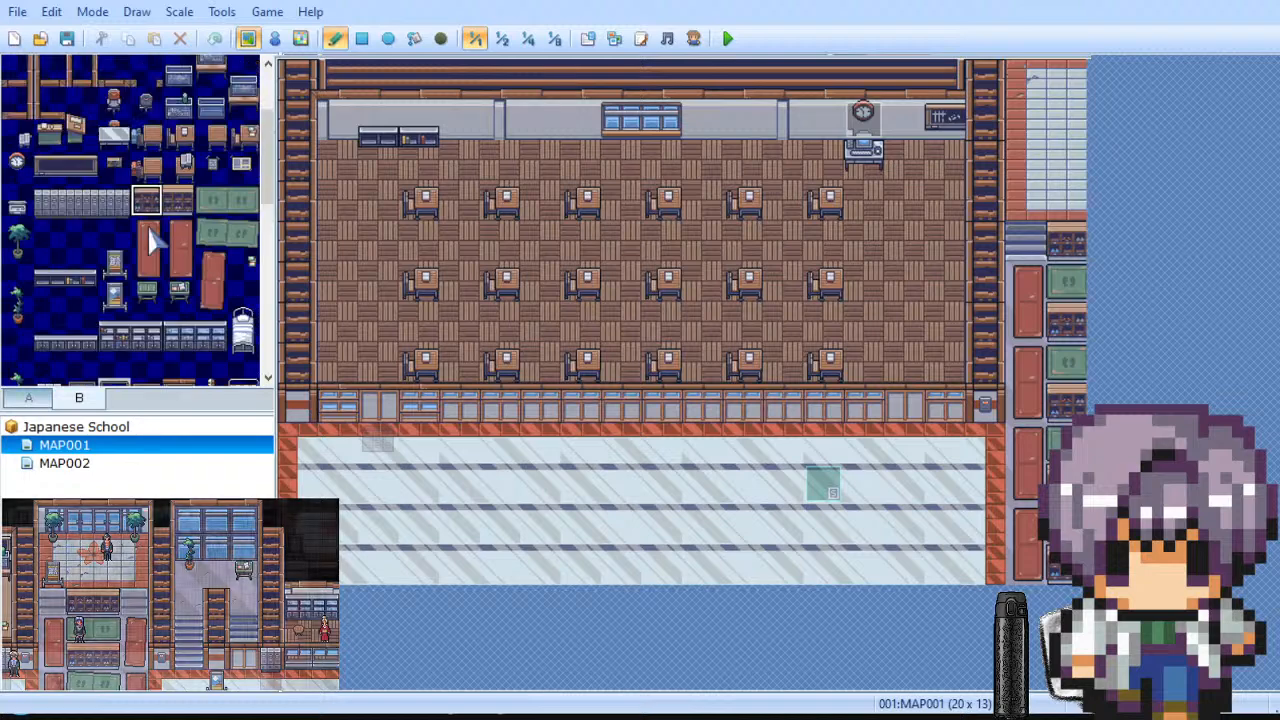
{"action": "left_click", "coordinate": [31, 398]}
{"action": "scroll", "coordinate": [160, 247], "scroll_direction": "down", "scroll_amount": 2}
{"action": "scroll", "coordinate": [165, 255], "scroll_direction": "down", "scroll_amount": 3}
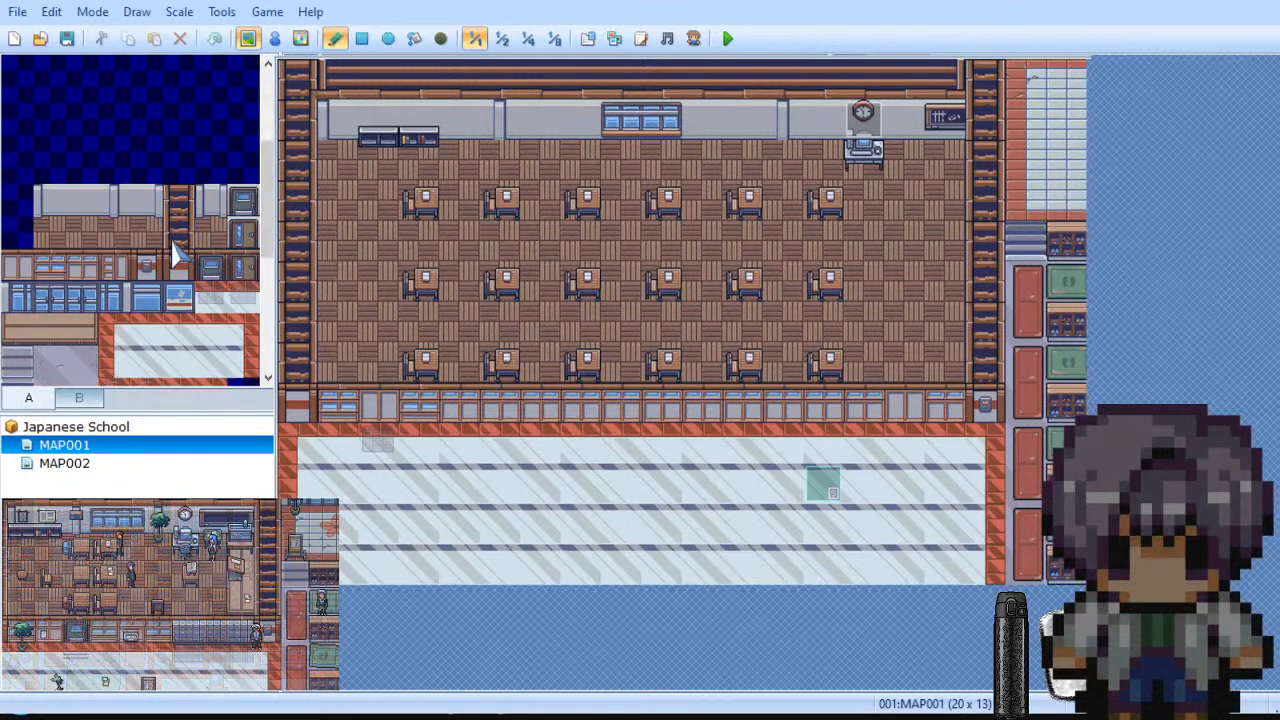
{"action": "left_click_drag", "start_coordinate": [72, 292], "coordinate": [84, 340]}
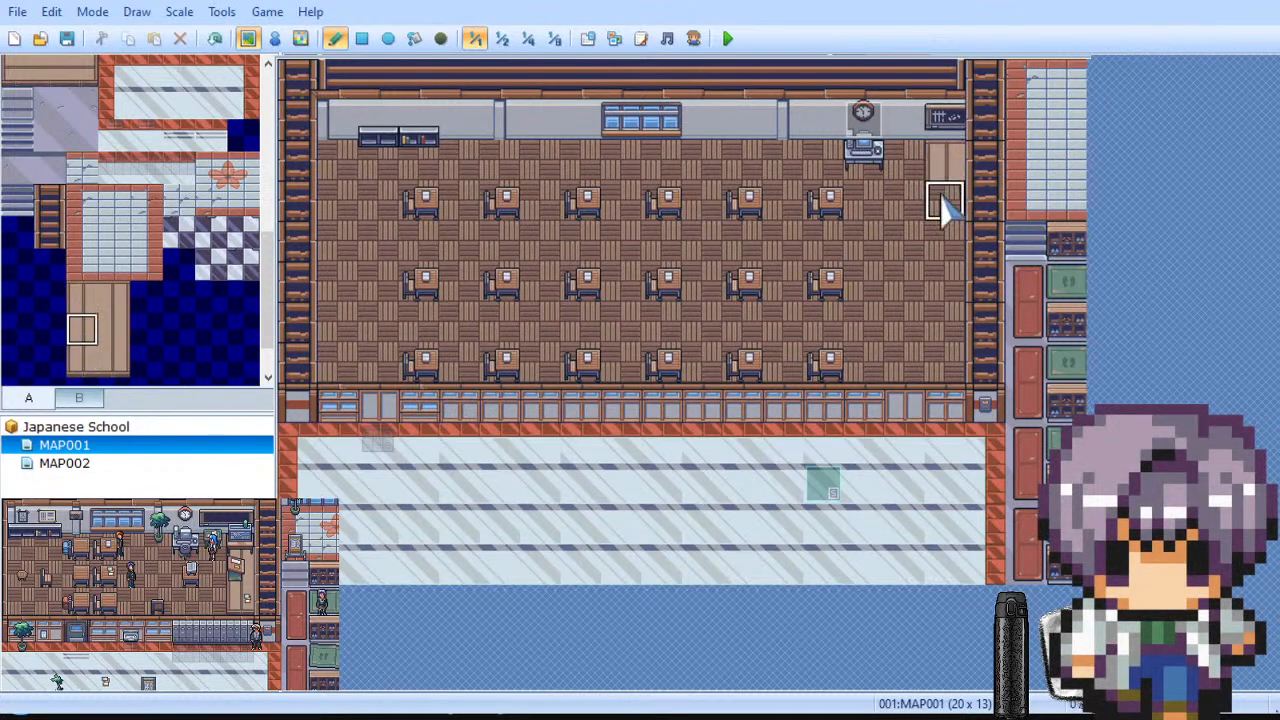
{"action": "left_click_drag", "start_coordinate": [945, 205], "coordinate": [946, 350]}
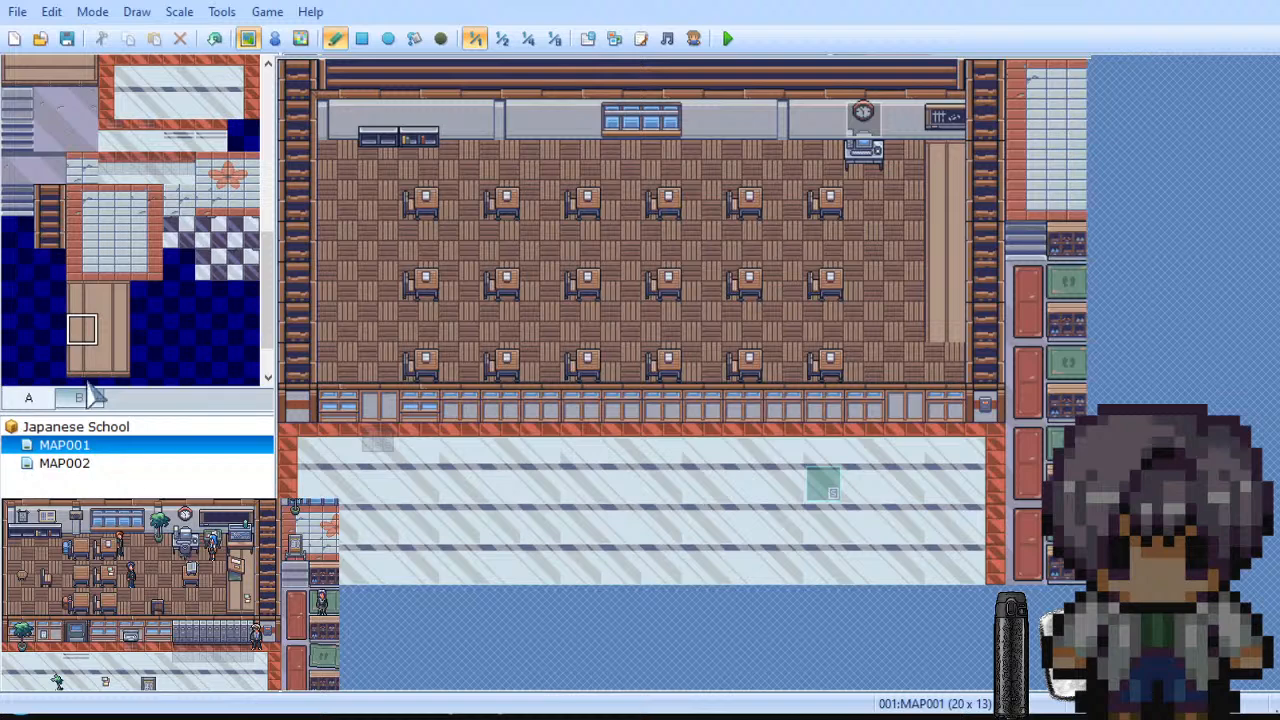
{"action": "left_click", "coordinate": [82, 362]}
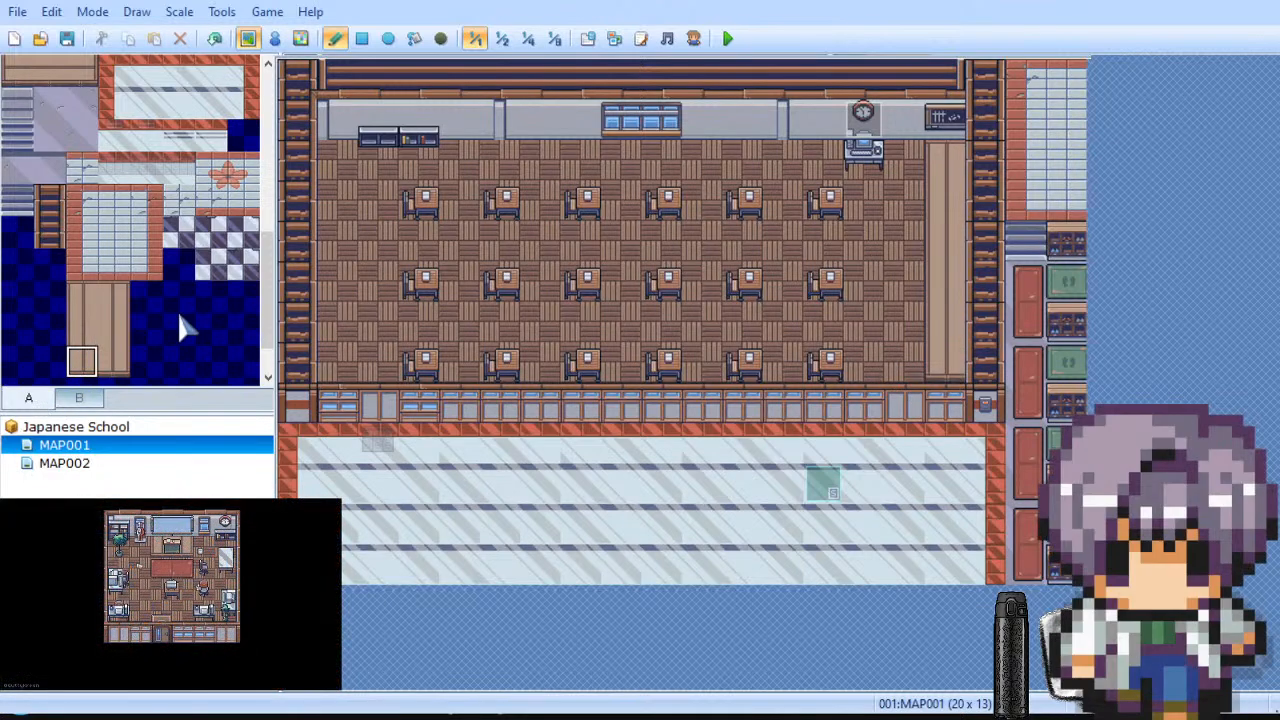
Step: Erase the column of three desks nearest the wooden platform using the blank tile
{"action": "scroll", "coordinate": [145, 305], "scroll_direction": "down", "scroll_amount": 5}
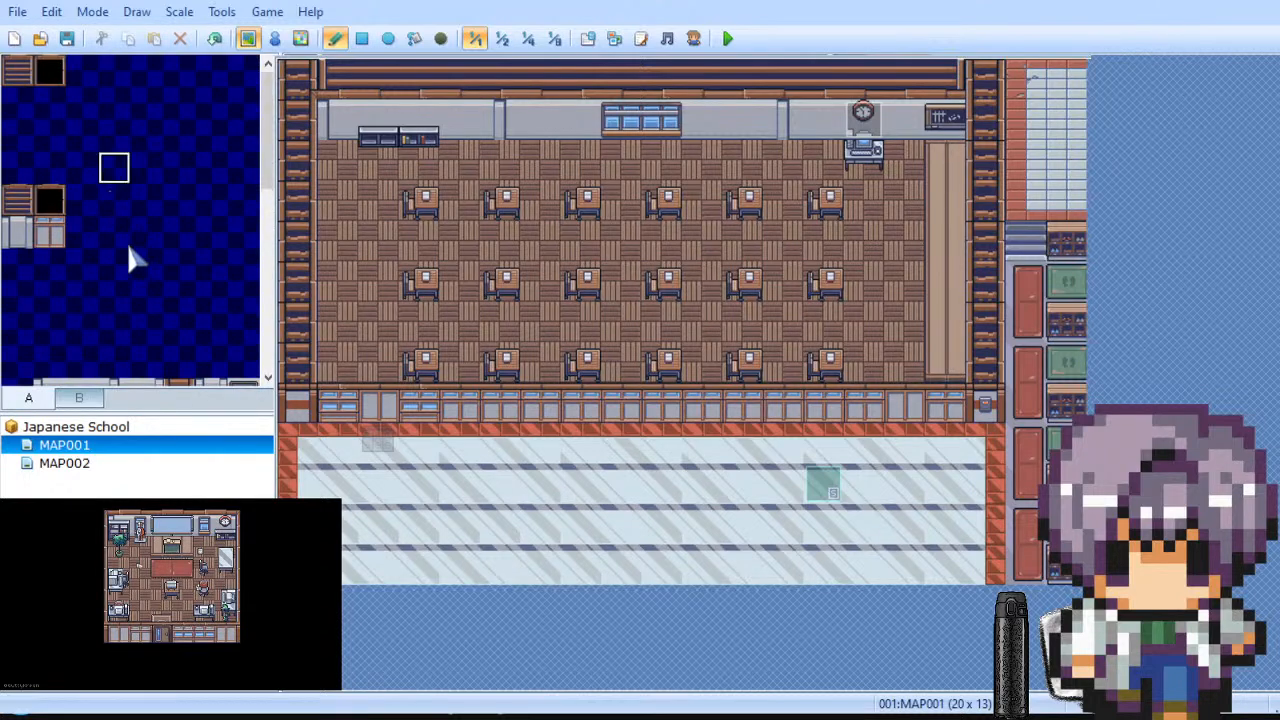
{"action": "left_click", "coordinate": [76, 399]}
{"action": "left_click", "coordinate": [44, 98]}
{"action": "left_click", "coordinate": [826, 204]}
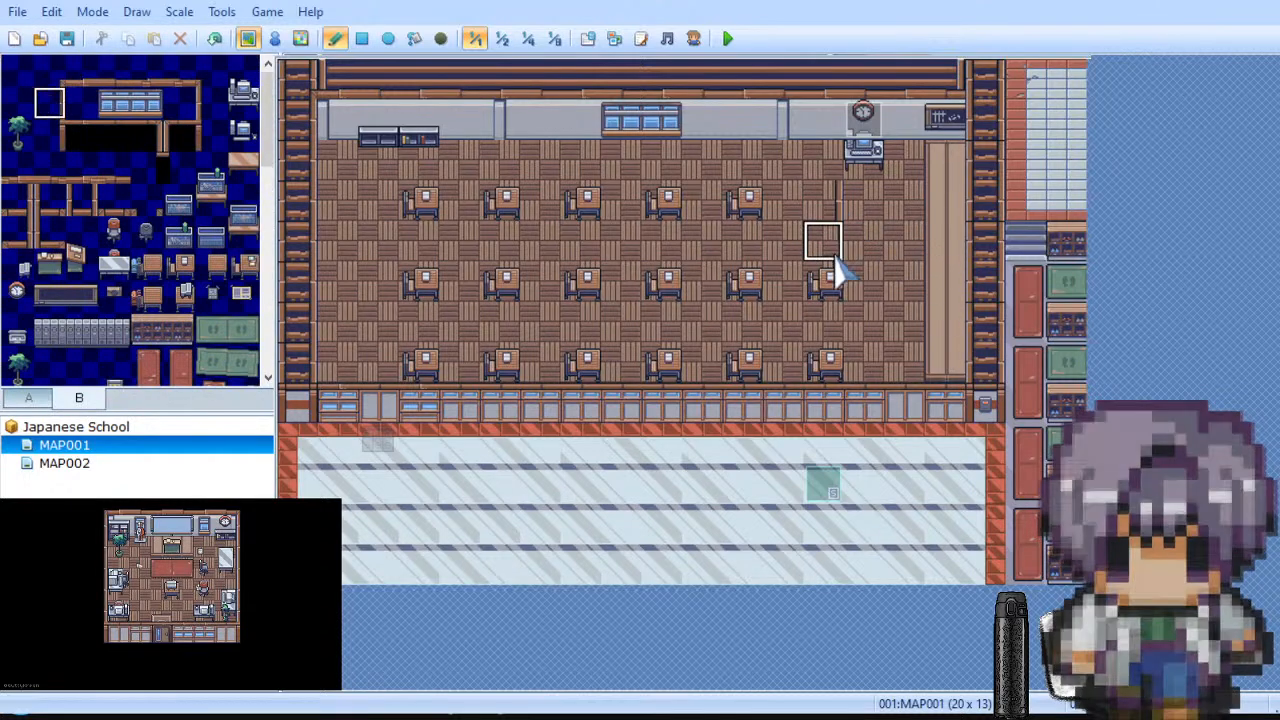
{"action": "key", "text": "ctrl+z"}
{"action": "left_click", "coordinate": [18, 78]}
{"action": "left_click_drag", "start_coordinate": [822, 208], "coordinate": [826, 363]}
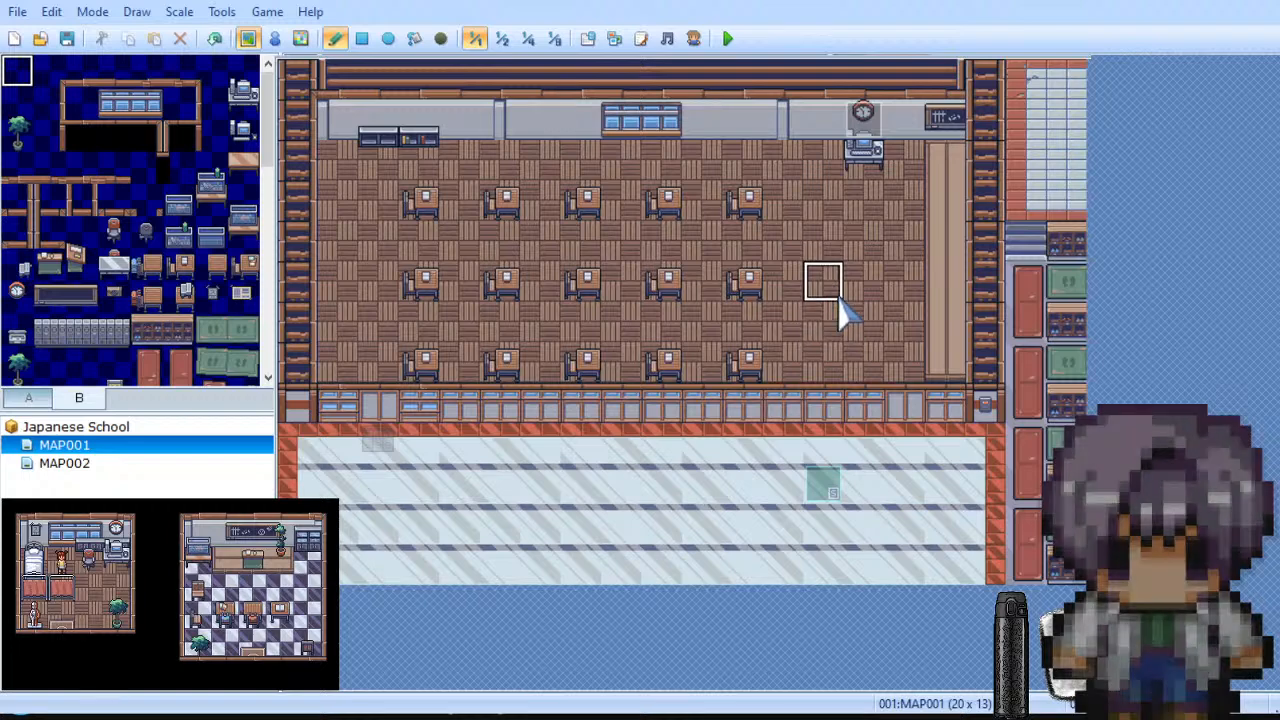
Step: Paint the shaded floor tile in the hallway below the classroom door nearest the pillar
{"action": "left_click", "coordinate": [32, 397]}
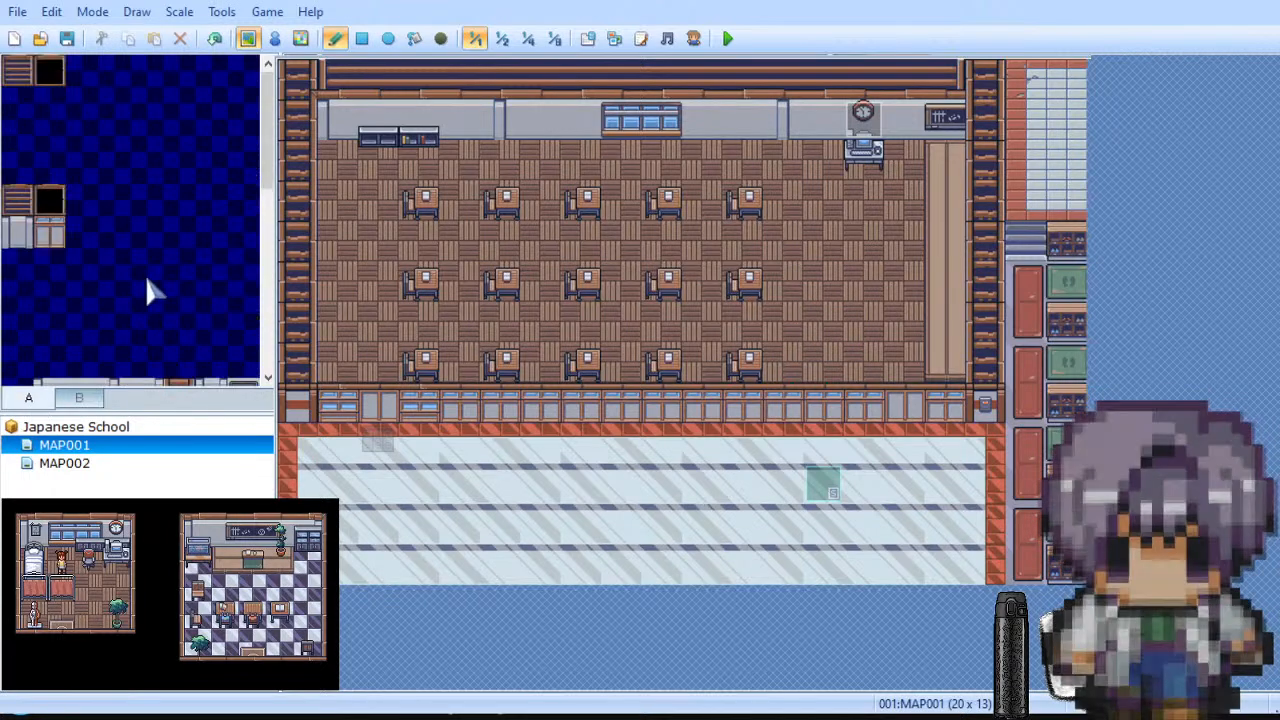
{"action": "left_click", "coordinate": [210, 297]}
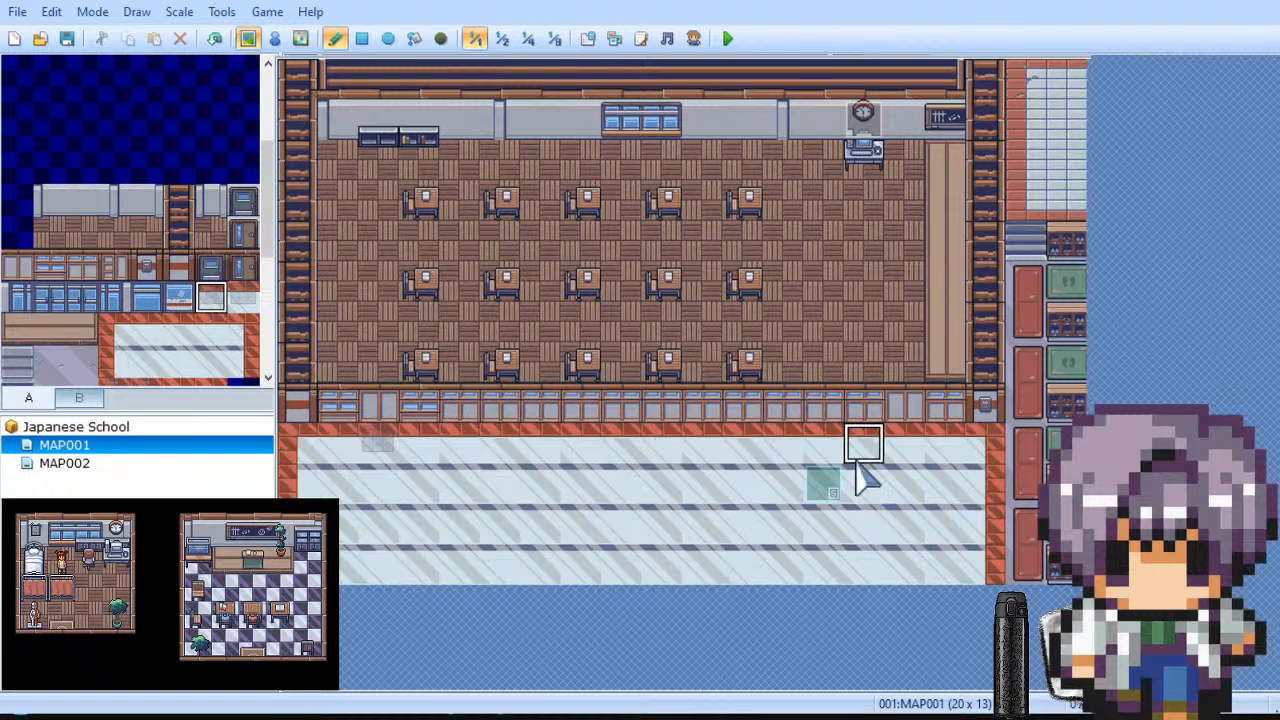
{"action": "left_click", "coordinate": [903, 441]}
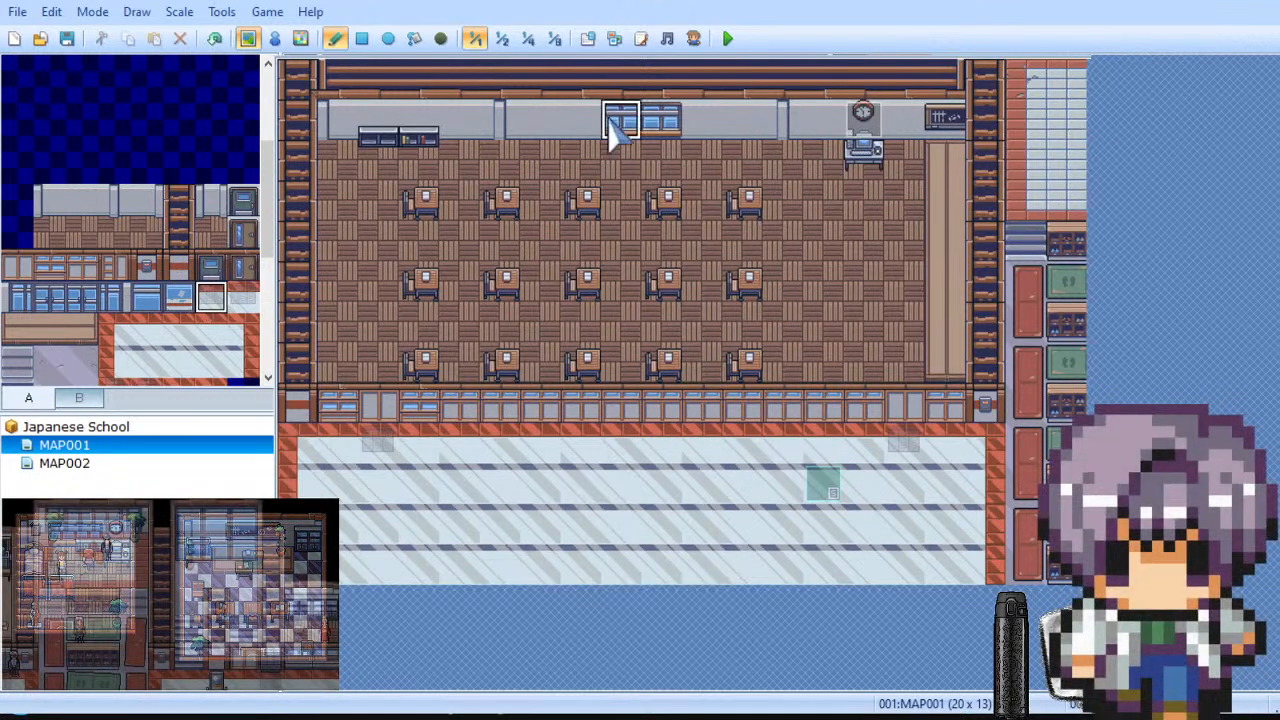
Step: Place a second computer desk directly beside the existing one and hang a wall clock above it
{"action": "left_click", "coordinate": [82, 398]}
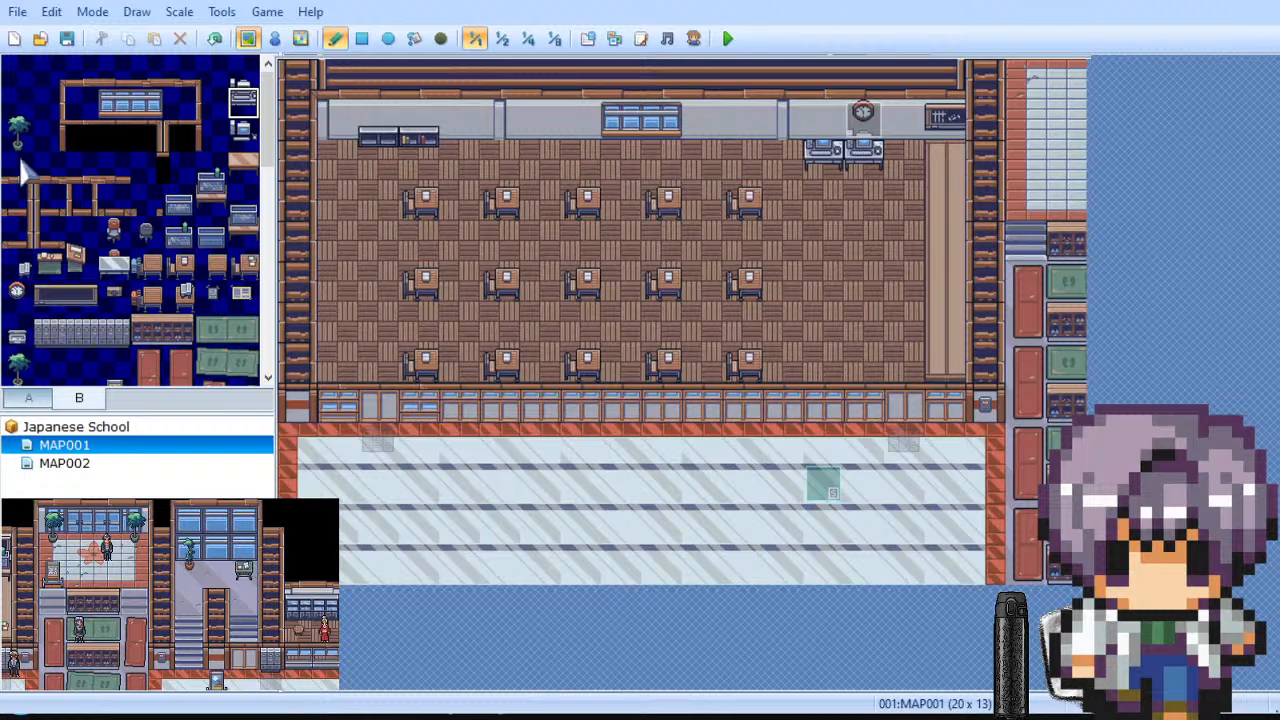
{"action": "scroll", "coordinate": [137, 204], "scroll_direction": "down", "scroll_amount": 2}
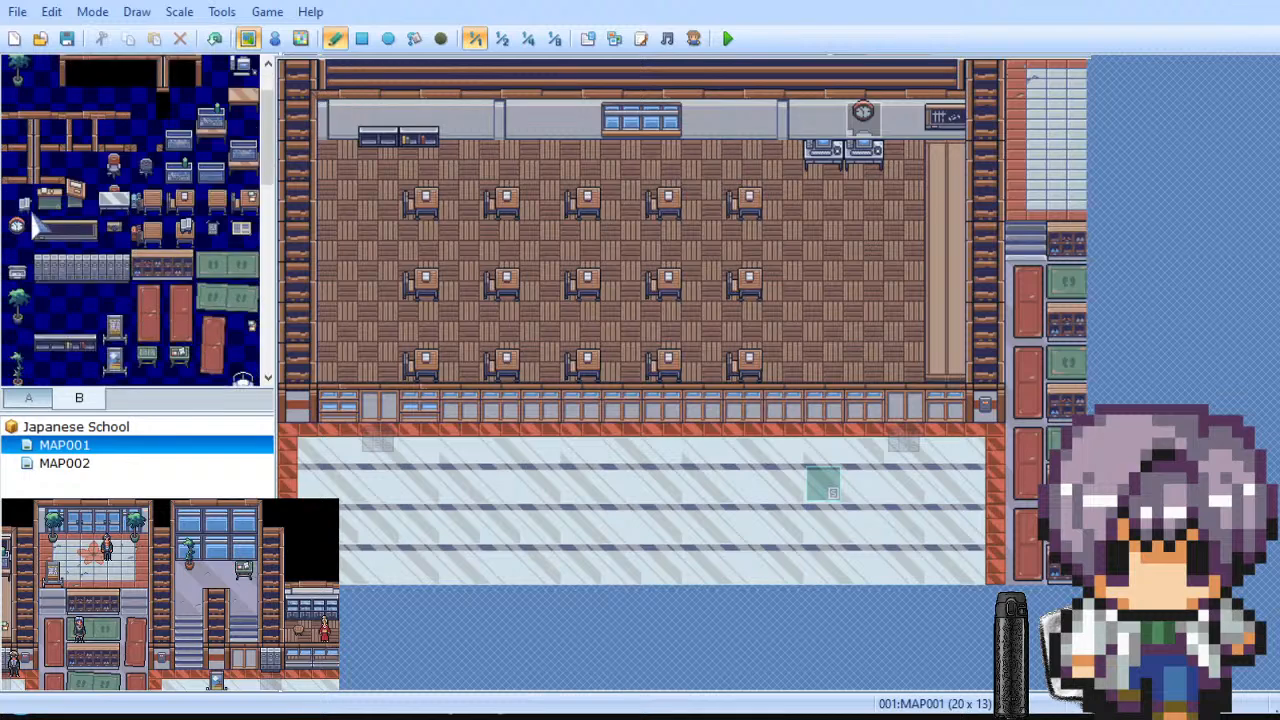
{"action": "left_click", "coordinate": [826, 118]}
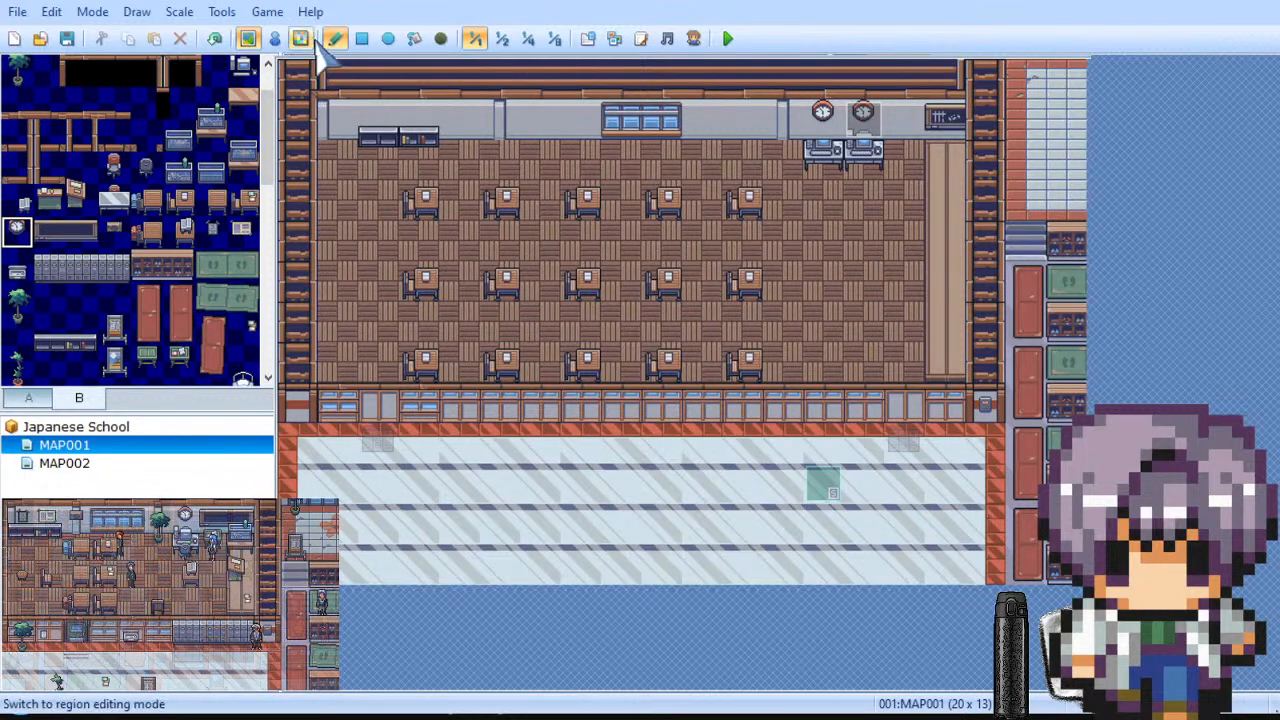
Step: Move the event on the original clock one tile over onto the newly placed clock
{"action": "left_click", "coordinate": [275, 38]}
{"action": "left_click", "coordinate": [864, 125]}
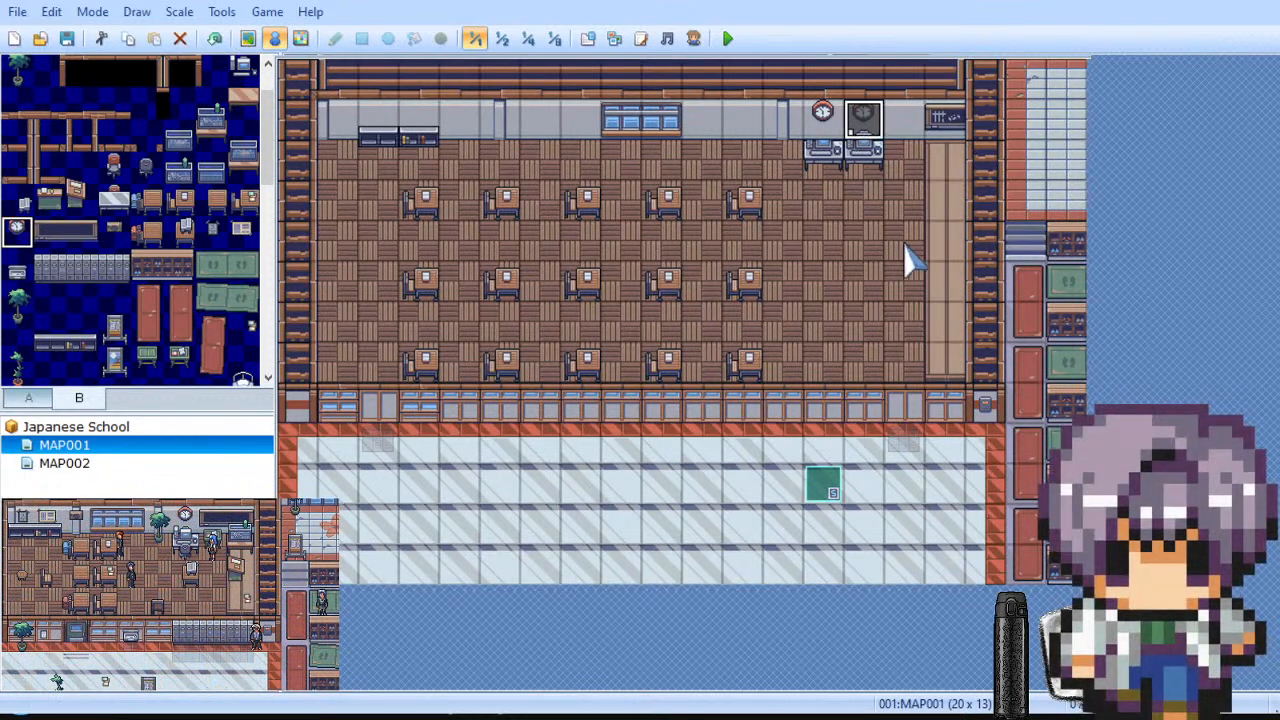
{"action": "left_click", "coordinate": [824, 124]}
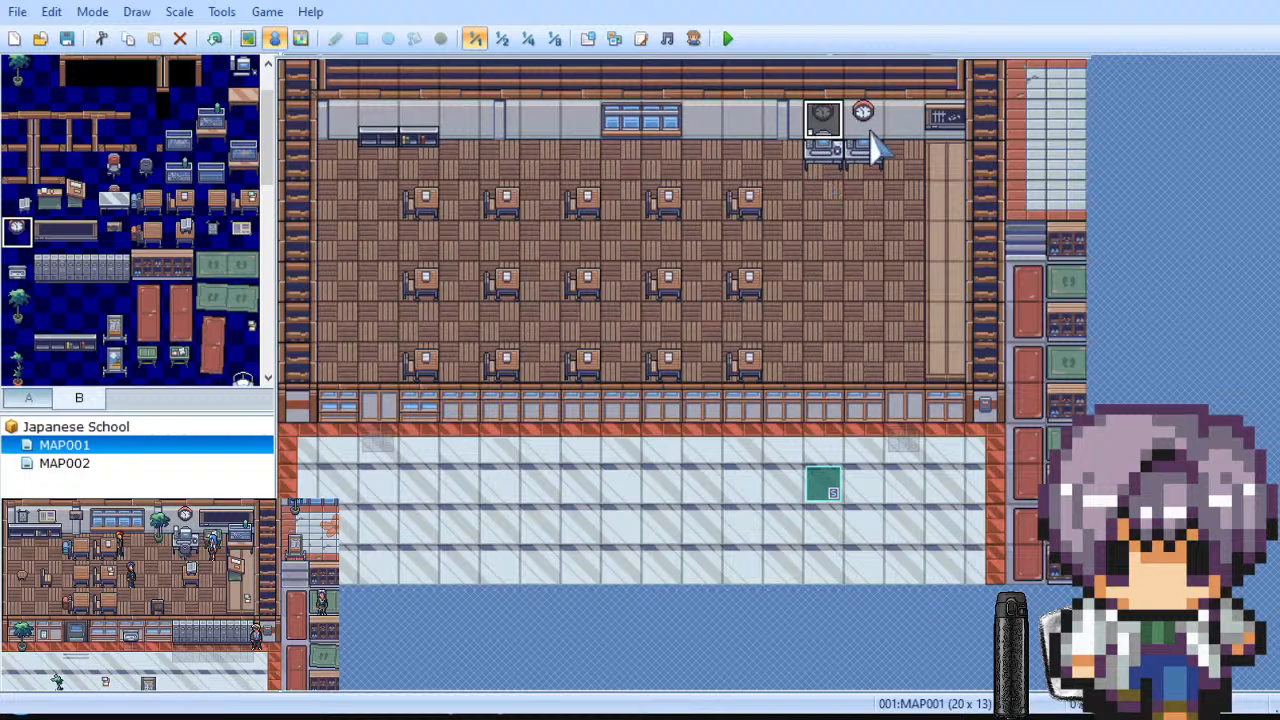
Step: Erase the original clock and the computer desk below it using the blank tile
{"action": "left_click", "coordinate": [32, 398]}
{"action": "left_click", "coordinate": [82, 400]}
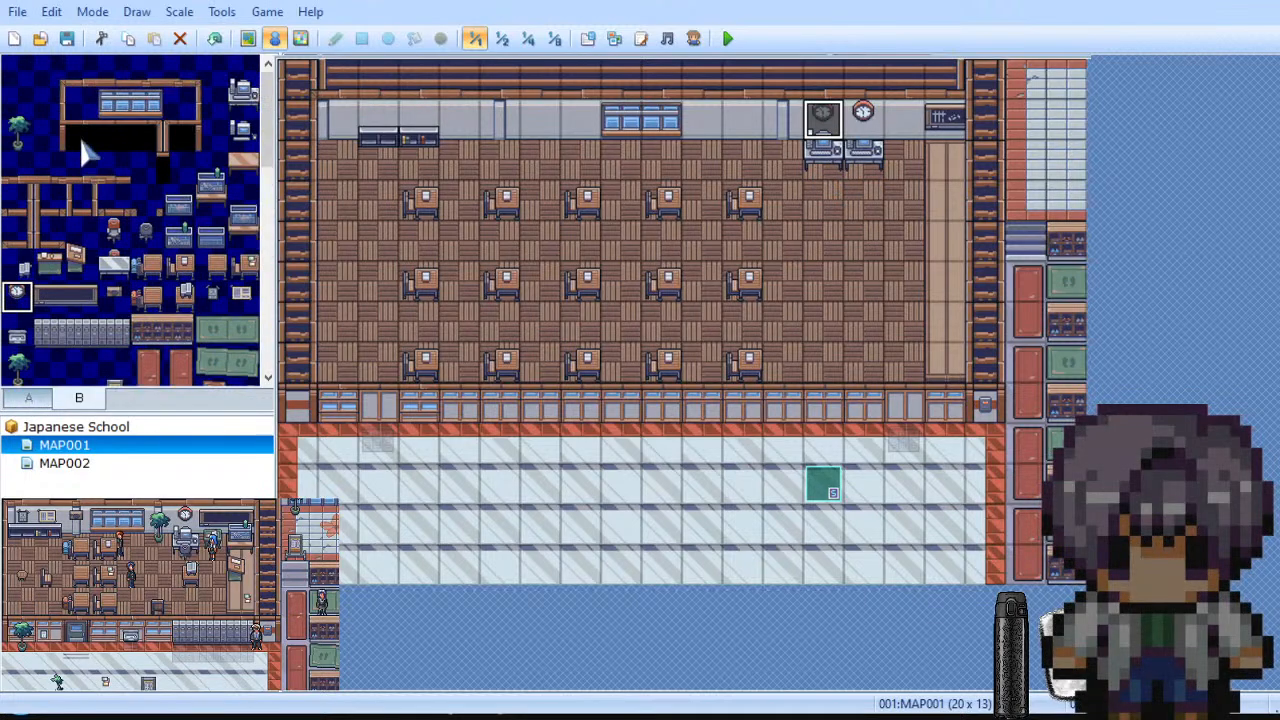
{"action": "left_click", "coordinate": [248, 38]}
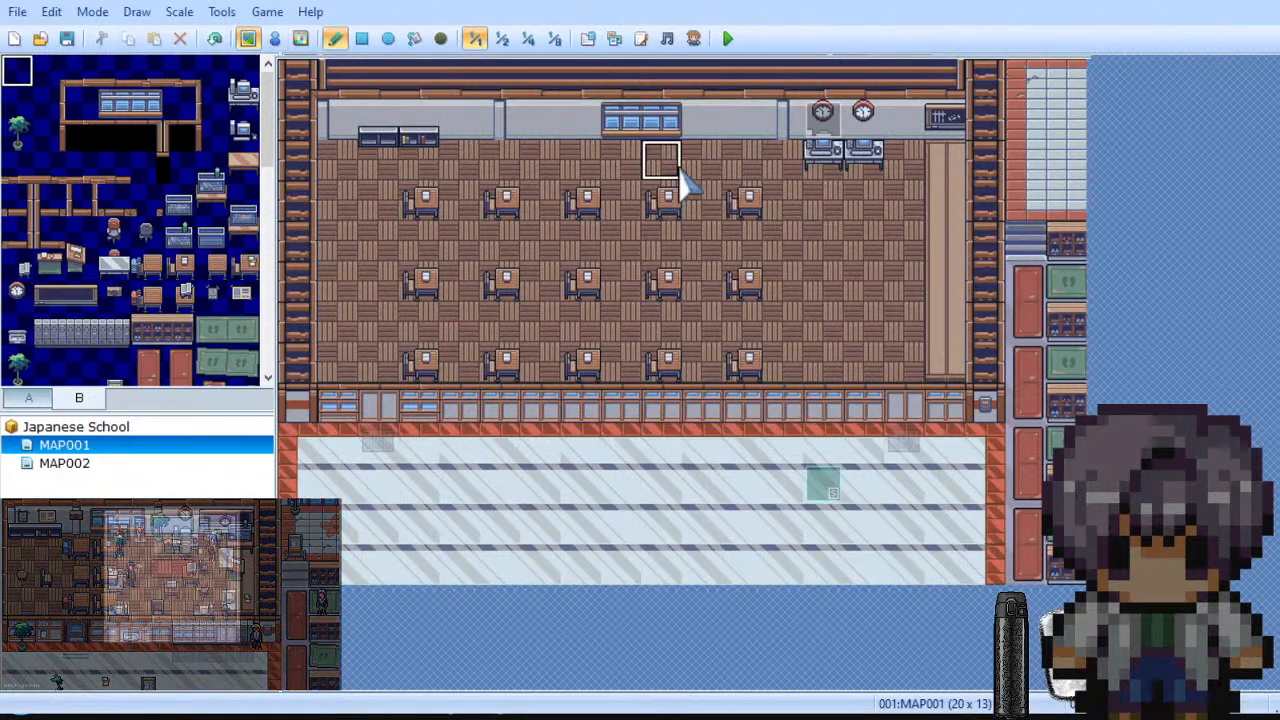
{"action": "left_click", "coordinate": [863, 112]}
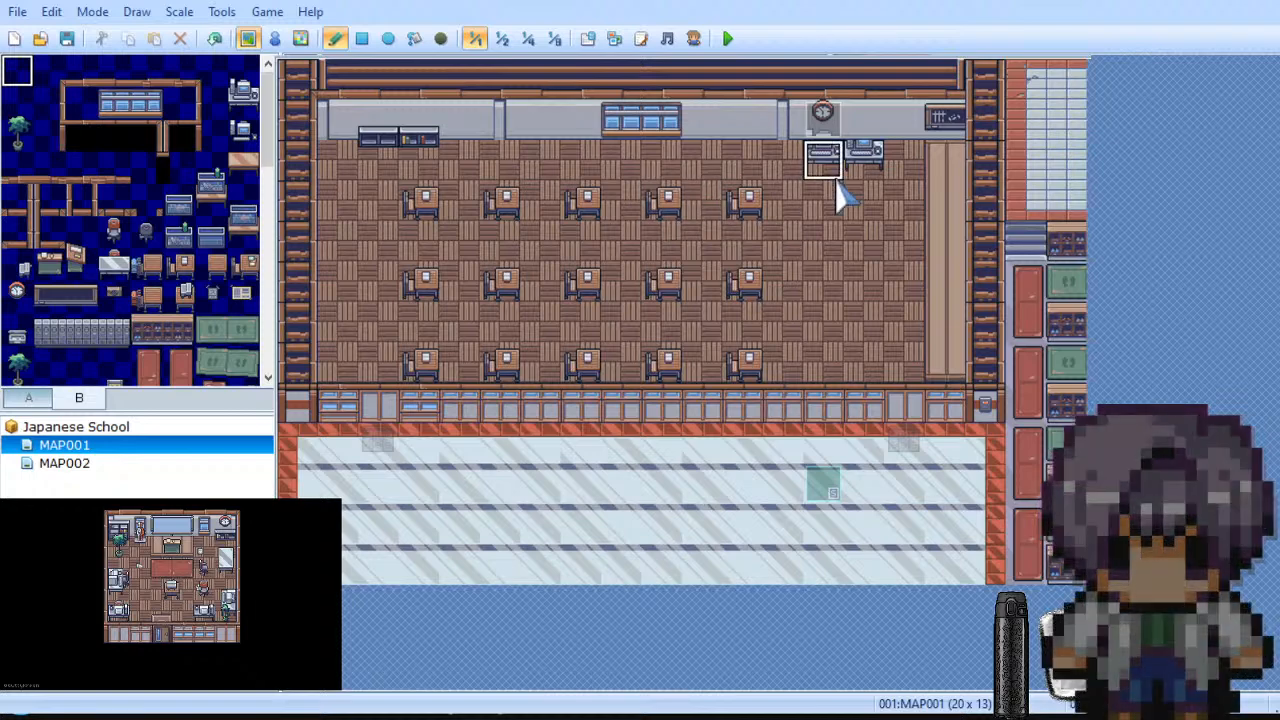
{"action": "left_click", "coordinate": [862, 150]}
Step: Place the two-tile dark wall board with tools on the wall section beside the clock, over the existing board
{"action": "scroll", "coordinate": [143, 286], "scroll_direction": "down", "scroll_amount": 10}
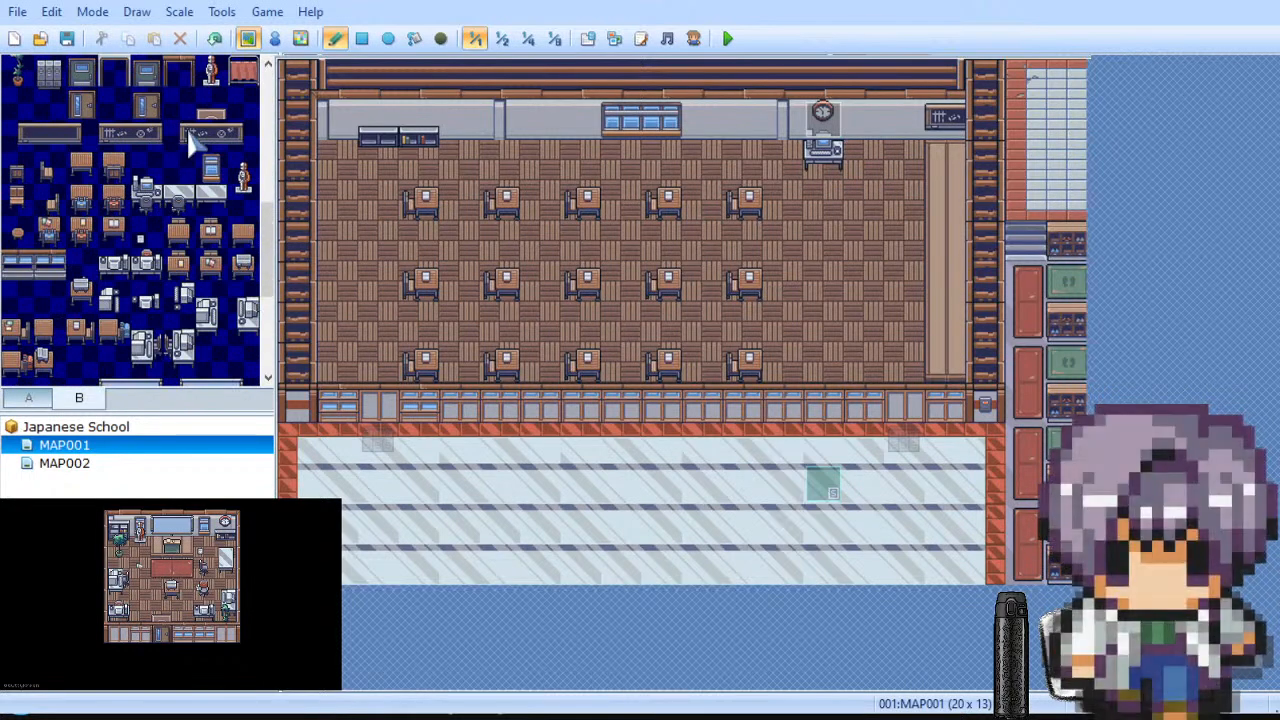
{"action": "left_click_drag", "start_coordinate": [178, 135], "coordinate": [245, 135]}
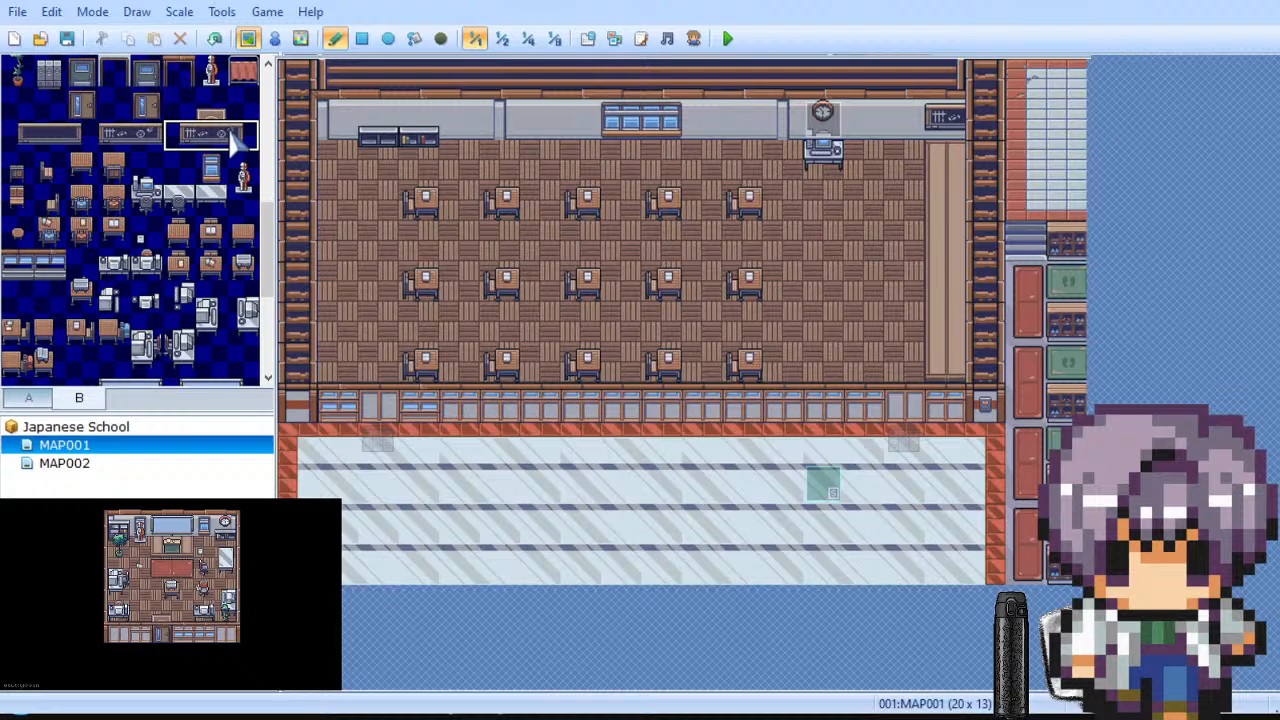
{"action": "left_click", "coordinate": [860, 125]}
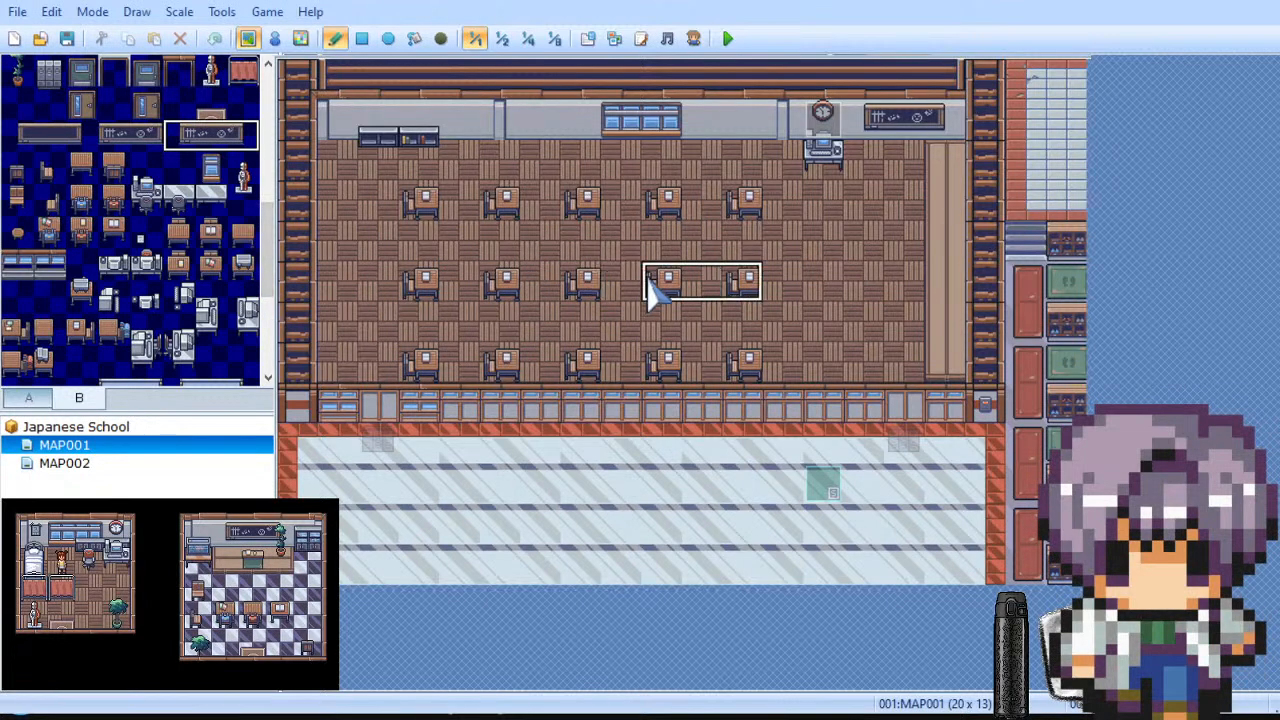
Step: Remove the window from the middle of the classroom's back wall by painting plain wall tiles over it
{"action": "scroll", "coordinate": [128, 260], "scroll_direction": "up", "scroll_amount": 3}
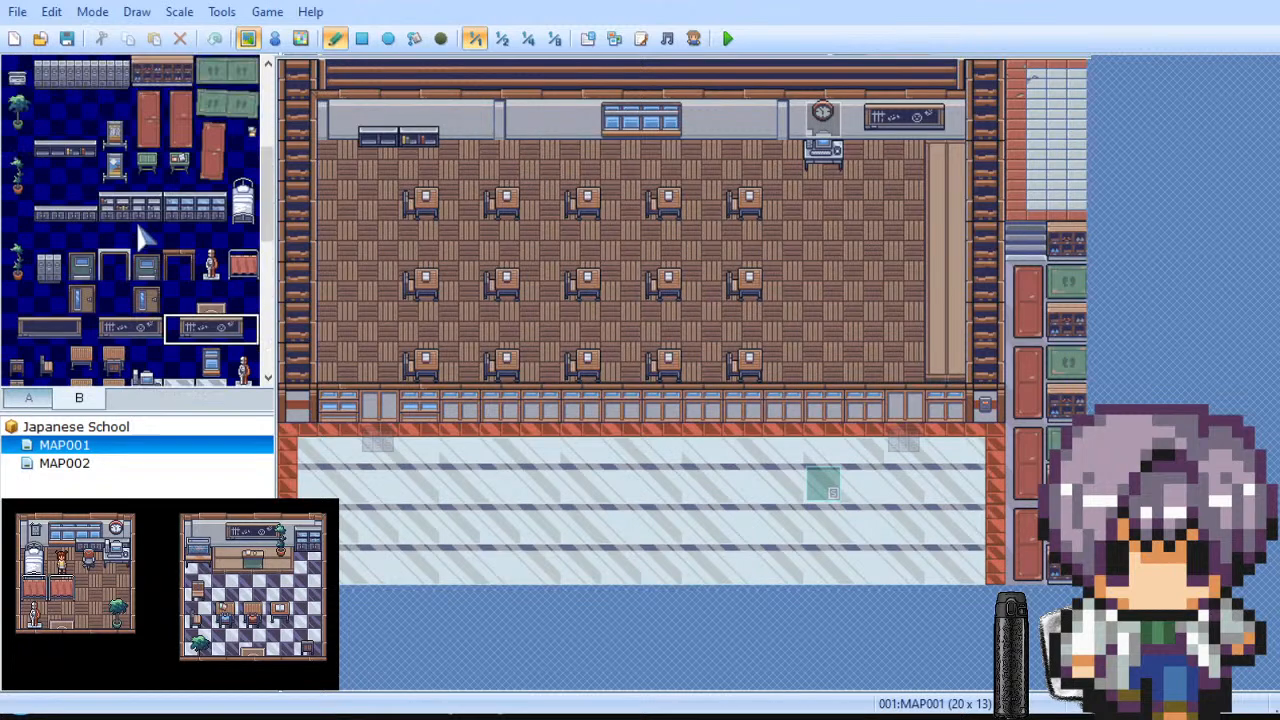
{"action": "left_click", "coordinate": [29, 398]}
{"action": "scroll", "coordinate": [163, 237], "scroll_direction": "up", "scroll_amount": 2}
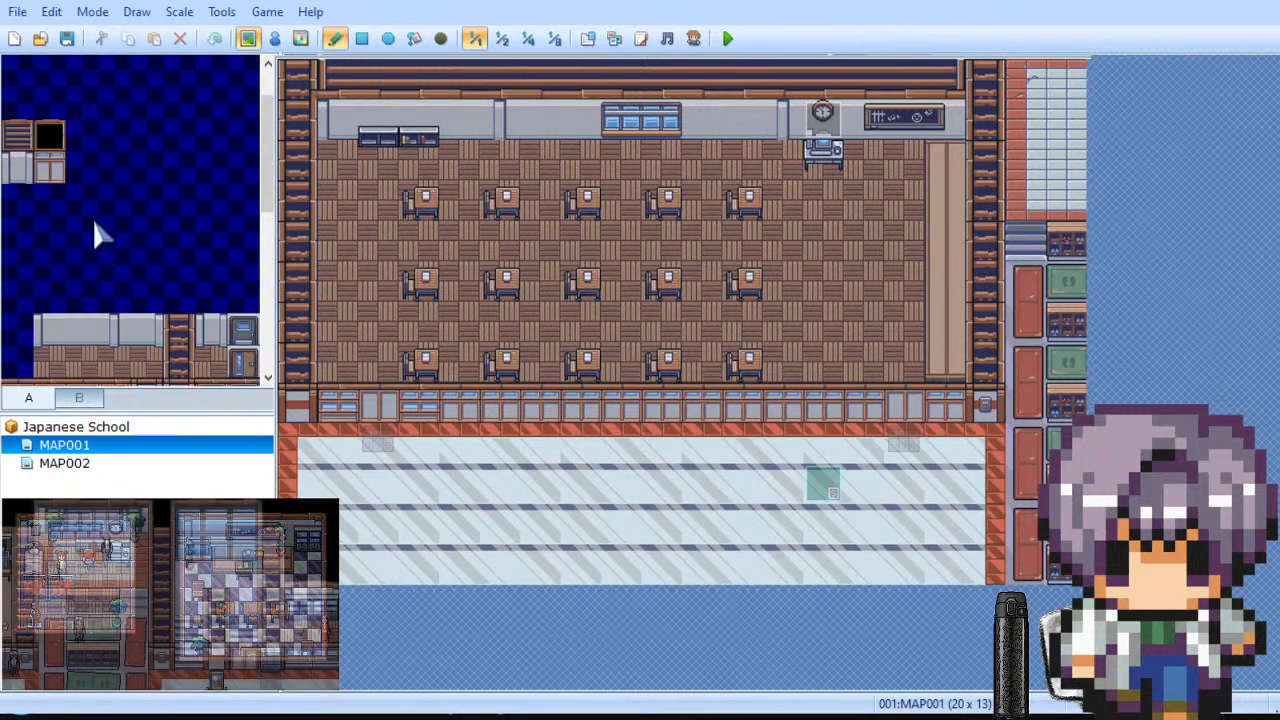
{"action": "scroll", "coordinate": [95, 251], "scroll_direction": "down", "scroll_amount": 1}
{"action": "left_click", "coordinate": [82, 264]}
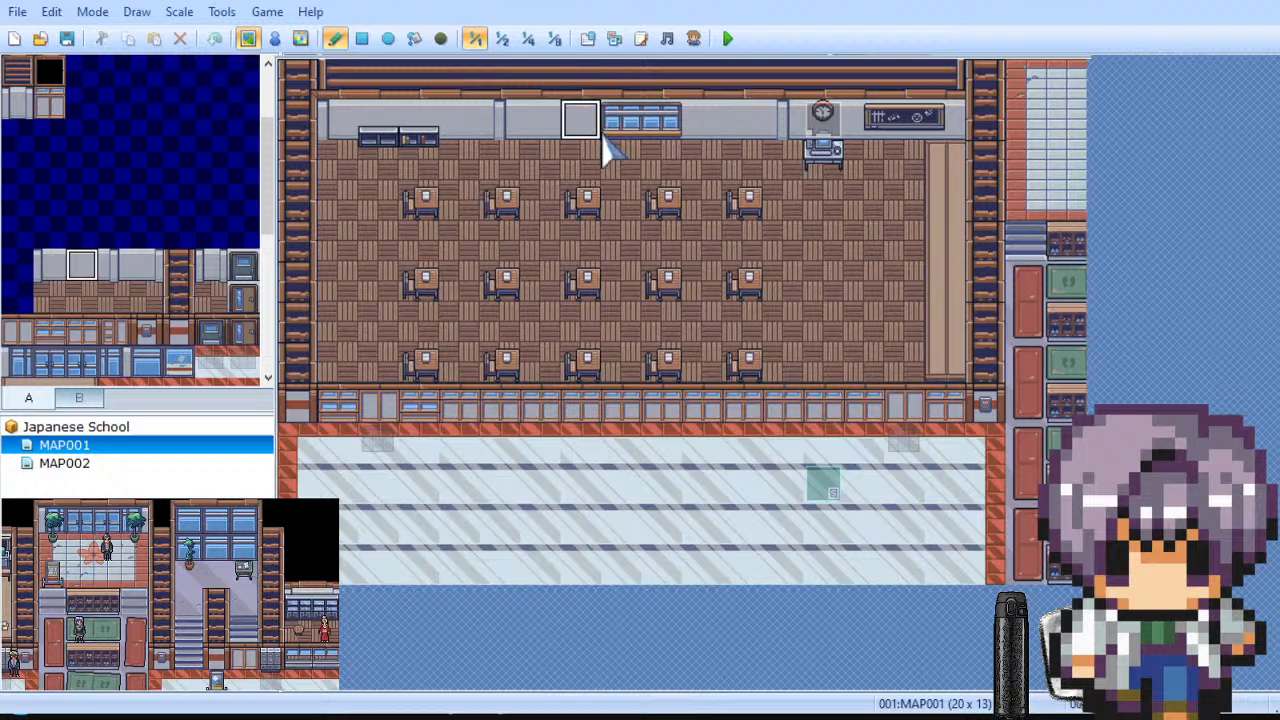
{"action": "left_click", "coordinate": [674, 131]}
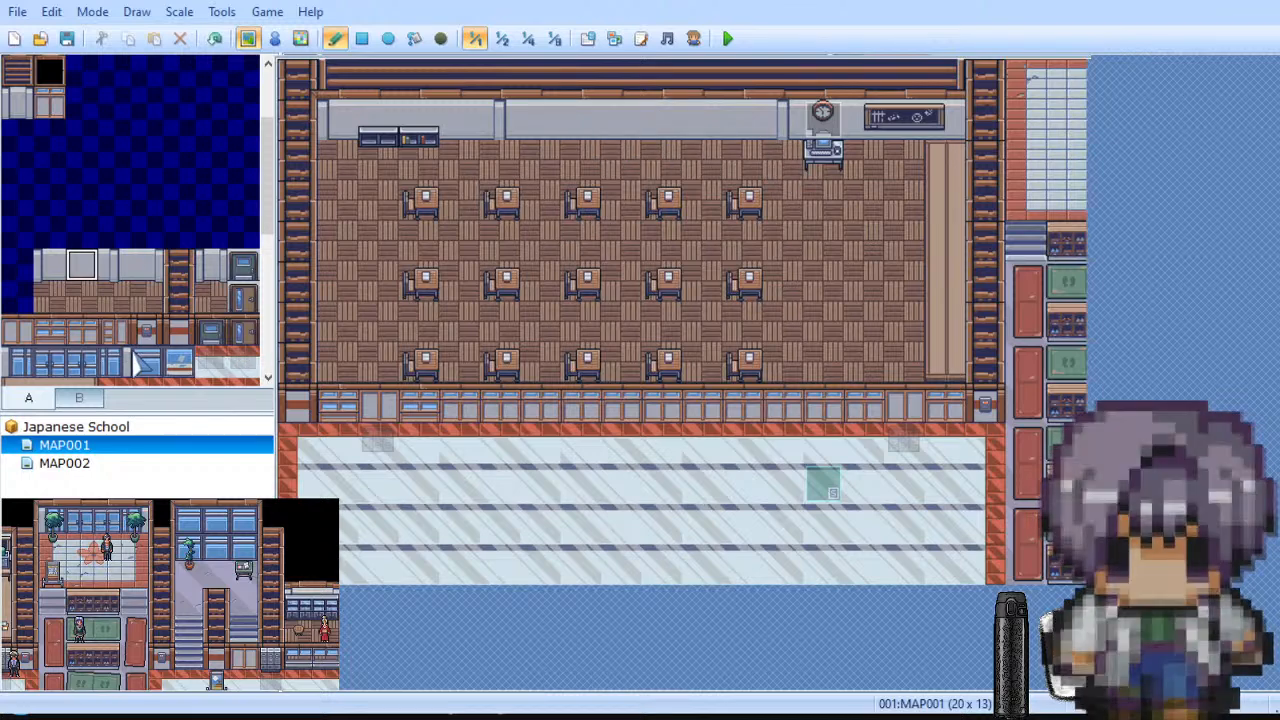
Step: Place two two-tile windows on the middle back wall section, one near each dividing pillar
{"action": "scroll", "coordinate": [123, 178], "scroll_direction": "up", "scroll_amount": 2}
{"action": "left_click", "coordinate": [79, 398]}
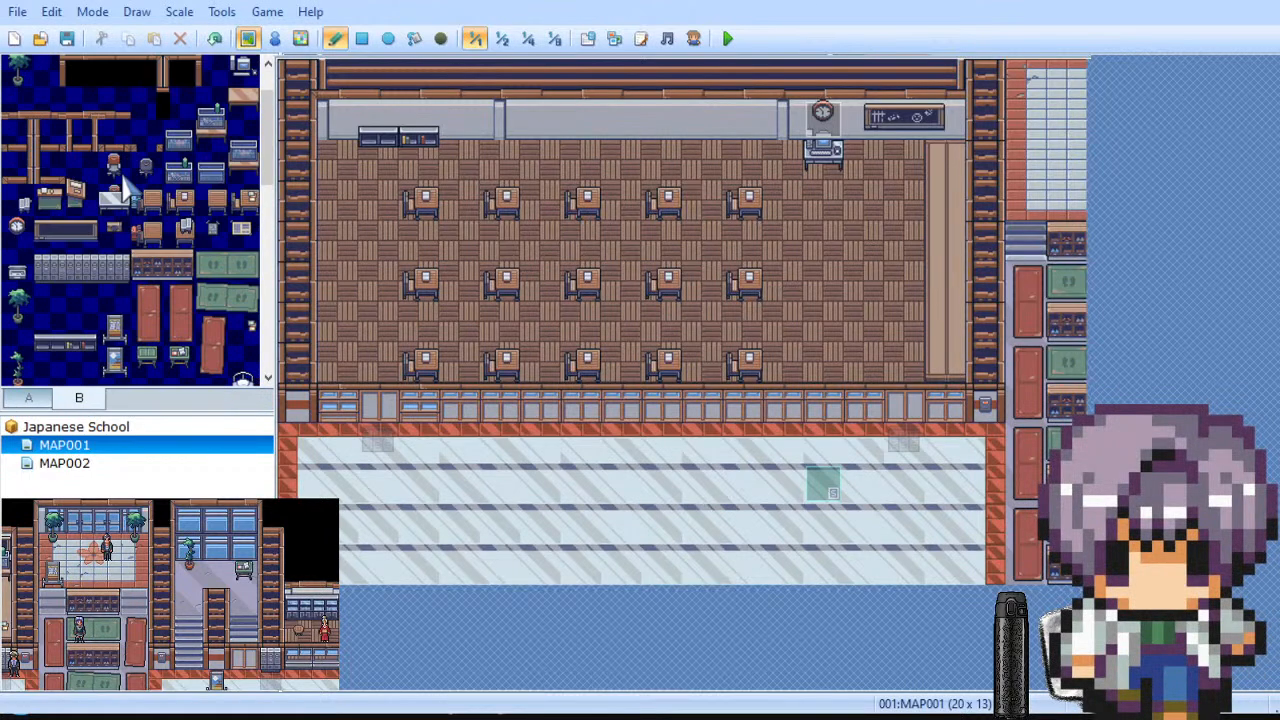
{"action": "scroll", "coordinate": [118, 186], "scroll_direction": "up", "scroll_amount": 2}
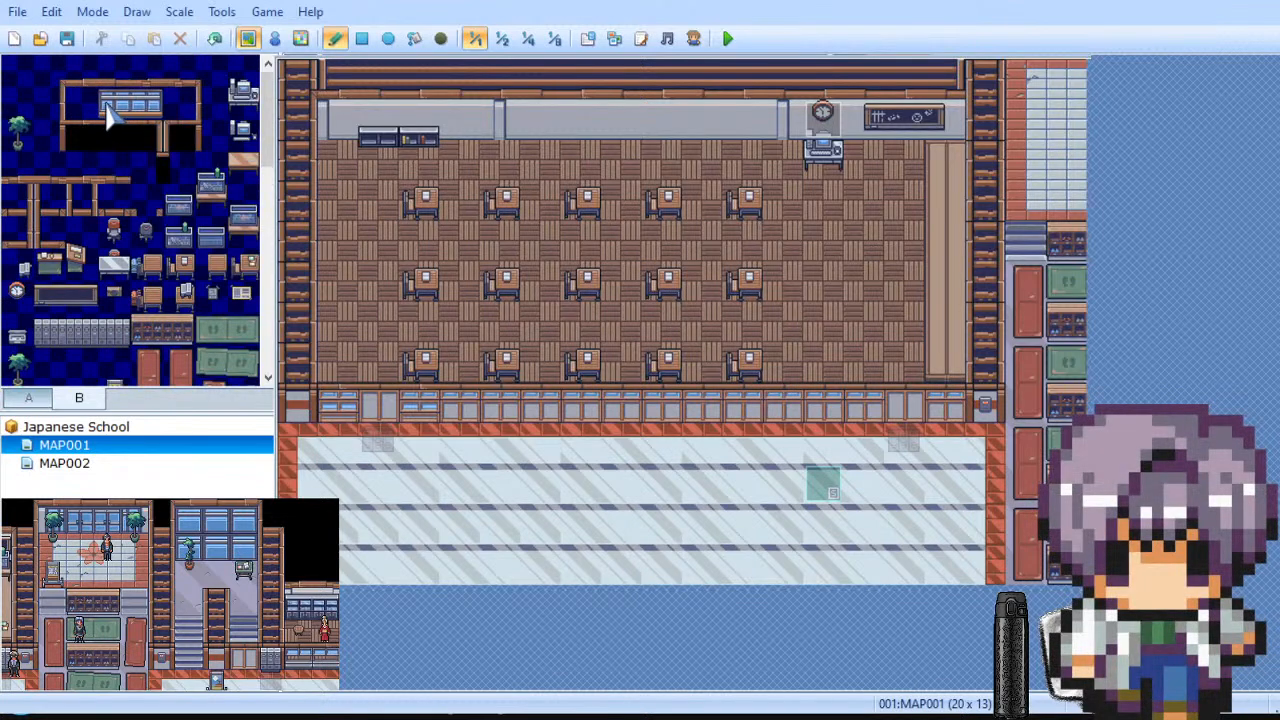
{"action": "left_click_drag", "start_coordinate": [108, 112], "coordinate": [143, 120]}
{"action": "left_click", "coordinate": [714, 125]}
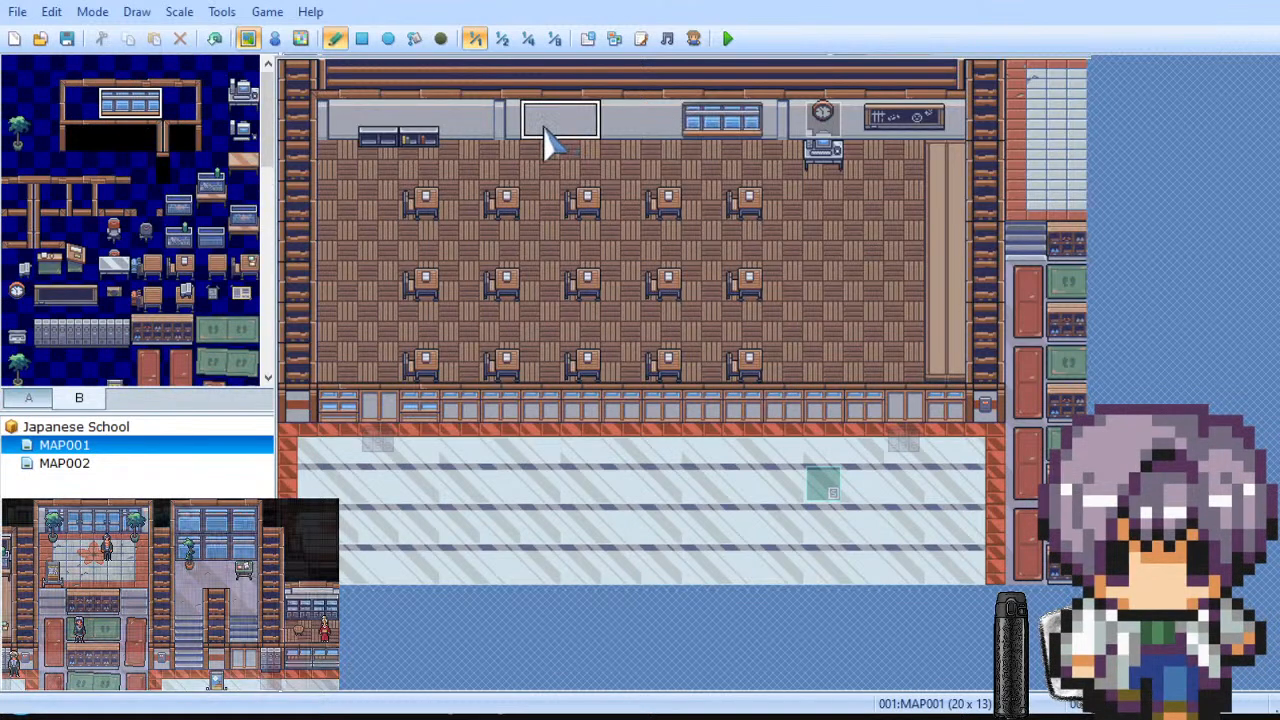
{"action": "left_click", "coordinate": [592, 125]}
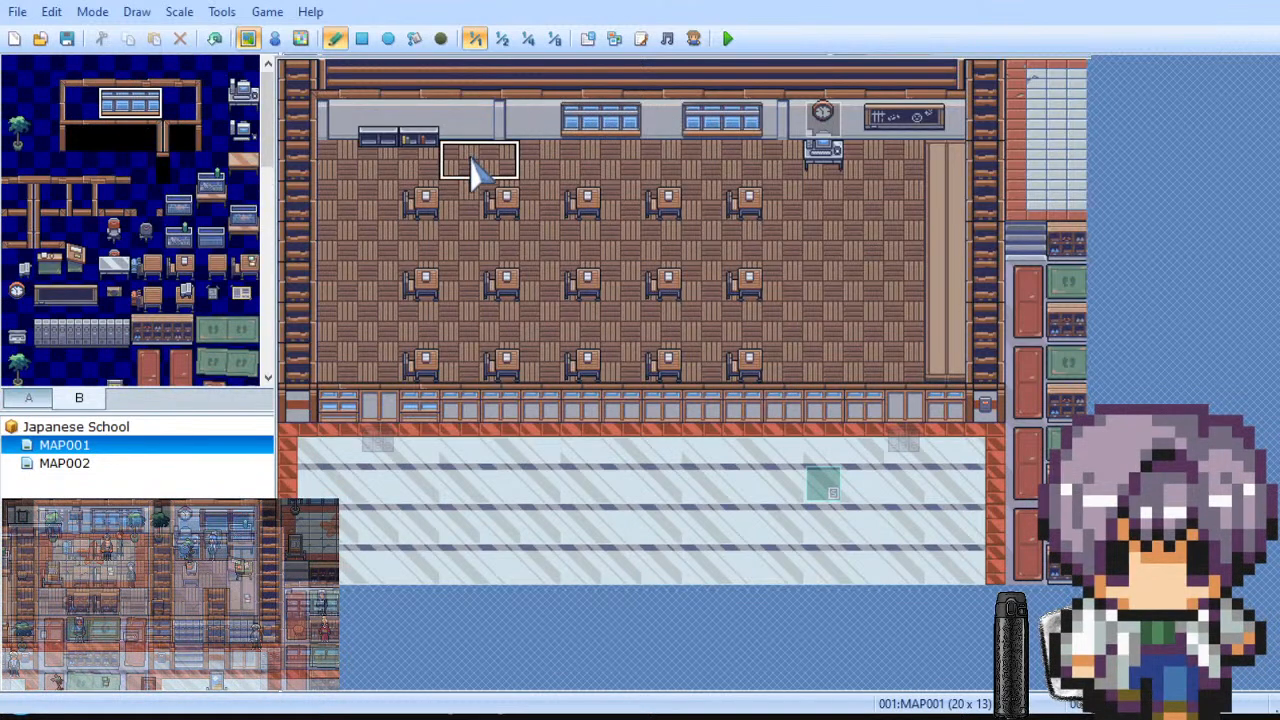
{"action": "left_click", "coordinate": [560, 133]}
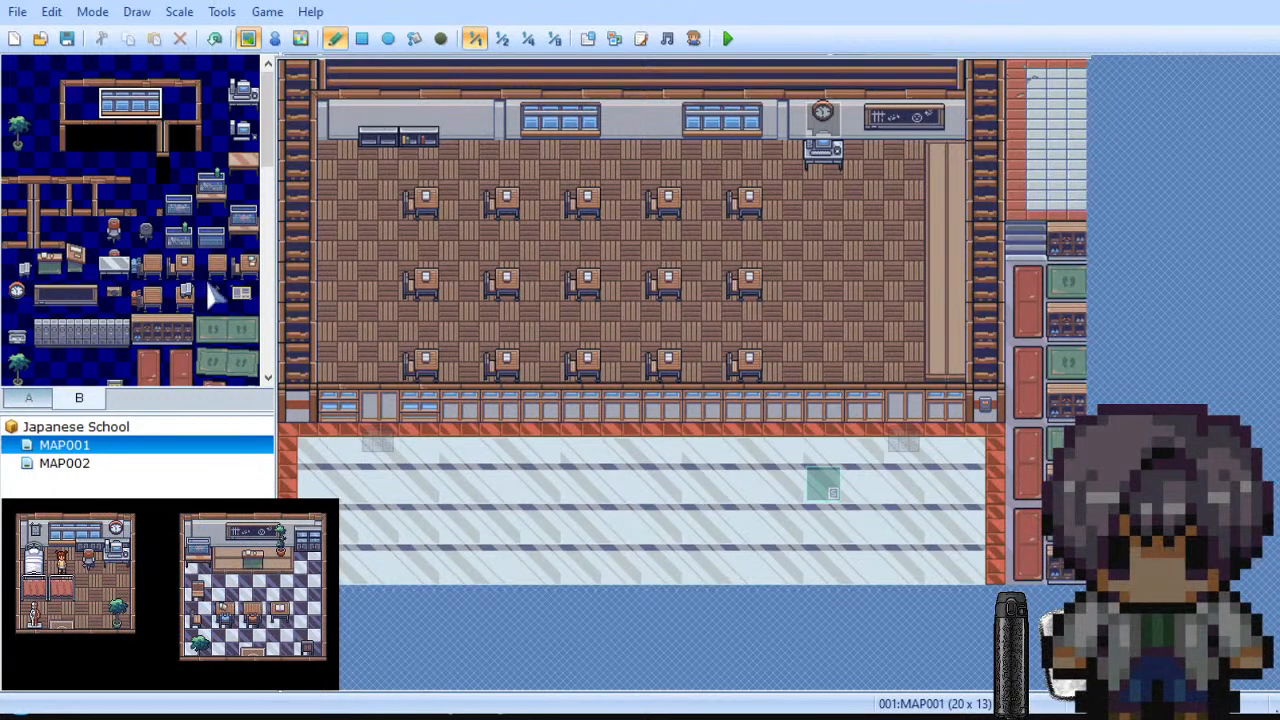
Step: Place the two-tile-high wooden lectern halfway along the edge of the light wood platform
{"action": "scroll", "coordinate": [190, 312], "scroll_direction": "down", "scroll_amount": 3}
{"action": "scroll", "coordinate": [188, 316], "scroll_direction": "down", "scroll_amount": 5}
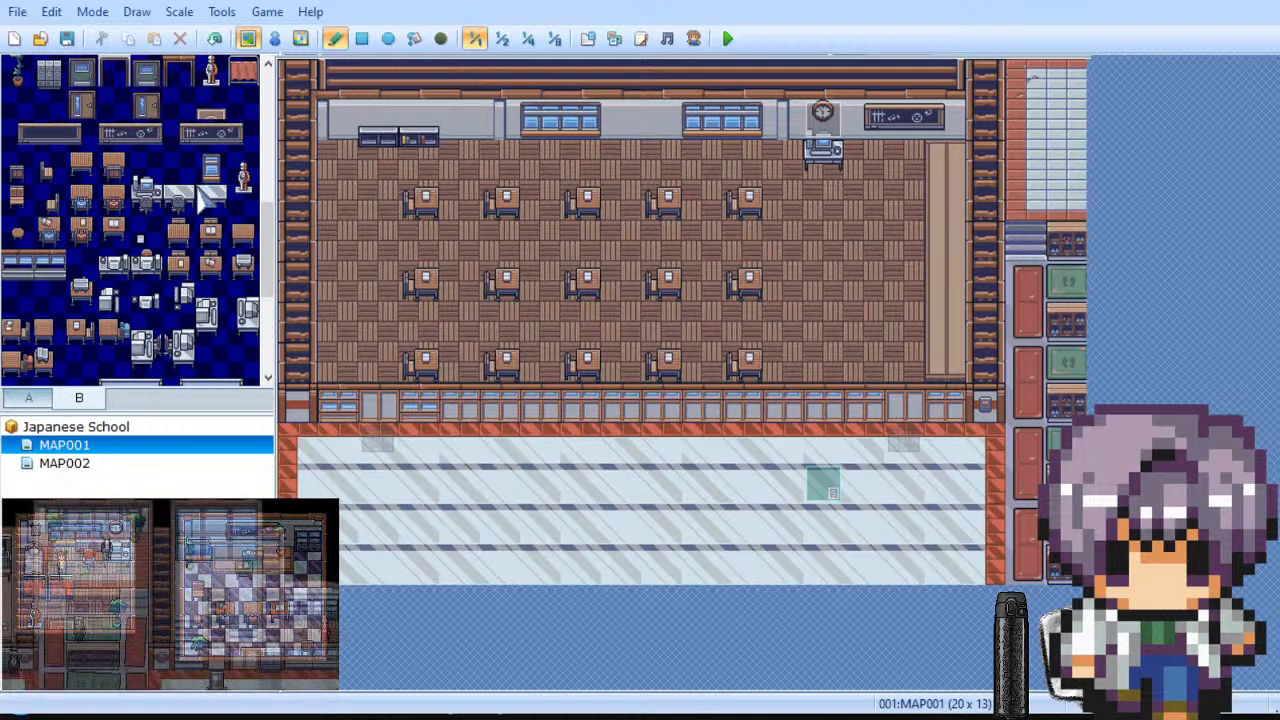
{"action": "scroll", "coordinate": [197, 200], "scroll_direction": "up", "scroll_amount": 3}
{"action": "scroll", "coordinate": [197, 200], "scroll_direction": "up", "scroll_amount": 3}
{"action": "scroll", "coordinate": [113, 197], "scroll_direction": "up", "scroll_amount": 3}
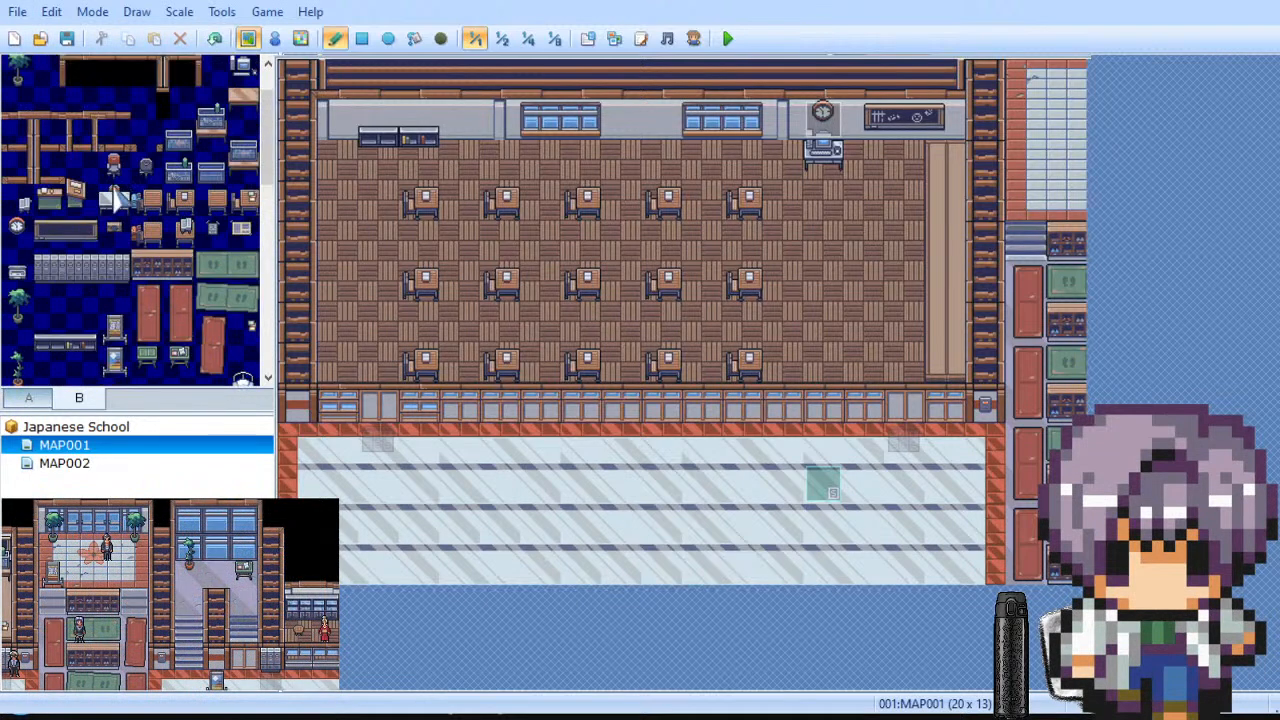
{"action": "left_click_drag", "start_coordinate": [74, 180], "coordinate": [80, 200]}
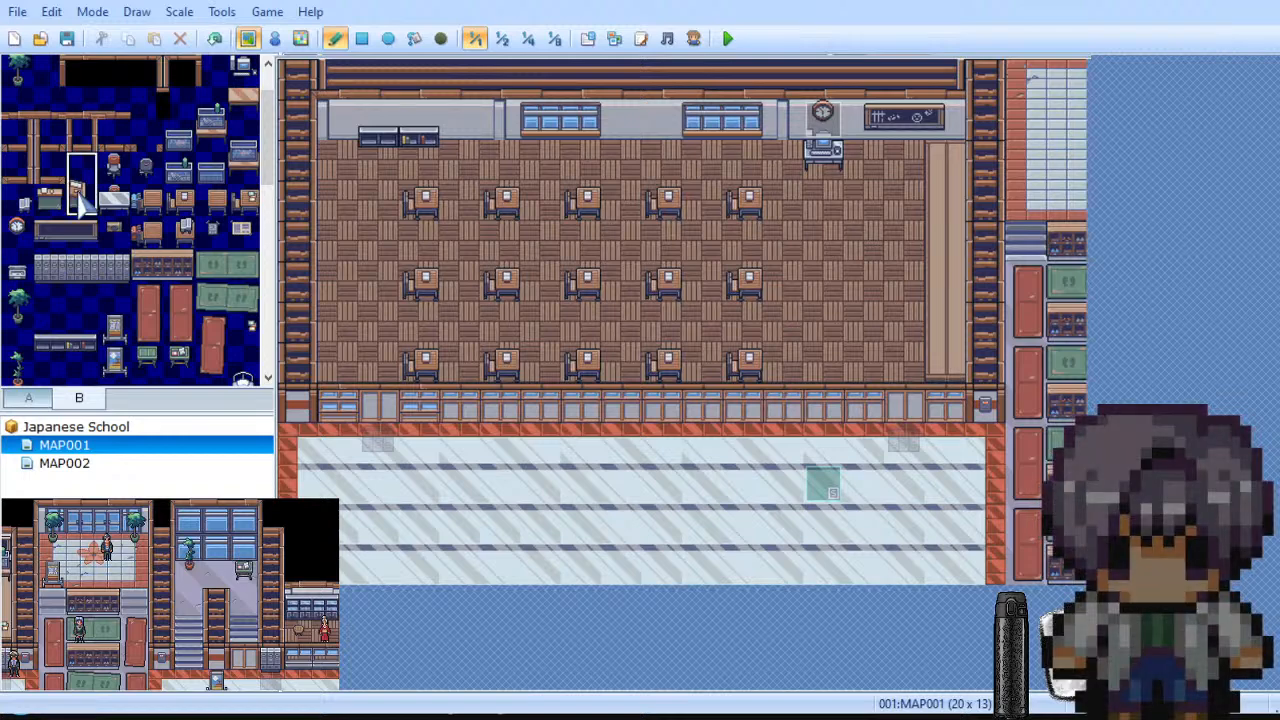
{"action": "left_click", "coordinate": [937, 252]}
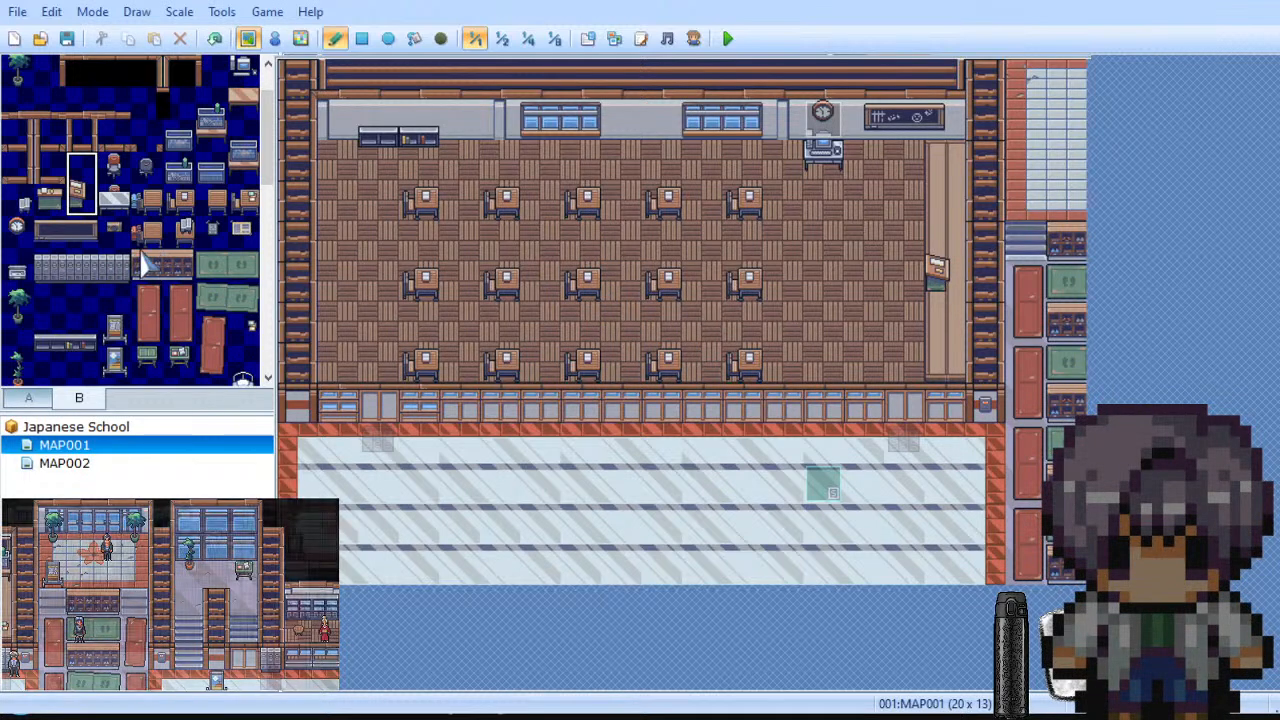
Step: Place the blue cabinet with a green bottle on the upper end of the light wood platform
{"action": "scroll", "coordinate": [155, 258], "scroll_direction": "up", "scroll_amount": 1}
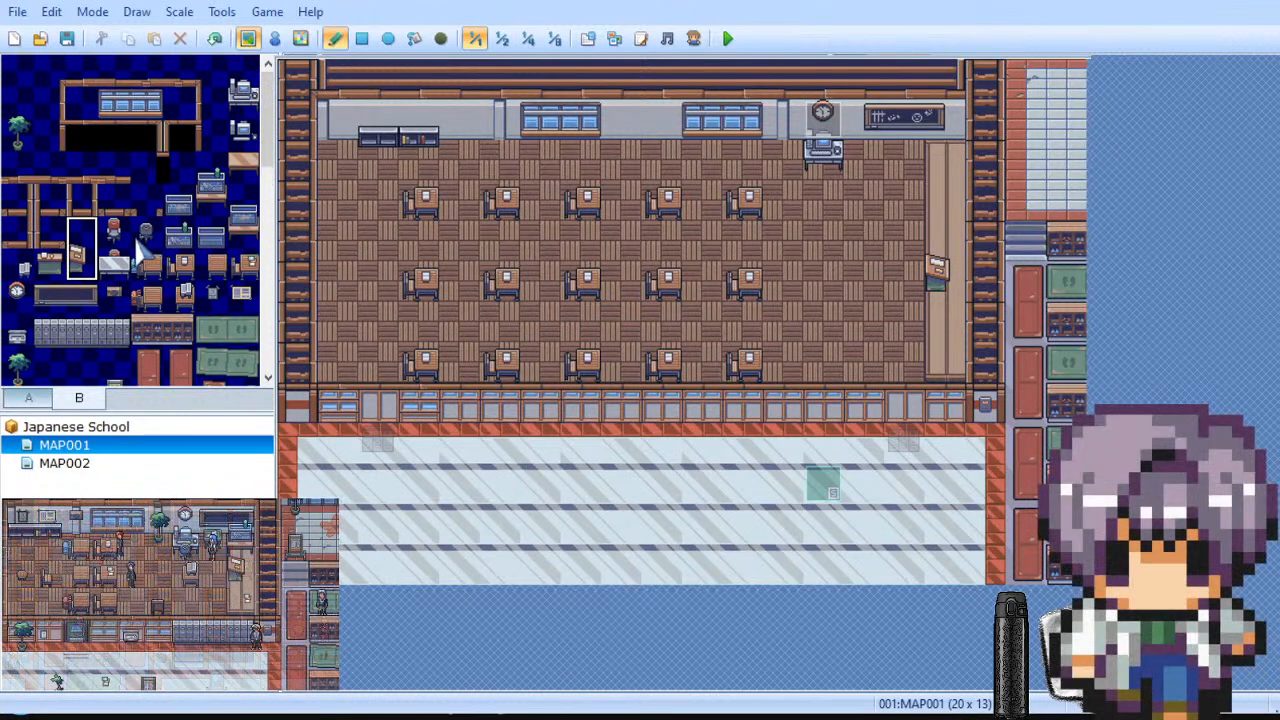
{"action": "scroll", "coordinate": [140, 246], "scroll_direction": "down", "scroll_amount": 2}
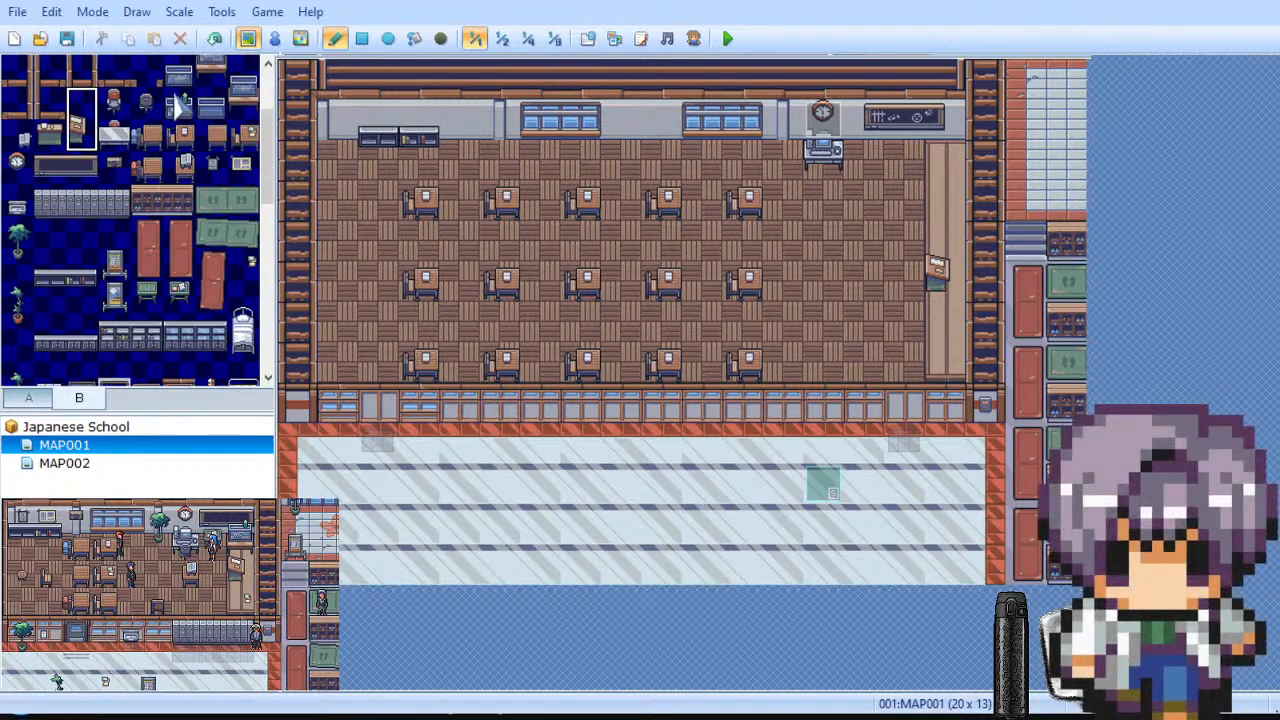
{"action": "scroll", "coordinate": [228, 190], "scroll_direction": "up", "scroll_amount": 1}
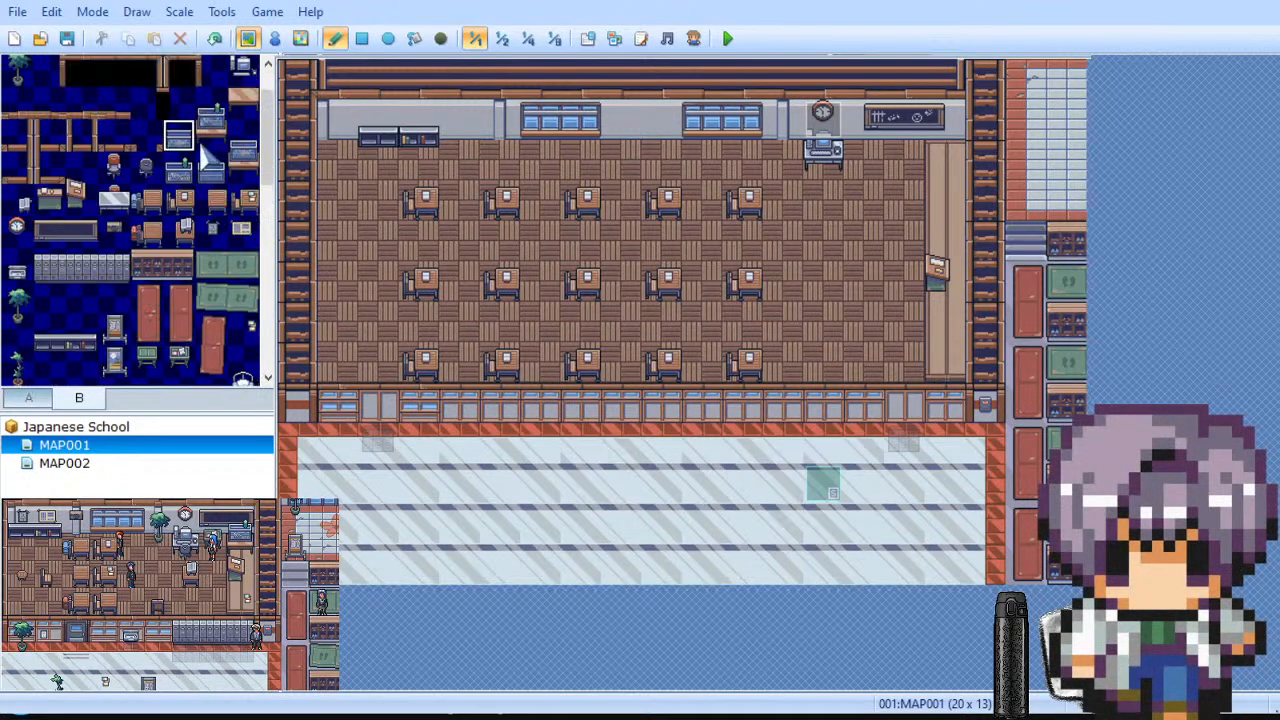
{"action": "left_click", "coordinate": [179, 168]}
{"action": "left_click", "coordinate": [943, 167]}
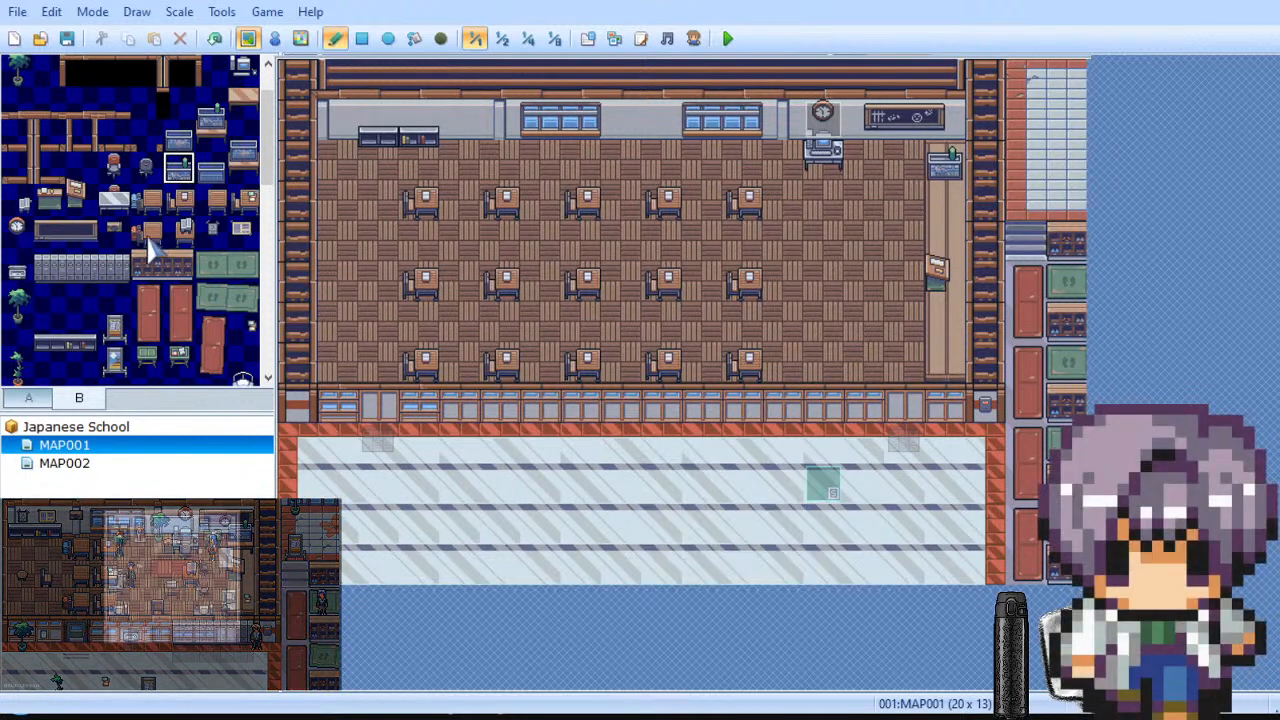
Step: Place the small green table with papers beside the computer desk and the standing sign above the entrance area's steps
{"action": "scroll", "coordinate": [150, 262], "scroll_direction": "up", "scroll_amount": 2}
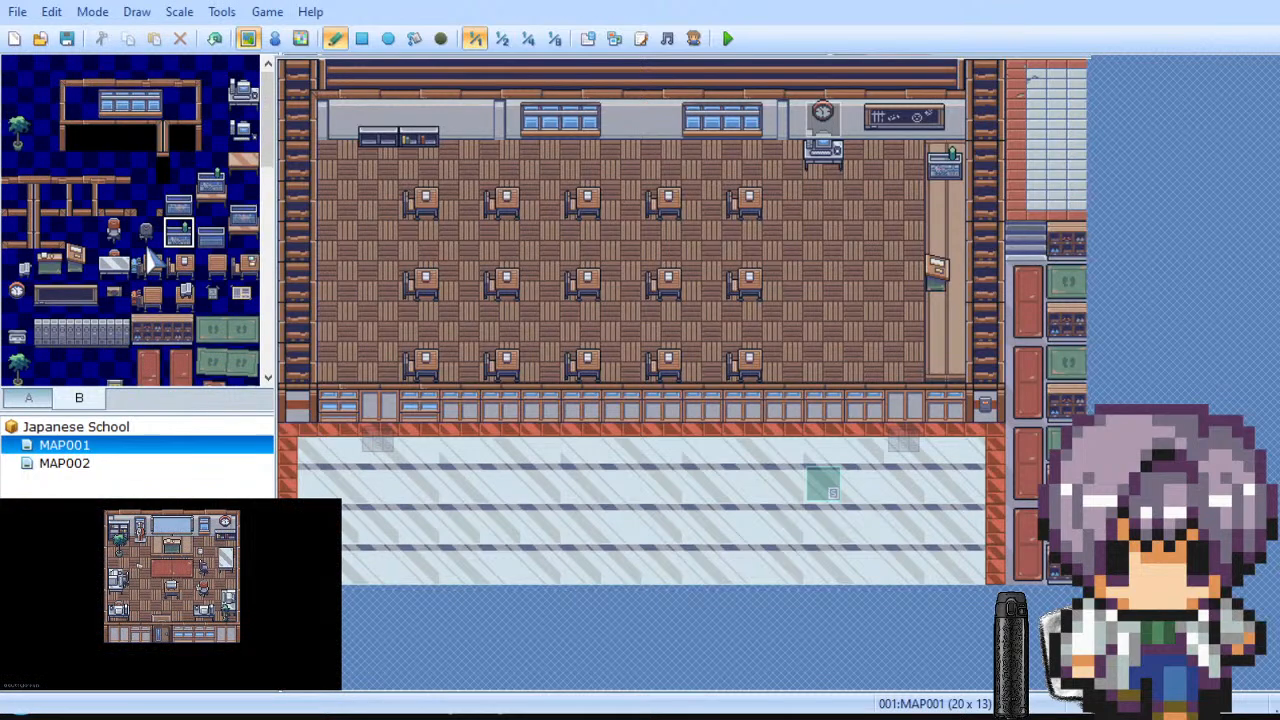
{"action": "scroll", "coordinate": [150, 262], "scroll_direction": "down", "scroll_amount": 4}
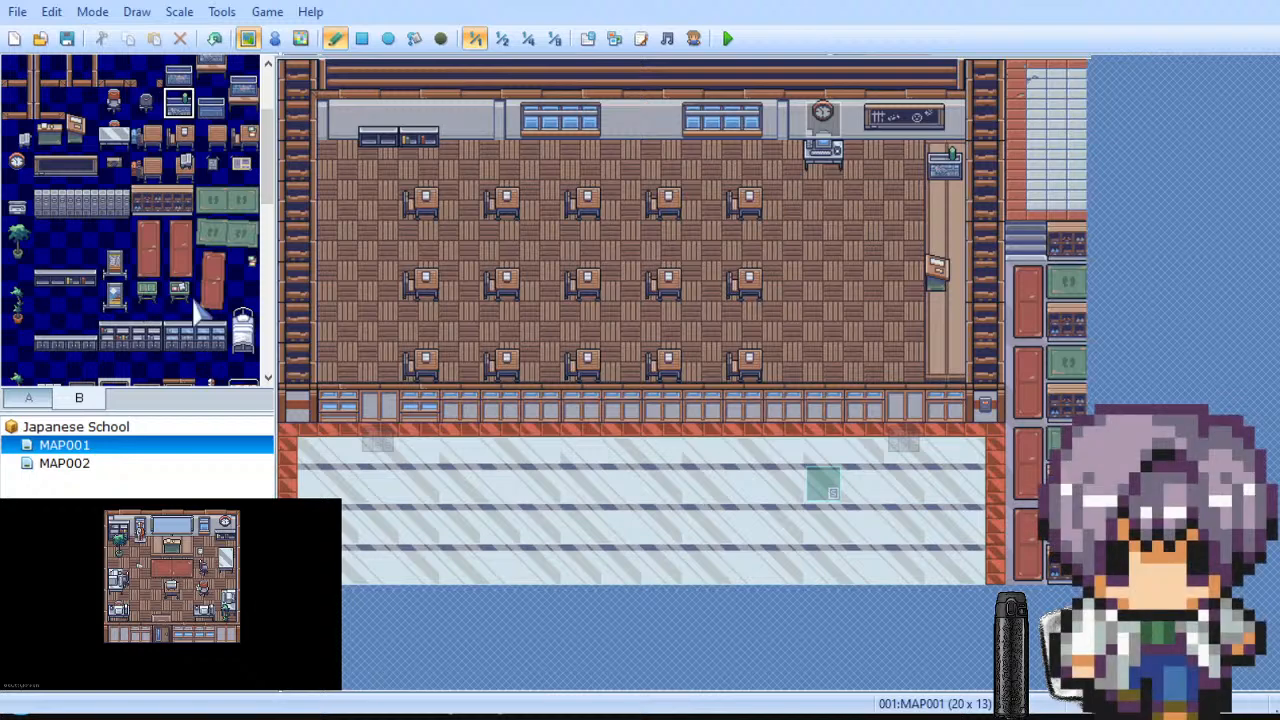
{"action": "left_click", "coordinate": [869, 172]}
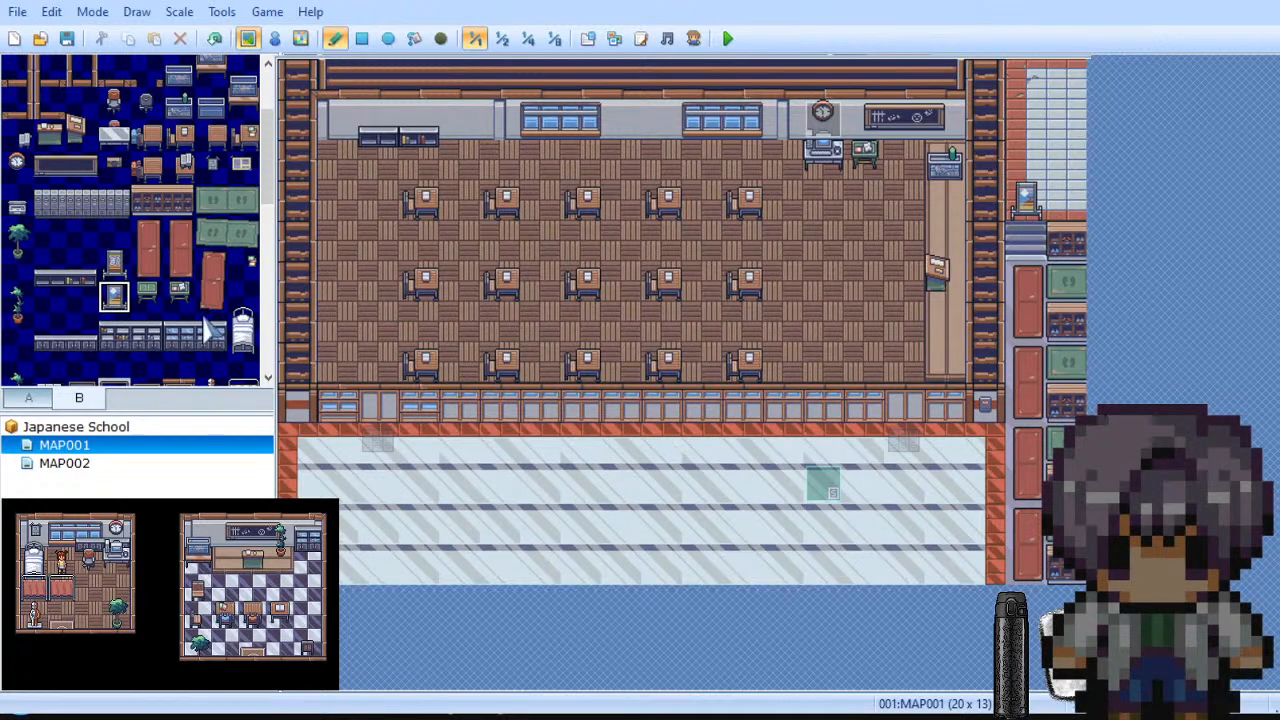
Step: Try the potted plant in front of the back wall pillar beside the first window, and undo its placement
{"action": "scroll", "coordinate": [75, 235], "scroll_direction": "up", "scroll_amount": 3}
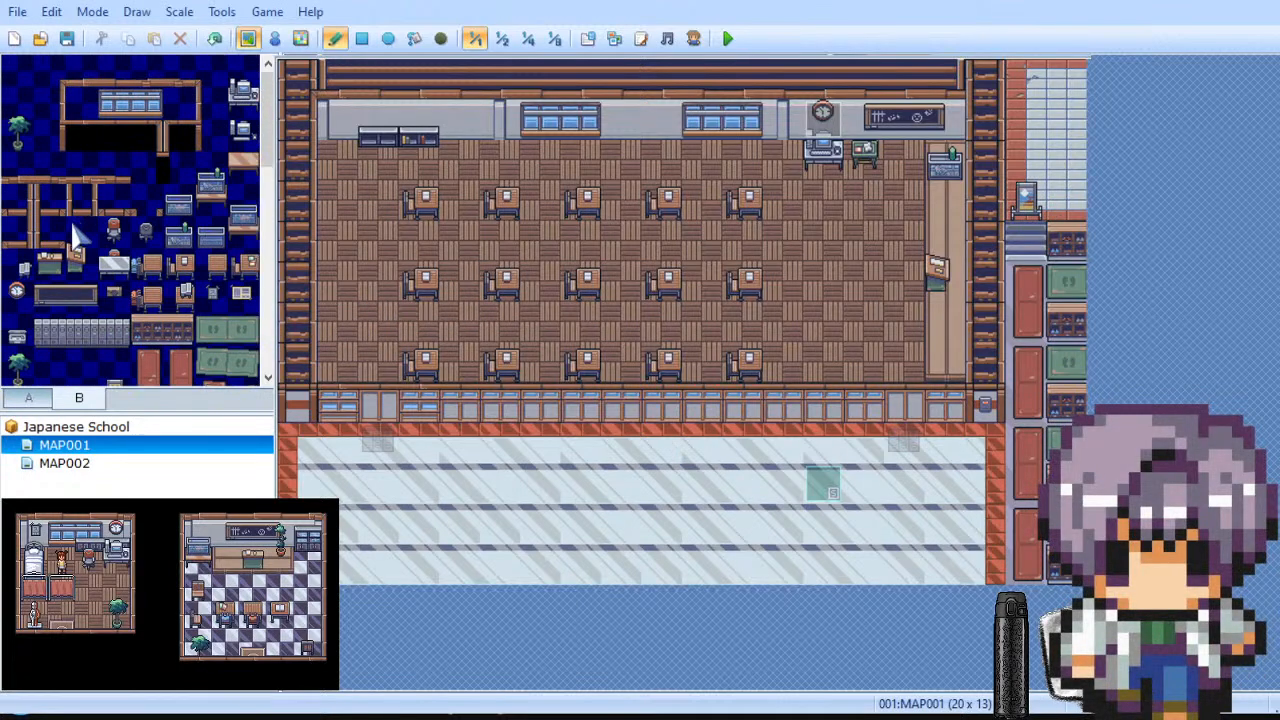
{"action": "left_click_drag", "start_coordinate": [18, 138], "coordinate": [20, 117]}
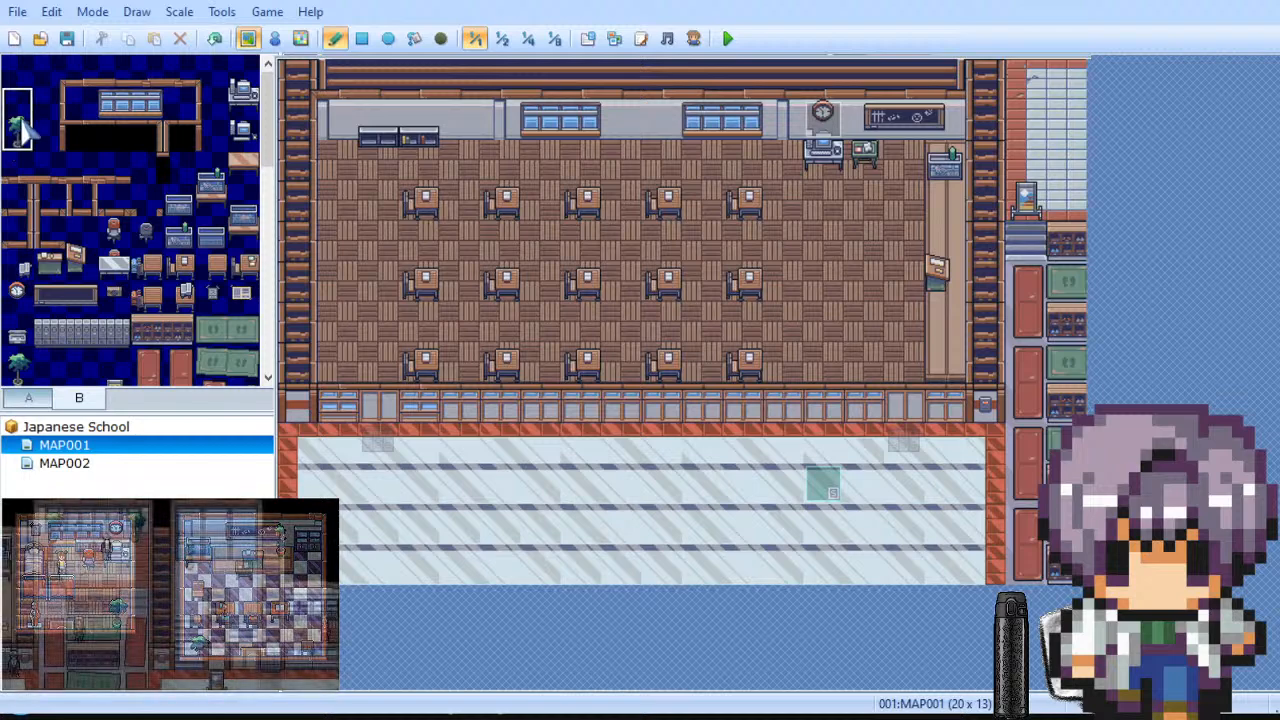
{"action": "left_click", "coordinate": [500, 115]}
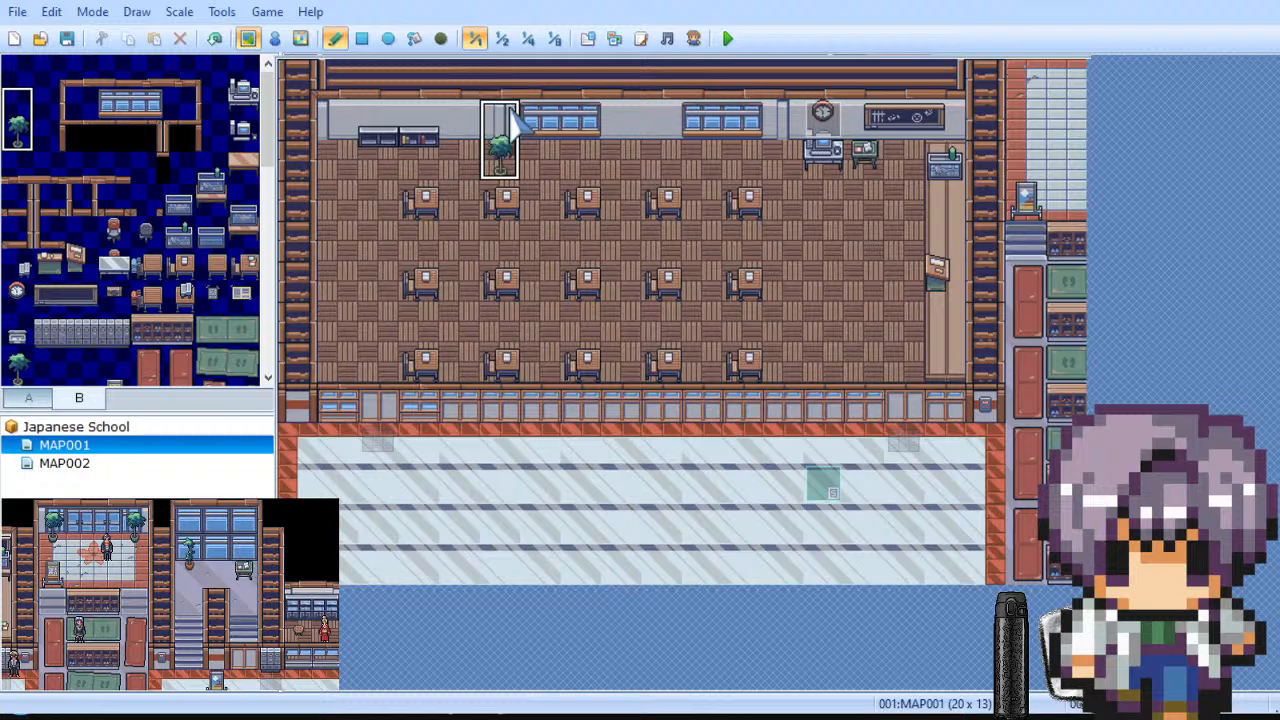
{"action": "key", "text": "ctrl+z"}
{"action": "scroll", "coordinate": [24, 330], "scroll_direction": "down", "scroll_amount": 2}
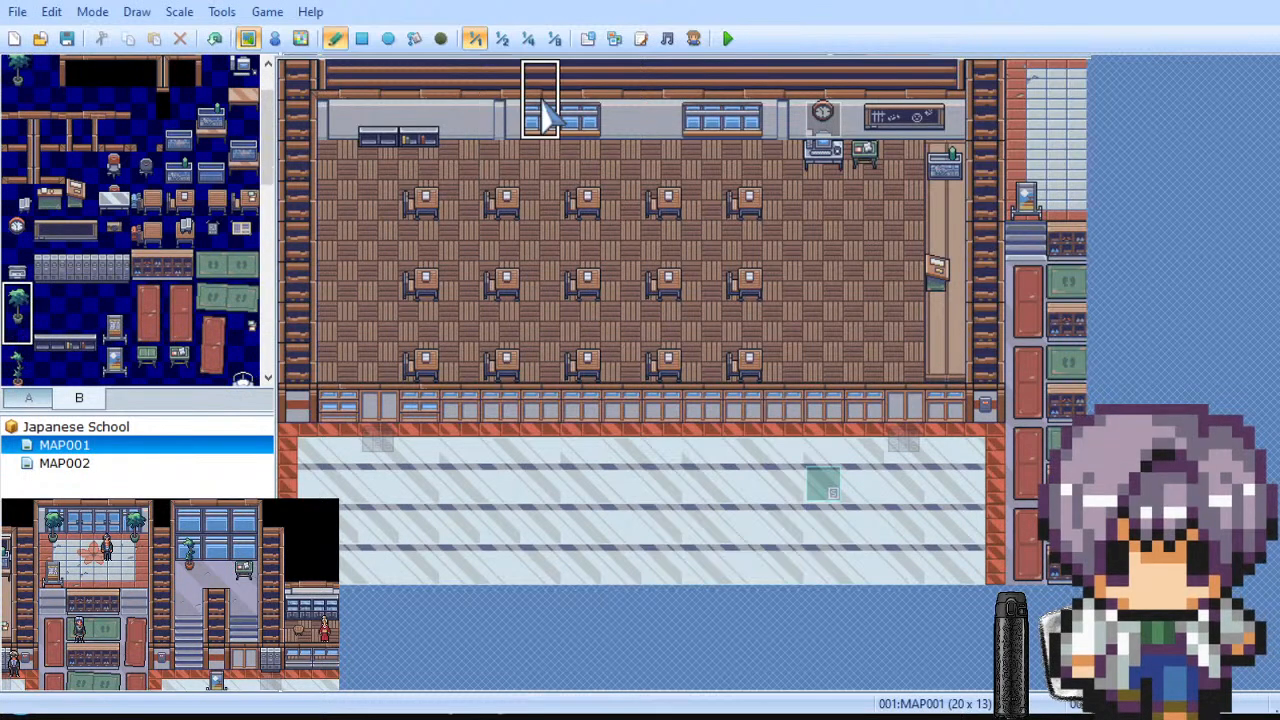
Step: Place leafy potted plants in front of both back wall pillars, and undo a third one tried in the classroom's far corner
{"action": "left_click", "coordinate": [502, 128]}
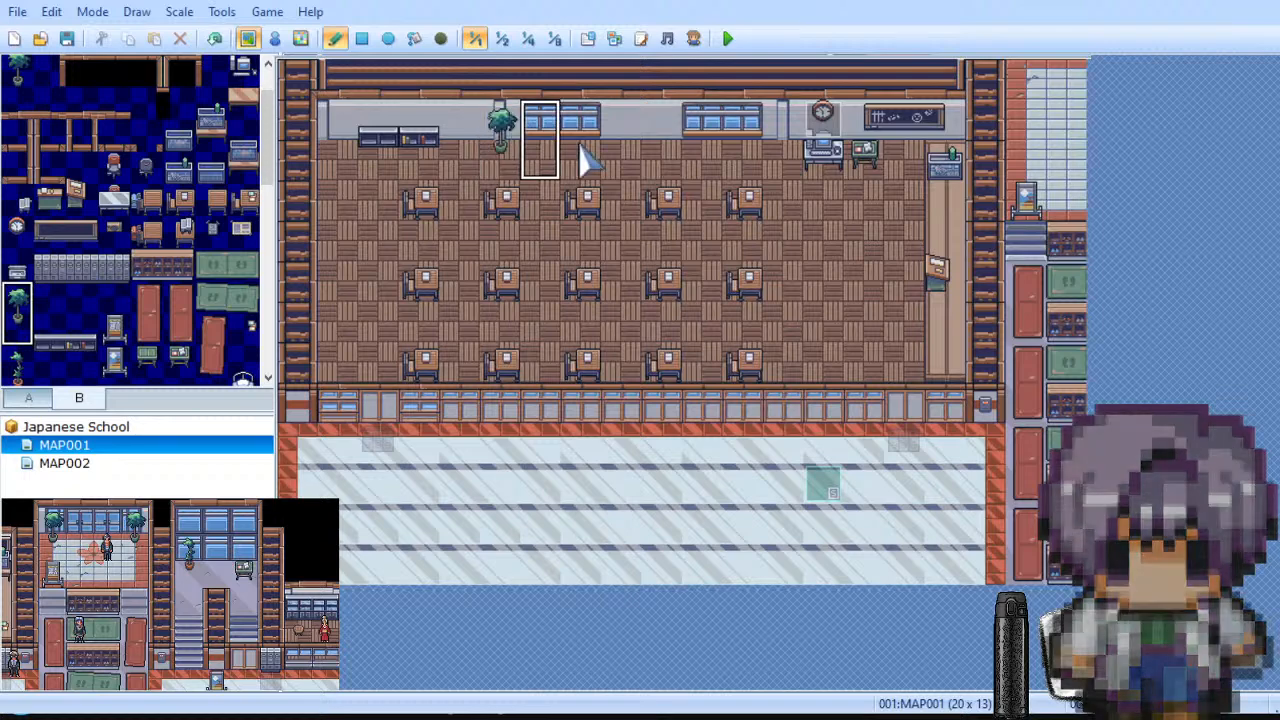
{"action": "left_click", "coordinate": [785, 138]}
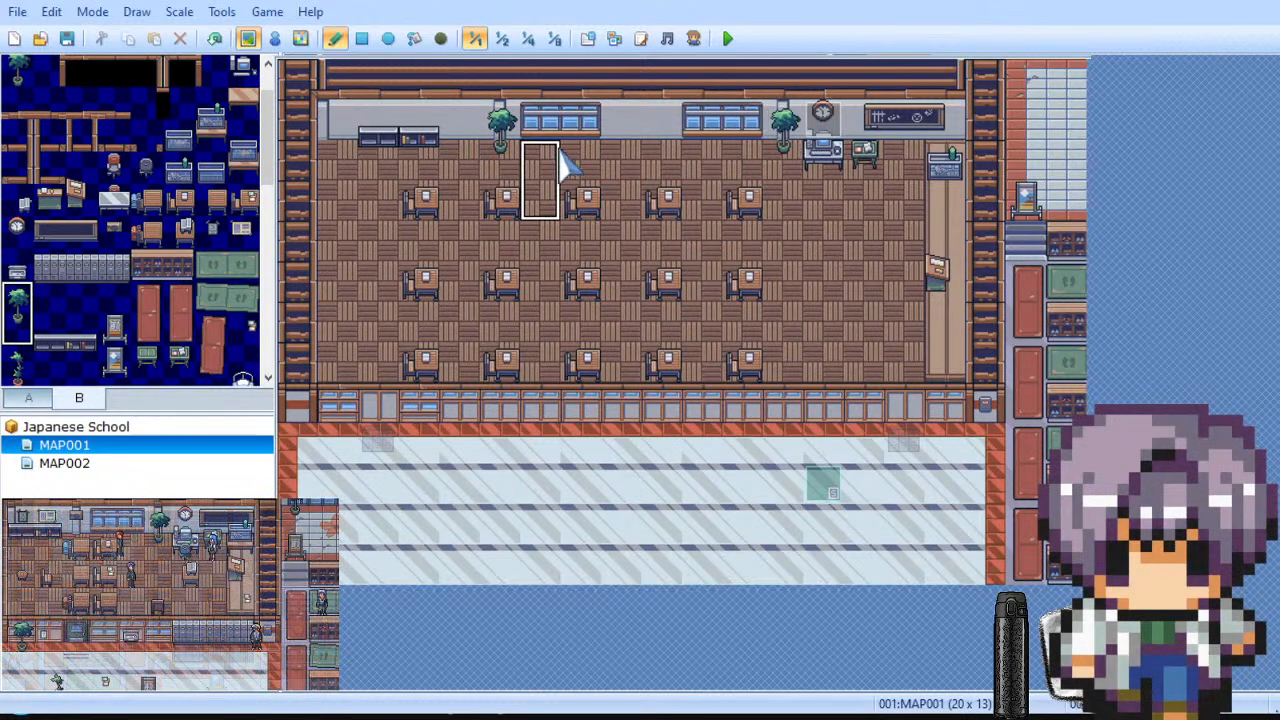
{"action": "left_click", "coordinate": [338, 128]}
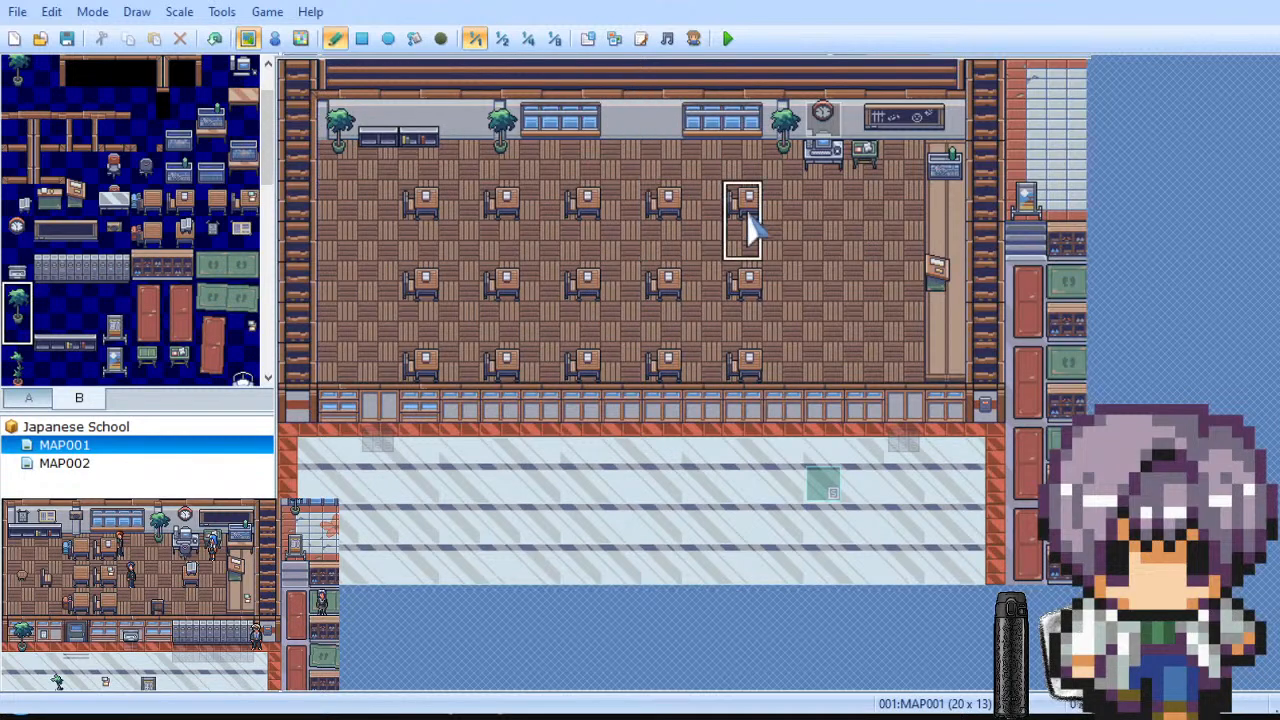
{"action": "key", "text": "ctrl+z"}
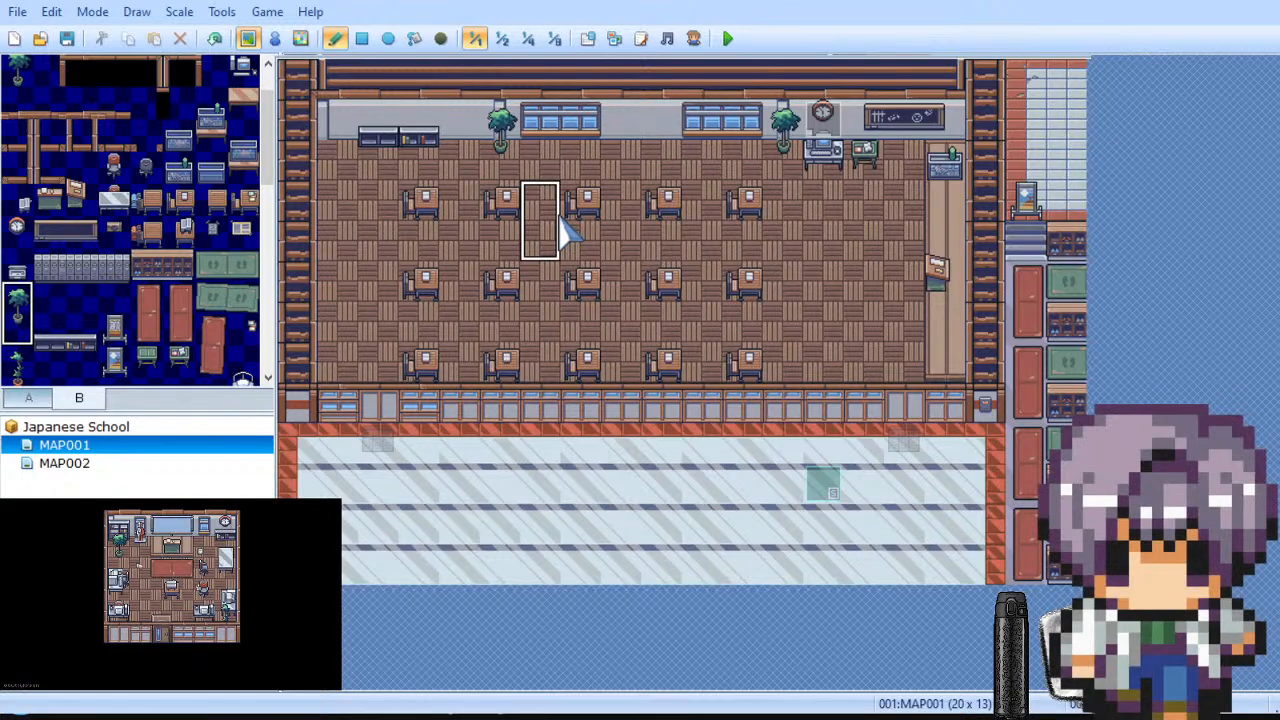
Step: Place the tall plant in a red pot in the entrance area's upper corner, after trying it at the classroom's first pillar
{"action": "scroll", "coordinate": [165, 272], "scroll_direction": "down", "scroll_amount": 3}
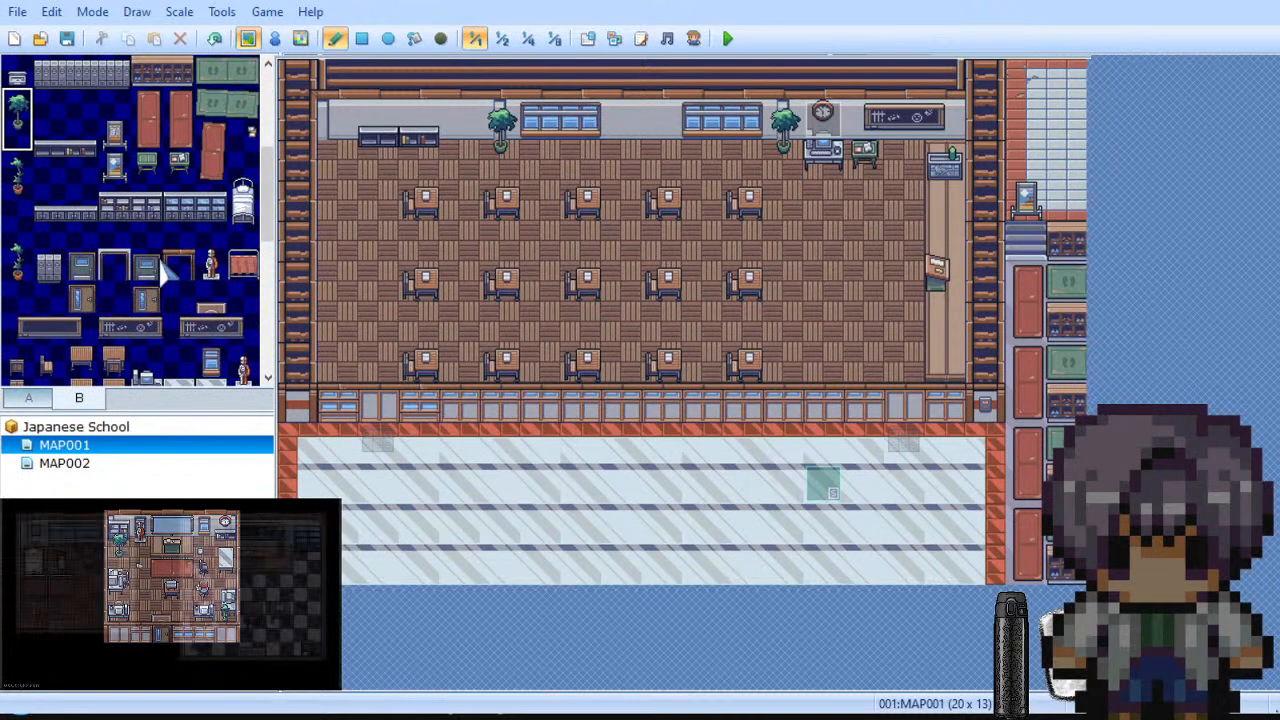
{"action": "left_click", "coordinate": [28, 172]}
{"action": "left_click_drag", "start_coordinate": [31, 174], "coordinate": [20, 202]}
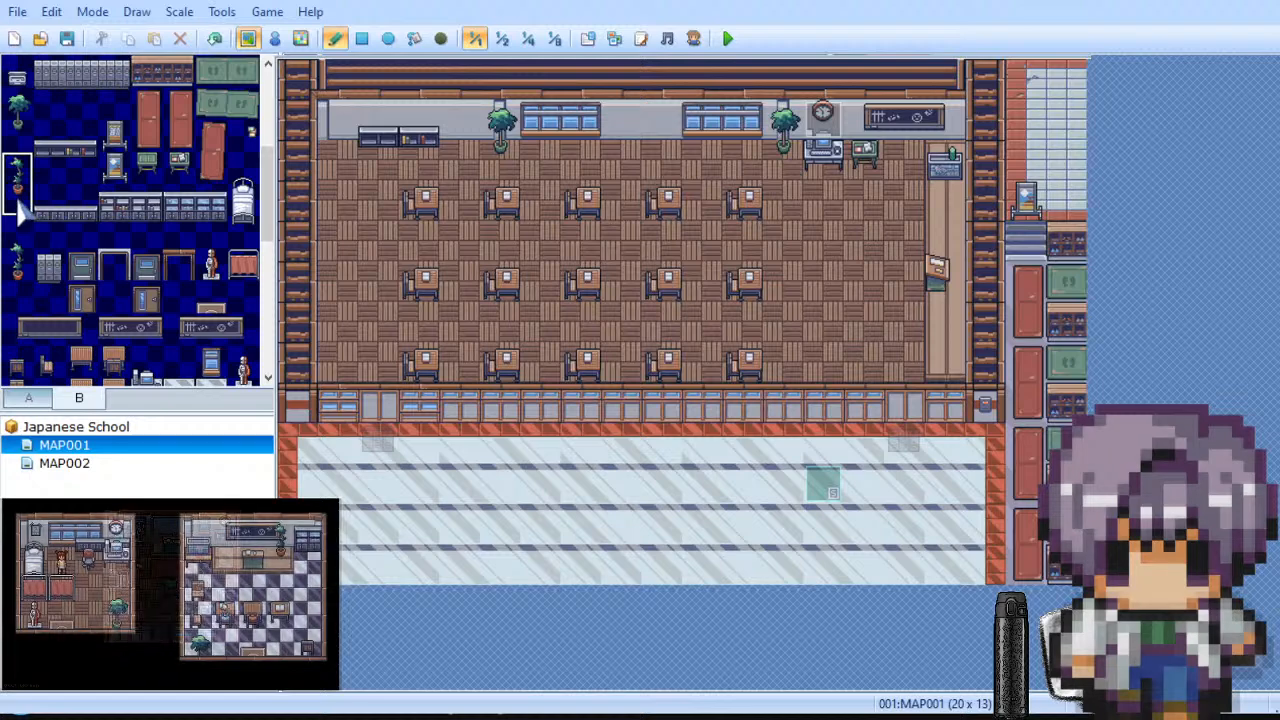
{"action": "left_click", "coordinate": [500, 123]}
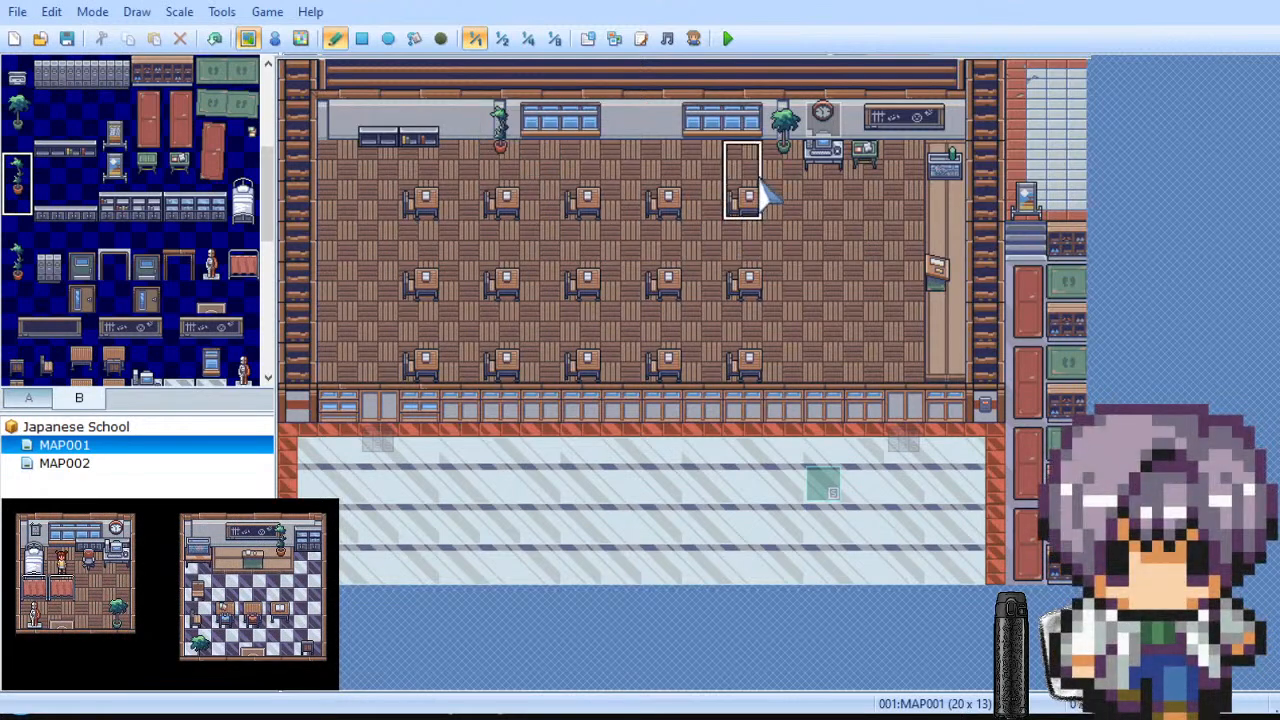
{"action": "left_click", "coordinate": [1048, 90]}
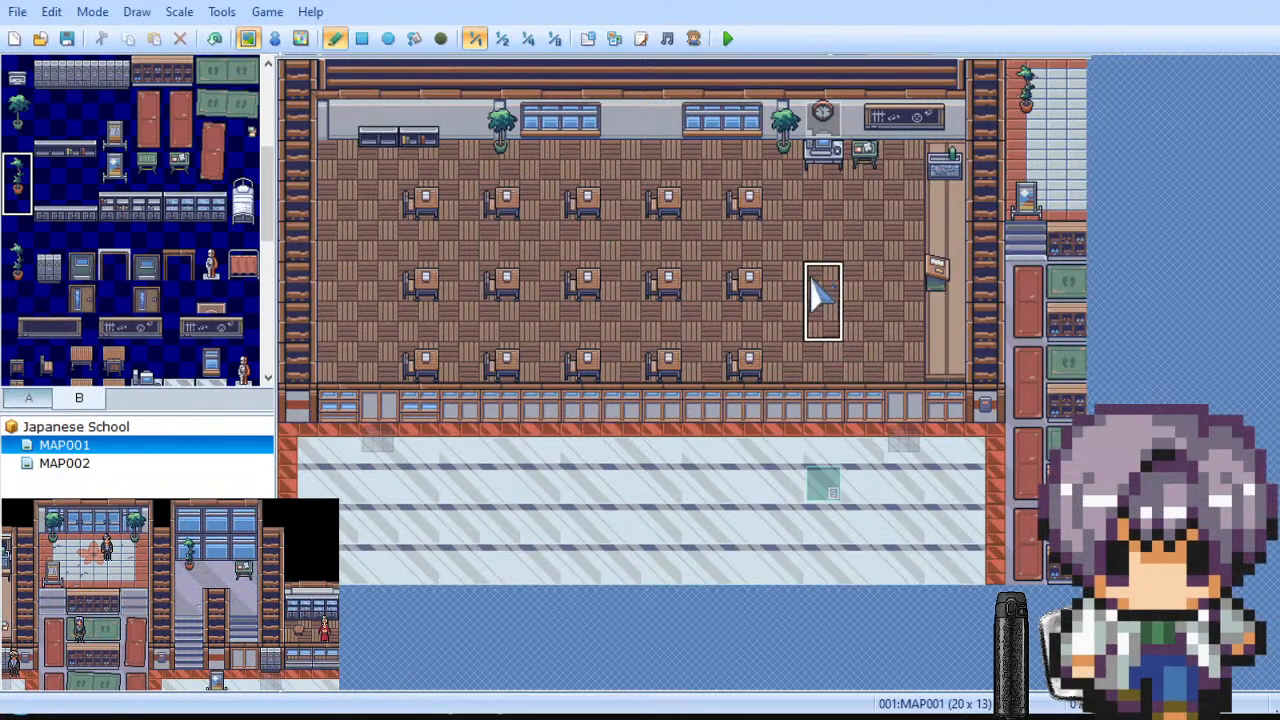
Step: Place the office chair in front of the classroom's computer desk
{"action": "scroll", "coordinate": [160, 305], "scroll_direction": "down", "scroll_amount": 4}
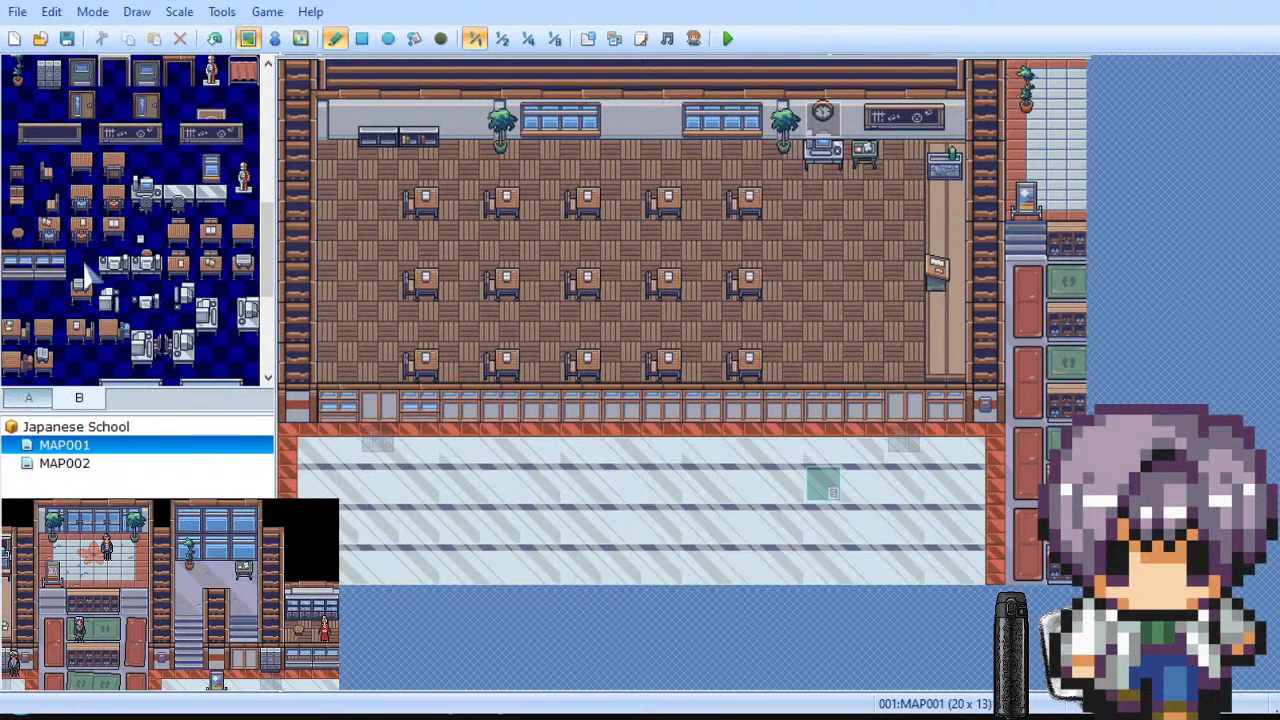
{"action": "left_click", "coordinate": [148, 208]}
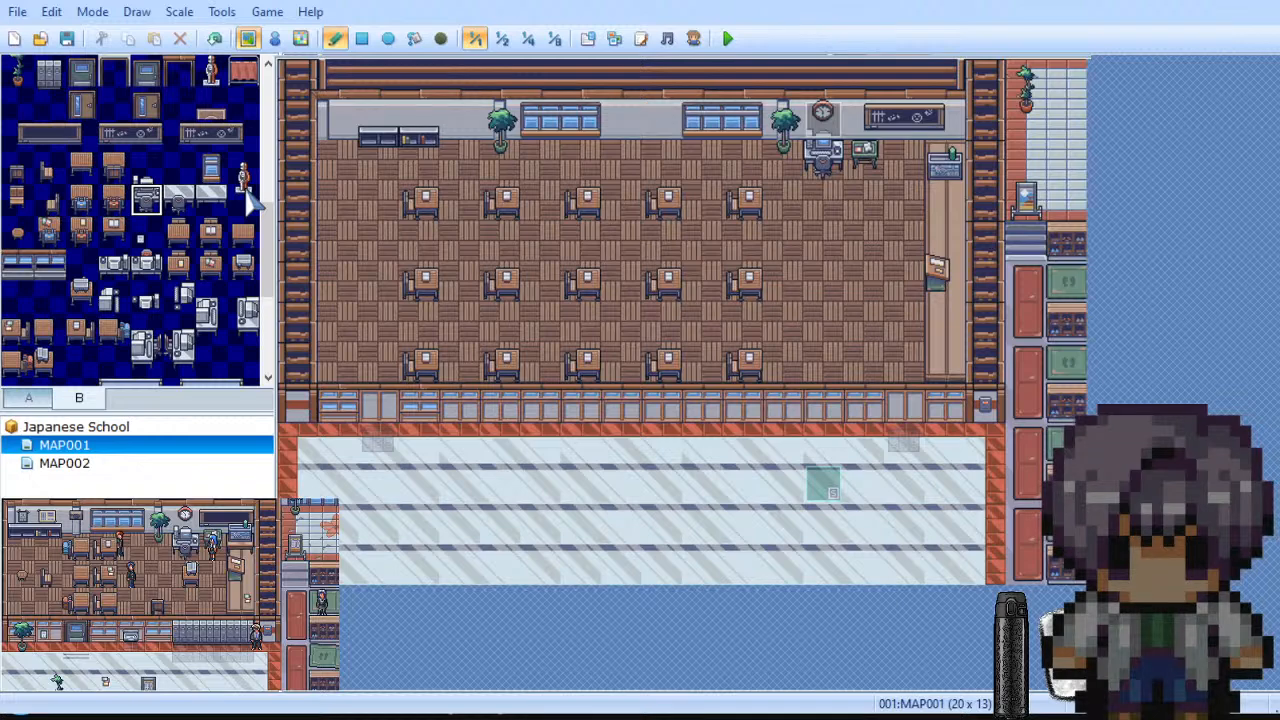
Step: Try the small wooden desk with papers on the floor between the middle desk row and the lectern
{"action": "scroll", "coordinate": [213, 258], "scroll_direction": "down", "scroll_amount": 1}
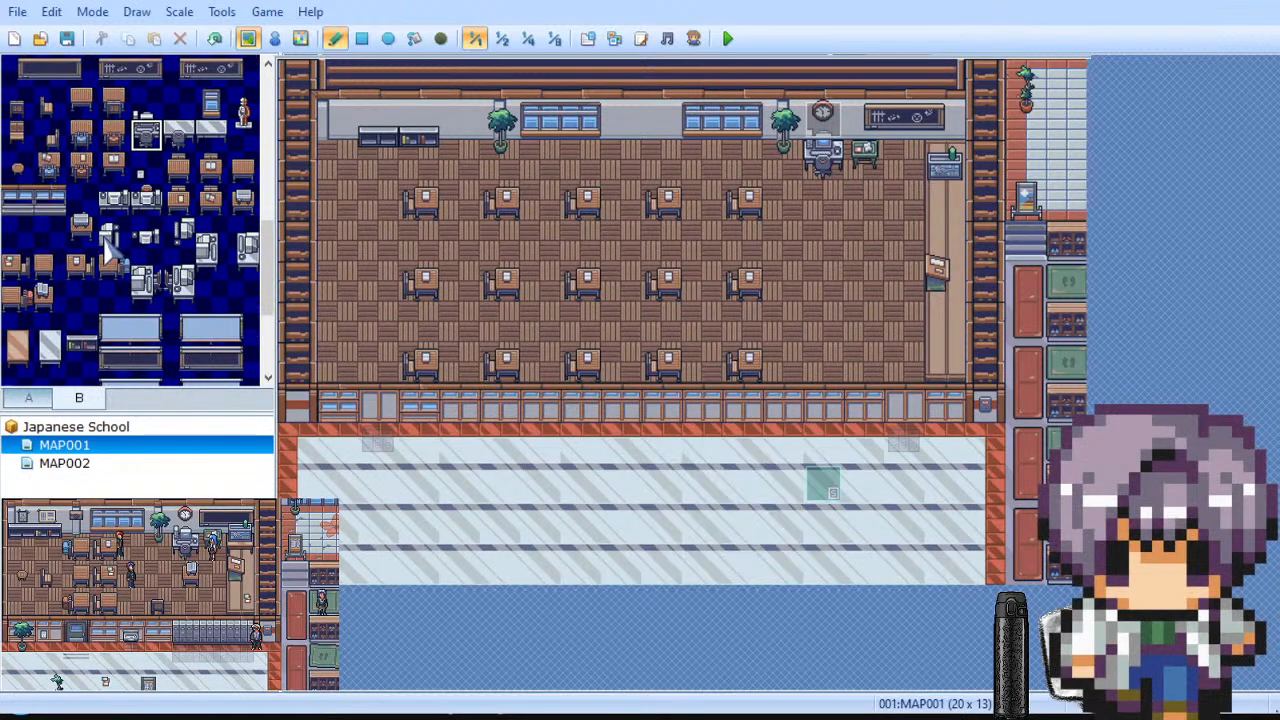
{"action": "scroll", "coordinate": [190, 223], "scroll_direction": "down", "scroll_amount": 1}
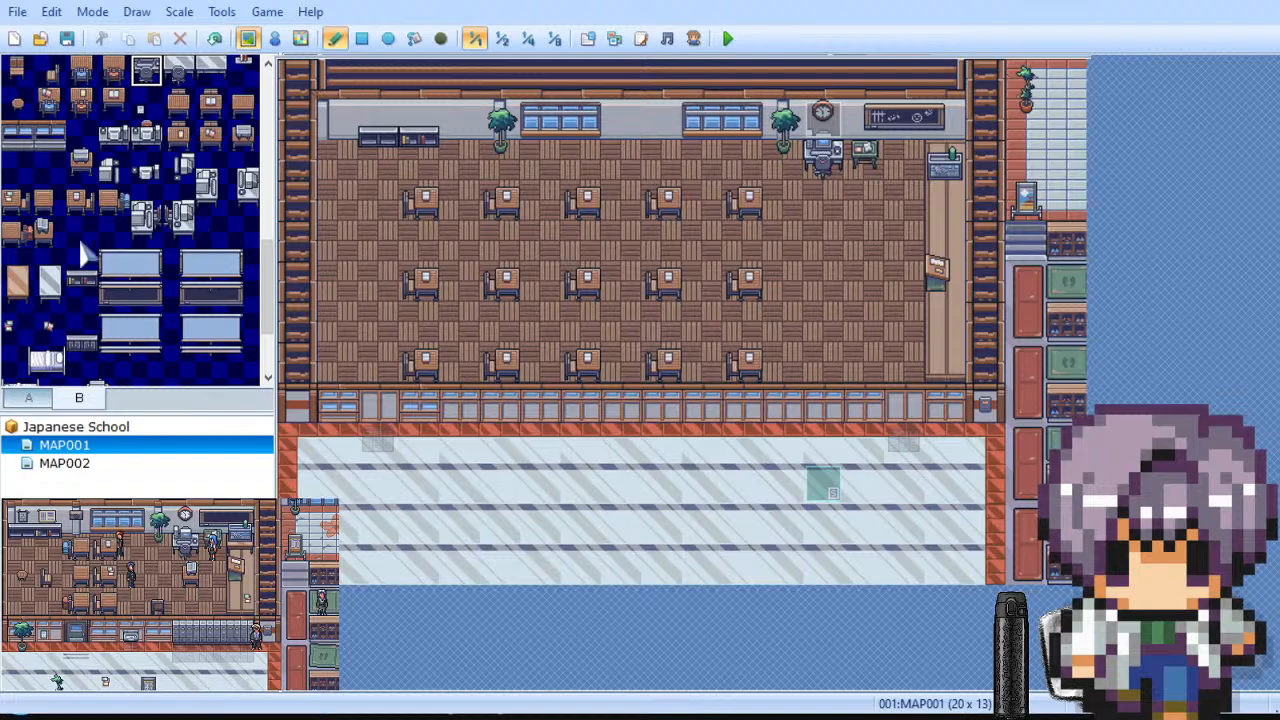
{"action": "left_click", "coordinate": [48, 232]}
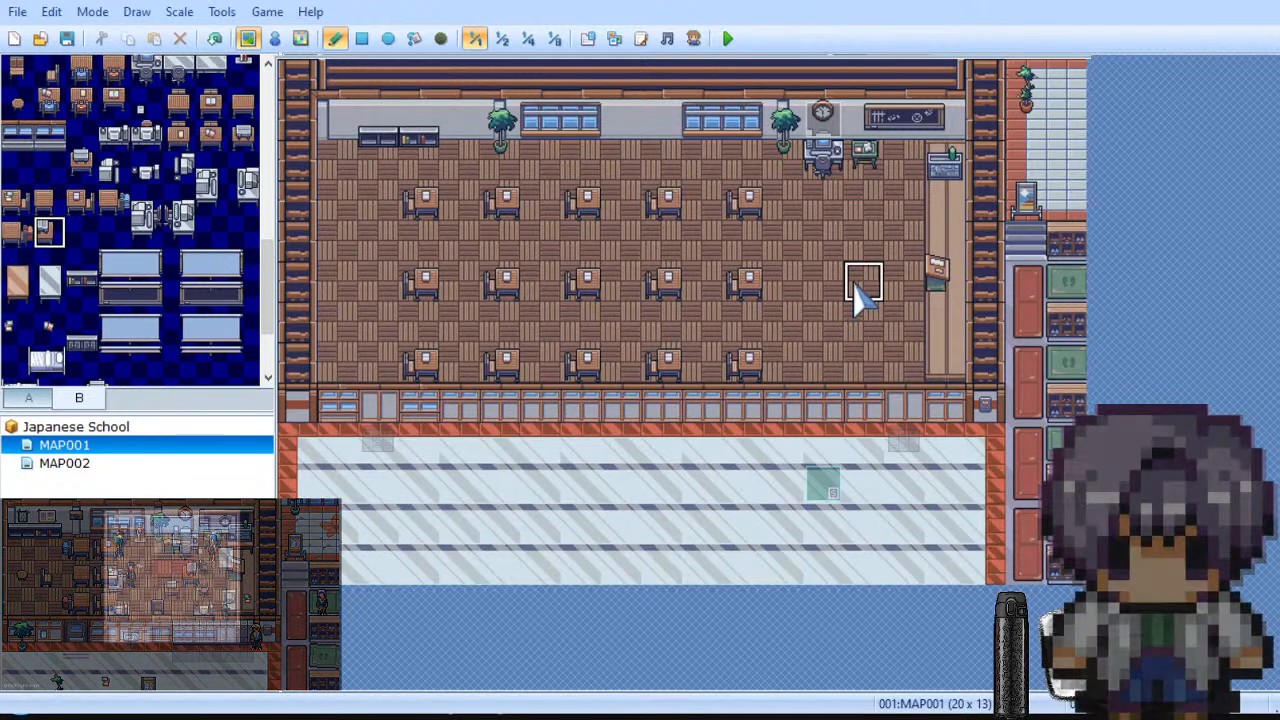
{"action": "left_click", "coordinate": [856, 288]}
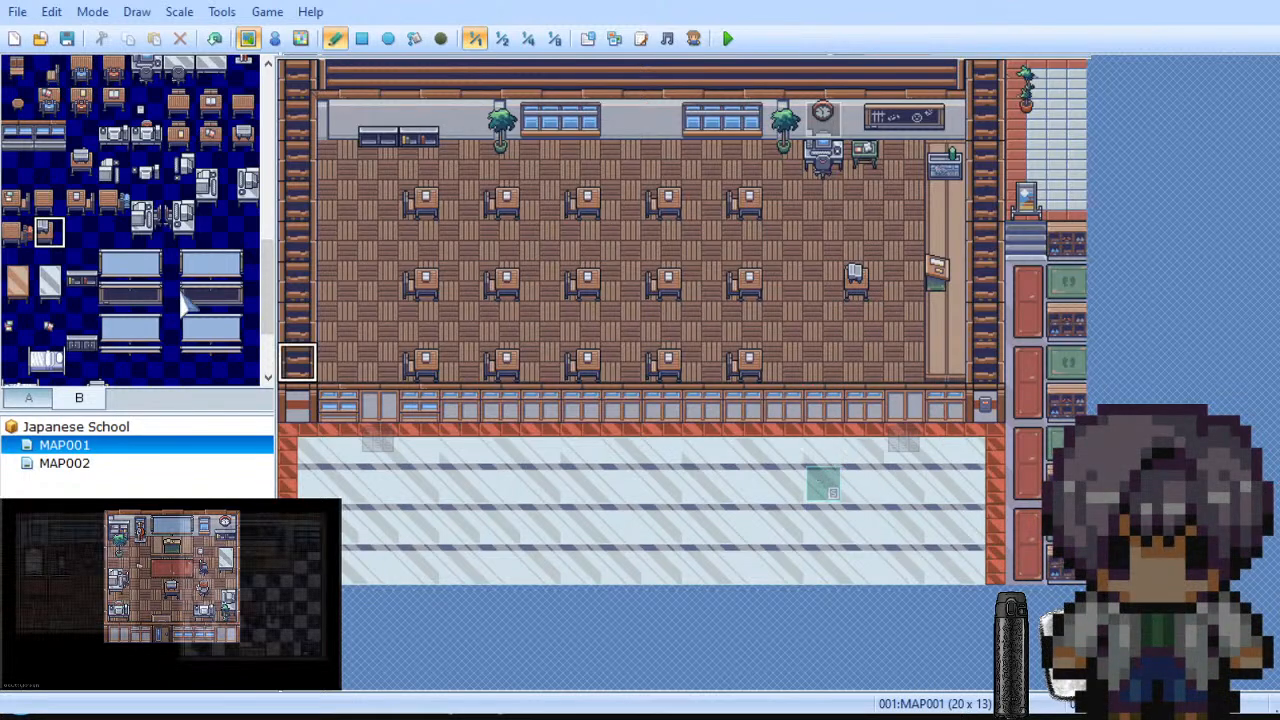
Step: Try the open book in place of the small desk facing the lectern, and clear that floor spot again
{"action": "scroll", "coordinate": [155, 270], "scroll_direction": "down", "scroll_amount": 2}
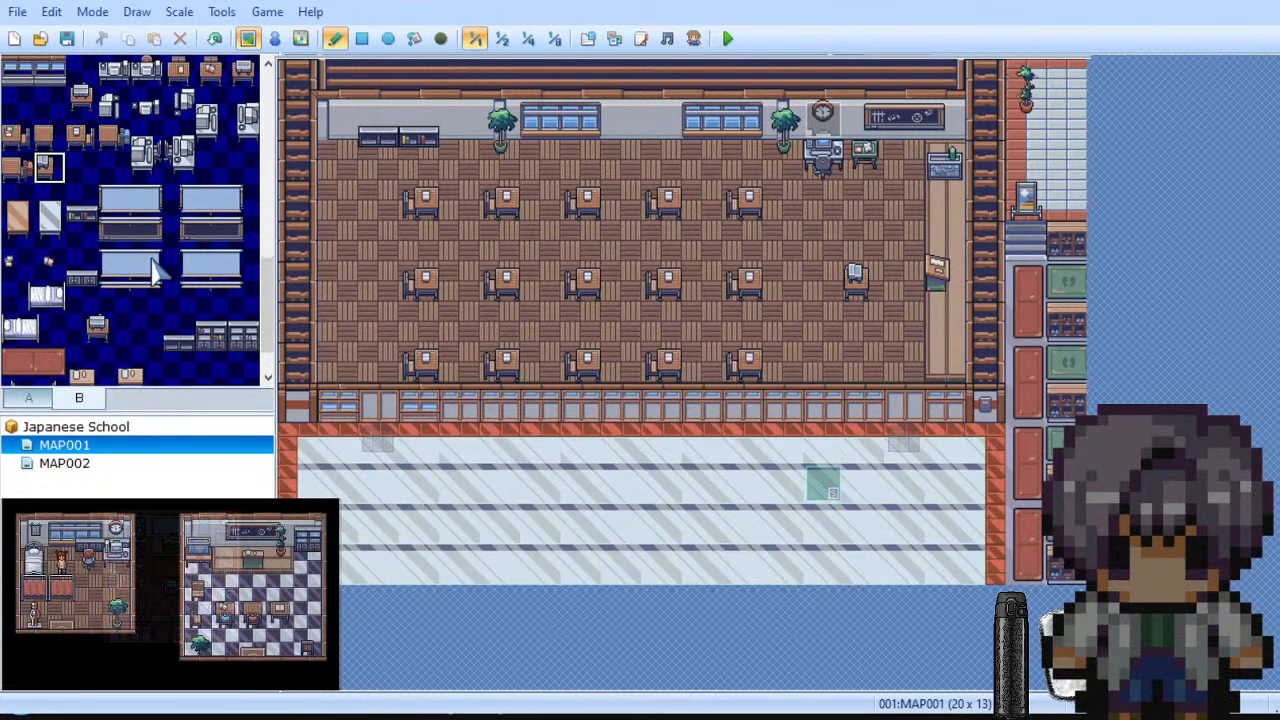
{"action": "scroll", "coordinate": [155, 270], "scroll_direction": "down", "scroll_amount": 2}
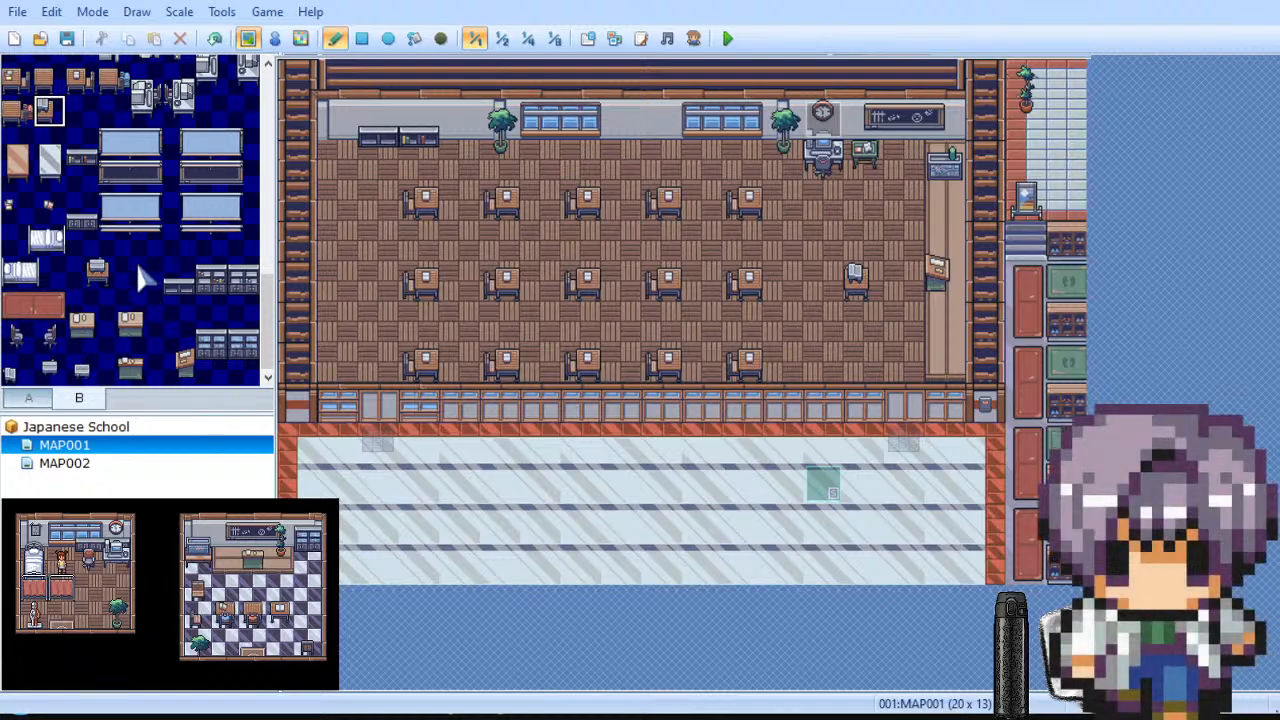
{"action": "scroll", "coordinate": [143, 277], "scroll_direction": "down", "scroll_amount": 3}
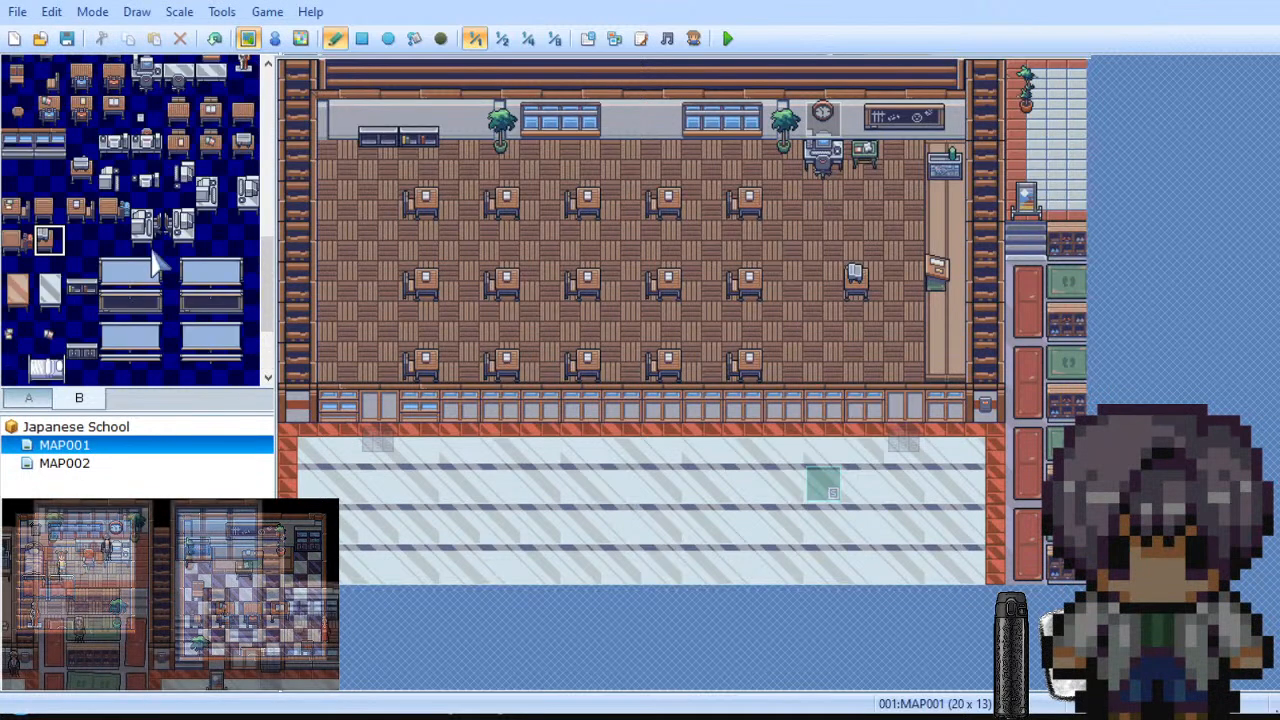
{"action": "scroll", "coordinate": [149, 257], "scroll_direction": "down", "scroll_amount": 3}
{"action": "scroll", "coordinate": [148, 260], "scroll_direction": "up", "scroll_amount": 3}
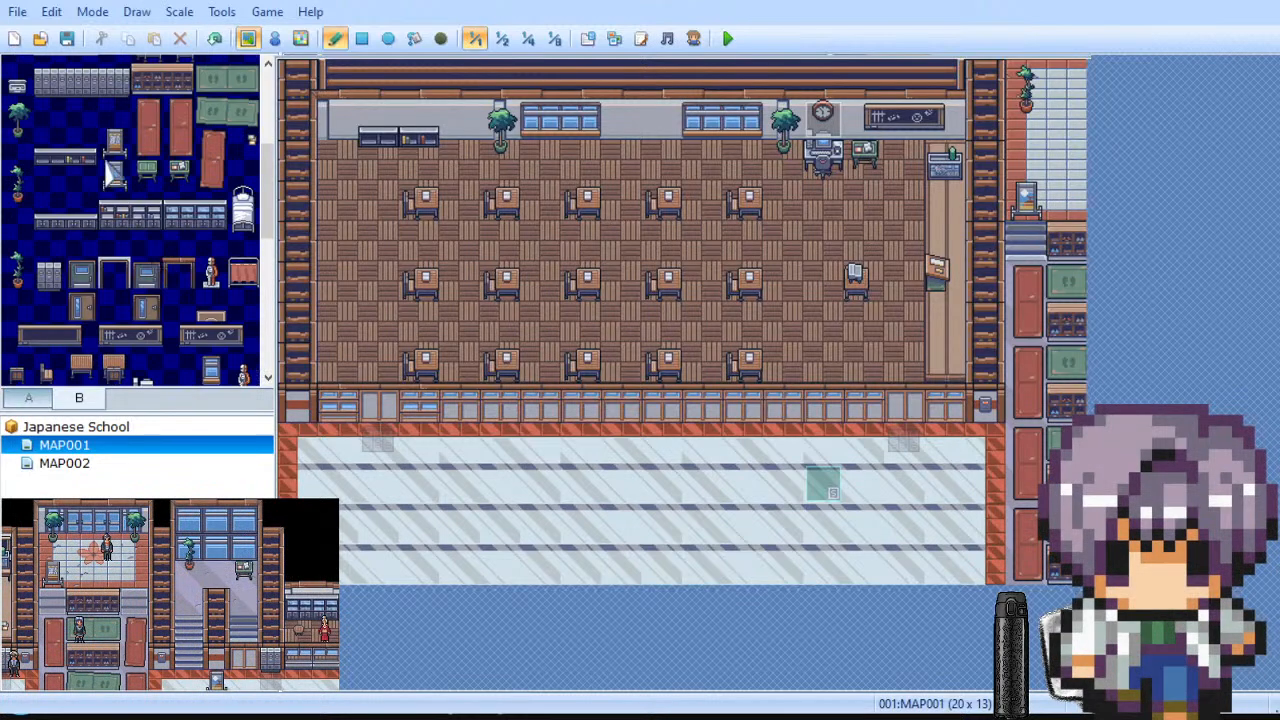
{"action": "scroll", "coordinate": [117, 204], "scroll_direction": "up", "scroll_amount": 3}
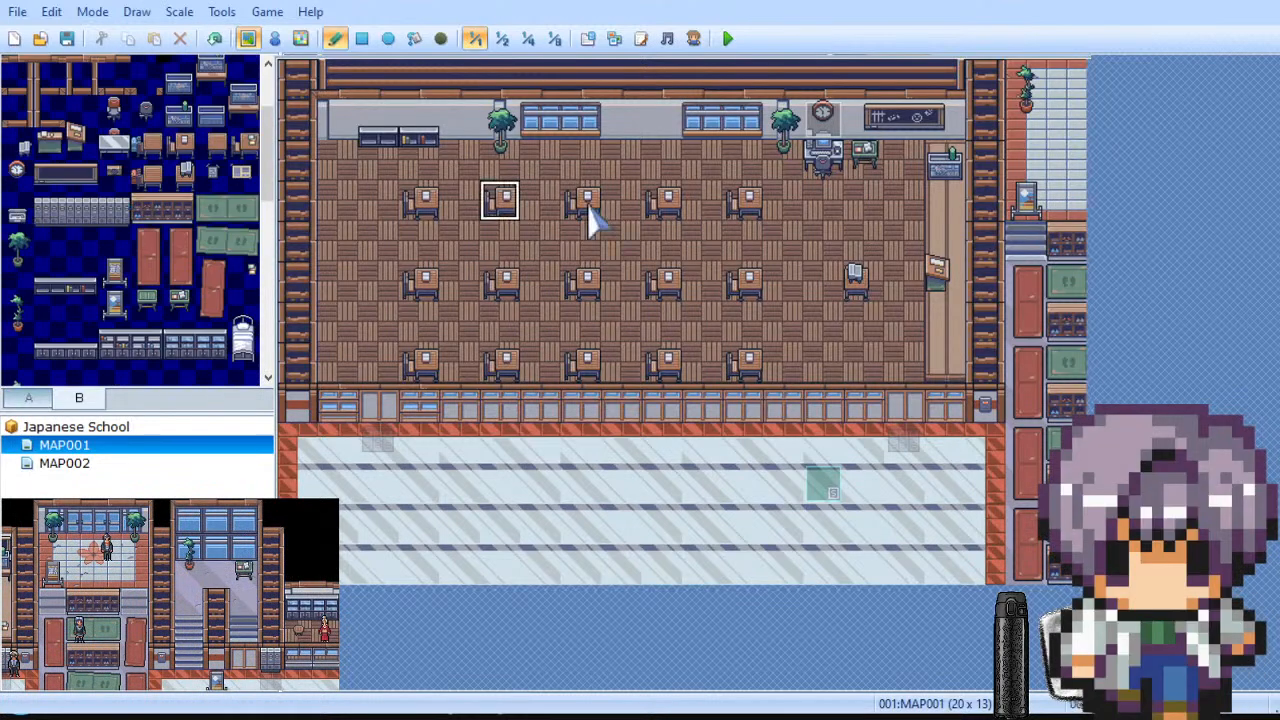
{"action": "left_click", "coordinate": [502, 285]}
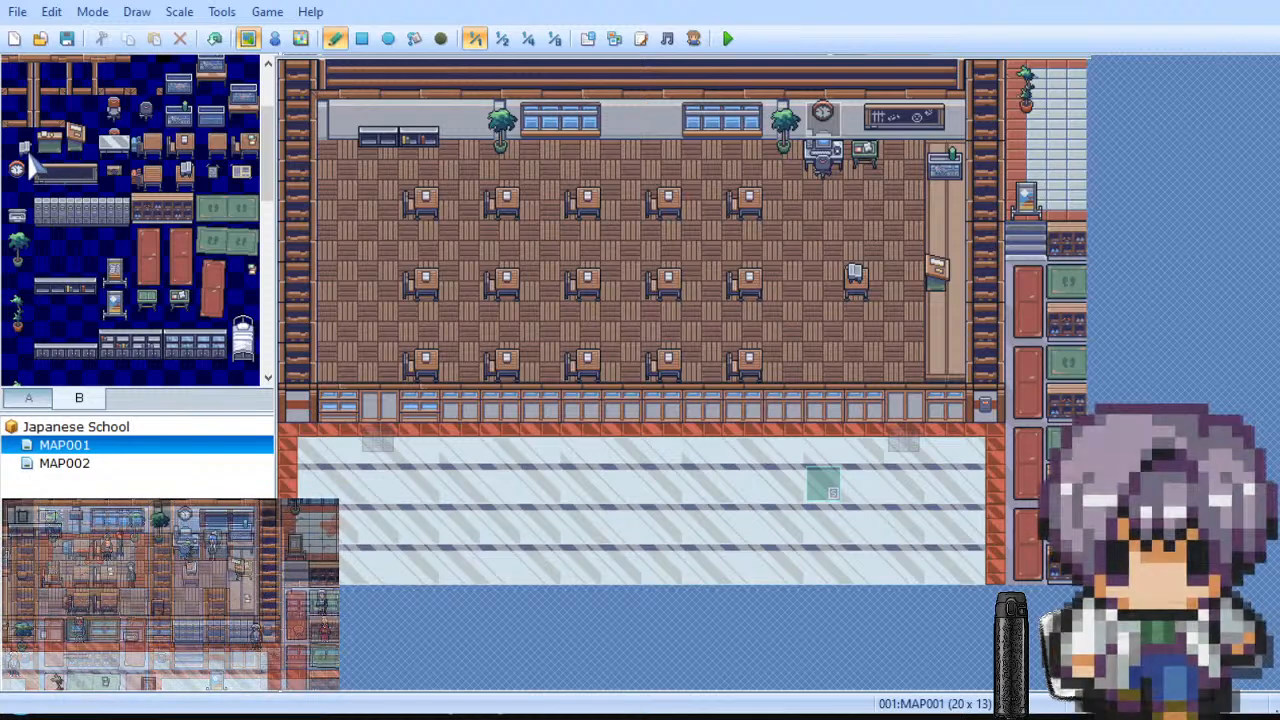
{"action": "left_click", "coordinate": [28, 153]}
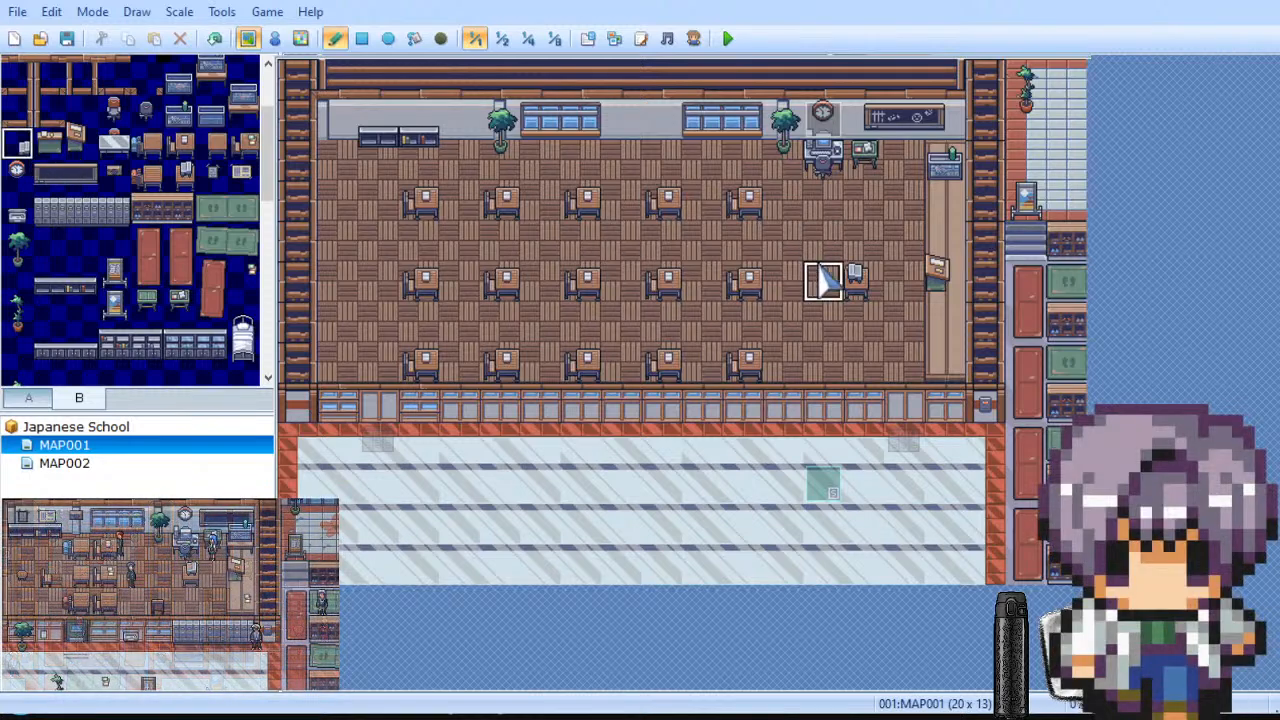
{"action": "left_click", "coordinate": [866, 285]}
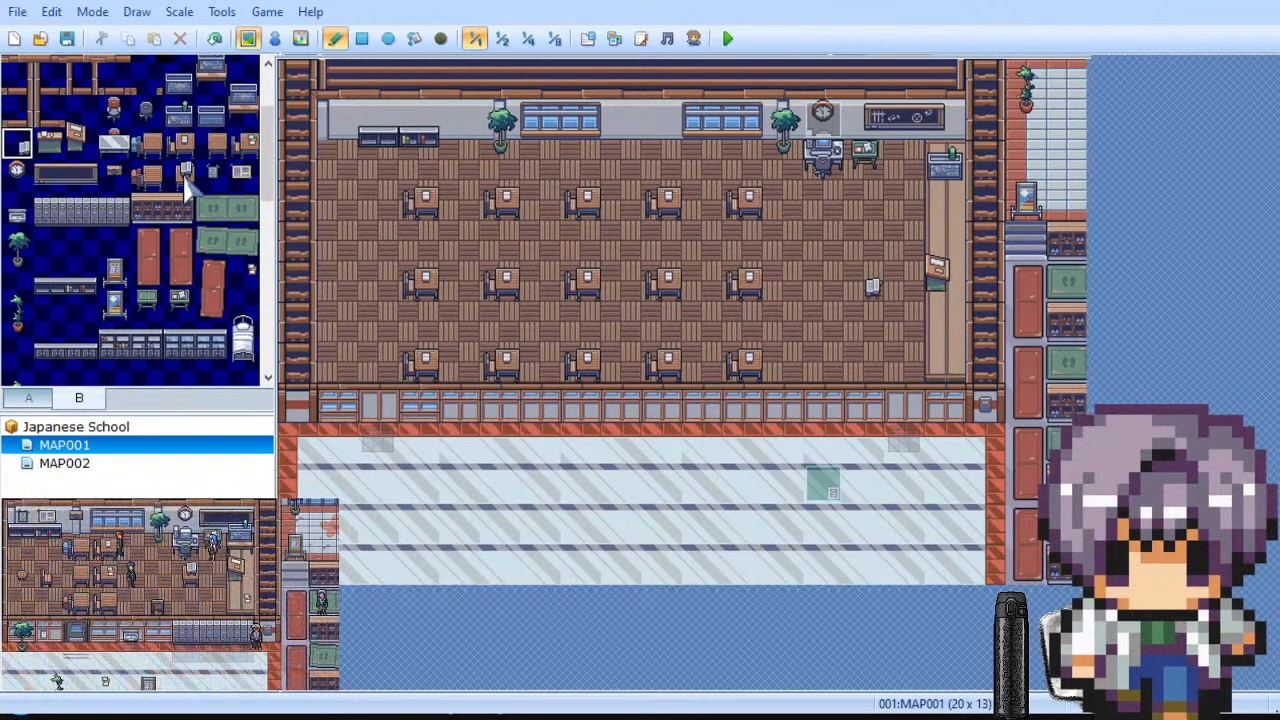
{"action": "left_click", "coordinate": [213, 146]}
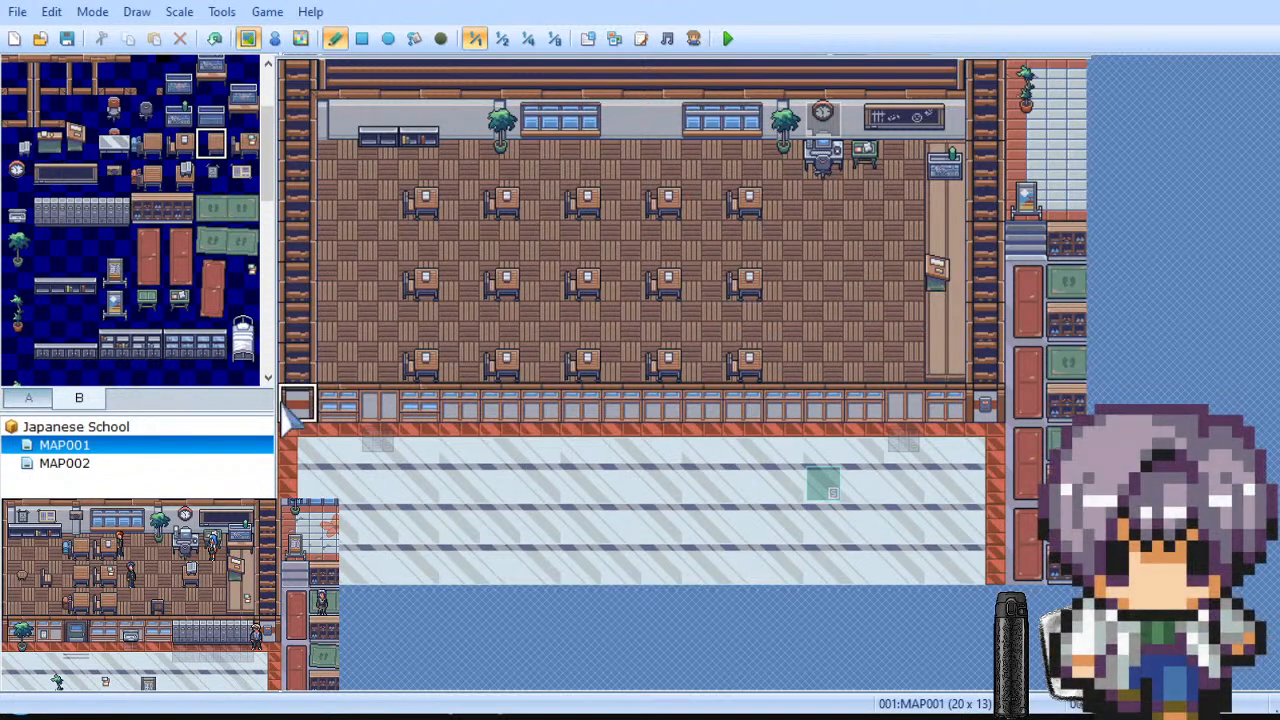
Step: Place the anatomical model against the back wall in the classroom corner beside the low bookshelf
{"action": "scroll", "coordinate": [228, 280], "scroll_direction": "up", "scroll_amount": 3}
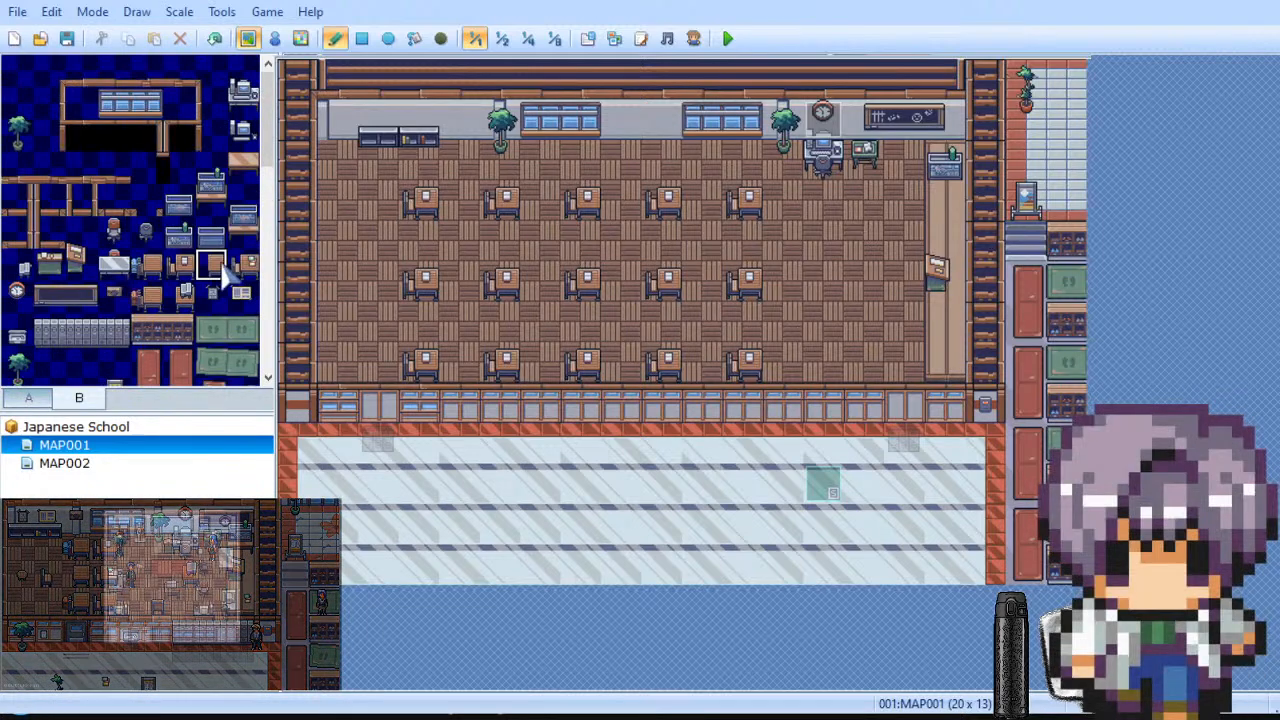
{"action": "scroll", "coordinate": [228, 280], "scroll_direction": "down", "scroll_amount": 6}
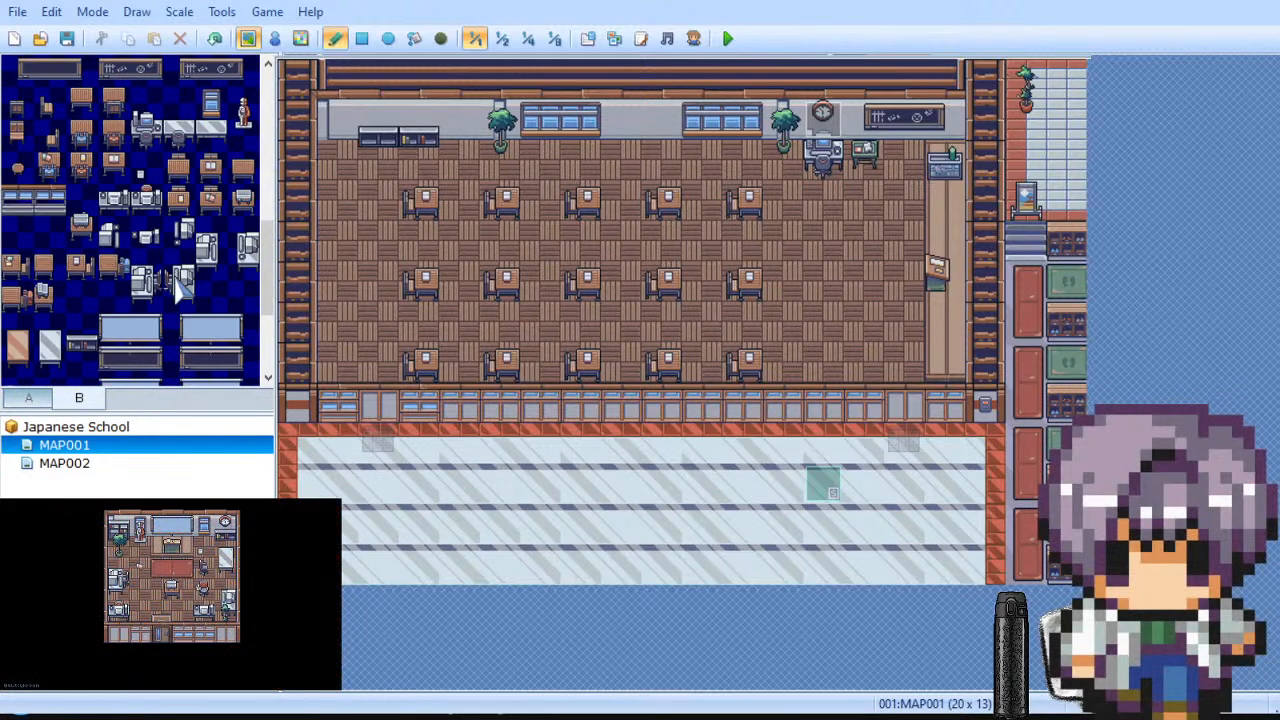
{"action": "scroll", "coordinate": [178, 288], "scroll_direction": "down", "scroll_amount": 5}
{"action": "scroll", "coordinate": [178, 288], "scroll_direction": "down", "scroll_amount": 8}
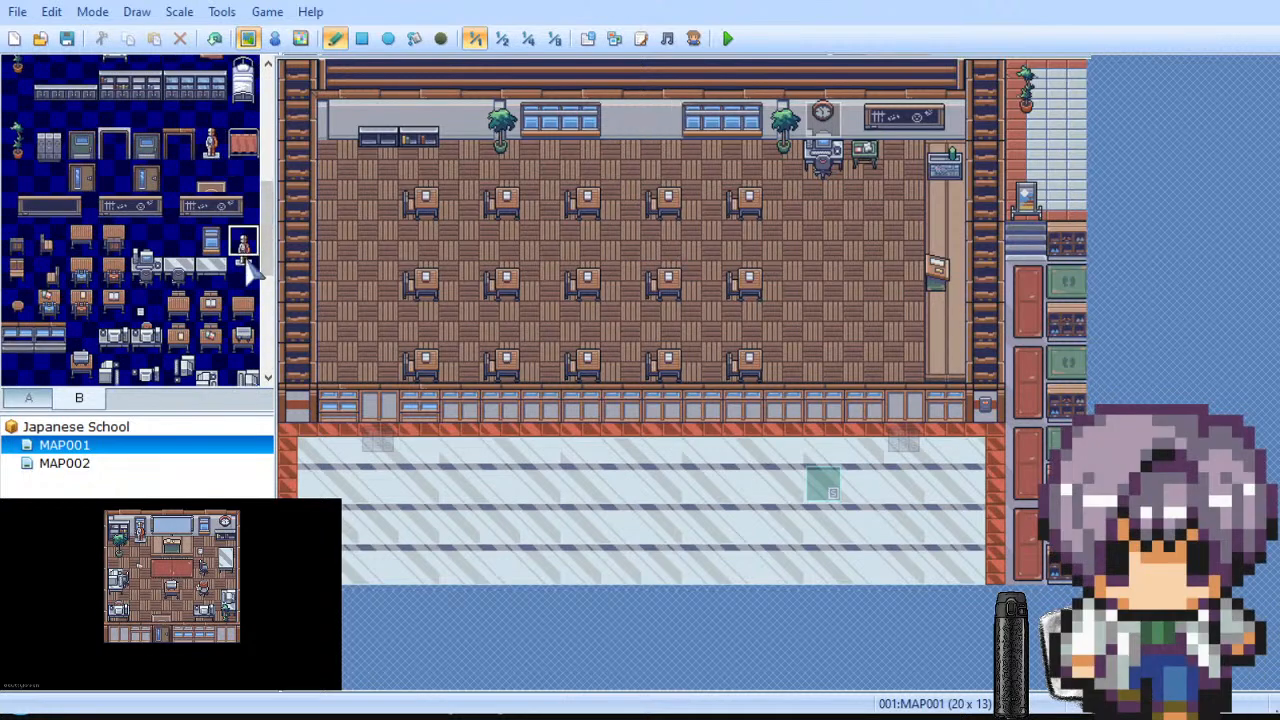
{"action": "left_click", "coordinate": [620, 130]}
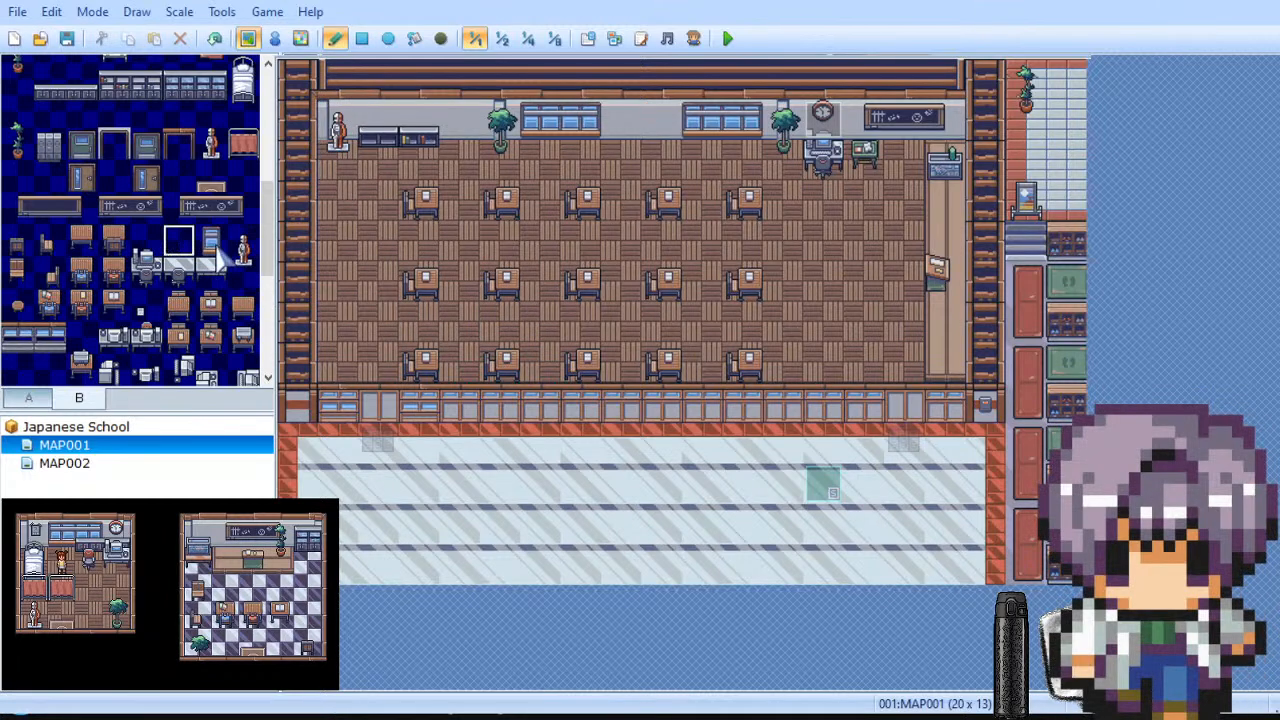
Step: Try the narrow single window beside the first wide window and beside the first pillar, and undo both placements
{"action": "left_click", "coordinate": [212, 248]}
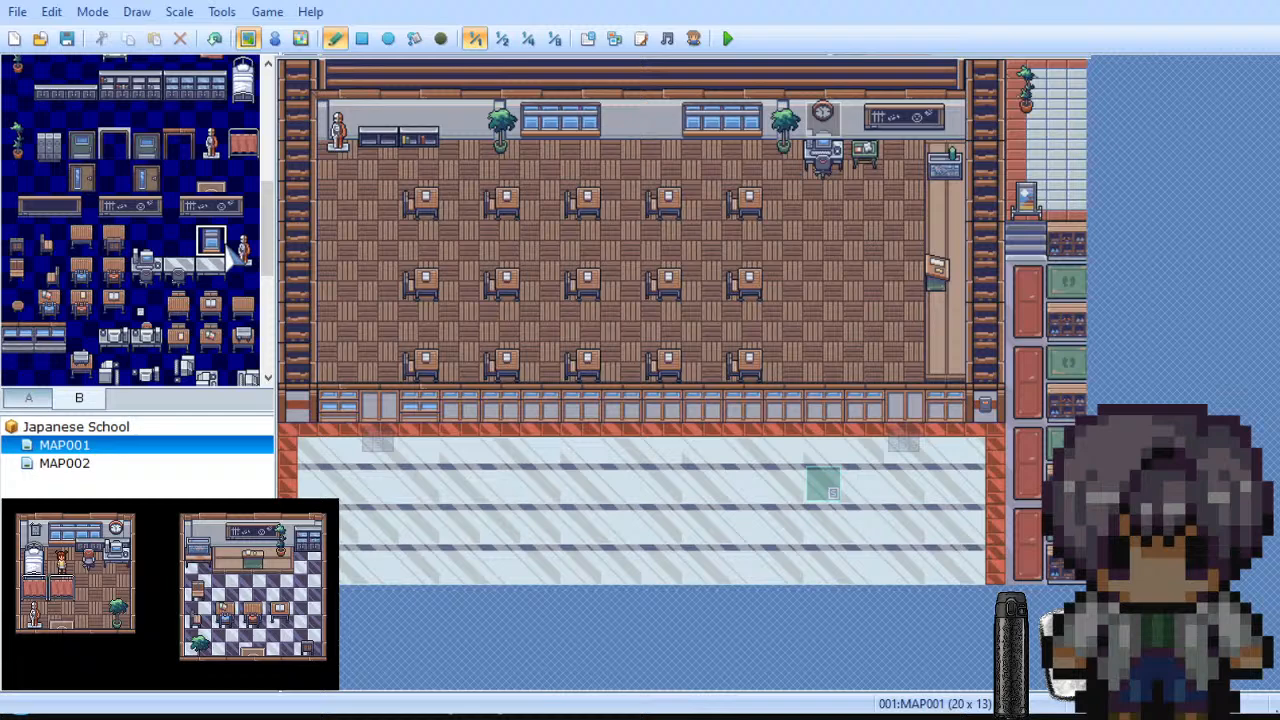
{"action": "left_click", "coordinate": [620, 125]}
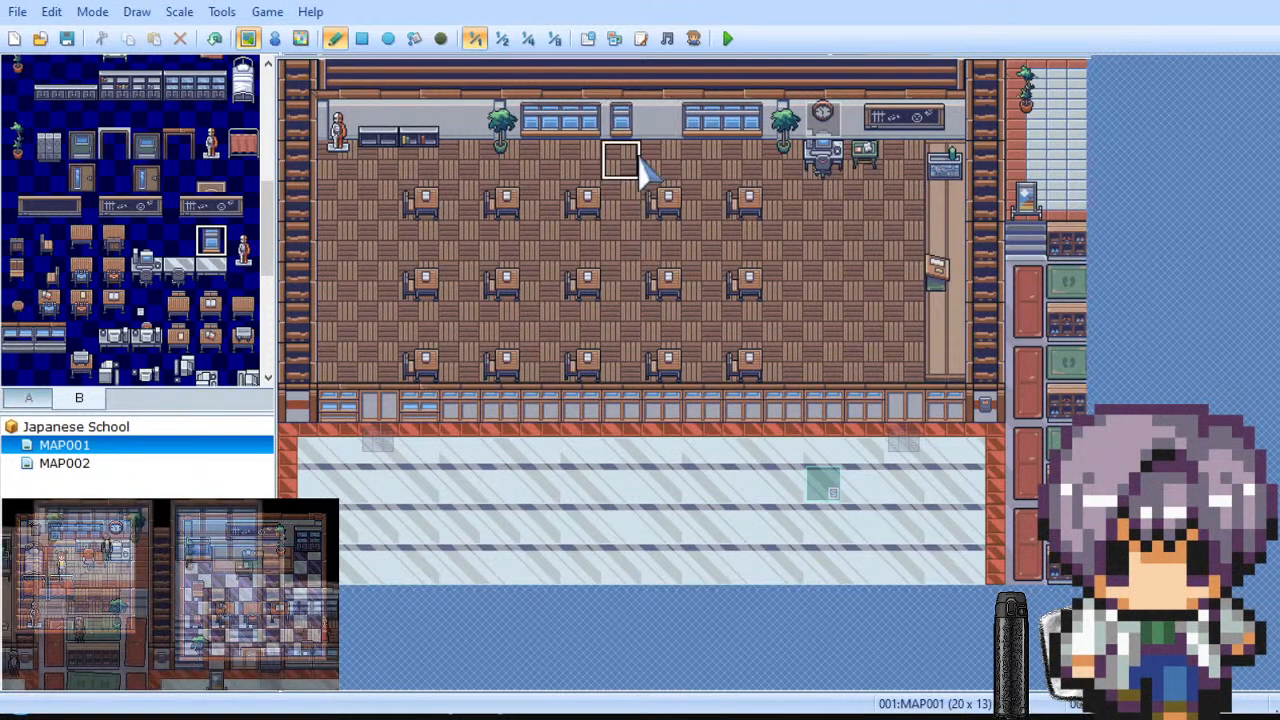
{"action": "key", "text": "ctrl+z"}
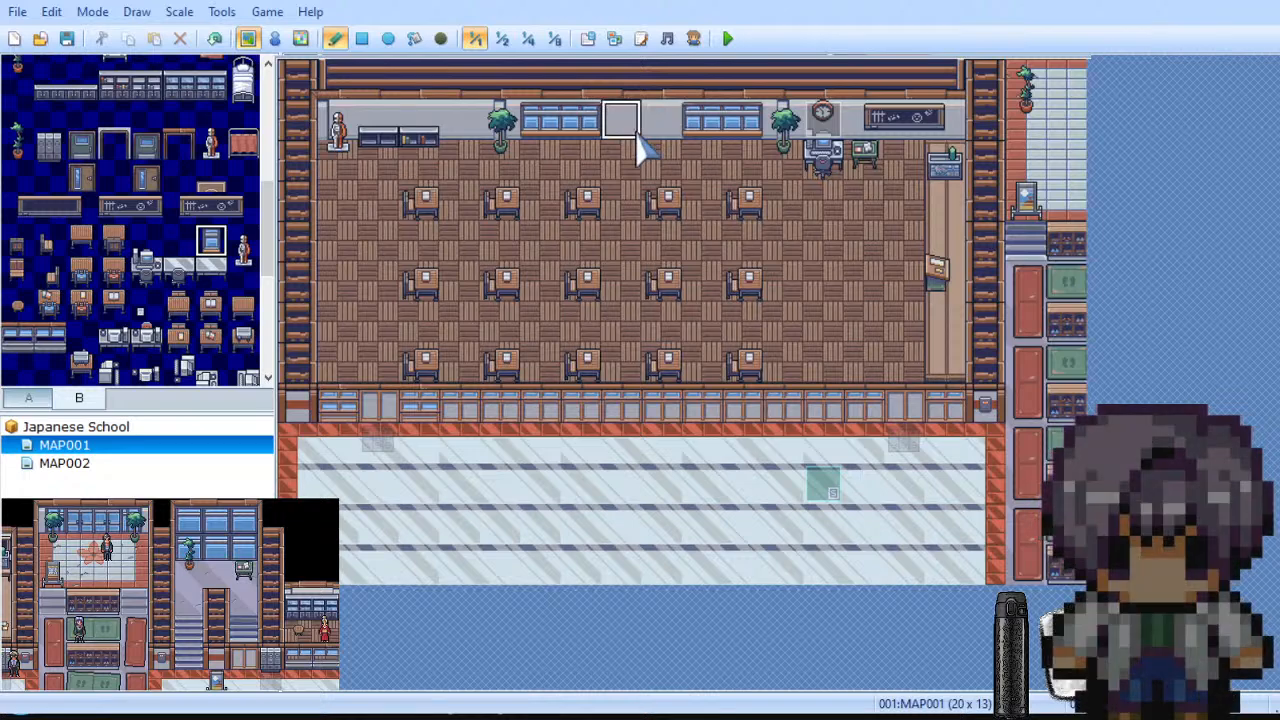
{"action": "key", "text": "ctrl+z"}
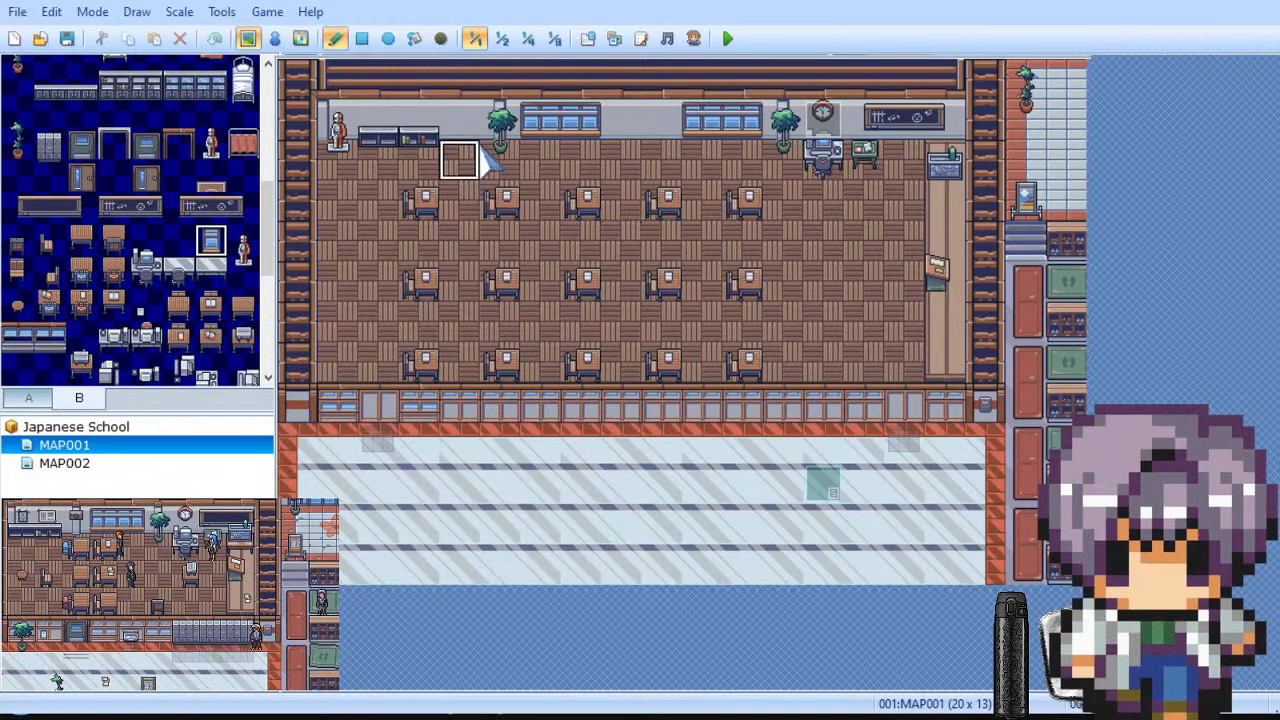
{"action": "left_click", "coordinate": [462, 134]}
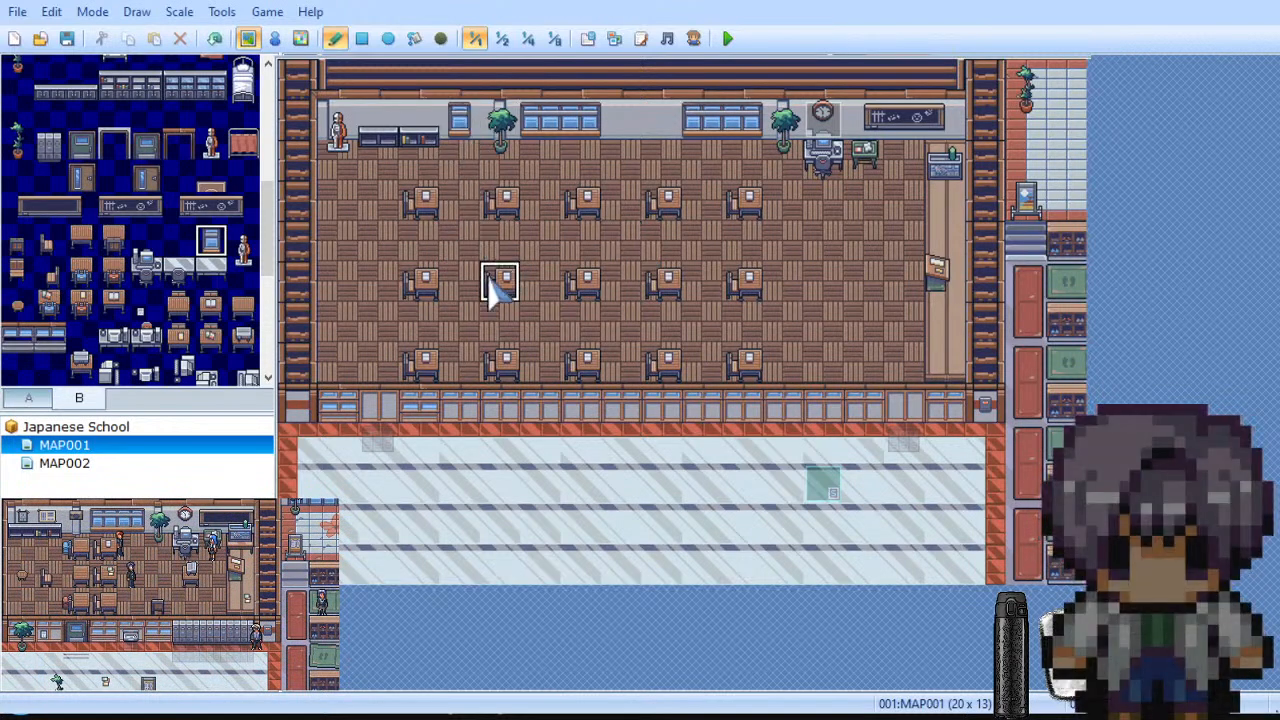
{"action": "key", "text": "ctrl+z"}
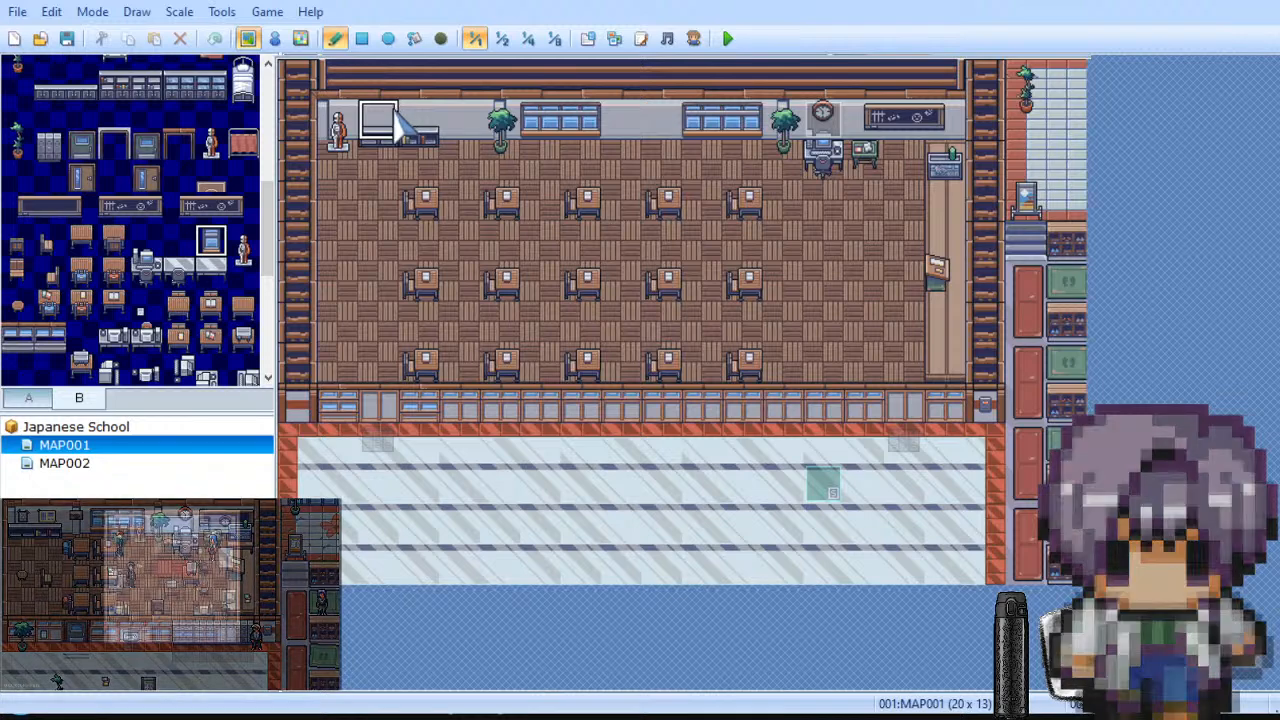
Step: Place the two-tile-wide window on the back wall above the low bookshelf
{"action": "scroll", "coordinate": [170, 205], "scroll_direction": "up", "scroll_amount": 4}
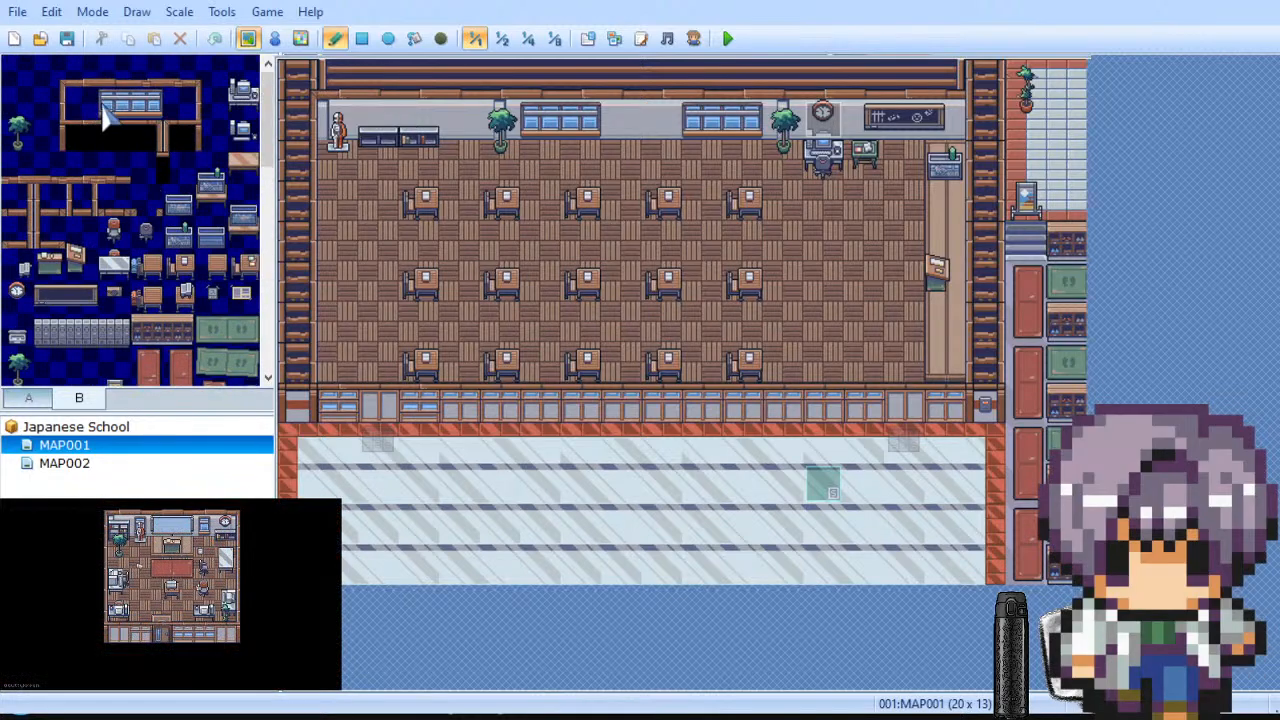
{"action": "left_click", "coordinate": [378, 122]}
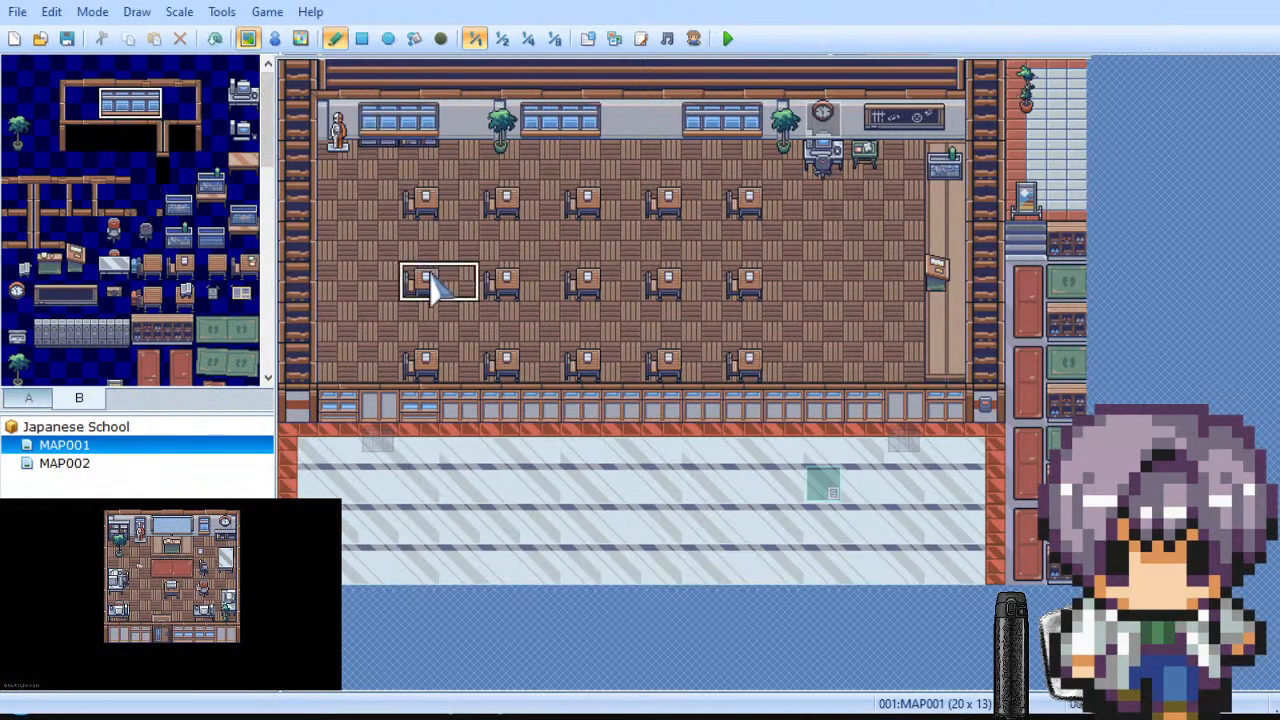
Step: Undo the two-tile-wide window placed on the back wall above the low bookshelf
{"action": "scroll", "coordinate": [148, 245], "scroll_direction": "down", "scroll_amount": 3}
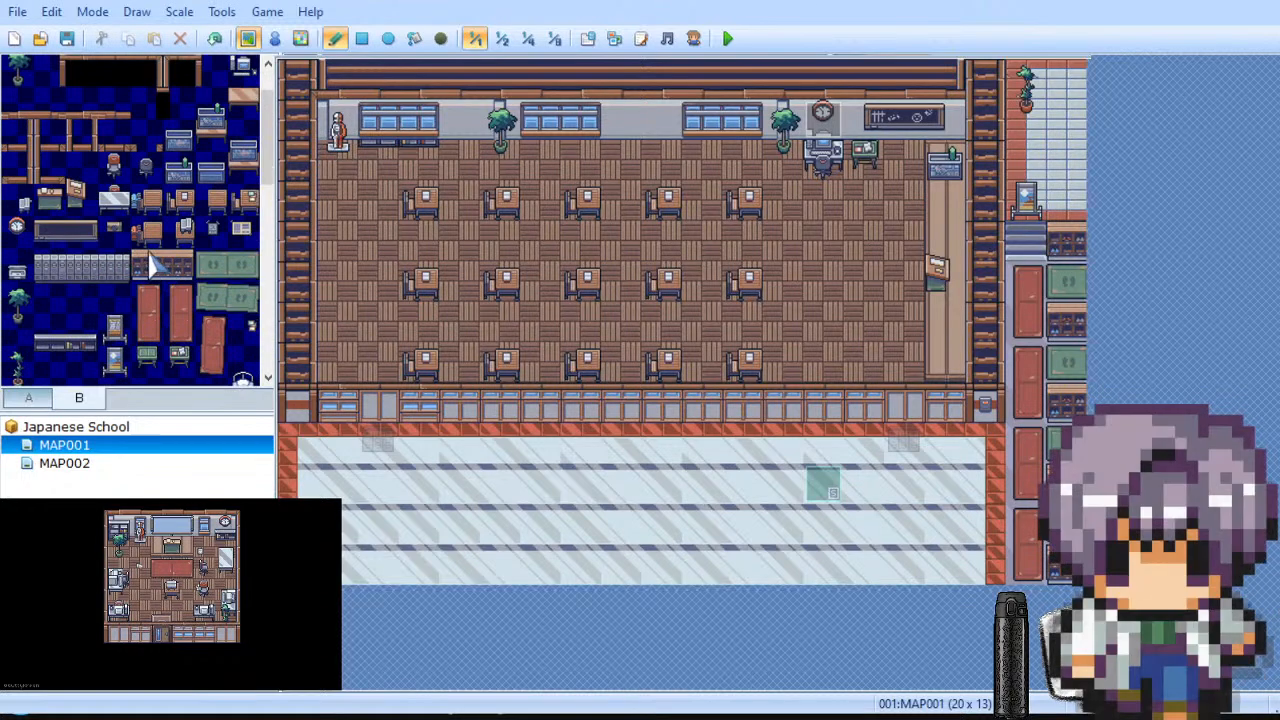
{"action": "scroll", "coordinate": [155, 262], "scroll_direction": "down", "scroll_amount": 2}
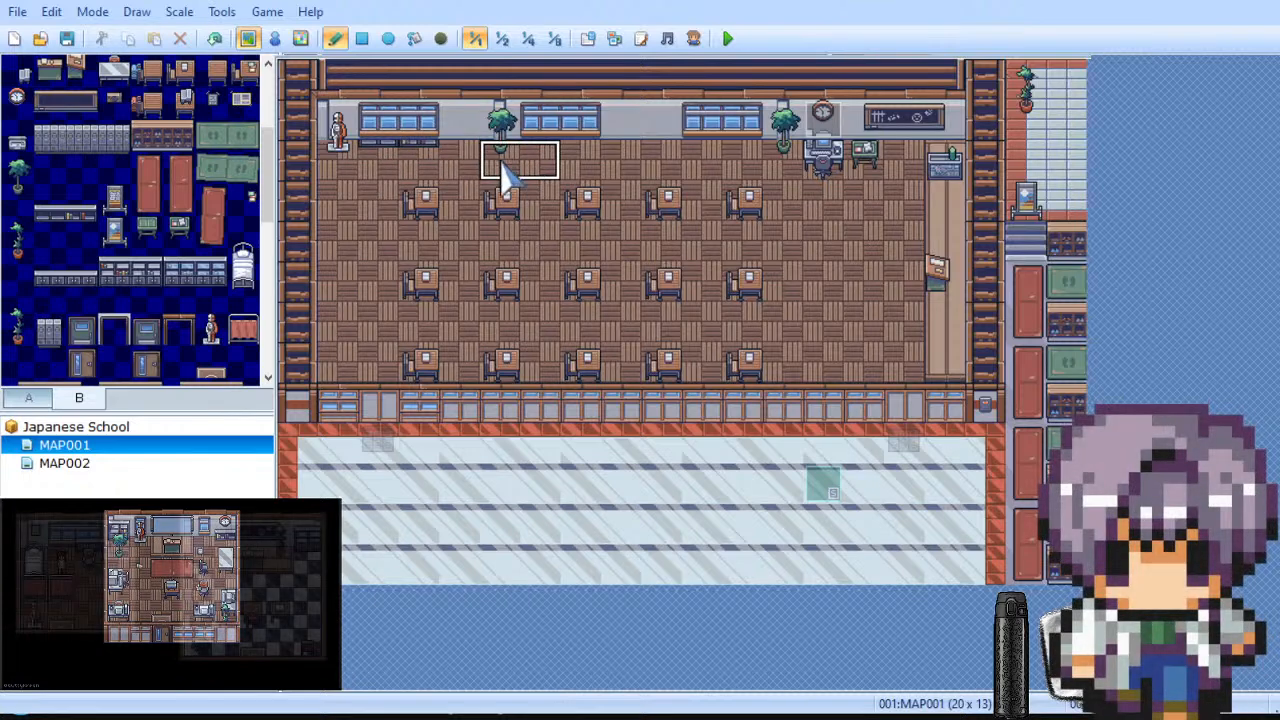
{"action": "key", "text": "ctrl+z"}
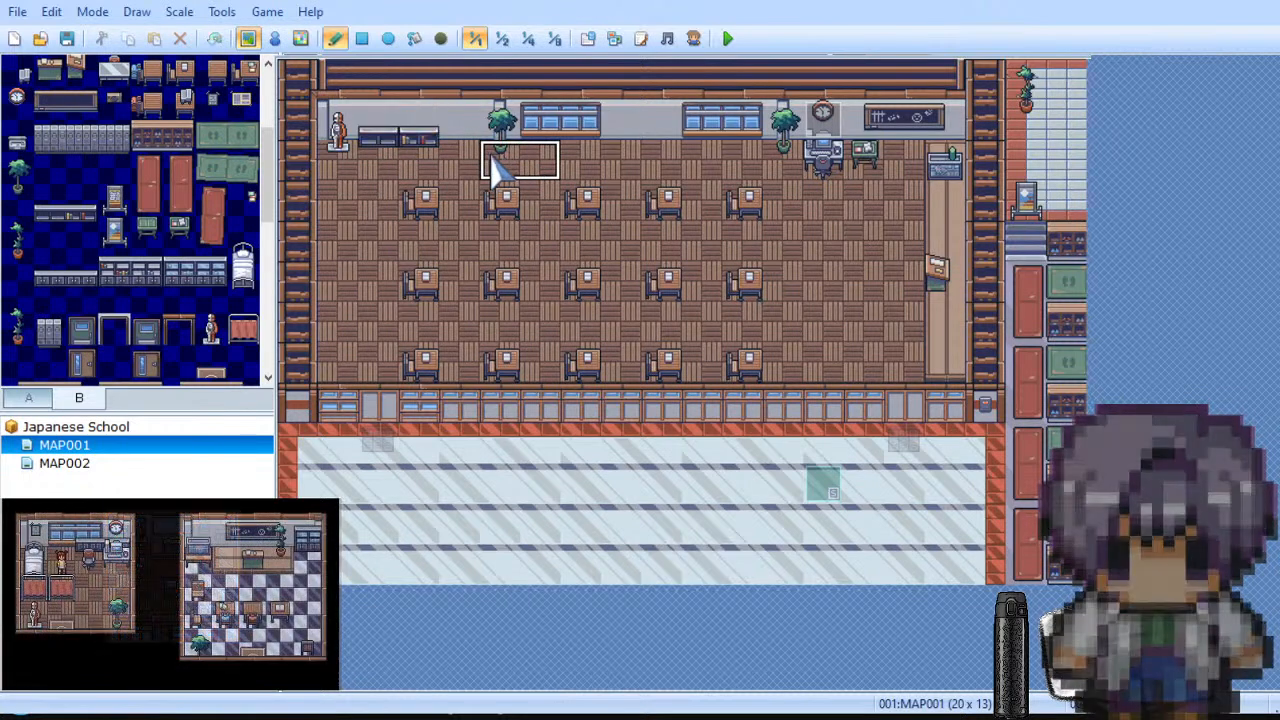
Step: Look through tilesets A and B for a wall decoration that fits above the low bookshelf in the classroom
{"action": "scroll", "coordinate": [155, 300], "scroll_direction": "down", "scroll_amount": 3}
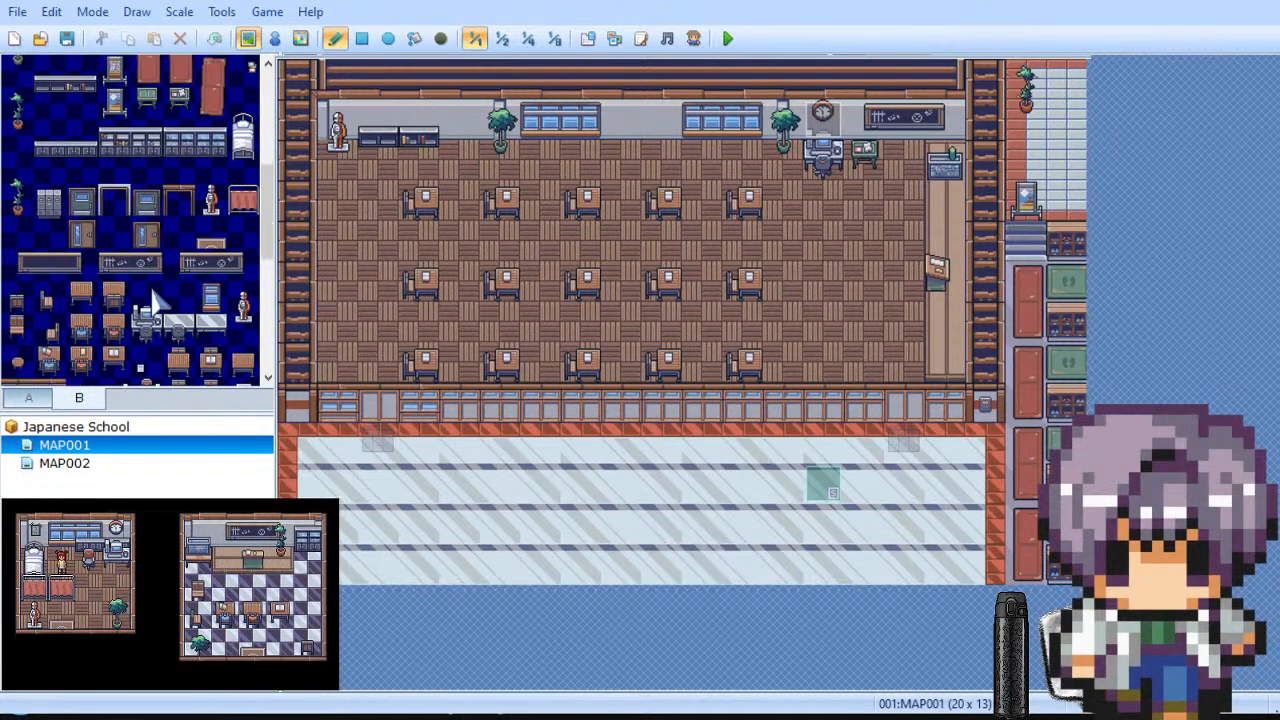
{"action": "scroll", "coordinate": [155, 300], "scroll_direction": "down", "scroll_amount": 3}
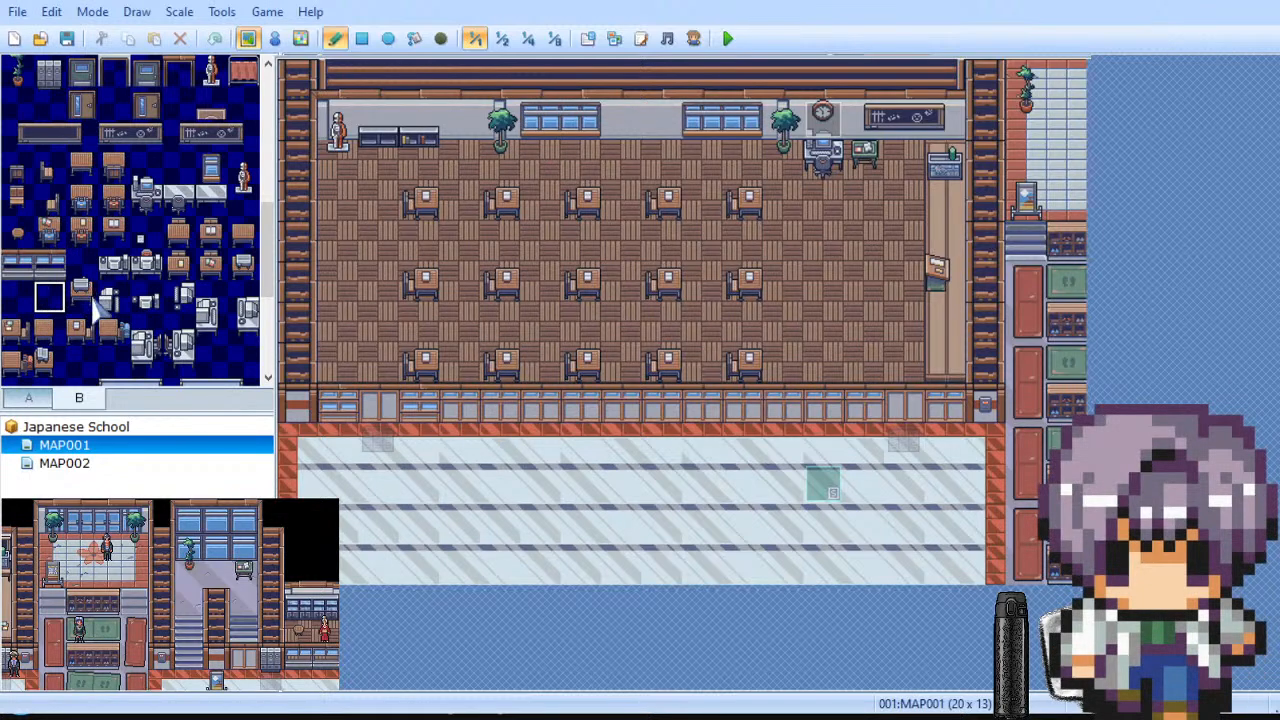
{"action": "scroll", "coordinate": [186, 306], "scroll_direction": "down", "scroll_amount": 2}
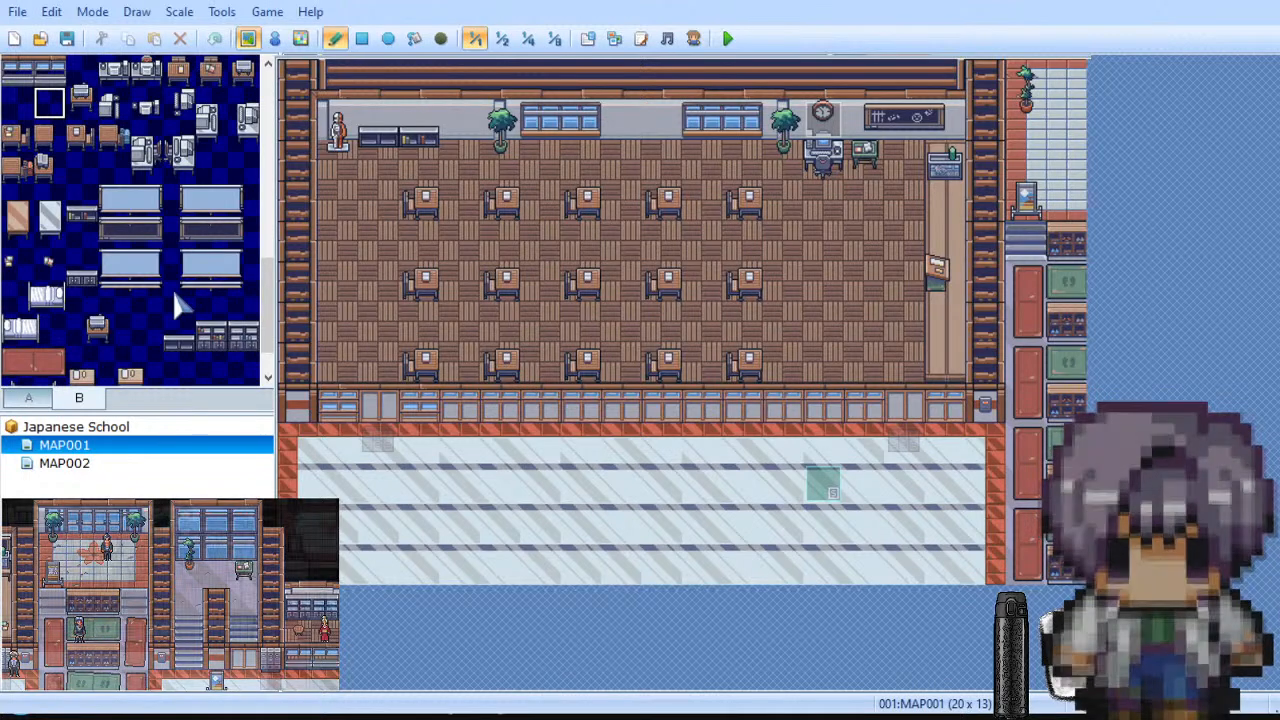
{"action": "scroll", "coordinate": [175, 310], "scroll_direction": "down", "scroll_amount": 2}
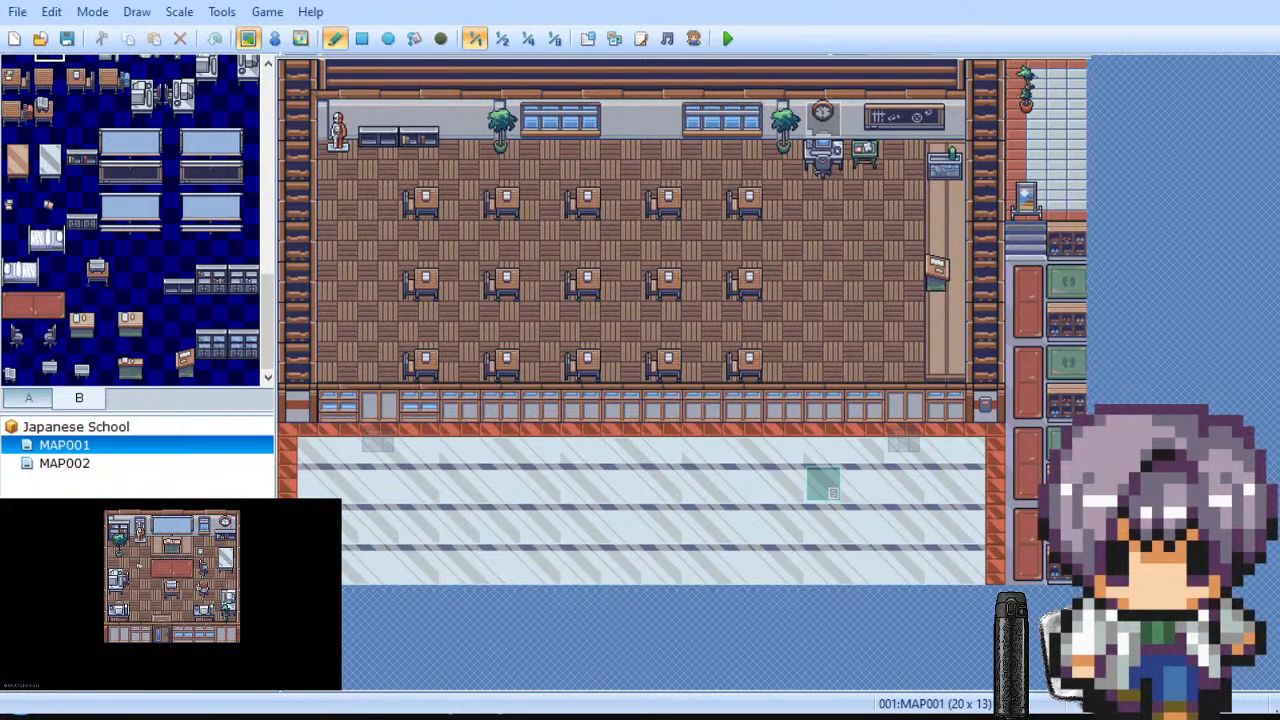
{"action": "scroll", "coordinate": [130, 220], "scroll_direction": "up", "scroll_amount": 3}
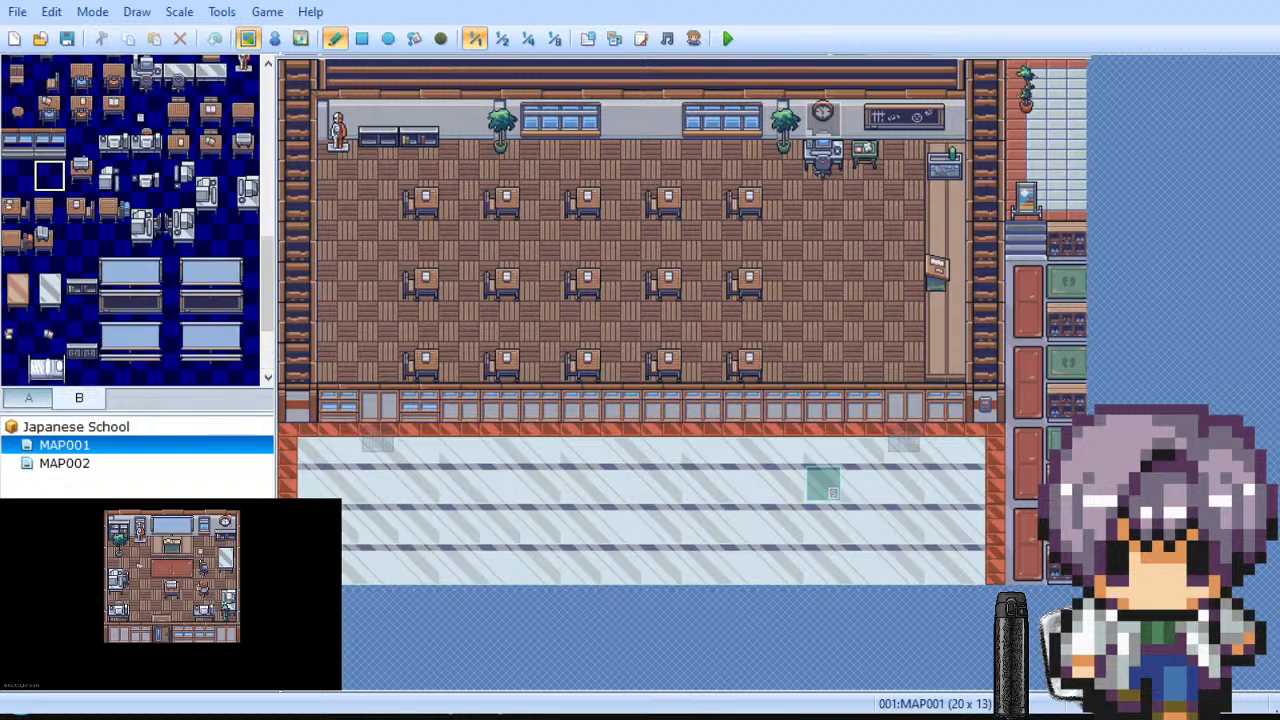
{"action": "scroll", "coordinate": [130, 220], "scroll_direction": "up", "scroll_amount": 8}
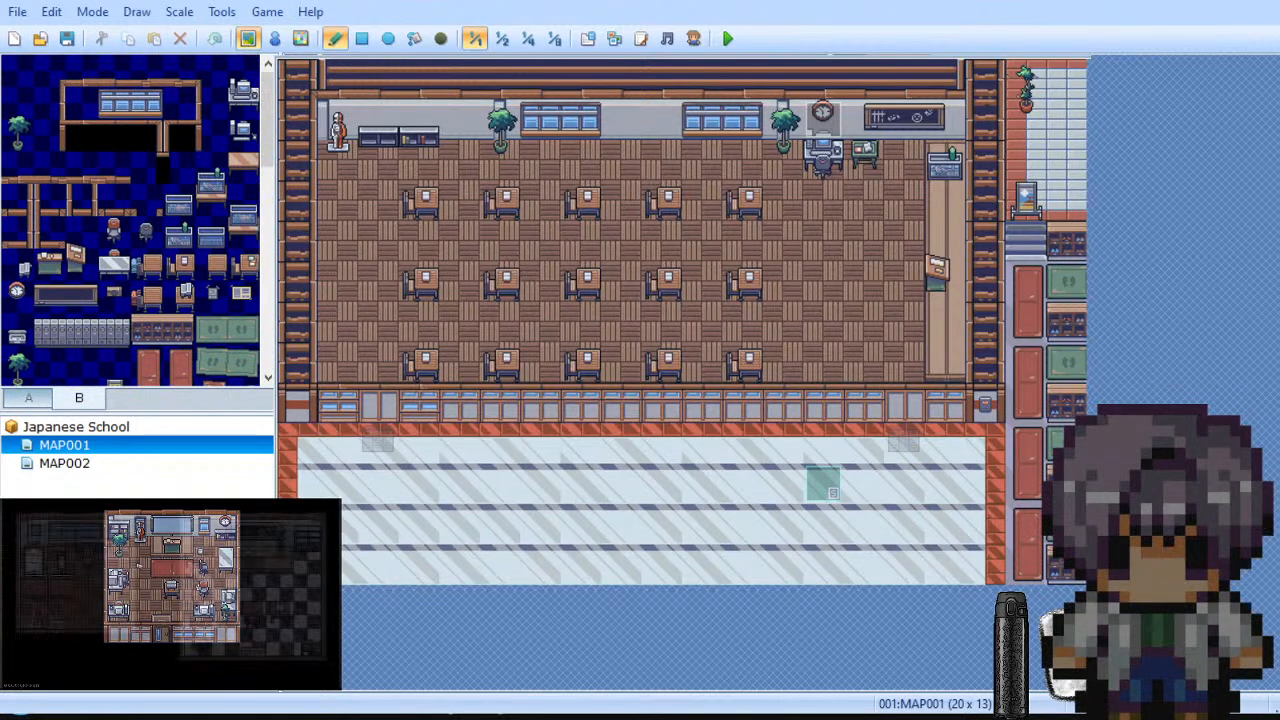
{"action": "scroll", "coordinate": [130, 220], "scroll_direction": "down", "scroll_amount": 4}
{"action": "scroll", "coordinate": [130, 220], "scroll_direction": "down", "scroll_amount": 4}
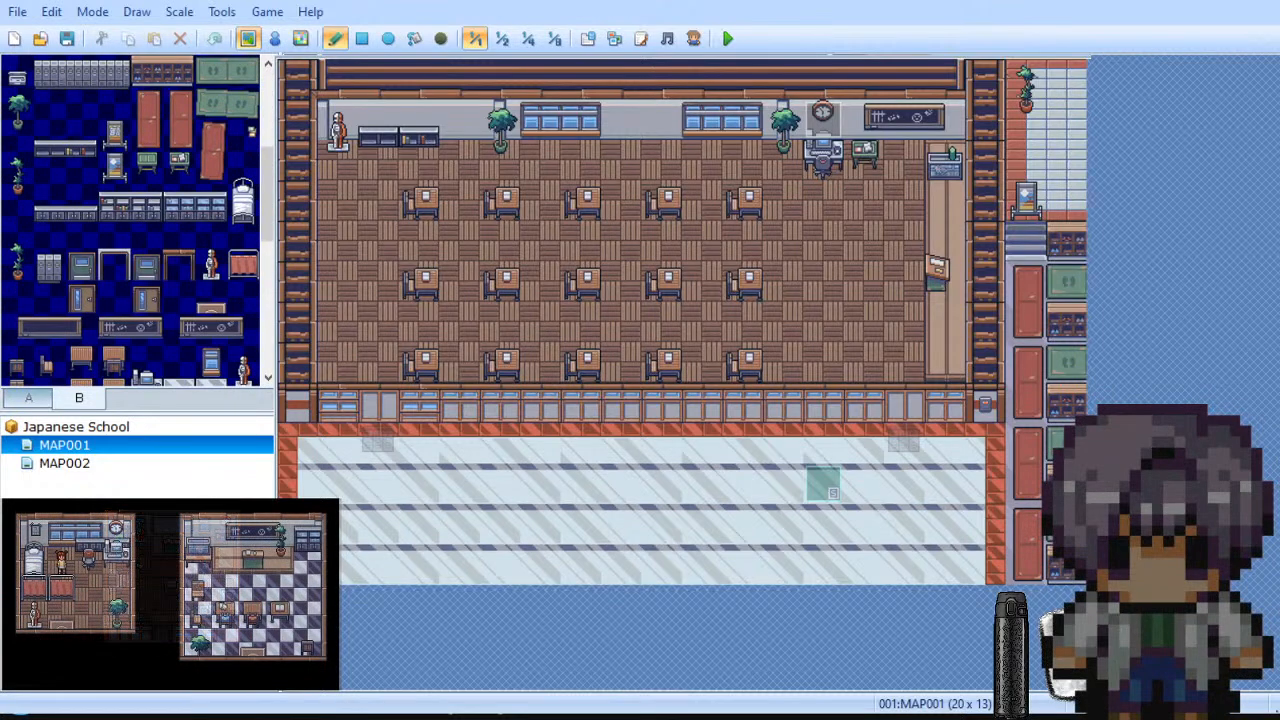
{"action": "scroll", "coordinate": [130, 220], "scroll_direction": "down", "scroll_amount": 3}
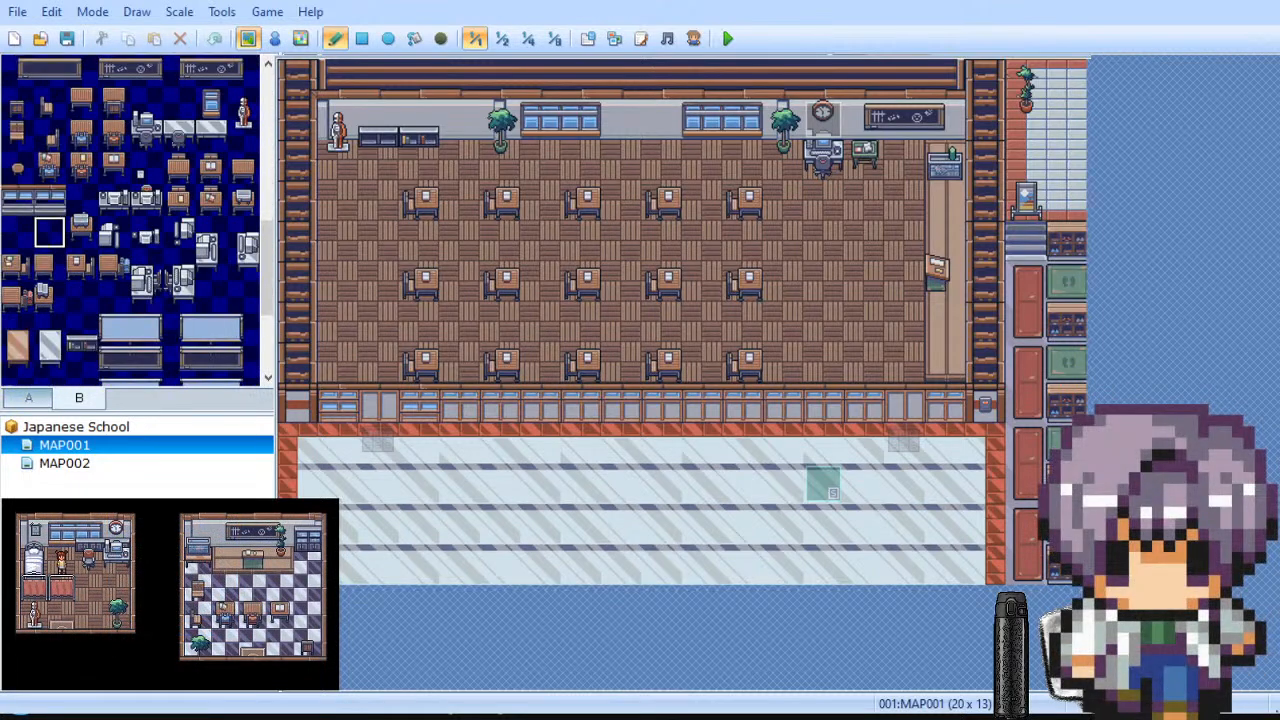
{"action": "scroll", "coordinate": [130, 220], "scroll_direction": "down", "scroll_amount": 4}
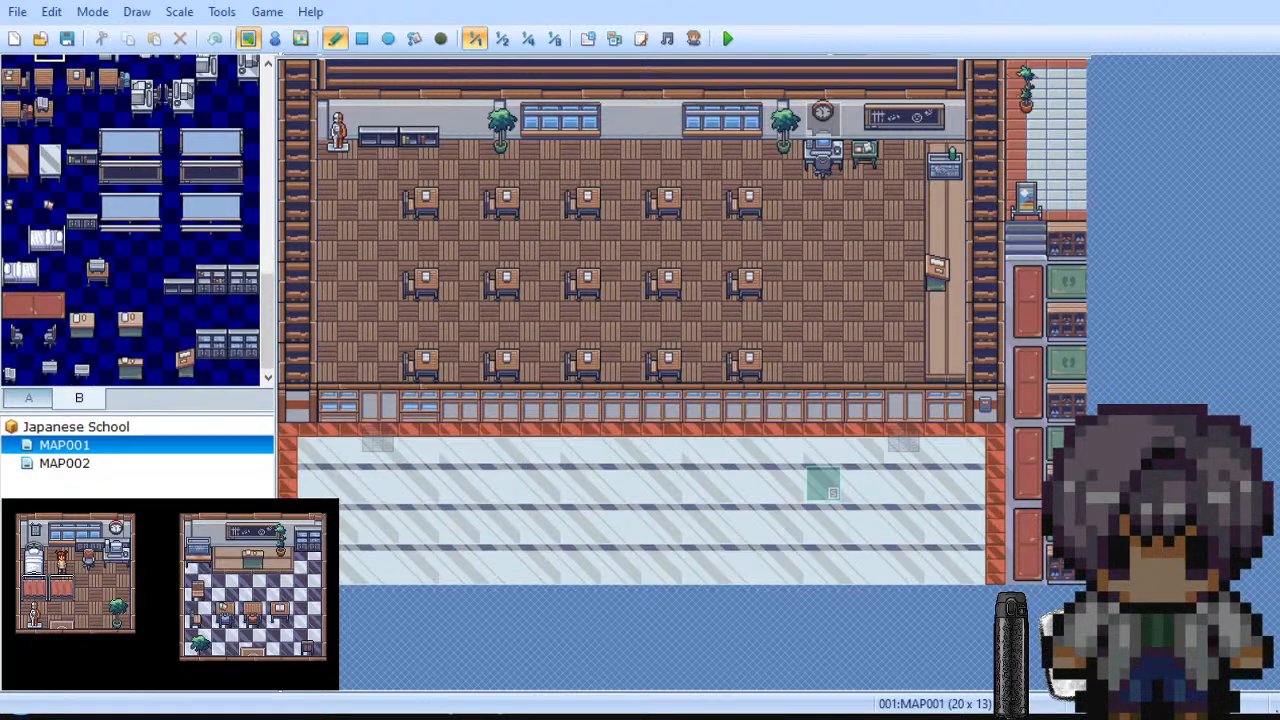
{"action": "scroll", "coordinate": [130, 220], "scroll_direction": "up", "scroll_amount": 6}
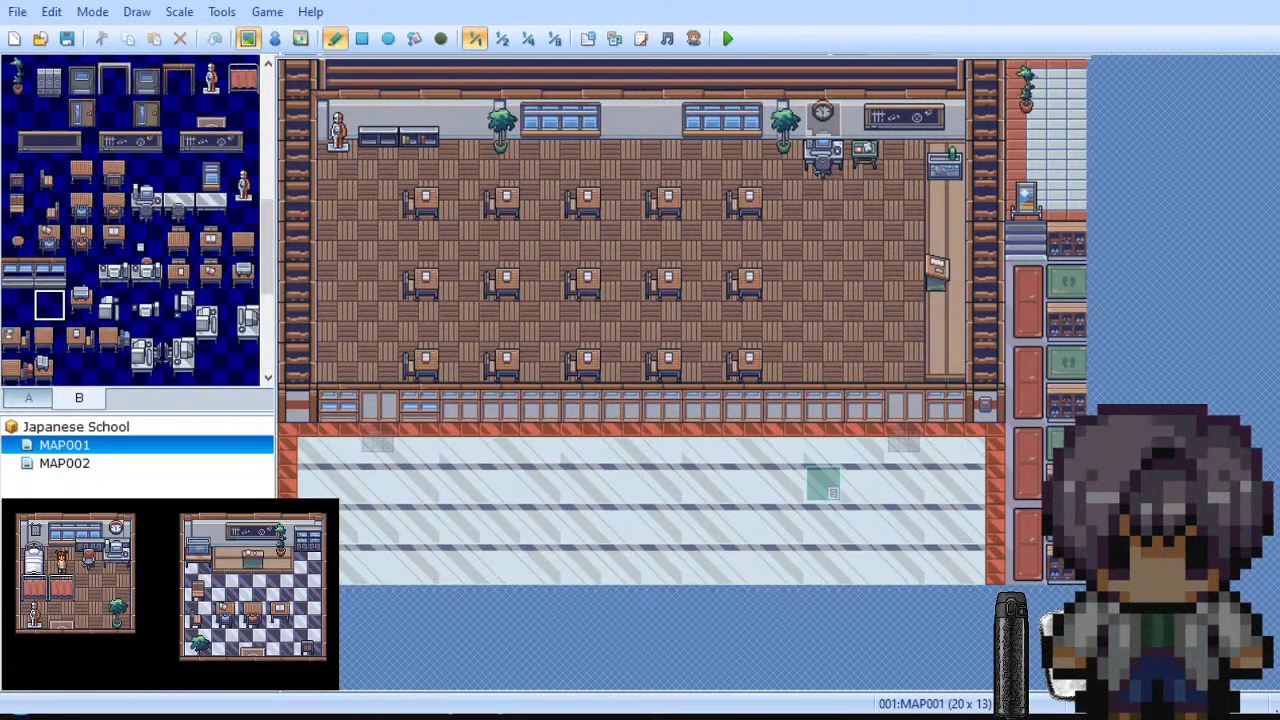
{"action": "scroll", "coordinate": [130, 220], "scroll_direction": "up", "scroll_amount": 6}
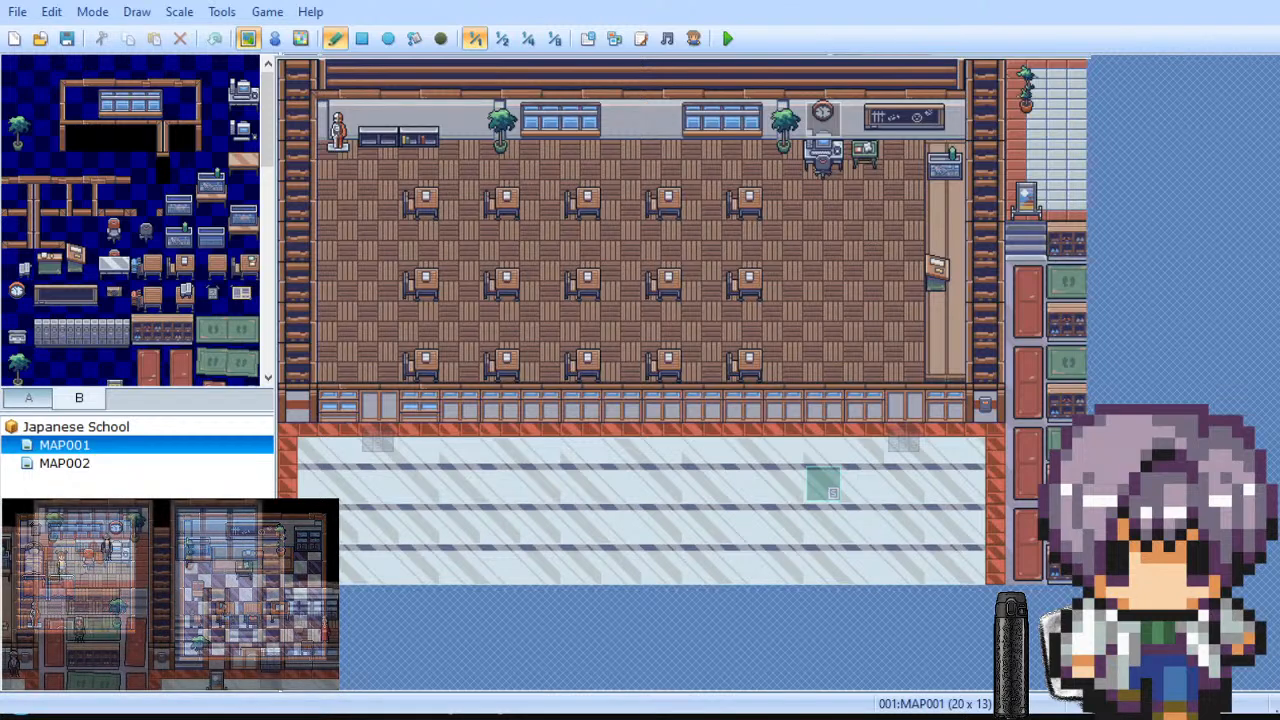
{"action": "scroll", "coordinate": [137, 220], "scroll_direction": "down", "scroll_amount": 2}
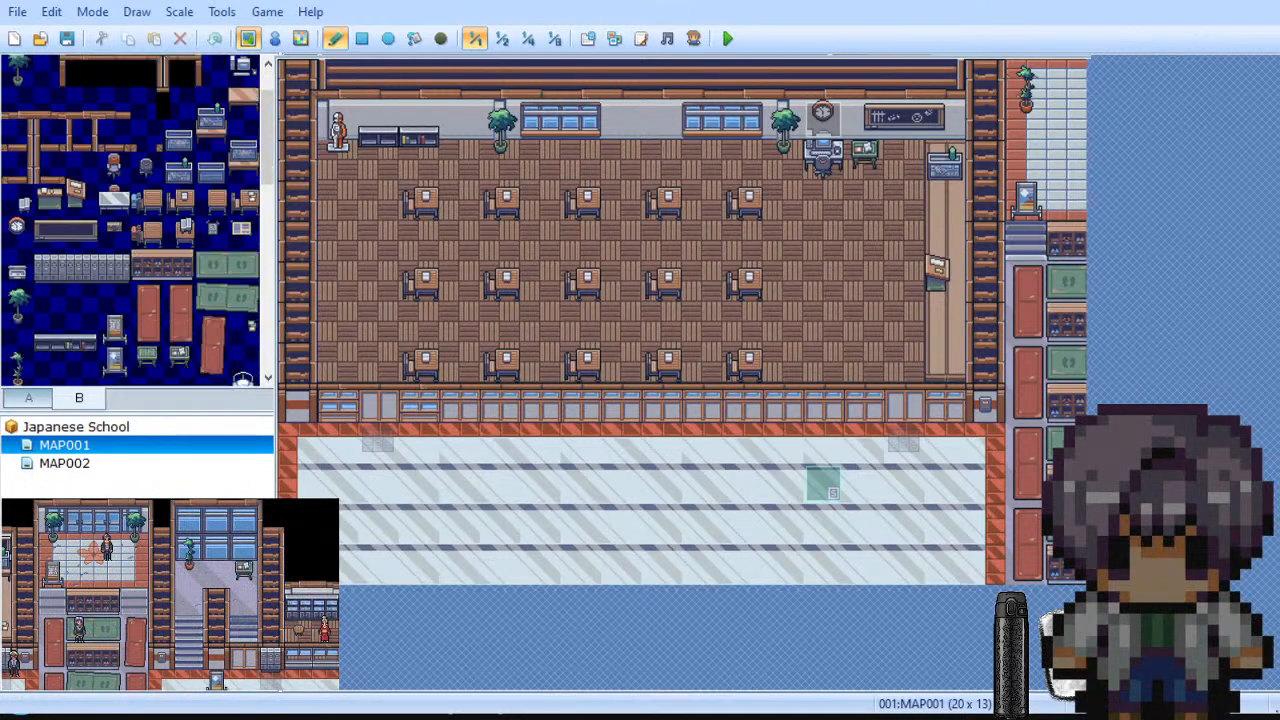
{"action": "scroll", "coordinate": [130, 220], "scroll_direction": "down", "scroll_amount": 3}
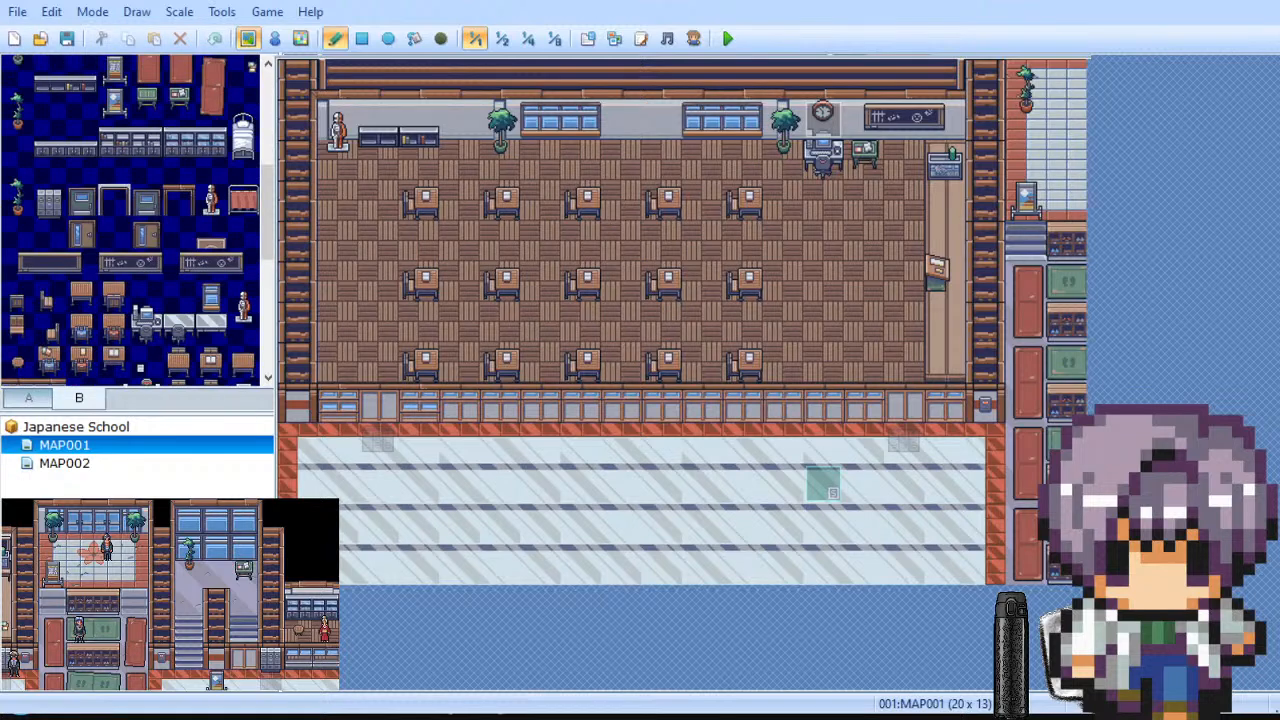
{"action": "scroll", "coordinate": [130, 220], "scroll_direction": "down", "scroll_amount": 4}
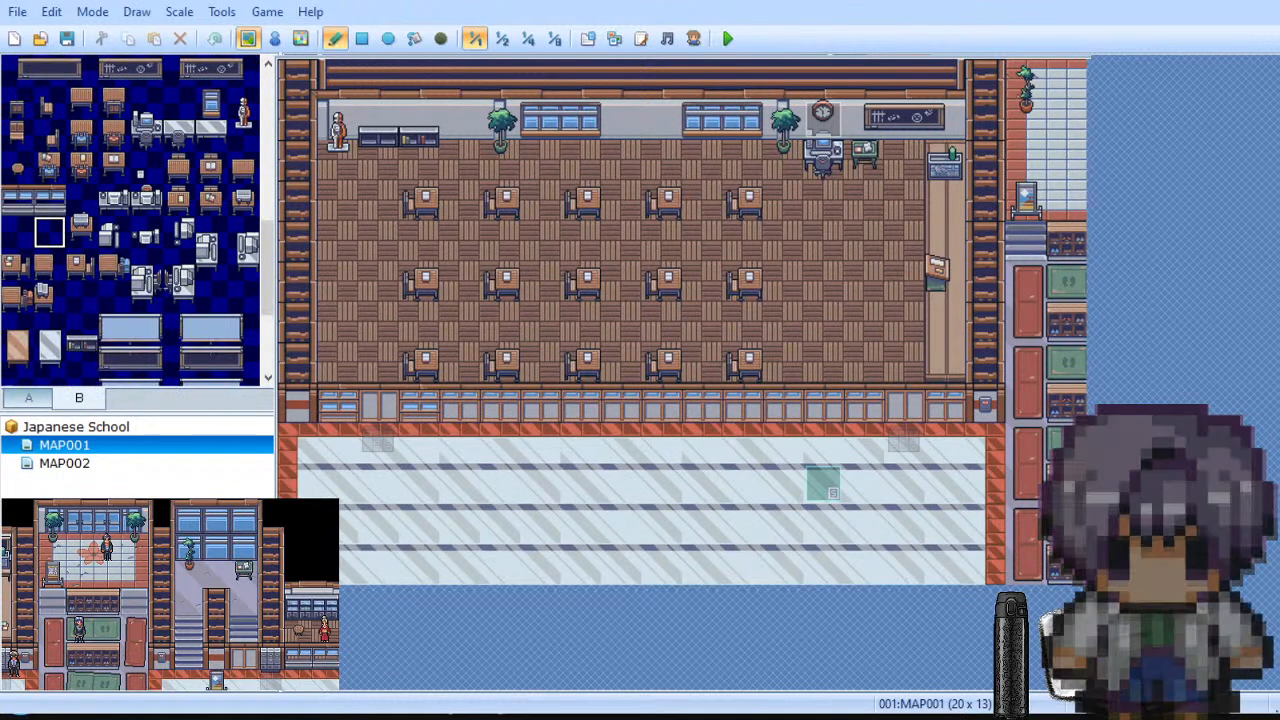
{"action": "scroll", "coordinate": [130, 220], "scroll_direction": "down", "scroll_amount": 2}
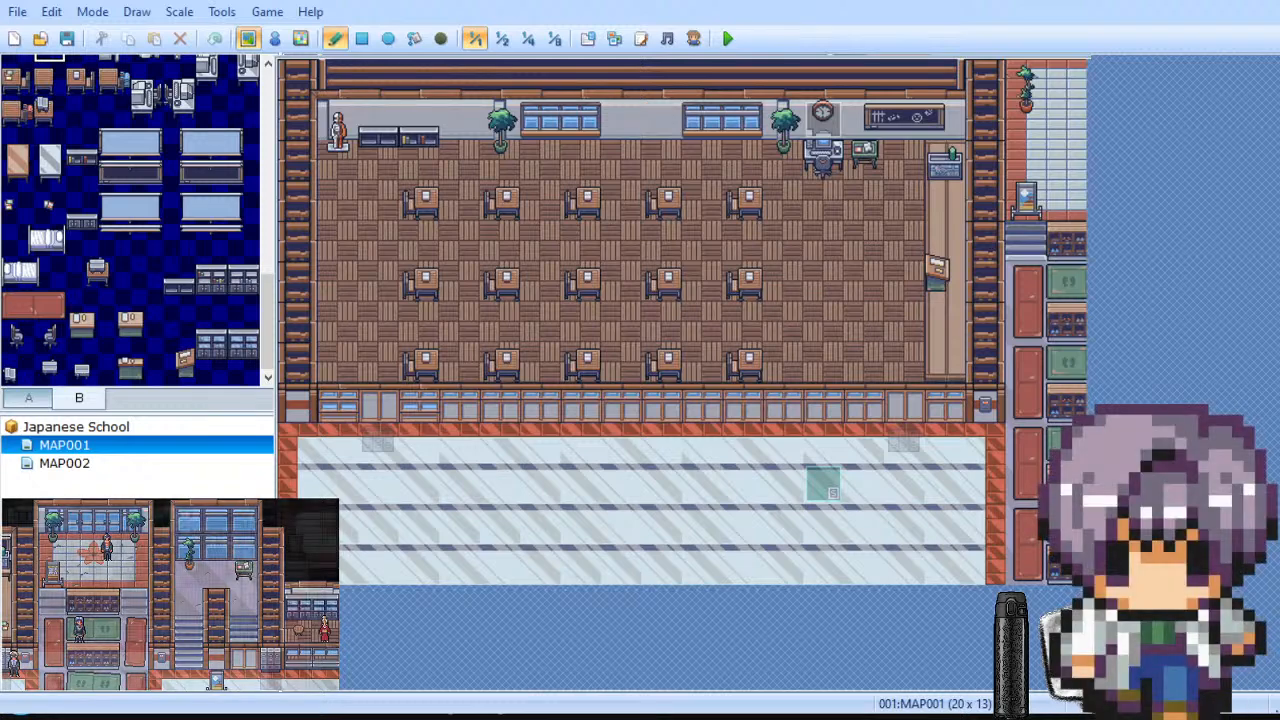
{"action": "scroll", "coordinate": [165, 262], "scroll_direction": "down", "scroll_amount": 4}
{"action": "scroll", "coordinate": [165, 262], "scroll_direction": "down", "scroll_amount": 4}
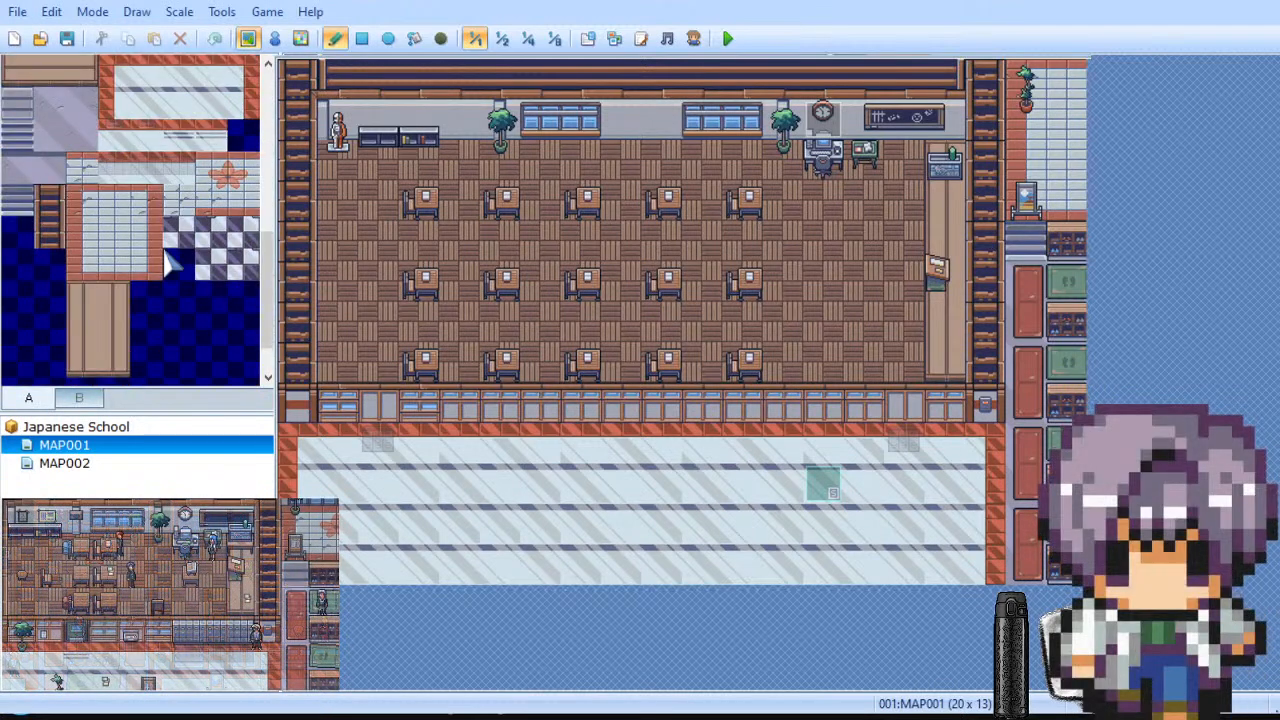
{"action": "scroll", "coordinate": [170, 262], "scroll_direction": "up", "scroll_amount": 3}
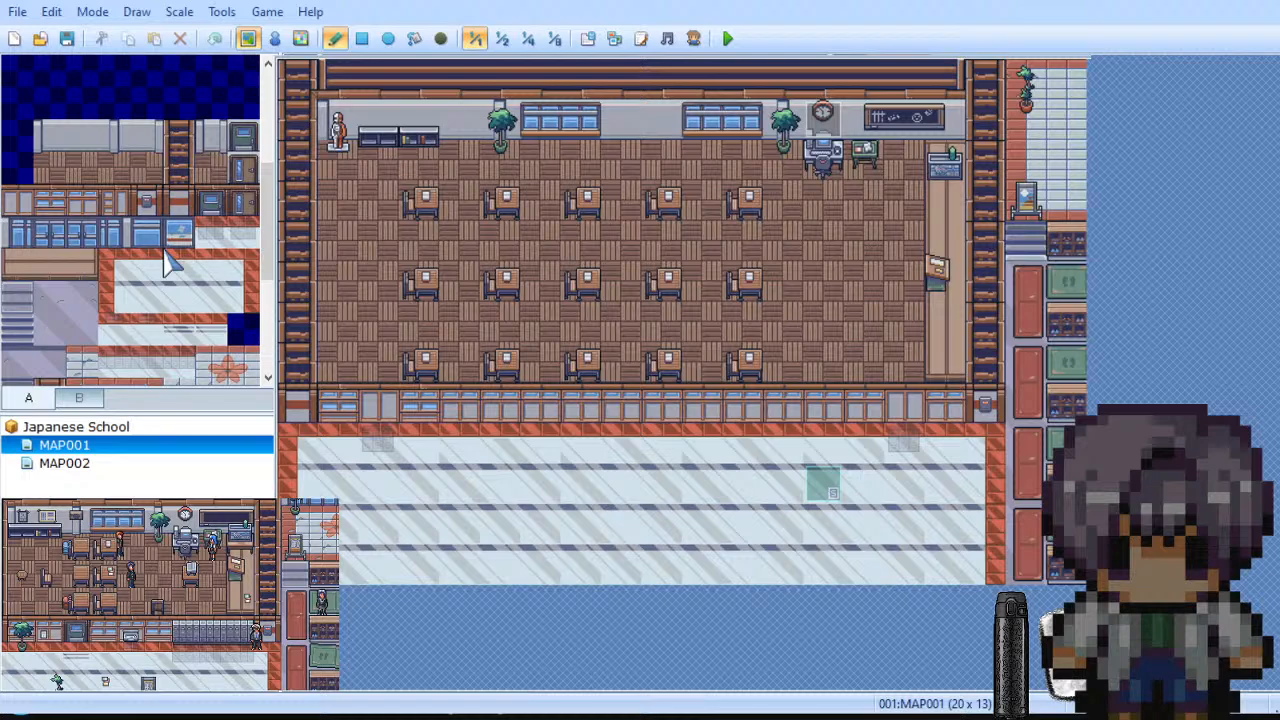
{"action": "scroll", "coordinate": [170, 262], "scroll_direction": "up", "scroll_amount": 3}
{"action": "scroll", "coordinate": [170, 262], "scroll_direction": "up", "scroll_amount": 1}
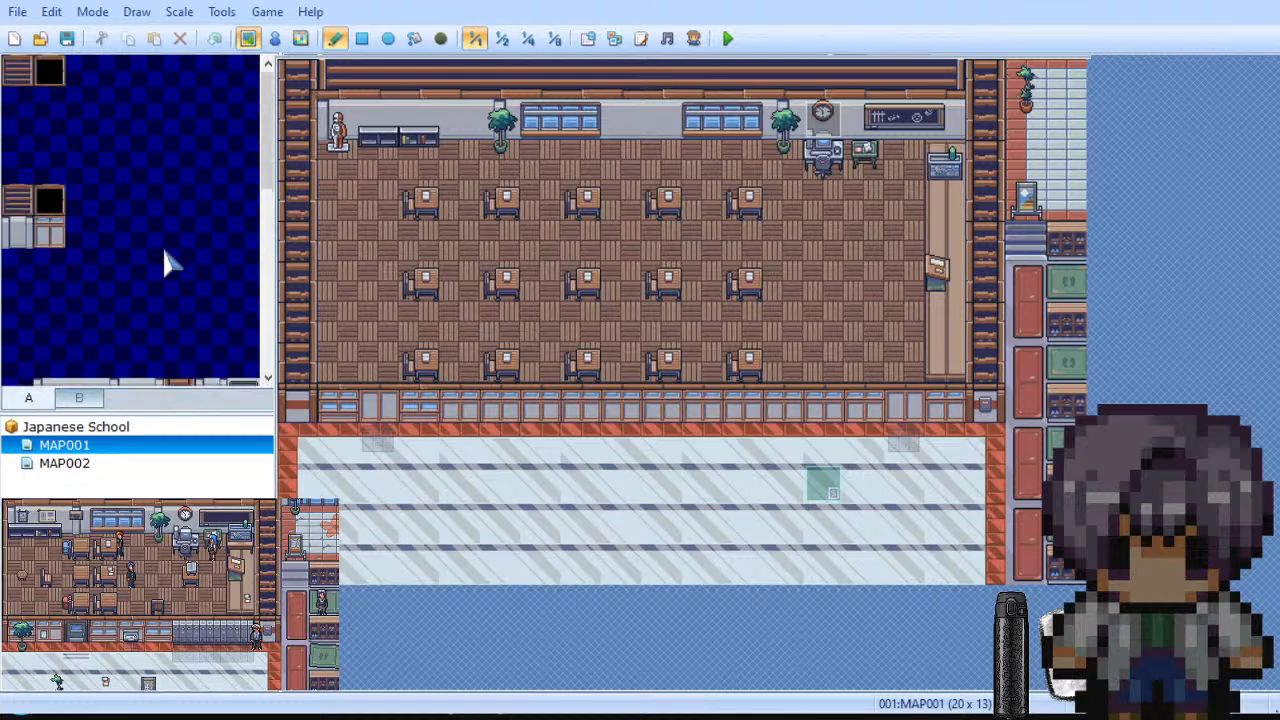
{"action": "scroll", "coordinate": [105, 372], "scroll_direction": "down", "scroll_amount": 3}
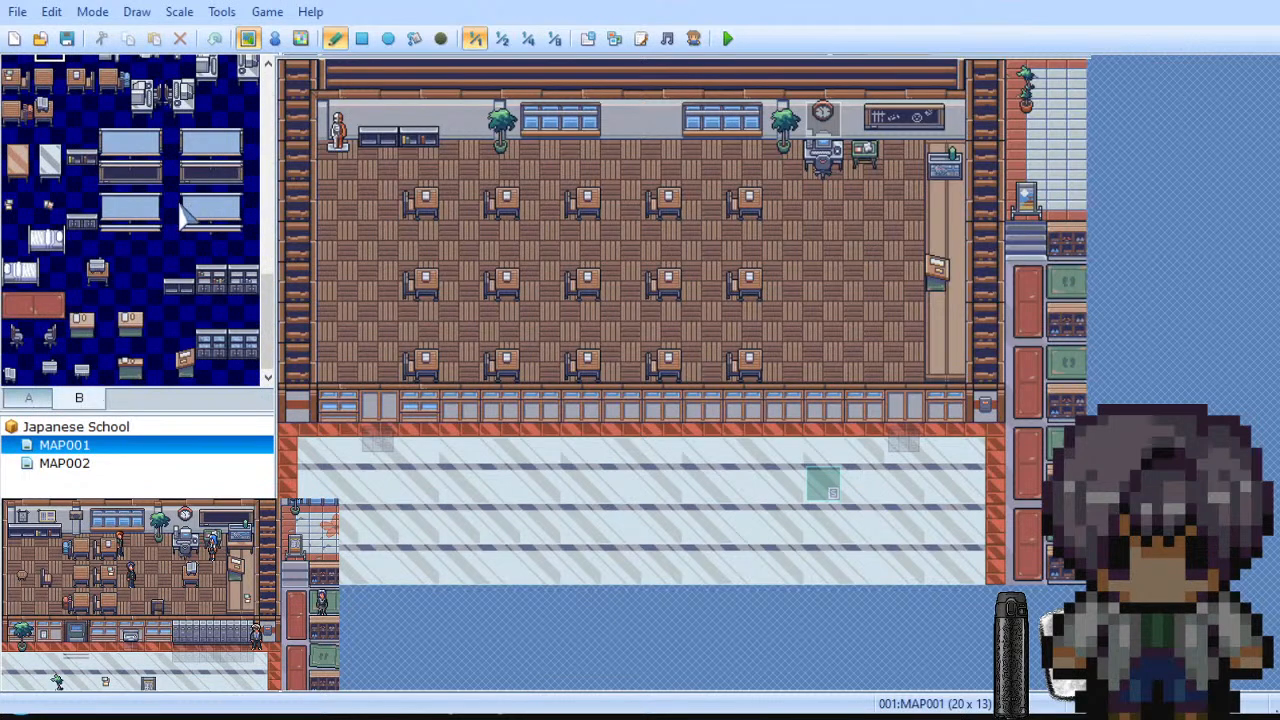
{"action": "scroll", "coordinate": [182, 212], "scroll_direction": "up", "scroll_amount": 3}
{"action": "scroll", "coordinate": [180, 210], "scroll_direction": "up", "scroll_amount": 2}
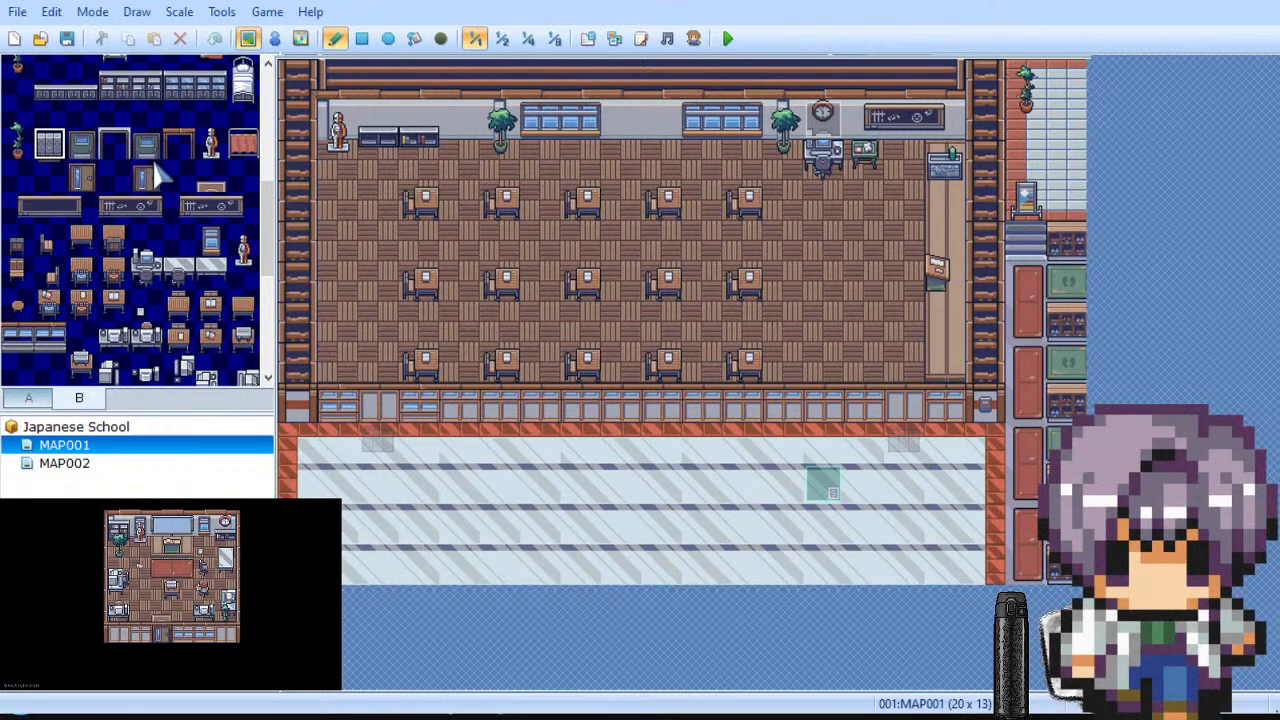
{"action": "scroll", "coordinate": [157, 175], "scroll_direction": "up", "scroll_amount": 5}
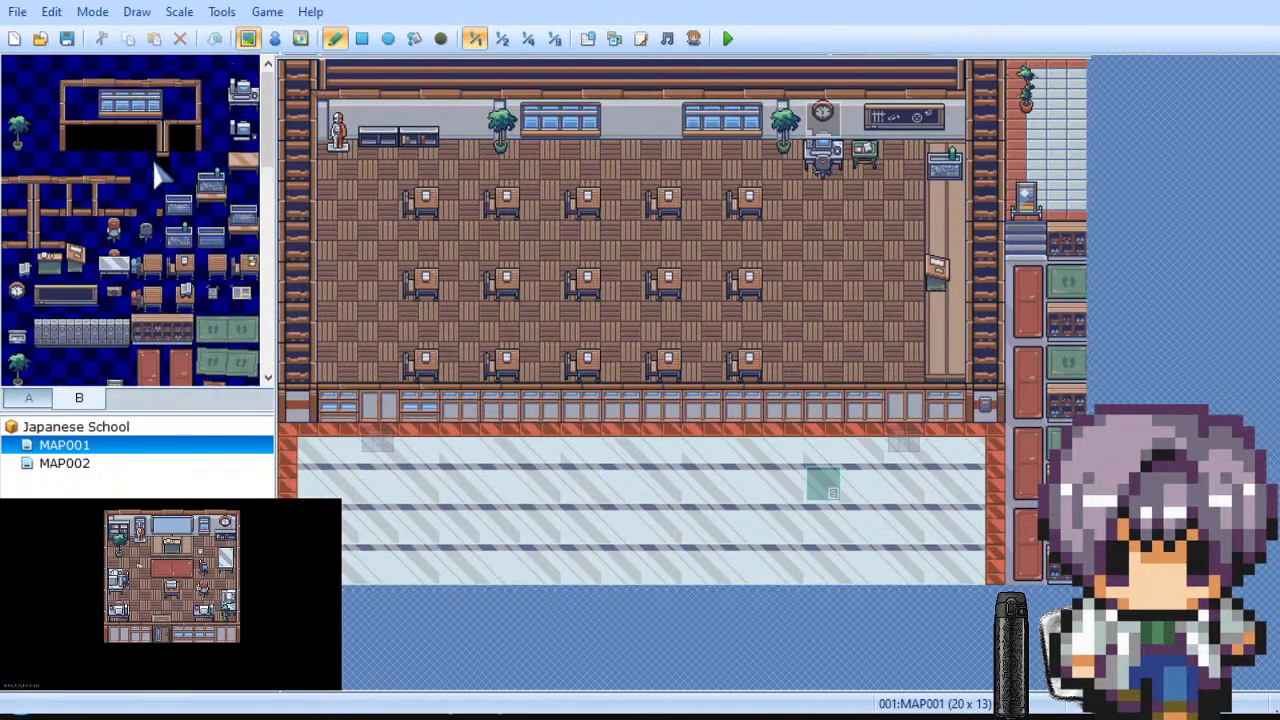
Step: Create an event with the dark hanging notice from Tileset B as its graphic, on the back wall above the bookshelf beside the anatomical model
{"action": "left_click", "coordinate": [211, 297]}
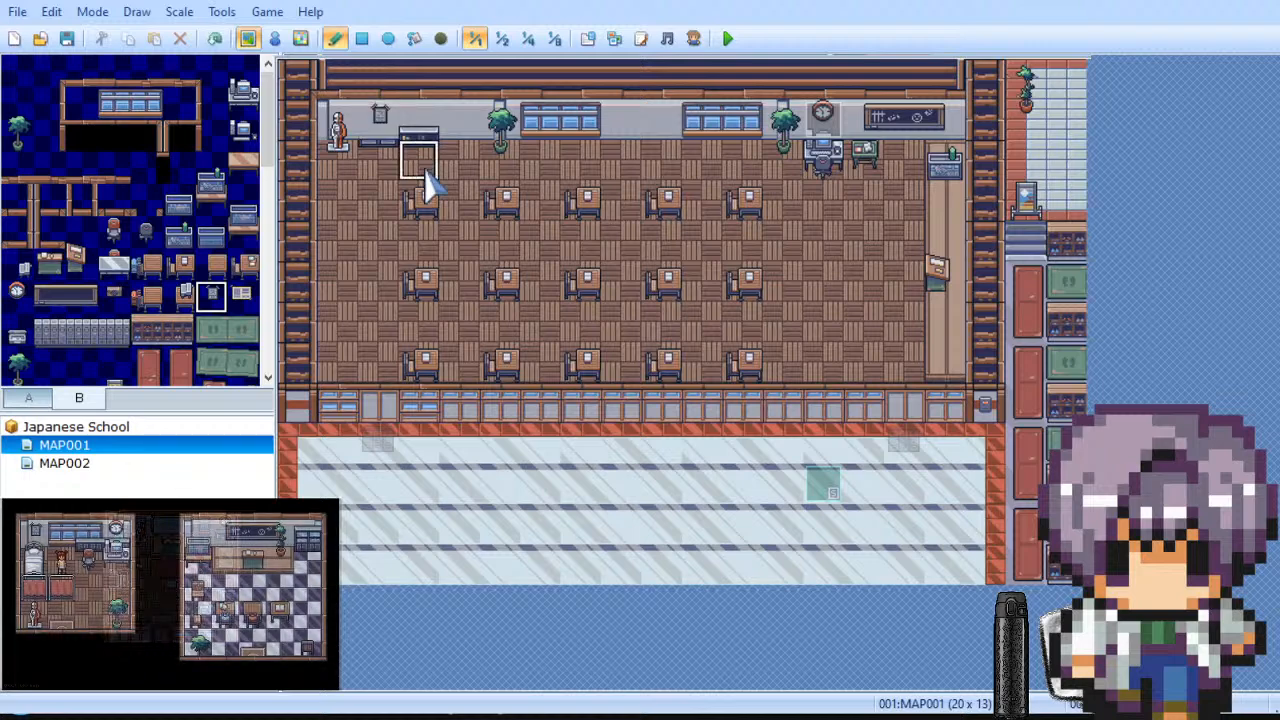
{"action": "left_click", "coordinate": [275, 38]}
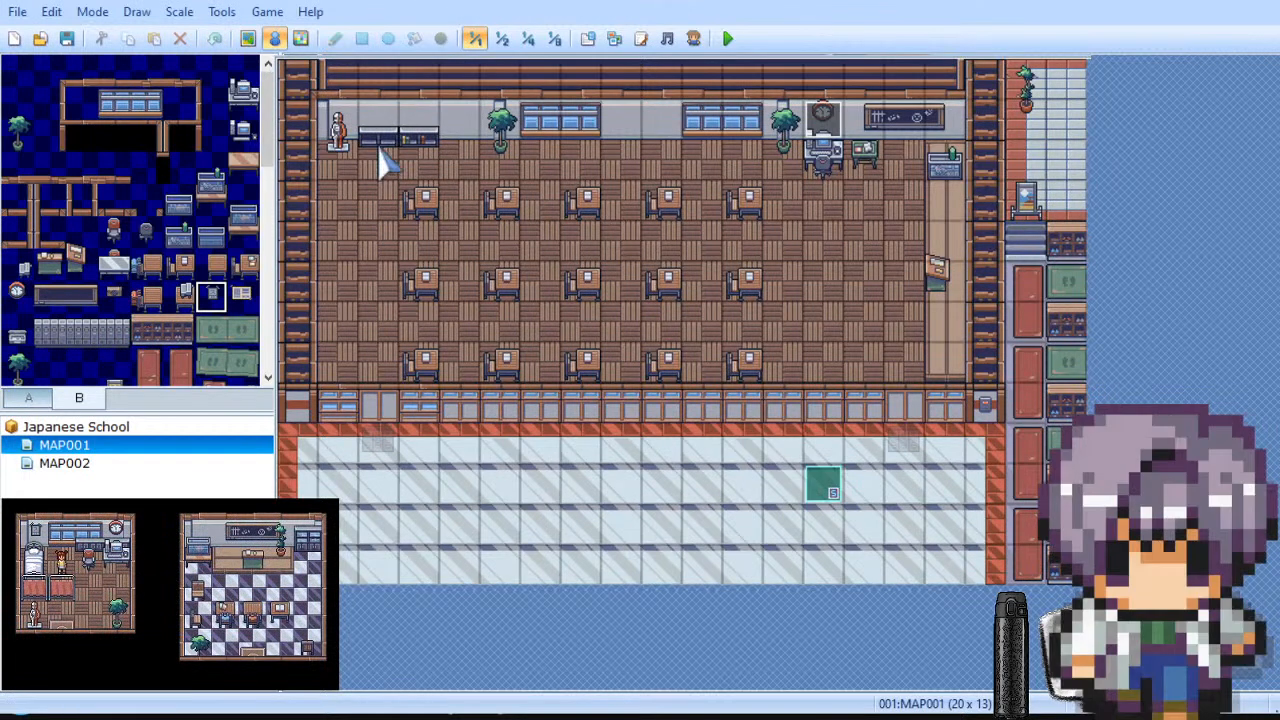
{"action": "double_click", "coordinate": [388, 138]}
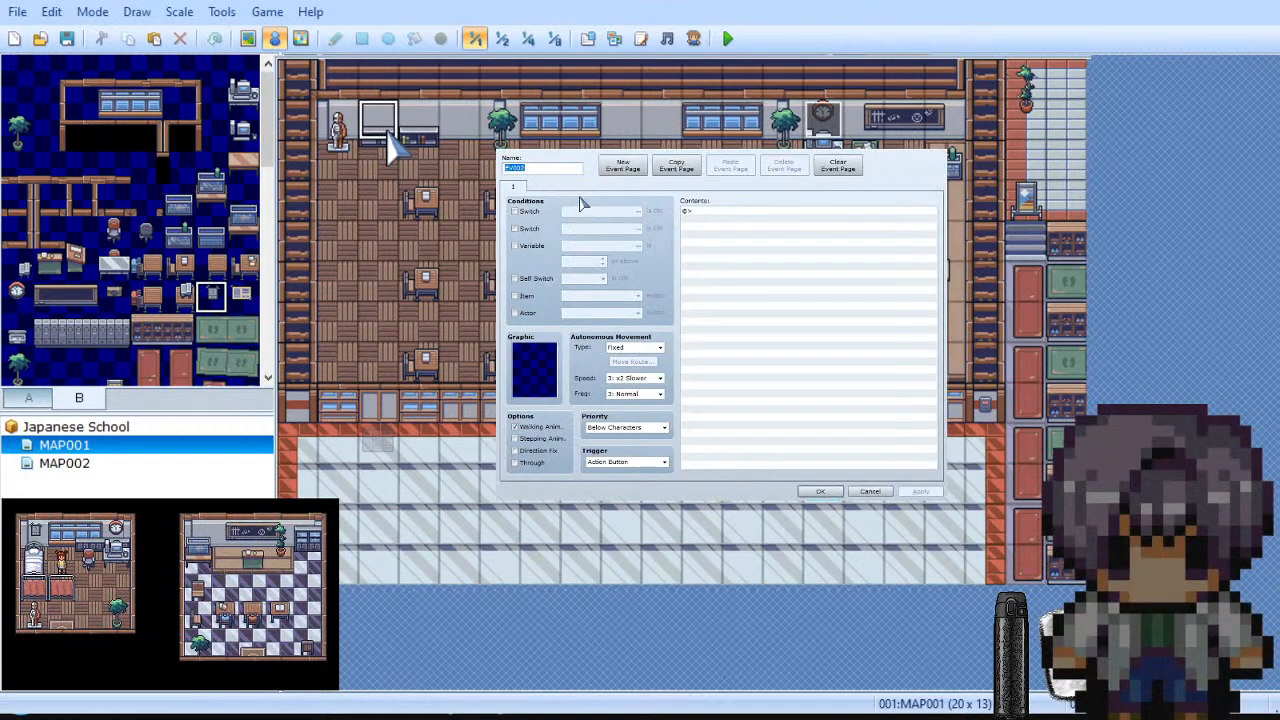
{"action": "double_click", "coordinate": [545, 363]}
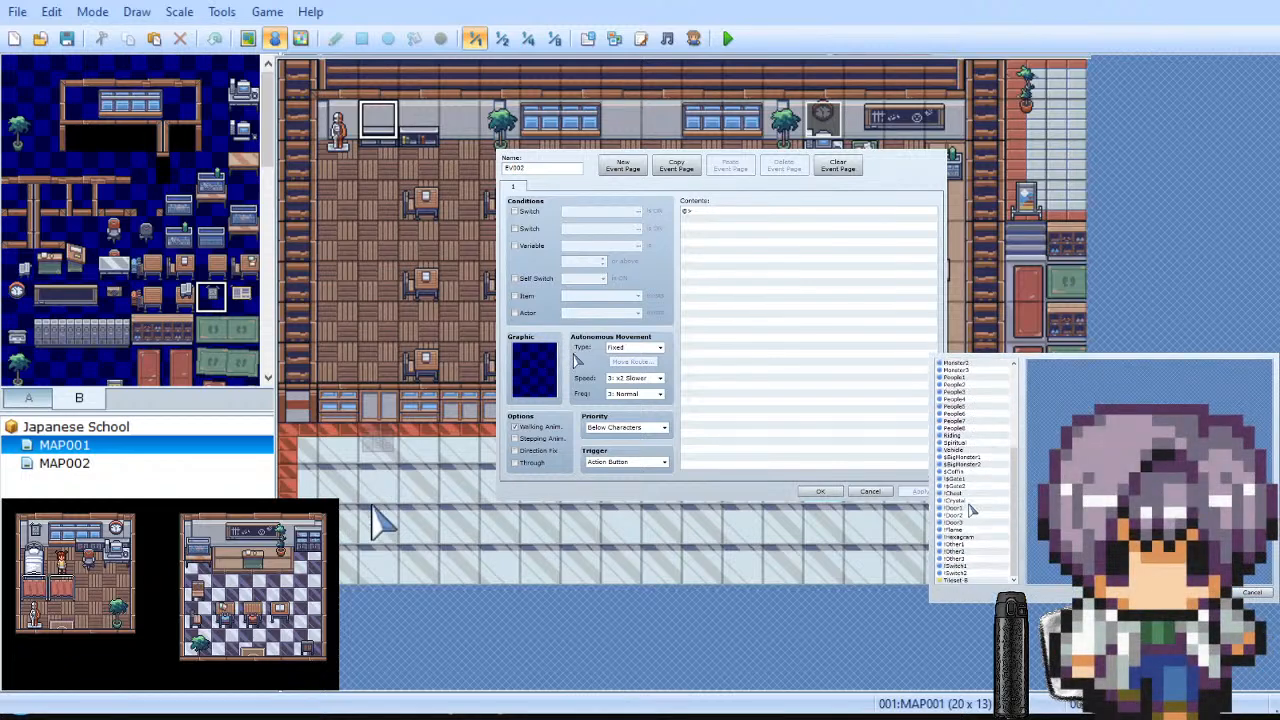
{"action": "left_click", "coordinate": [966, 580]}
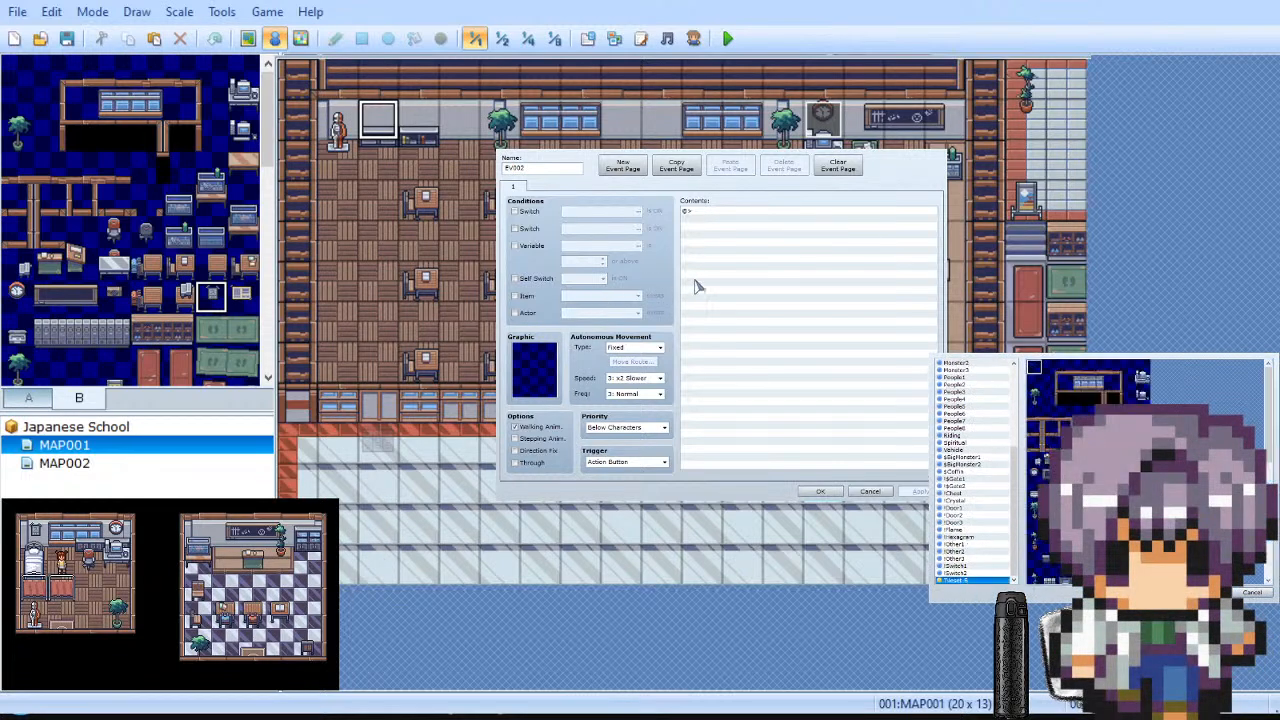
{"action": "double_click", "coordinate": [748, 321]}
{"action": "left_click", "coordinate": [919, 491]}
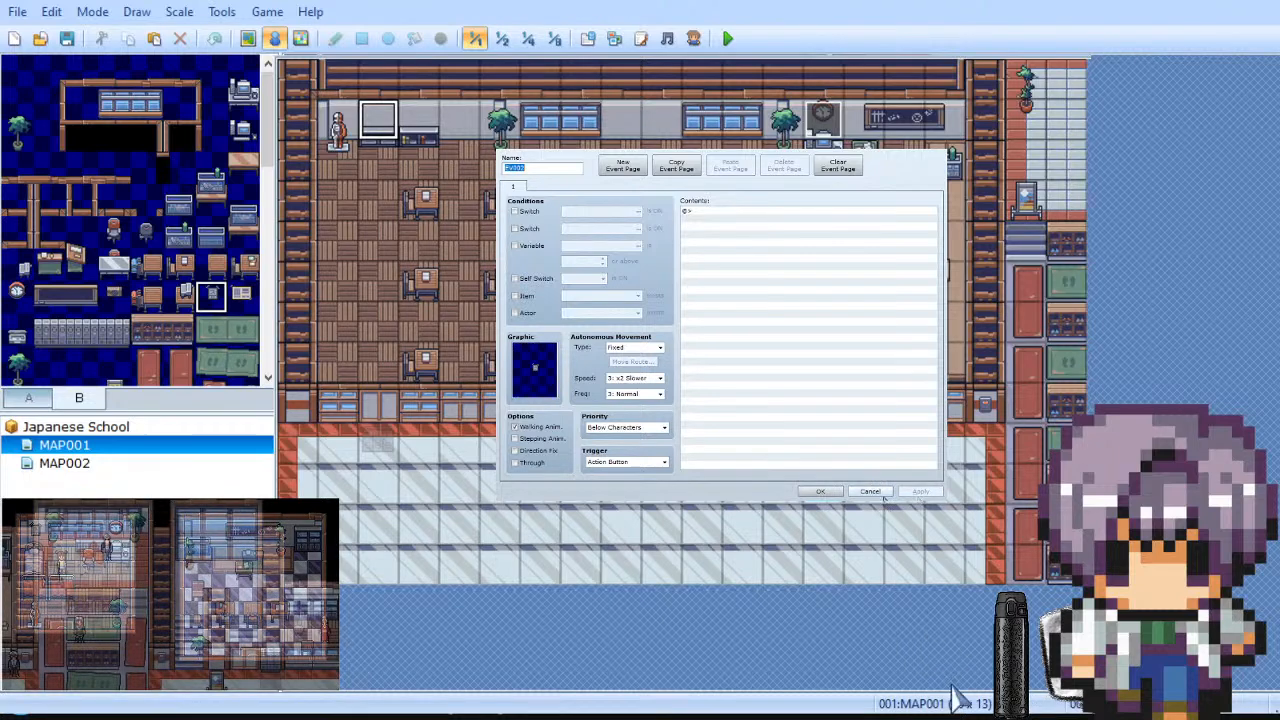
{"action": "left_click", "coordinate": [820, 491]}
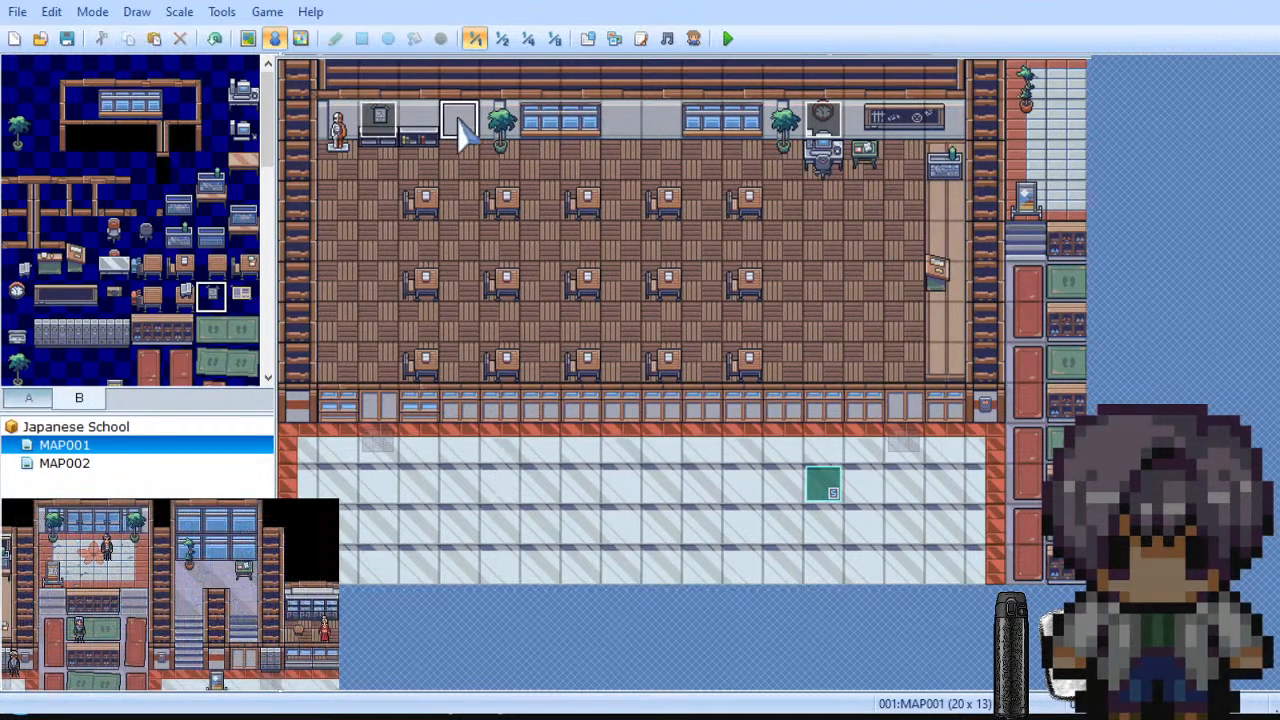
Step: Create an event with the white wall poster from Tileset B as its graphic, on the back wall between the low bookshelf and the first plant
{"action": "double_click", "coordinate": [535, 455]}
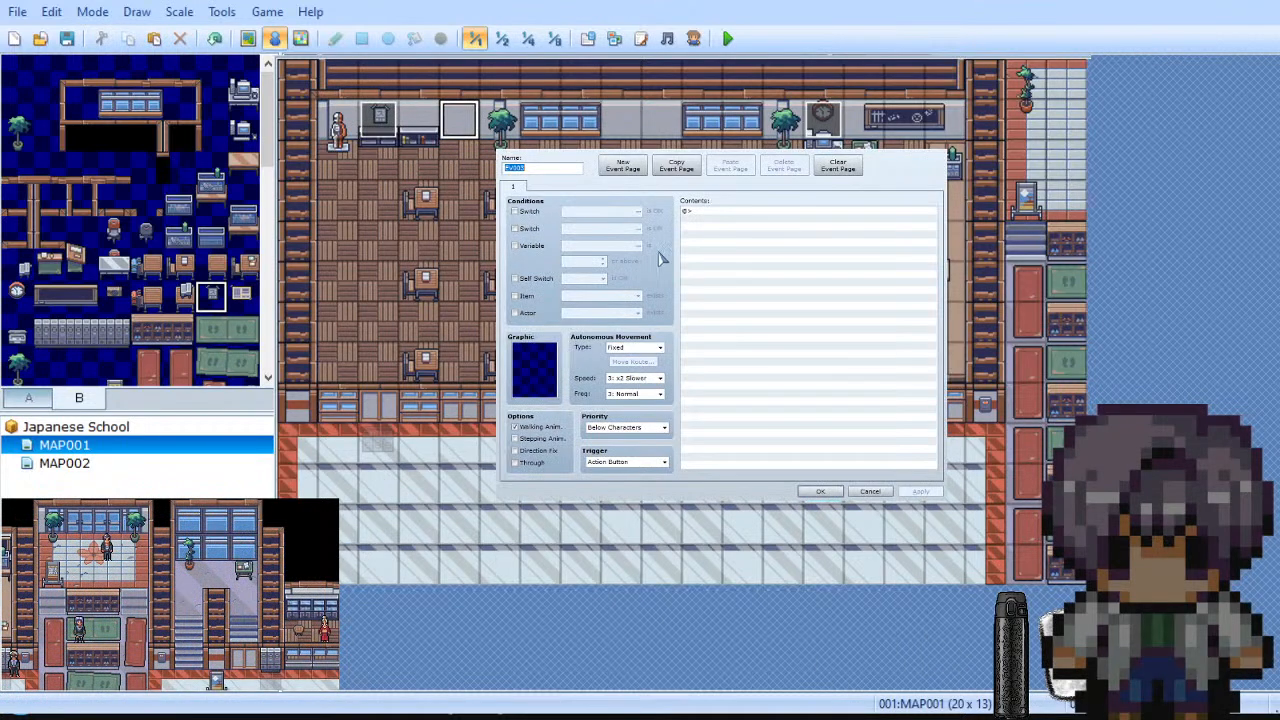
{"action": "double_click", "coordinate": [527, 365]}
{"action": "scroll", "coordinate": [972, 520], "scroll_direction": "down", "scroll_amount": 7}
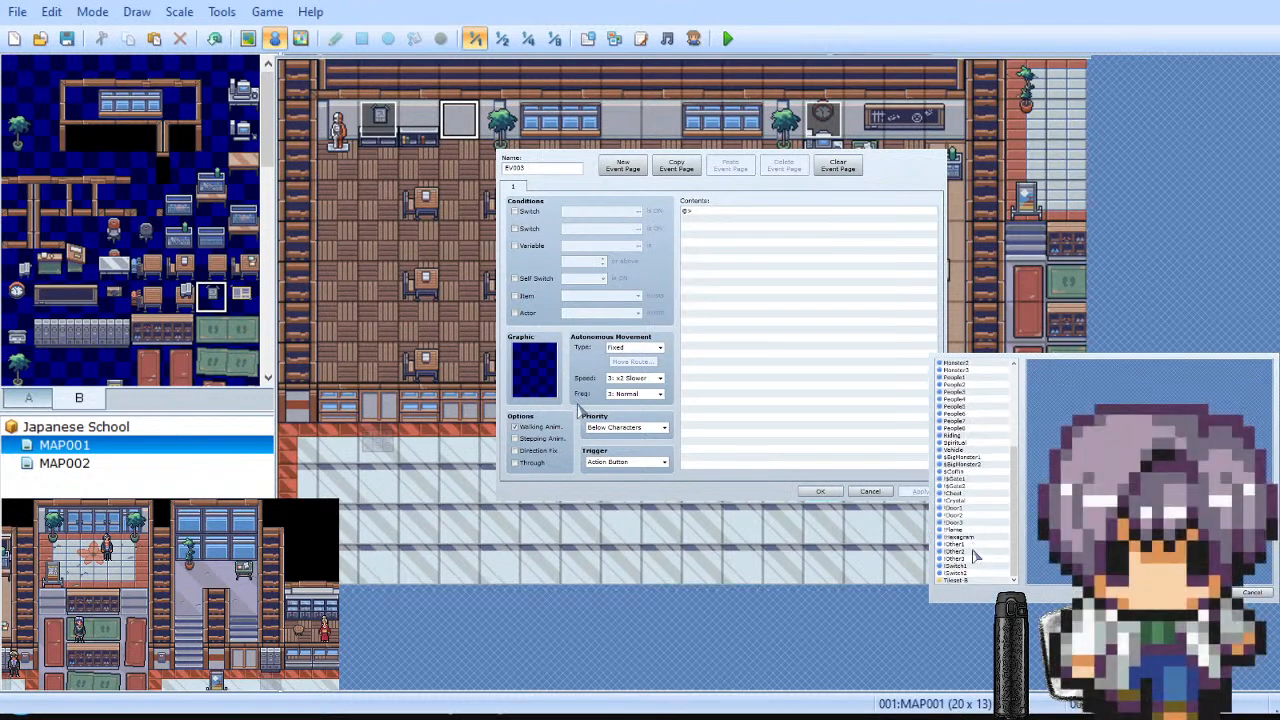
{"action": "left_click", "coordinate": [966, 581]}
{"action": "left_click", "coordinate": [1202, 592]}
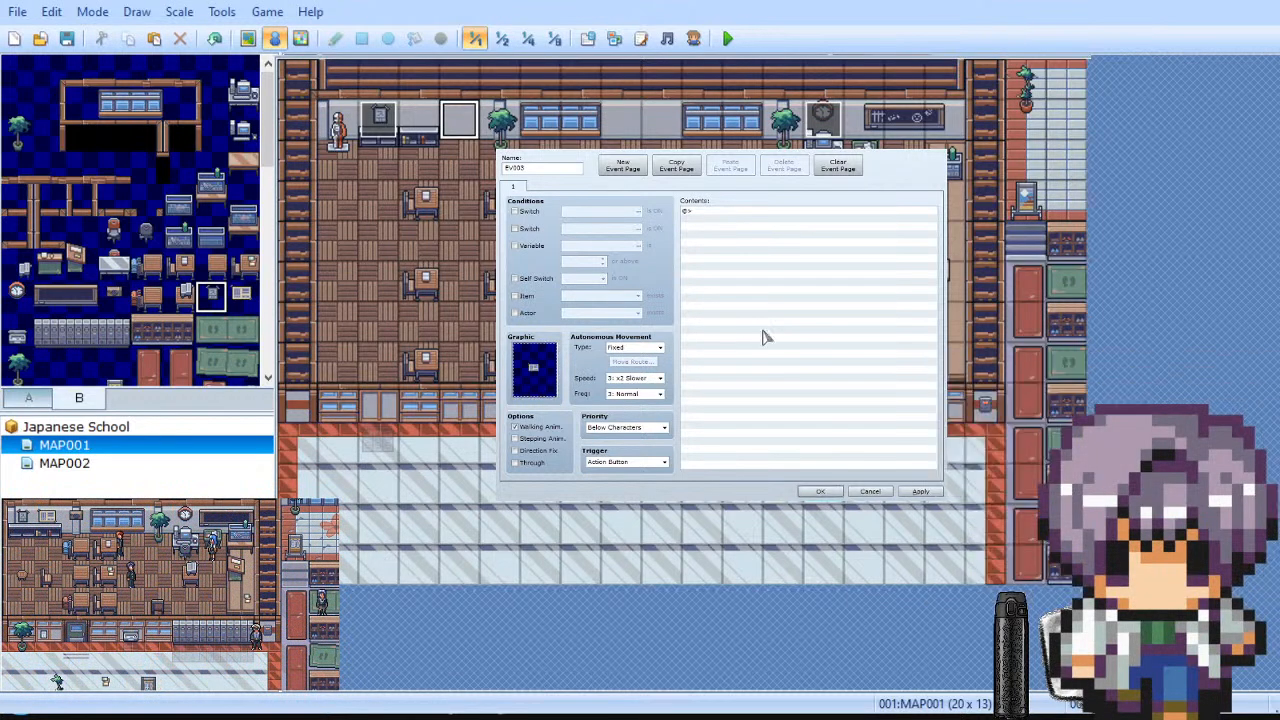
{"action": "left_click", "coordinate": [820, 491]}
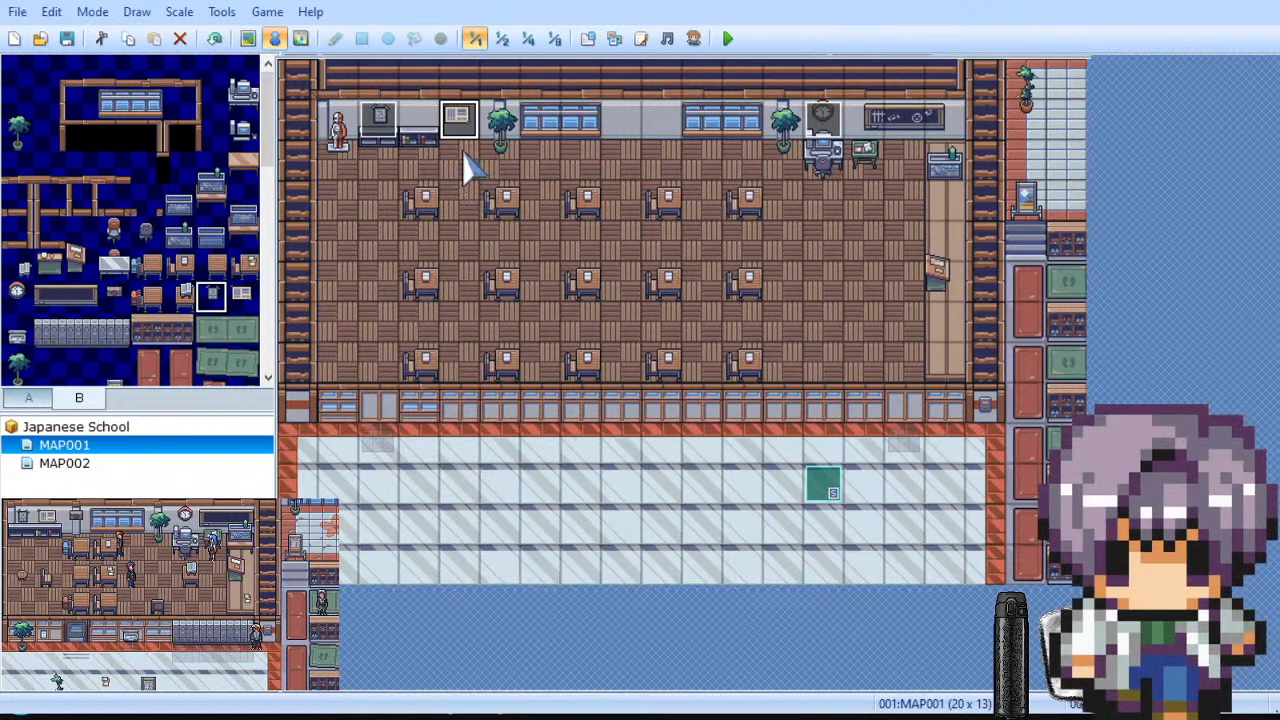
Step: Remove the white wall poster event and recreate it with its Tileset B graphic above the low bookshelf, directly beside the dark notice
{"action": "key", "text": "ctrl+x"}
{"action": "right_click", "coordinate": [427, 117]}
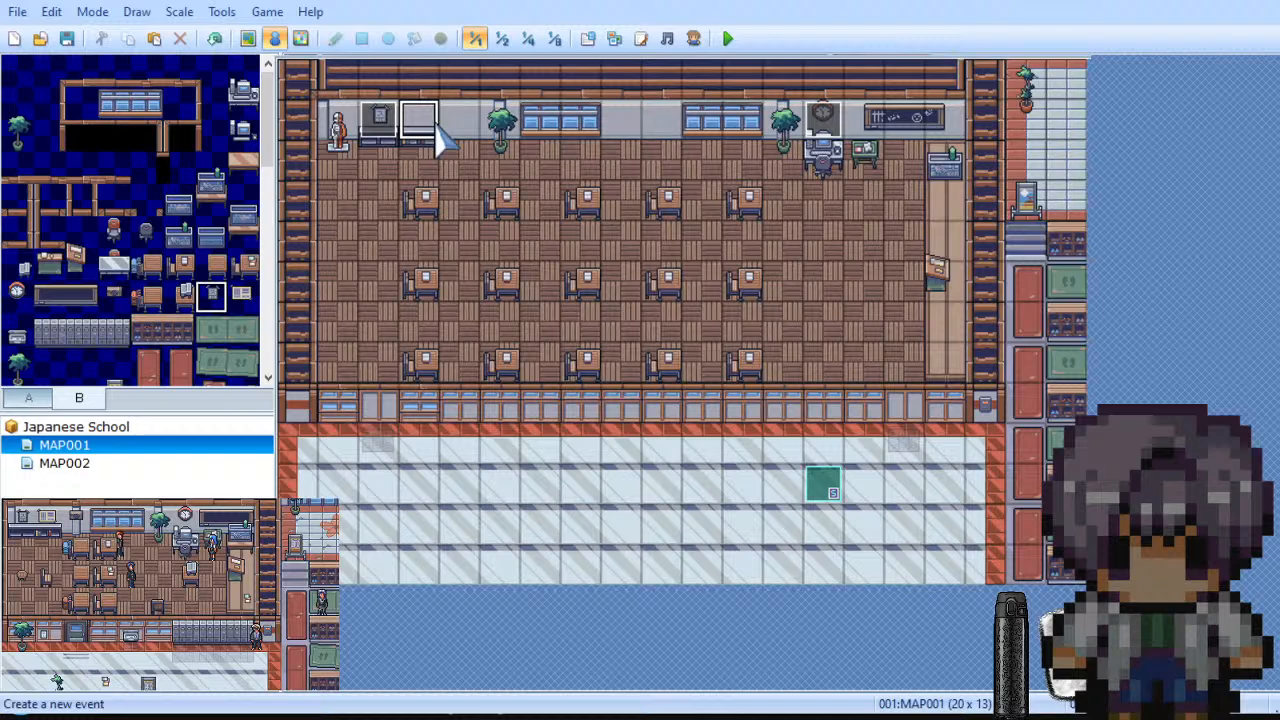
{"action": "left_click", "coordinate": [440, 140]}
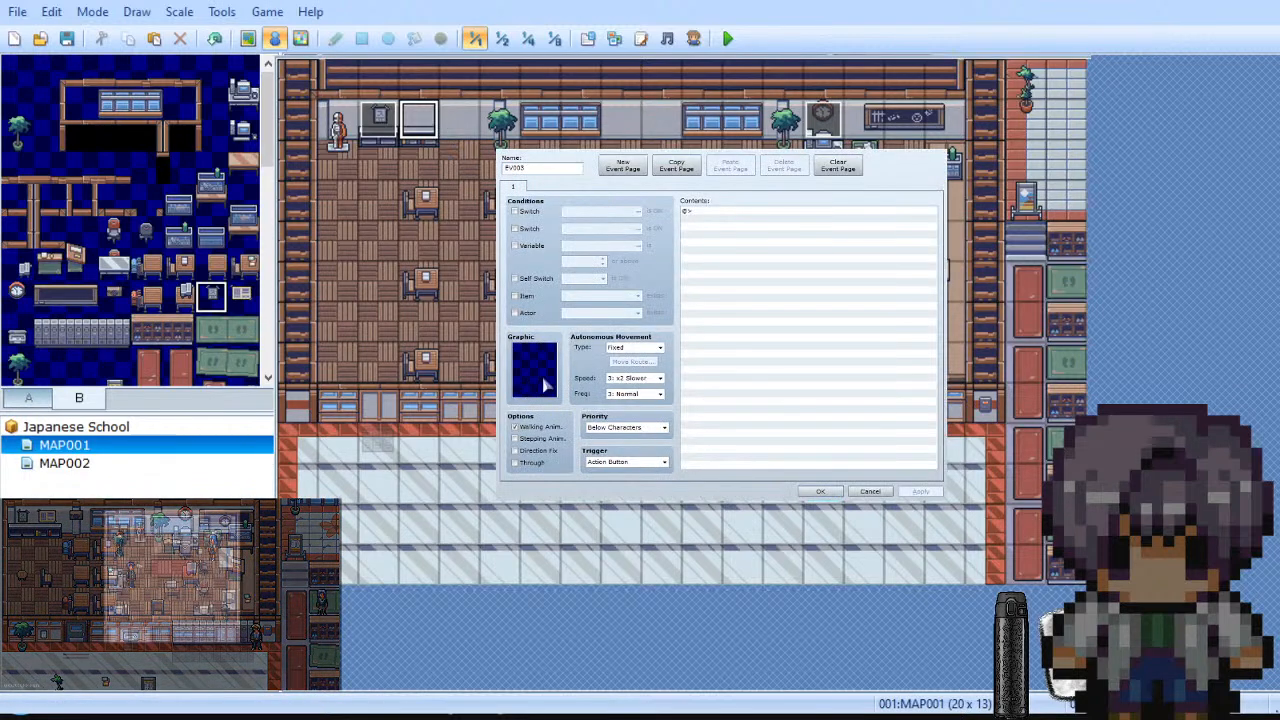
{"action": "double_click", "coordinate": [545, 385]}
{"action": "scroll", "coordinate": [955, 583], "scroll_direction": "down", "scroll_amount": 3}
{"action": "double_click", "coordinate": [964, 585]}
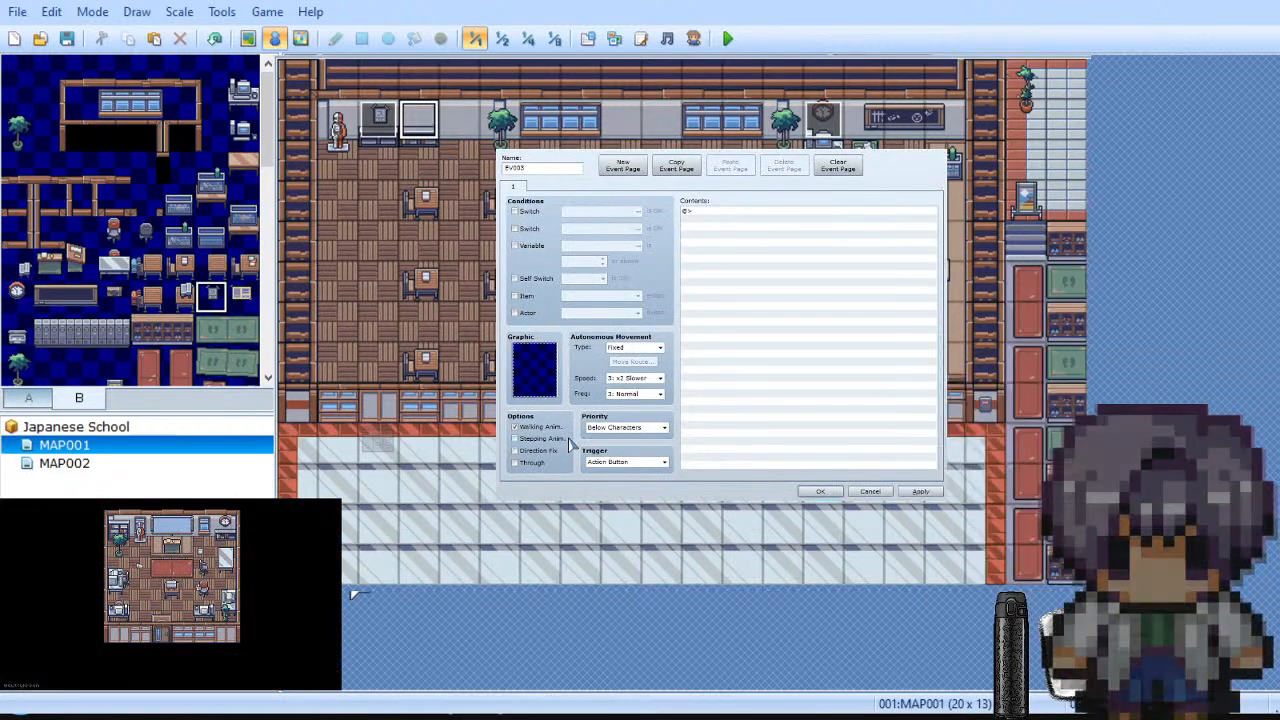
{"action": "double_click", "coordinate": [545, 380]}
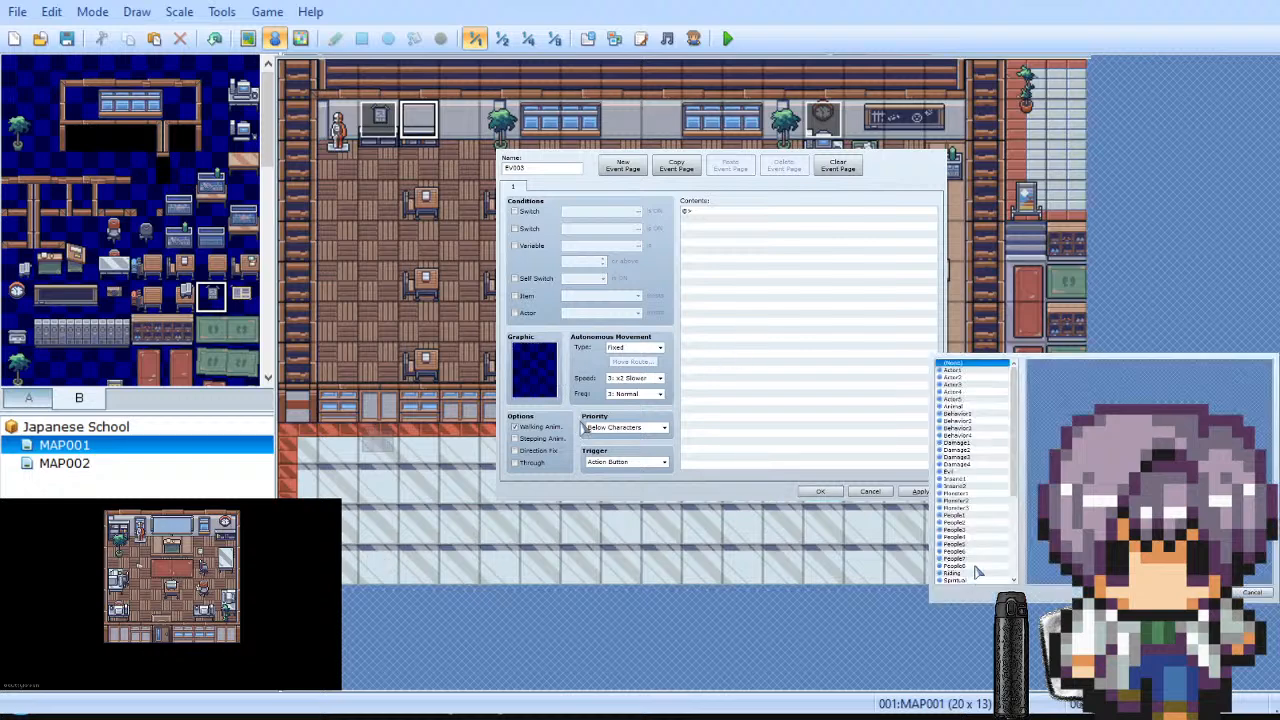
{"action": "scroll", "coordinate": [974, 572], "scroll_direction": "down", "scroll_amount": 8}
{"action": "left_click", "coordinate": [968, 580]}
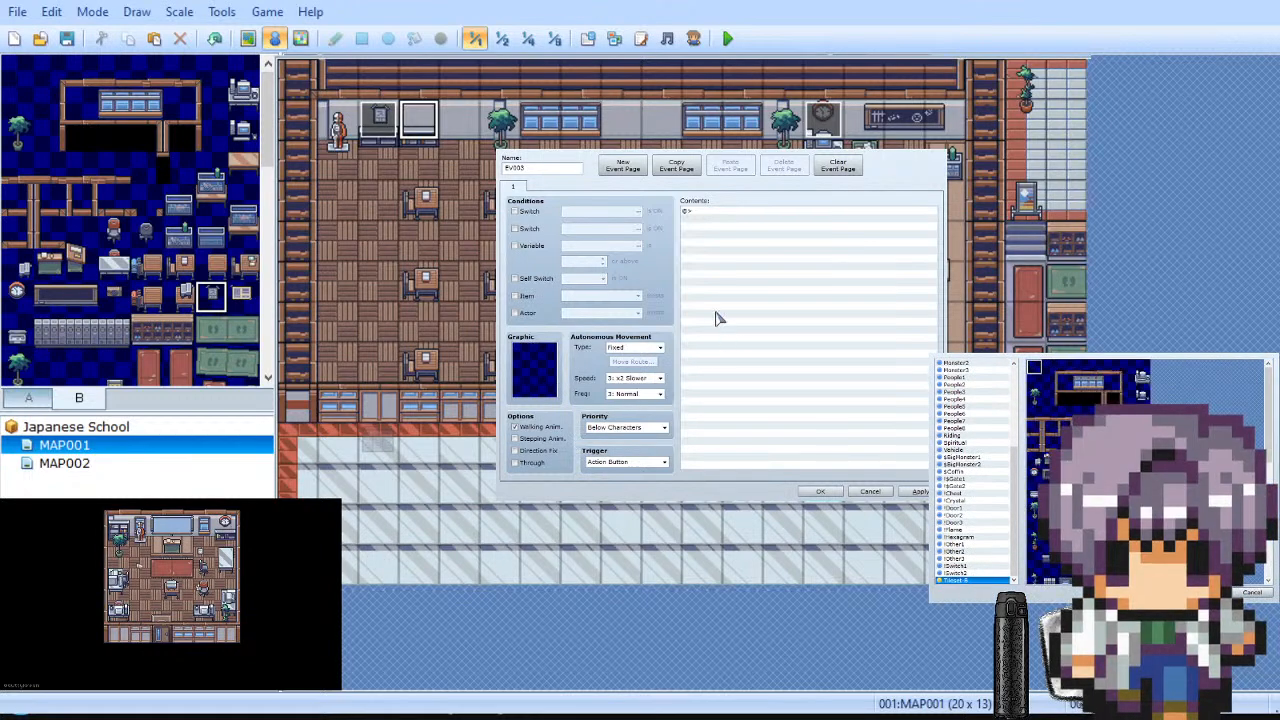
{"action": "left_click", "coordinate": [1211, 592]}
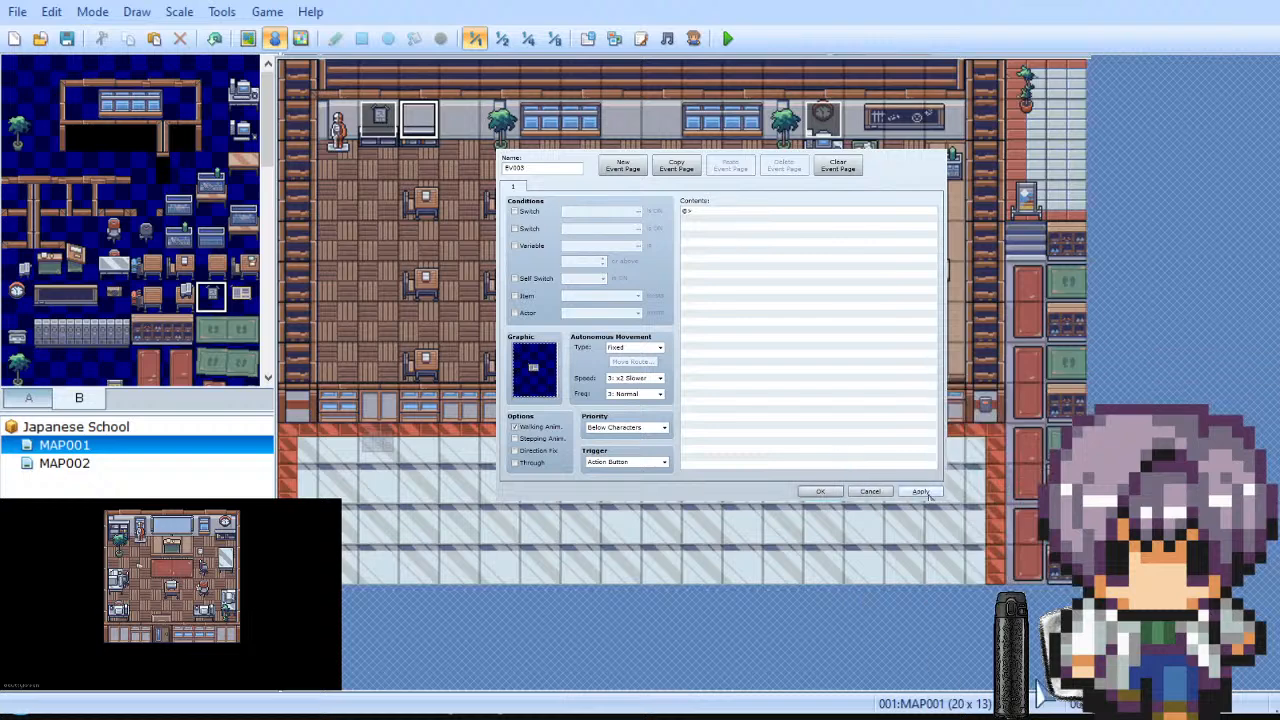
{"action": "left_click", "coordinate": [830, 492]}
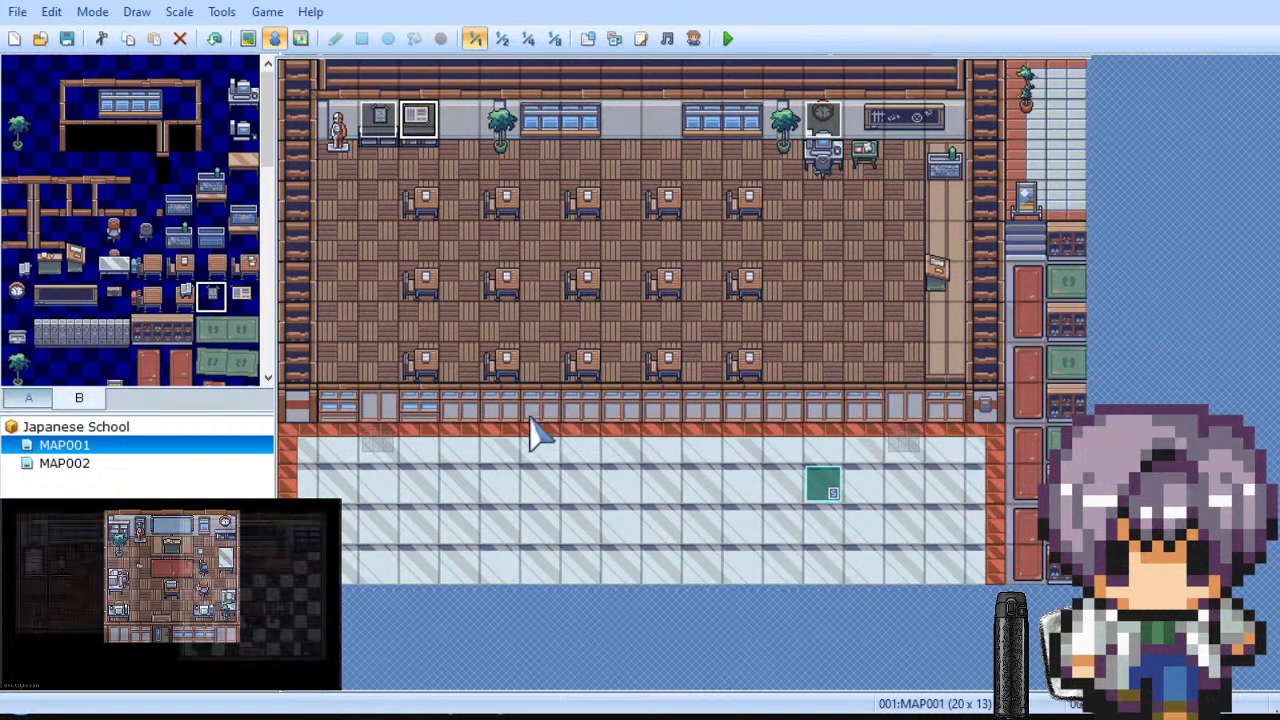
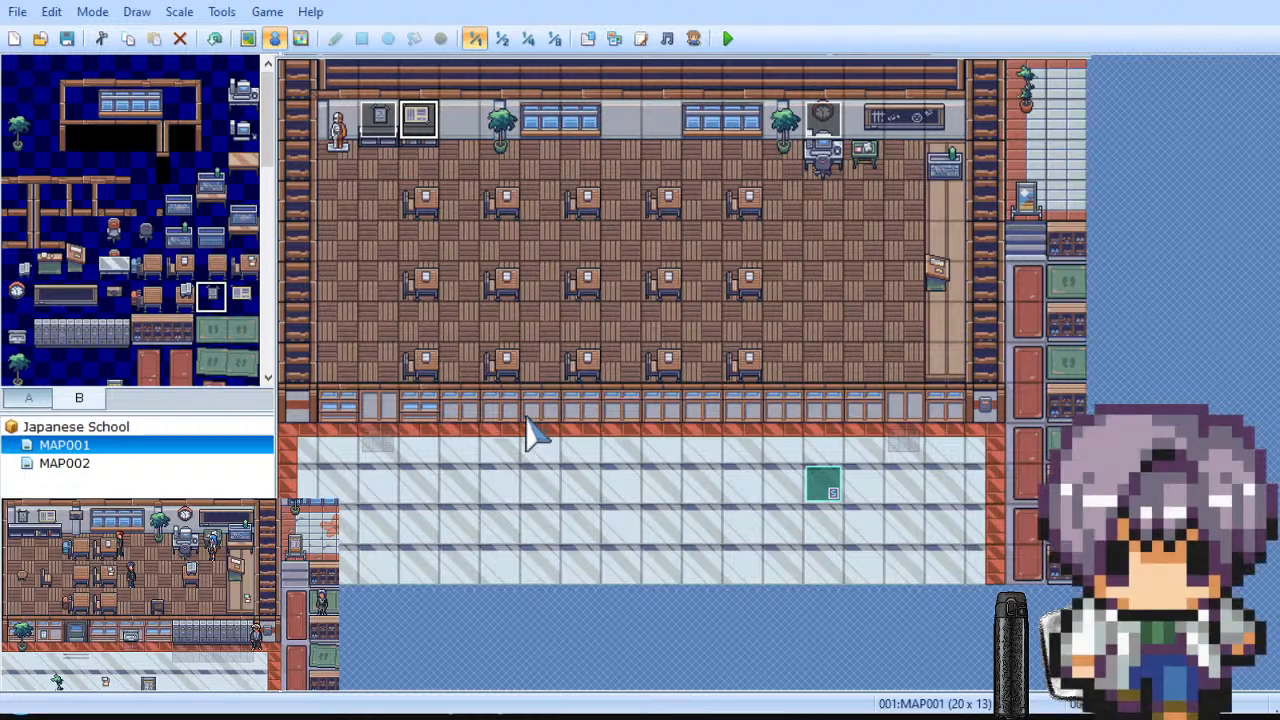
Step: Create an event on the upper-left classroom desk that shows the message "Hello world!"
{"action": "double_click", "coordinate": [450, 222]}
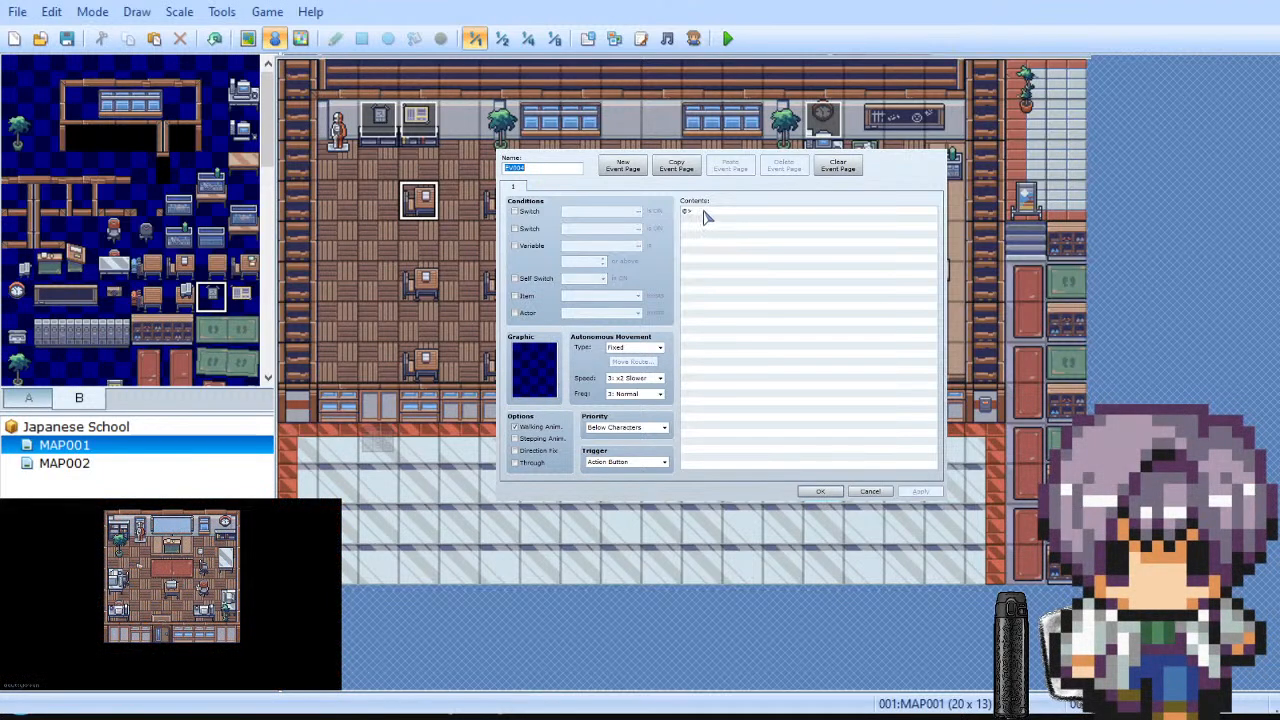
{"action": "double_click", "coordinate": [730, 212]}
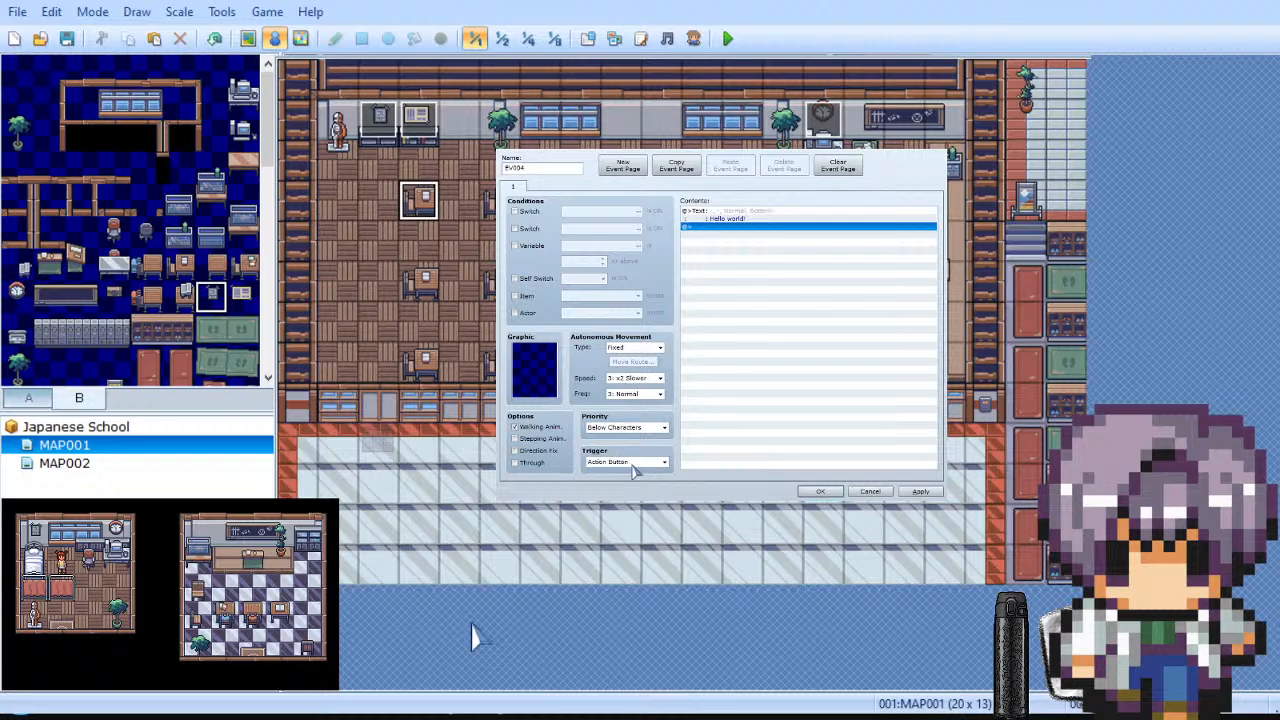
{"action": "left_click", "coordinate": [820, 491]}
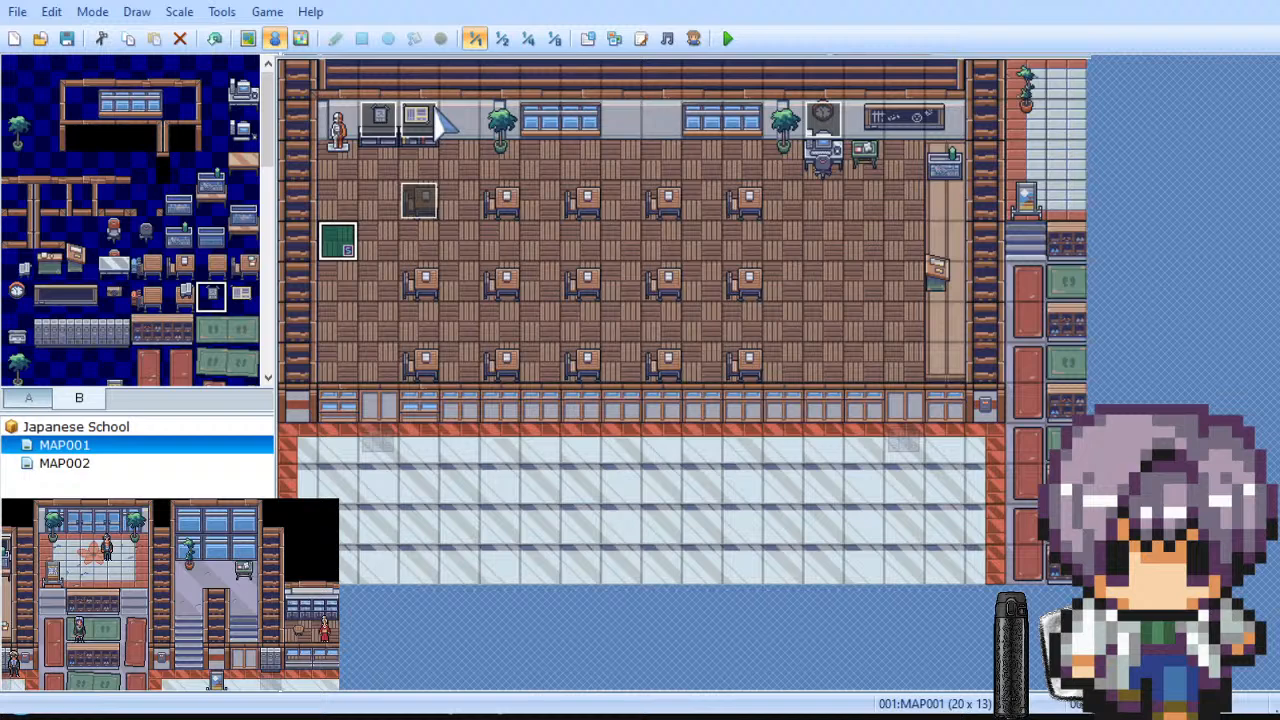
Step: Start a new event on the bare wall tile beside the two posters and look through the character sets available as its graphic
{"action": "left_click", "coordinate": [420, 127]}
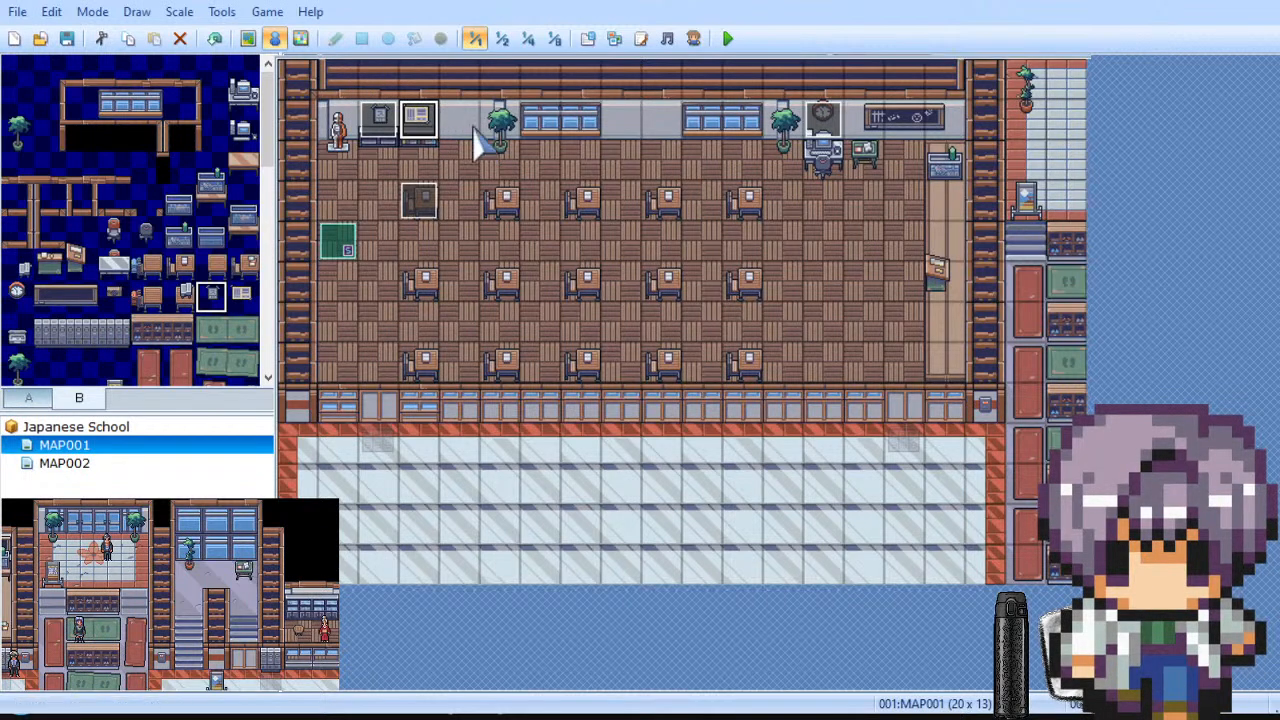
{"action": "left_click", "coordinate": [388, 124]}
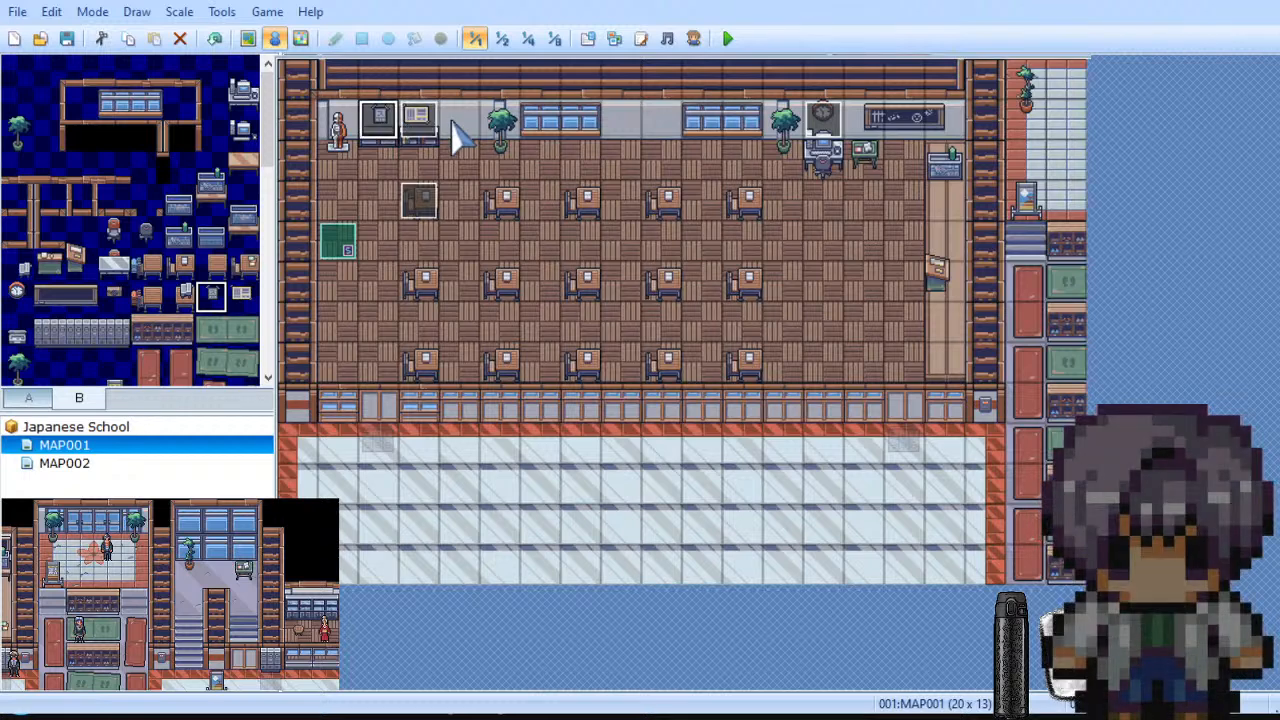
{"action": "double_click", "coordinate": [420, 205]}
{"action": "double_click", "coordinate": [527, 388]}
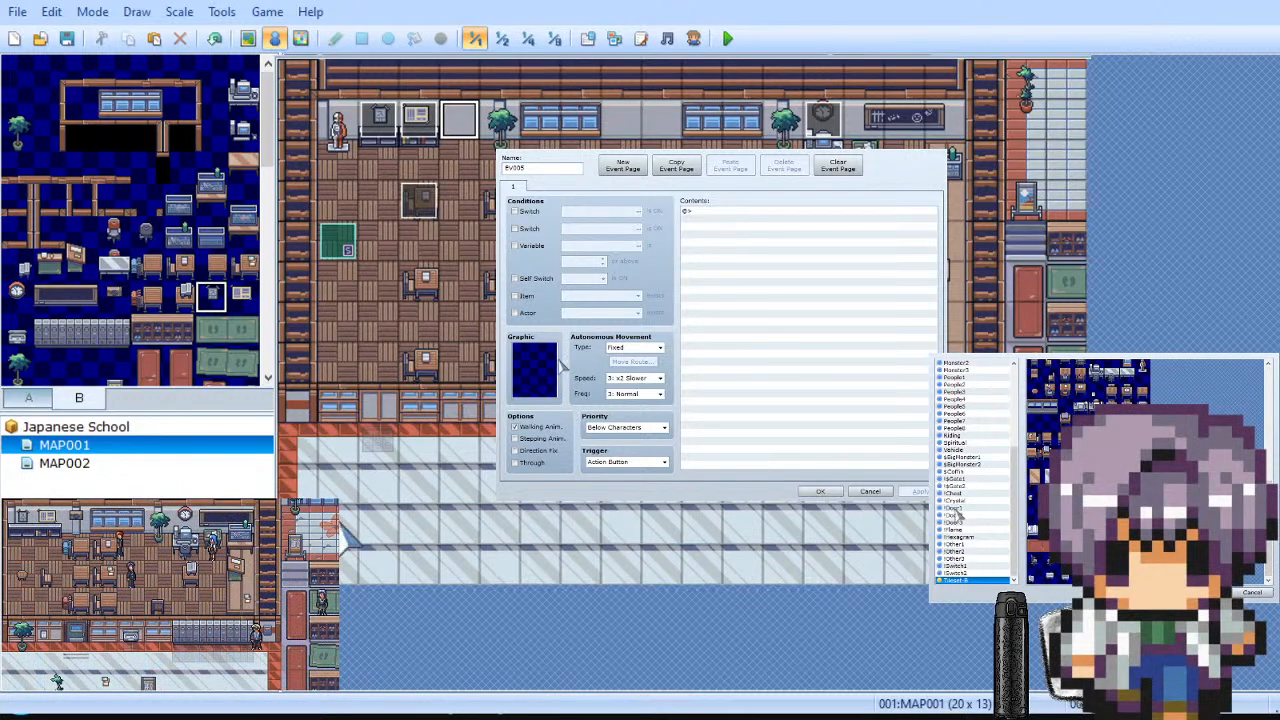
{"action": "scroll", "coordinate": [956, 509], "scroll_direction": "up", "scroll_amount": 7}
{"action": "left_click_drag", "start_coordinate": [952, 385], "coordinate": [962, 545]}
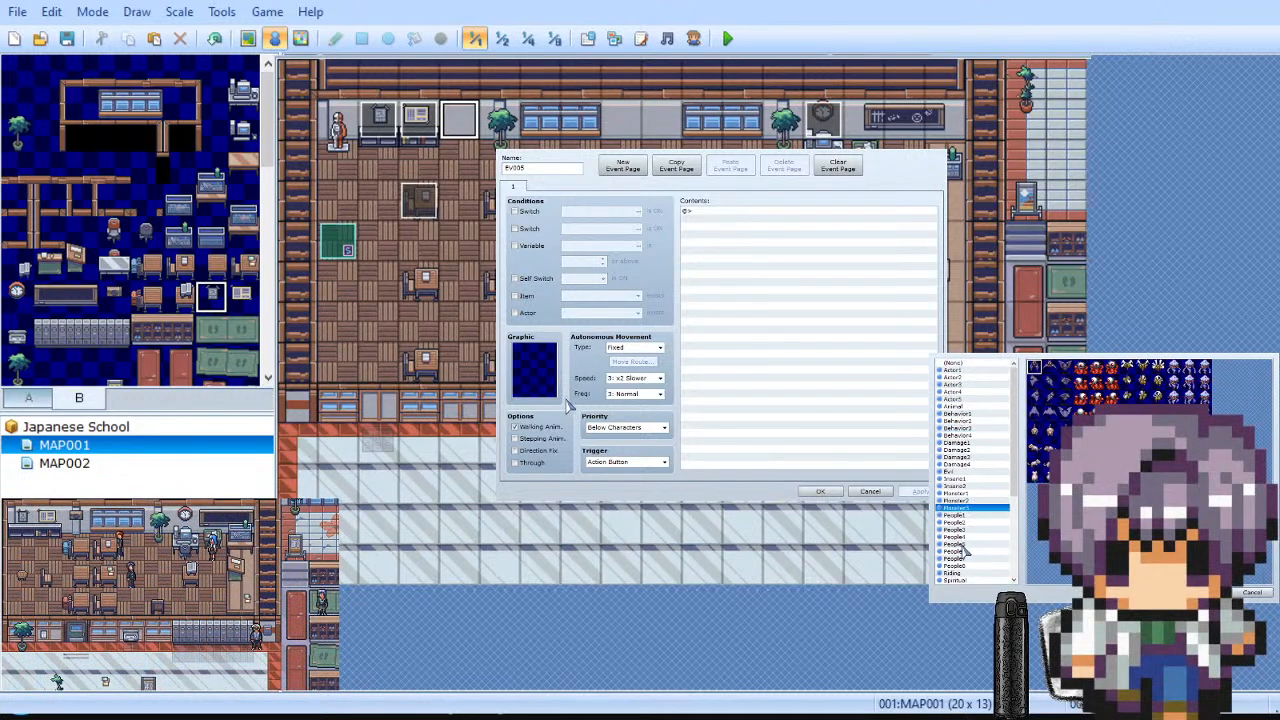
{"action": "left_click", "coordinate": [962, 545]}
{"action": "scroll", "coordinate": [962, 530], "scroll_direction": "down", "scroll_amount": 5}
{"action": "left_click", "coordinate": [963, 530]}
{"action": "left_click", "coordinate": [963, 481]}
{"action": "left_click", "coordinate": [964, 436]}
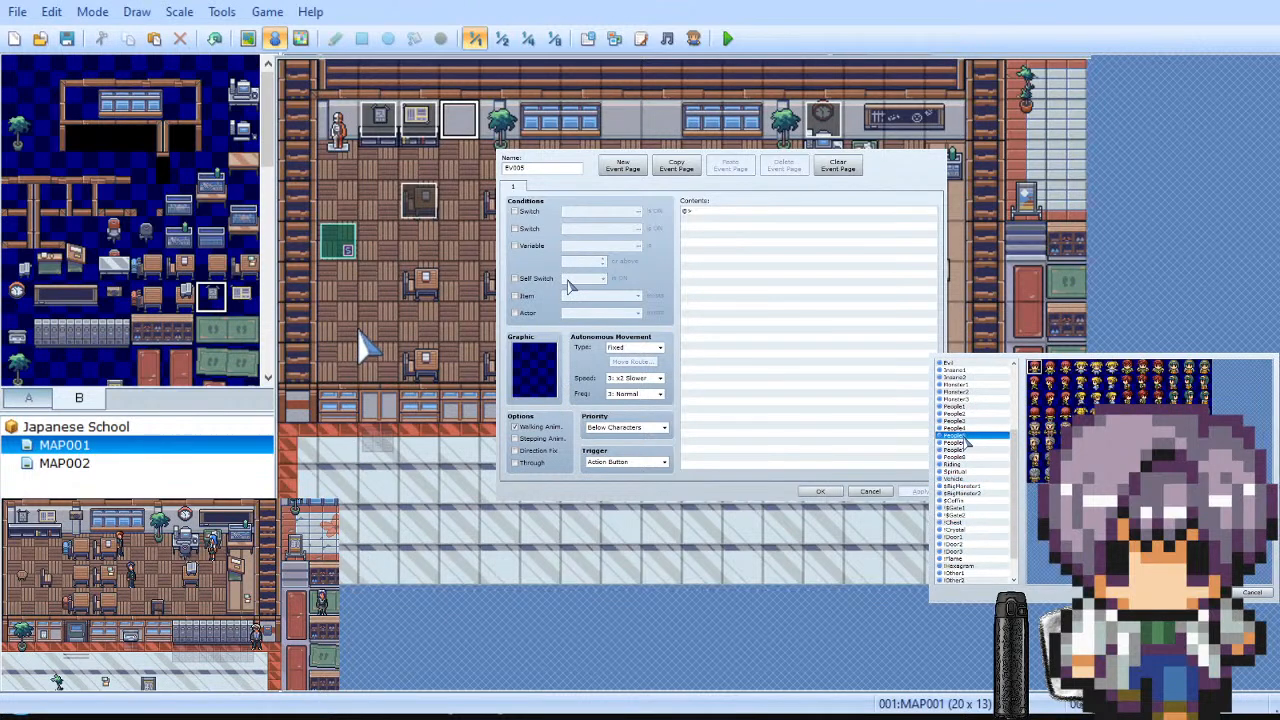
{"action": "left_click", "coordinate": [964, 421]}
{"action": "scroll", "coordinate": [968, 505], "scroll_direction": "down", "scroll_amount": 2}
{"action": "left_click", "coordinate": [965, 537]}
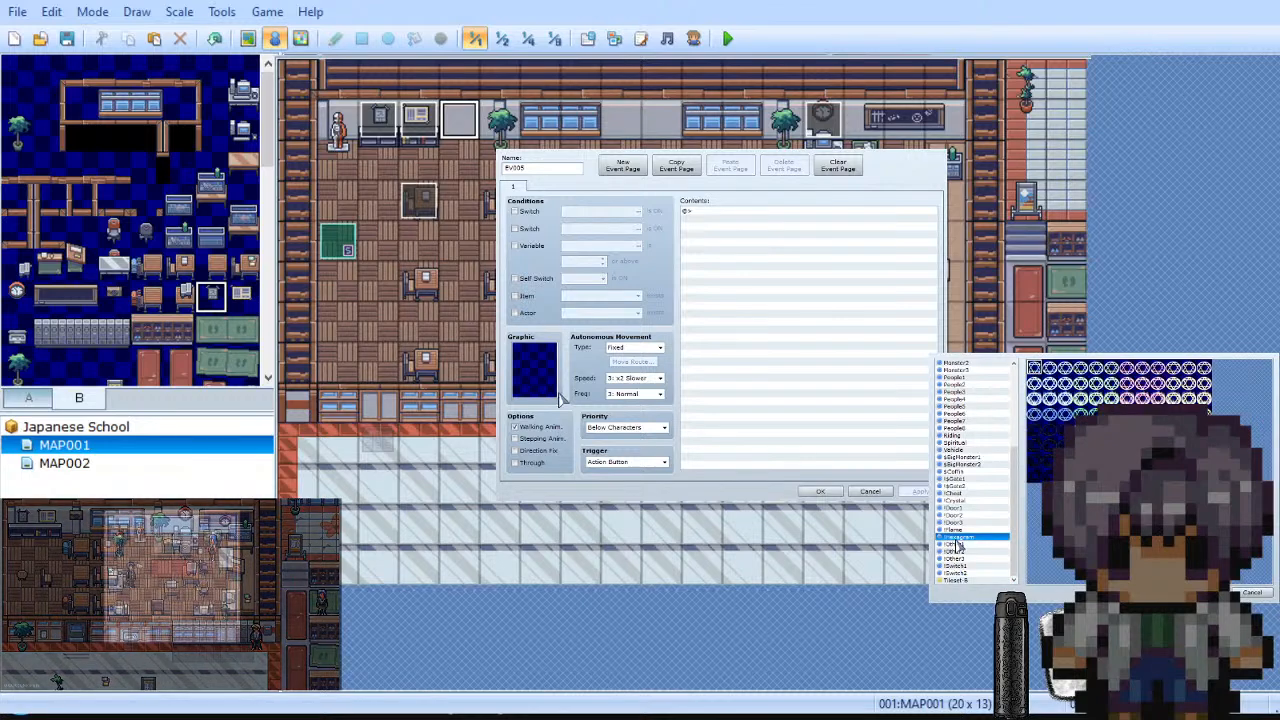
{"action": "left_click", "coordinate": [960, 478]}
{"action": "left_click", "coordinate": [962, 464]}
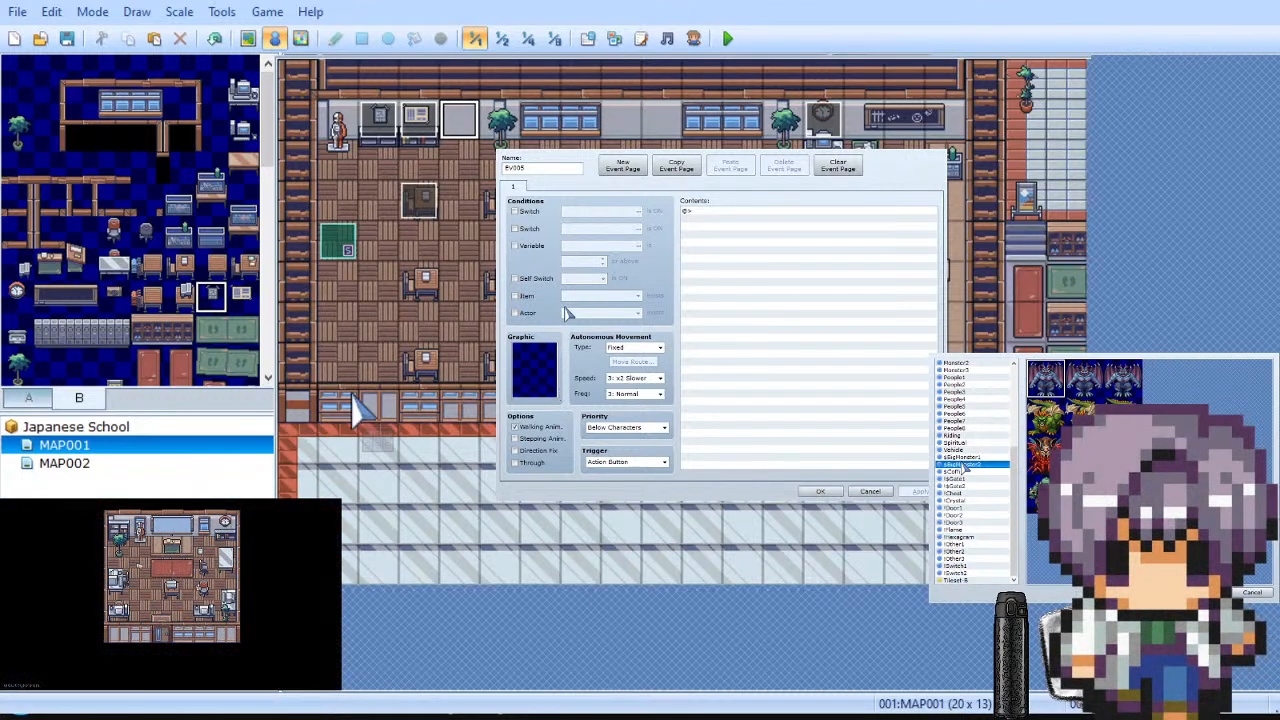
Step: View Tileset-B as a graphic source for the new wall event, and close the event with no graphic or commands
{"action": "left_click", "coordinate": [970, 580]}
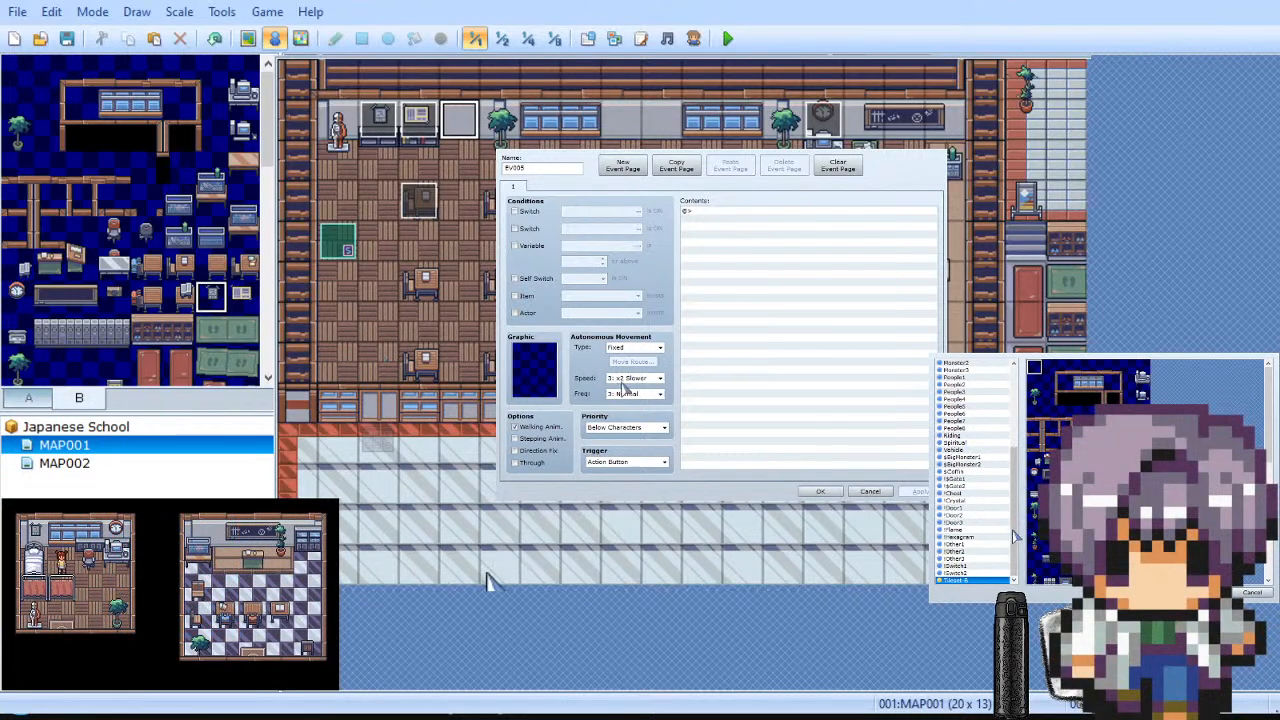
{"action": "scroll", "coordinate": [1020, 500], "scroll_direction": "up", "scroll_amount": 5}
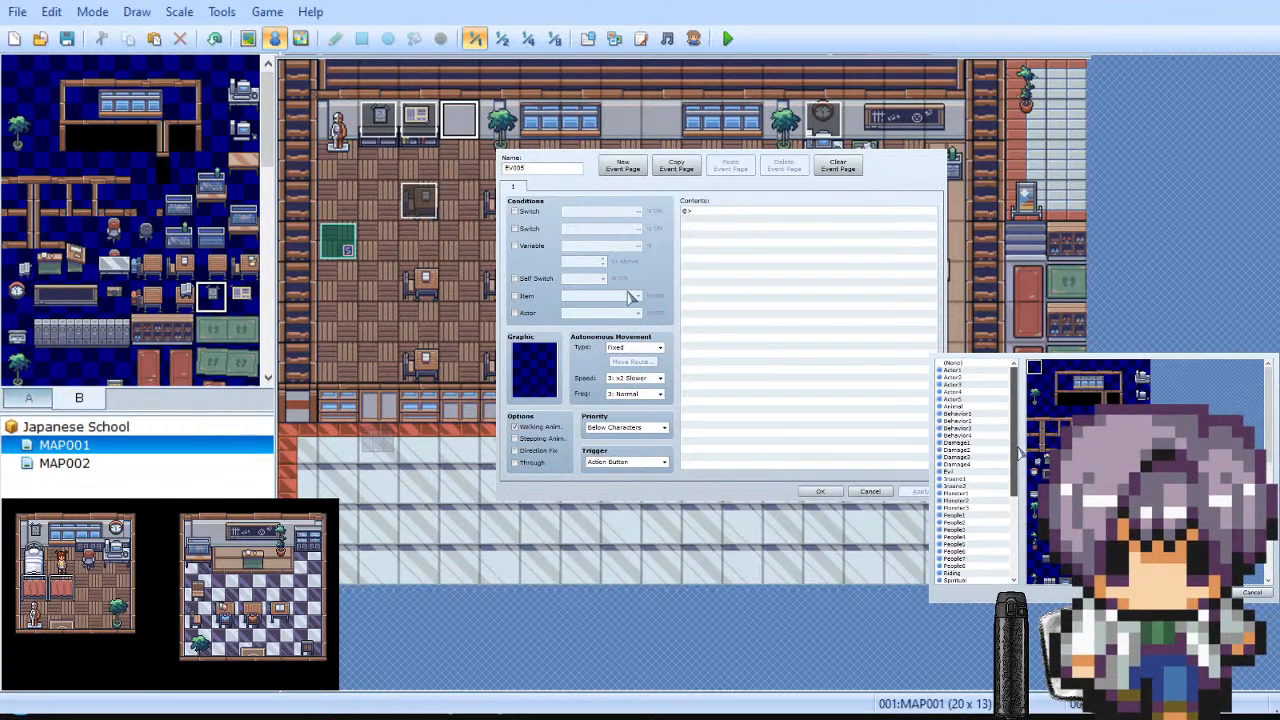
{"action": "scroll", "coordinate": [1020, 480], "scroll_direction": "down", "scroll_amount": 5}
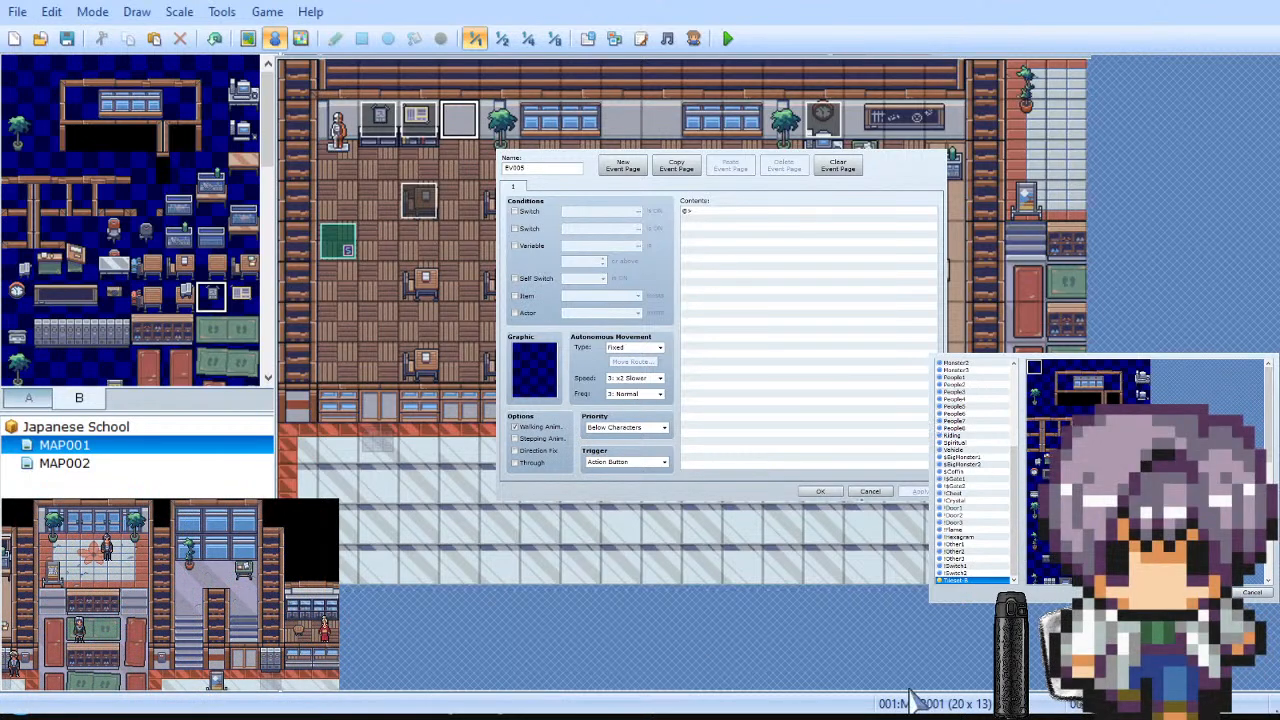
{"action": "left_click", "coordinate": [1200, 592]}
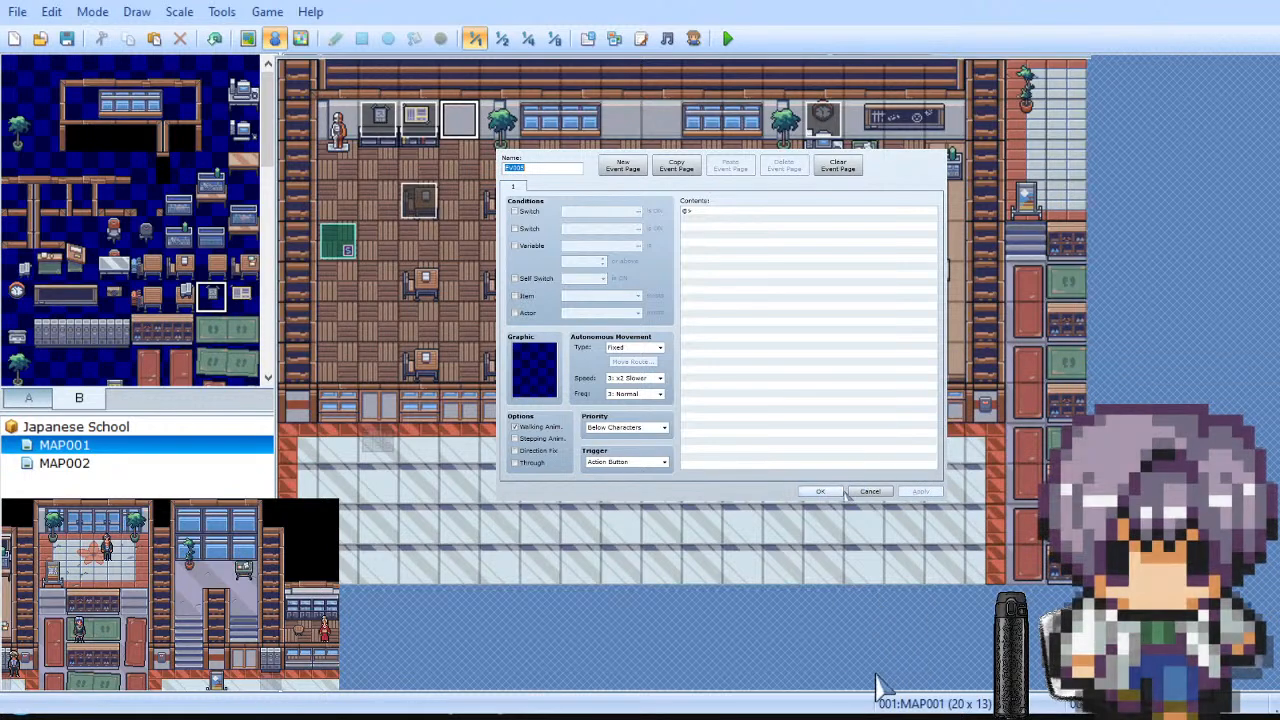
{"action": "left_click", "coordinate": [832, 491]}
Step: Change the tileset of MAP002 from School to the one containing the inn and pub sign tiles
{"action": "left_click", "coordinate": [64, 463]}
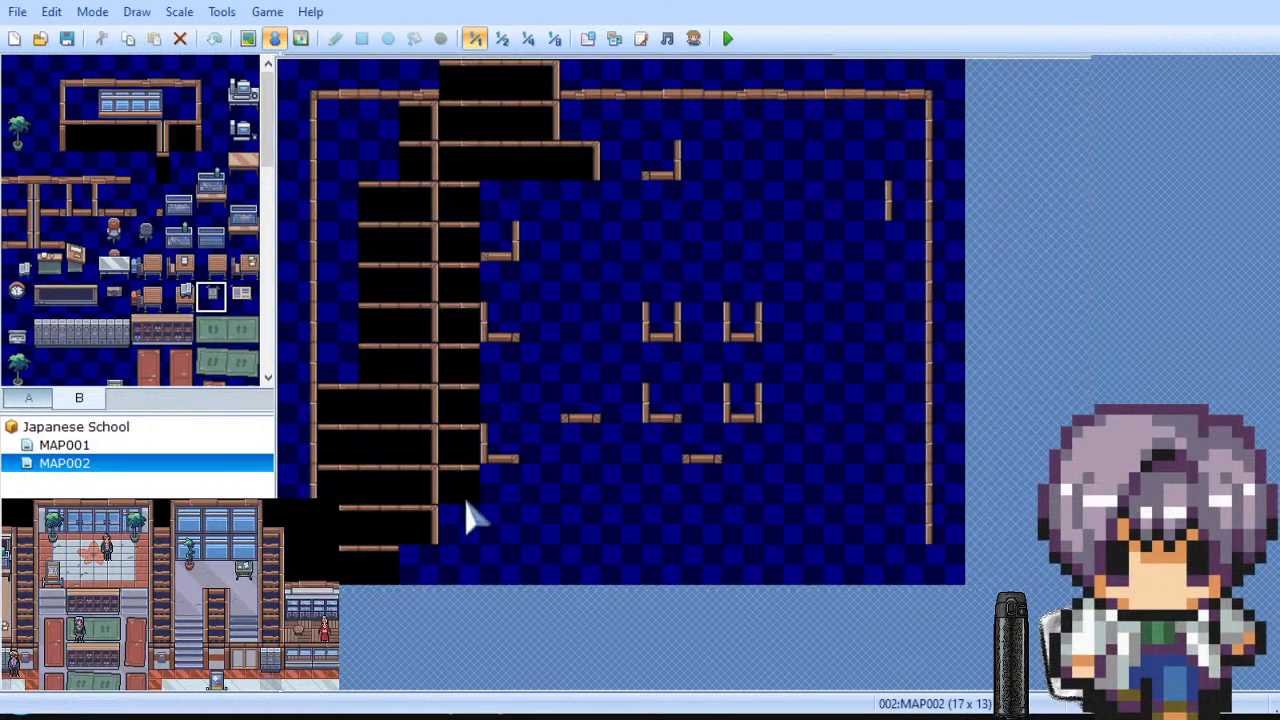
{"action": "key", "text": "space"}
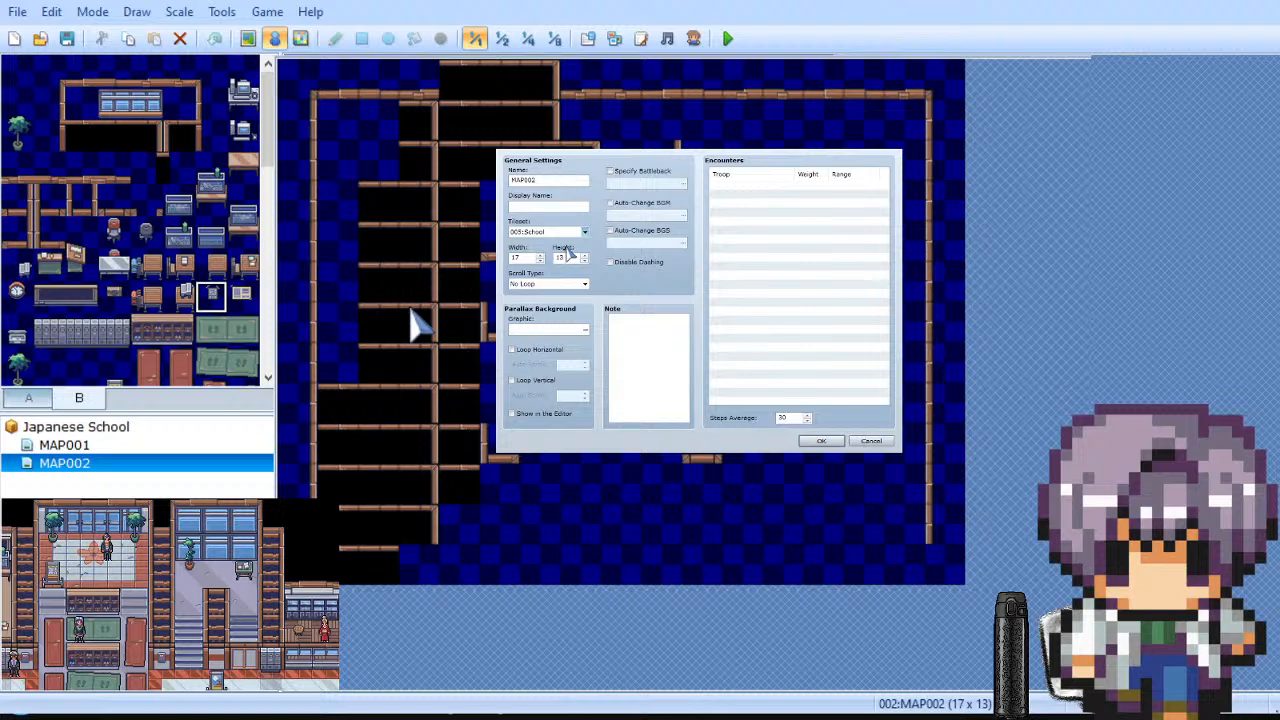
{"action": "left_click", "coordinate": [820, 442]}
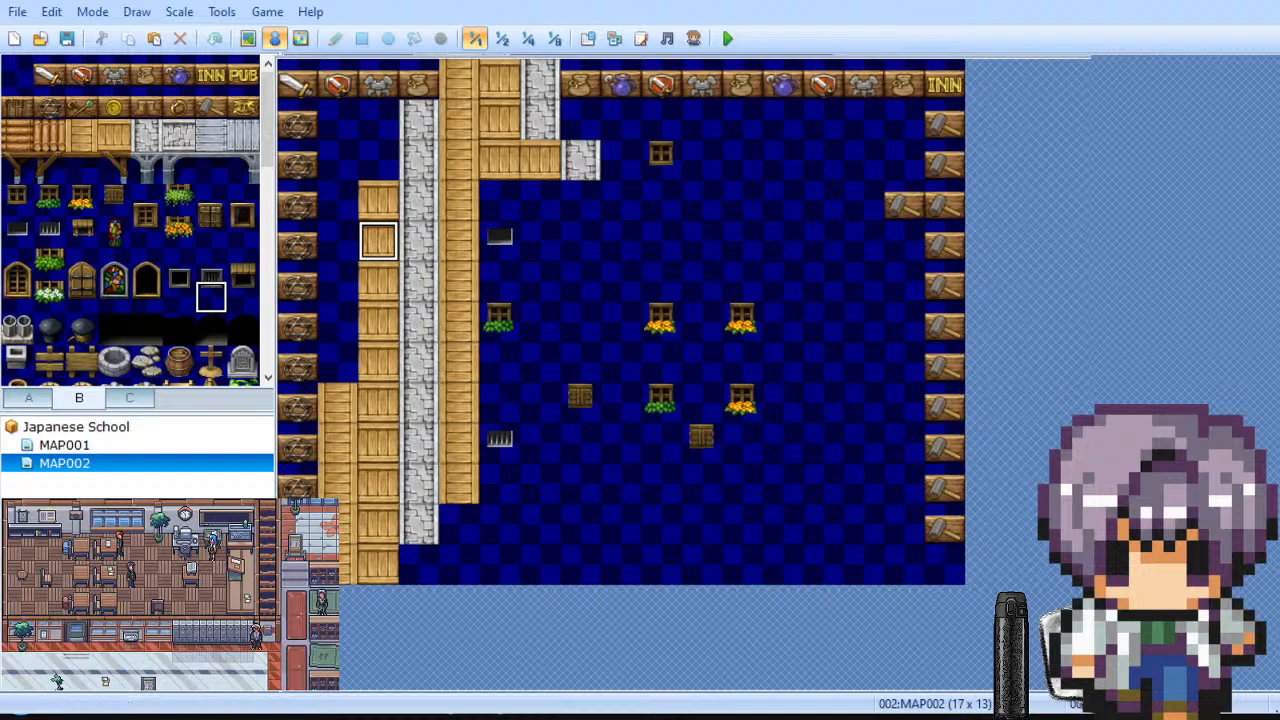
Step: Examine Tileset-B and Tileset-C as graphic sources for a new event on MAP002, and discard the event
{"action": "scroll", "coordinate": [529, 334], "scroll_direction": "down", "scroll_amount": 7}
{"action": "left_click", "coordinate": [540, 391]}
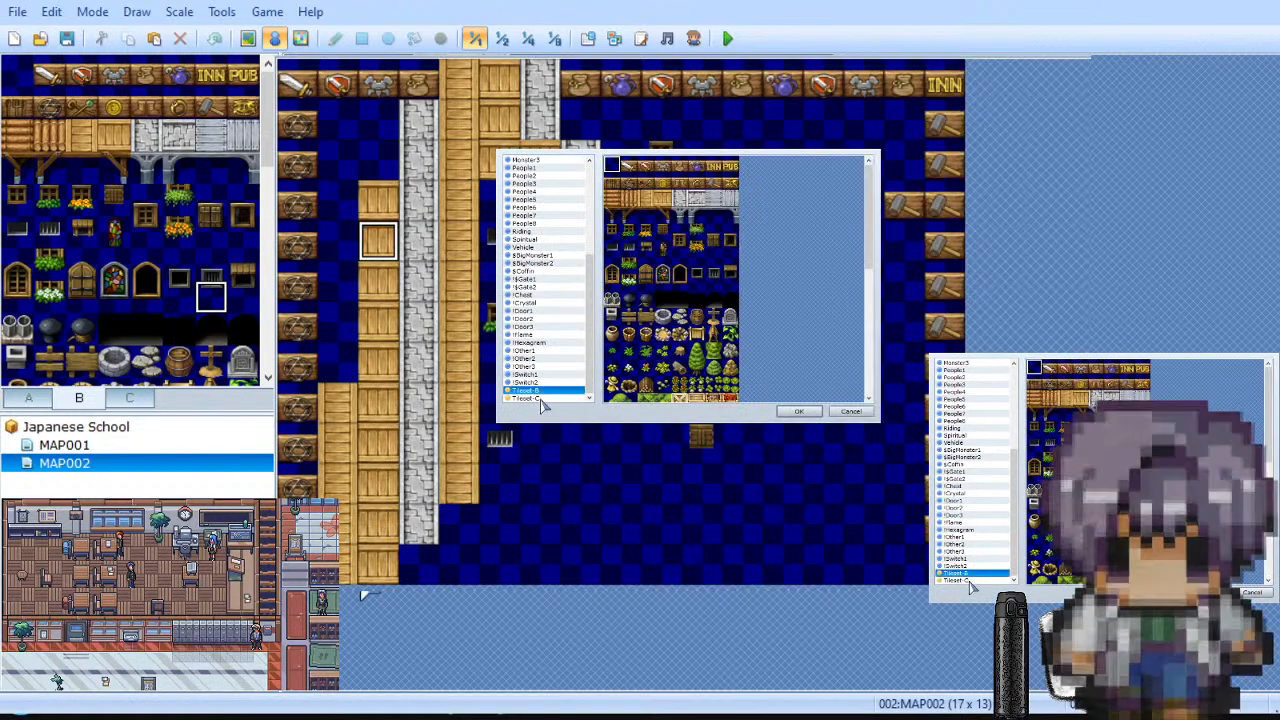
{"action": "left_click", "coordinate": [530, 398]}
{"action": "key", "text": "Up"}
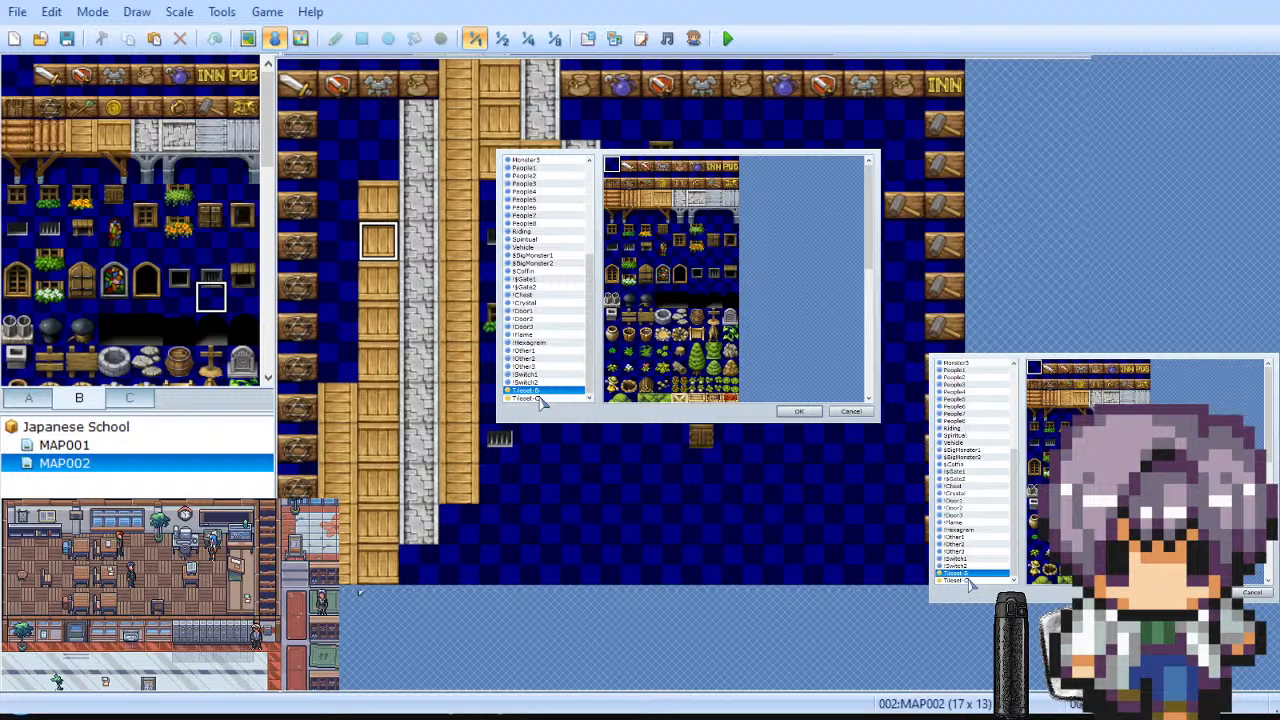
{"action": "key", "text": "Down"}
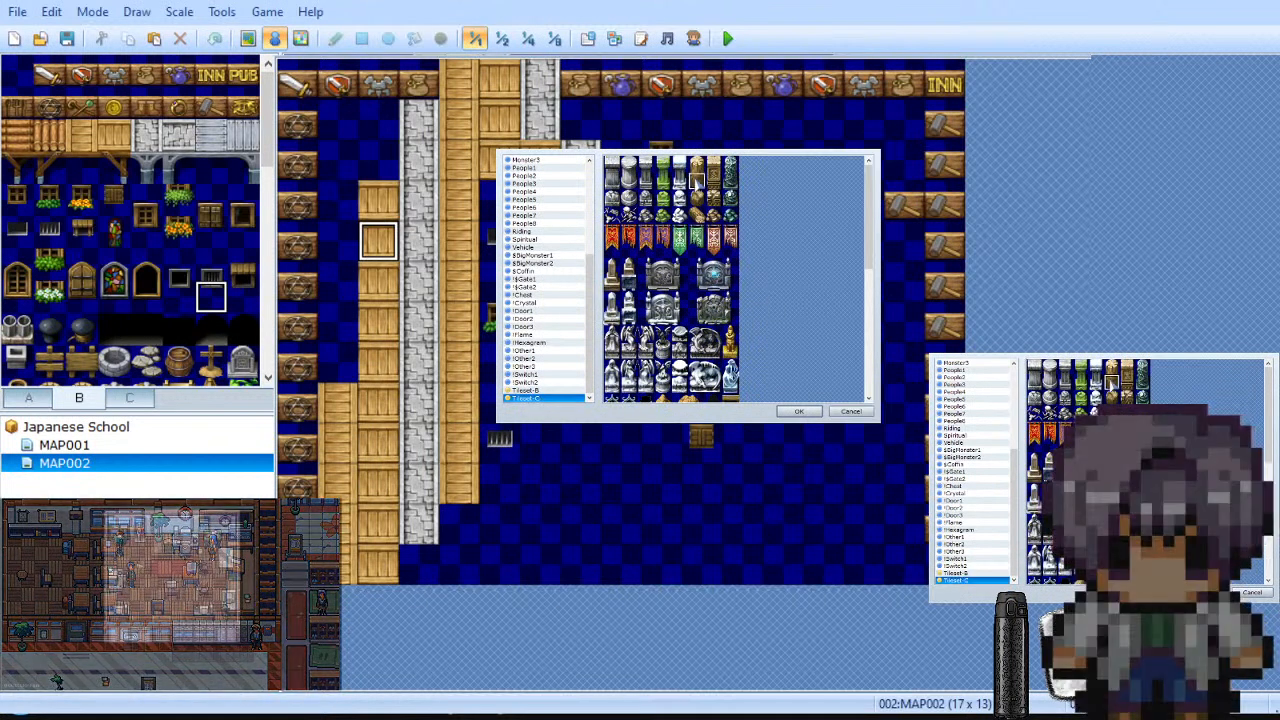
{"action": "scroll", "coordinate": [664, 286], "scroll_direction": "down", "scroll_amount": 4}
{"action": "left_click", "coordinate": [663, 296]}
{"action": "scroll", "coordinate": [663, 292], "scroll_direction": "down", "scroll_amount": 1}
{"action": "scroll", "coordinate": [675, 455], "scroll_direction": "down", "scroll_amount": 2}
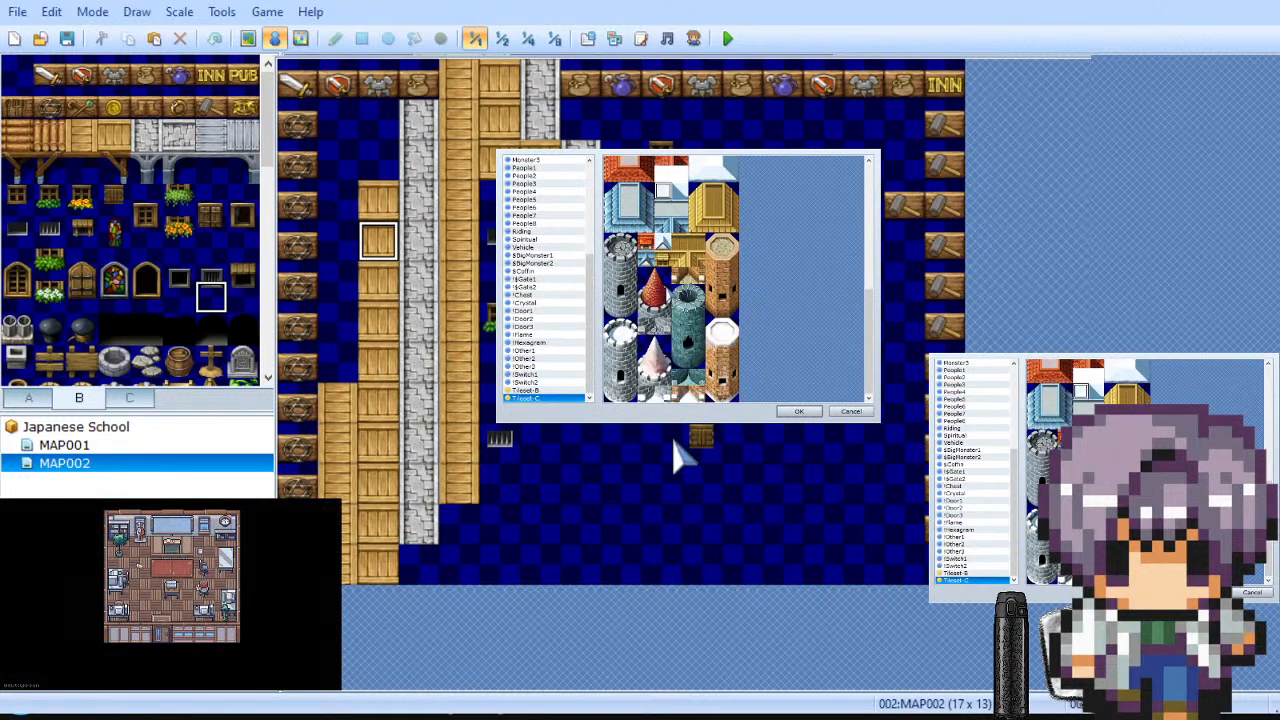
{"action": "left_click", "coordinate": [545, 390]}
{"action": "key", "text": "Escape"}
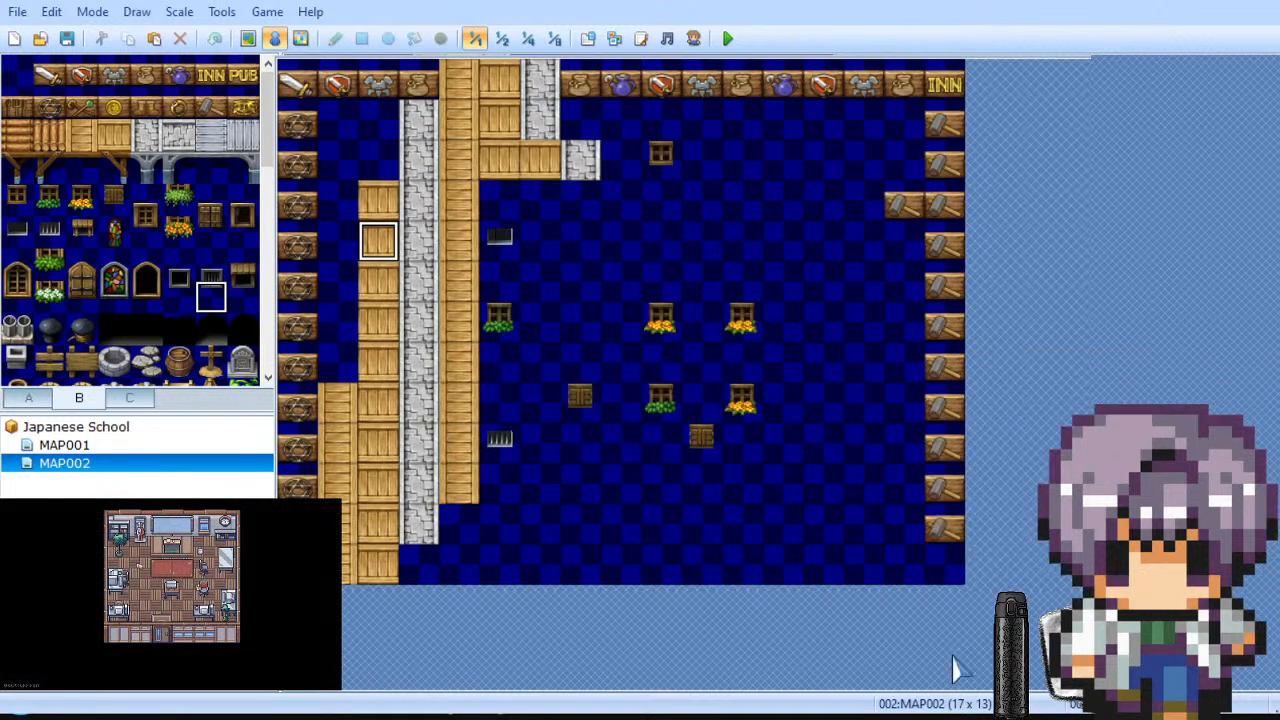
Step: Add the message "I am a poster!" to the newspaper-style poster event on MAP001
{"action": "left_click", "coordinate": [160, 447]}
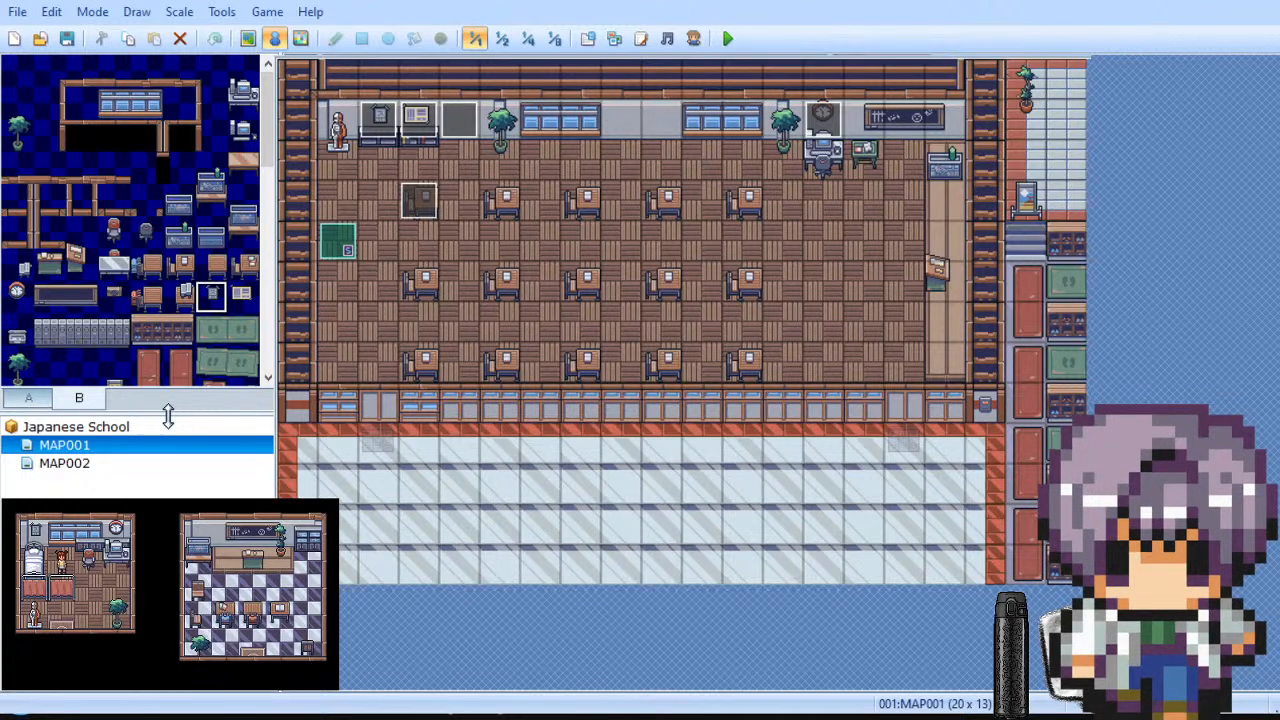
{"action": "double_click", "coordinate": [437, 149]}
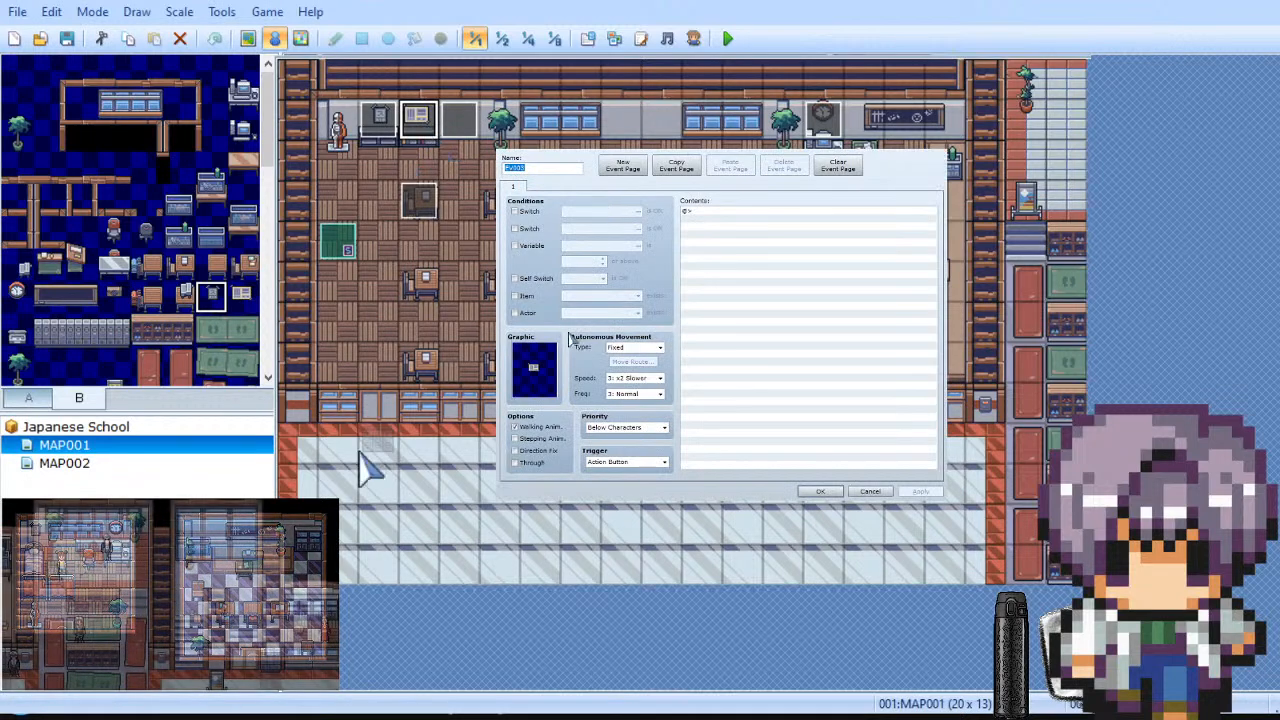
{"action": "left_click", "coordinate": [711, 212]}
{"action": "double_click", "coordinate": [714, 213]}
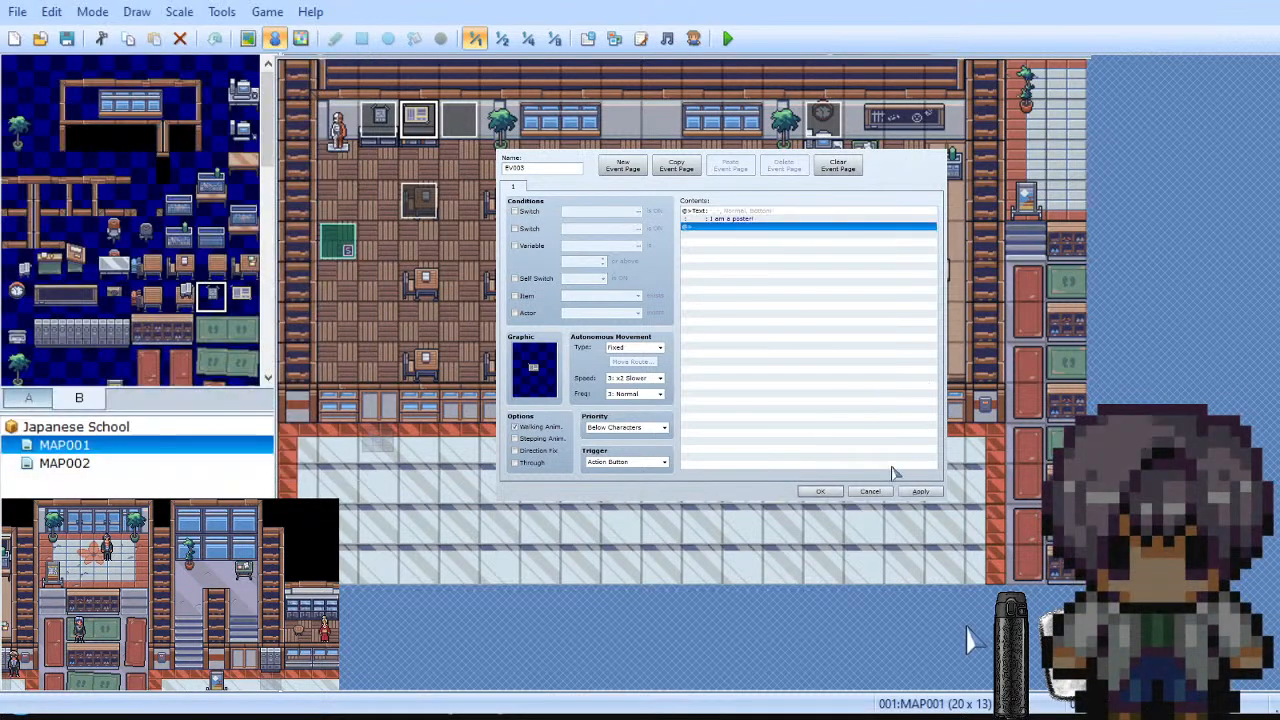
{"action": "left_click", "coordinate": [820, 491]}
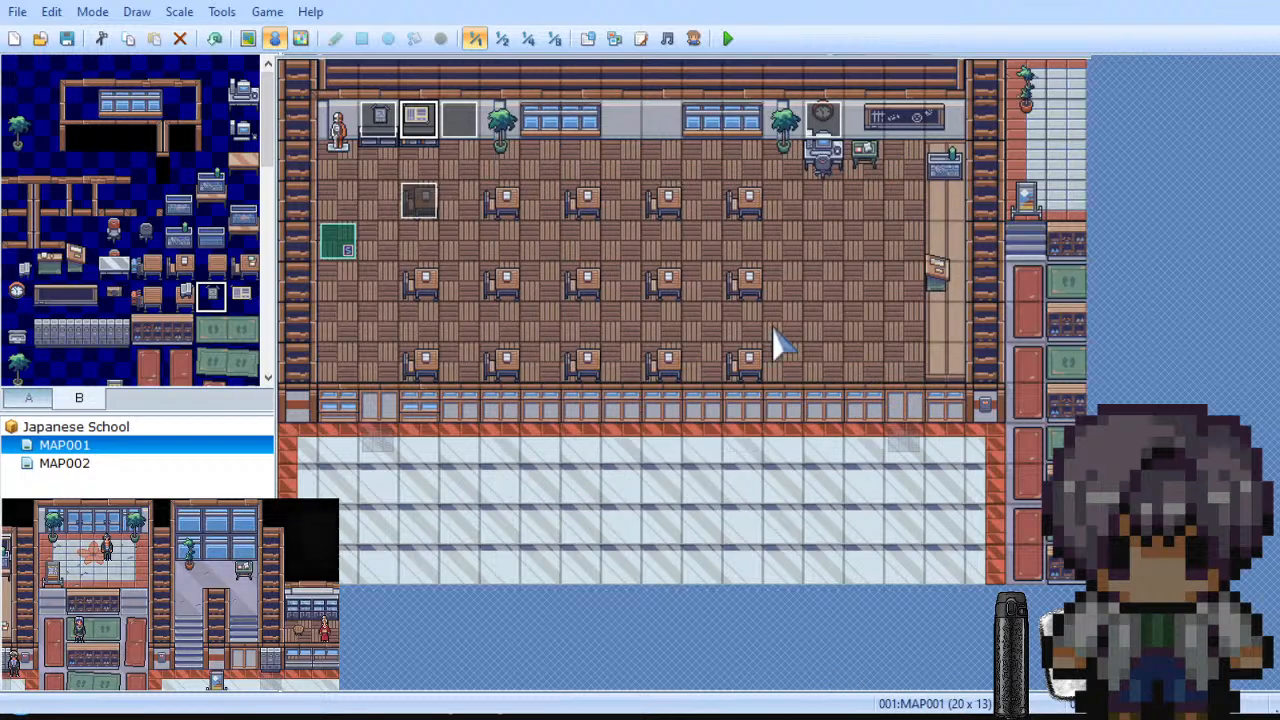
Step: Delete the blank event next to the poster on the classroom wall, and copy the poster event
{"action": "left_click", "coordinate": [455, 128]}
{"action": "left_click", "coordinate": [428, 132]}
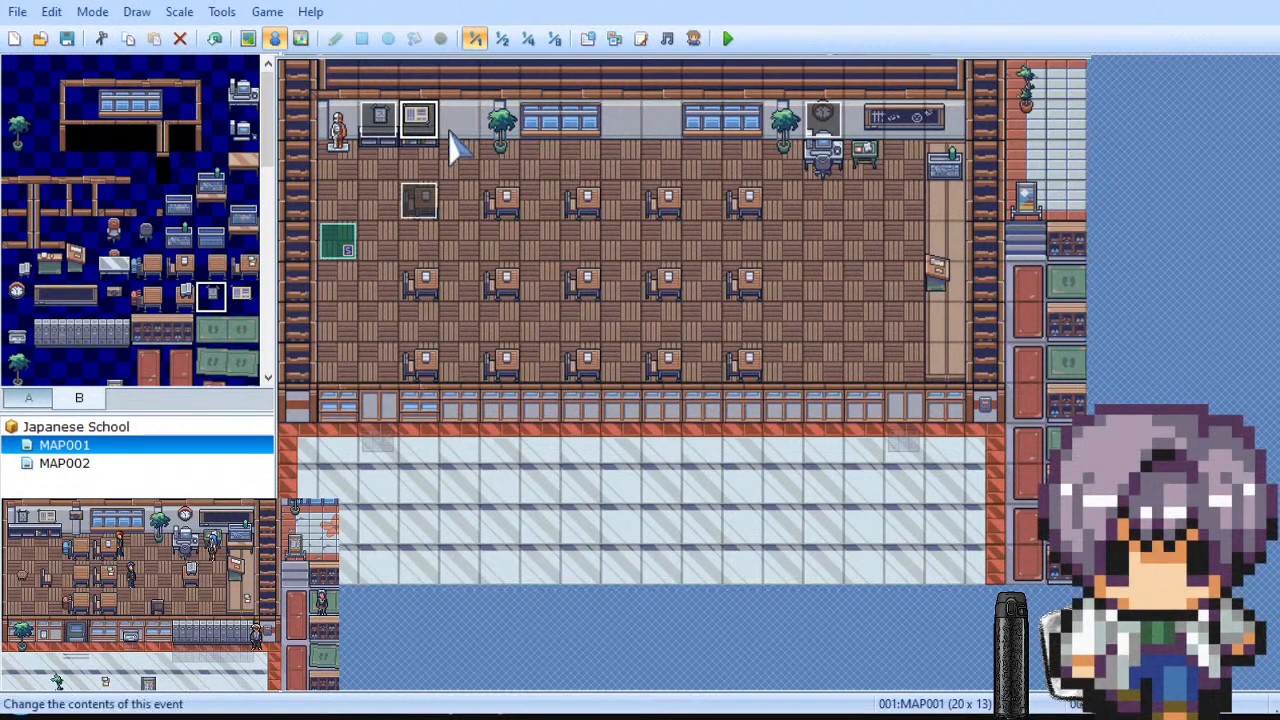
{"action": "double_click", "coordinate": [452, 143]}
{"action": "left_click", "coordinate": [1060, 14]}
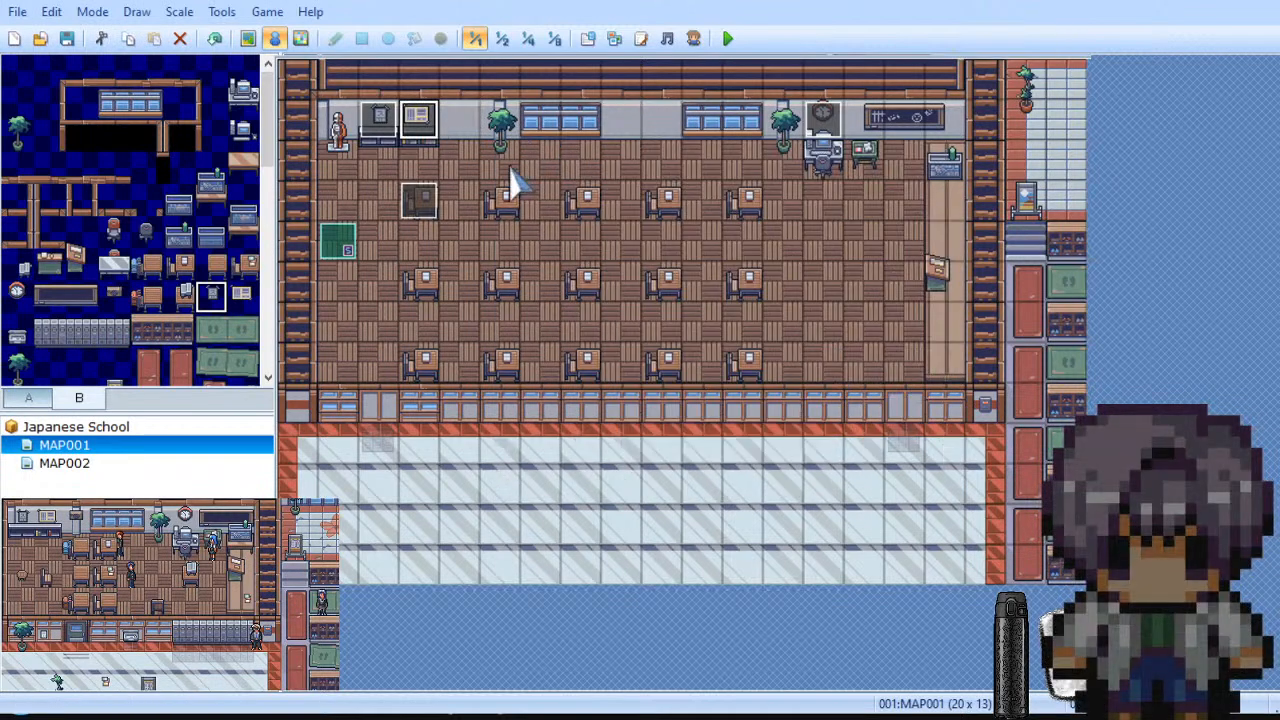
Step: Paste the poster event onto the wall tile beside the original and onto the two tiles between the windows
{"action": "left_click", "coordinate": [459, 123]}
{"action": "key", "text": "ctrl+v"}
{"action": "left_click", "coordinate": [620, 126]}
{"action": "key", "text": "ctrl+v"}
{"action": "left_click", "coordinate": [655, 123]}
{"action": "key", "text": "ctrl+v"}
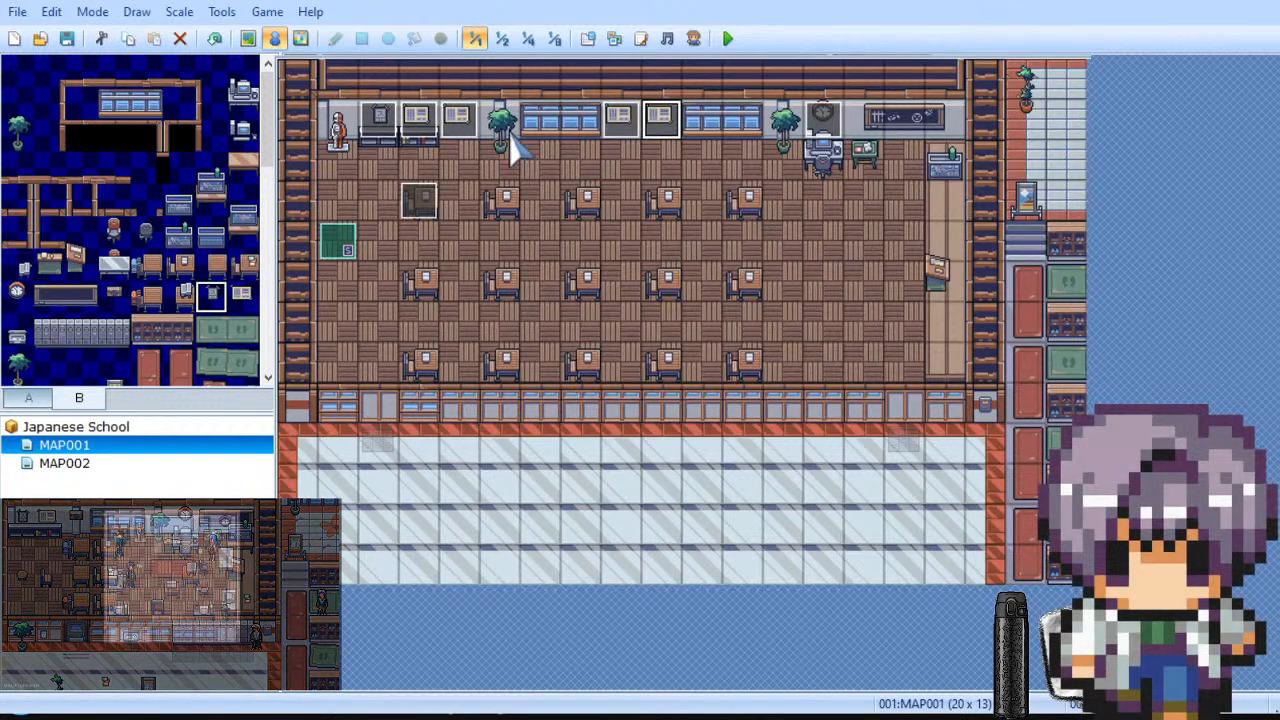
Step: Check the contents of a pasted poster event between the windows, and close it
{"action": "left_click", "coordinate": [620, 124]}
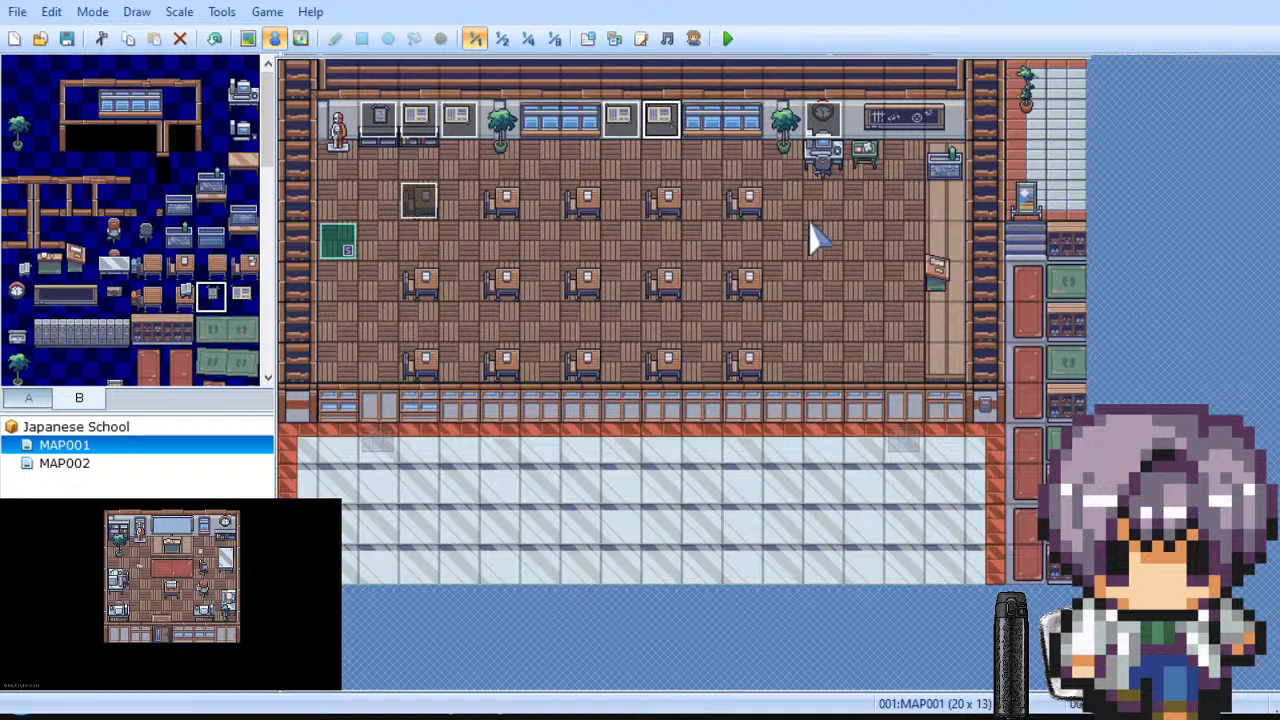
{"action": "key", "text": "Return"}
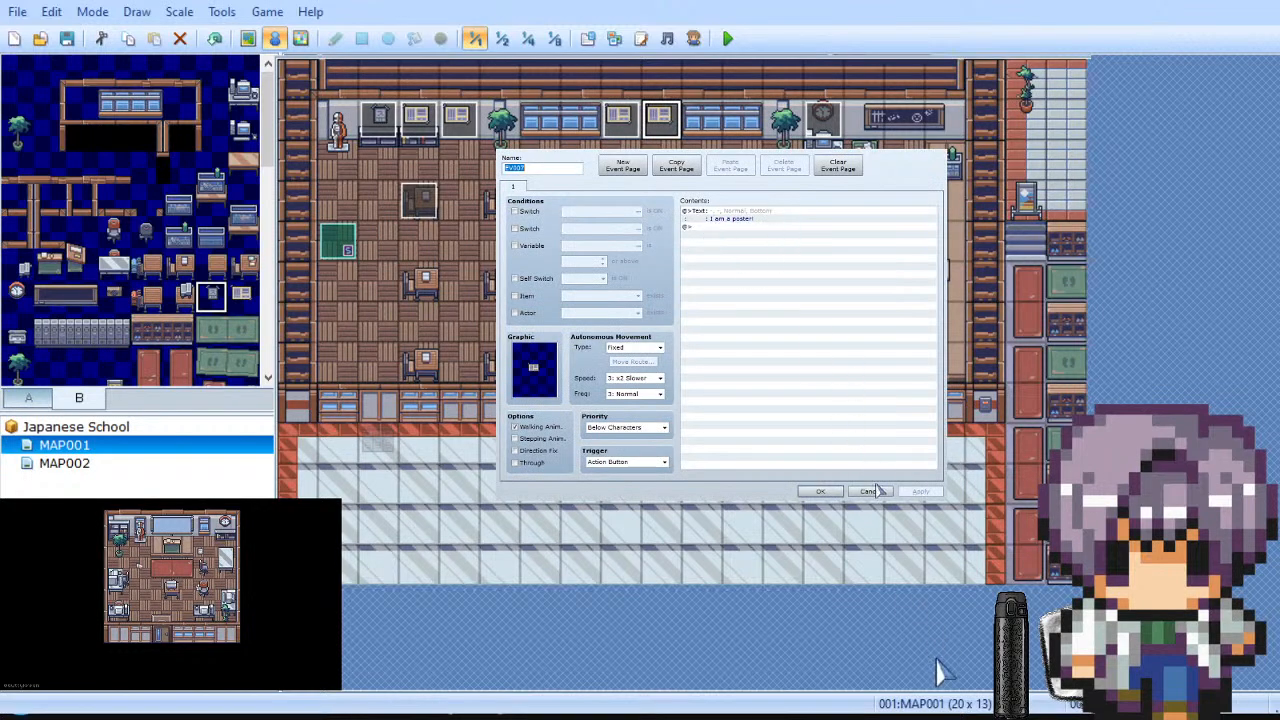
{"action": "left_click", "coordinate": [821, 491]}
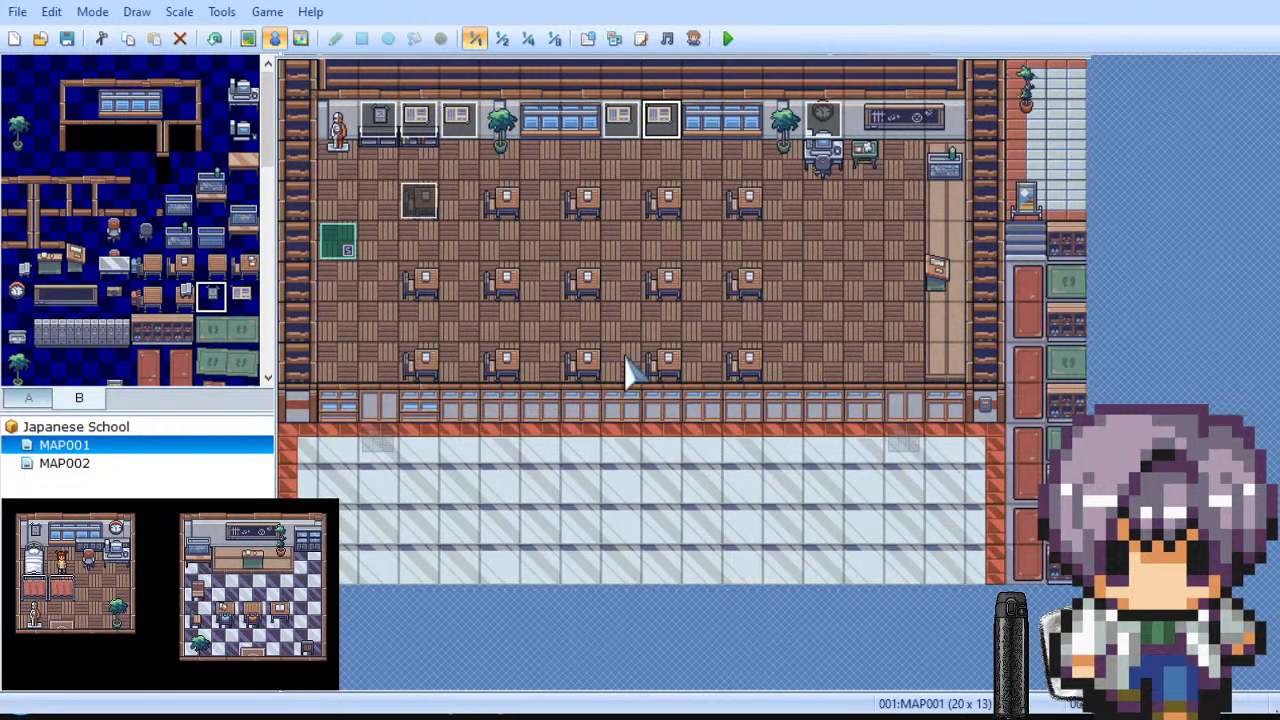
Step: Set the first actor's walking graphic to the white dog from the Animal character sheet, and save the actor changes
{"action": "left_click", "coordinate": [587, 38]}
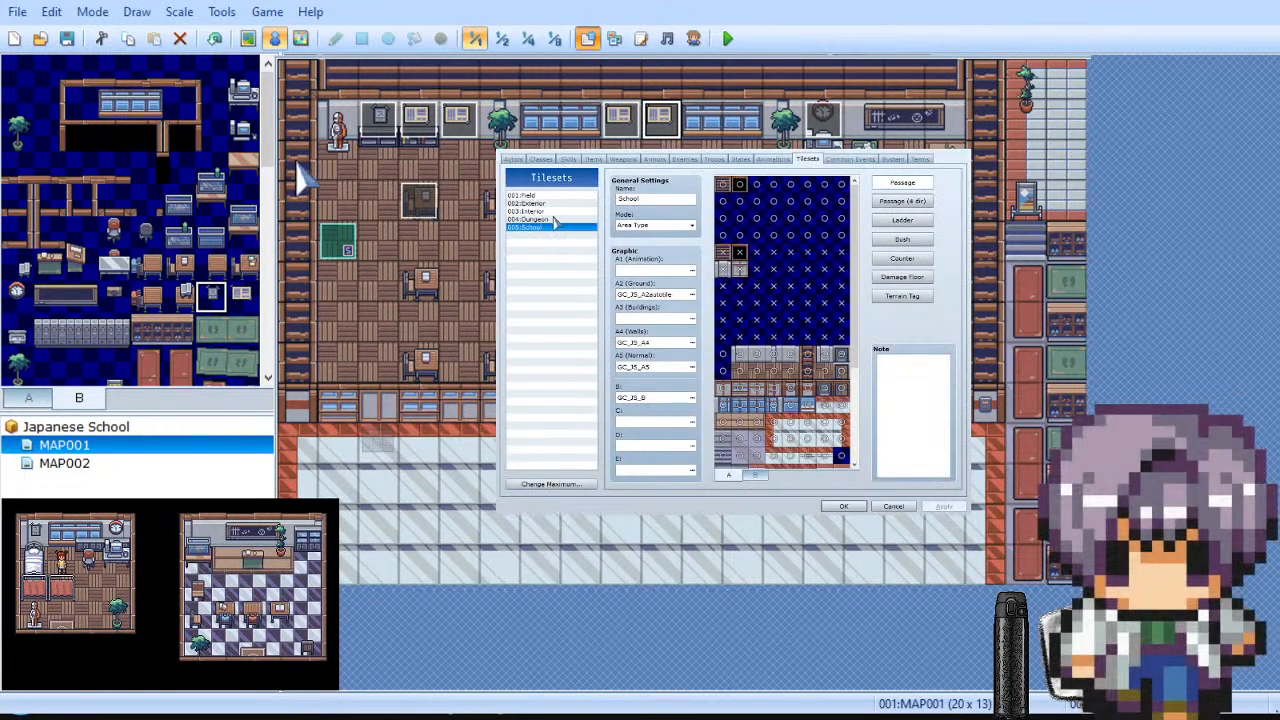
{"action": "left_click", "coordinate": [513, 159]}
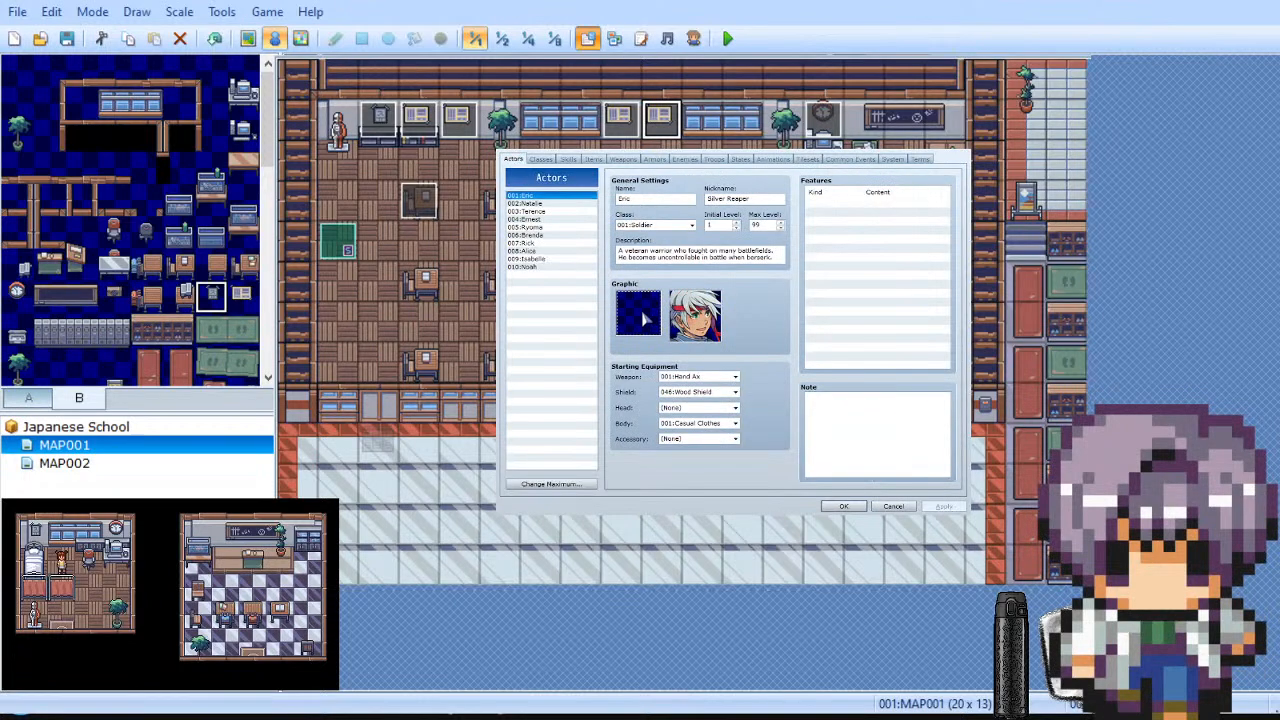
{"action": "left_click", "coordinate": [591, 512]}
{"action": "left_click", "coordinate": [591, 526]}
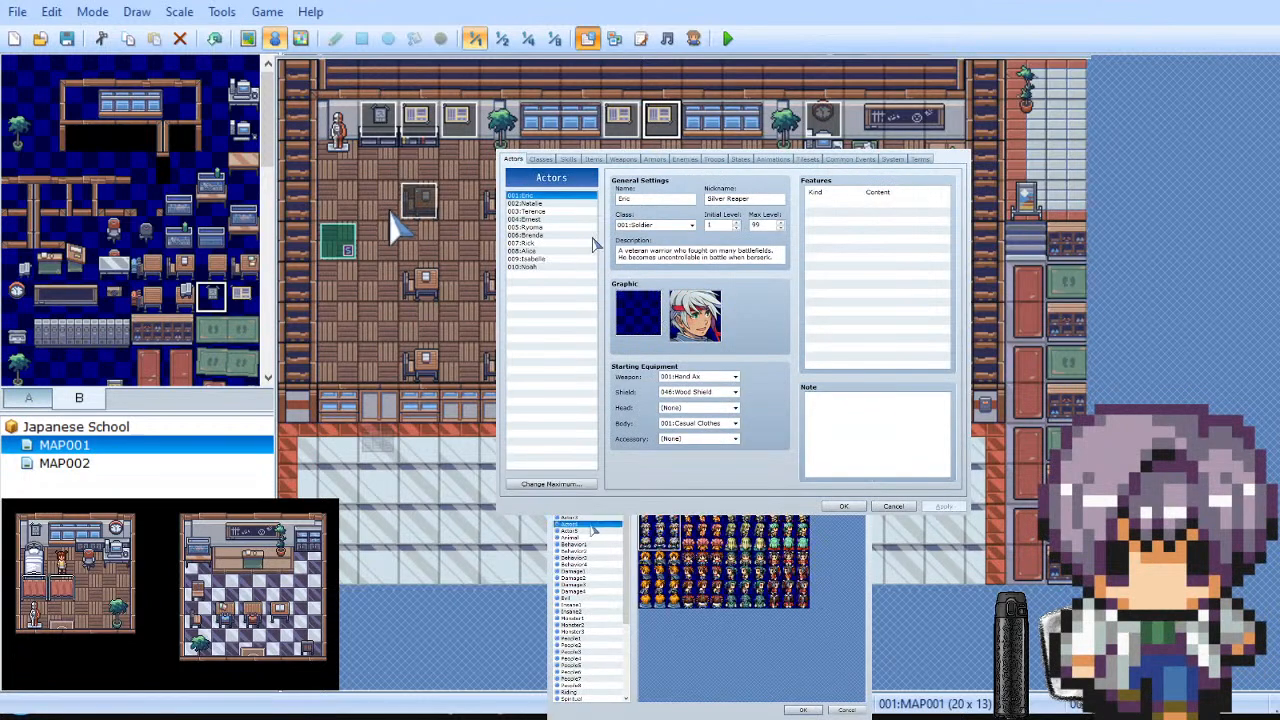
{"action": "left_click", "coordinate": [593, 533]}
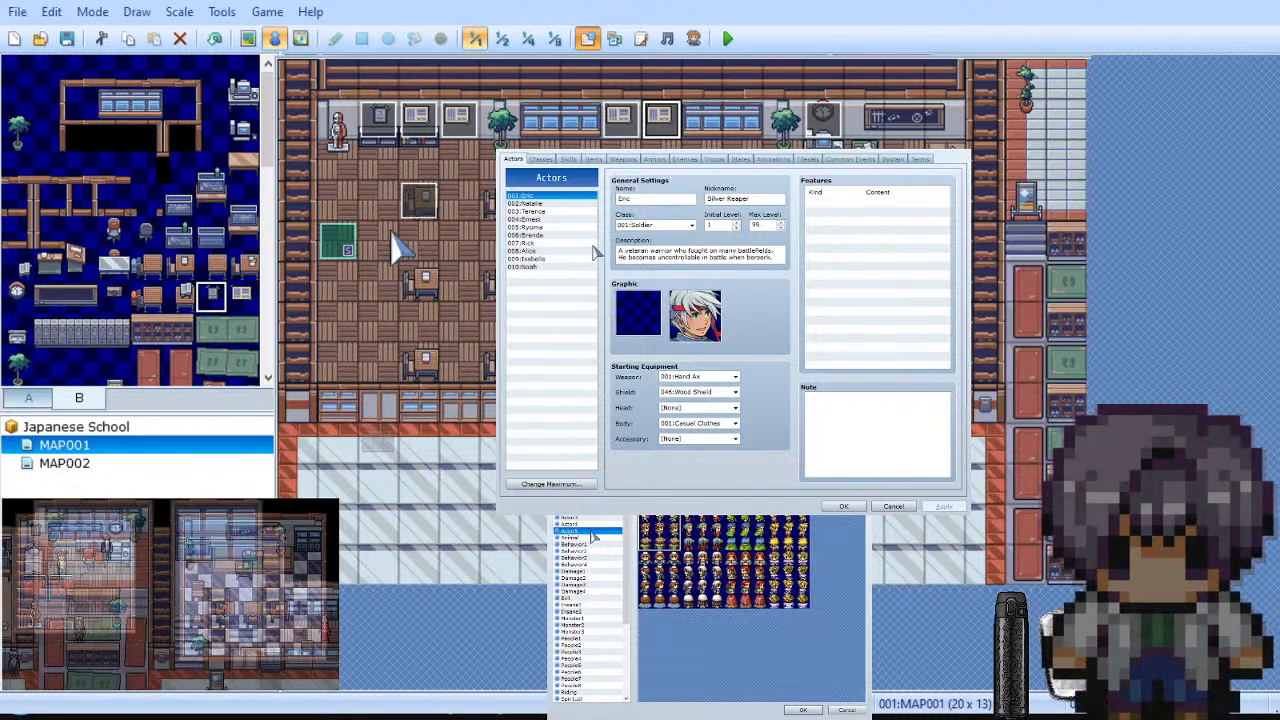
{"action": "left_click", "coordinate": [591, 537]}
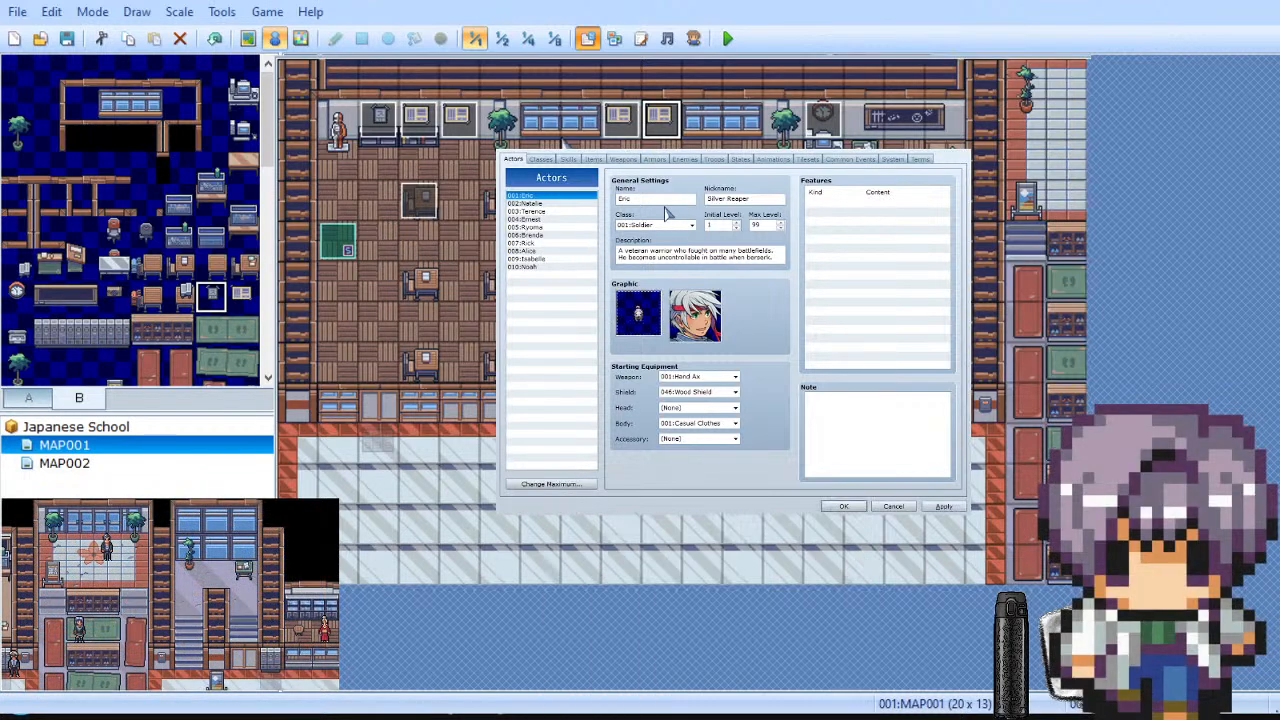
{"action": "left_click", "coordinate": [943, 507]}
{"action": "left_click", "coordinate": [844, 507]}
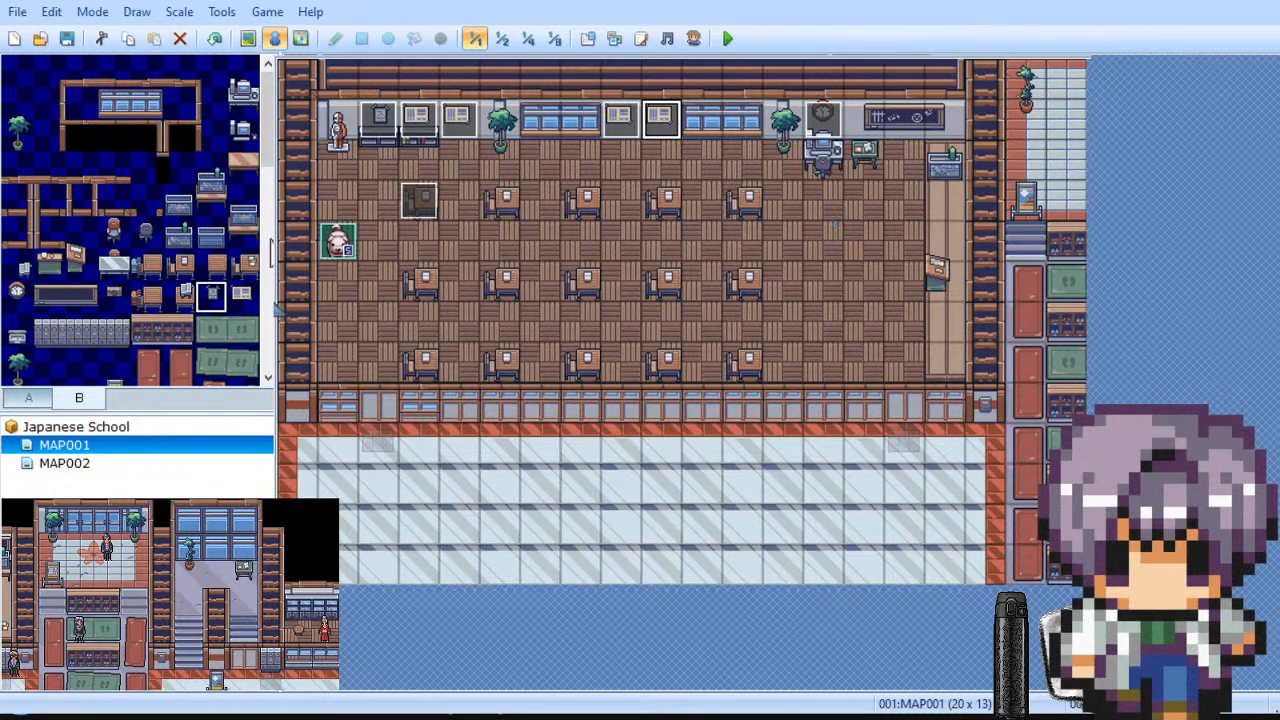
Step: Draw the small wall-picture tile in place of the second poster between the classroom windows, and remove that poster's event
{"action": "left_click_drag", "start_coordinate": [270, 156], "coordinate": [271, 208]}
{"action": "left_click", "coordinate": [116, 131]}
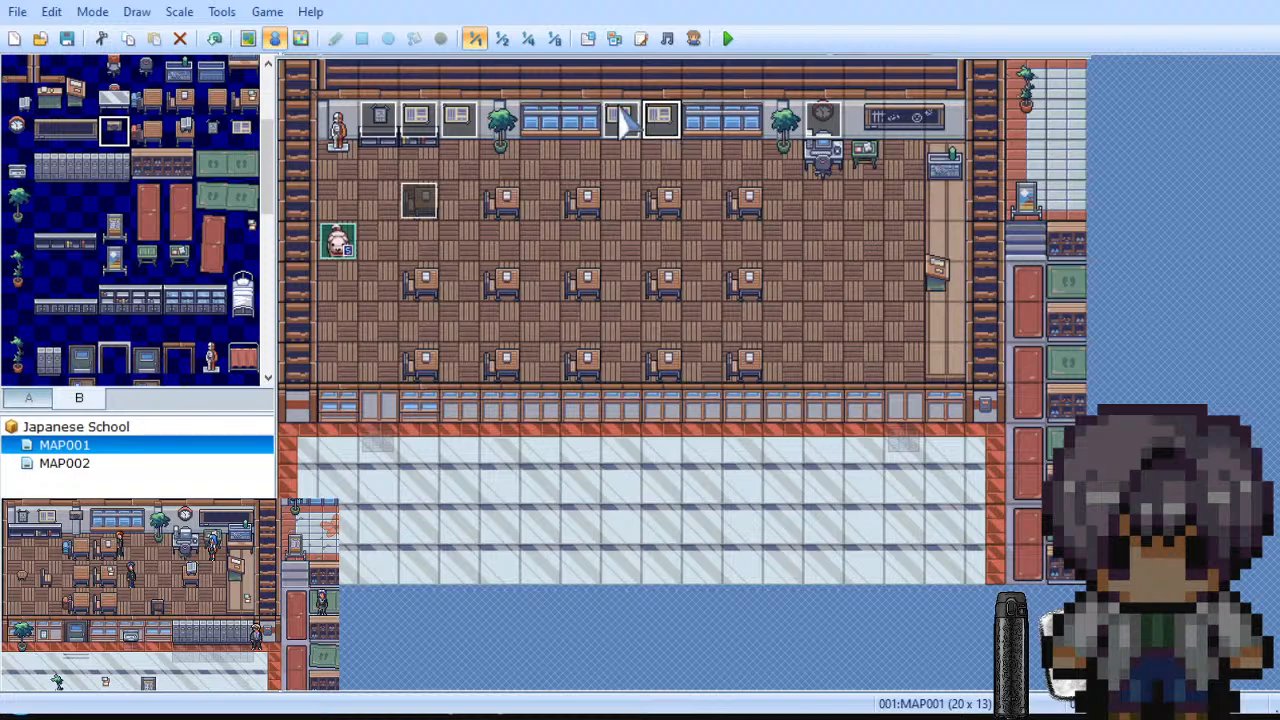
{"action": "left_click", "coordinate": [248, 38]}
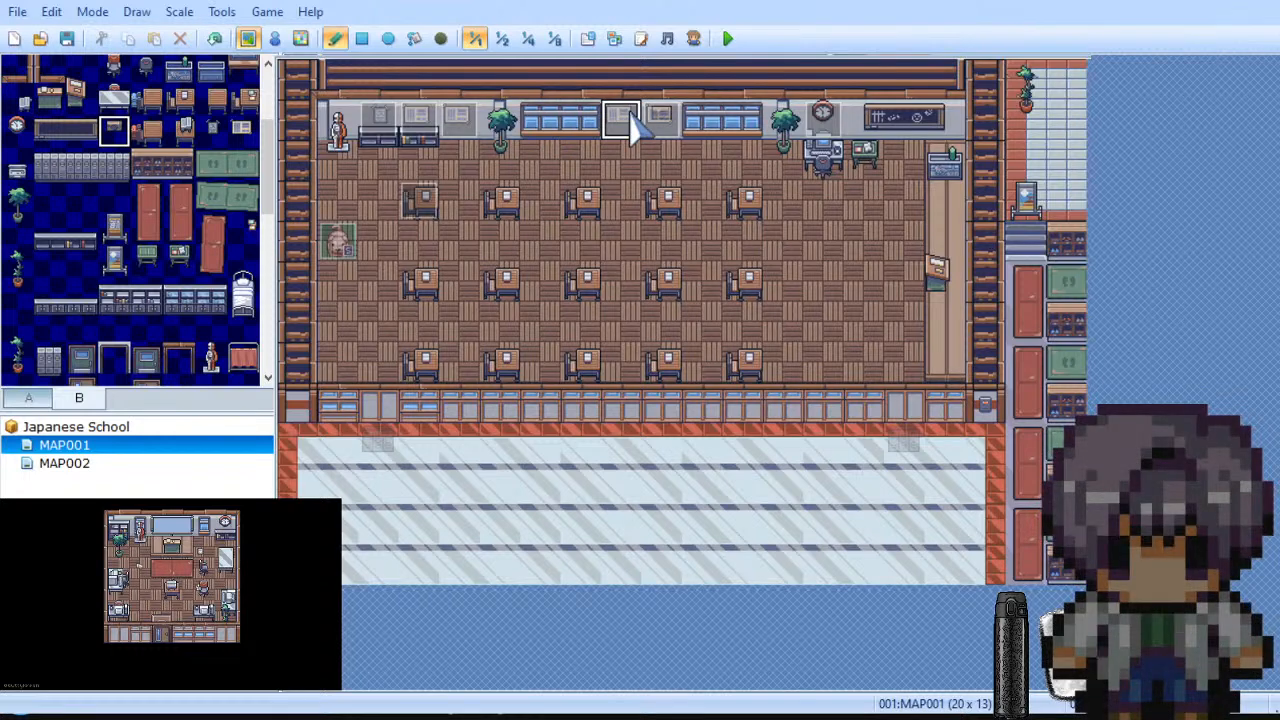
{"action": "left_click", "coordinate": [274, 38]}
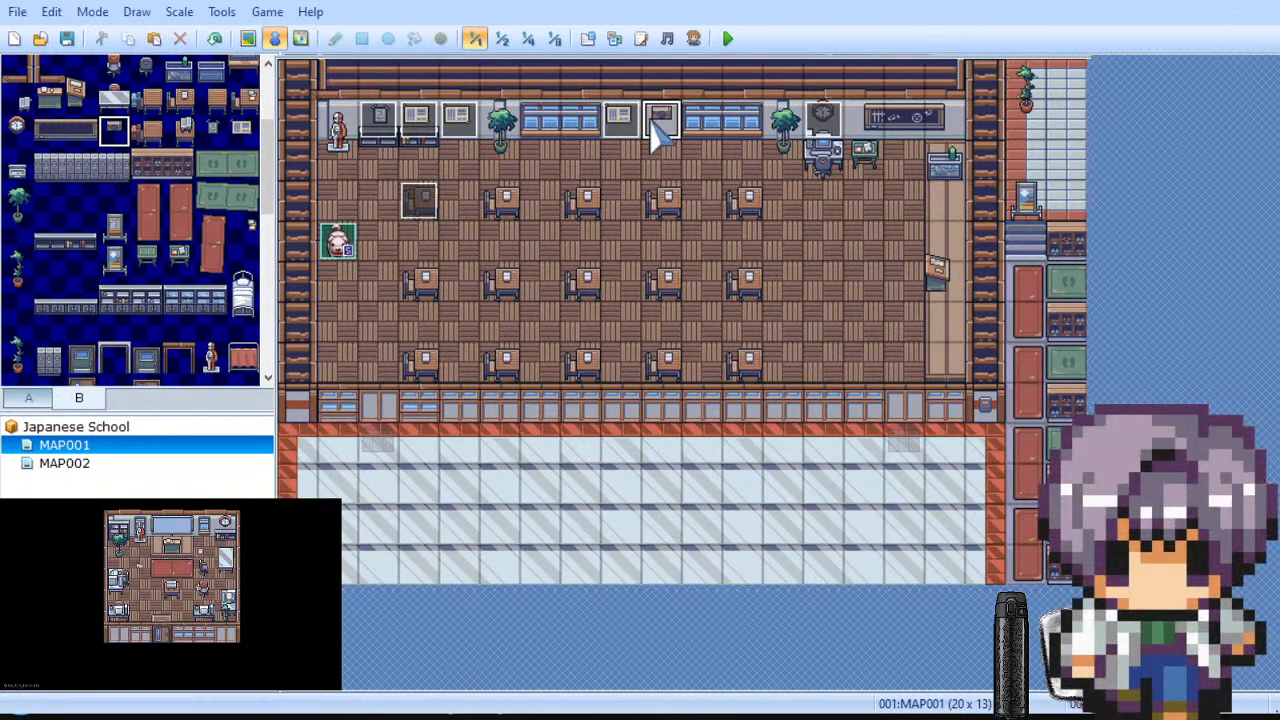
Step: Draw the small papers tile at the platform's lower end, and replace the cabinet at its upper end with the wooden platform tile
{"action": "left_click", "coordinate": [247, 40]}
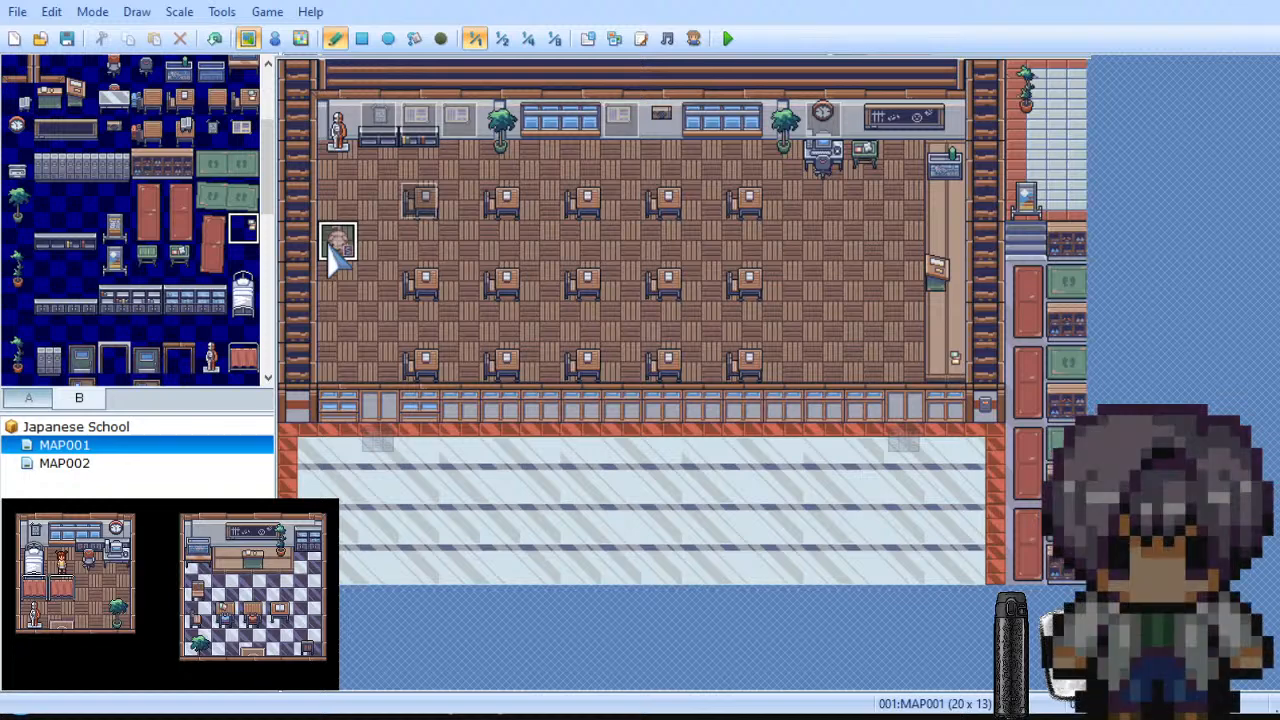
{"action": "scroll", "coordinate": [168, 175], "scroll_direction": "up", "scroll_amount": 3}
{"action": "left_click", "coordinate": [243, 170]}
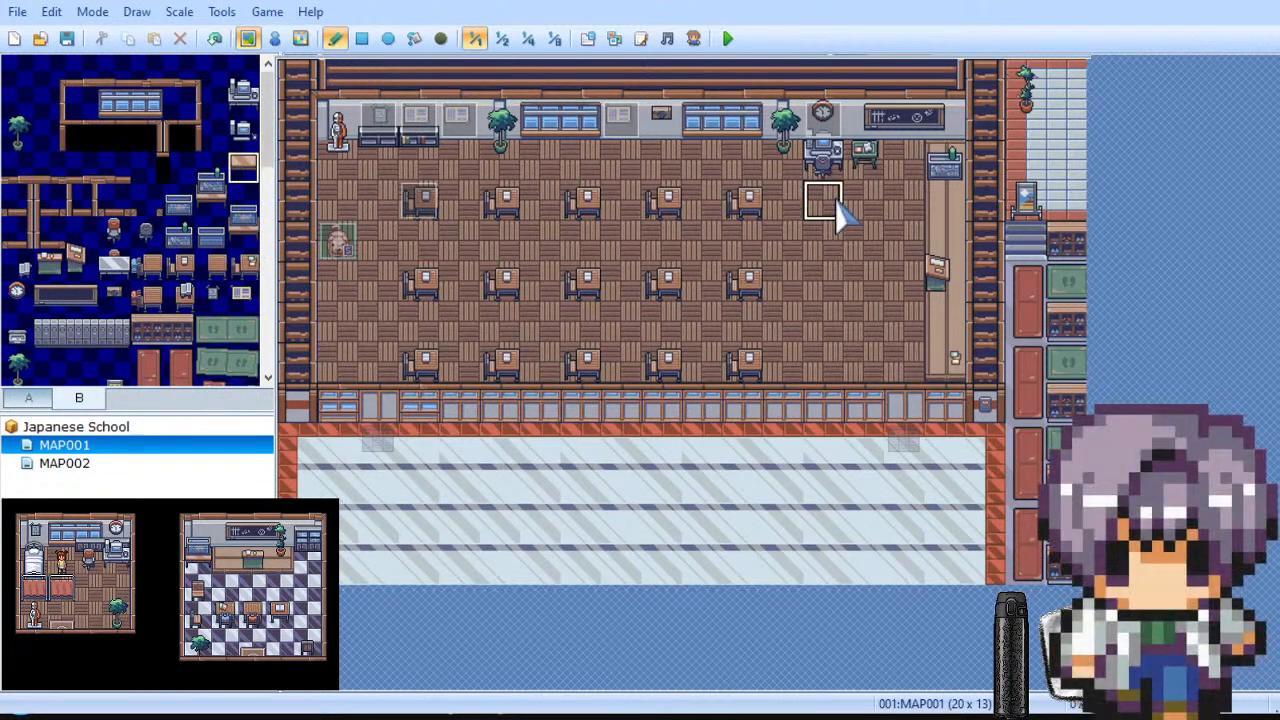
{"action": "left_click", "coordinate": [945, 154]}
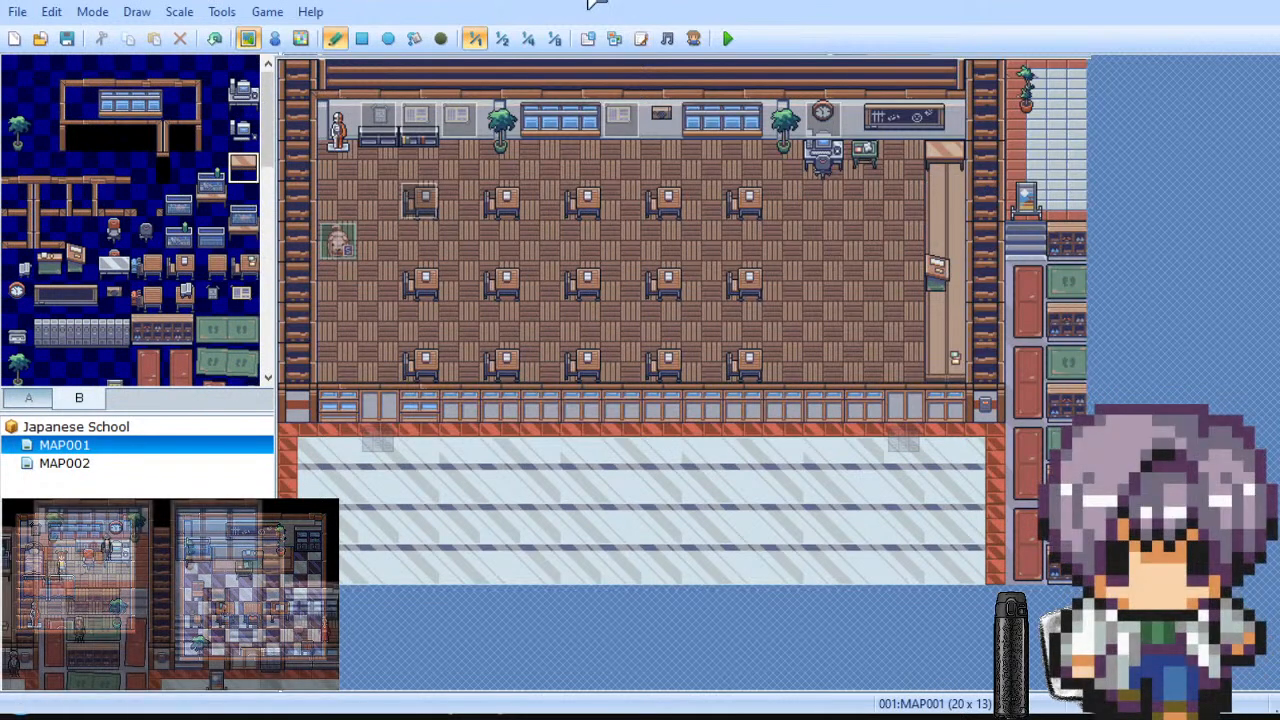
Step: Try adding an event on the wall above the platform's upper end, with a cabinet tile from Tileset B as its graphic
{"action": "left_click", "coordinate": [178, 201]}
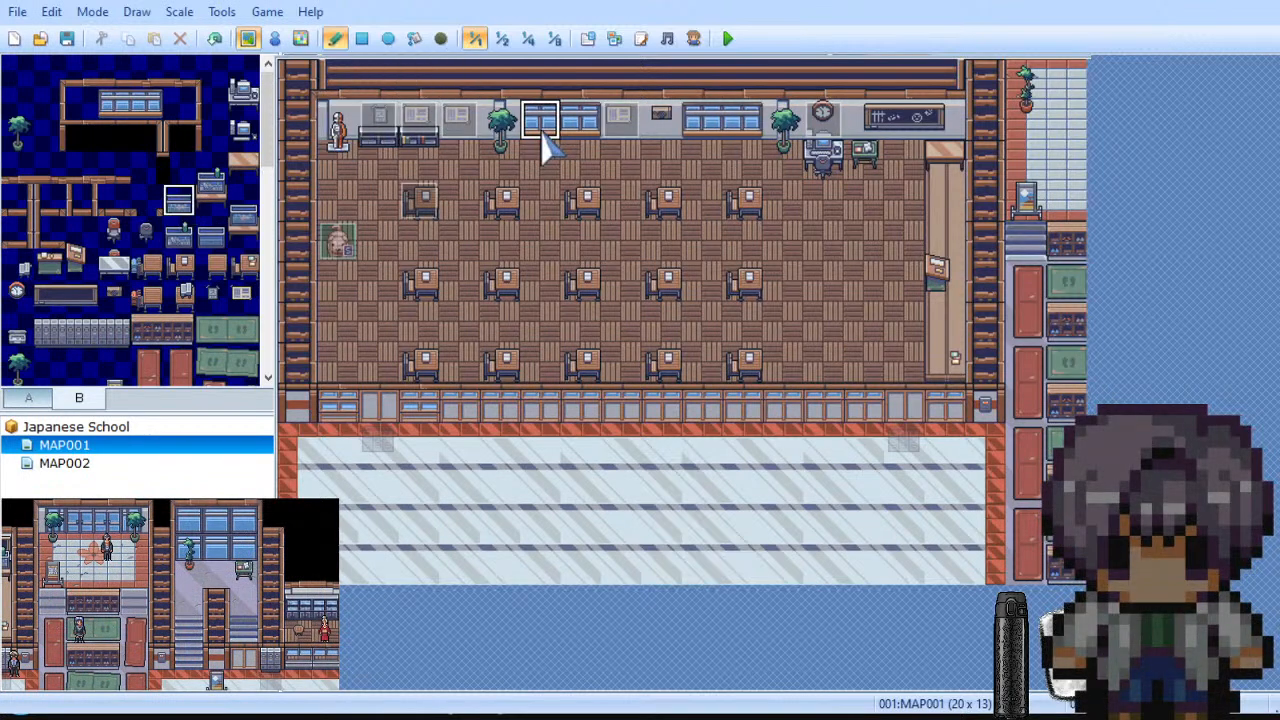
{"action": "left_click", "coordinate": [278, 42]}
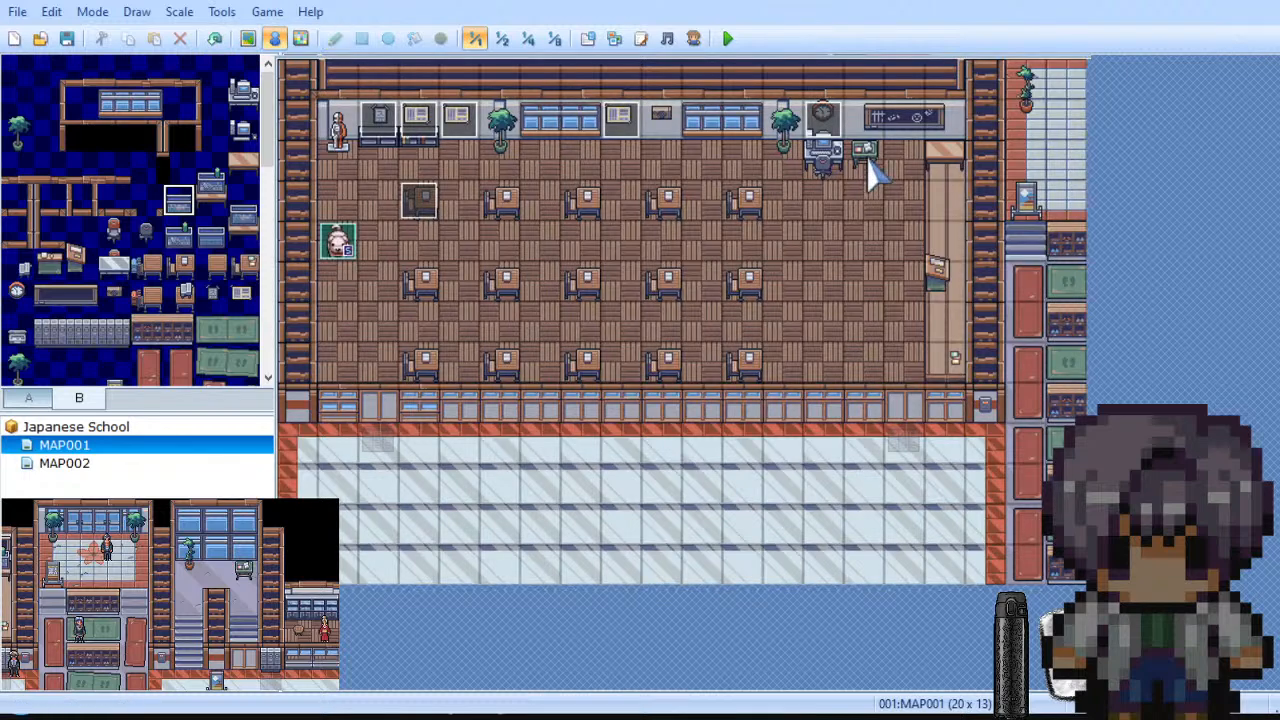
{"action": "right_click", "coordinate": [938, 136]}
{"action": "left_click", "coordinate": [991, 162]}
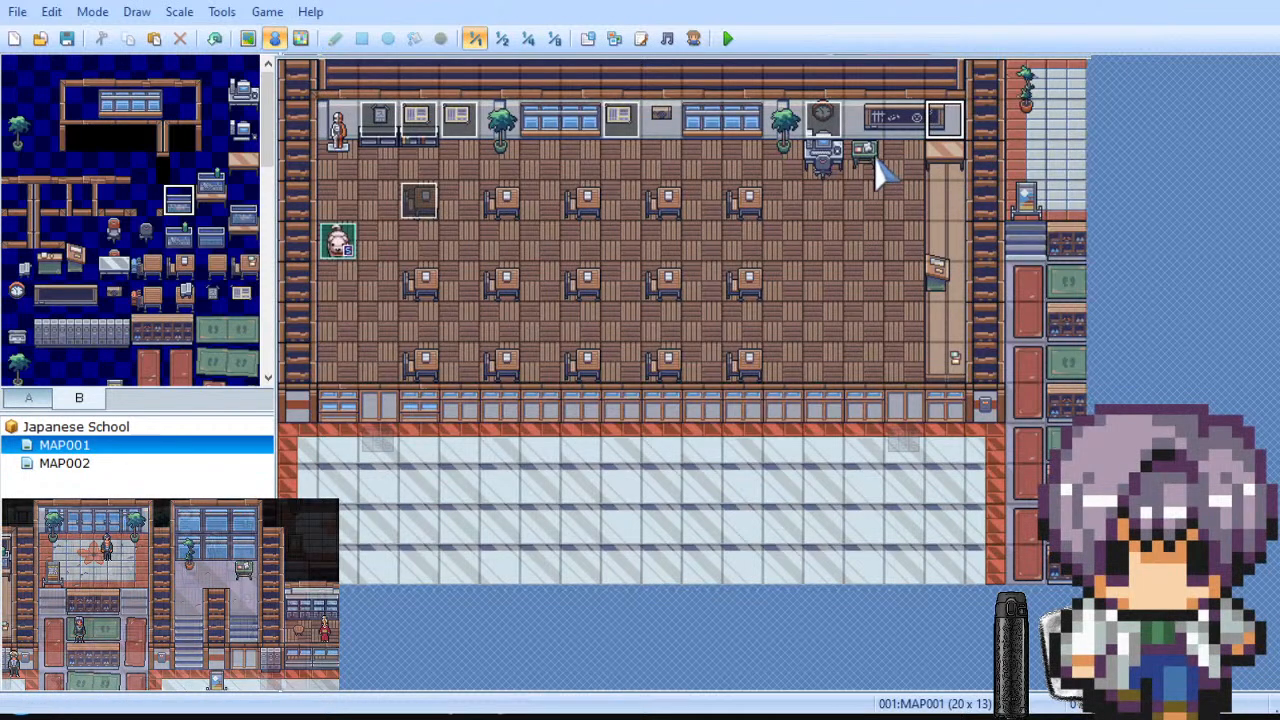
{"action": "double_click", "coordinate": [539, 388]}
{"action": "left_click_drag", "start_coordinate": [1013, 430], "coordinate": [1013, 510]}
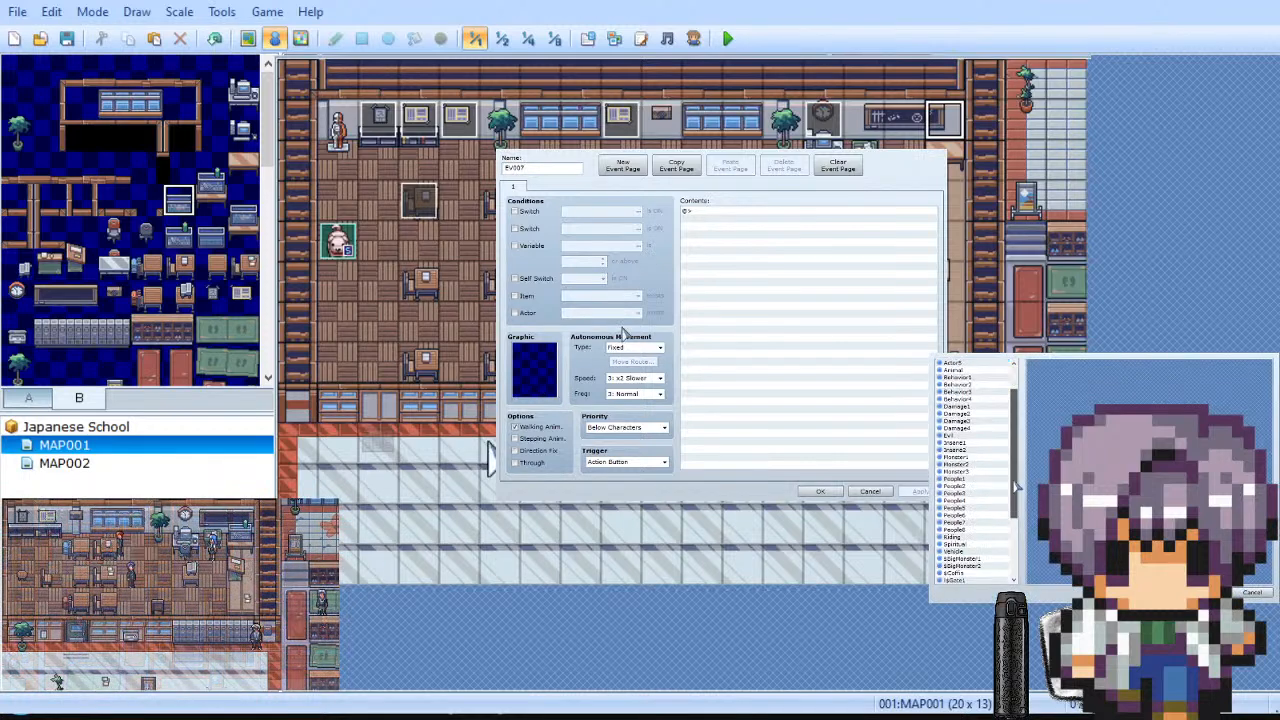
{"action": "left_click", "coordinate": [975, 581]}
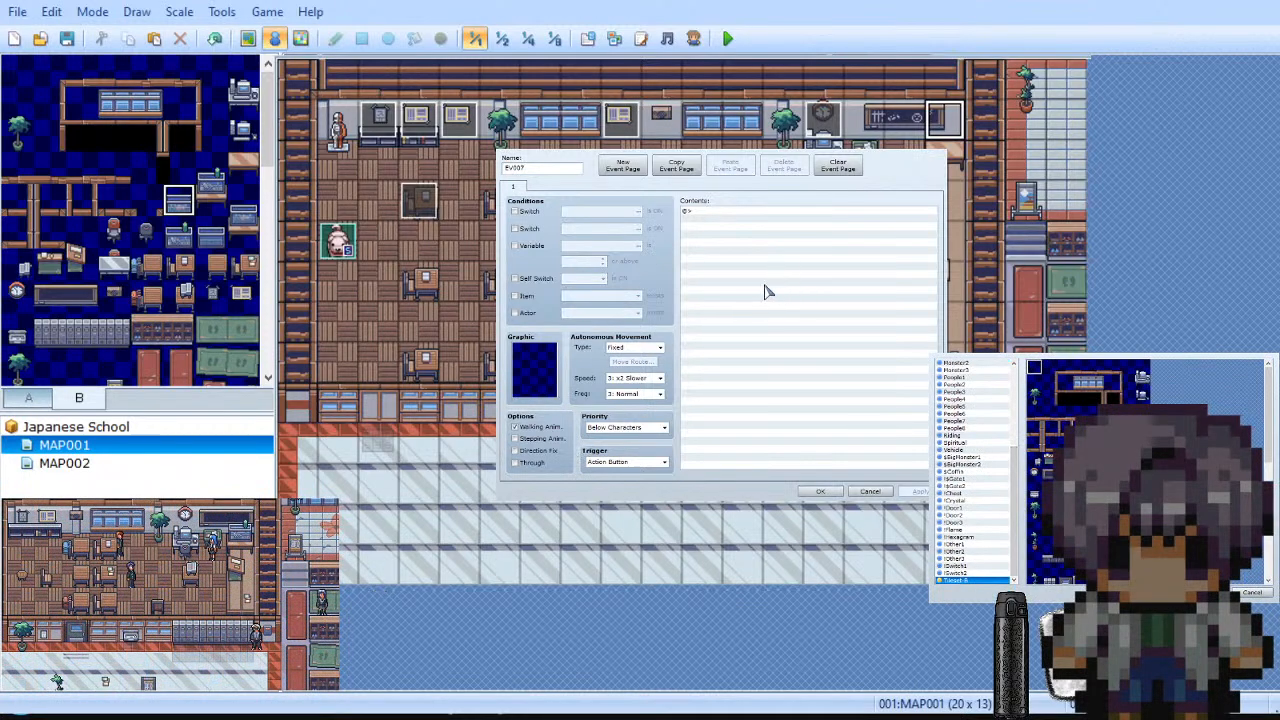
{"action": "double_click", "coordinate": [733, 277]}
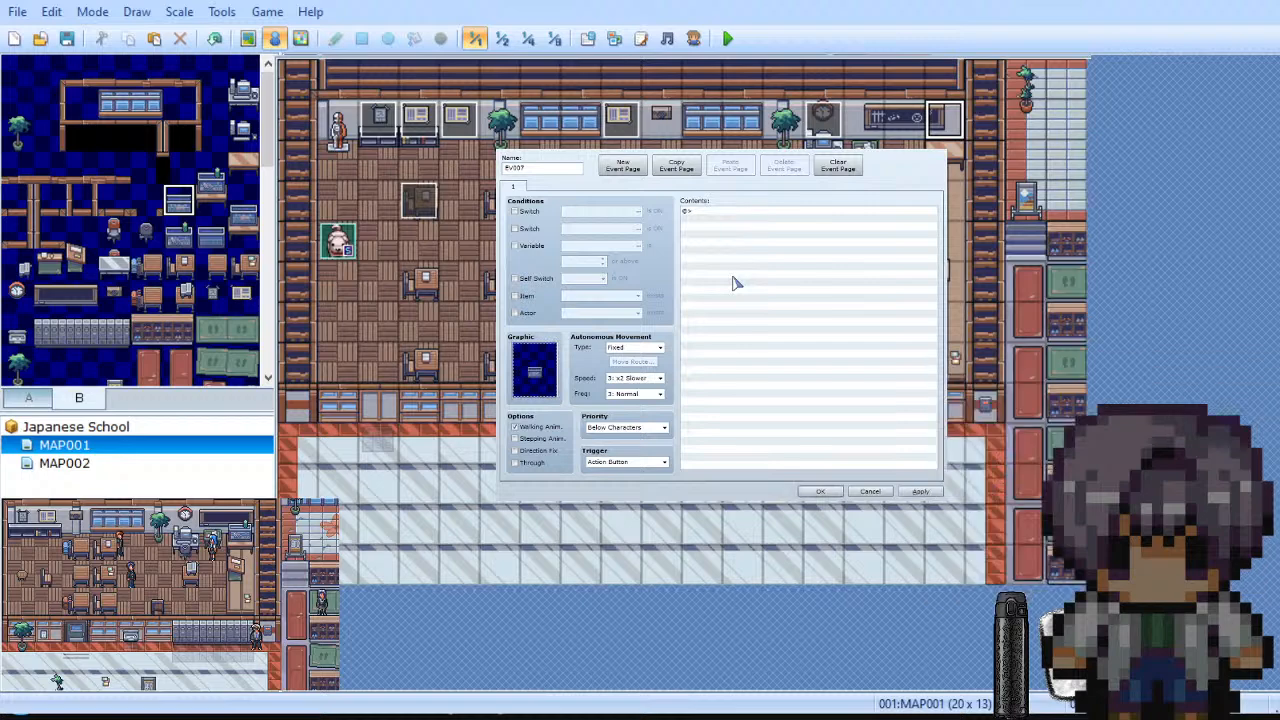
{"action": "left_click", "coordinate": [820, 491]}
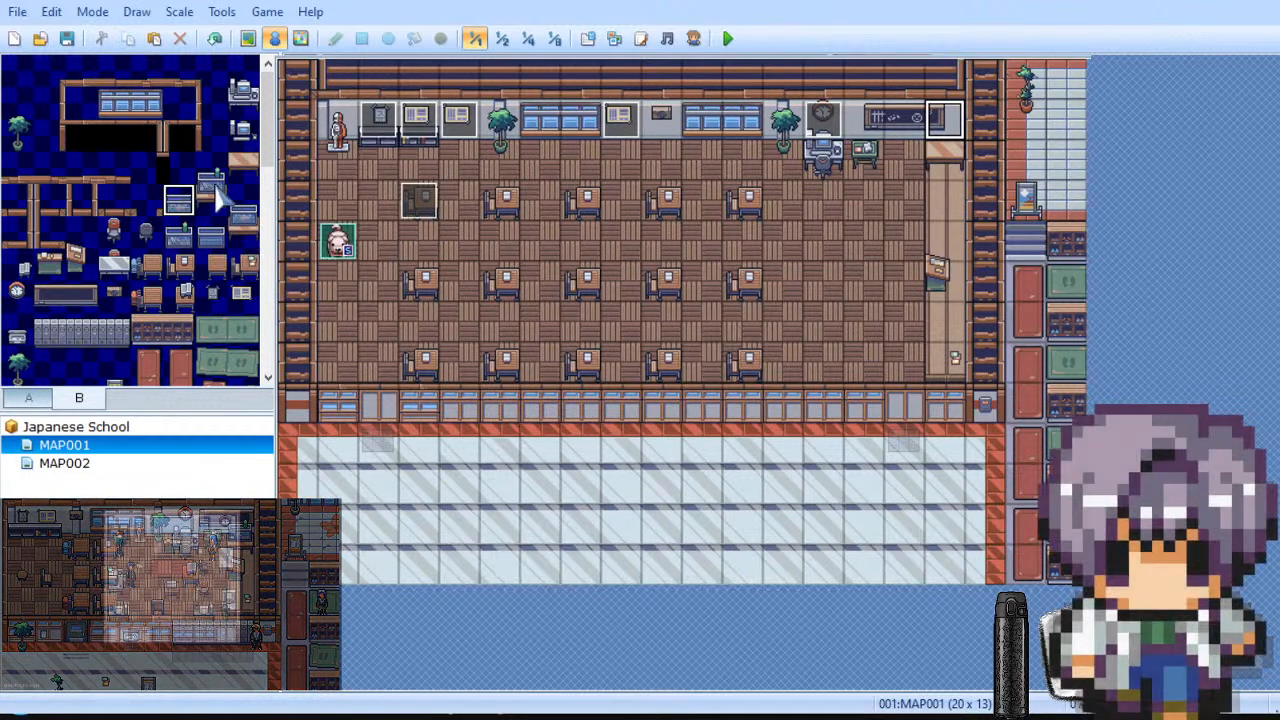
Step: Try drawing the two-tile cabinet at the platform's upper end, and undo the drawing
{"action": "left_click_drag", "start_coordinate": [214, 192], "coordinate": [211, 168]}
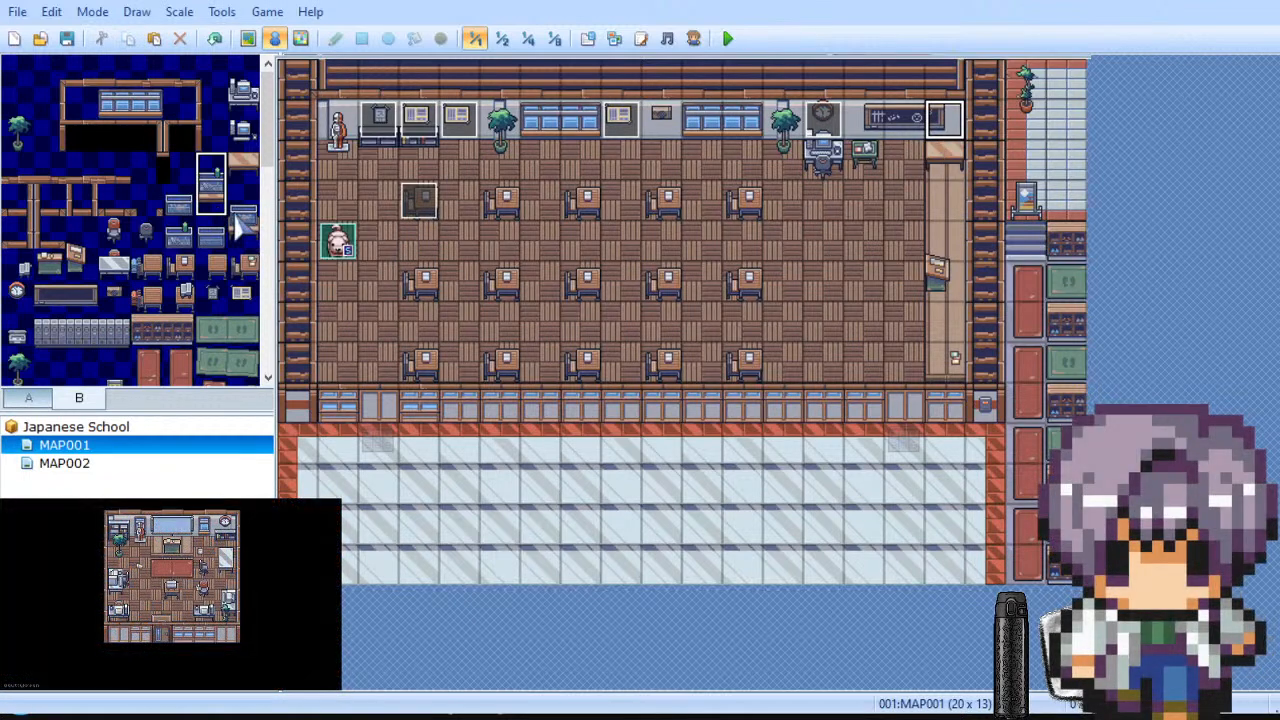
{"action": "left_click", "coordinate": [249, 38]}
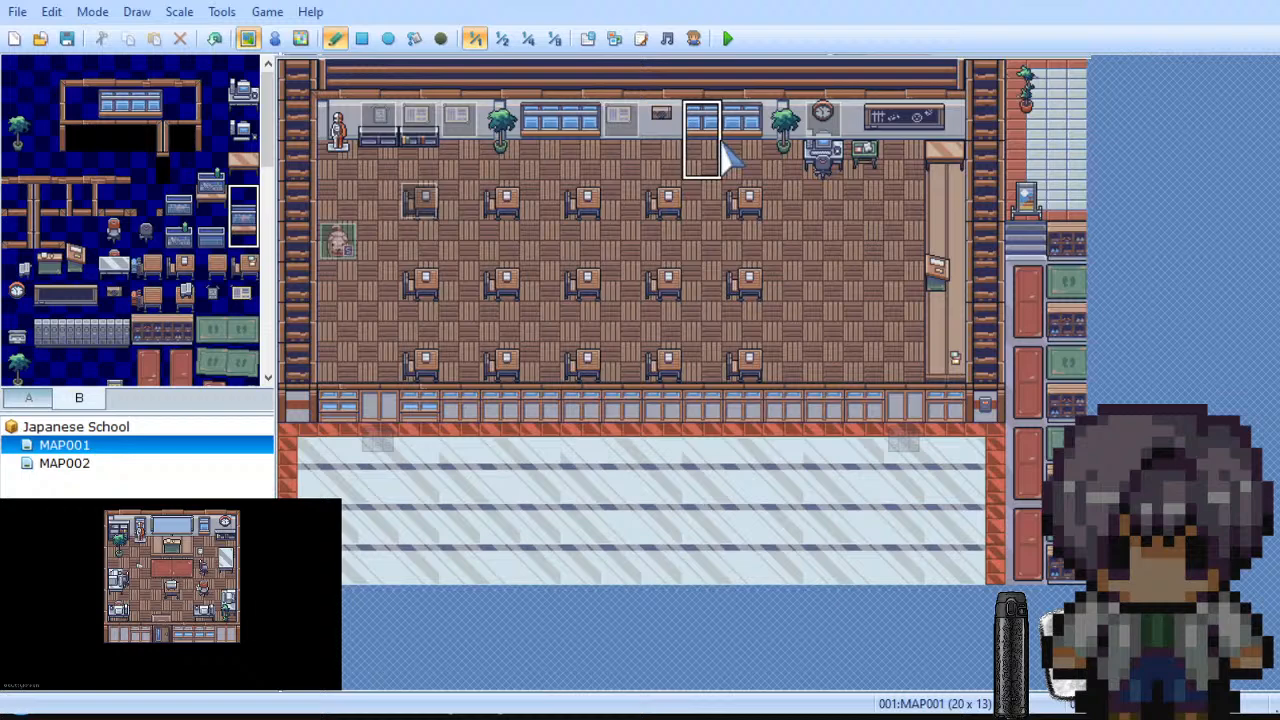
{"action": "left_click", "coordinate": [958, 152]}
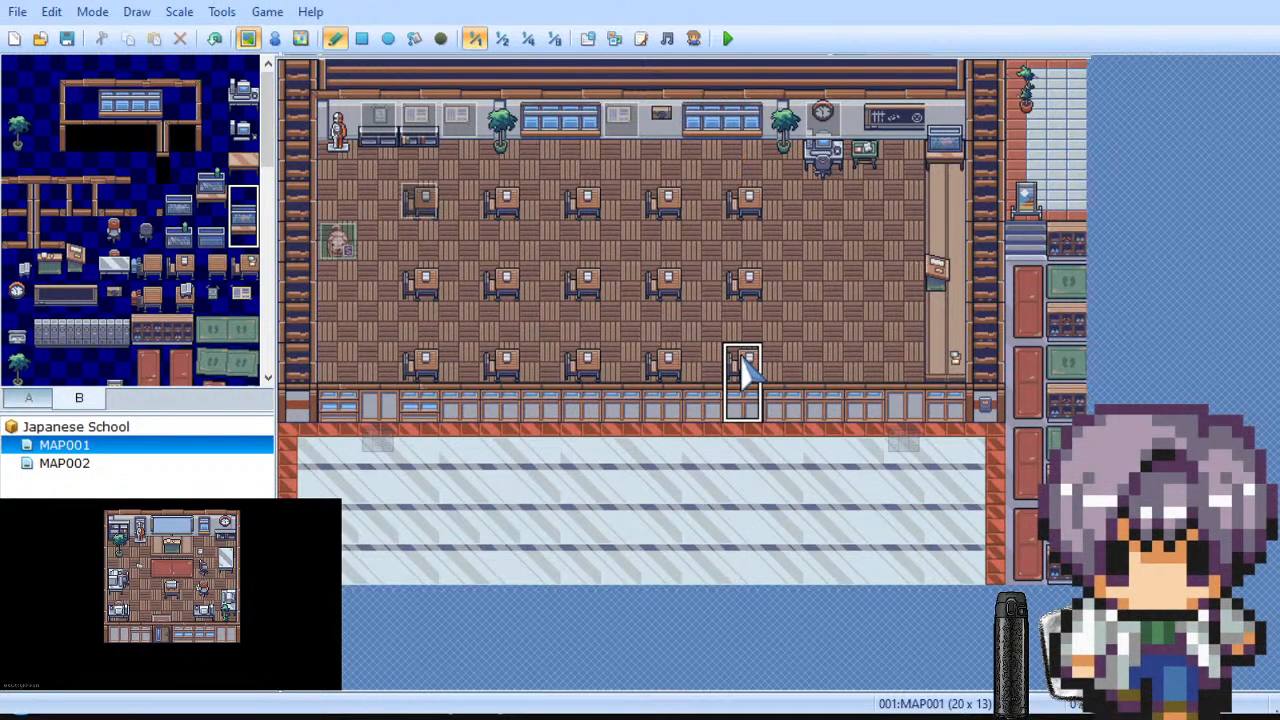
{"action": "key", "text": "ctrl+z"}
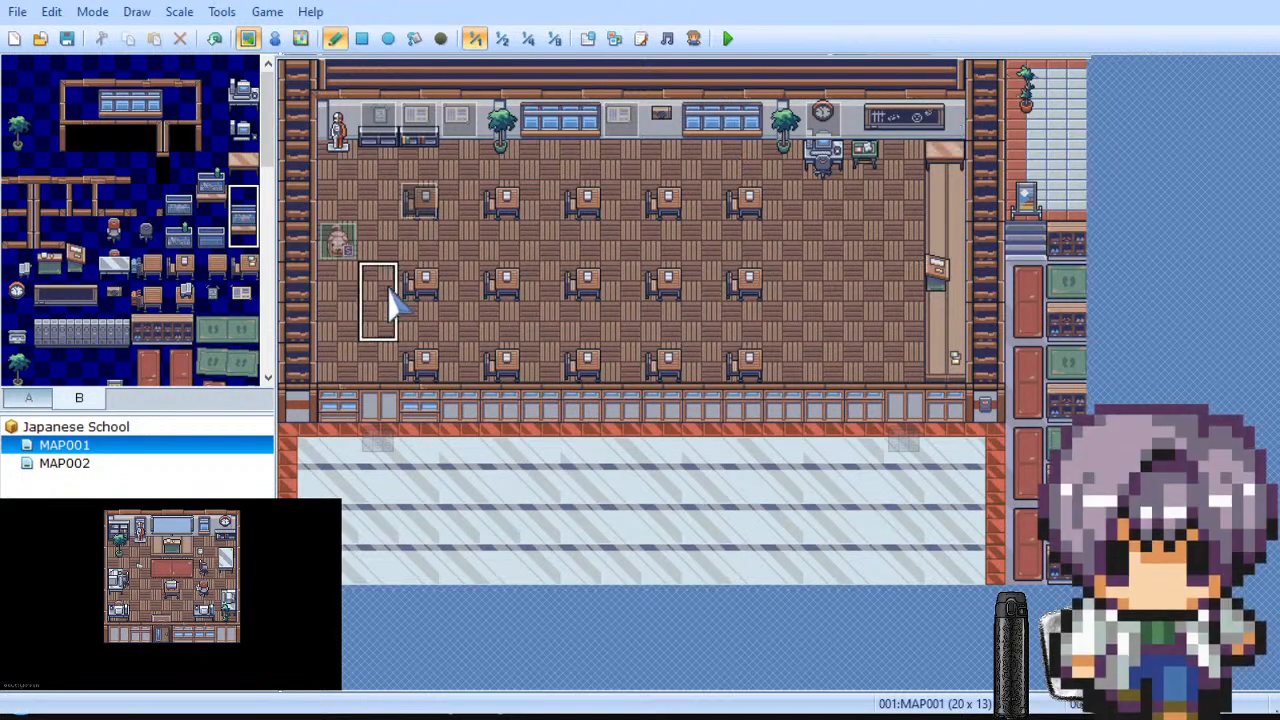
Step: Draw the cabinet's lower-half tile at the platform's upper end, and add an event above it using the bottle-topped upper half as graphic
{"action": "left_click", "coordinate": [244, 231]}
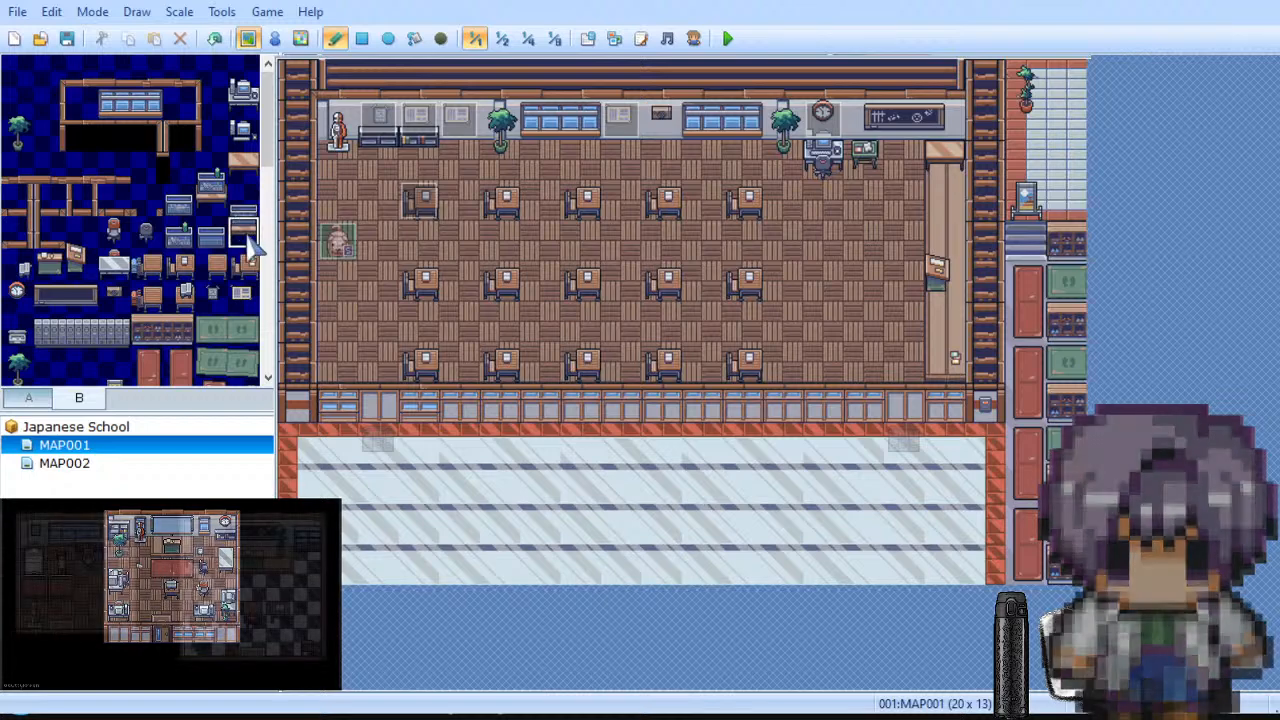
{"action": "left_click", "coordinate": [955, 170]}
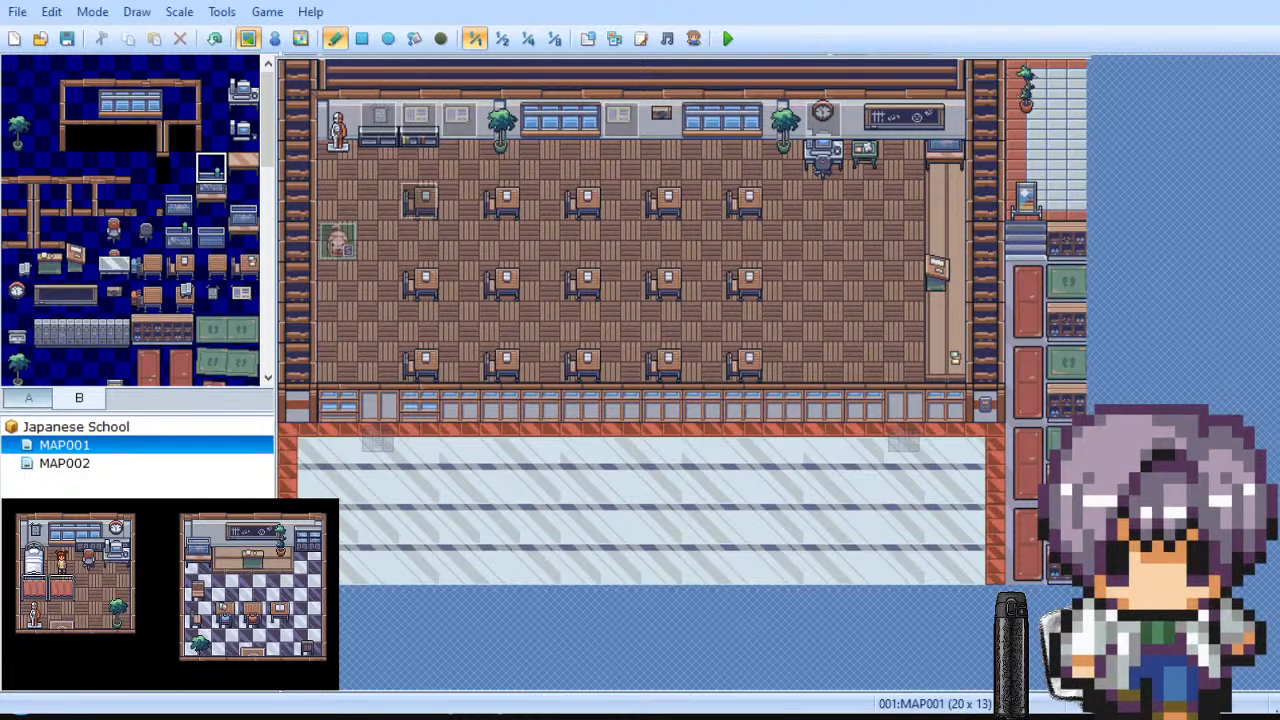
{"action": "left_click", "coordinate": [275, 38]}
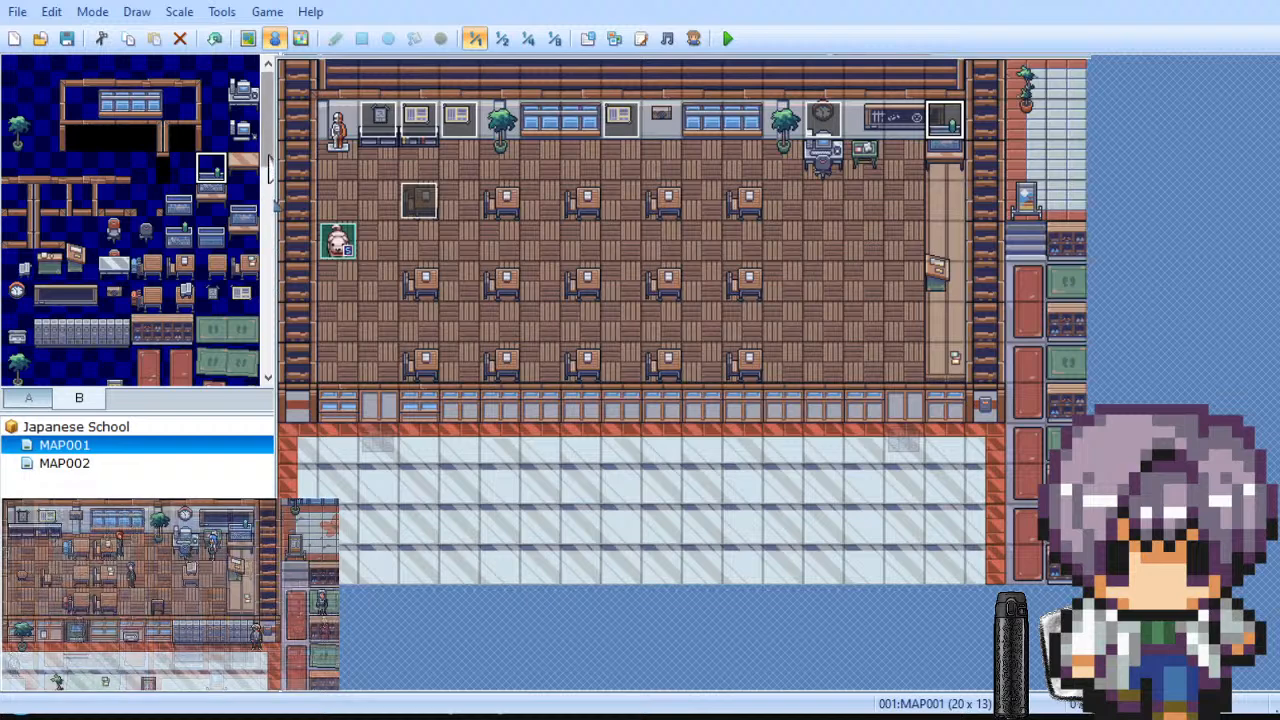
{"action": "left_click_drag", "start_coordinate": [268, 157], "coordinate": [266, 378]}
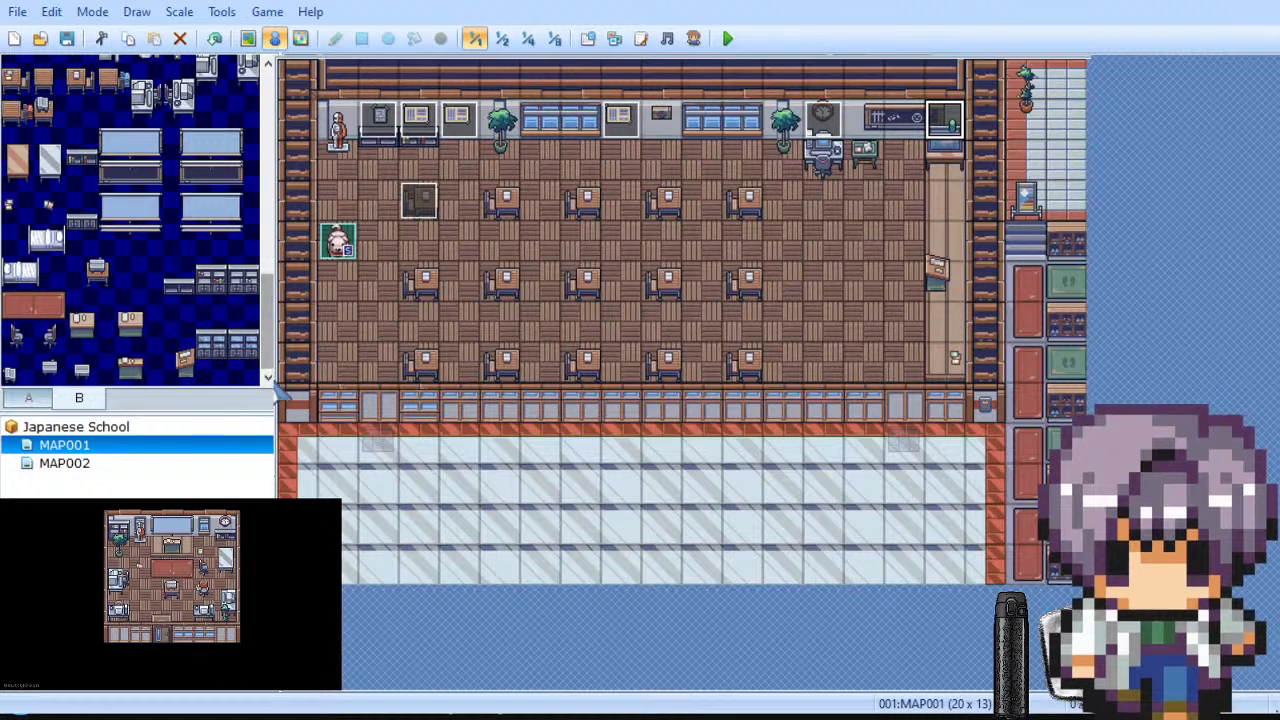
{"action": "left_click_drag", "start_coordinate": [276, 385], "coordinate": [287, 118]}
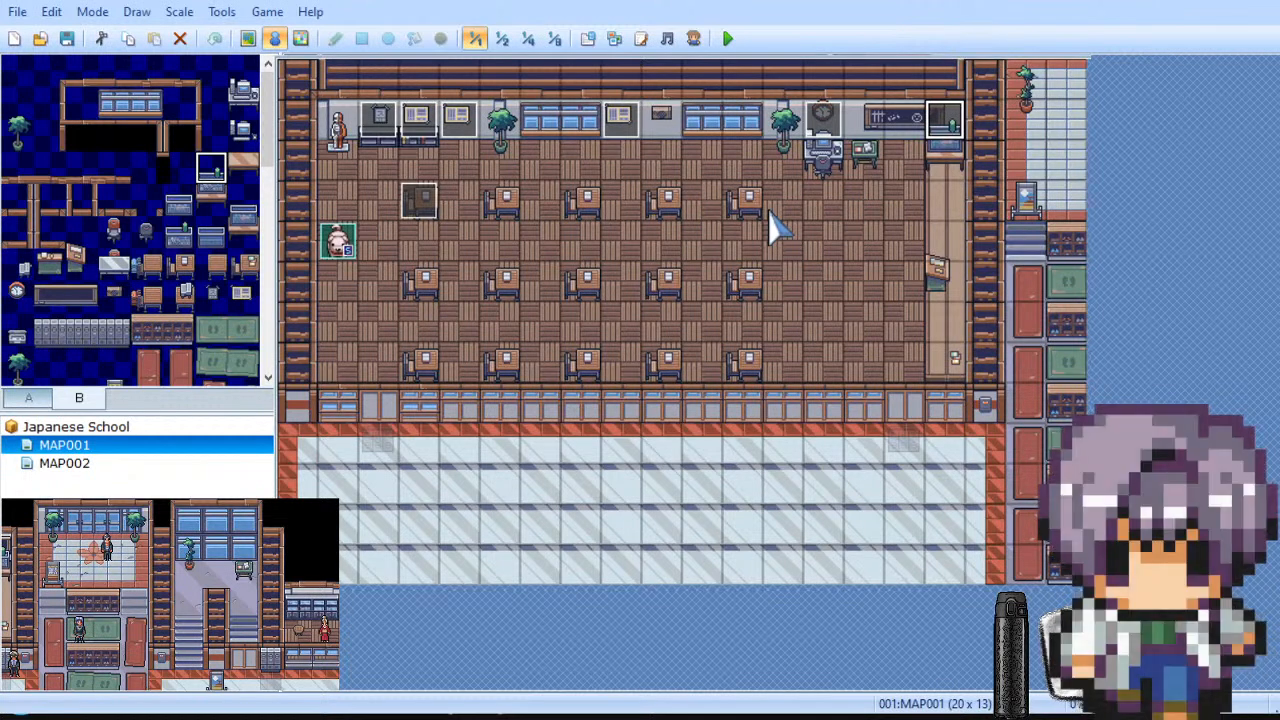
Step: Playtest the project, start a new game, and walk the player back and forth across the classroom's upper row of desks
{"action": "left_click", "coordinate": [728, 38]}
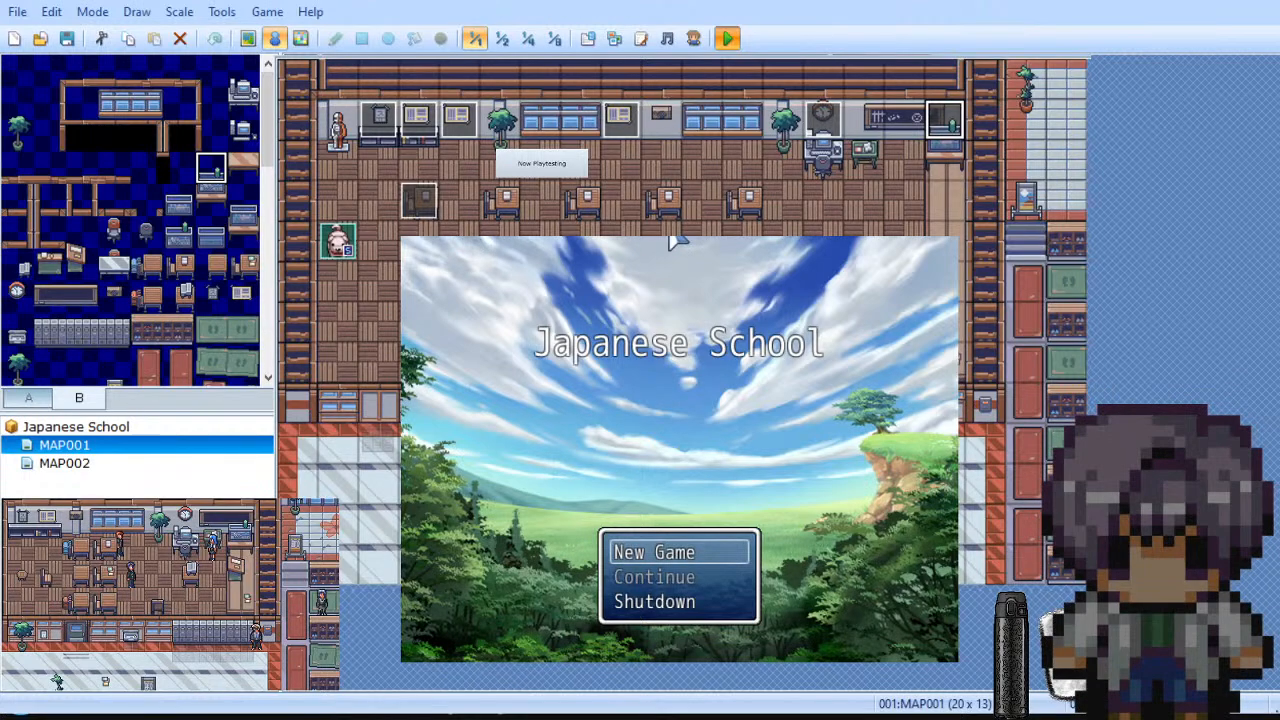
{"action": "key", "text": "Return"}
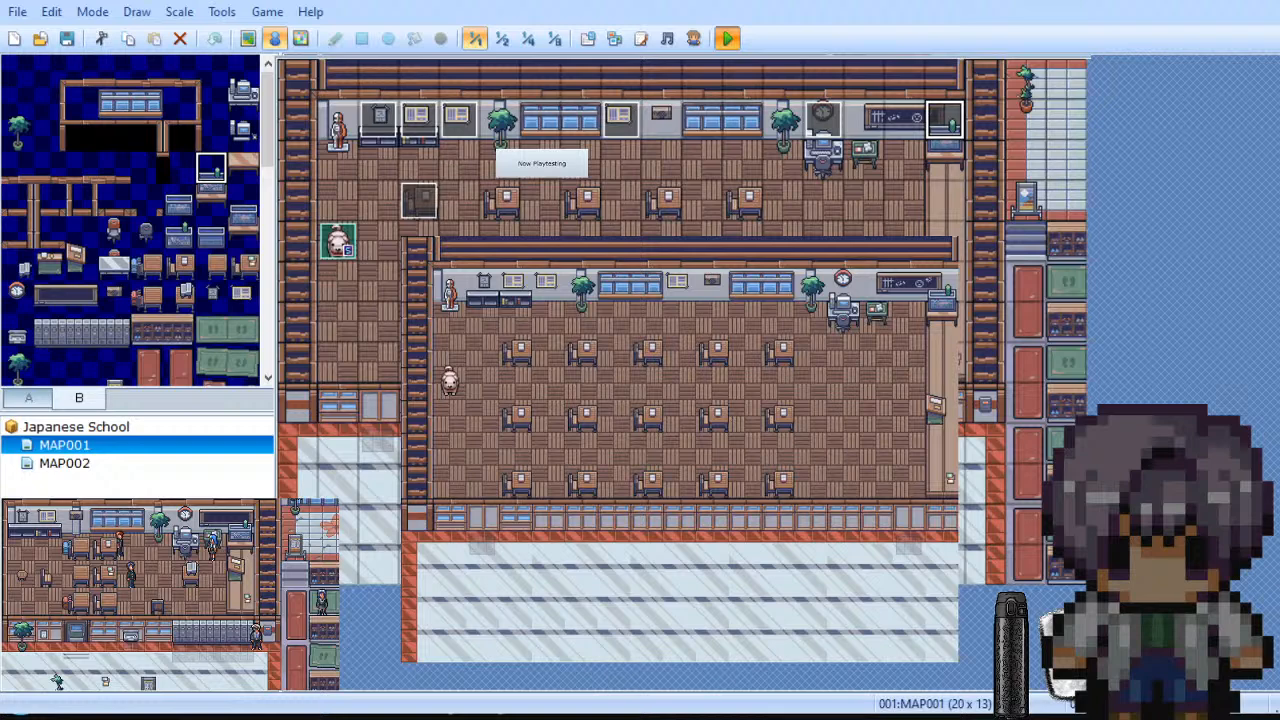
{"action": "key", "text": "Right"}
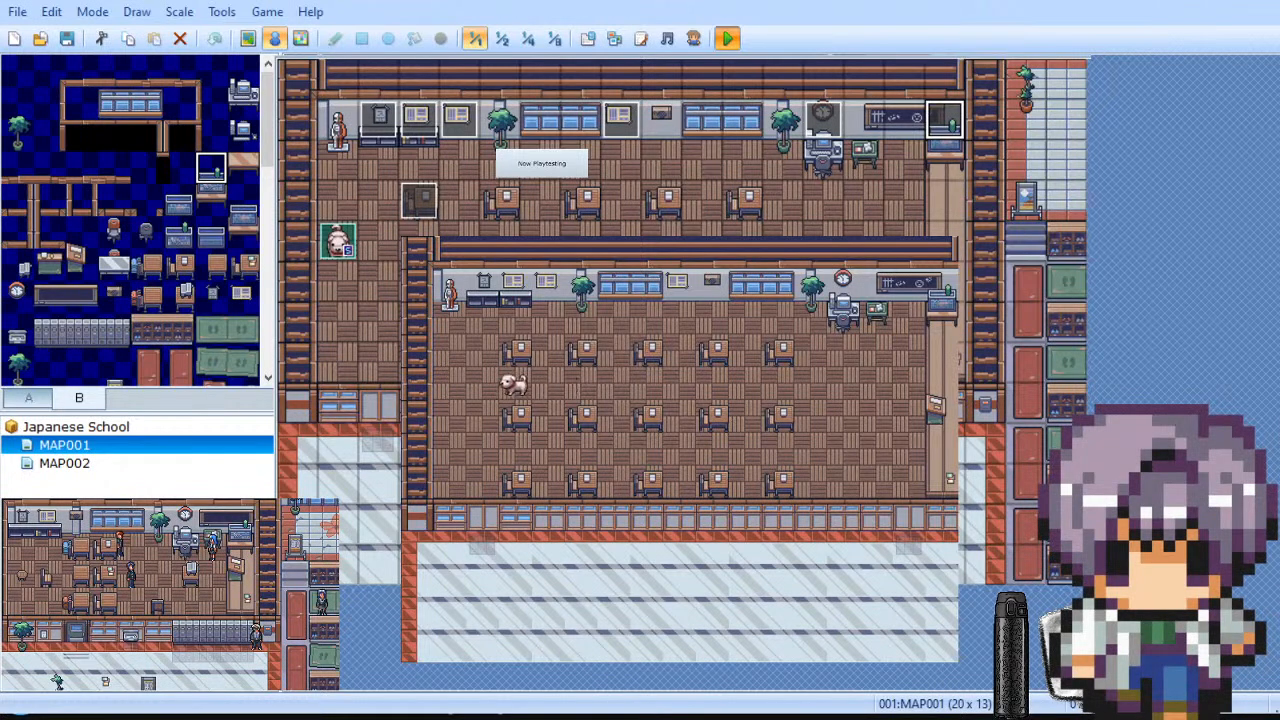
{"action": "key", "text": "Up"}
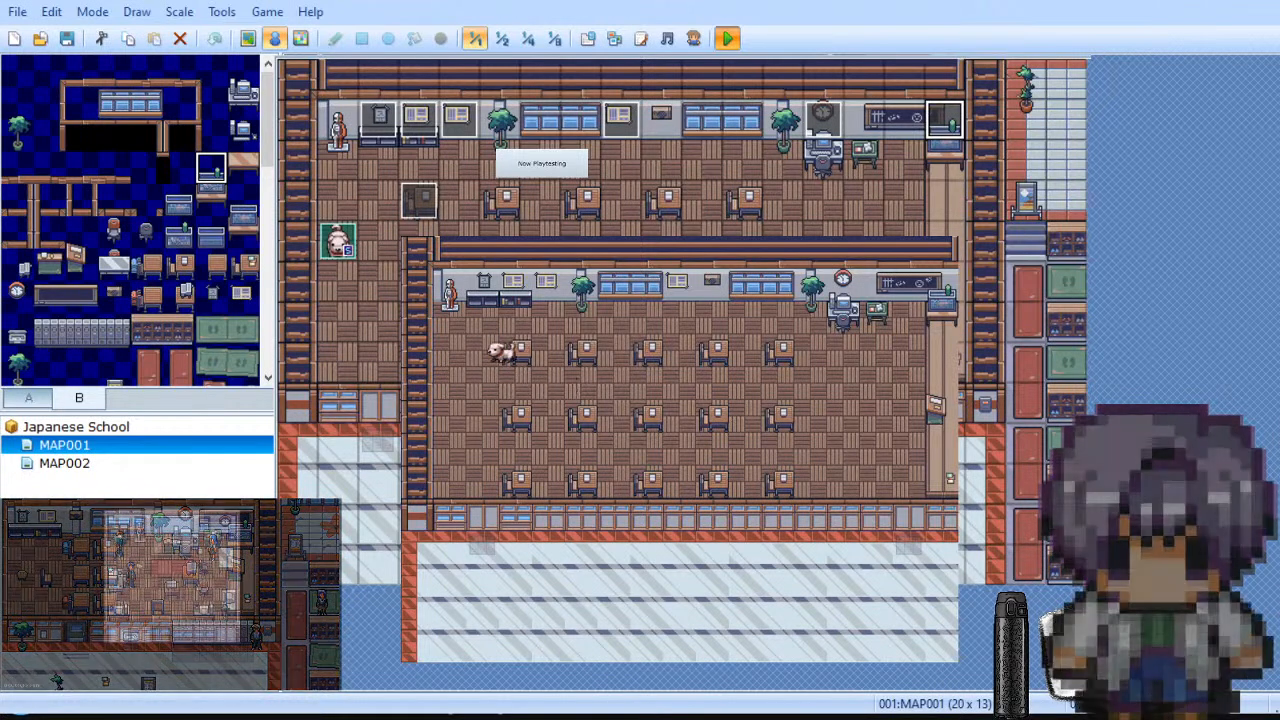
{"action": "key", "text": "Right"}
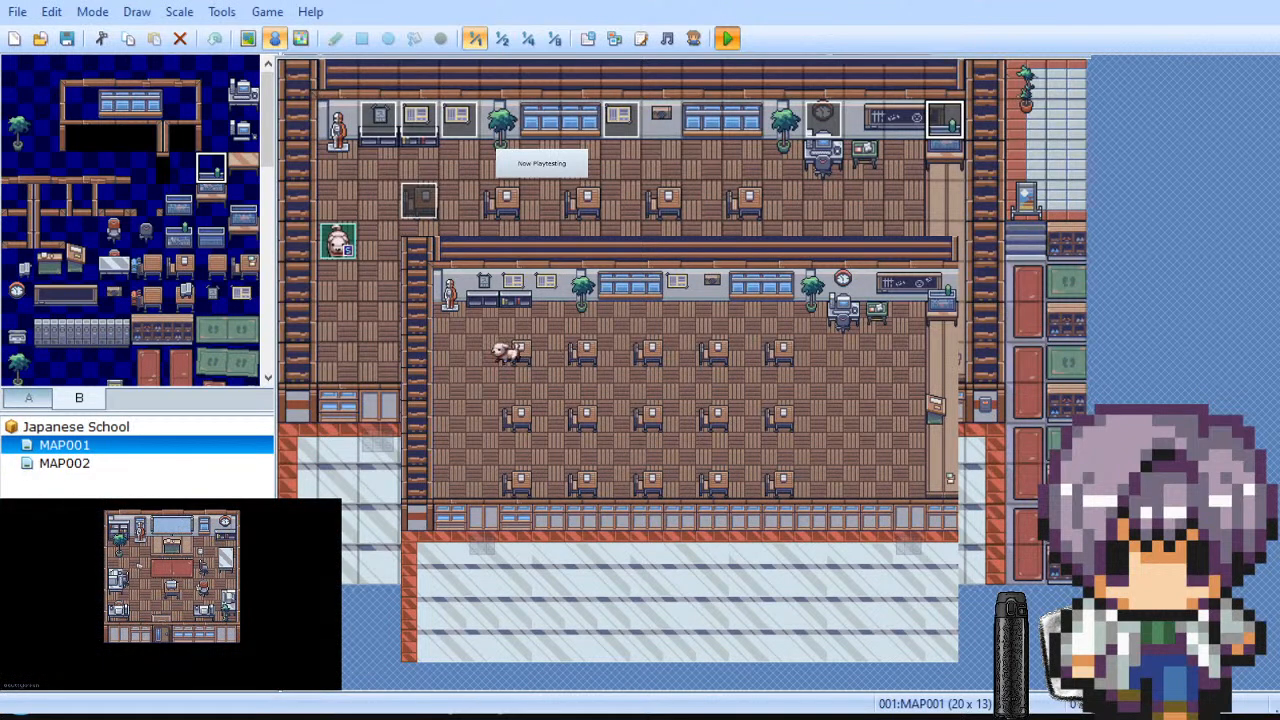
{"action": "key", "text": "Left"}
{"action": "key", "text": "Right"}
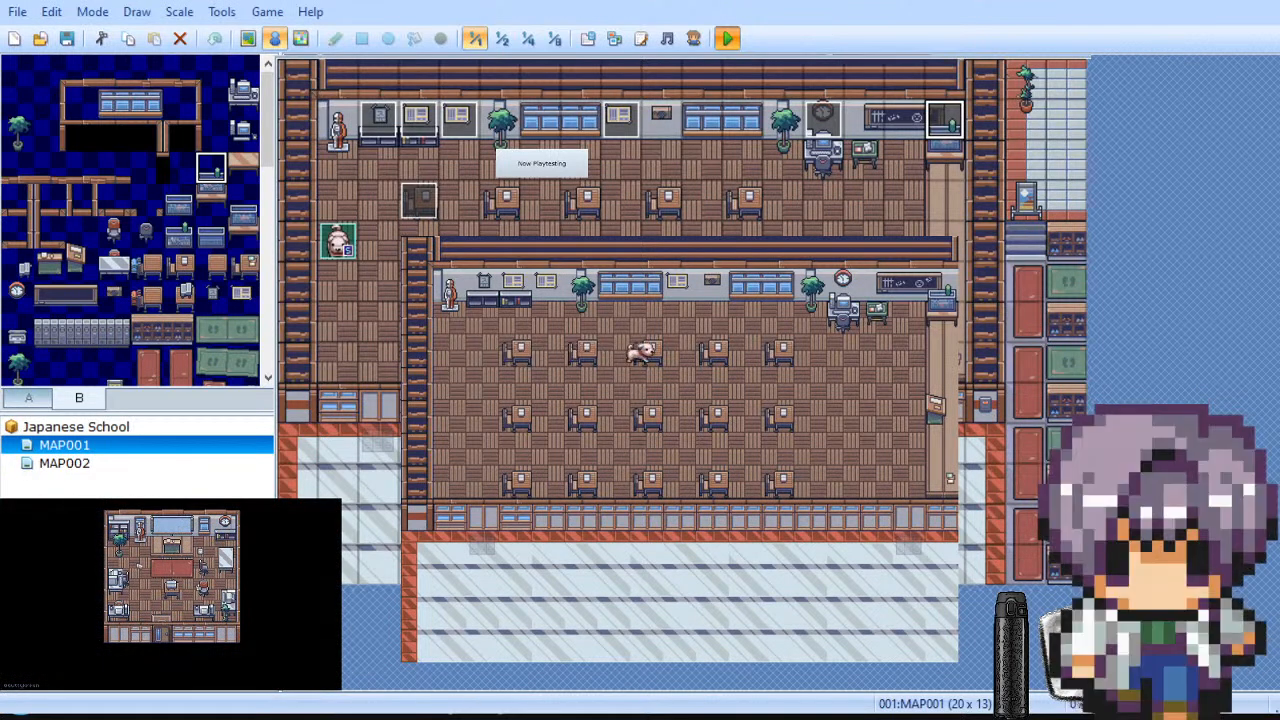
{"action": "key", "text": "Right"}
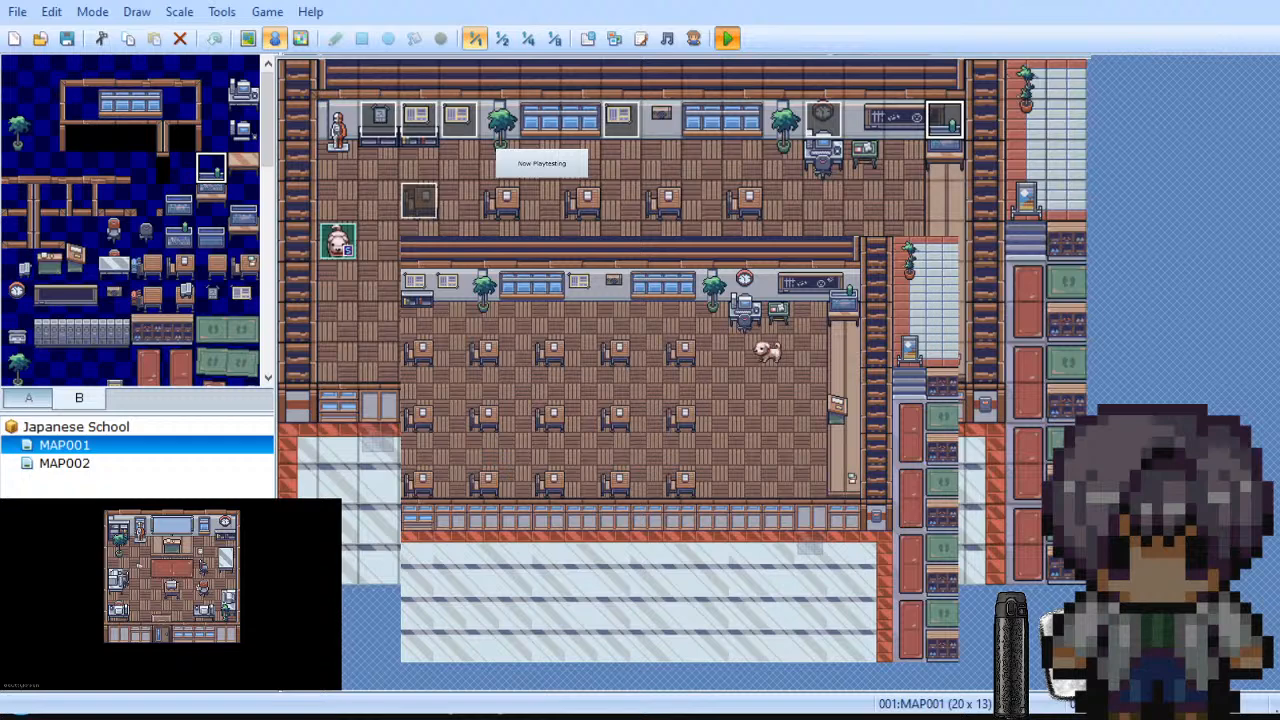
{"action": "key", "text": "Left"}
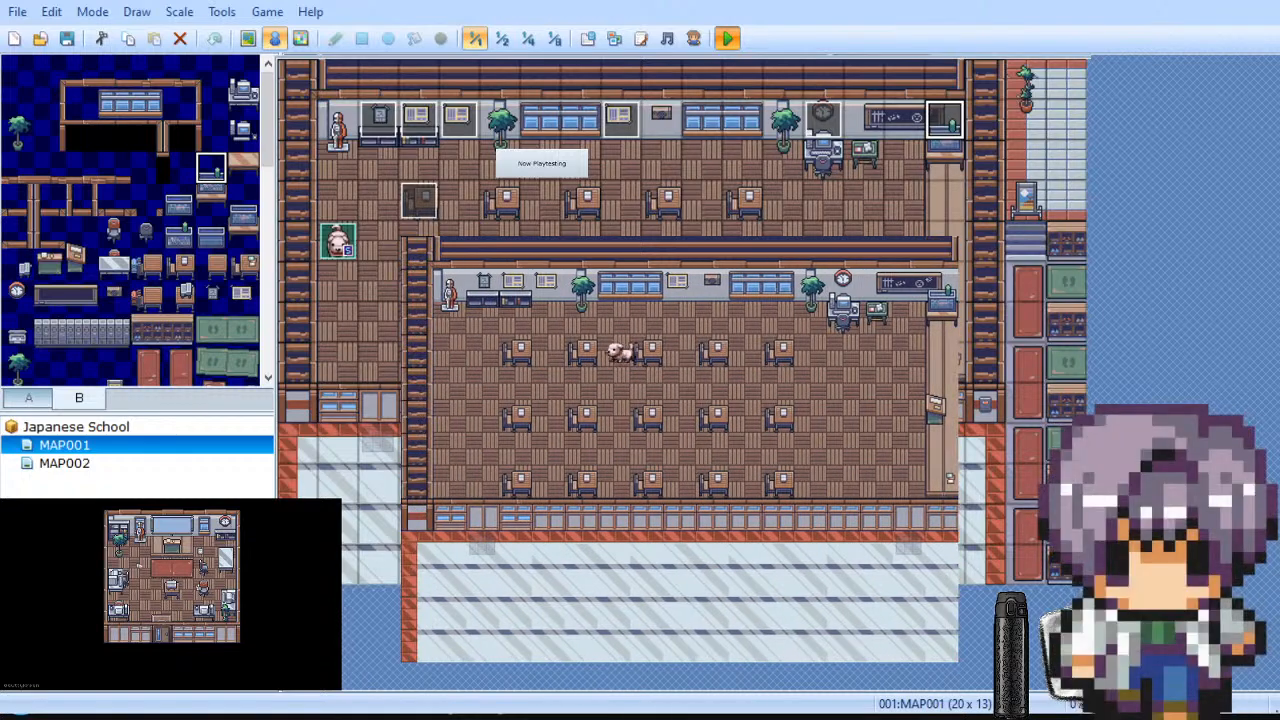
Step: Walk the player around the classroom, return to the first desk in the upper row, and trigger and dismiss its event message
{"action": "key", "text": "Right"}
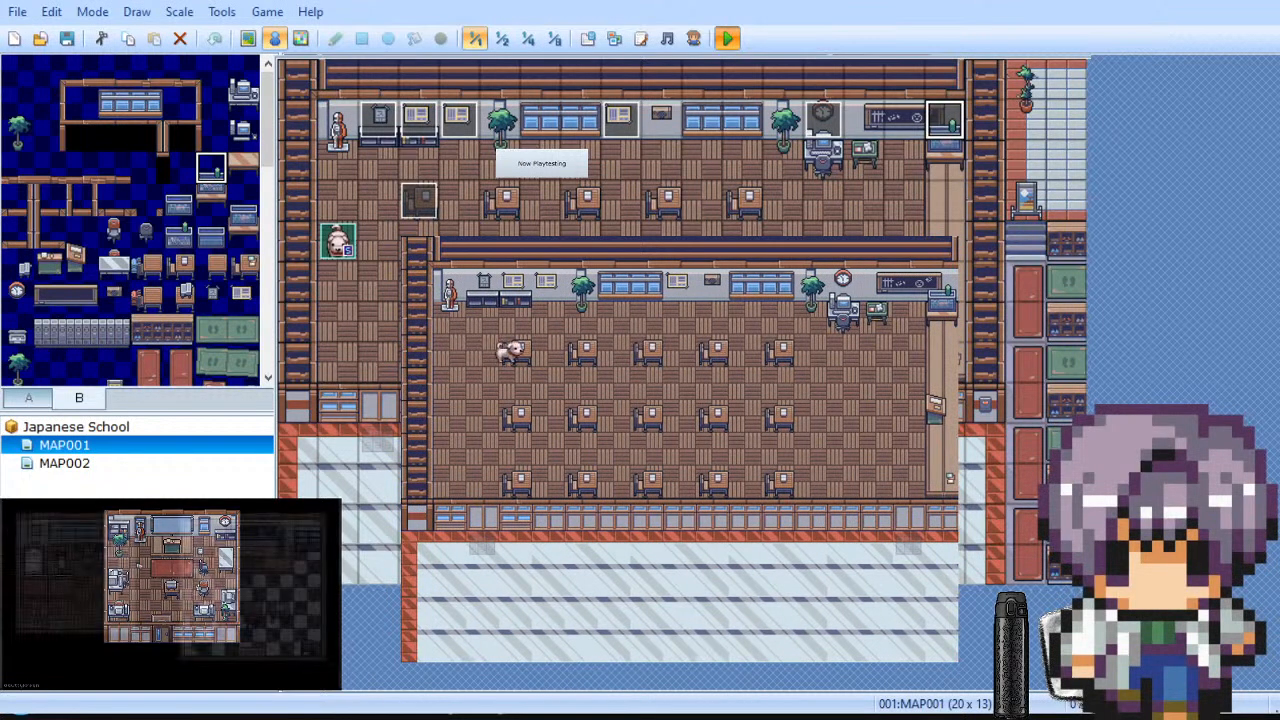
{"action": "key", "text": "Down"}
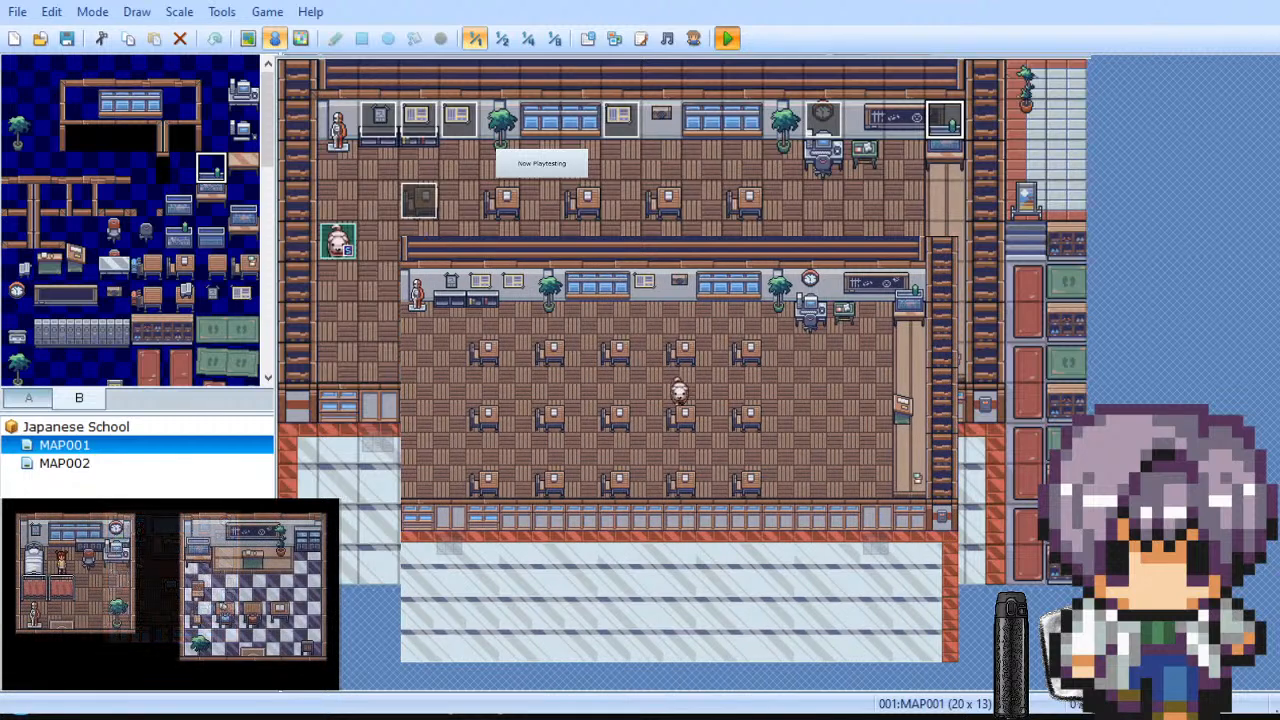
{"action": "key", "text": "Left"}
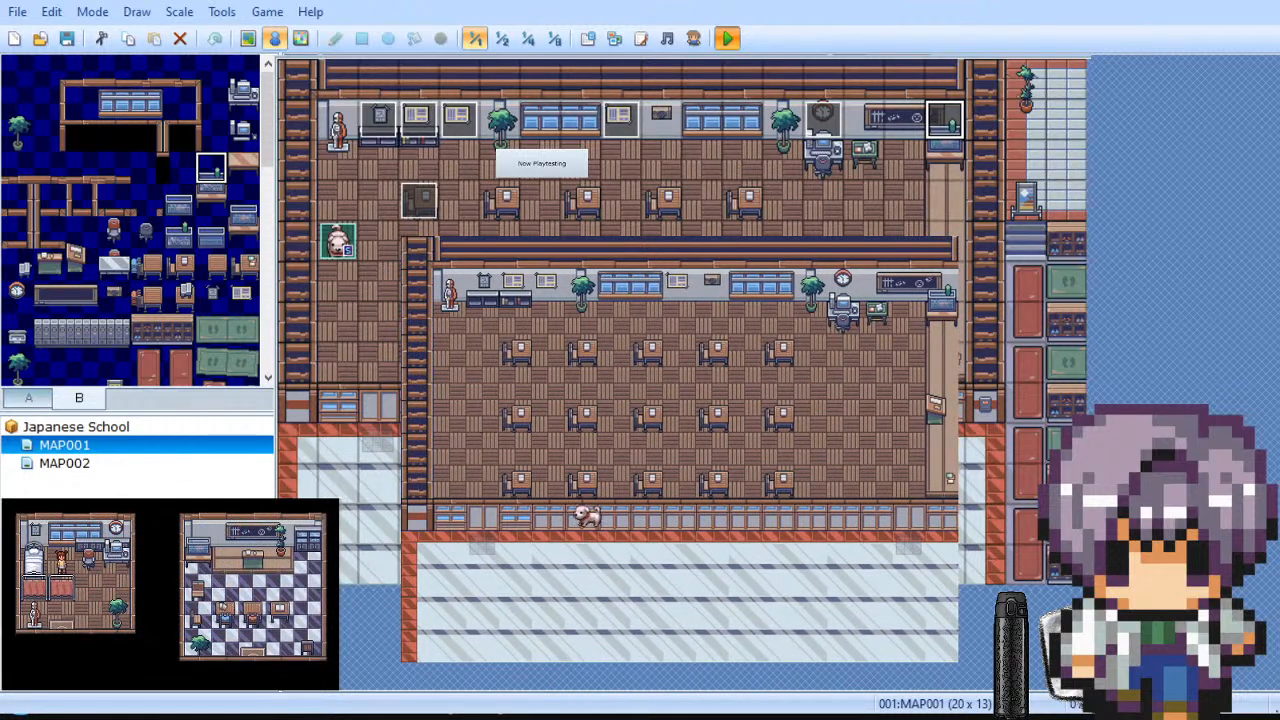
{"action": "key", "text": "Up"}
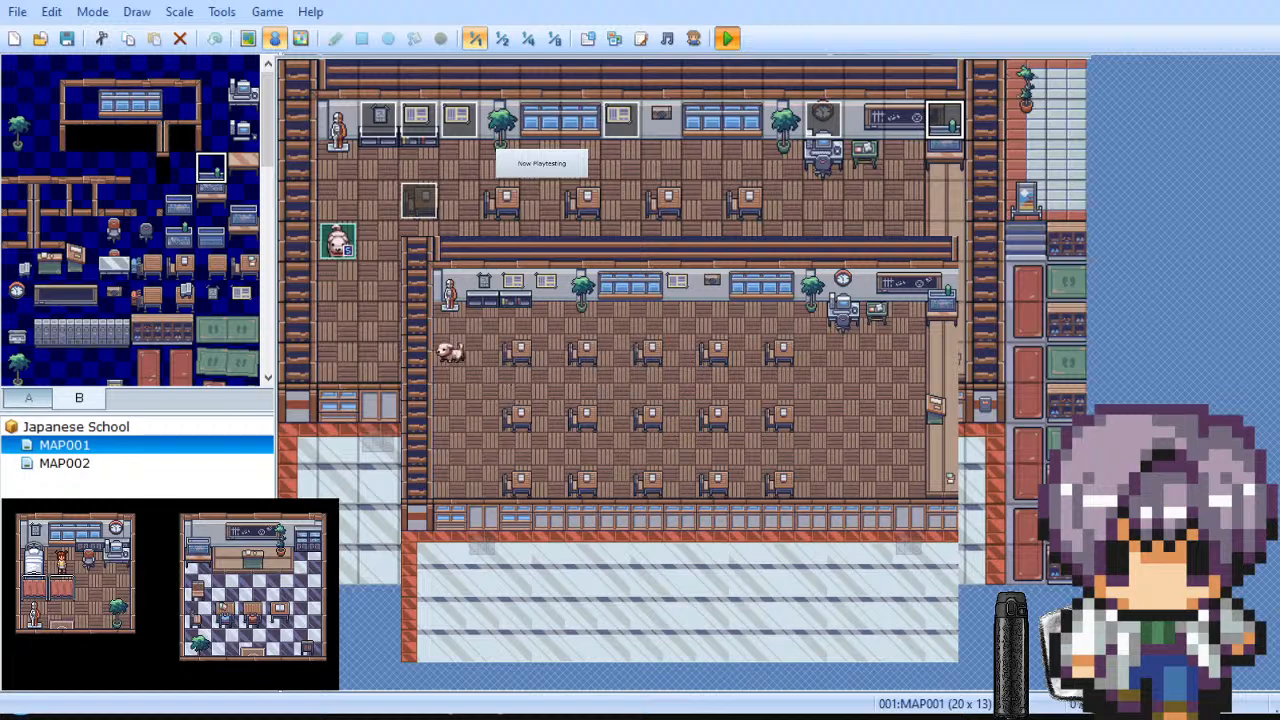
{"action": "key", "text": "Right"}
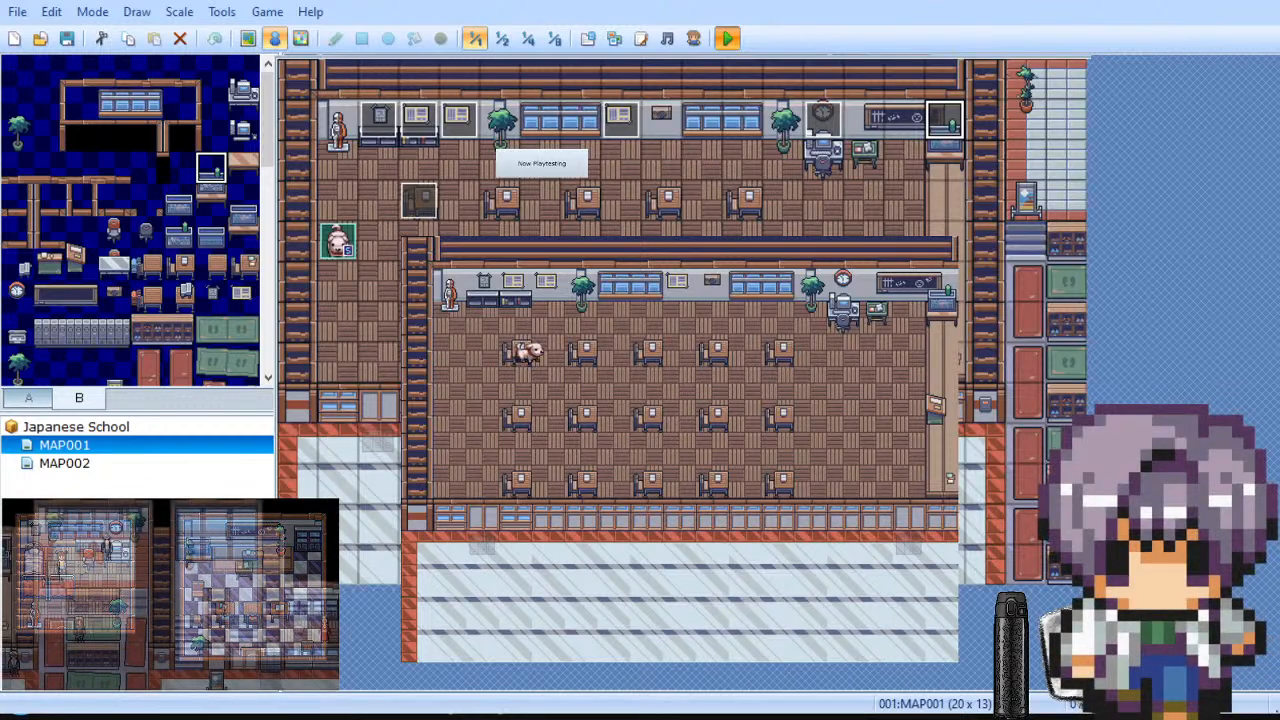
{"action": "key", "text": "Left"}
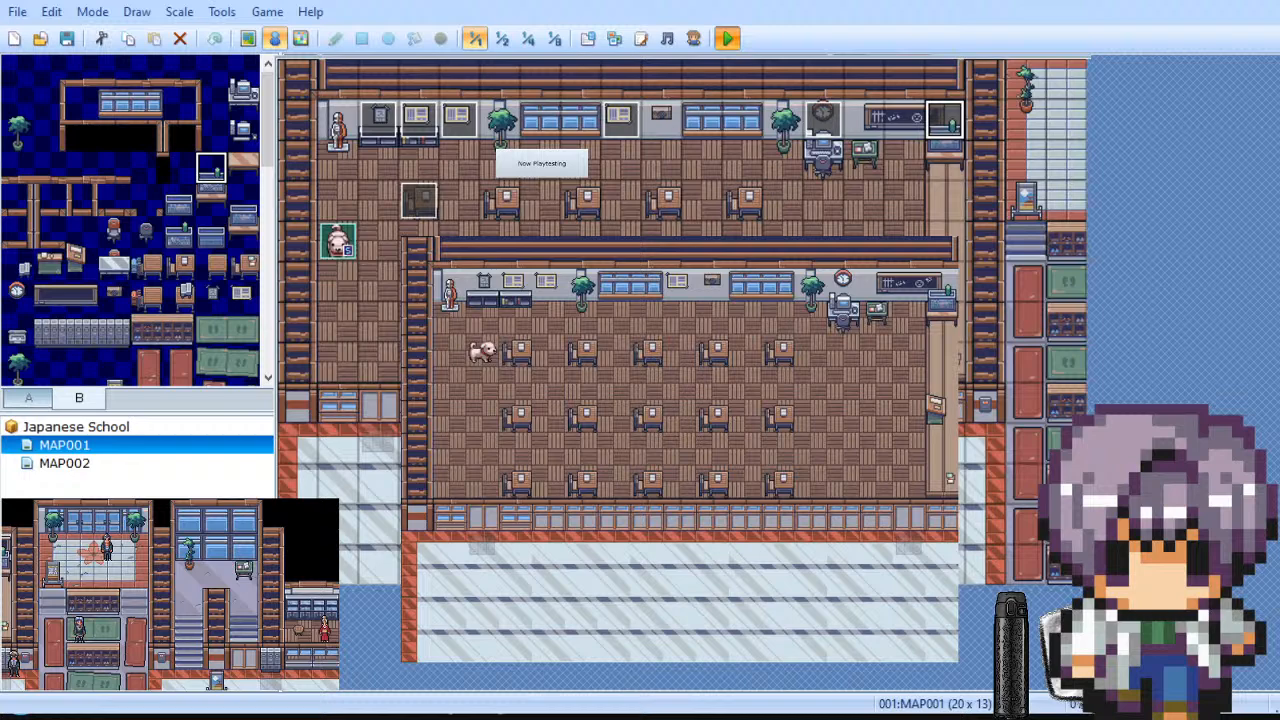
{"action": "key", "text": "Right"}
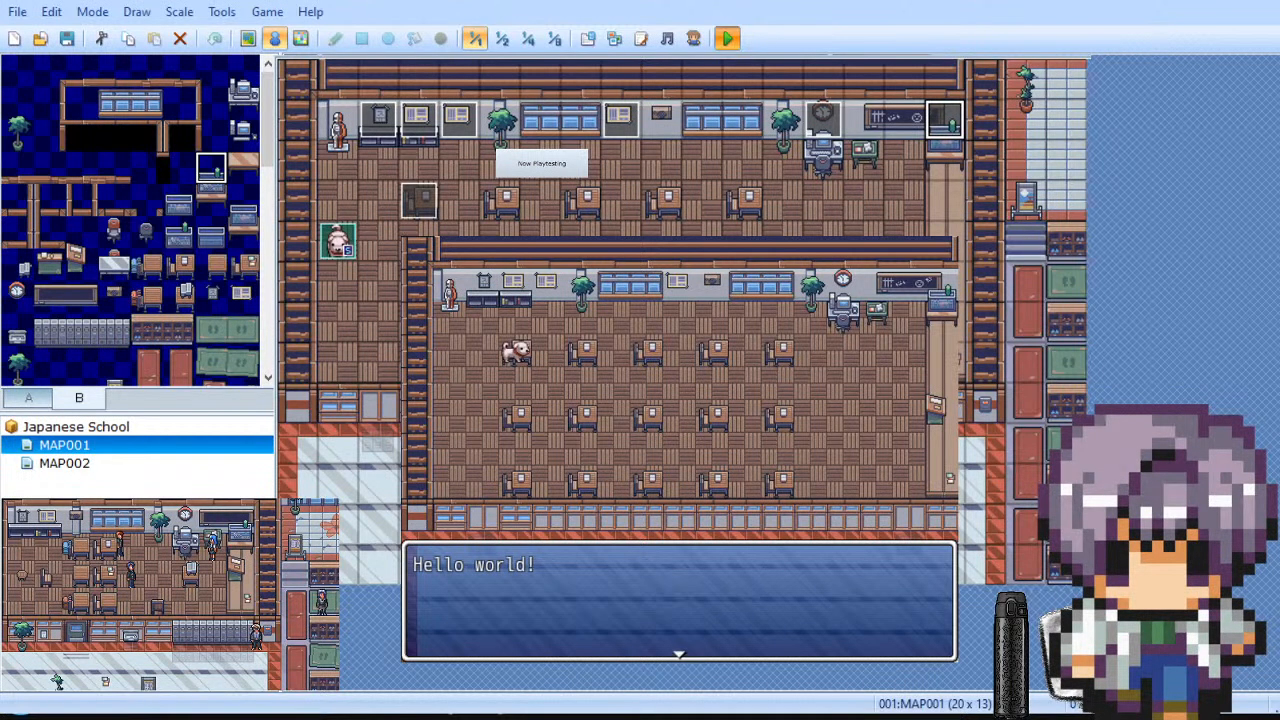
{"action": "key", "text": "Return"}
Step: Walk the player up to the posters above the bookshelves and beside them, triggering and dismissing each poster's message
{"action": "key", "text": "Up"}
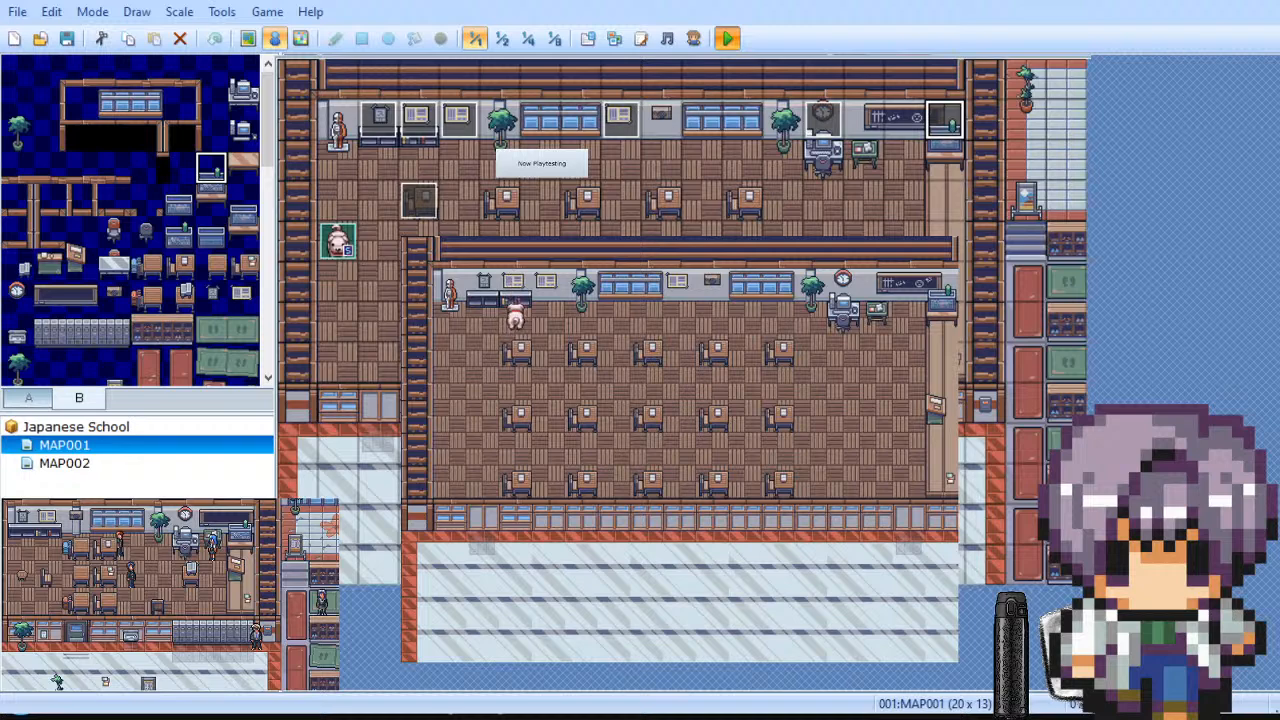
{"action": "key", "text": "Up"}
{"action": "key", "text": "Return"}
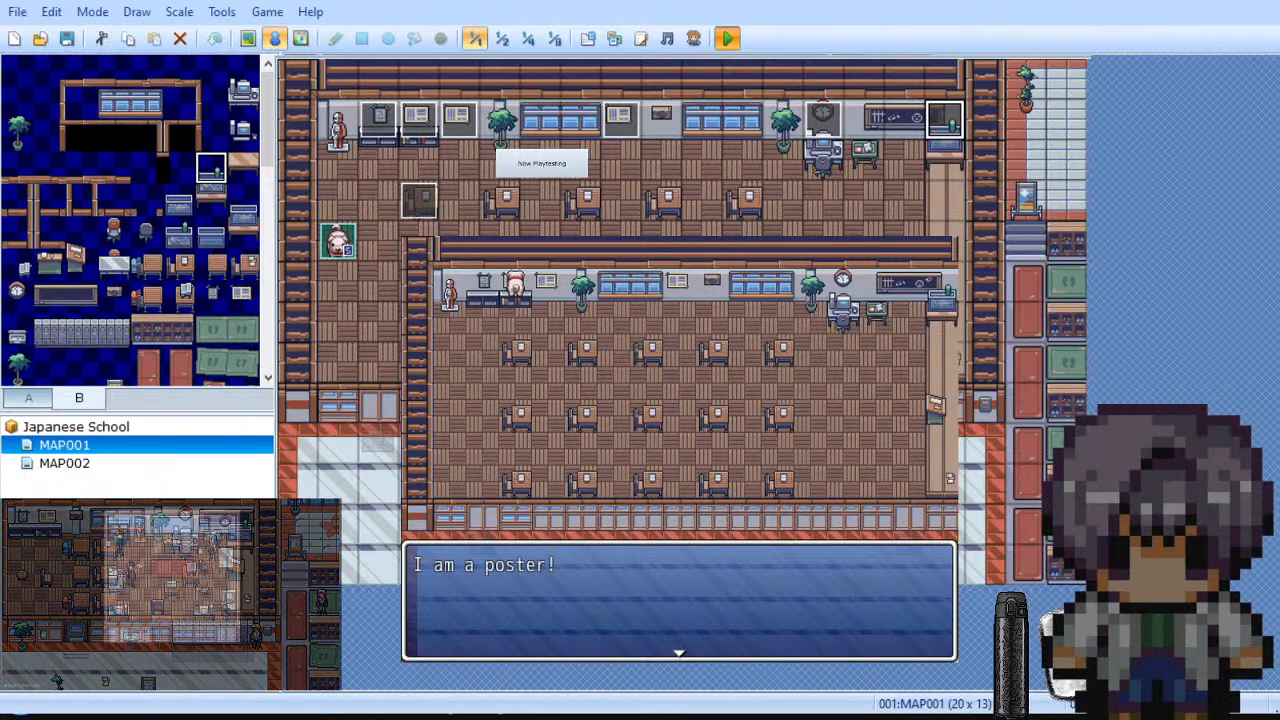
{"action": "key", "text": "Return"}
{"action": "key", "text": "Return"}
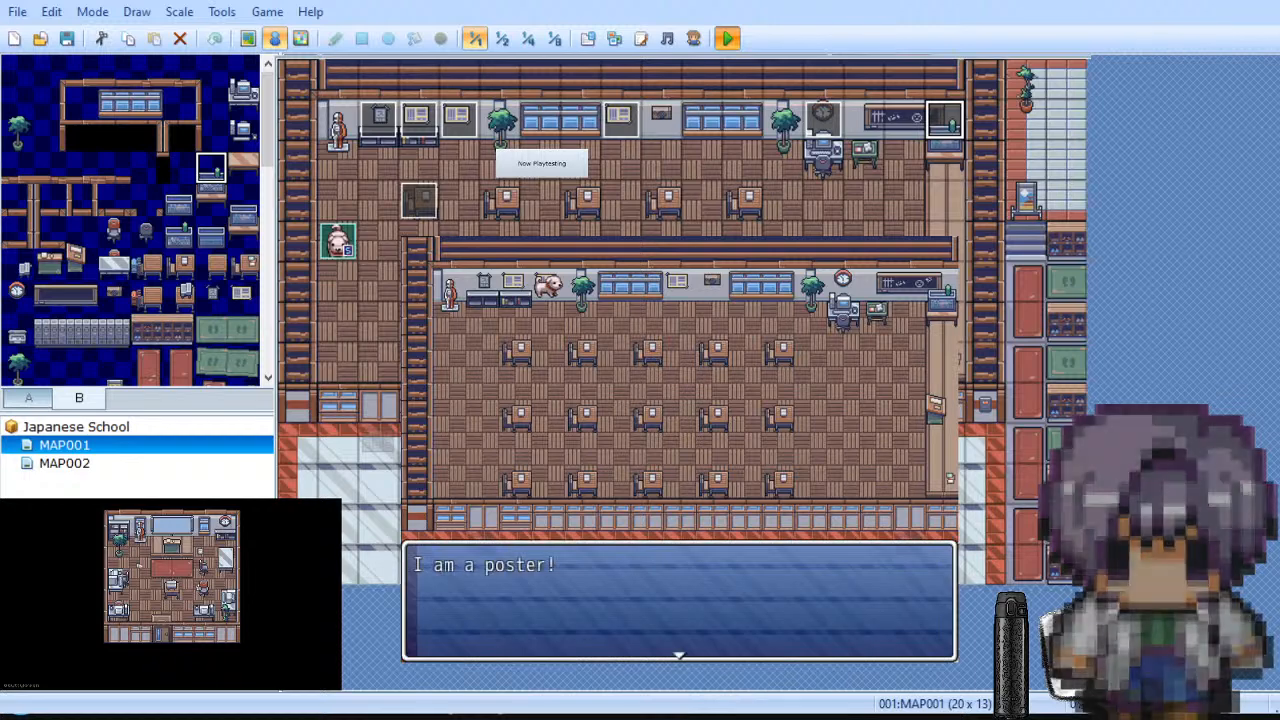
{"action": "key", "text": "Return"}
Step: Walk the player along the wall to the poster between the two windows, and trigger and dismiss its message
{"action": "key", "text": "Down"}
{"action": "key", "text": "Right"}
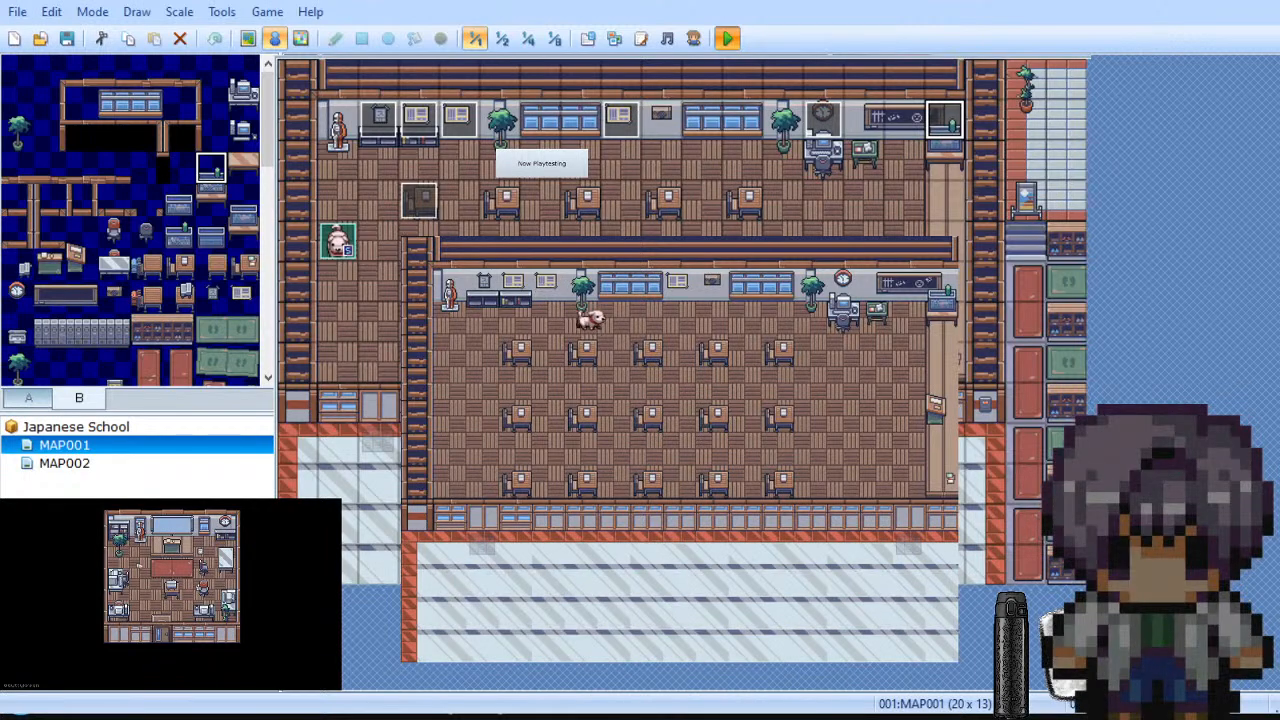
{"action": "key", "text": "Up"}
{"action": "key", "text": "Return"}
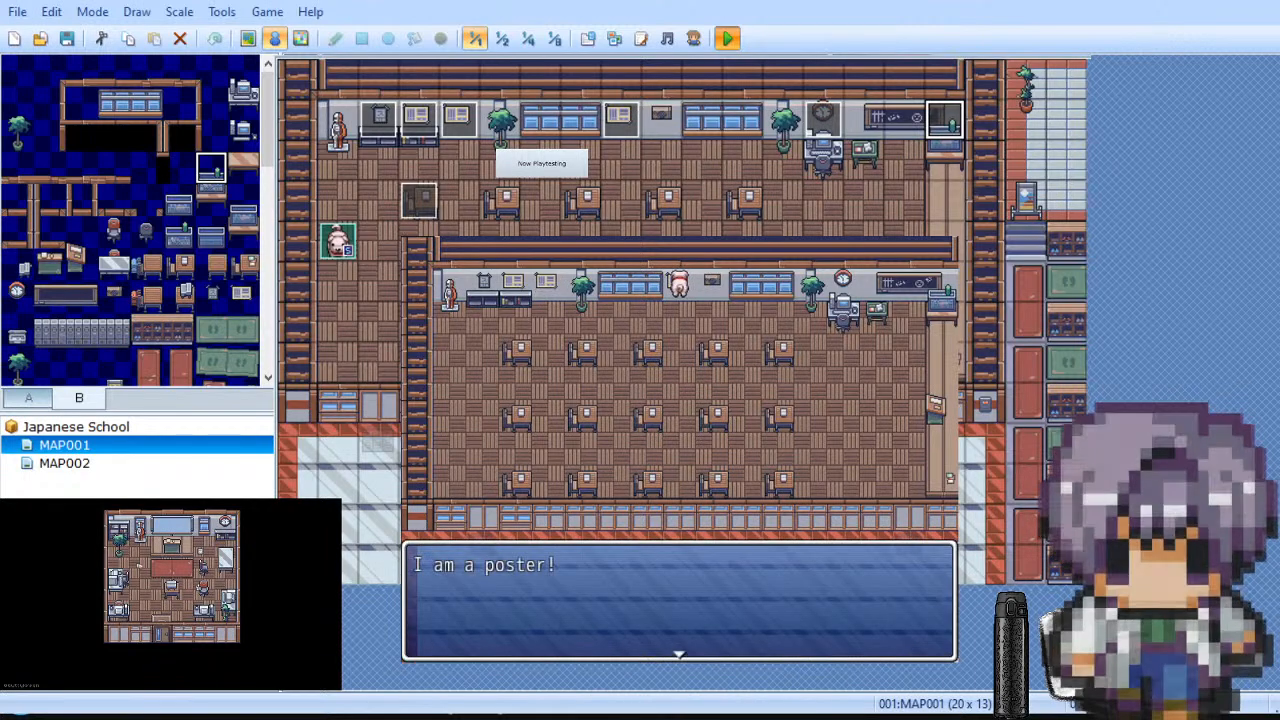
{"action": "key", "text": "Return"}
Step: Walk the player back from the wall posters to the first upper-row desk and around it to check its passability
{"action": "key", "text": "Left"}
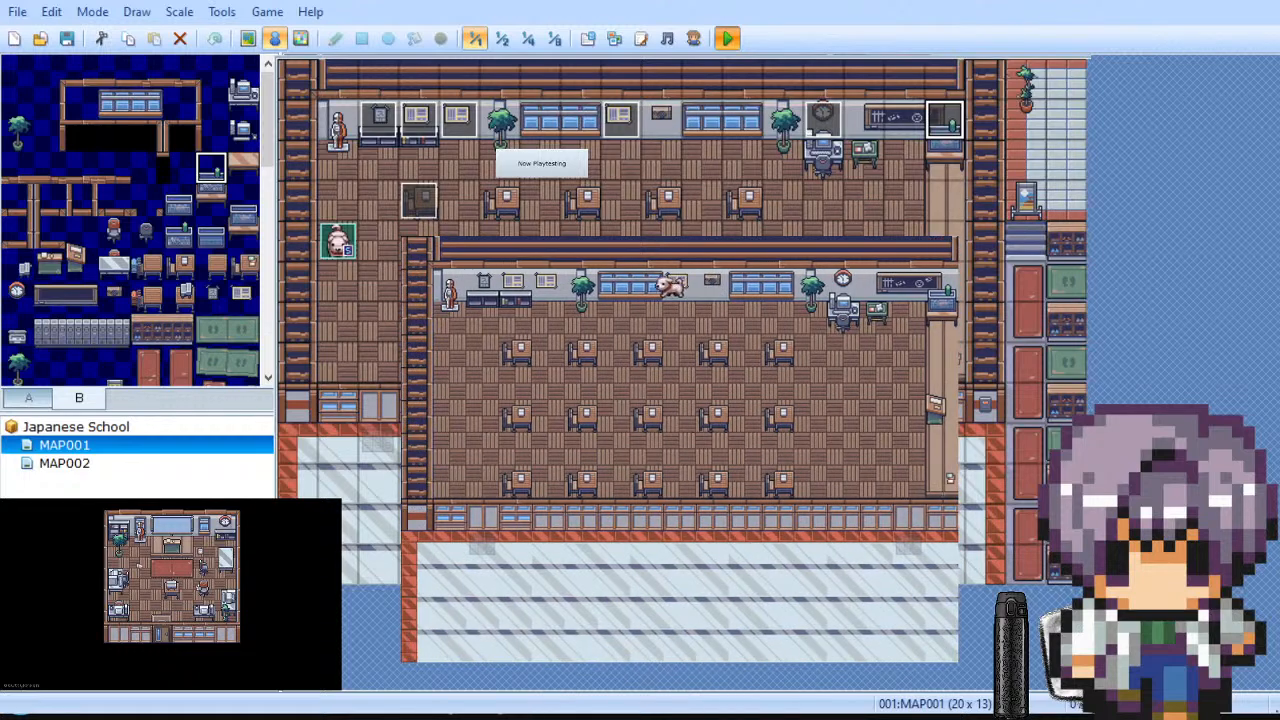
{"action": "key", "text": "Left"}
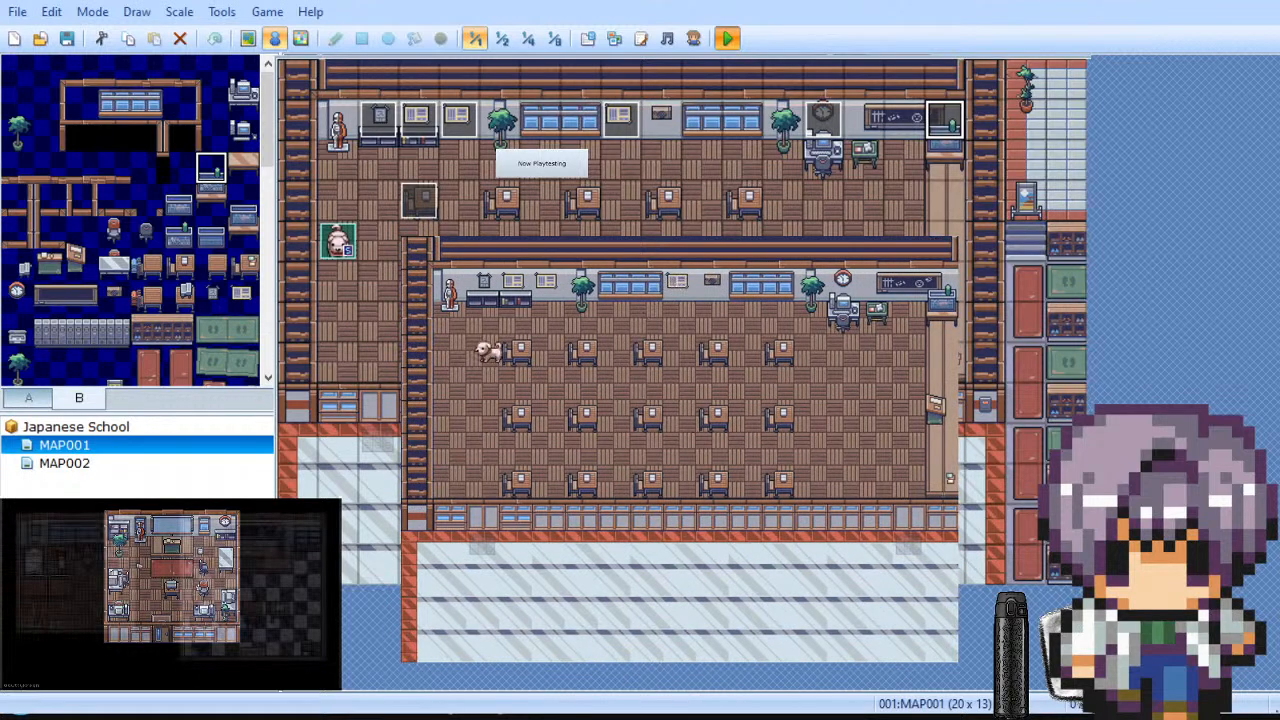
{"action": "key", "text": "Right"}
{"action": "key", "text": "Up"}
{"action": "key", "text": "Right"}
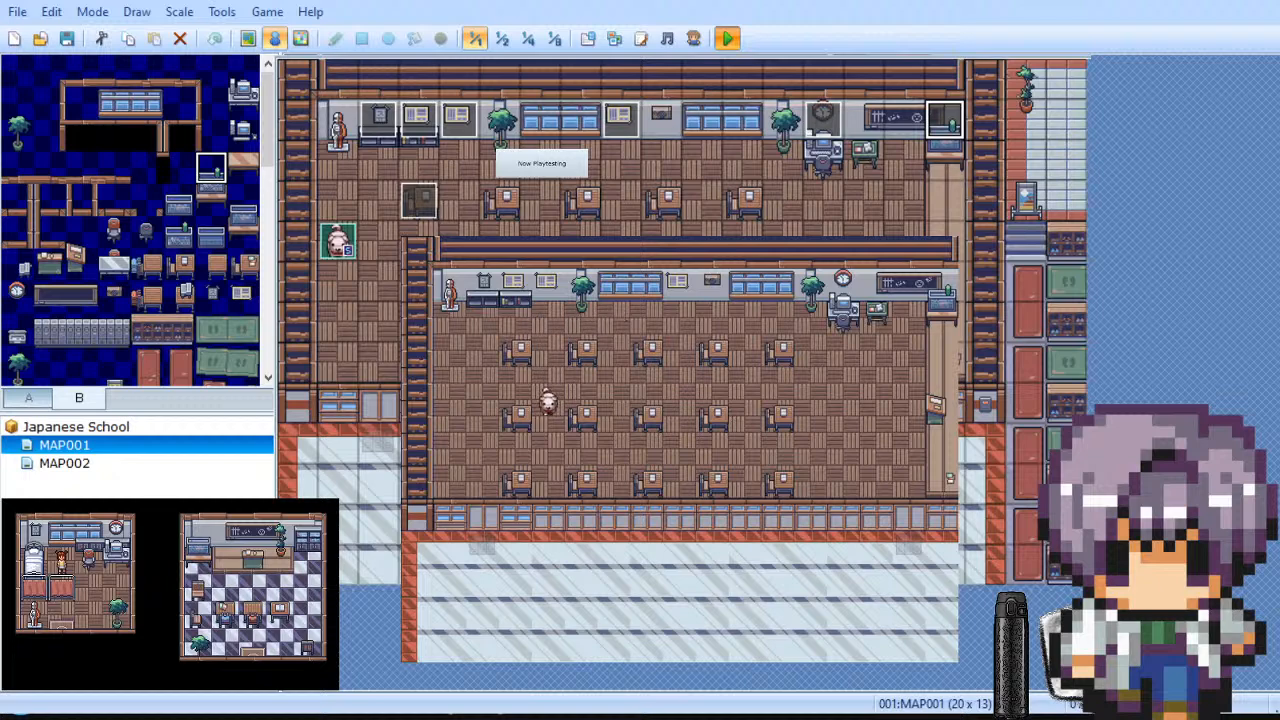
Step: Walk the player through the lower wall and around the corridor below the classroom, then end the playtest
{"action": "key", "text": "Down"}
{"action": "key", "text": "Right"}
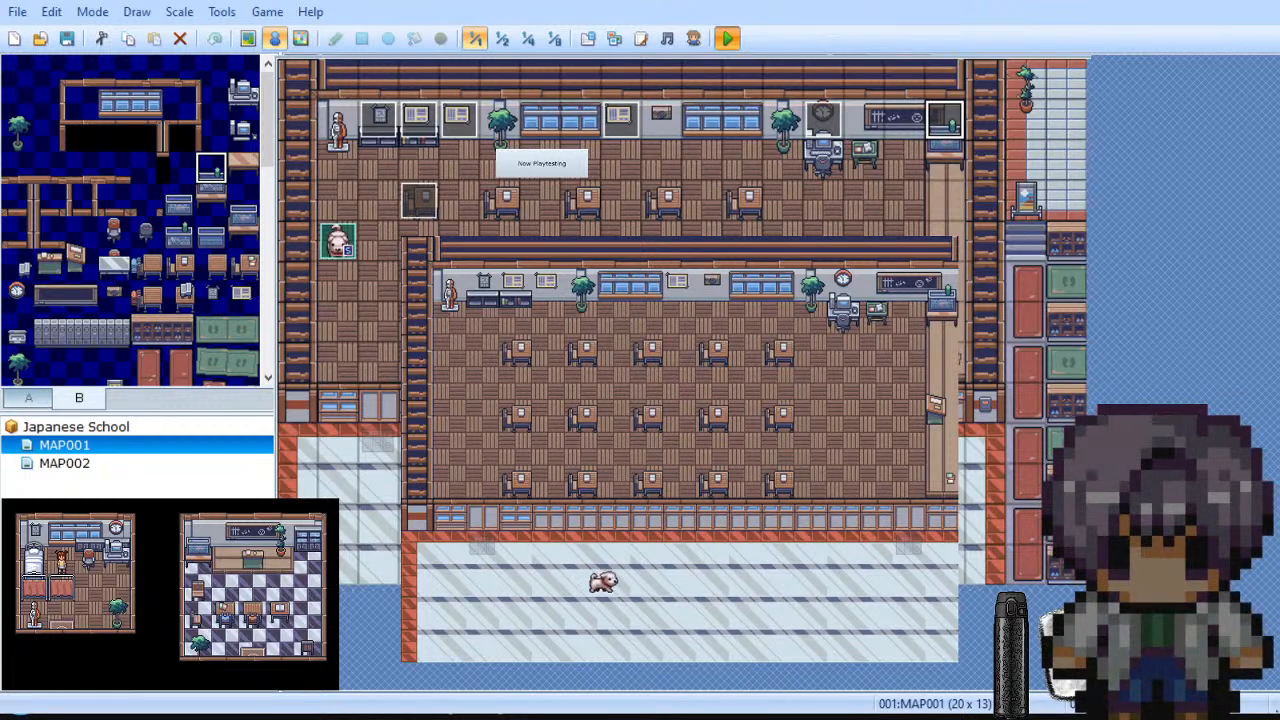
{"action": "key", "text": "Right"}
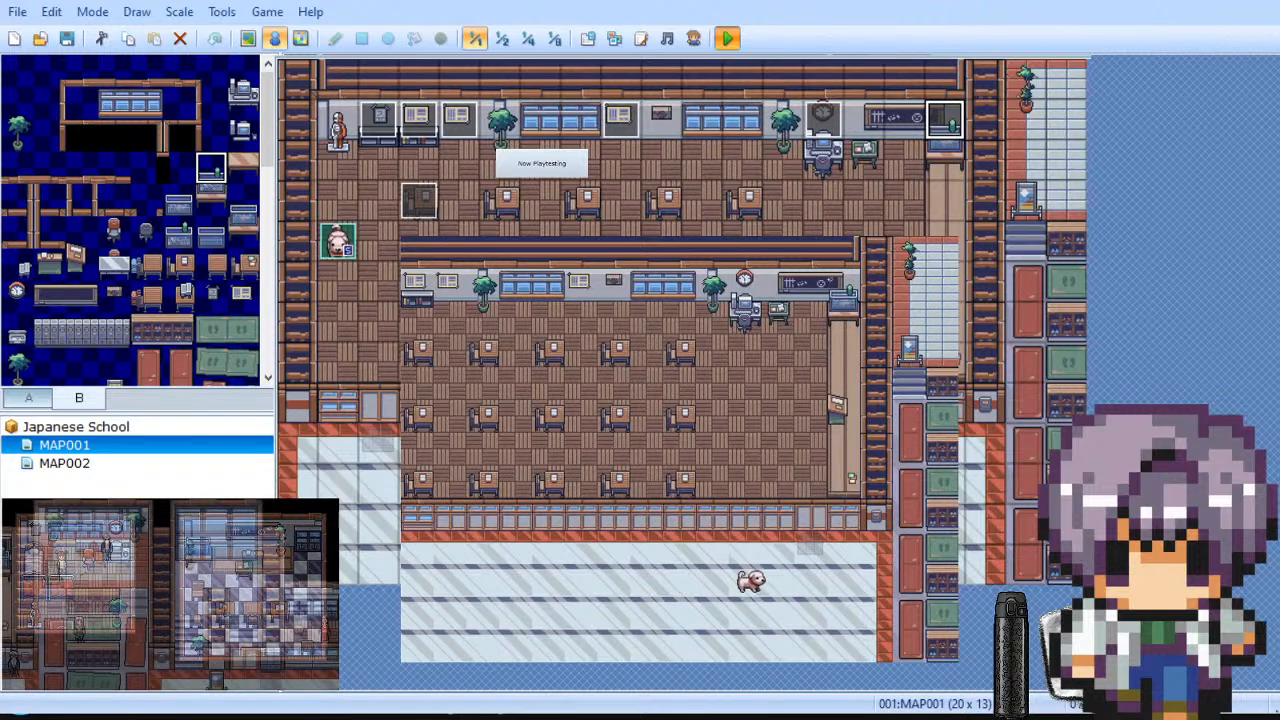
{"action": "key", "text": "Left"}
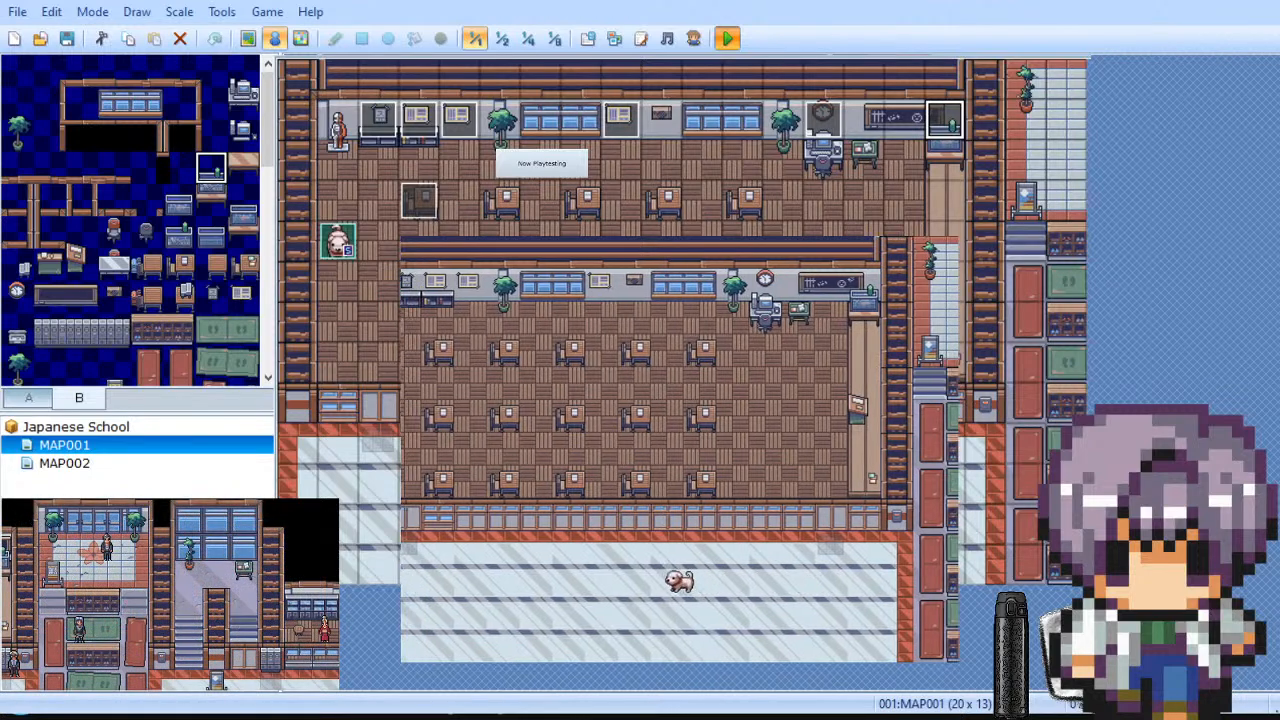
{"action": "key", "text": "Left"}
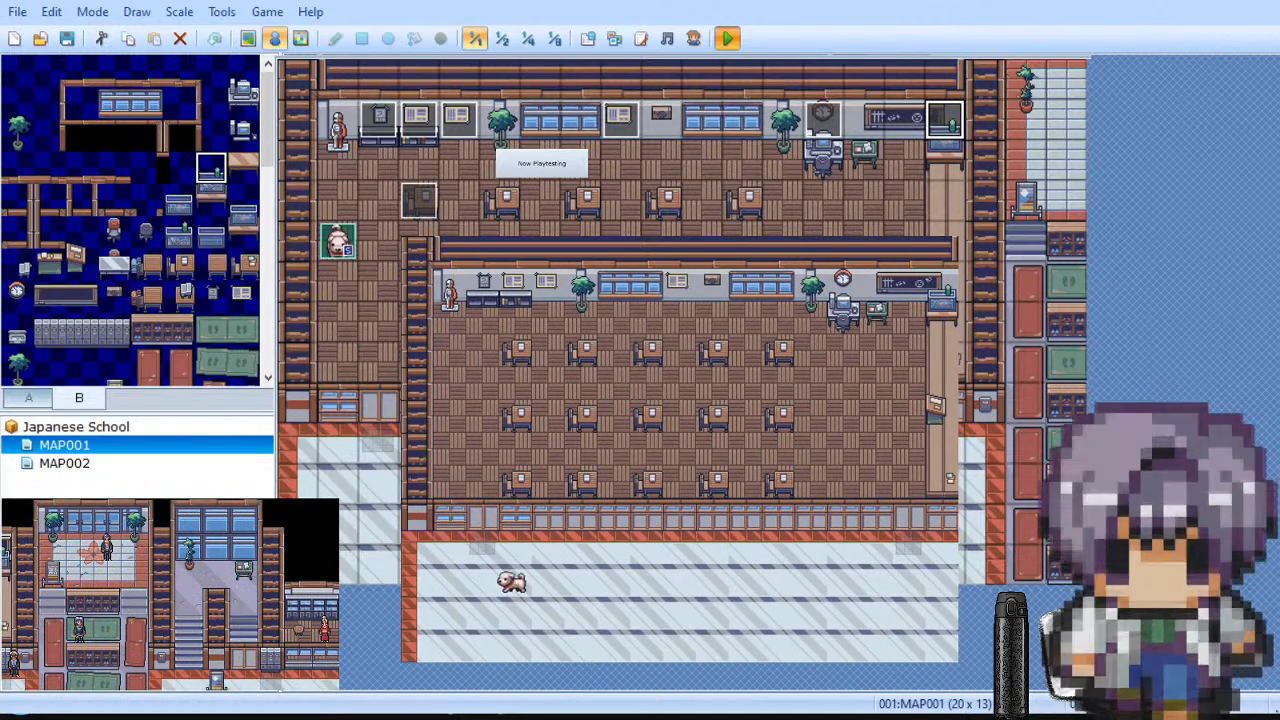
{"action": "key", "text": "Down"}
{"action": "key", "text": "Right"}
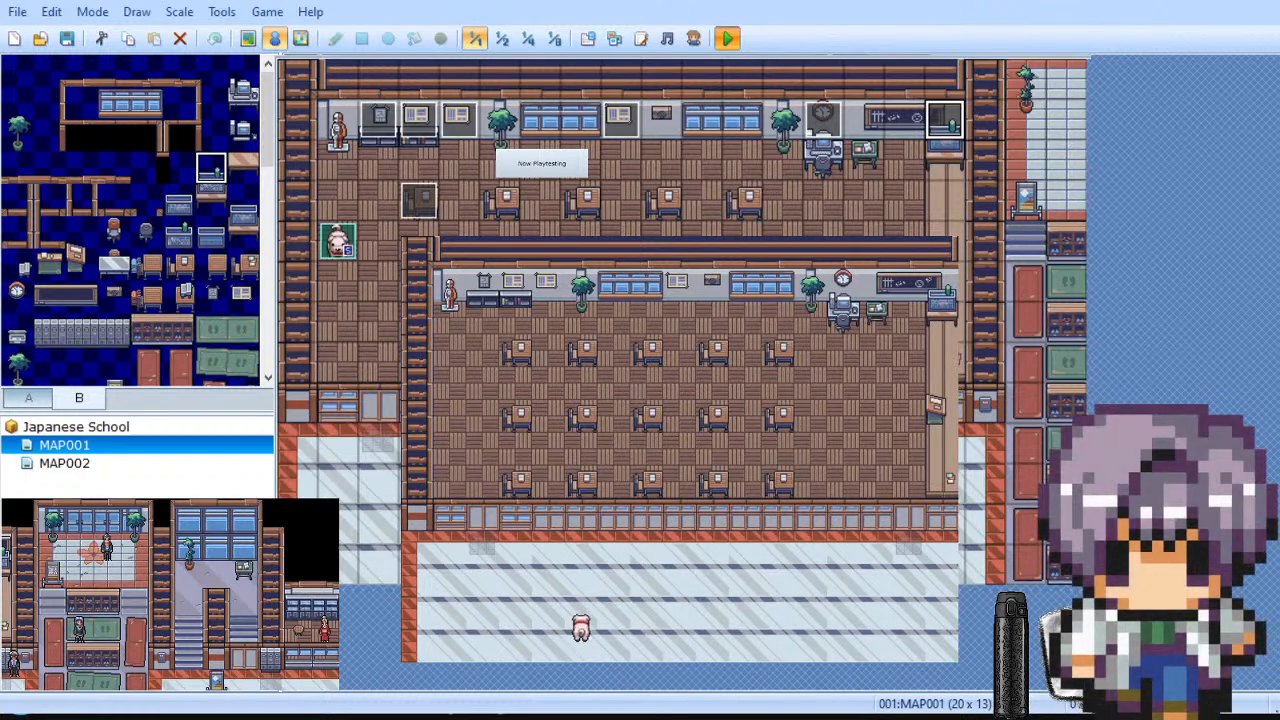
{"action": "key", "text": "Right"}
{"action": "key", "text": "Down"}
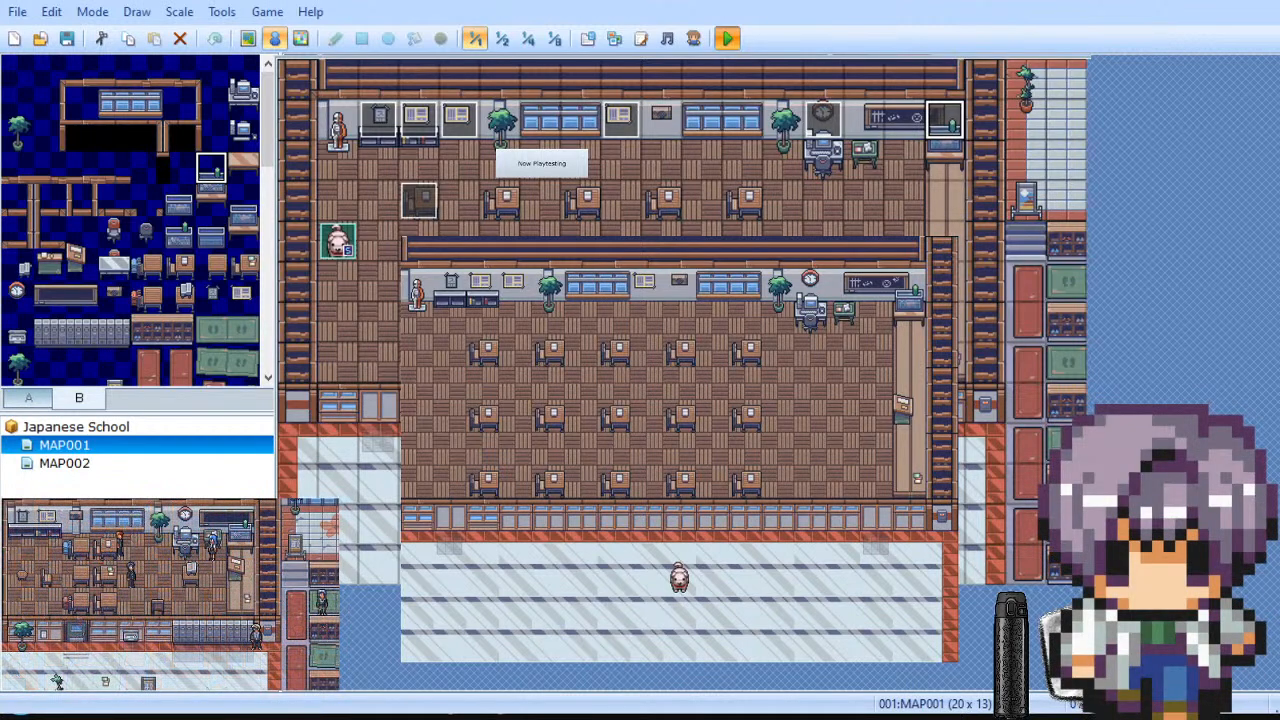
{"action": "left_click", "coordinate": [945, 237]}
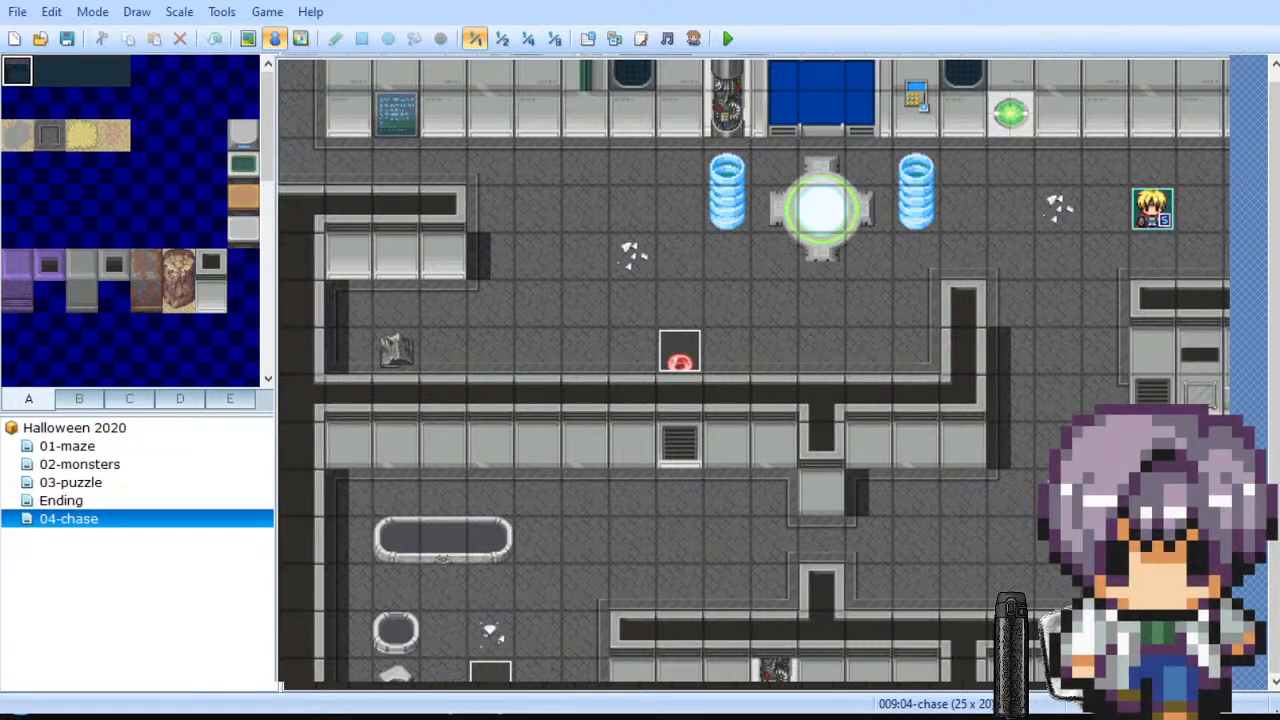
Step: Examine the layouts of the 01-maze, 02-monsters and 03-puzzle maps in the Halloween 2020 project
{"action": "left_click", "coordinate": [114, 450]}
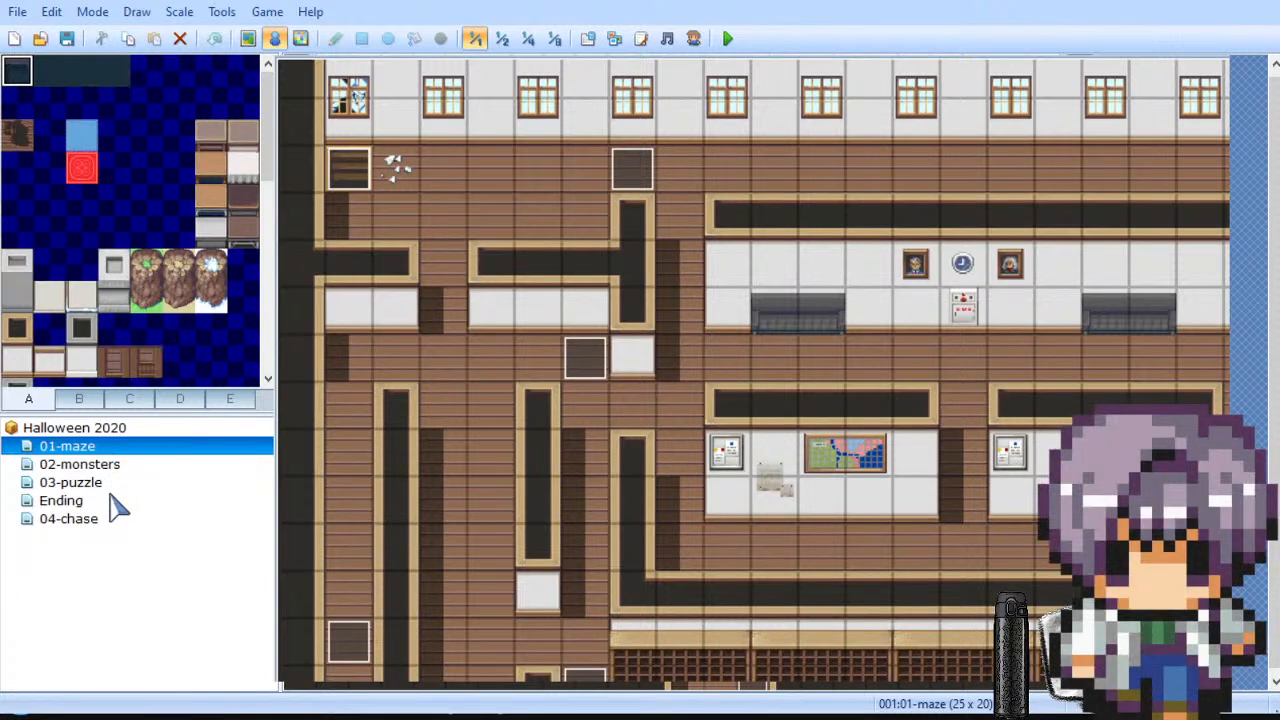
{"action": "left_click", "coordinate": [116, 465]}
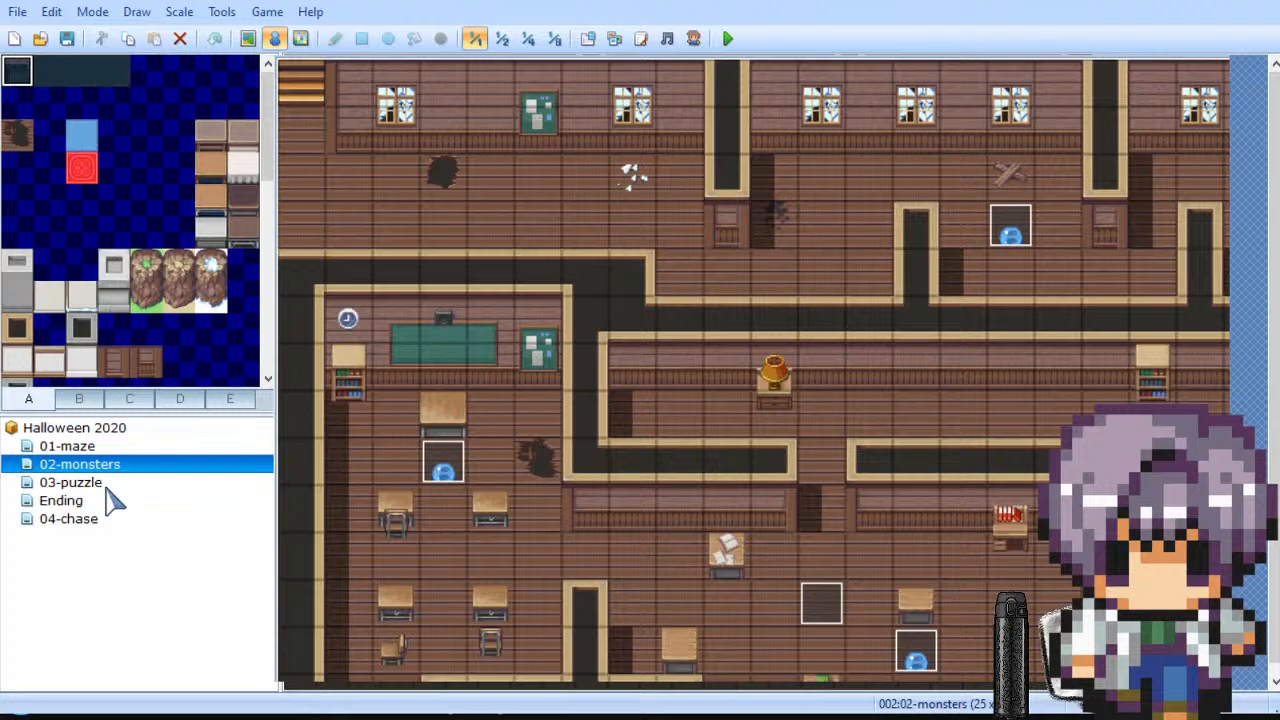
{"action": "left_click", "coordinate": [112, 484]}
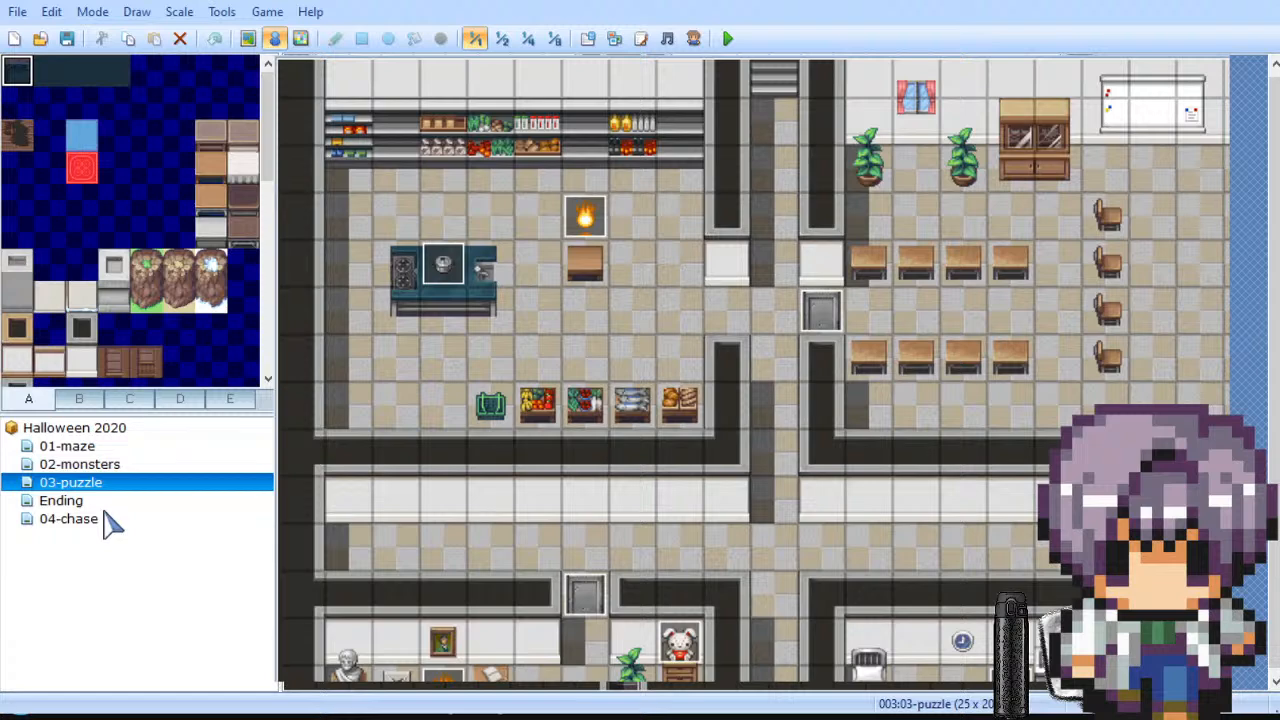
{"action": "left_click", "coordinate": [121, 447]}
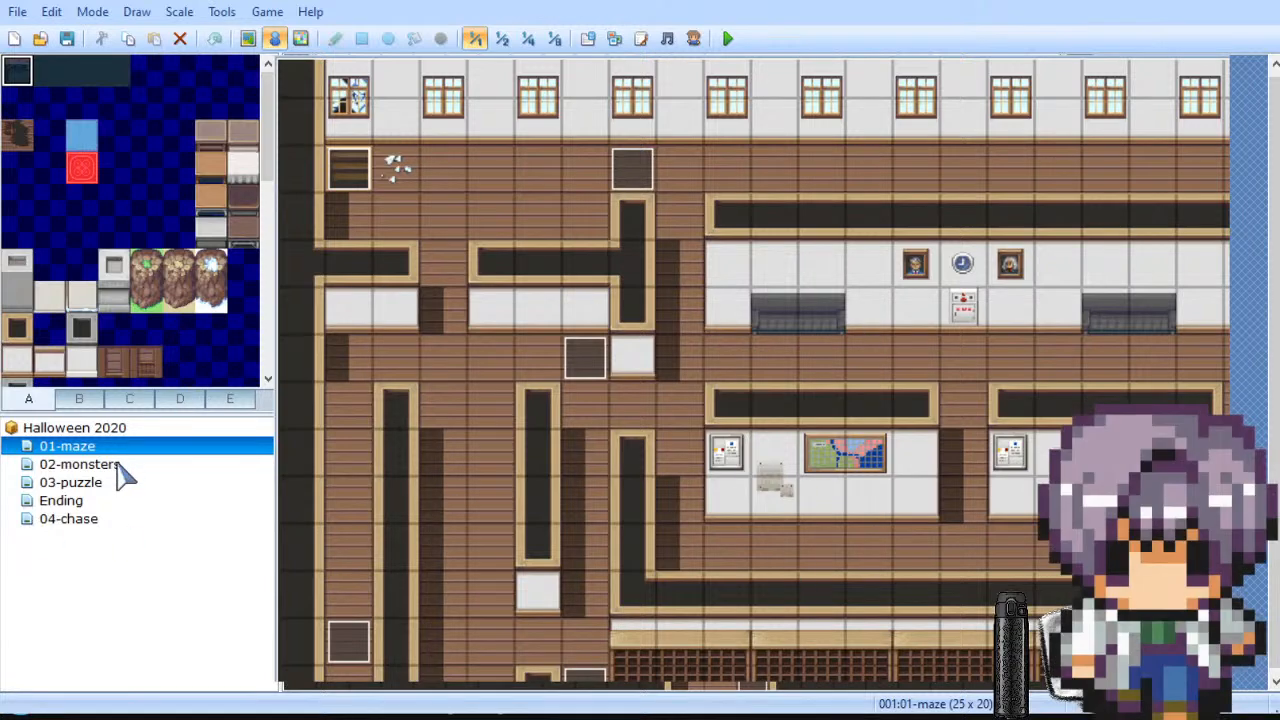
{"action": "left_click", "coordinate": [123, 466]}
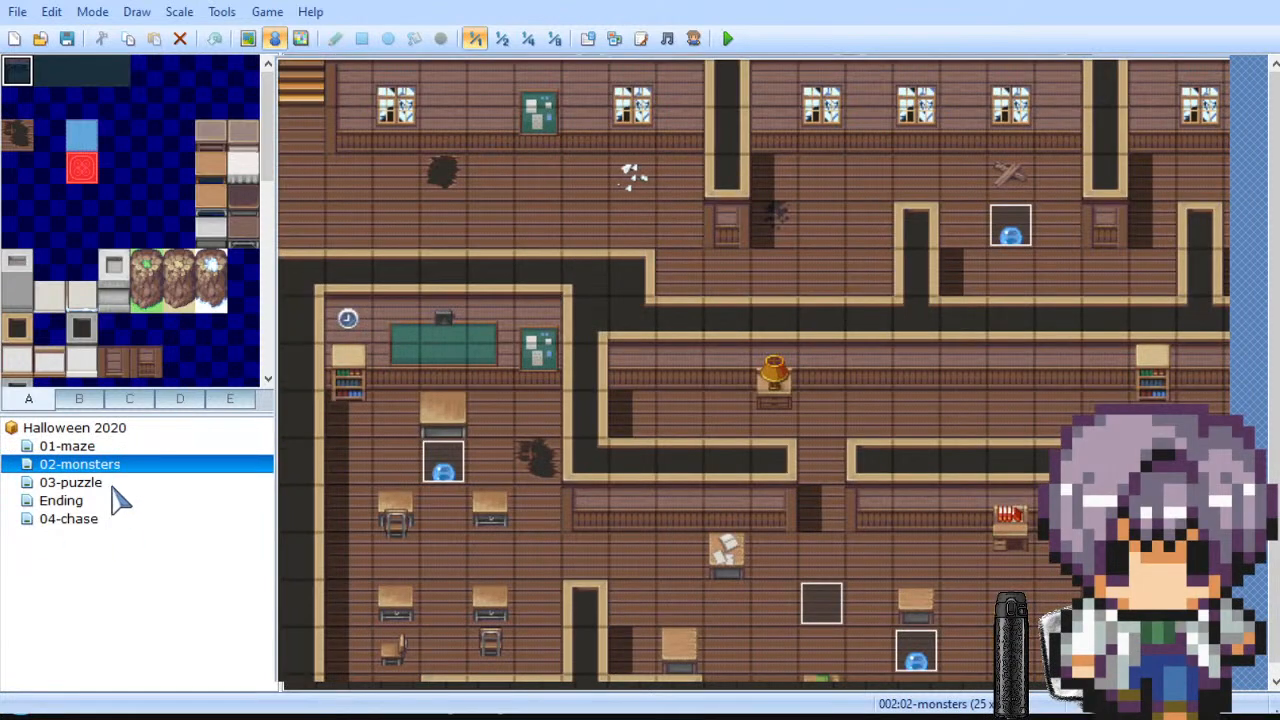
Step: Examine the layouts of the 03-puzzle, Ending and 04-chase maps in the Halloween 2020 project
{"action": "left_click", "coordinate": [113, 489]}
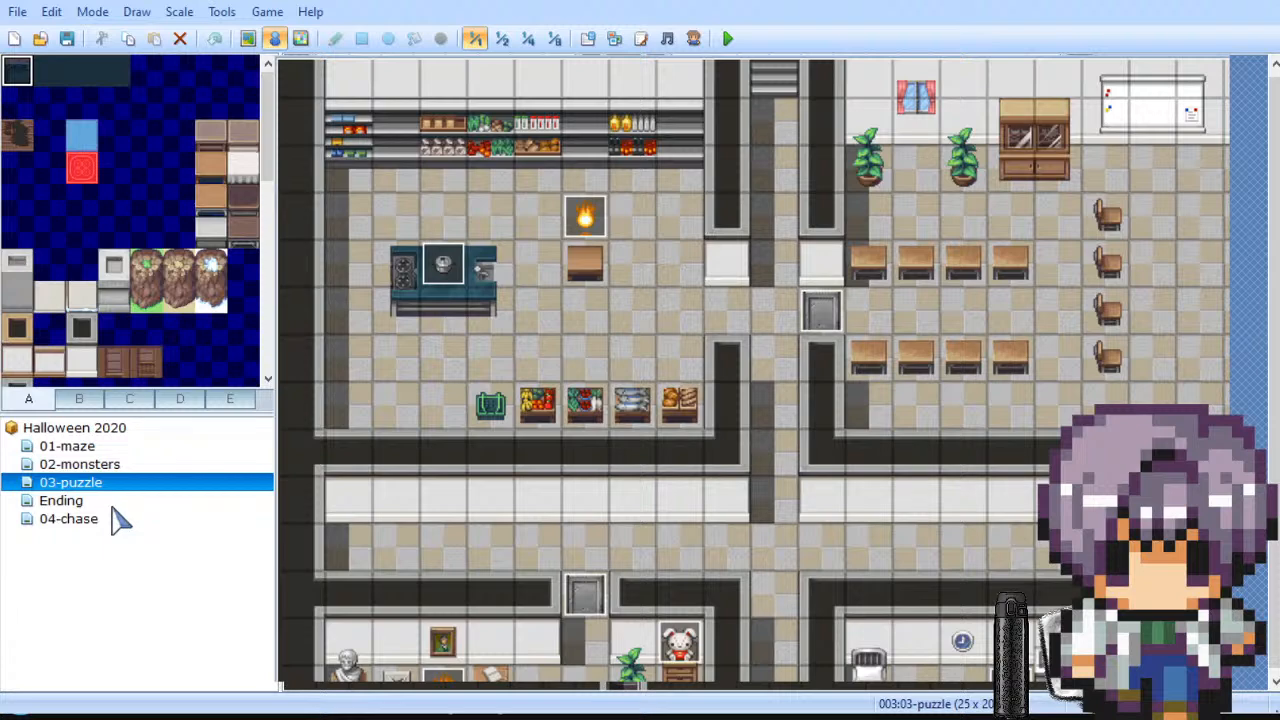
{"action": "left_click", "coordinate": [112, 501]}
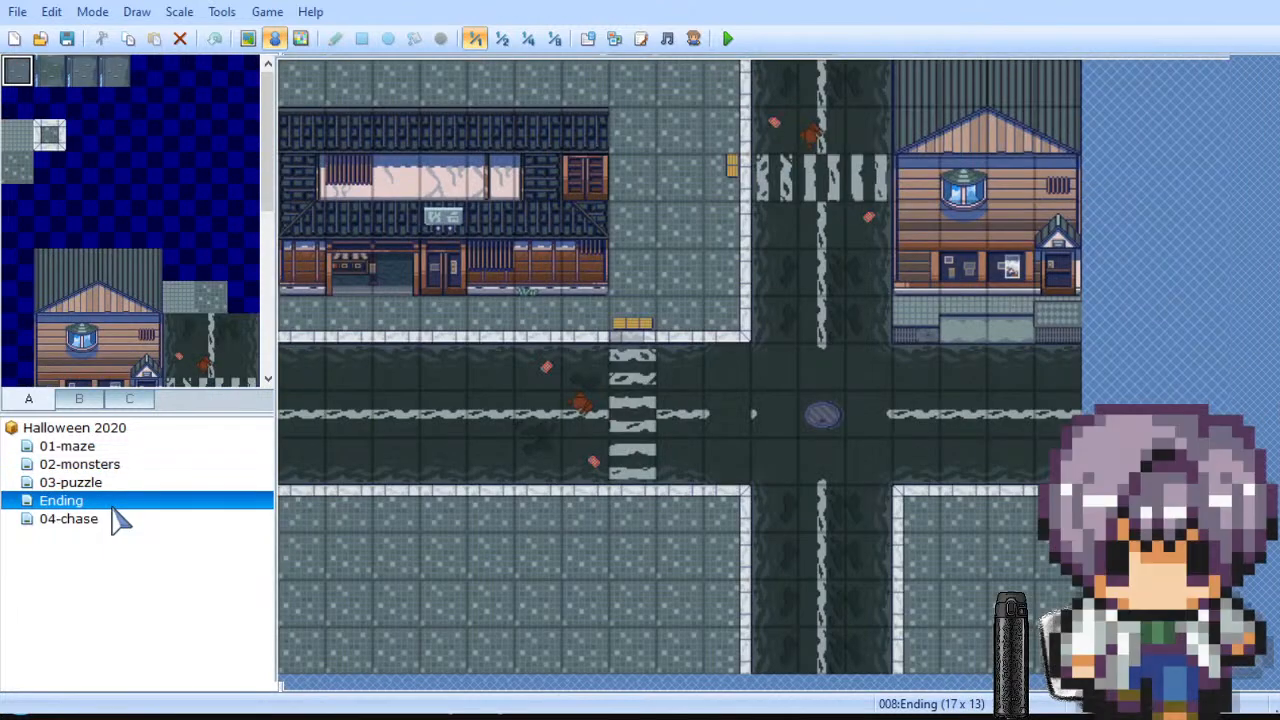
{"action": "left_click", "coordinate": [109, 520]}
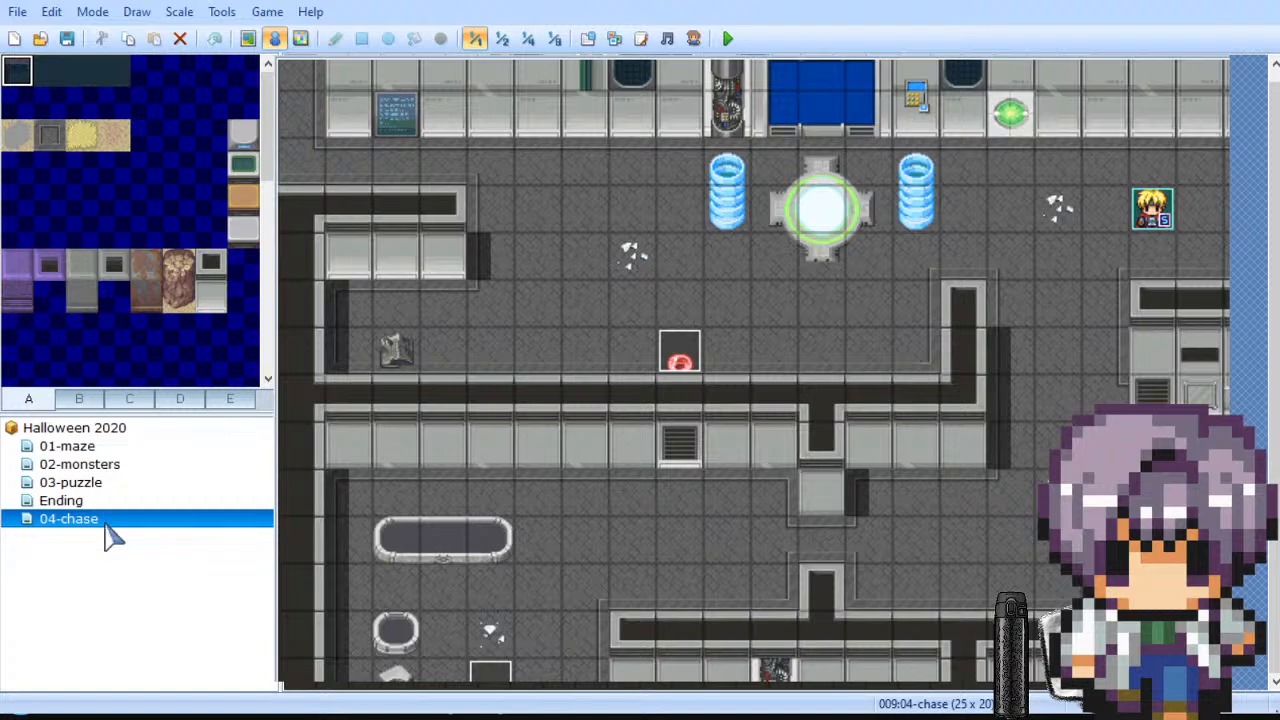
{"action": "left_click", "coordinate": [104, 501]}
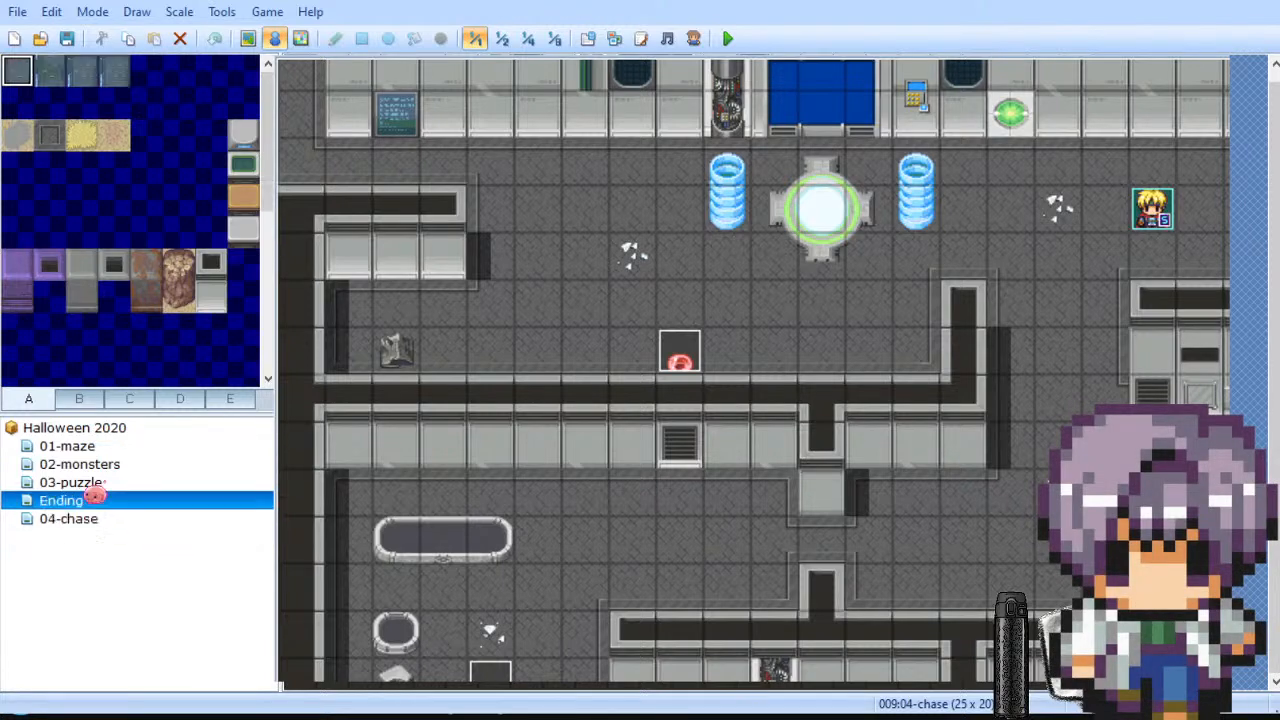
{"action": "left_click", "coordinate": [110, 451]}
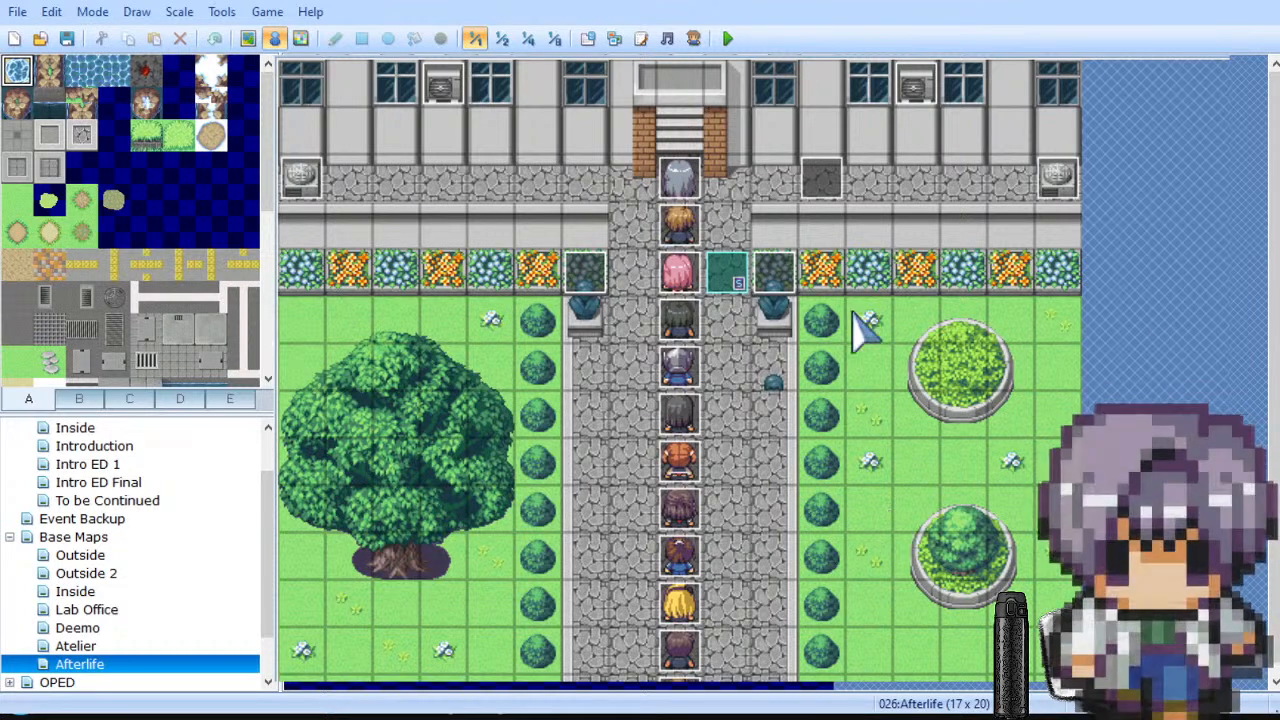
Step: Examine the Lab Office, Inside and Introduction maps under Debut in the Roll Credits project
{"action": "scroll", "coordinate": [268, 540], "scroll_direction": "up", "scroll_amount": 1}
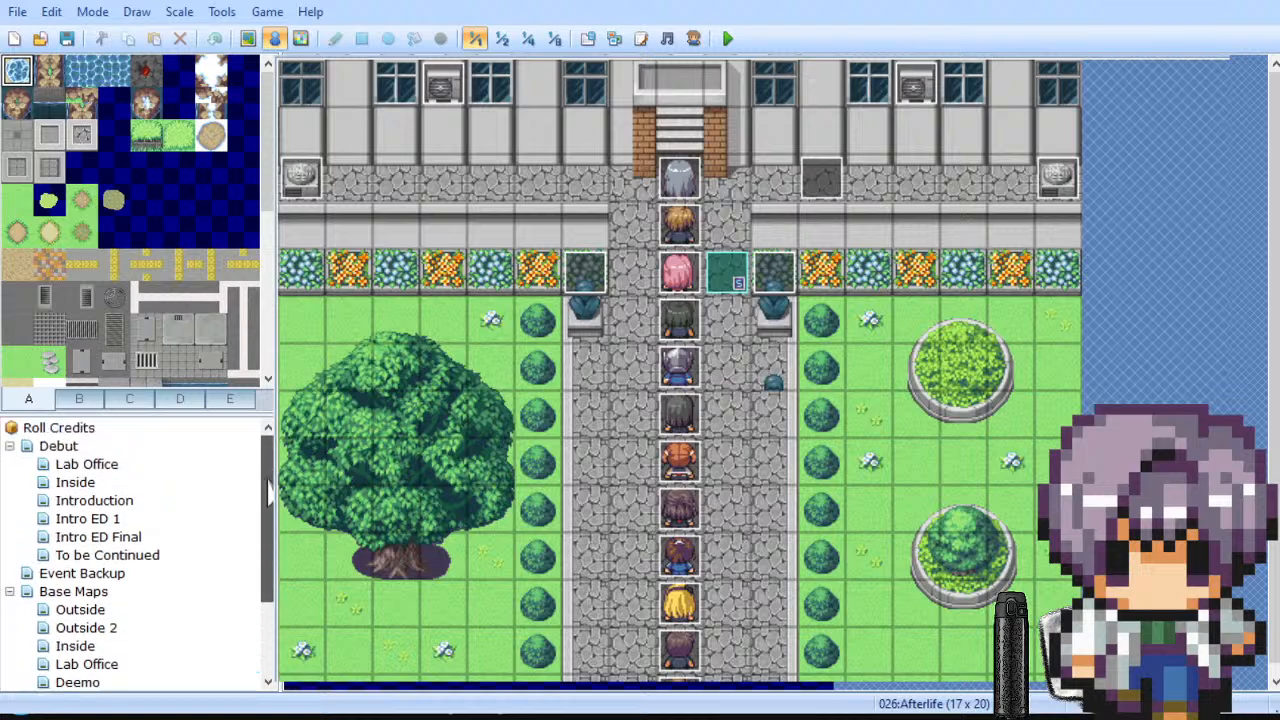
{"action": "left_click", "coordinate": [110, 465]}
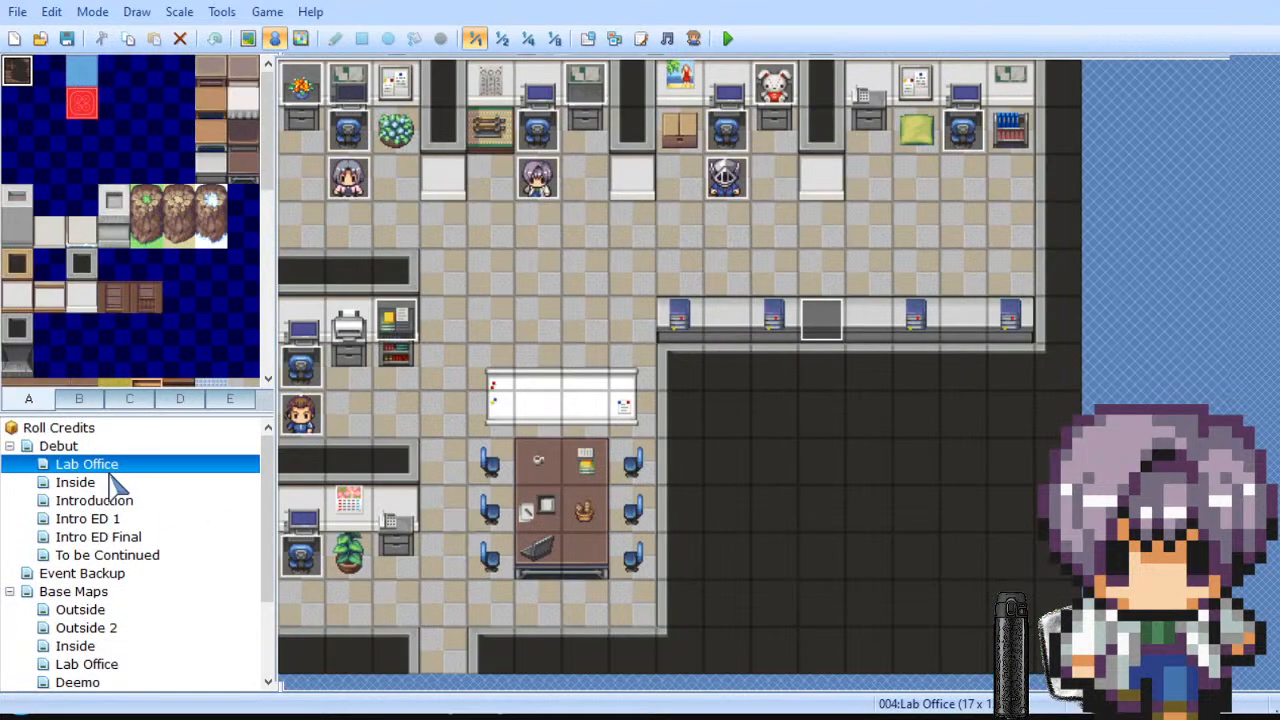
{"action": "left_click", "coordinate": [112, 484]}
{"action": "left_click", "coordinate": [118, 502]}
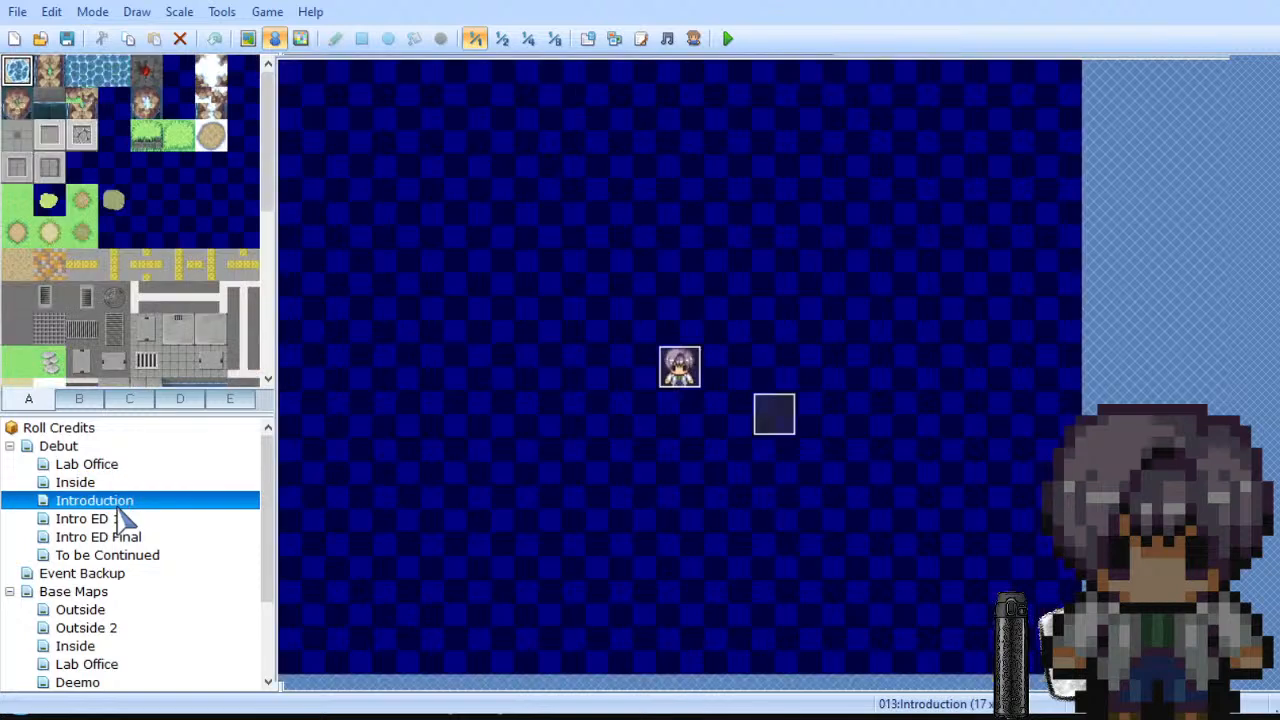
{"action": "left_click", "coordinate": [116, 484]}
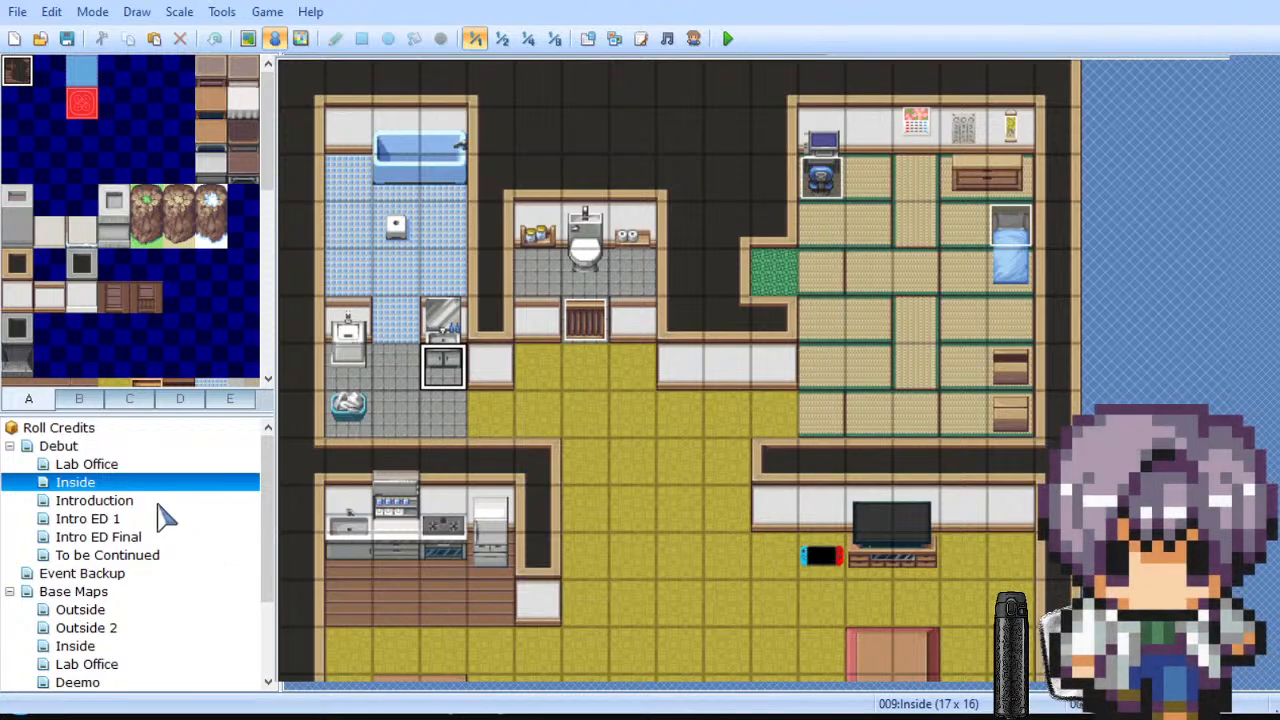
Step: Compare the Intro ED 1, Intro ED Final and To be Continued maps under Debut
{"action": "left_click", "coordinate": [157, 508]}
{"action": "left_click", "coordinate": [157, 537]}
{"action": "left_click", "coordinate": [157, 520]}
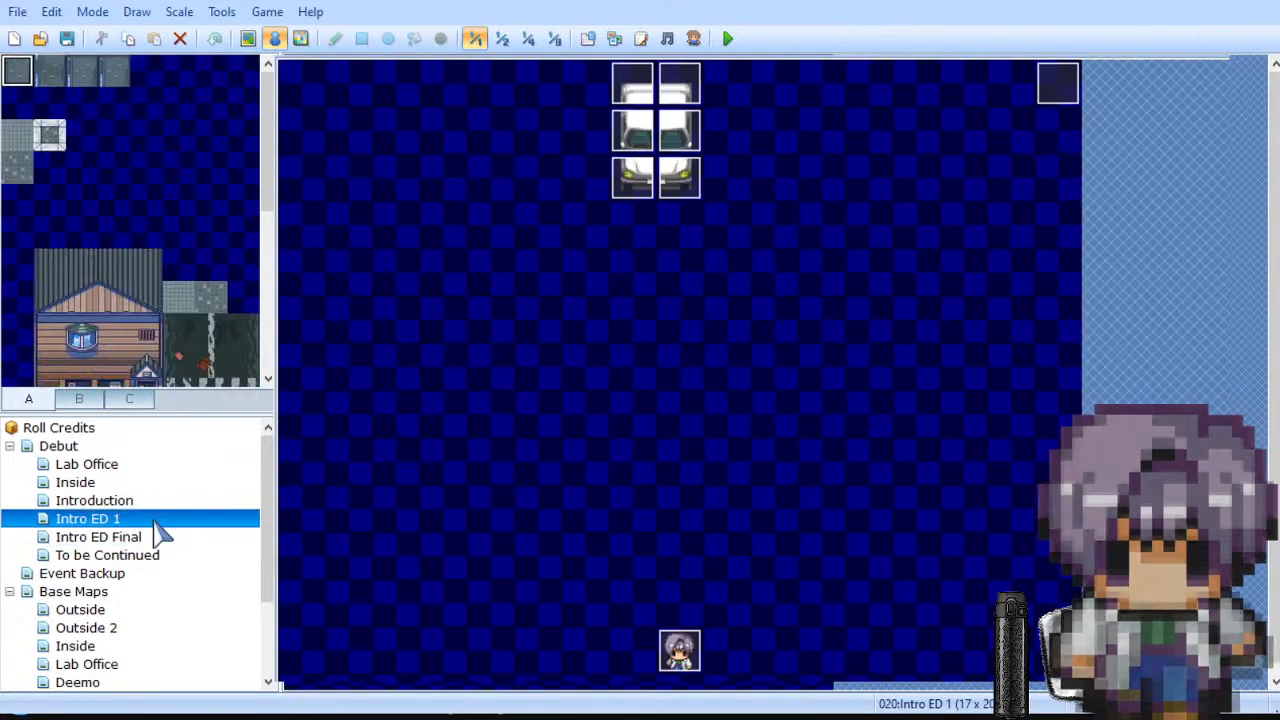
{"action": "left_click", "coordinate": [152, 556]}
{"action": "left_click", "coordinate": [157, 538]}
{"action": "left_click", "coordinate": [155, 555]}
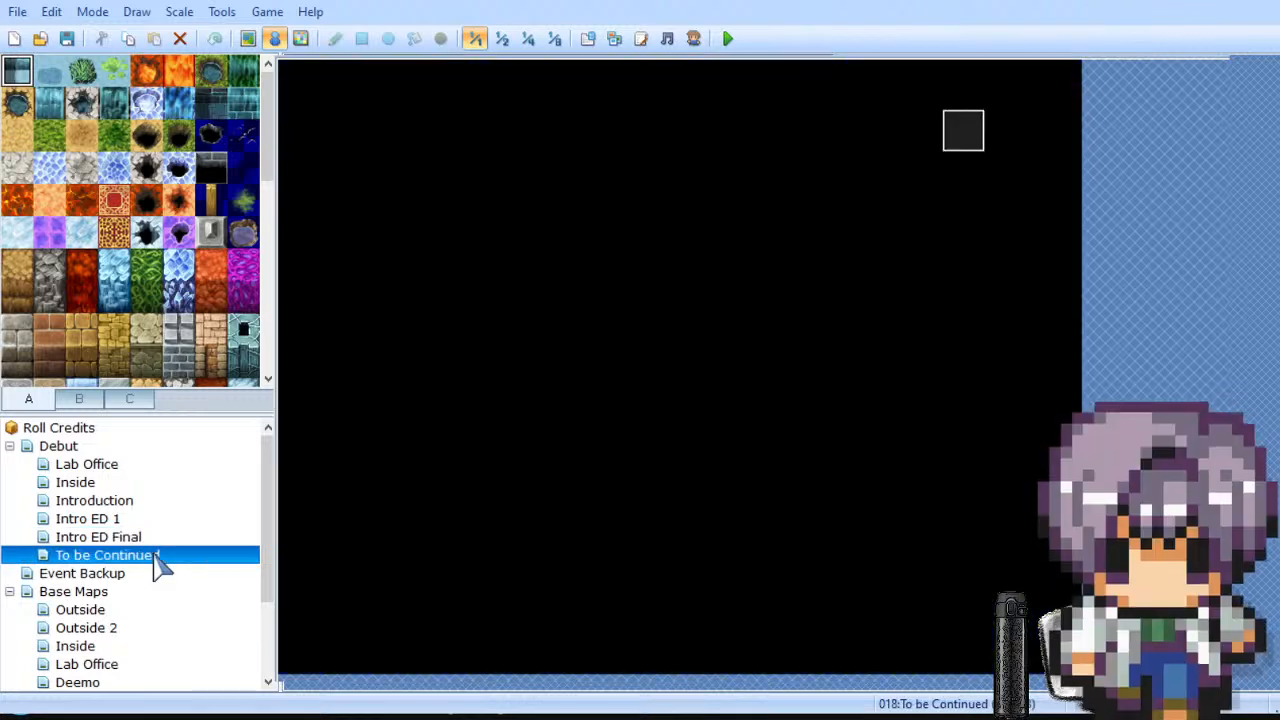
{"action": "left_click", "coordinate": [140, 537]}
{"action": "left_click", "coordinate": [140, 519]}
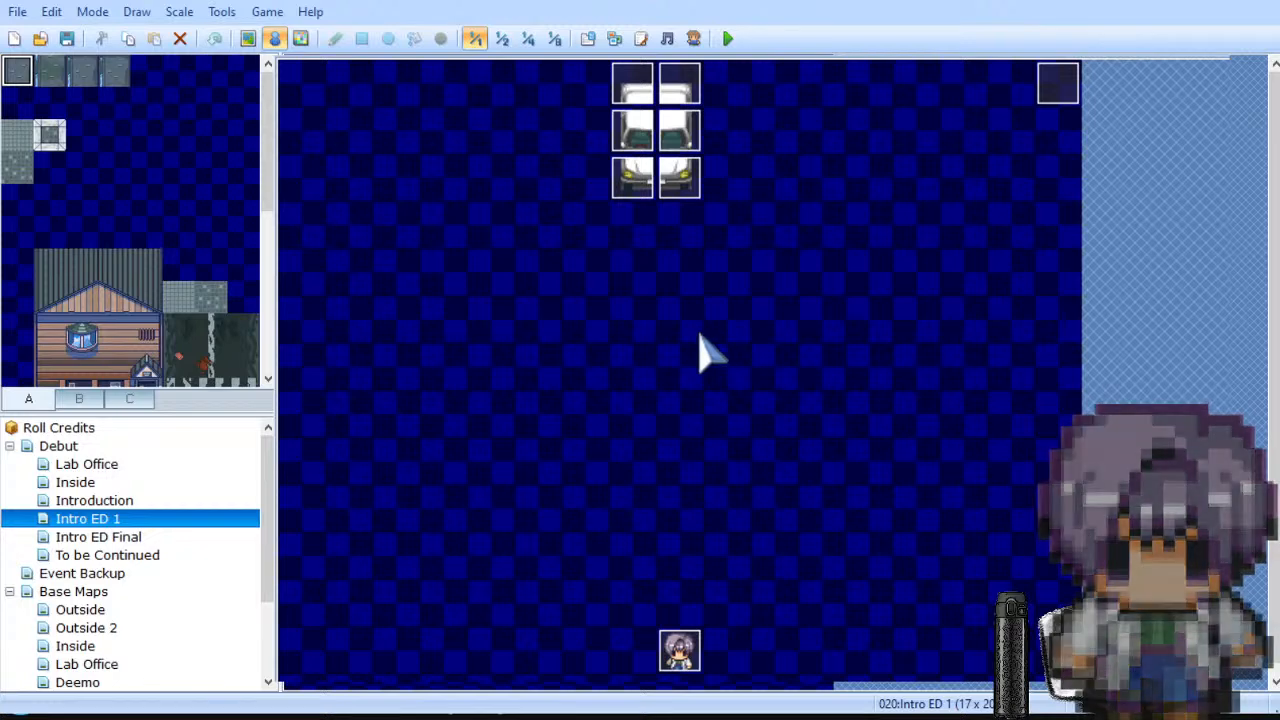
{"action": "left_click", "coordinate": [130, 536]}
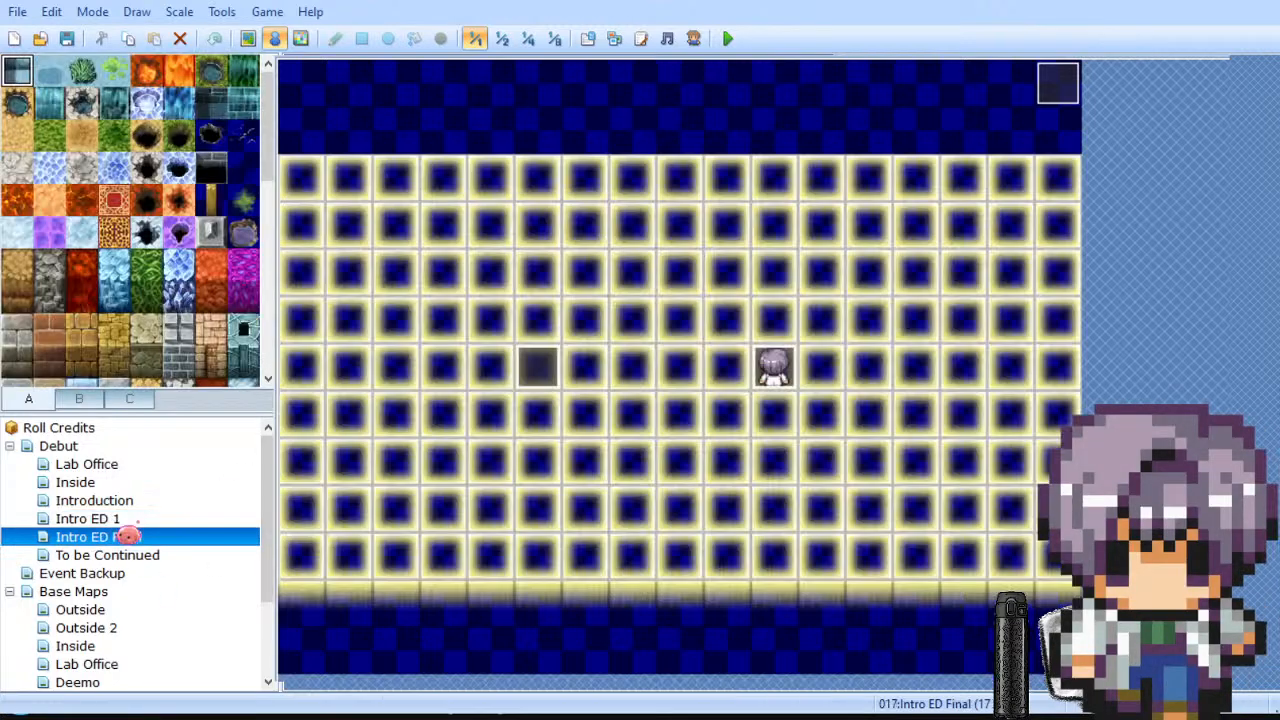
{"action": "left_click", "coordinate": [140, 555]}
Step: Examine the street layout of the Outside map under Base Maps
{"action": "scroll", "coordinate": [165, 580], "scroll_direction": "down", "scroll_amount": 2}
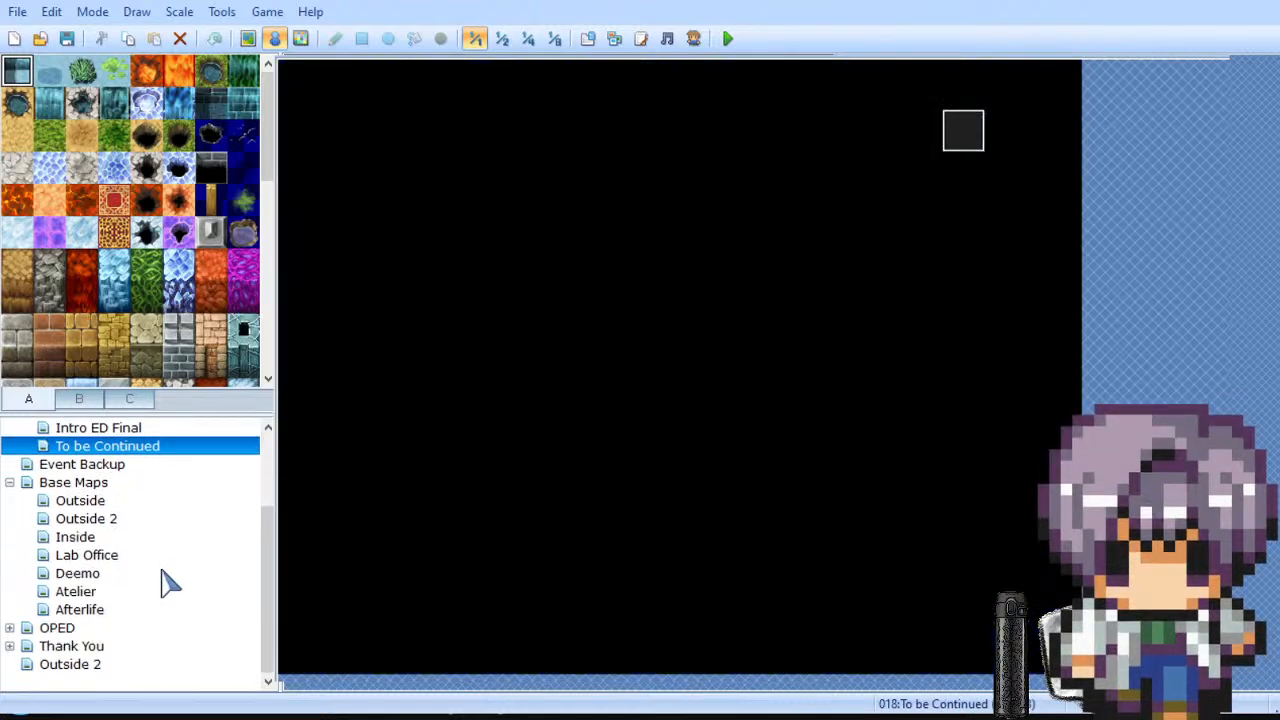
{"action": "left_click", "coordinate": [136, 503]}
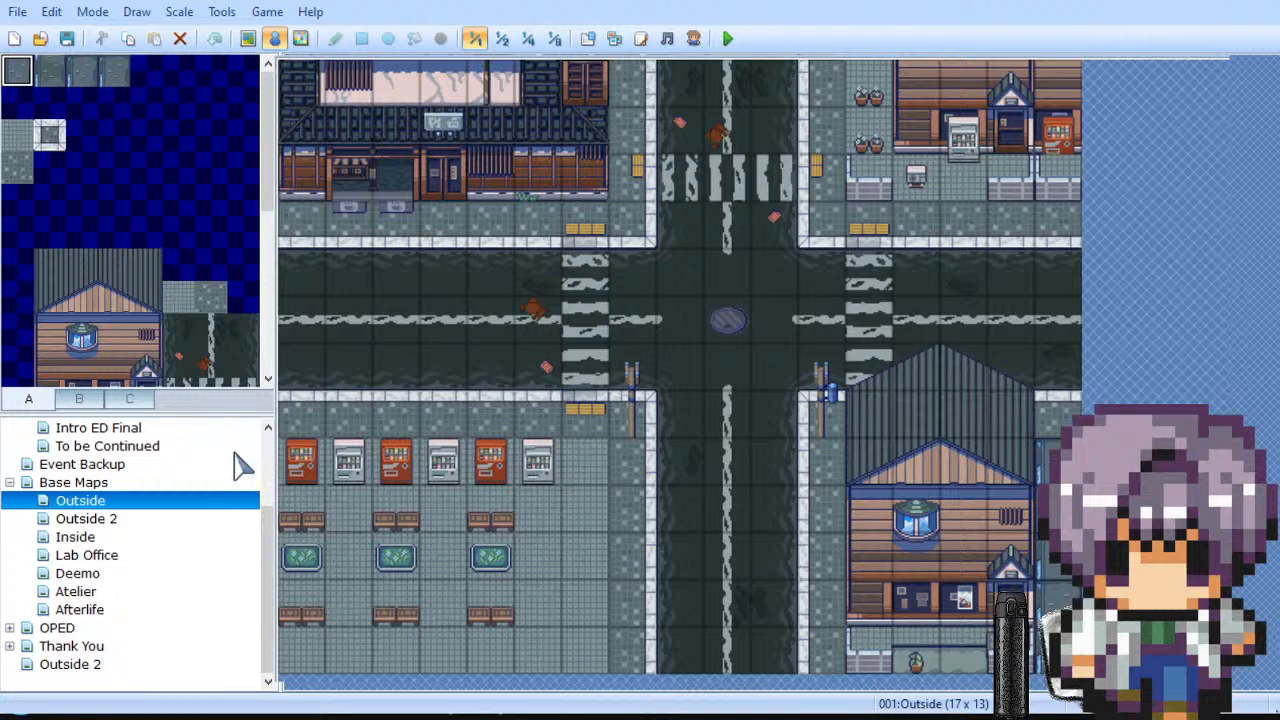
{"action": "left_click", "coordinate": [160, 446]}
Step: Inspect the Transfer Player command's location settings in a new event on the Intro ED 1 map, then discard the event
{"action": "left_click", "coordinate": [168, 519]}
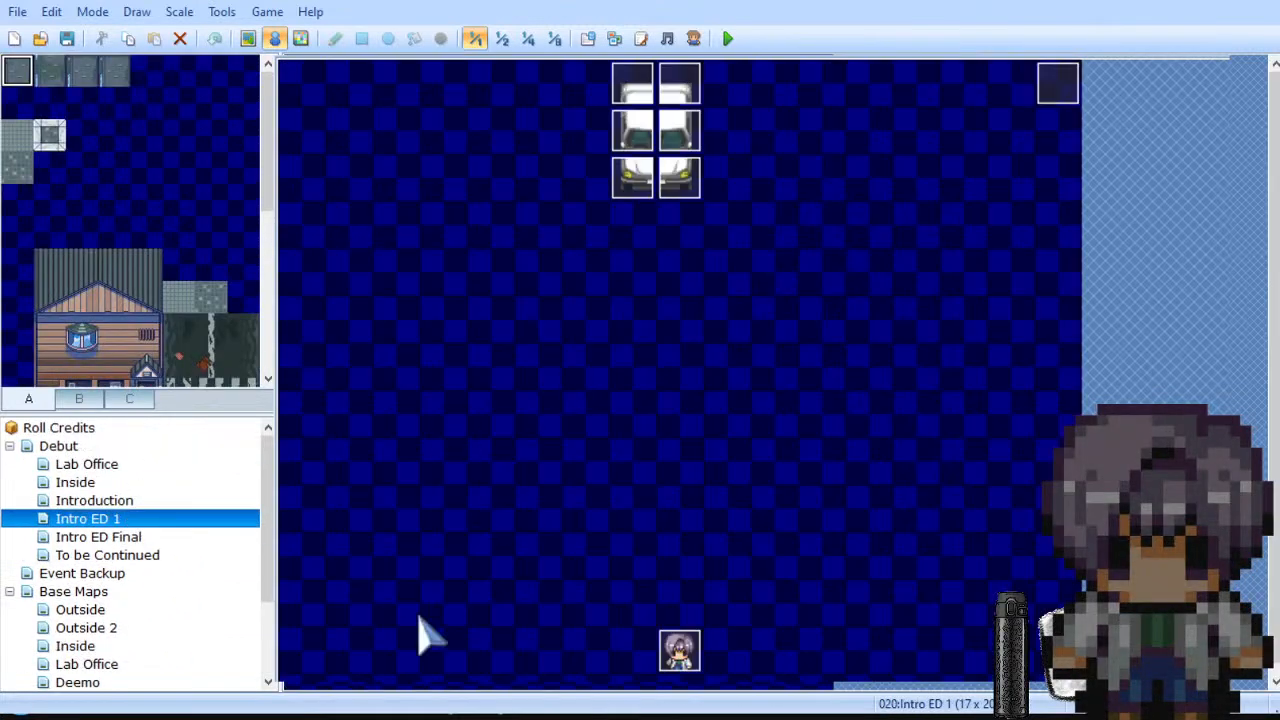
{"action": "left_click", "coordinate": [778, 383]}
{"action": "key", "text": "Return"}
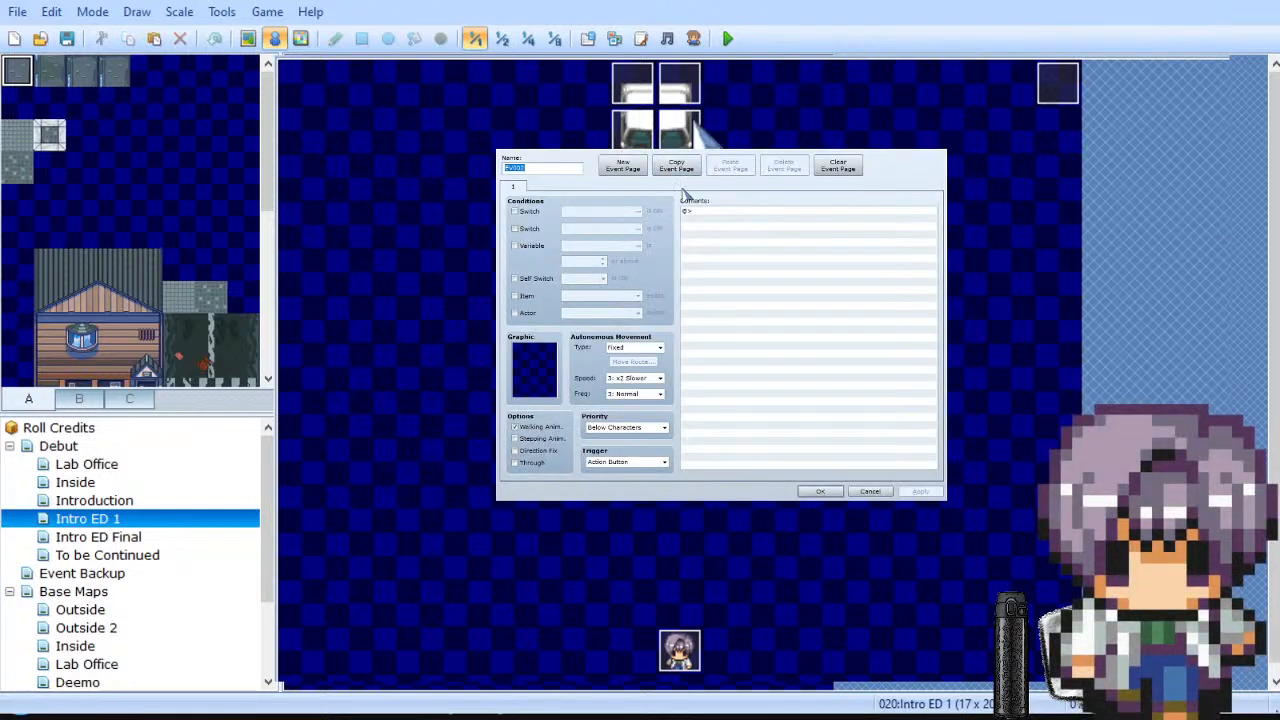
{"action": "left_click", "coordinate": [702, 155]}
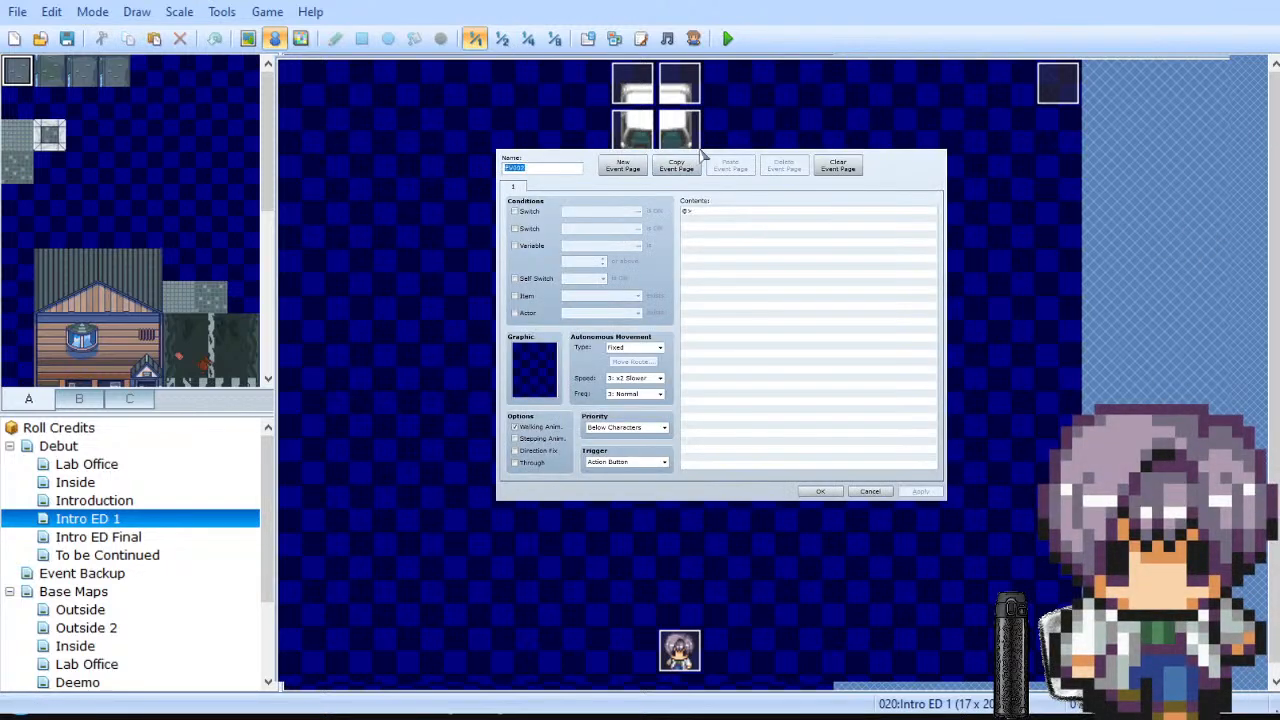
{"action": "double_click", "coordinate": [714, 212]}
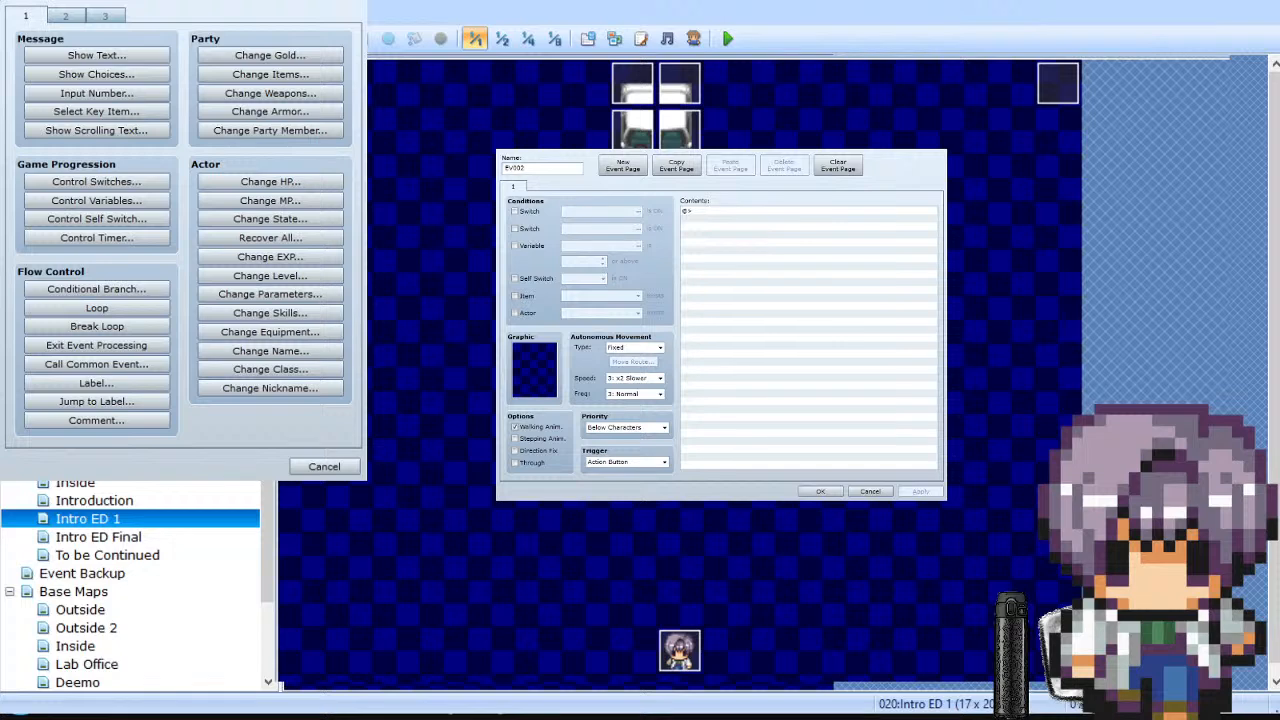
{"action": "left_click", "coordinate": [66, 15]}
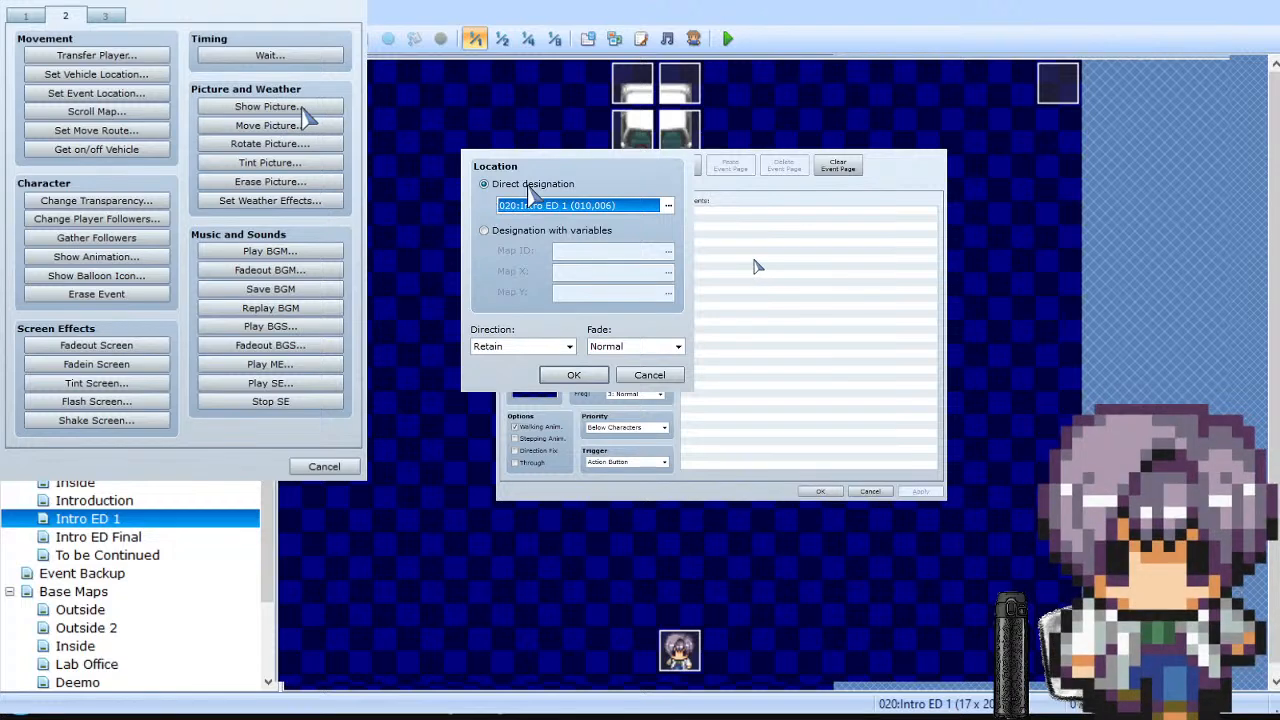
{"action": "left_click", "coordinate": [668, 205]}
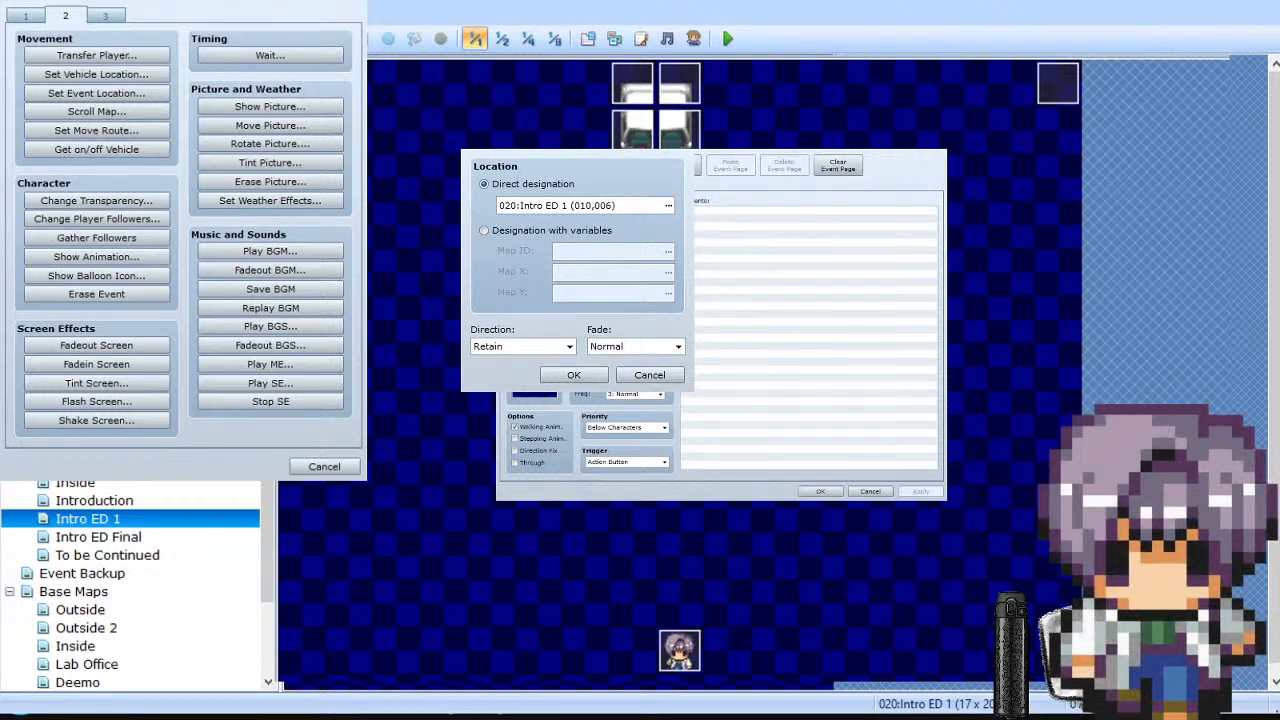
{"action": "left_click", "coordinate": [1237, 10]}
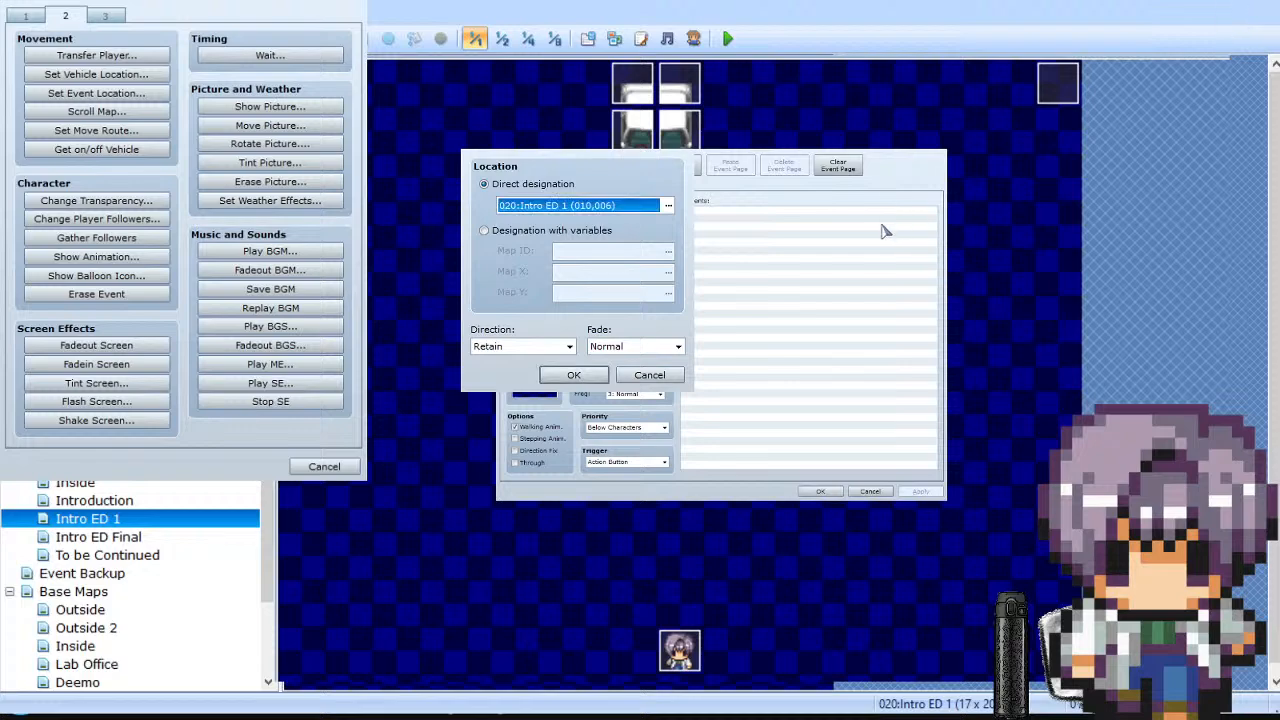
{"action": "key", "text": "Escape"}
{"action": "key", "text": "Escape"}
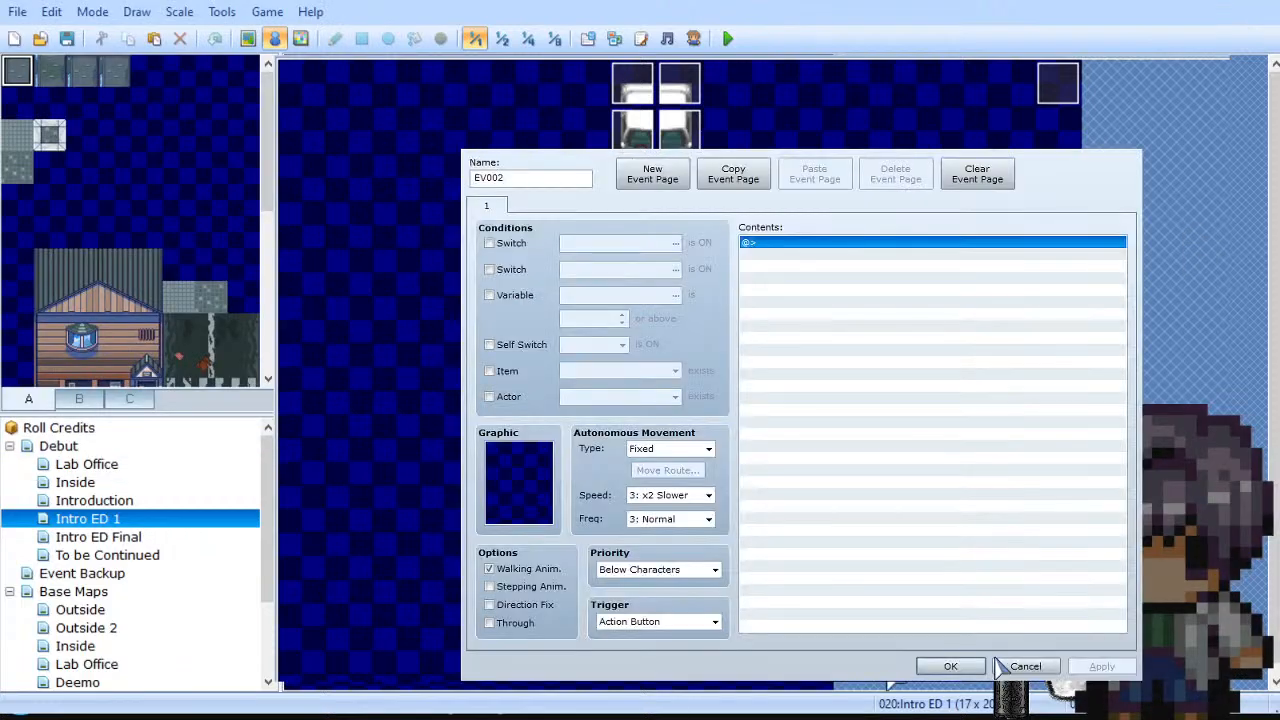
{"action": "left_click", "coordinate": [1002, 666]}
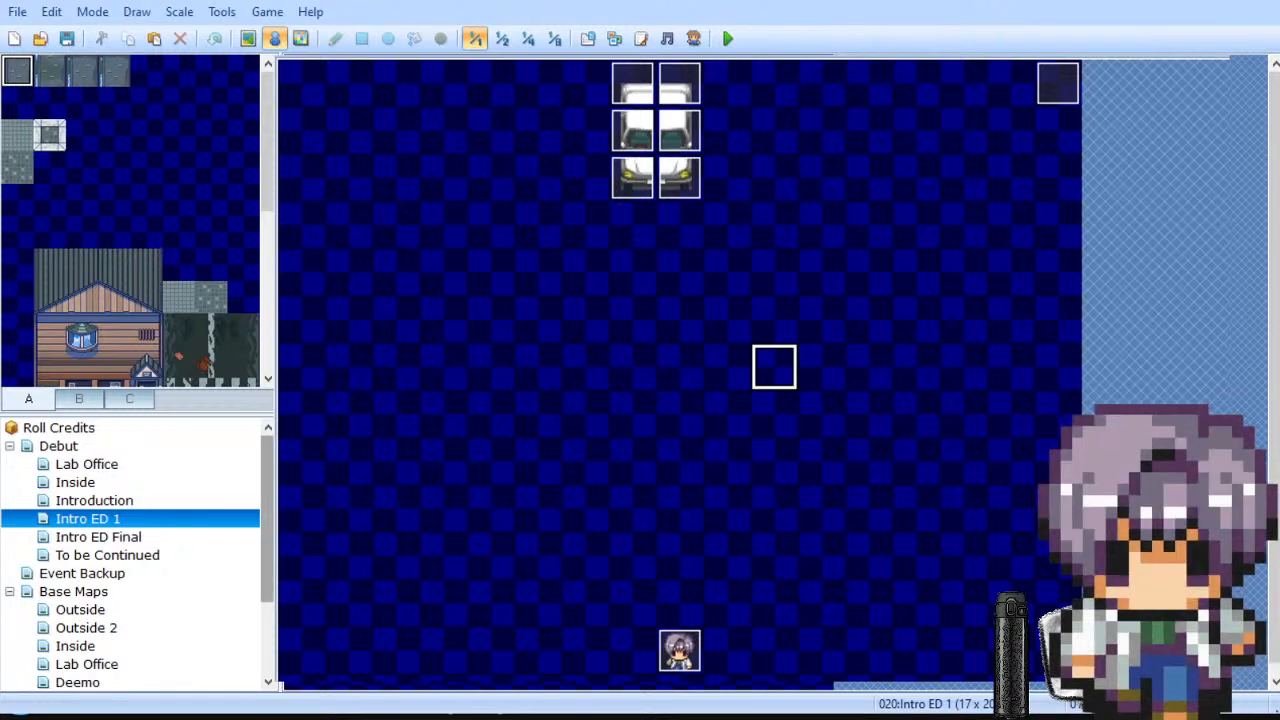
Step: Examine the Inside, Deemo, Atelier and Afterlife maps under Base Maps
{"action": "scroll", "coordinate": [15, 492], "scroll_direction": "down", "scroll_amount": 2}
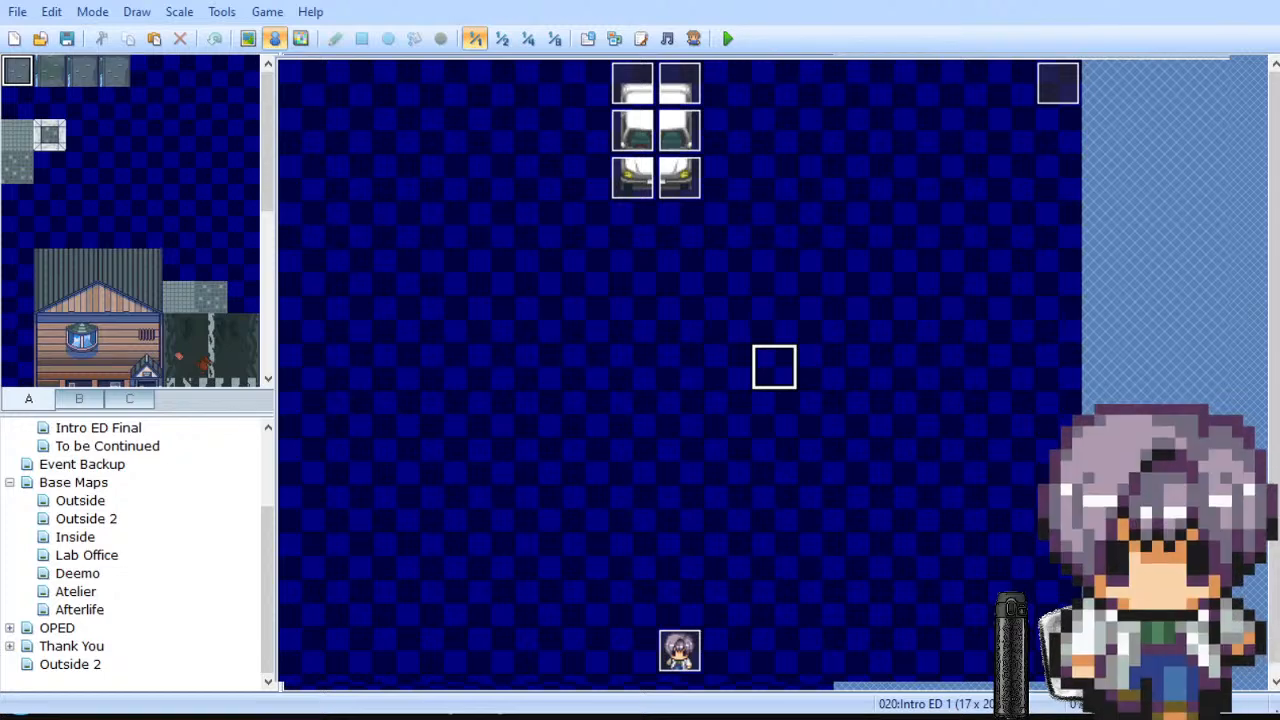
{"action": "left_click", "coordinate": [121, 544]}
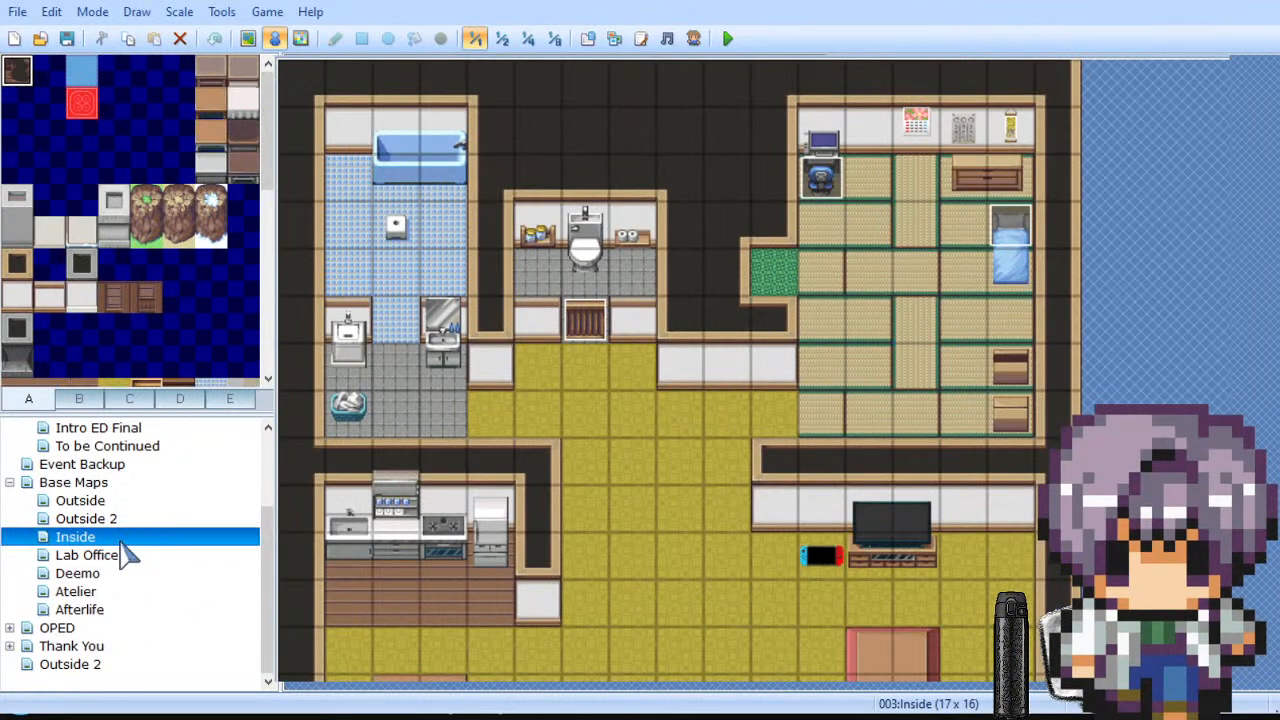
{"action": "left_click", "coordinate": [78, 573]}
{"action": "left_click", "coordinate": [100, 594]}
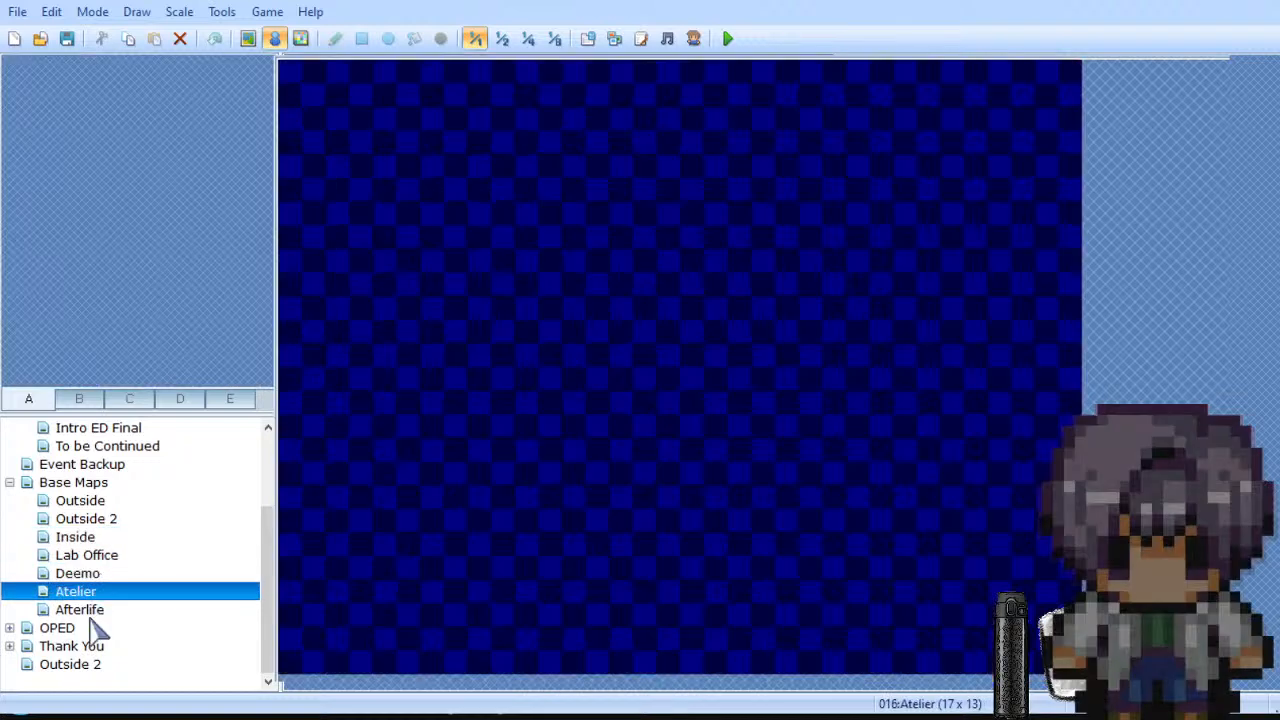
{"action": "left_click", "coordinate": [98, 611]}
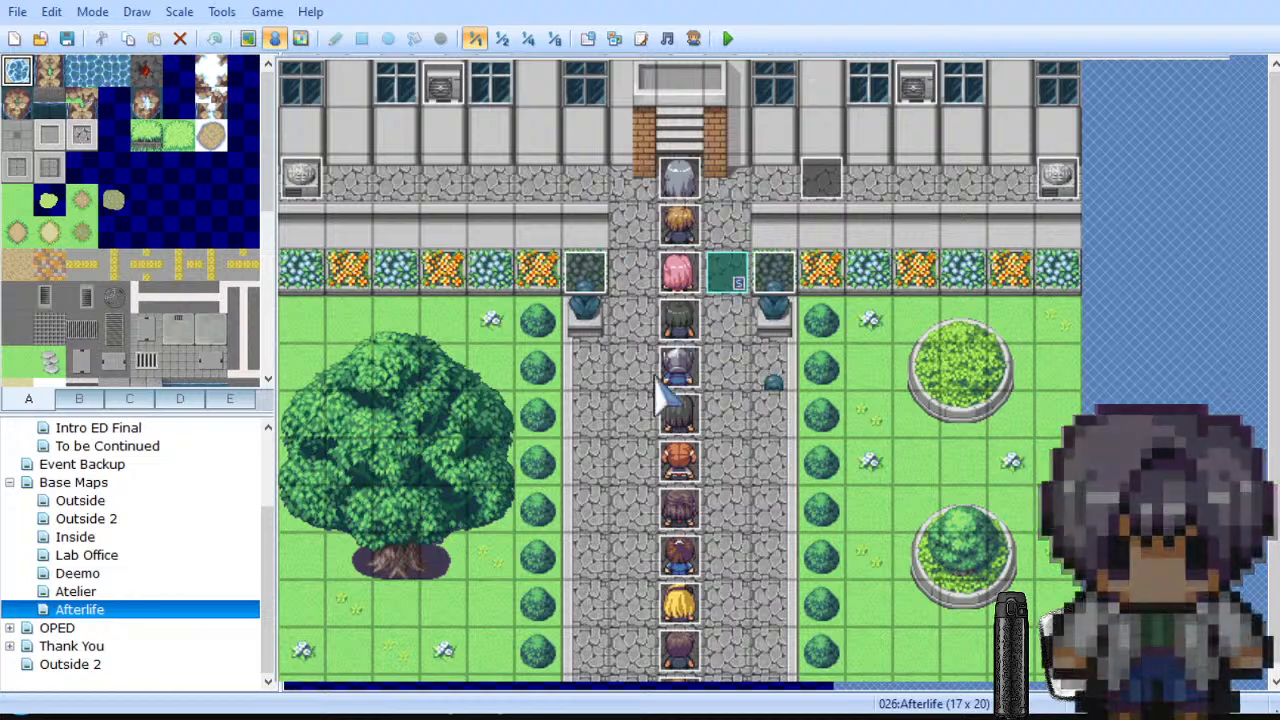
Step: Move the player's starting position from the Afterlife map to the yellow hallway floor of Debut's Inside map
{"action": "left_click", "coordinate": [720, 282]}
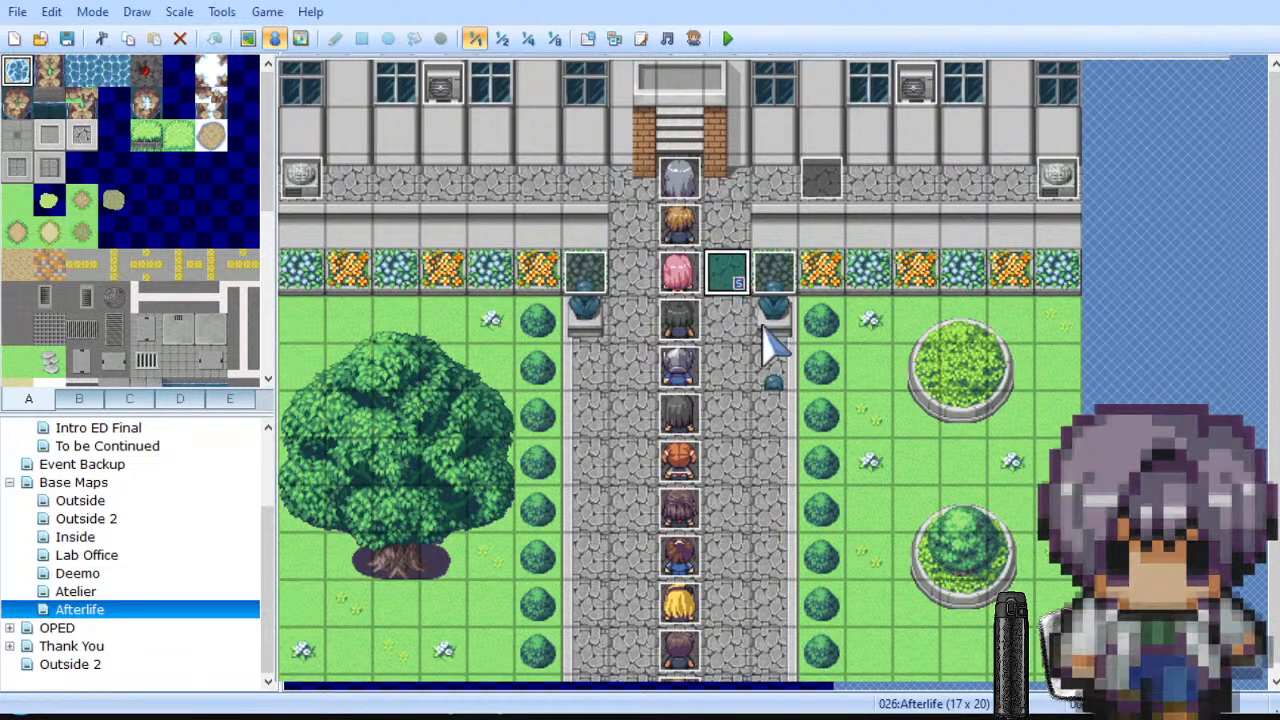
{"action": "key", "text": "ctrl+x"}
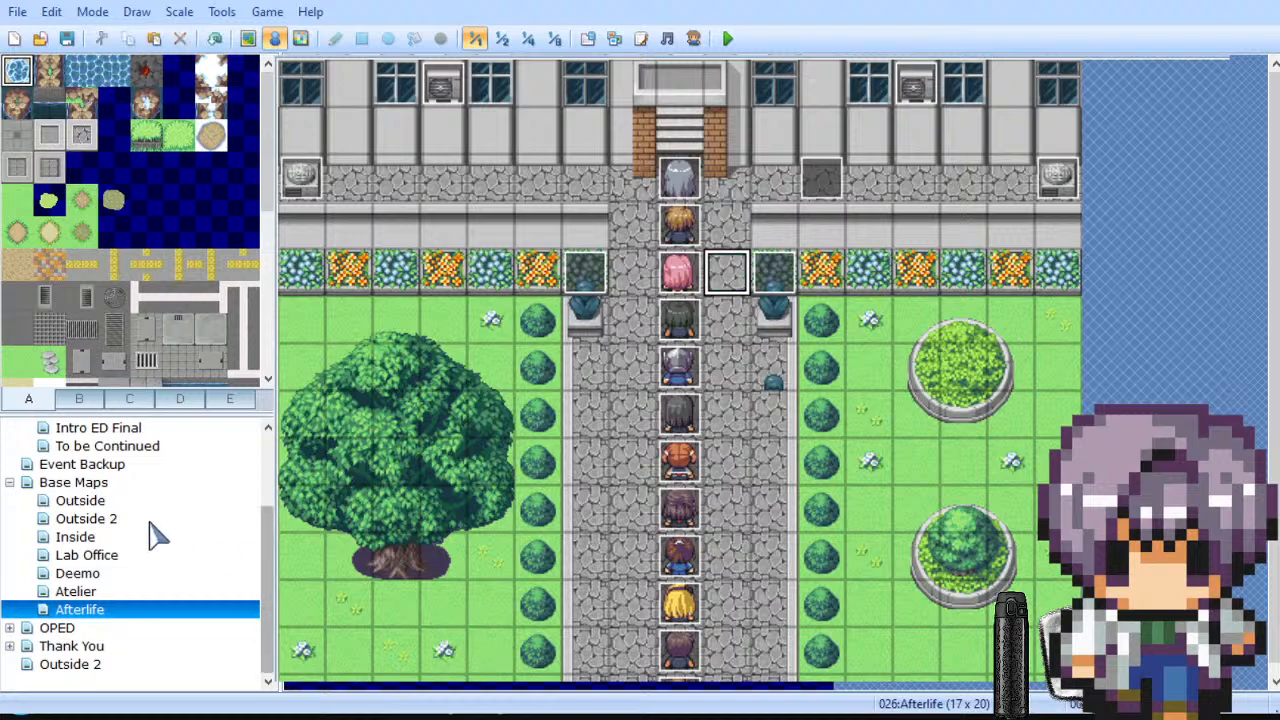
{"action": "scroll", "coordinate": [157, 528], "scroll_direction": "up", "scroll_amount": 2}
{"action": "left_click", "coordinate": [132, 484]}
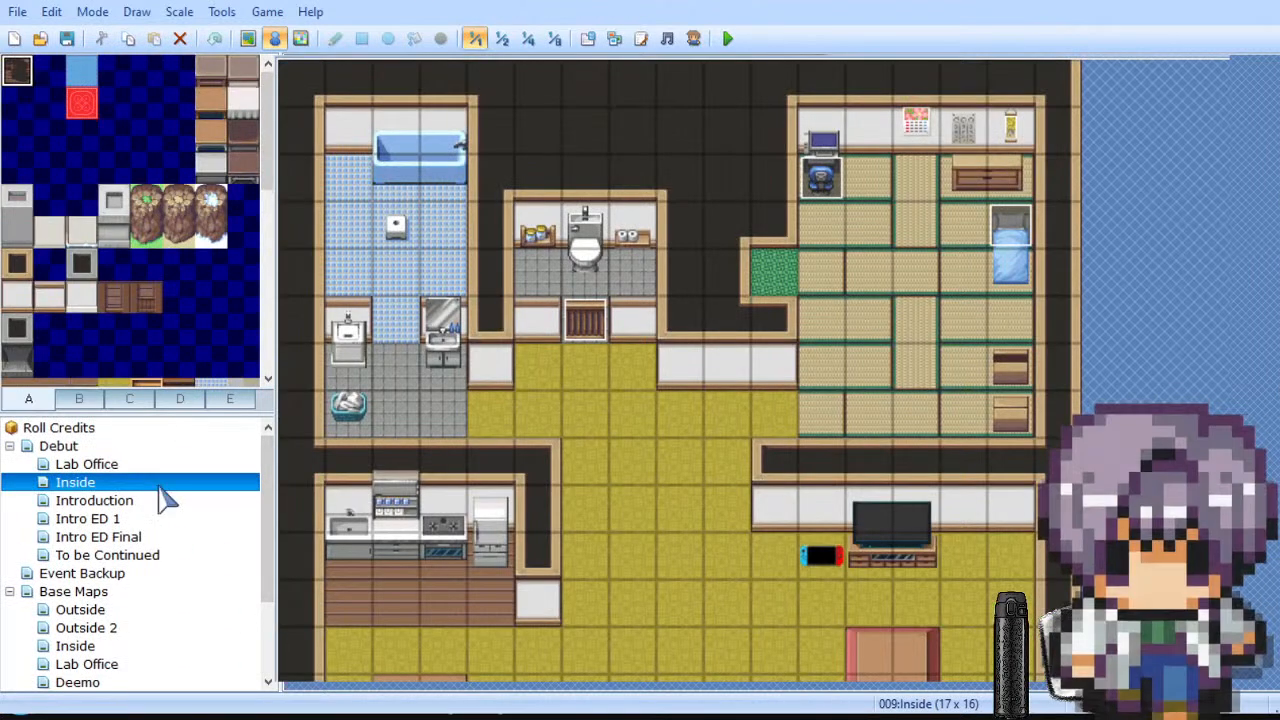
{"action": "left_click", "coordinate": [680, 413]}
{"action": "key", "text": "ctrl+v"}
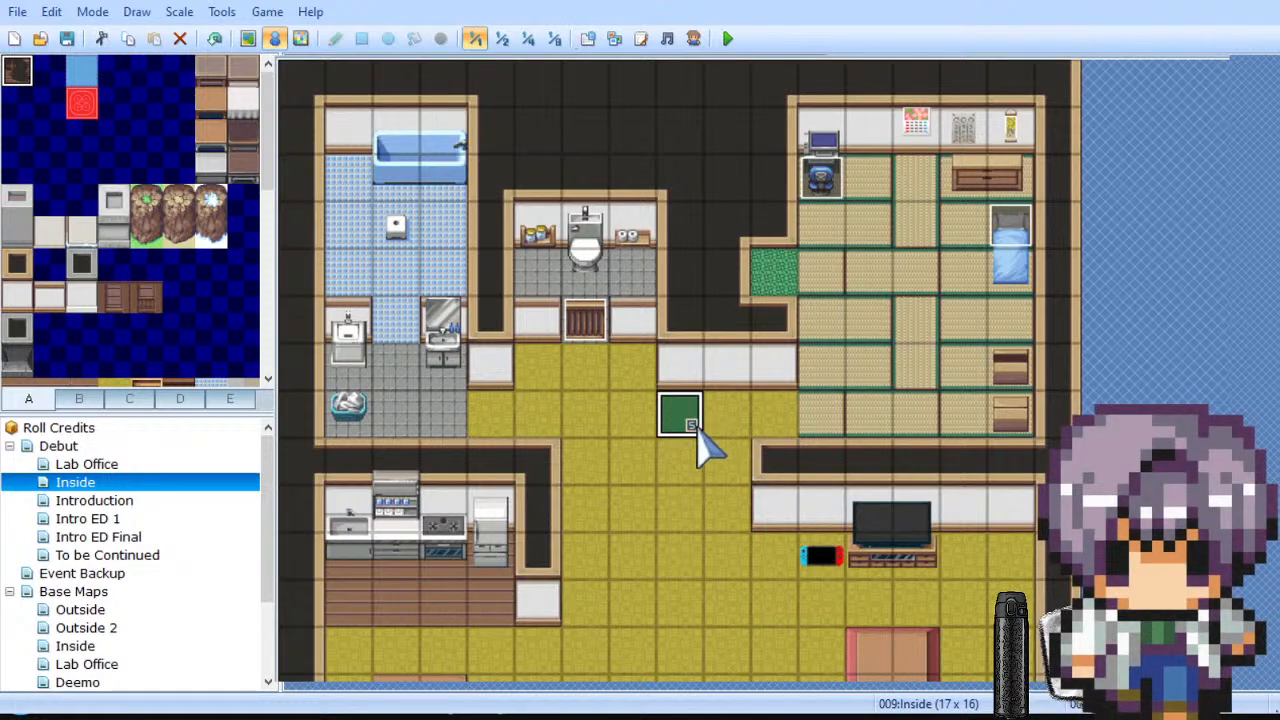
Step: Set the first actor's walking graphic to the purple-haired character sprite in the database
{"action": "key", "text": "F9"}
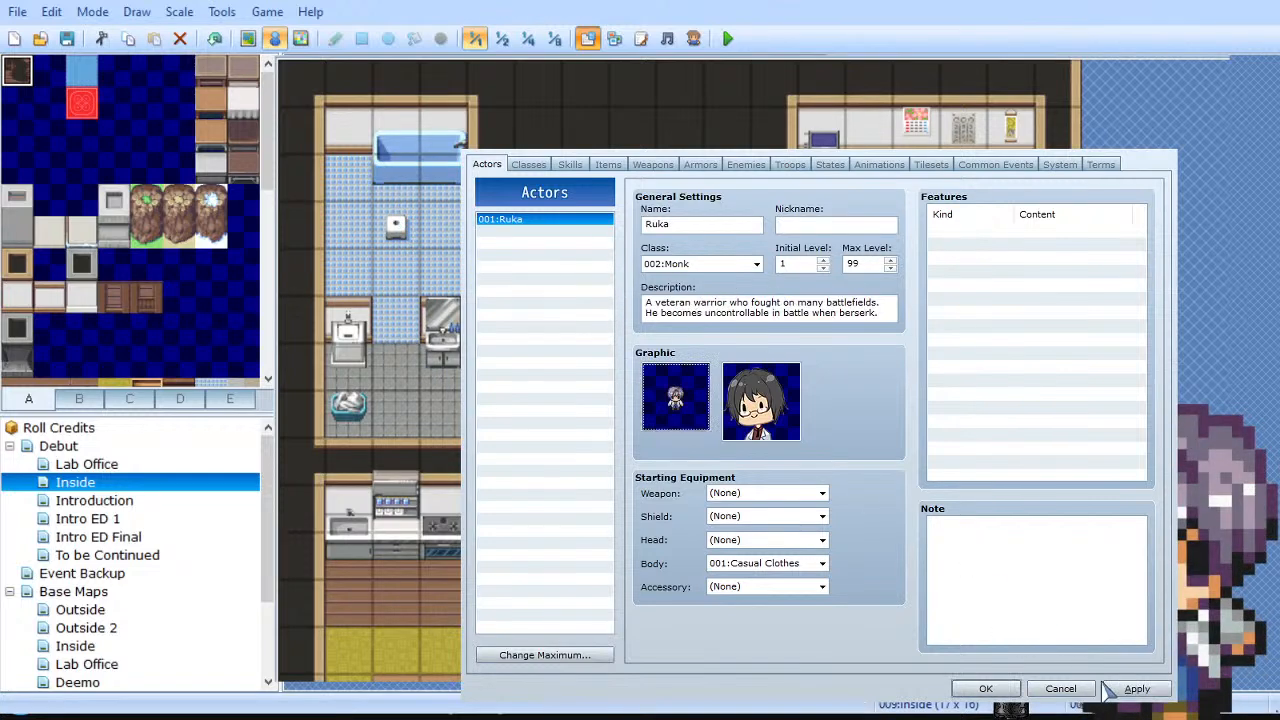
{"action": "left_click", "coordinate": [984, 688]}
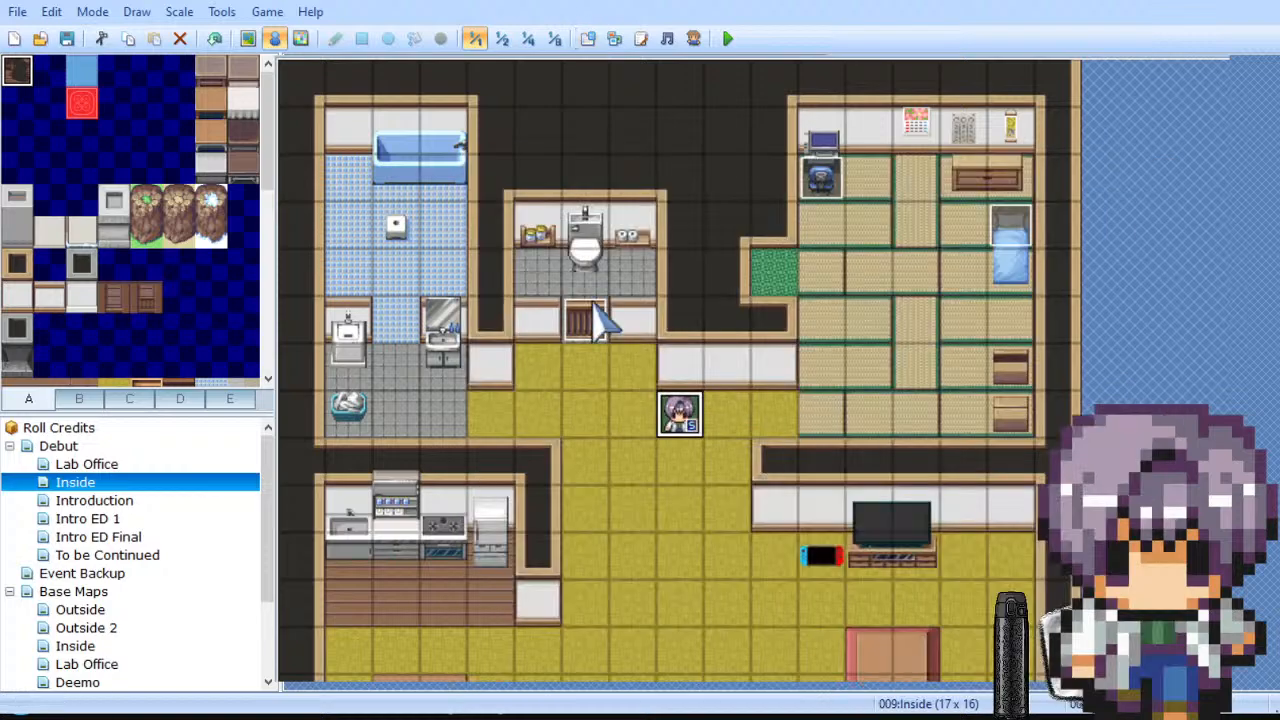
{"action": "right_click", "coordinate": [688, 418]}
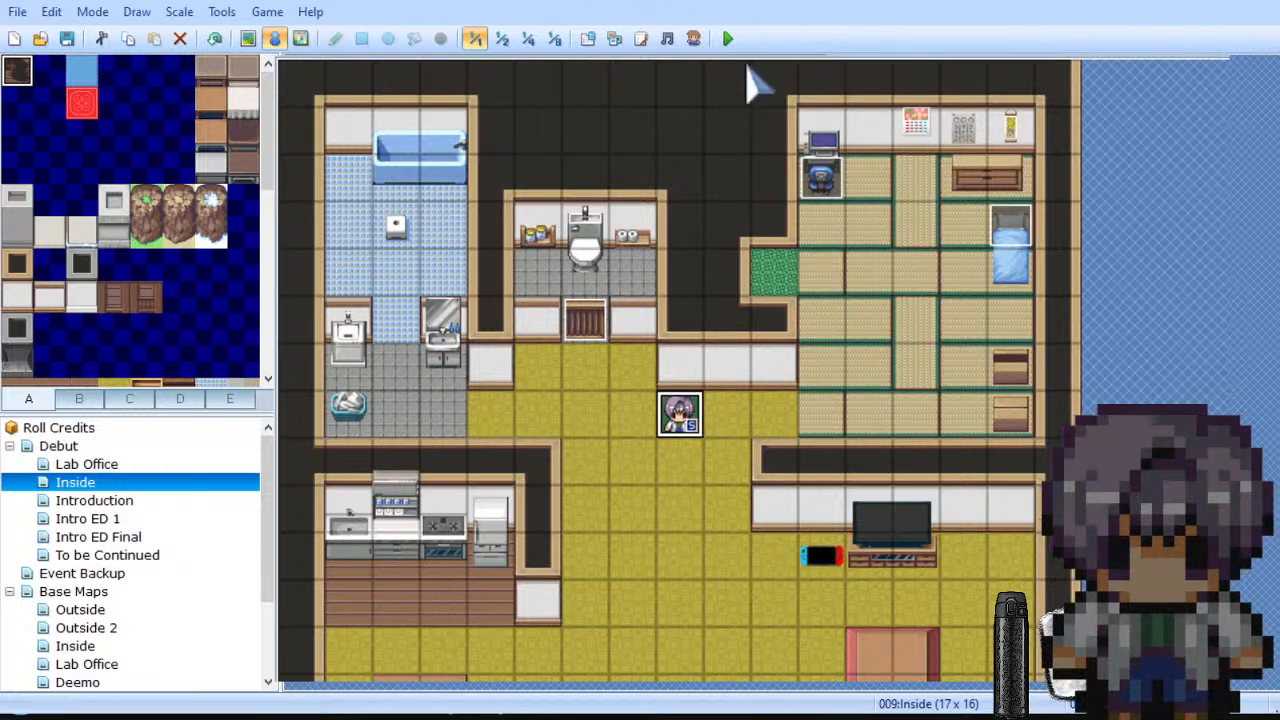
Step: Review the first actor's general settings and graphics in the database without changing anything
{"action": "left_click", "coordinate": [587, 38]}
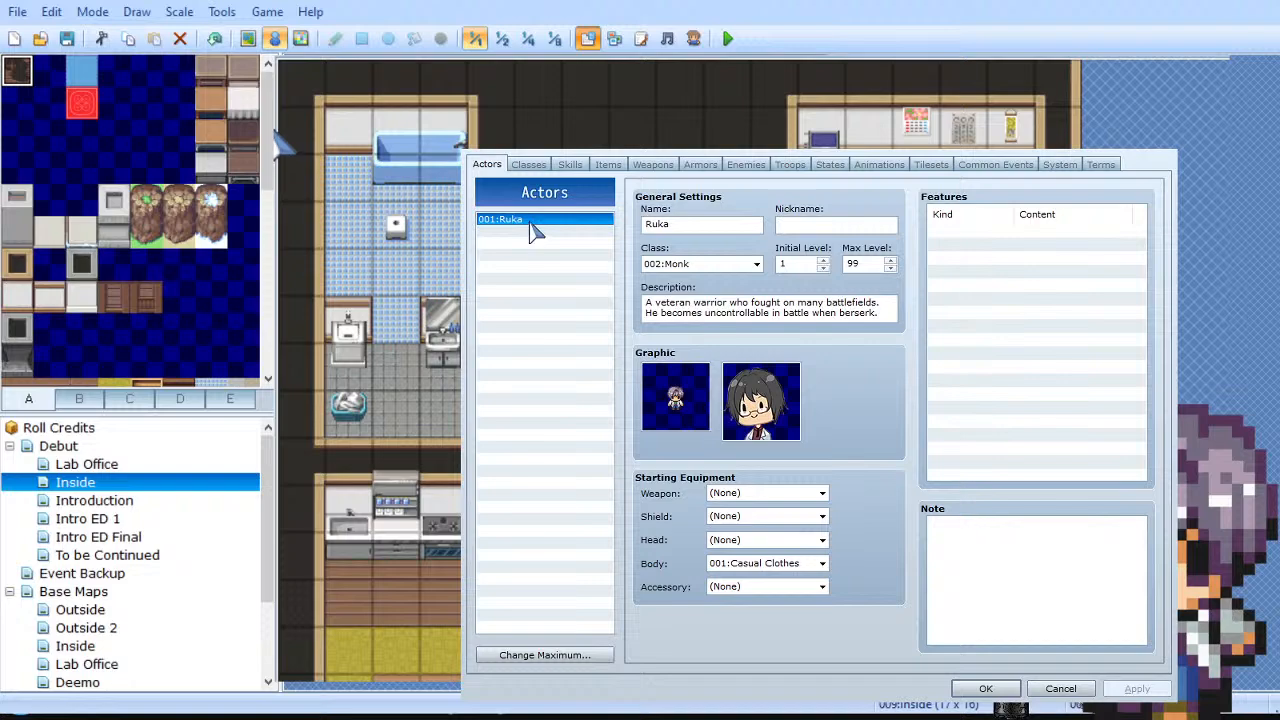
{"action": "left_click", "coordinate": [1068, 689]}
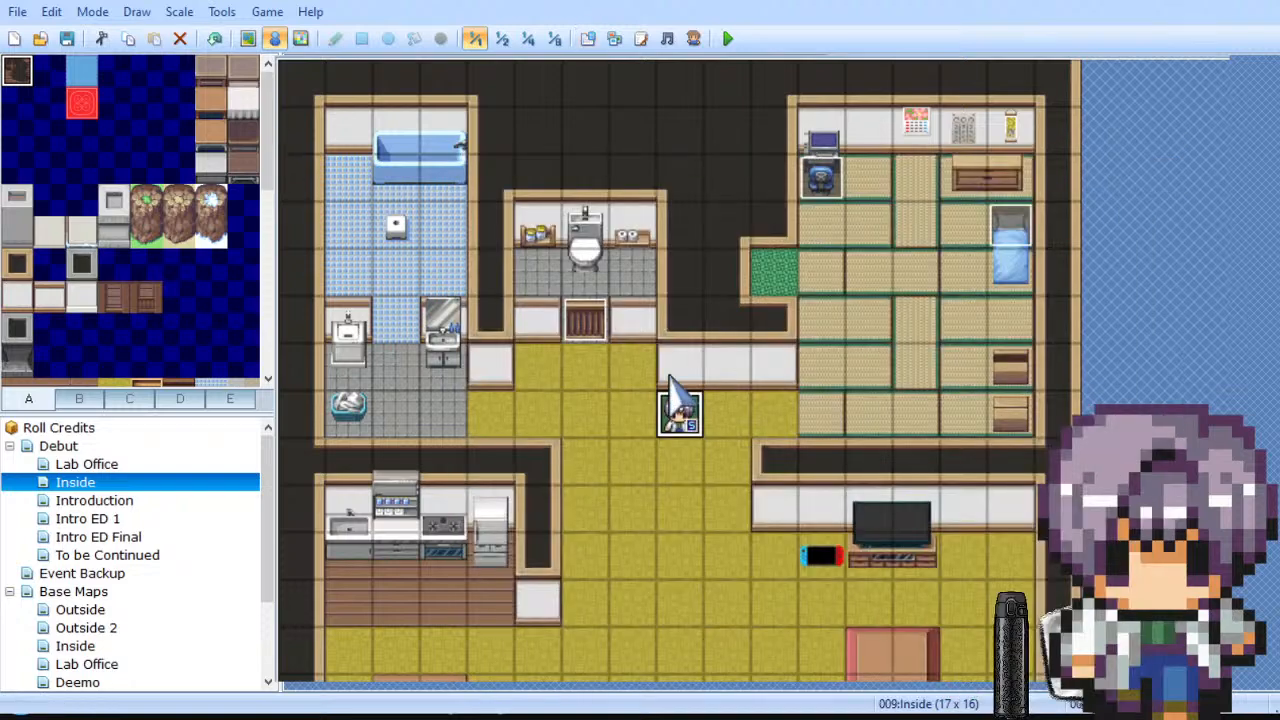
Step: Move the player's starting position from Debut's Inside map to the pavement beside the last vending machine on the Outside base map
{"action": "left_click", "coordinate": [737, 426]}
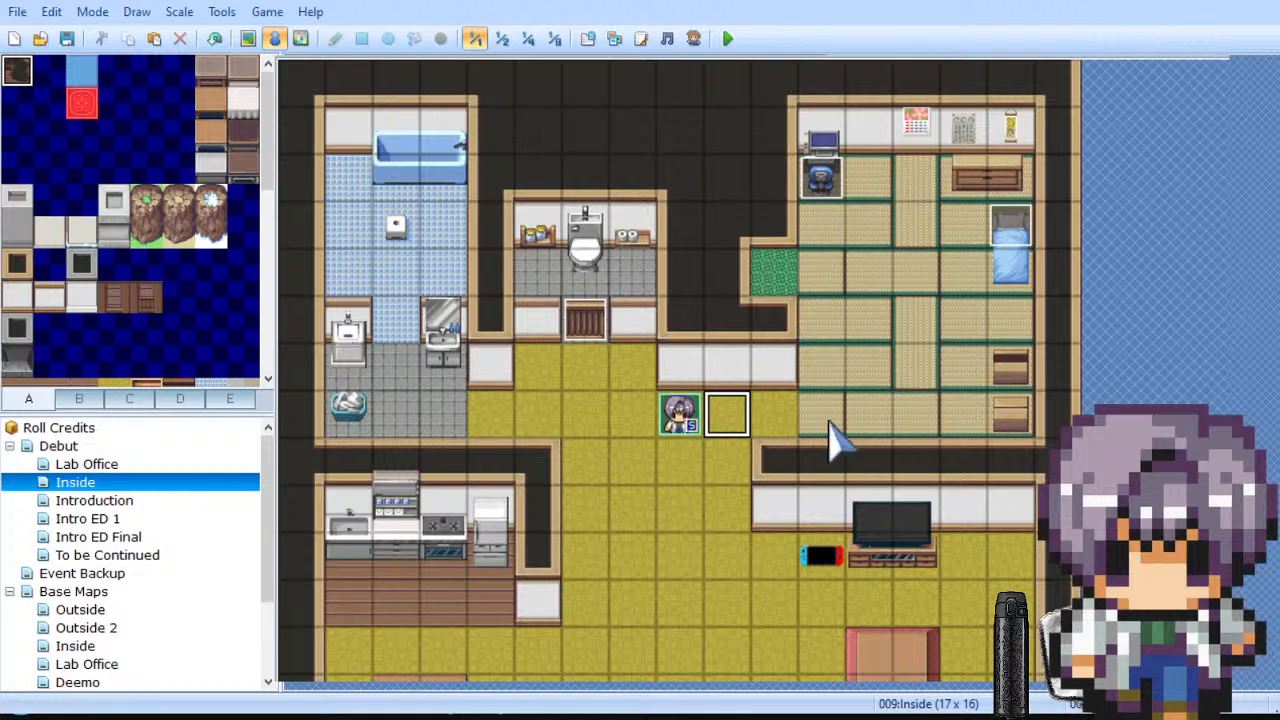
{"action": "left_click", "coordinate": [682, 412]}
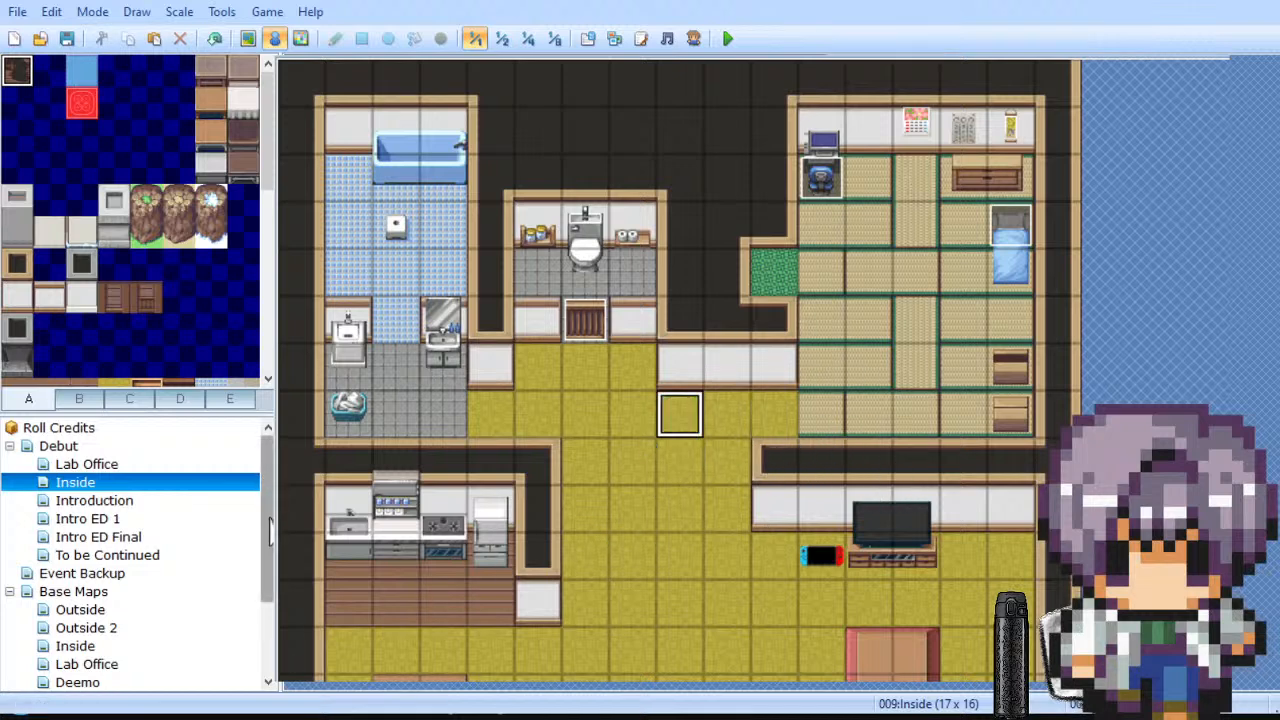
{"action": "scroll", "coordinate": [150, 510], "scroll_direction": "down", "scroll_amount": 2}
{"action": "left_click", "coordinate": [134, 505]}
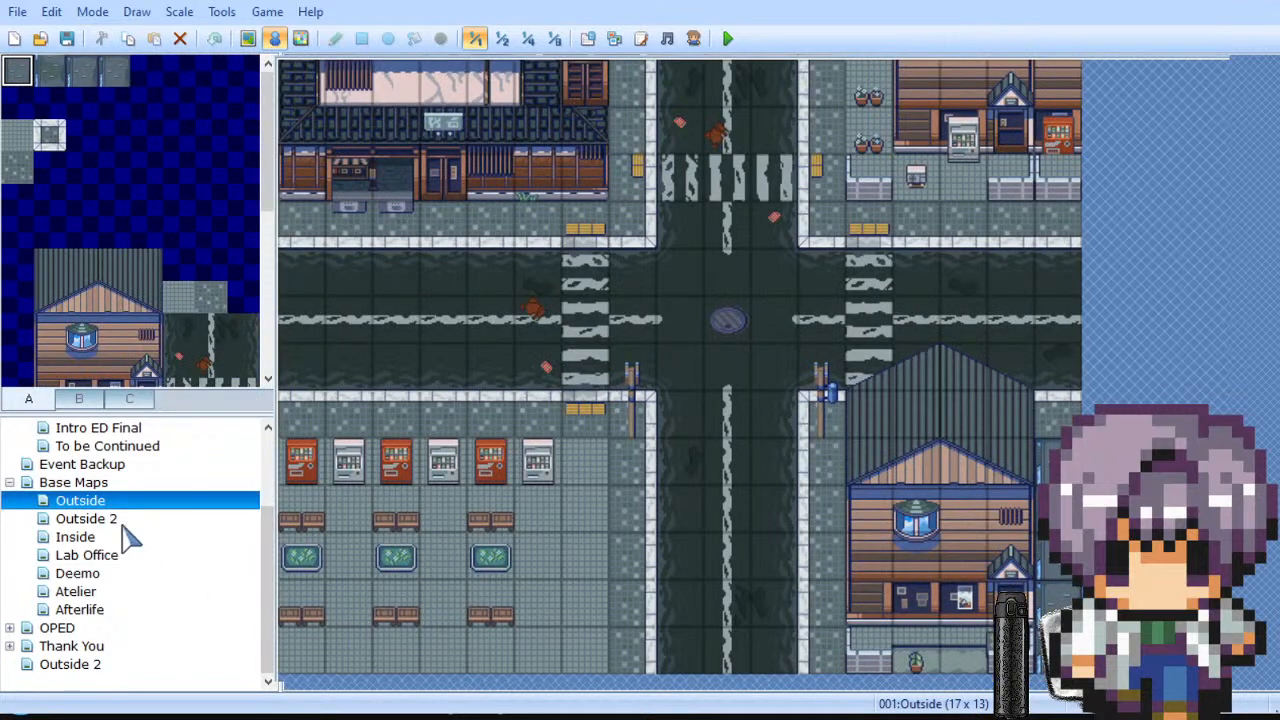
{"action": "left_click", "coordinate": [143, 519]}
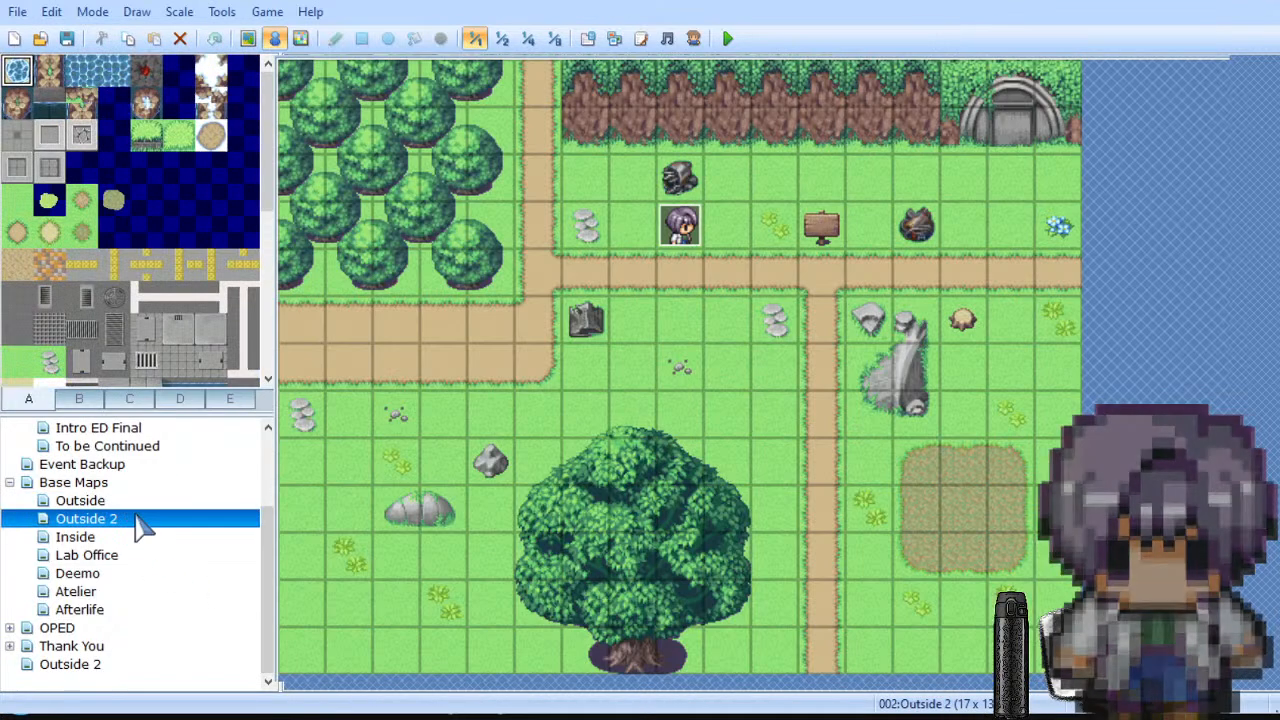
{"action": "left_click", "coordinate": [134, 502]}
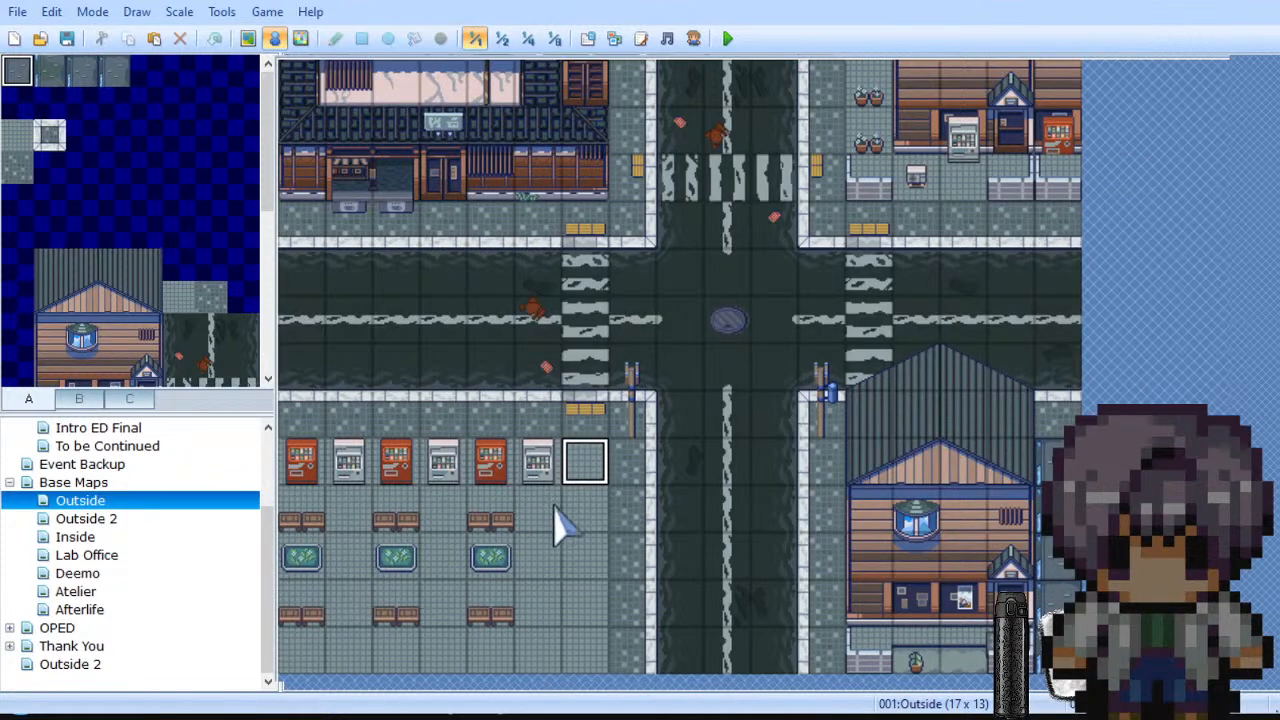
{"action": "key", "text": "ctrl+v"}
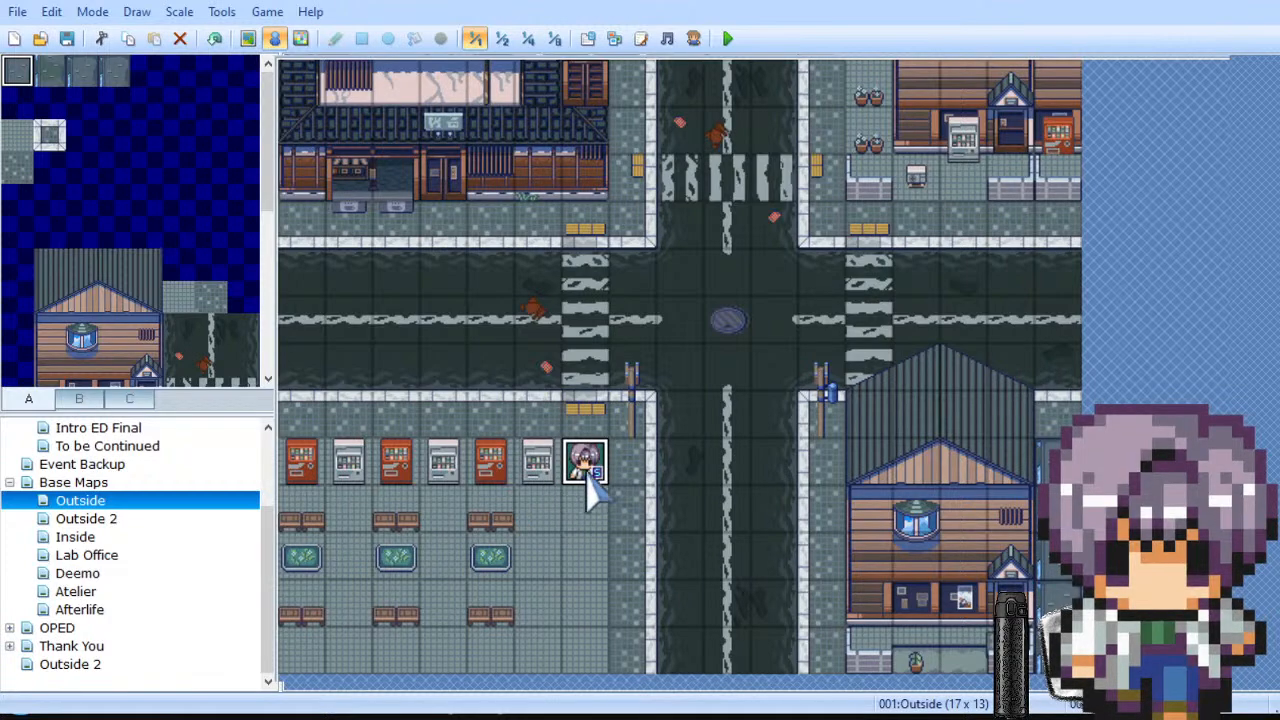
Step: Create an event on the road near the player start with a Change Actor Graphic command using walking graphic (None) and face isekai_01, 1
{"action": "left_click", "coordinate": [670, 474]}
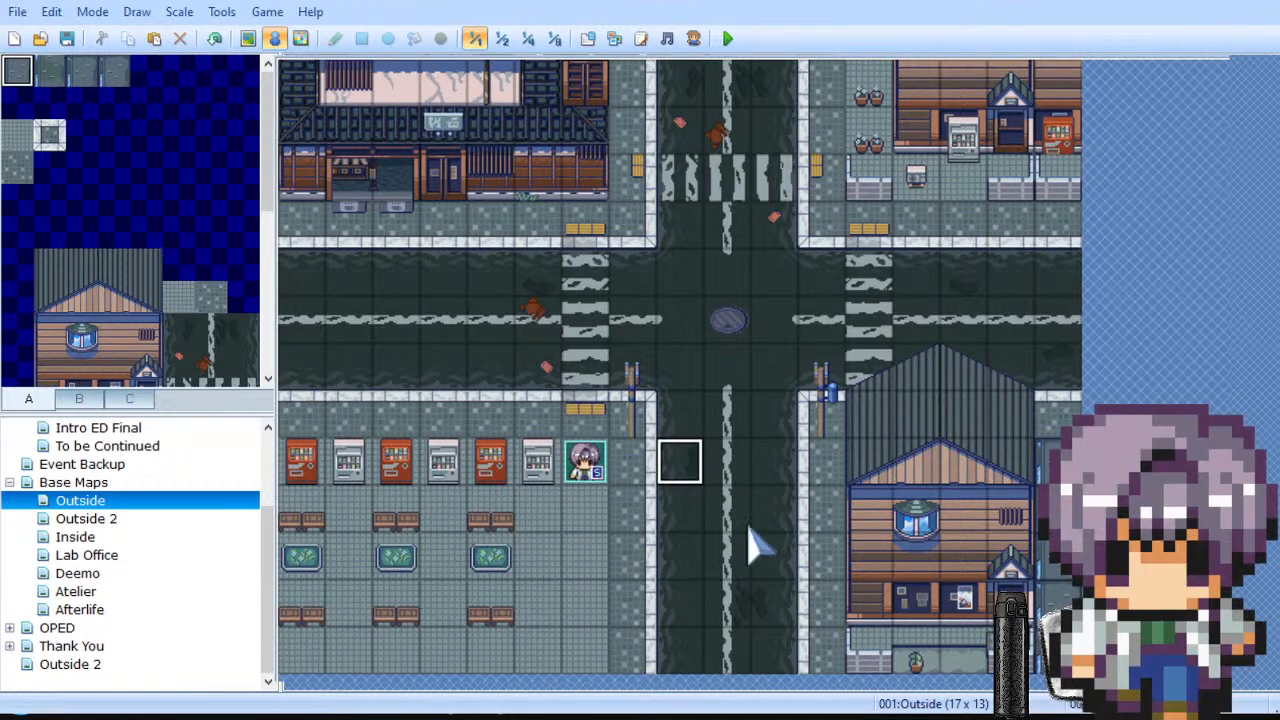
{"action": "key", "text": "Return"}
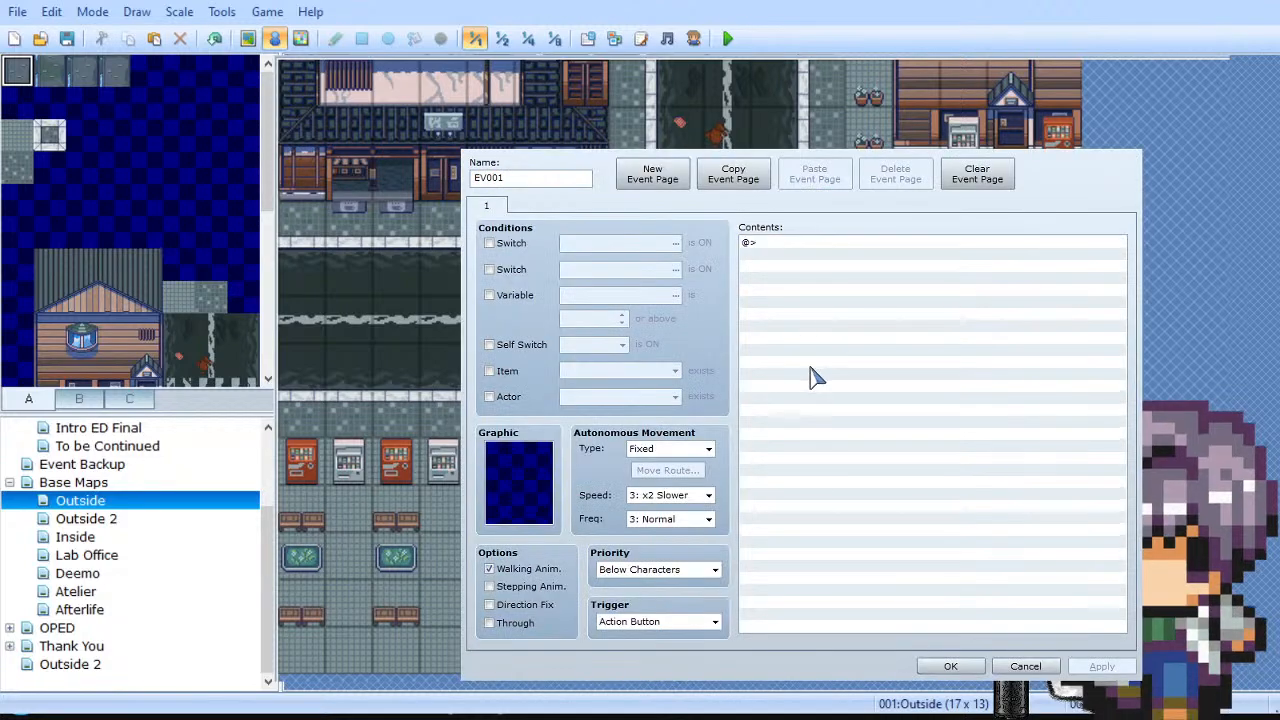
{"action": "double_click", "coordinate": [831, 260]}
{"action": "left_click", "coordinate": [105, 16]}
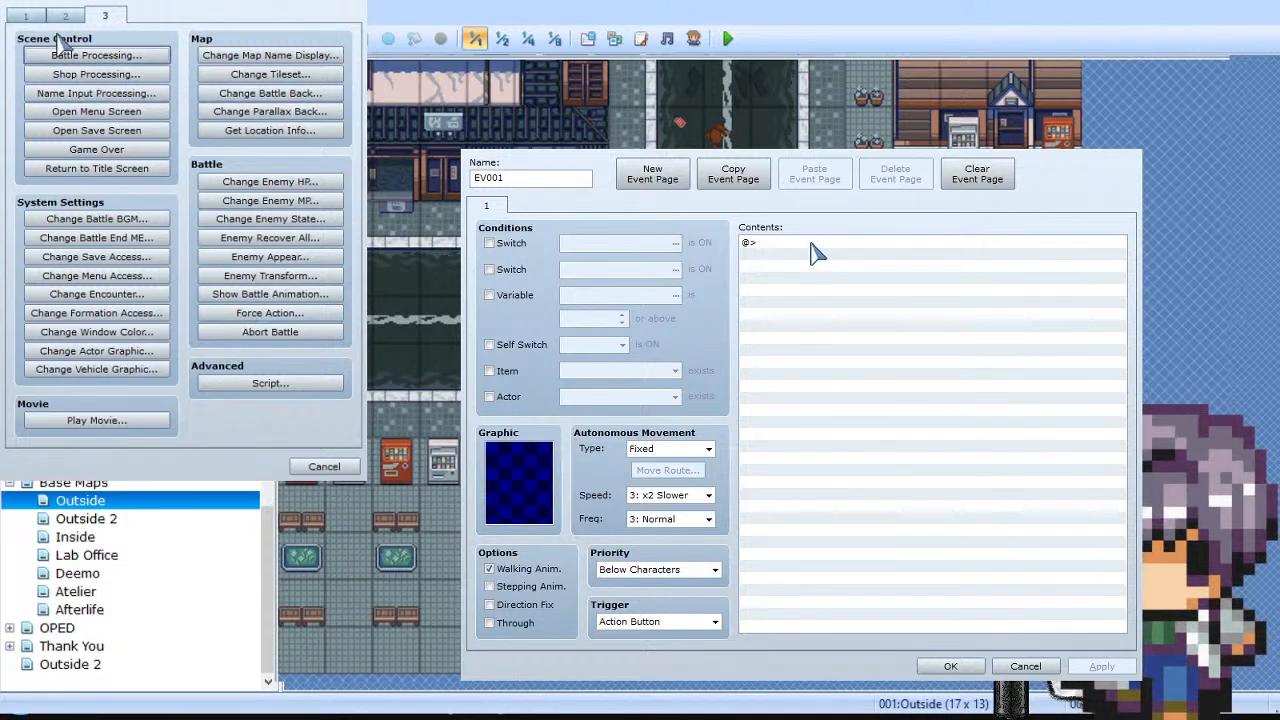
{"action": "left_click", "coordinate": [30, 18]}
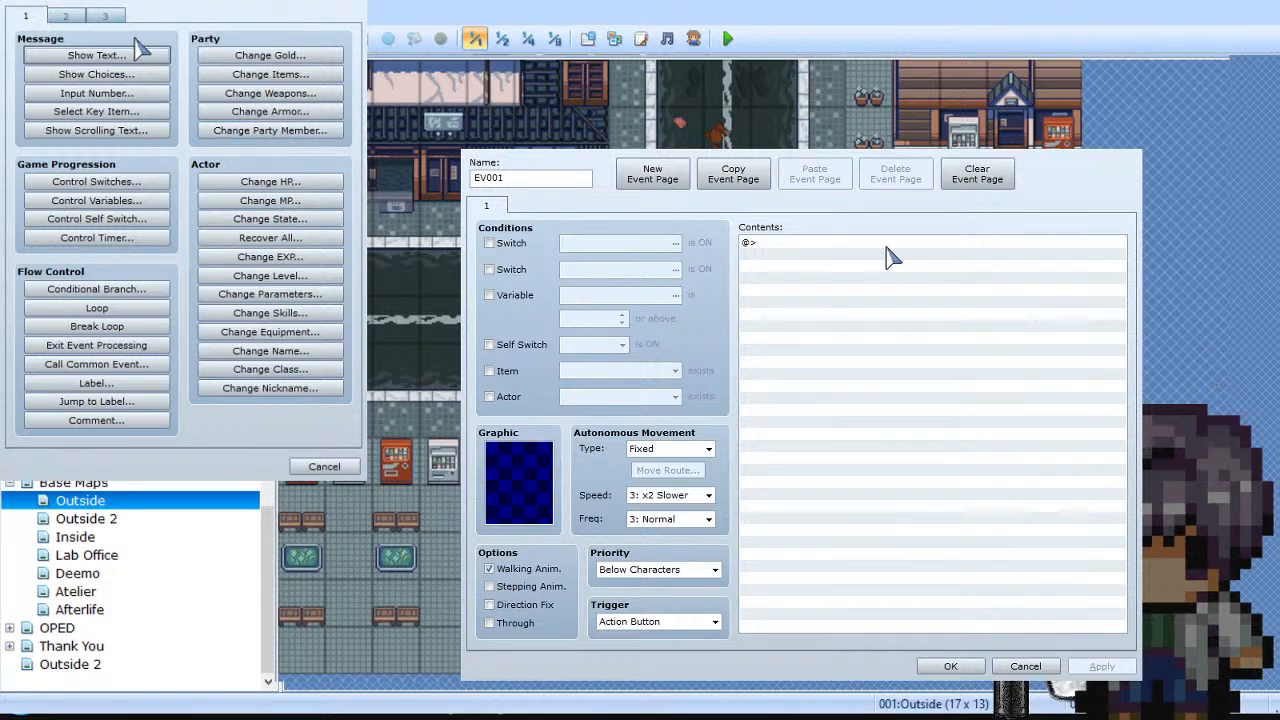
{"action": "left_click", "coordinate": [105, 17]}
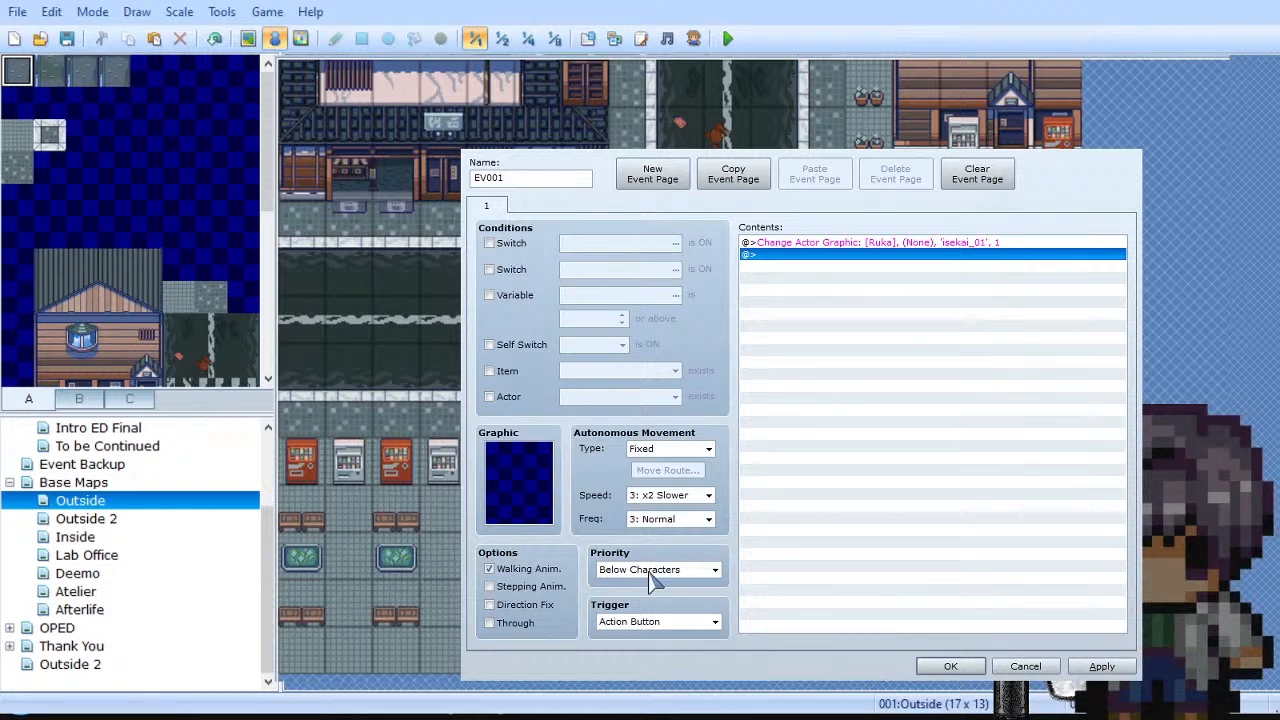
{"action": "key", "text": "Return"}
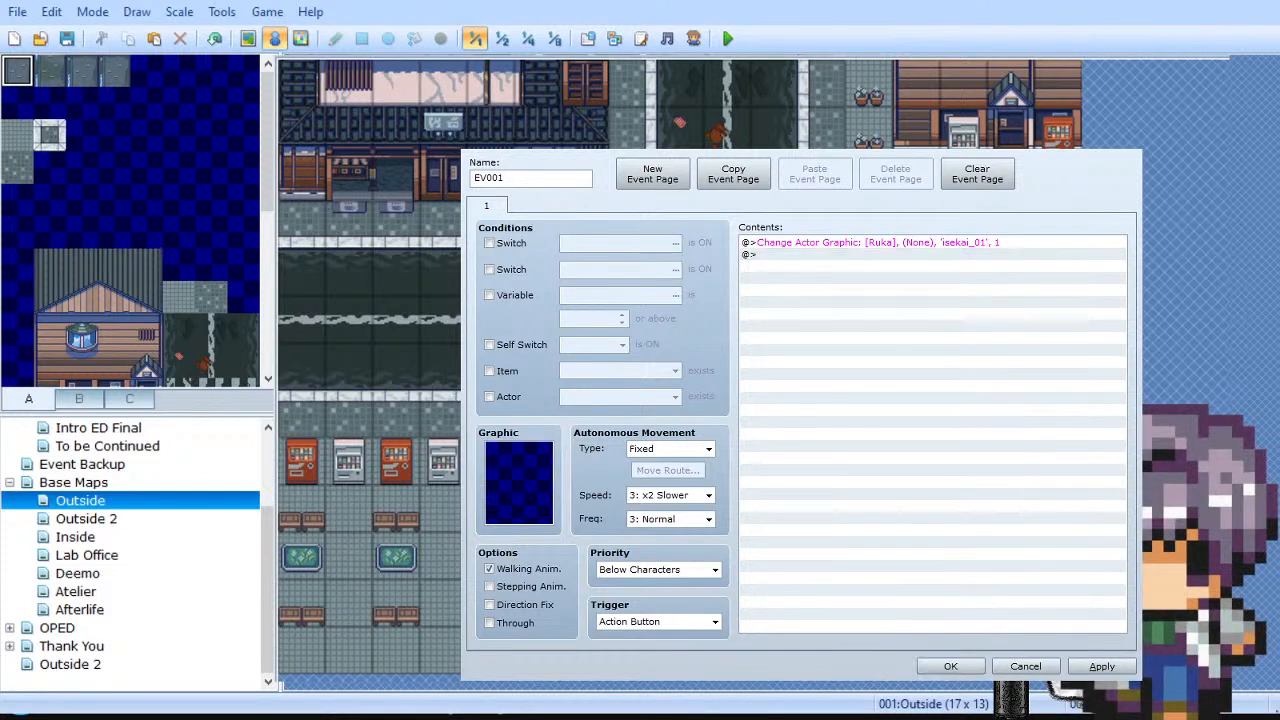
{"action": "left_click", "coordinate": [622, 656]}
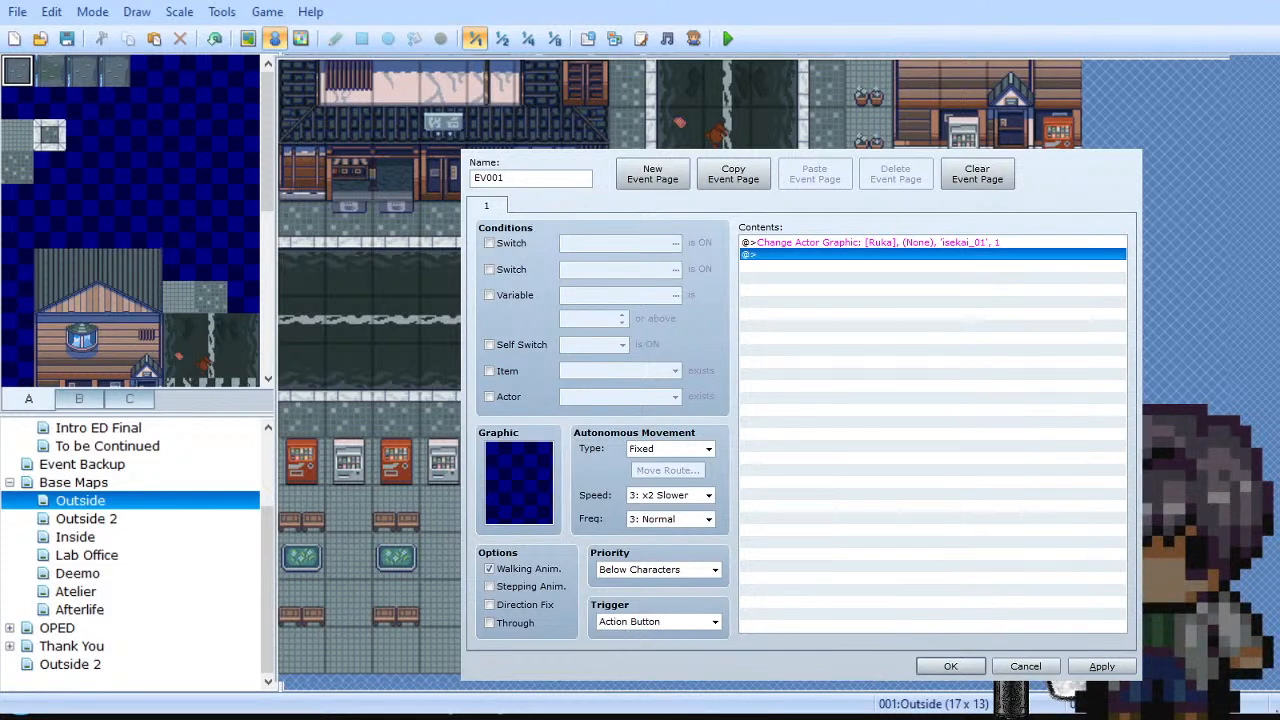
{"action": "key", "text": "Return"}
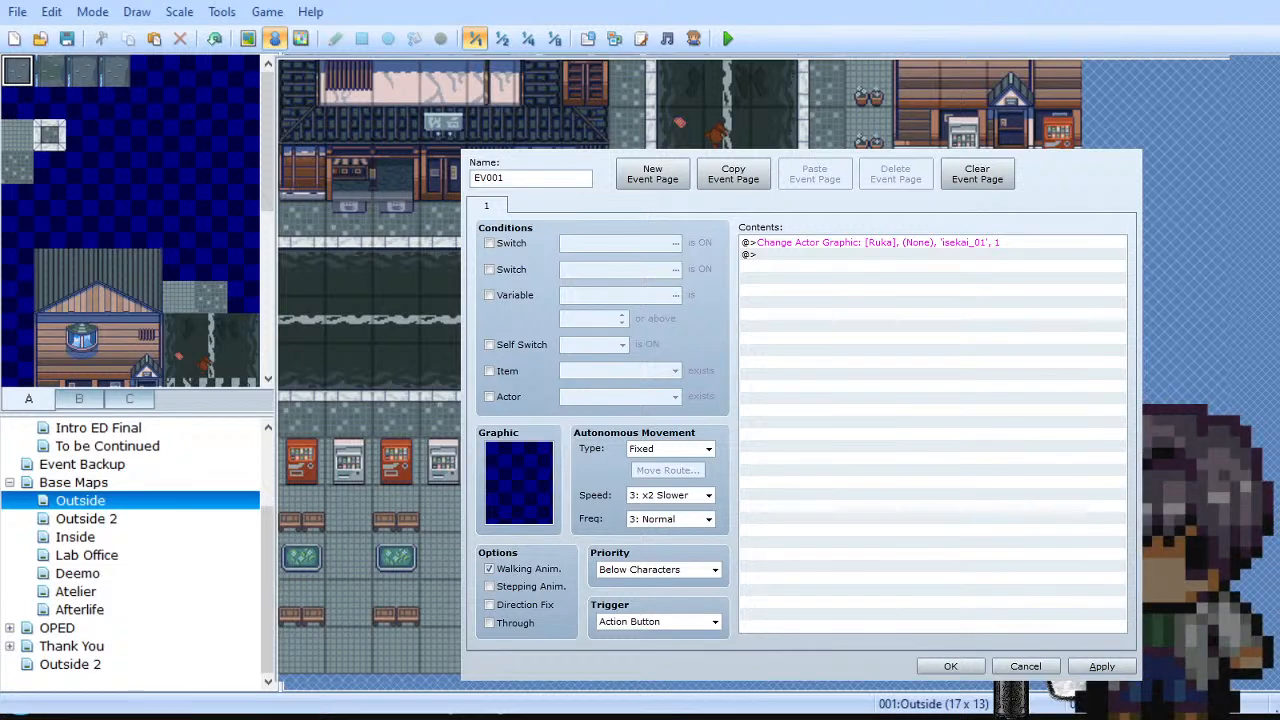
{"action": "left_click", "coordinate": [932, 254]}
{"action": "left_click", "coordinate": [559, 29]}
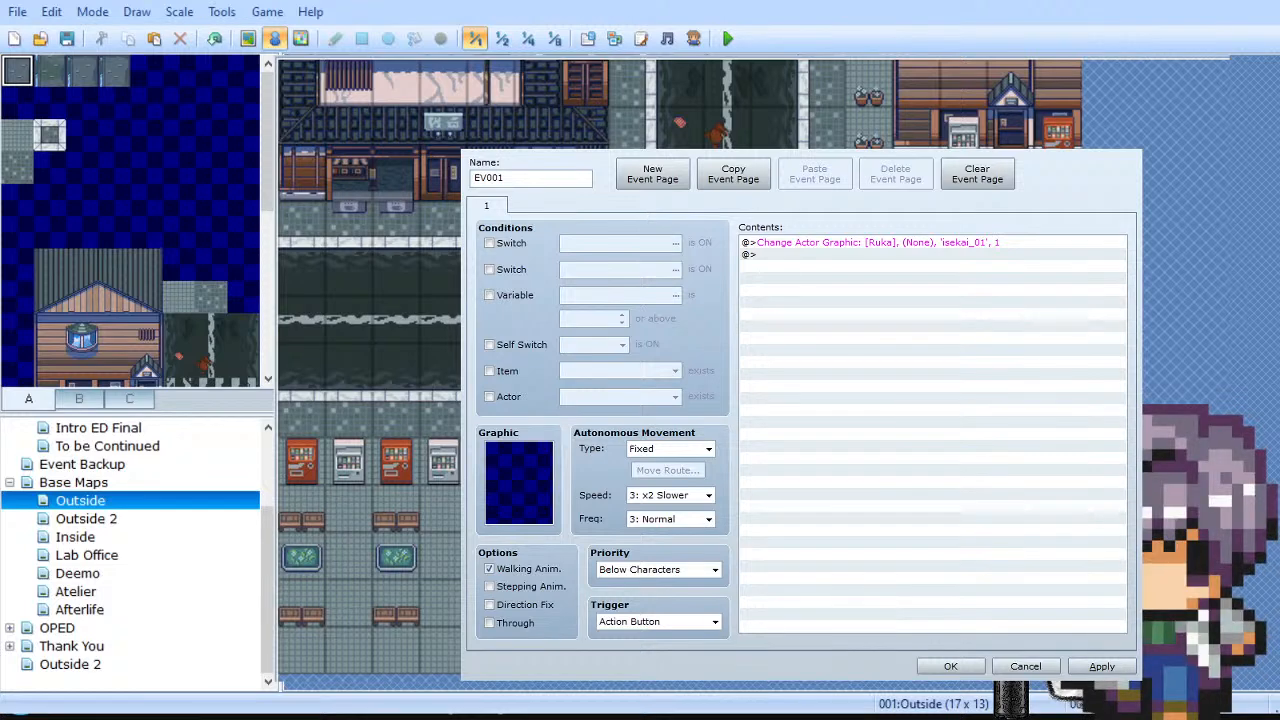
{"action": "left_click", "coordinate": [893, 212]}
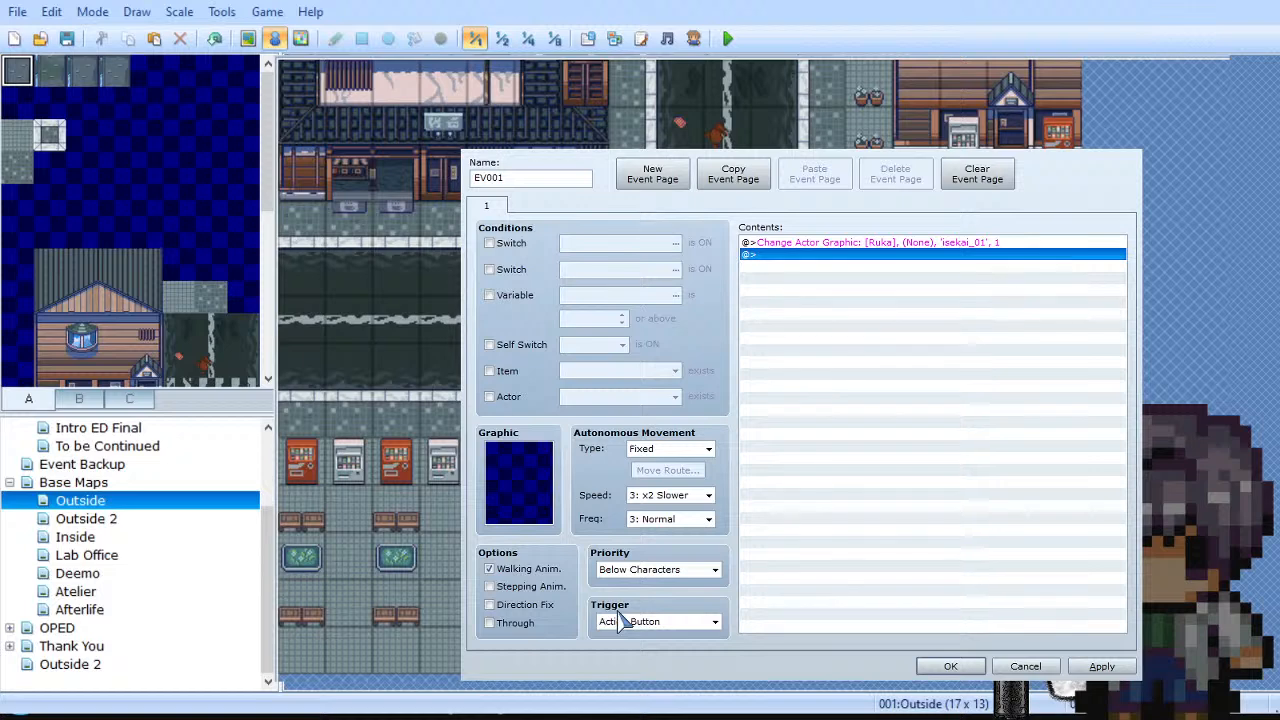
Step: Set the event's trigger to Autorun and insert a 180-frame wait before the Change Actor Graphic command
{"action": "left_click", "coordinate": [628, 622]}
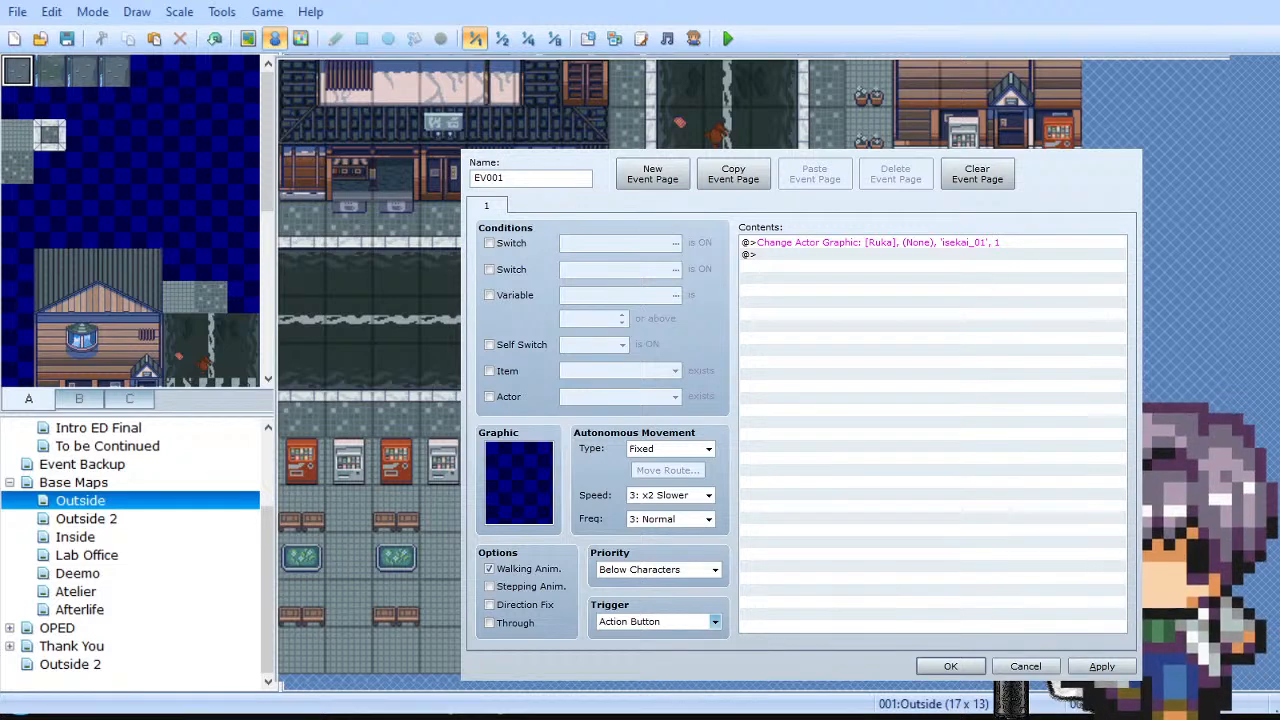
{"action": "left_click", "coordinate": [644, 679]}
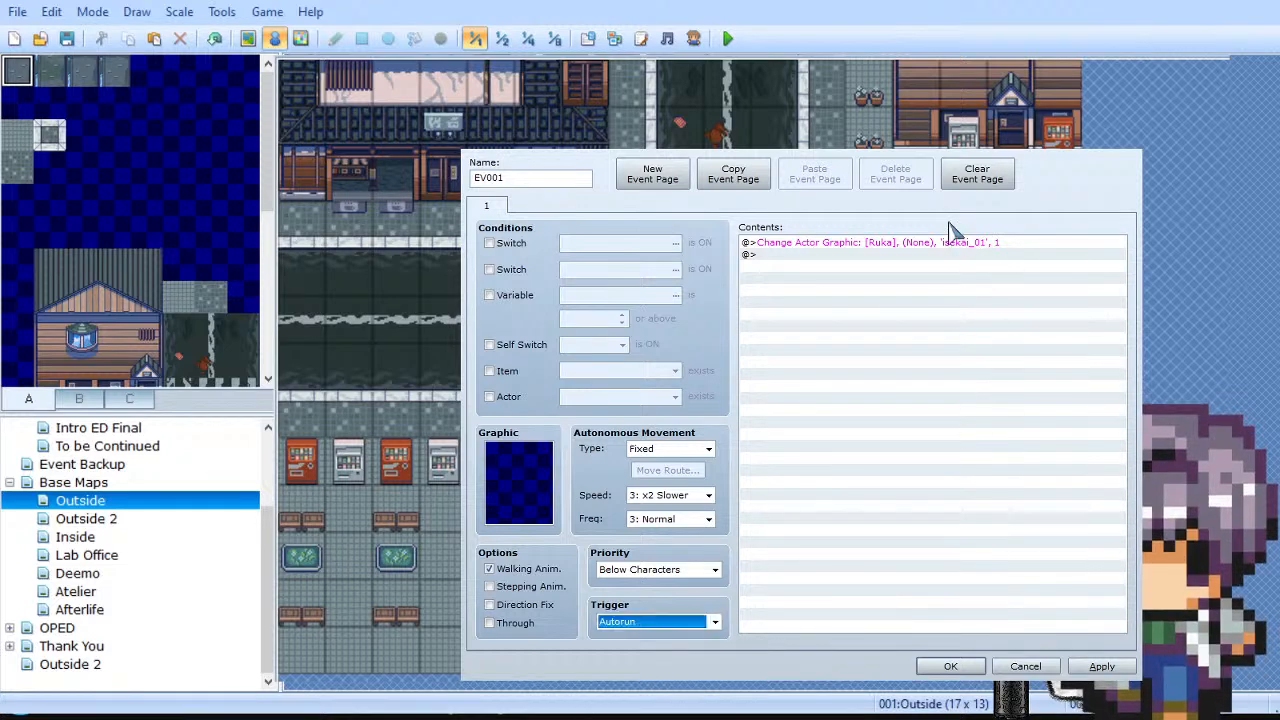
{"action": "left_click", "coordinate": [837, 246]}
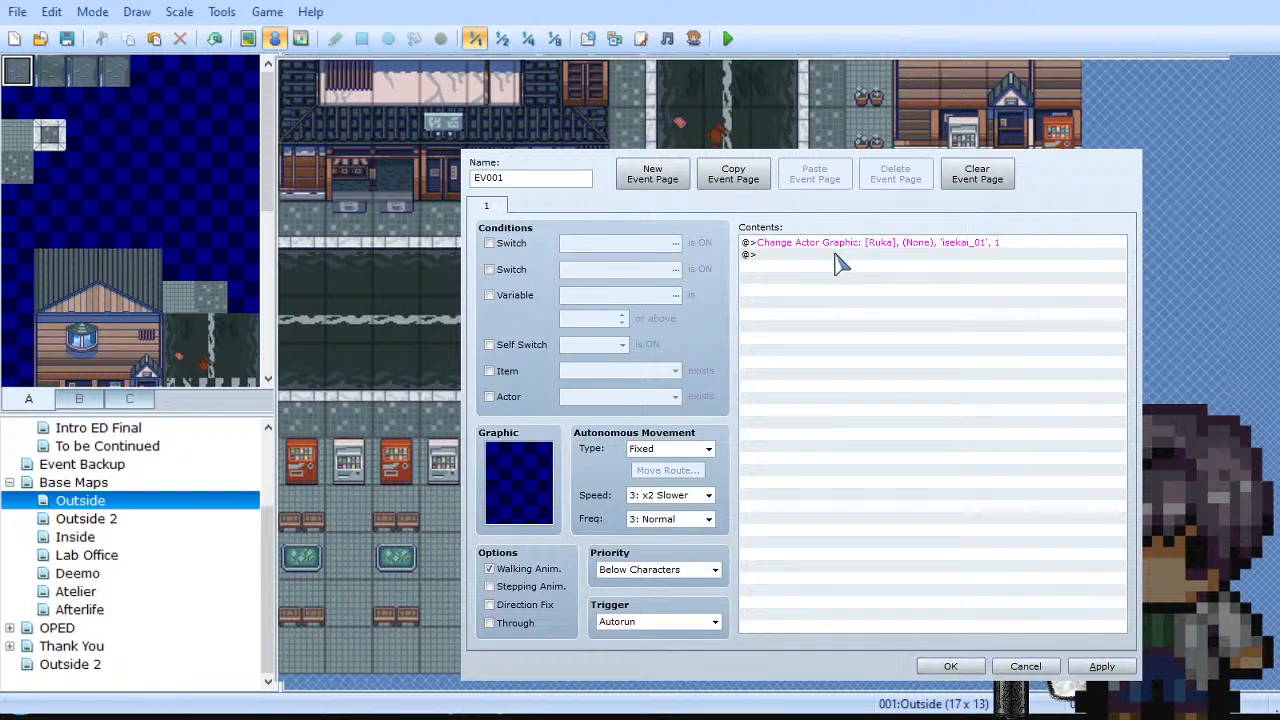
{"action": "double_click", "coordinate": [838, 256]}
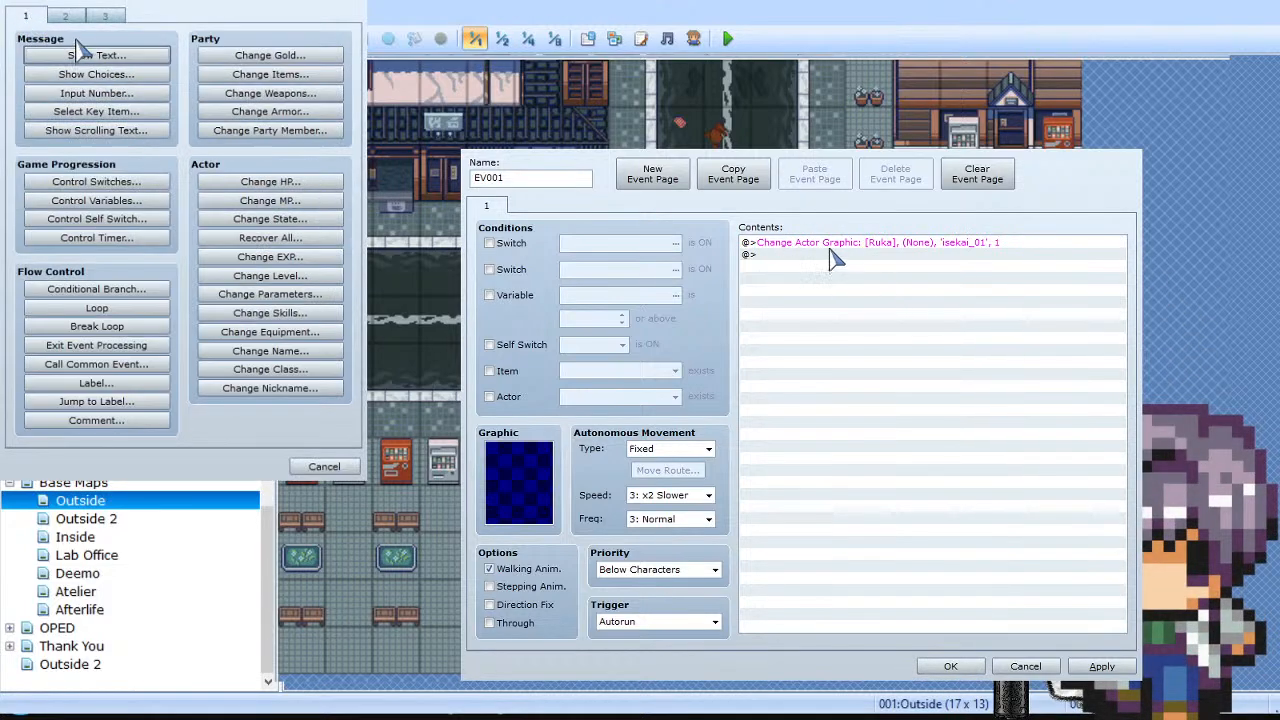
{"action": "left_click", "coordinate": [65, 16]}
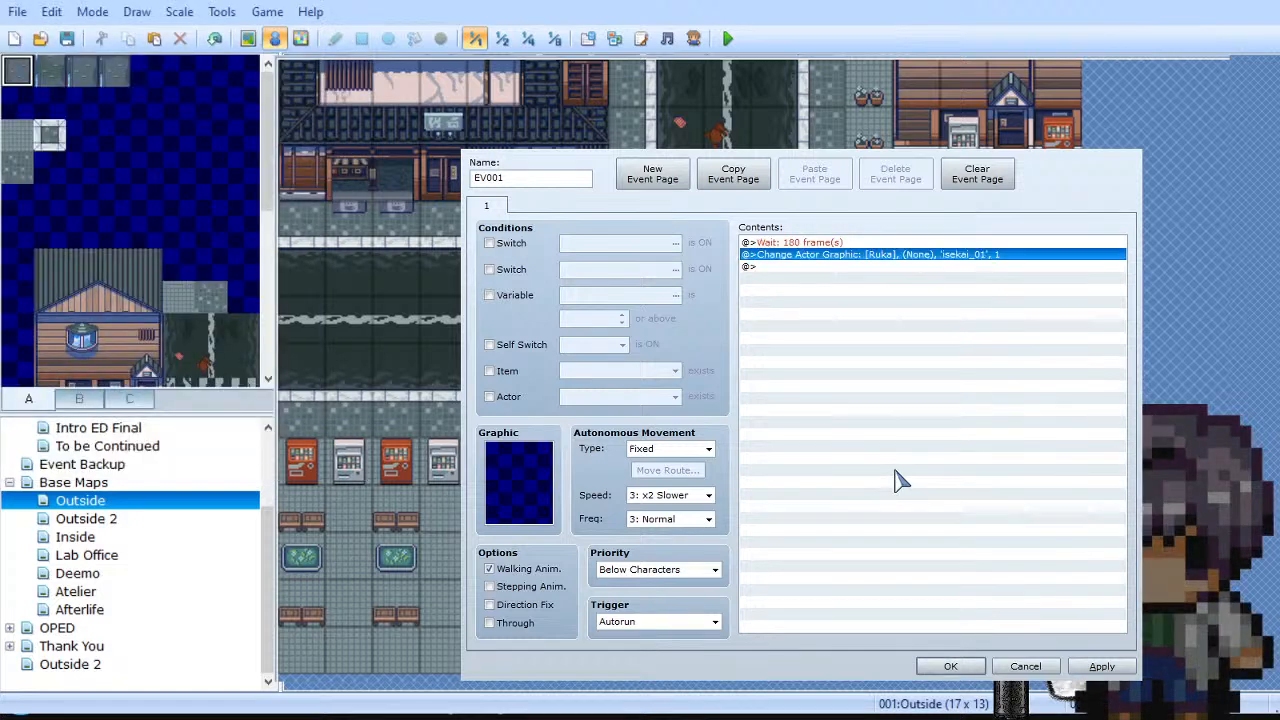
Step: Add a 60-frame wait and the message "I am still here!" after the Change Actor Graphic command
{"action": "left_click", "coordinate": [839, 270]}
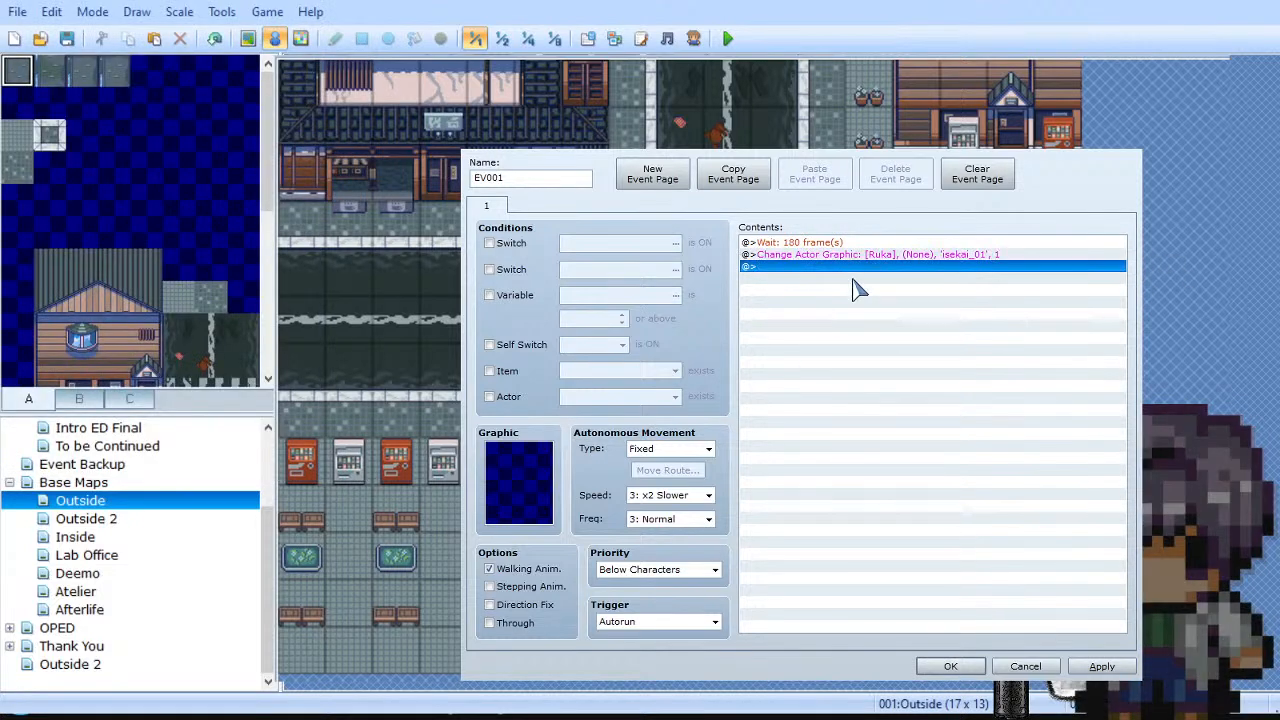
{"action": "double_click", "coordinate": [905, 403]}
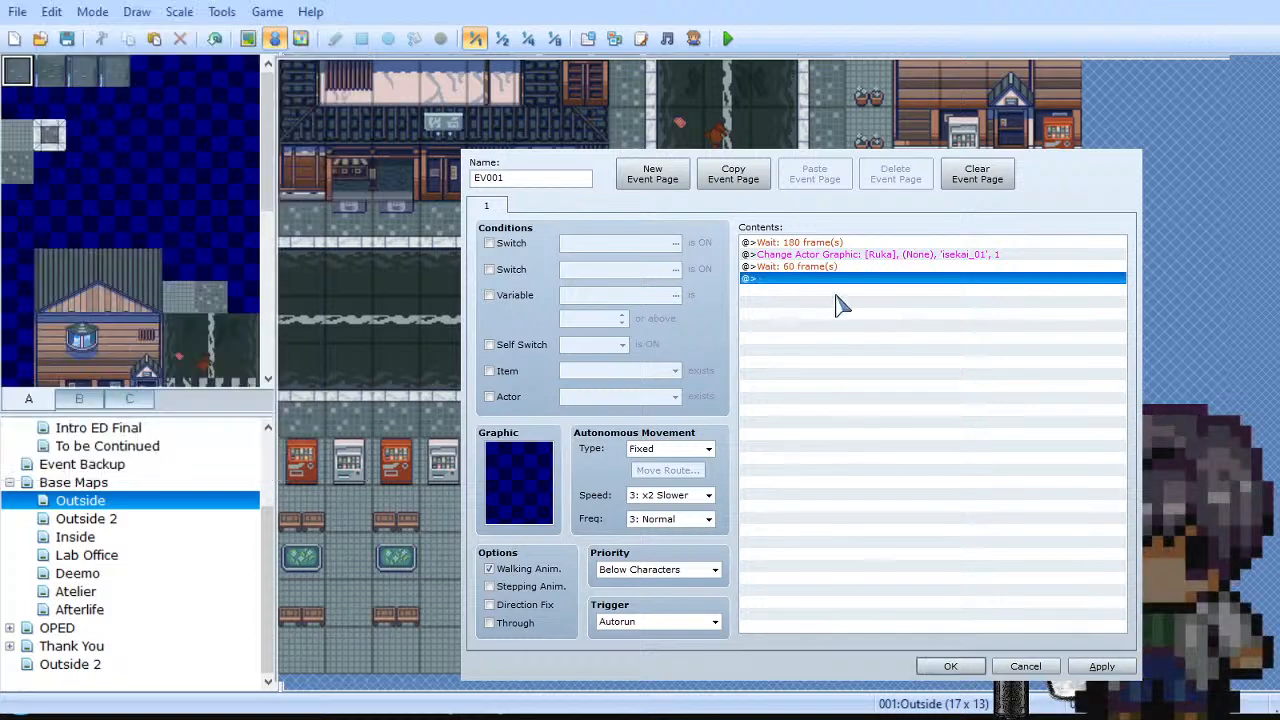
{"action": "double_click", "coordinate": [838, 279]}
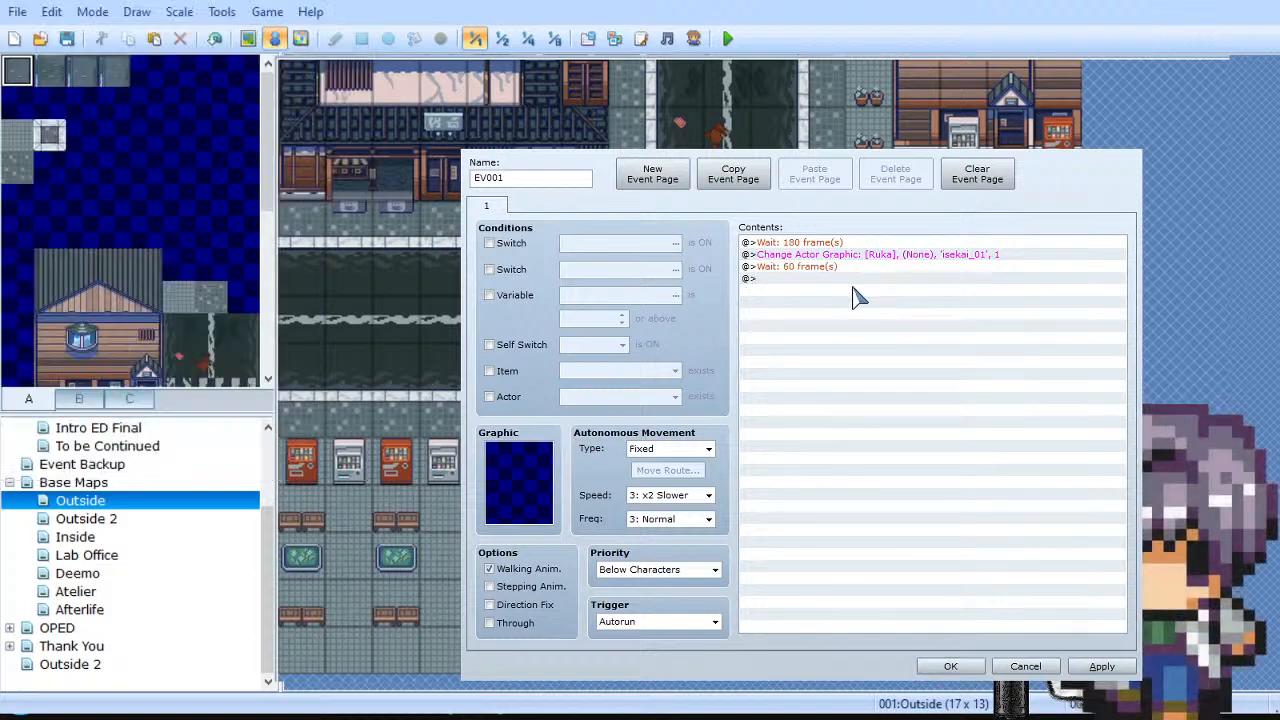
{"action": "left_click", "coordinate": [27, 15]}
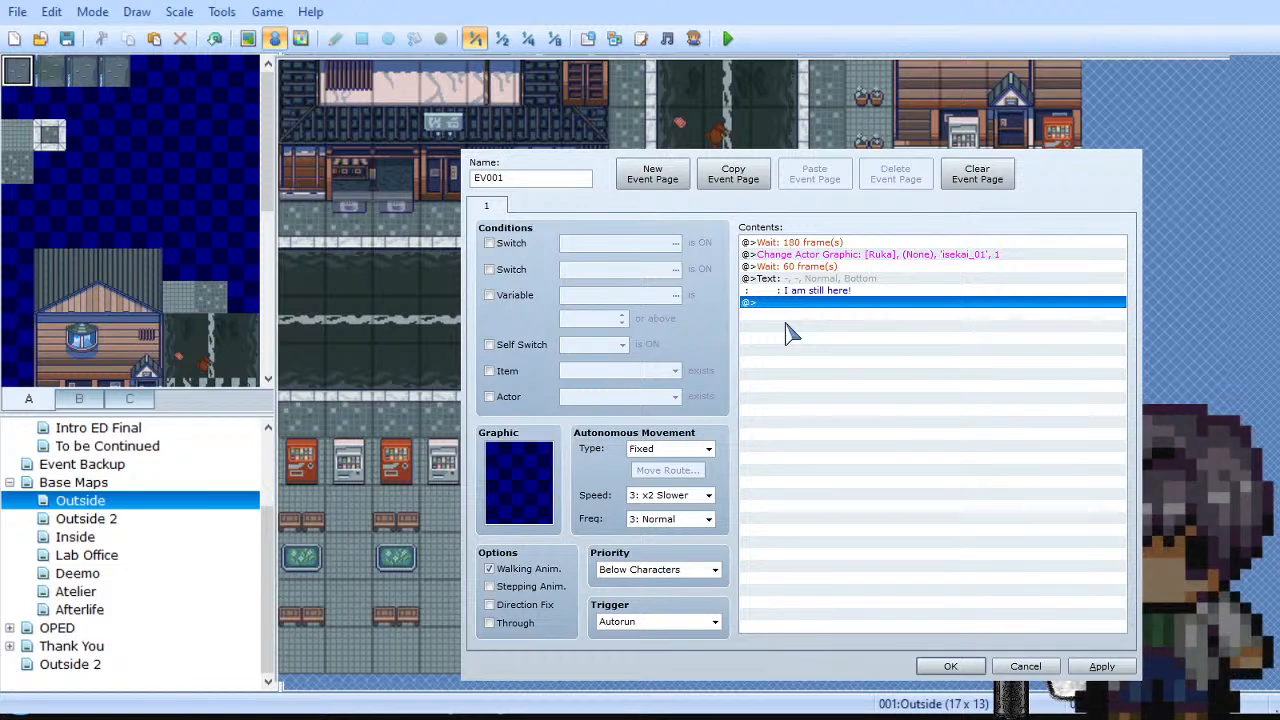
{"action": "left_click", "coordinate": [835, 290]}
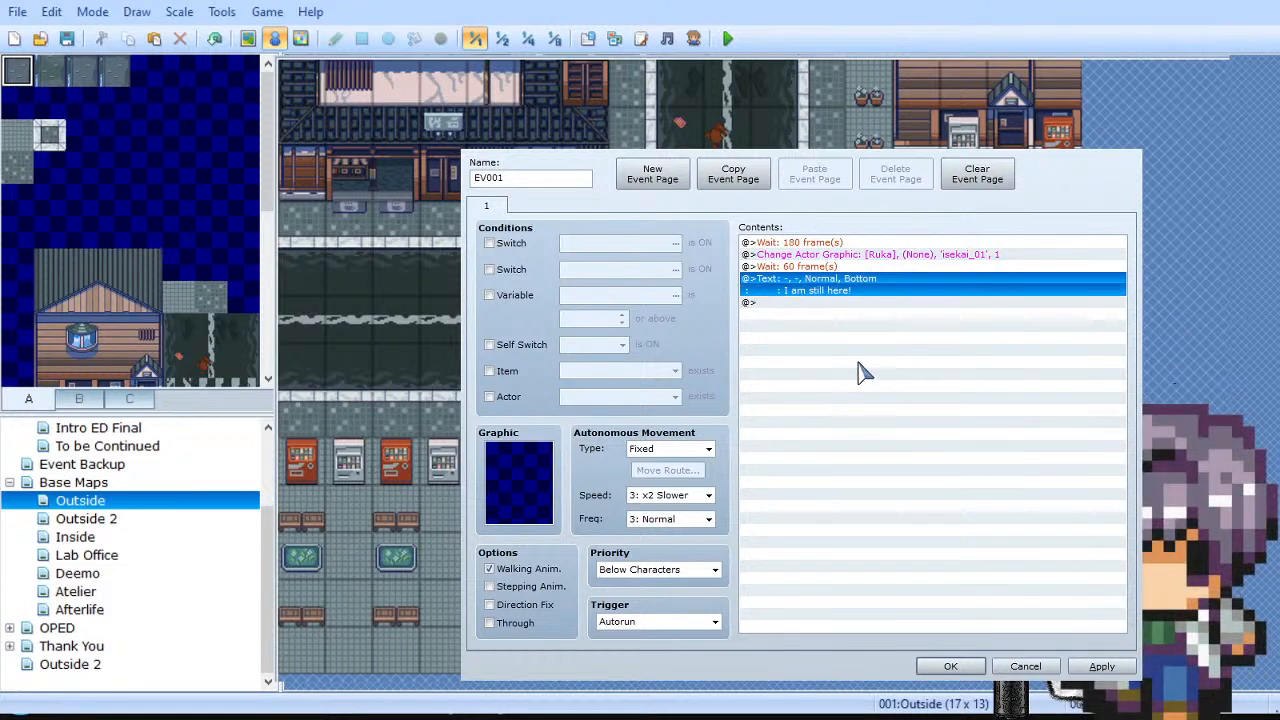
{"action": "left_click", "coordinate": [815, 316]}
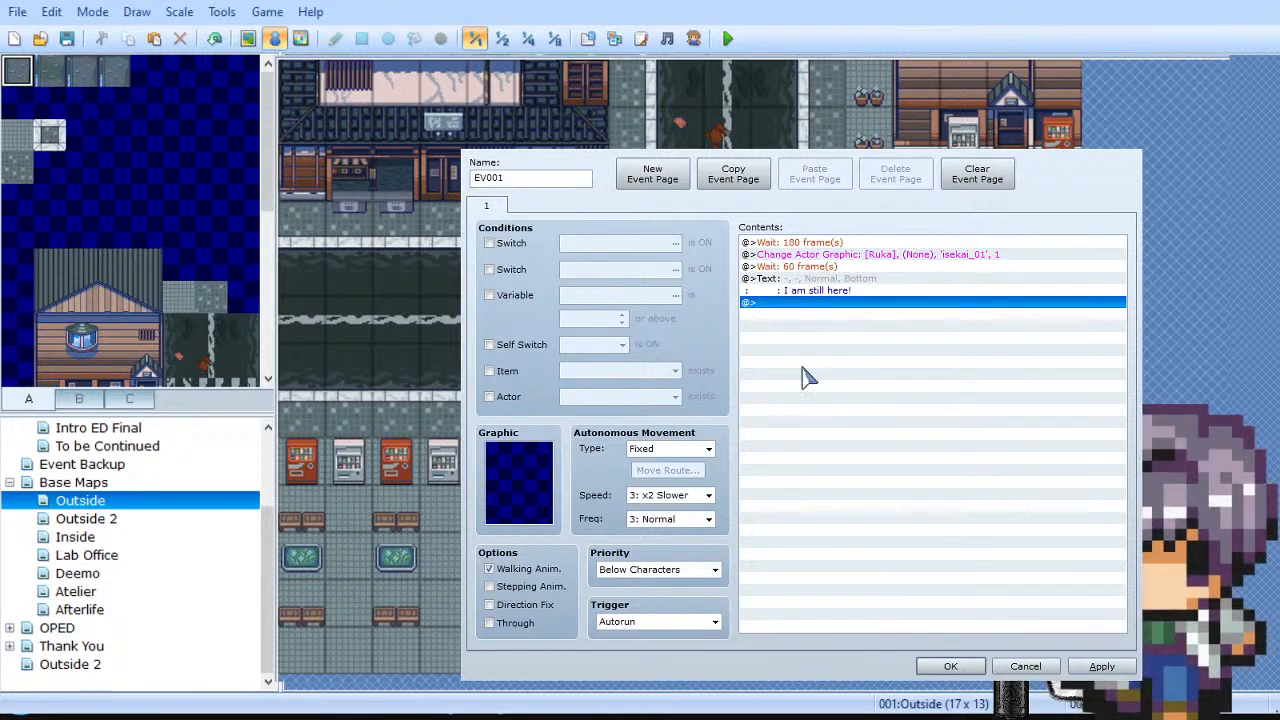
Step: Append a Change Actor Graphic command restoring walking graphic scienceds, 0 with face isekai_01, 1, and save the event
{"action": "double_click", "coordinate": [845, 306]}
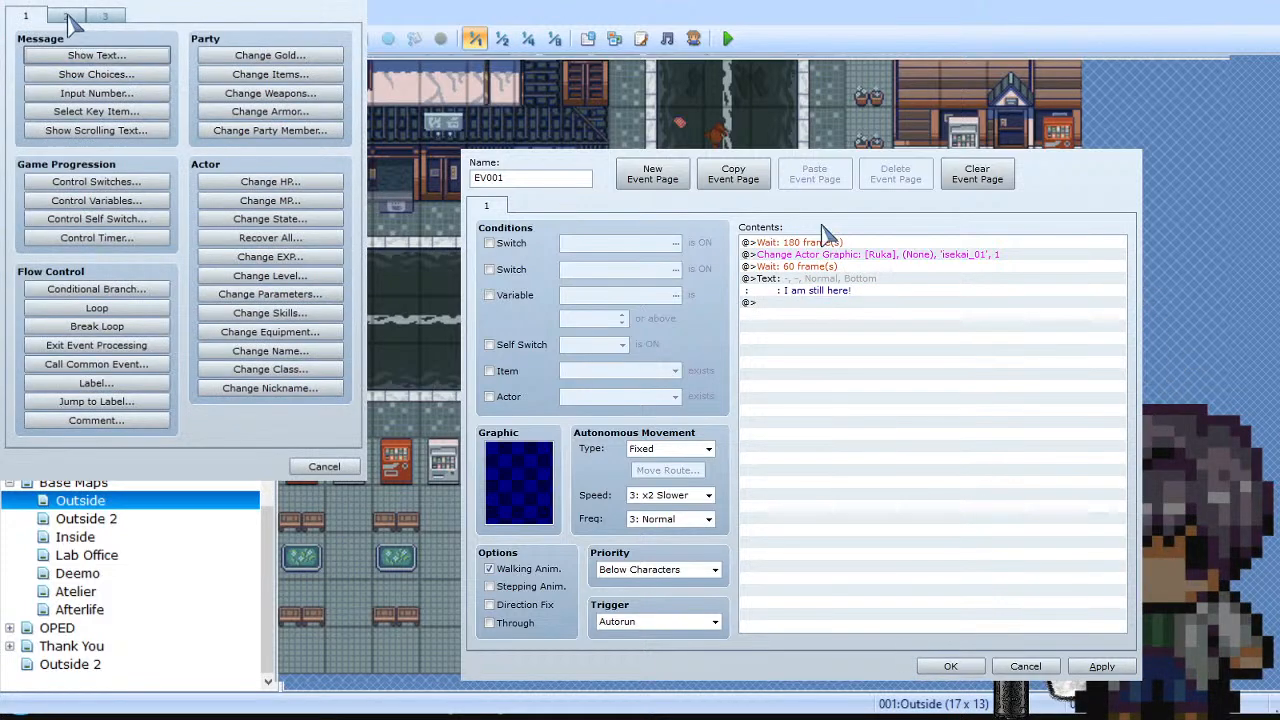
{"action": "left_click", "coordinate": [68, 17]}
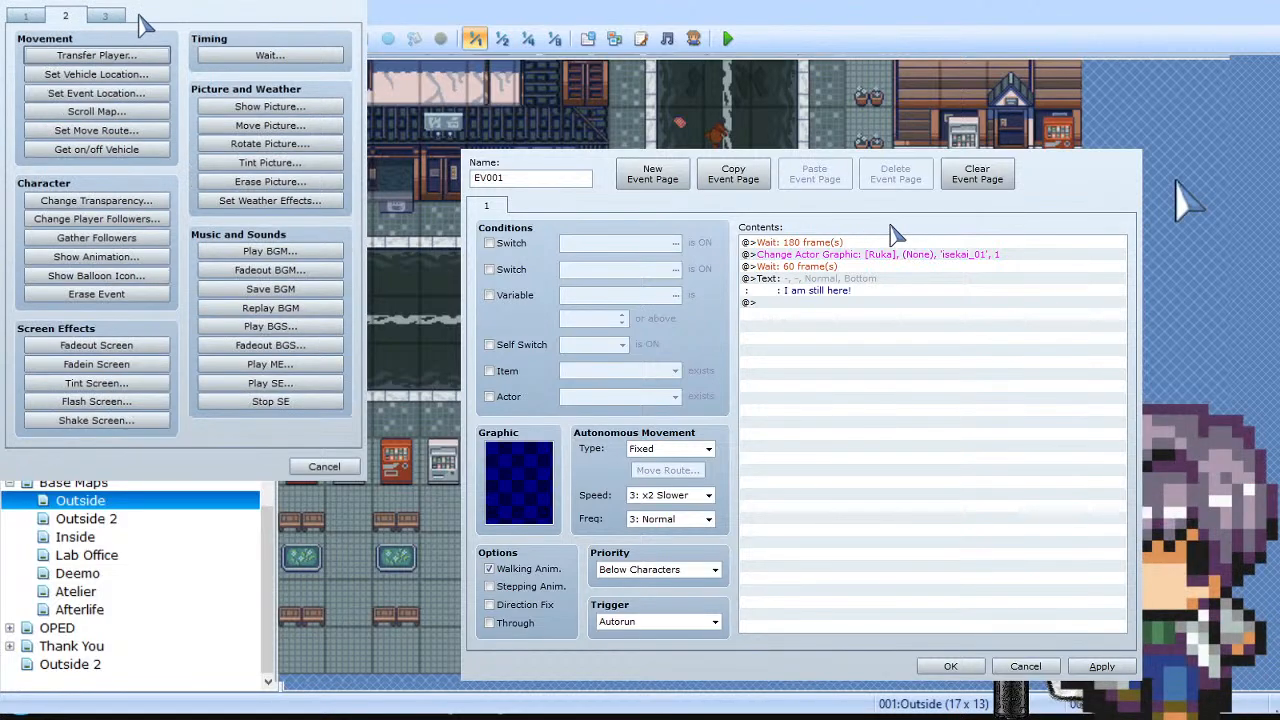
{"action": "left_click", "coordinate": [106, 17]}
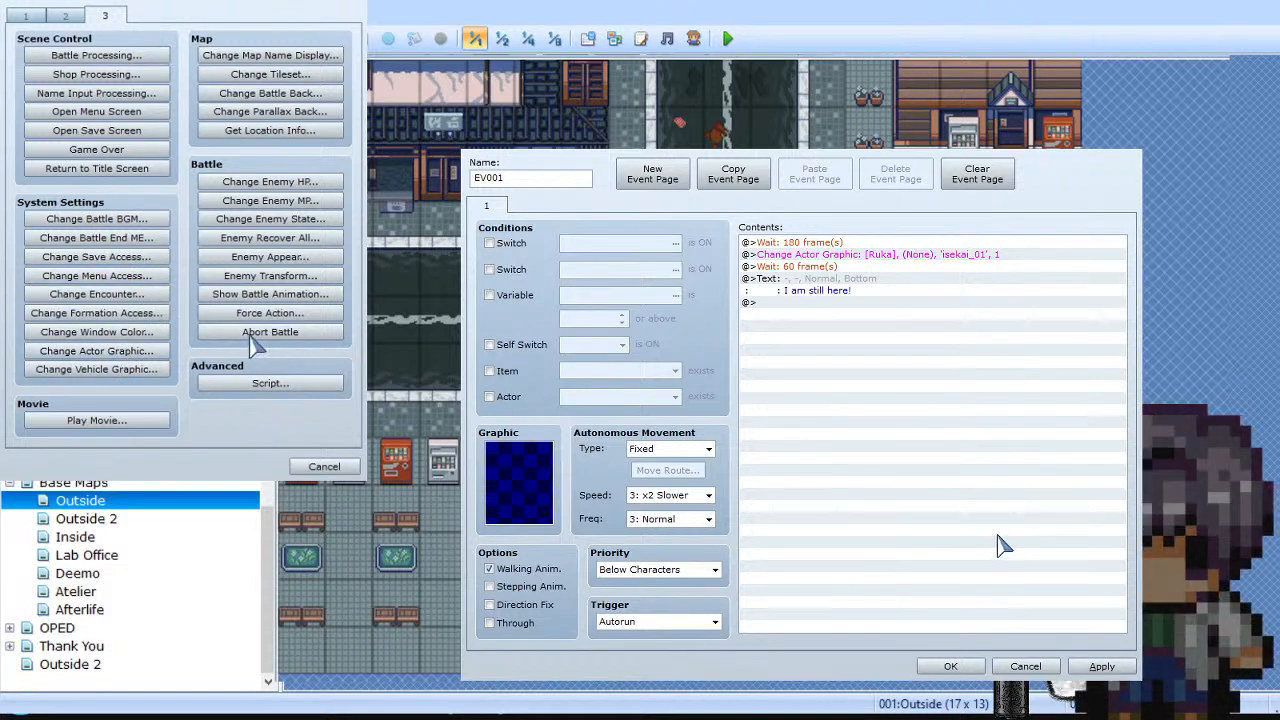
{"action": "left_click", "coordinate": [140, 351]}
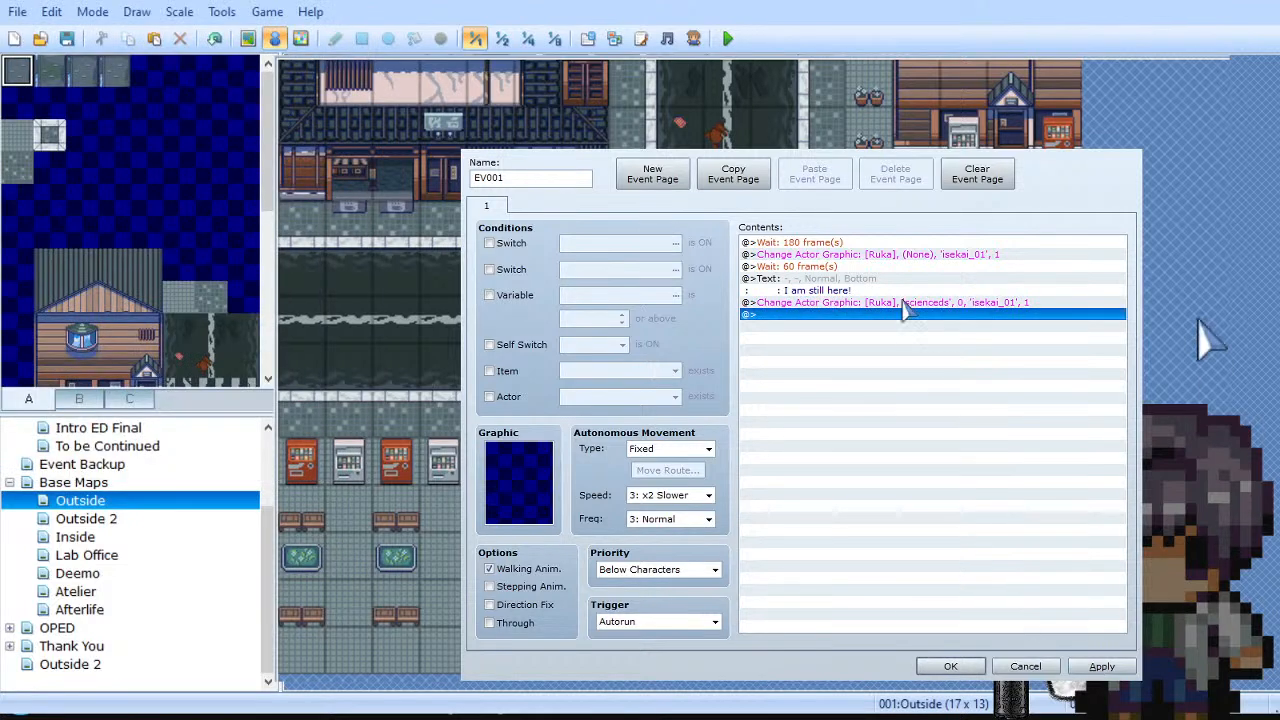
{"action": "left_click", "coordinate": [1102, 666]}
{"action": "left_click", "coordinate": [950, 666]}
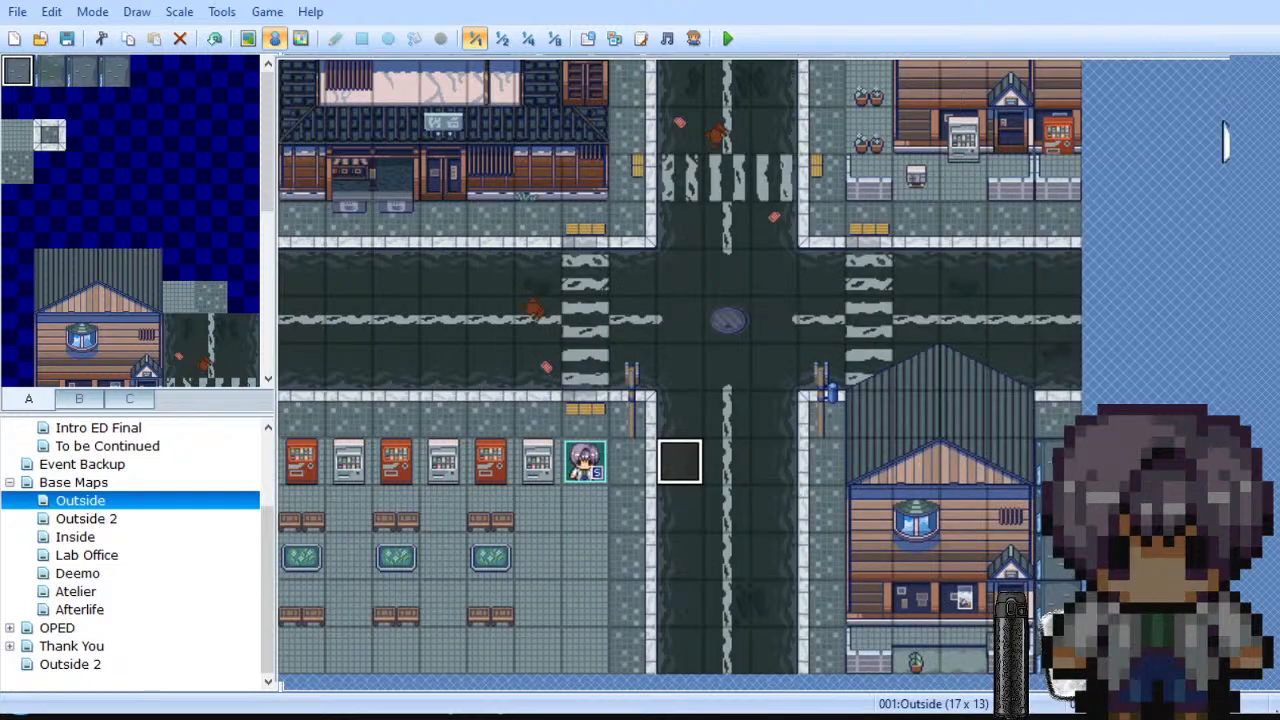
Step: Playtest the project with a new game, advance past the "I am still here!" message, and close the playtest
{"action": "key", "text": "F12"}
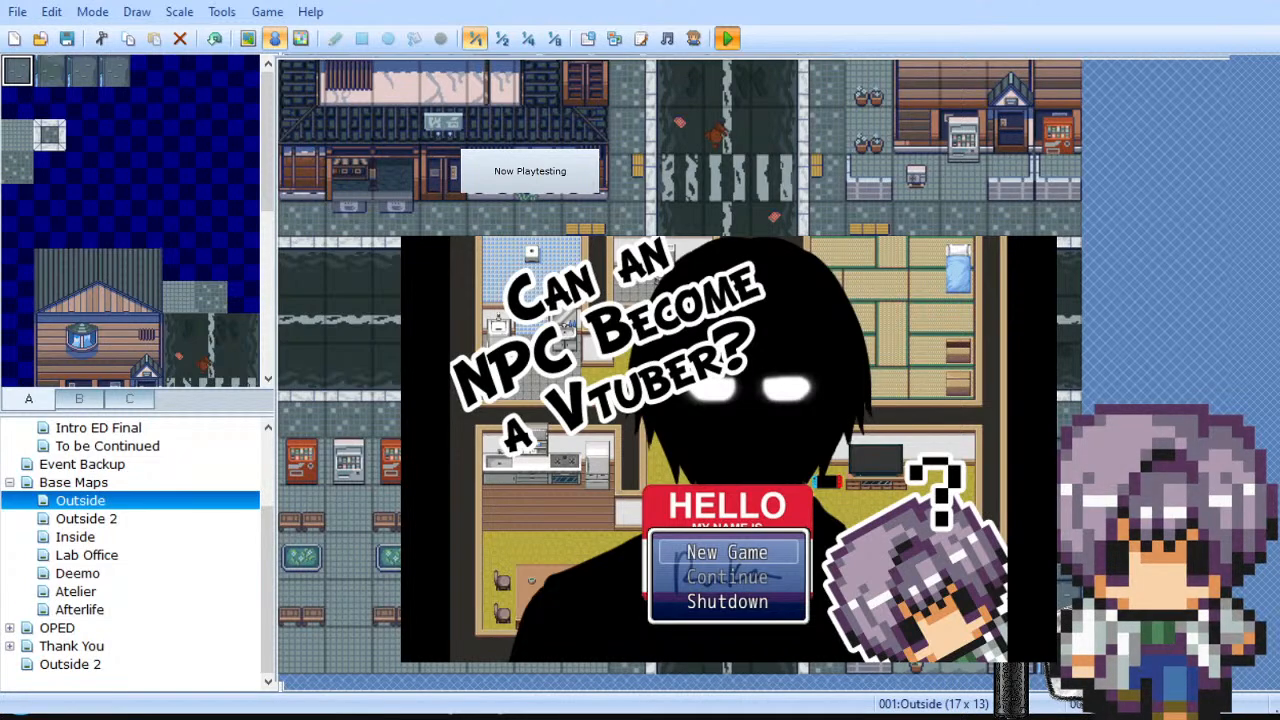
{"action": "key", "text": "Return"}
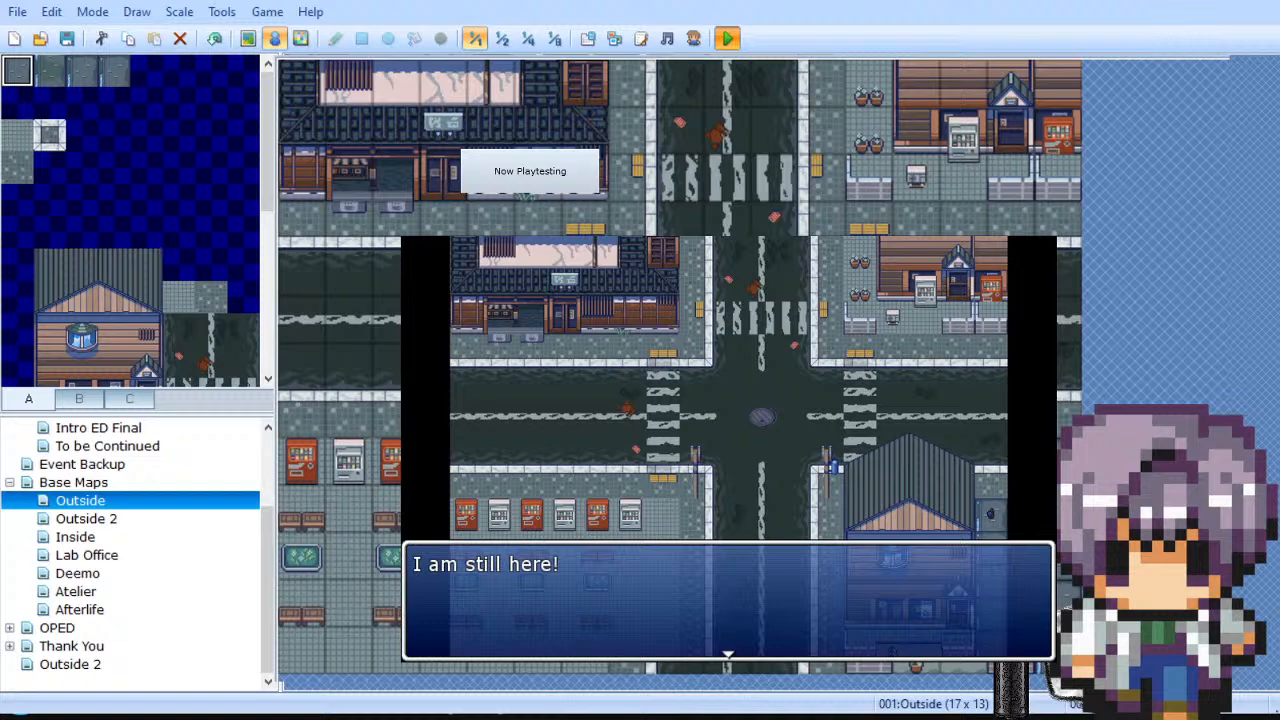
{"action": "key", "text": "Return"}
{"action": "key", "text": "alt+F4"}
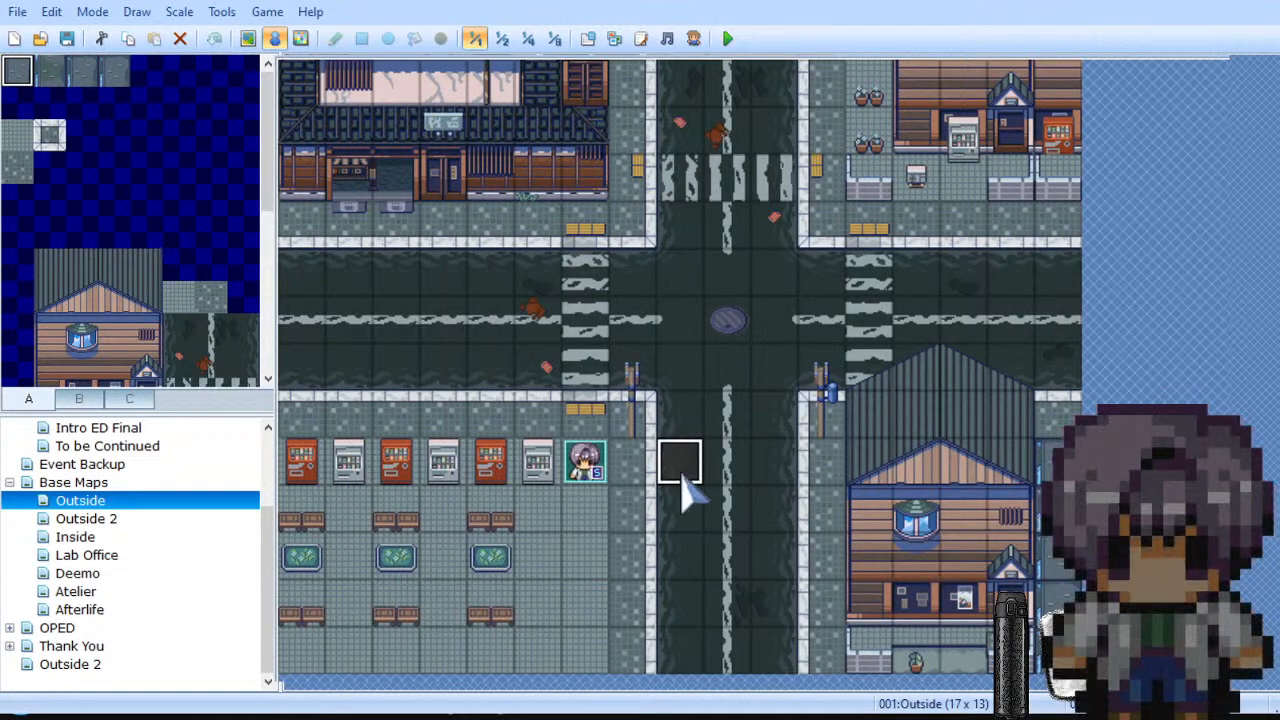
Step: Append an Erase Event command at the end of the road event's contents and save the event
{"action": "key", "text": "Return"}
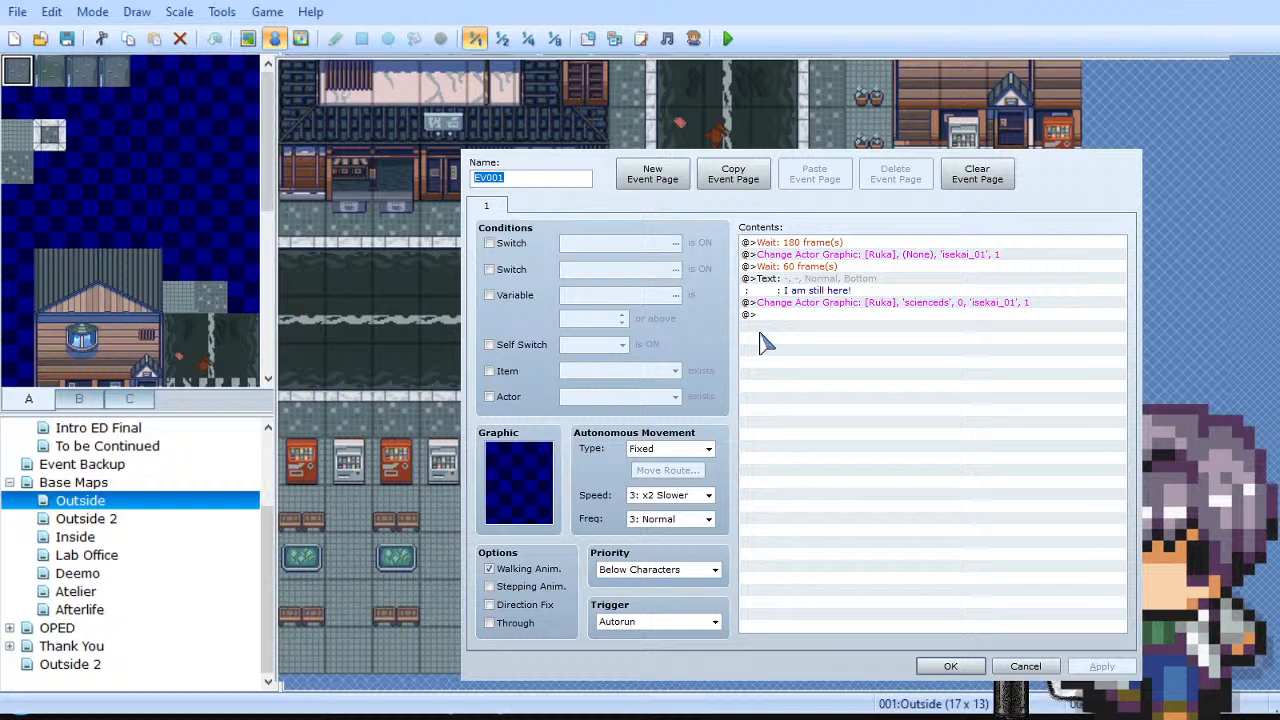
{"action": "left_click", "coordinate": [829, 329]}
{"action": "key", "text": "ctrl+v"}
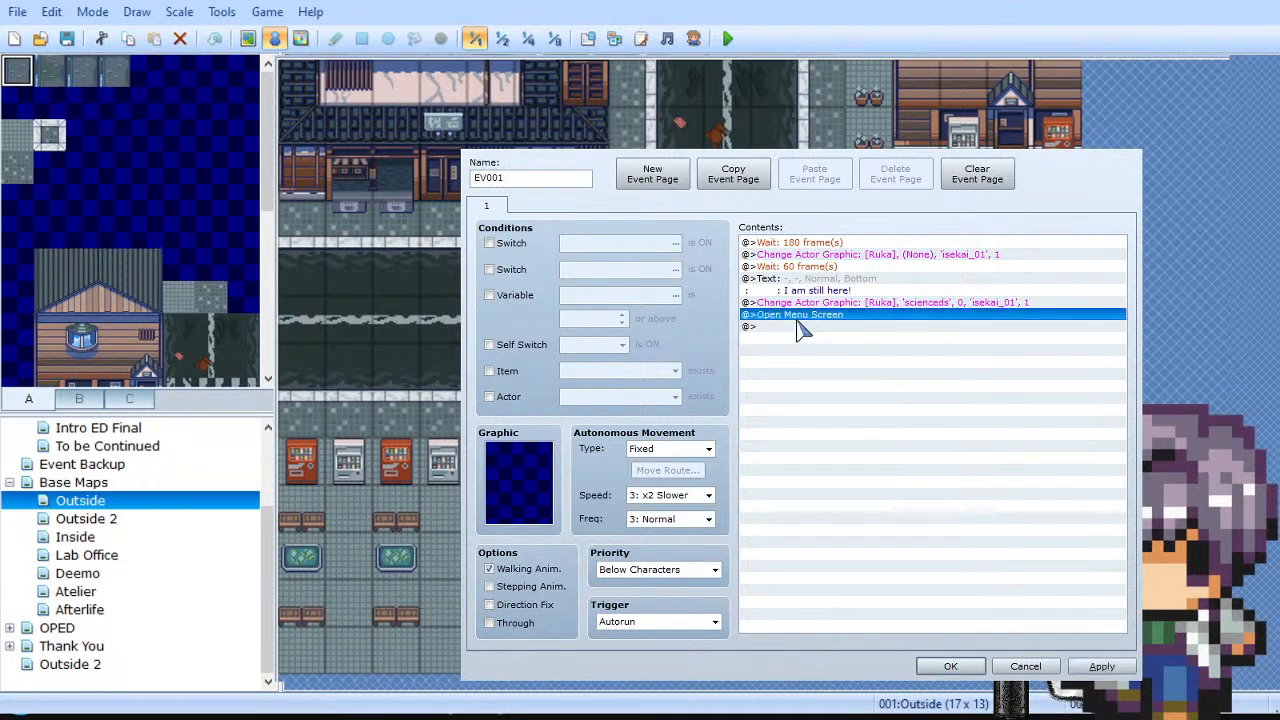
{"action": "key", "text": "Delete"}
{"action": "double_click", "coordinate": [798, 318]}
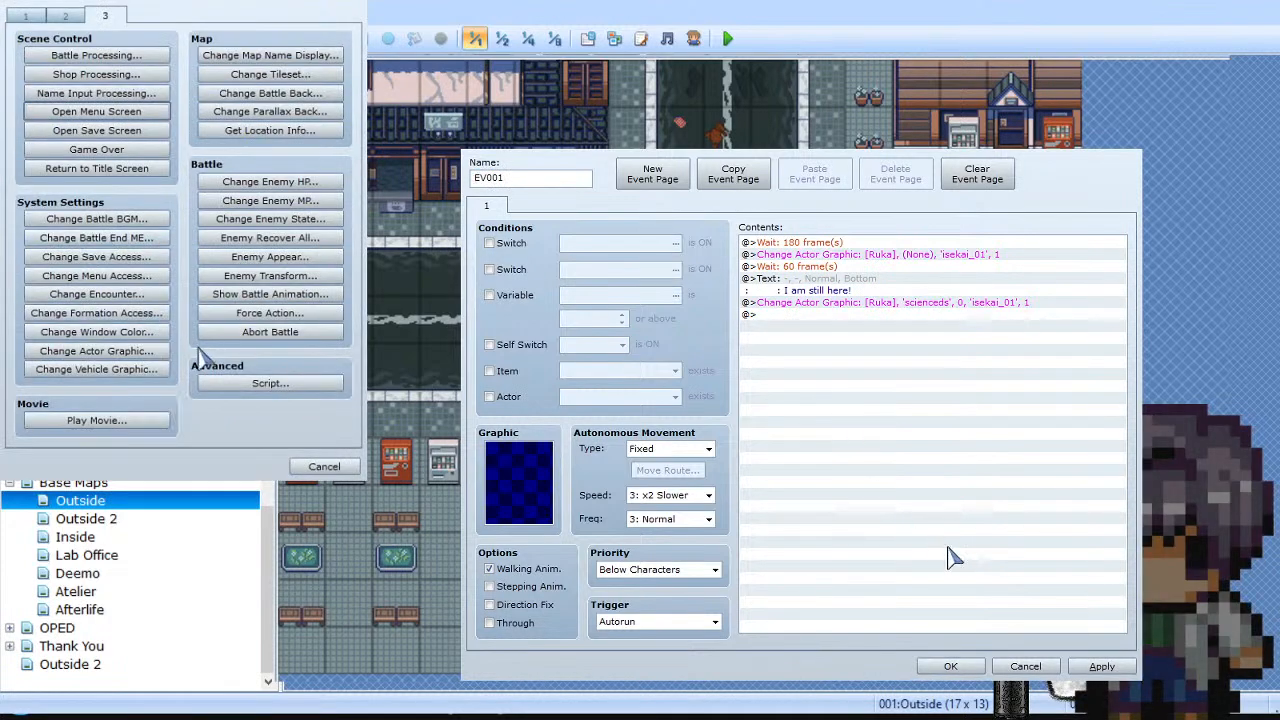
{"action": "left_click", "coordinate": [38, 16]}
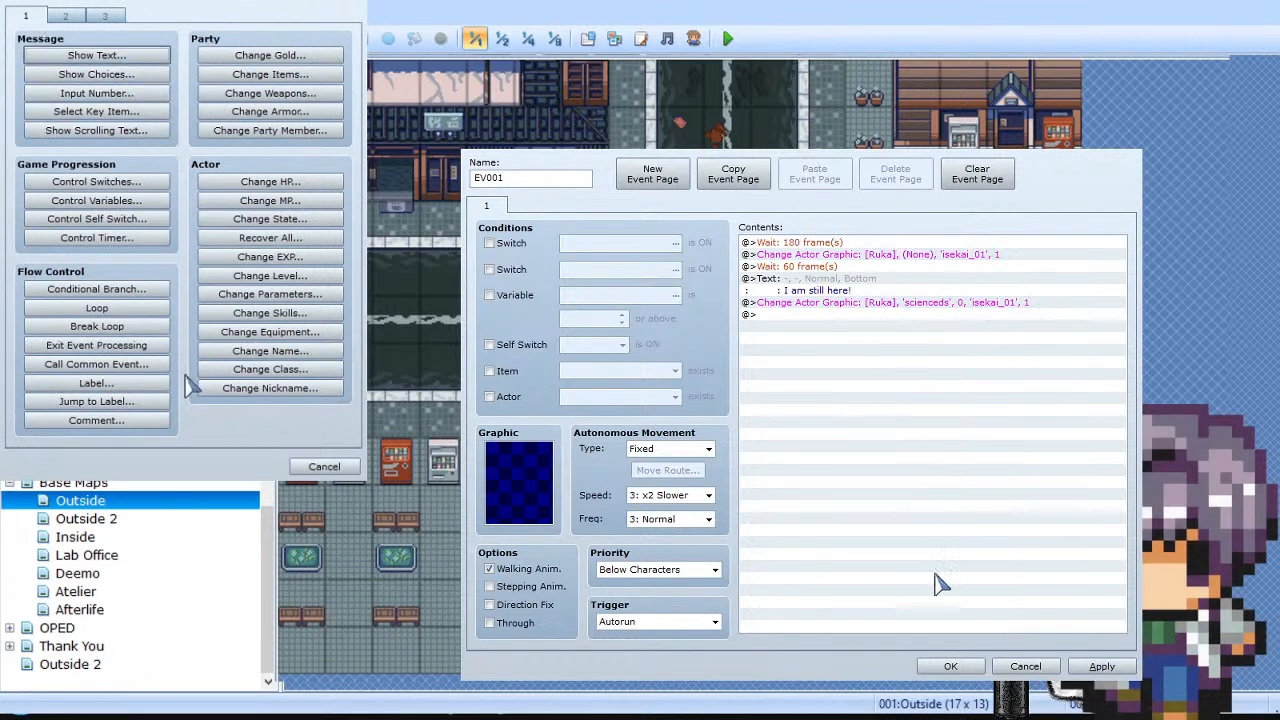
{"action": "left_click", "coordinate": [65, 16]}
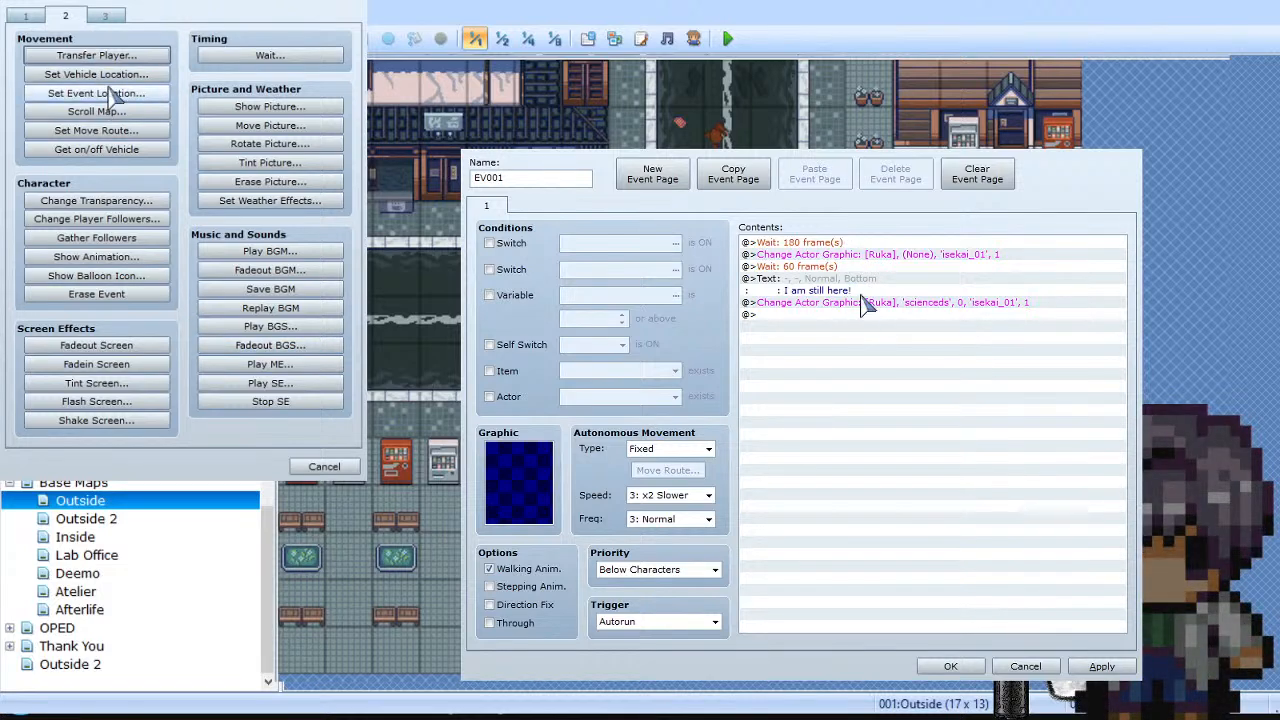
{"action": "left_click", "coordinate": [105, 16]}
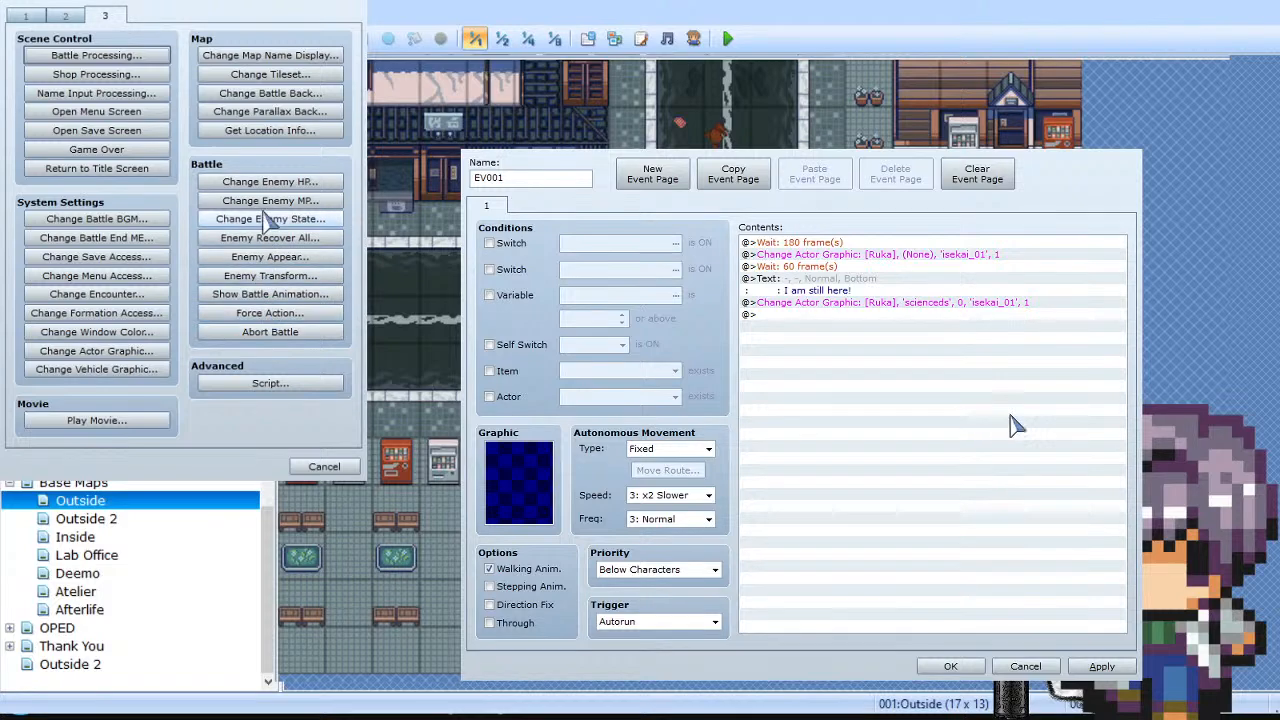
{"action": "left_click", "coordinate": [26, 16]}
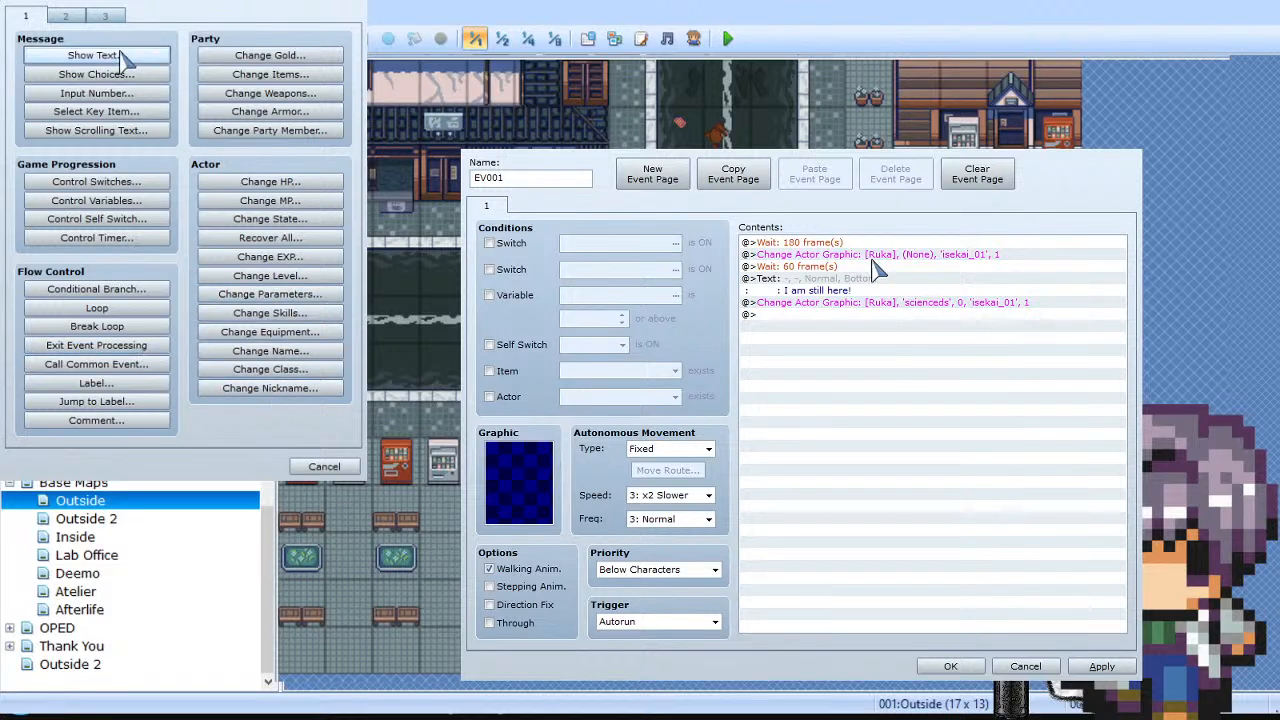
{"action": "left_click", "coordinate": [66, 16]}
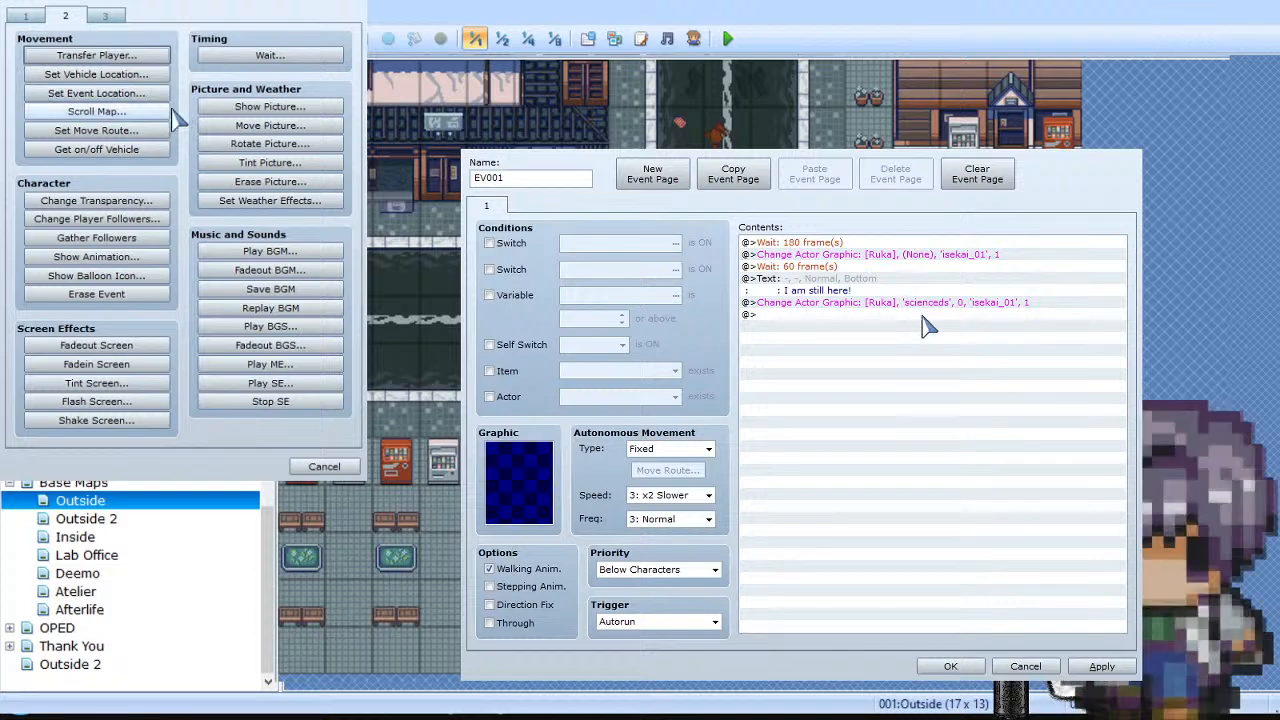
{"action": "left_click", "coordinate": [96, 294]}
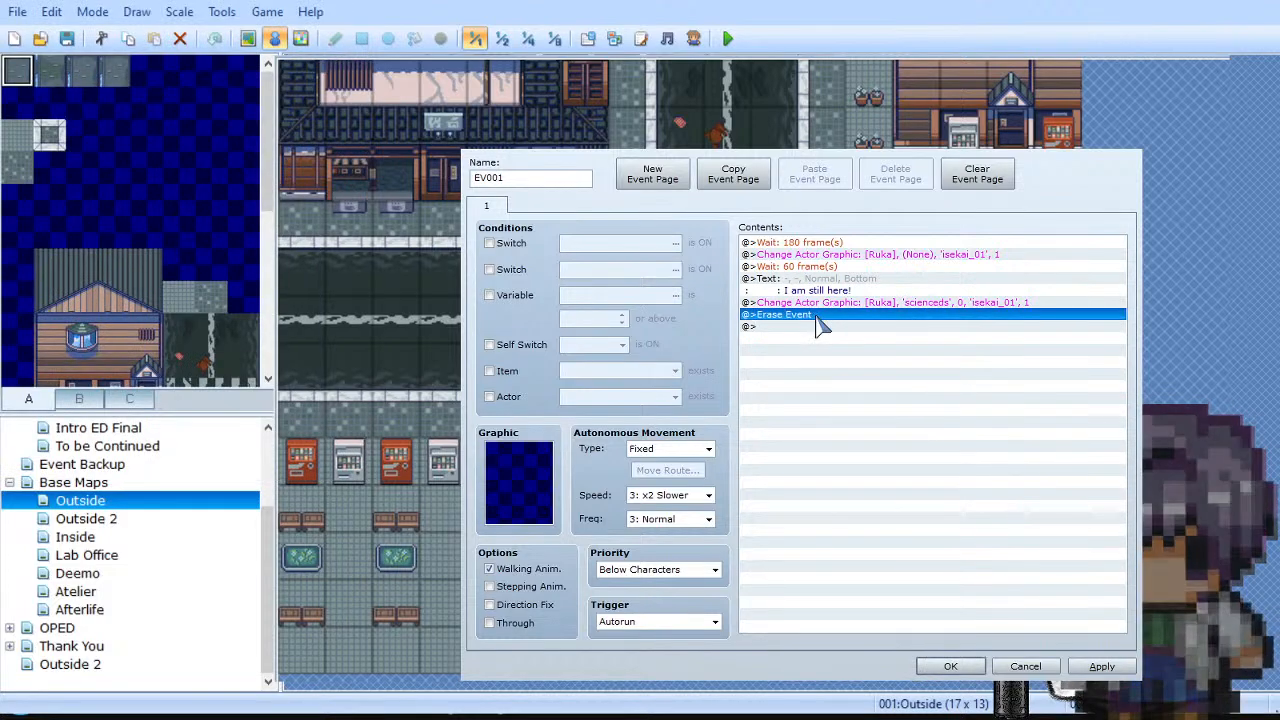
{"action": "double_click", "coordinate": [826, 327]}
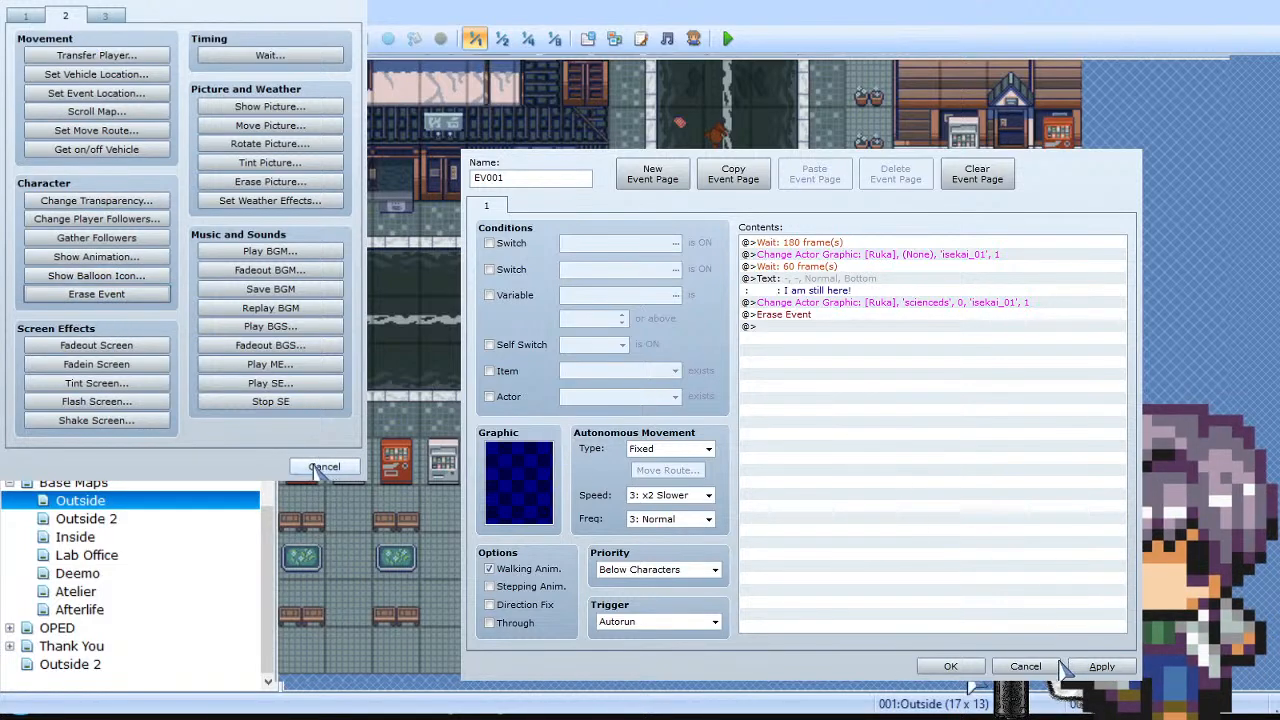
{"action": "left_click", "coordinate": [318, 467]}
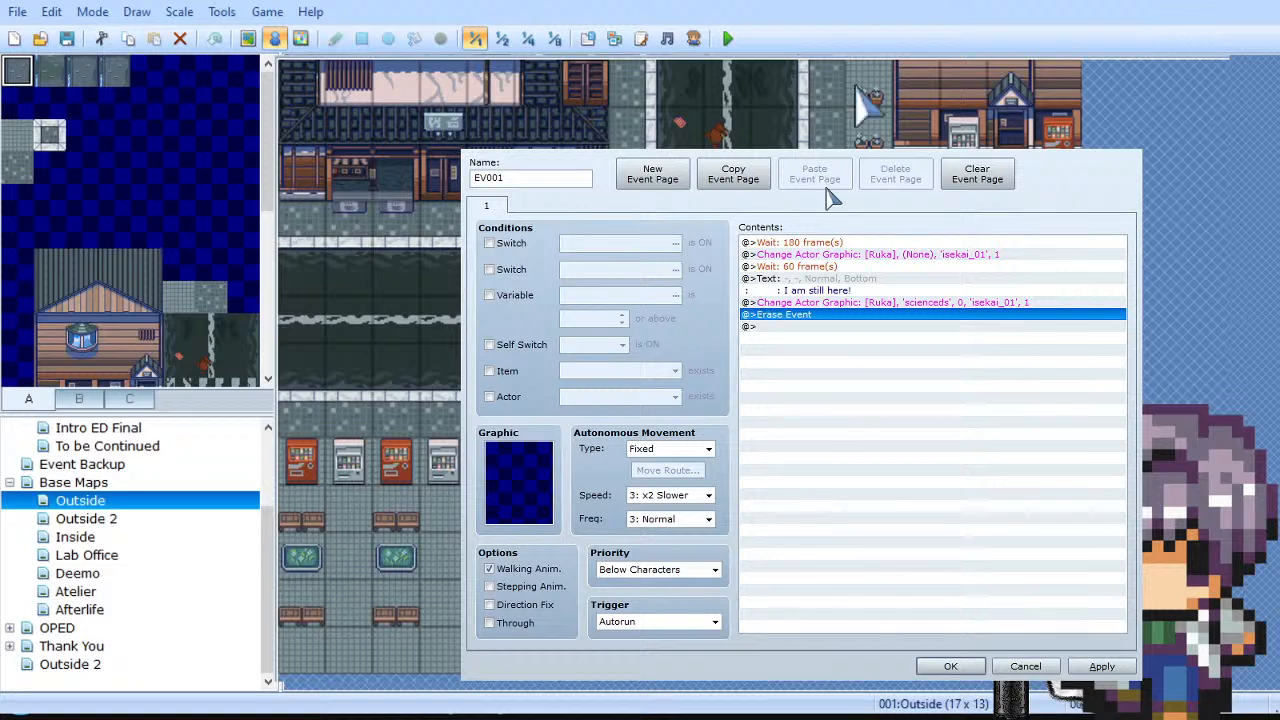
{"action": "left_click", "coordinate": [1101, 666]}
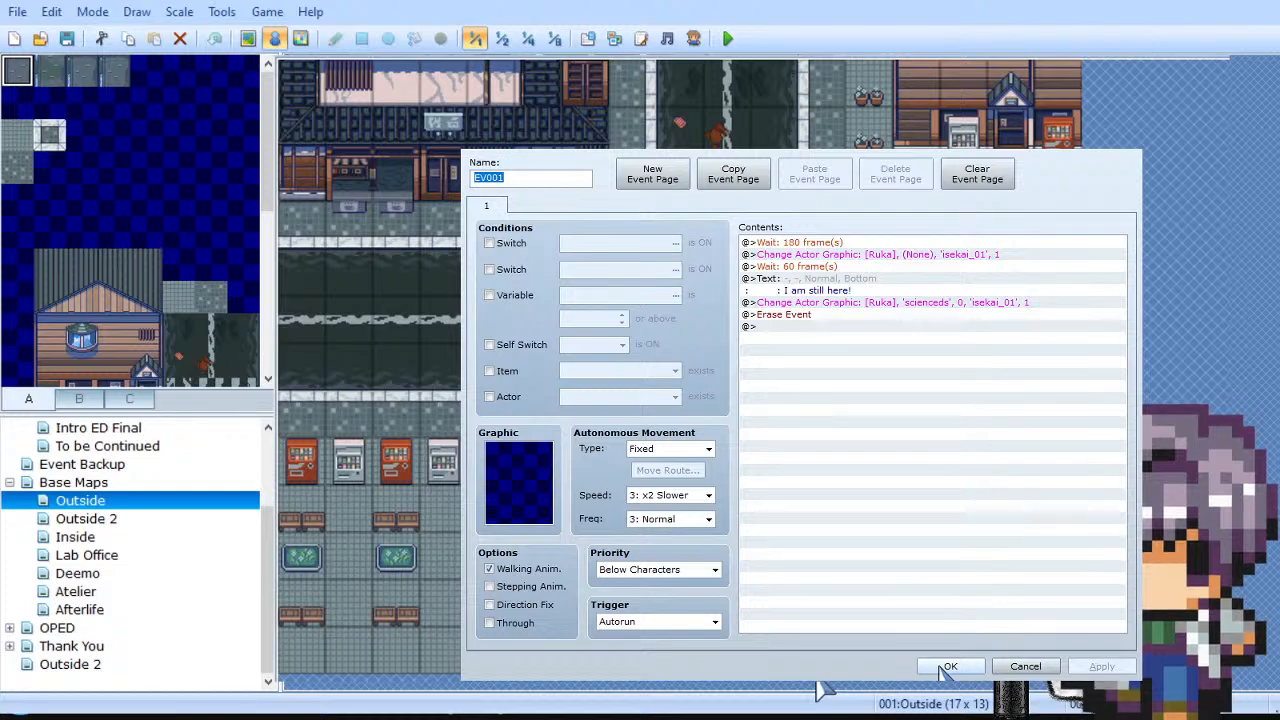
{"action": "left_click", "coordinate": [948, 667]}
Step: Save the changes to Roll Credits, playtest a new game, and dismiss the "I am still here!" message
{"action": "left_click", "coordinate": [728, 38]}
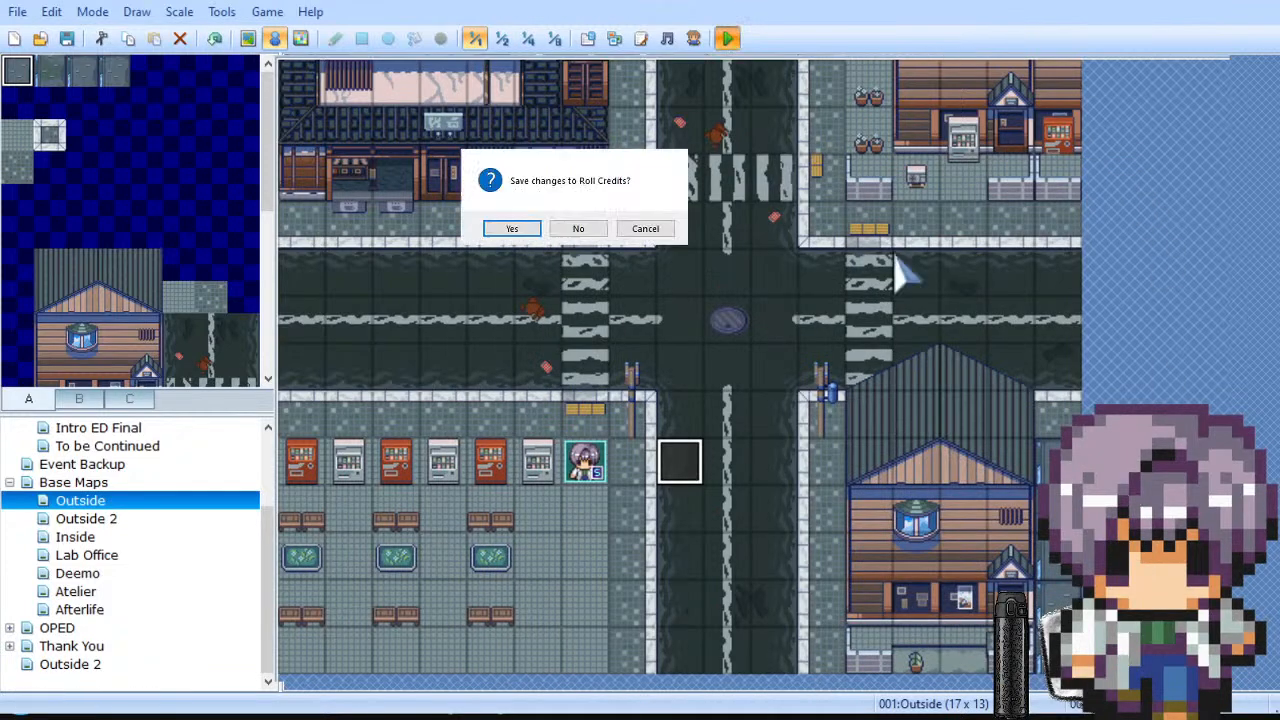
{"action": "left_click", "coordinate": [515, 228]}
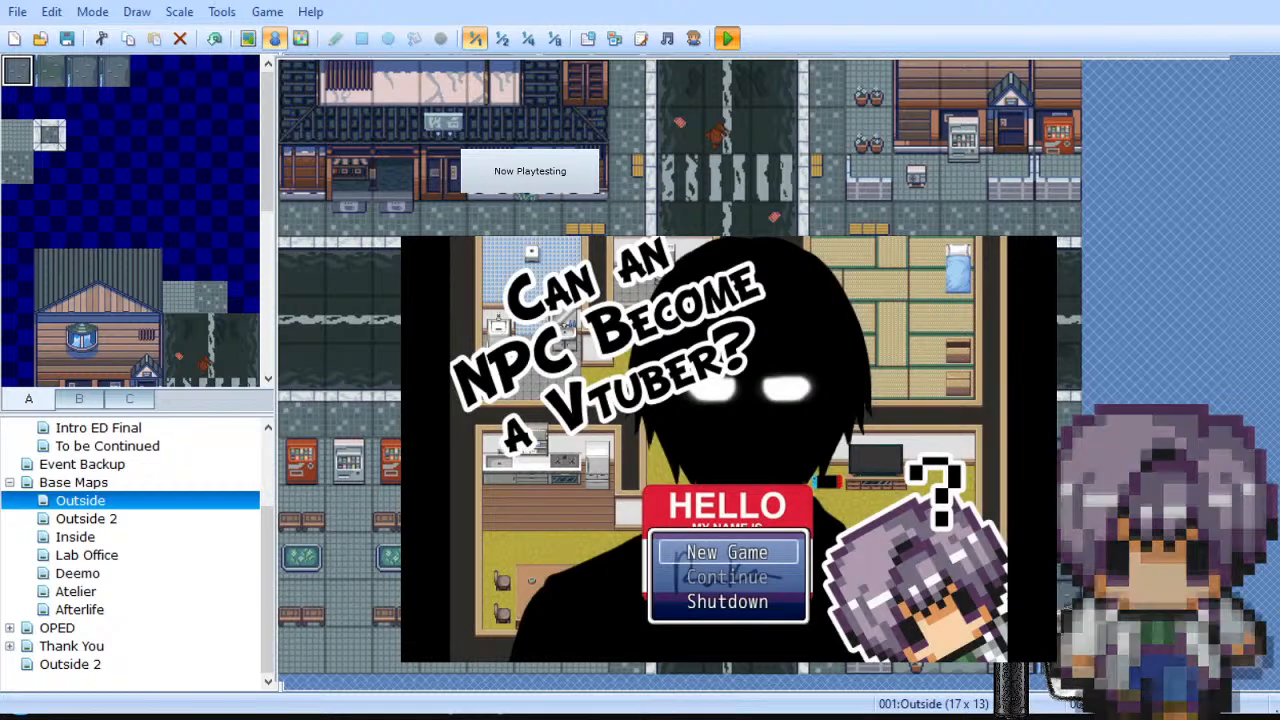
{"action": "key", "text": "Return"}
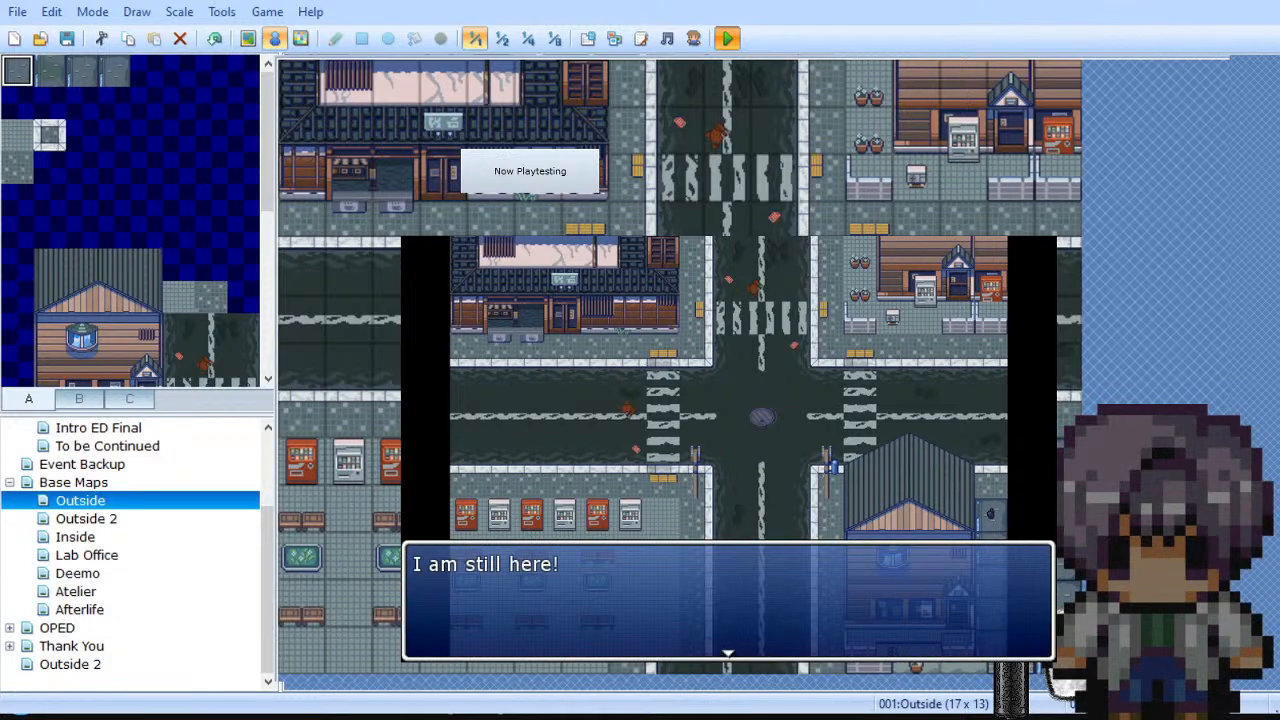
{"action": "key", "text": "Return"}
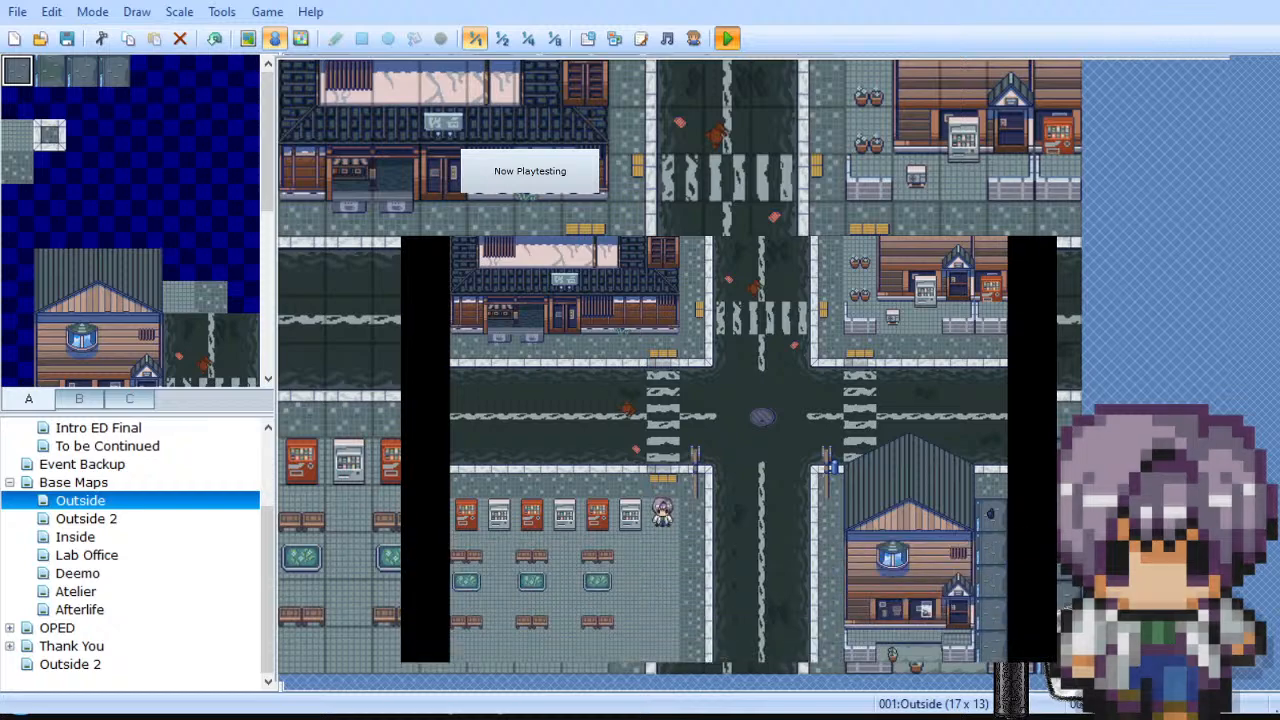
Step: Walk the character around the street and vending machine area to test movement, and close the playtest
{"action": "key", "text": "Right"}
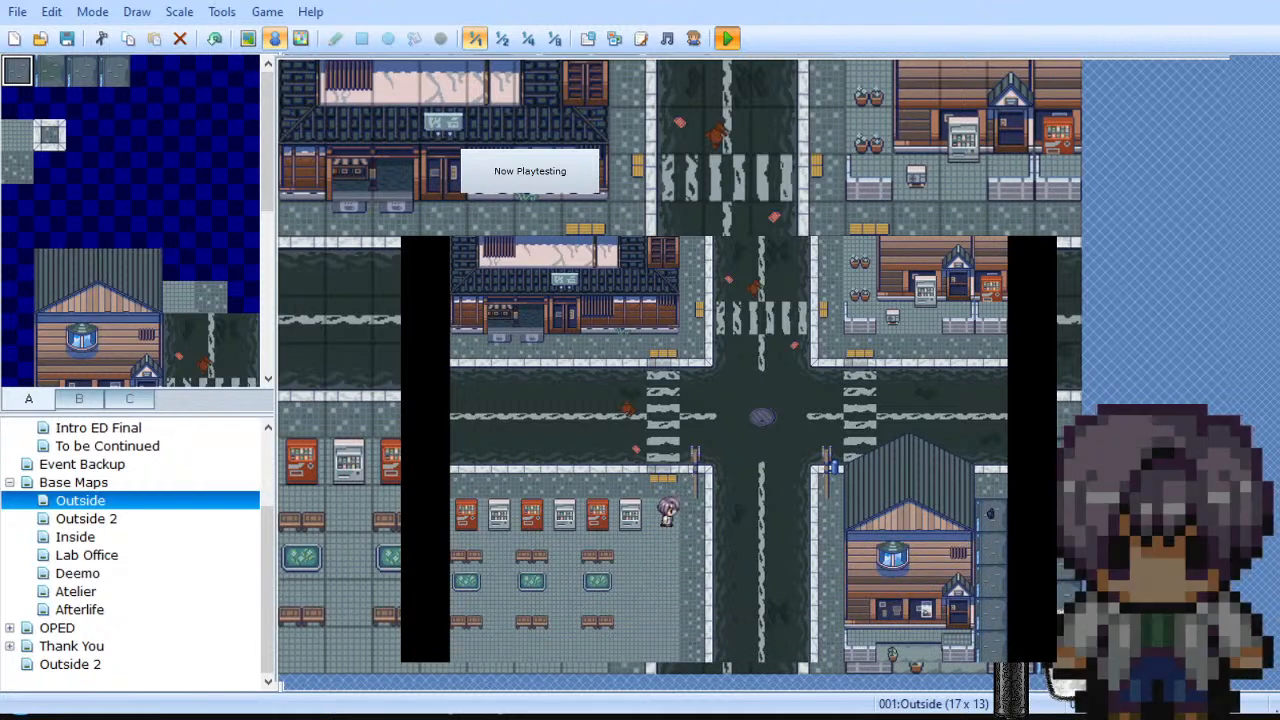
{"action": "key", "text": "Right"}
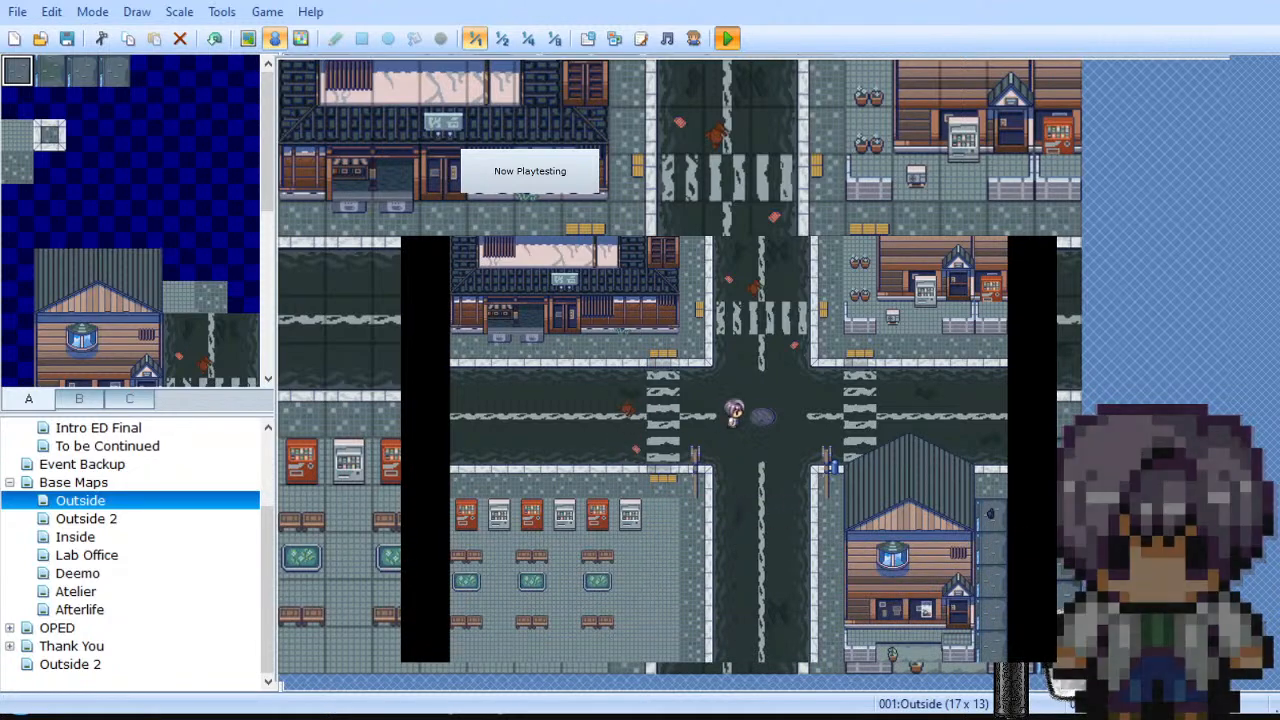
{"action": "key", "text": "Down"}
{"action": "key", "text": "Left"}
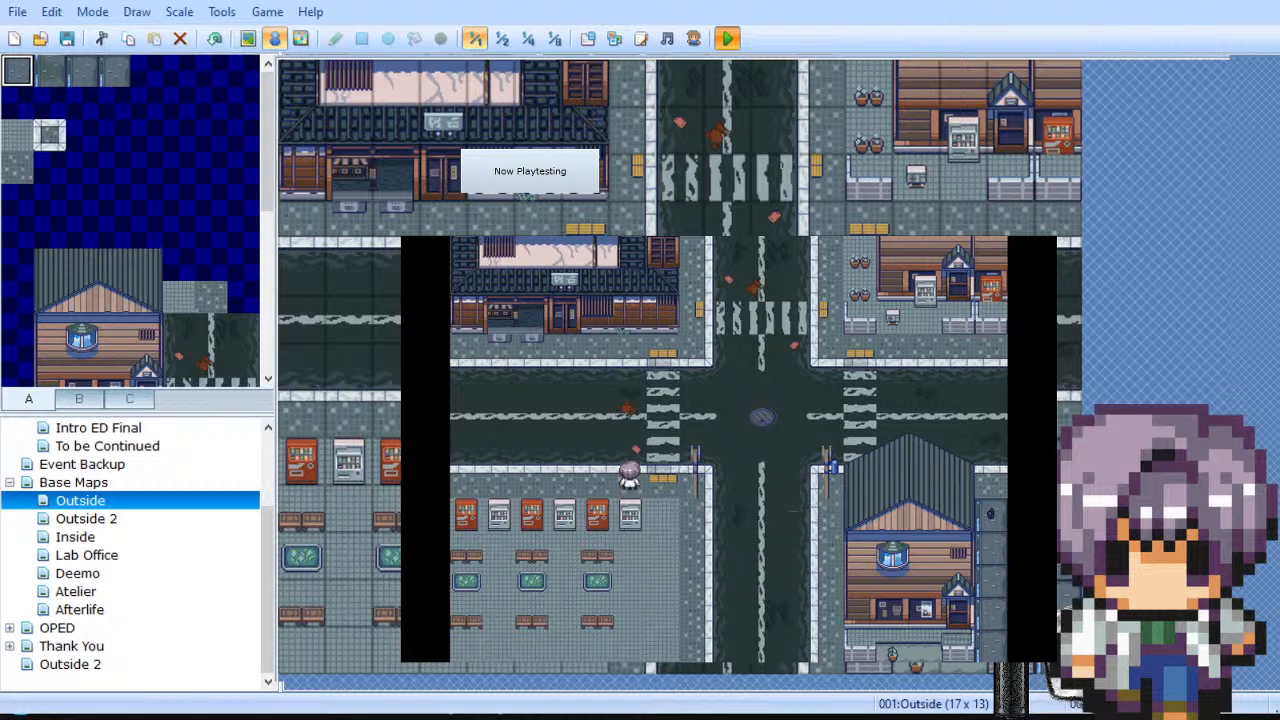
{"action": "key", "text": "Up"}
{"action": "key", "text": "Right"}
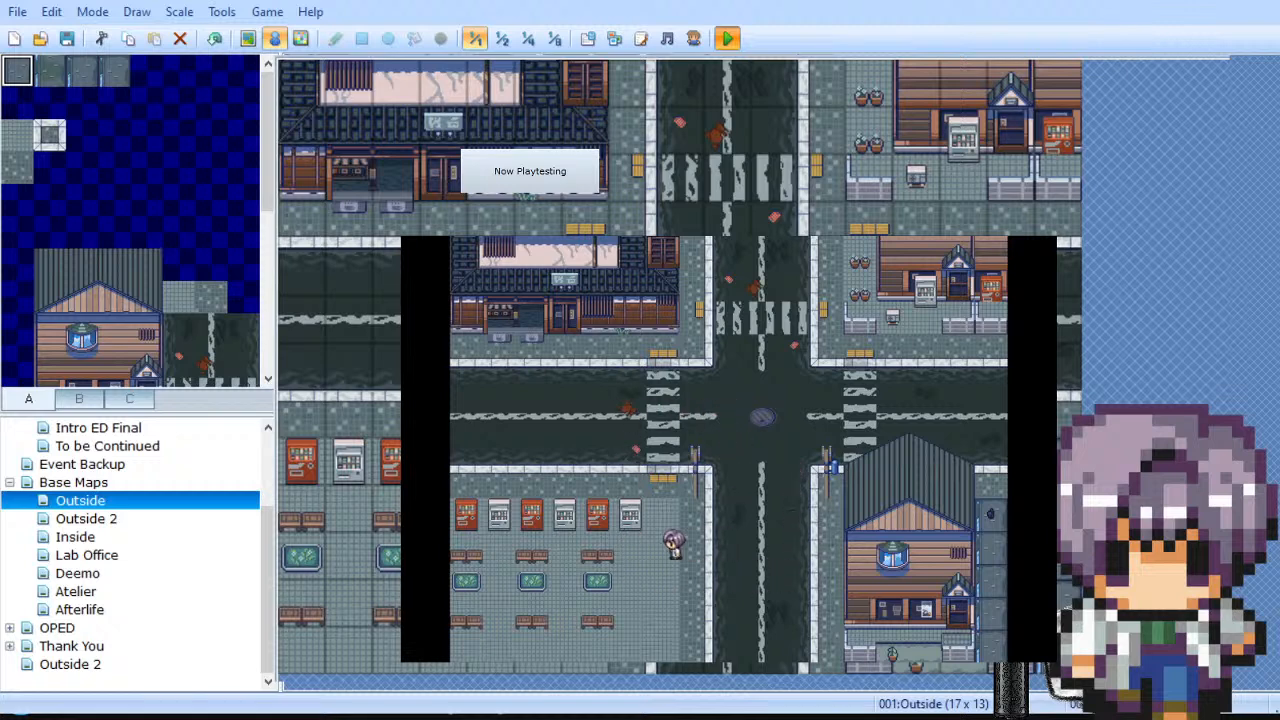
{"action": "key", "text": "Left"}
{"action": "key", "text": "Up"}
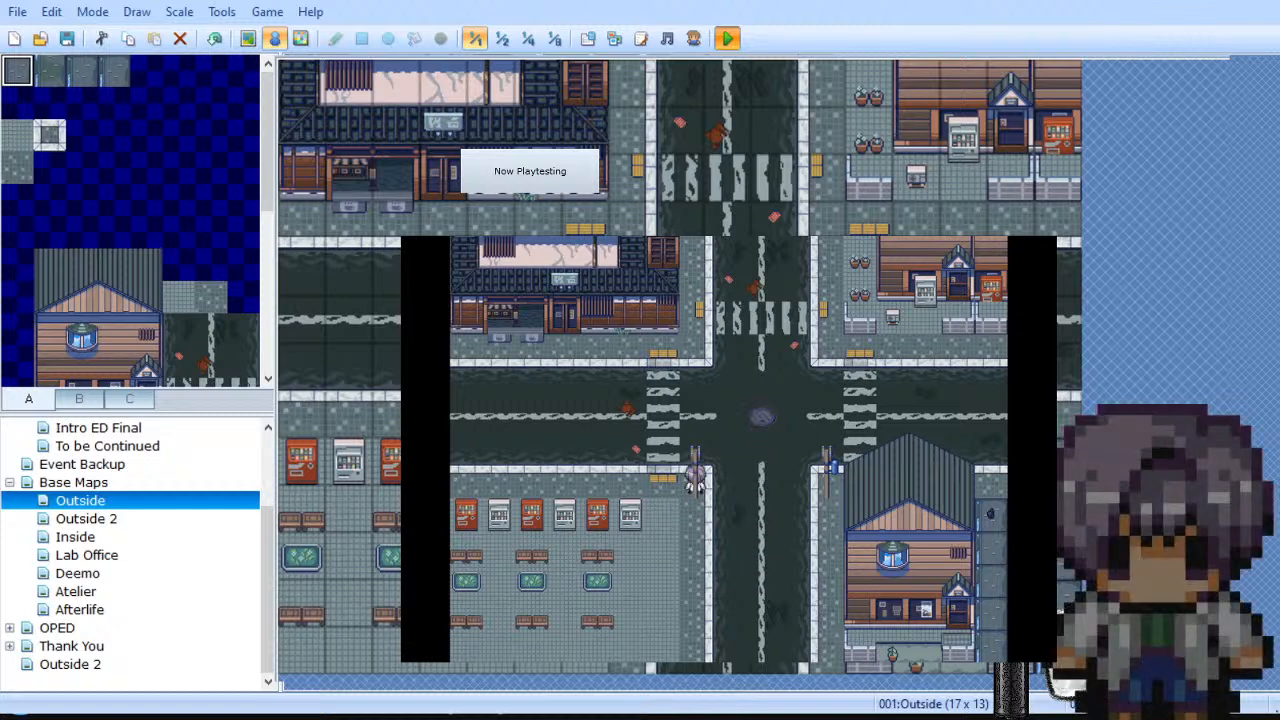
{"action": "key", "text": "alt+F4"}
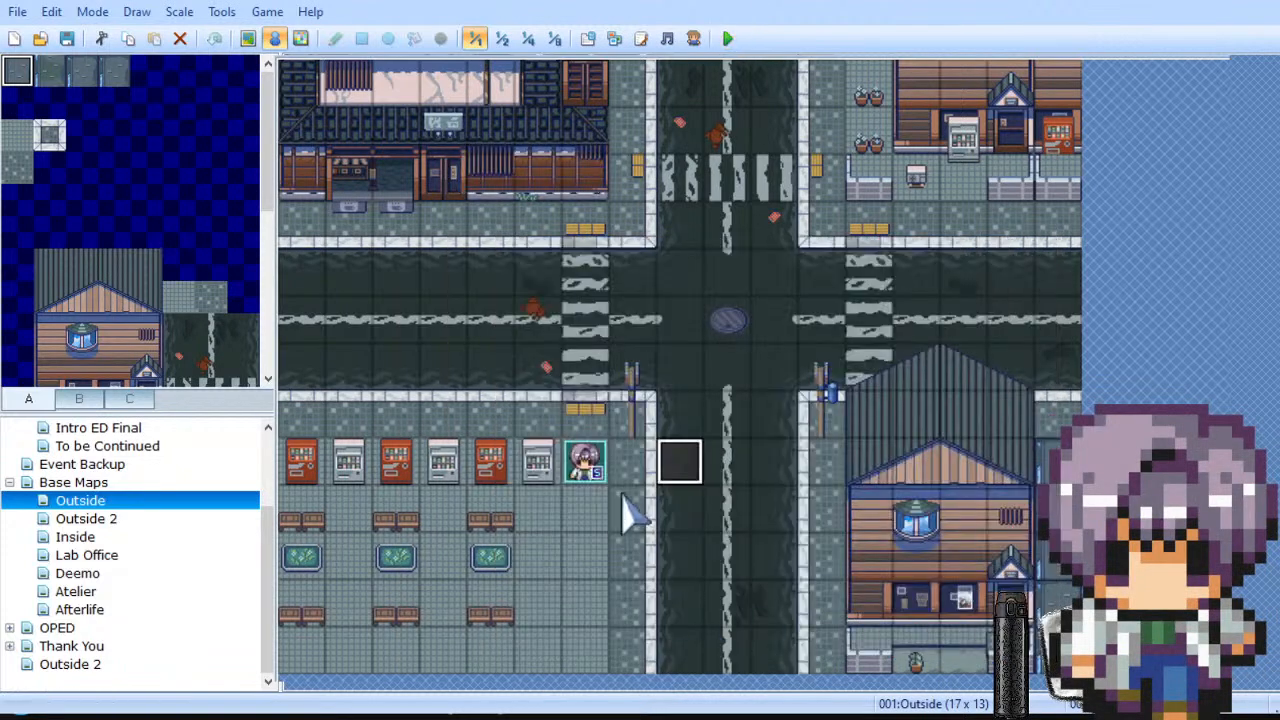
Step: Change the road event's trigger to Parallel Process and save the event
{"action": "double_click", "coordinate": [674, 478]}
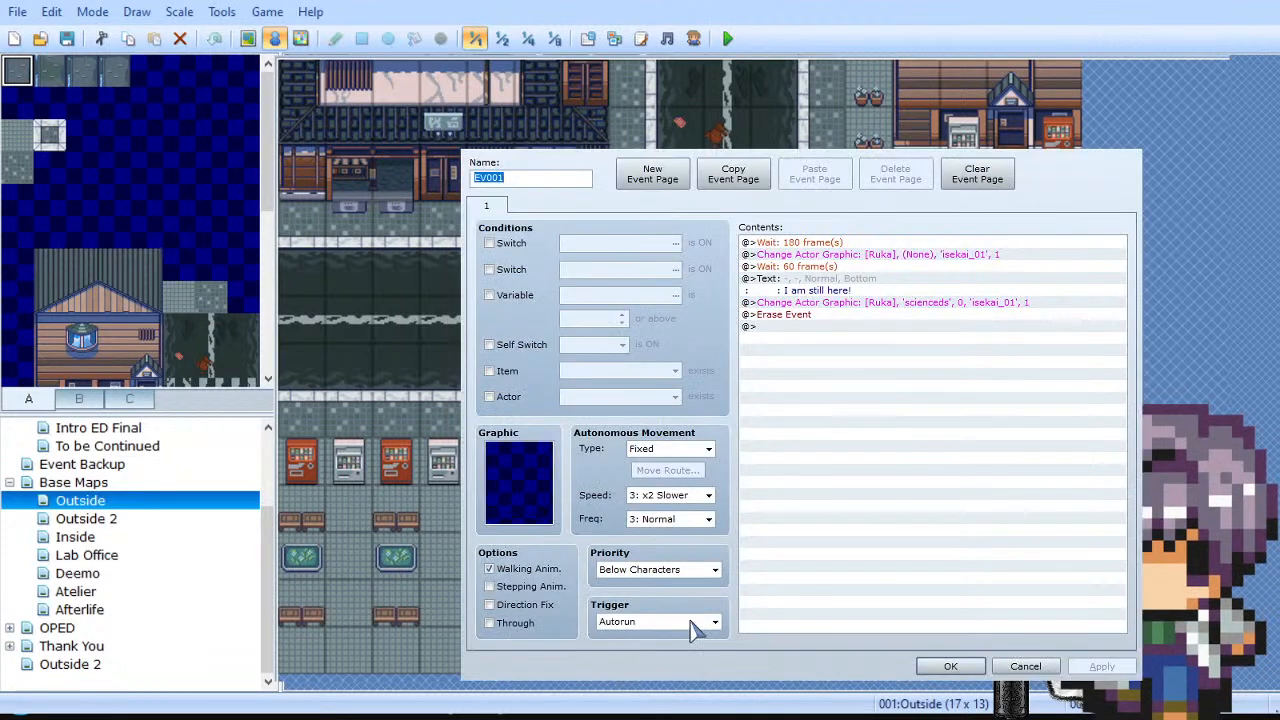
{"action": "key", "text": "Down"}
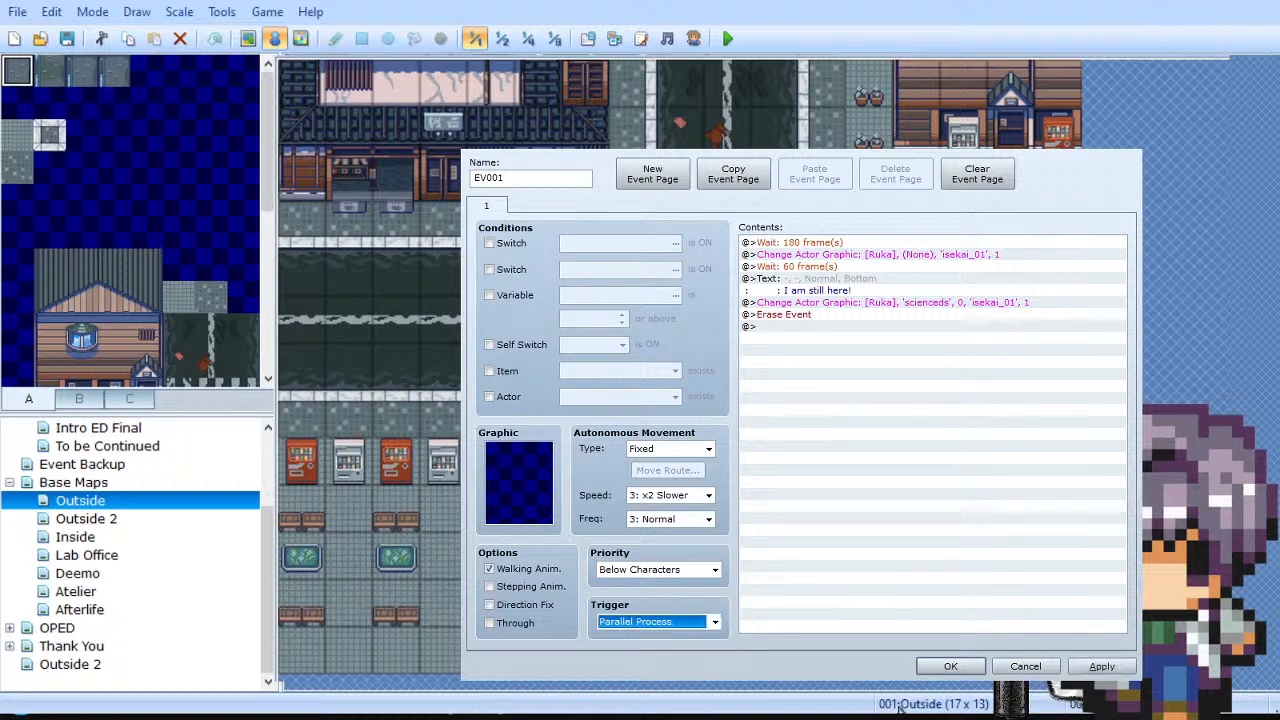
{"action": "left_click", "coordinate": [950, 666]}
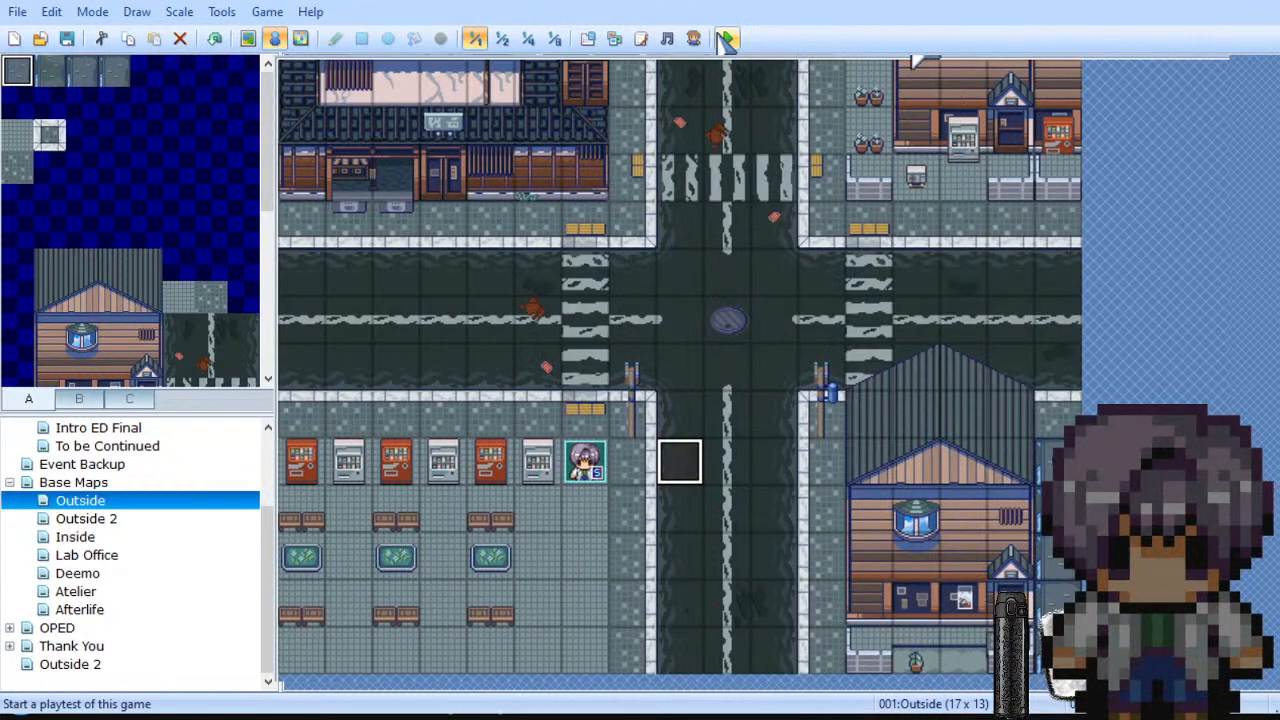
Step: Save and playtest a new game, walking the character around while the event runs, and dismiss its message
{"action": "left_click", "coordinate": [726, 40]}
{"action": "key", "text": "Return"}
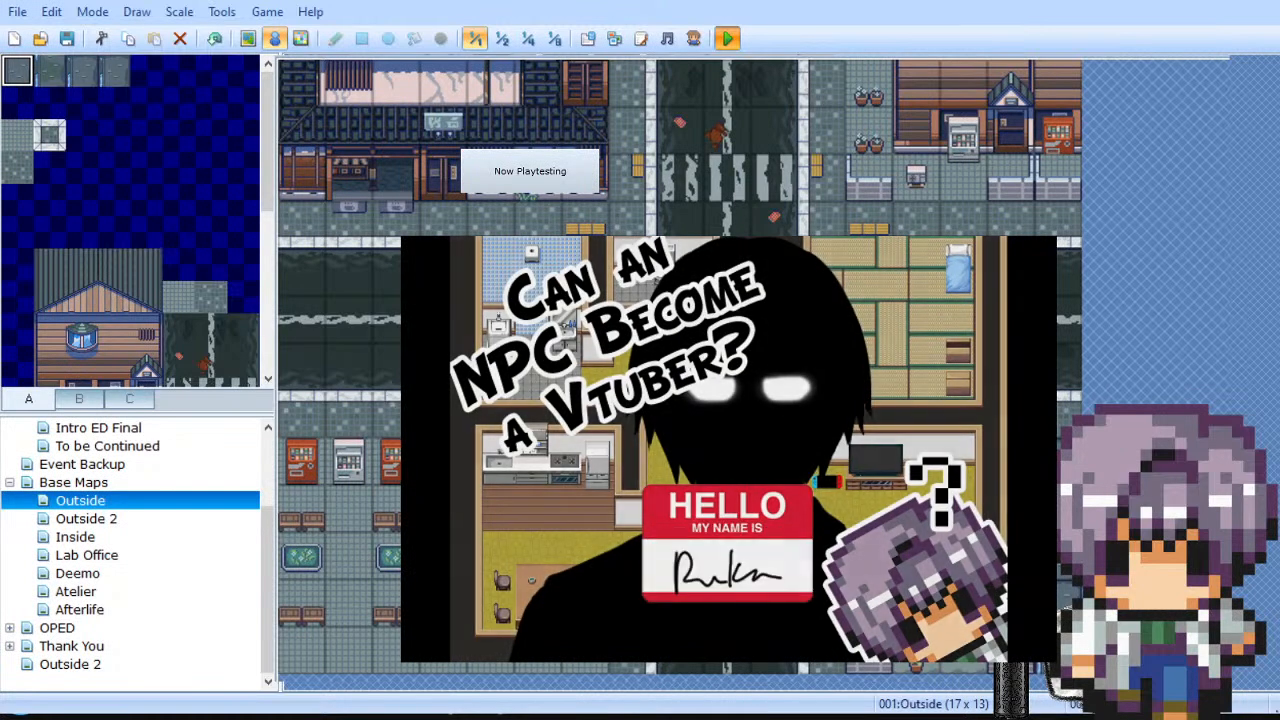
{"action": "key", "text": "Right"}
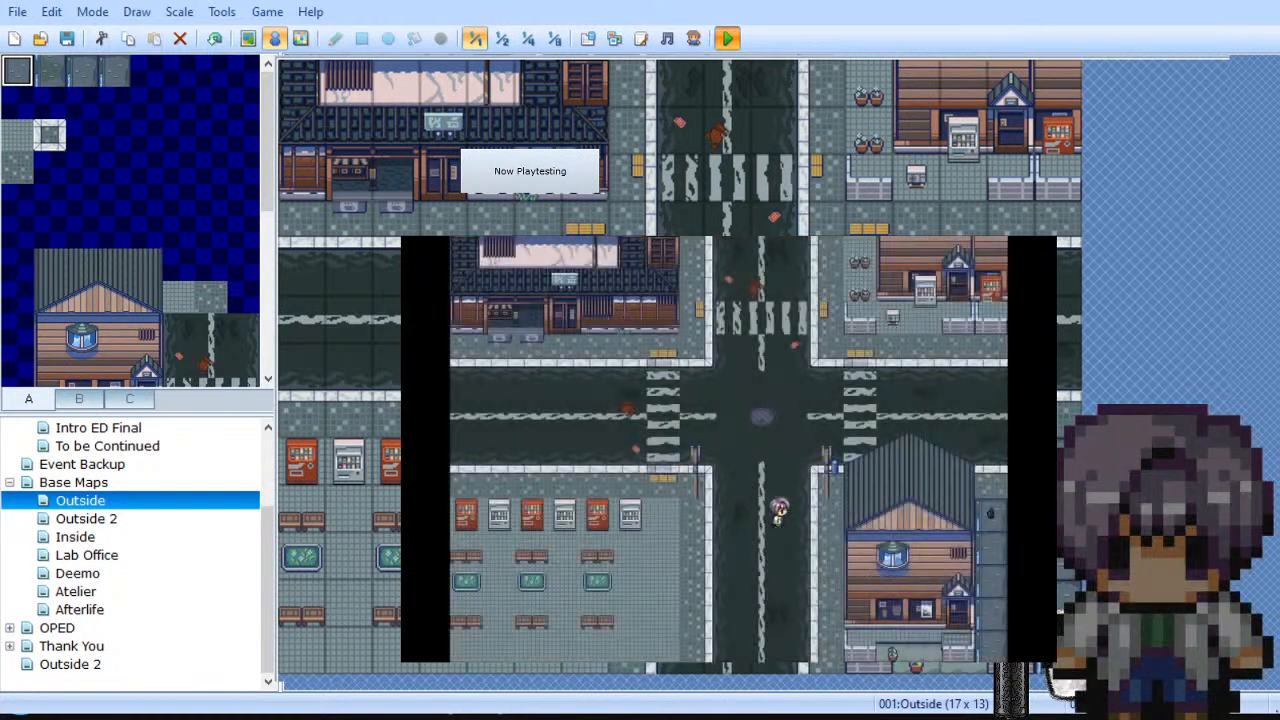
{"action": "key", "text": "Left"}
{"action": "key", "text": "Left"}
{"action": "key", "text": "Up"}
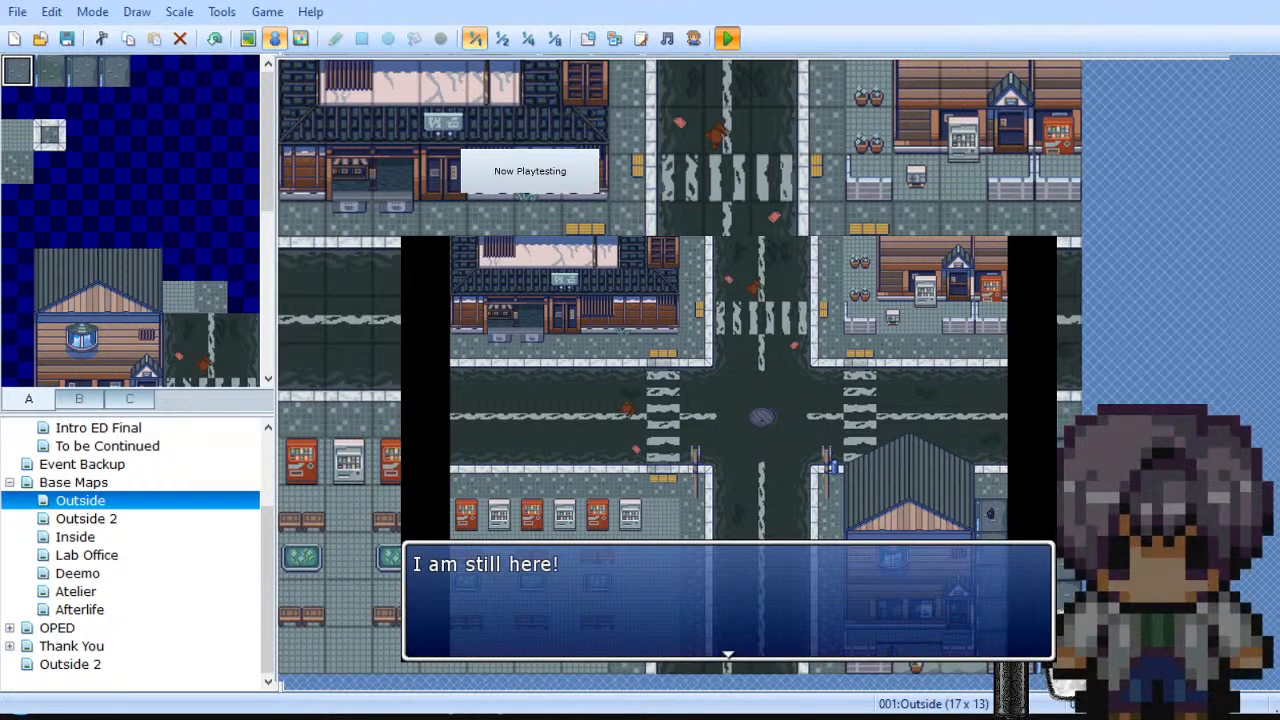
{"action": "key", "text": "Return"}
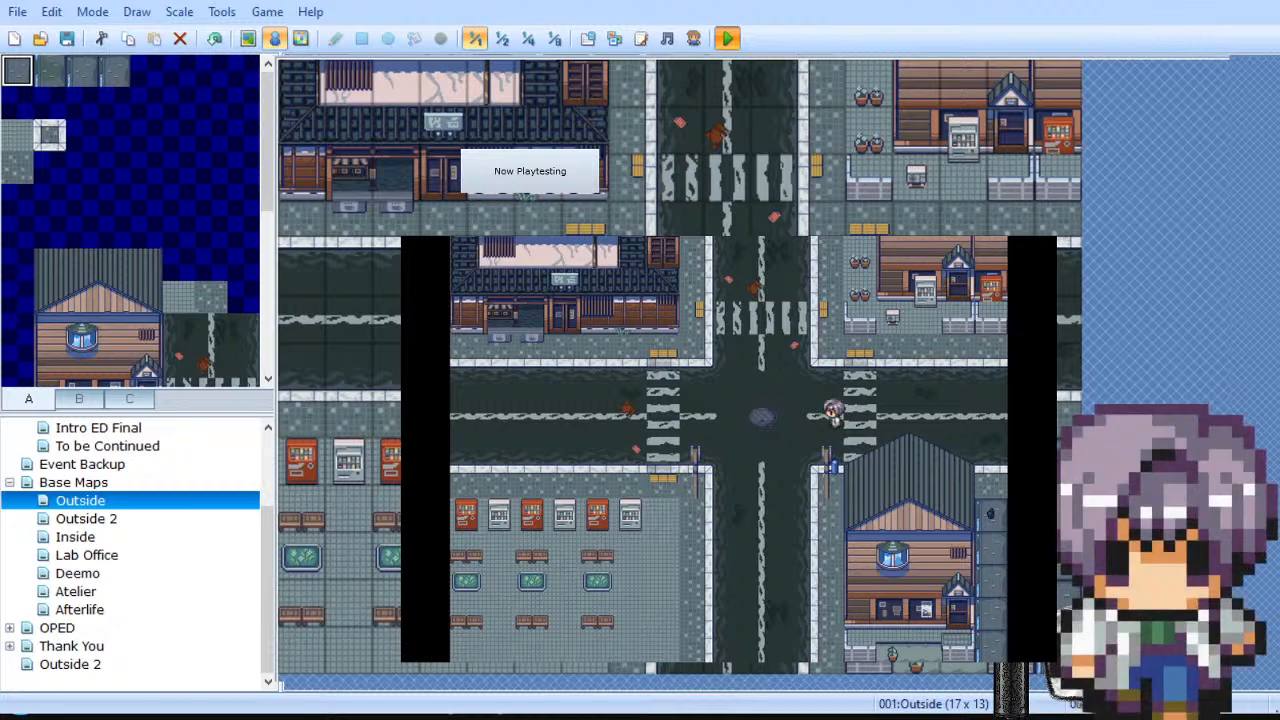
Step: Walk the restored character around the intersection and sidewalk to check movement once the event has been erased
{"action": "key", "text": "Right"}
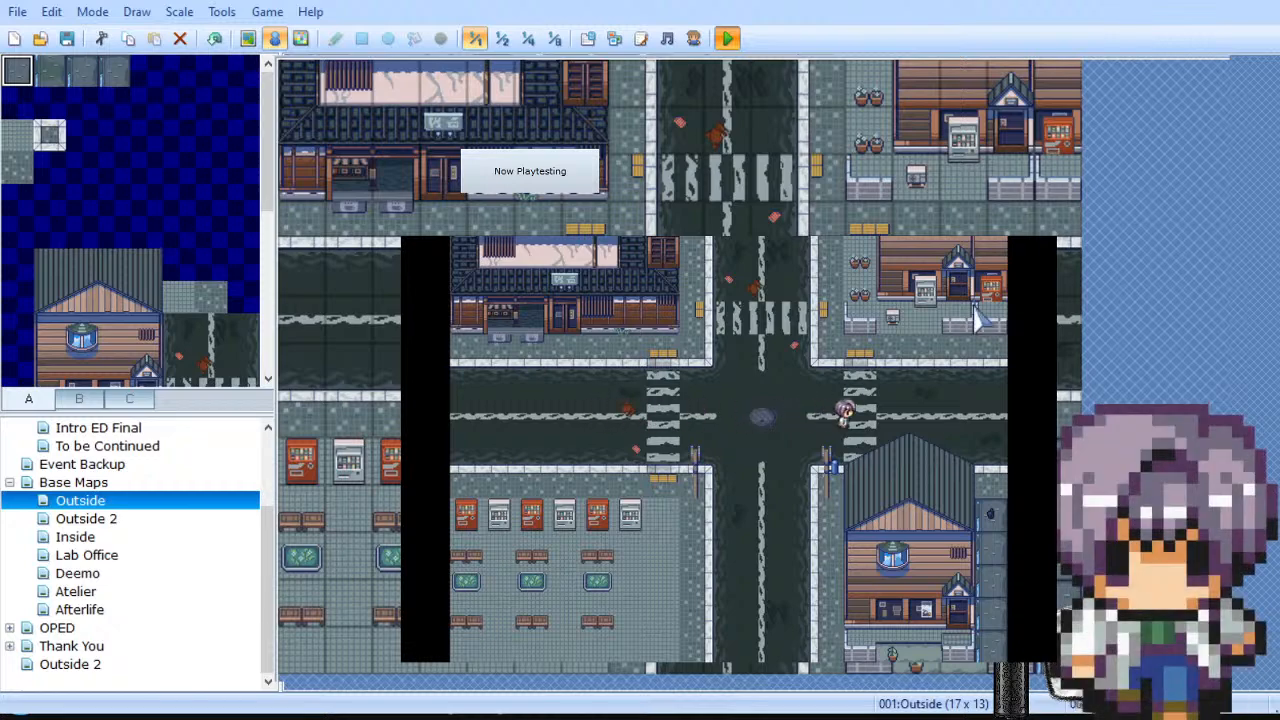
{"action": "key", "text": "Down"}
{"action": "key", "text": "Down"}
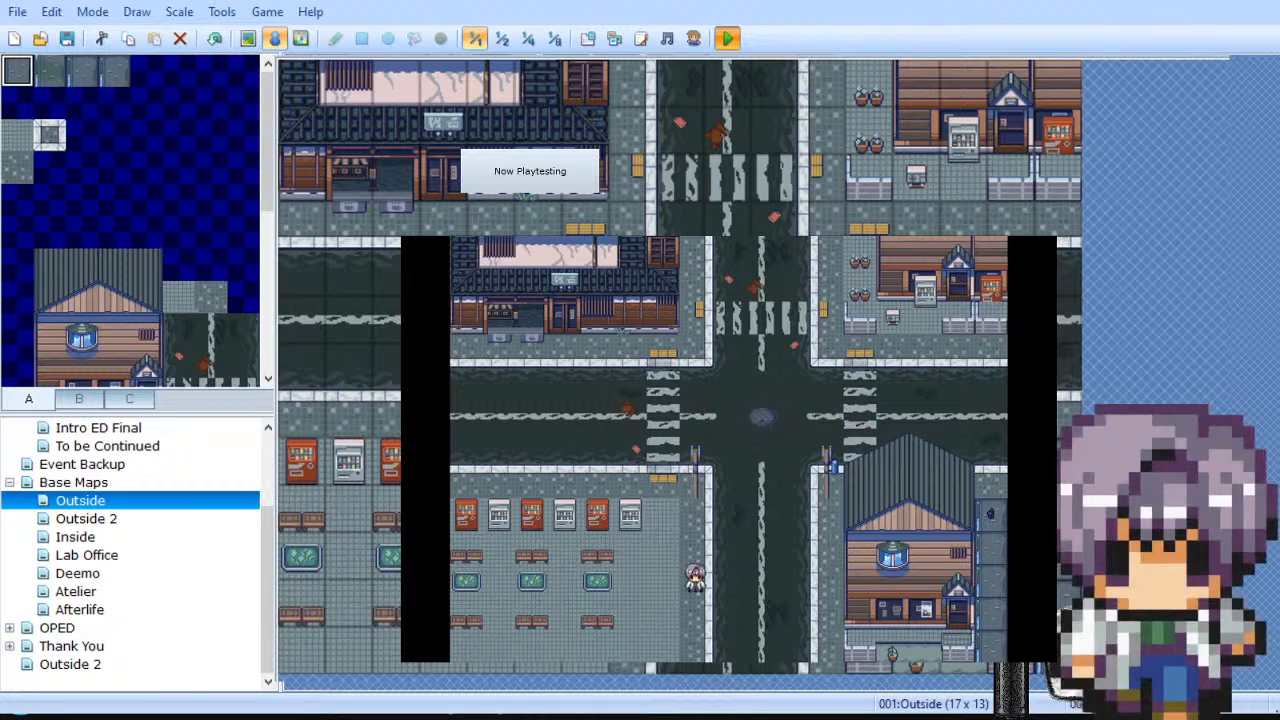
{"action": "key", "text": "Up"}
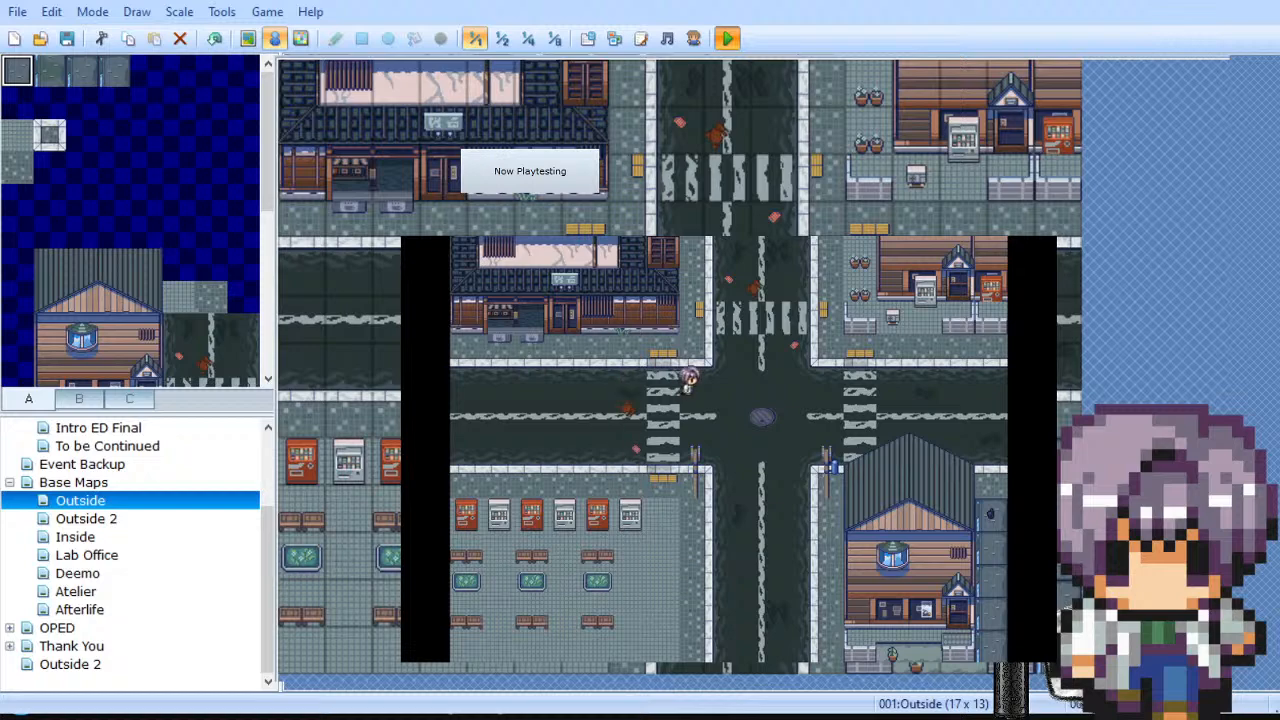
Step: Walk the player back into the middle of the intersection and close the playtest
{"action": "key", "text": "Right"}
{"action": "key", "text": "Down"}
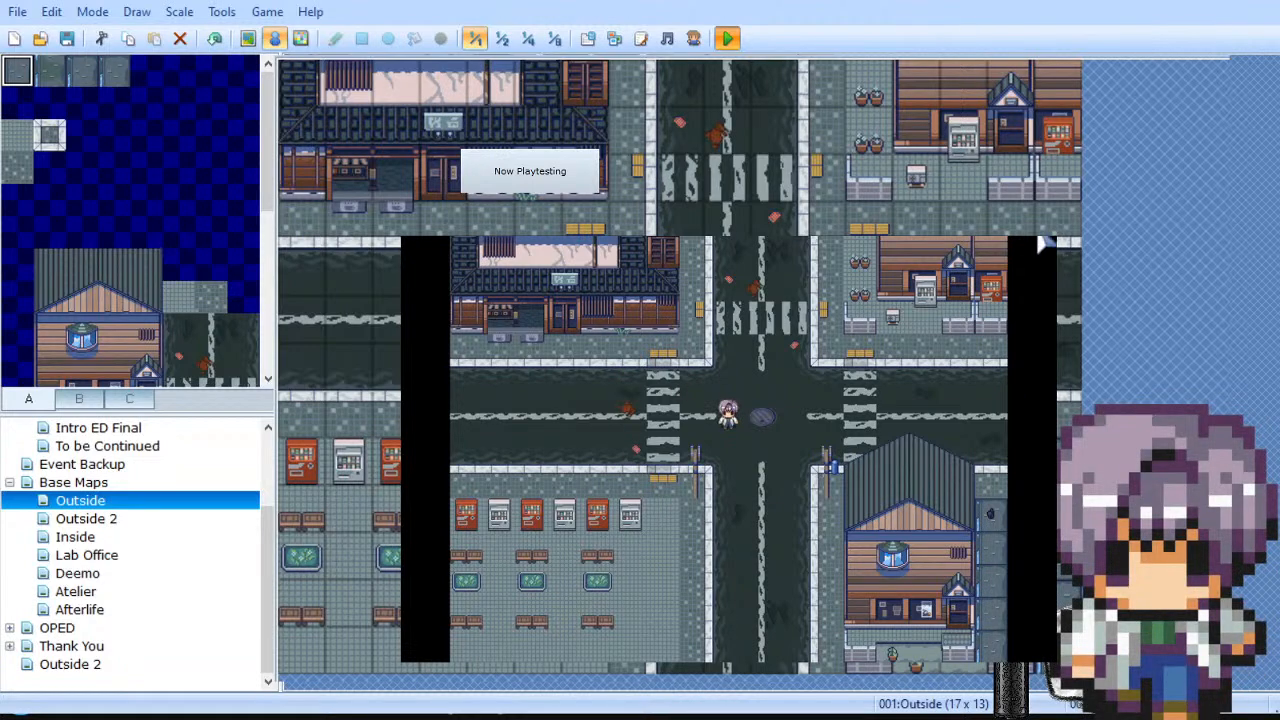
{"action": "left_click", "coordinate": [1038, 218]}
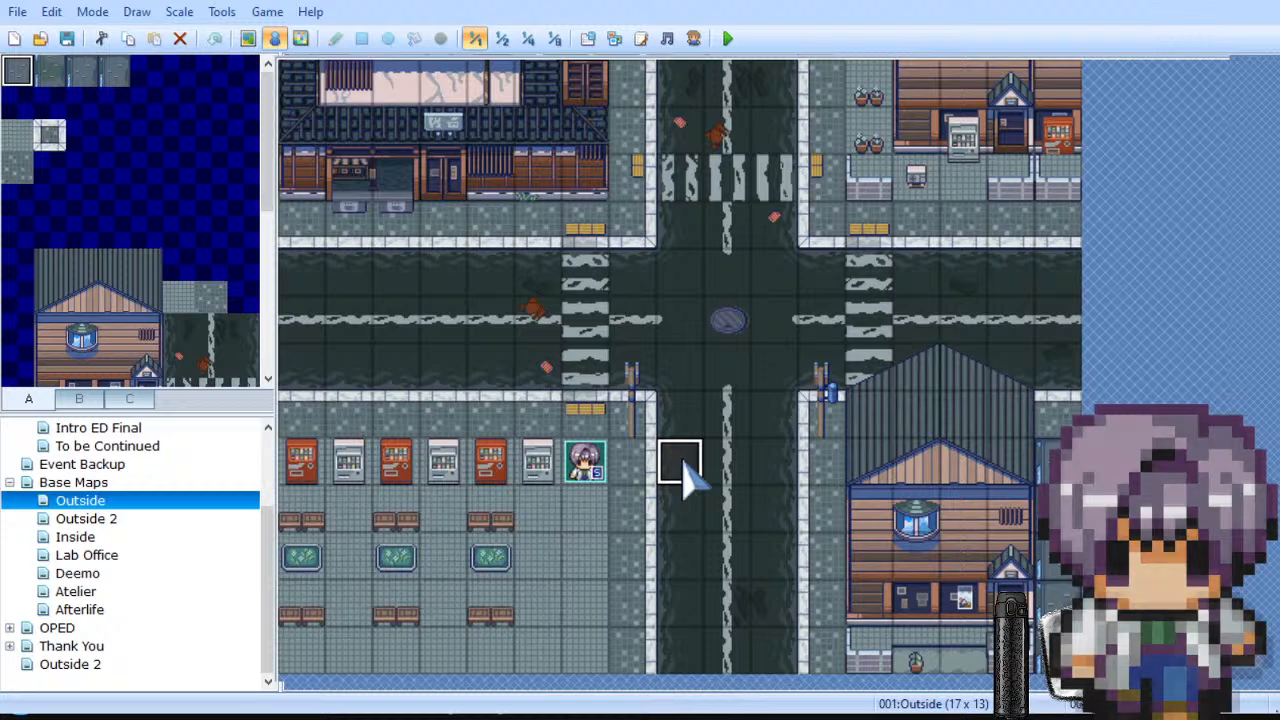
Step: Create an event on the intersection tile below the manhole and give it the dark-haired character with glasses as its graphic
{"action": "left_click", "coordinate": [694, 358]}
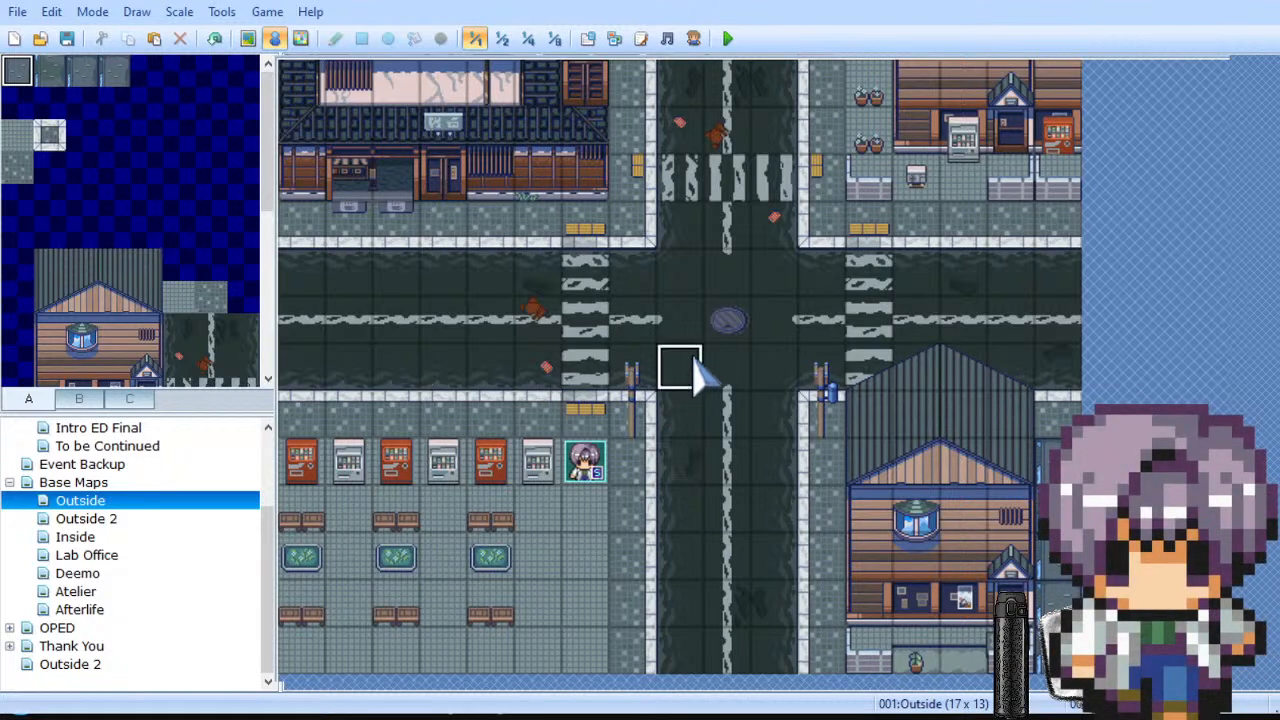
{"action": "double_click", "coordinate": [757, 385]}
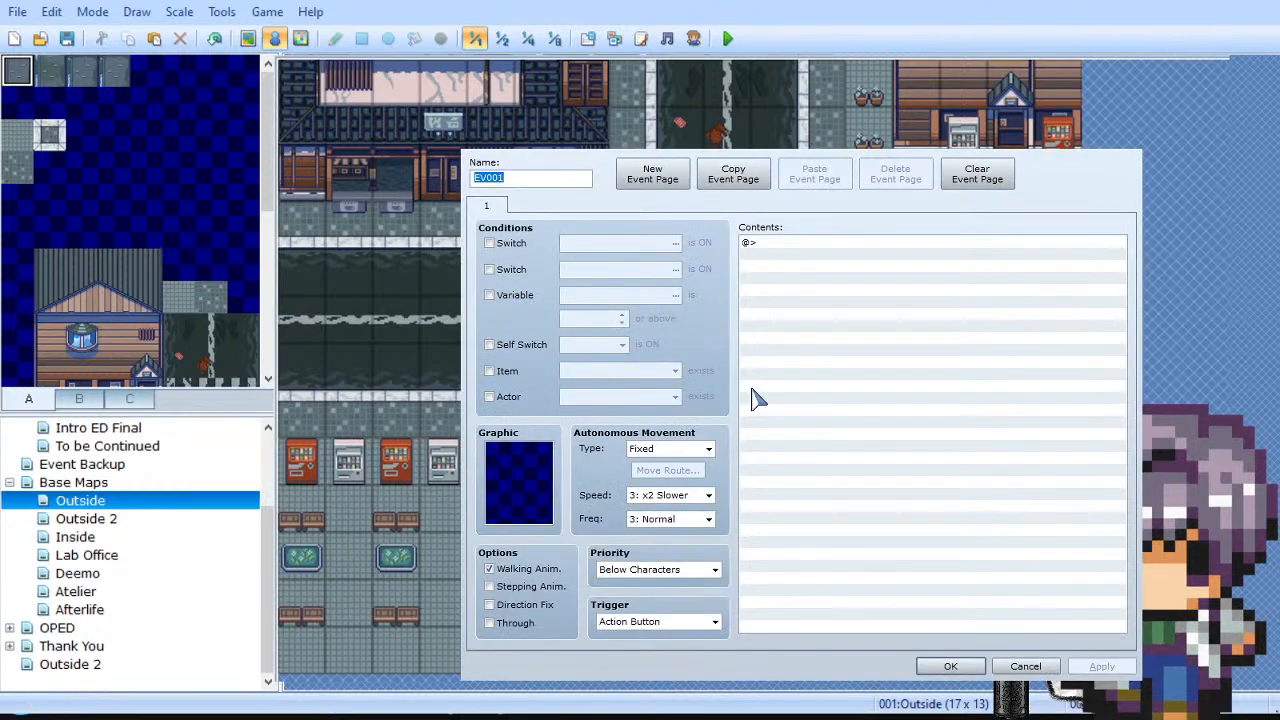
{"action": "double_click", "coordinate": [489, 480]}
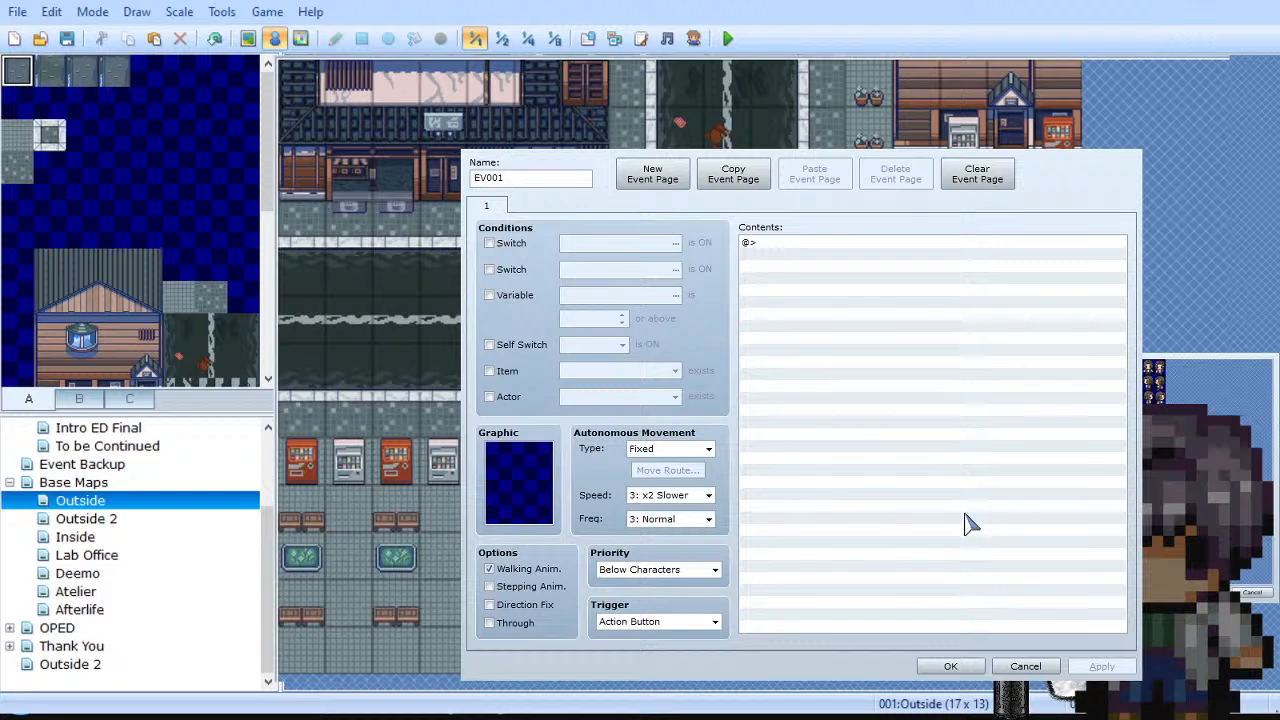
{"action": "left_click", "coordinate": [980, 613]}
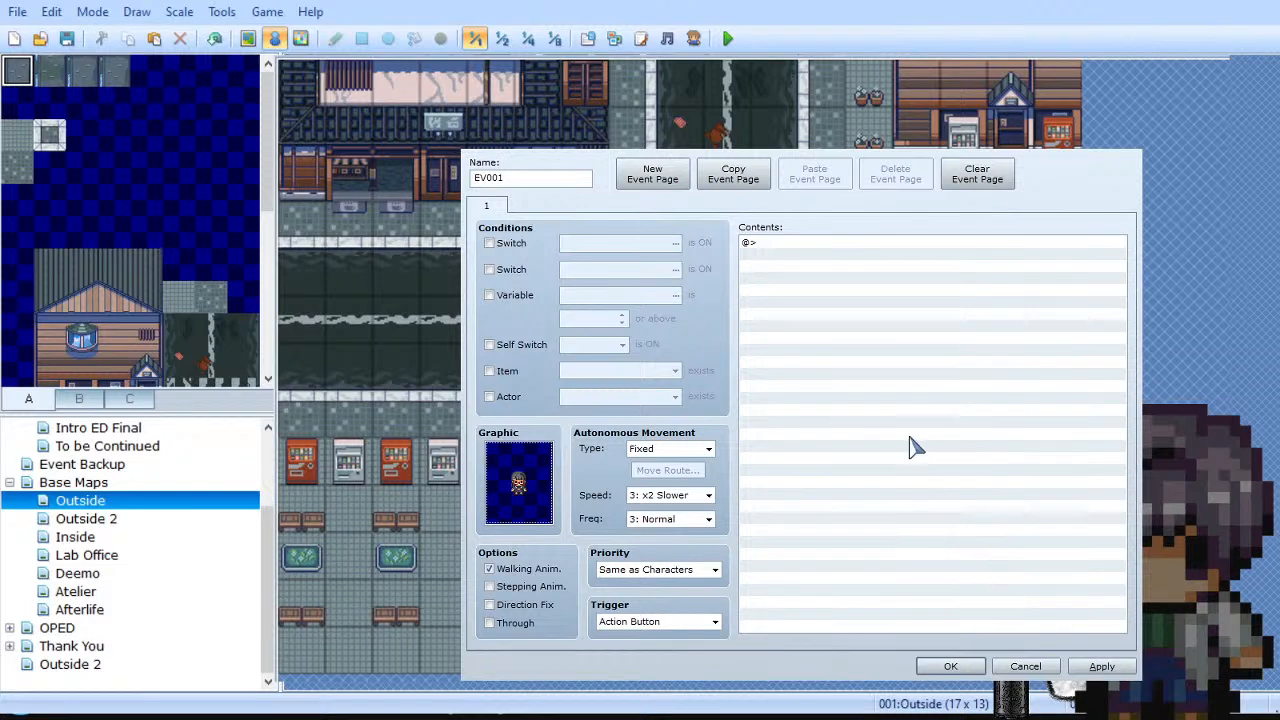
Step: Enable the stepping animation for the dark-haired character's event and save it
{"action": "left_click", "coordinate": [533, 587]}
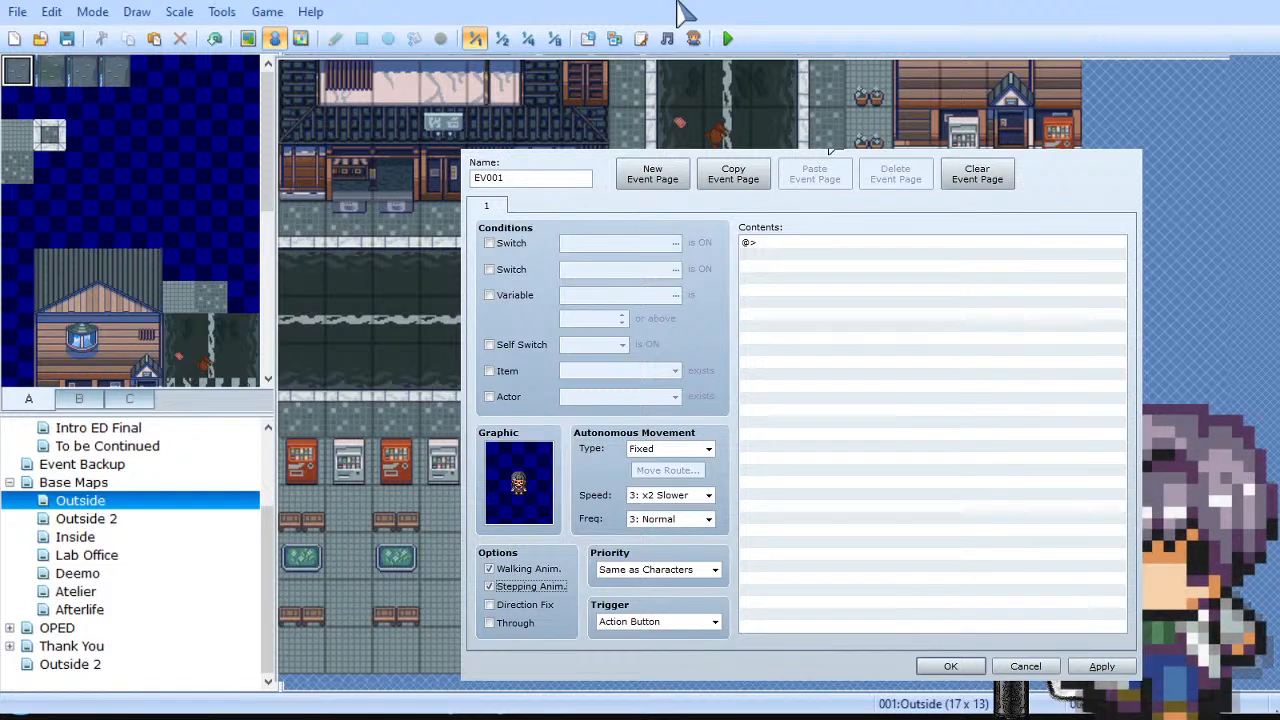
{"action": "left_click", "coordinate": [1102, 667]}
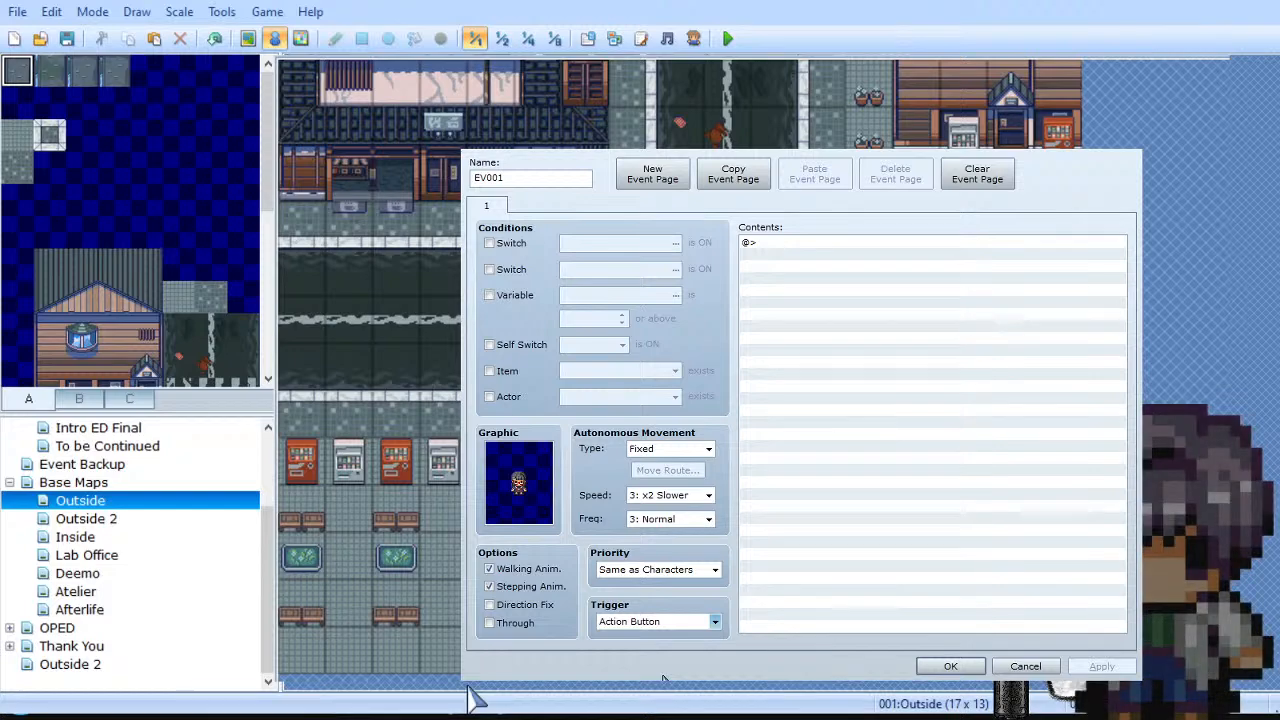
{"action": "left_click", "coordinate": [605, 621]}
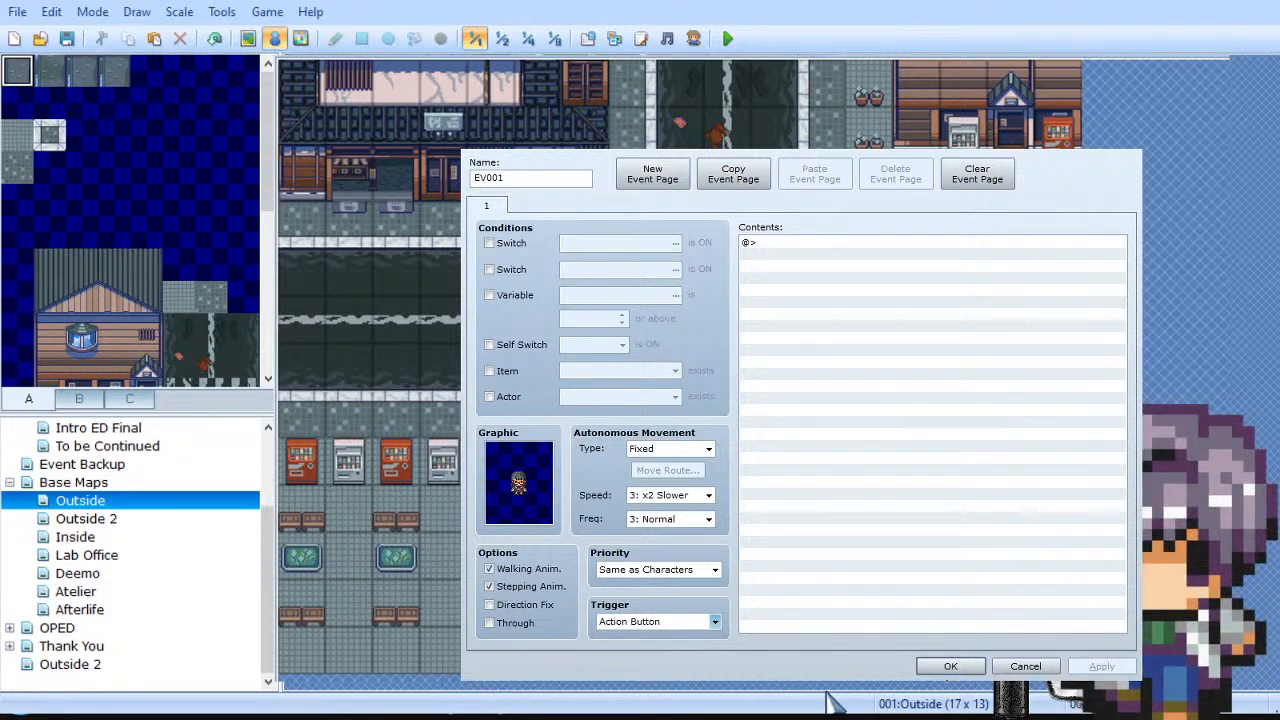
{"action": "left_click", "coordinate": [950, 666]}
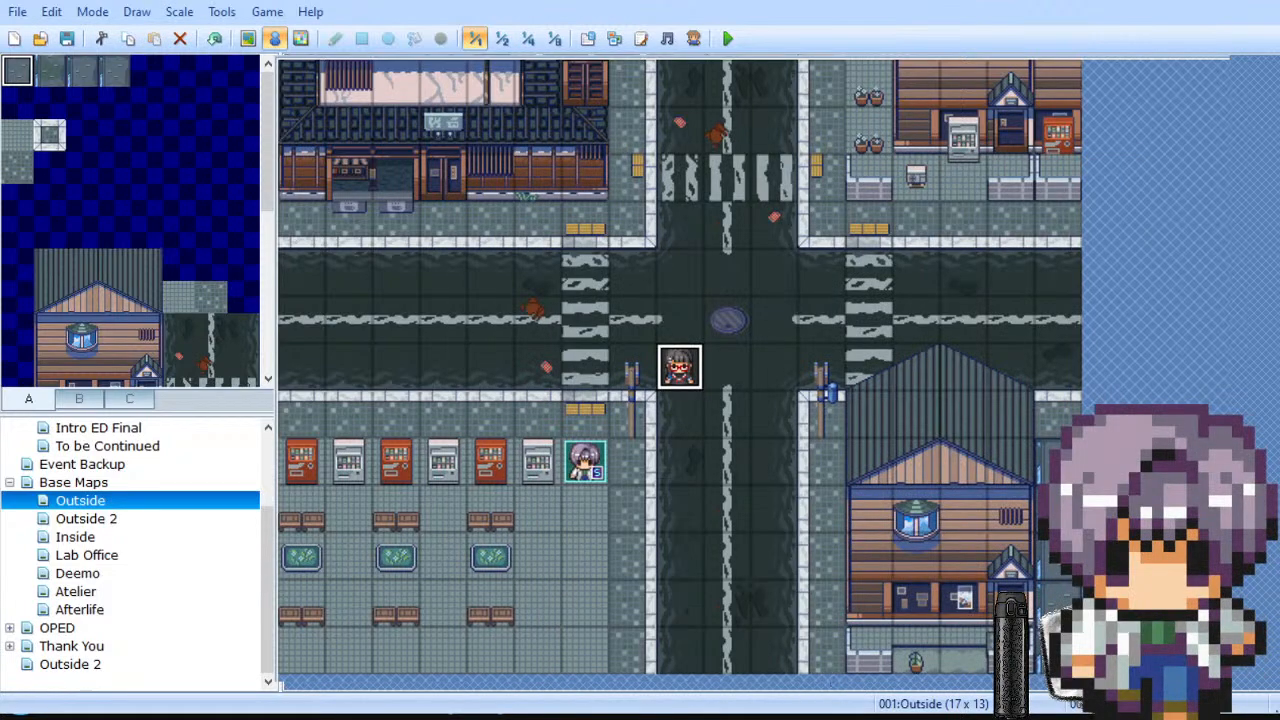
Step: Create an event without a graphic on the road two tiles below the character, with an Autorun trigger
{"action": "double_click", "coordinate": [682, 462]}
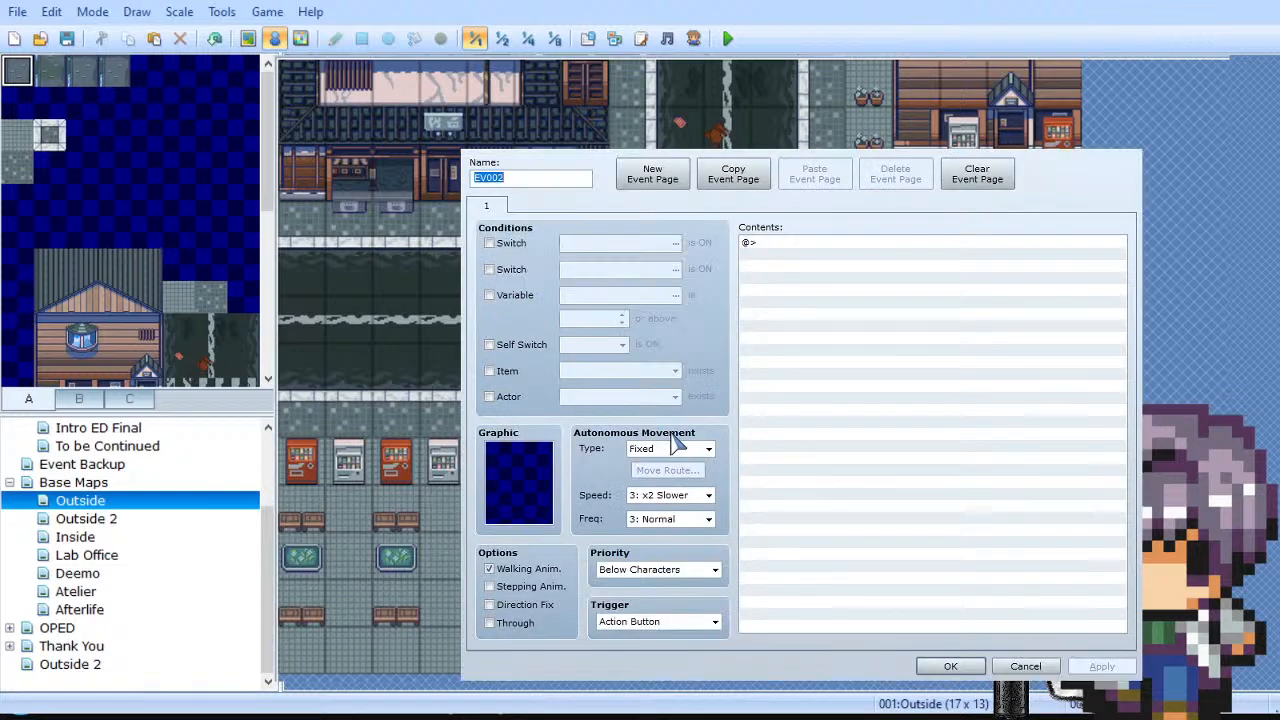
{"action": "left_click", "coordinate": [677, 625]}
{"action": "left_click", "coordinate": [664, 676]}
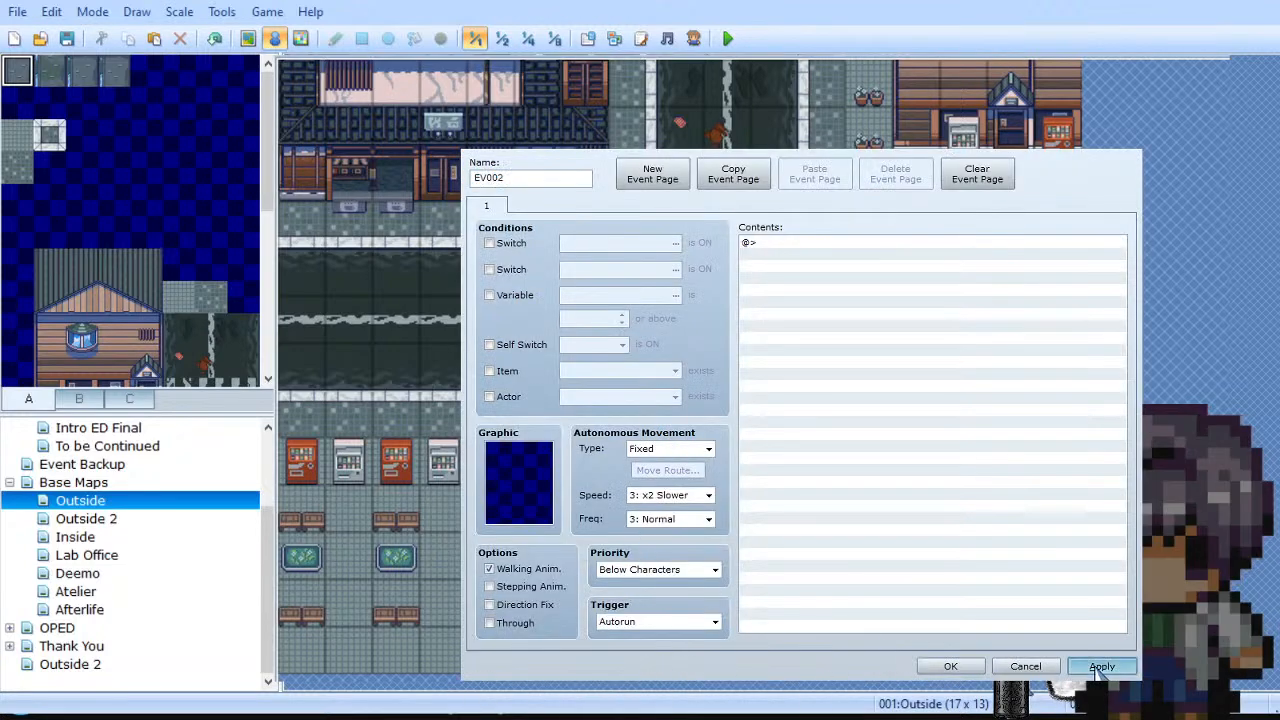
{"action": "left_click", "coordinate": [1101, 666]}
{"action": "left_click", "coordinate": [950, 666]}
Step: Save and playtest the project to check the character stepping in place, and close the playtest
{"action": "key", "text": "F12"}
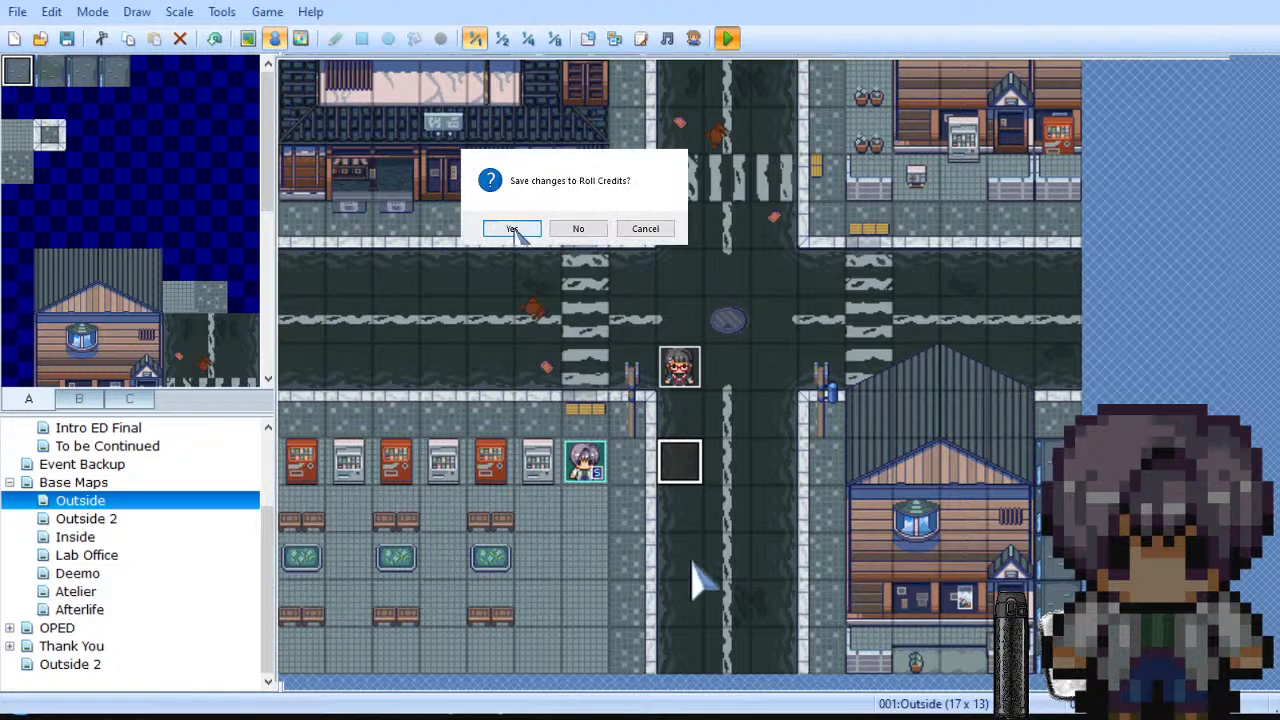
{"action": "left_click", "coordinate": [514, 229]}
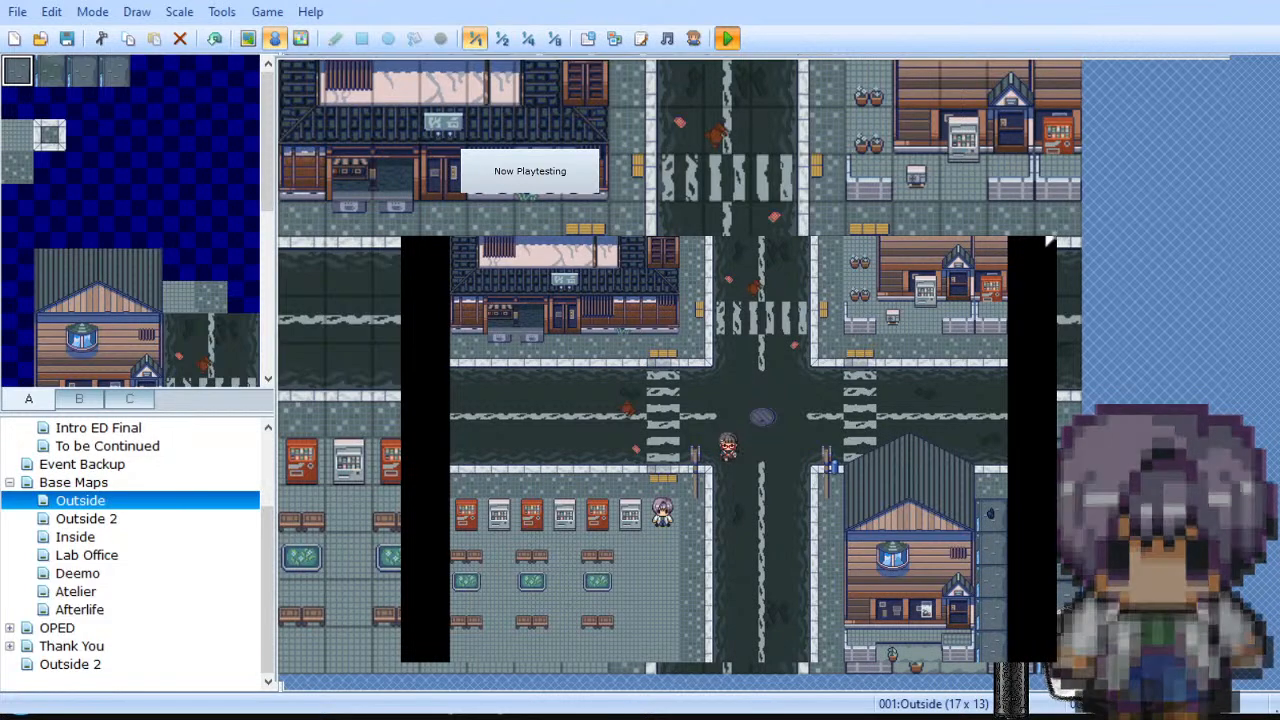
{"action": "left_click", "coordinate": [1044, 237]}
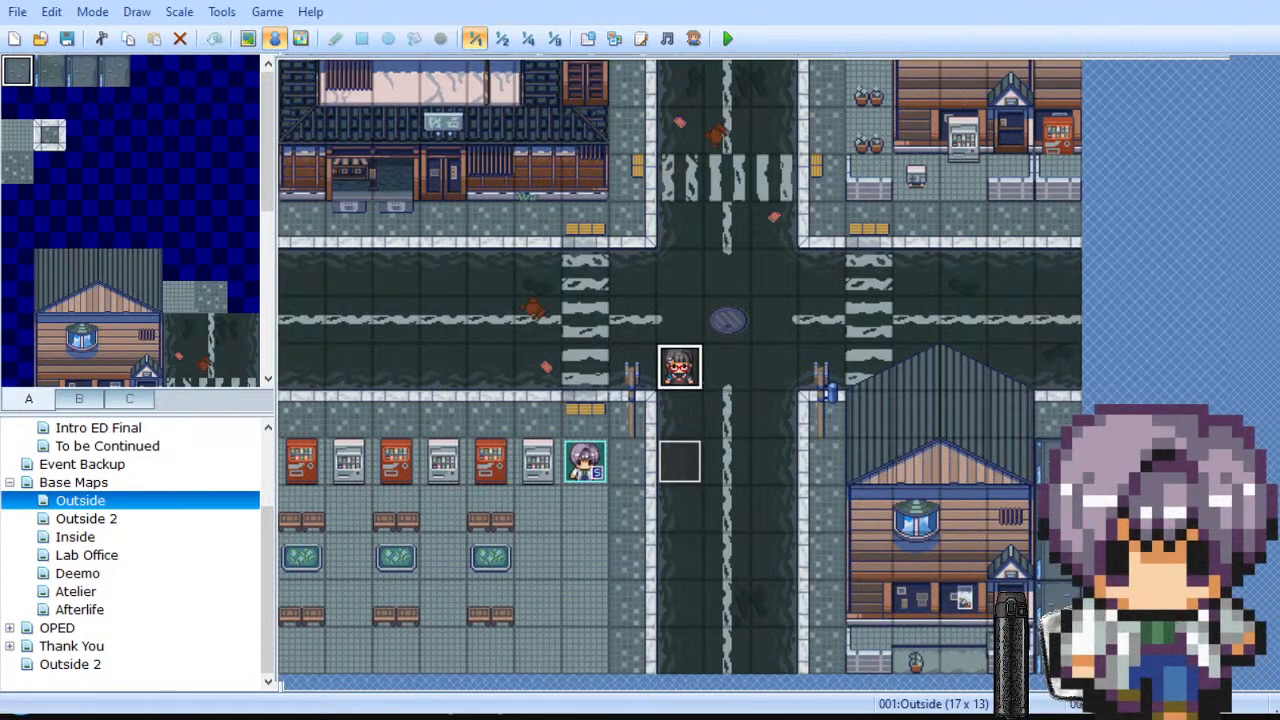
Step: Change the autonomous movement type of the dark-haired character's event and save it
{"action": "double_click", "coordinate": [723, 409]}
{"action": "left_click", "coordinate": [708, 449]}
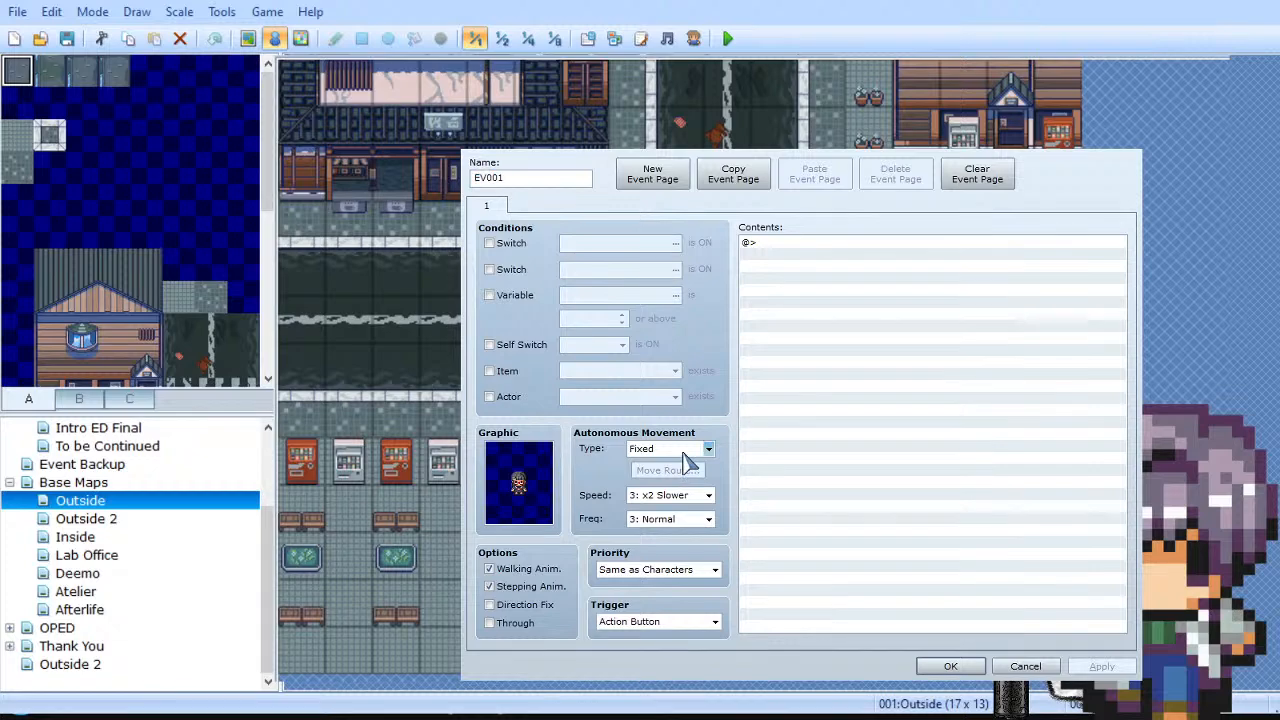
{"action": "left_click", "coordinate": [690, 472]}
{"action": "left_click", "coordinate": [950, 666]}
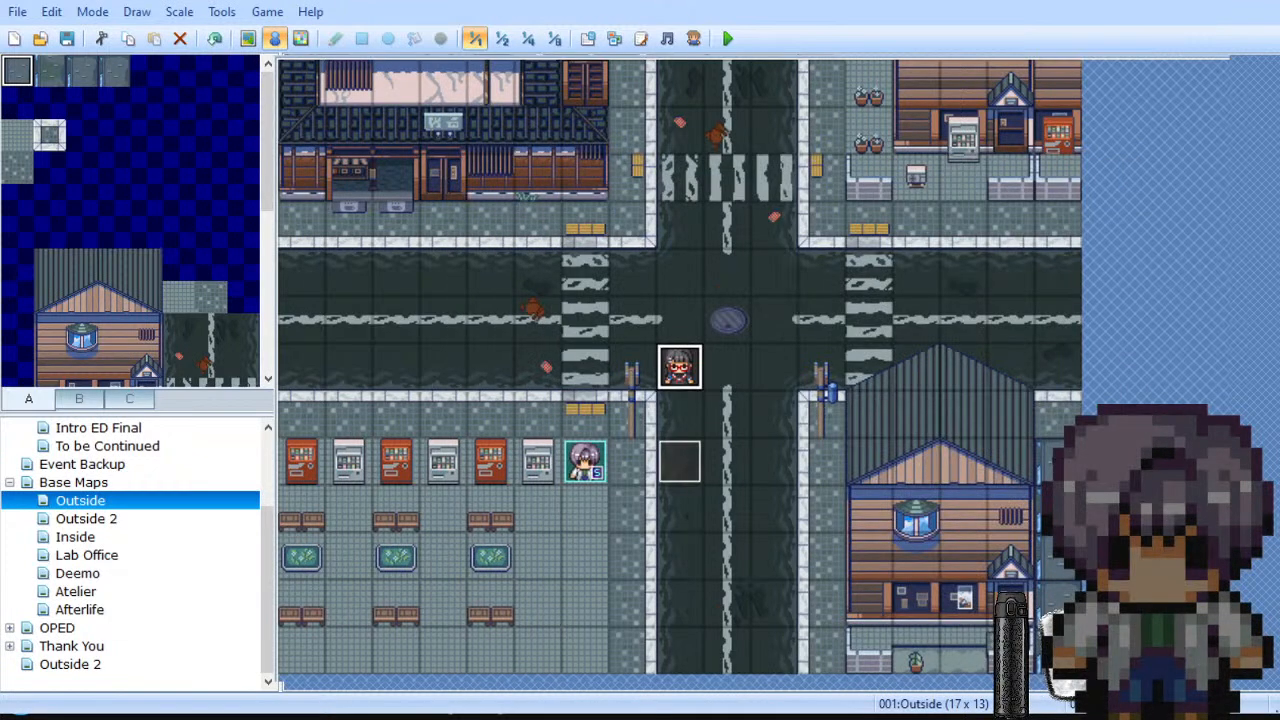
Step: Playtest the project to check how the player and the dark-haired character move, and close the playtest
{"action": "left_click", "coordinate": [727, 38]}
{"action": "key", "text": "Return"}
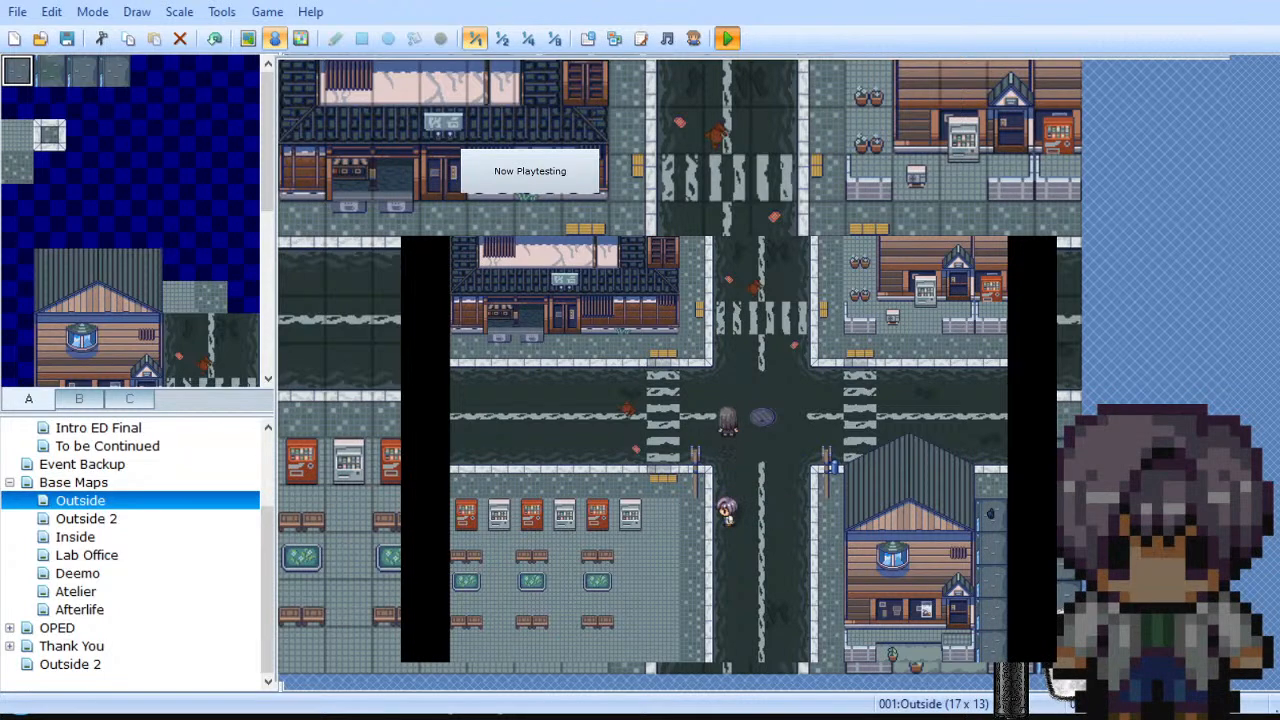
{"action": "left_click", "coordinate": [1044, 228]}
Step: Add a Wait command of 60 frames to the road event without a graphic and keep its trigger on Autorun
{"action": "left_click", "coordinate": [688, 460]}
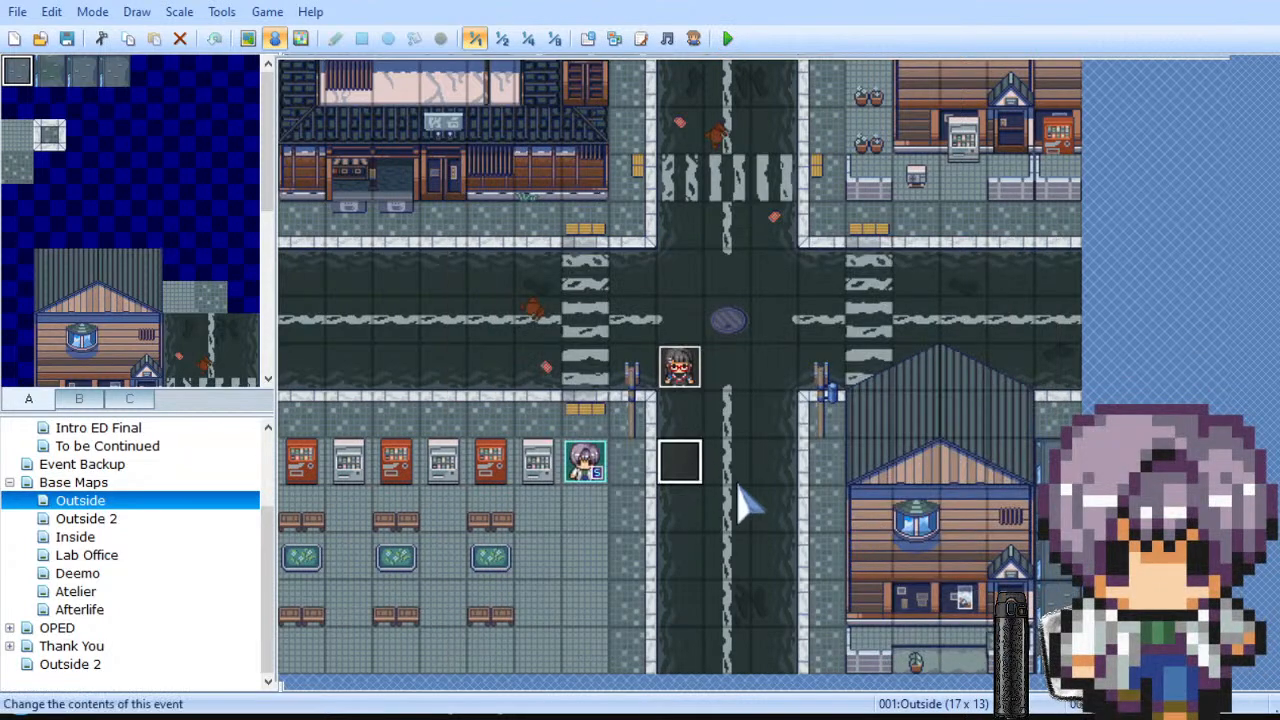
{"action": "key", "text": "Return"}
{"action": "left_click", "coordinate": [773, 247]}
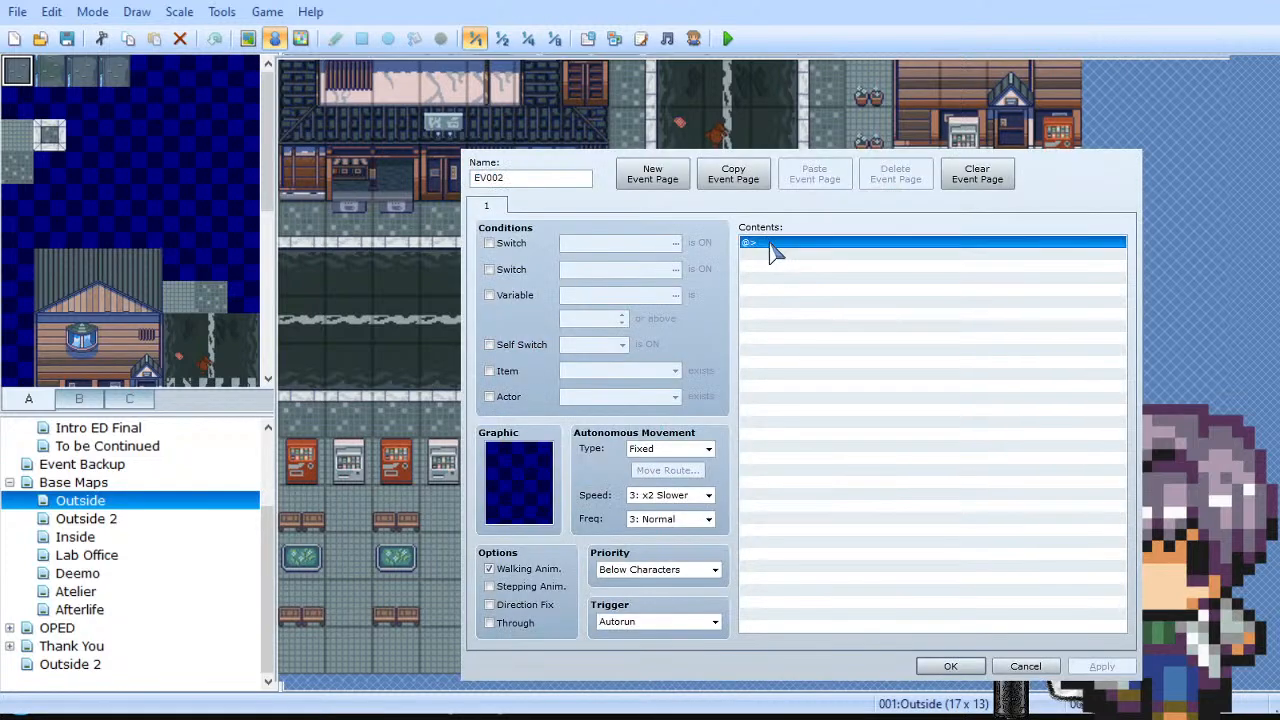
{"action": "double_click", "coordinate": [785, 250]}
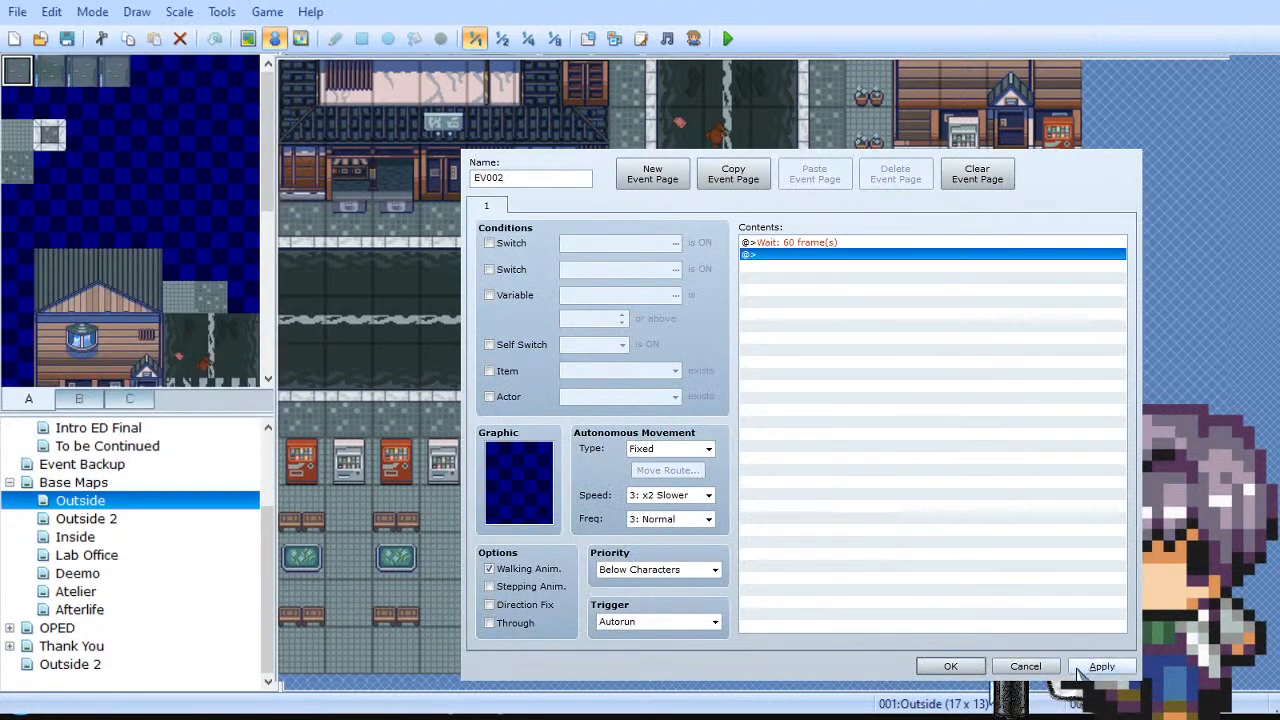
{"action": "left_click", "coordinate": [1083, 666]}
{"action": "left_click", "coordinate": [952, 666]}
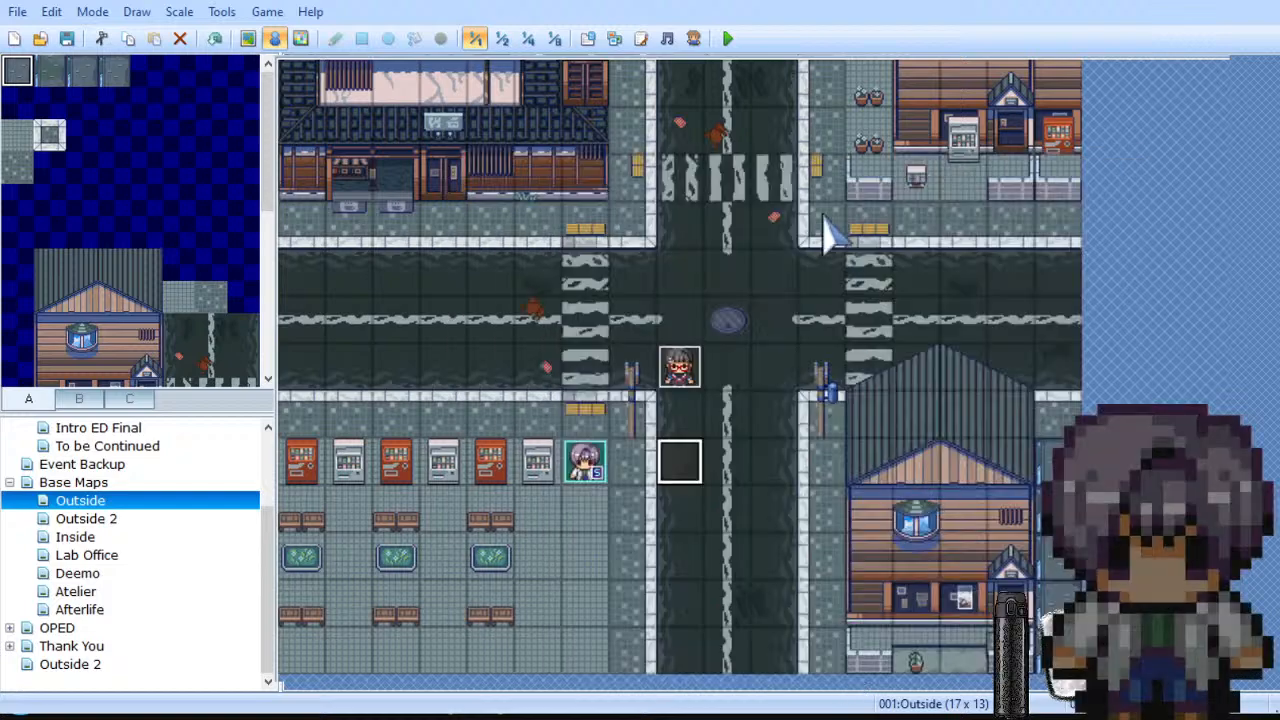
{"action": "double_click", "coordinate": [680, 461]}
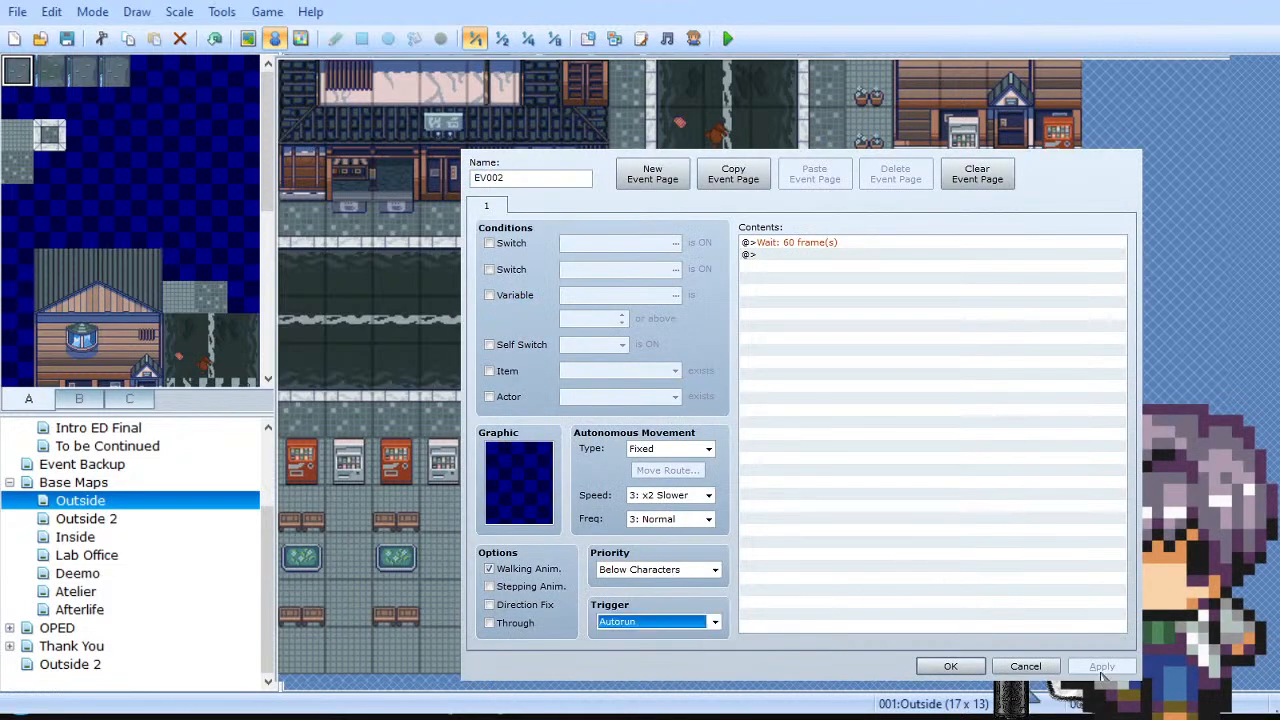
{"action": "left_click", "coordinate": [948, 666]}
Step: Save and playtest a new game, try to walk the player while the Autorun event runs, and close the playtest
{"action": "left_click", "coordinate": [728, 38]}
{"action": "left_click", "coordinate": [512, 229]}
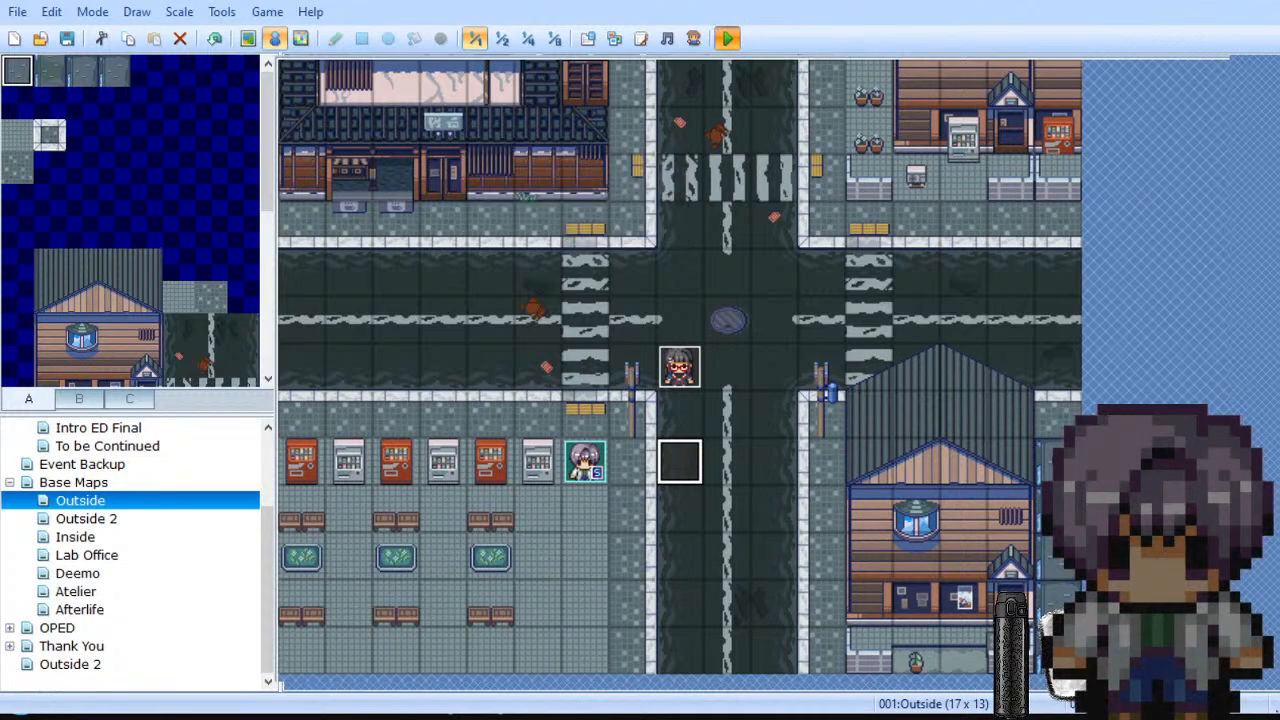
{"action": "key", "text": "Return"}
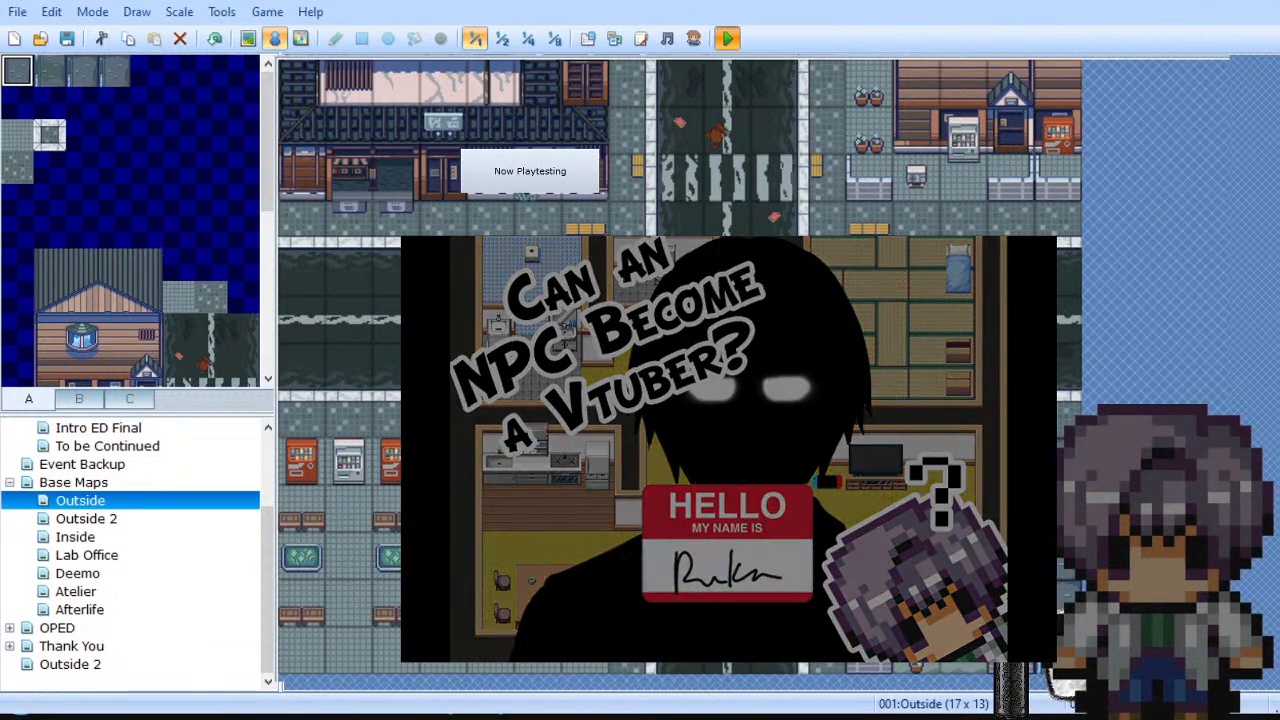
{"action": "key", "text": "Down"}
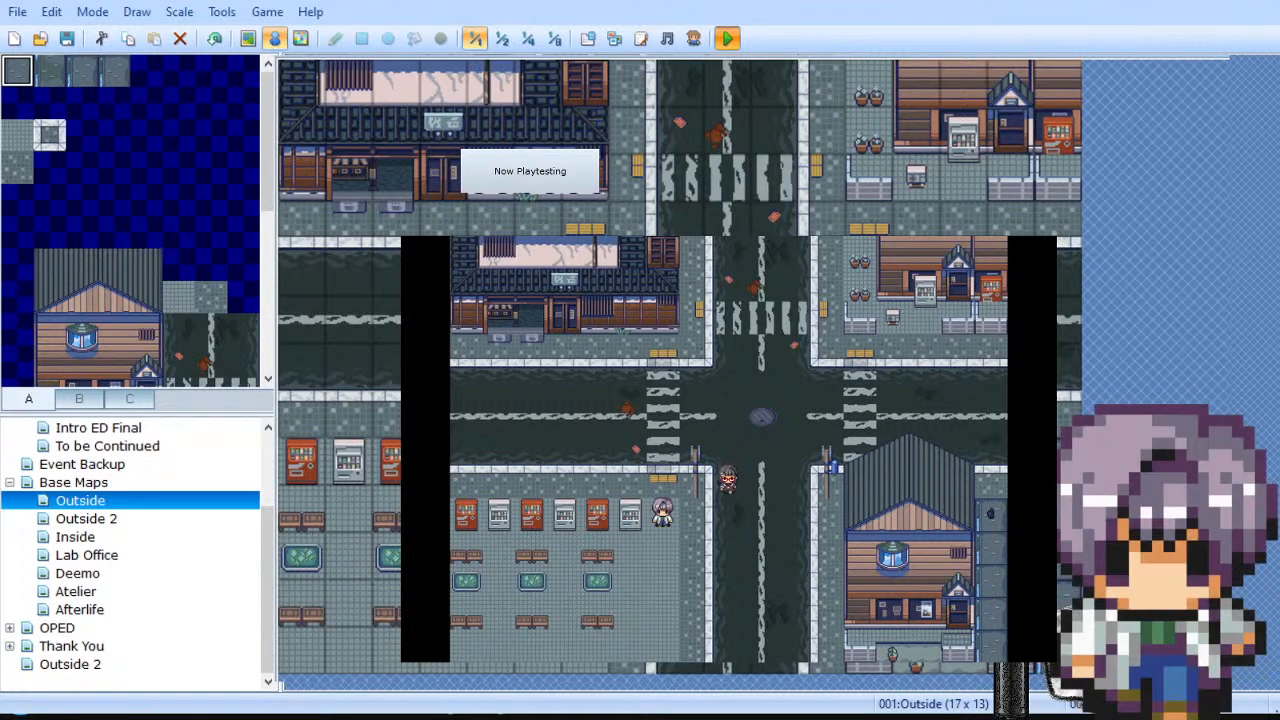
{"action": "key", "text": "Right"}
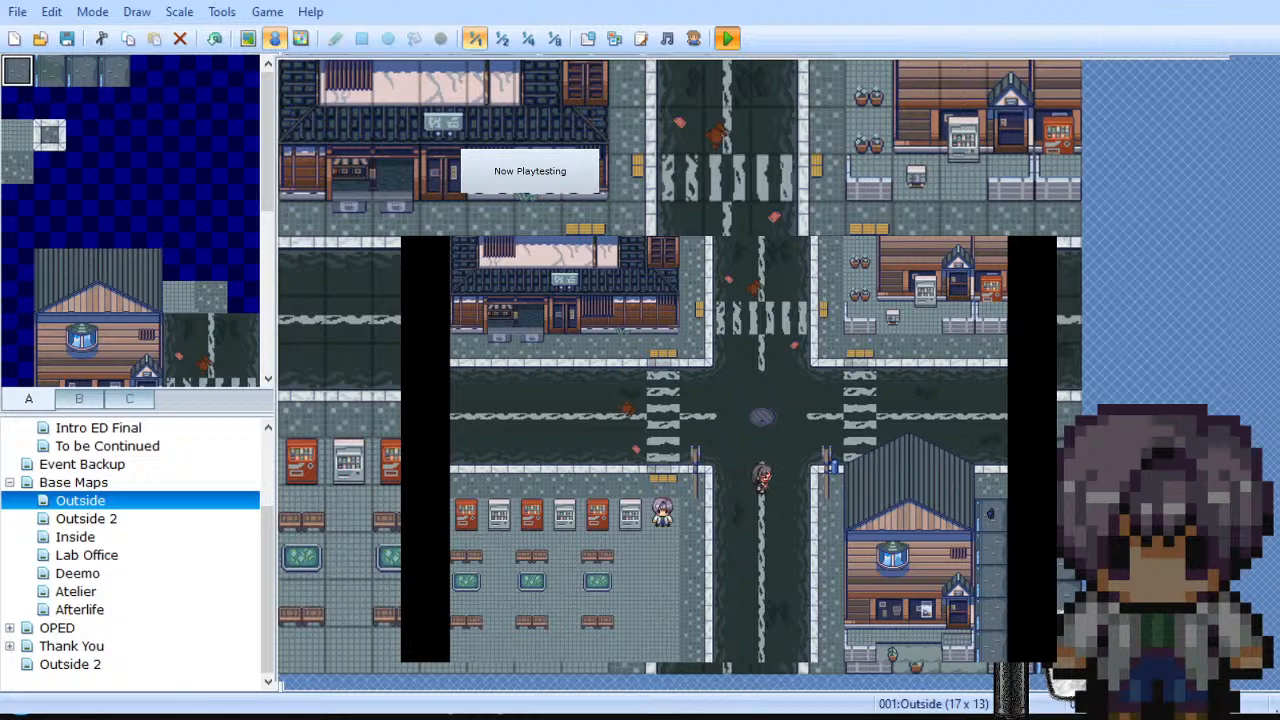
{"action": "key", "text": "Right"}
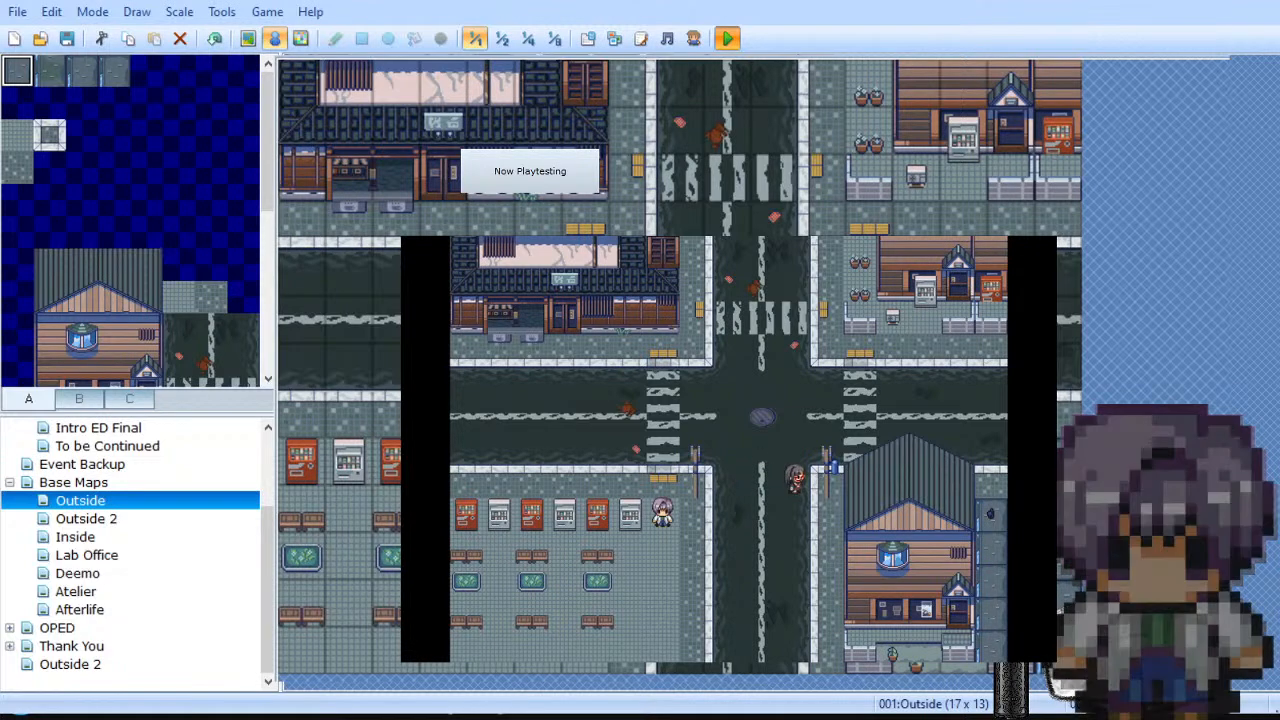
{"action": "left_click", "coordinate": [1050, 250]}
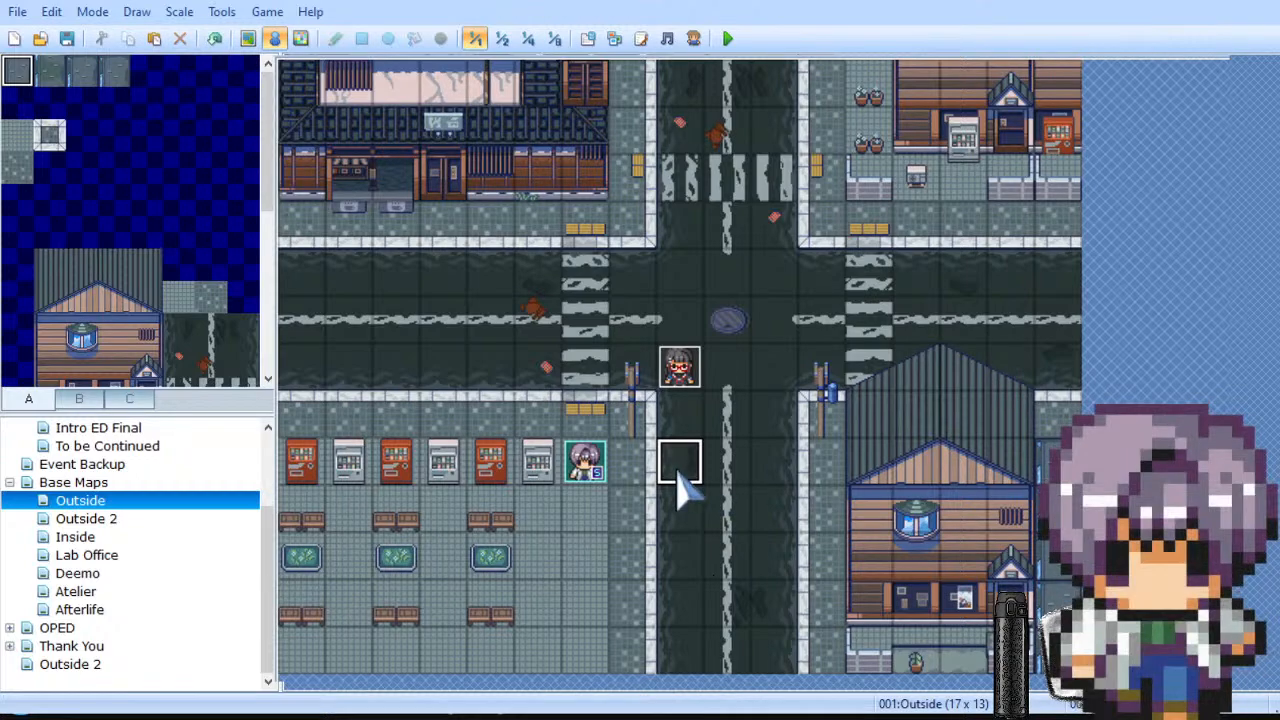
Step: Remove the dark-haired character's event and the Autorun event from the road
{"action": "left_click", "coordinate": [683, 388]}
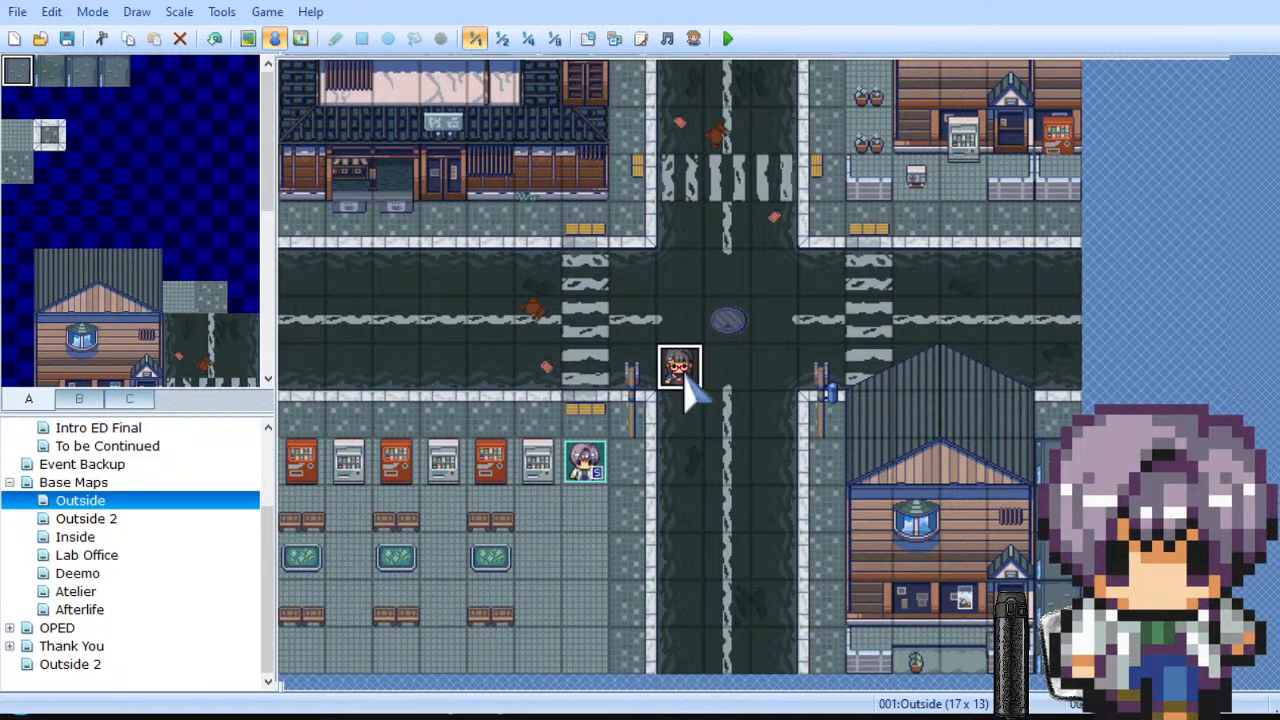
{"action": "key", "text": "ctrl+x"}
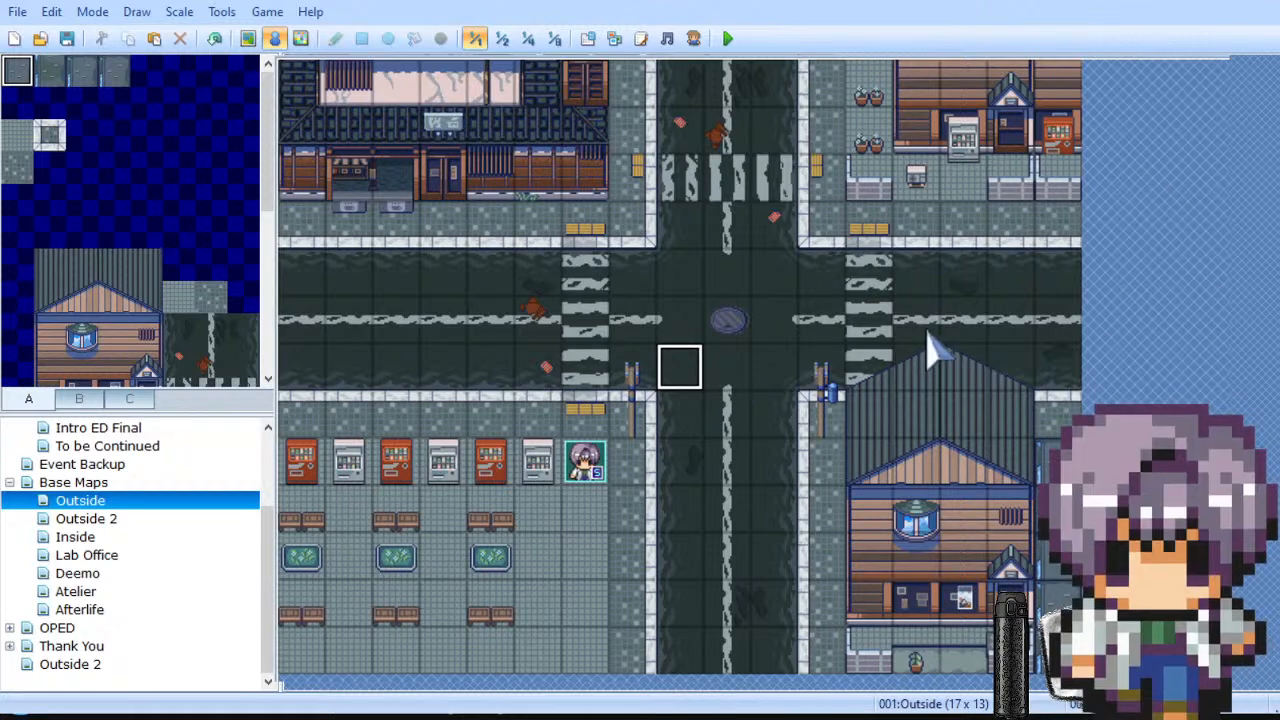
Step: Look through the Outside 2, Inside, Lab Office, Deemo and Atelier base maps and return to Lab Office
{"action": "left_click", "coordinate": [129, 520]}
{"action": "left_click", "coordinate": [129, 537]}
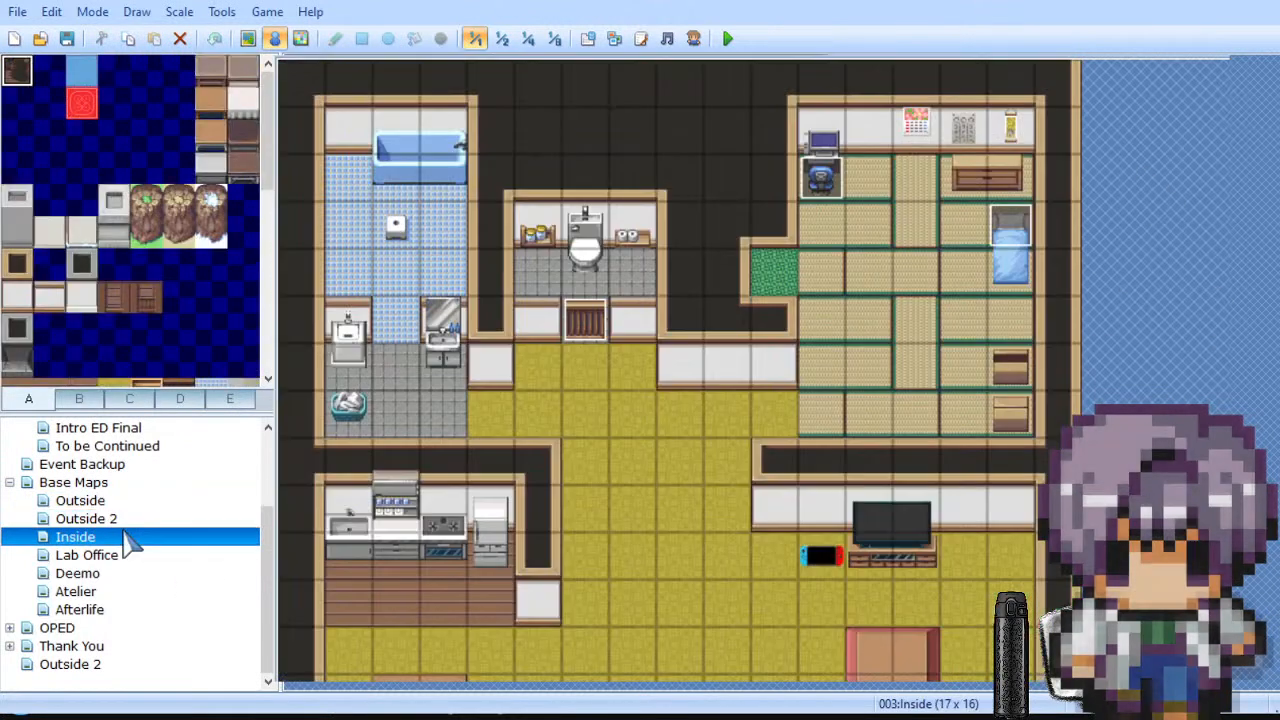
{"action": "left_click", "coordinate": [122, 556]}
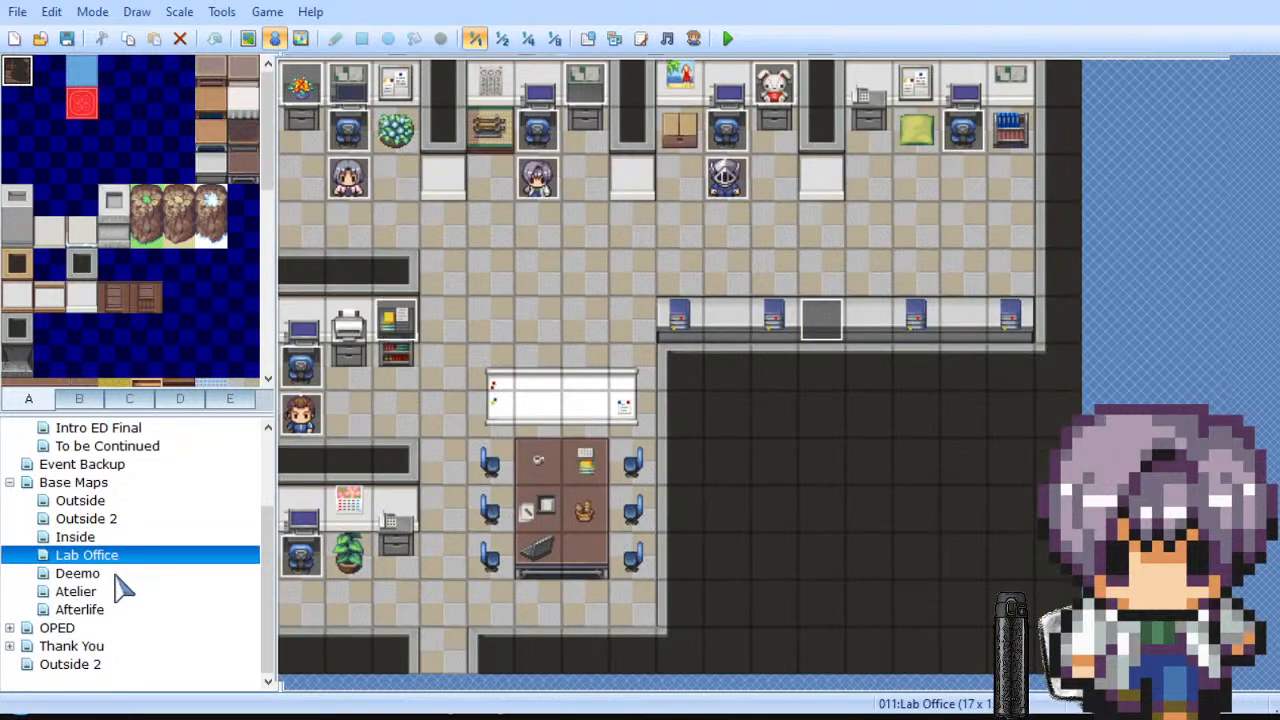
{"action": "left_click", "coordinate": [116, 576]}
{"action": "left_click", "coordinate": [114, 592]}
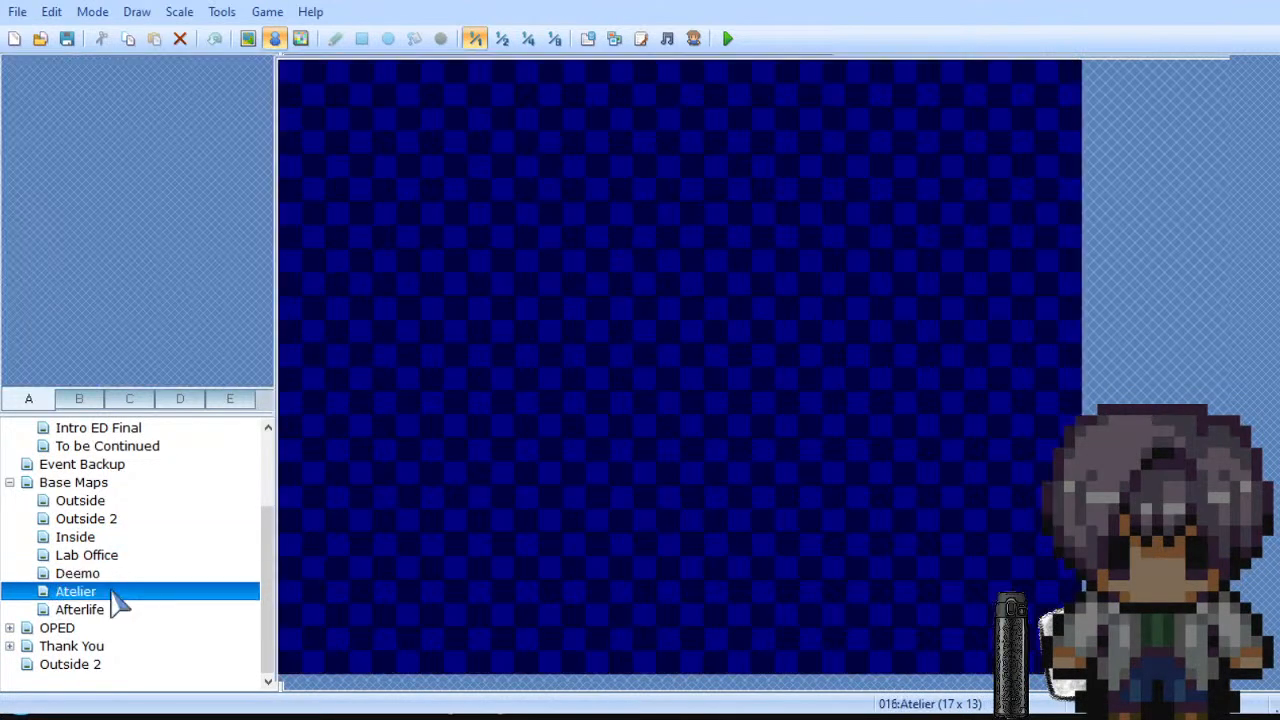
{"action": "left_click", "coordinate": [128, 555]}
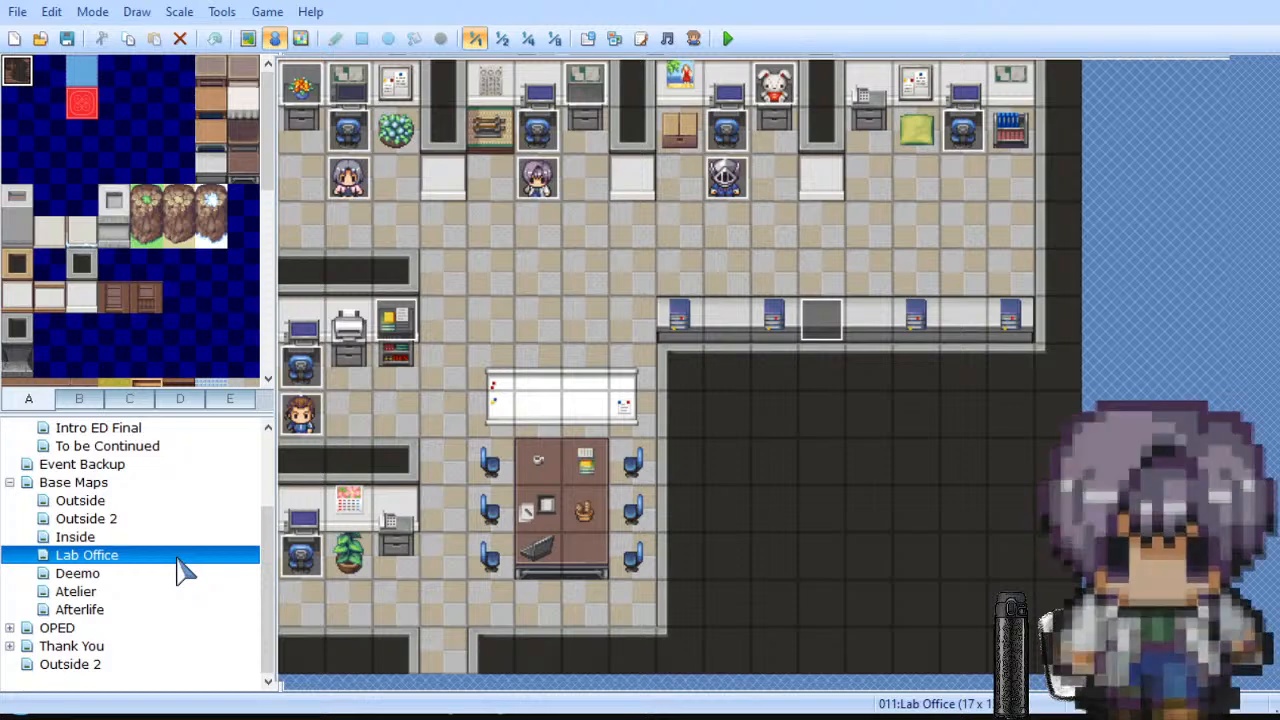
Step: View the Outside base map and switch to the Japanese School project
{"action": "left_click", "coordinate": [145, 502]}
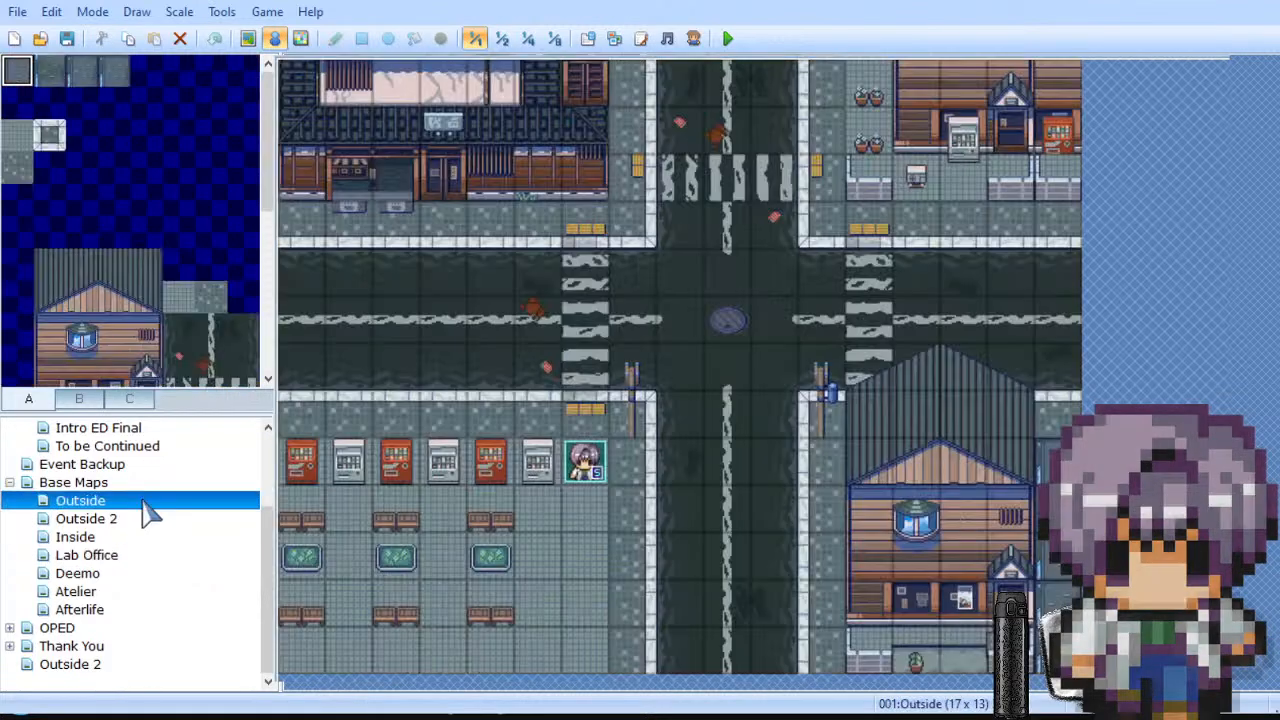
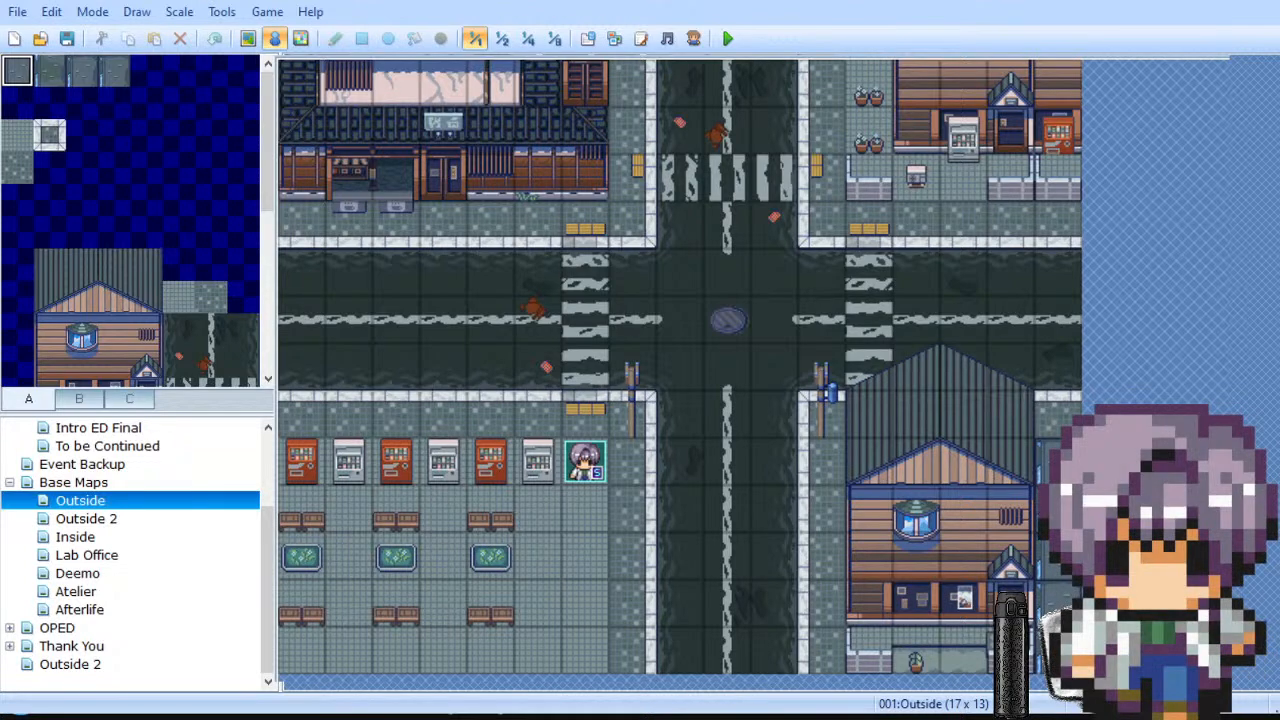
{"action": "left_click", "coordinate": [1248, 24]}
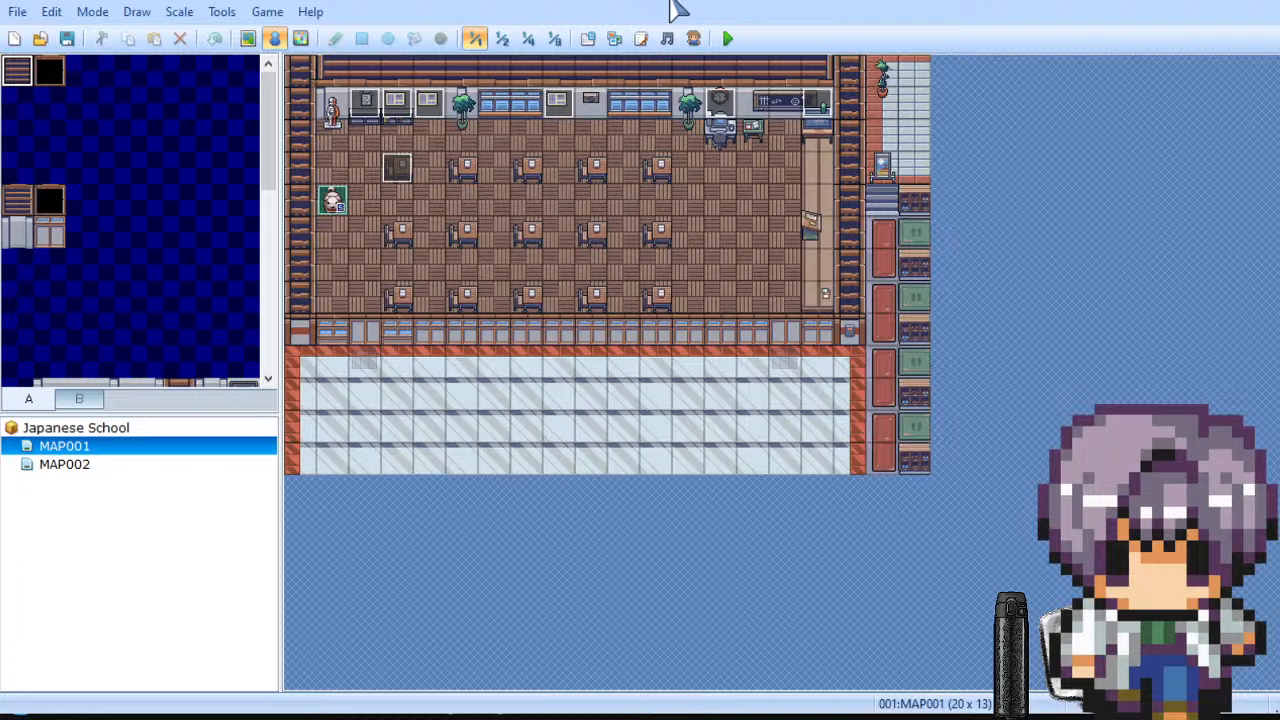
Step: Examine the School tileset's graphic slots and the graphic choices for slot B in the database
{"action": "left_click", "coordinate": [590, 40]}
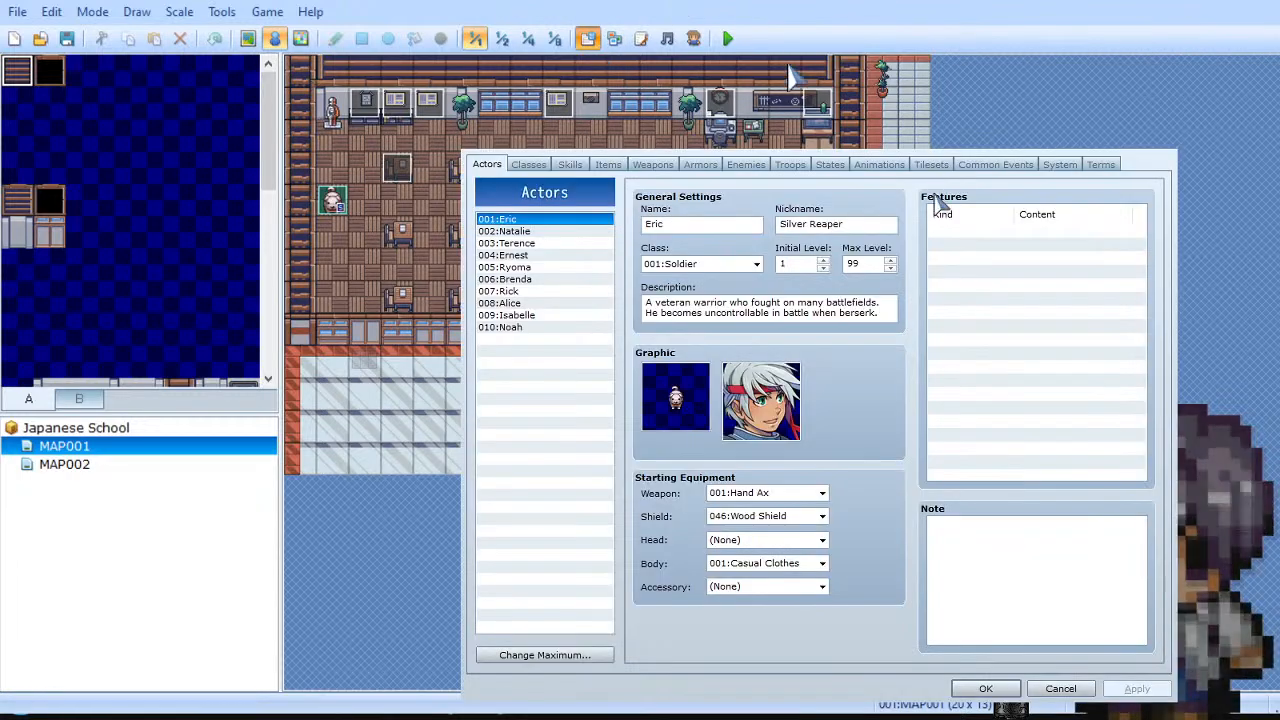
{"action": "left_click", "coordinate": [932, 166]}
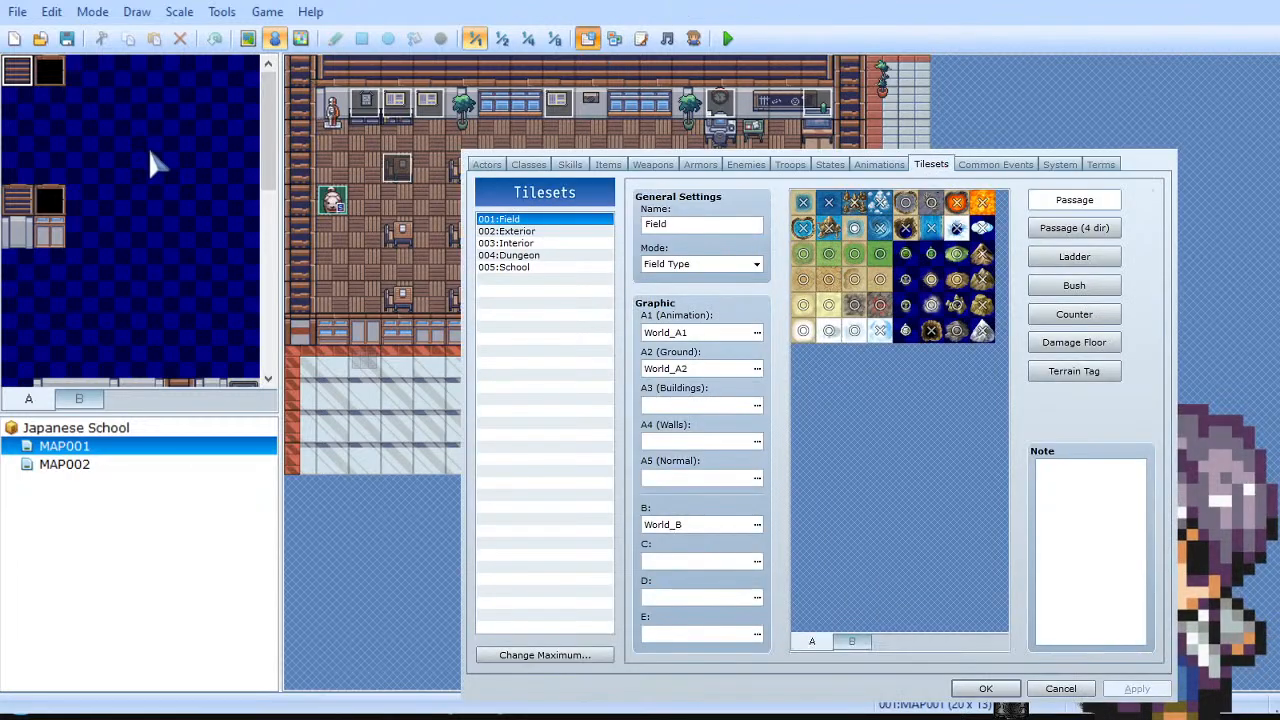
{"action": "left_click", "coordinate": [515, 268]}
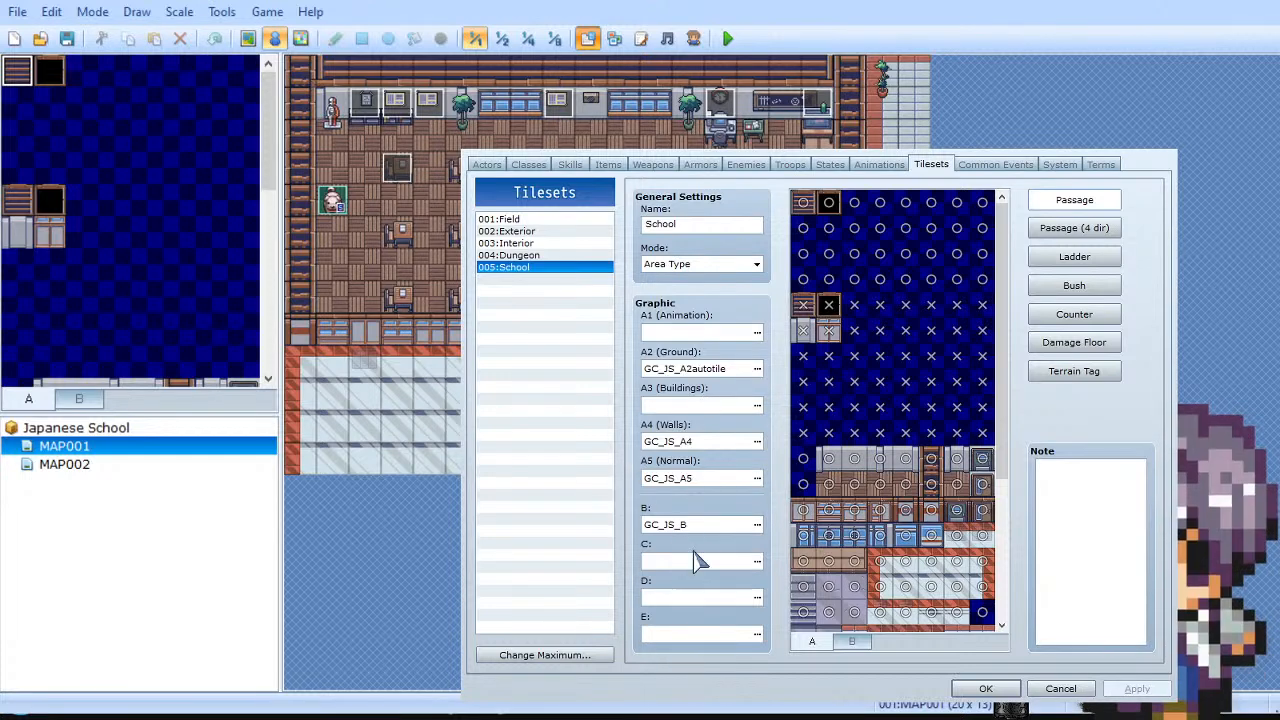
{"action": "left_click", "coordinate": [697, 528]}
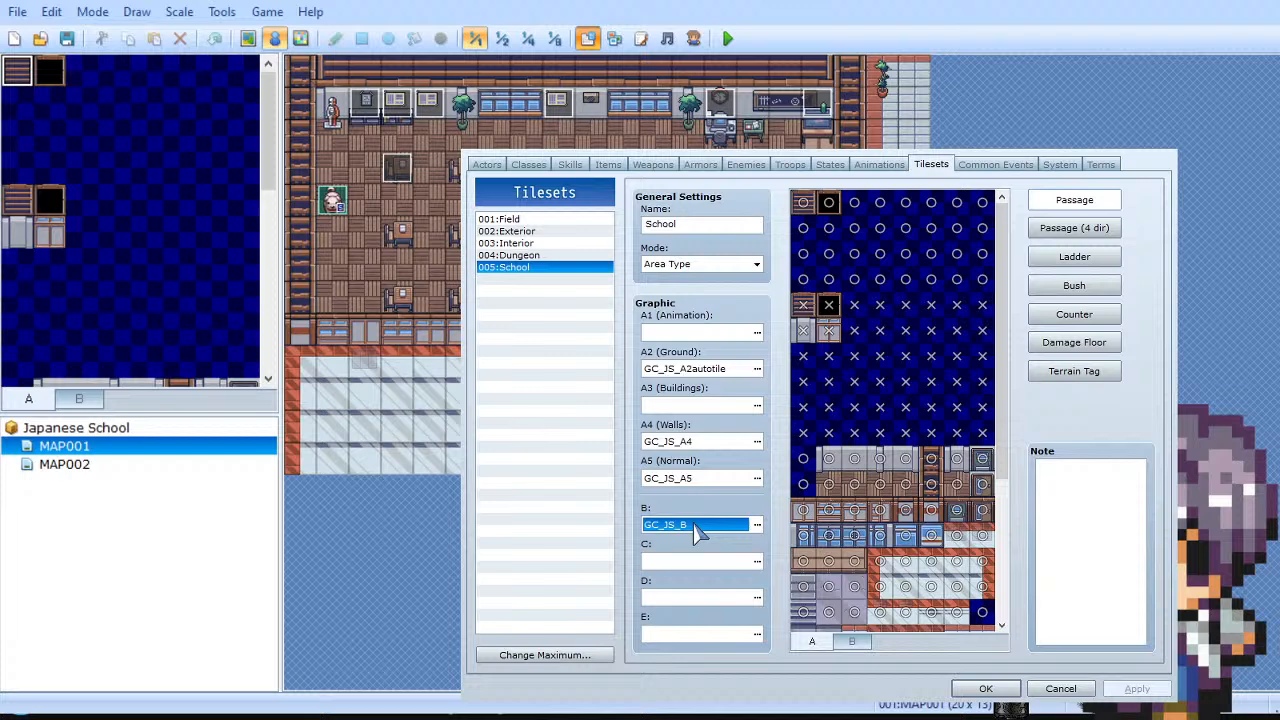
{"action": "left_click", "coordinate": [757, 528]}
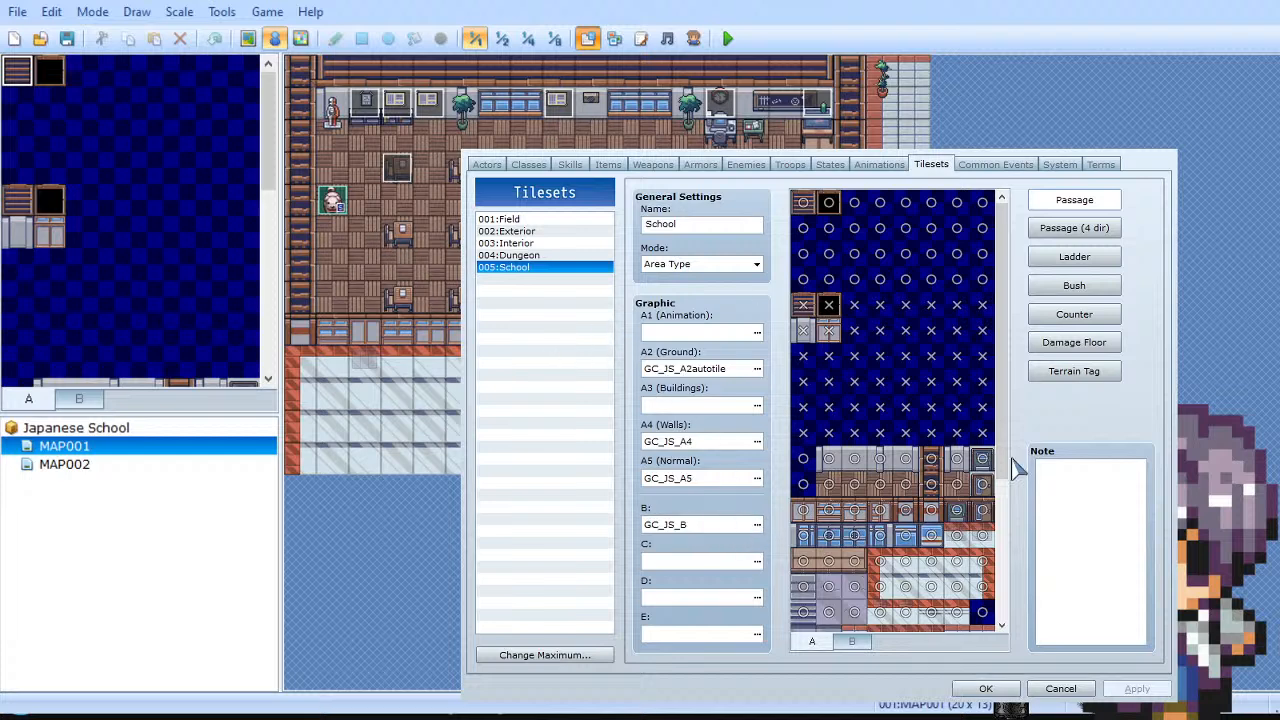
{"action": "left_click", "coordinate": [1025, 605]}
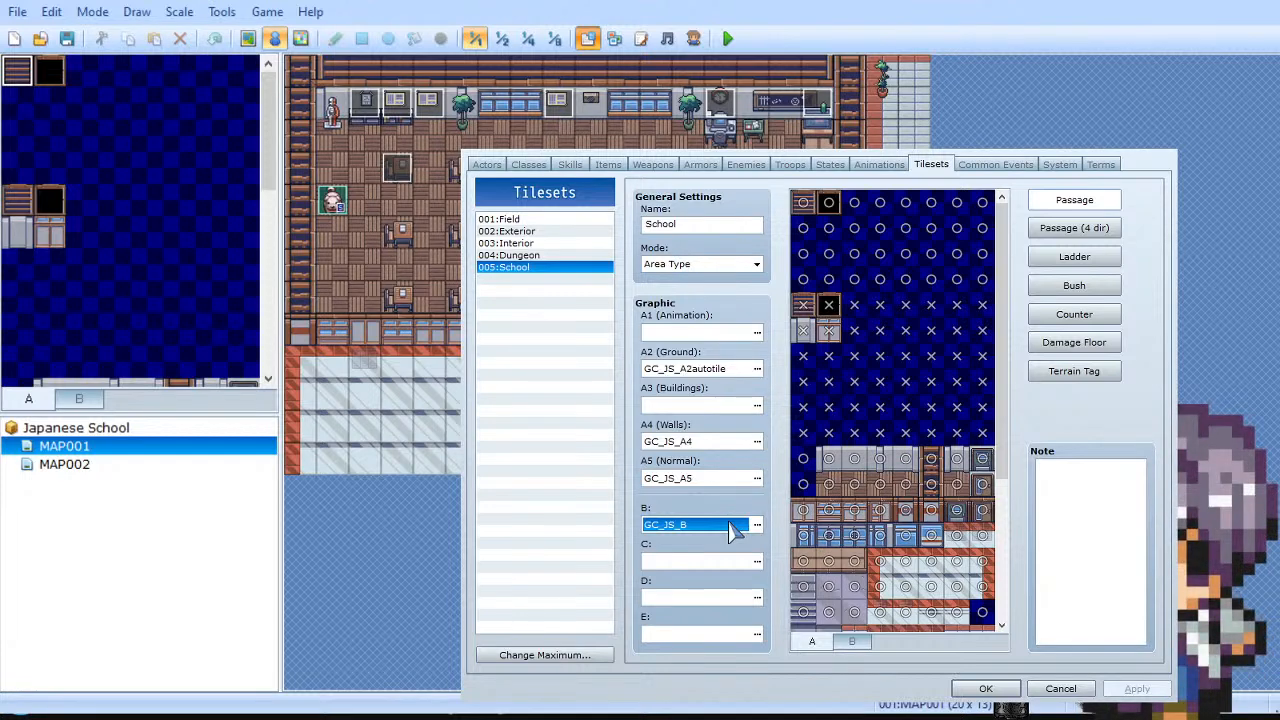
{"action": "left_click", "coordinate": [986, 688]}
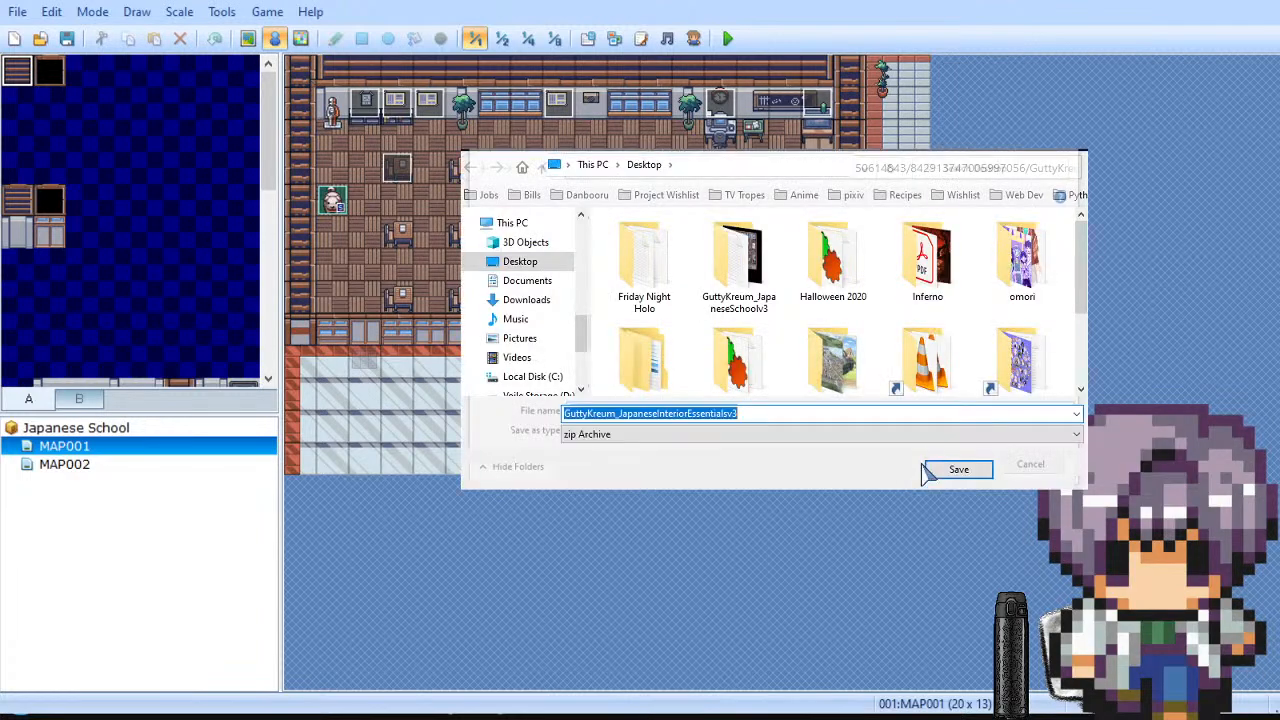
Step: Save the GuttyKreum_JapaneseInteriorEssentialsv3 zip archive to the Desktop
{"action": "left_click", "coordinate": [946, 475]}
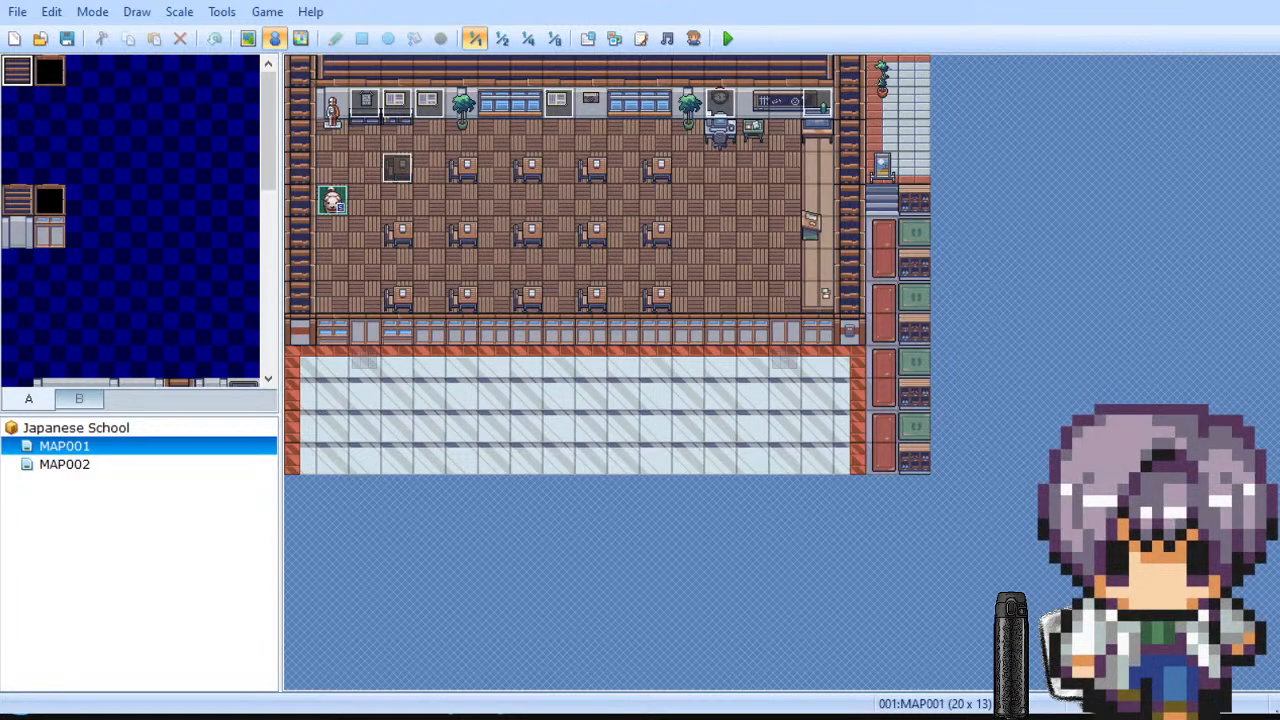
Step: Close the Japanese School project without saving its changes, and playtest a new game in the classroom
{"action": "left_click", "coordinate": [1271, 4]}
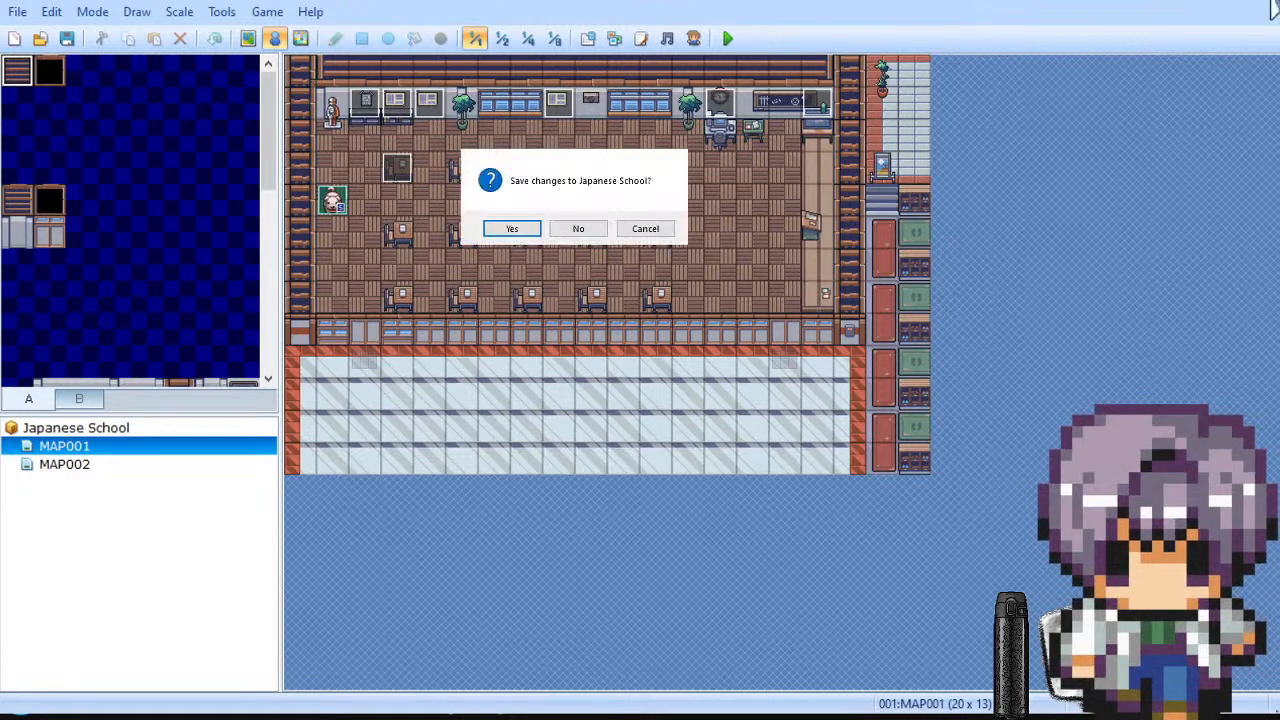
{"action": "left_click", "coordinate": [579, 229]}
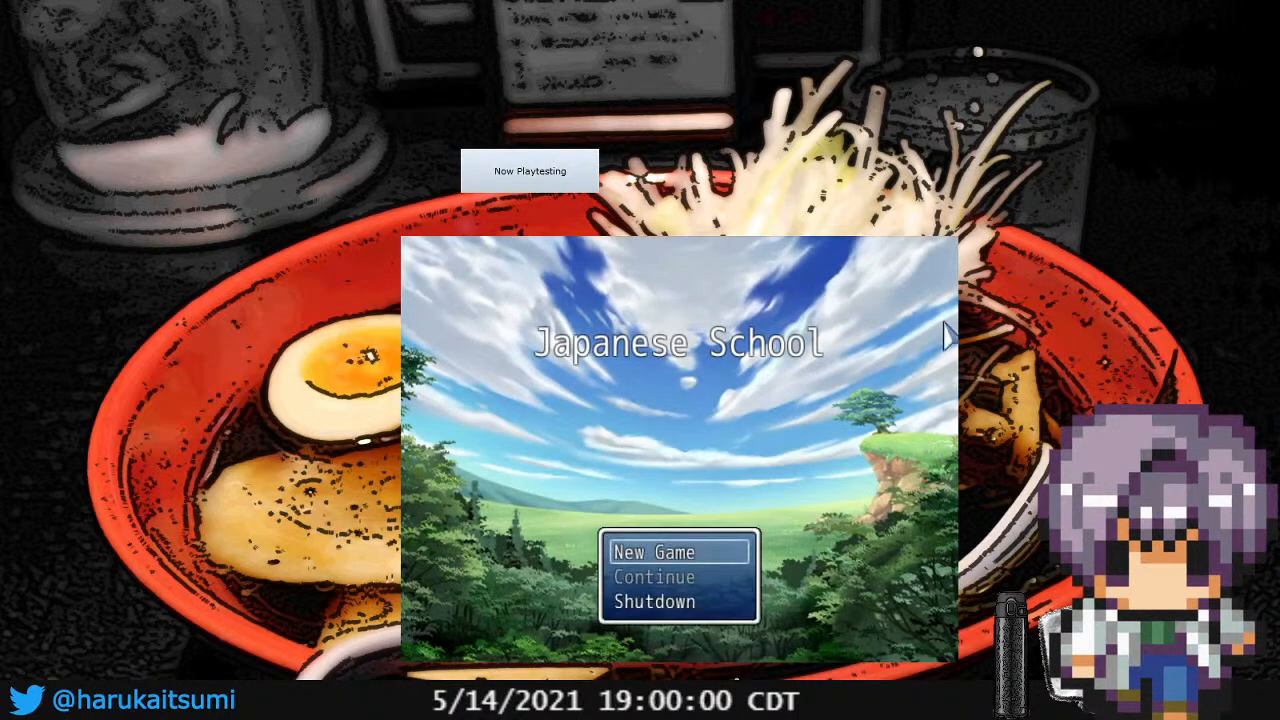
{"action": "key", "text": "Return"}
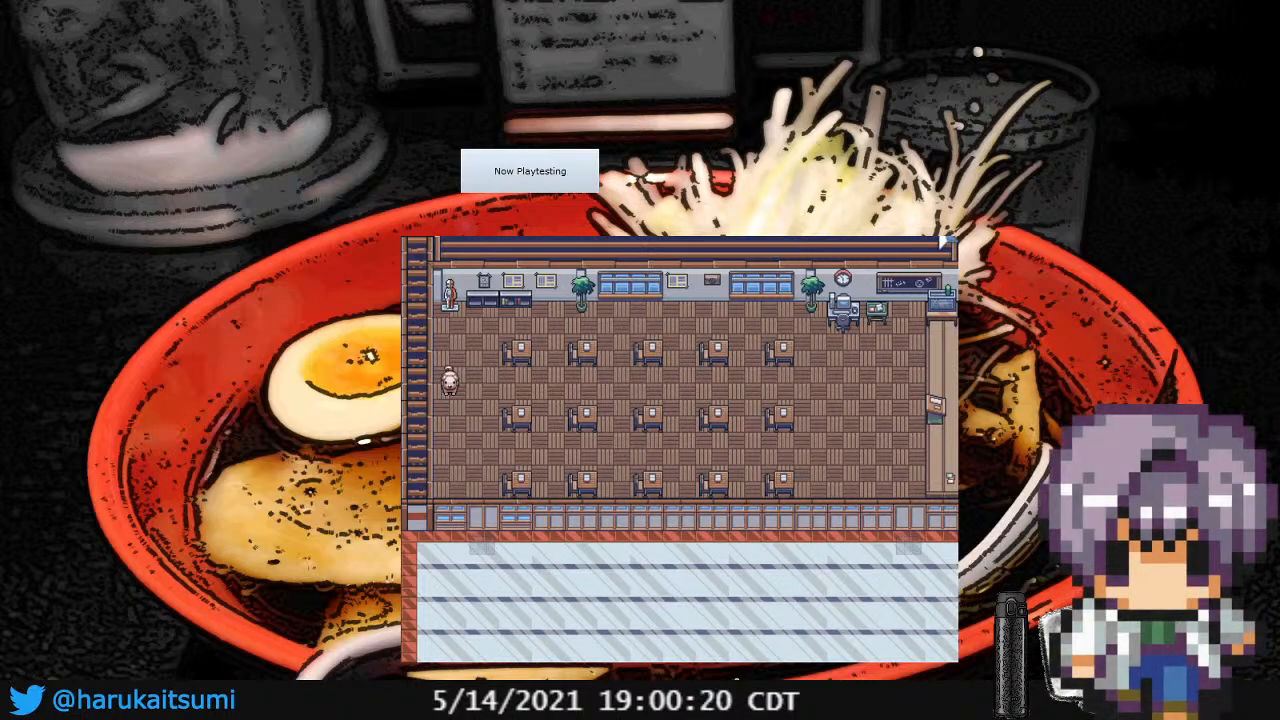
{"action": "left_click", "coordinate": [948, 243]}
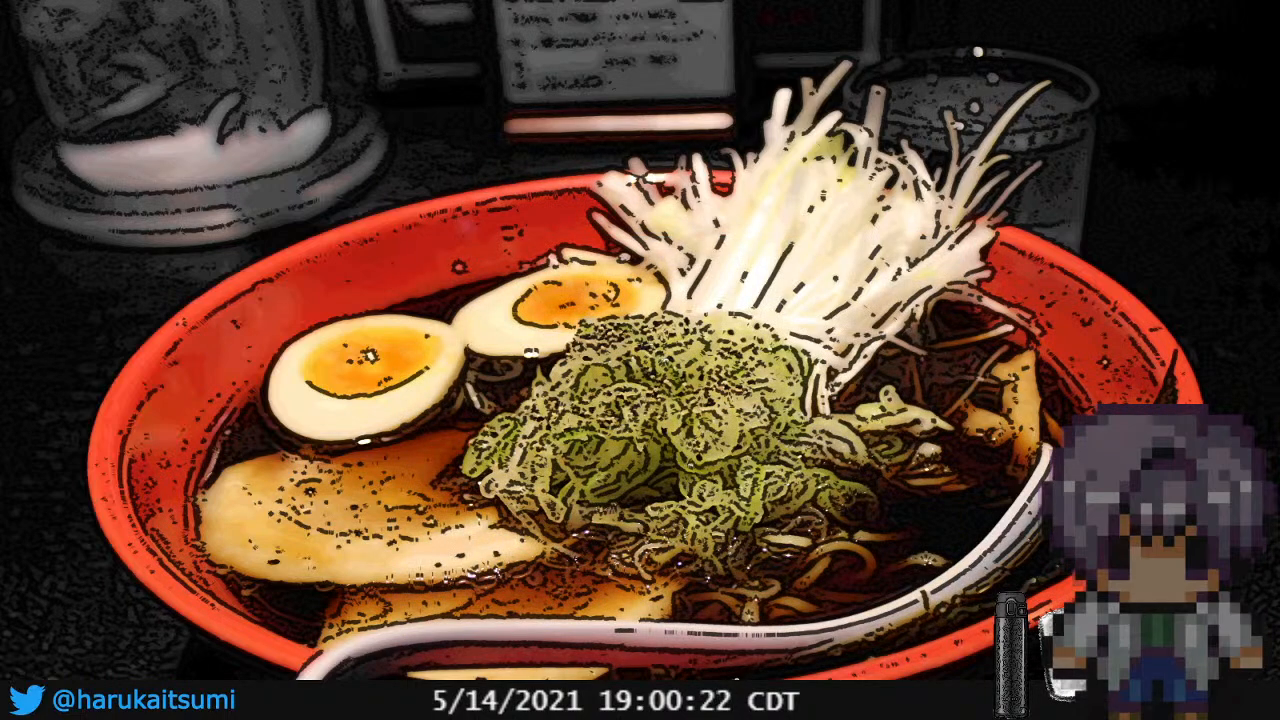
{"action": "key", "text": "Return"}
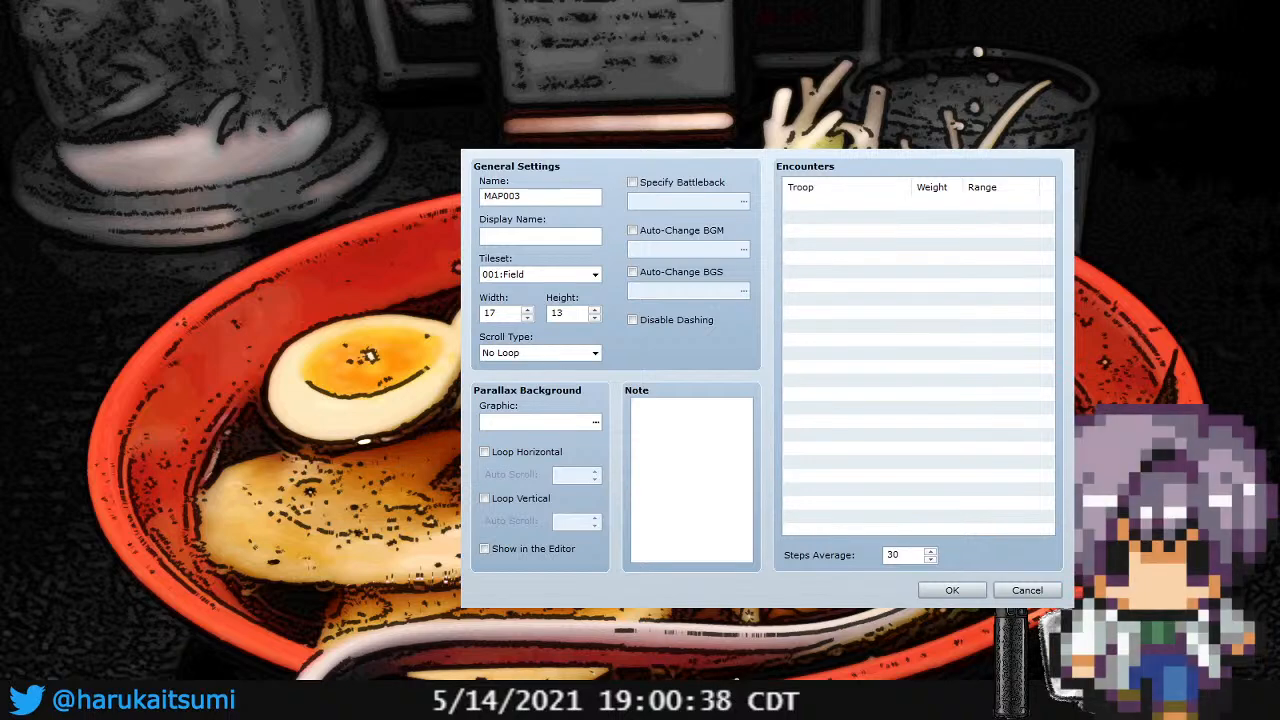
{"action": "key", "text": "alt+Tab"}
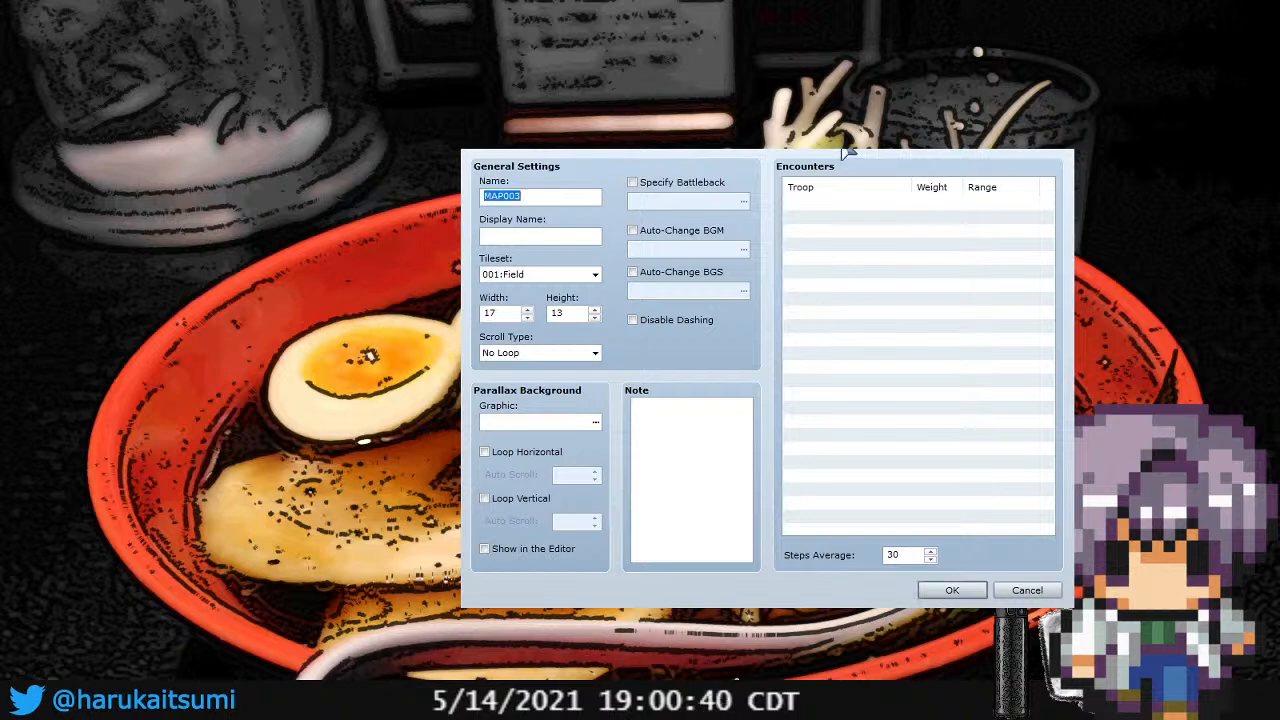
{"action": "key", "text": "alt+Tab"}
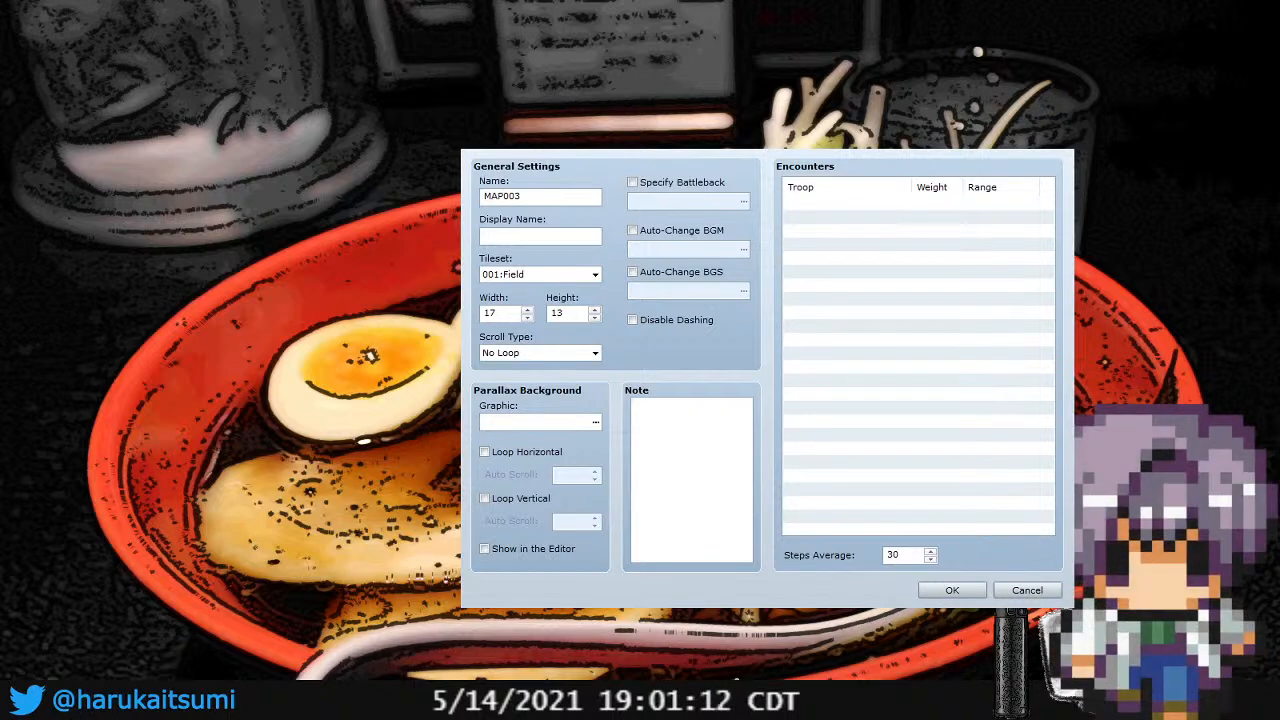
{"action": "left_click", "coordinate": [640, 152]}
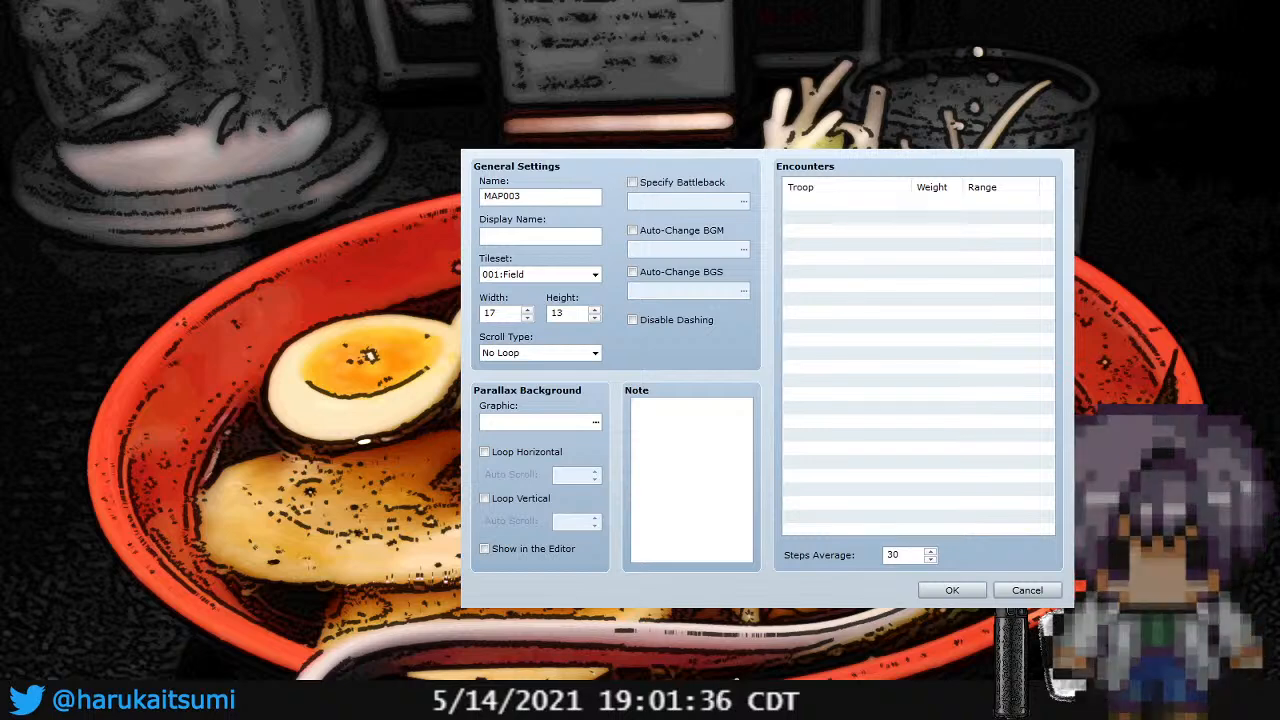
{"action": "left_click", "coordinate": [686, 604]}
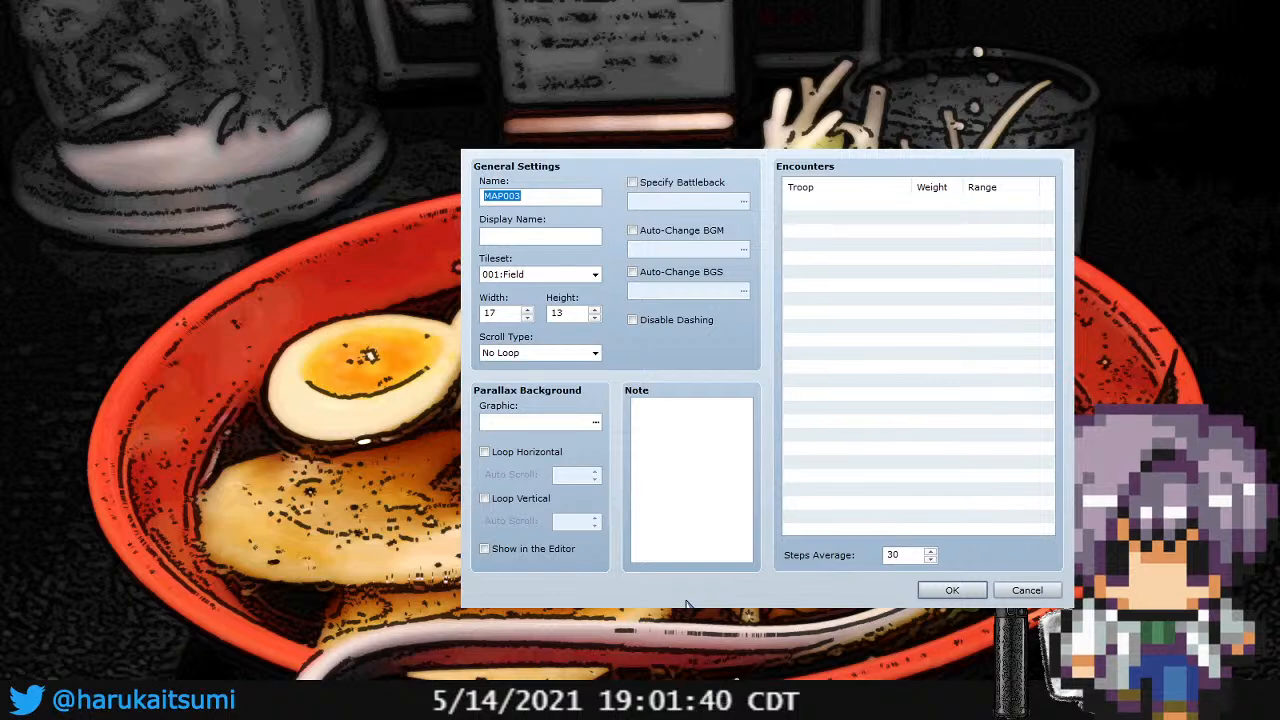
{"action": "left_click", "coordinate": [1030, 595]}
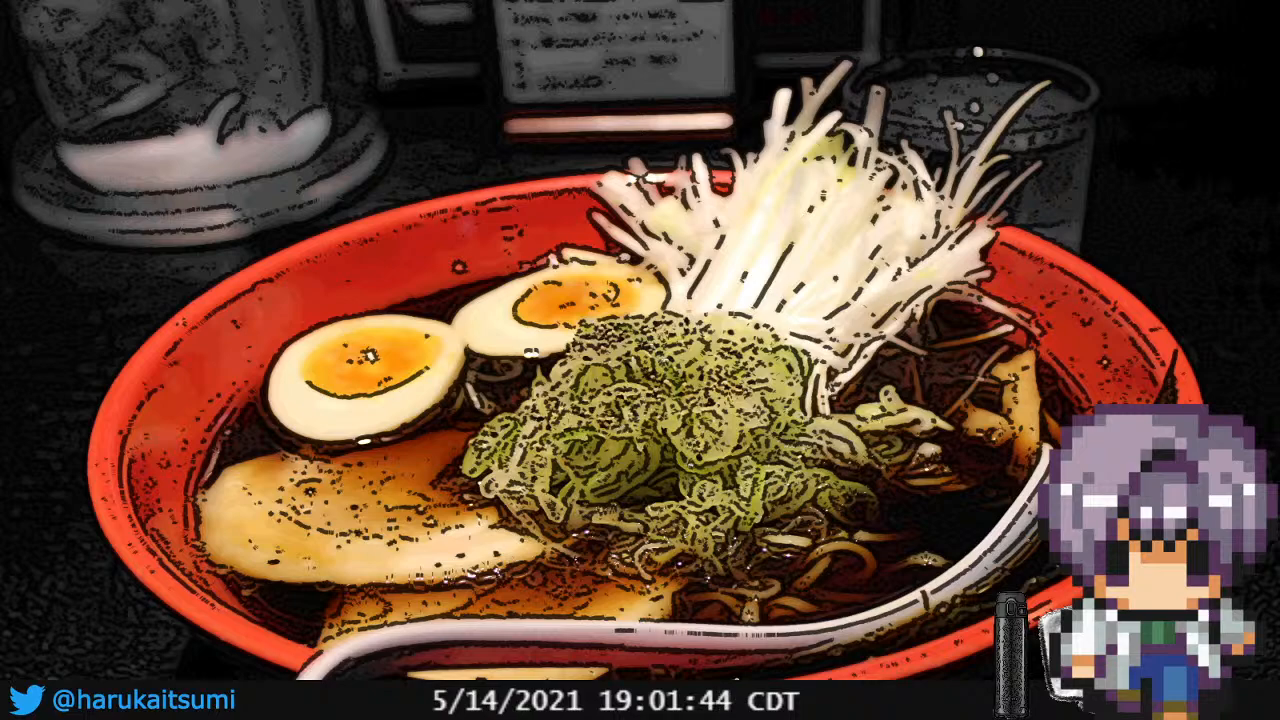
Step: Assign GK_JH_B to slot C of the School tileset and look through the tileset's tile pages
{"action": "key", "text": "F9"}
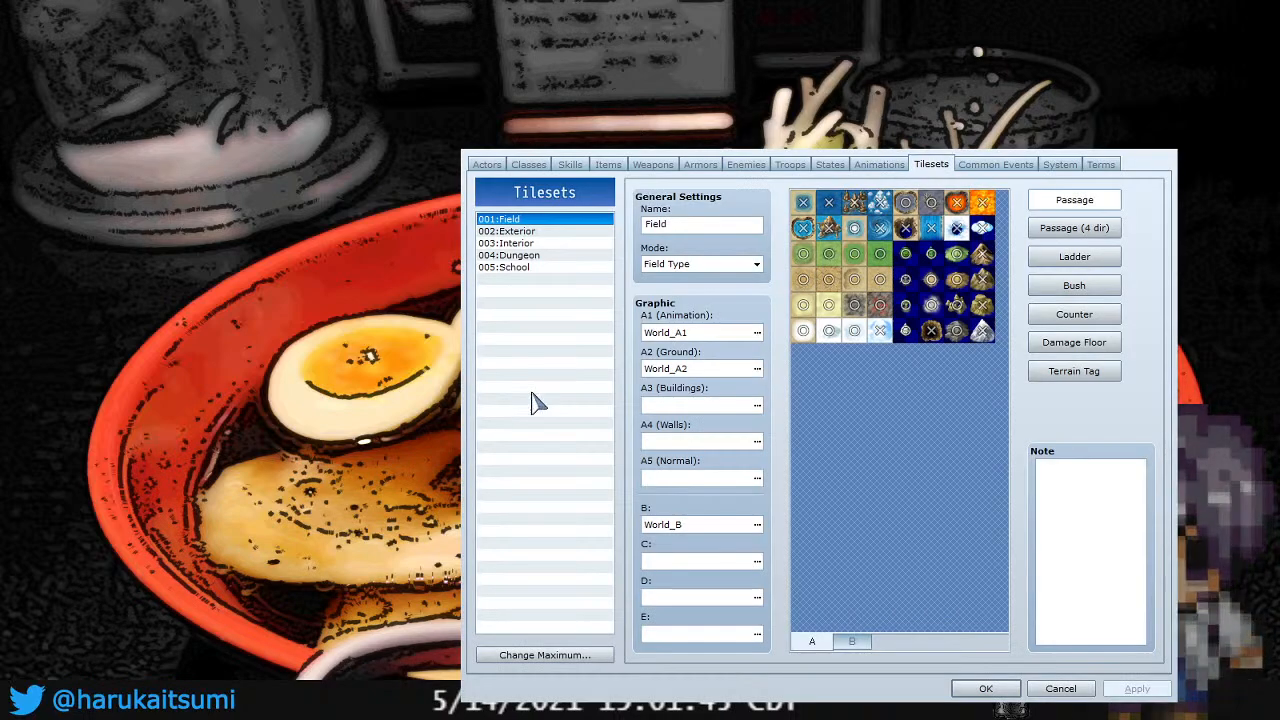
{"action": "left_click", "coordinate": [524, 268]}
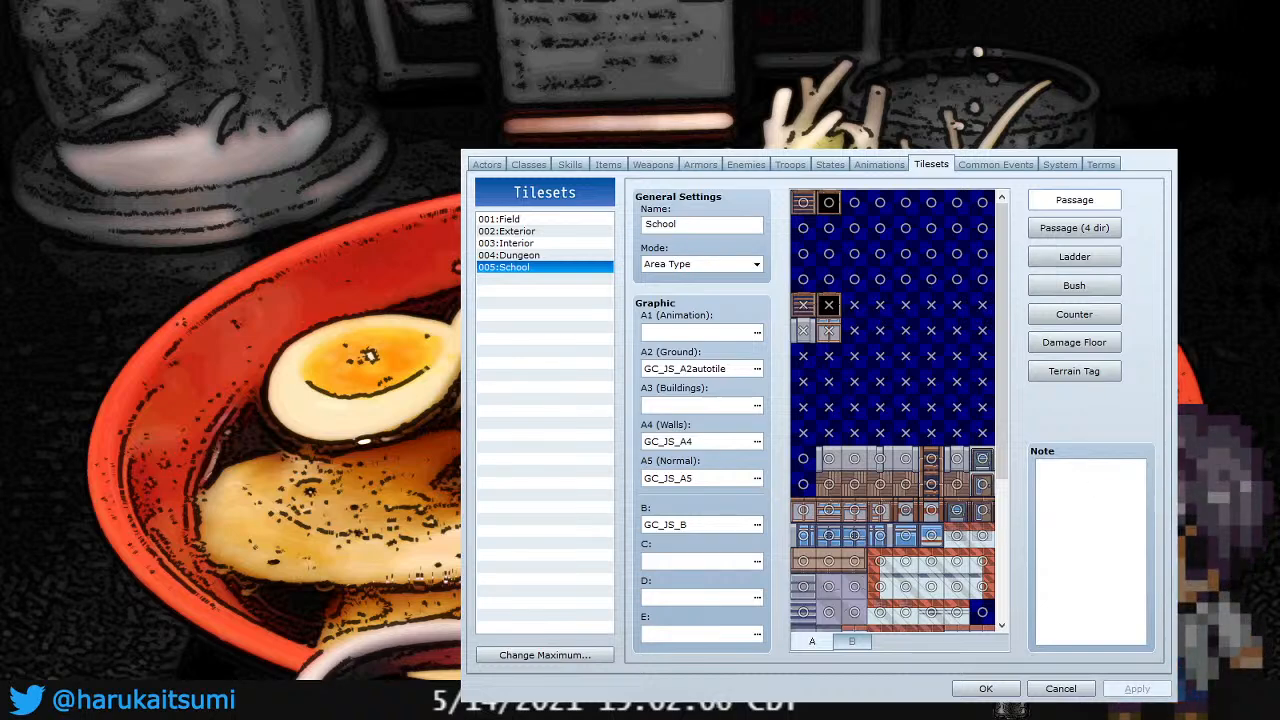
{"action": "key", "text": "Return"}
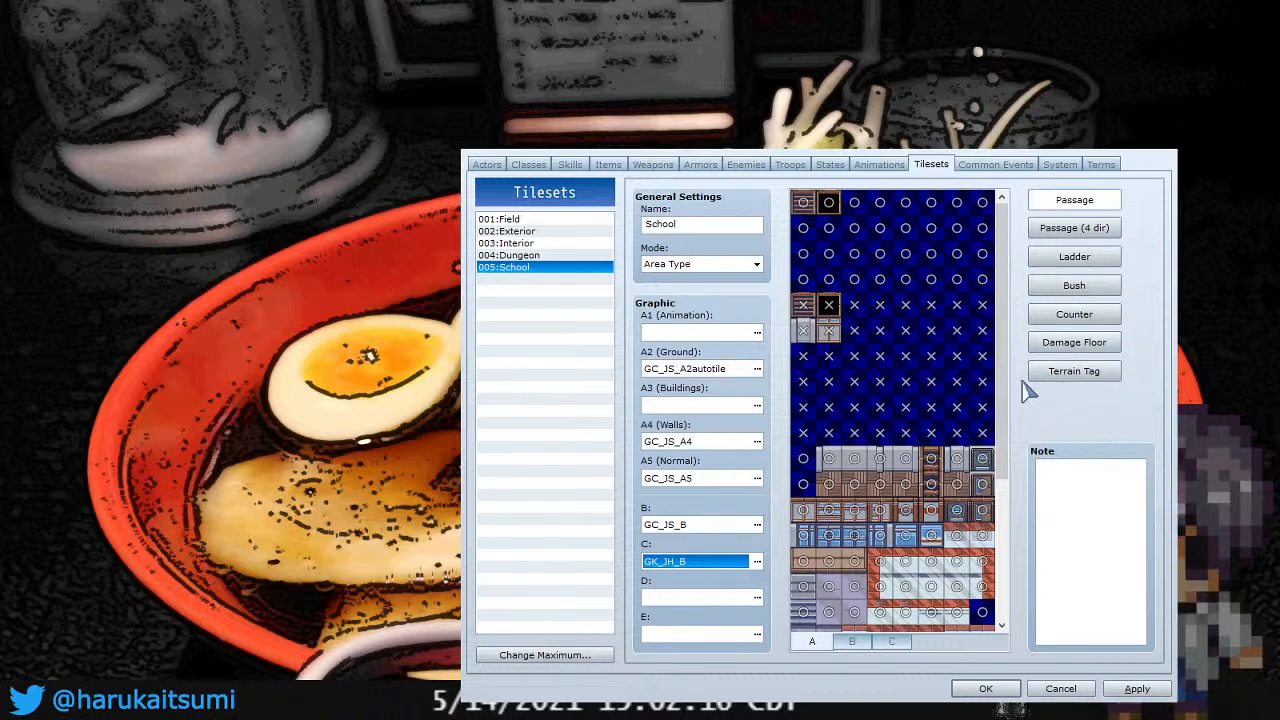
{"action": "scroll", "coordinate": [1000, 480], "scroll_direction": "down", "scroll_amount": 3}
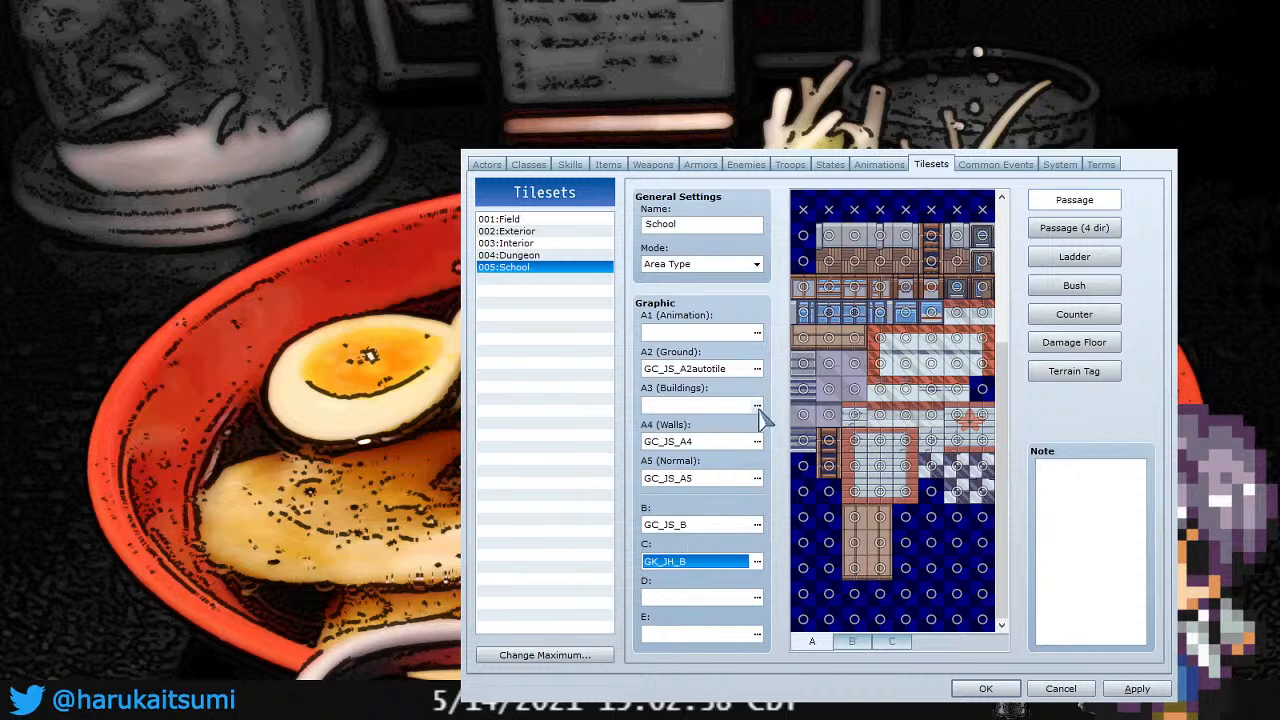
{"action": "left_click", "coordinate": [852, 642]}
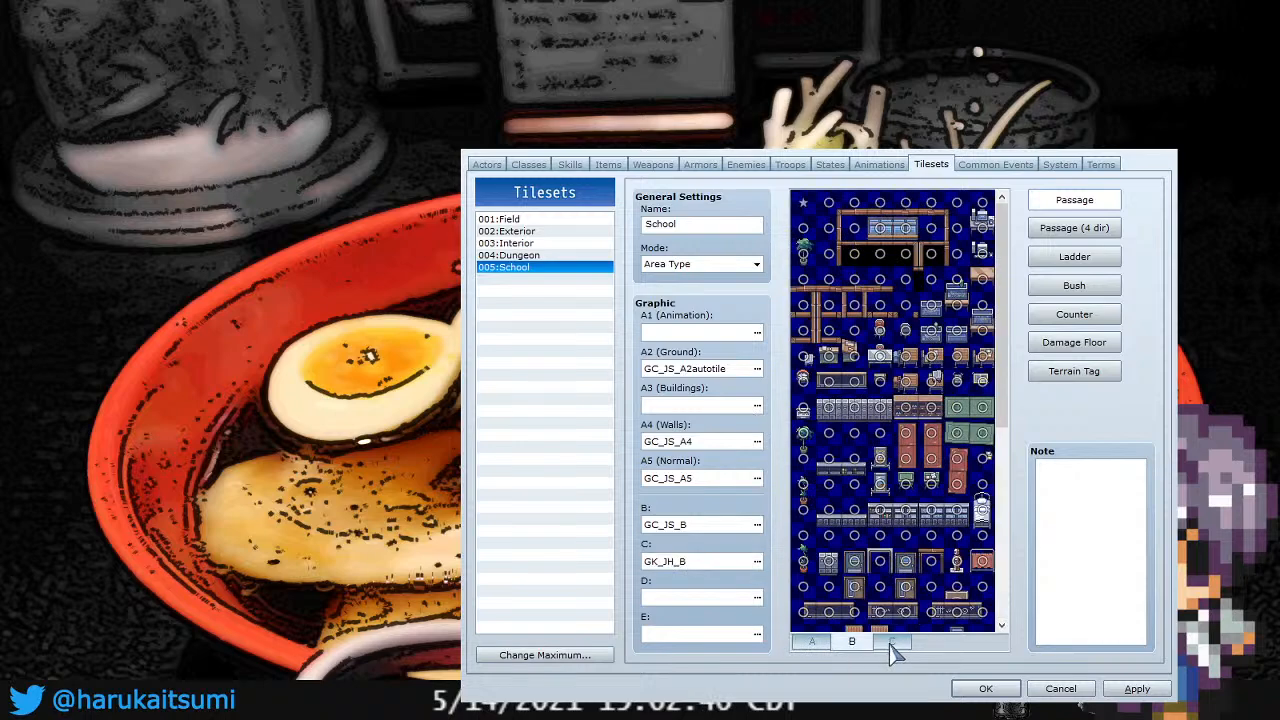
{"action": "left_click", "coordinate": [892, 645]}
{"action": "left_click", "coordinate": [852, 643]}
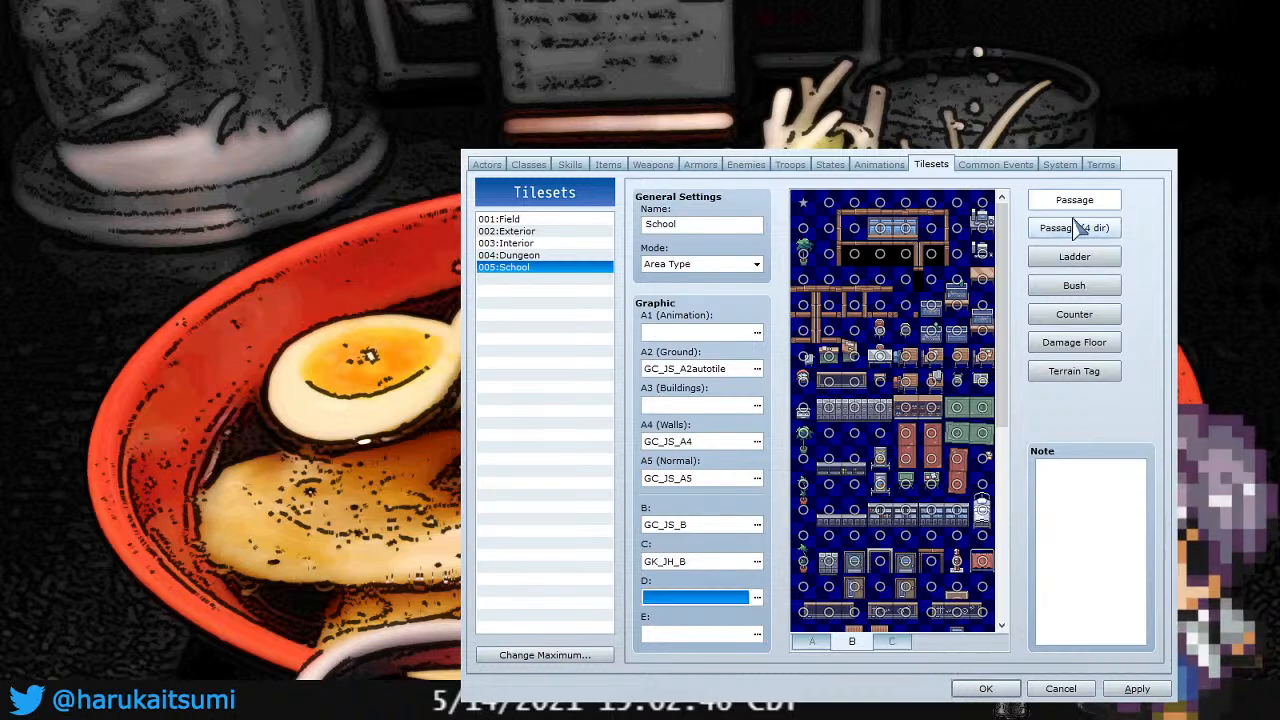
Step: Assign GK_JH_C, GK_JH_D and GK_JH_B to slots C, D and E of the School tileset and apply the changes
{"action": "left_click", "coordinate": [758, 566]}
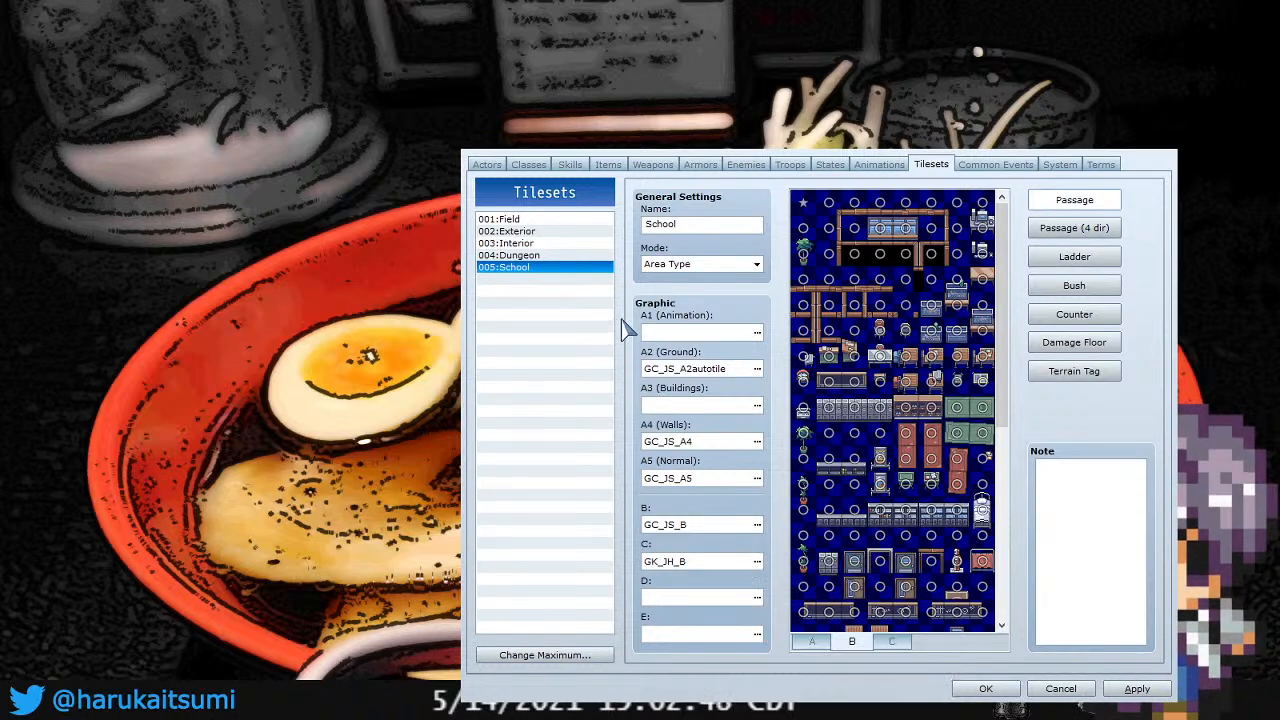
{"action": "left_click", "coordinate": [962, 611]}
{"action": "left_click", "coordinate": [757, 600]}
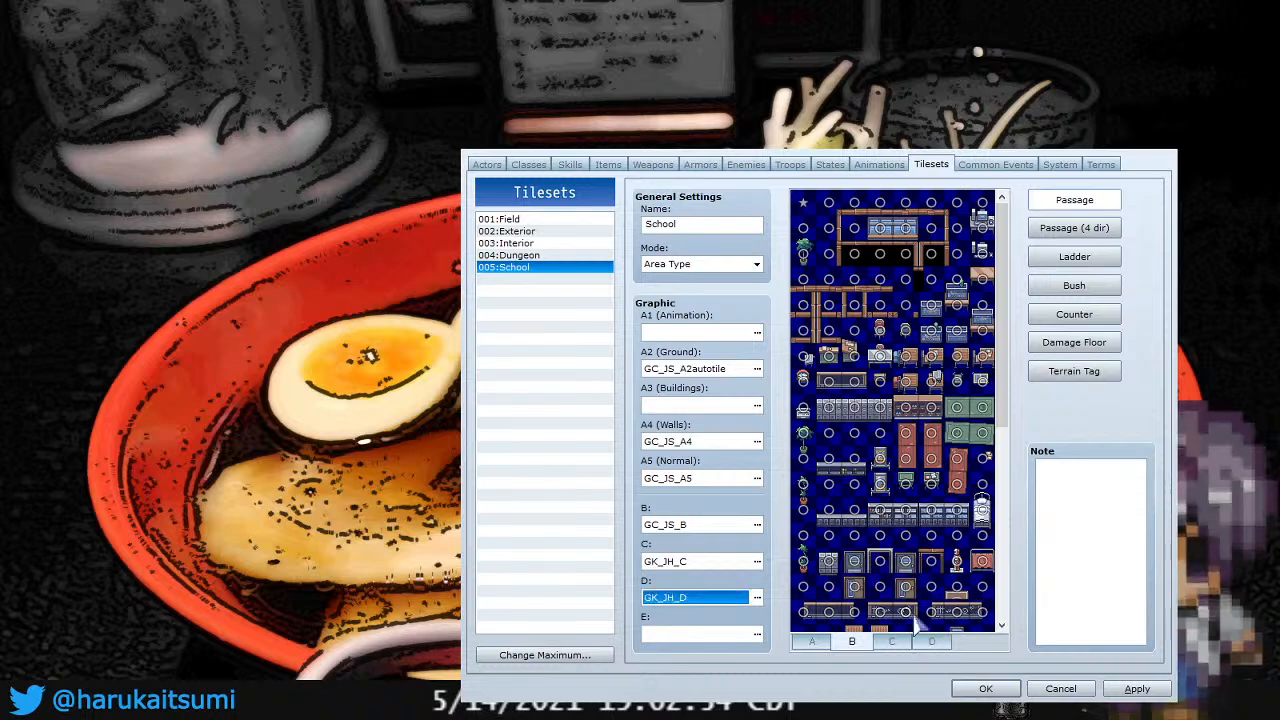
{"action": "left_click", "coordinate": [972, 608]}
{"action": "left_click", "coordinate": [757, 638]}
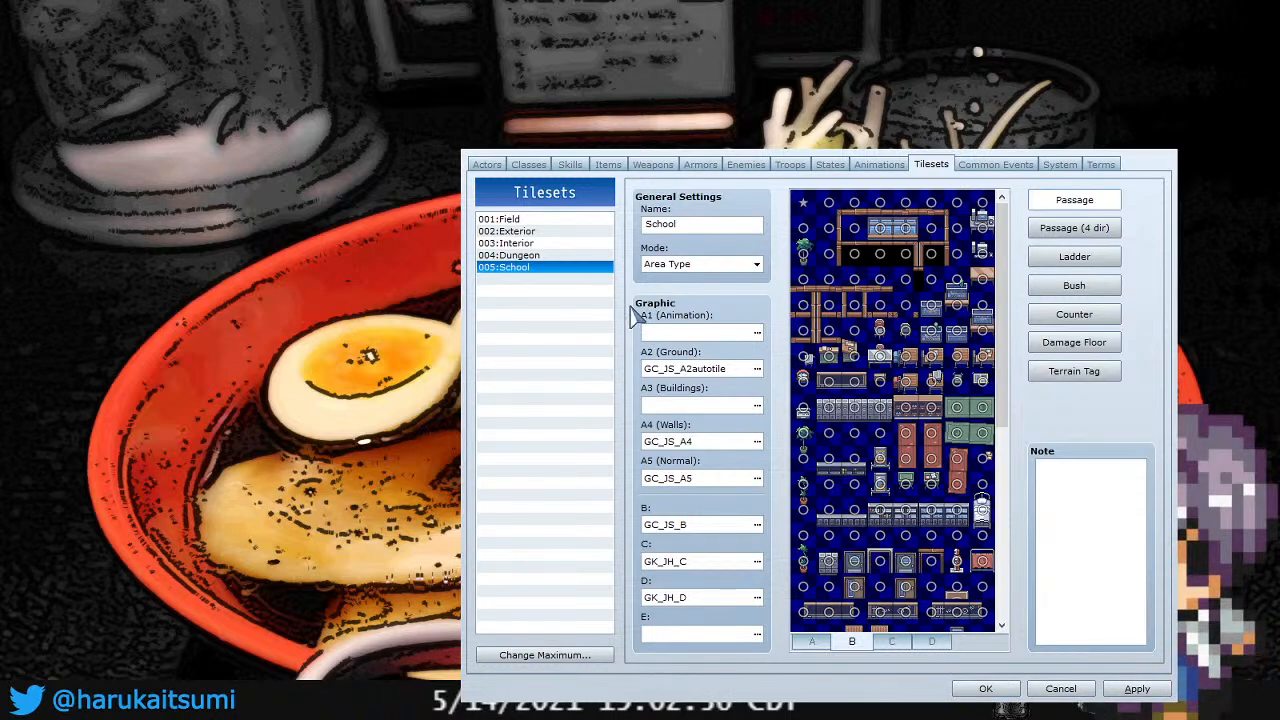
{"action": "left_click", "coordinate": [987, 608]}
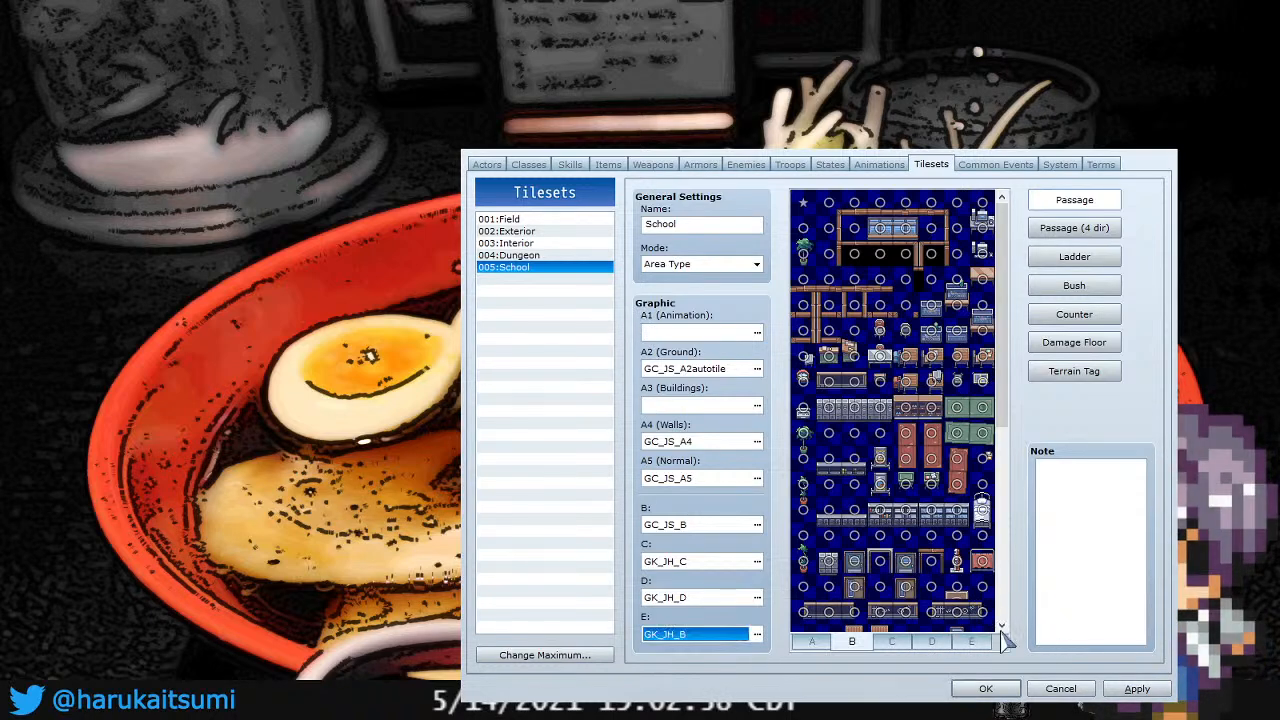
{"action": "left_click", "coordinate": [1150, 688]}
{"action": "left_click", "coordinate": [982, 688]}
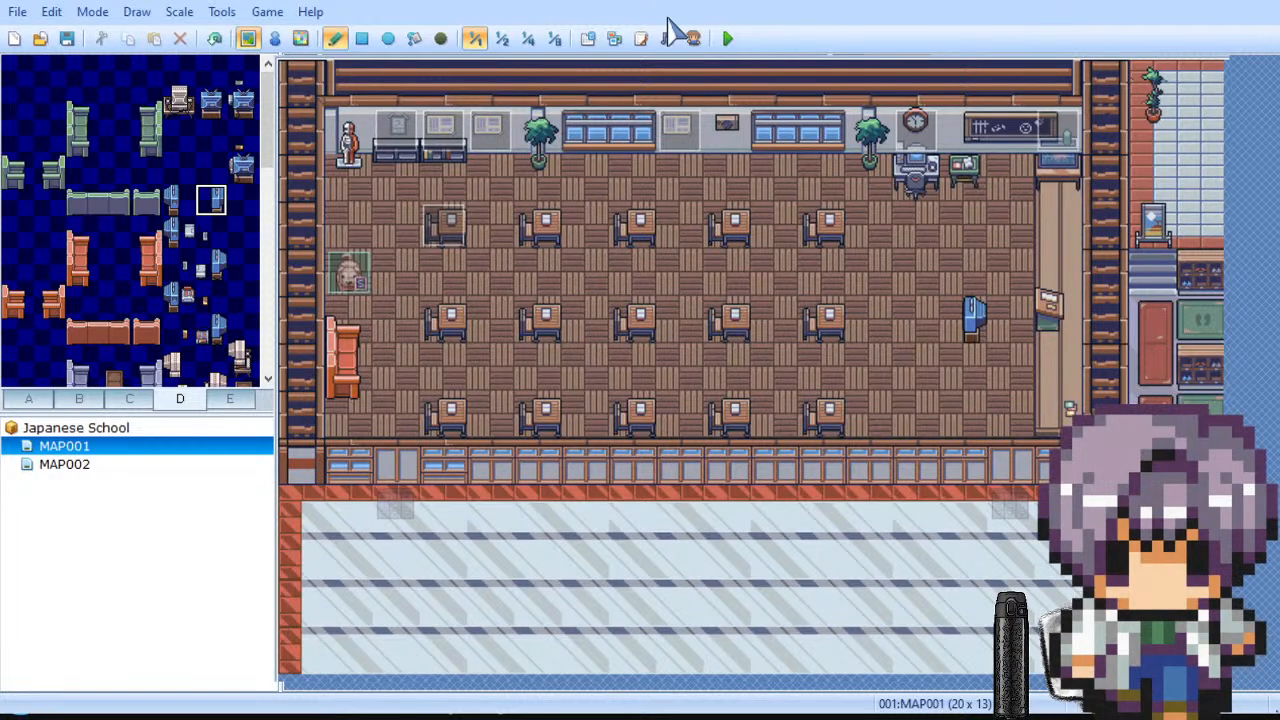
Step: Check the School tileset's assigned graphics in the database and display the page E tiles for MAP001
{"action": "key", "text": "F9"}
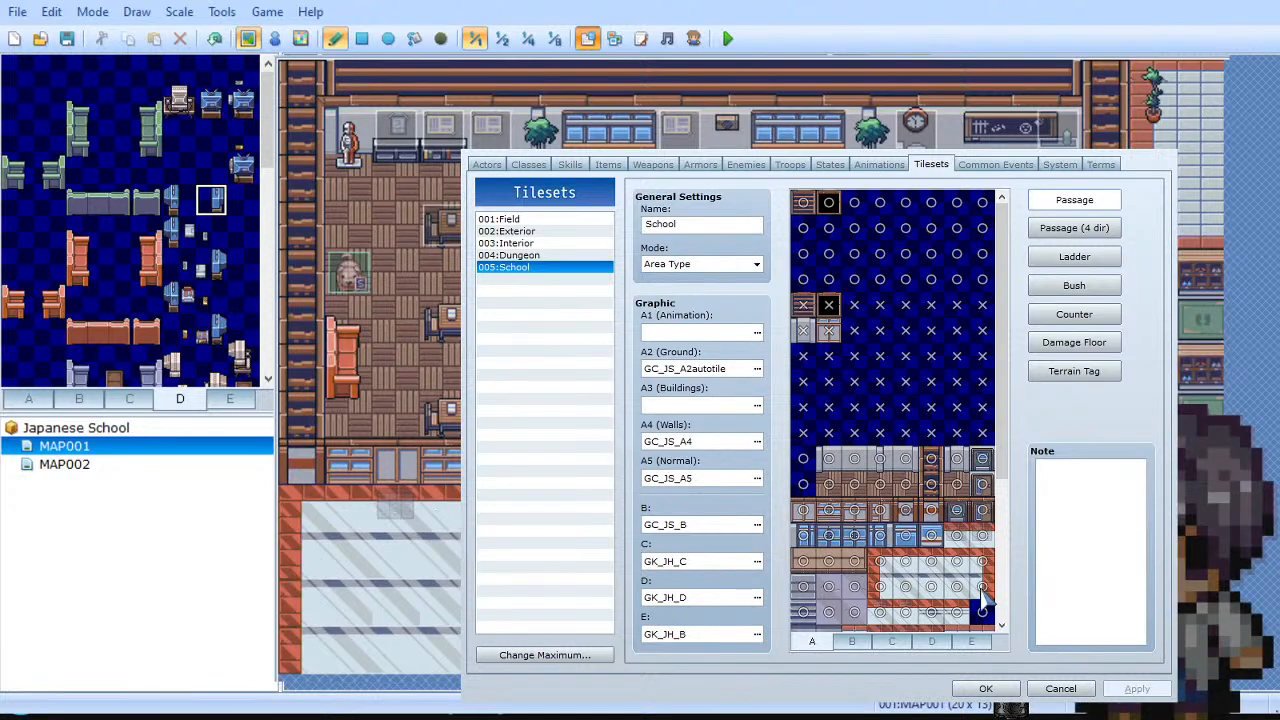
{"action": "left_click", "coordinate": [986, 688]}
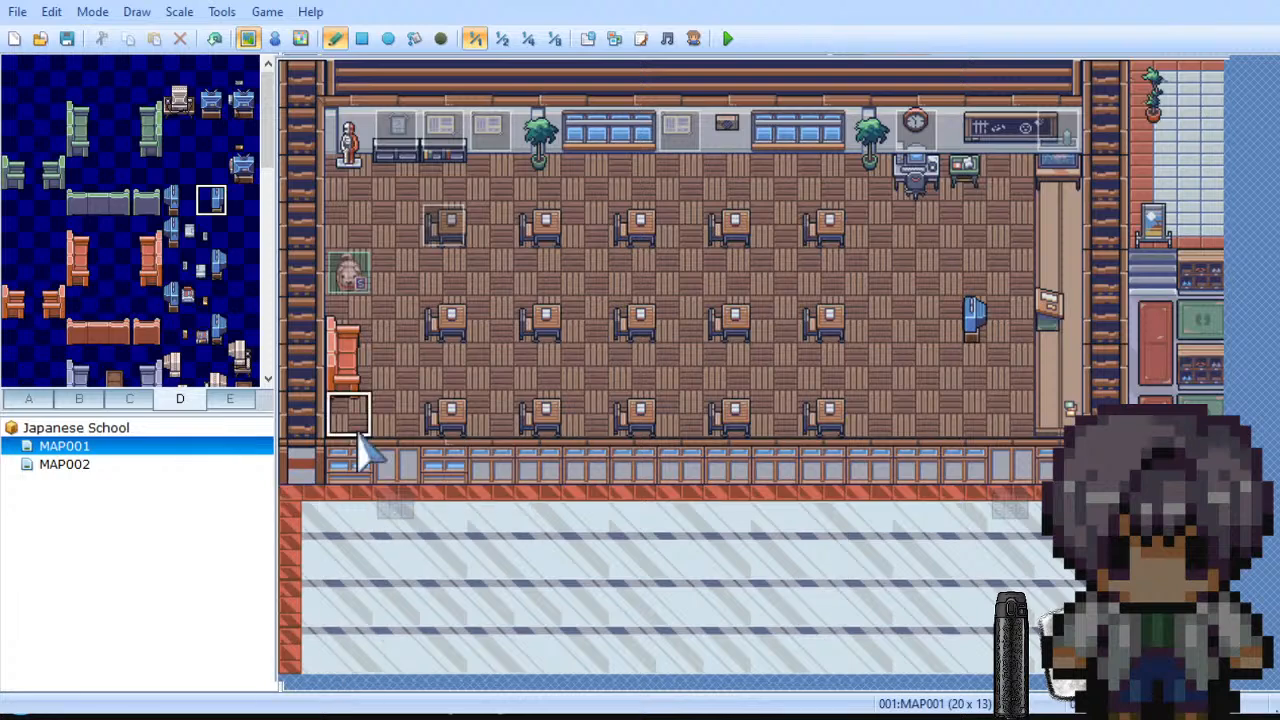
{"action": "left_click", "coordinate": [230, 399]}
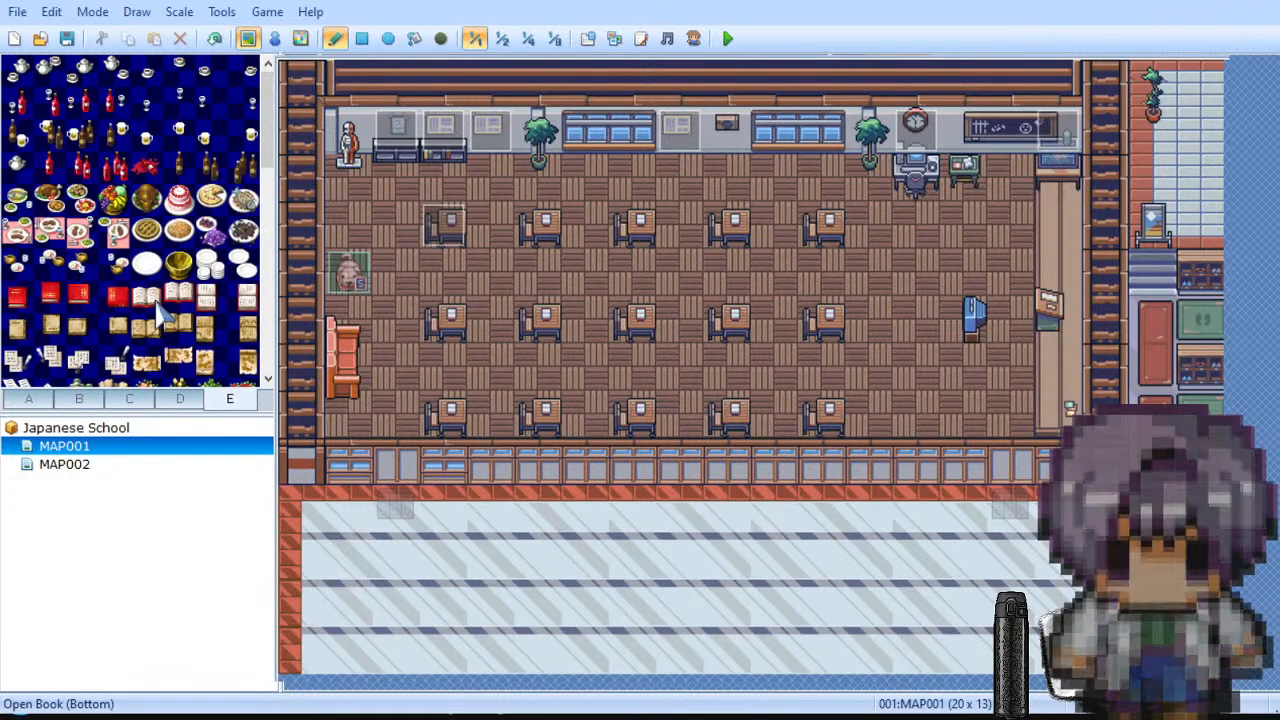
Step: Place the hooded stone statue from page E on the classroom floor beside the blue desk
{"action": "scroll", "coordinate": [270, 292], "scroll_direction": "down", "scroll_amount": 3}
{"action": "scroll", "coordinate": [276, 300], "scroll_direction": "down", "scroll_amount": 3}
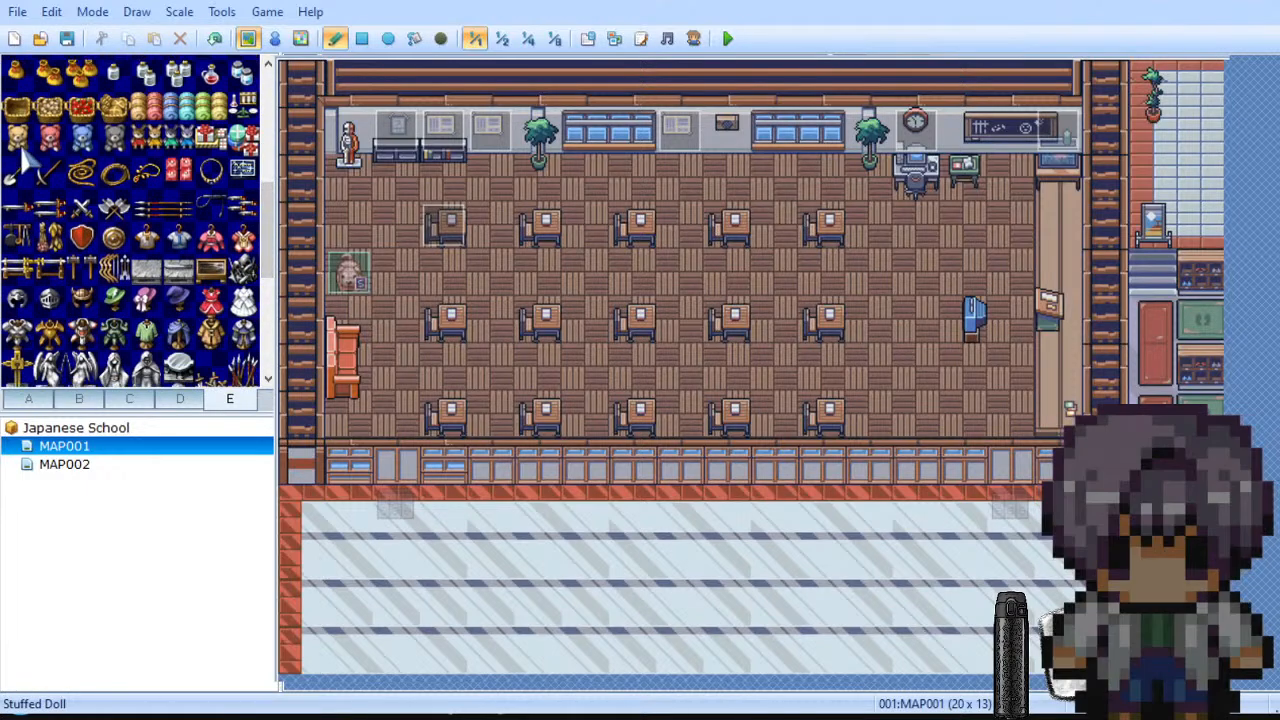
{"action": "scroll", "coordinate": [150, 340], "scroll_direction": "down", "scroll_amount": 3}
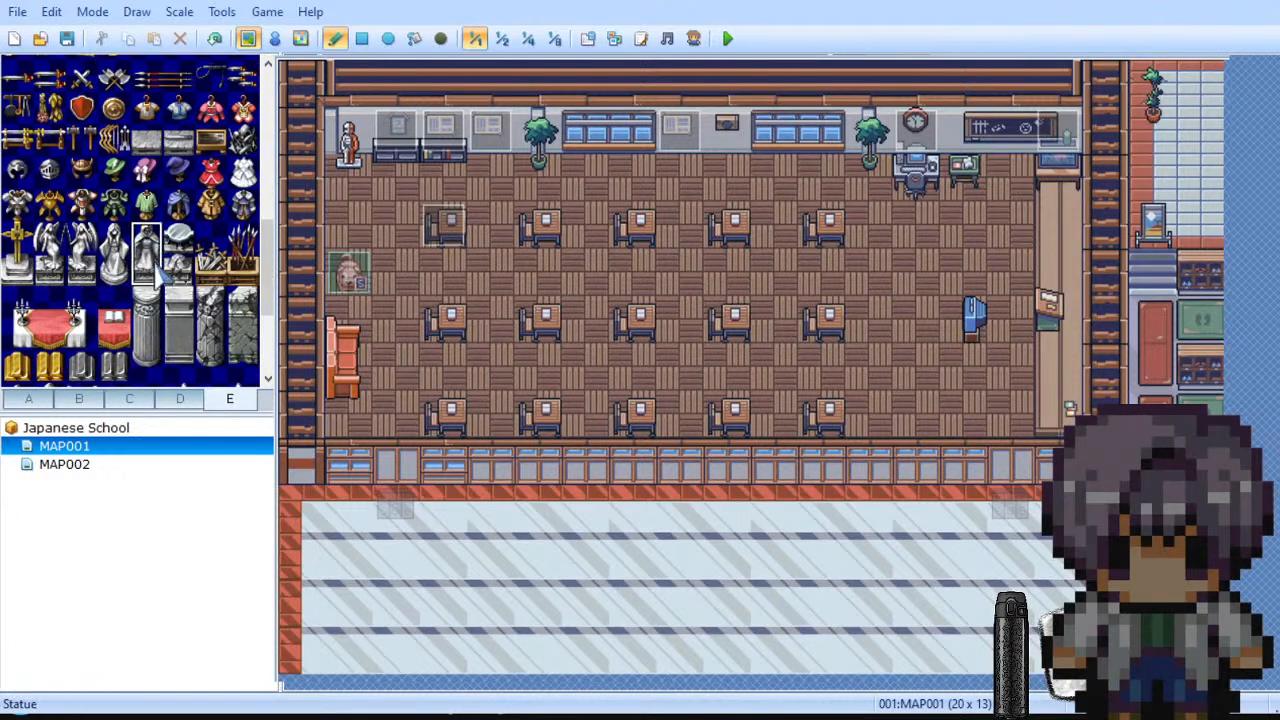
{"action": "left_click", "coordinate": [916, 300]}
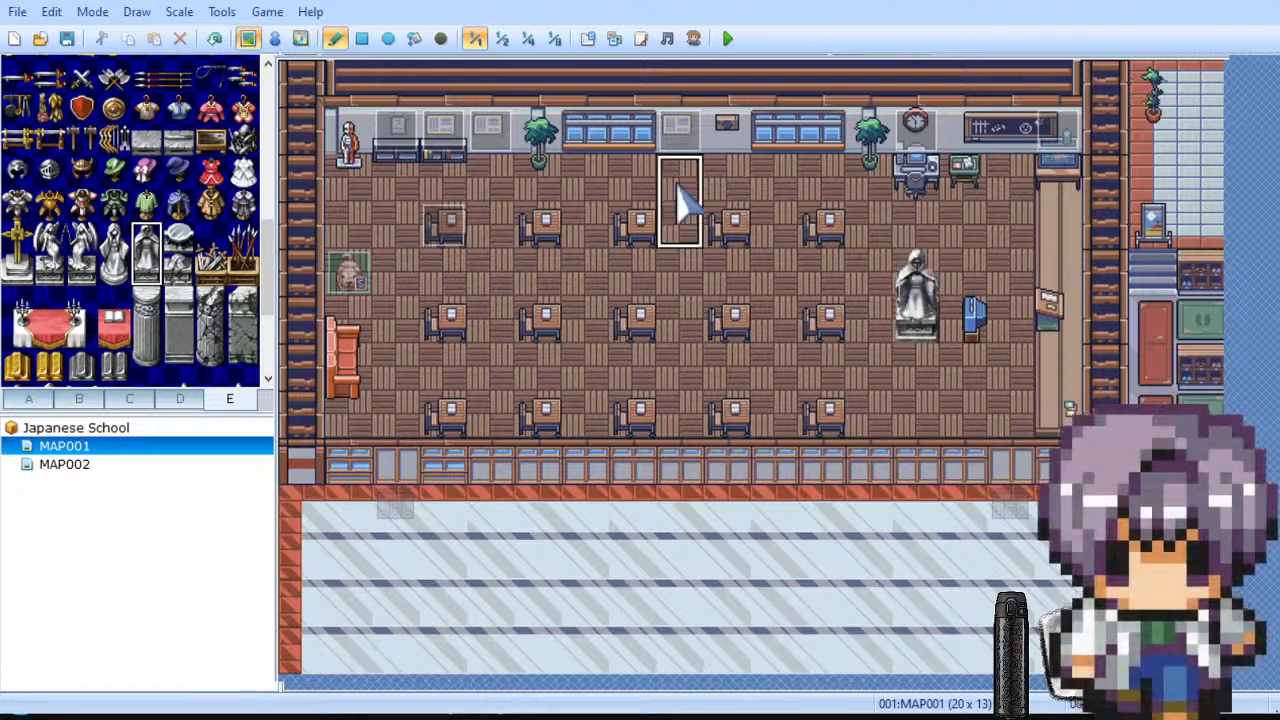
Step: Apply GK_JH_B as the School tileset's slot E graphic and reload MAP001
{"action": "left_click", "coordinate": [588, 38]}
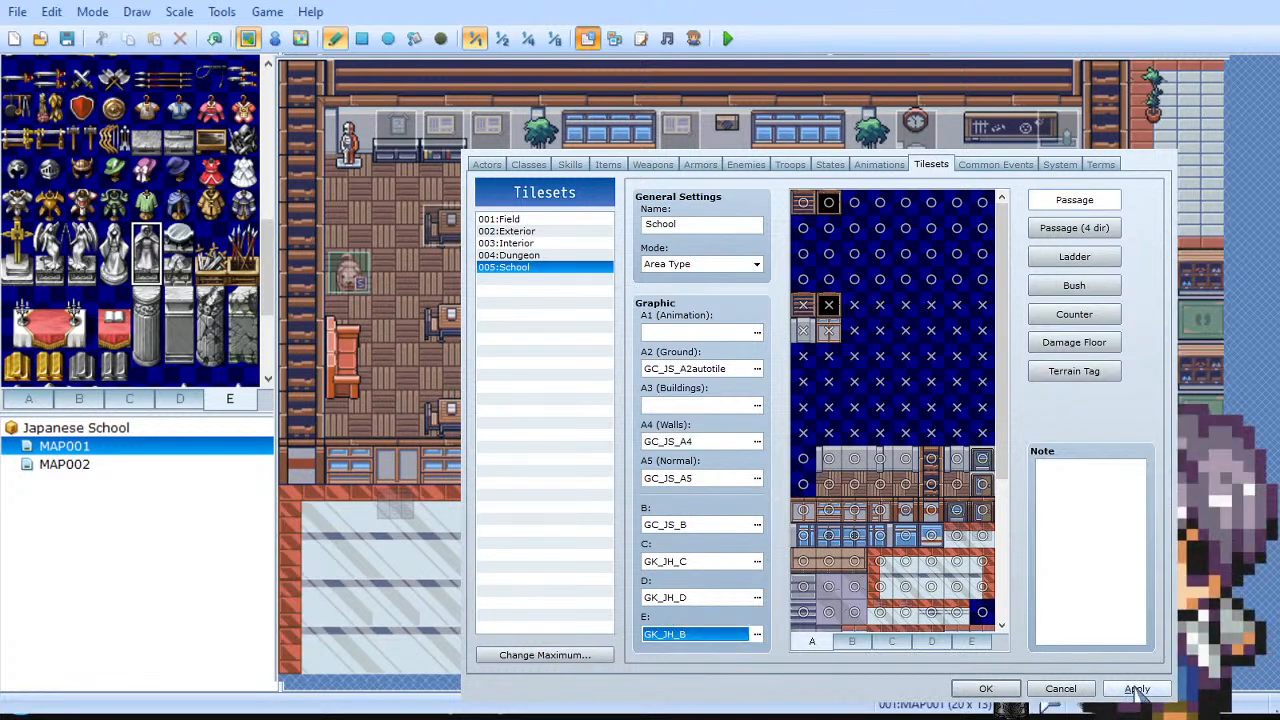
{"action": "left_click", "coordinate": [1136, 688]}
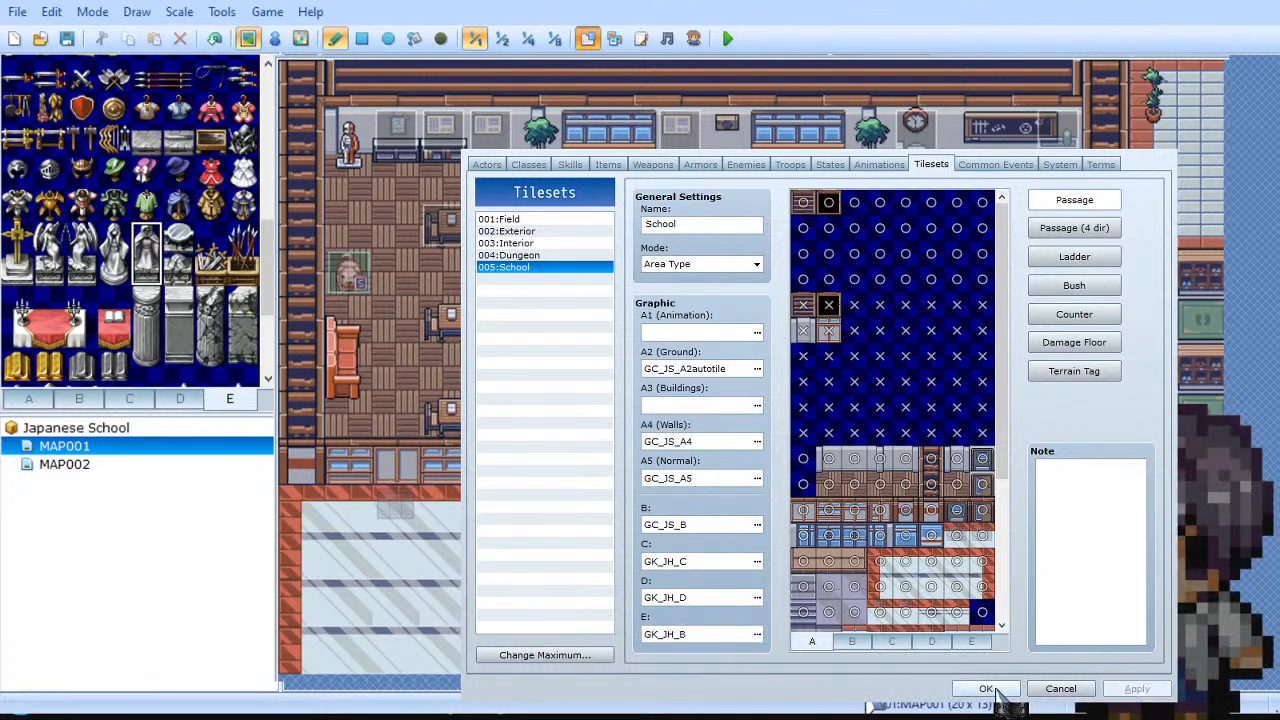
{"action": "left_click", "coordinate": [985, 688]}
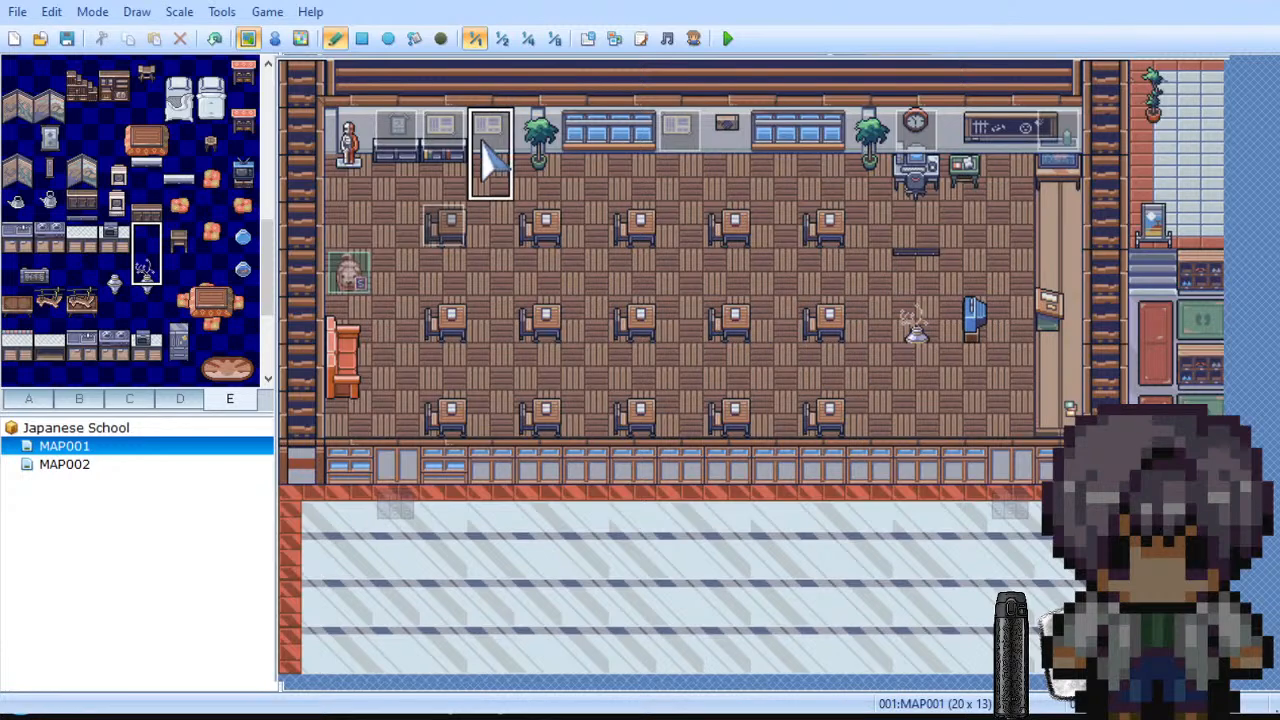
{"action": "left_click", "coordinate": [105, 466]}
{"action": "left_click", "coordinate": [108, 449]}
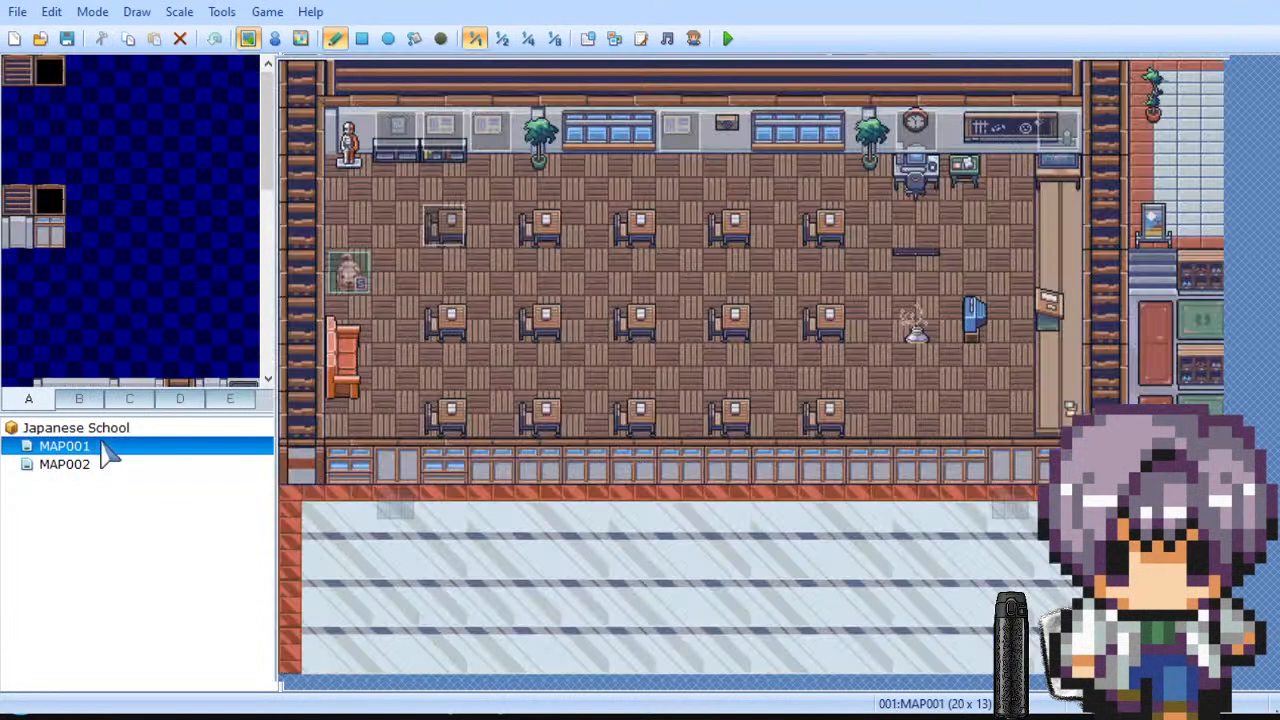
Step: Erase the flower vase beside the blue desk with page E's empty tile
{"action": "left_click", "coordinate": [223, 399]}
{"action": "mouse_move", "coordinate": [268, 163]}
{"action": "left_mouse_down"}
{"action": "mouse_move", "coordinate": [270, 188]}
{"action": "mouse_move", "coordinate": [271, 92]}
{"action": "left_mouse_up"}
{"action": "left_click", "coordinate": [20, 66]}
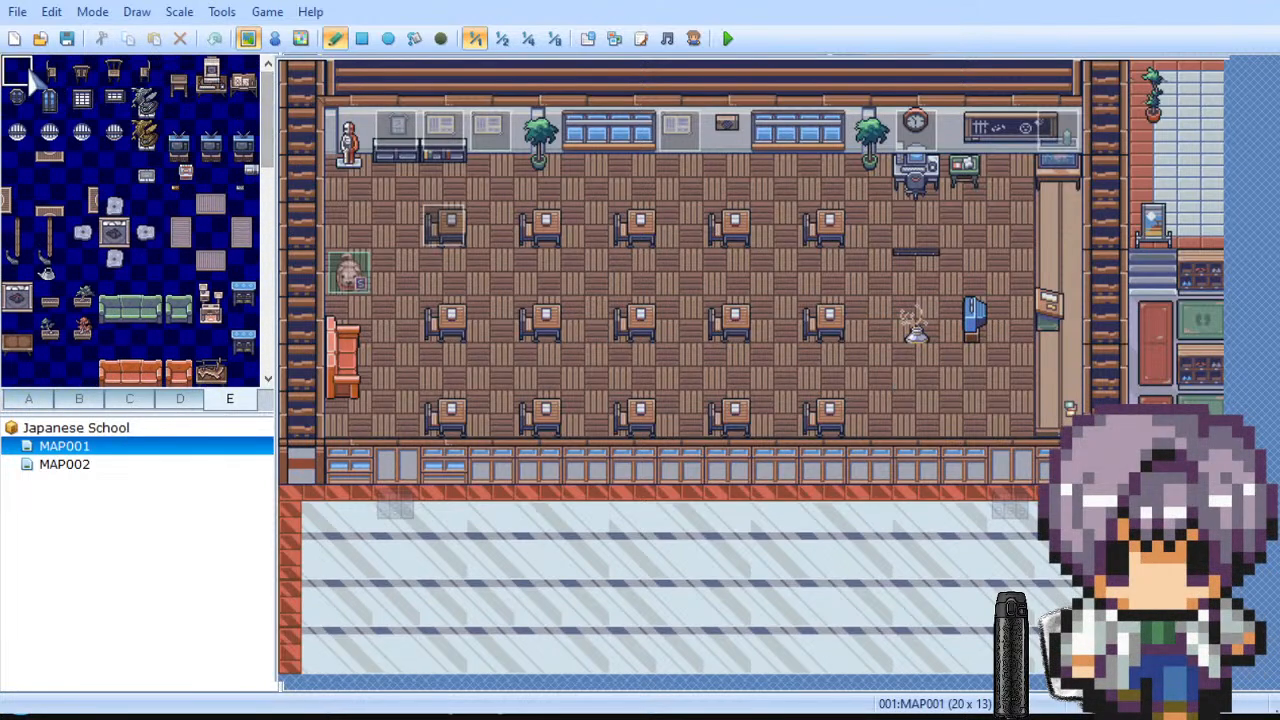
{"action": "left_click", "coordinate": [914, 330]}
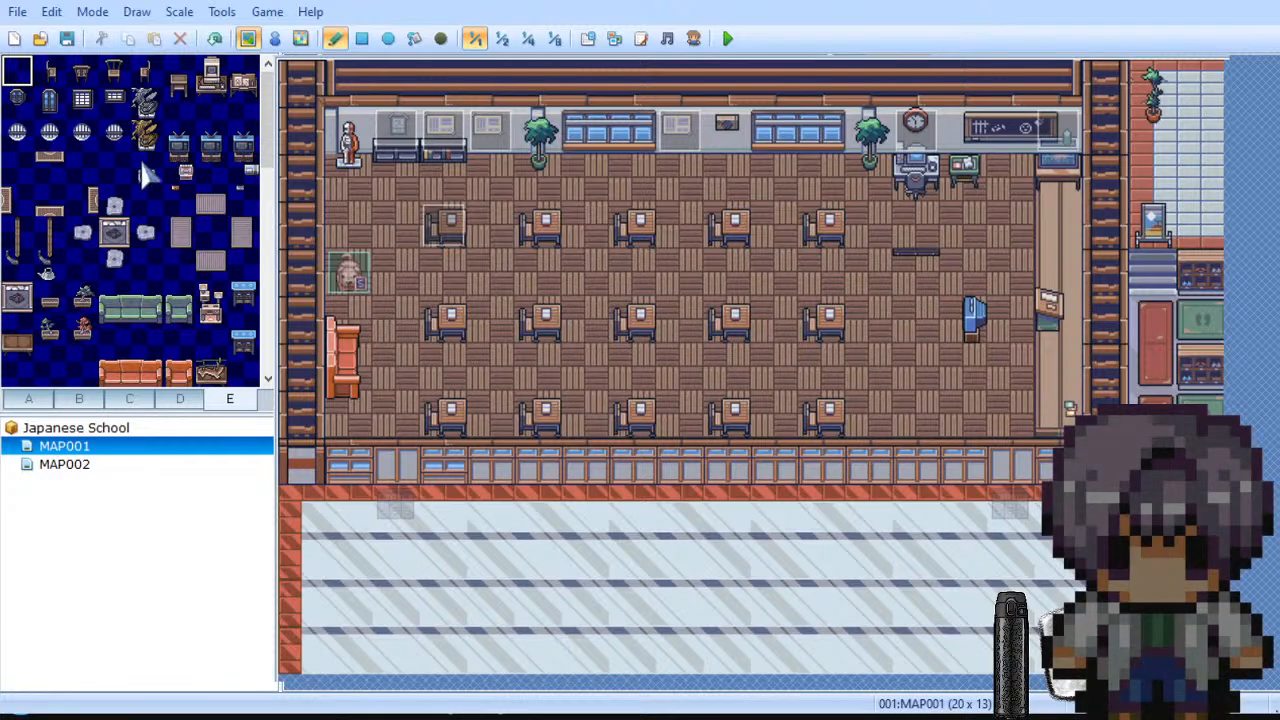
Step: Try the dark winged statue beside the blue desk and erase it with the empty tile
{"action": "left_click", "coordinate": [146, 103]}
{"action": "left_click", "coordinate": [918, 326]}
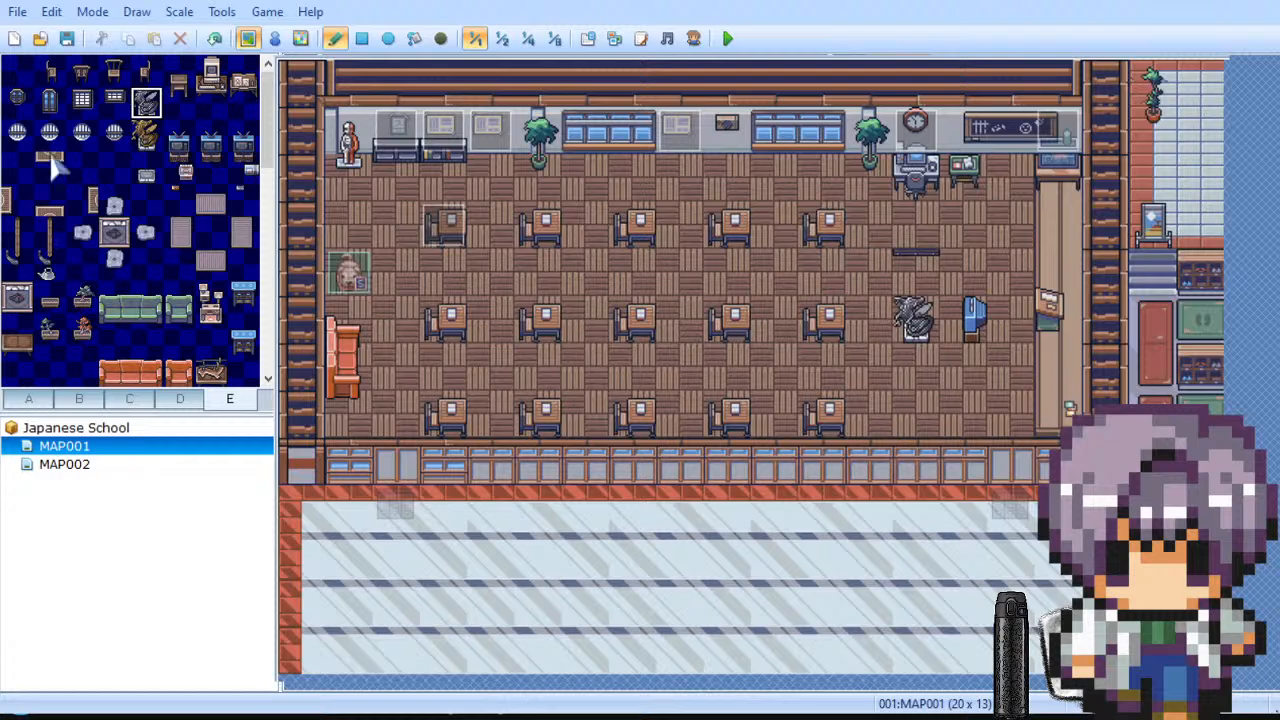
{"action": "left_click", "coordinate": [16, 70]}
{"action": "left_click", "coordinate": [908, 324]}
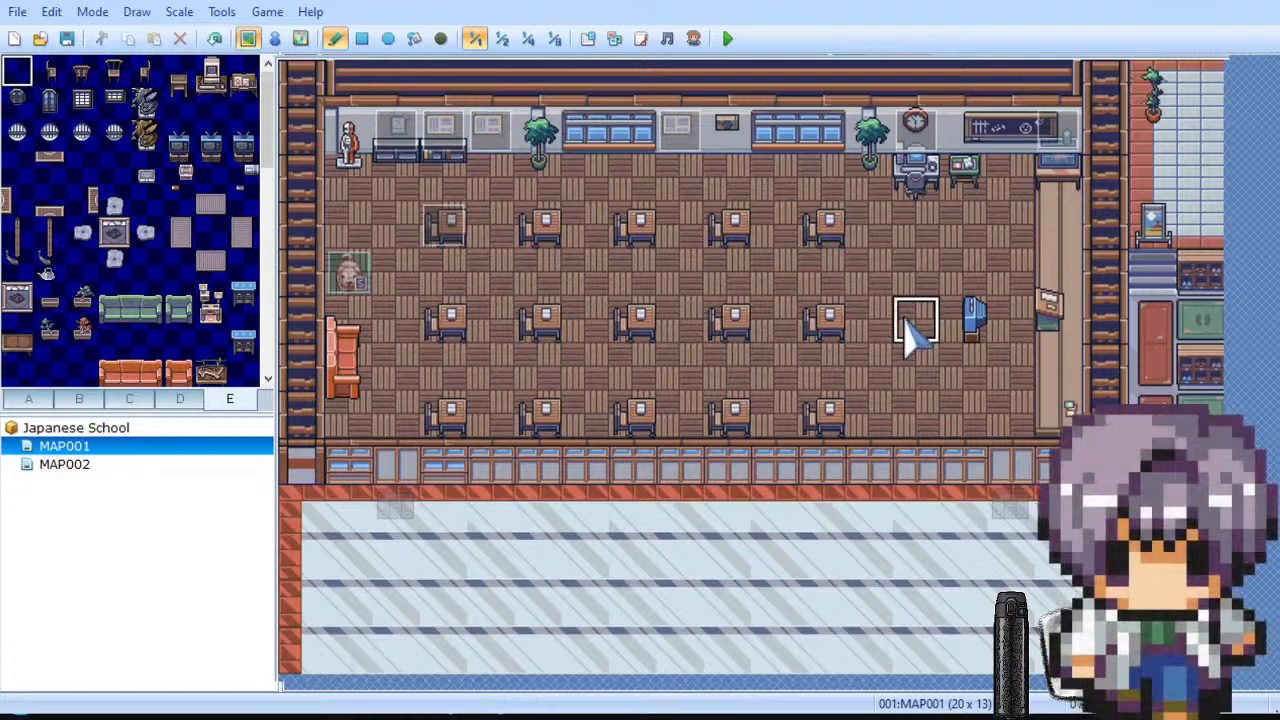
Step: Place two golden winged statues along the hallway wall between the classroom doors, and a square hearth beside the blue desk
{"action": "left_click", "coordinate": [145, 135]}
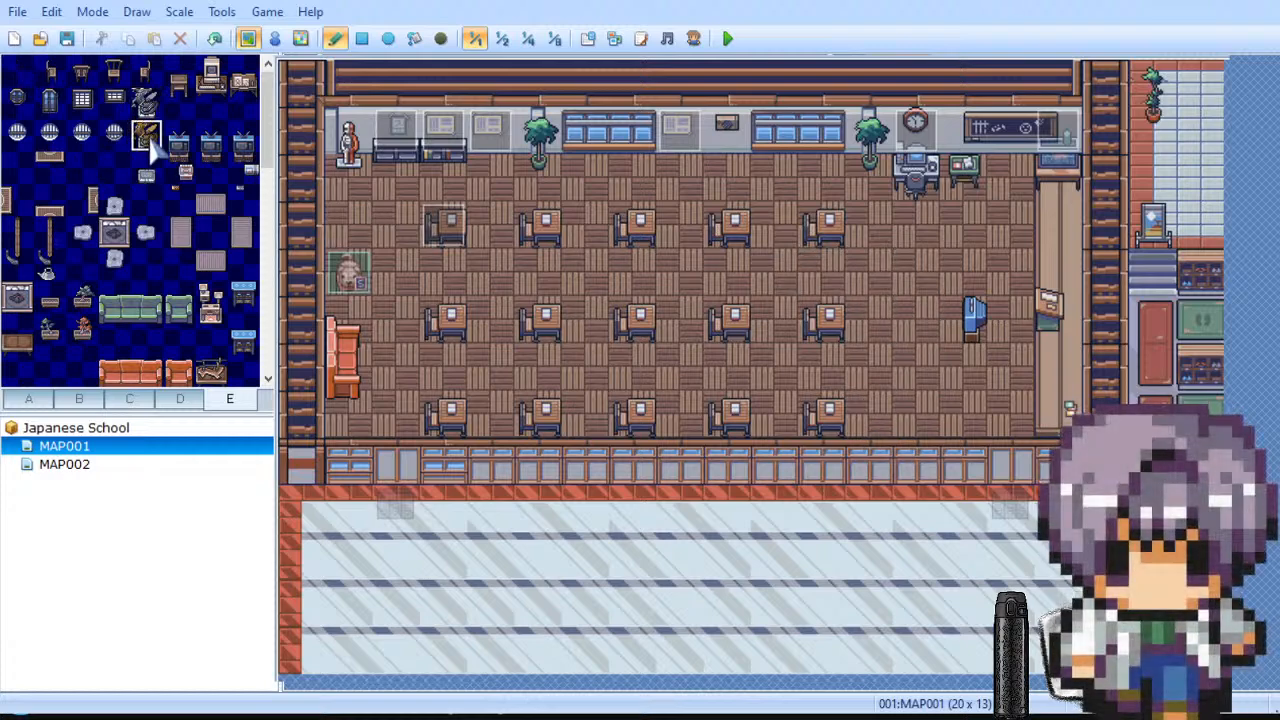
{"action": "left_click", "coordinate": [488, 510]}
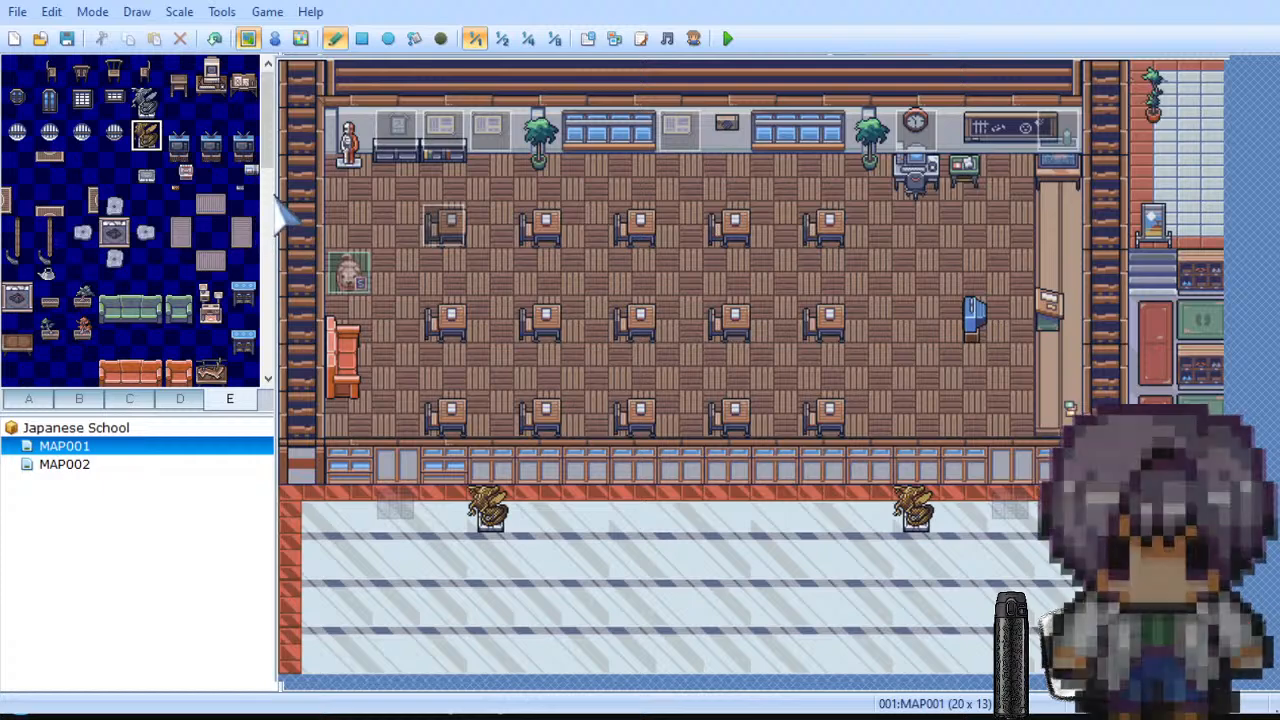
{"action": "scroll", "coordinate": [60, 250], "scroll_direction": "down", "scroll_amount": 3}
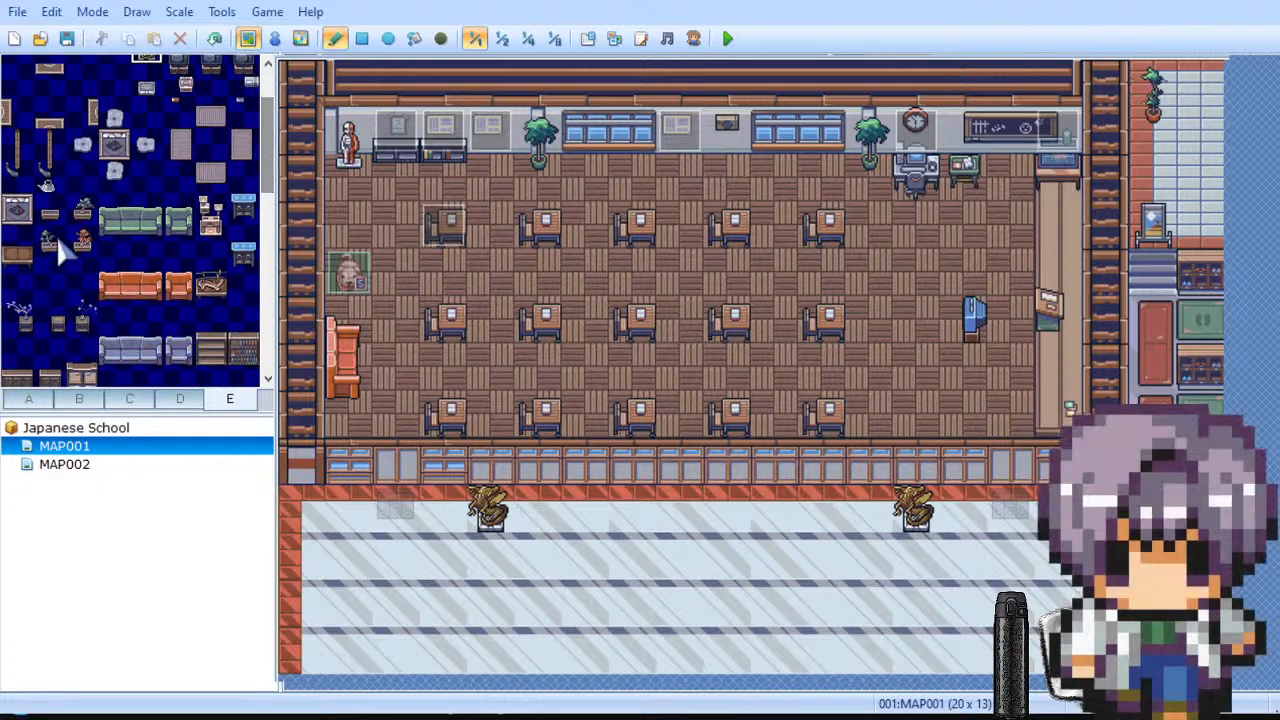
{"action": "left_click", "coordinate": [18, 220]}
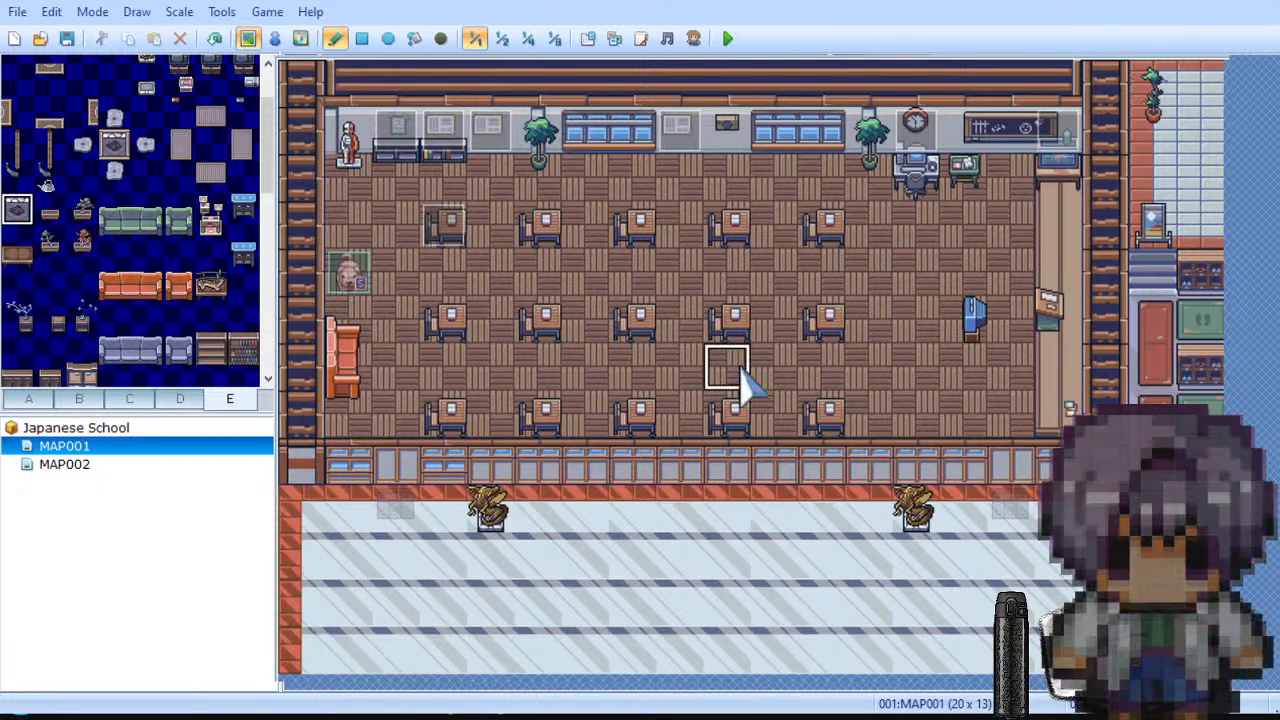
{"action": "left_click", "coordinate": [905, 325]}
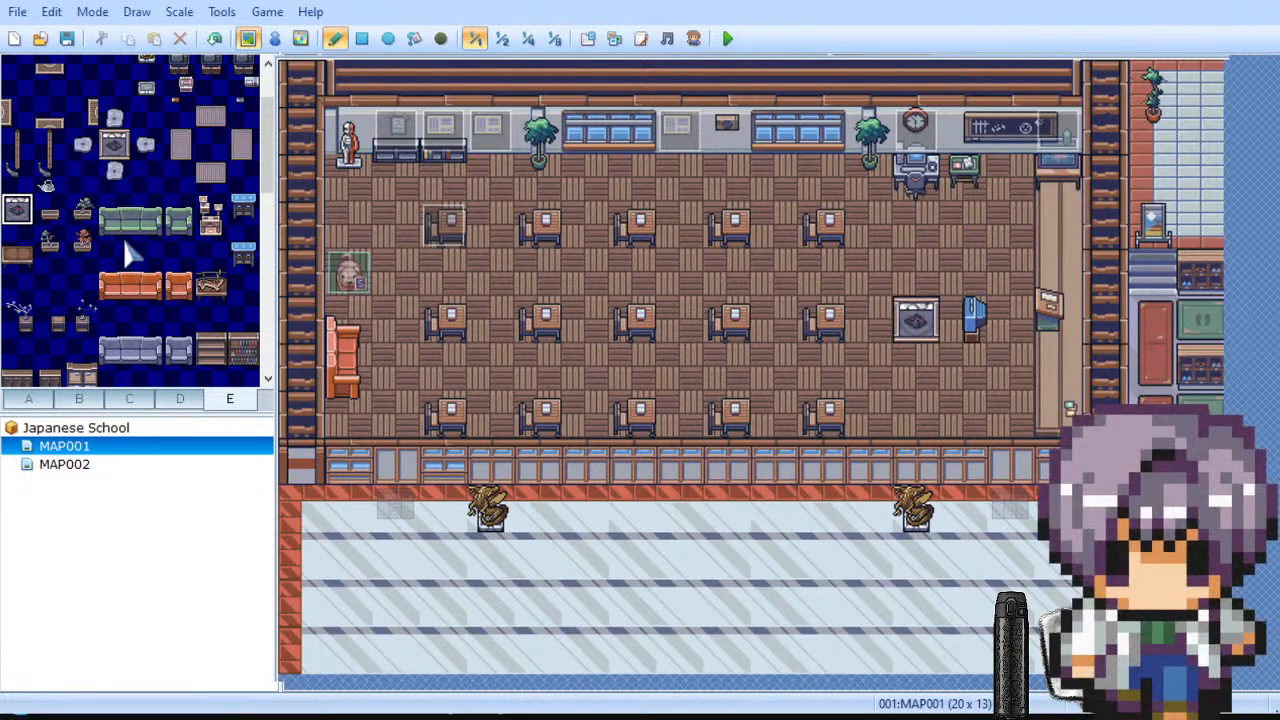
Step: Place the three-tile katana on its stand along the classroom's upper wall, between the two windows
{"action": "left_click", "coordinate": [78, 152]}
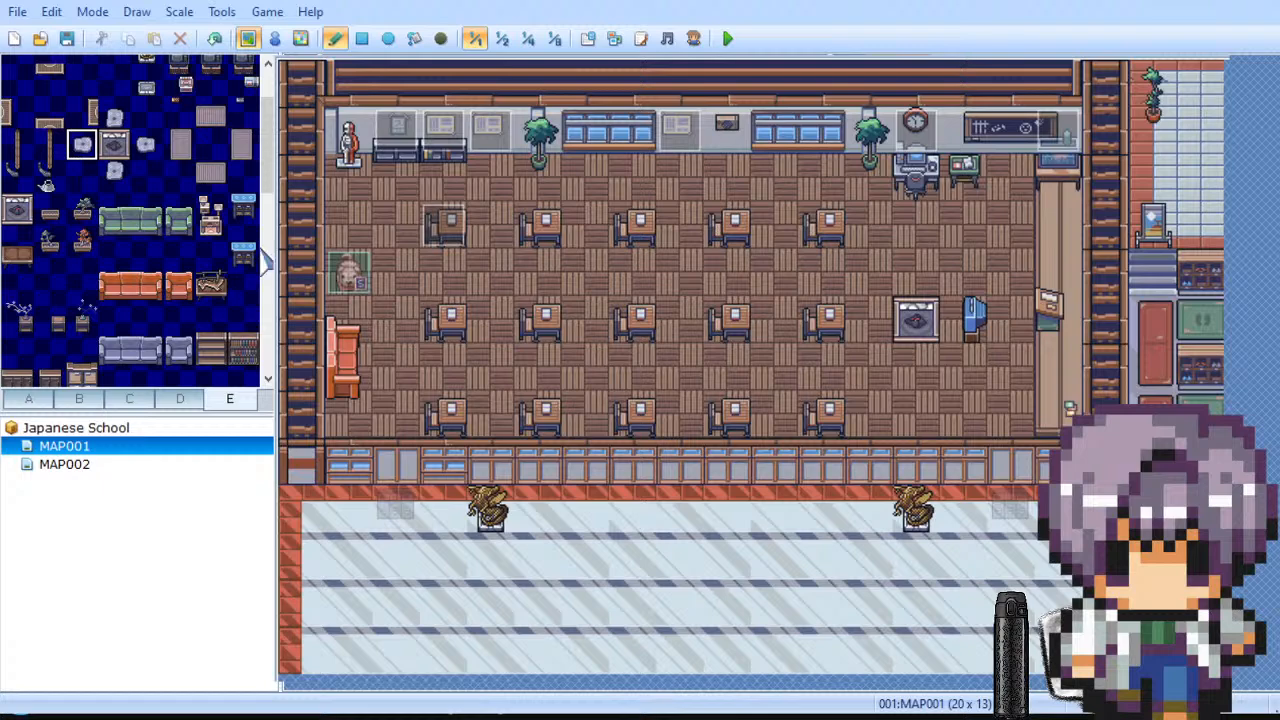
{"action": "left_click_drag", "start_coordinate": [264, 210], "coordinate": [280, 323]}
{"action": "left_click_drag", "start_coordinate": [180, 232], "coordinate": [245, 234]}
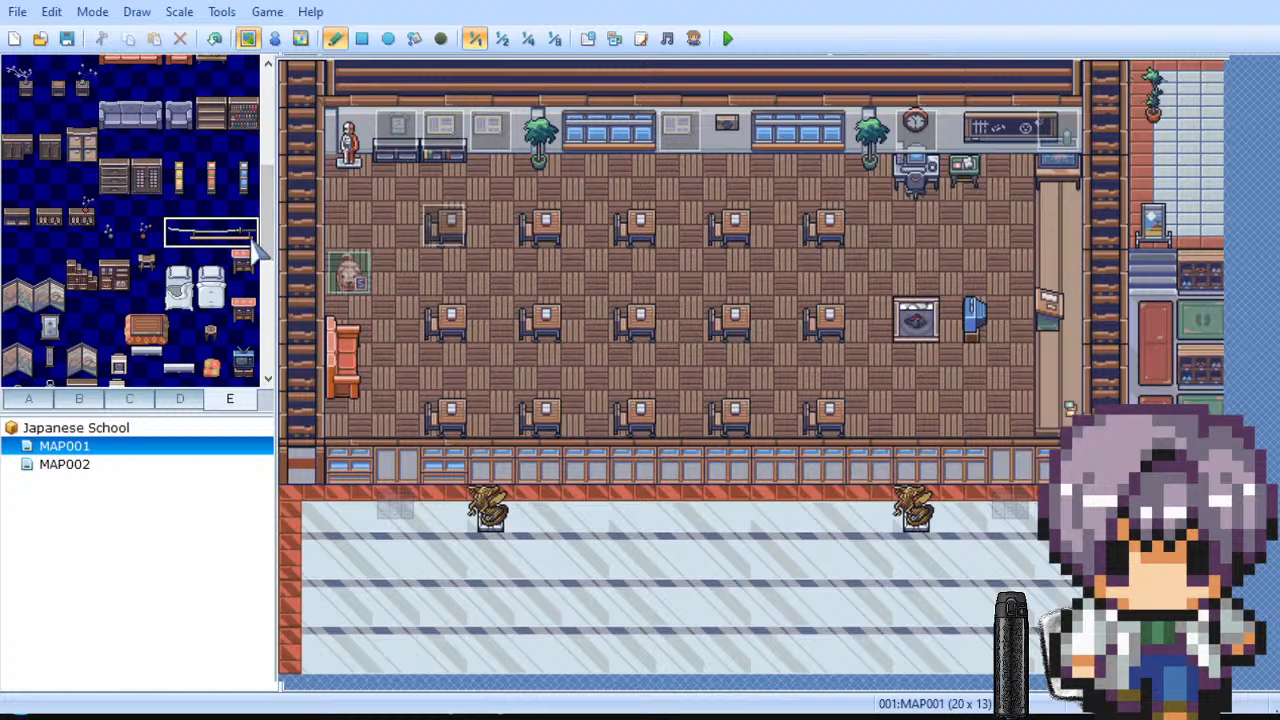
{"action": "left_click", "coordinate": [655, 190]}
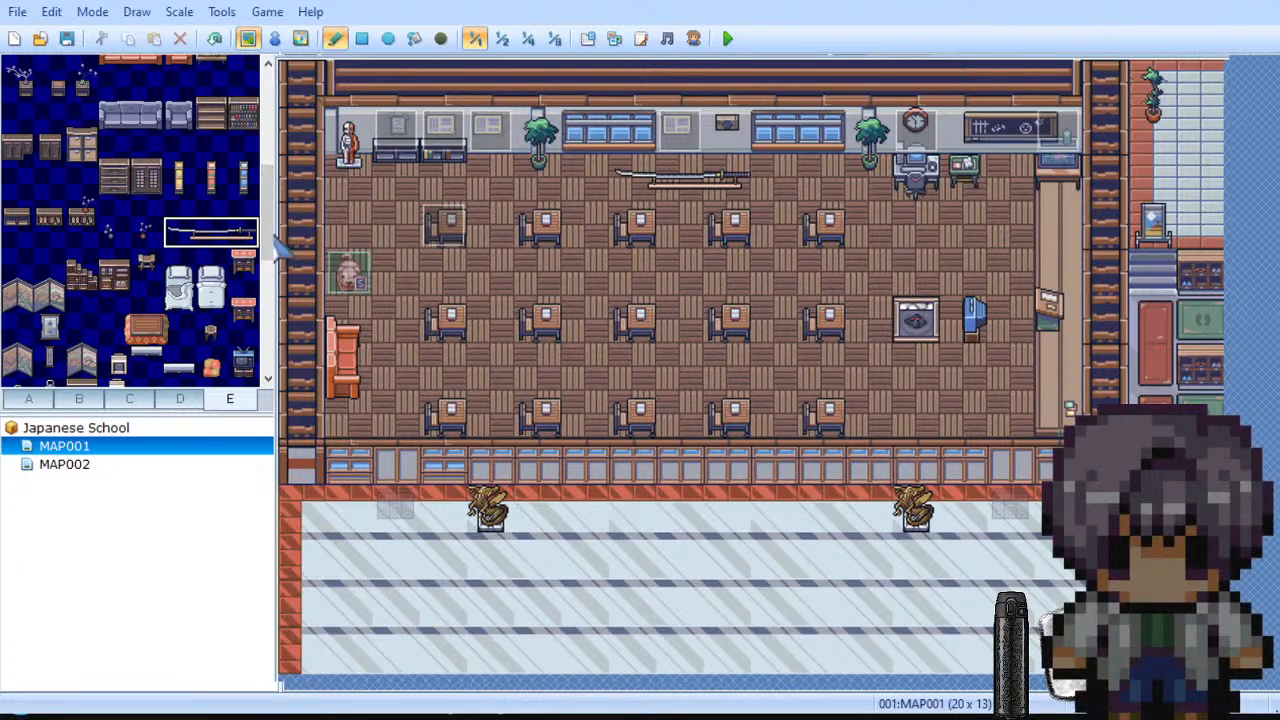
Step: Place two rows of four painted folding screens in the aisles between the three rows of student desks
{"action": "scroll", "coordinate": [68, 238], "scroll_direction": "down", "scroll_amount": 2}
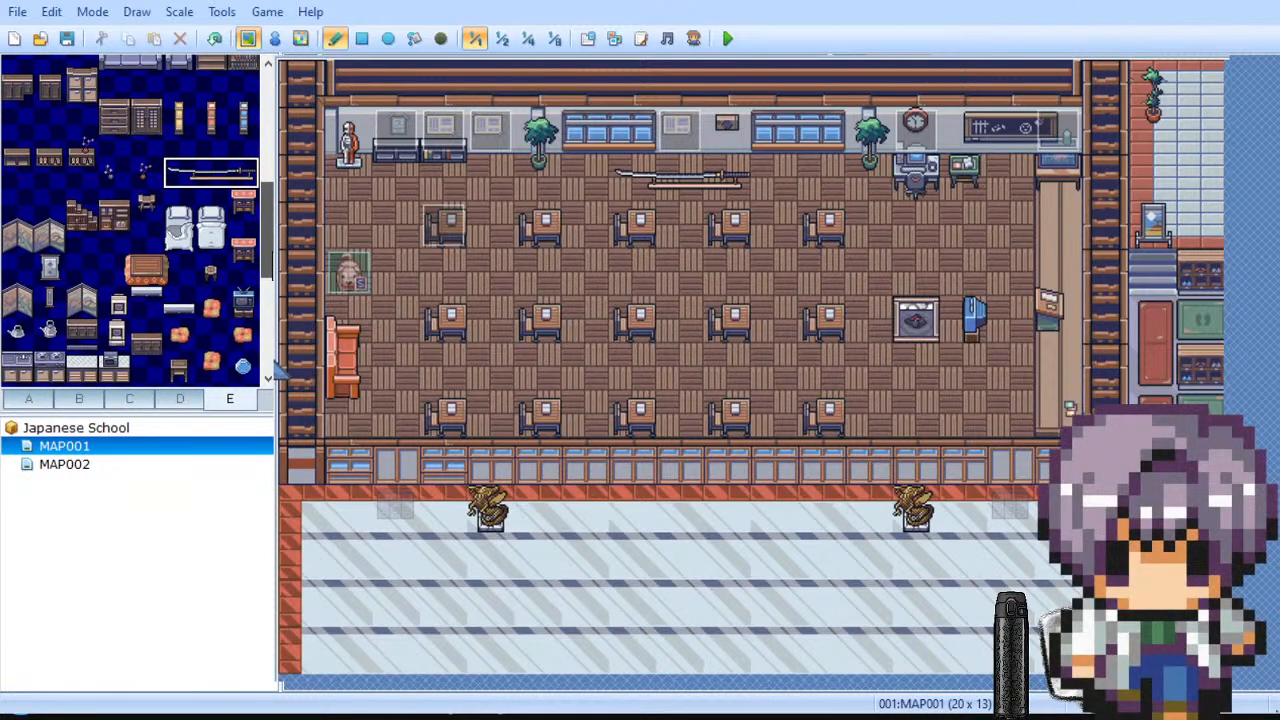
{"action": "left_click", "coordinate": [60, 240]}
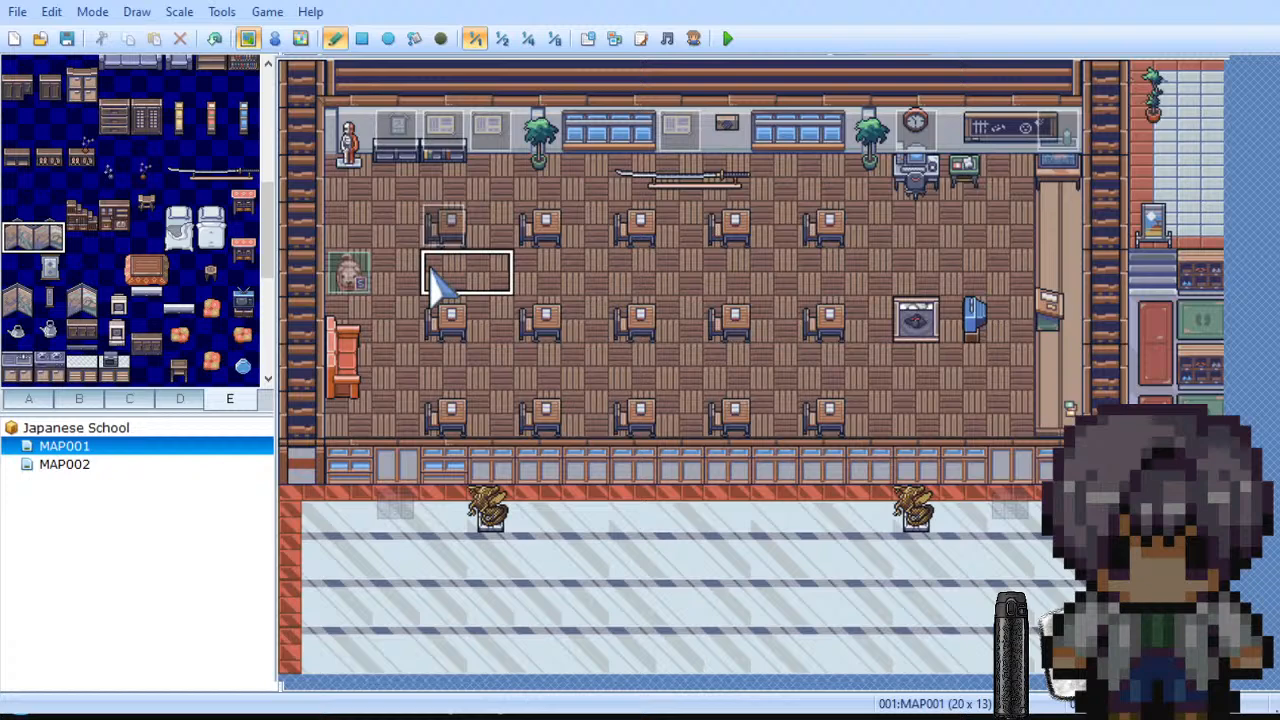
{"action": "left_click_drag", "start_coordinate": [435, 283], "coordinate": [845, 288]}
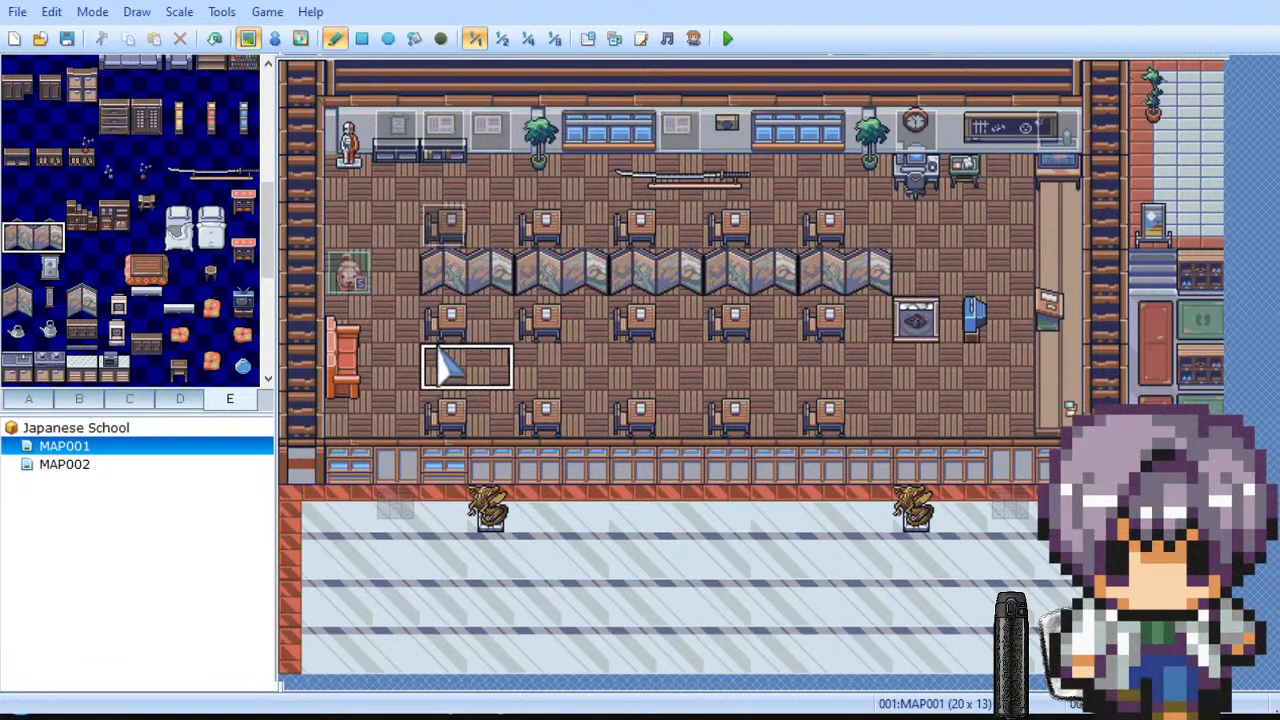
{"action": "left_click", "coordinate": [445, 365]}
{"action": "left_click_drag", "start_coordinate": [500, 368], "coordinate": [650, 365]}
{"action": "left_click_drag", "start_coordinate": [737, 386], "coordinate": [795, 392]}
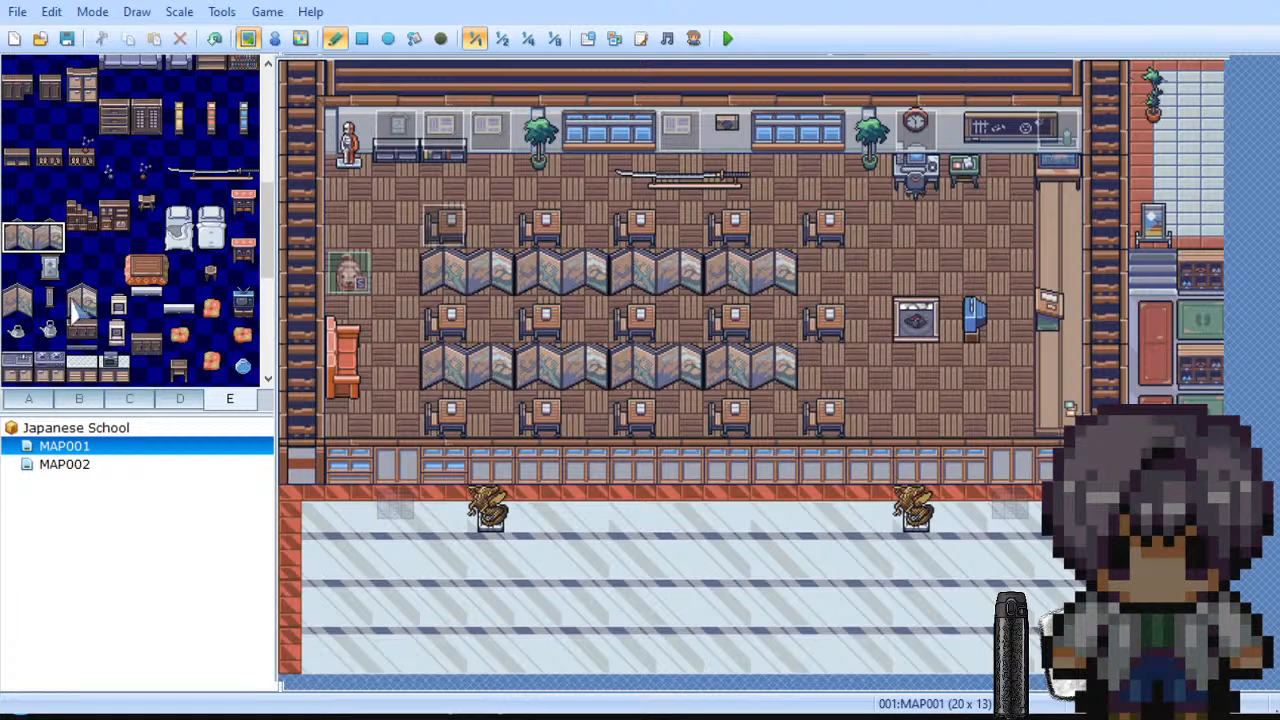
Step: Extend both rows of folding screens with a single-tile screen panel at the end nearest the hearth
{"action": "left_click", "coordinate": [82, 303]}
{"action": "left_click", "coordinate": [821, 367]}
{"action": "left_click", "coordinate": [834, 287]}
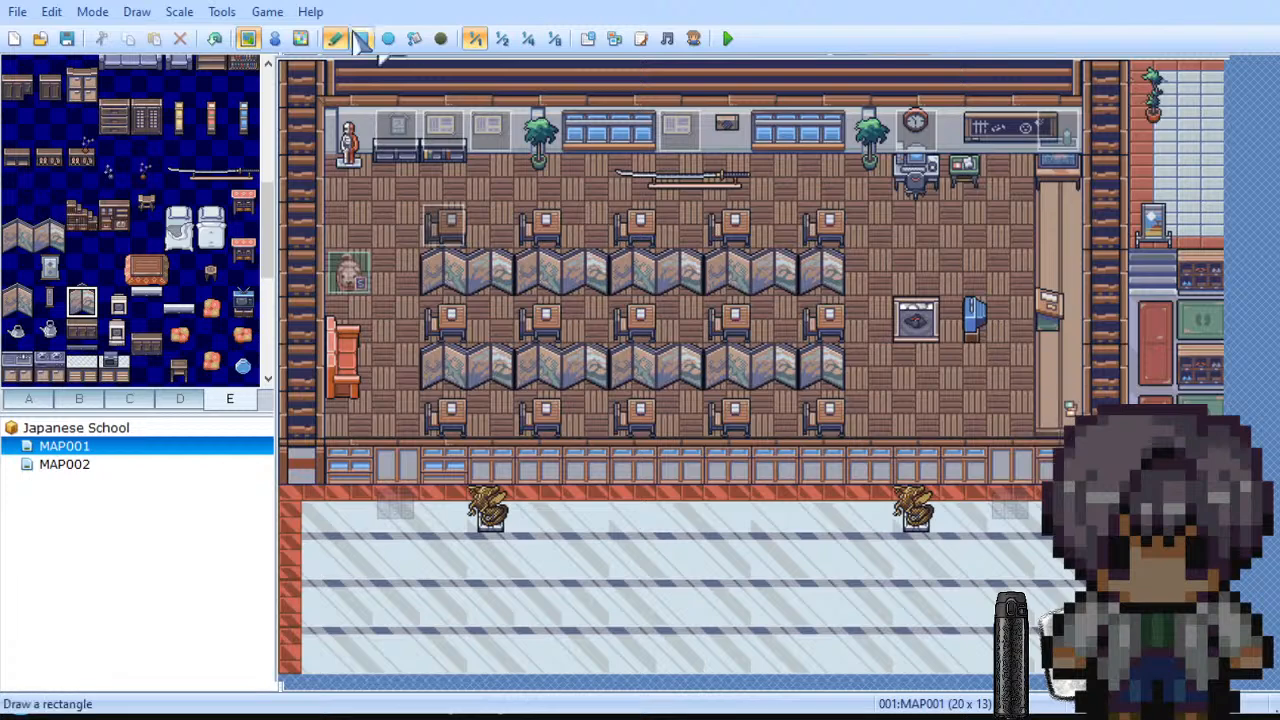
Step: Place a kettle on the classroom floor below the blackboard, and look over page E's kitchen counter tiles
{"action": "scroll", "coordinate": [45, 320], "scroll_direction": "down", "scroll_amount": 2}
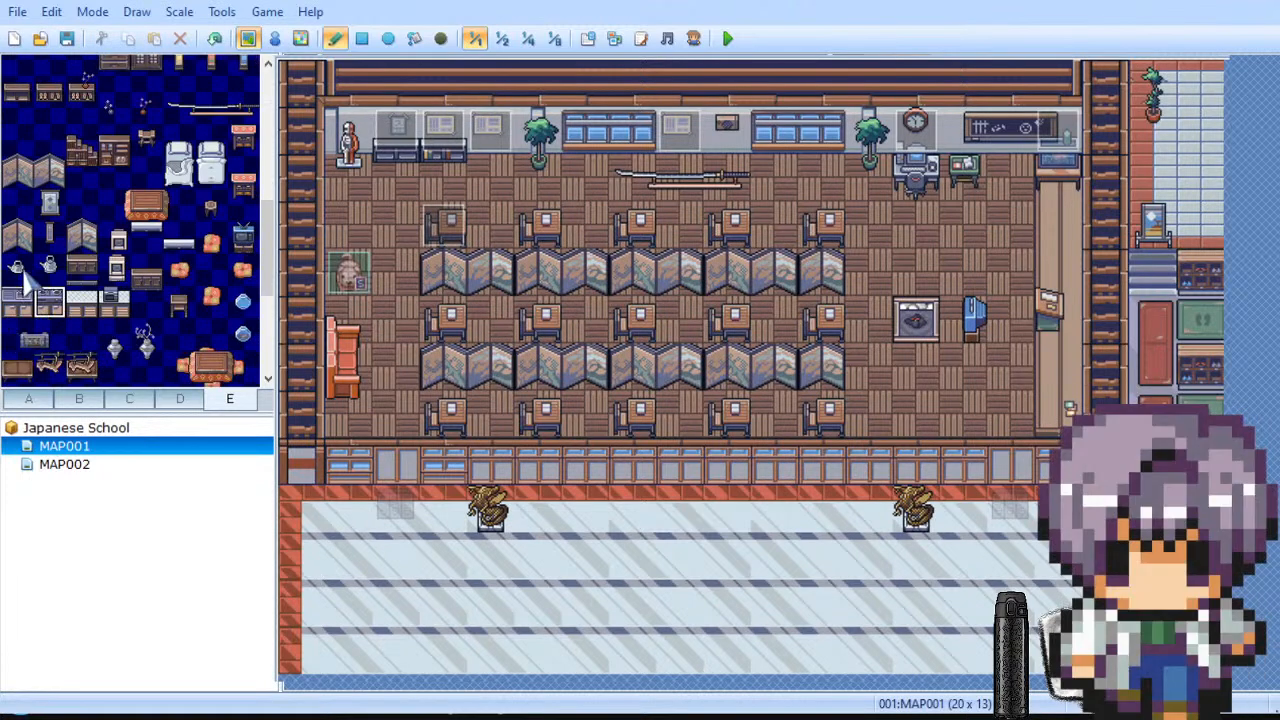
{"action": "left_click", "coordinate": [1010, 188]}
{"action": "scroll", "coordinate": [146, 267], "scroll_direction": "down", "scroll_amount": 3}
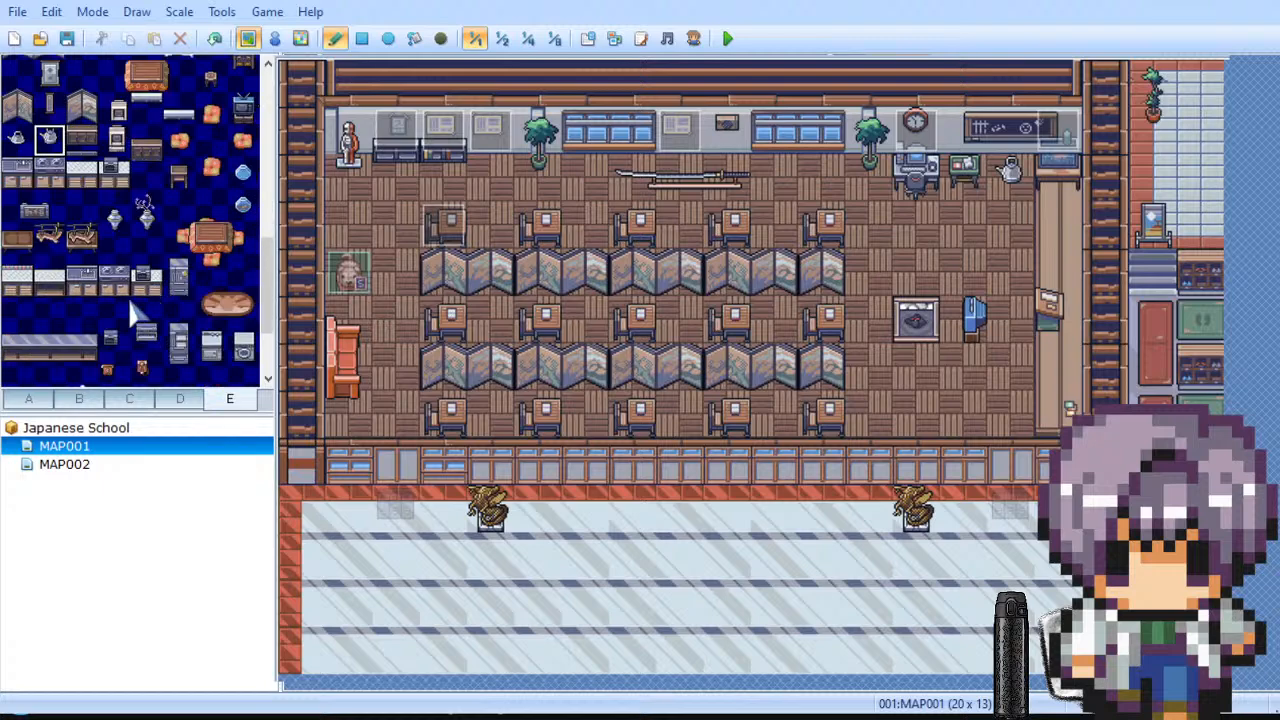
{"action": "scroll", "coordinate": [133, 312], "scroll_direction": "down", "scroll_amount": 2}
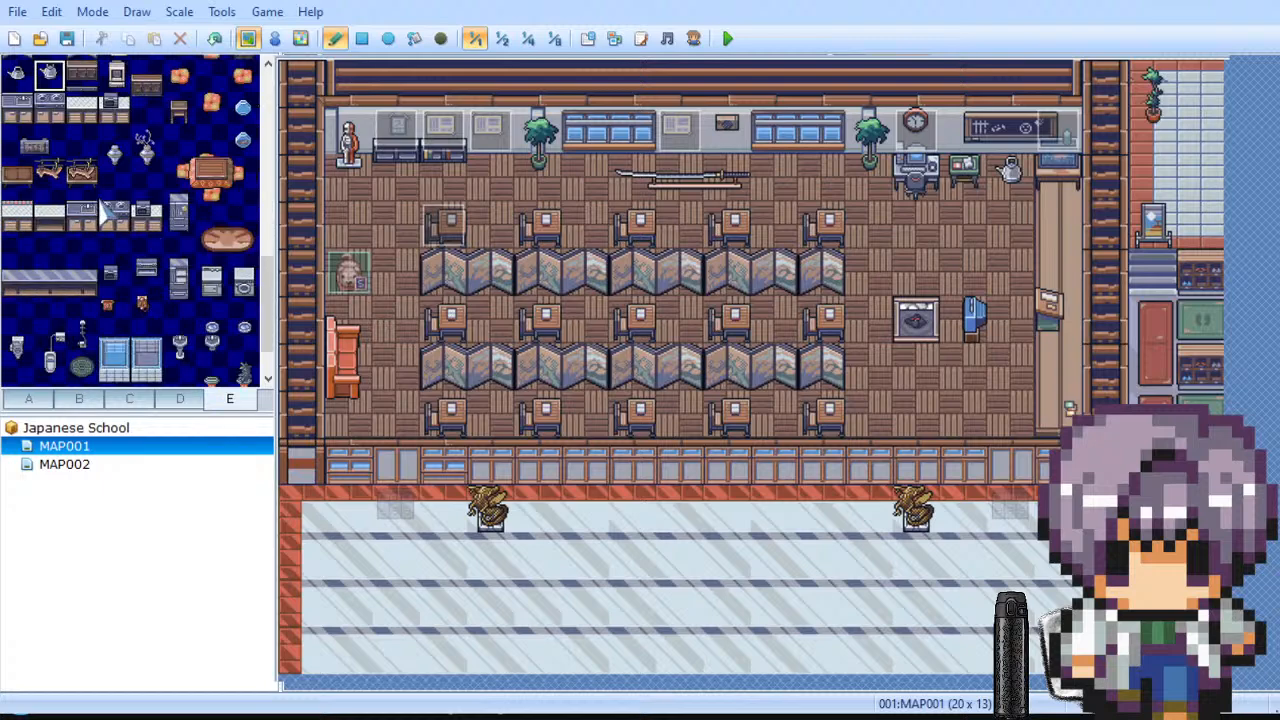
{"action": "left_click", "coordinate": [113, 212]}
{"action": "left_click_drag", "start_coordinate": [86, 222], "coordinate": [86, 238]}
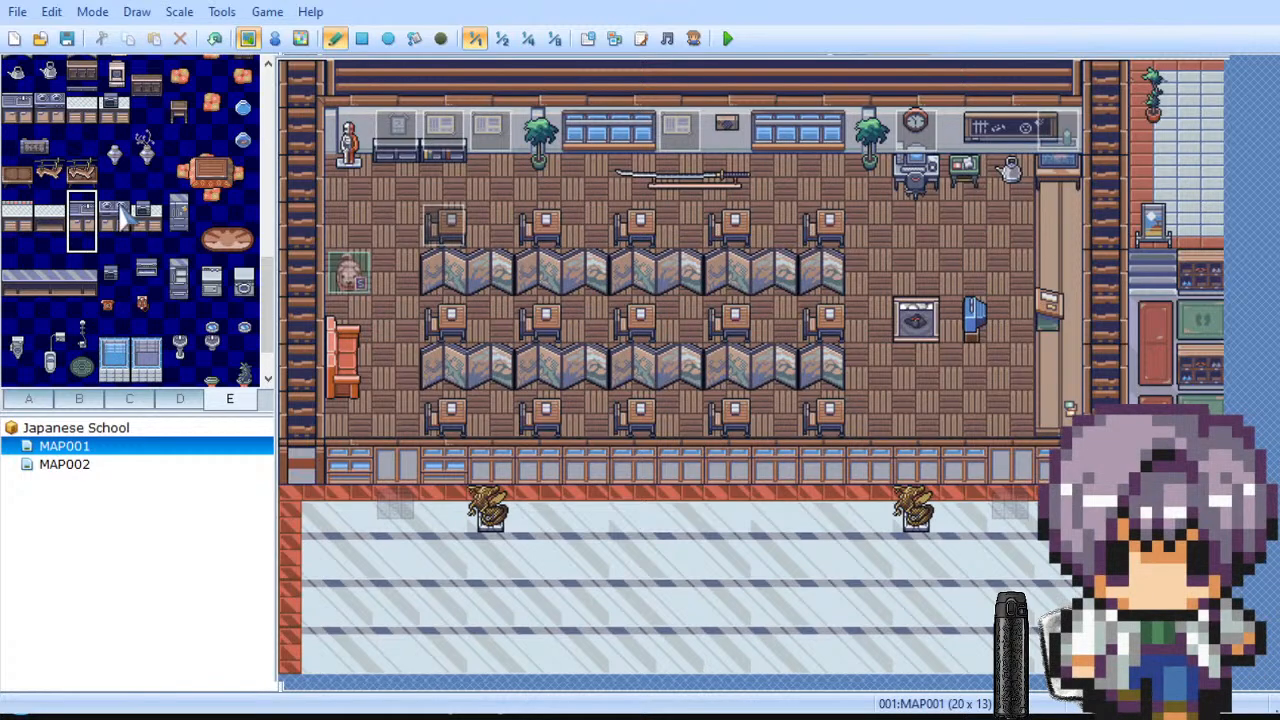
{"action": "left_click_drag", "start_coordinate": [82, 206], "coordinate": [114, 238]}
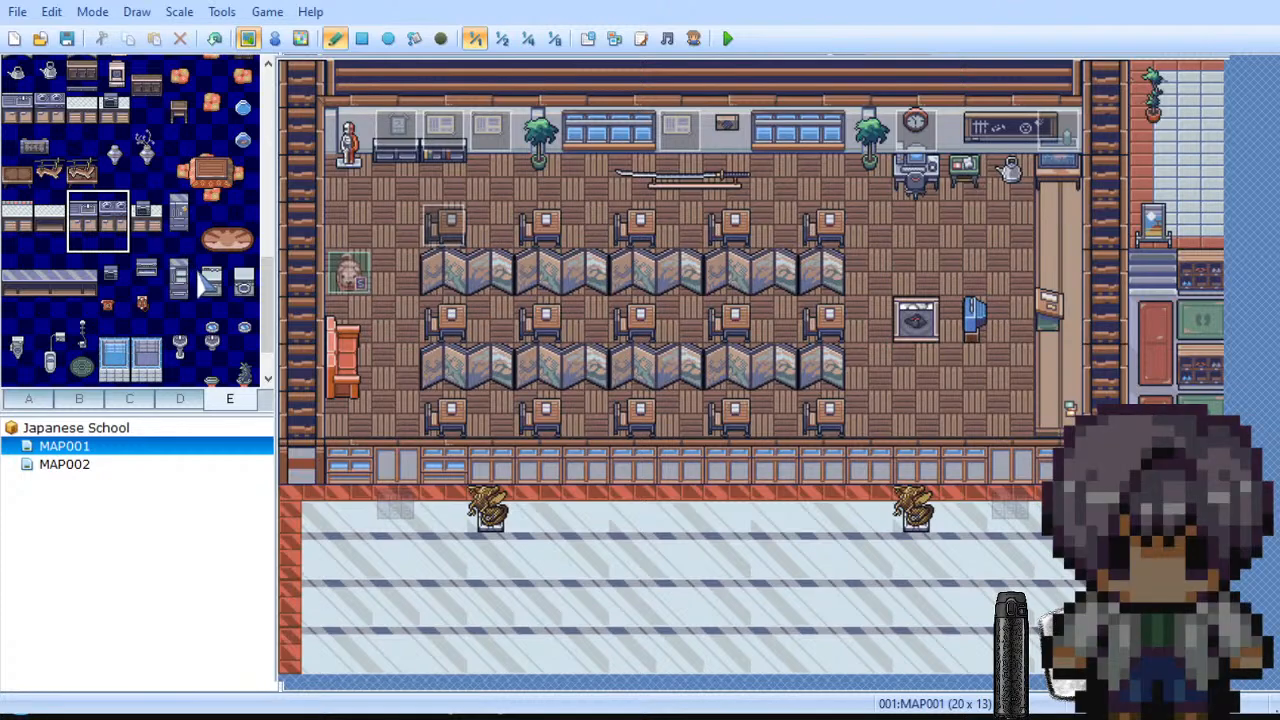
Step: Place grey floor cushions above, below and on the student-desk side of the hearth
{"action": "scroll", "coordinate": [200, 285], "scroll_direction": "up", "scroll_amount": 5}
{"action": "scroll", "coordinate": [210, 282], "scroll_direction": "up", "scroll_amount": 4}
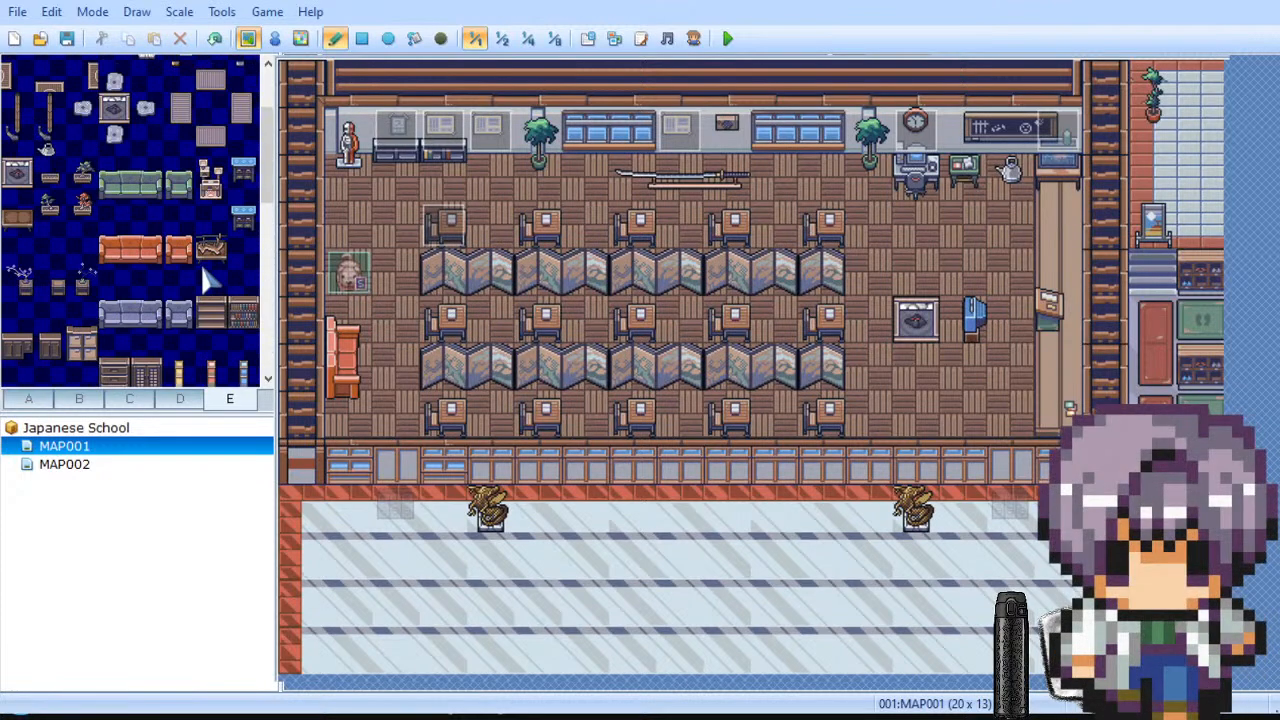
{"action": "left_click", "coordinate": [114, 140]}
{"action": "left_click", "coordinate": [930, 388]}
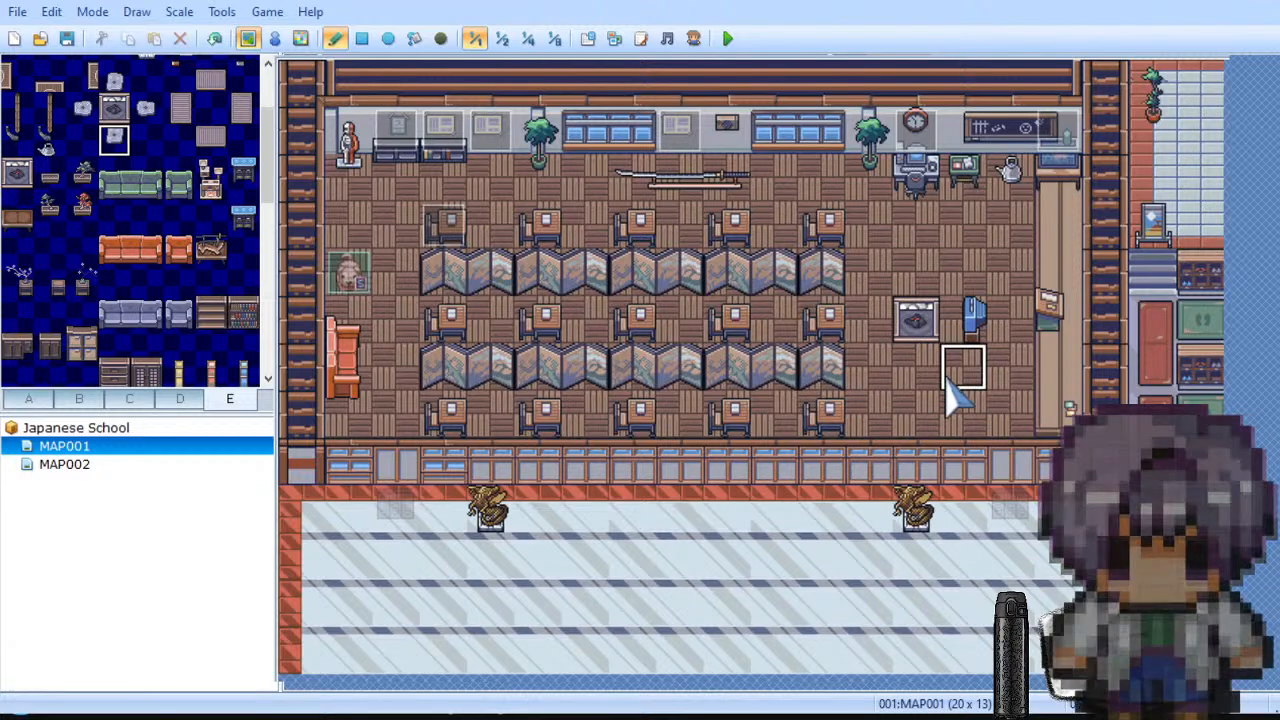
{"action": "left_click", "coordinate": [114, 78]}
{"action": "left_click", "coordinate": [917, 281]}
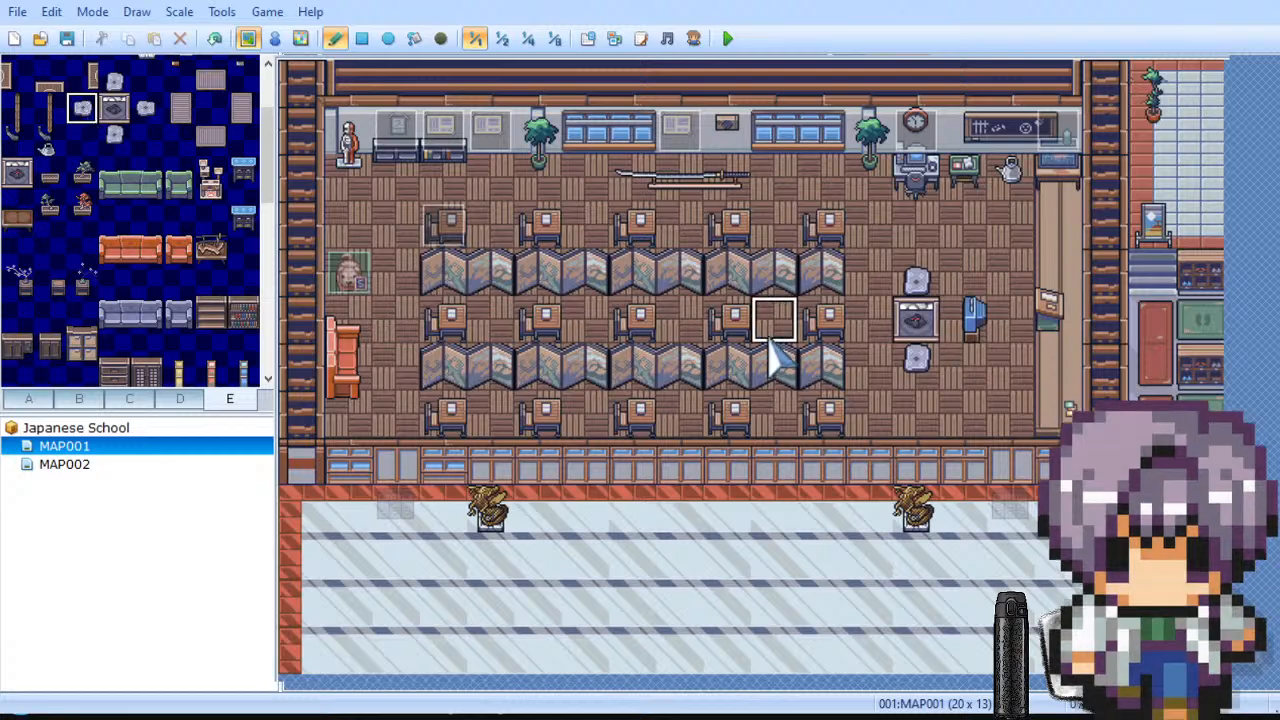
{"action": "left_click", "coordinate": [870, 318]}
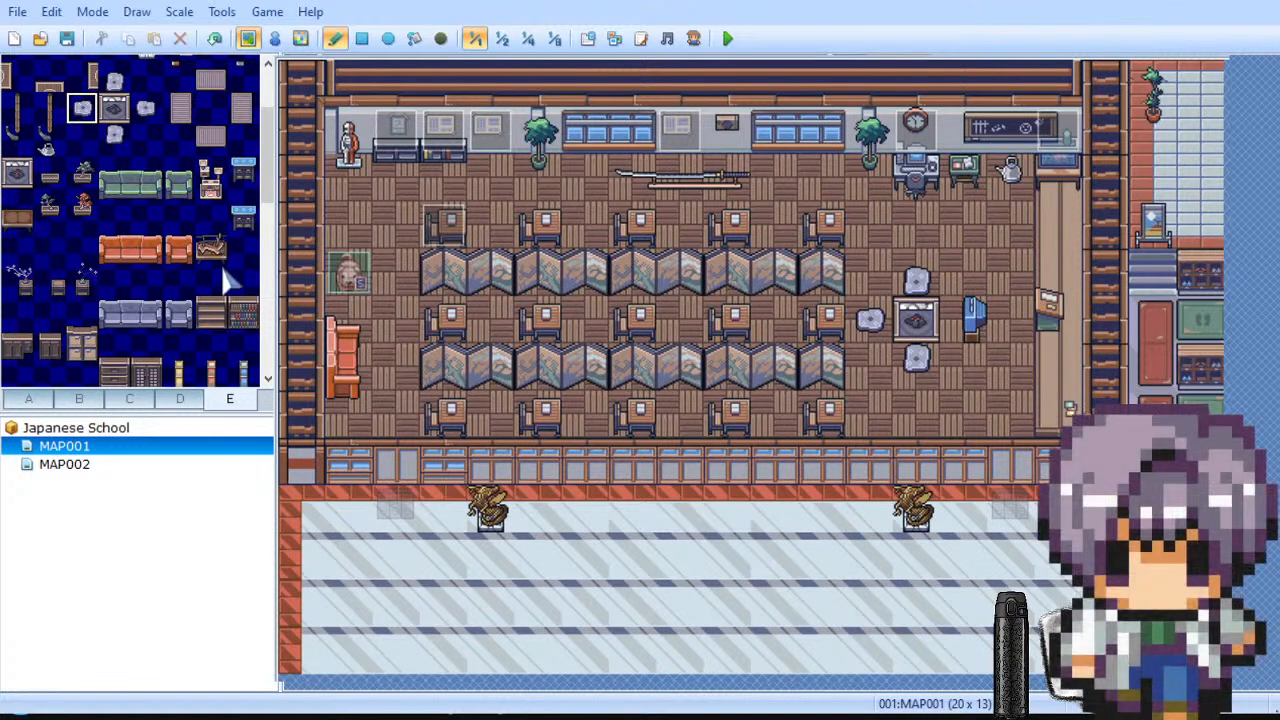
Step: Place the red low table from tileset page E in the middle of the tiled hallway
{"action": "scroll", "coordinate": [222, 290], "scroll_direction": "down", "scroll_amount": 5}
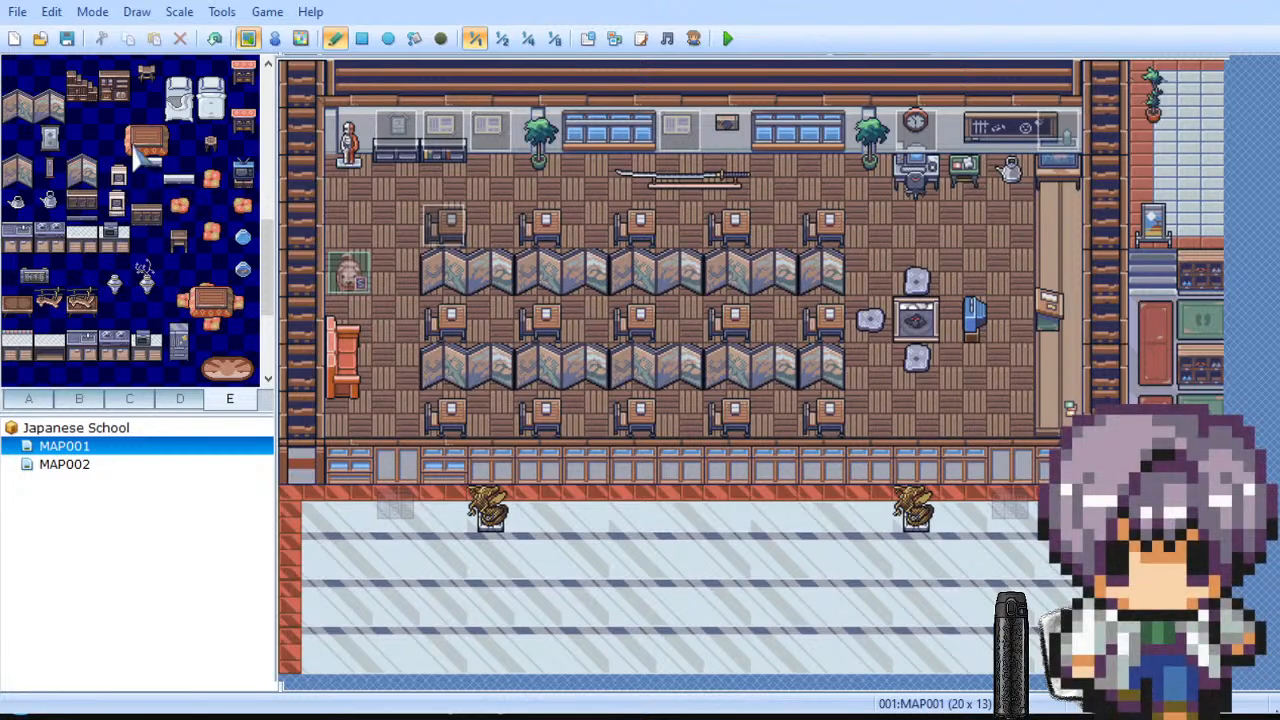
{"action": "left_click", "coordinate": [650, 606]}
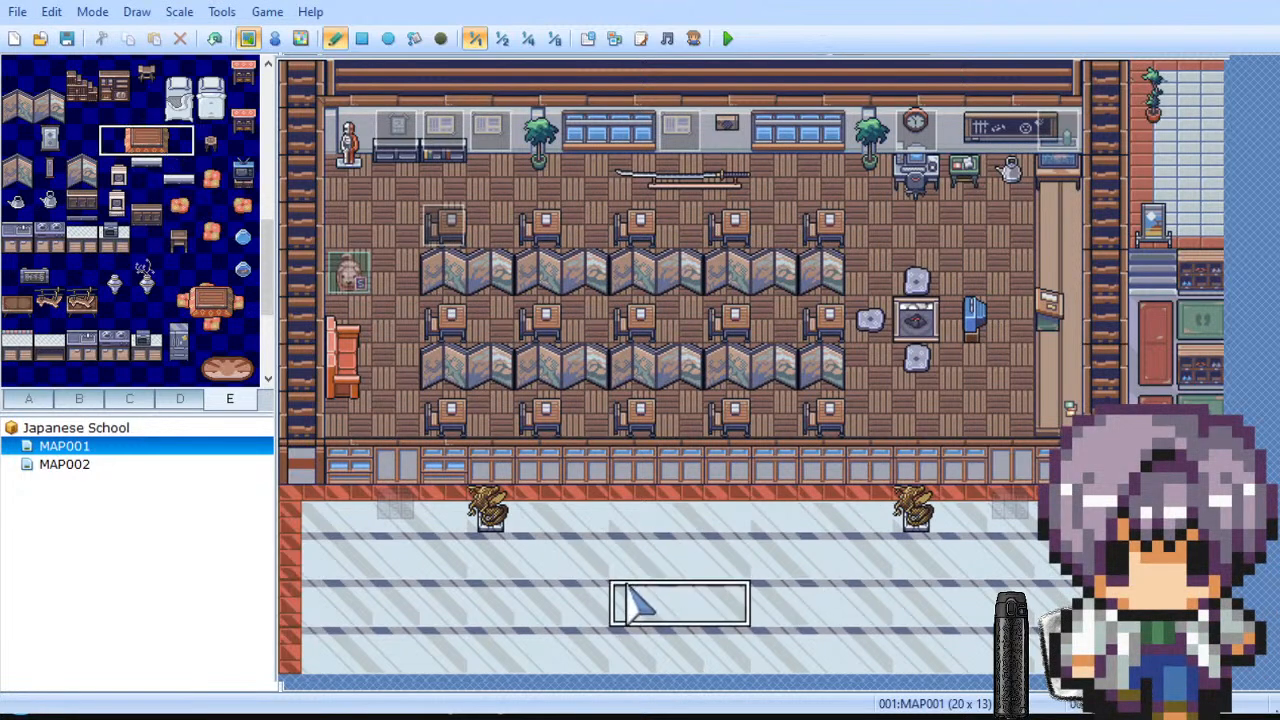
Step: Try patterned floor cushion tiles on all four sides of the hallway's low table
{"action": "left_click", "coordinate": [179, 204]}
{"action": "left_click", "coordinate": [629, 608]}
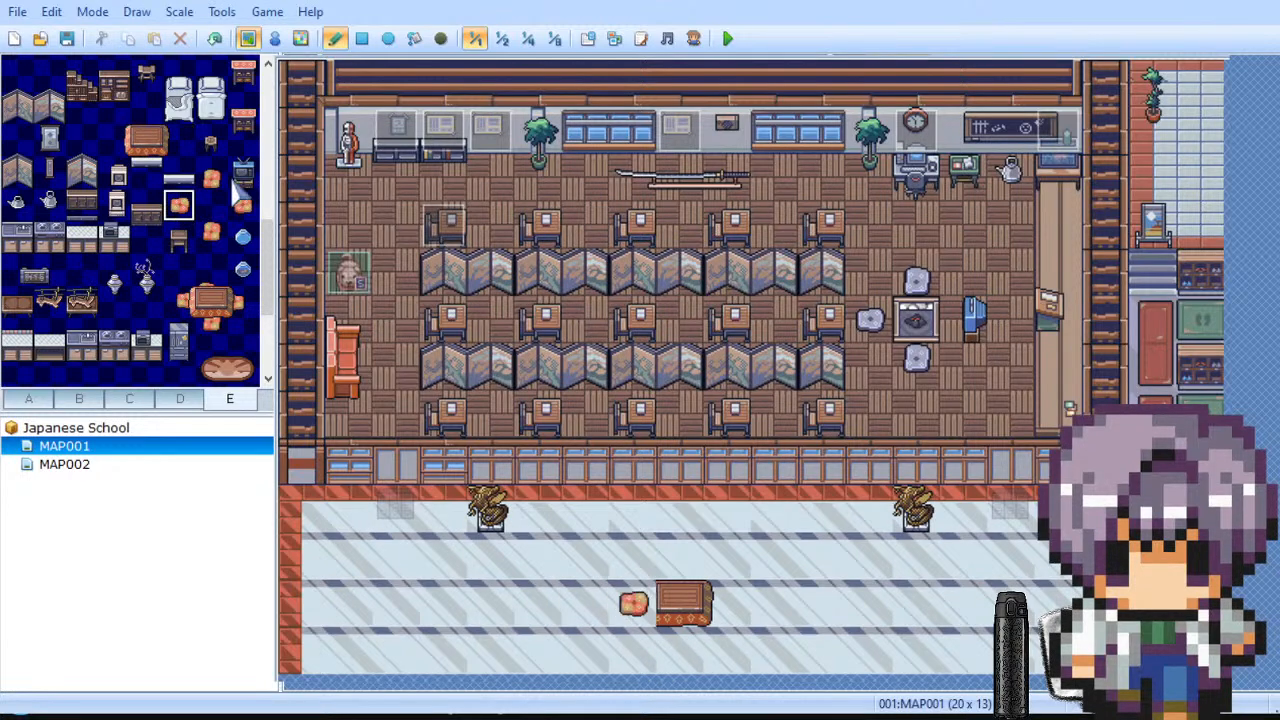
{"action": "key", "text": "ctrl+z"}
{"action": "left_click", "coordinate": [587, 602]}
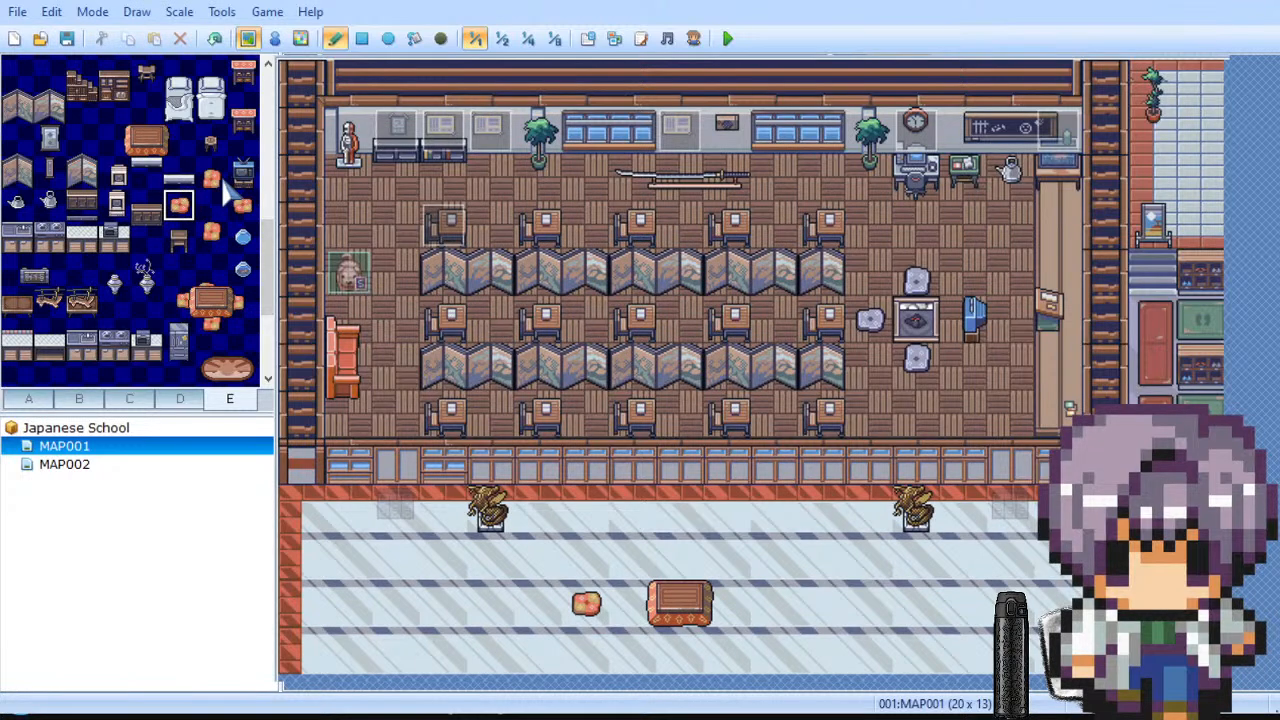
{"action": "left_click", "coordinate": [680, 565]}
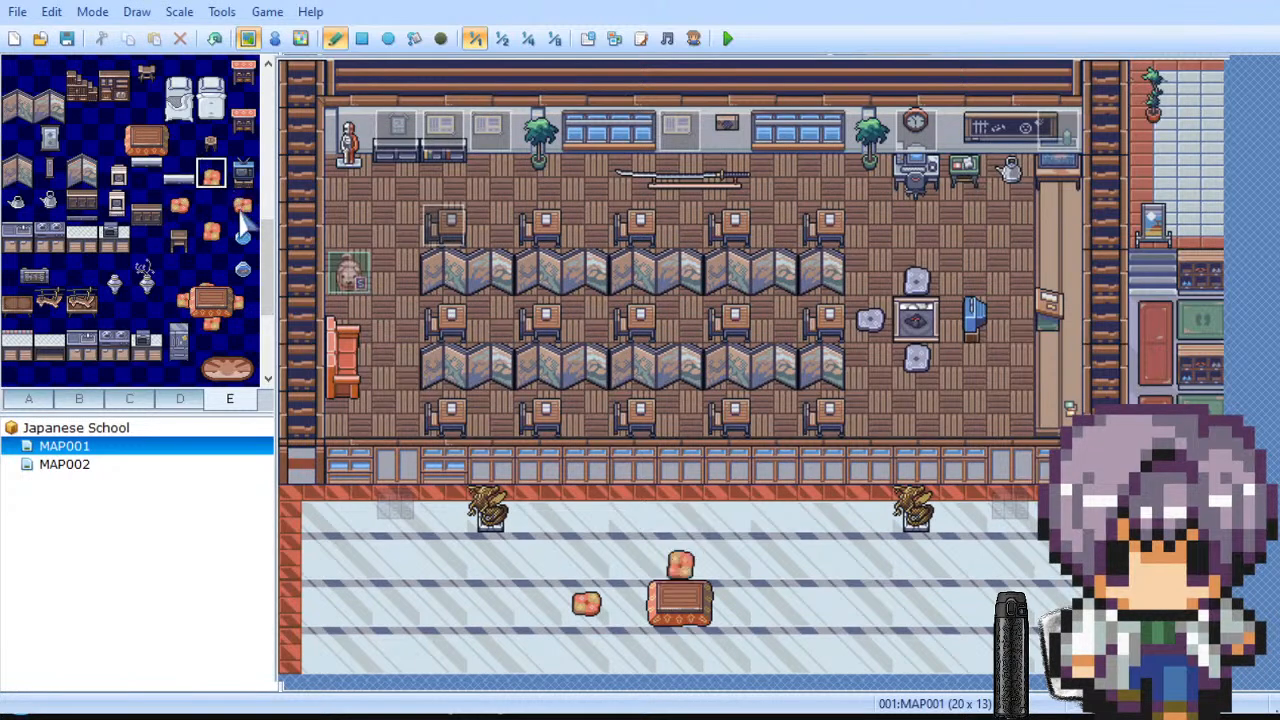
{"action": "left_click", "coordinate": [210, 235]}
{"action": "left_click", "coordinate": [680, 648]}
{"action": "left_click", "coordinate": [242, 205]}
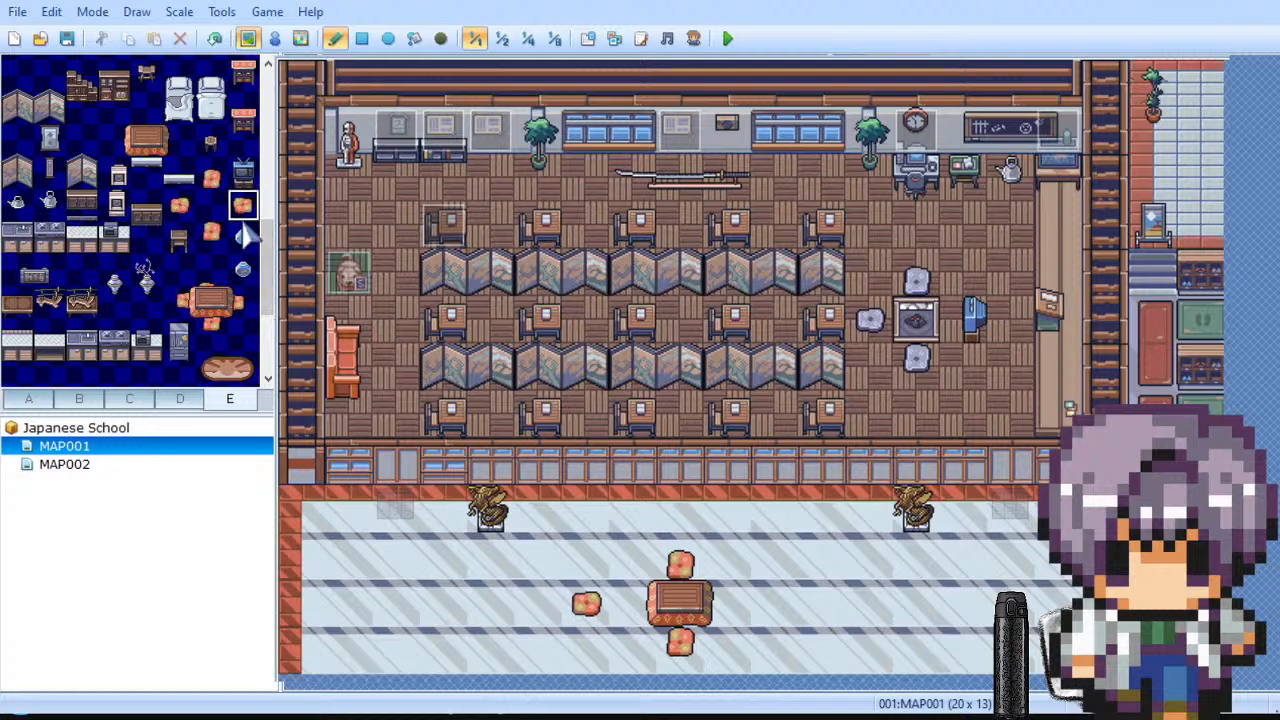
{"action": "left_click", "coordinate": [775, 605]}
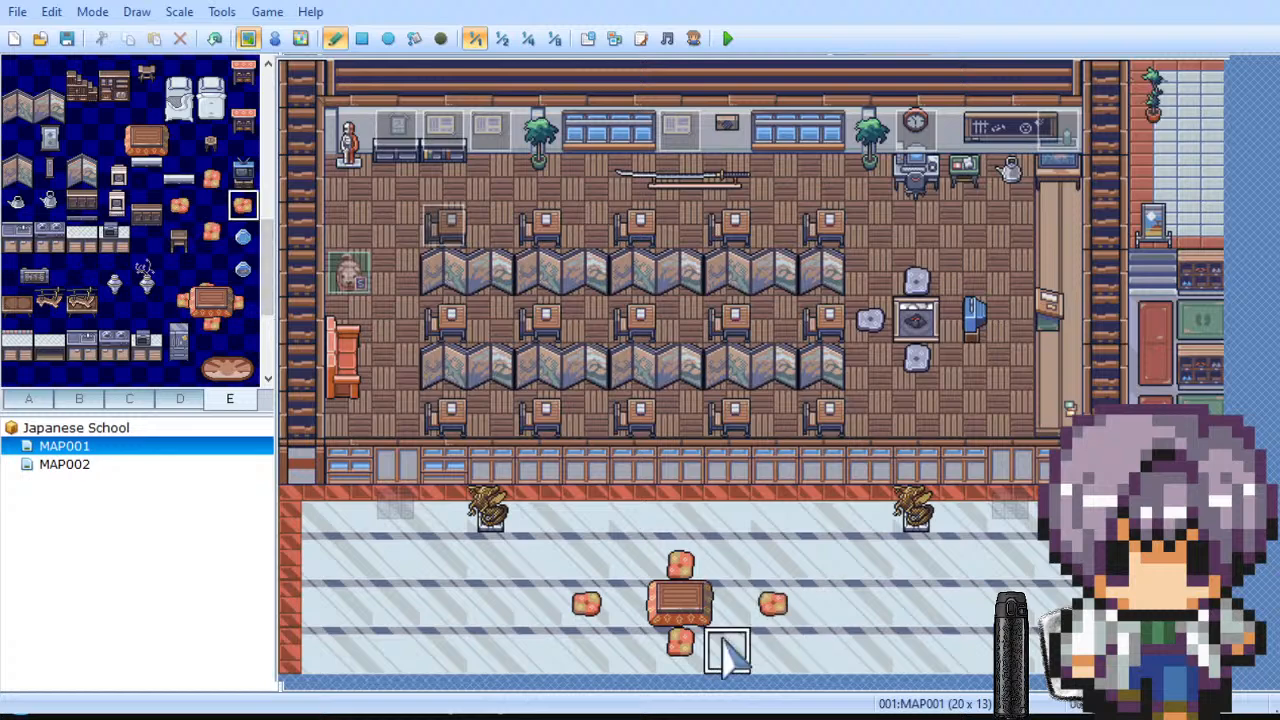
Step: Undo the four cushion tiles placed around the low table
{"action": "key", "text": "ctrl+z"}
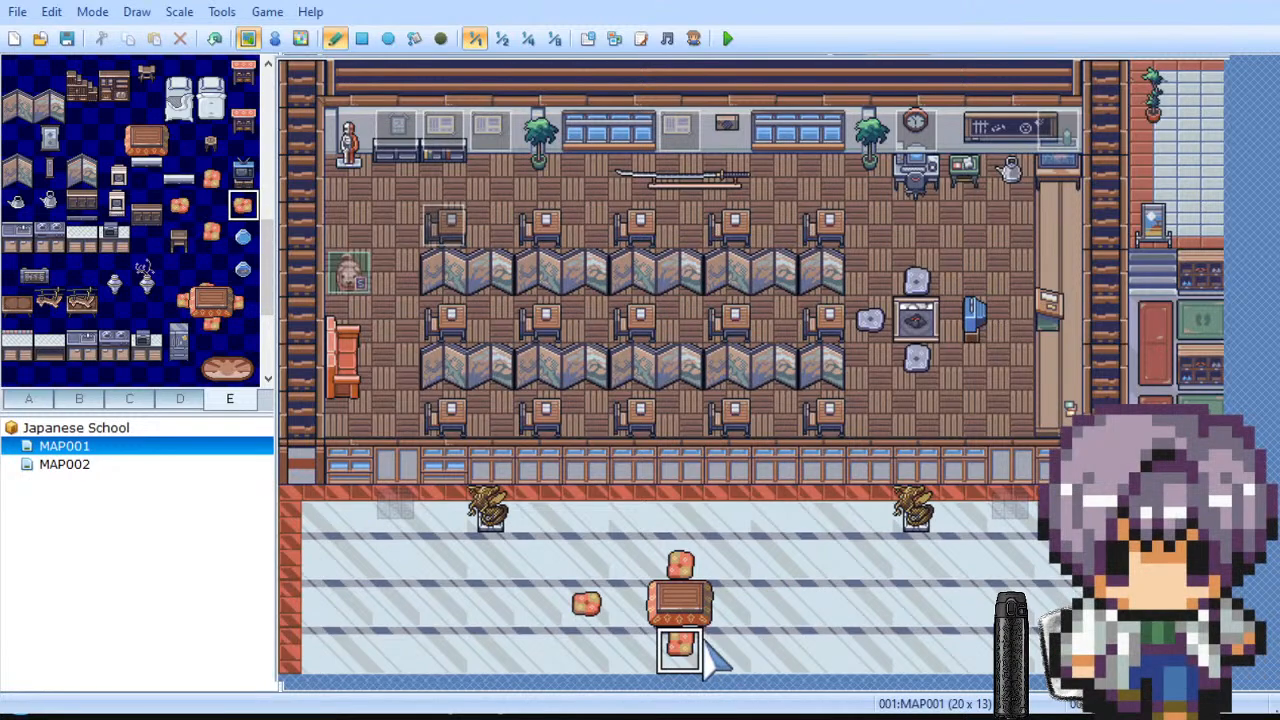
{"action": "key", "text": "ctrl+z"}
{"action": "key", "text": "ctrl+z"}
{"action": "key", "text": "ctrl+z"}
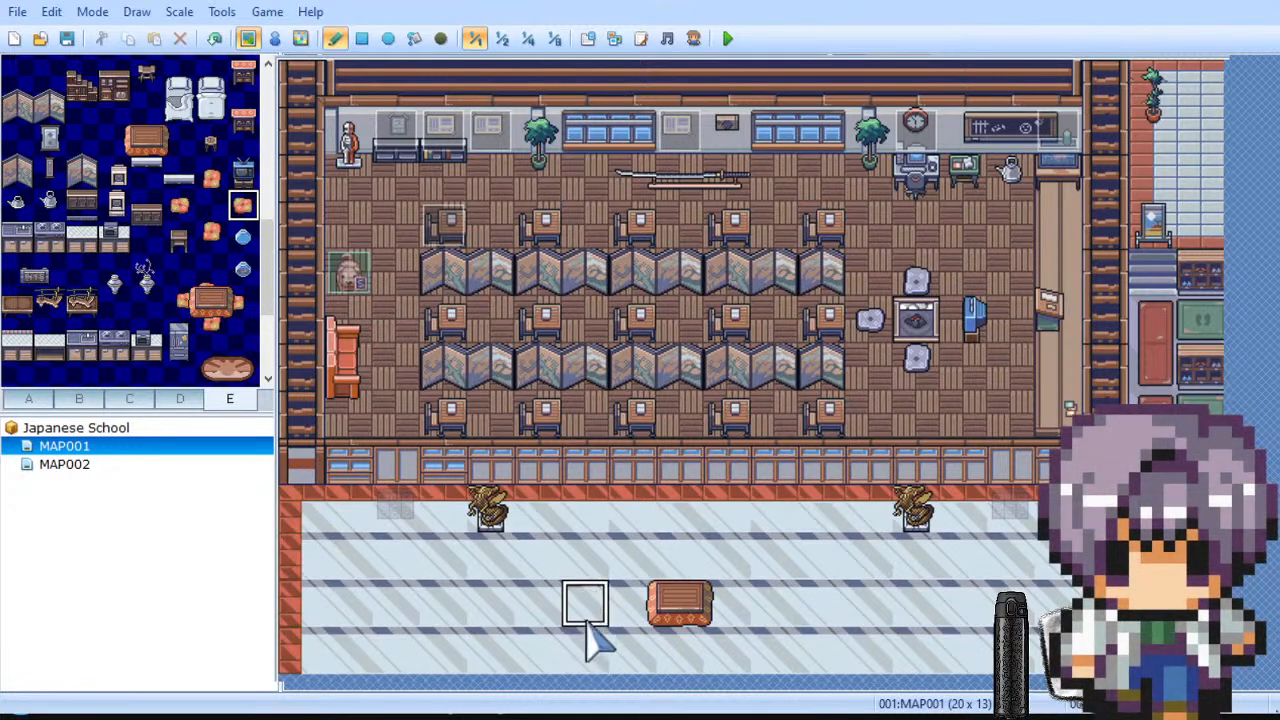
Step: Create an event with the cushion graphic on the tile left of the low table, and duplicate it on the table's right side
{"action": "left_click", "coordinate": [179, 204]}
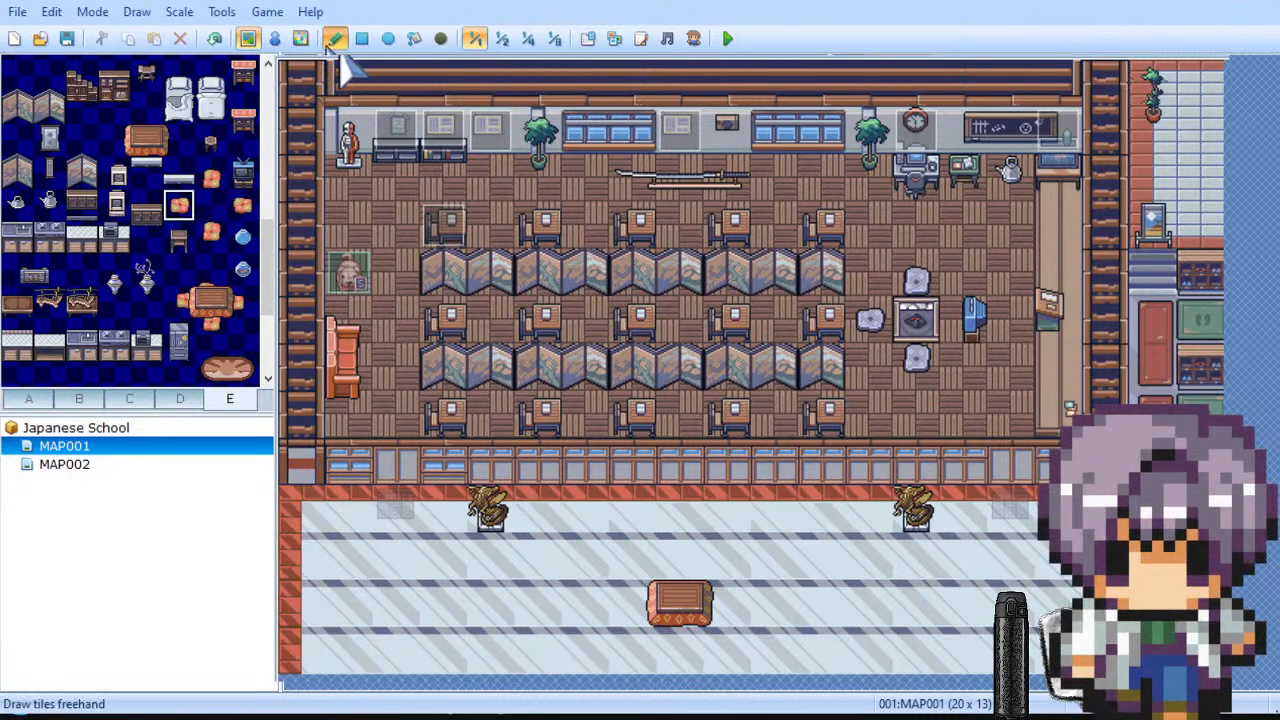
{"action": "left_click", "coordinate": [275, 38]}
{"action": "double_click", "coordinate": [633, 604]}
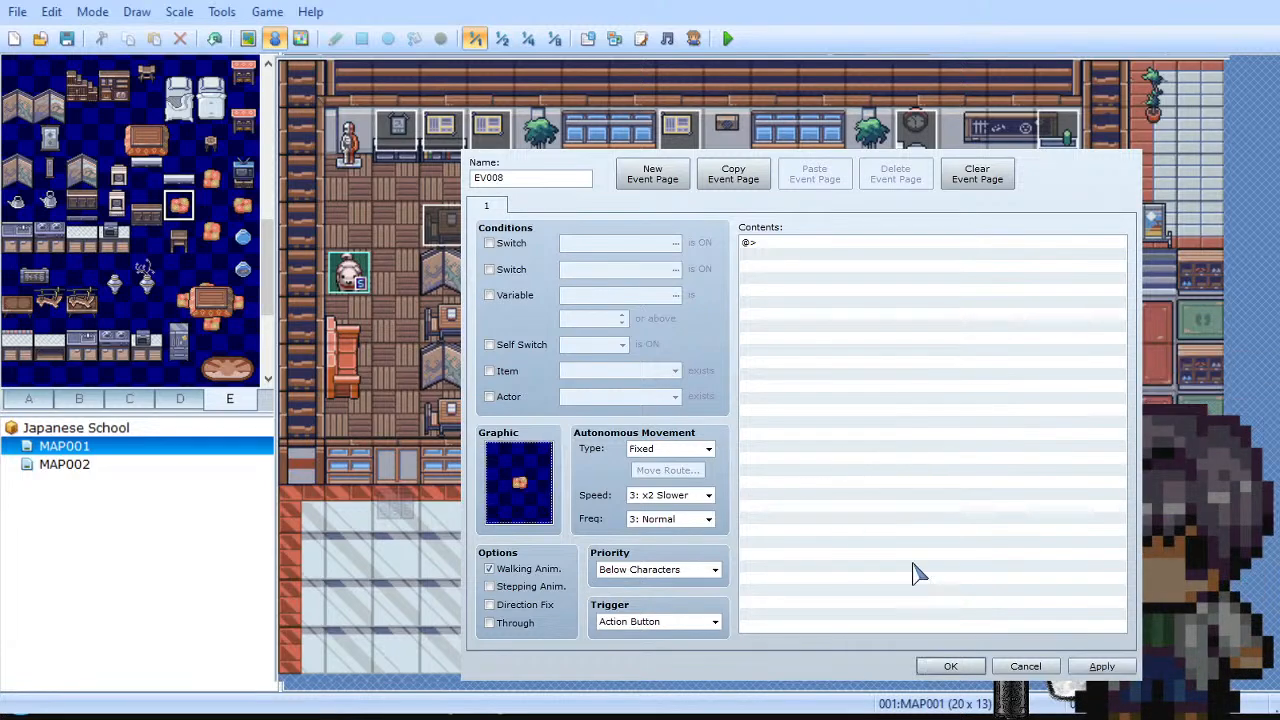
{"action": "left_click", "coordinate": [951, 666]}
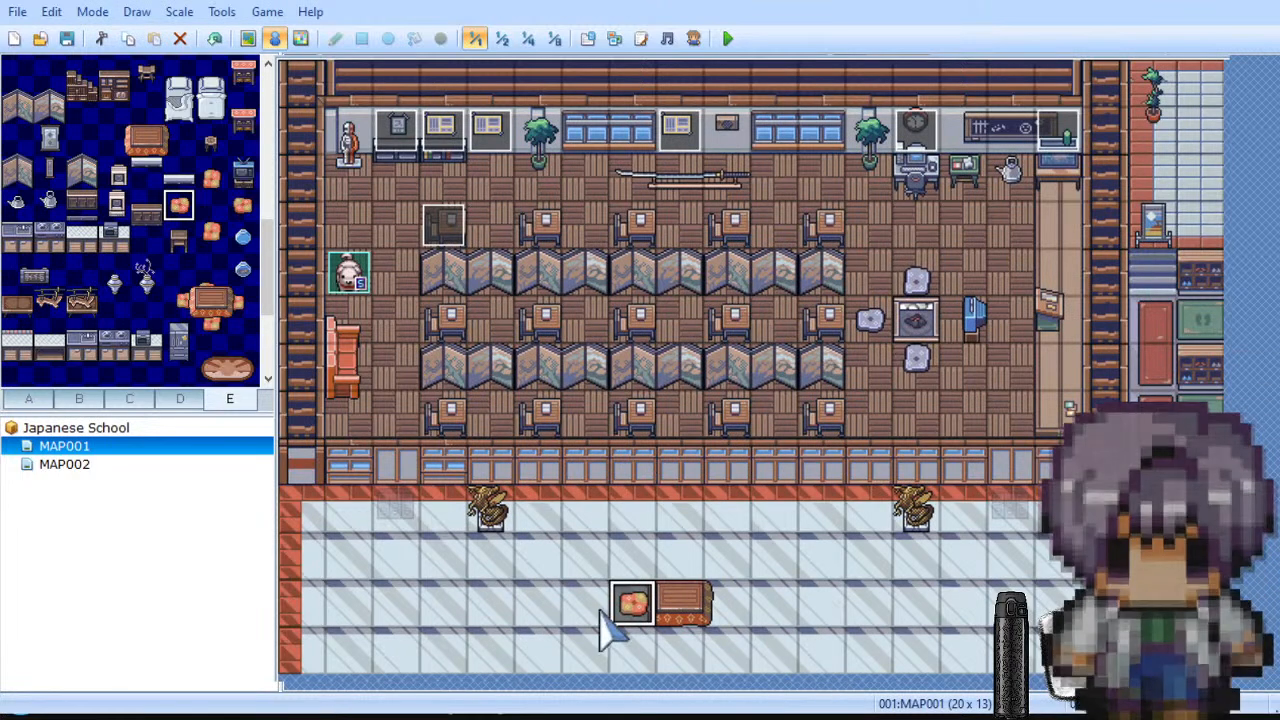
{"action": "left_click", "coordinate": [741, 612]}
{"action": "key", "text": "ctrl+v"}
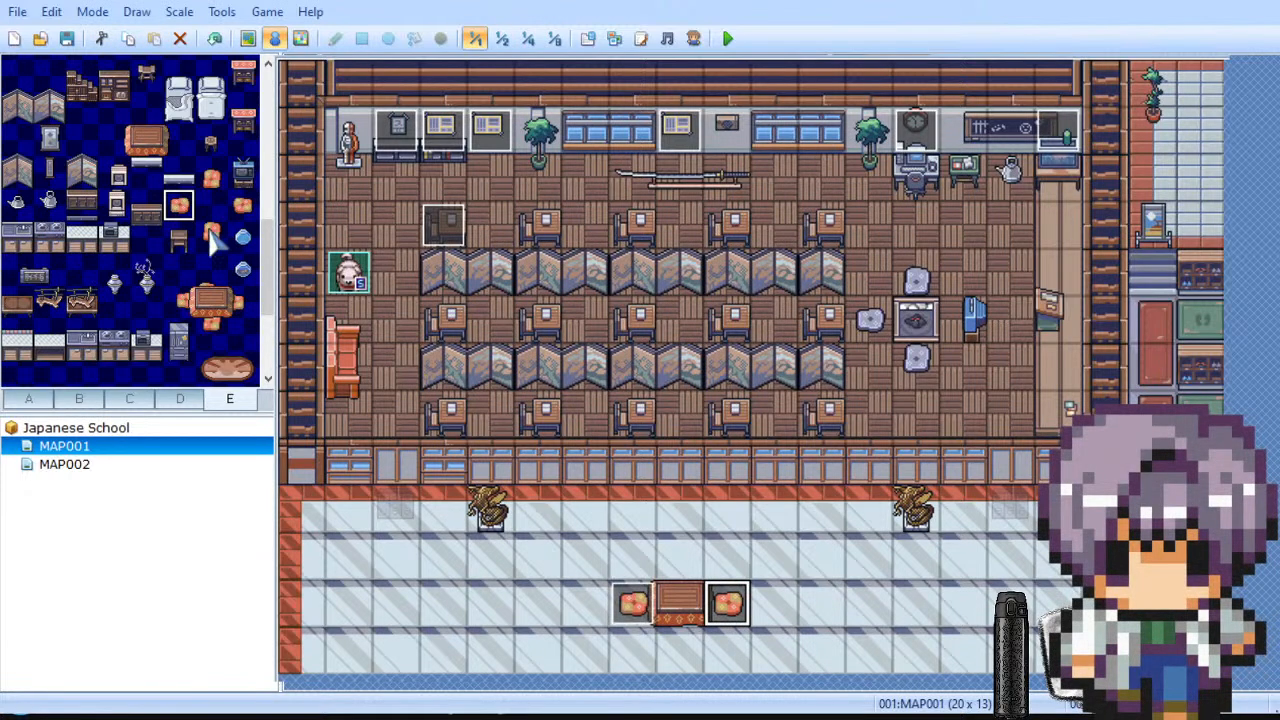
Step: Place matching cushion tiles directly below and above the low table on the map layer
{"action": "left_click", "coordinate": [211, 235]}
{"action": "left_click", "coordinate": [680, 650]}
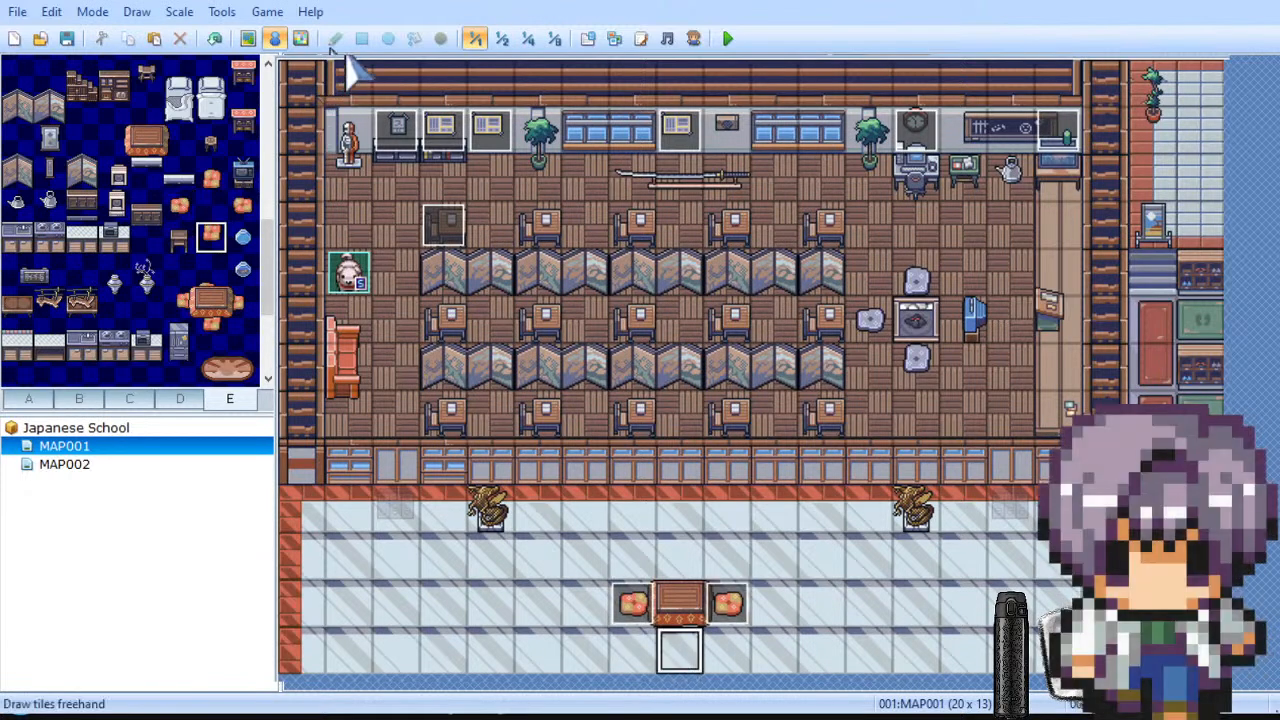
{"action": "left_click", "coordinate": [248, 38]}
{"action": "left_click", "coordinate": [335, 38]}
{"action": "left_click", "coordinate": [680, 650]}
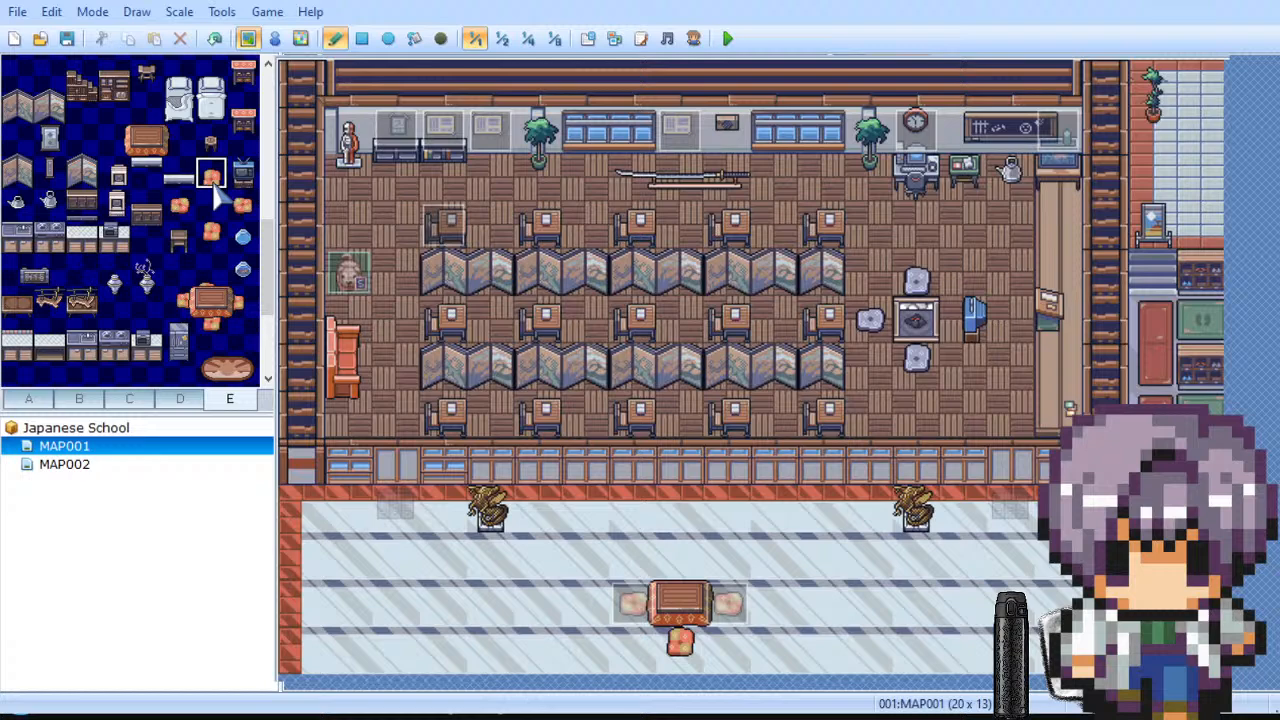
{"action": "left_click", "coordinate": [680, 563]}
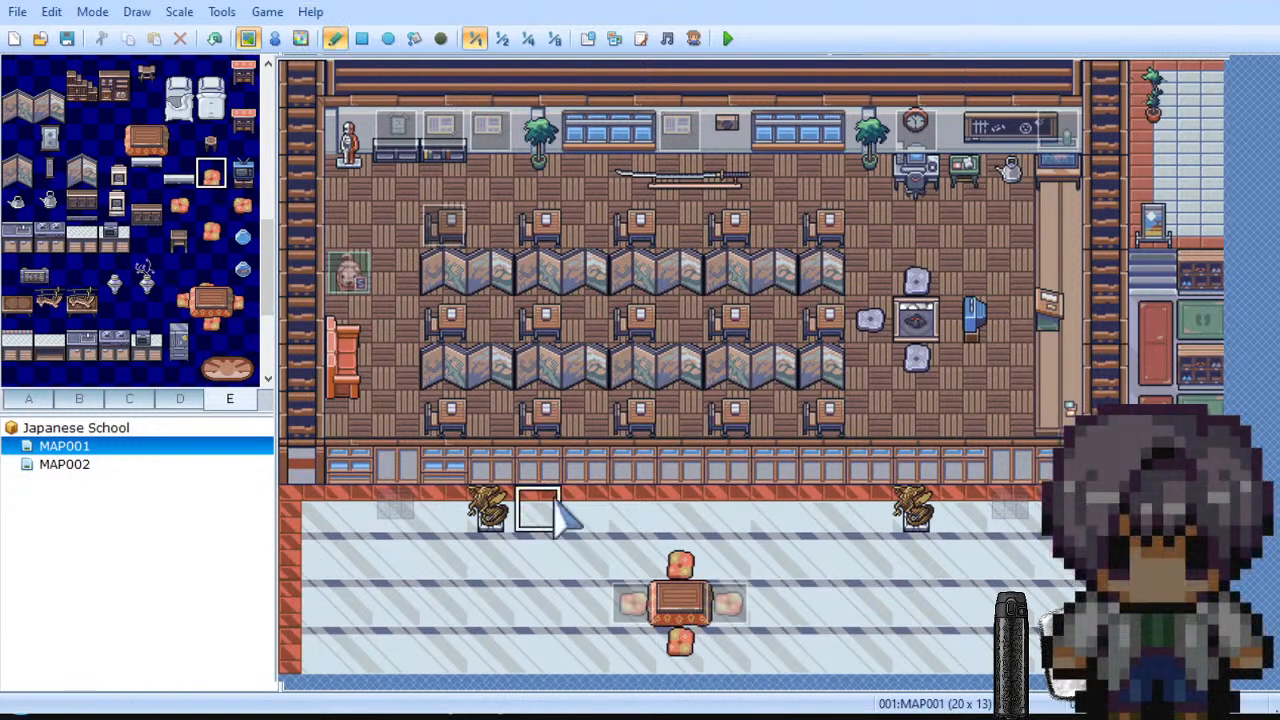
Step: Change the graphic of the cushion event right of the low table to the cushion tile that faces that side
{"action": "left_click", "coordinate": [276, 38]}
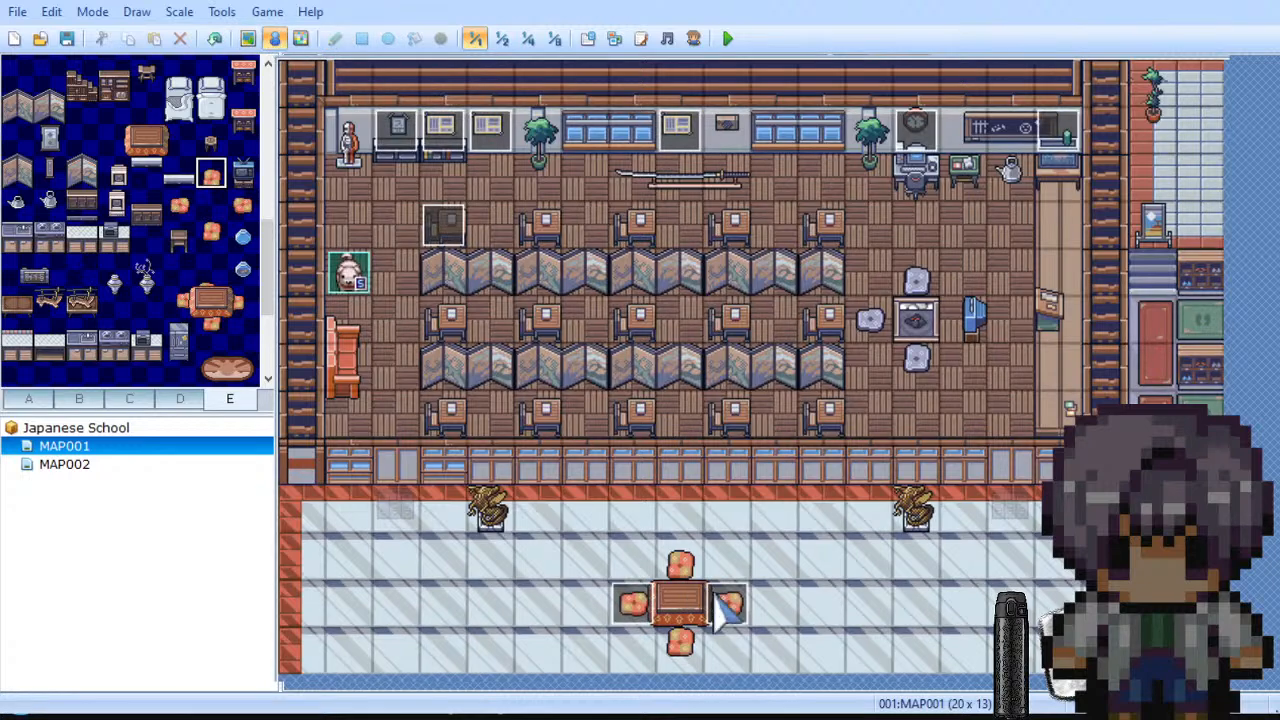
{"action": "double_click", "coordinate": [727, 612]}
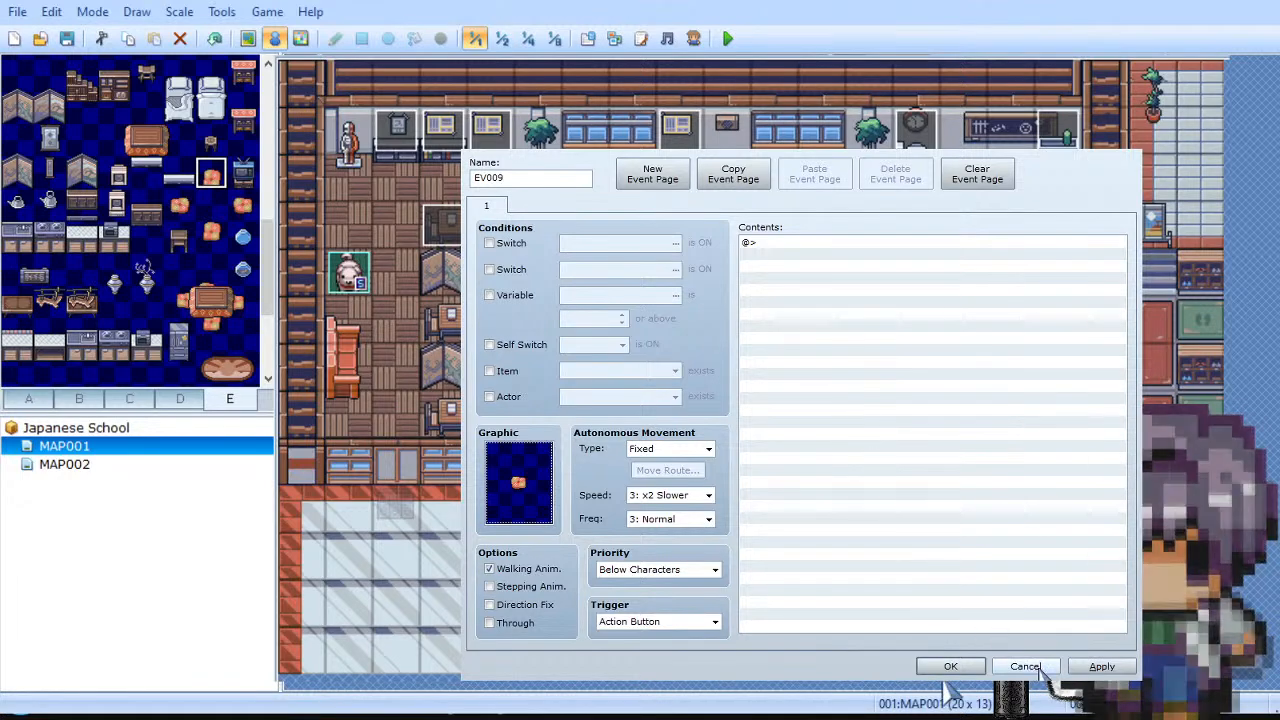
{"action": "left_click", "coordinate": [1101, 666]}
{"action": "left_click", "coordinate": [950, 666]}
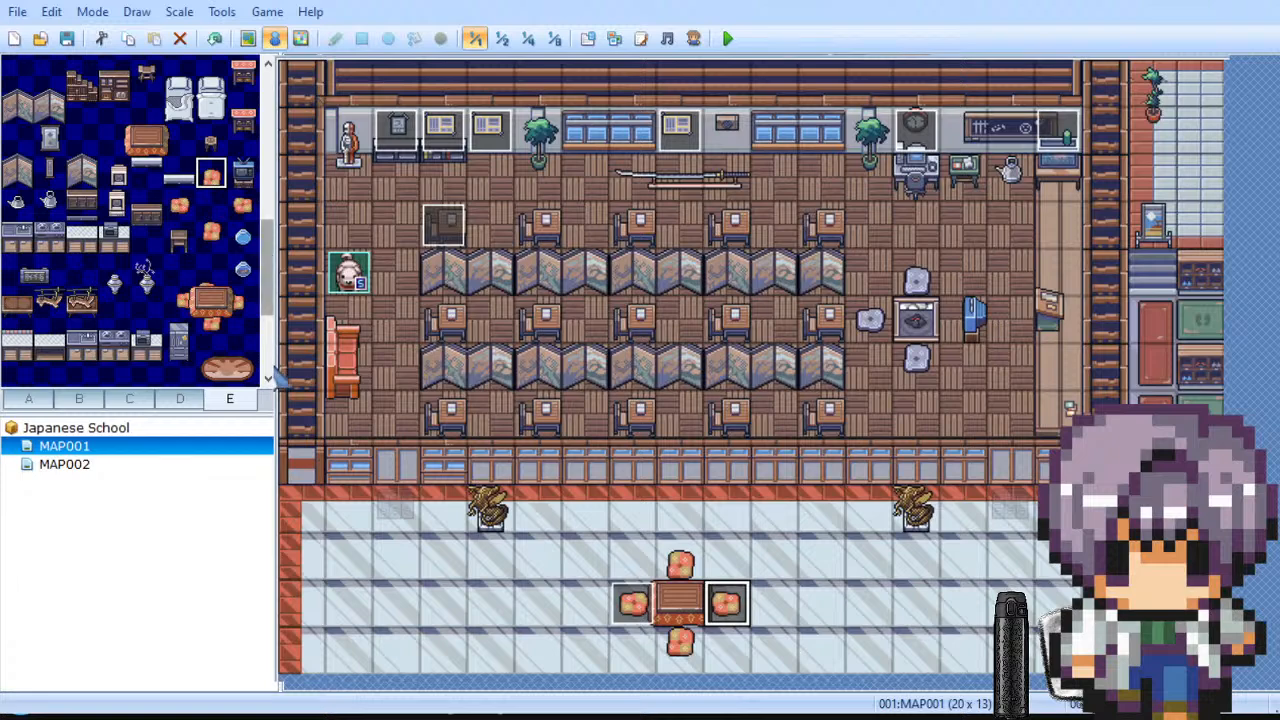
Step: Look over the remaining furniture on tileset page E, the sofas and chairs on page D, and the wall pieces on page C
{"action": "scroll", "coordinate": [276, 340], "scroll_direction": "down", "scroll_amount": 3}
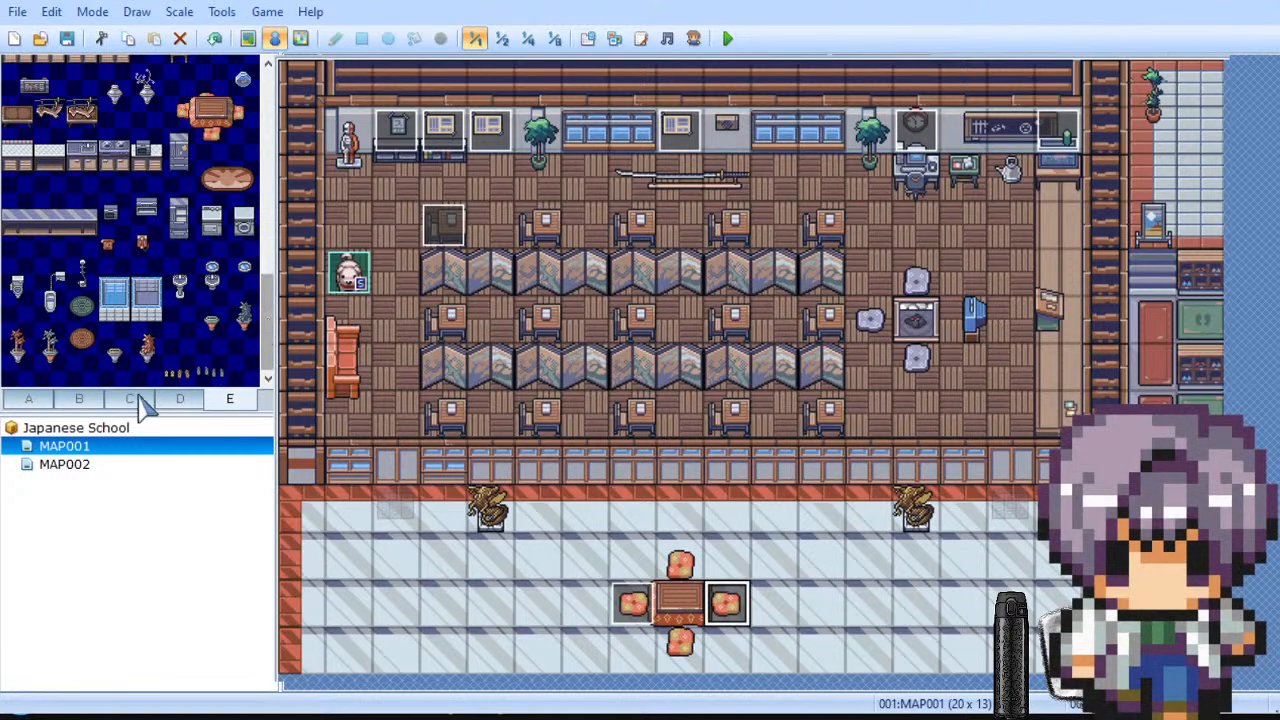
{"action": "left_click", "coordinate": [146, 371]}
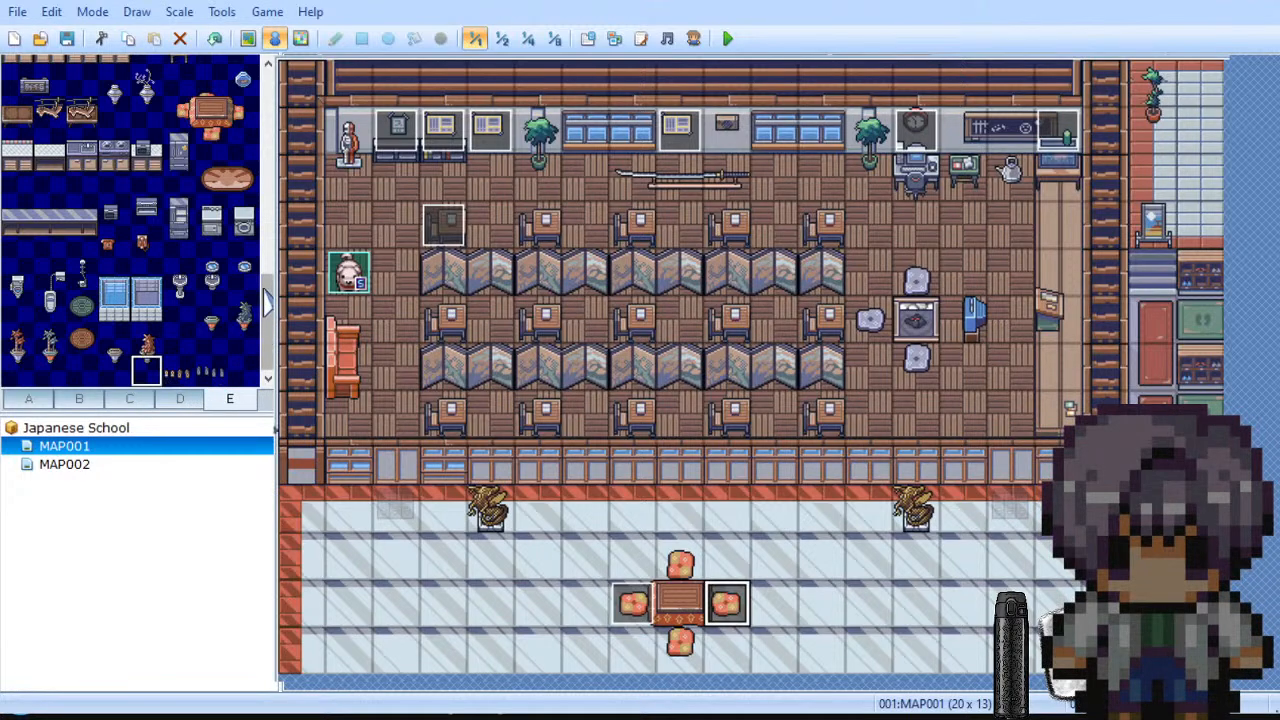
{"action": "left_click_drag", "start_coordinate": [270, 305], "coordinate": [285, 142]}
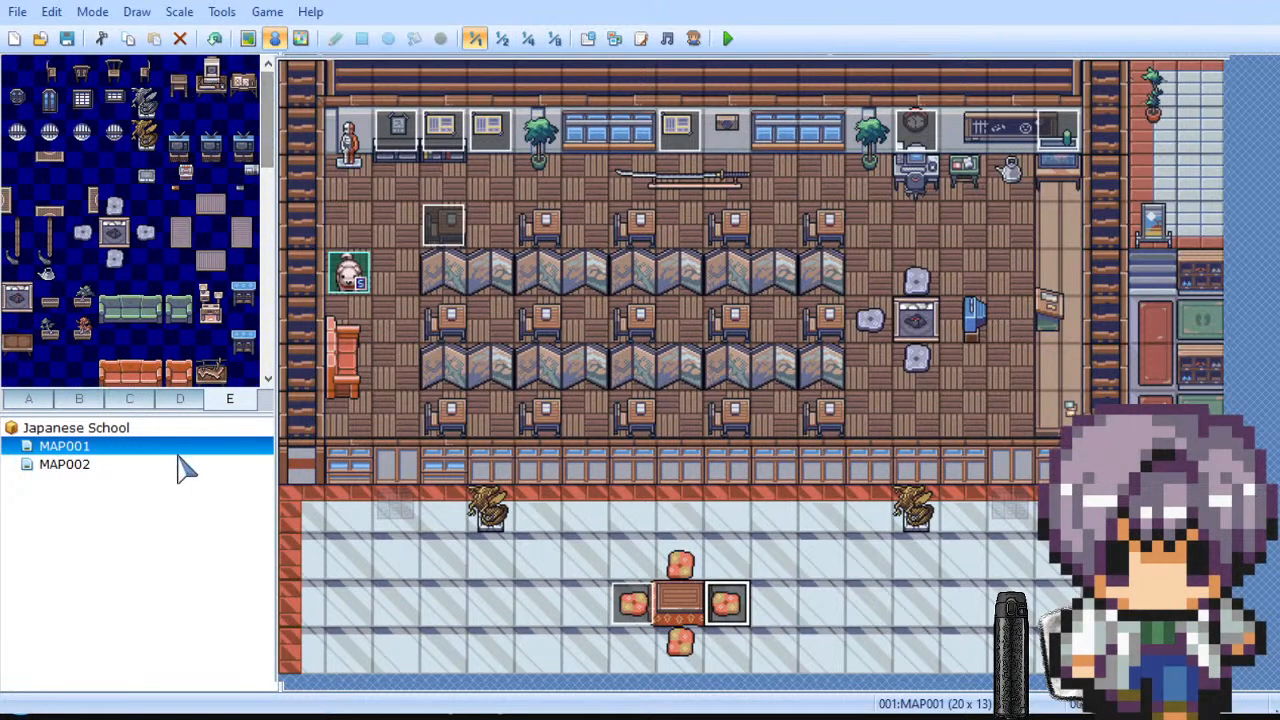
{"action": "left_click", "coordinate": [174, 398]}
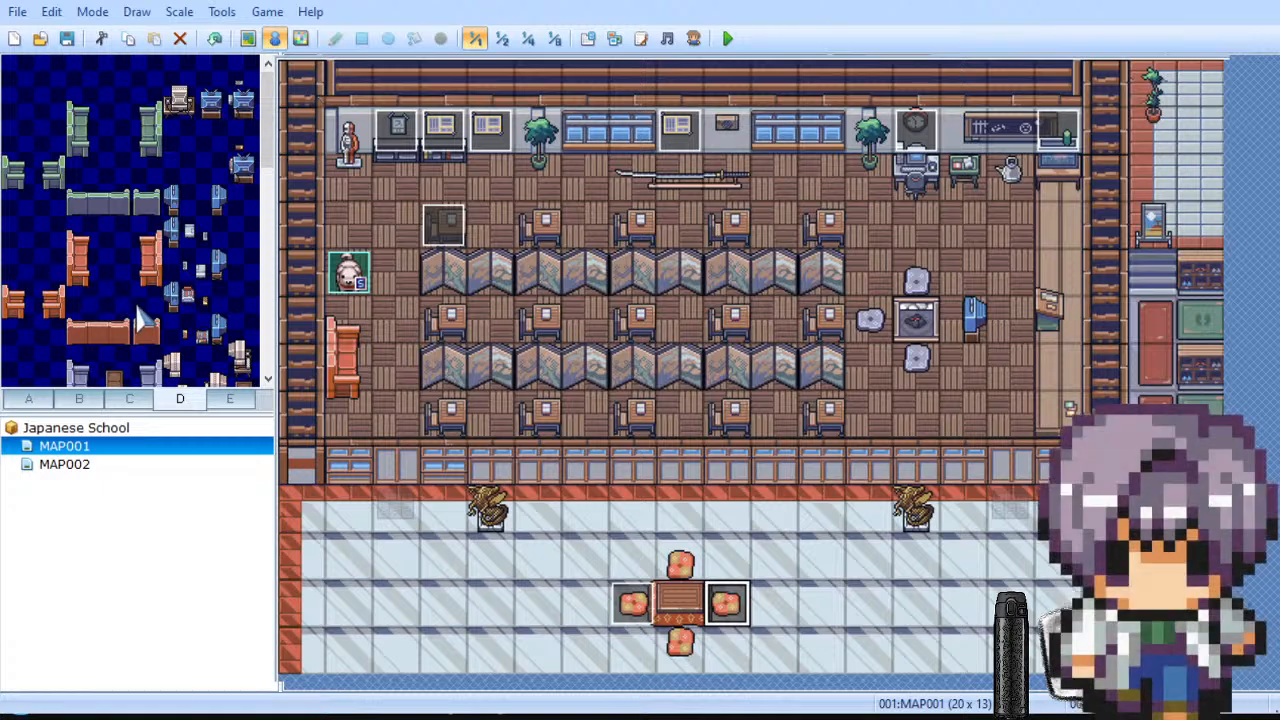
{"action": "scroll", "coordinate": [137, 314], "scroll_direction": "down", "scroll_amount": 10}
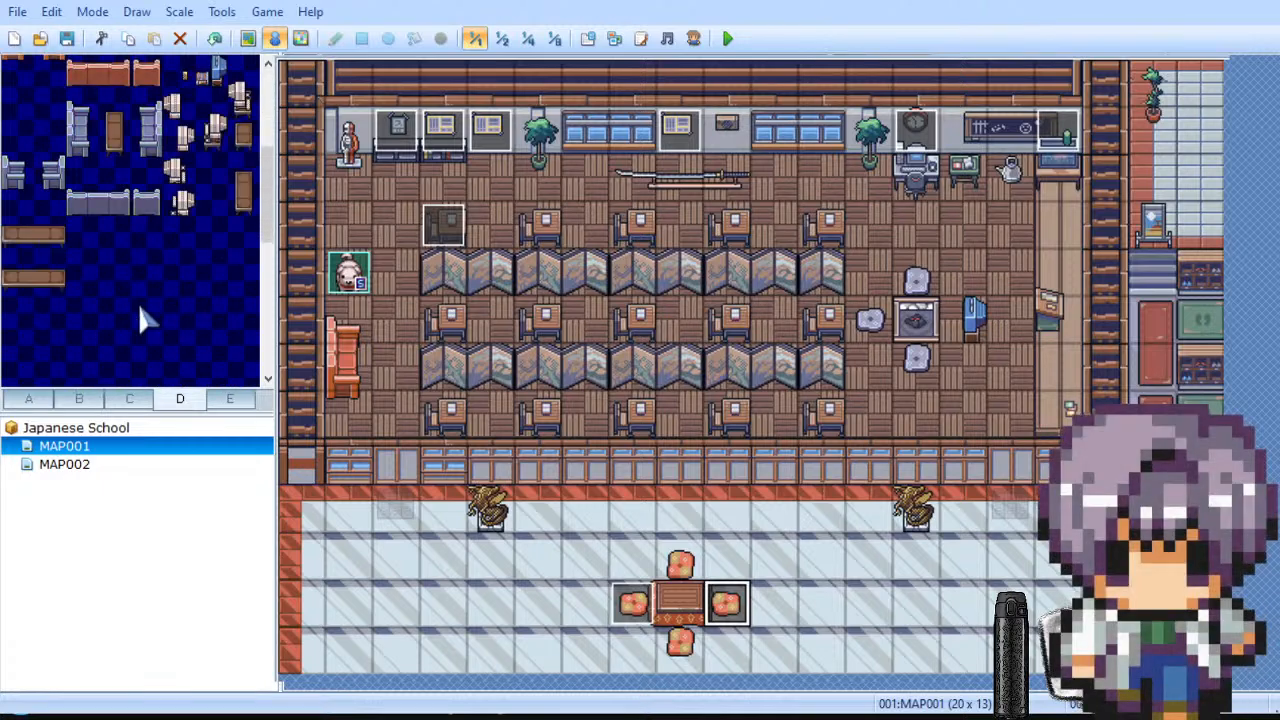
{"action": "left_click", "coordinate": [128, 401]}
{"action": "scroll", "coordinate": [168, 310], "scroll_direction": "down", "scroll_amount": 5}
{"action": "scroll", "coordinate": [168, 300], "scroll_direction": "up", "scroll_amount": 10}
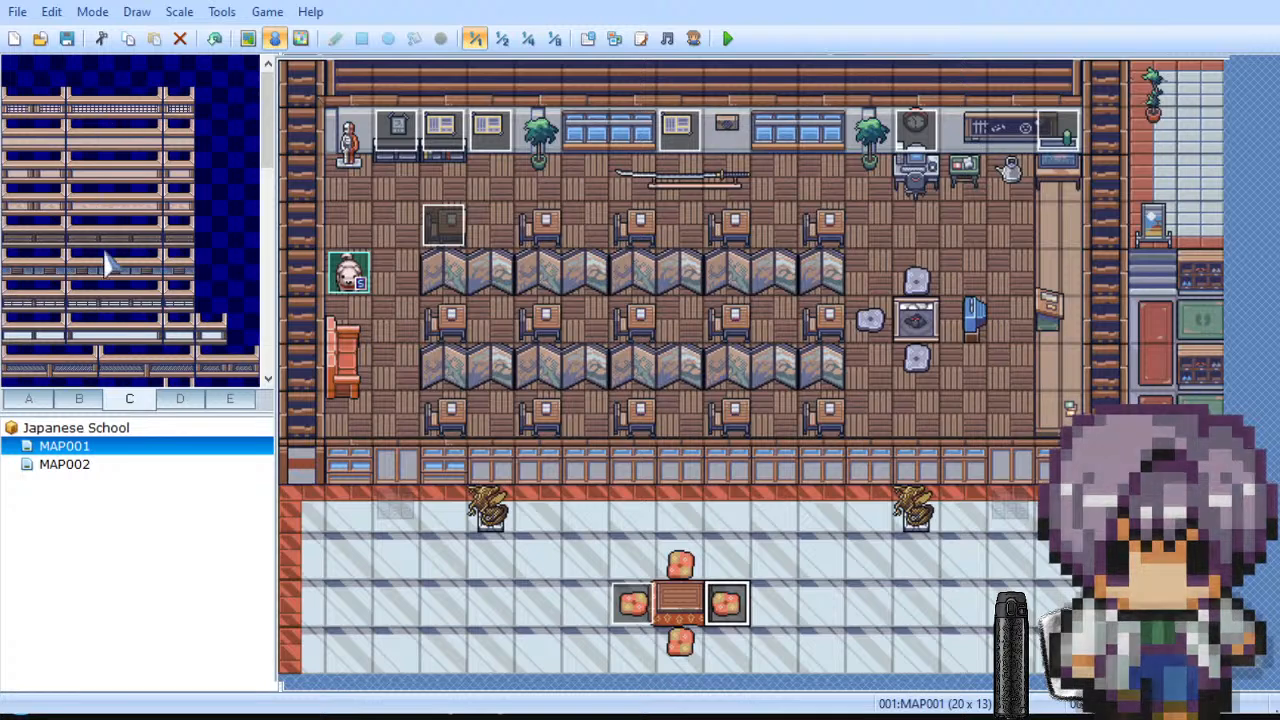
Step: Try the white-banded wall tiles from page C along the window wall between classroom and hallway, and undo them
{"action": "left_click", "coordinate": [18, 330]}
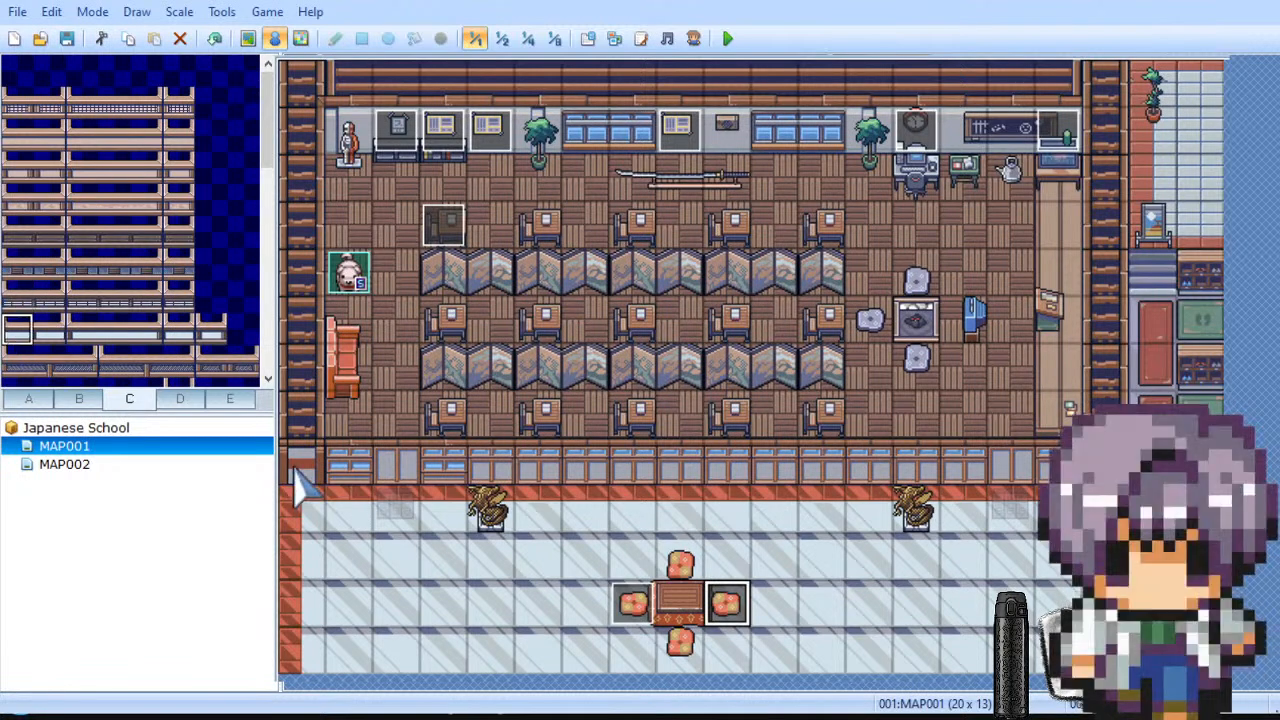
{"action": "left_click", "coordinate": [335, 38]}
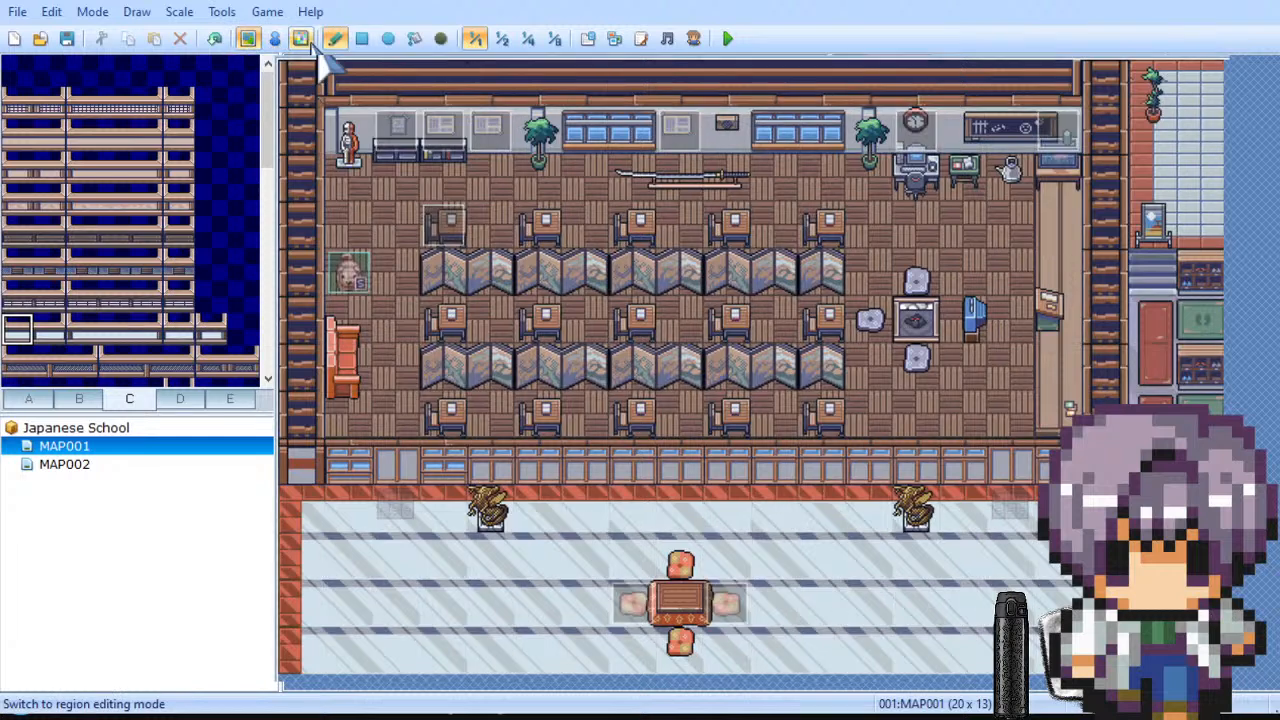
{"action": "left_click", "coordinate": [300, 462]}
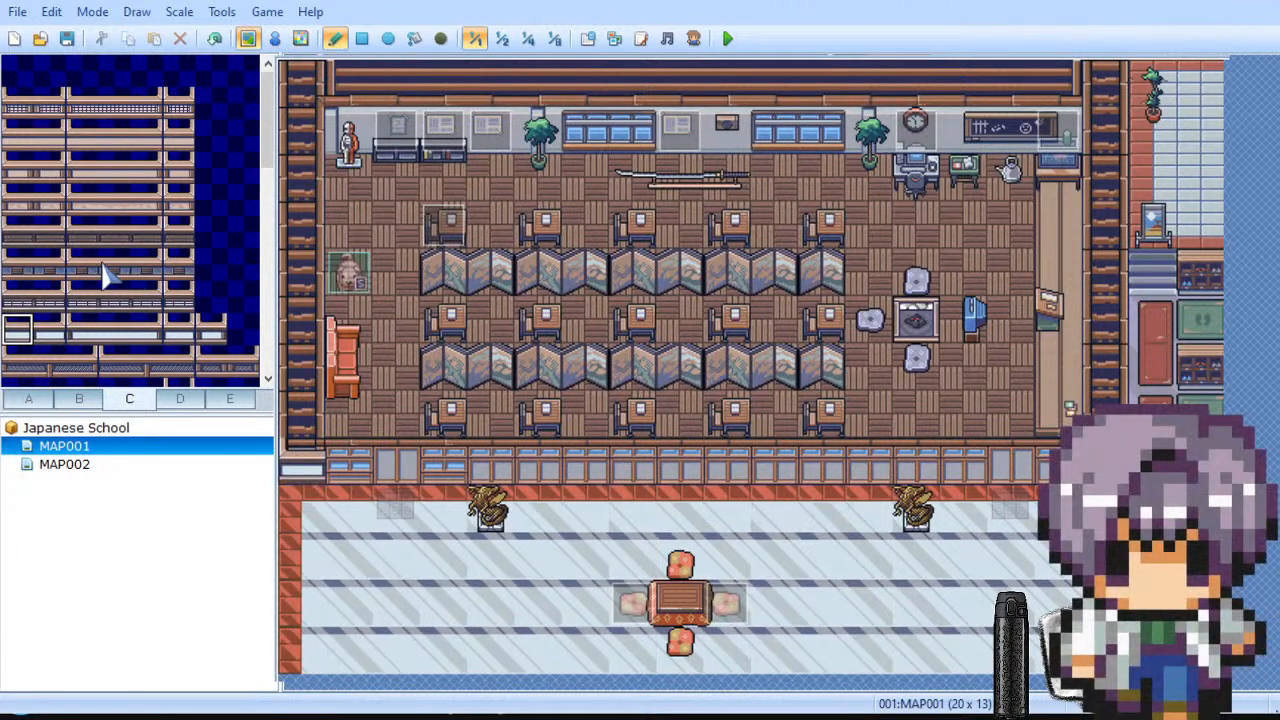
{"action": "left_click", "coordinate": [112, 334]}
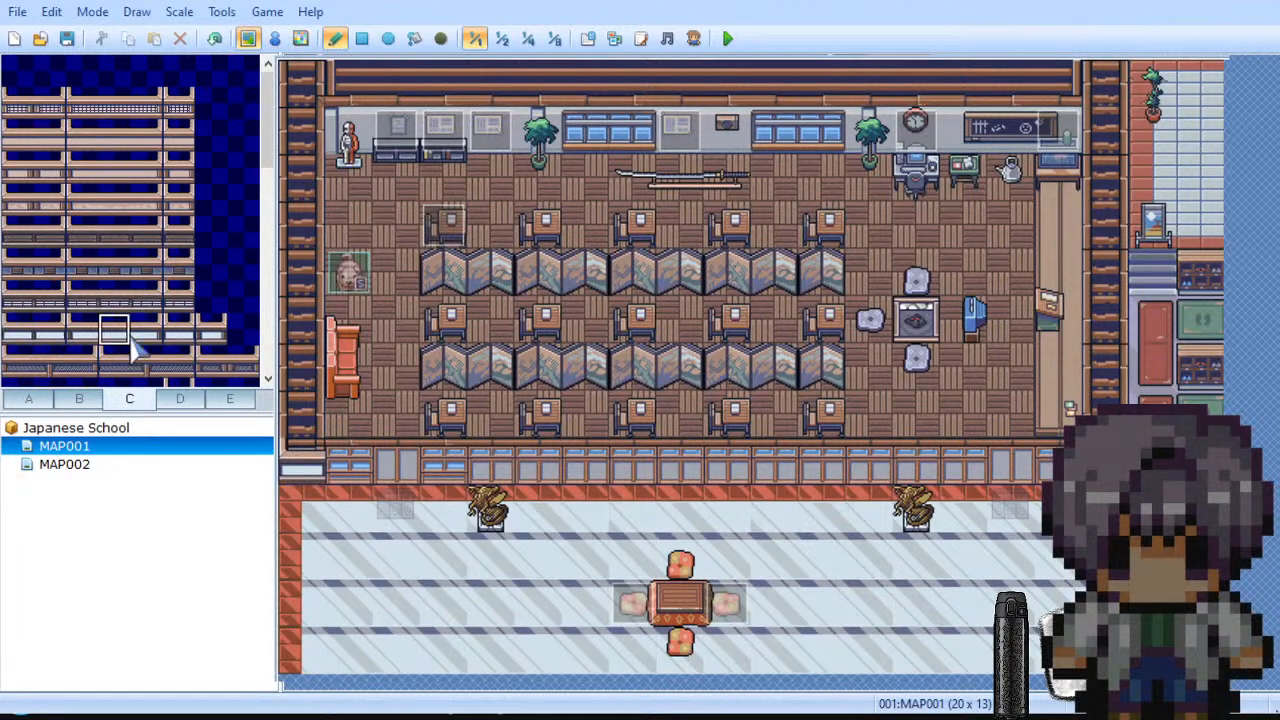
{"action": "mouse_move", "coordinate": [340, 498]}
{"action": "left_mouse_down"}
{"action": "mouse_move", "coordinate": [443, 509]}
{"action": "mouse_move", "coordinate": [1045, 495]}
{"action": "left_mouse_up"}
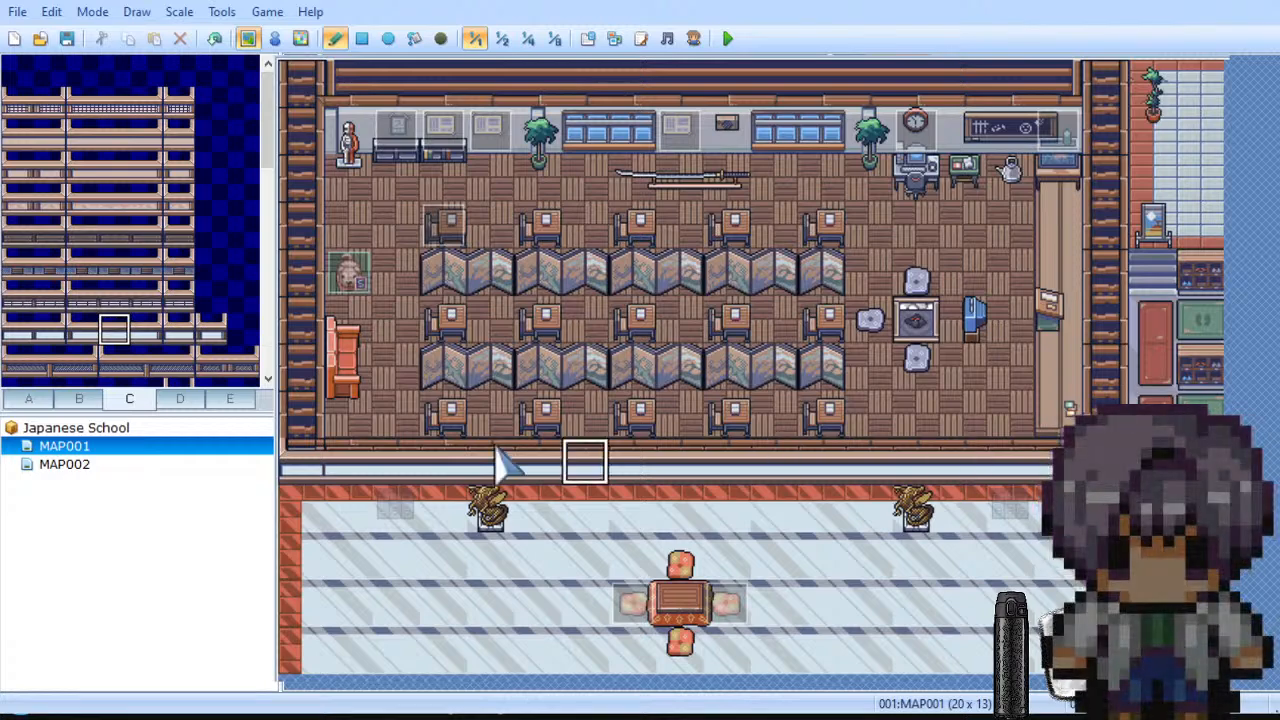
{"action": "left_click", "coordinate": [348, 515]}
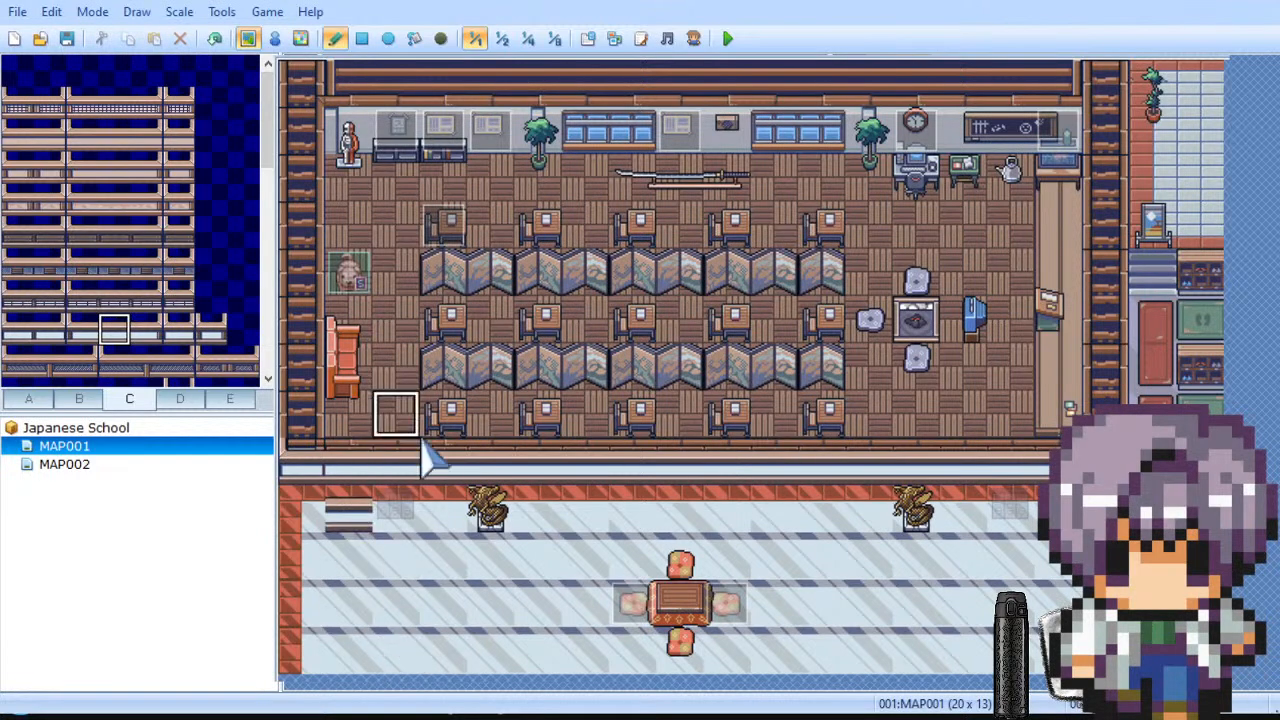
{"action": "key", "text": "ctrl+z"}
{"action": "key", "text": "ctrl+z"}
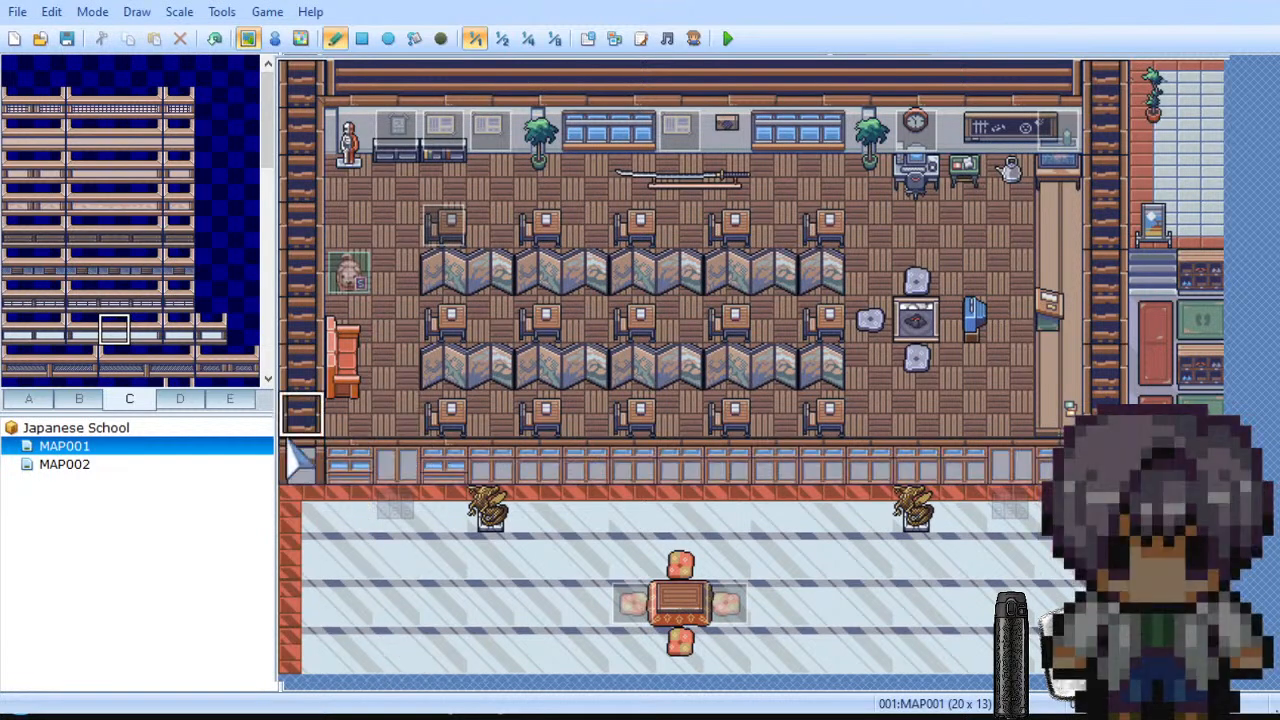
Step: Lay the dark brick wall tiles from tileset page C along the hallway's upper row and down its left edge
{"action": "scroll", "coordinate": [190, 328], "scroll_direction": "down", "scroll_amount": 5}
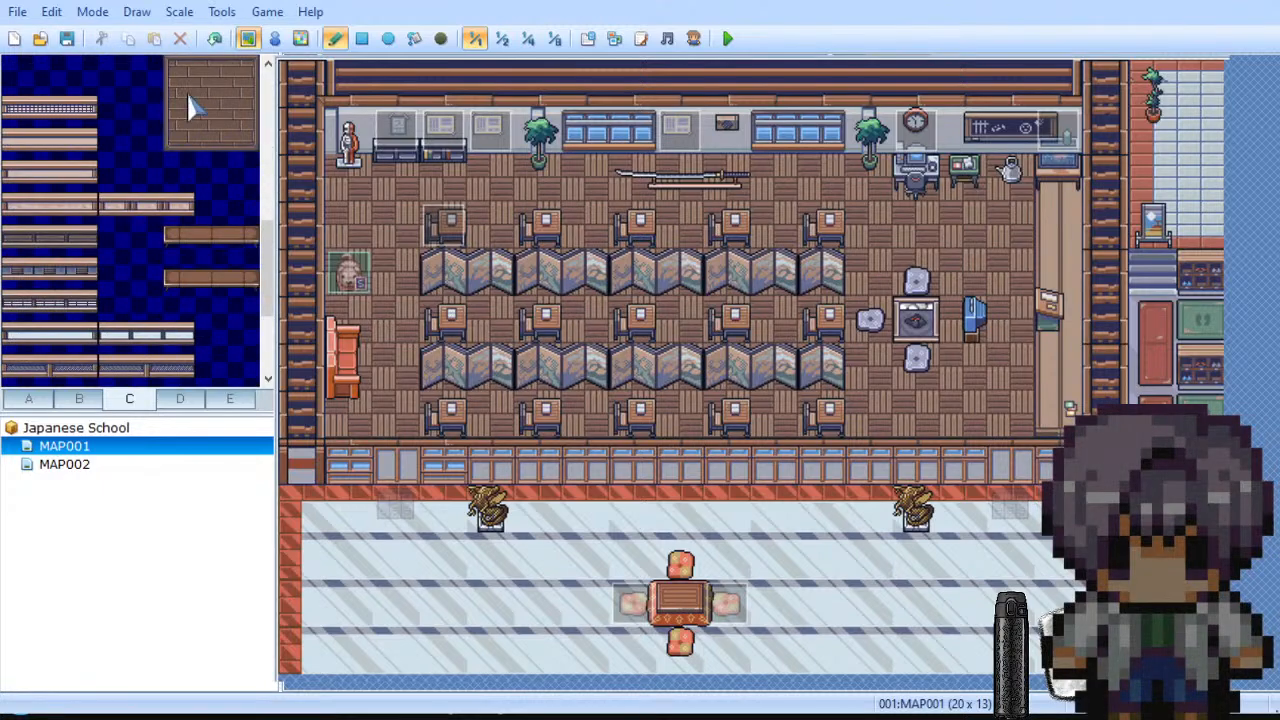
{"action": "scroll", "coordinate": [185, 195], "scroll_direction": "up", "scroll_amount": 4}
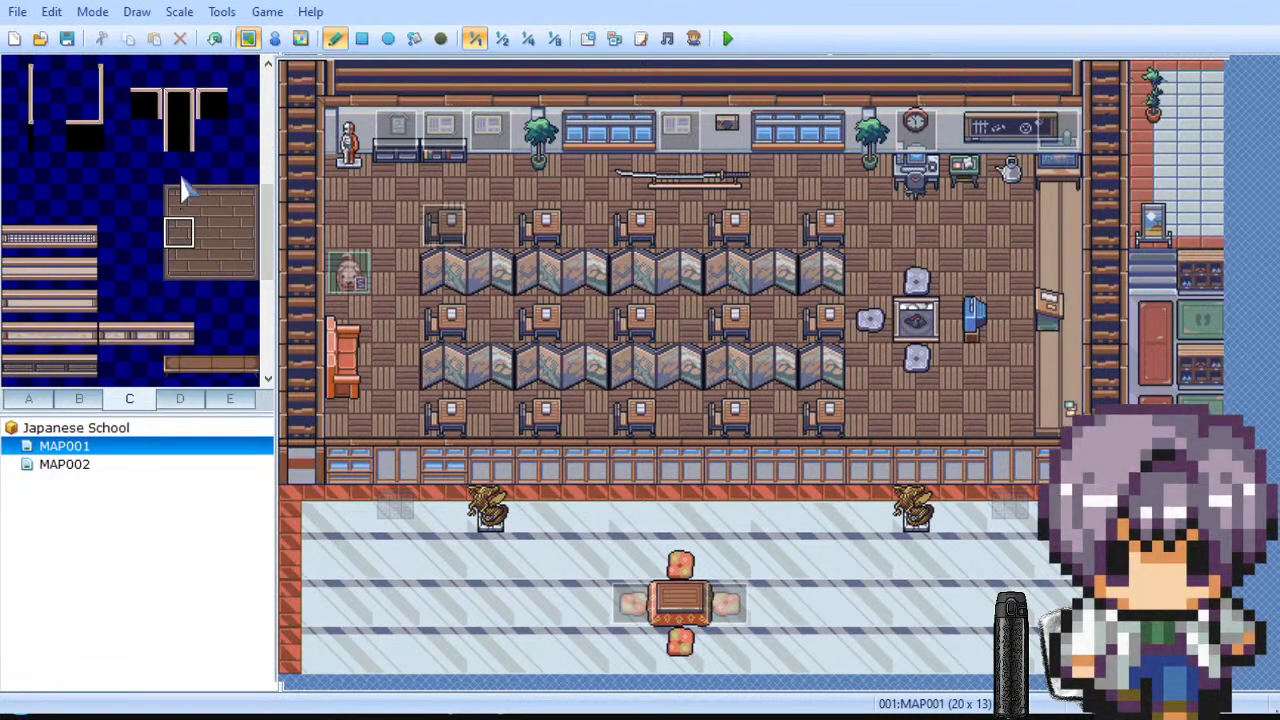
{"action": "left_click", "coordinate": [305, 512]}
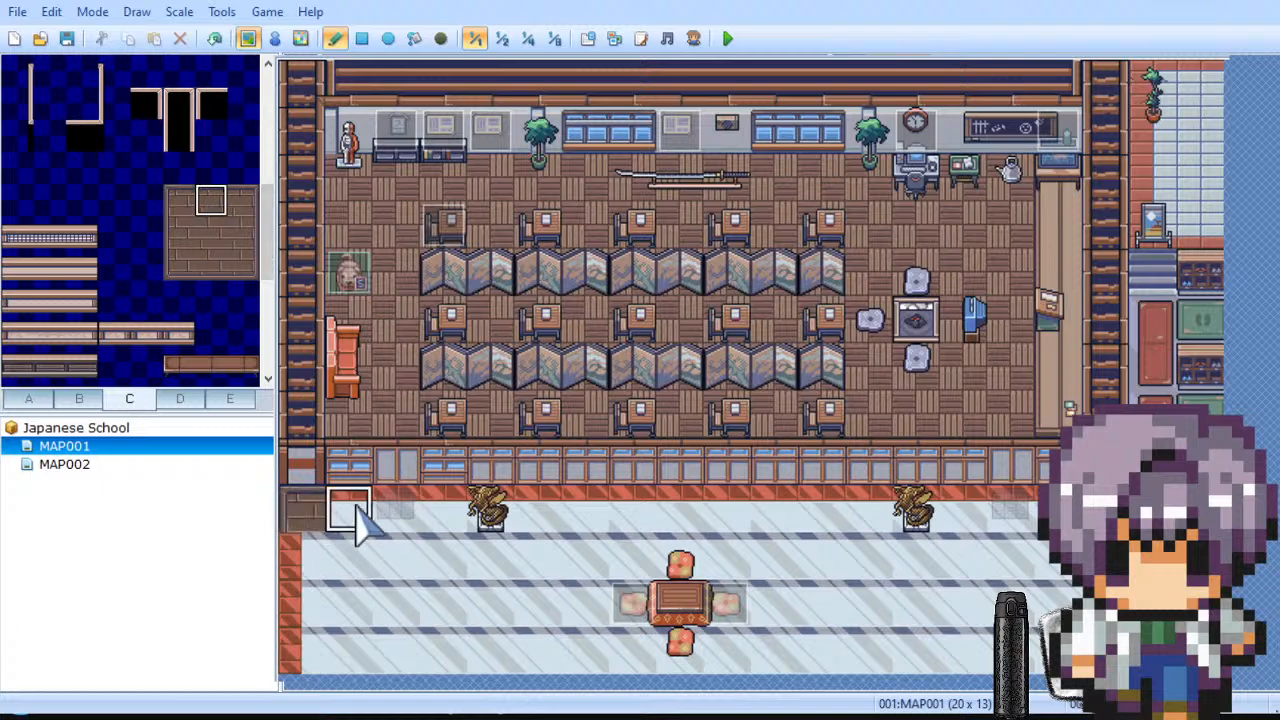
{"action": "left_click_drag", "start_coordinate": [346, 514], "coordinate": [1030, 514]}
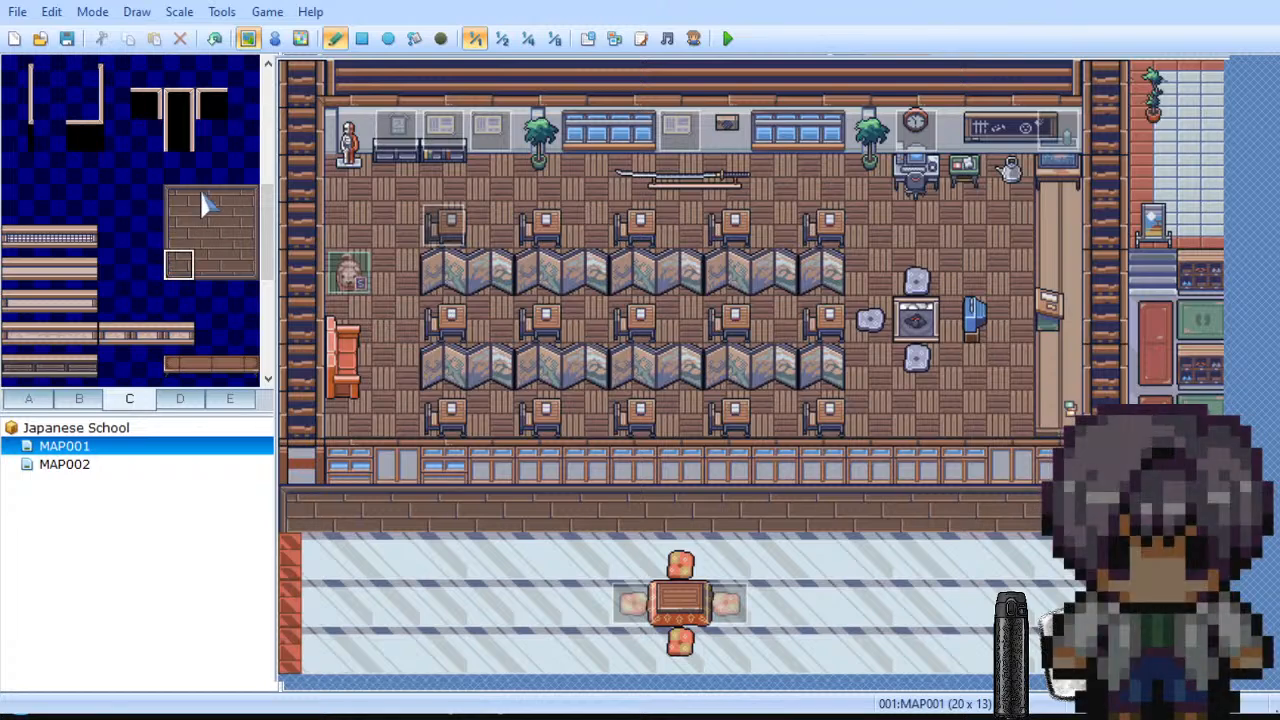
{"action": "left_click", "coordinate": [174, 224]}
{"action": "left_click_drag", "start_coordinate": [302, 552], "coordinate": [300, 655]}
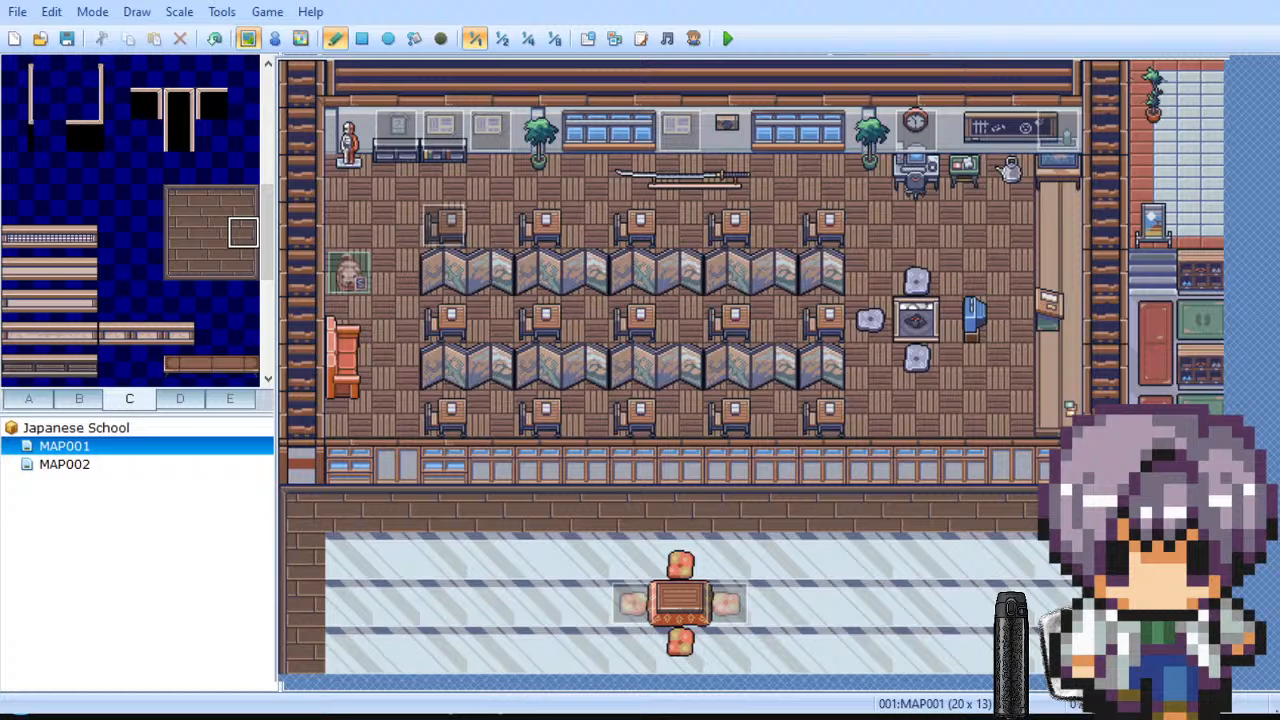
Step: Try to cover the remaining hallway floor with the centre brick tile, first freehand and then with Flood Fill, undoing each attempt
{"action": "left_click", "coordinate": [211, 234]}
{"action": "mouse_move", "coordinate": [348, 555]}
{"action": "left_mouse_down"}
{"action": "mouse_move", "coordinate": [500, 629]}
{"action": "mouse_move", "coordinate": [918, 650]}
{"action": "left_mouse_up"}
{"action": "key", "text": "ctrl+z"}
{"action": "left_click", "coordinate": [388, 38]}
{"action": "left_click", "coordinate": [414, 38]}
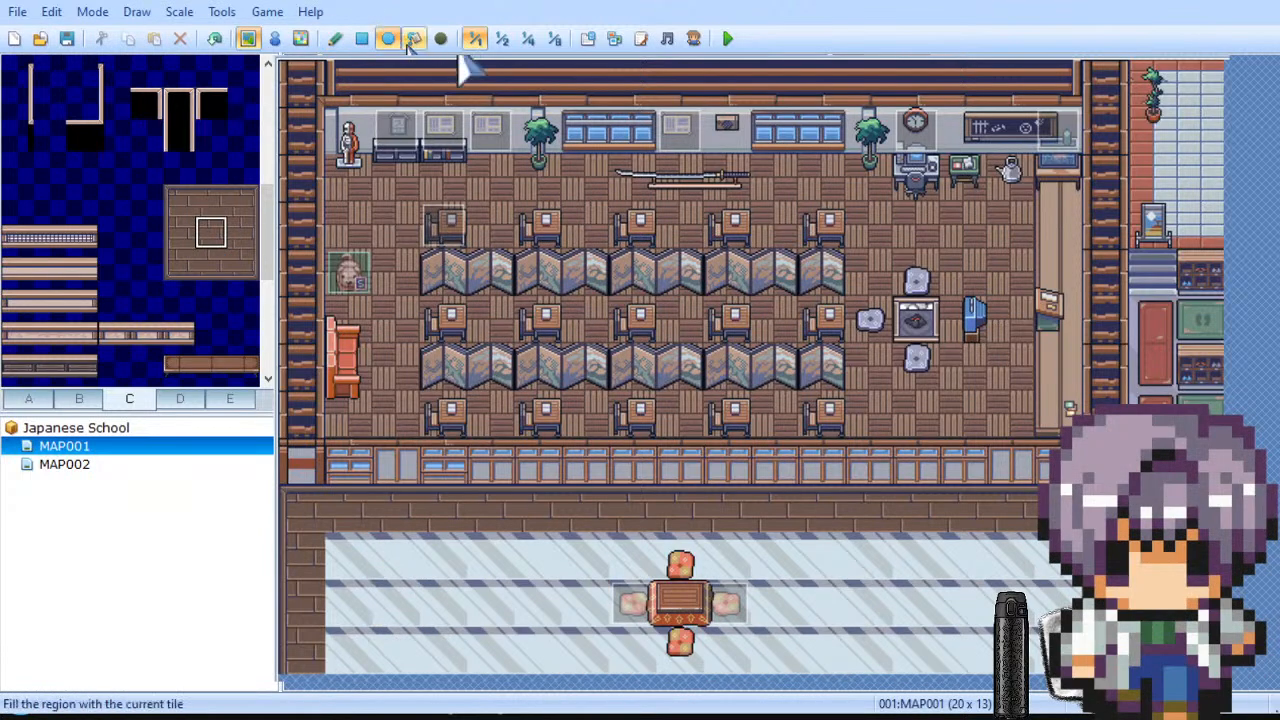
{"action": "left_click", "coordinate": [560, 600]}
{"action": "key", "text": "ctrl+z"}
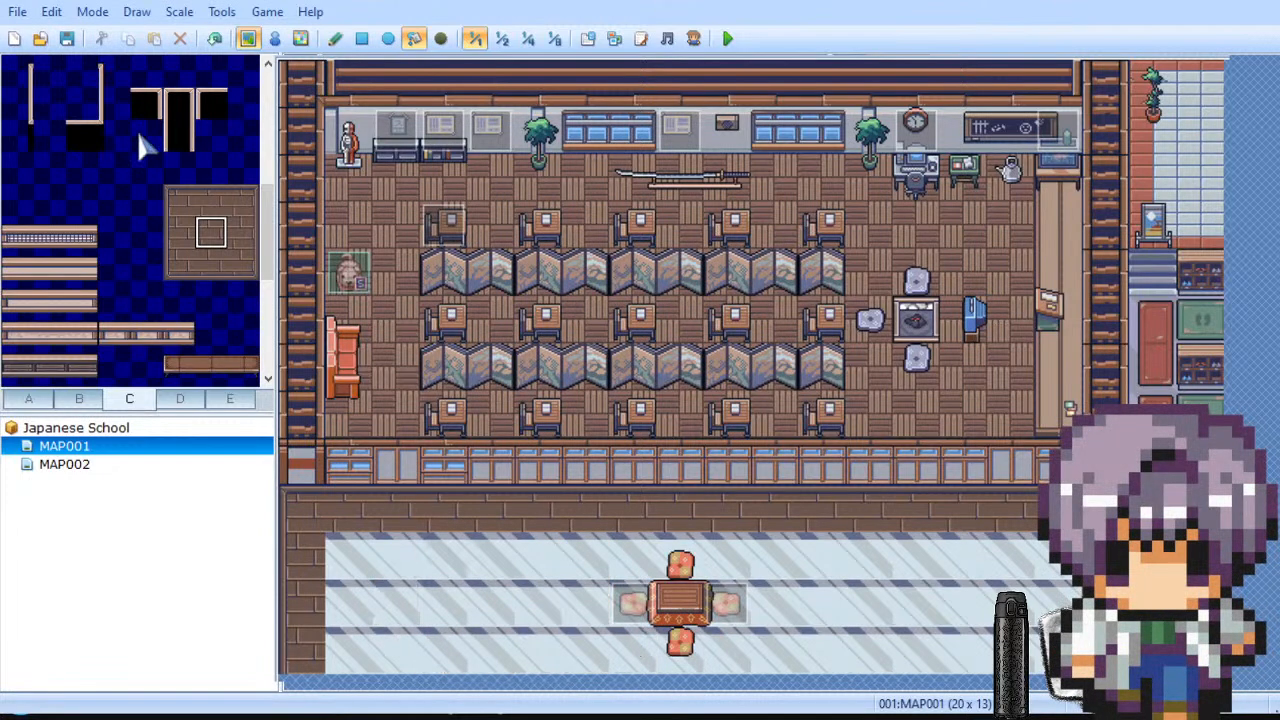
Step: Fill the remaining hallway area with the centre brick tile using the Rectangle tool, then undo all the brick tiles
{"action": "left_click", "coordinate": [361, 38]}
{"action": "left_click_drag", "start_coordinate": [350, 556], "coordinate": [965, 655]}
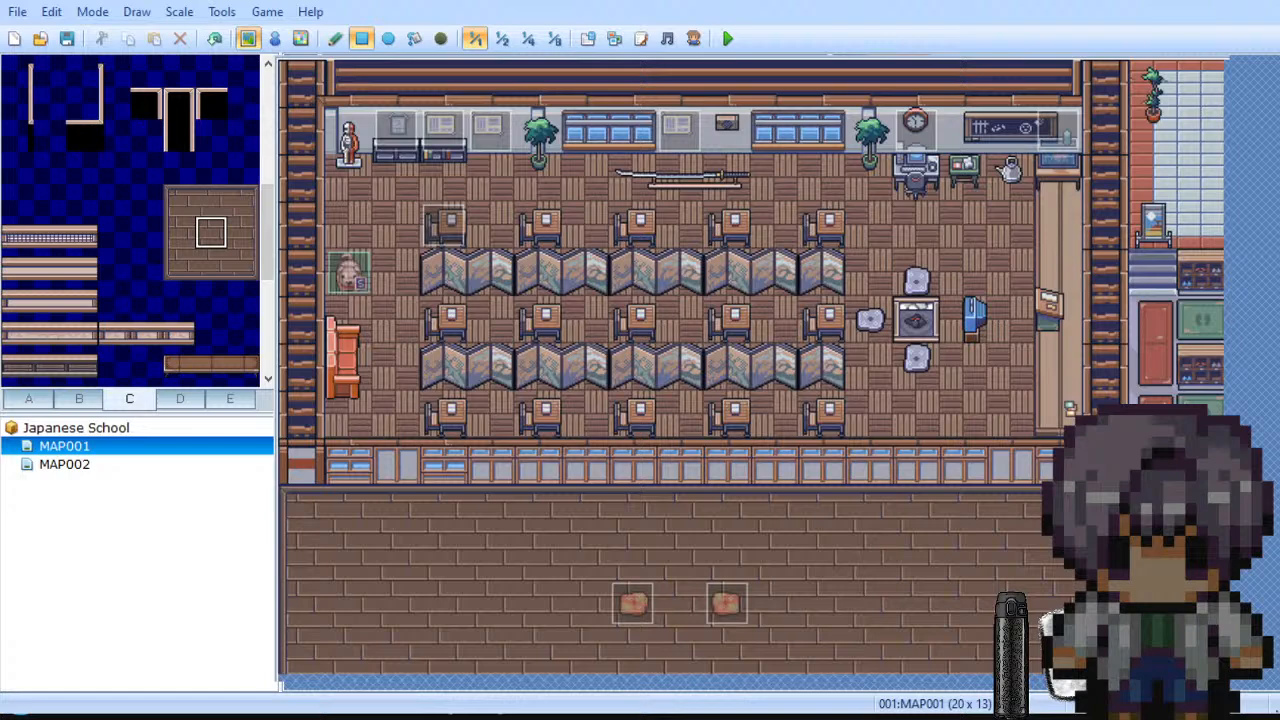
{"action": "key", "text": "ctrl+z"}
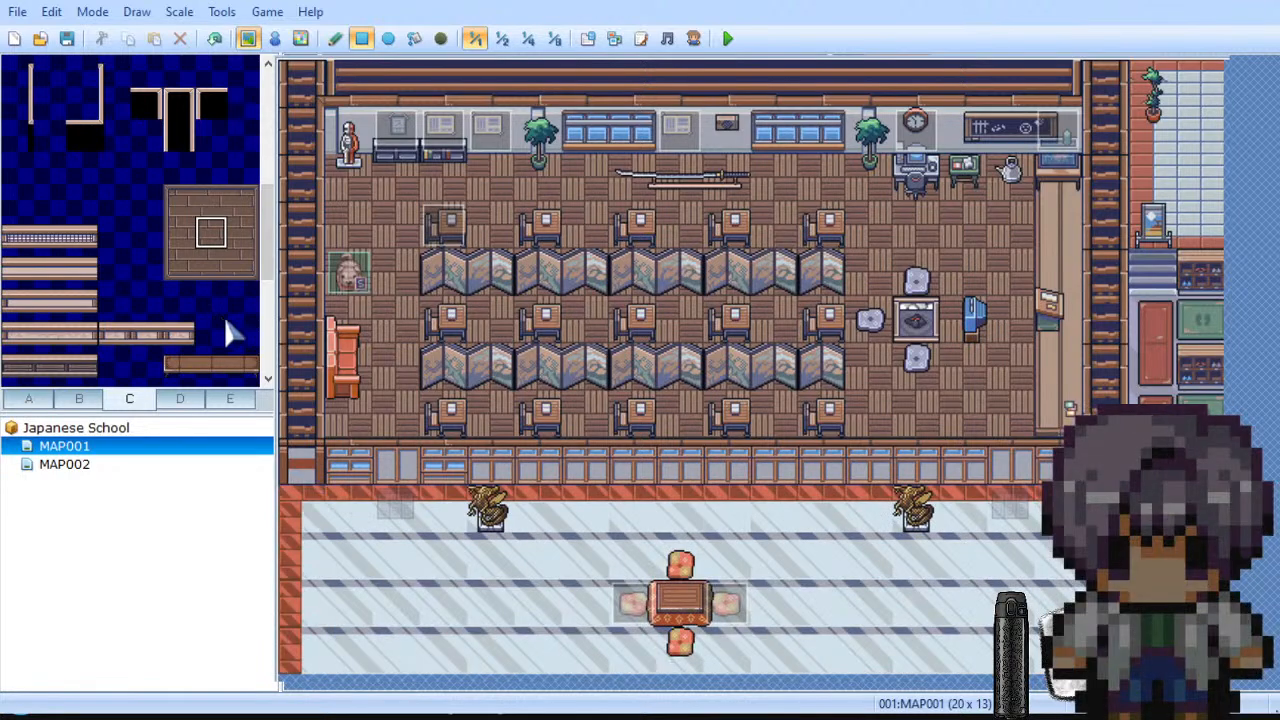
Step: Look over the remaining wall pieces on tileset page C and the school furniture on page B
{"action": "scroll", "coordinate": [210, 325], "scroll_direction": "down", "scroll_amount": 5}
{"action": "scroll", "coordinate": [200, 330], "scroll_direction": "up", "scroll_amount": 5}
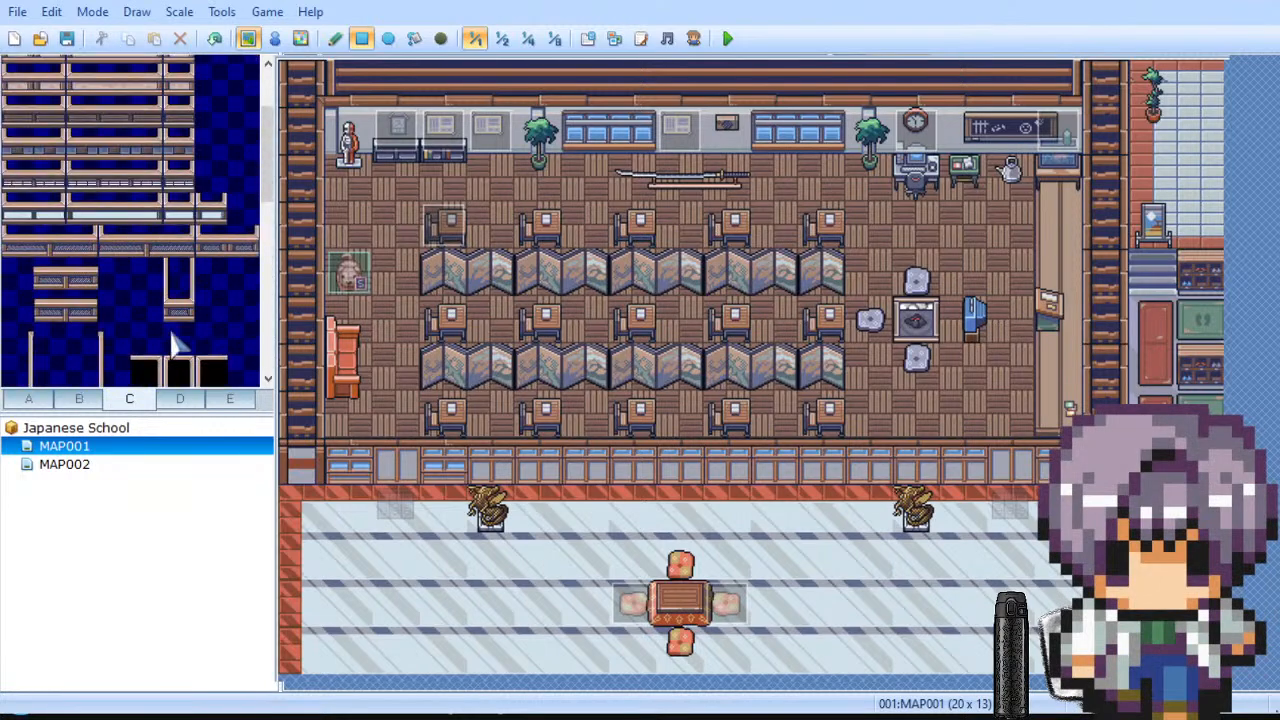
{"action": "left_click", "coordinate": [78, 399]}
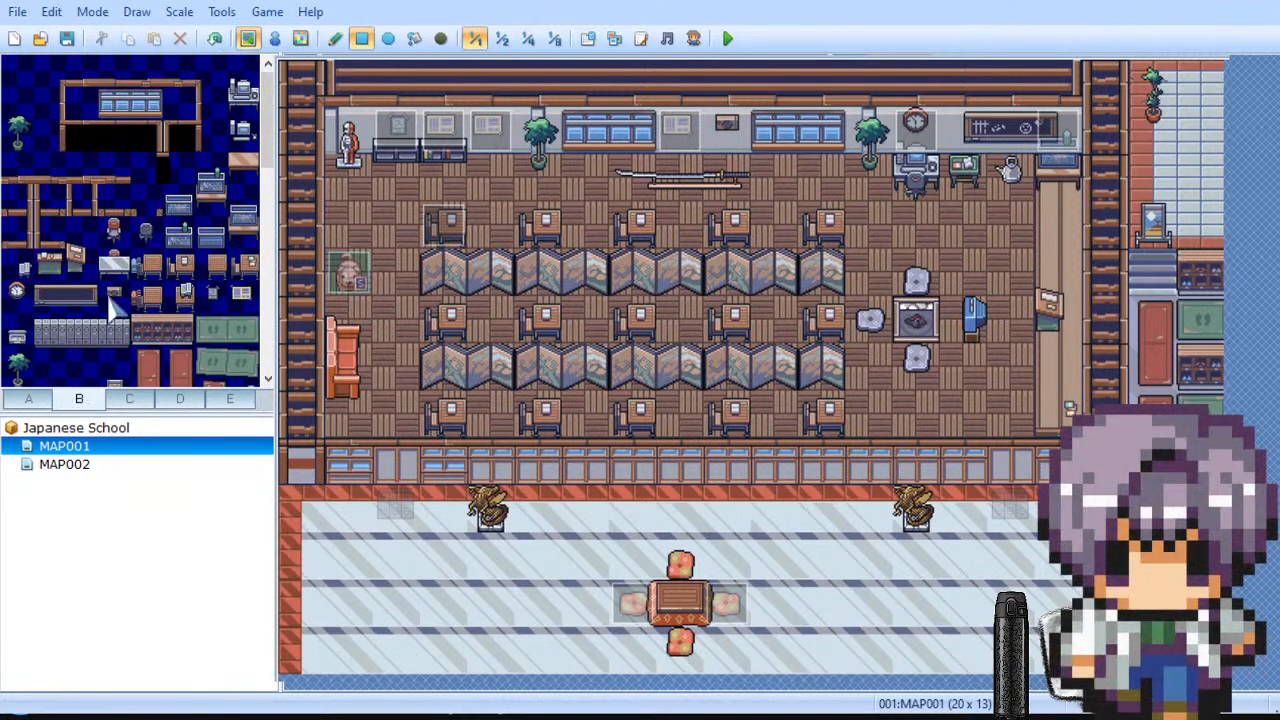
{"action": "scroll", "coordinate": [150, 308], "scroll_direction": "down", "scroll_amount": 5}
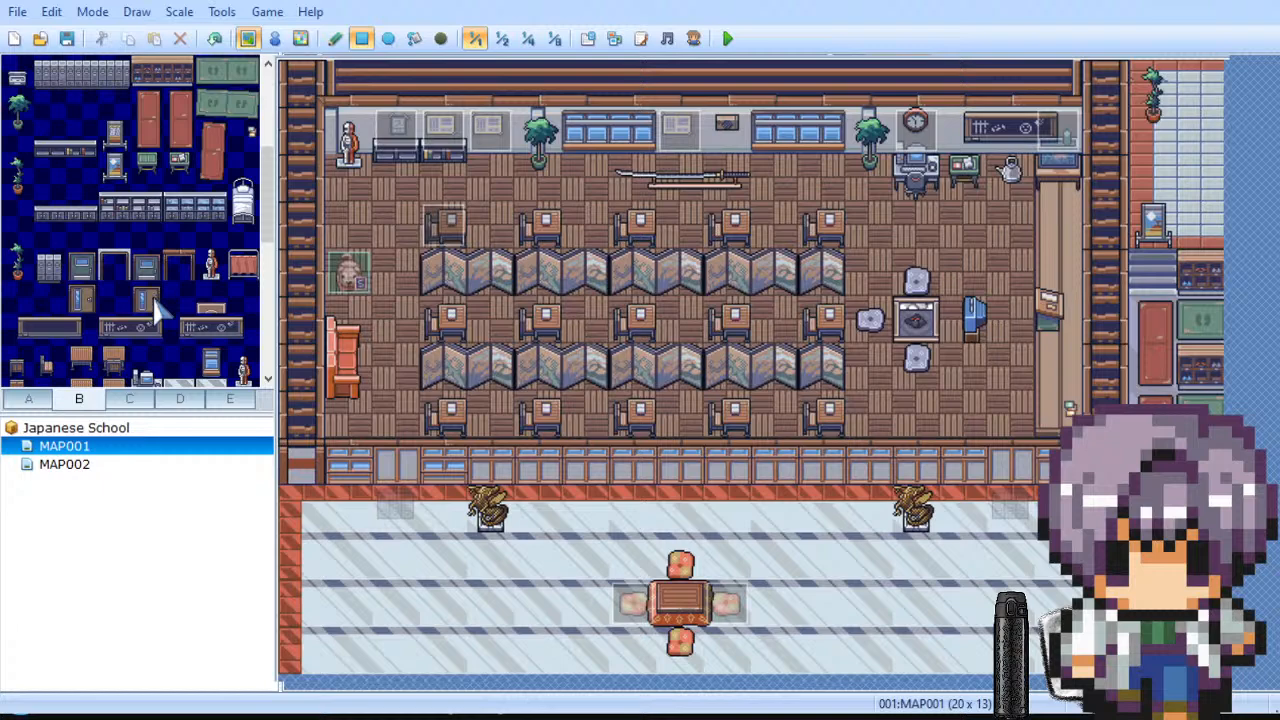
{"action": "scroll", "coordinate": [155, 310], "scroll_direction": "down", "scroll_amount": 6}
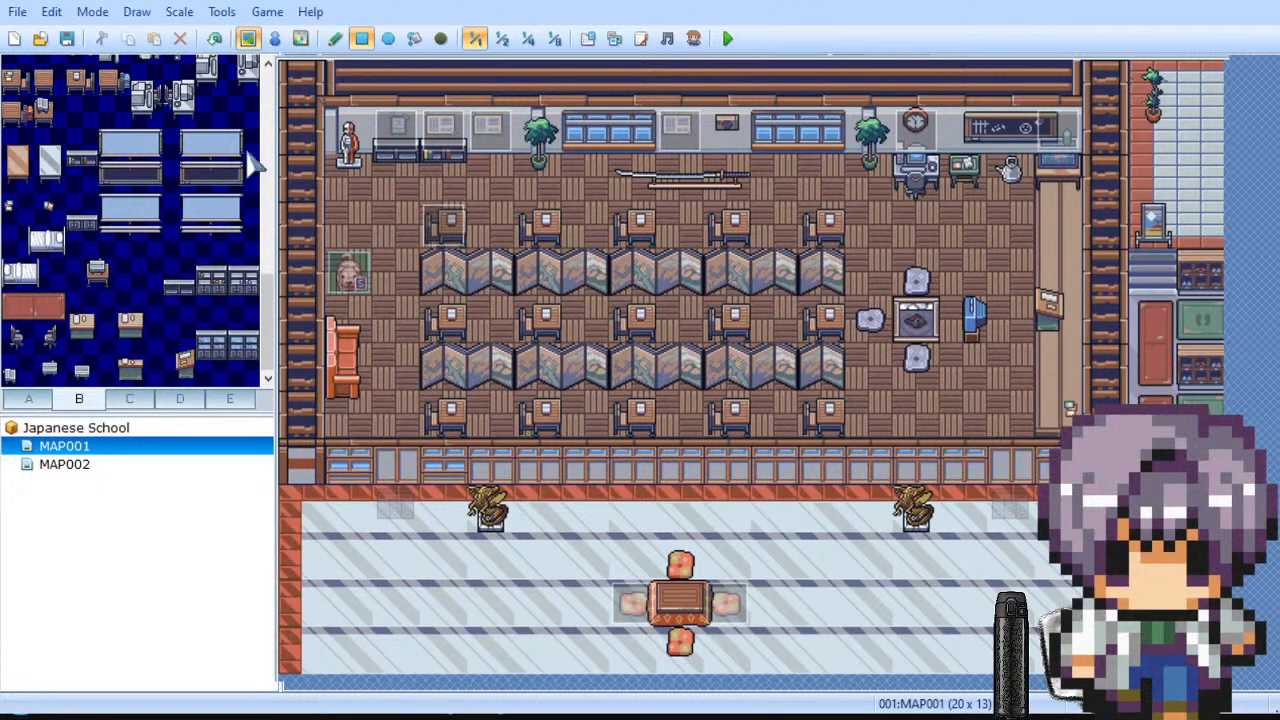
{"action": "left_click_drag", "start_coordinate": [271, 314], "coordinate": [271, 128]}
{"action": "scroll", "coordinate": [131, 185], "scroll_direction": "up", "scroll_amount": 1}
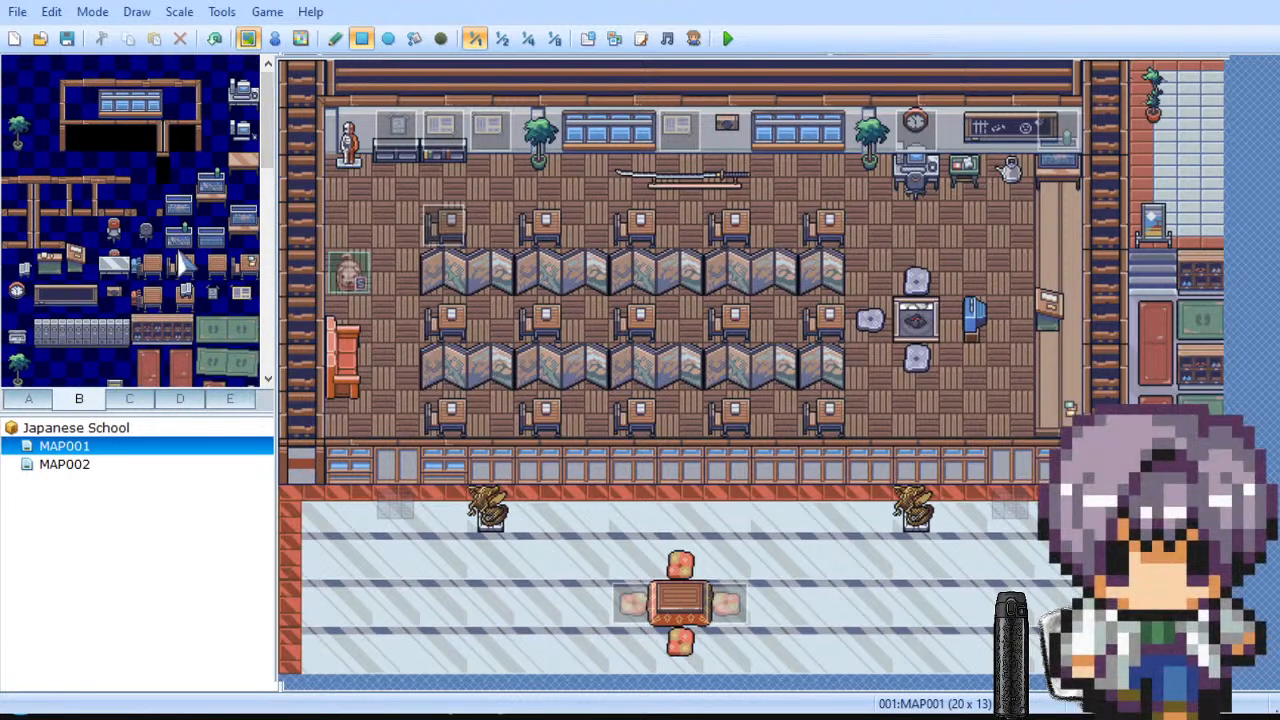
{"action": "scroll", "coordinate": [145, 270], "scroll_direction": "down", "scroll_amount": 3}
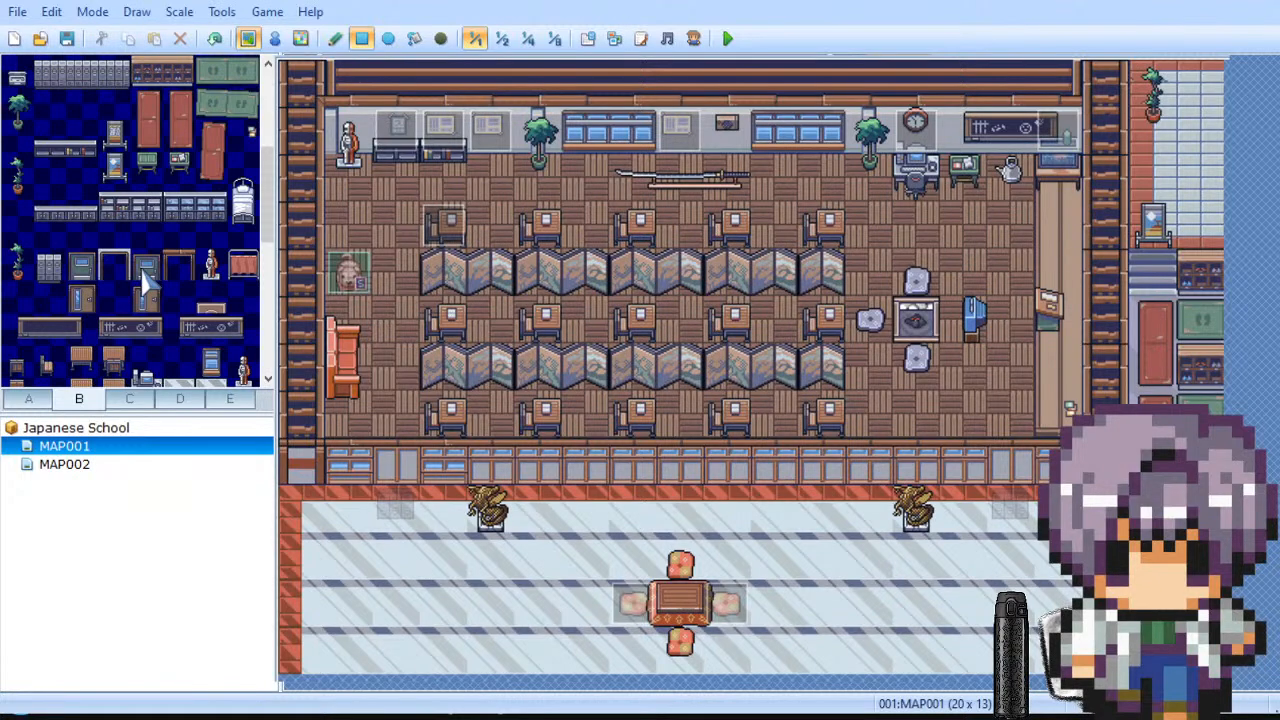
Step: Examine the autotiles on tileset page A and the furniture on pages E and D, including the blue televisions
{"action": "left_click", "coordinate": [40, 400]}
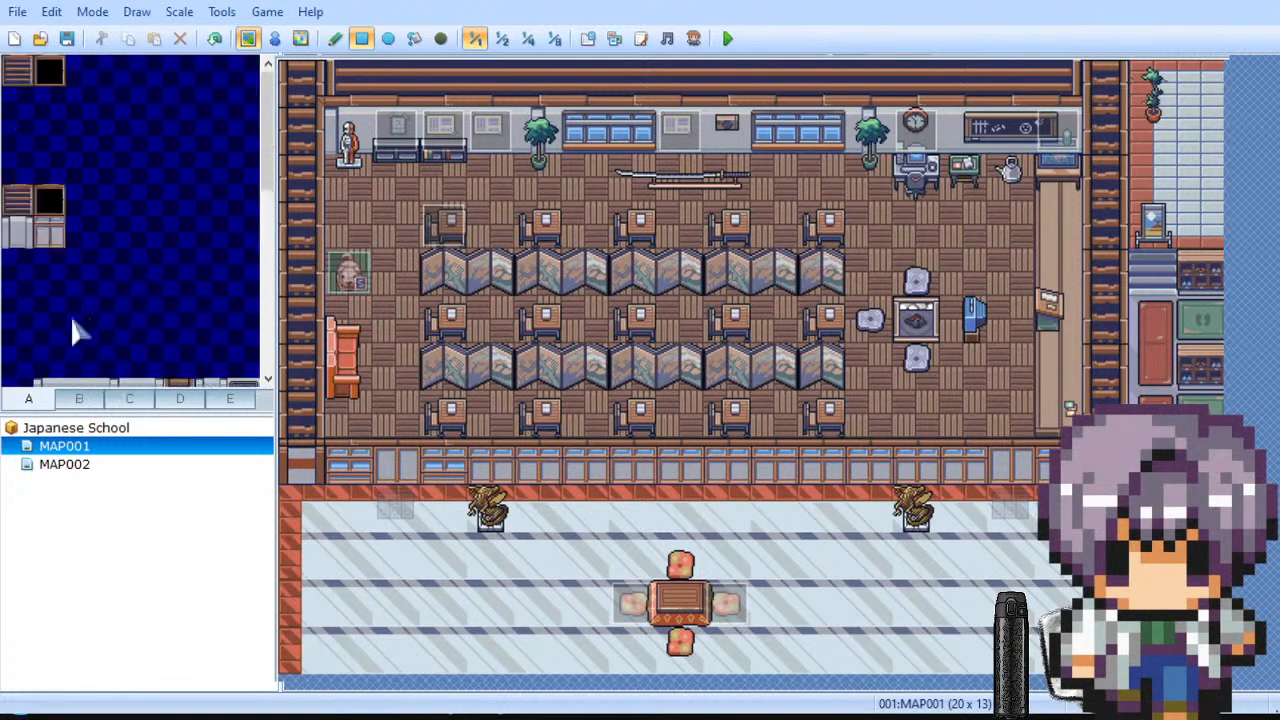
{"action": "scroll", "coordinate": [90, 336], "scroll_direction": "down", "scroll_amount": 3}
{"action": "left_click", "coordinate": [145, 402]}
{"action": "left_click", "coordinate": [192, 402]}
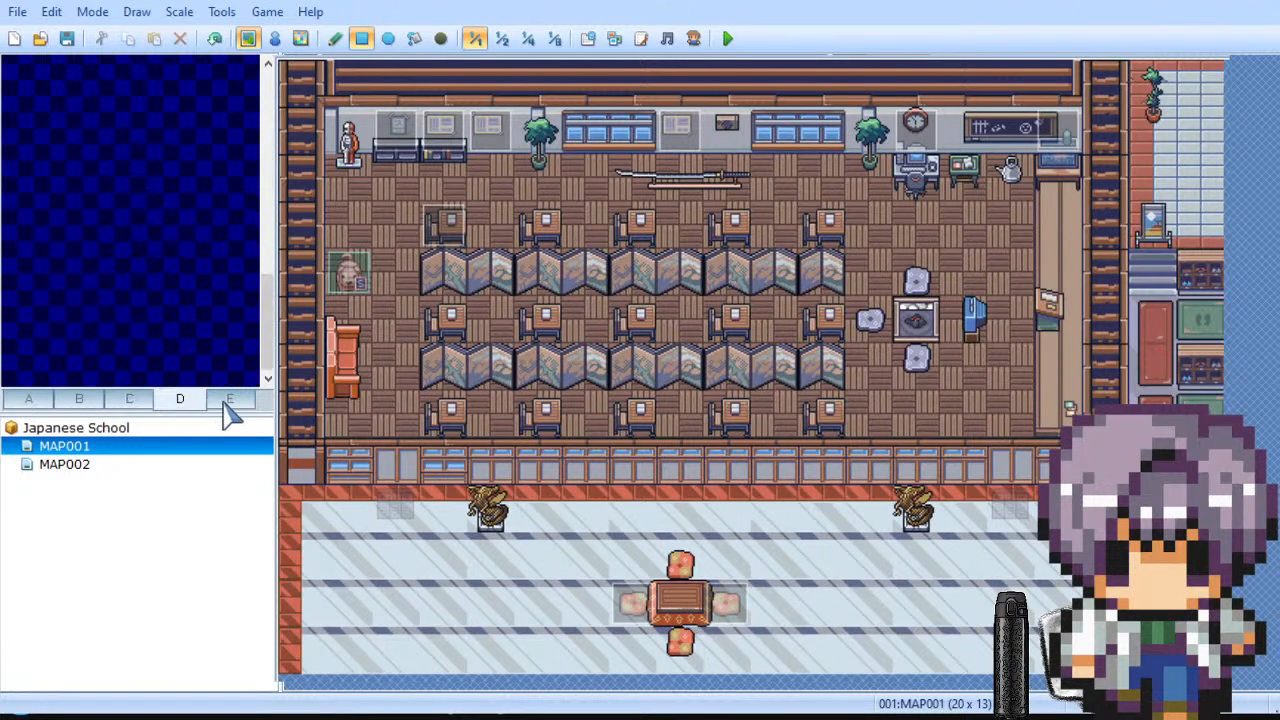
{"action": "left_click", "coordinate": [229, 402]}
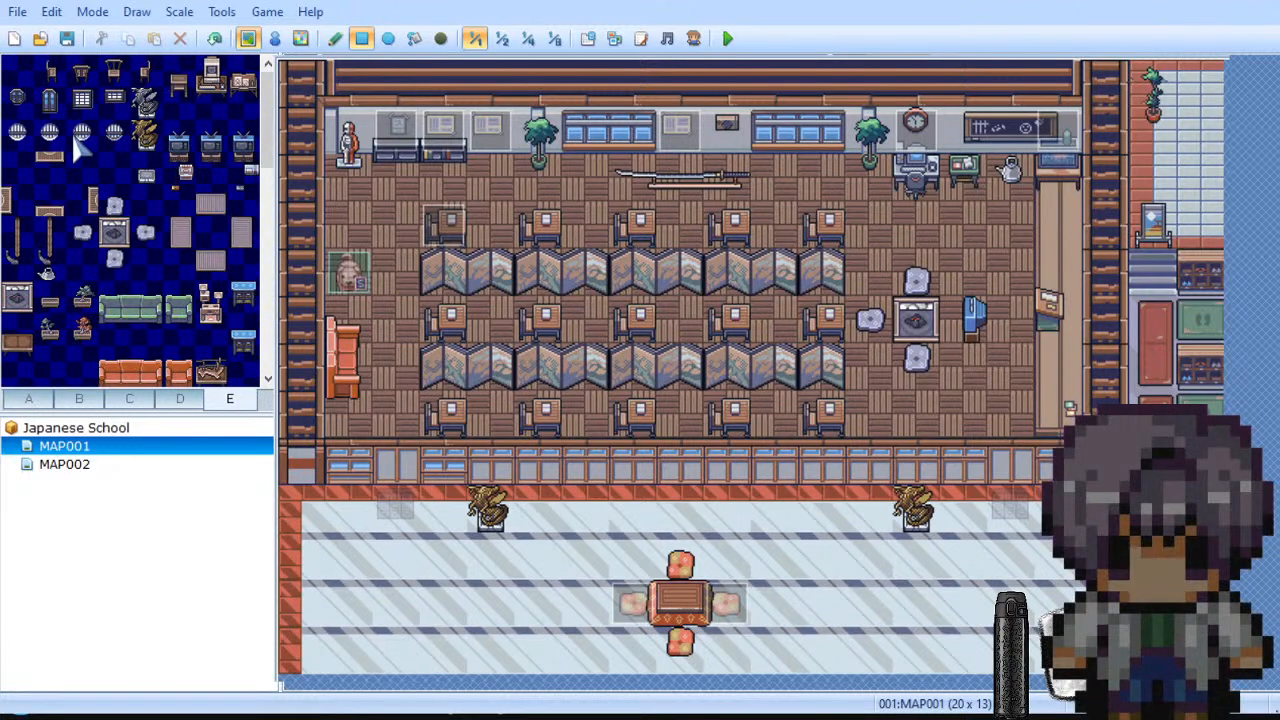
{"action": "left_click", "coordinate": [174, 402]}
{"action": "scroll", "coordinate": [152, 302], "scroll_direction": "up", "scroll_amount": 5}
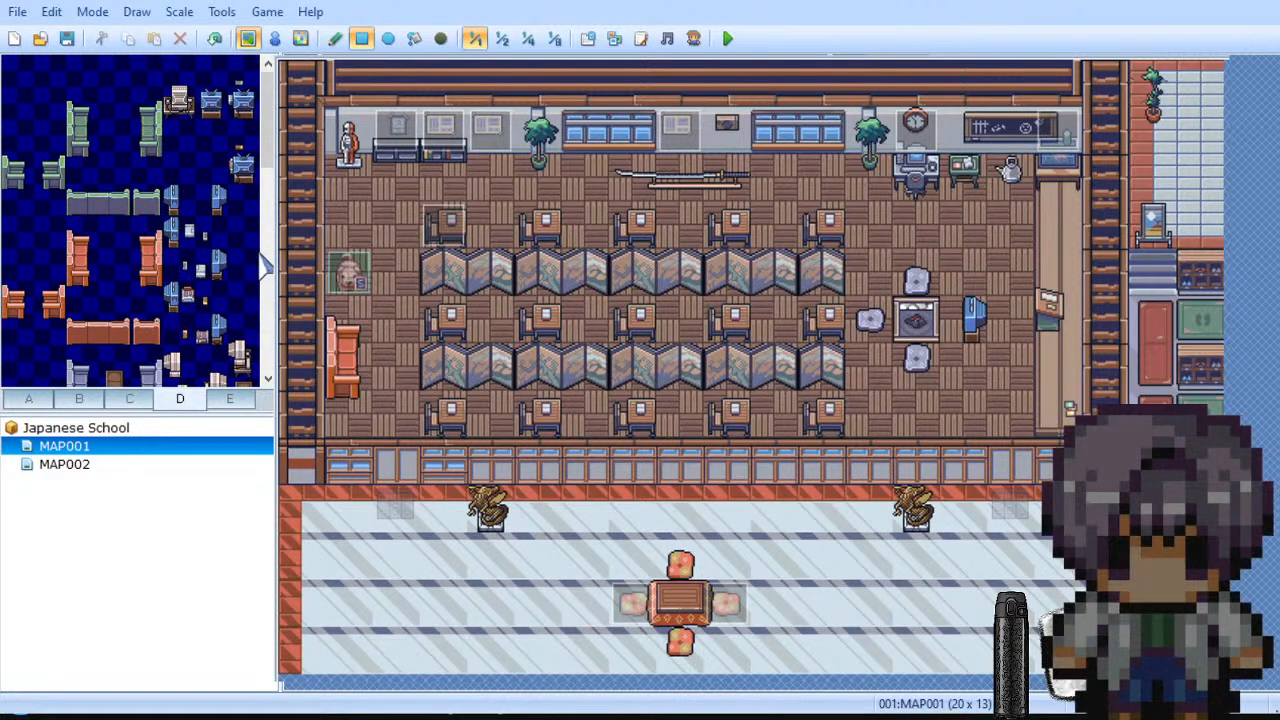
{"action": "left_click", "coordinate": [243, 120]}
{"action": "left_click_drag", "start_coordinate": [268, 106], "coordinate": [264, 78]}
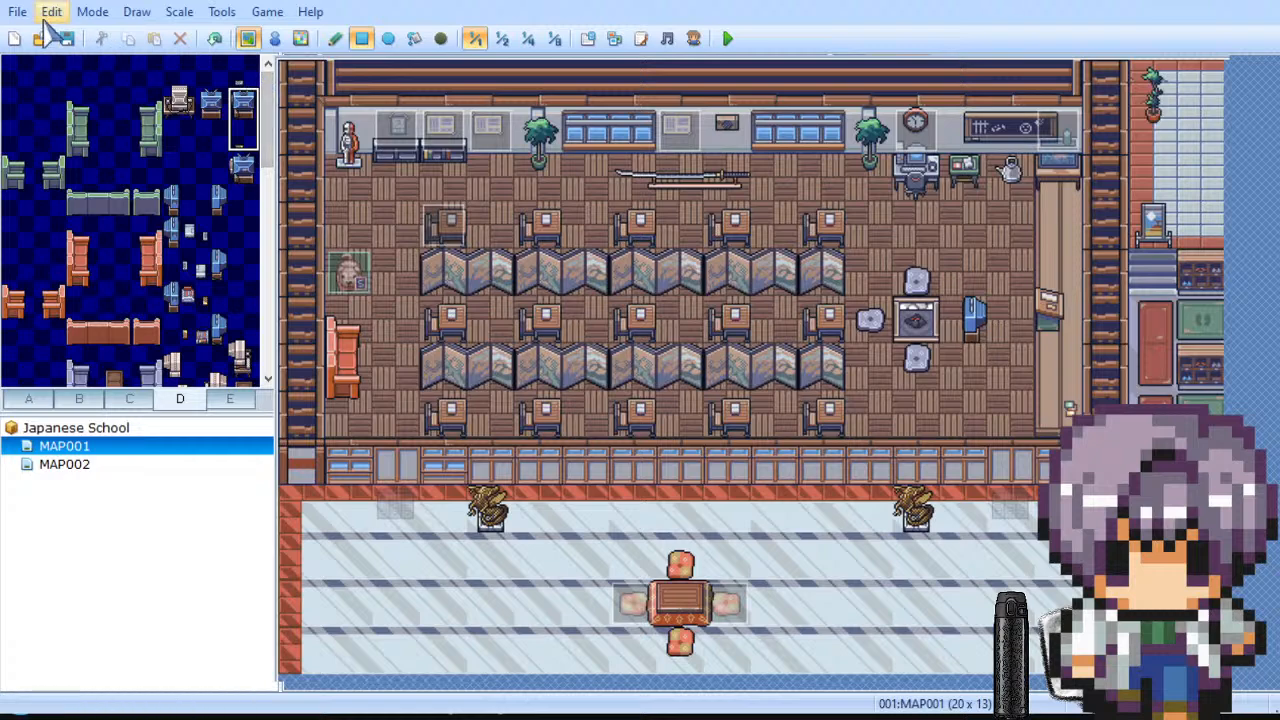